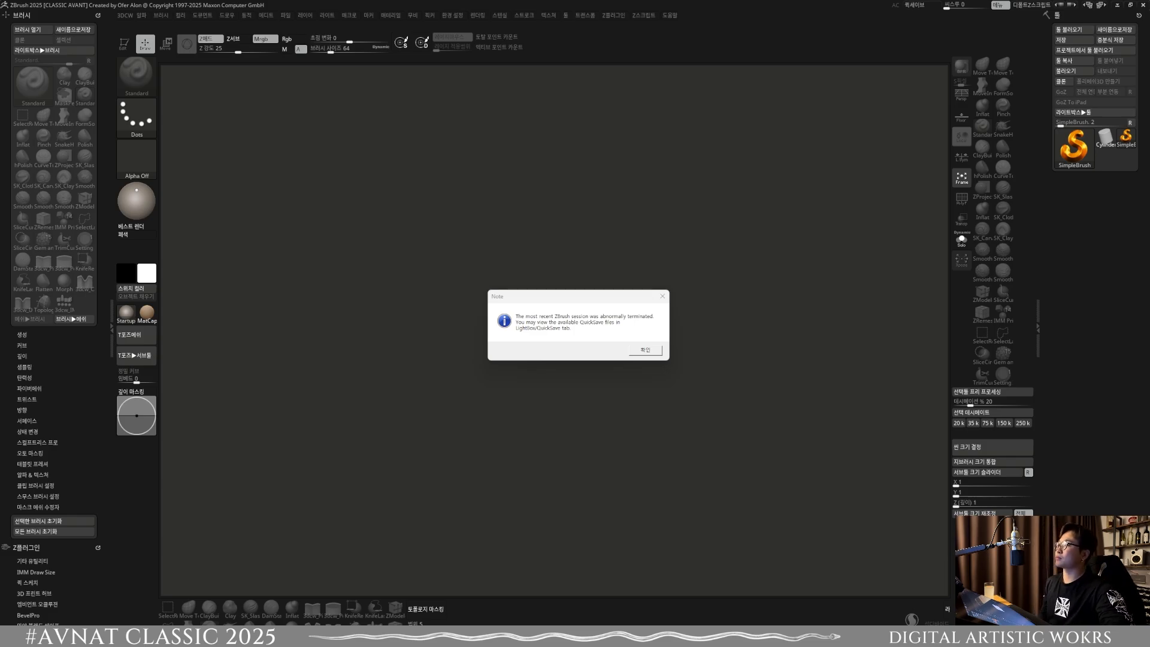
# Step: Dismiss the startup notice, paste the scroll ornament image into the reference viewer and trim its window to the picture
pyautogui.click(645, 351)
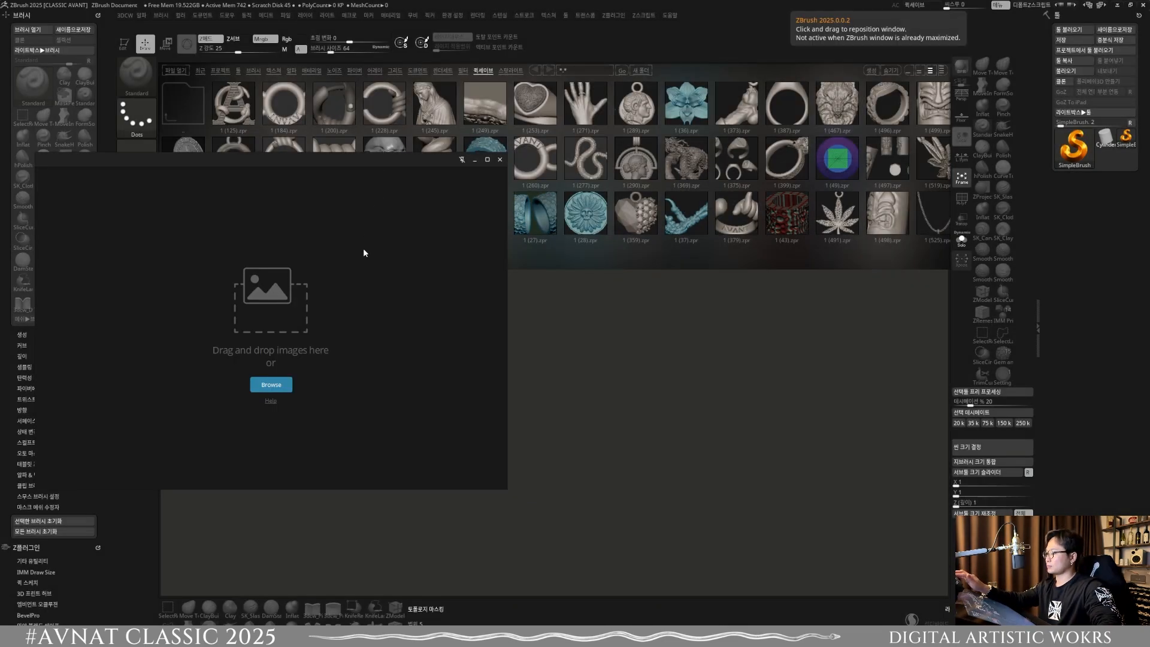
pyautogui.hotkey('ctrl', 'v')
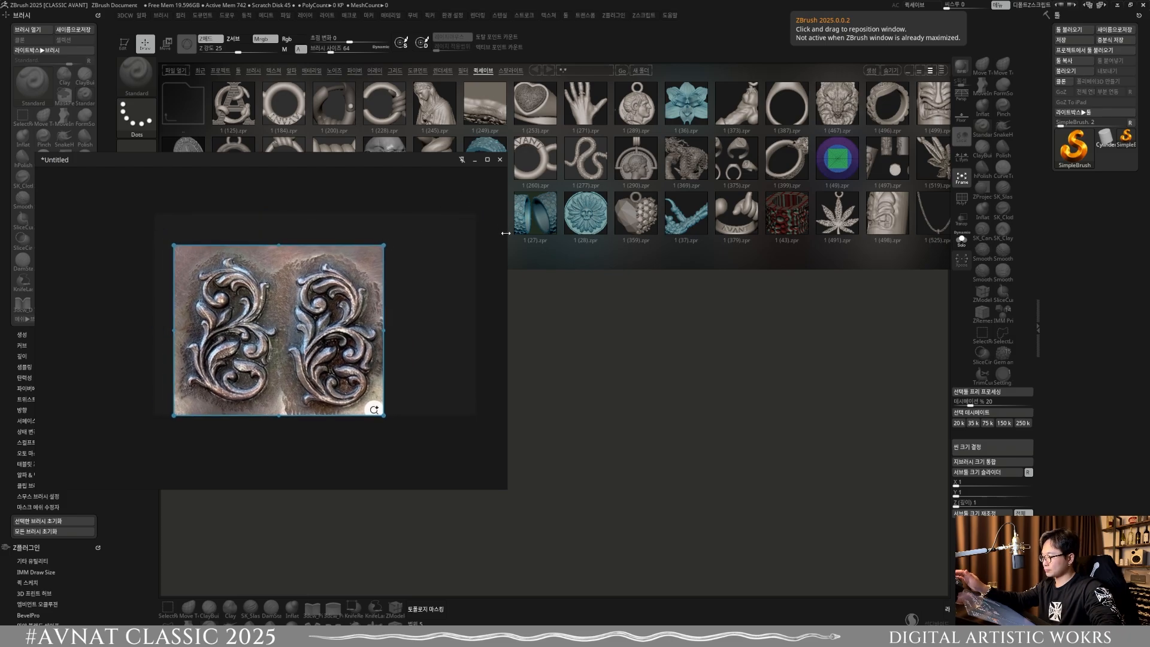
pyautogui.moveTo(505, 233); pyautogui.dragTo(376, 234)
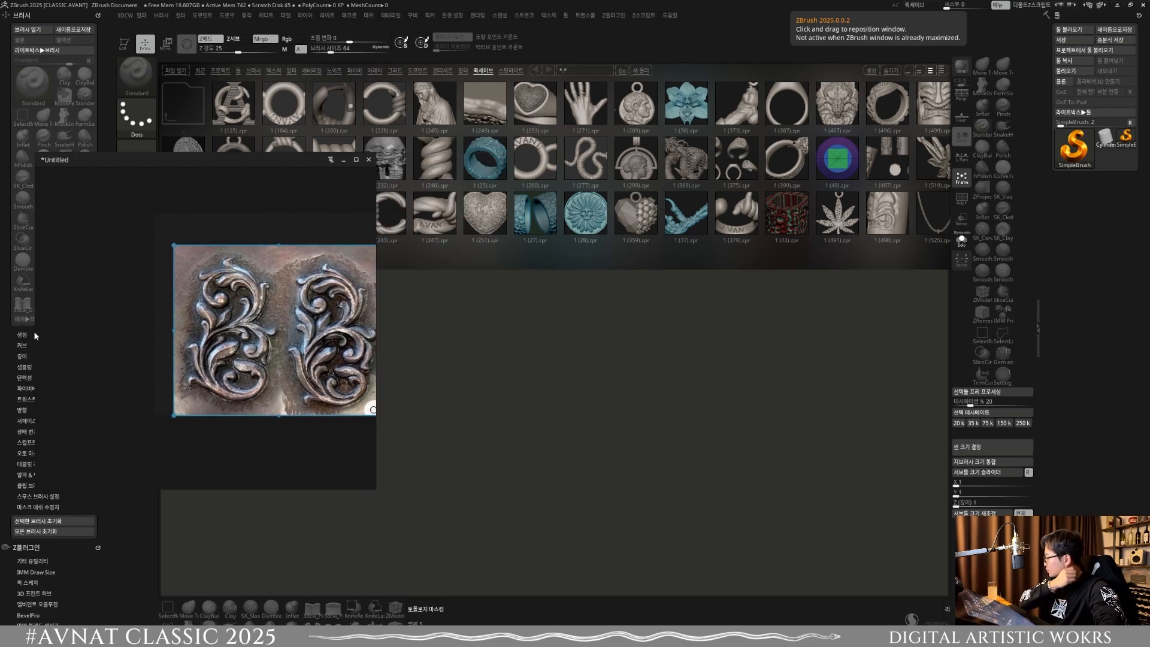
pyautogui.moveTo(34, 336); pyautogui.dragTo(178, 348)
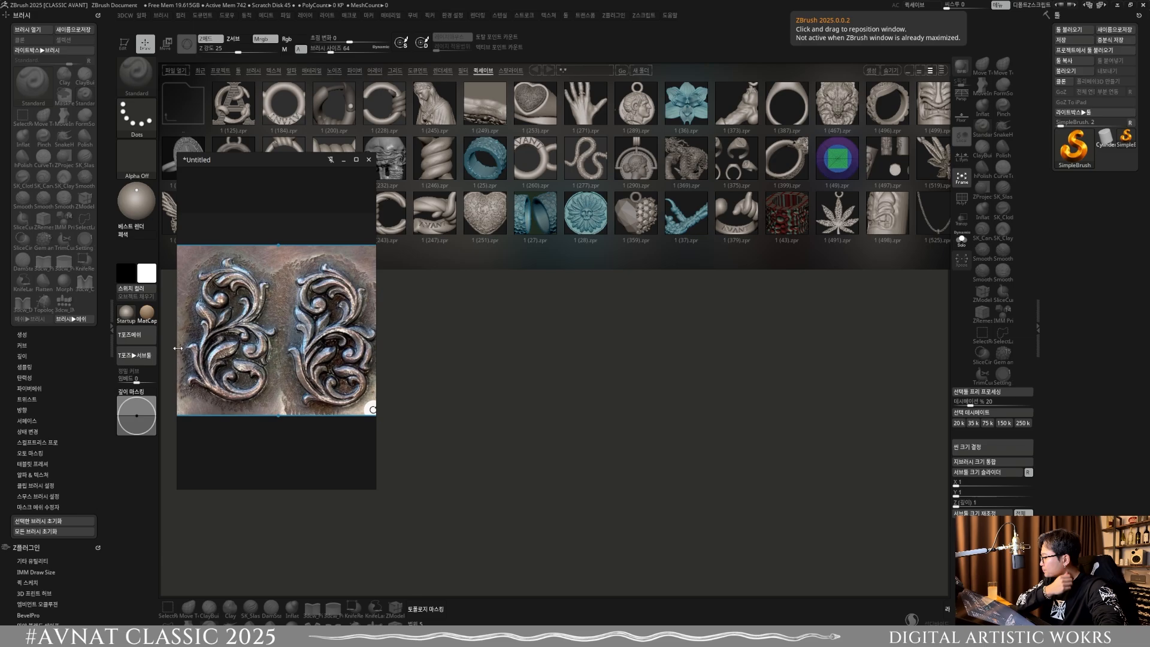
pyautogui.moveTo(288, 153); pyautogui.dragTo(288, 240)
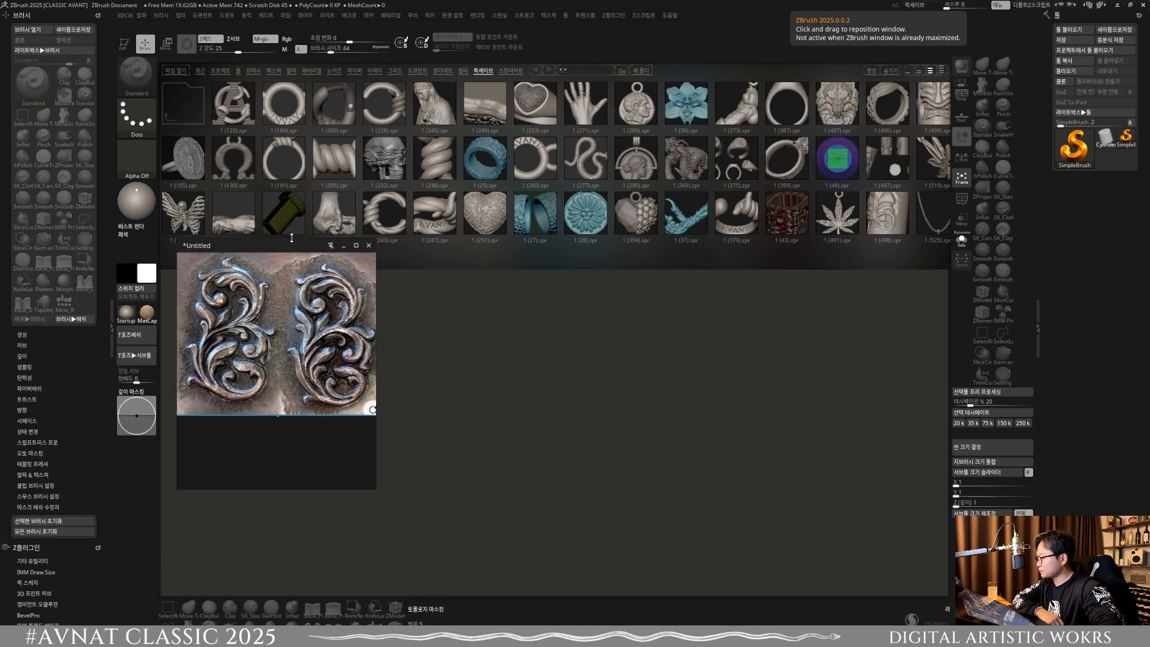
pyautogui.moveTo(324, 493); pyautogui.dragTo(328, 414)
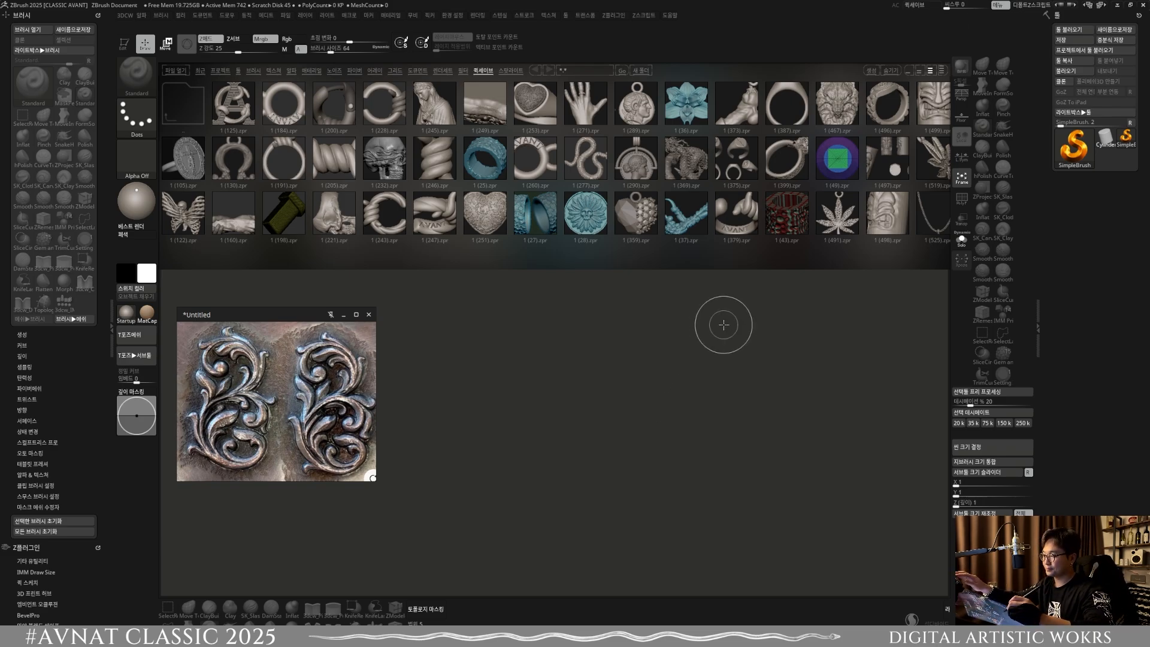
# Step: Hide LightBox and move the reference image window up near the canvas's upper edge
pyautogui.press(',')
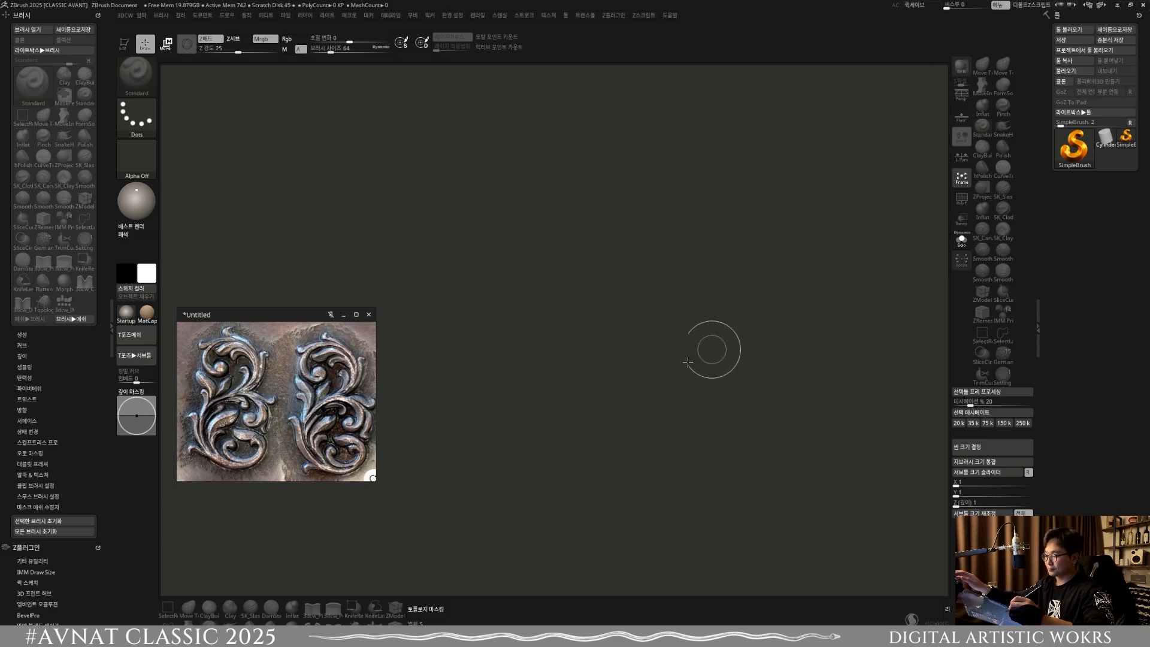
pyautogui.moveTo(318, 403); pyautogui.dragTo(310, 251)
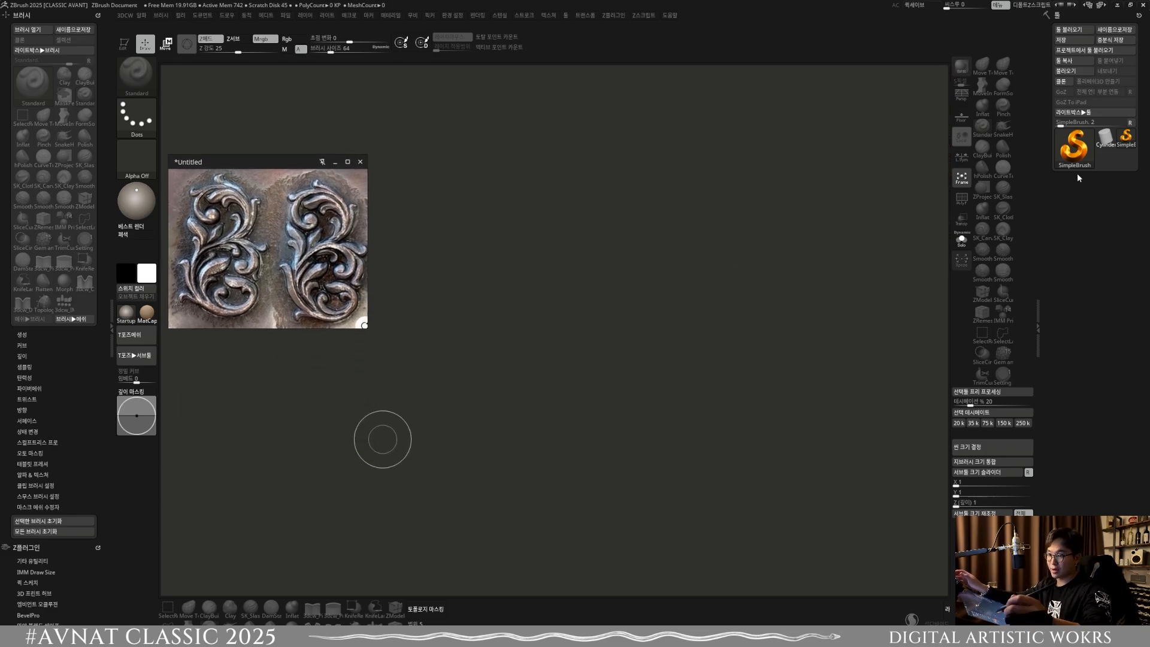
# Step: Draw a Cylinder3D on the canvas, enter Edit mode in a straight front view and stretch the cylinder with the gizmo
pyautogui.click(1076, 153)
pyautogui.click(1076, 153)
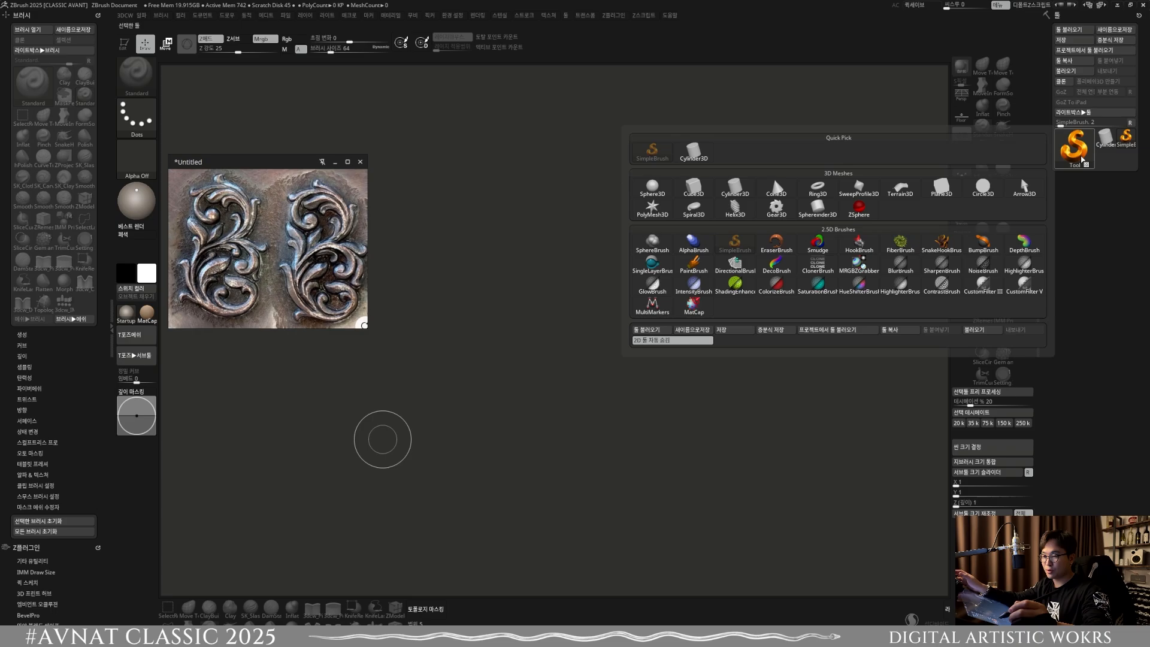
pyautogui.click(1072, 152)
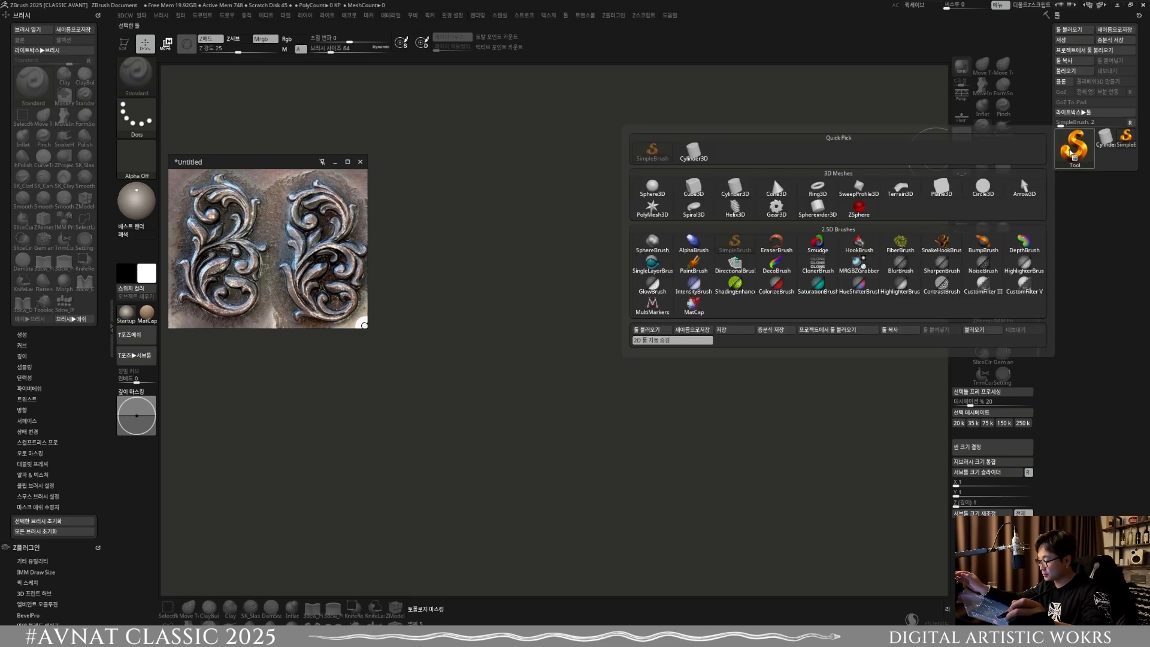
pyautogui.click(693, 151)
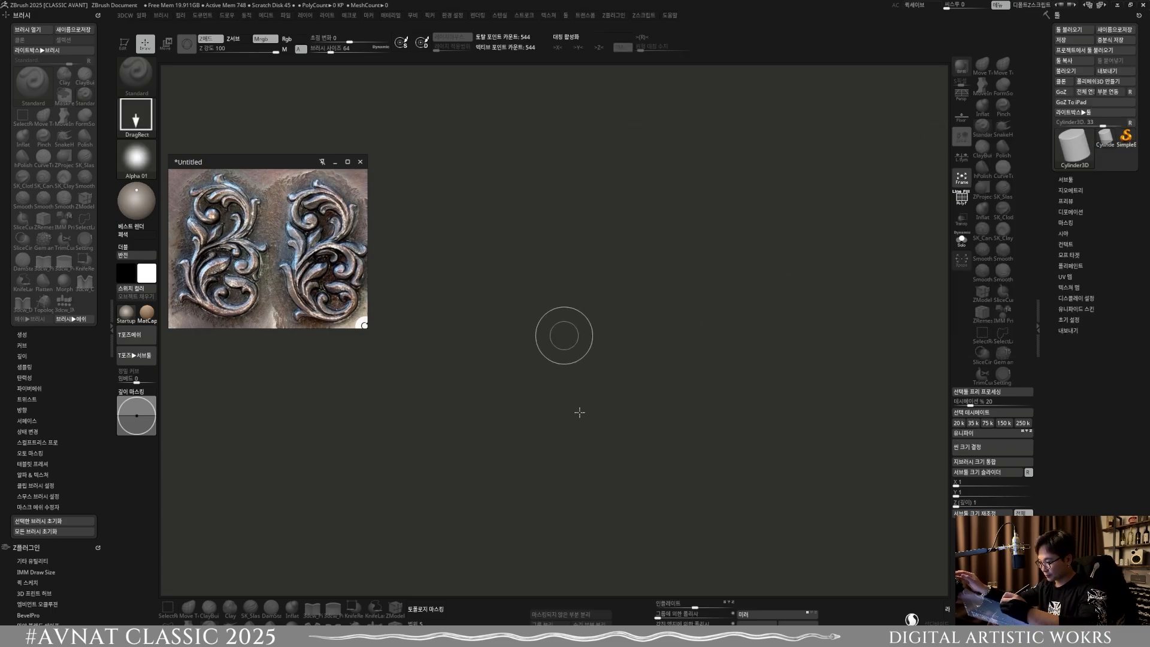
pyautogui.moveTo(563, 334); pyautogui.dragTo(377, 214)
pyautogui.click(124, 44)
pyautogui.moveTo(681, 431)
pyautogui.keyDown('alt'); pyautogui.mouseDown()
pyautogui.moveTo(679, 393)
pyautogui.moveTo(580, 360)
pyautogui.moveTo(600, 434)
pyautogui.mouseUp(); pyautogui.keyUp('alt')
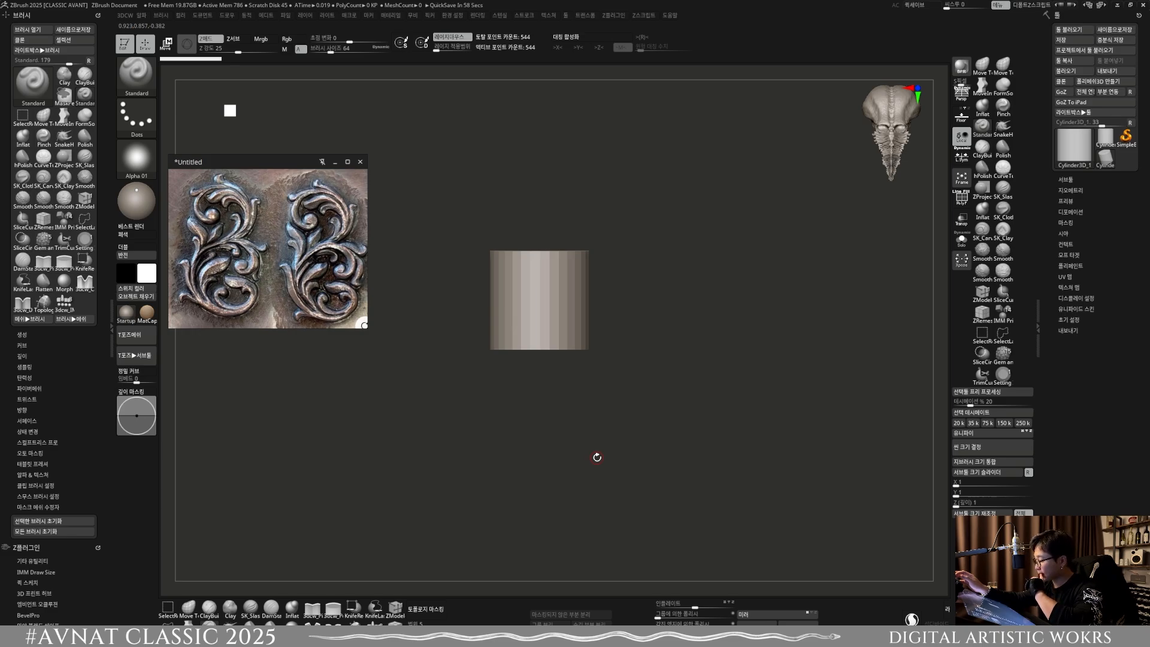
pyautogui.press('w')
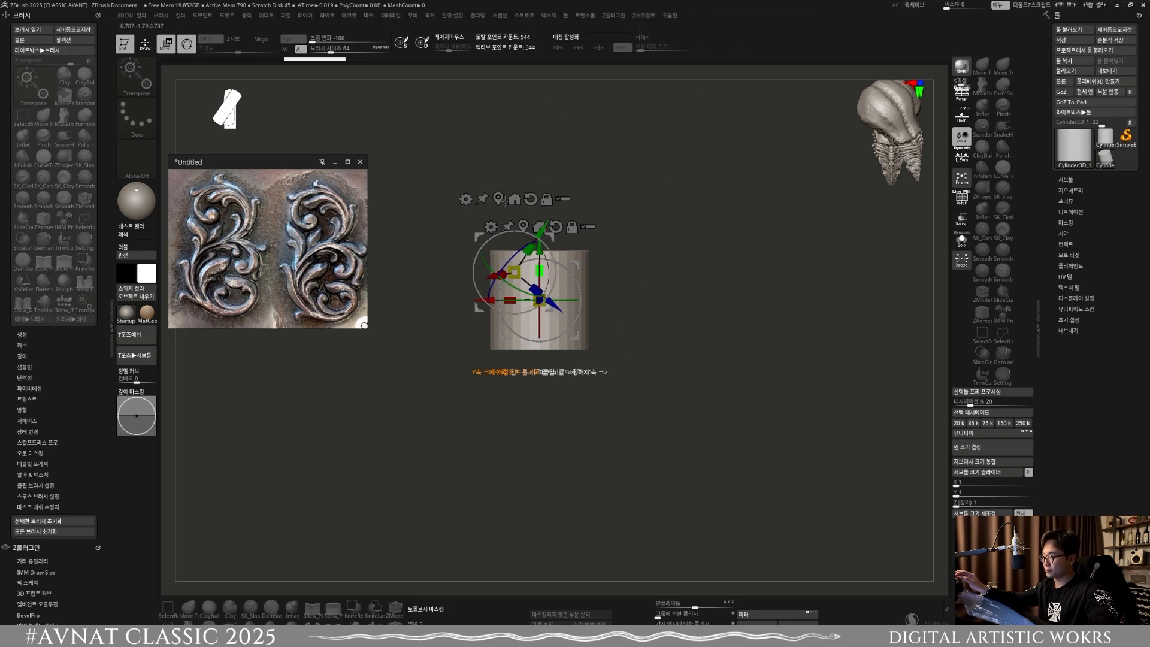
# Step: Return the stretched cylinder to Draw mode, keep it in 3D editing and convert it to a PolyMesh3D
pyautogui.click(145, 44)
pyautogui.click(126, 44)
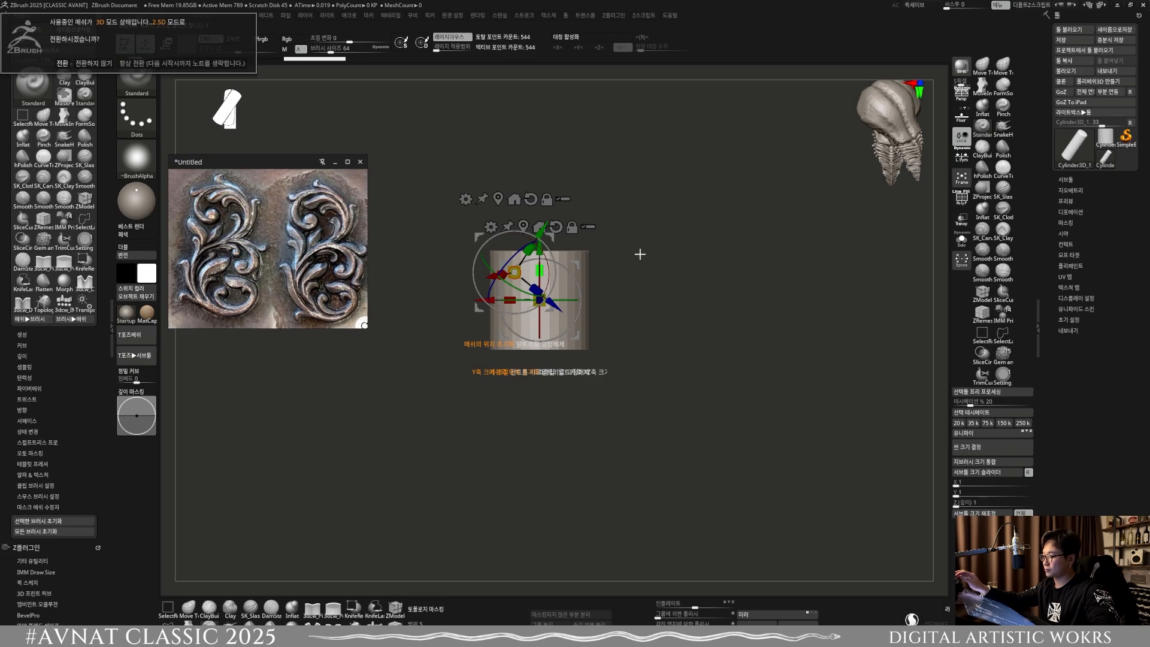
pyautogui.click(453, 202)
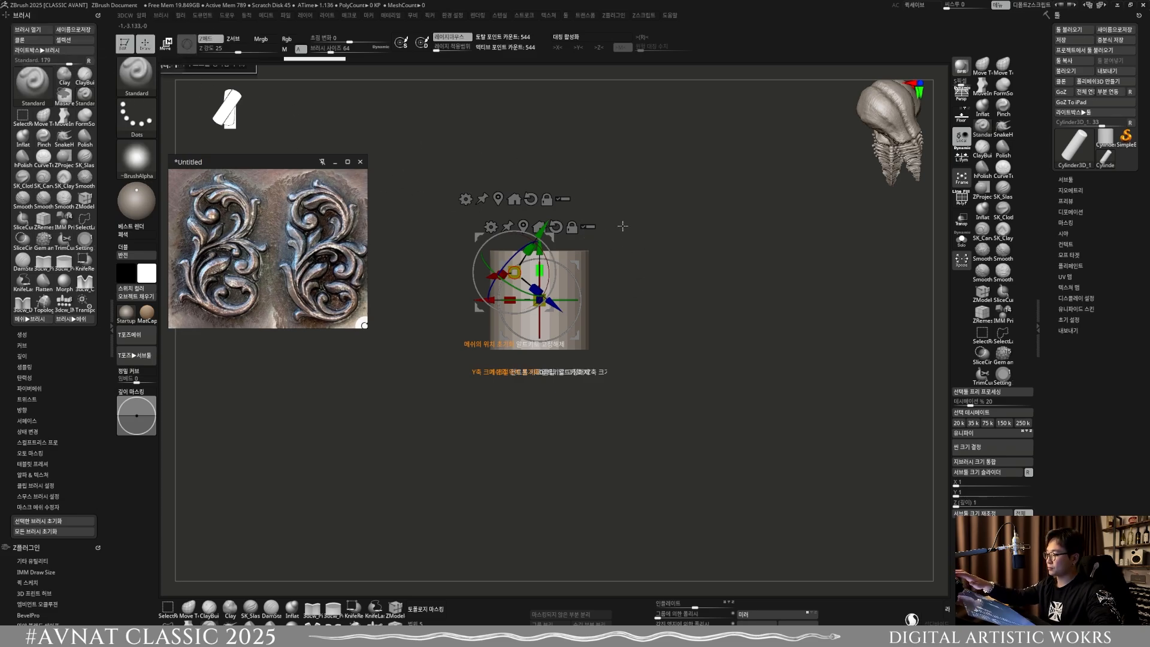
pyautogui.moveTo(573, 339); pyautogui.dragTo(555, 392)
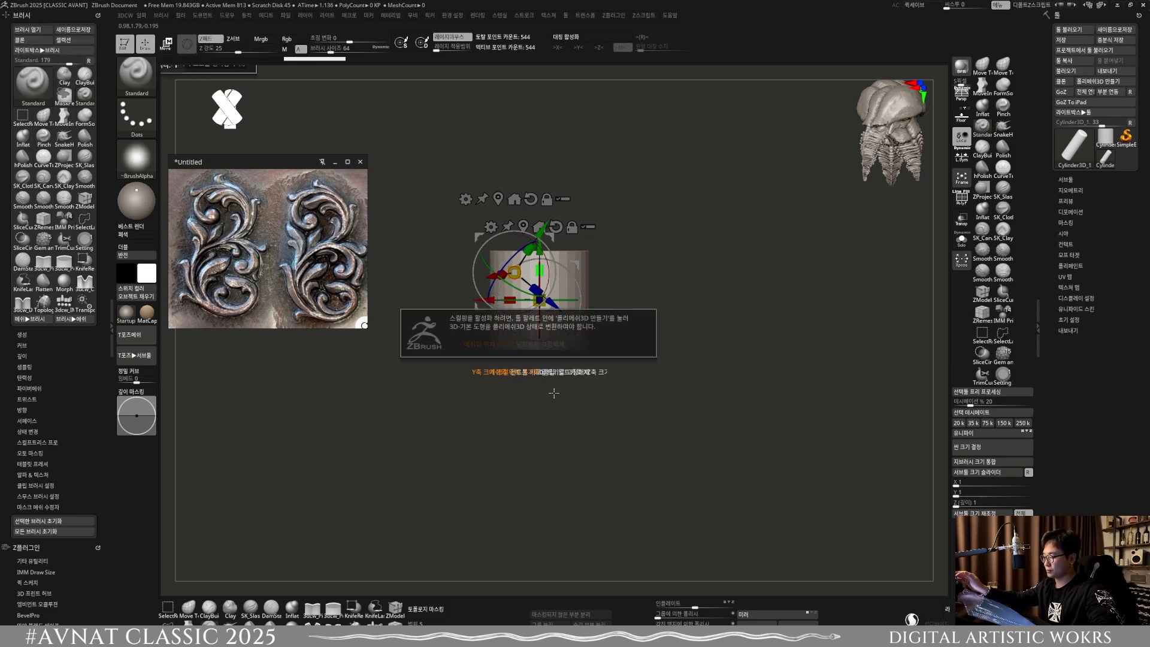
pyautogui.click(1105, 81)
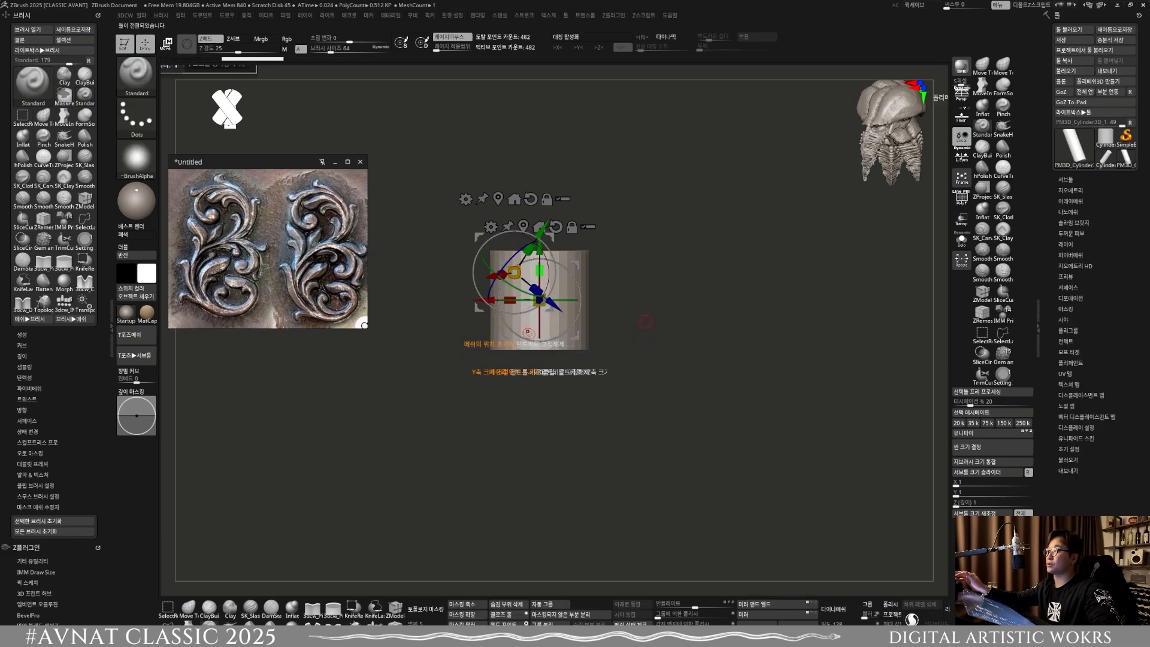
# Step: Restore the application window to a smaller size and maximize it again to refresh the canvas
pyautogui.click(1117, 6)
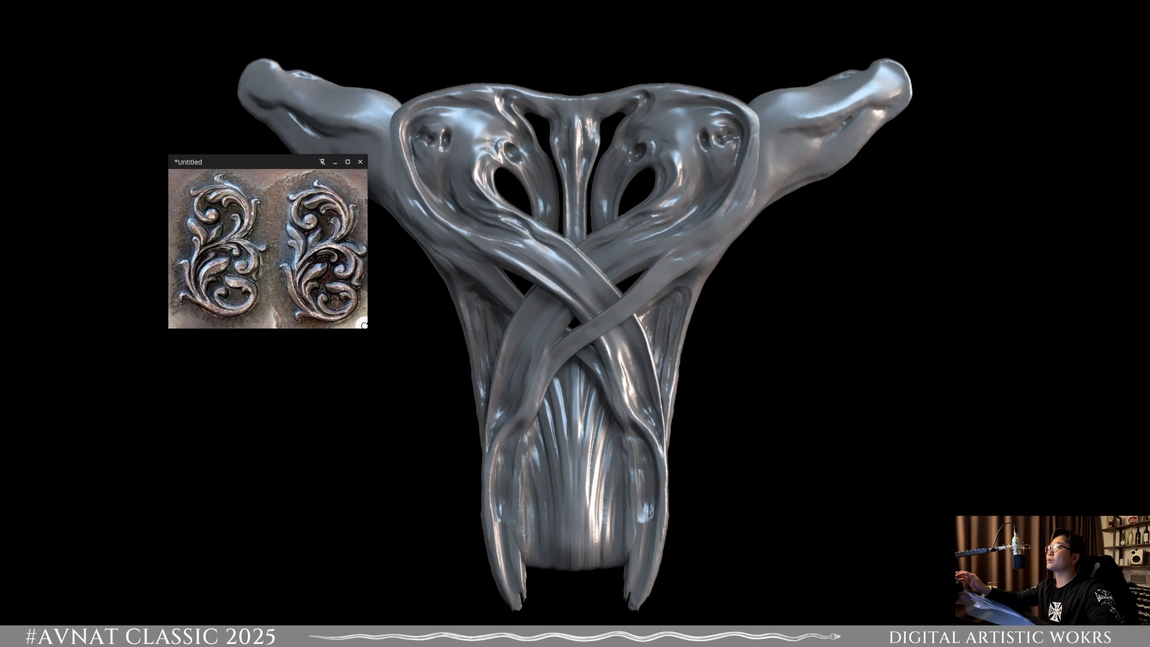
pyautogui.moveTo(1138, 281); pyautogui.dragTo(547, 211)
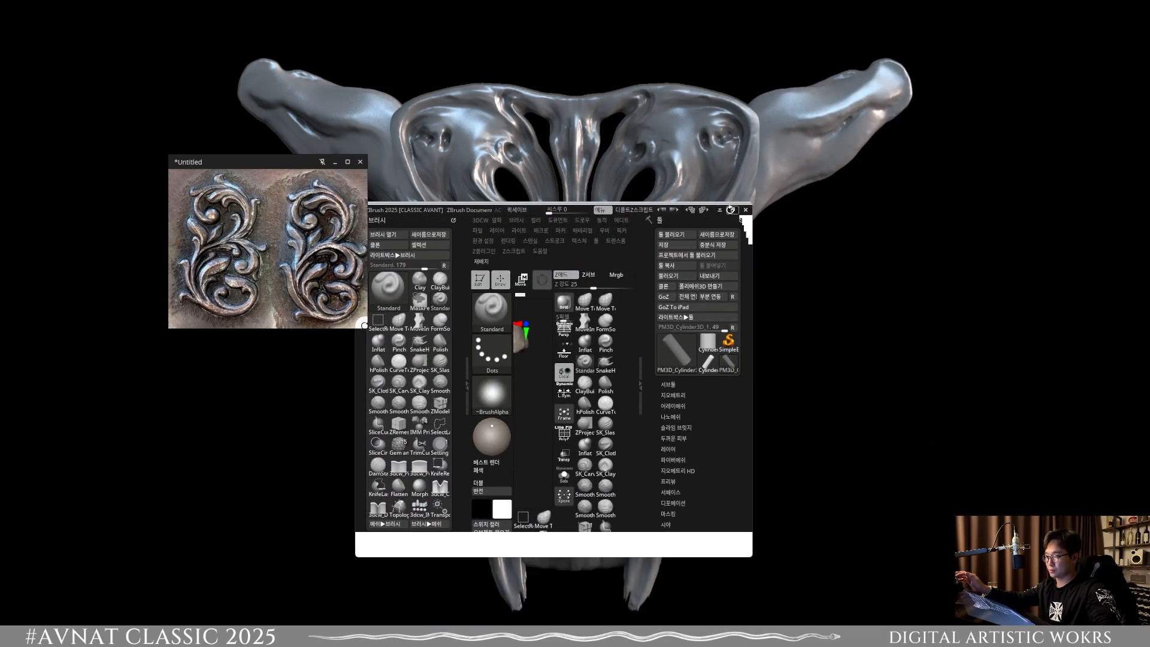
pyautogui.doubleClick(547, 211)
pyautogui.keyDown('alt'); pyautogui.moveTo(568, 335); pyautogui.dragTo(573, 389); pyautogui.keyUp('alt')
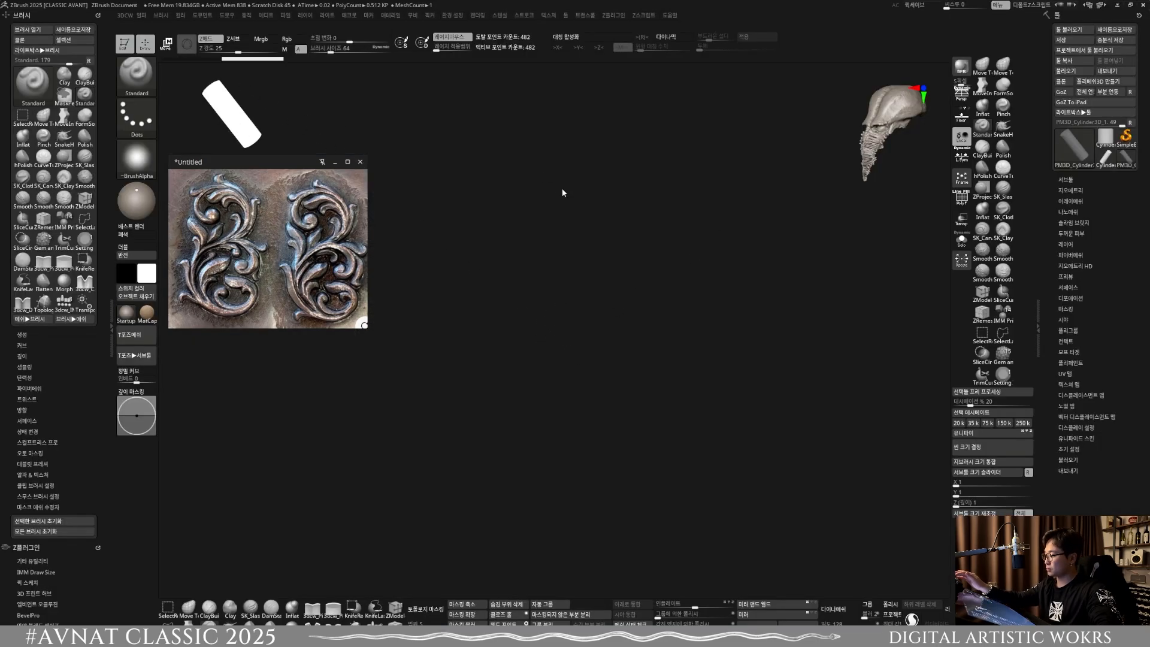
# Step: Start a new document with the Cylinder3D_1 tool, draw the long cylinder upright and edit it in front view
pyautogui.click(1105, 139)
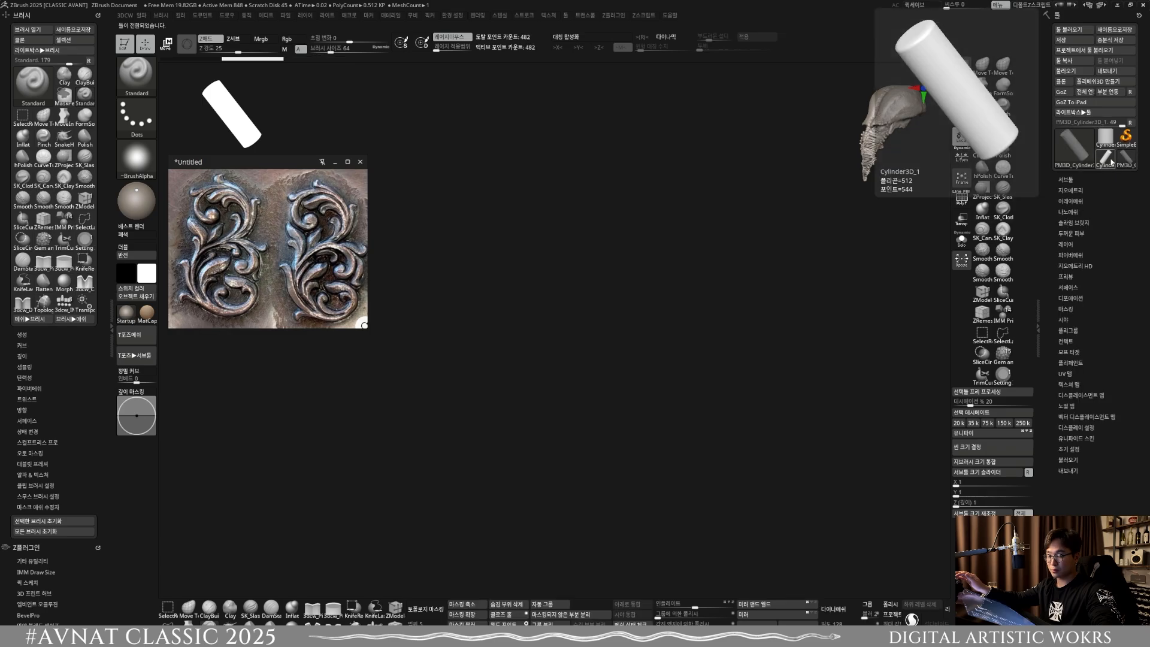
pyautogui.click(211, 16)
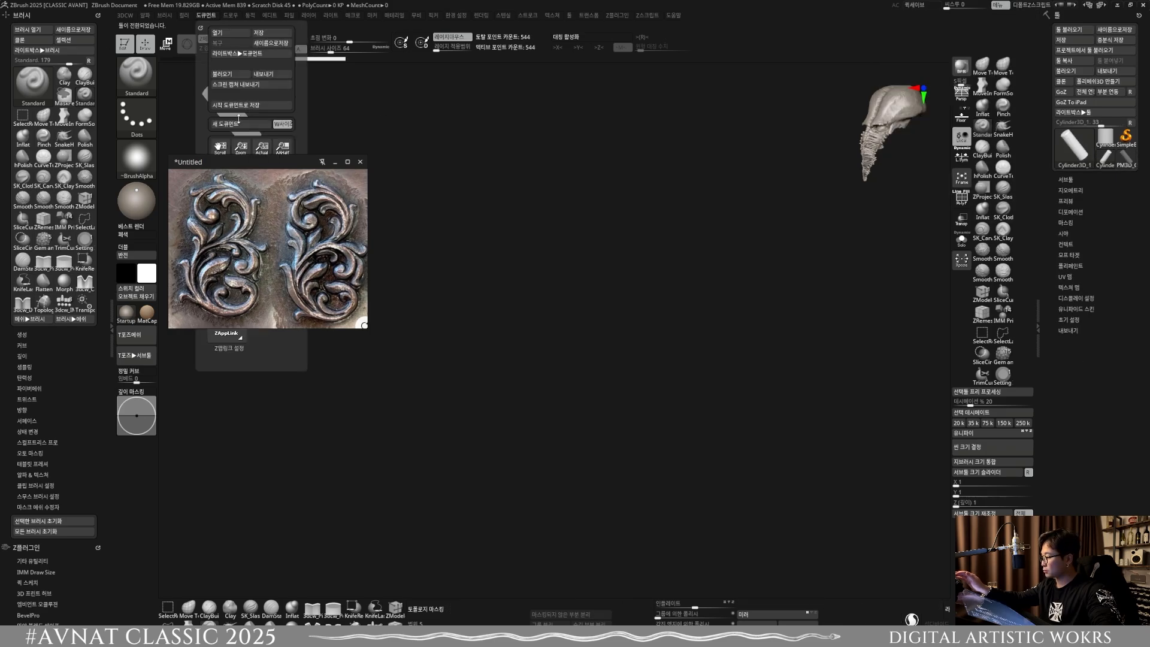
pyautogui.click(239, 122)
pyautogui.click(592, 347)
pyautogui.moveTo(557, 317); pyautogui.dragTo(545, 396)
pyautogui.click(127, 49)
pyautogui.keyDown('alt'); pyautogui.moveTo(639, 432); pyautogui.dragTo(589, 375); pyautogui.keyUp('alt')
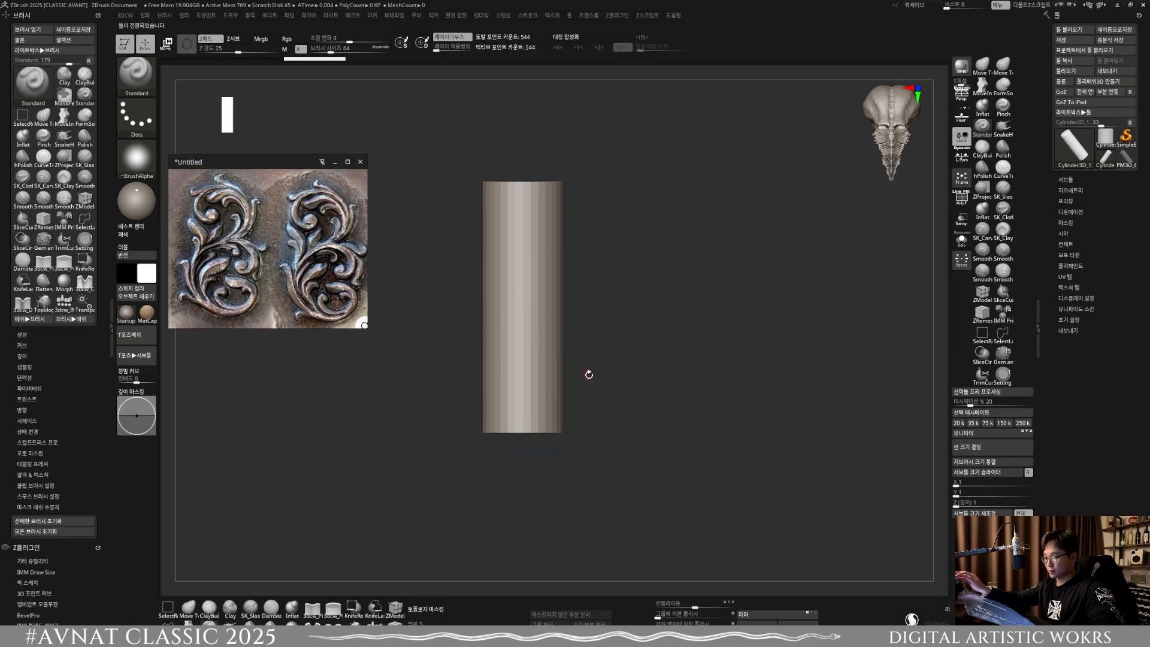
# Step: Convert the upright cylinder to a PolyMesh3D and center it in the canvas
pyautogui.click(1098, 81)
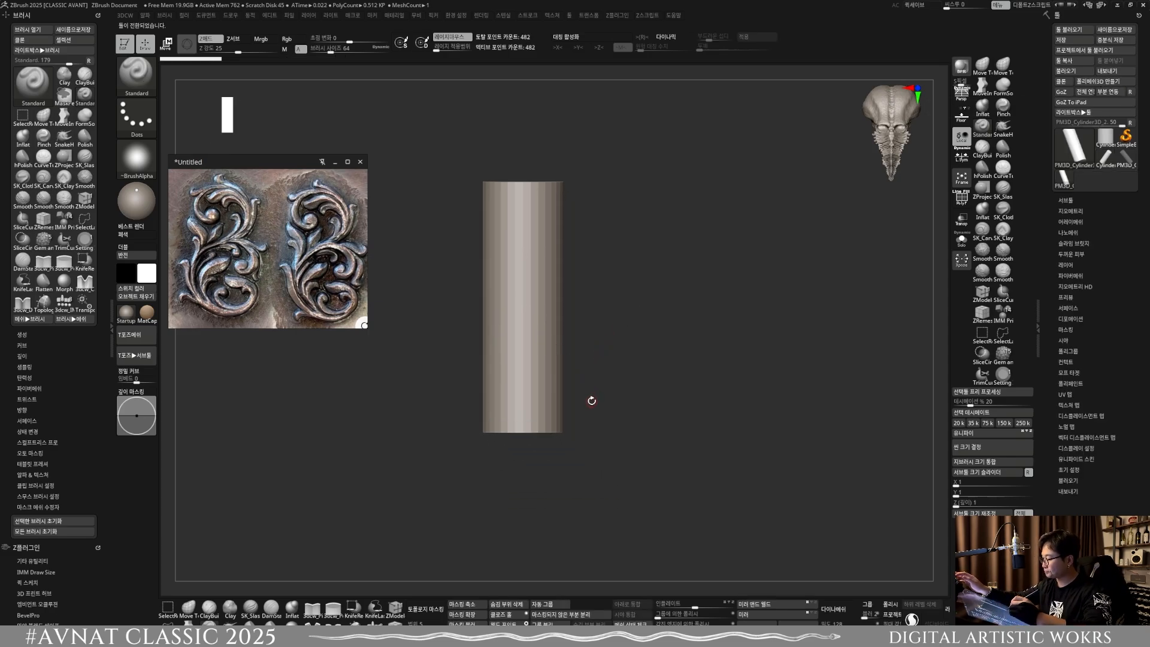
pyautogui.keyDown('alt'); pyautogui.moveTo(592, 400); pyautogui.dragTo(590, 431); pyautogui.keyUp('alt')
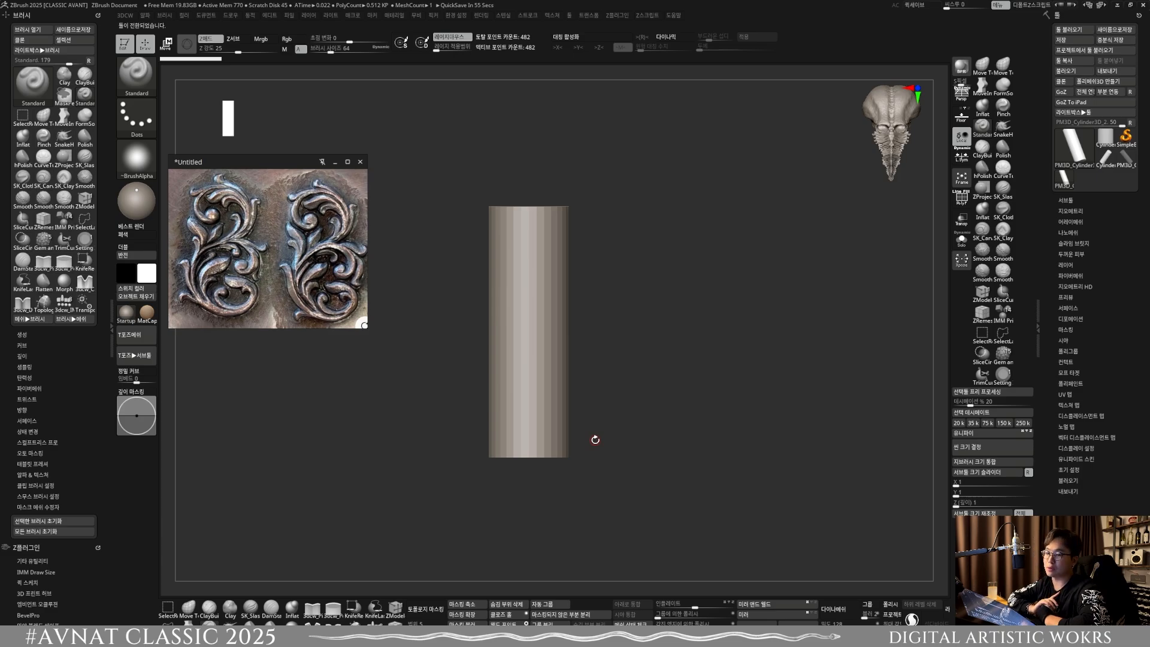
pyautogui.click(1126, 137)
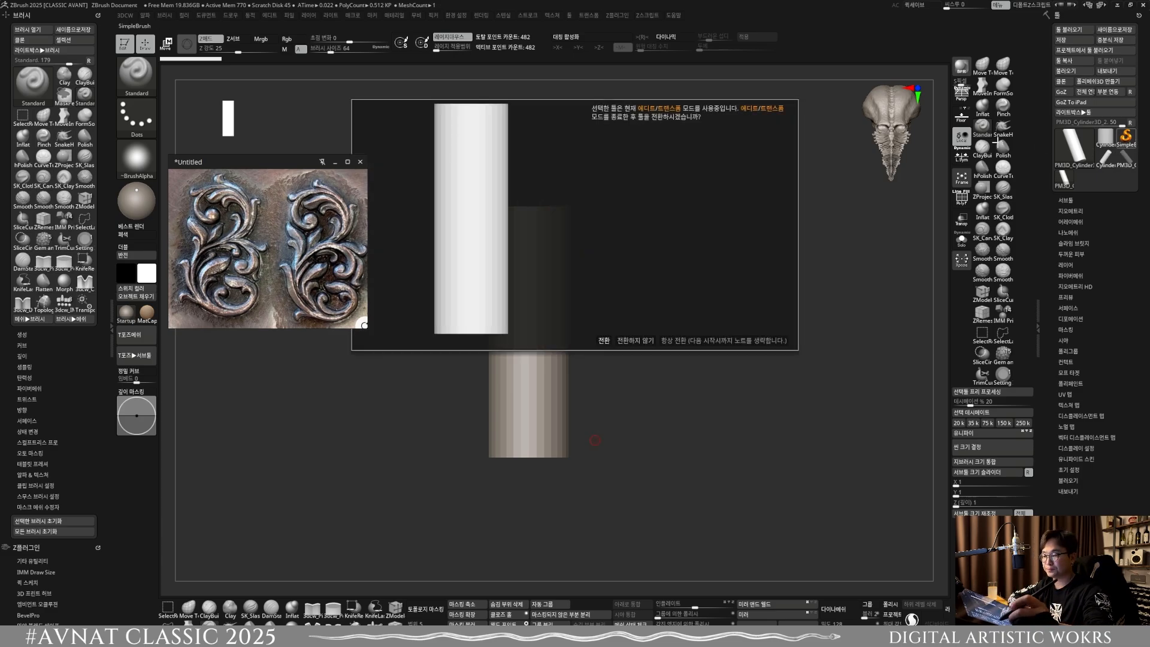
pyautogui.click(633, 339)
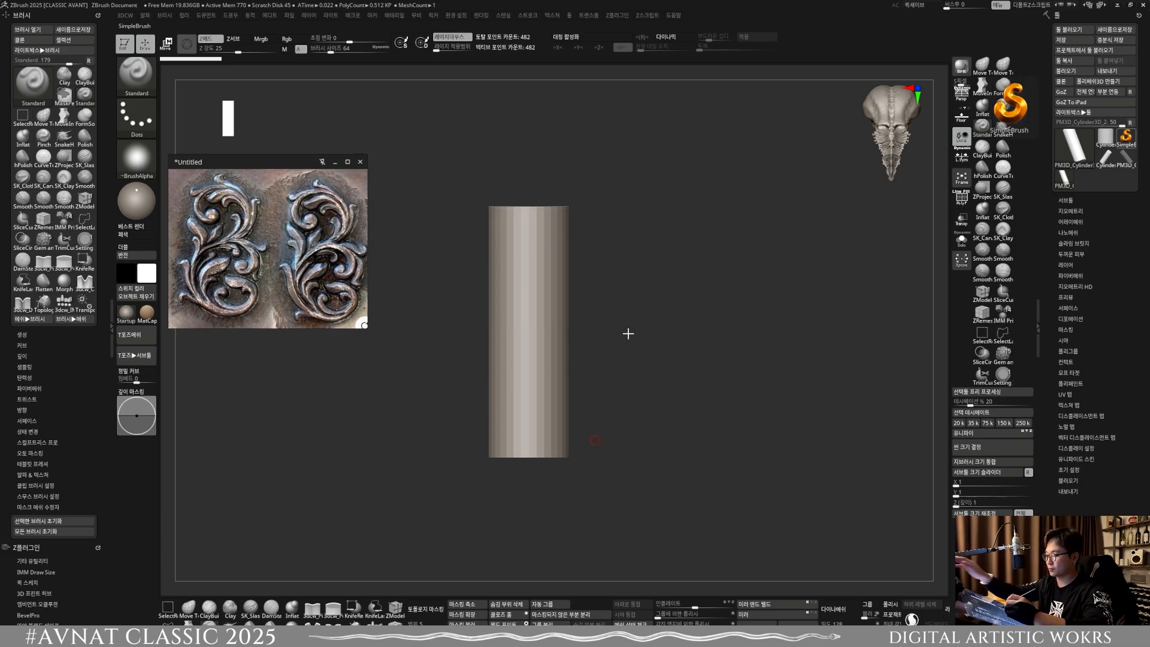
pyautogui.click(1126, 138)
pyautogui.press('Escape')
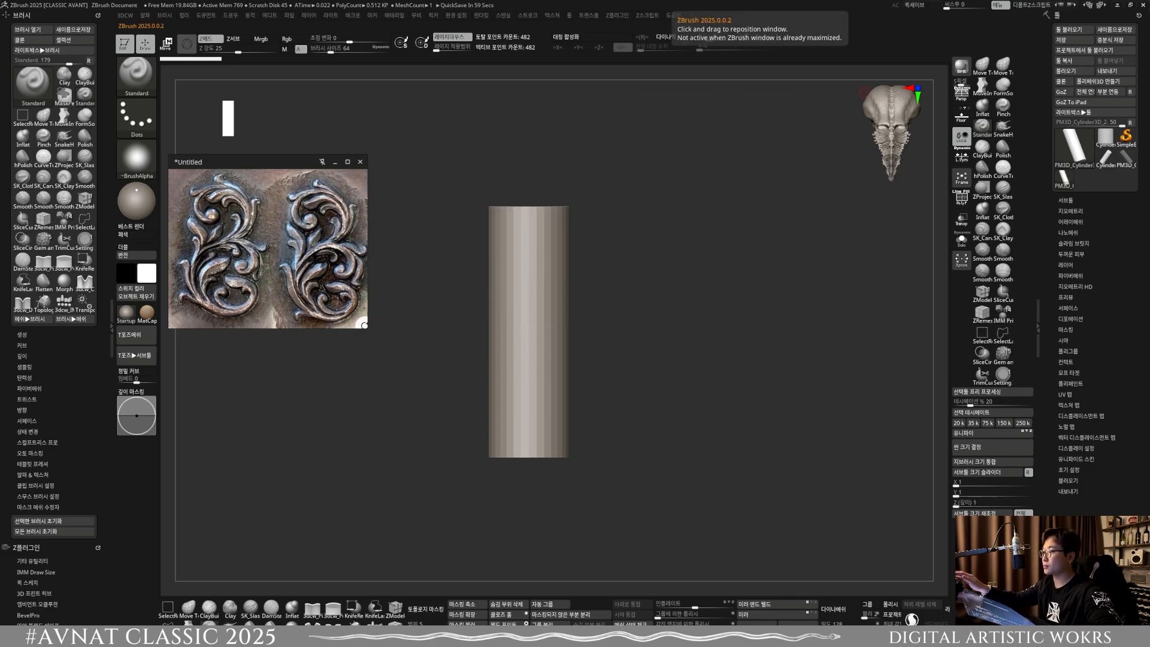
# Step: Export the selected ornament image from the reference viewer to the desktop as a PNG with cropping
pyautogui.rightClick(283, 250)
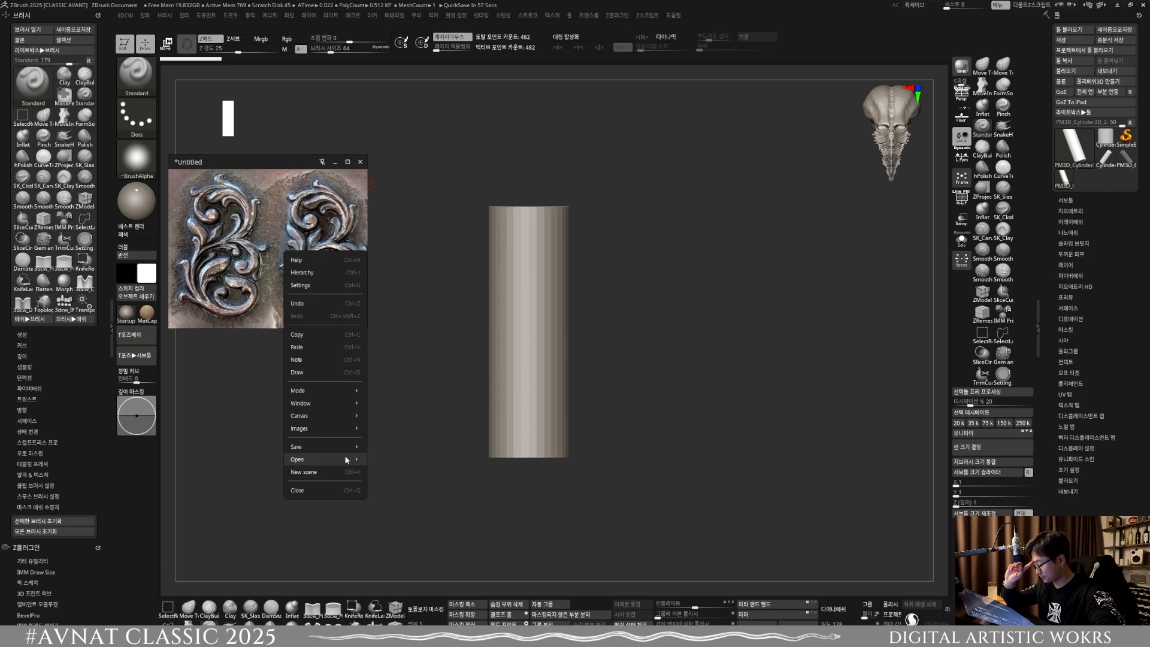
pyautogui.moveTo(348, 446)
pyautogui.moveTo(392, 472)
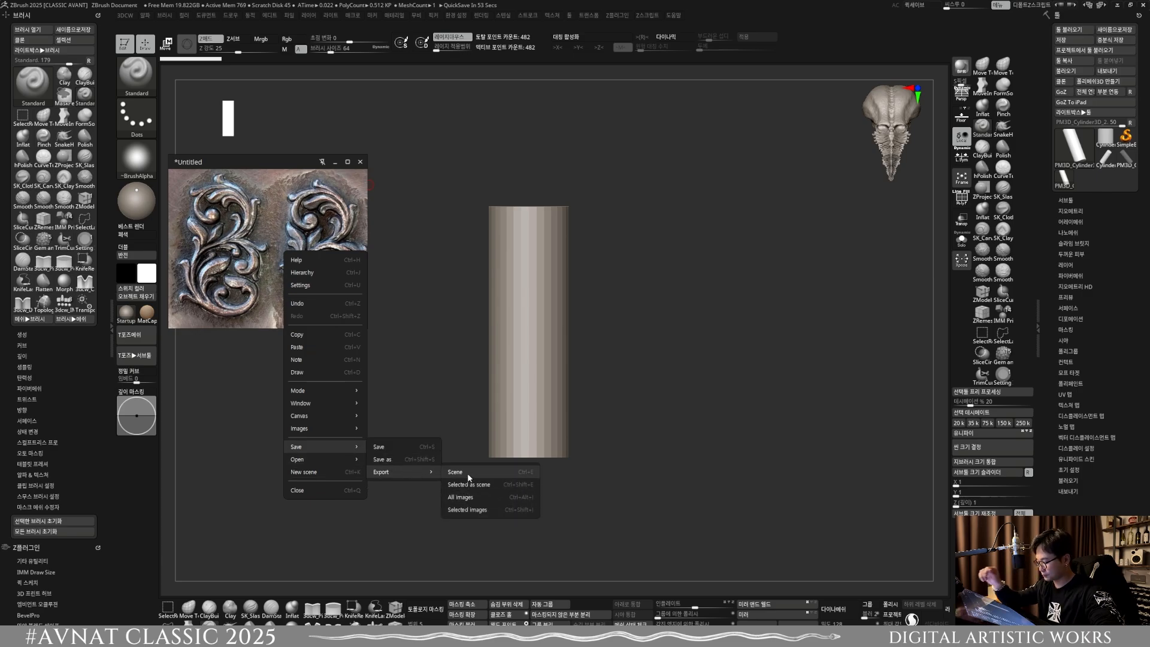
pyautogui.click(470, 510)
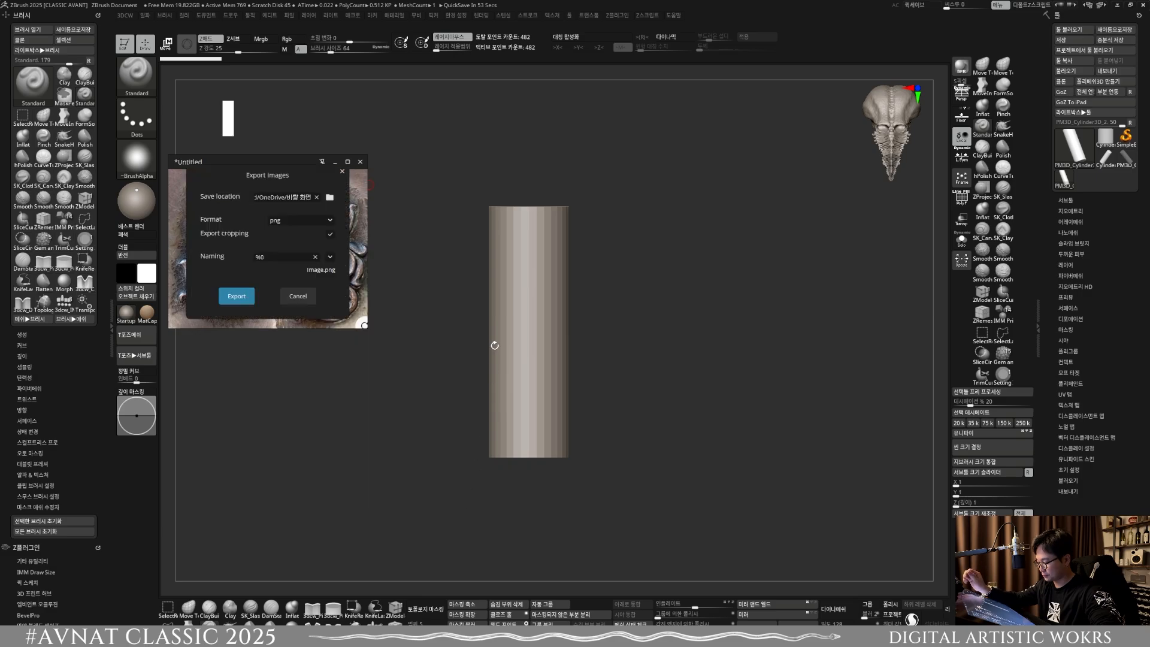
pyautogui.click(249, 296)
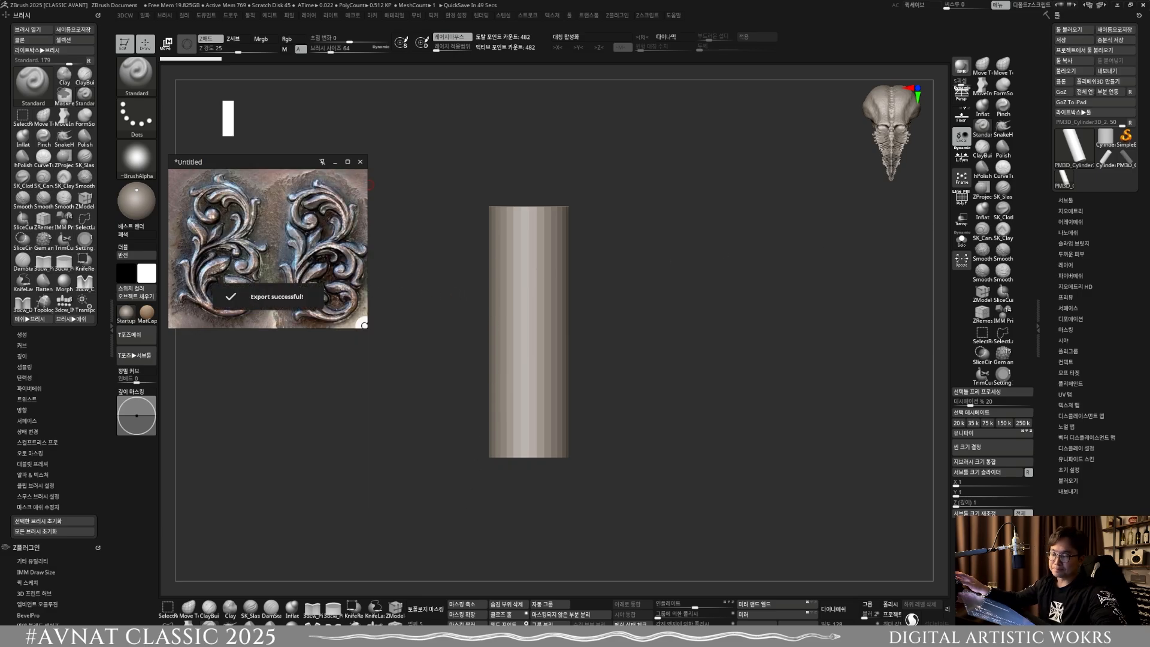
# Step: Import Untitled.png from the desktop as a texture, moving the floating reference image clear of the file list
pyautogui.click(551, 15)
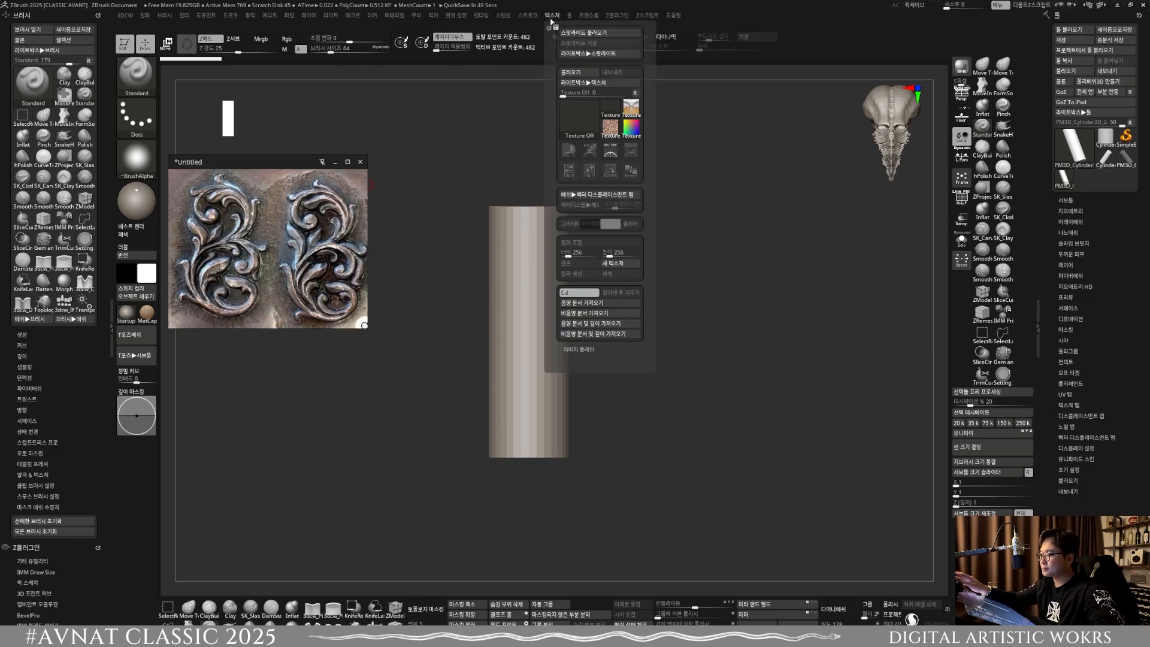
pyautogui.click(579, 120)
pyautogui.click(587, 264)
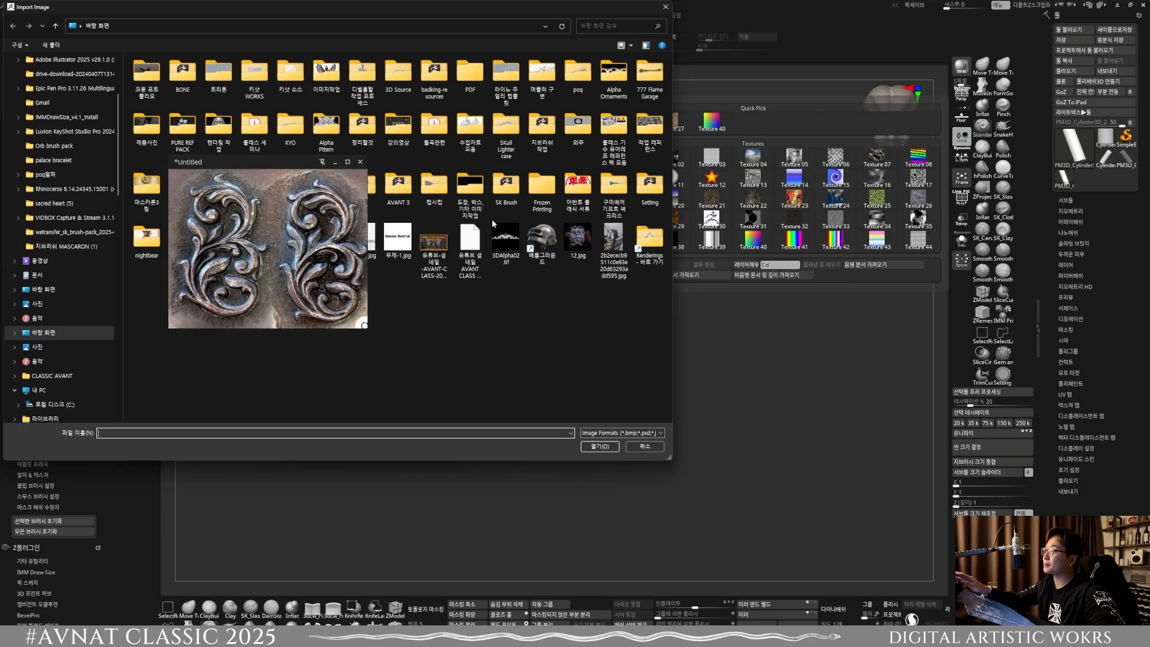
pyautogui.moveTo(283, 248); pyautogui.dragTo(324, 160, button='right')
pyautogui.click(290, 251)
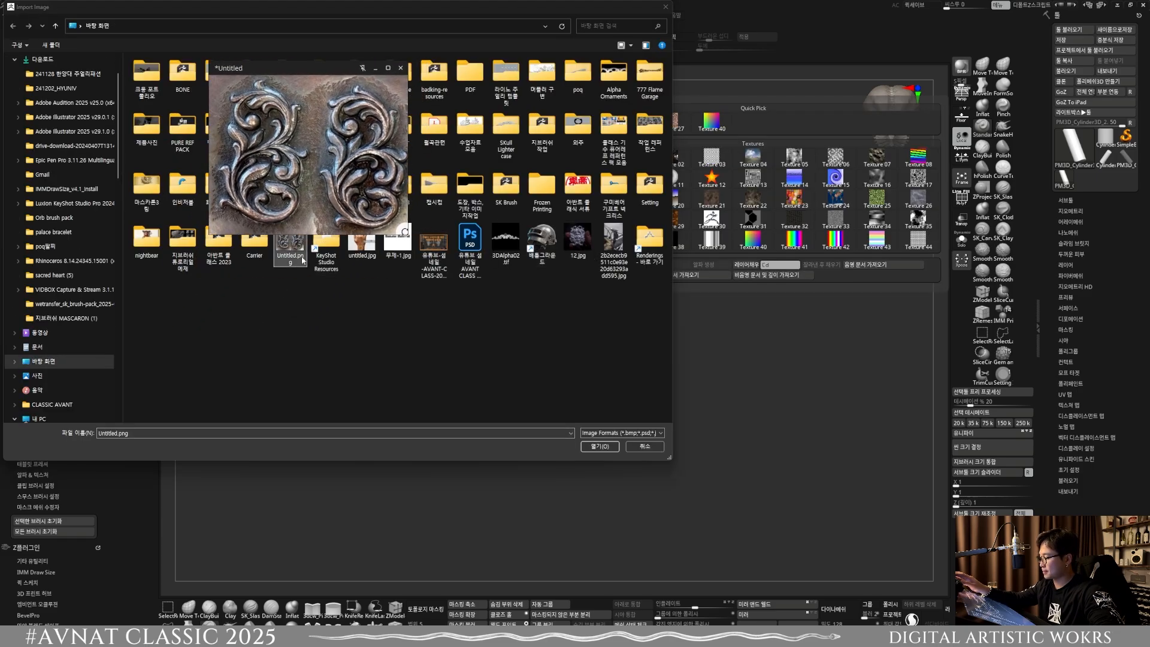
pyautogui.click(600, 446)
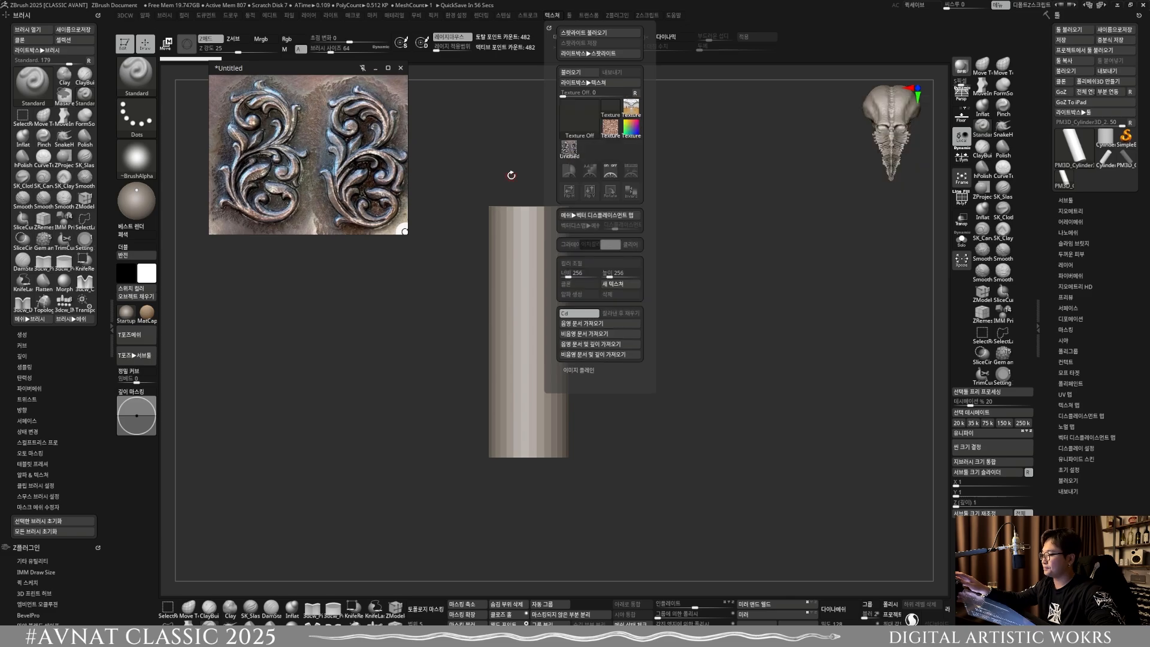
# Step: Add the Untitled ornament texture to Spotlight, position it in the canvas, and move the cylinder to the right of it
pyautogui.moveTo(556, 16)
pyautogui.click(572, 151)
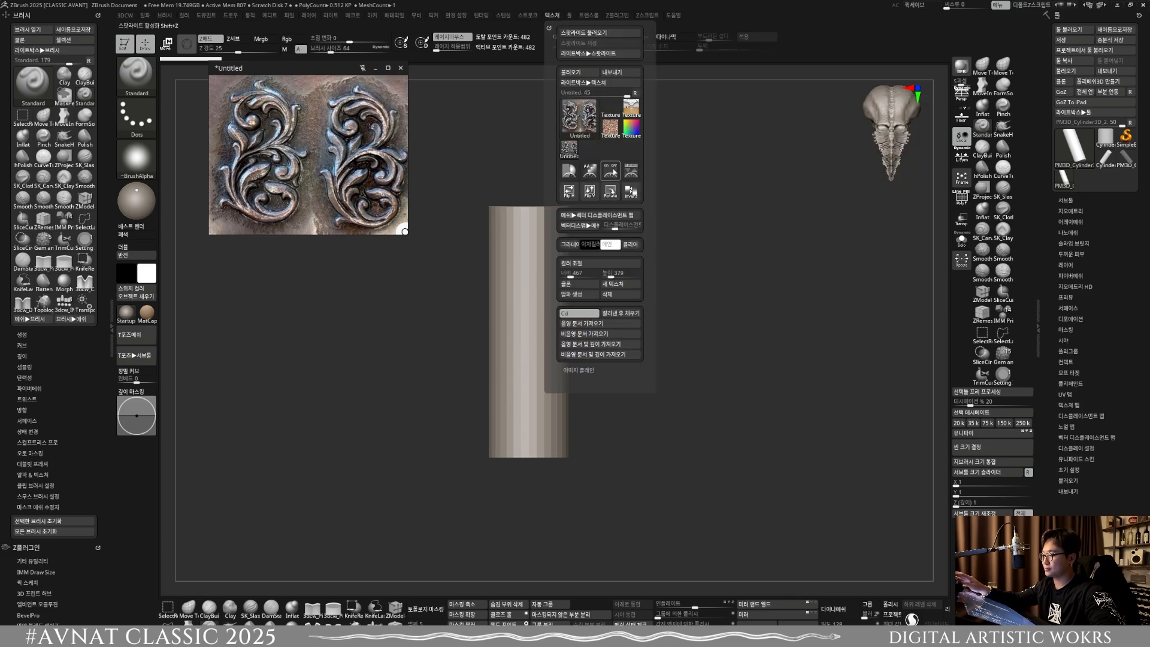
pyautogui.click(631, 171)
pyautogui.moveTo(526, 299); pyautogui.dragTo(471, 289)
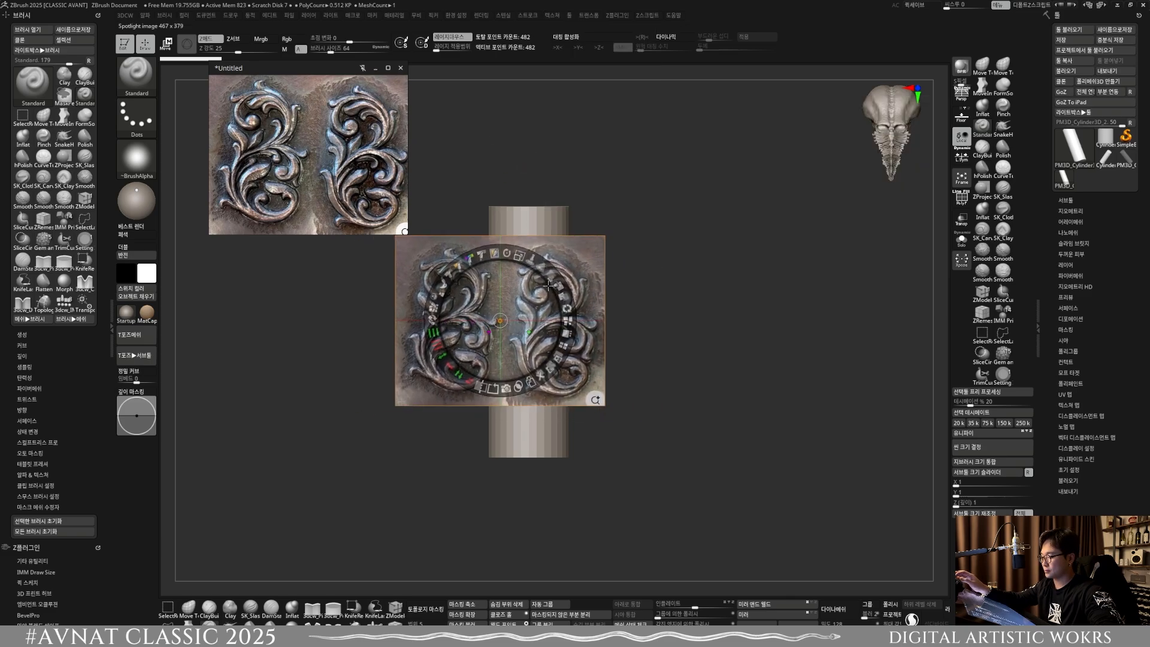
pyautogui.moveTo(592, 270); pyautogui.dragTo(623, 245)
pyautogui.press('z')
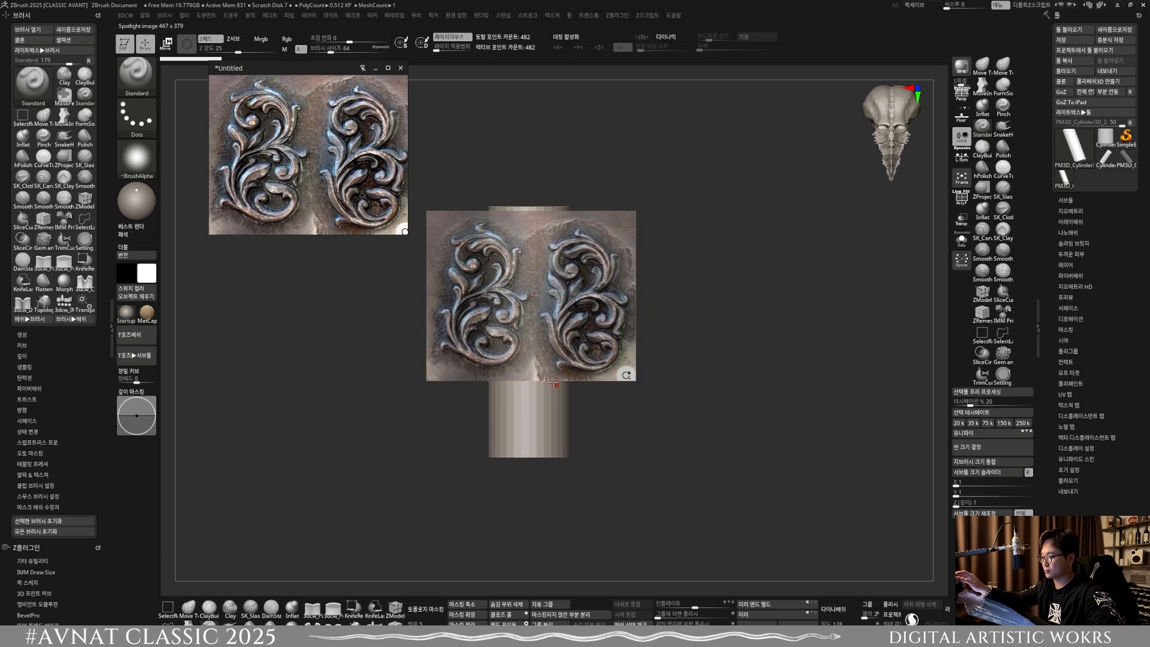
pyautogui.keyDown('alt'); pyautogui.moveTo(559, 406); pyautogui.dragTo(731, 381, button='right'); pyautogui.keyUp('alt')
pyautogui.press('z')
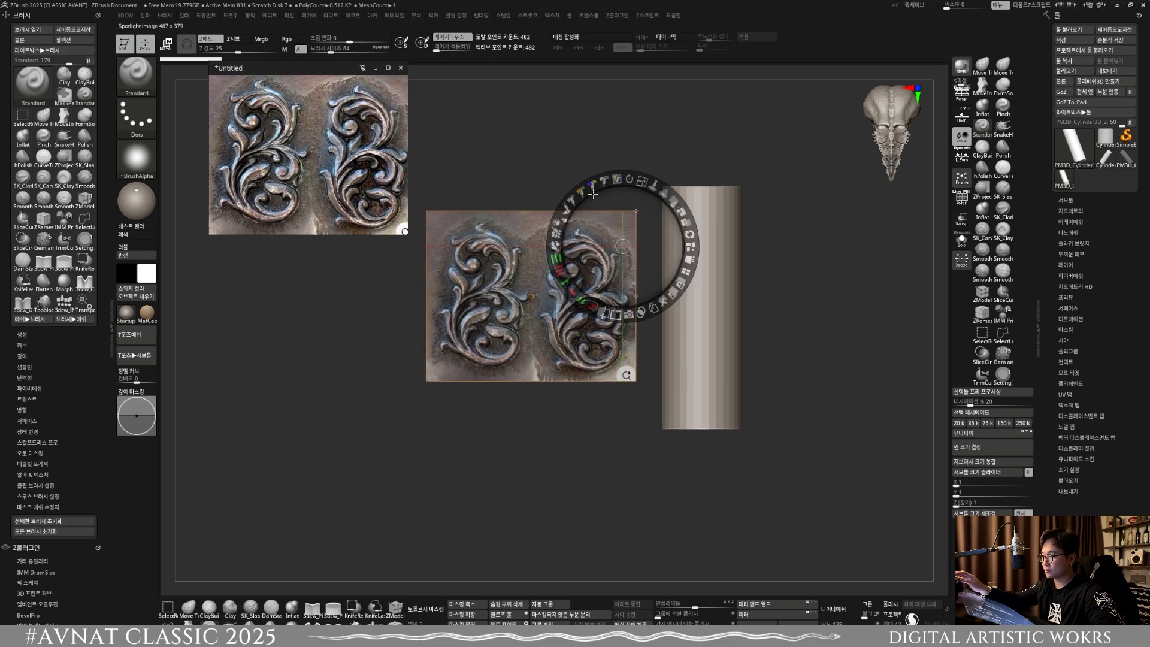
# Step: Adjust the Spotlight radius, enlarge and reposition the ornament image, and toggle Spotlight to check it
pyautogui.click(654, 184)
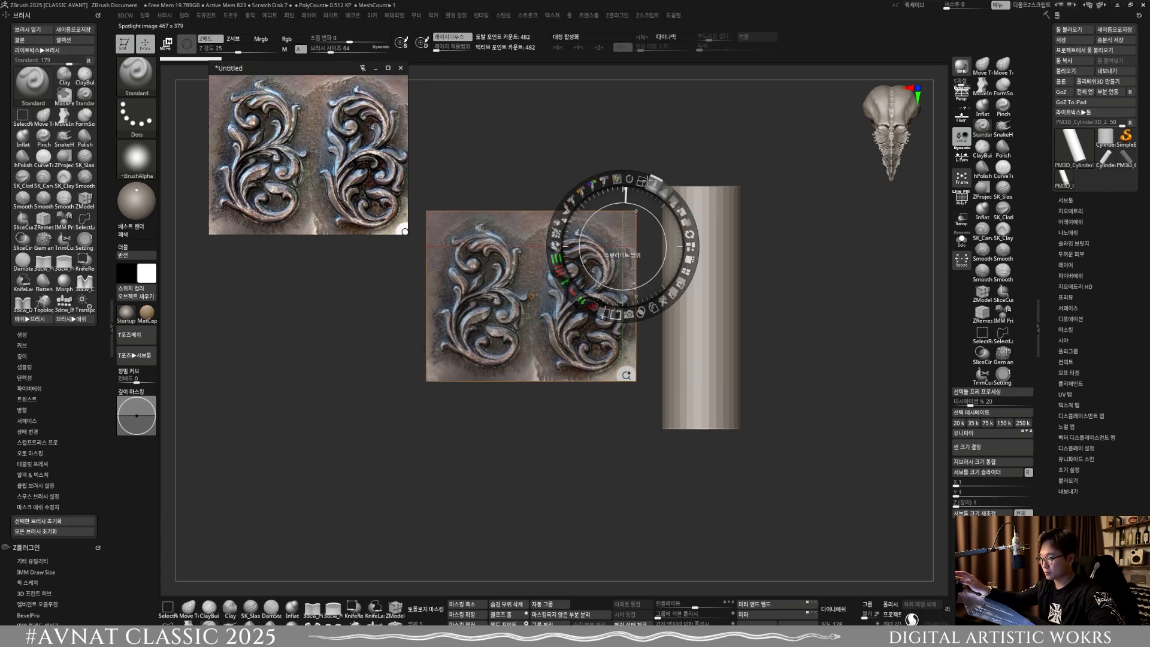
pyautogui.moveTo(677, 203)
pyautogui.mouseDown()
pyautogui.moveTo(638, 185)
pyautogui.moveTo(678, 207)
pyautogui.mouseUp()
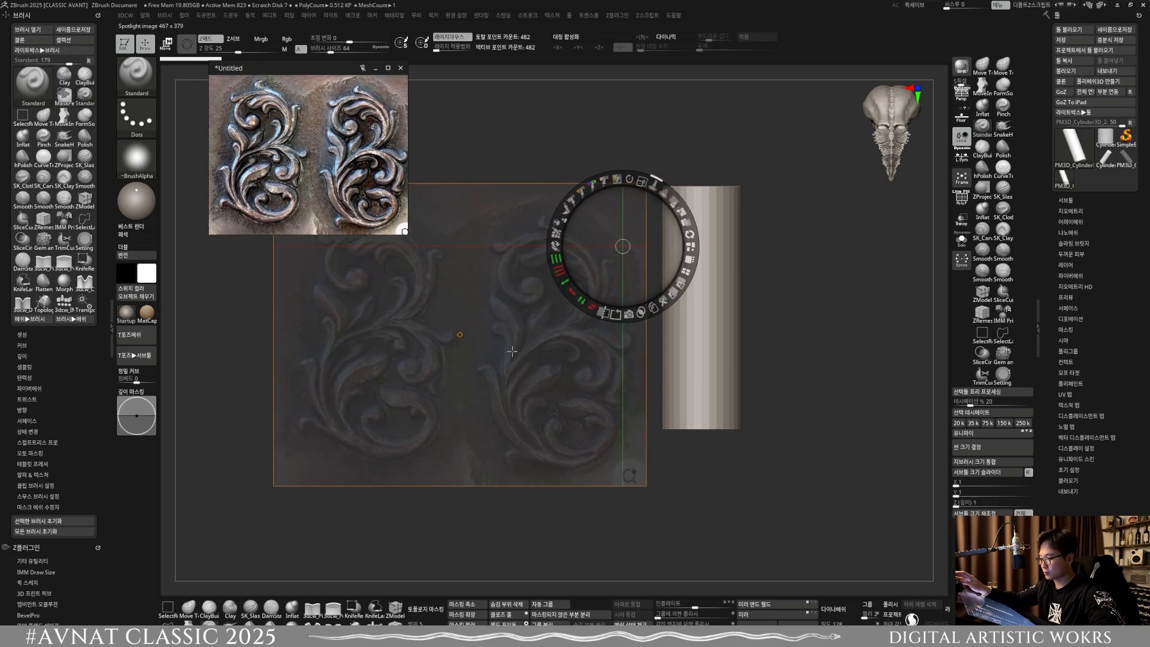
pyautogui.moveTo(512, 351); pyautogui.dragTo(575, 322)
pyautogui.hotkey('shift', 'z')
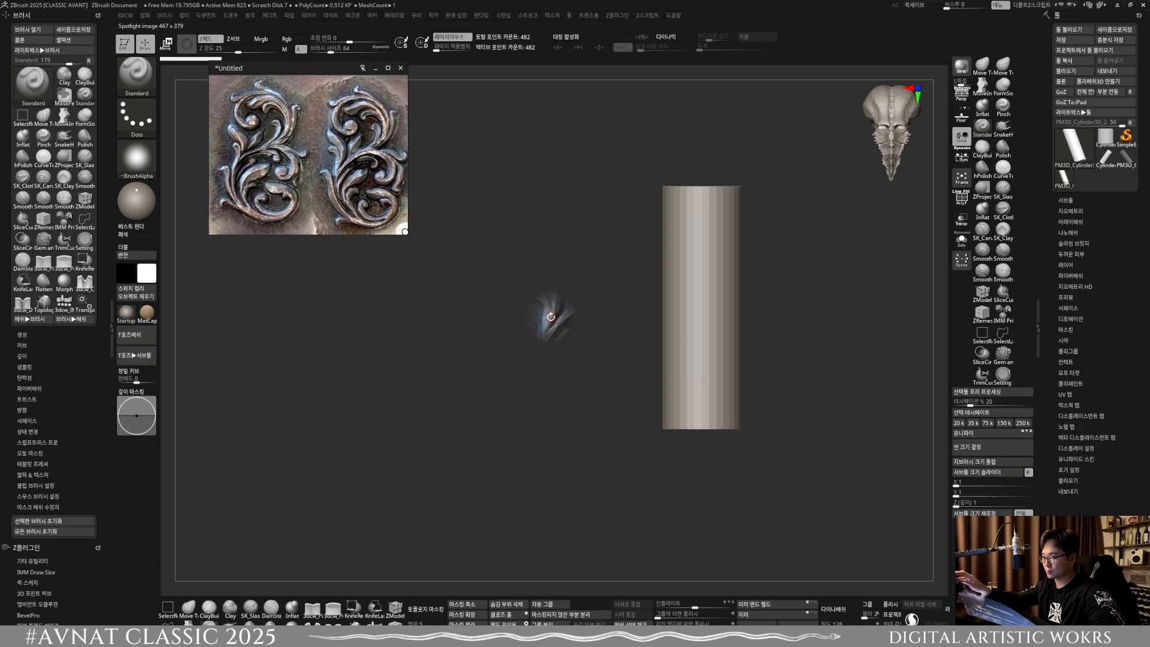
pyautogui.hotkey('shift', 'z')
pyautogui.hotkey('shift', 'z')
pyautogui.hotkey('shift', 'z')
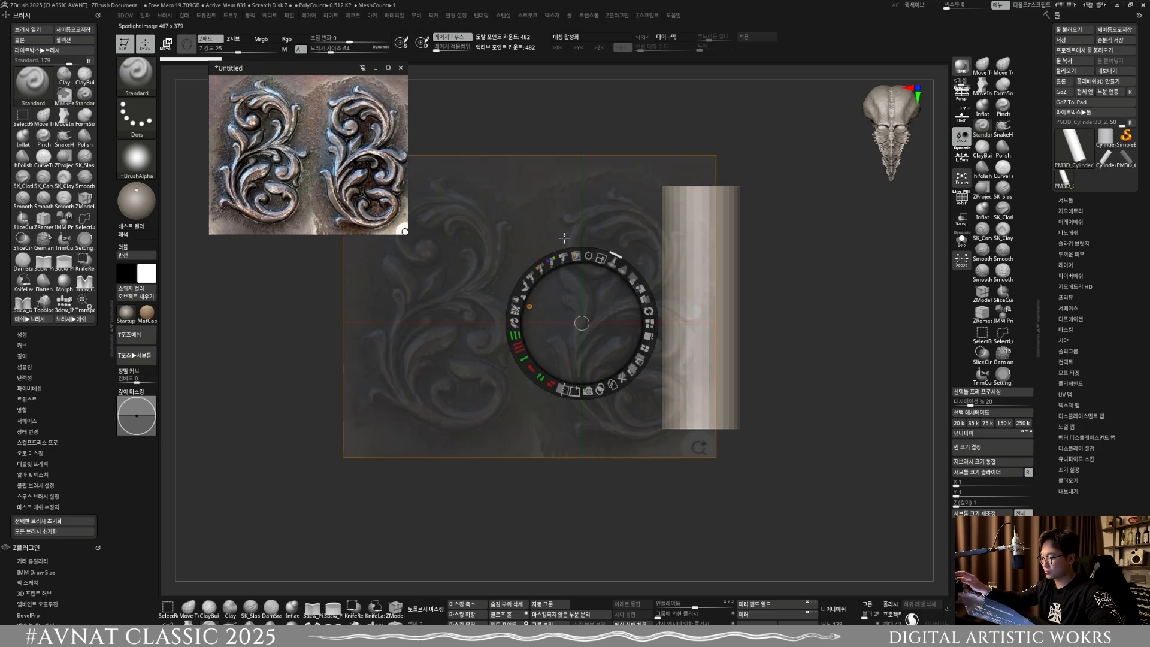
# Step: Scale the ornament image slightly in Spotlight and turn Spotlight off
pyautogui.click(791, 158)
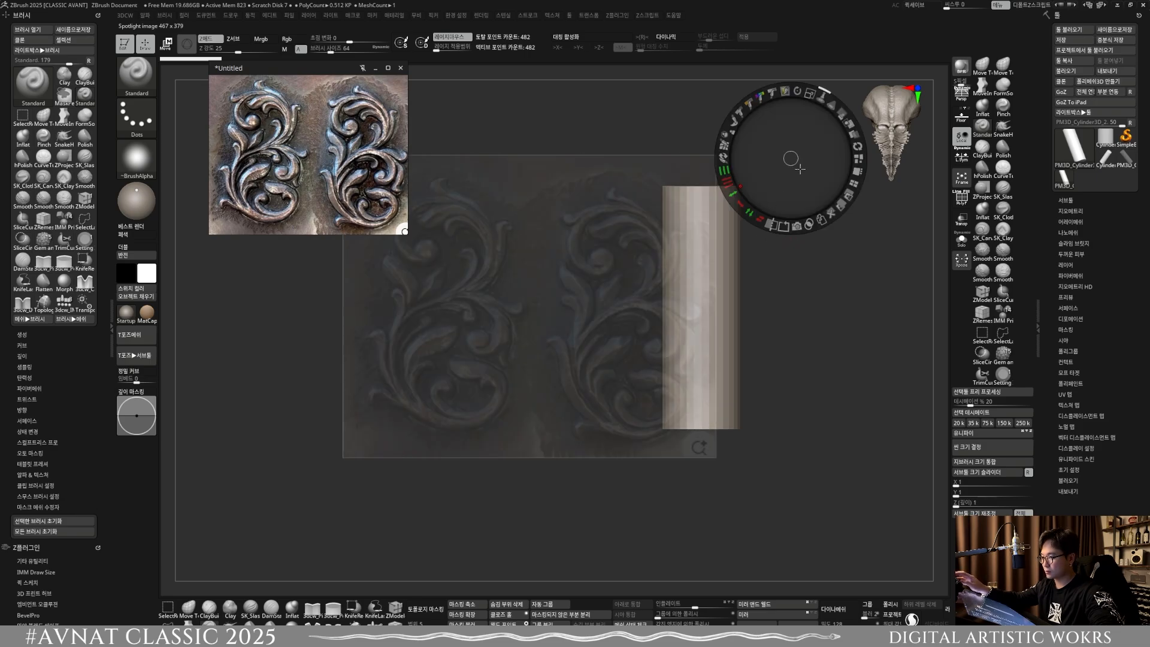
pyautogui.moveTo(810, 94); pyautogui.dragTo(794, 97)
pyautogui.click(627, 129)
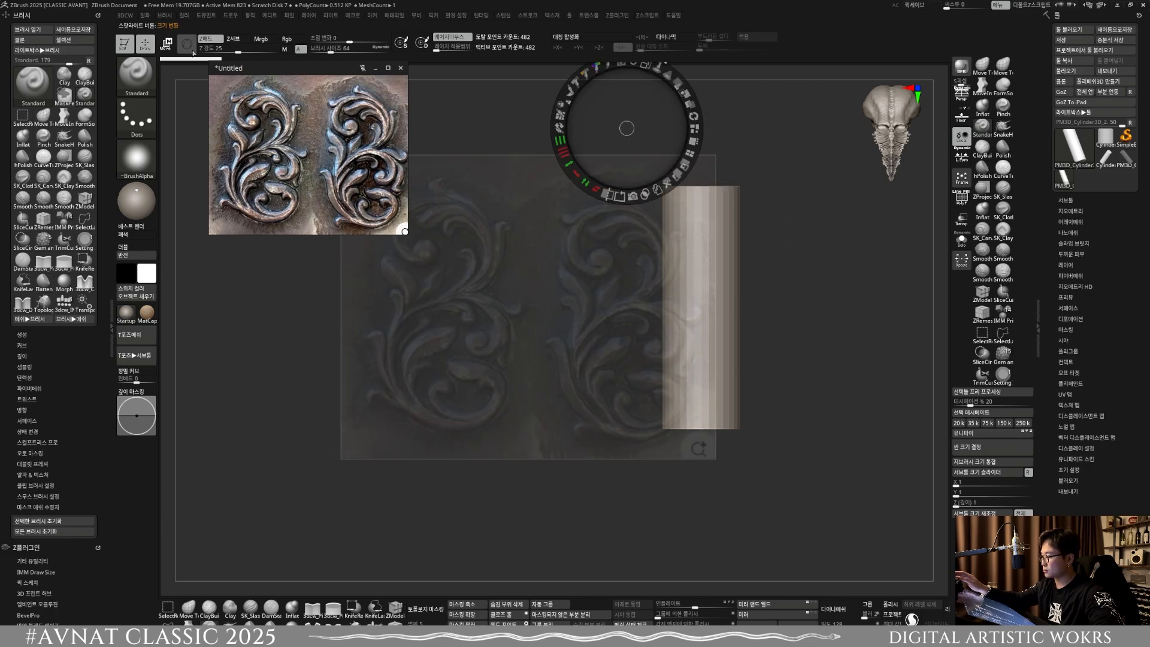
pyautogui.click(551, 18)
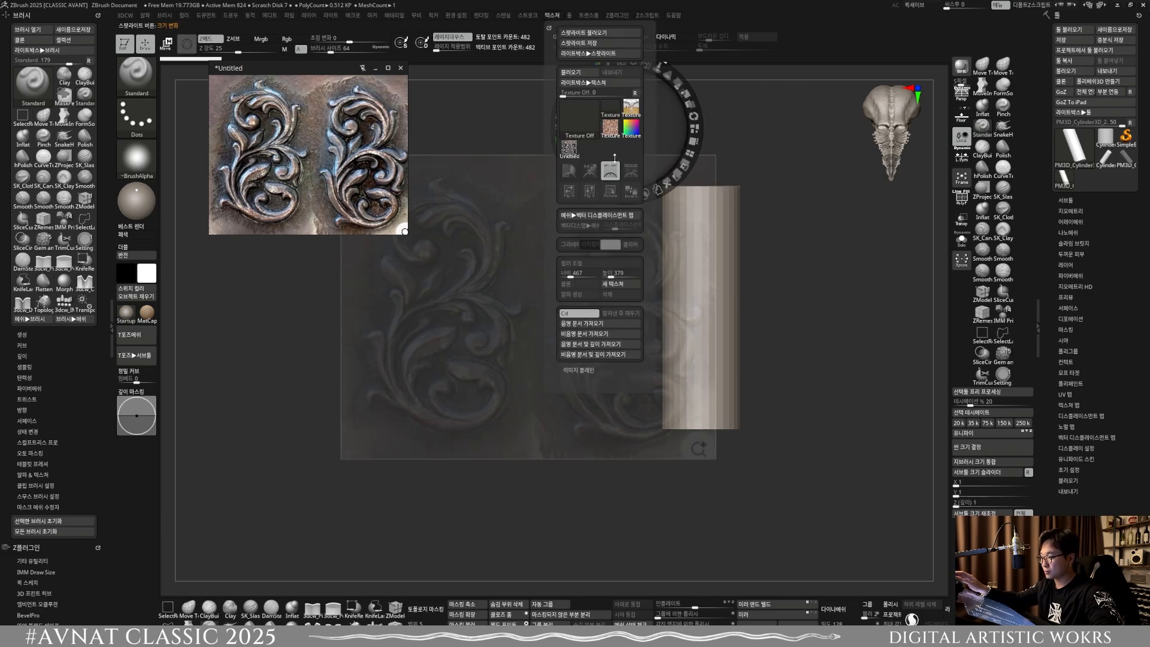
pyautogui.click(615, 171)
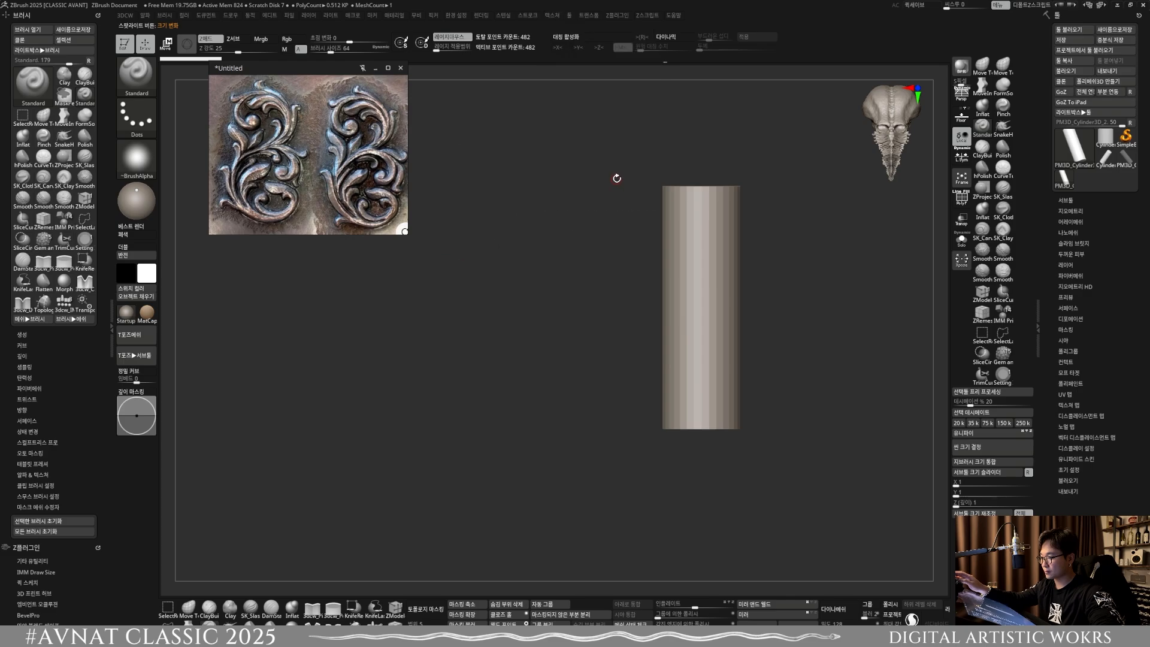
# Step: Add the Untitled ornament texture to Spotlight again and place it across the canvas behind the cylinder
pyautogui.click(555, 18)
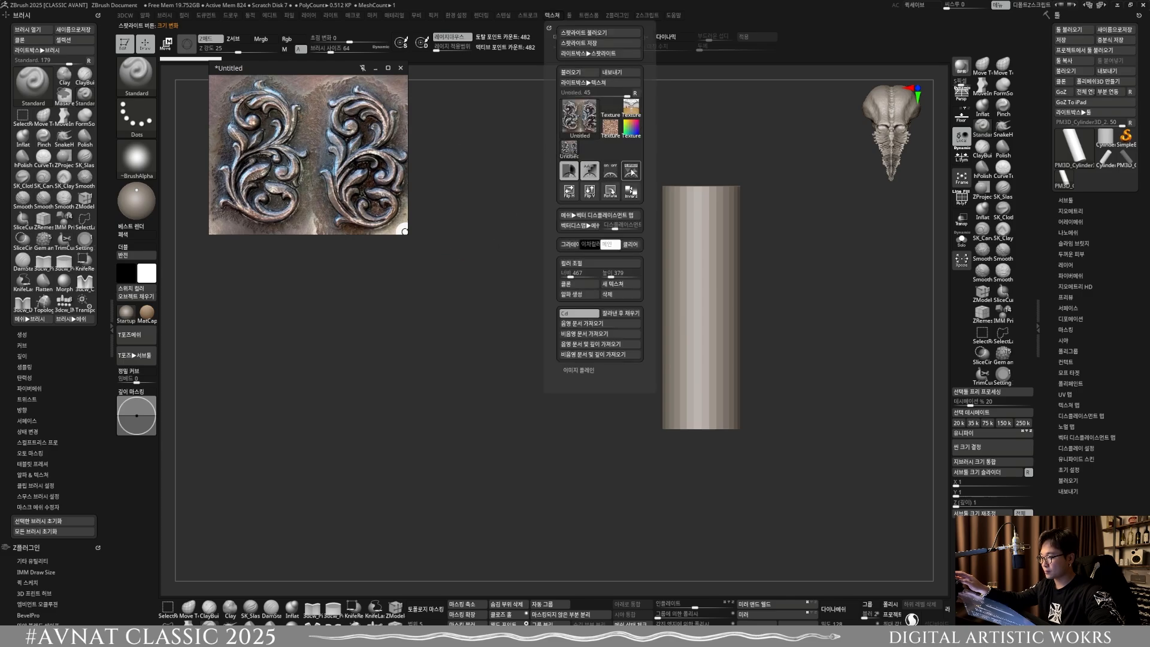
pyautogui.click(629, 172)
pyautogui.moveTo(571, 263); pyautogui.dragTo(622, 309)
pyautogui.press('z')
pyautogui.hotkey('shift', 'z')
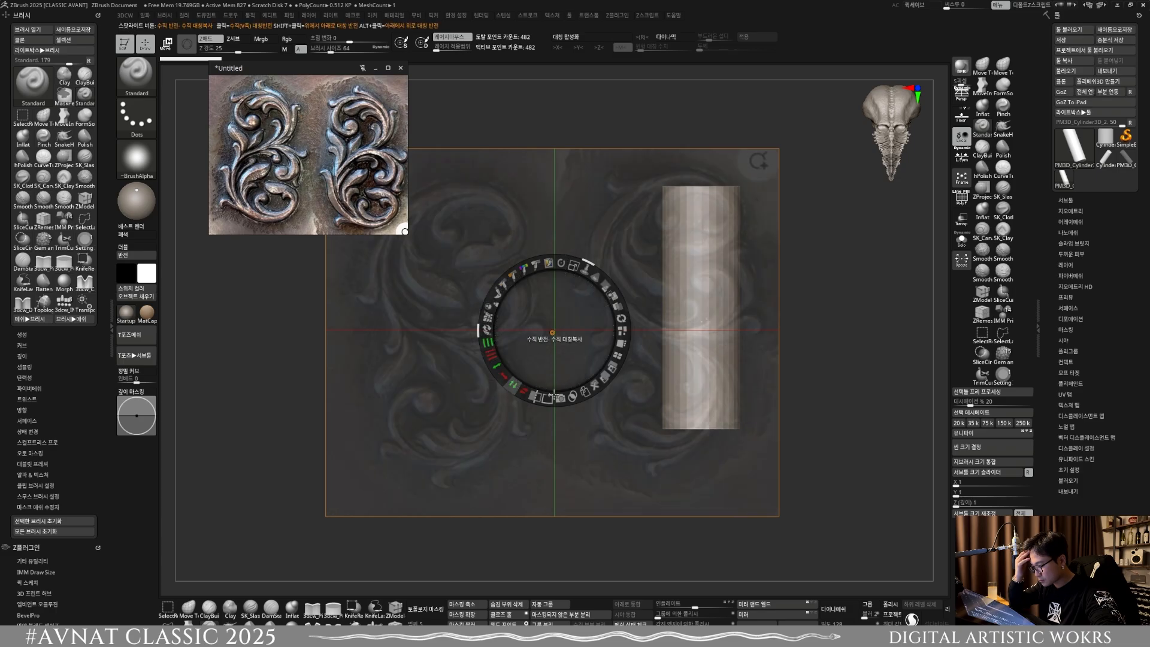
# Step: Flip the enlarged ornament image vertically in Spotlight, delete it, and hide Spotlight
pyautogui.click(531, 397)
pyautogui.click(525, 394)
pyautogui.click(514, 386)
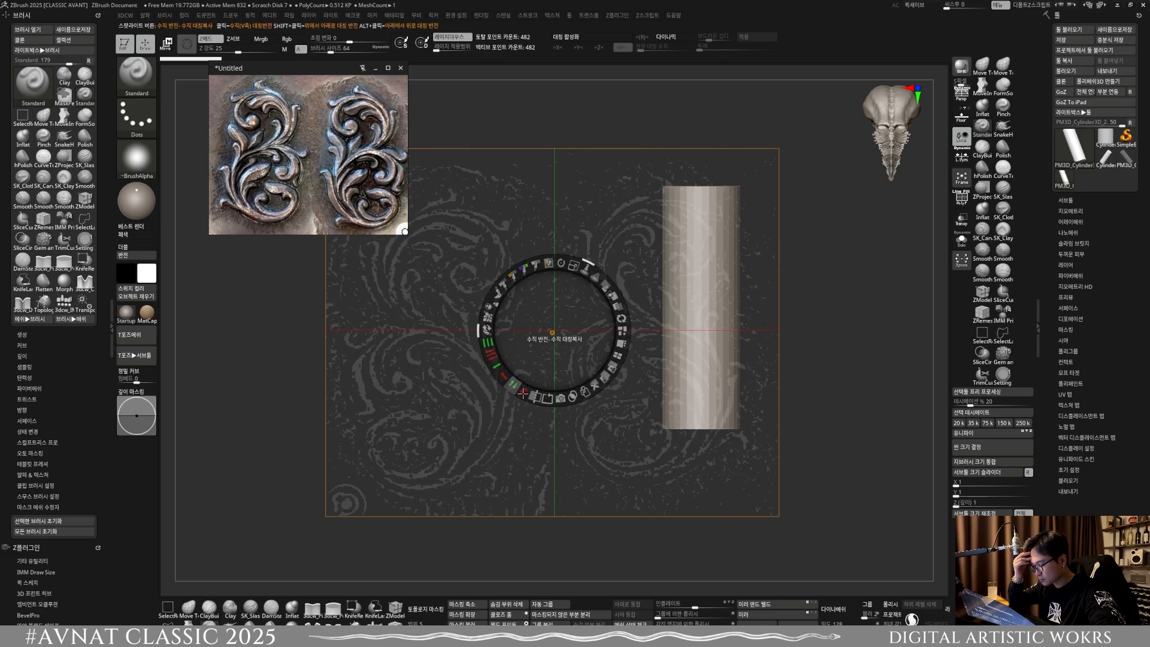
pyautogui.click(524, 392)
pyautogui.hotkey('shift', 'z')
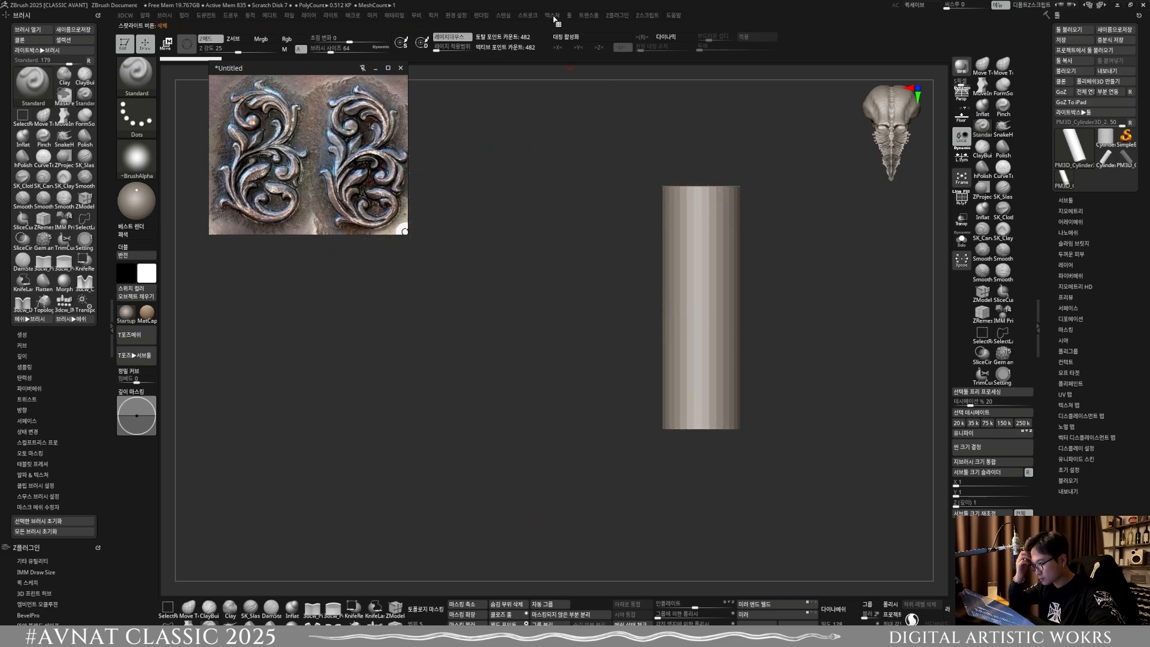
# Step: Bring the ornament texture into Spotlight once more and delete the Untitled texture from the texture list
pyautogui.click(551, 15)
pyautogui.click(630, 172)
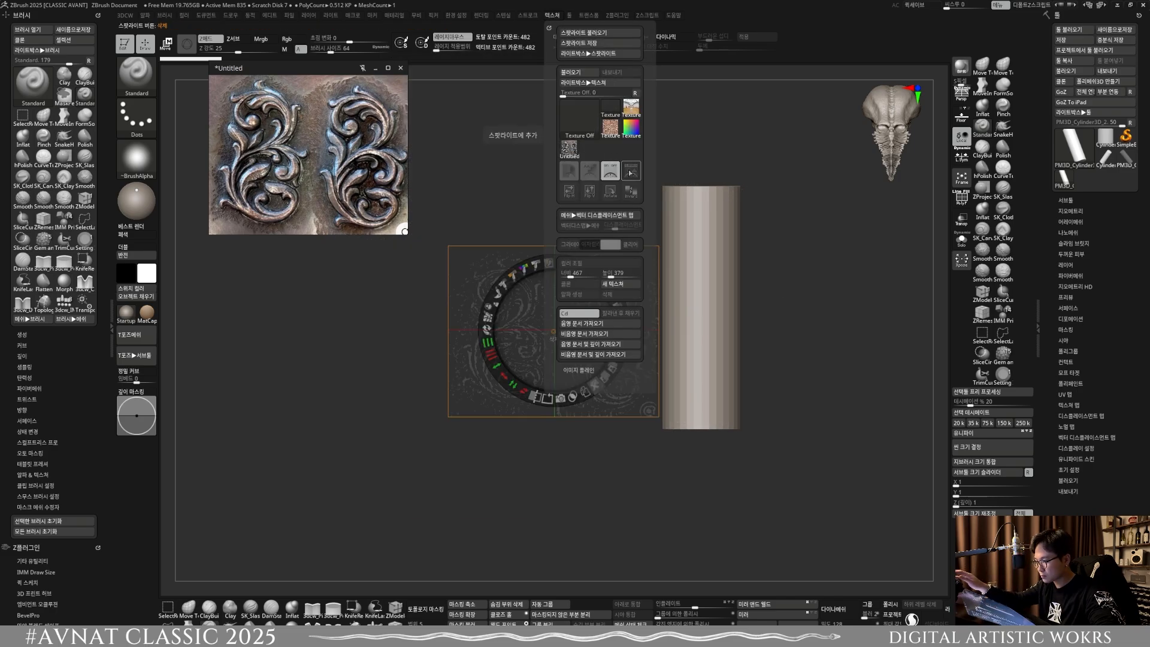
pyautogui.click(579, 118)
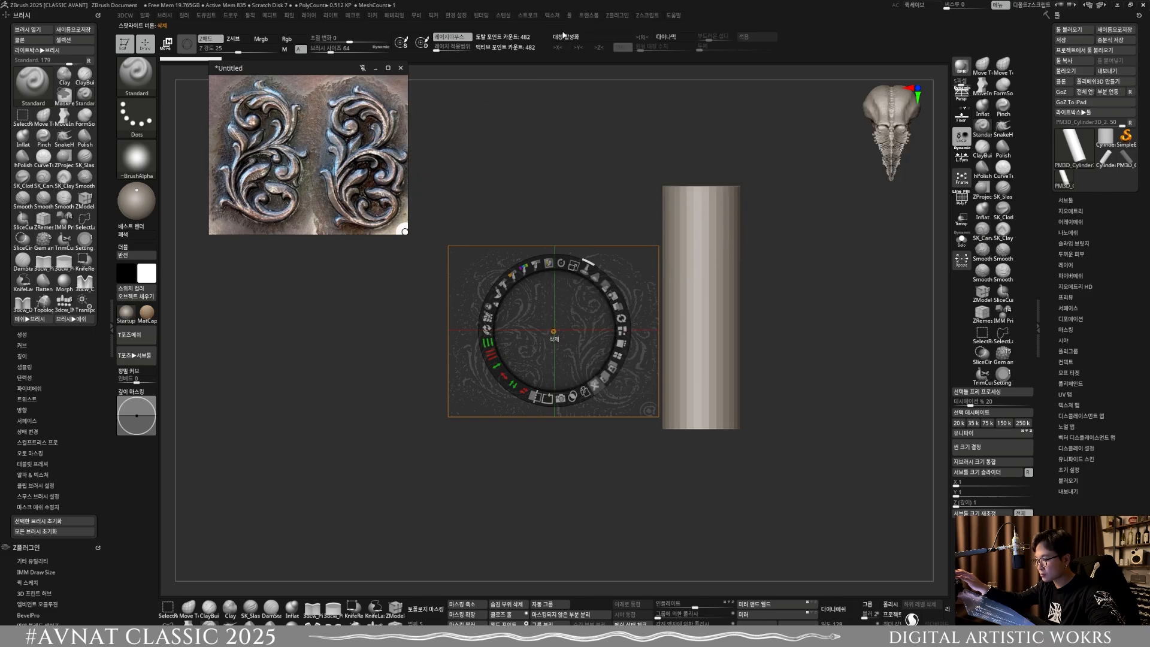
pyautogui.click(567, 148)
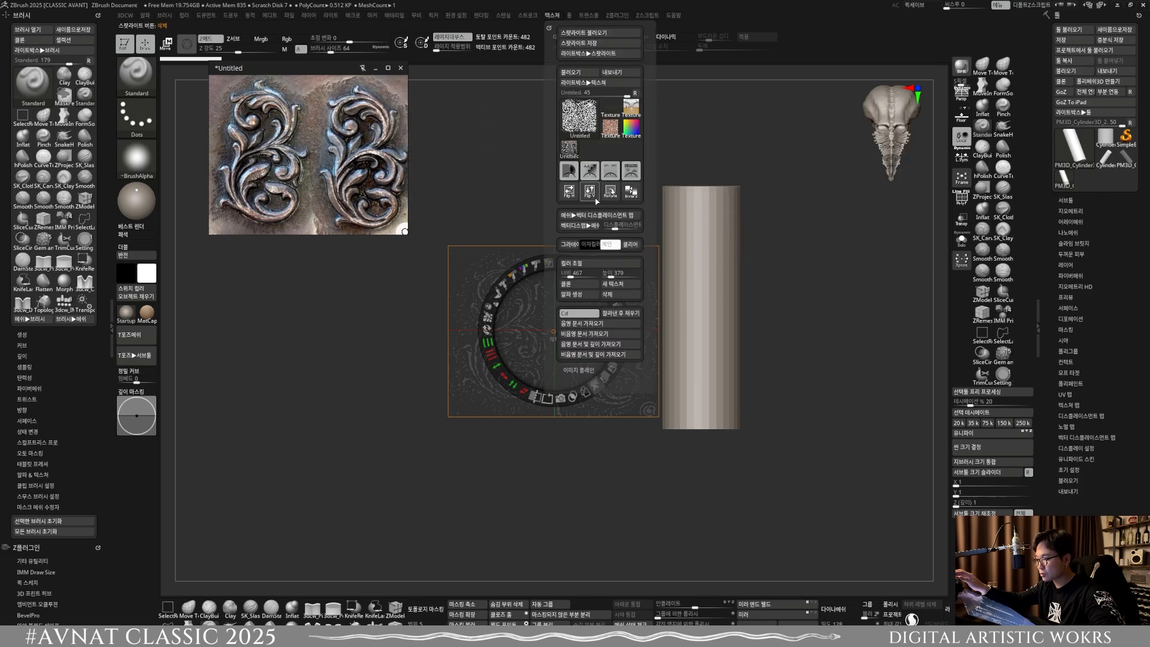
pyautogui.click(611, 293)
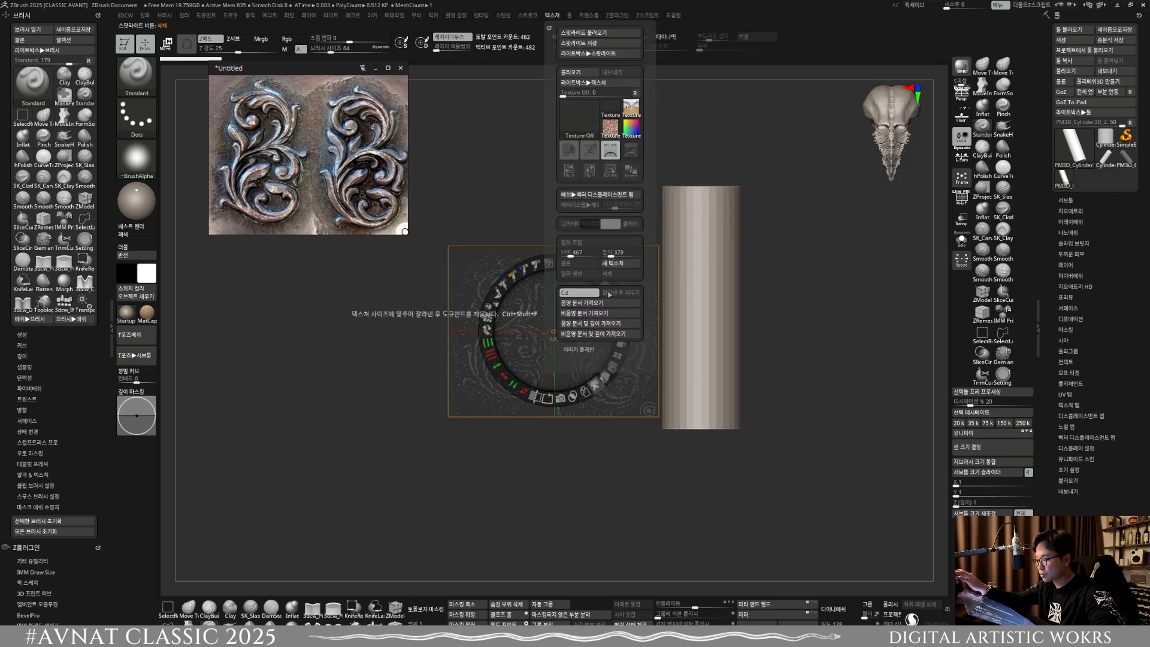
# Step: Move the outlined ornament image in Spotlight, try to delete it, and flip it vertically
pyautogui.click(597, 138)
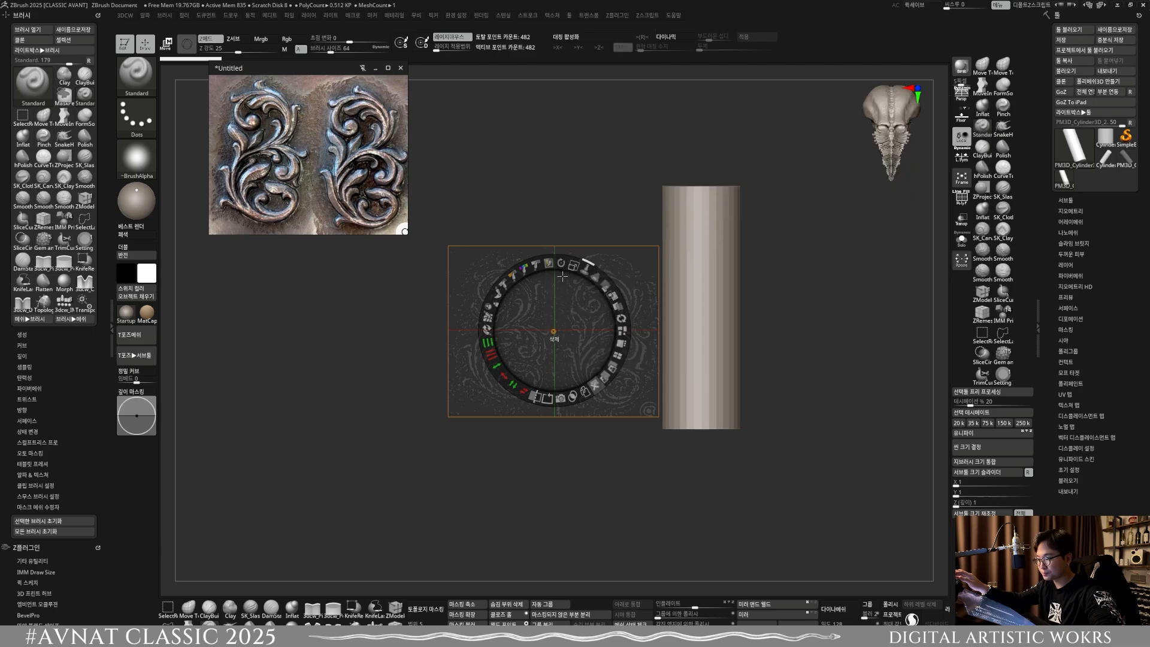
pyautogui.moveTo(575, 201); pyautogui.dragTo(544, 220)
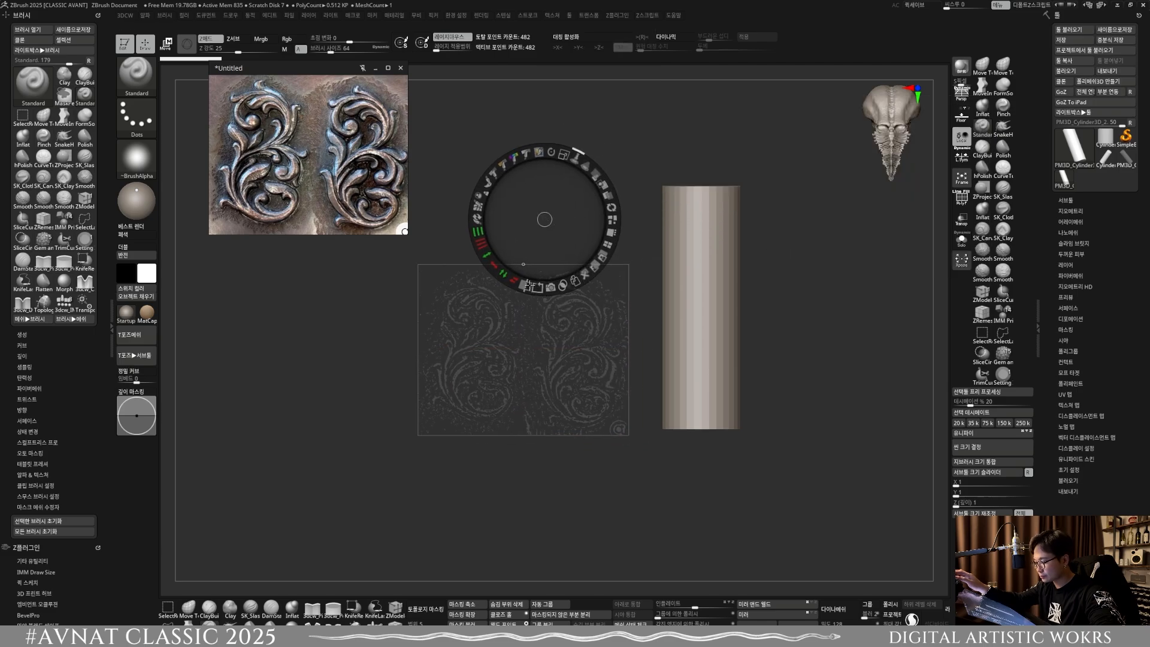
pyautogui.click(511, 280)
pyautogui.click(503, 275)
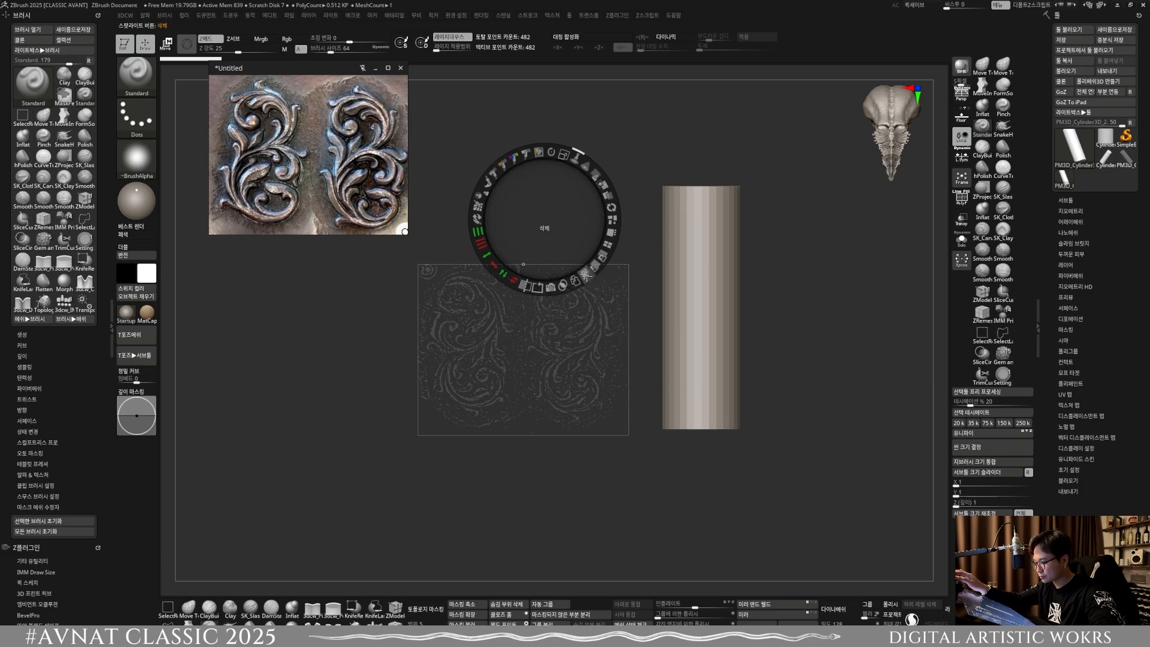
# Step: Toggle Spotlight between editing and projection modes to examine how the filtered ornament image shows on the canvas
pyautogui.press('z')
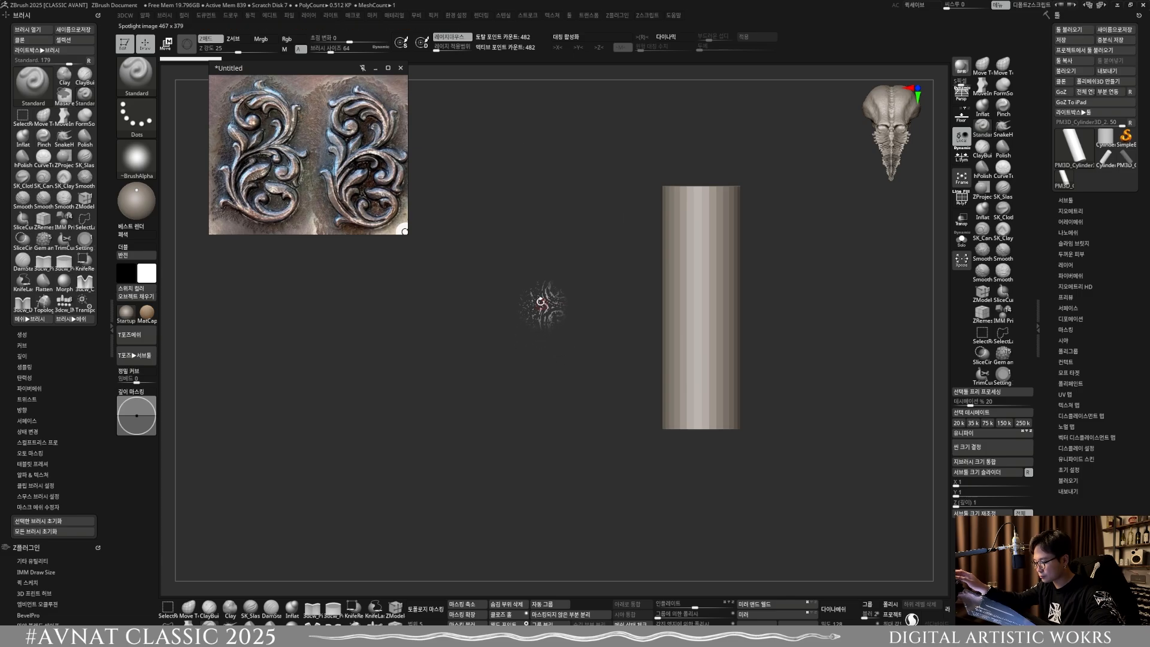
pyautogui.press('z')
pyautogui.press('z')
pyautogui.press('z')
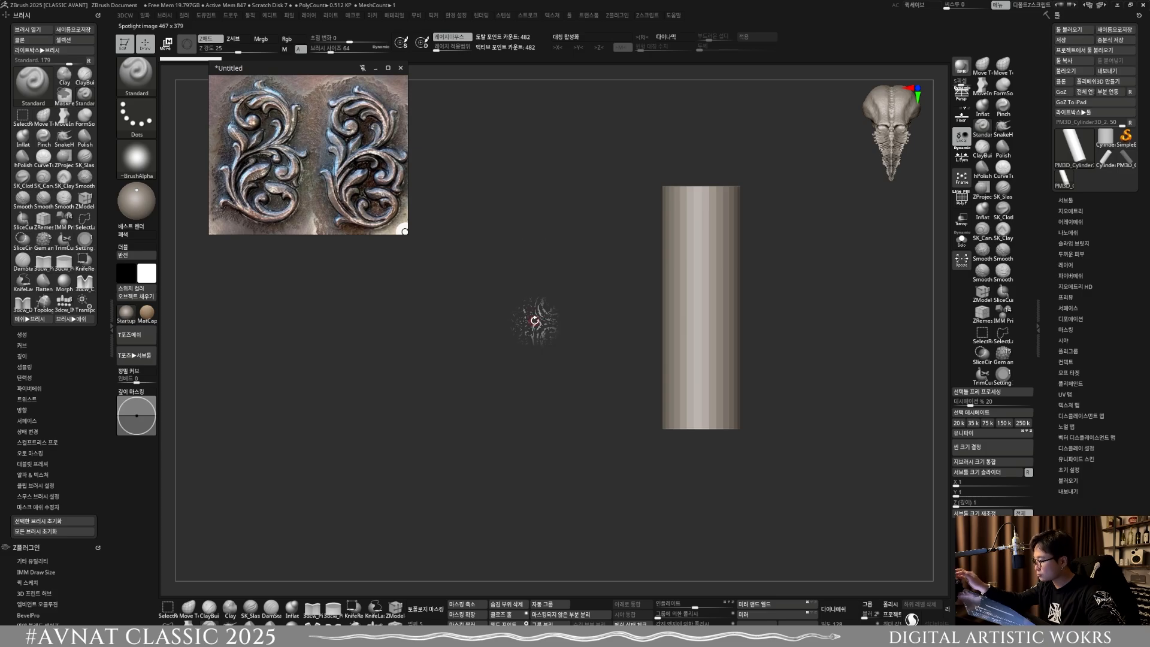
pyautogui.press('z')
pyautogui.press('z')
pyautogui.press('z')
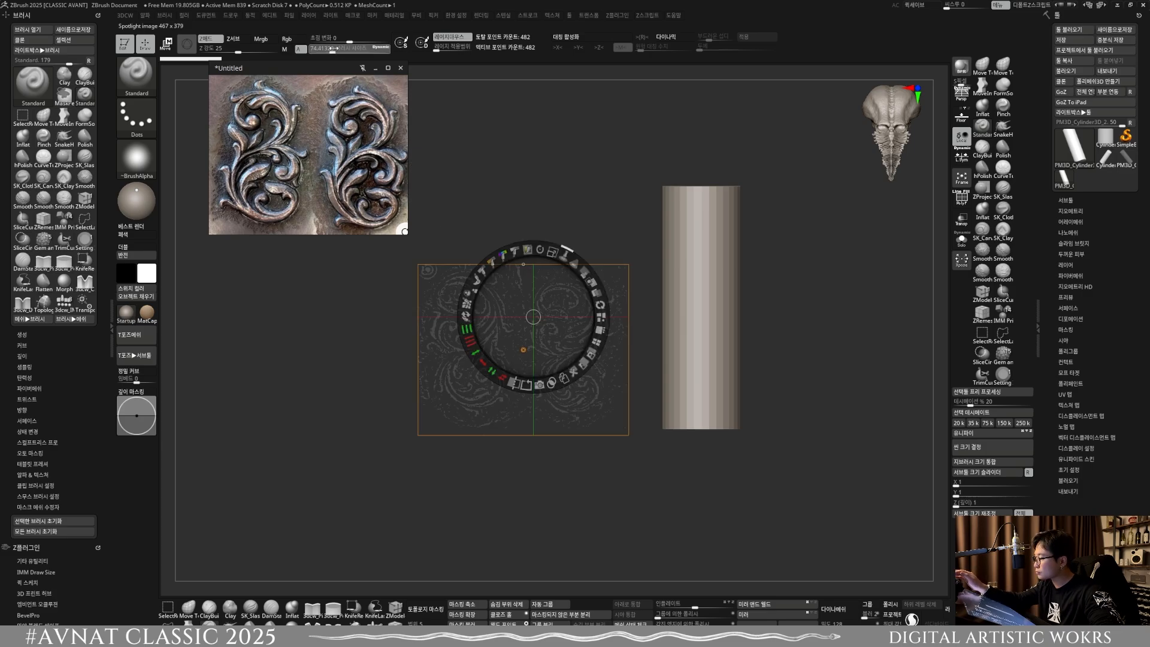
pyautogui.press('z')
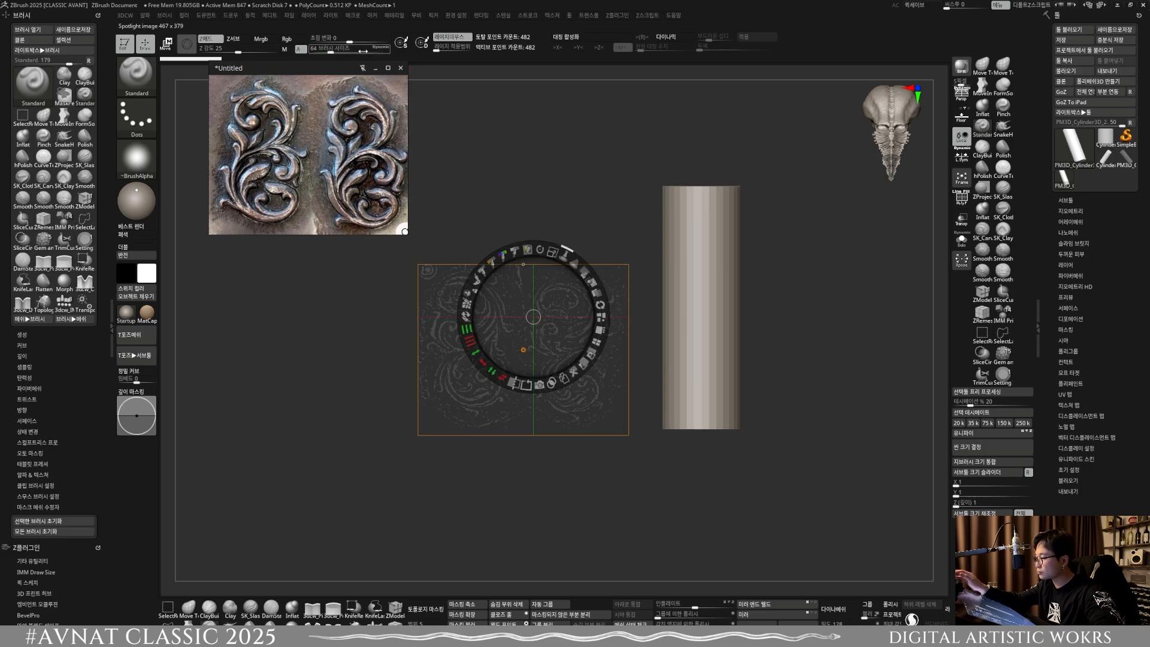
# Step: Delete the filtered Untitled texture from the texture list and turn Spotlight off
pyautogui.click(552, 15)
pyautogui.click(573, 150)
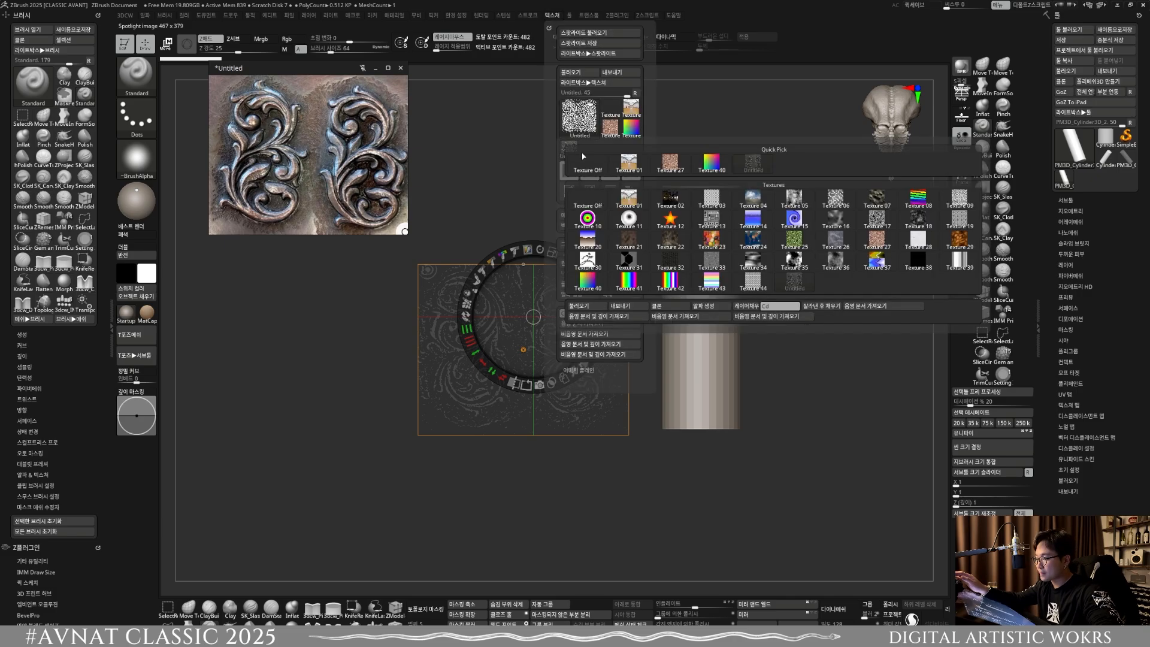
pyautogui.click(614, 173)
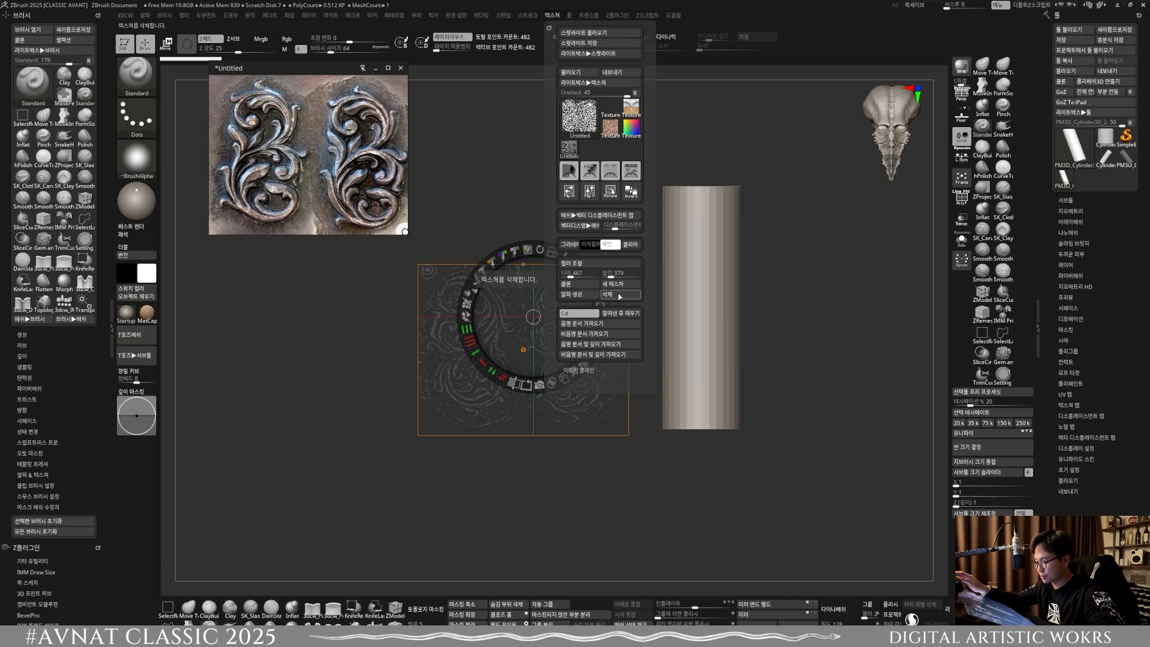
pyautogui.click(620, 295)
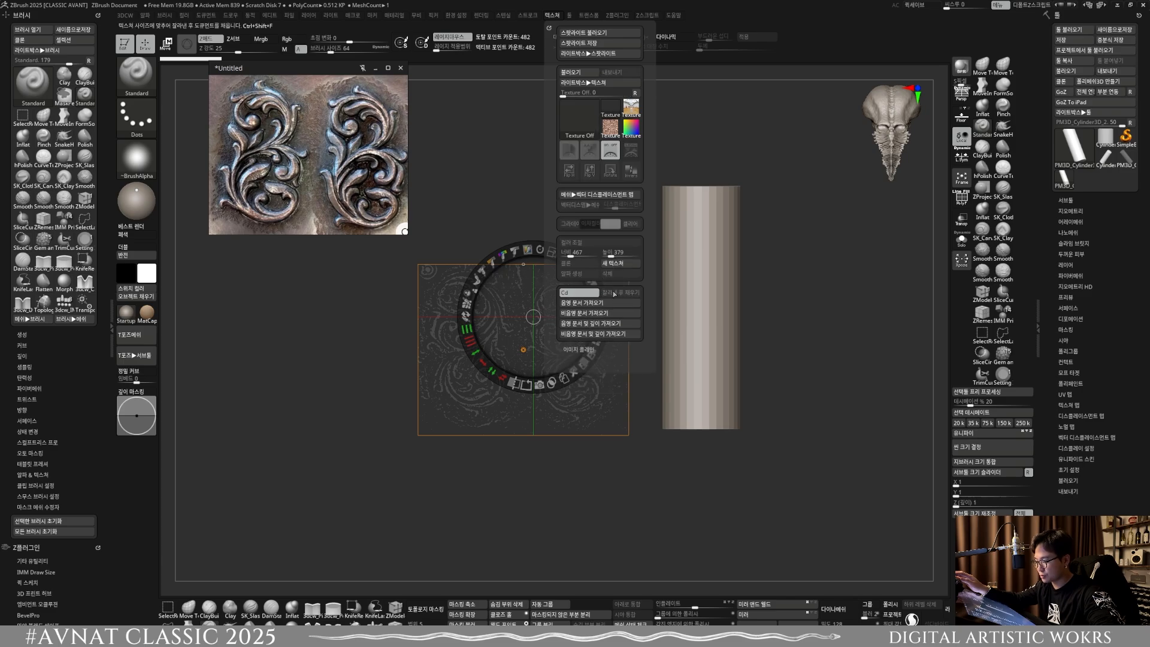
pyautogui.click(614, 155)
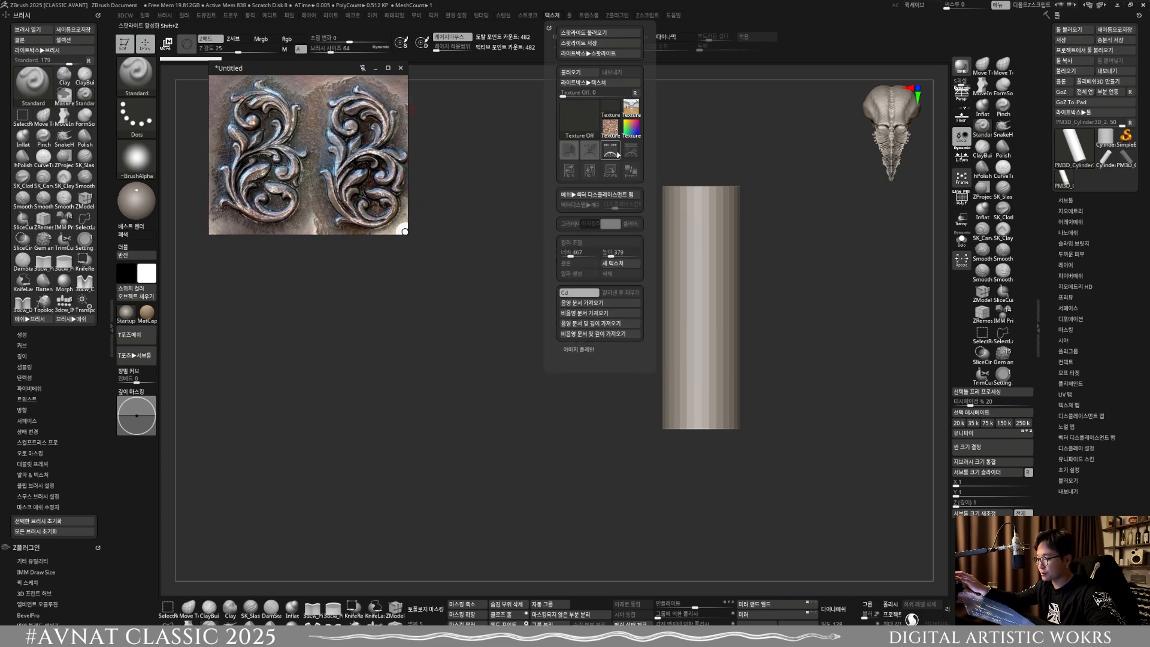
# Step: Import the scroll ornament image into the texture list and add it to Spotlight
pyautogui.click(592, 118)
pyautogui.click(588, 263)
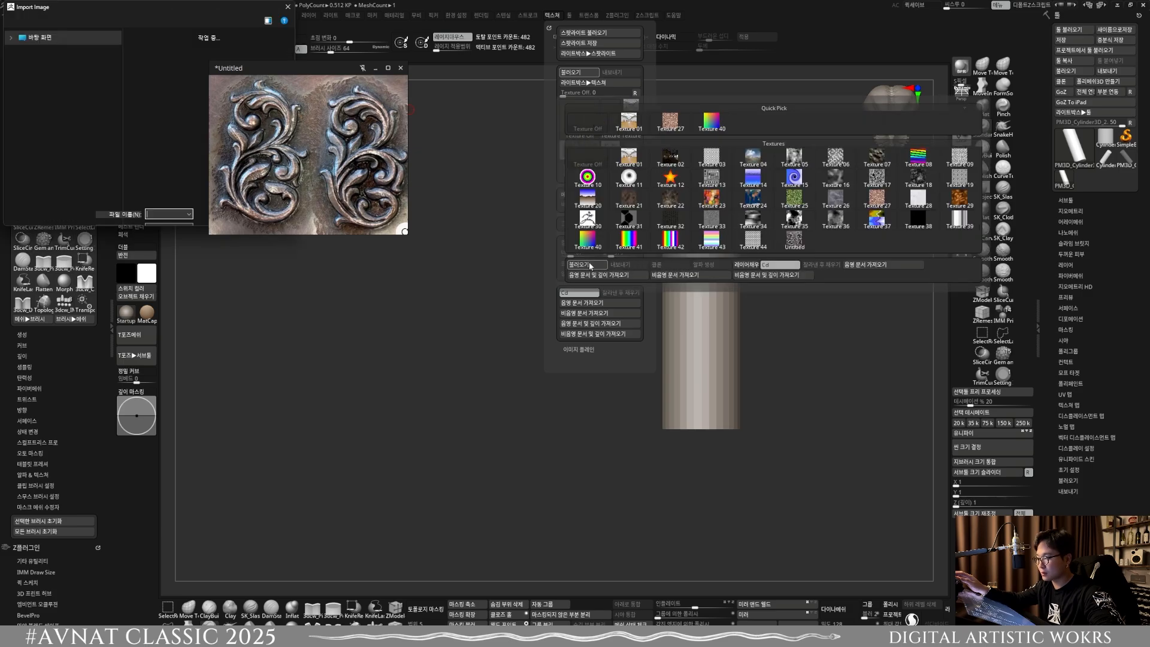
pyautogui.doubleClick(282, 259)
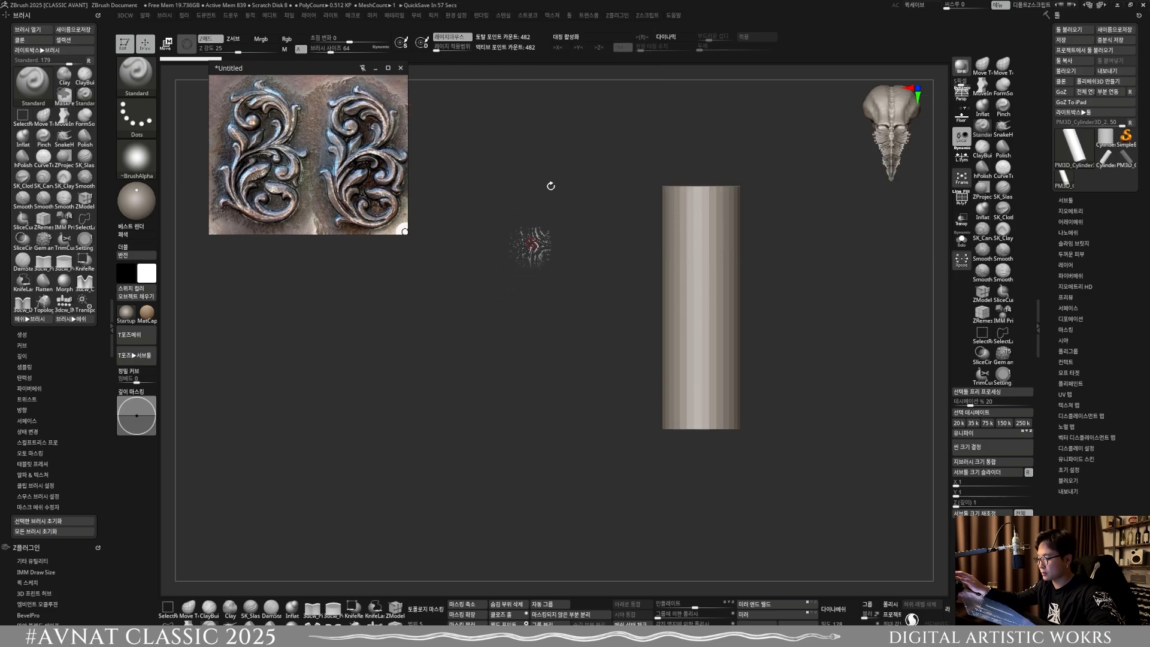
pyautogui.moveTo(501, 239); pyautogui.dragTo(542, 251)
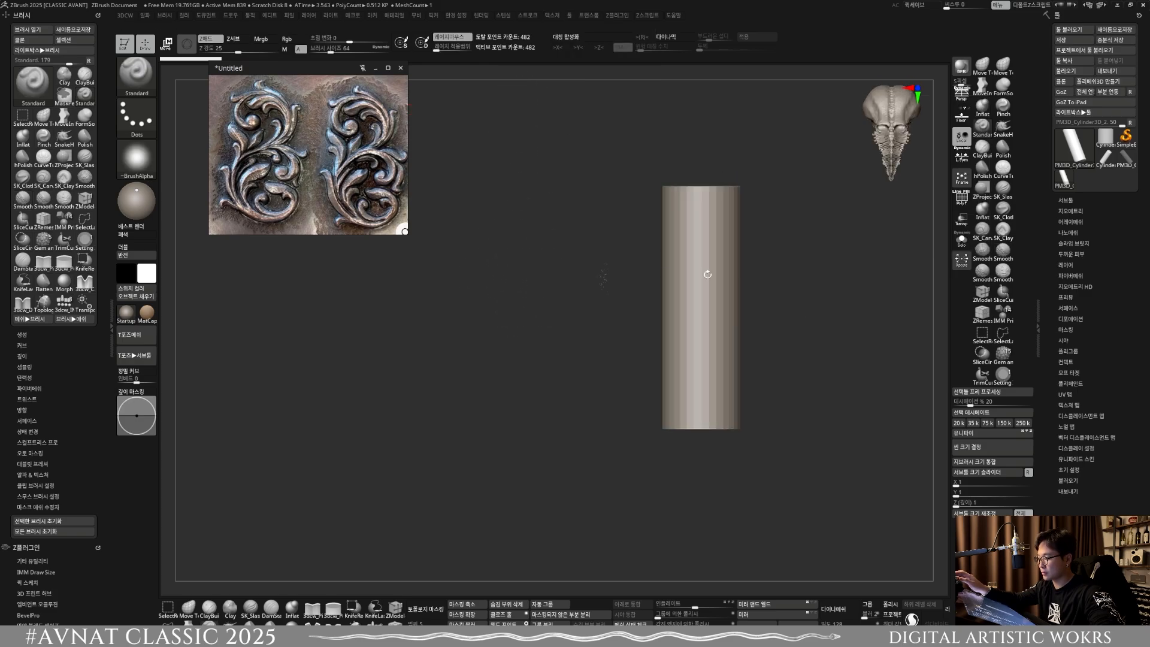
pyautogui.click(552, 15)
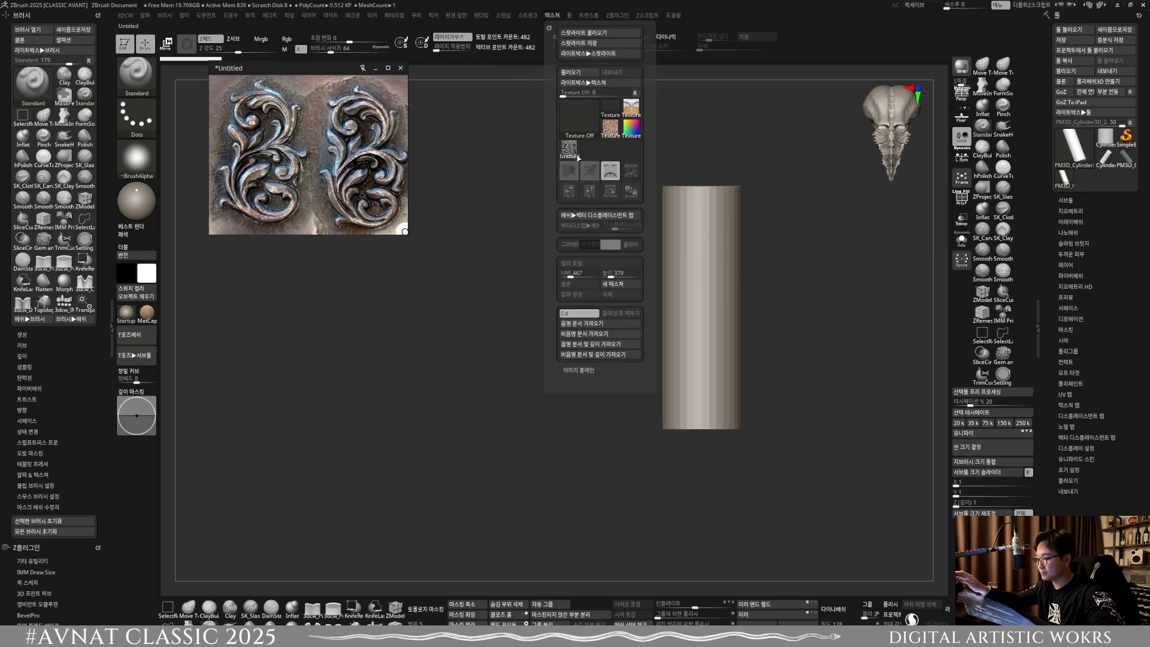
pyautogui.click(630, 173)
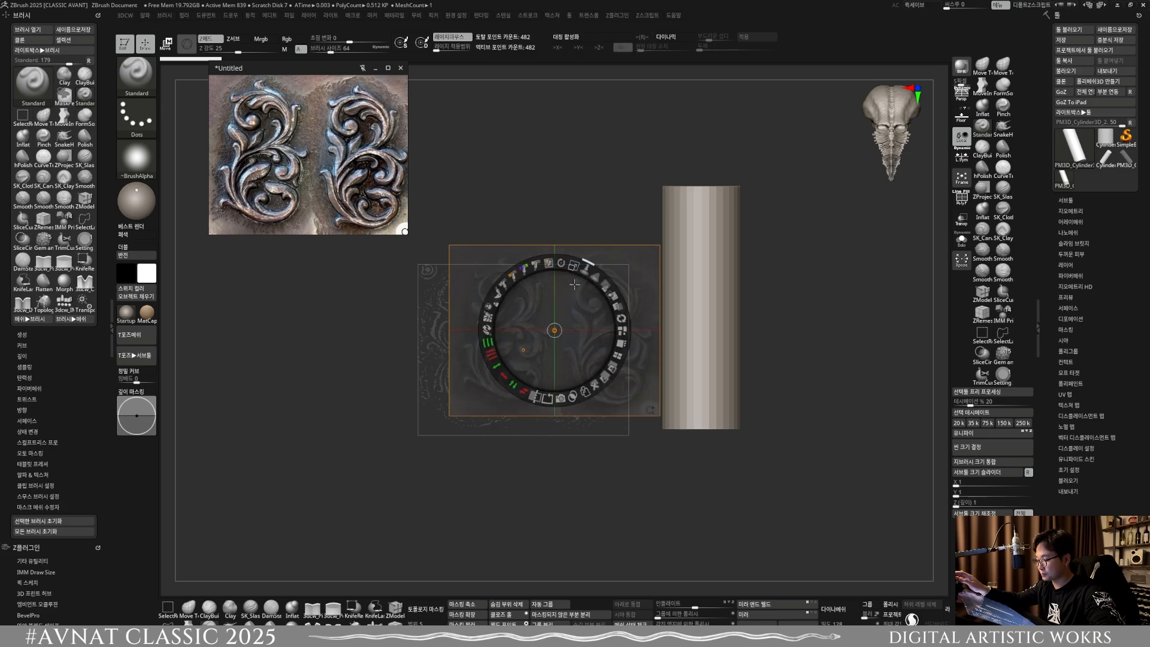
# Step: Move the new ornament image aside, delete the leftover filtered image from Spotlight, and bring the ornament back near the canvas centre
pyautogui.moveTo(574, 284); pyautogui.dragTo(676, 170)
pyautogui.click(494, 334)
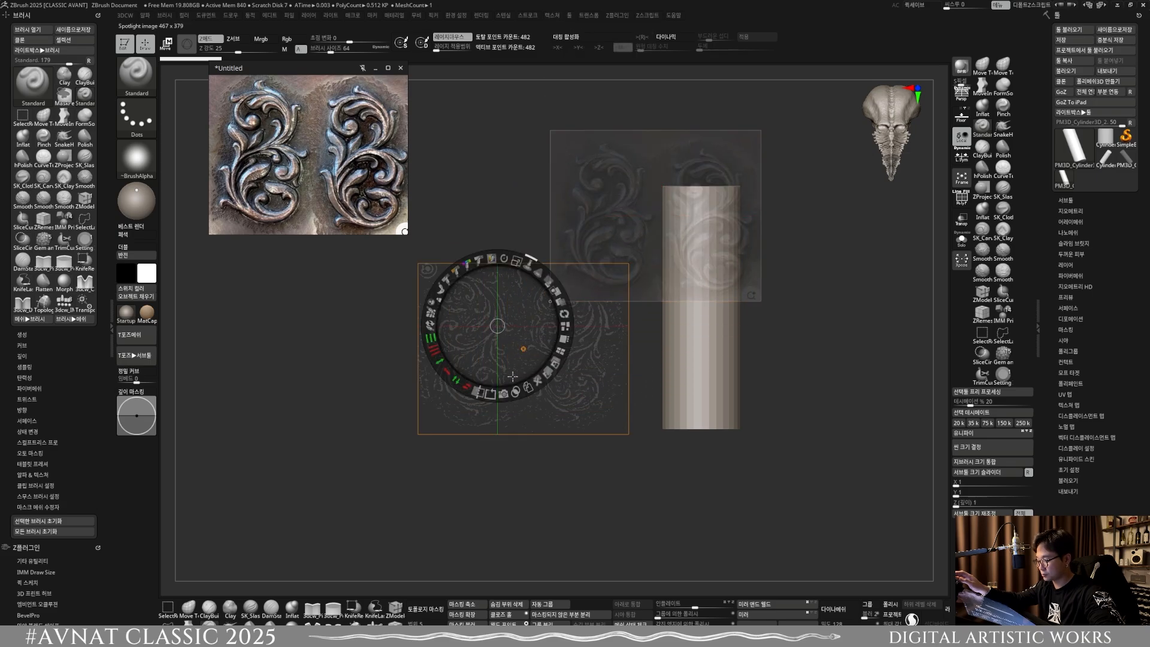
pyautogui.click(536, 381)
pyautogui.click(651, 237)
pyautogui.moveTo(672, 214); pyautogui.dragTo(524, 312)
# Step: Toggle Spotlight between editing and projection modes to examine how the ornament image displays on the canvas
pyautogui.press('z')
pyautogui.press('z')
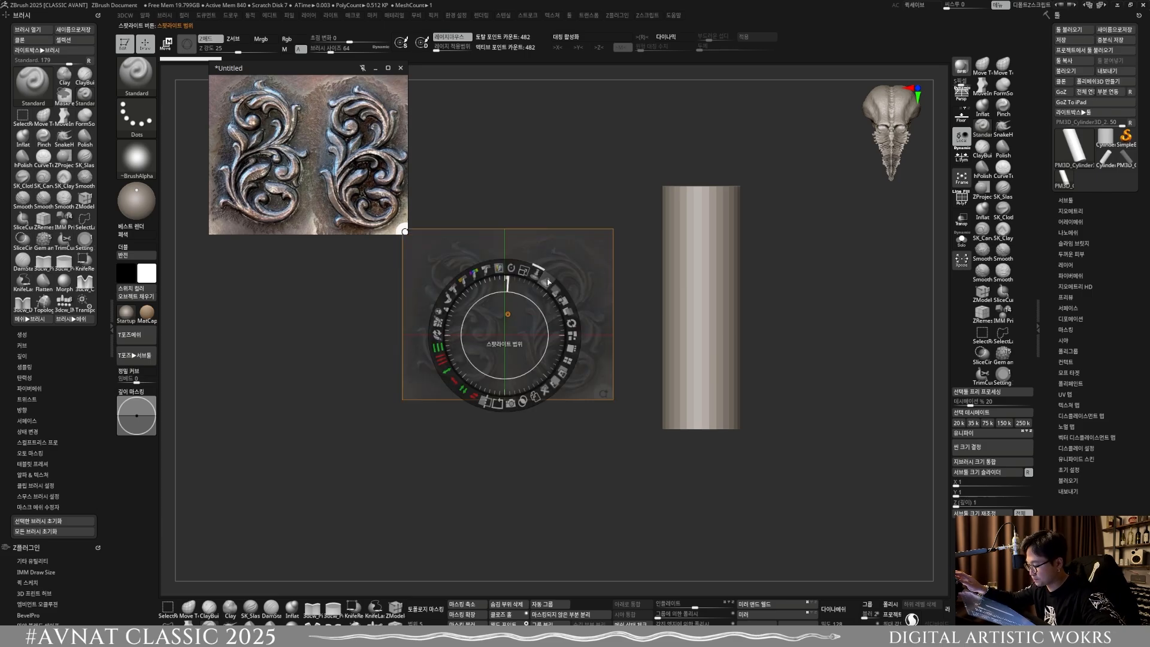
pyautogui.press('z')
pyautogui.press('z')
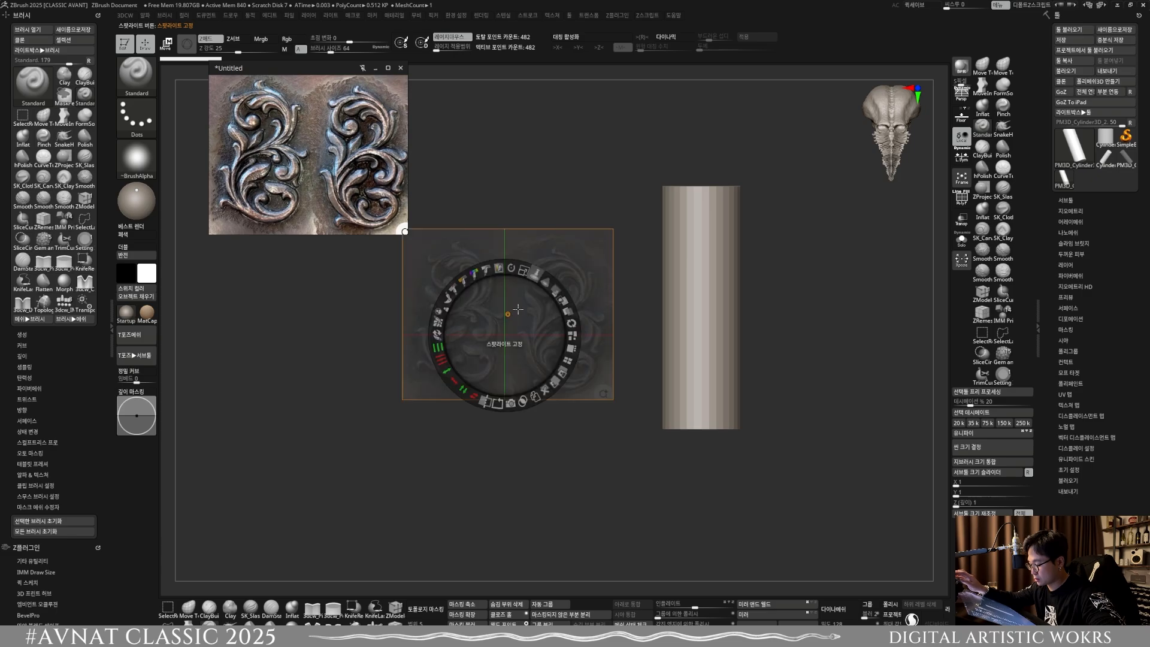
pyautogui.moveTo(512, 285); pyautogui.dragTo(487, 382)
pyautogui.press('z')
pyautogui.press('z')
pyautogui.press('z')
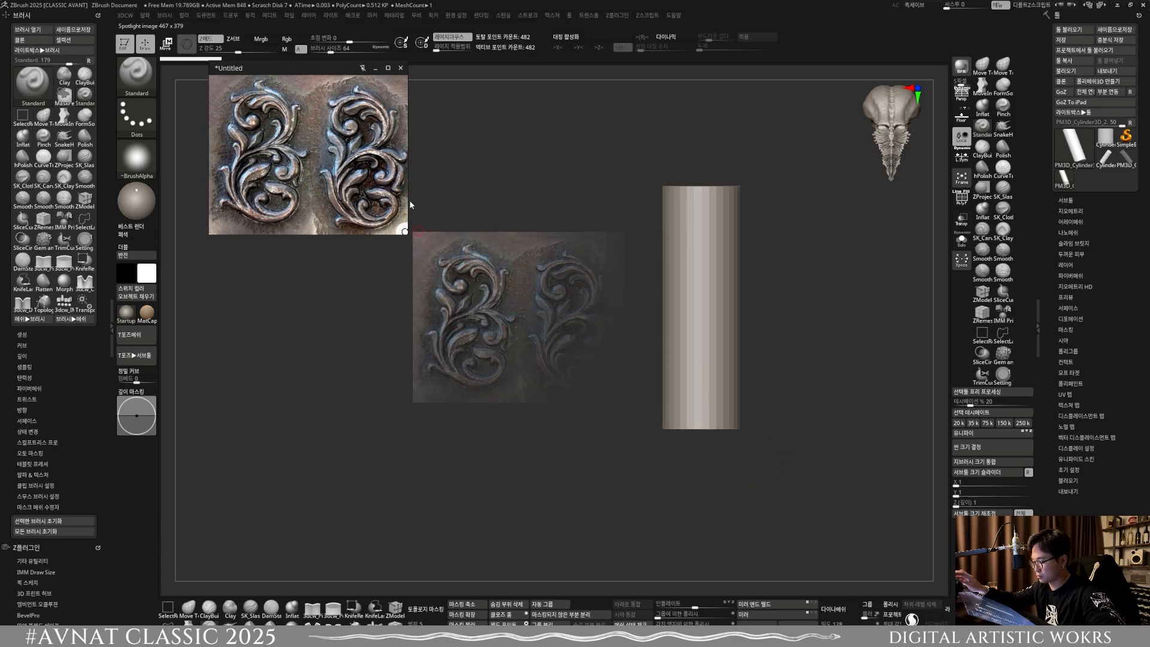
pyautogui.press('z')
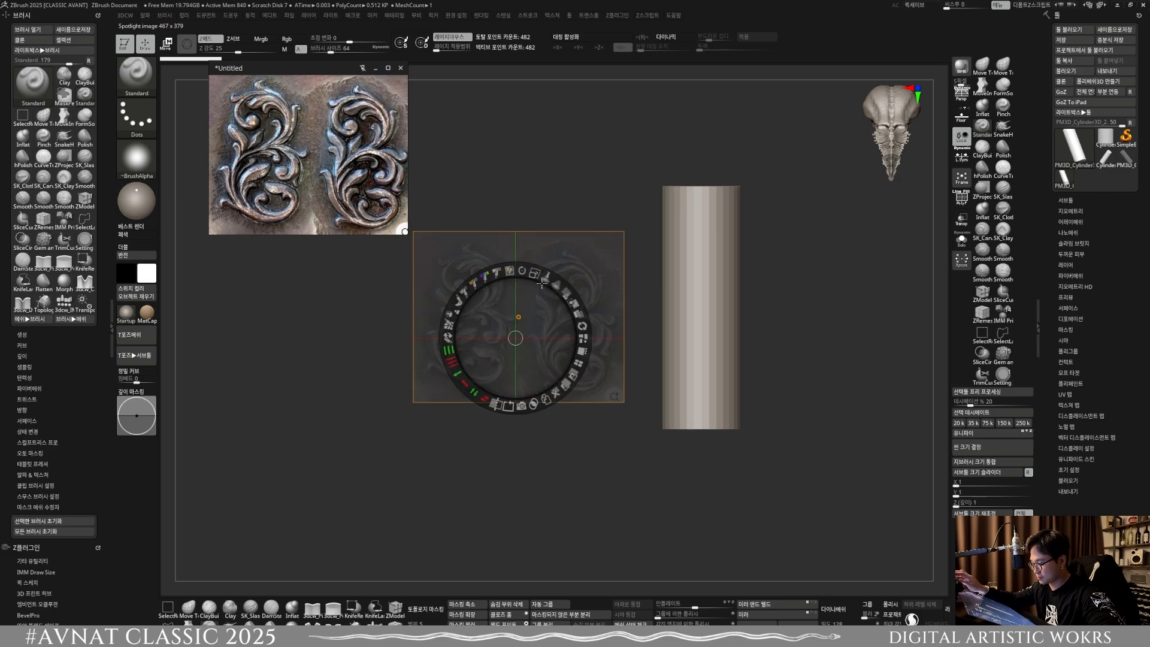
pyautogui.moveTo(565, 293); pyautogui.dragTo(524, 272)
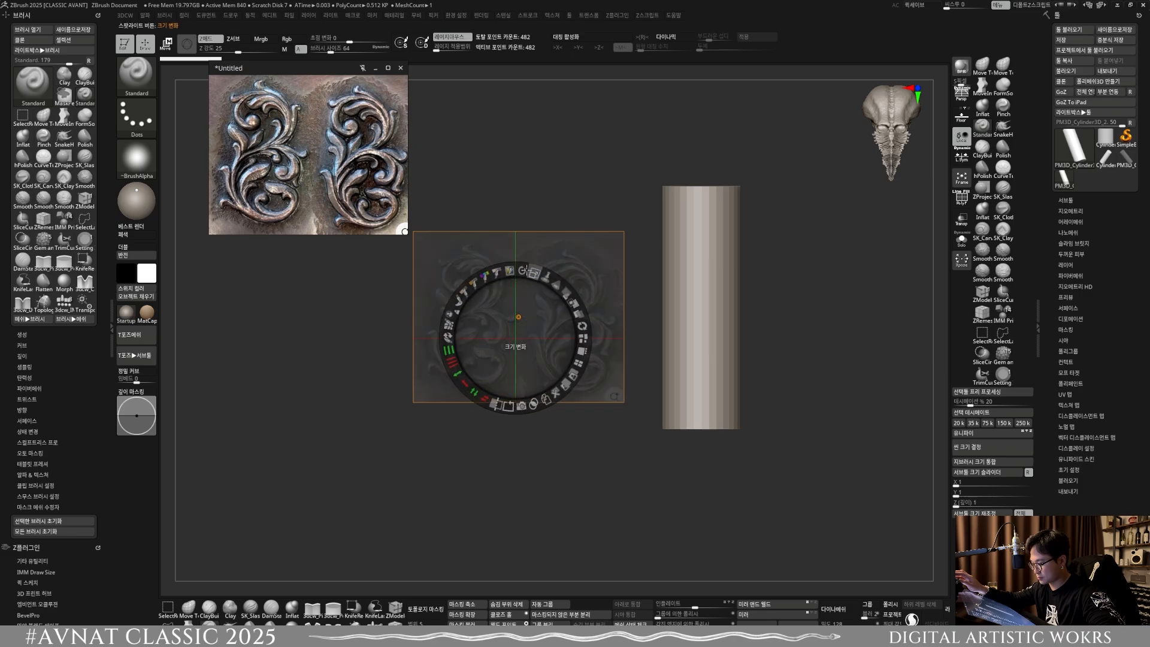
pyautogui.press('z')
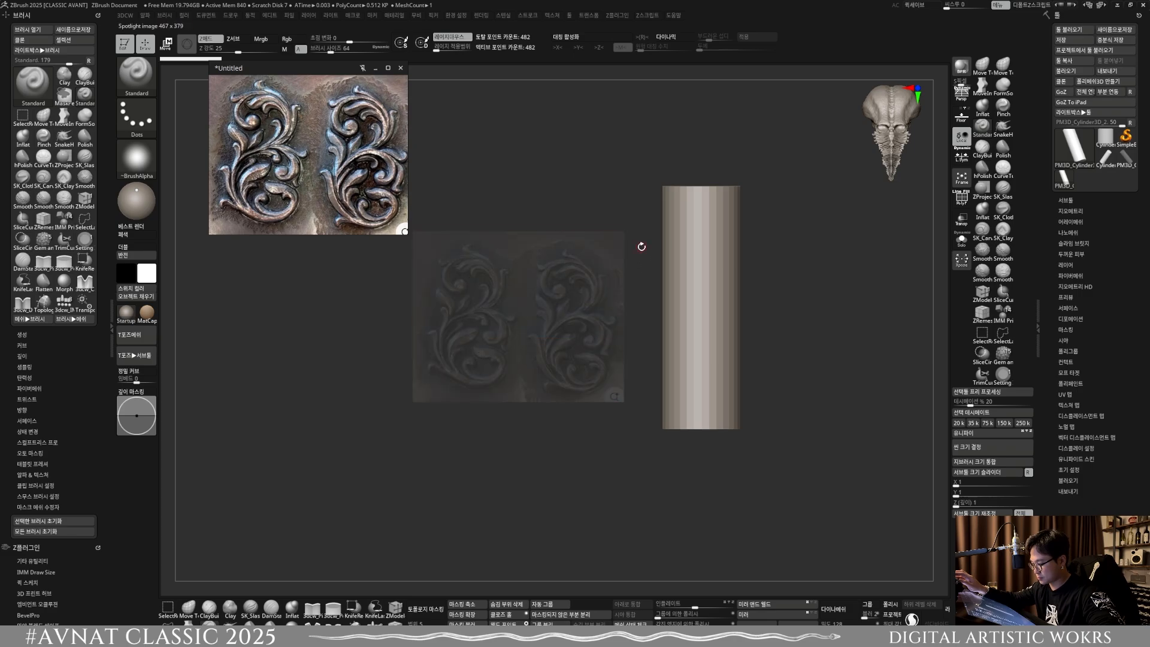
# Step: Move the cylinder clear of the ornament overlay and switch to the SimpleBrush tool, leaving Edit mode
pyautogui.keyDown('alt'); pyautogui.moveTo(732, 418); pyautogui.dragTo(597, 394); pyautogui.keyUp('alt')
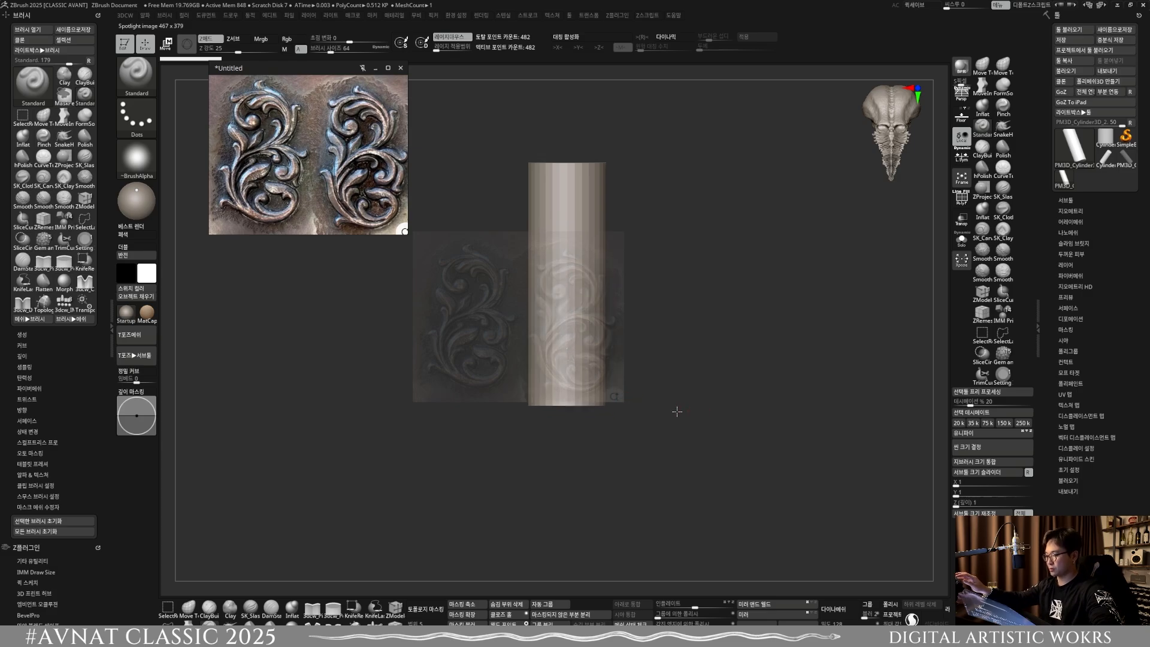
pyautogui.keyDown('alt'); pyautogui.moveTo(679, 411); pyautogui.dragTo(601, 426); pyautogui.keyUp('alt')
pyautogui.keyDown('alt'); pyautogui.moveTo(639, 339); pyautogui.dragTo(858, 286); pyautogui.keyUp('alt')
pyautogui.keyDown('alt'); pyautogui.moveTo(686, 288); pyautogui.dragTo(782, 300); pyautogui.keyUp('alt')
pyautogui.click(1126, 137)
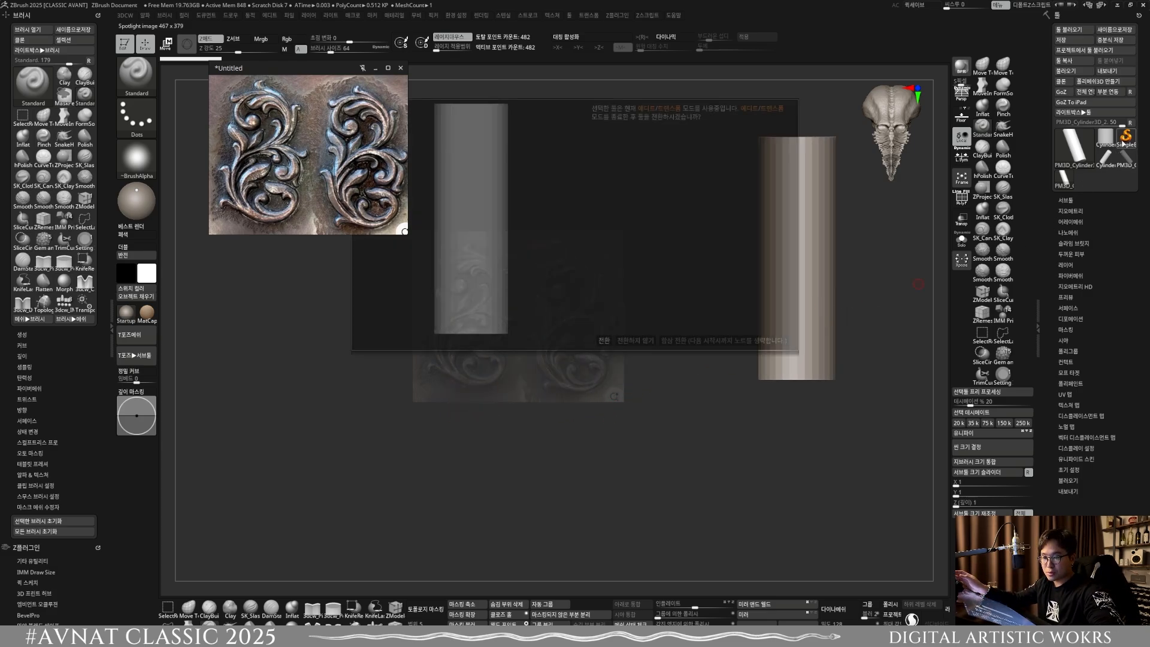
pyautogui.click(603, 340)
# Step: Draw a Plane3D on the canvas, enter Edit mode, and place it behind the ornament overlay
pyautogui.click(1073, 146)
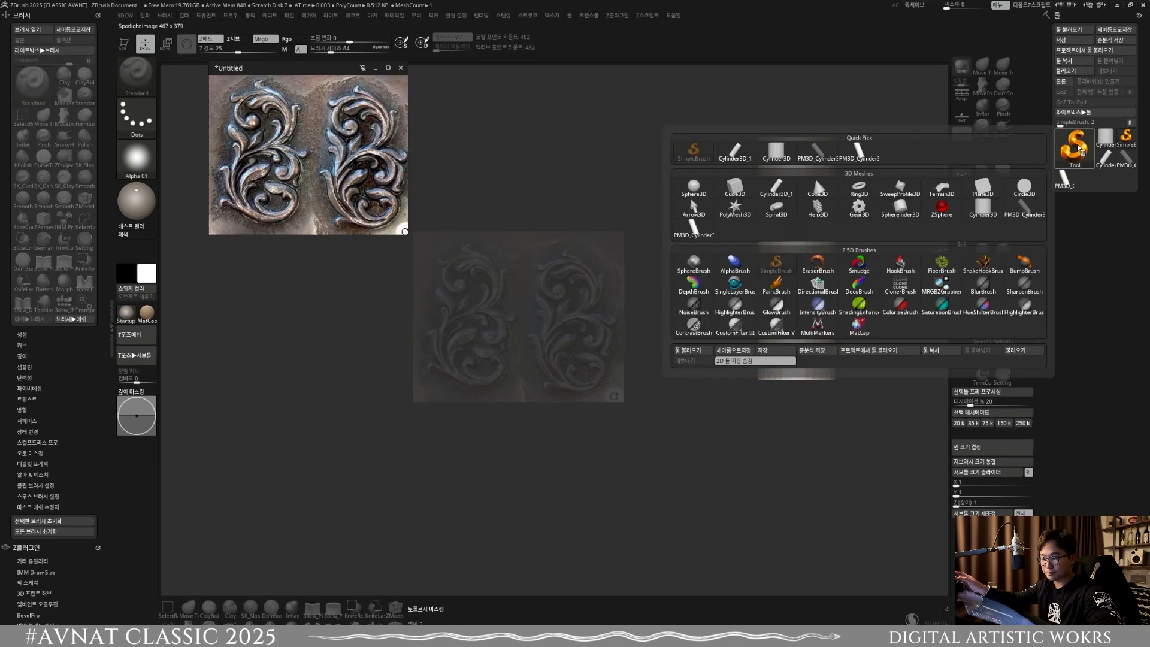
pyautogui.click(982, 187)
pyautogui.moveTo(490, 323); pyautogui.dragTo(329, 257)
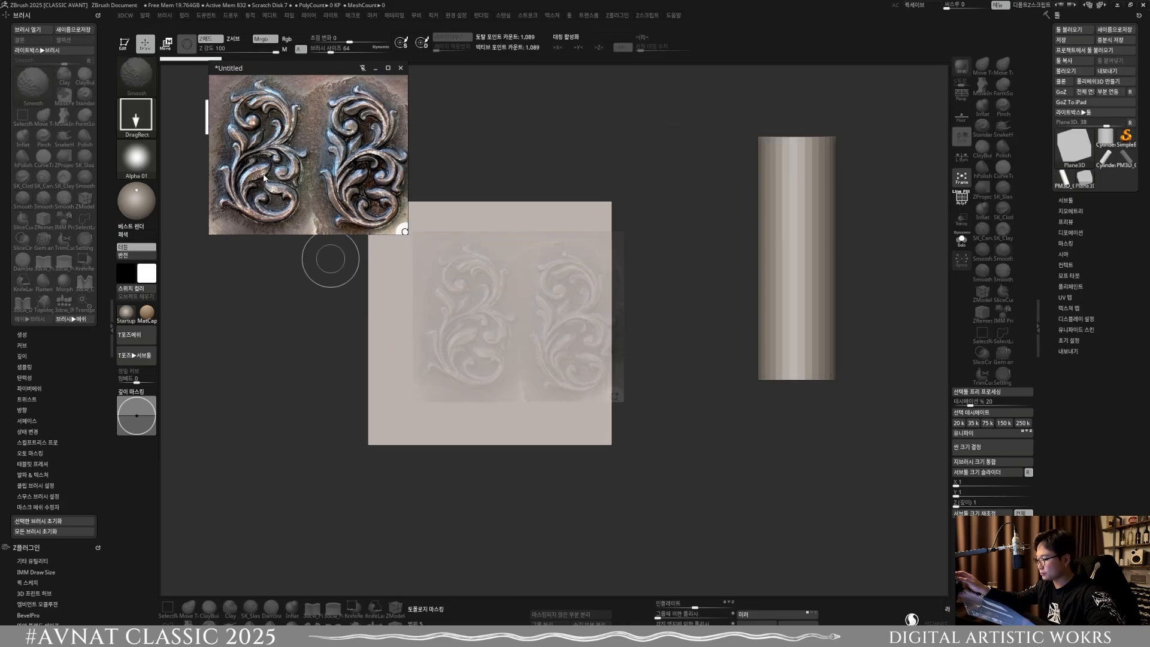
pyautogui.click(124, 43)
pyautogui.keyDown('alt'); pyautogui.moveTo(434, 312); pyautogui.dragTo(462, 307, button='right'); pyautogui.keyUp('alt')
# Step: Adjust the ornament image's fade in Spotlight so the pattern shows more clearly over the plane
pyautogui.press('z')
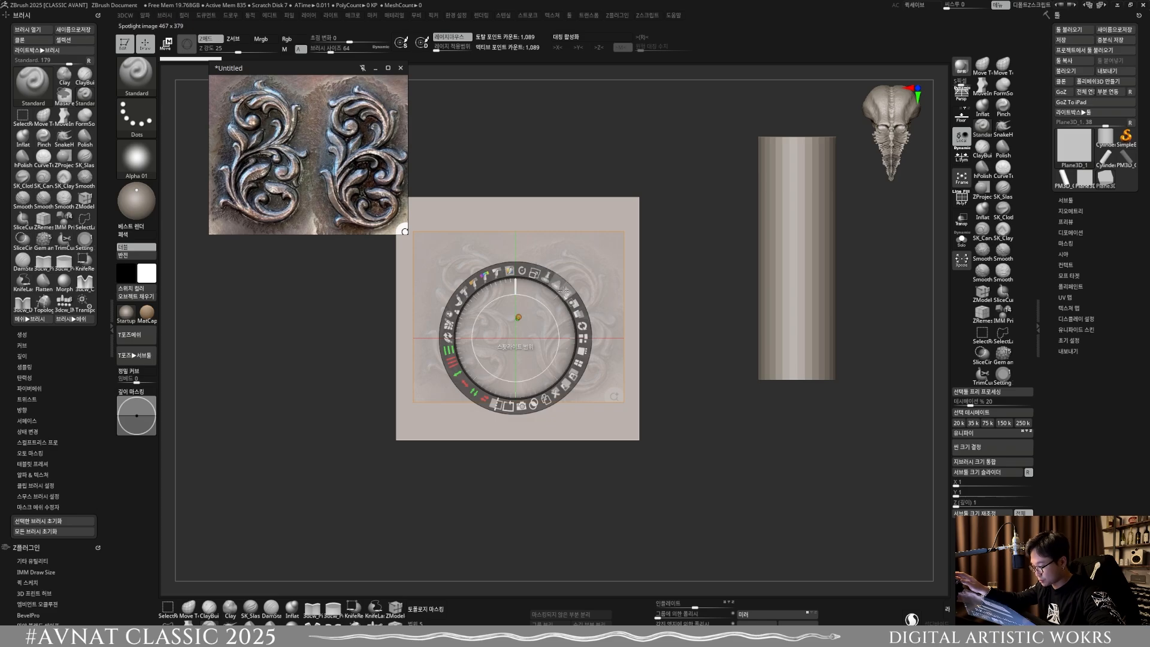
pyautogui.moveTo(565, 290)
pyautogui.mouseDown()
pyautogui.moveTo(582, 326)
pyautogui.moveTo(579, 314)
pyautogui.mouseUp()
pyautogui.press('z')
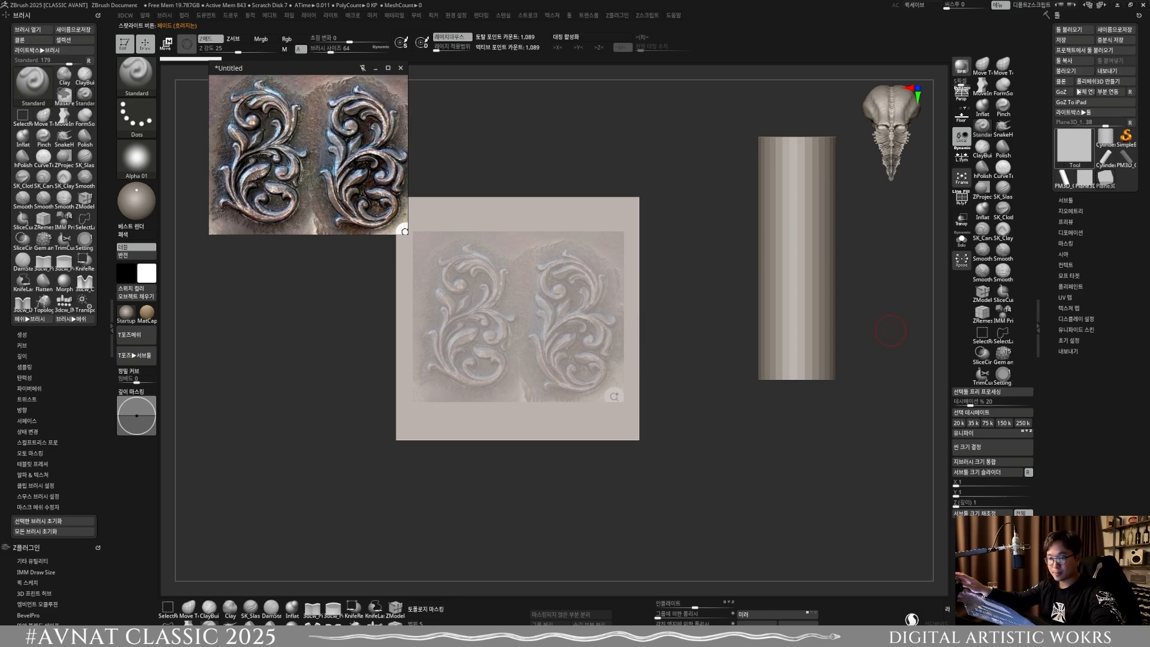
# Step: Convert the plane to a PolyMesh3D and divide its geometry twice
pyautogui.click(1114, 81)
pyautogui.click(1082, 211)
pyautogui.click(1081, 262)
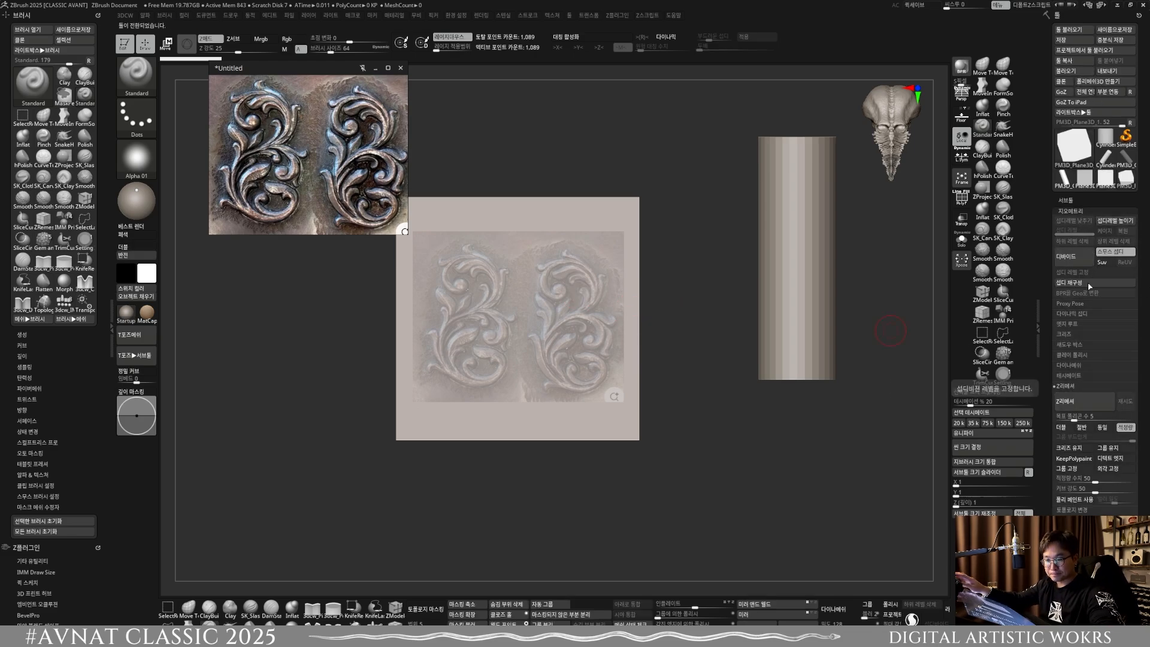
pyautogui.click(1081, 261)
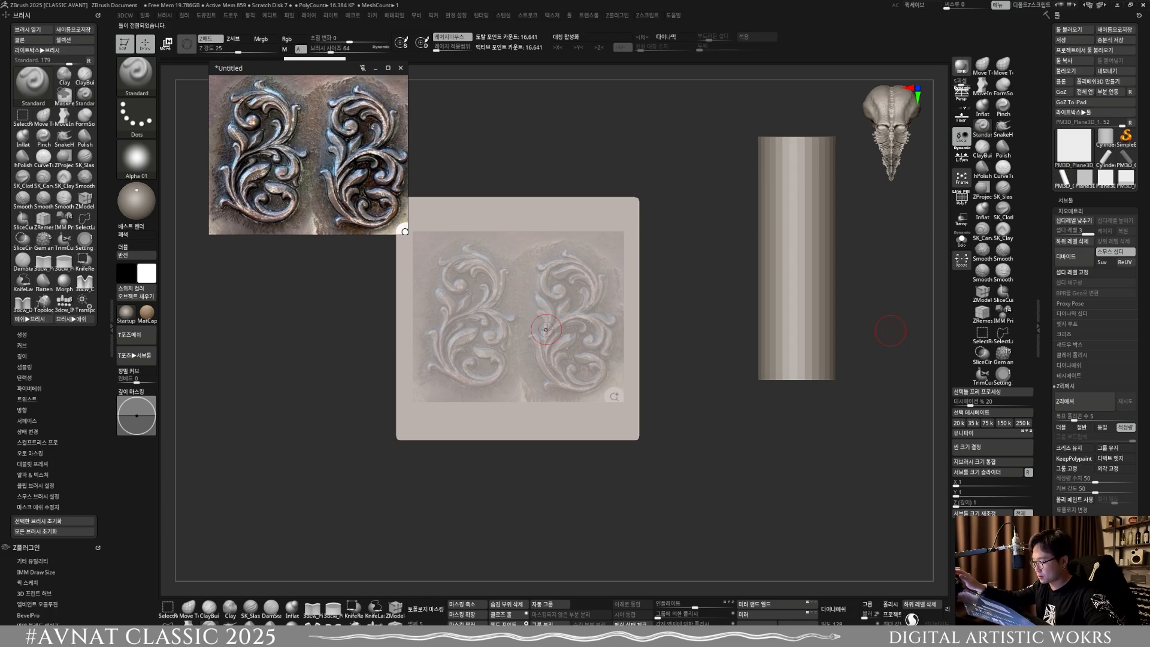
# Step: Enlarge the ornament image in Spotlight, fit the plane behind it, and move the floating reference image window aside
pyautogui.hotkey('shift', 'z')
pyautogui.moveTo(534, 272)
pyautogui.mouseDown()
pyautogui.moveTo(567, 294)
pyautogui.moveTo(554, 281)
pyautogui.mouseUp()
pyautogui.press('z')
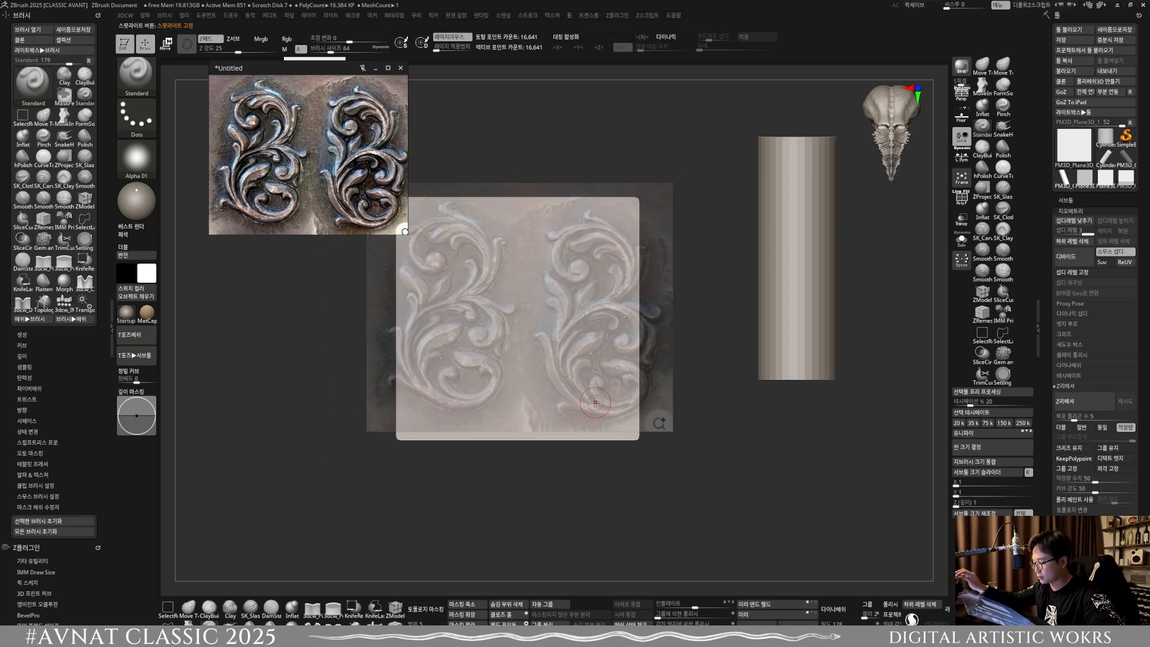
pyautogui.keyDown('ctrl'); pyautogui.moveTo(594, 403); pyautogui.dragTo(506, 437, button='right'); pyautogui.keyUp('ctrl')
pyautogui.moveTo(374, 233); pyautogui.dragTo(293, 258)
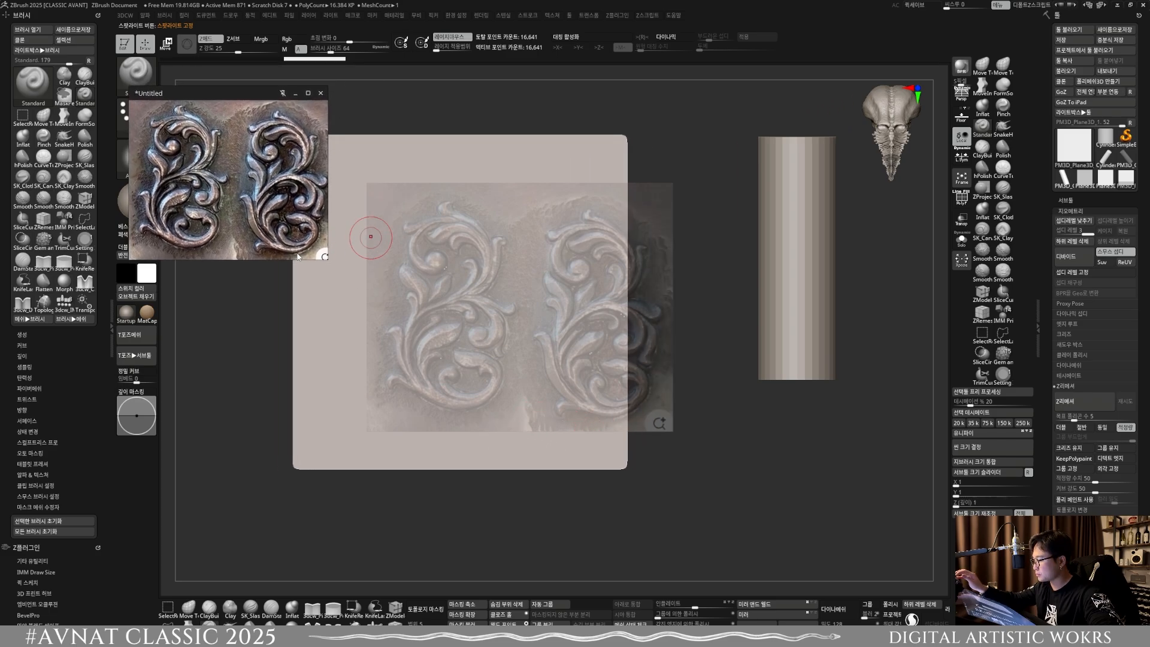
pyautogui.keyDown('alt'); pyautogui.moveTo(496, 334); pyautogui.dragTo(569, 353, button='right'); pyautogui.keyUp('alt')
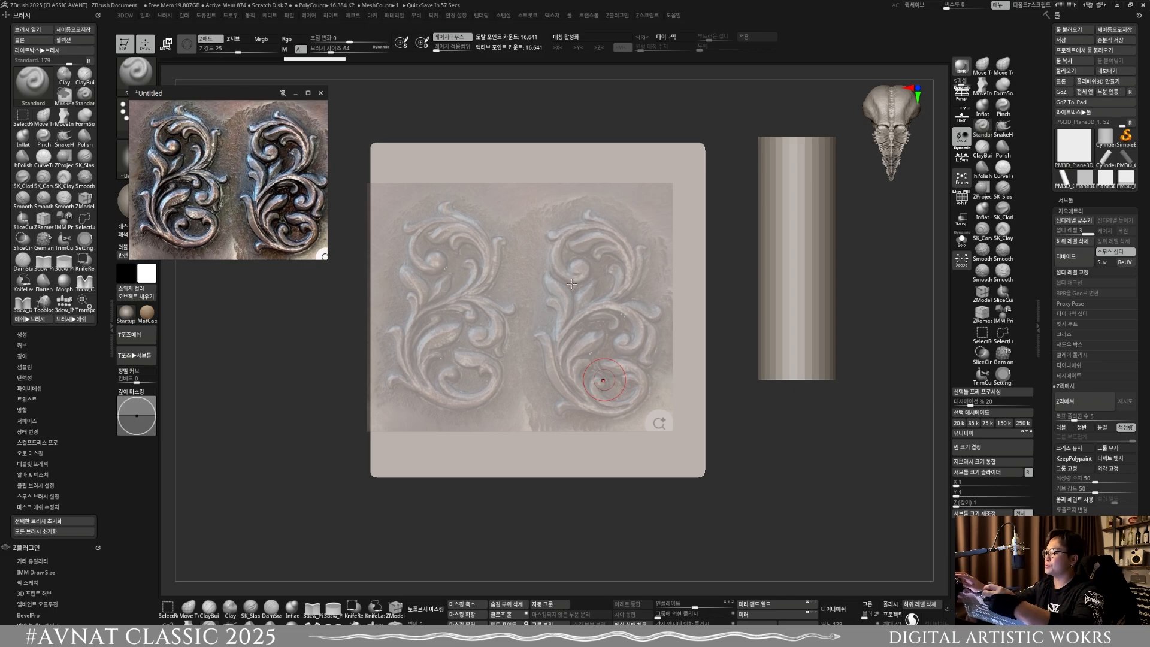
# Step: Choose the CurveTube brush from the sculpting brushes beginning with C
pyautogui.press('b')
pyautogui.press('c')
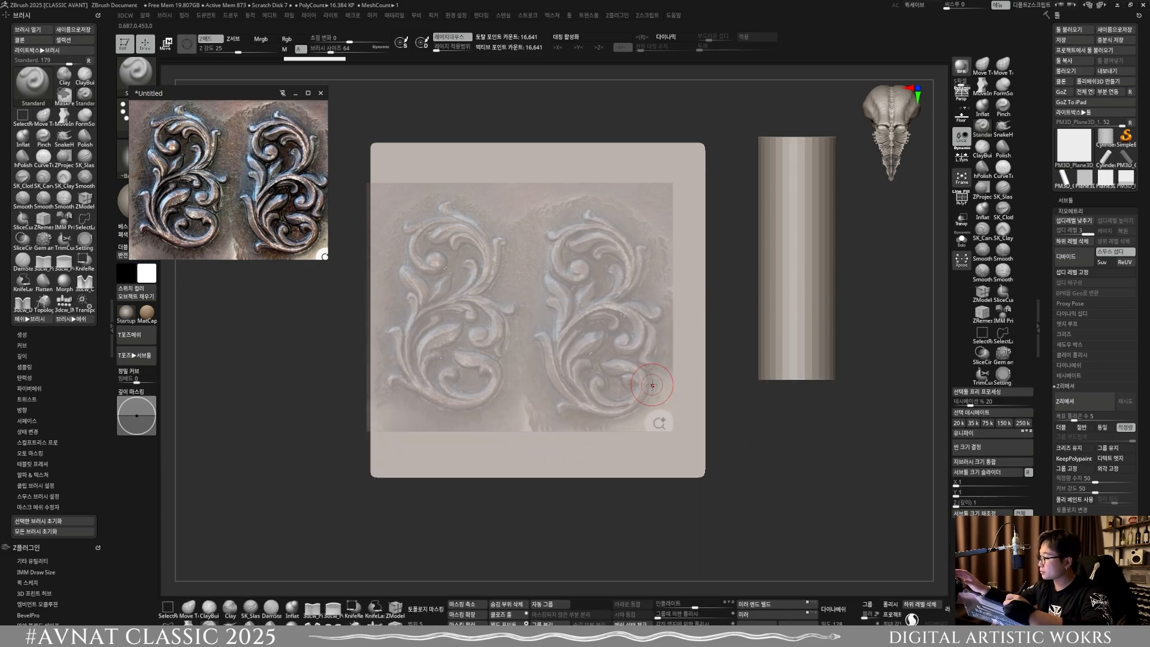
pyautogui.press('b')
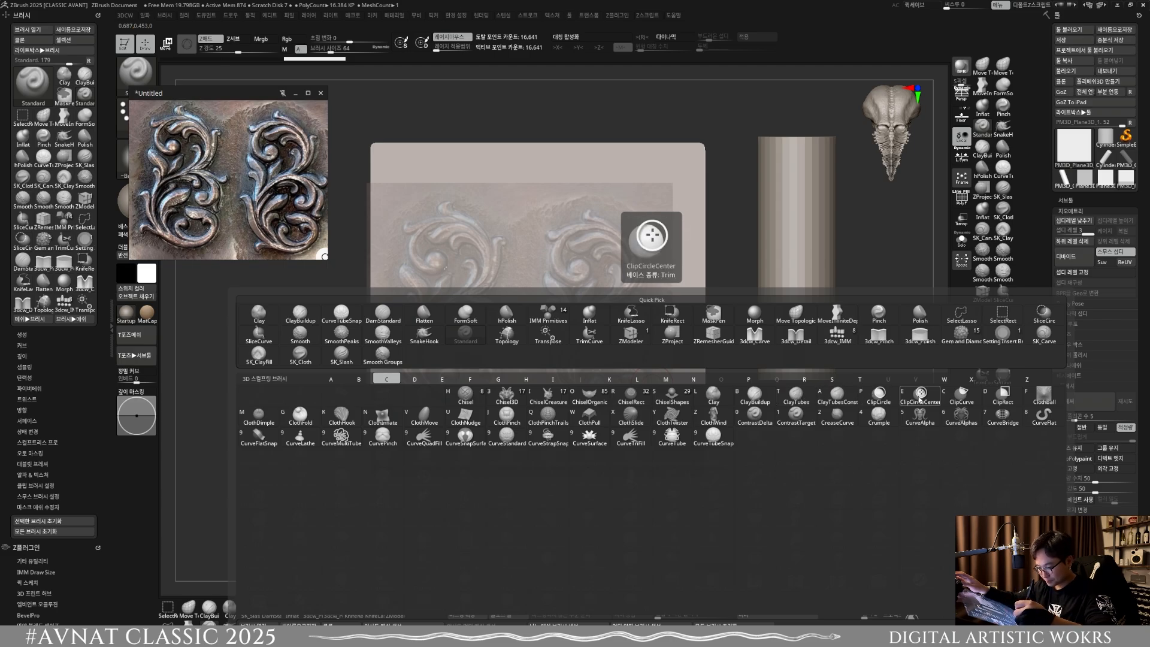
pyautogui.click(672, 439)
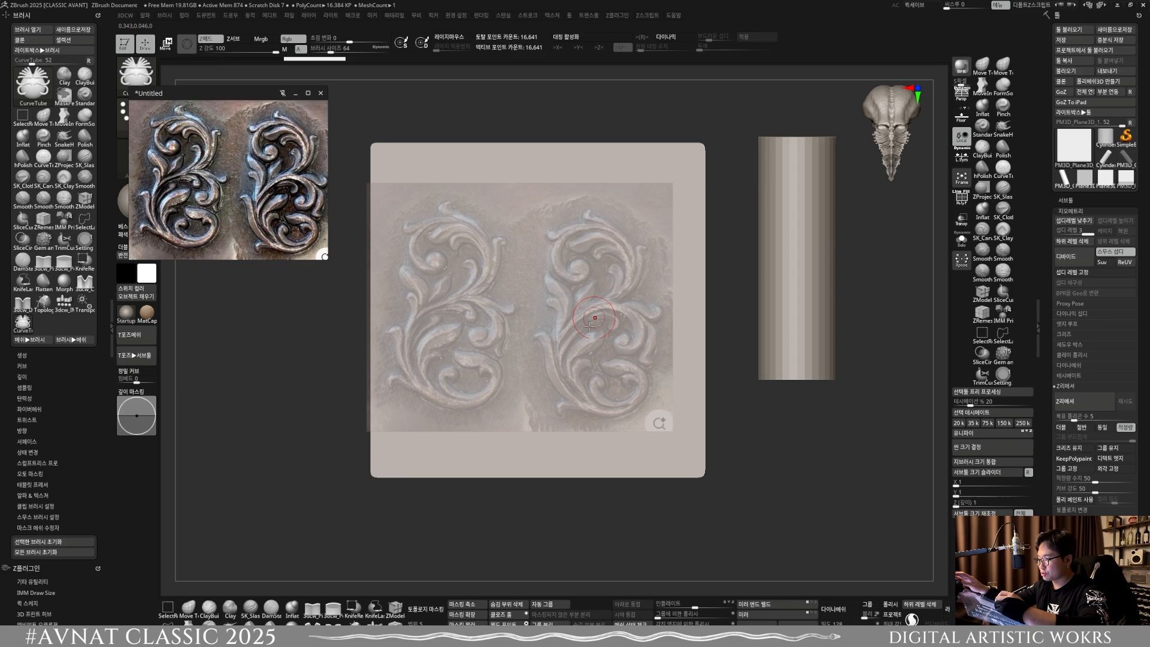
# Step: Trace a CurveTube curve along the right ornament's lower scroll and delete the plane's lower subdivision levels to generate the tube
pyautogui.moveTo(545, 343); pyautogui.dragTo(547, 345)
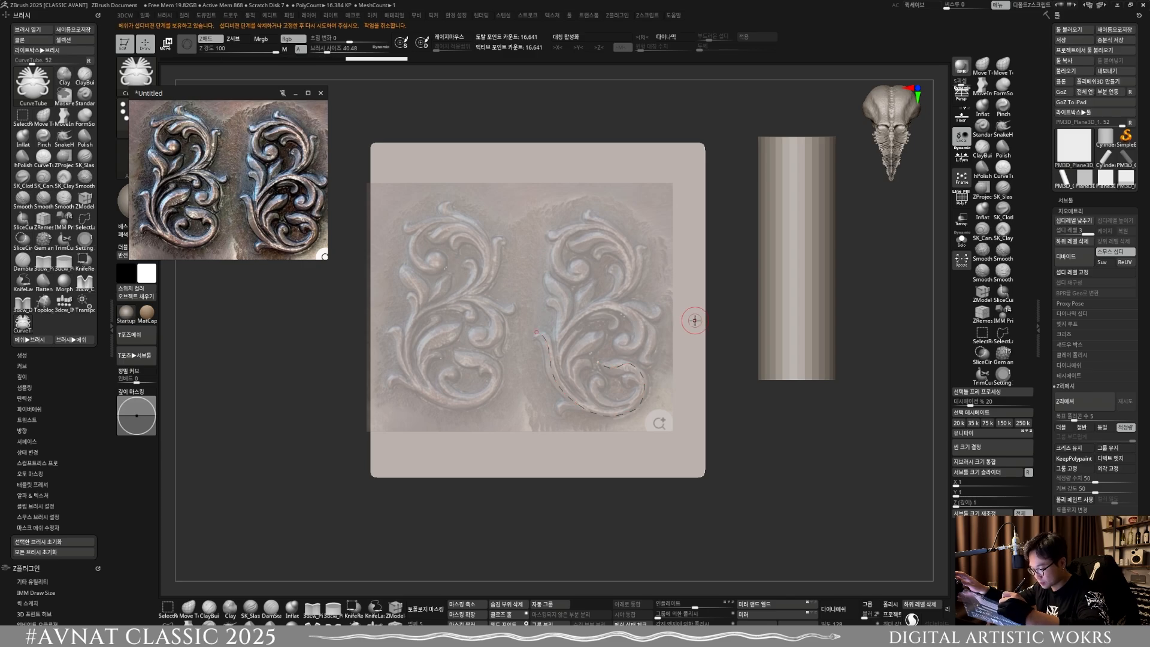
pyautogui.click(638, 369)
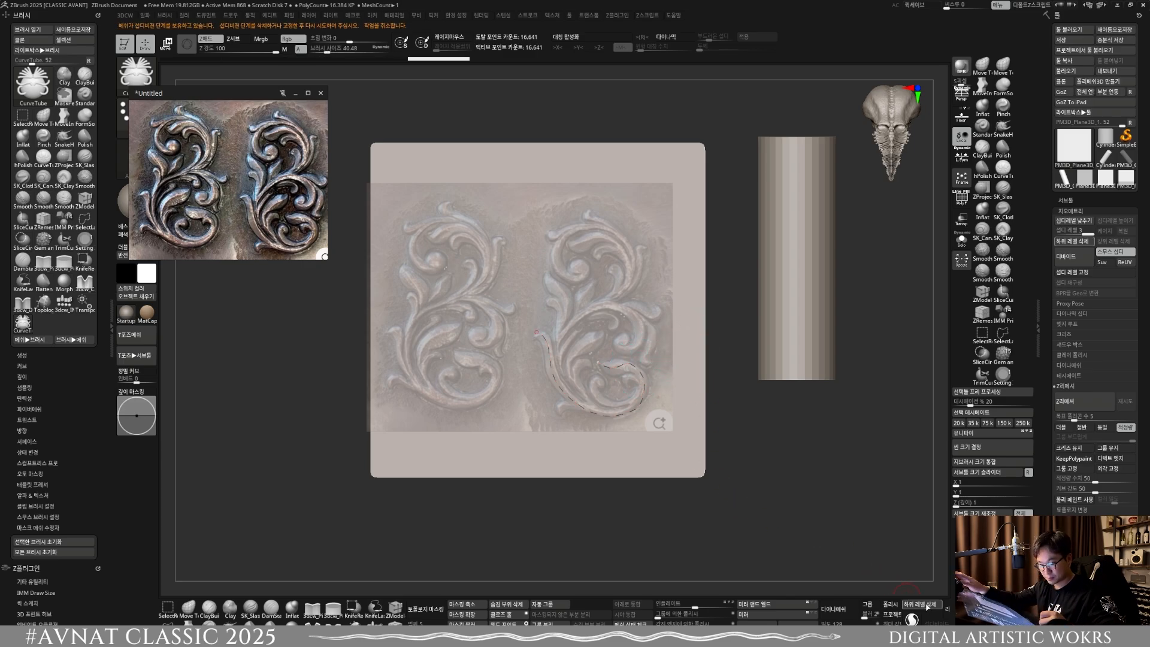
pyautogui.click(919, 605)
pyautogui.click(643, 390)
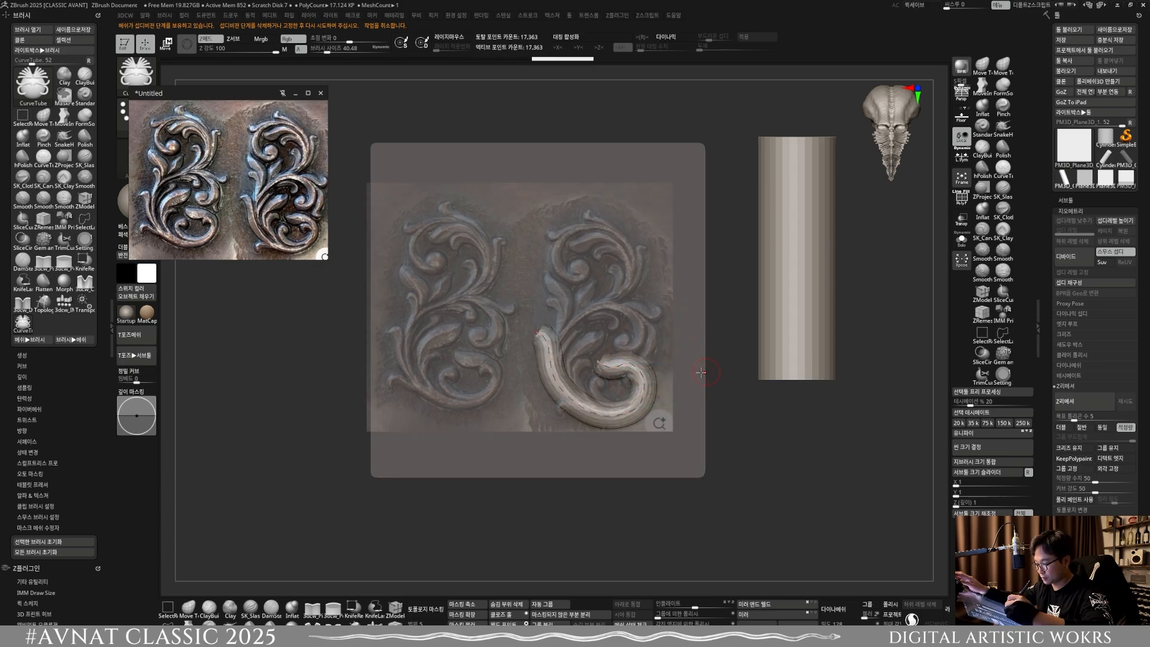
# Step: Reduce the brush size to about 18.5 and update the lower scroll tube to the thinner thickness
pyautogui.press('s')
pyautogui.moveTo(636, 318); pyautogui.dragTo(675, 314)
pyautogui.click(635, 360)
pyautogui.press('s')
pyautogui.click(635, 365)
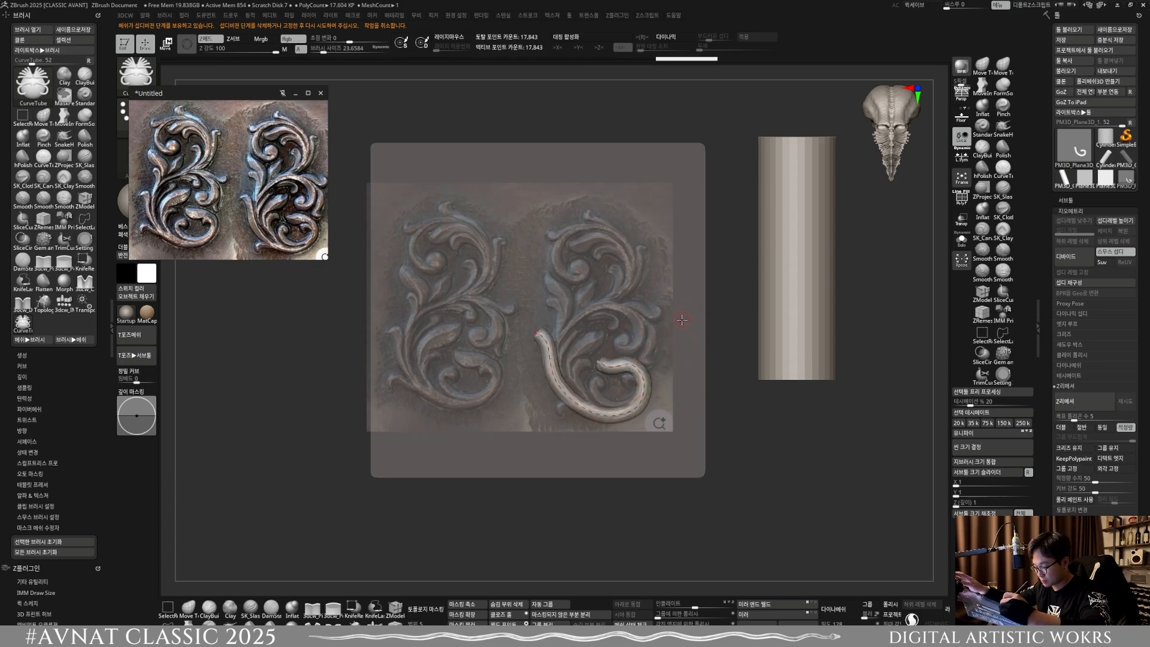
pyautogui.press('s')
pyautogui.click(667, 335)
pyautogui.click(636, 365)
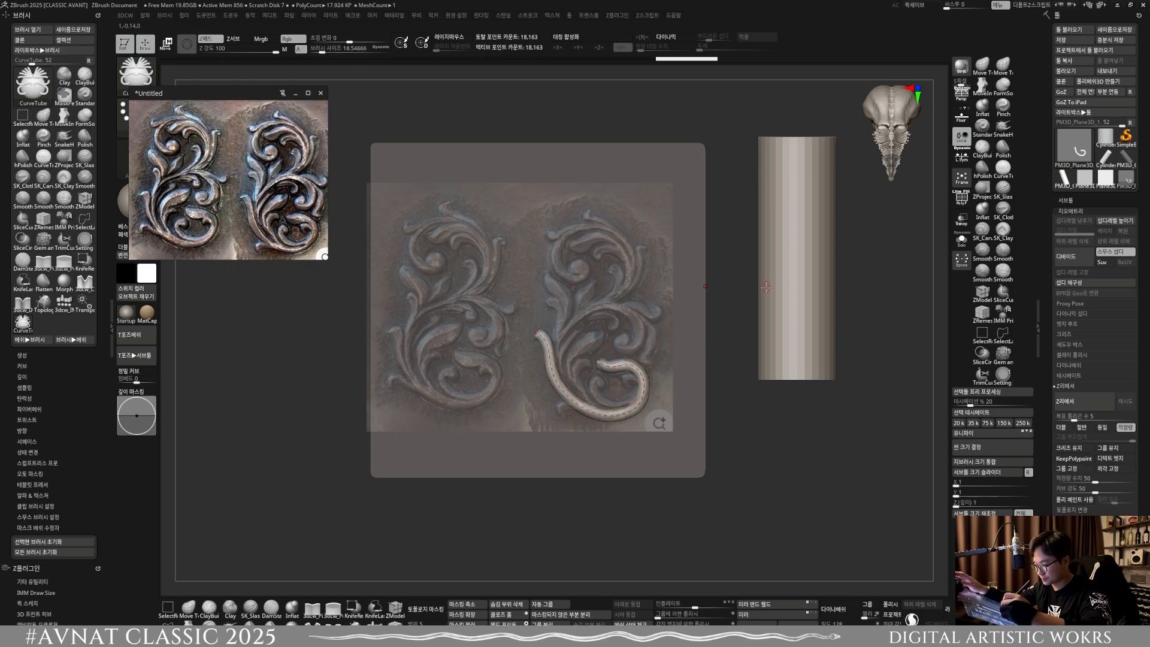
# Step: Trace further CurveTube tubes along the right ornament's small inner curl, the adjacent leaf and the large middle scroll
pyautogui.keyDown('ctrl'); pyautogui.moveTo(666, 401); pyautogui.dragTo(671, 358, button='right'); pyautogui.keyUp('ctrl')
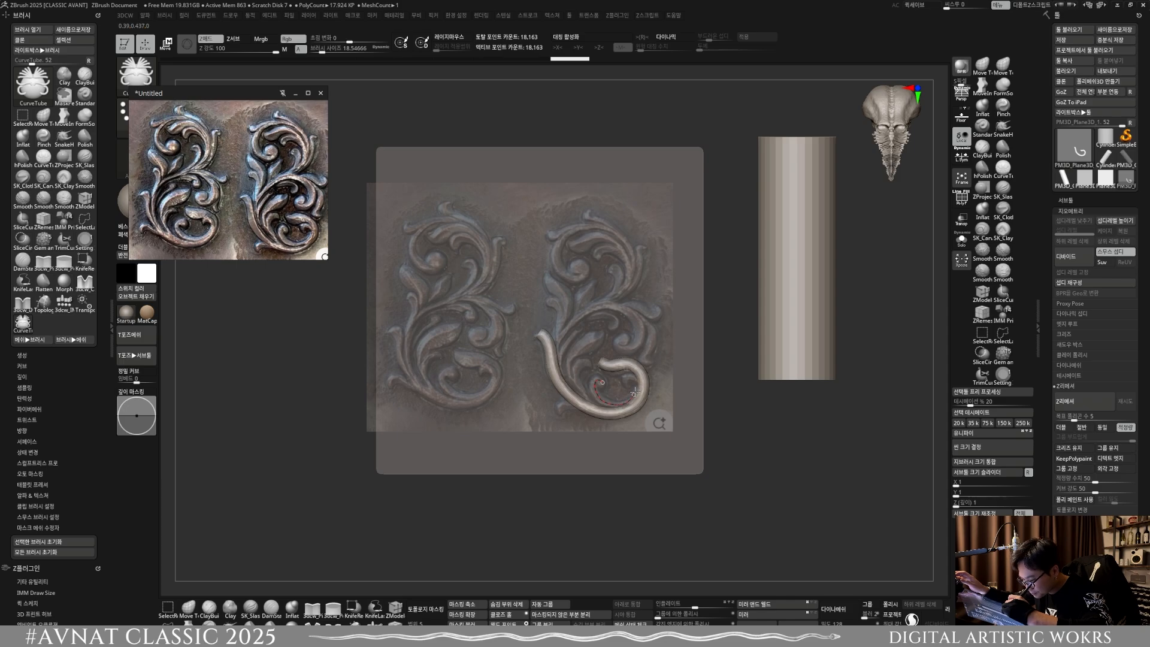
pyautogui.moveTo(627, 387); pyautogui.dragTo(629, 384)
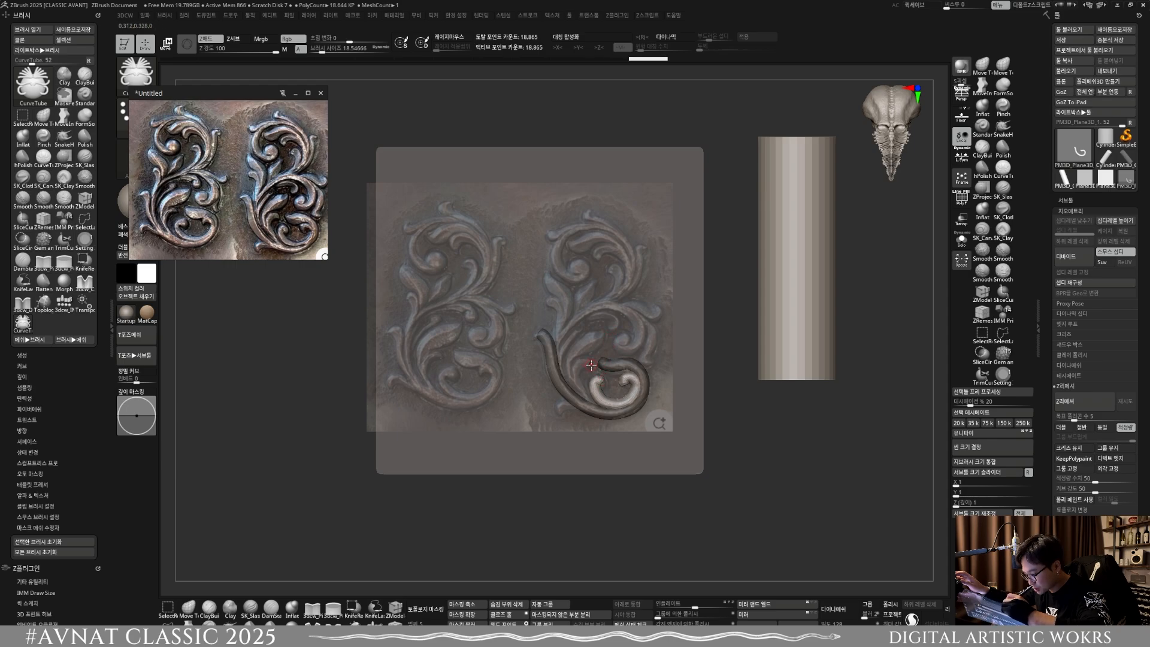
pyautogui.moveTo(588, 398); pyautogui.dragTo(590, 400)
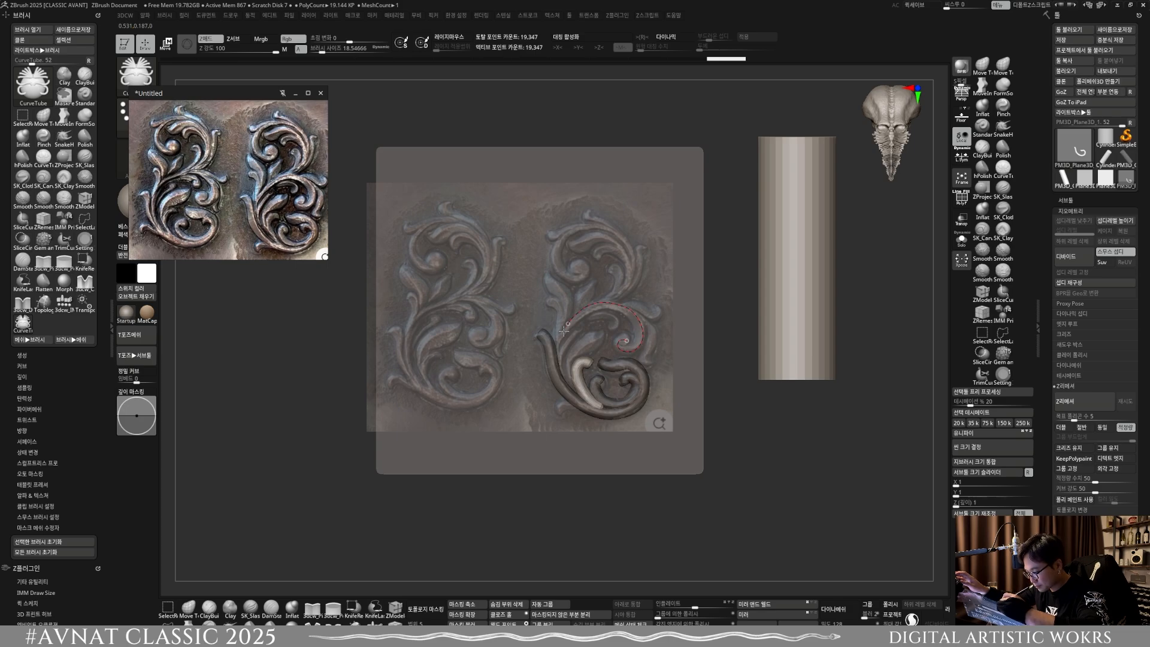
pyautogui.moveTo(567, 382); pyautogui.dragTo(566, 380)
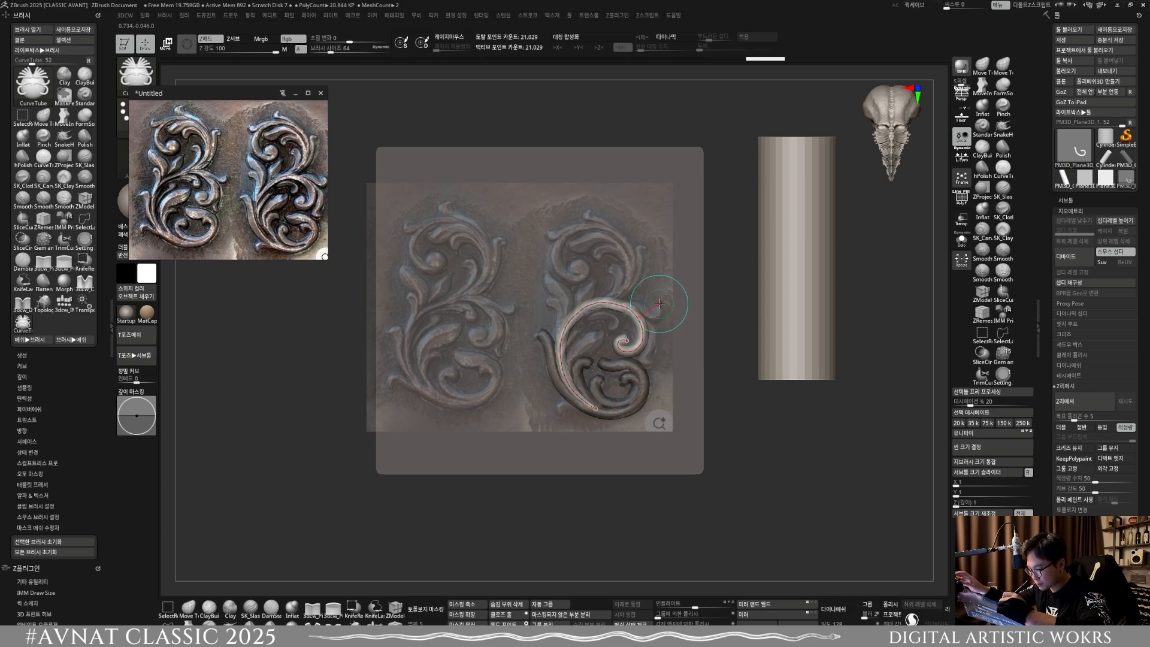
# Step: Undo the last curve, retrace the right ornament's outer side curl and trace tubes for its upper-left leaf and short inner leaf
pyautogui.hotkey('ctrl', 'z')
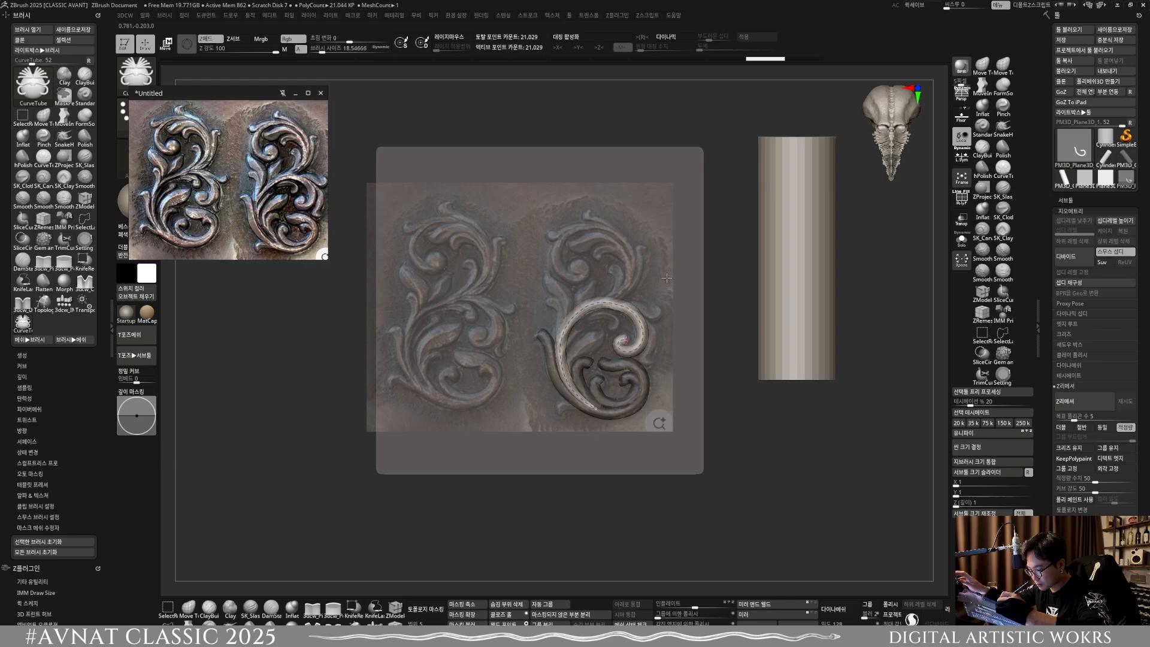
pyautogui.moveTo(657, 317); pyautogui.dragTo(661, 312)
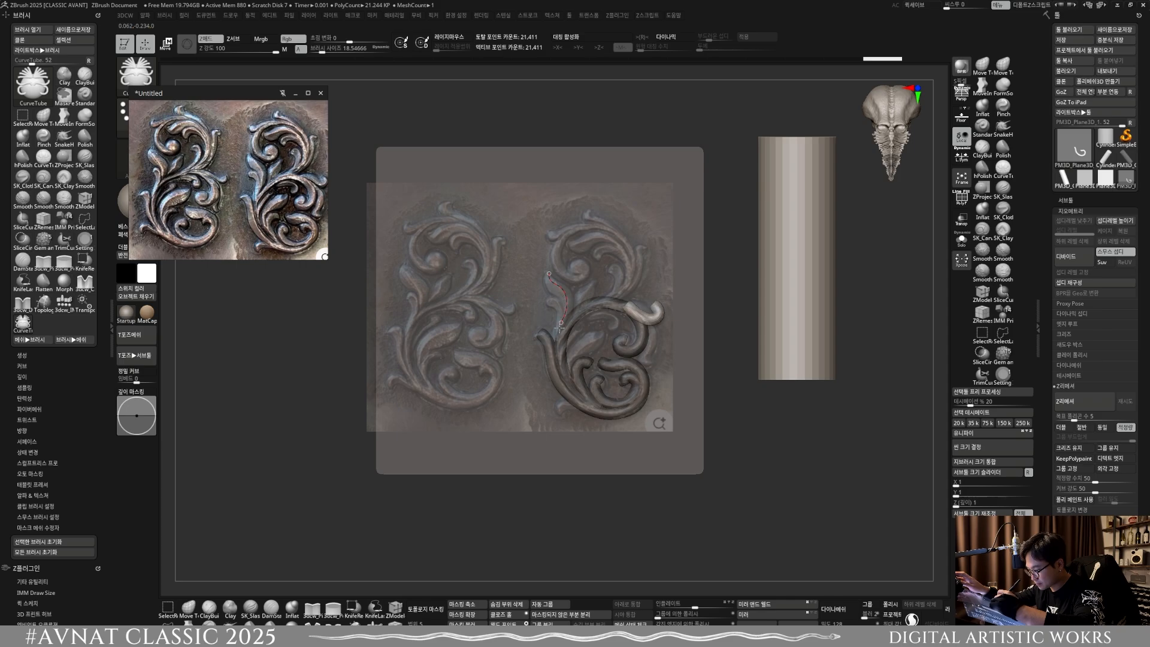
pyautogui.moveTo(559, 328); pyautogui.dragTo(566, 387)
pyautogui.moveTo(589, 301)
pyautogui.mouseDown()
pyautogui.moveTo(594, 279)
pyautogui.moveTo(574, 319)
pyautogui.mouseUp()
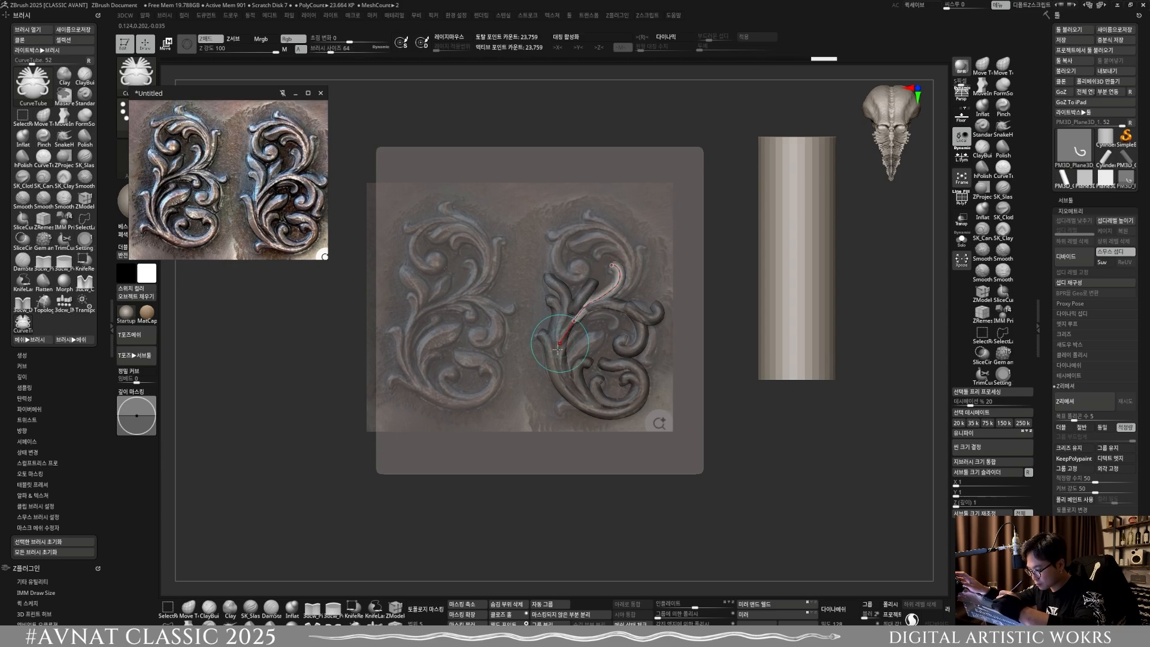
# Step: Trace a CurveTube stem from the upper scroll's inner curl down to the ornament's lower-left stems
pyautogui.click(658, 245)
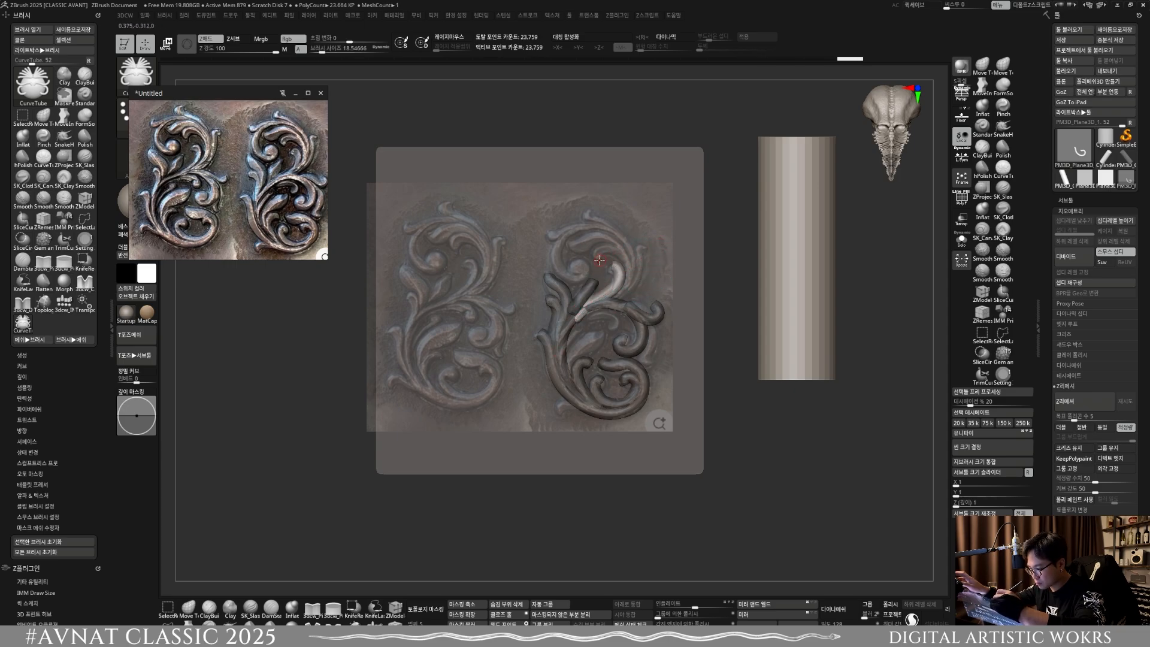
pyautogui.moveTo(559, 346); pyautogui.dragTo(557, 350)
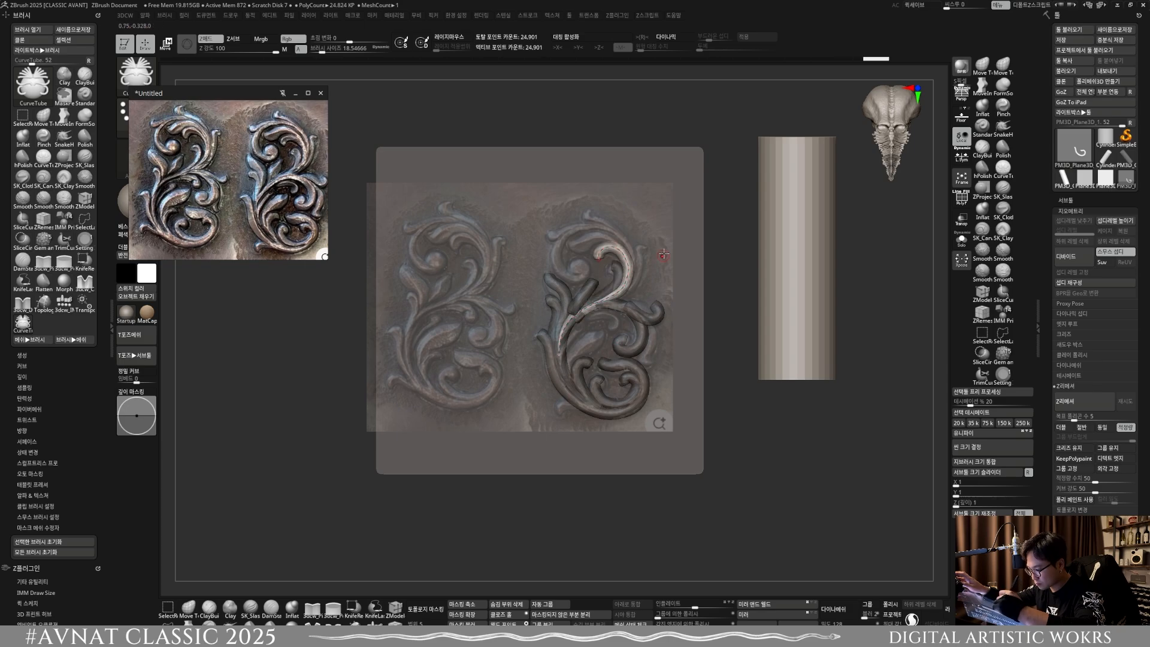
pyautogui.click(660, 251)
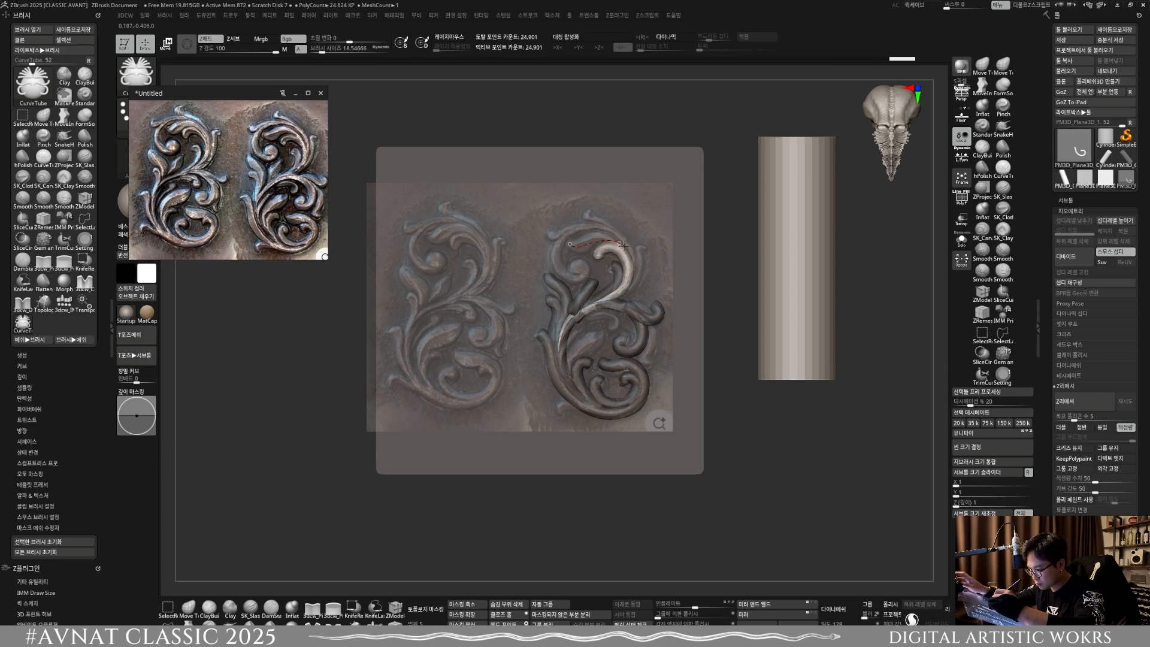
# Step: Trace CurveTube tubes along the large upper scroll, its inner band, and the leaves at its top and outer right edge
pyautogui.moveTo(626, 289); pyautogui.dragTo(606, 302)
pyautogui.click(606, 242)
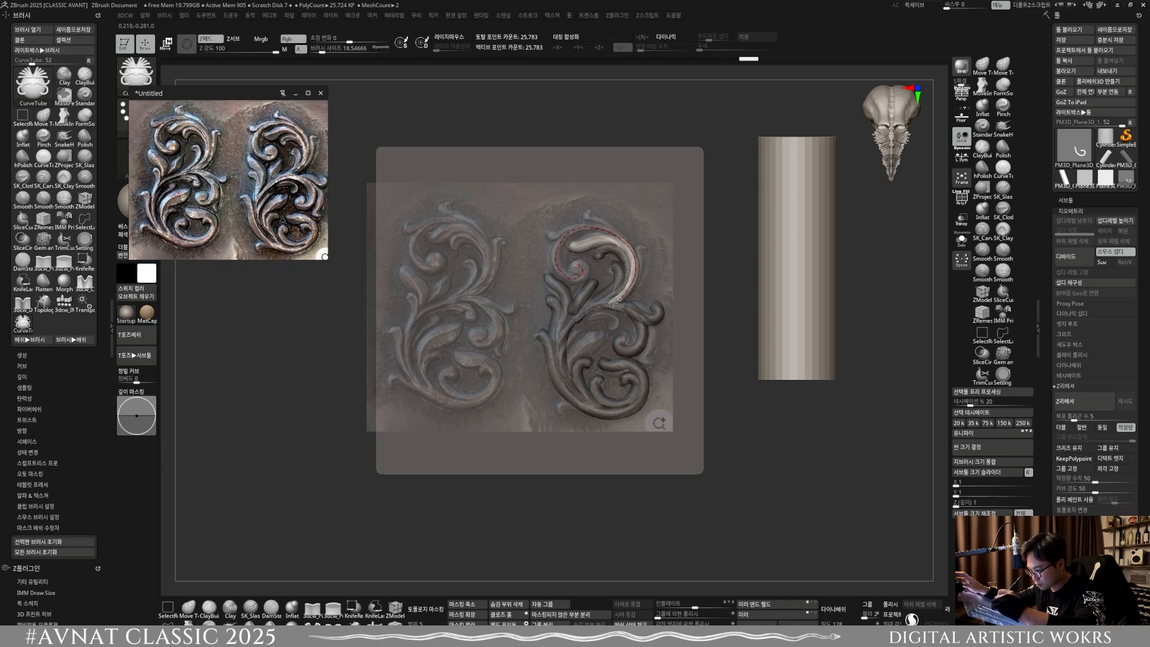
pyautogui.moveTo(613, 303); pyautogui.dragTo(588, 303)
pyautogui.click(655, 251)
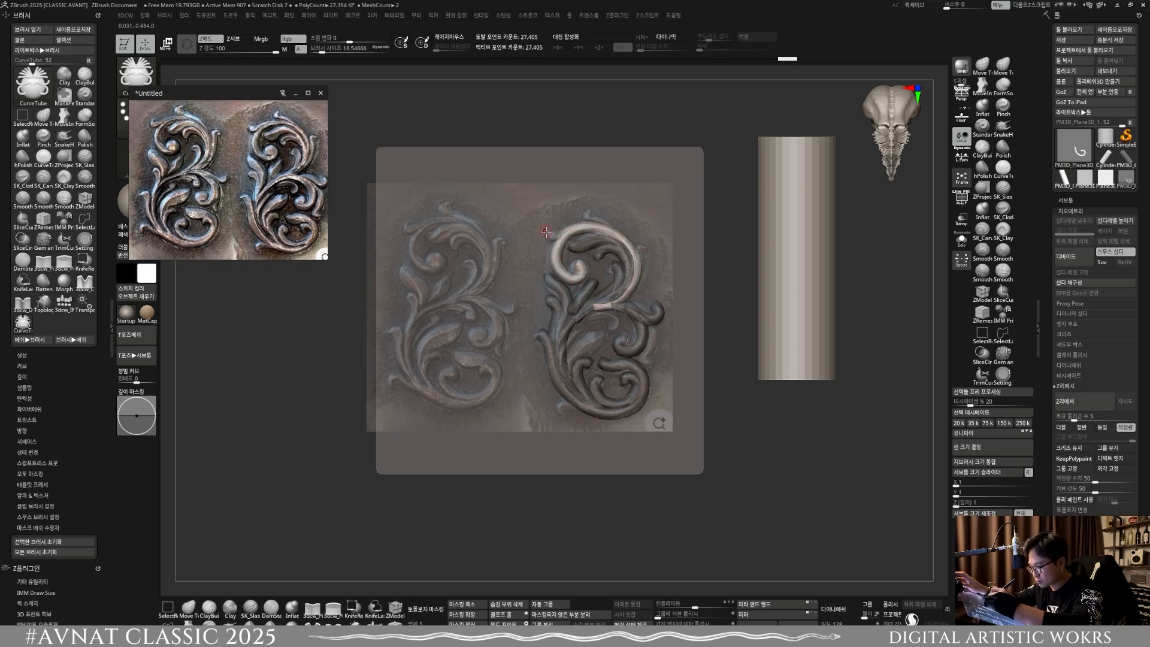
pyautogui.moveTo(592, 228)
pyautogui.mouseDown()
pyautogui.moveTo(636, 277)
pyautogui.moveTo(647, 242)
pyautogui.mouseUp()
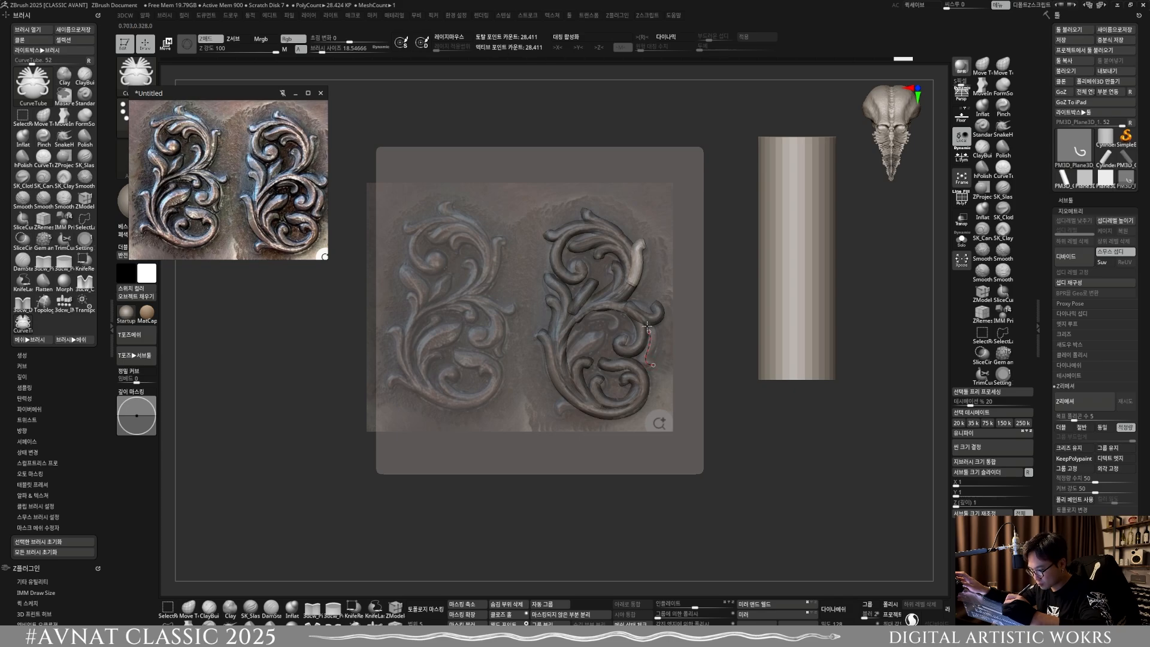
# Step: Trace tubes for the outer leaf beside the lower scroll, the leaf inside the middle scroll and the small curl at the base
pyautogui.moveTo(615, 305); pyautogui.dragTo(616, 306)
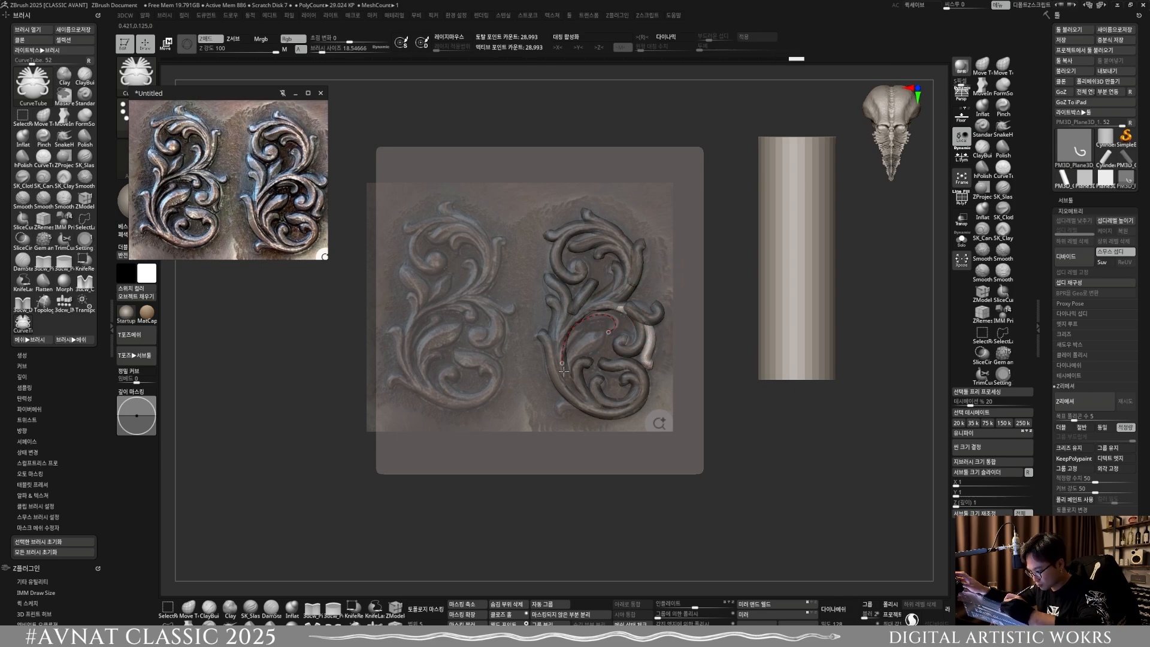
pyautogui.moveTo(563, 372); pyautogui.dragTo(568, 372)
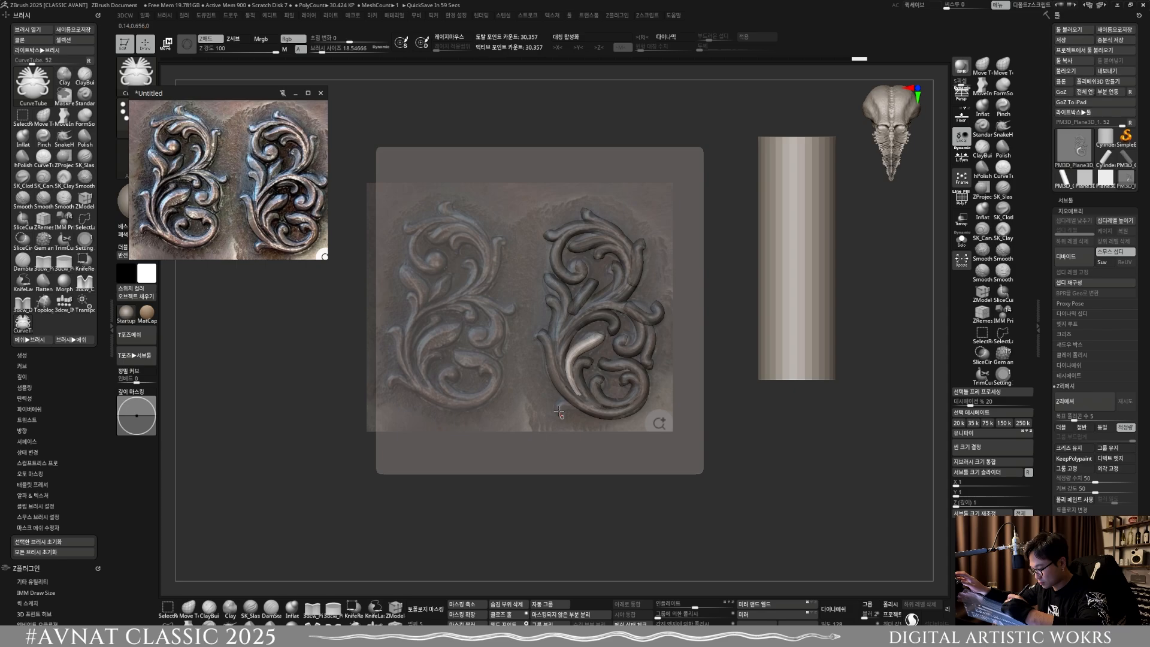
pyautogui.moveTo(584, 411); pyautogui.dragTo(589, 412)
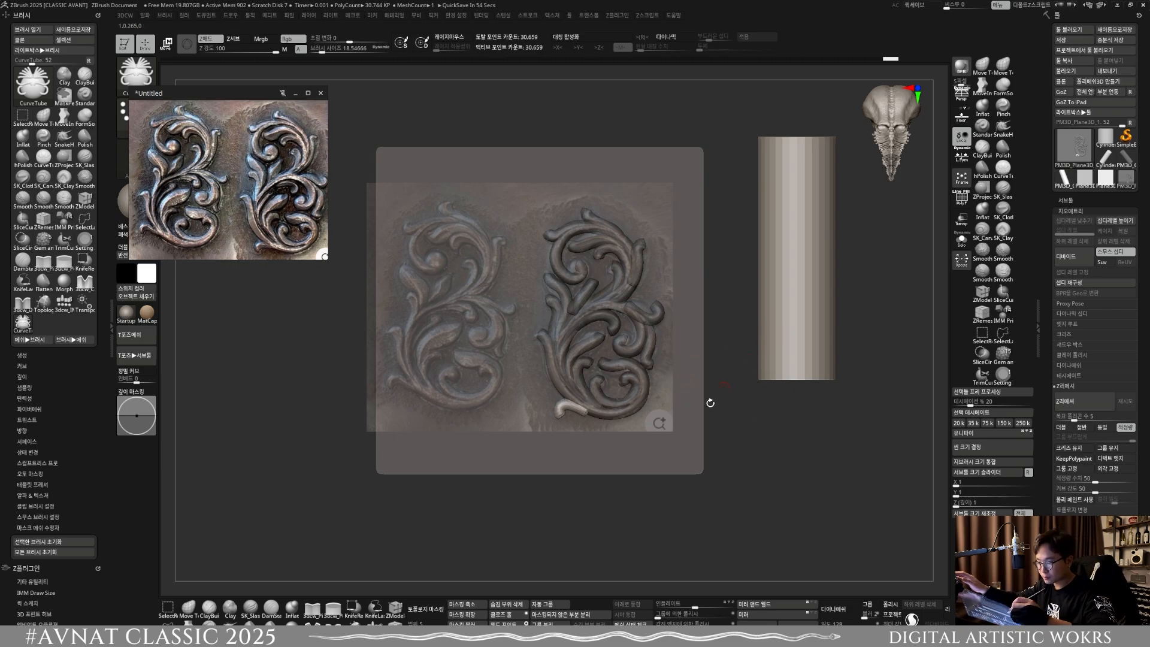
# Step: Delete the reference image from Spotlight so only the traced tubes and plane remain
pyautogui.moveTo(709, 401)
pyautogui.mouseDown()
pyautogui.moveTo(711, 361)
pyautogui.moveTo(701, 381)
pyautogui.mouseUp()
pyautogui.moveTo(688, 425); pyautogui.dragTo(701, 445)
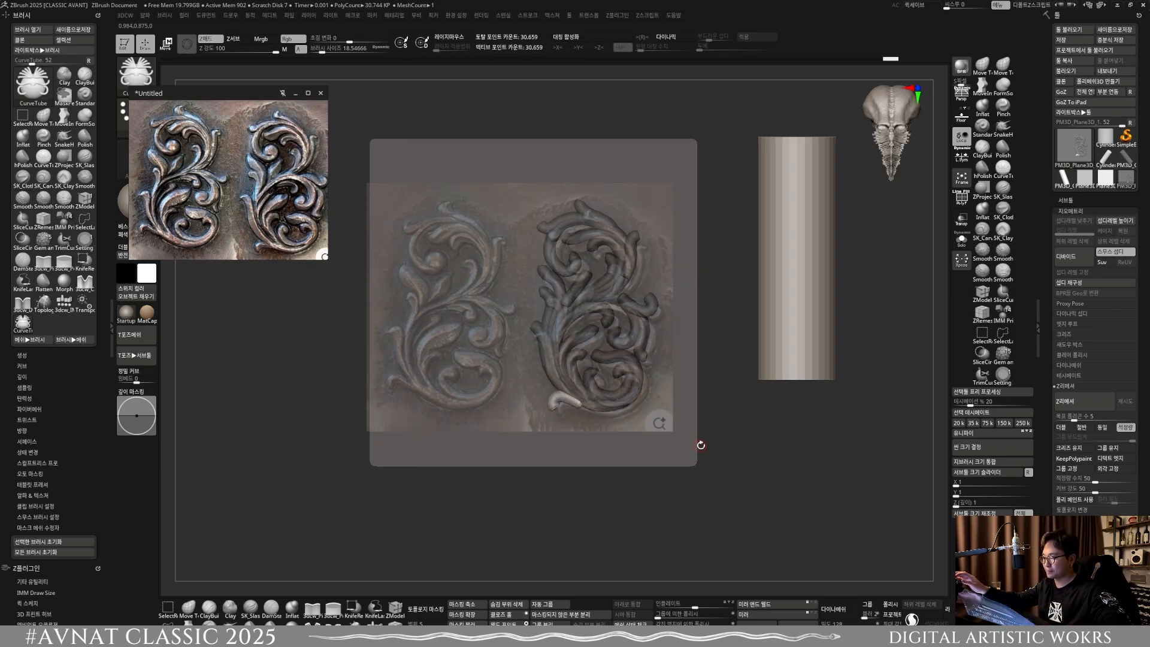
pyautogui.press('z')
pyautogui.click(557, 396)
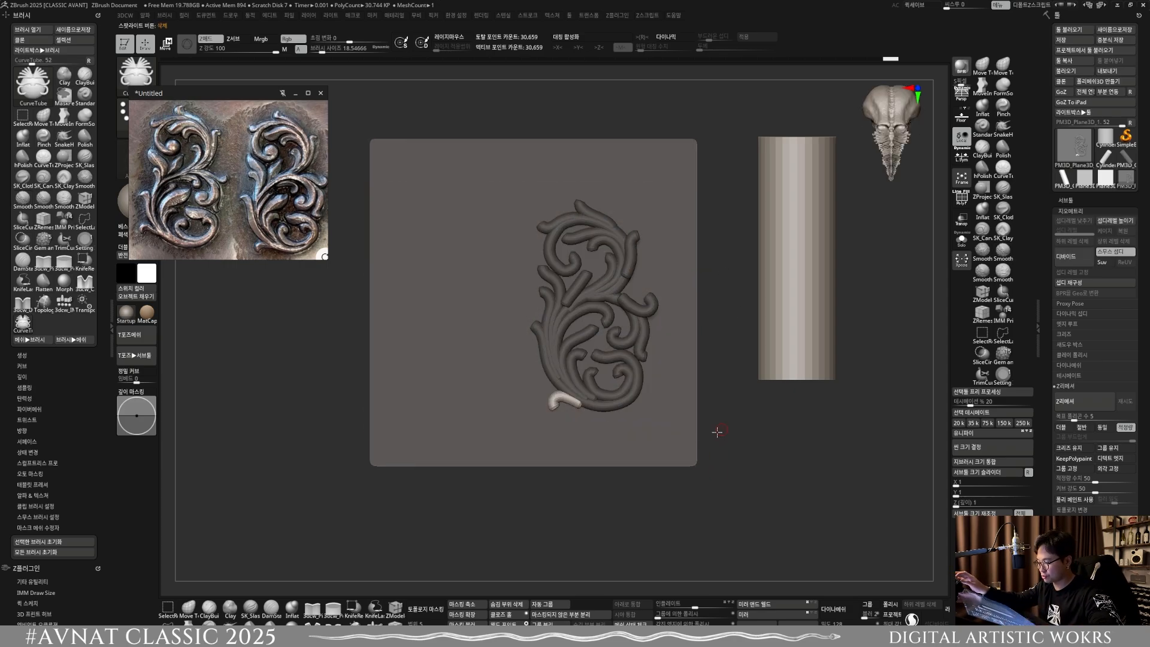
# Step: Hide the base plane and split it off from the ornament tubes
pyautogui.keyDown('alt'); pyautogui.moveTo(717, 432); pyautogui.dragTo(632, 423); pyautogui.keyUp('alt')
pyautogui.keyDown('ctrl'); pyautogui.moveTo(710, 440); pyautogui.dragTo(735, 436); pyautogui.keyUp('ctrl')
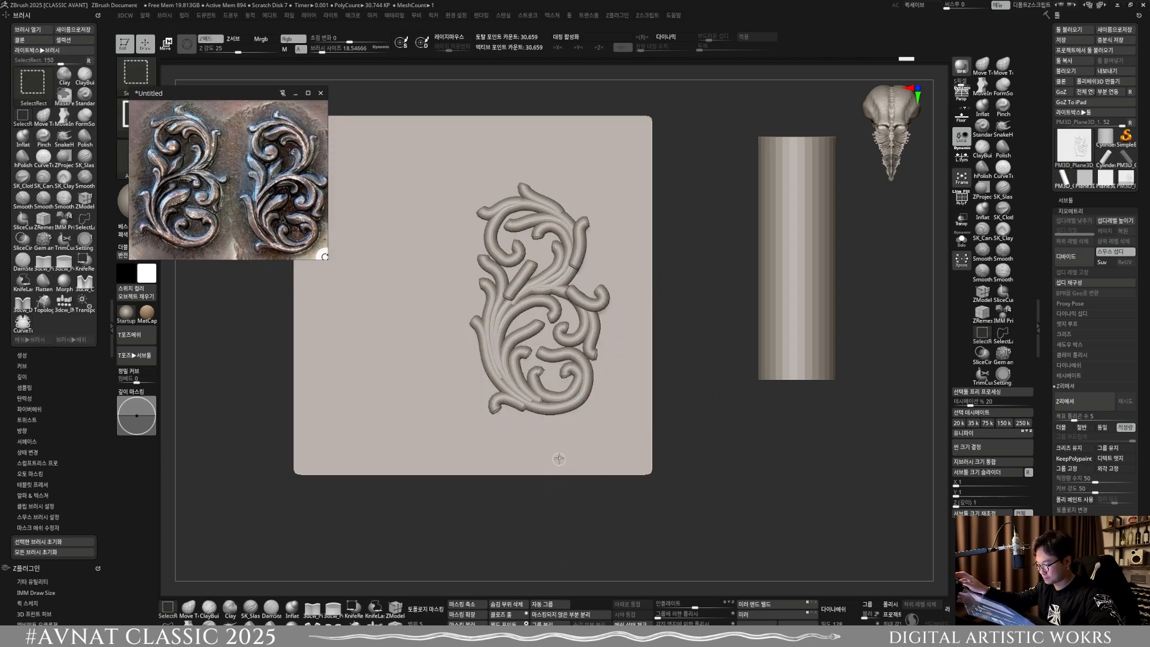
pyautogui.click(570, 614)
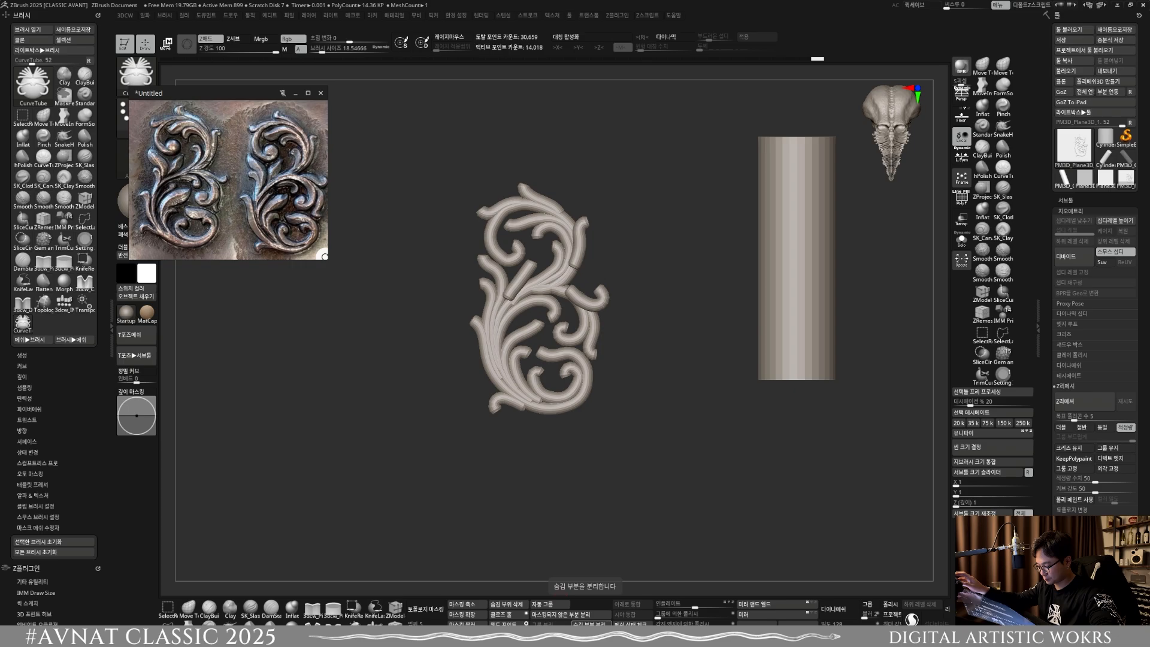
# Step: Display the polyframe and isolate the three raised tubes: the outer side curl, the upper-right leaf and the short inner leaf
pyautogui.press('f')
pyautogui.keyDown('alt'); pyautogui.moveTo(561, 416); pyautogui.dragTo(527, 432, button='right'); pyautogui.keyUp('alt')
pyautogui.moveTo(527, 432); pyautogui.dragTo(551, 395, button='right')
pyautogui.keyDown('alt'); pyautogui.moveTo(615, 336); pyautogui.dragTo(579, 357, button='right'); pyautogui.keyUp('alt')
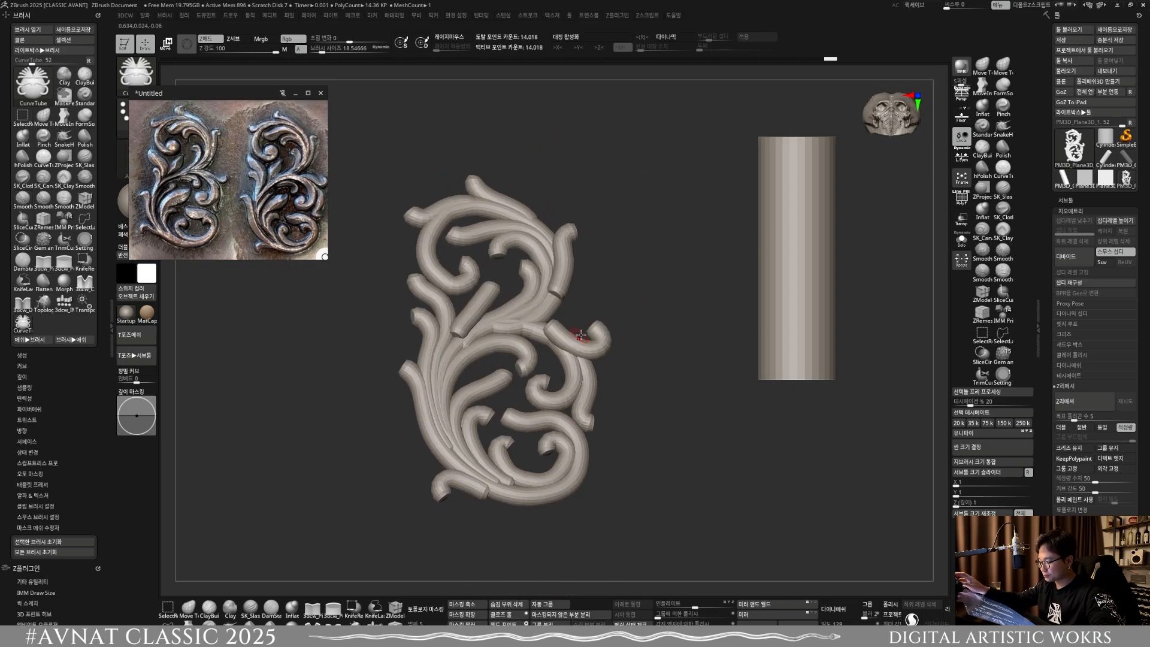
pyautogui.hotkey('shift', 'f')
pyautogui.keyDown('ctrl'); pyautogui.keyDown('shift'); pyautogui.click(587, 351); pyautogui.keyUp('shift'); pyautogui.keyUp('ctrl')
pyautogui.keyDown('ctrl'); pyautogui.keyDown('shift'); pyautogui.click(551, 249); pyautogui.keyUp('shift'); pyautogui.keyUp('ctrl')
pyautogui.keyDown('ctrl'); pyautogui.keyDown('shift'); pyautogui.click(552, 249); pyautogui.keyUp('shift'); pyautogui.keyUp('ctrl')
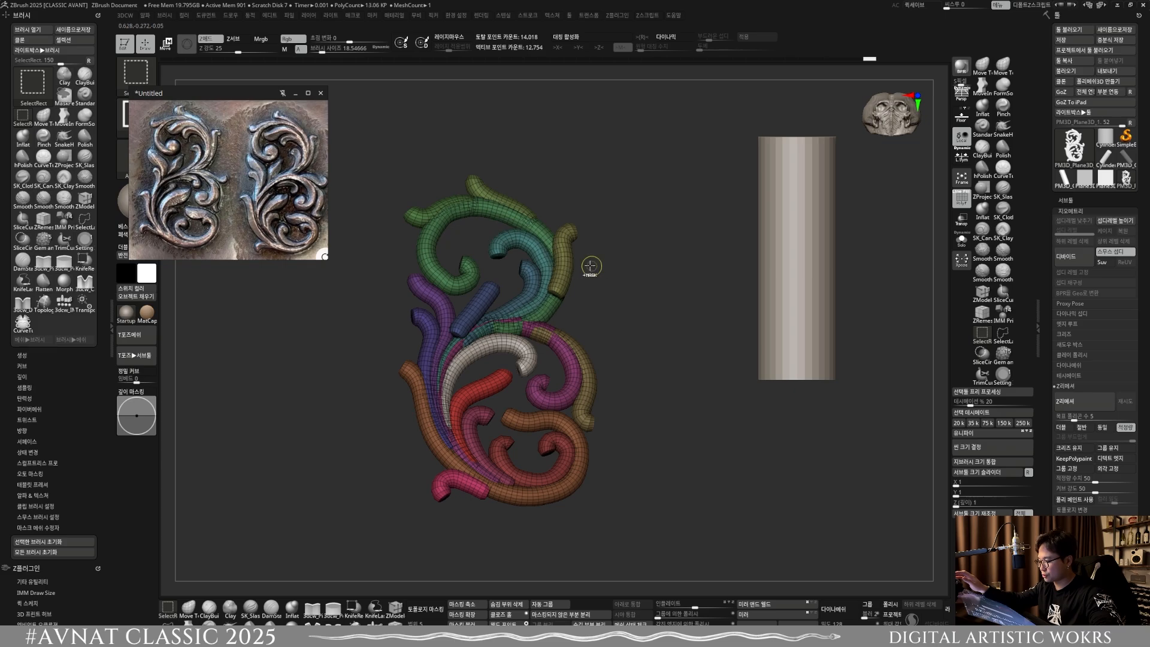
pyautogui.hotkey('ctrl', 'z')
pyautogui.keyDown('ctrl'); pyautogui.keyDown('shift'); pyautogui.click(563, 261); pyautogui.keyUp('shift'); pyautogui.keyUp('ctrl')
pyautogui.keyDown('ctrl'); pyautogui.keyDown('shift'); pyautogui.click(485, 301); pyautogui.keyUp('shift'); pyautogui.keyUp('ctrl')
pyautogui.keyDown('ctrl'); pyautogui.keyDown('shift'); pyautogui.moveTo(674, 334); pyautogui.dragTo(665, 367); pyautogui.keyUp('shift'); pyautogui.keyUp('ctrl')
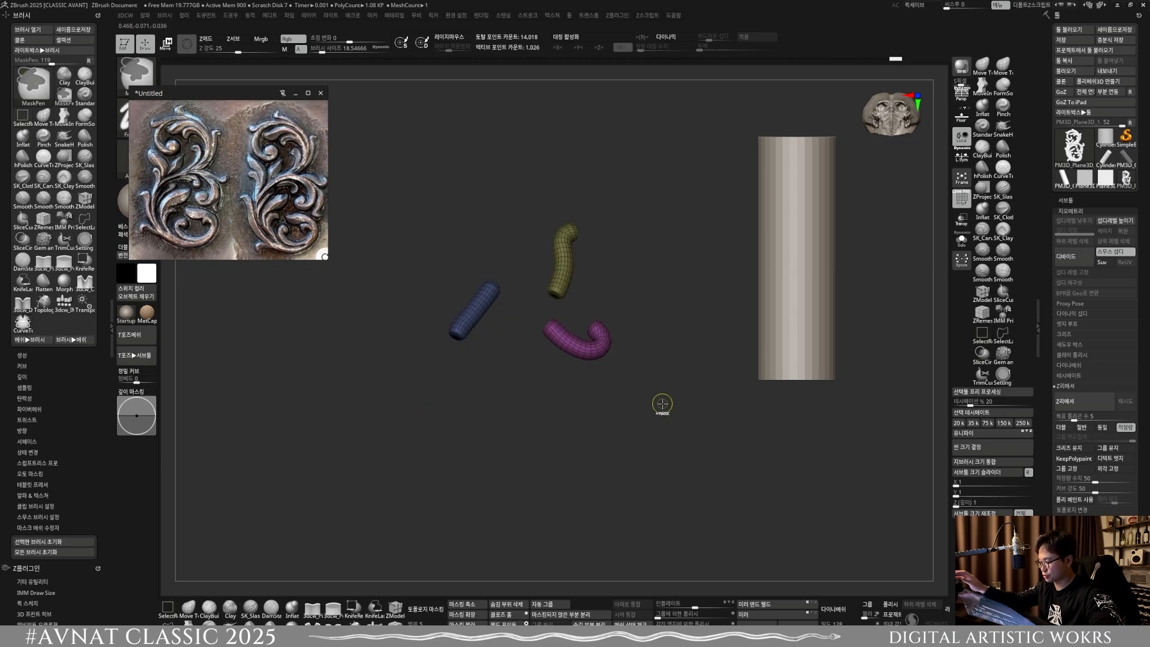
# Step: Mask every tube except the three raised ones and move those 0.0276 in depth, level with the ornament, returning to Draw mode
pyautogui.keyDown('ctrl'); pyautogui.click(663, 403); pyautogui.keyUp('ctrl')
pyautogui.keyDown('ctrl'); pyautogui.keyDown('shift'); pyautogui.click(681, 426); pyautogui.keyUp('shift'); pyautogui.keyUp('ctrl')
pyautogui.keyDown('shift'); pyautogui.moveTo(681, 426); pyautogui.dragTo(675, 395, button='right'); pyautogui.keyUp('shift')
pyautogui.keyDown('ctrl'); pyautogui.click(655, 411); pyautogui.keyUp('ctrl')
pyautogui.press('w')
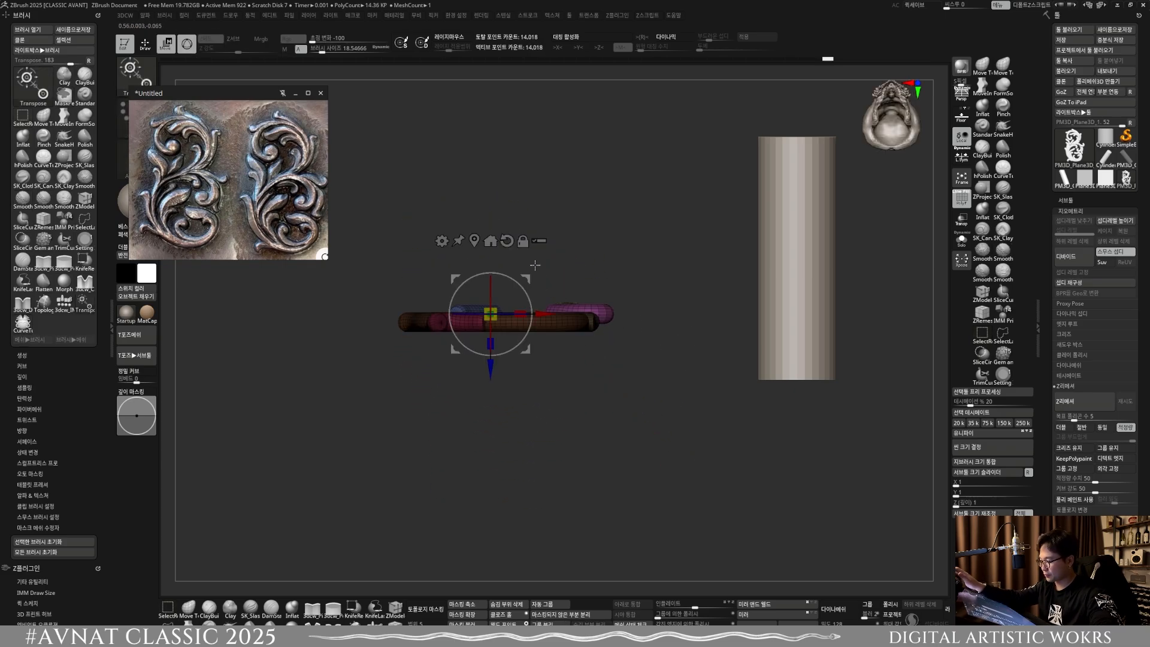
pyautogui.moveTo(493, 367); pyautogui.dragTo(494, 376)
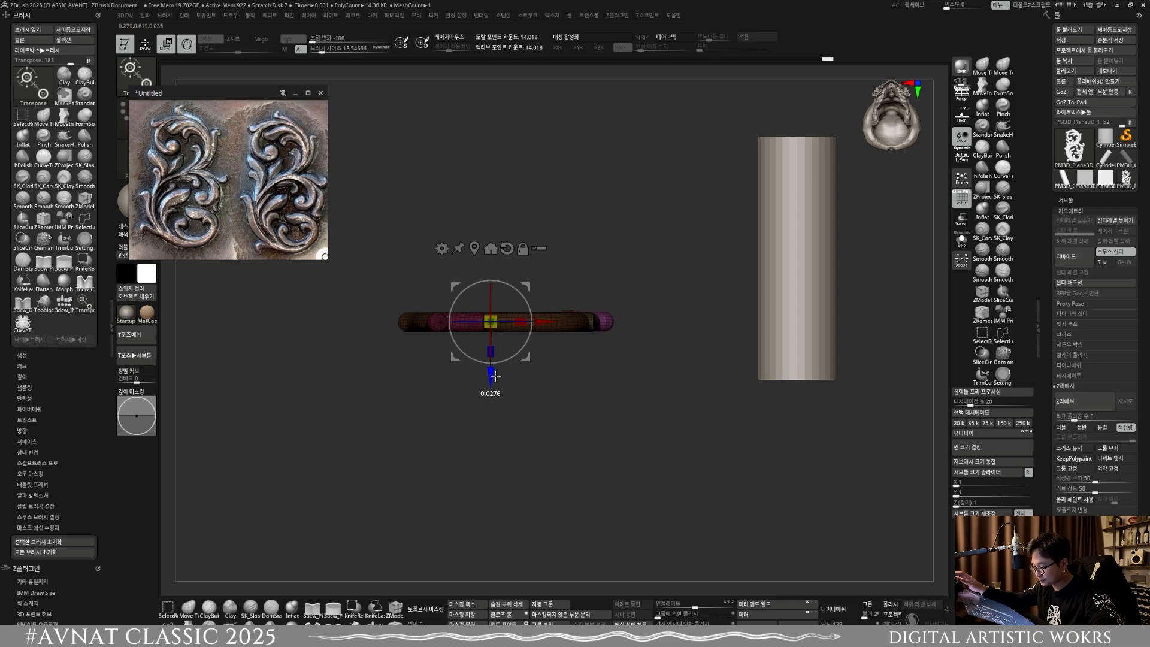
pyautogui.moveTo(650, 366)
pyautogui.keyDown('ctrl'); pyautogui.mouseDown()
pyautogui.moveTo(664, 382)
pyautogui.moveTo(618, 442)
pyautogui.moveTo(657, 563)
pyautogui.mouseUp(); pyautogui.keyUp('ctrl')
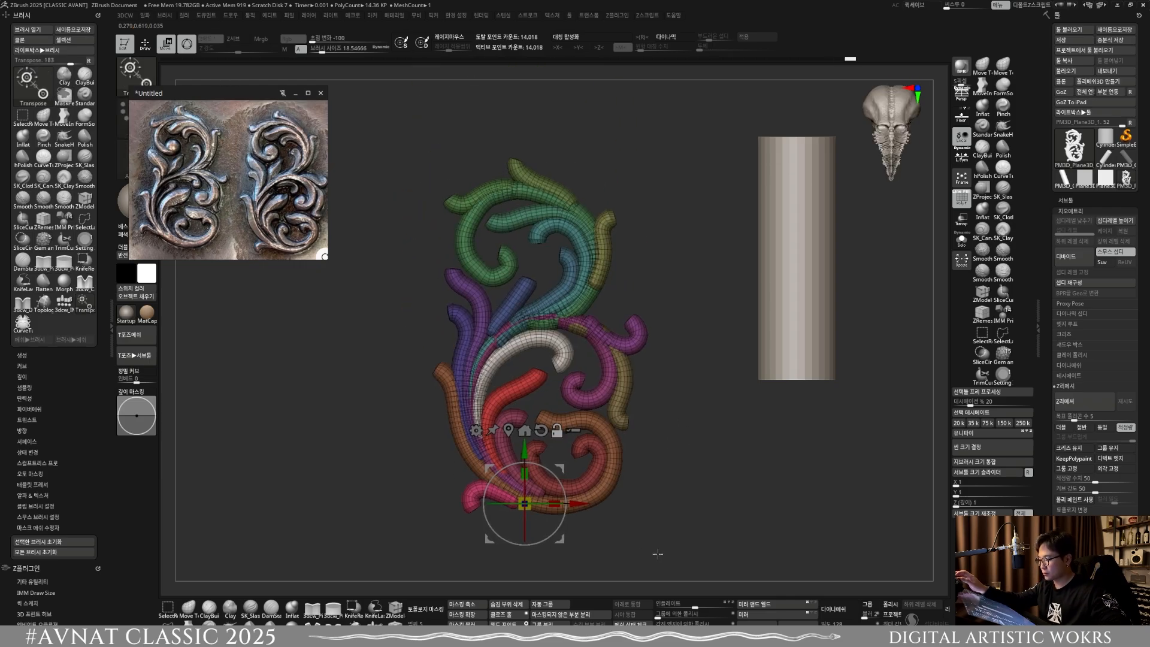
pyautogui.click(145, 44)
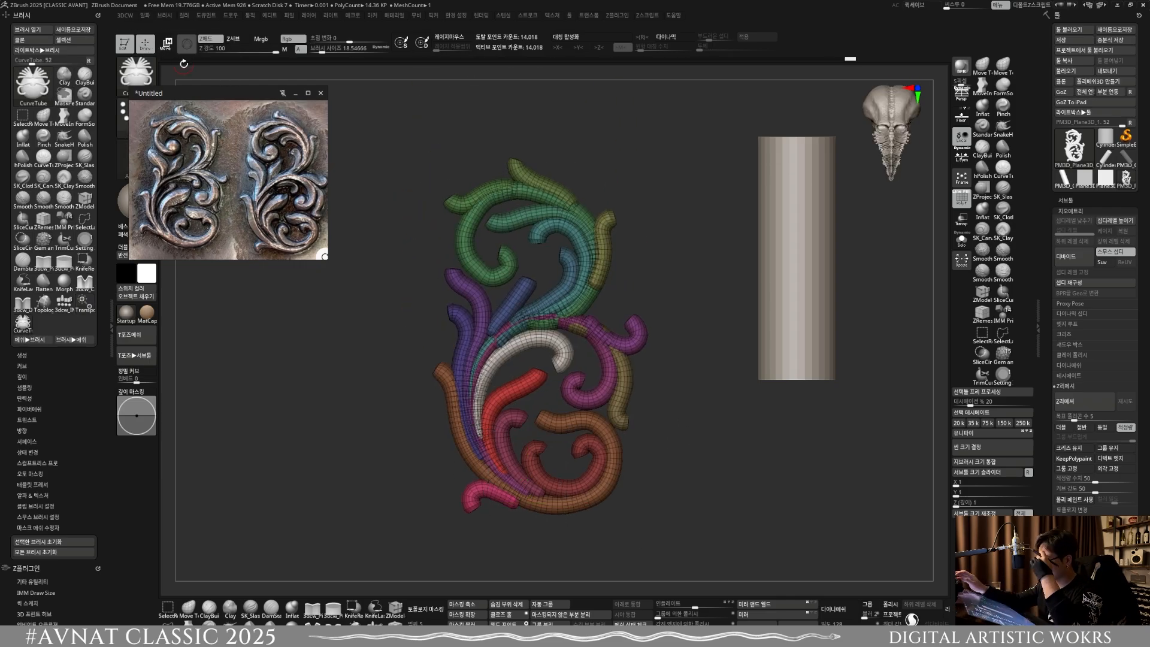
# Step: Move and enlarge the floating reference window beside the model, framing only the right-hand ornament
pyautogui.moveTo(268, 139); pyautogui.dragTo(334, 293)
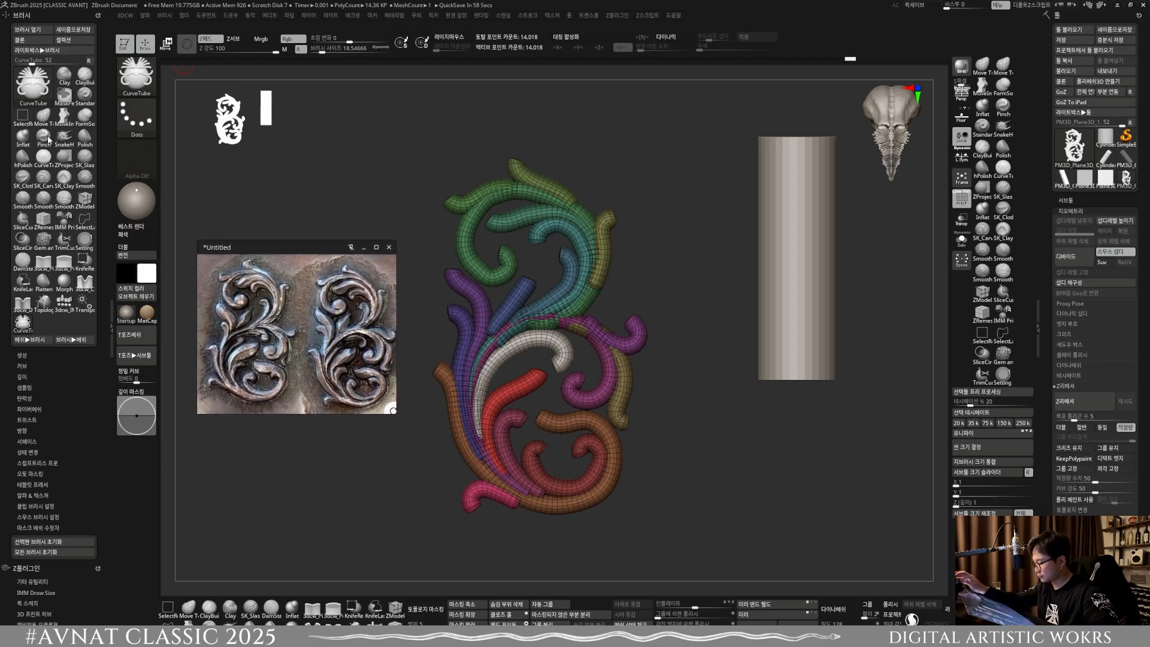
pyautogui.scroll(5, 297, 353)
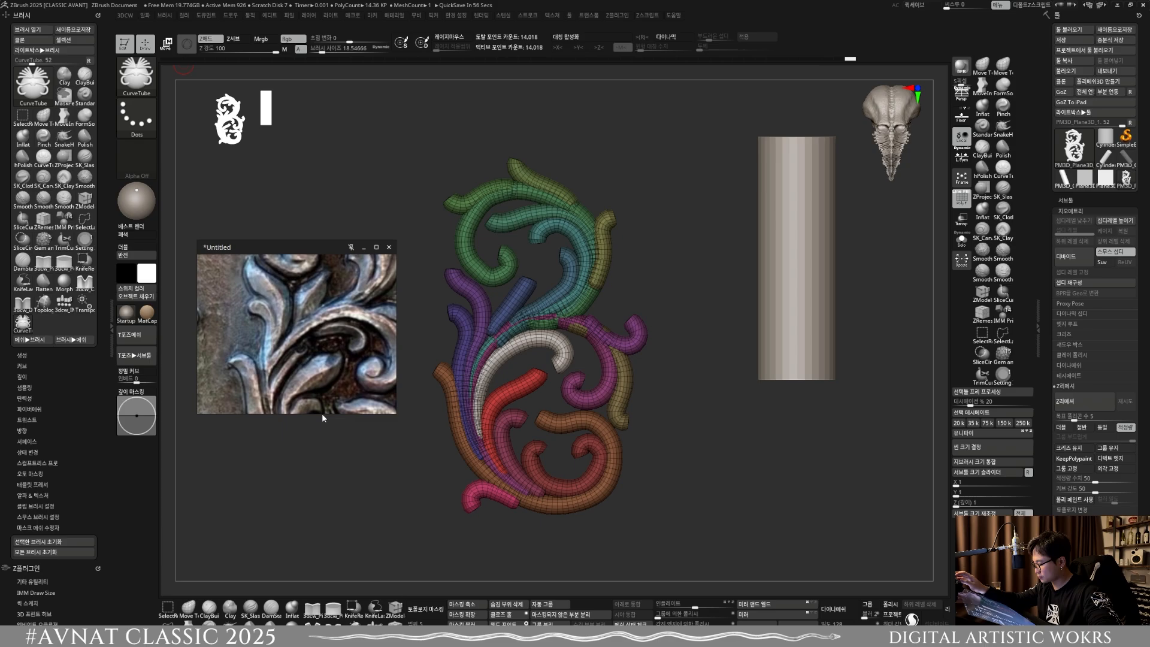
pyautogui.moveTo(322, 413); pyautogui.dragTo(333, 542)
pyautogui.scroll(-3, 333, 488)
pyautogui.scroll(3, 317, 446)
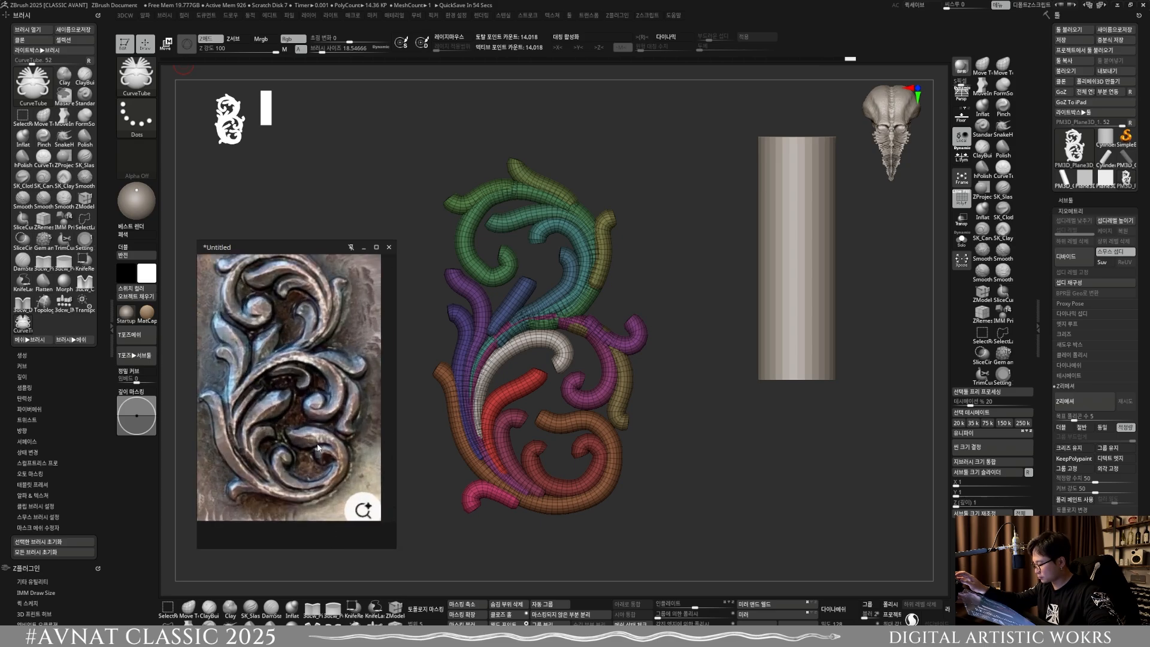
pyautogui.scroll(-1, 318, 447)
pyautogui.moveTo(334, 457); pyautogui.dragTo(310, 384)
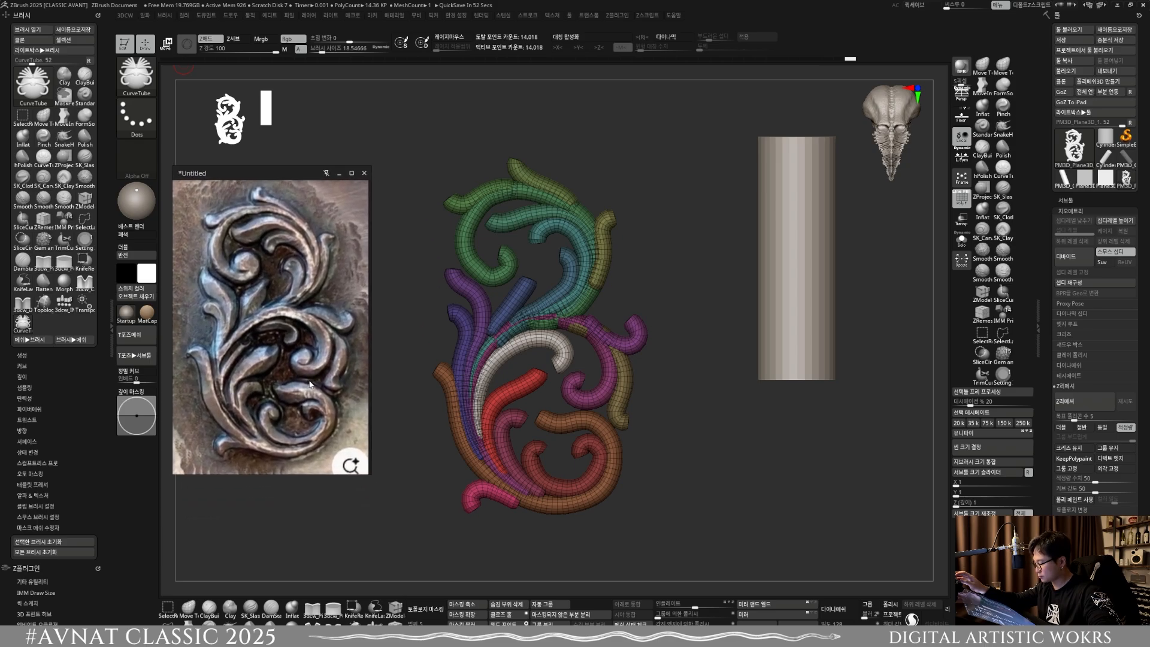
# Step: Turn off the polyframe and choose the Inflat brush with a brush size of about 40.5
pyautogui.click(757, 445)
pyautogui.hotkey('shift', 'f')
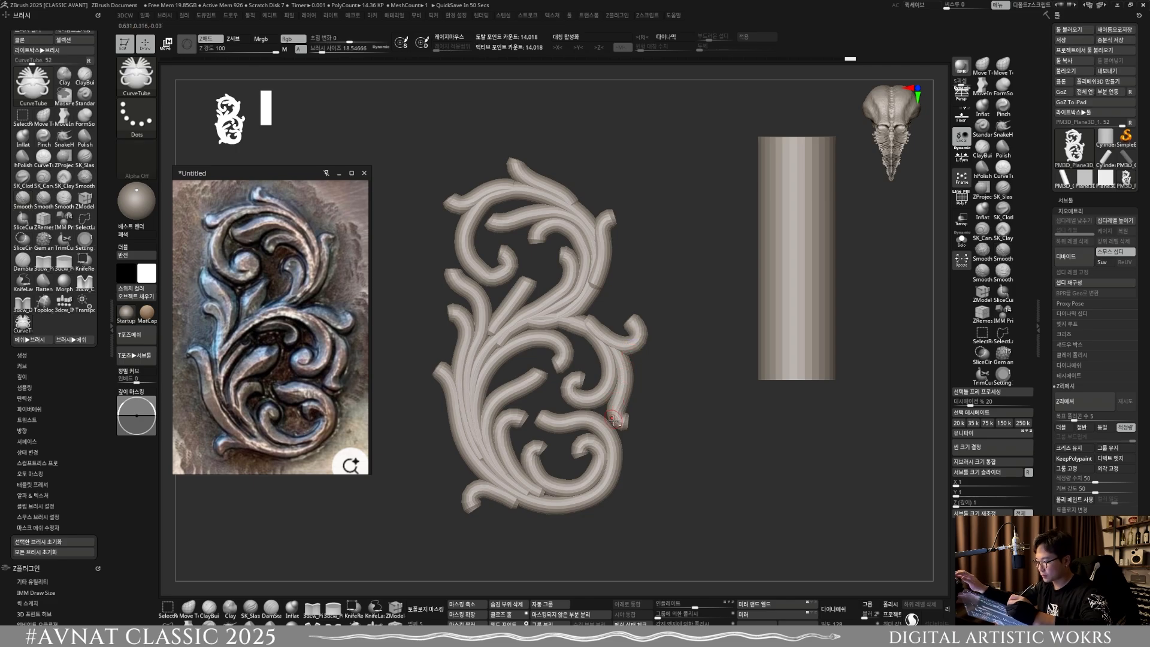
pyautogui.keyDown('alt'); pyautogui.moveTo(625, 457); pyautogui.dragTo(623, 407, button='right'); pyautogui.keyUp('alt')
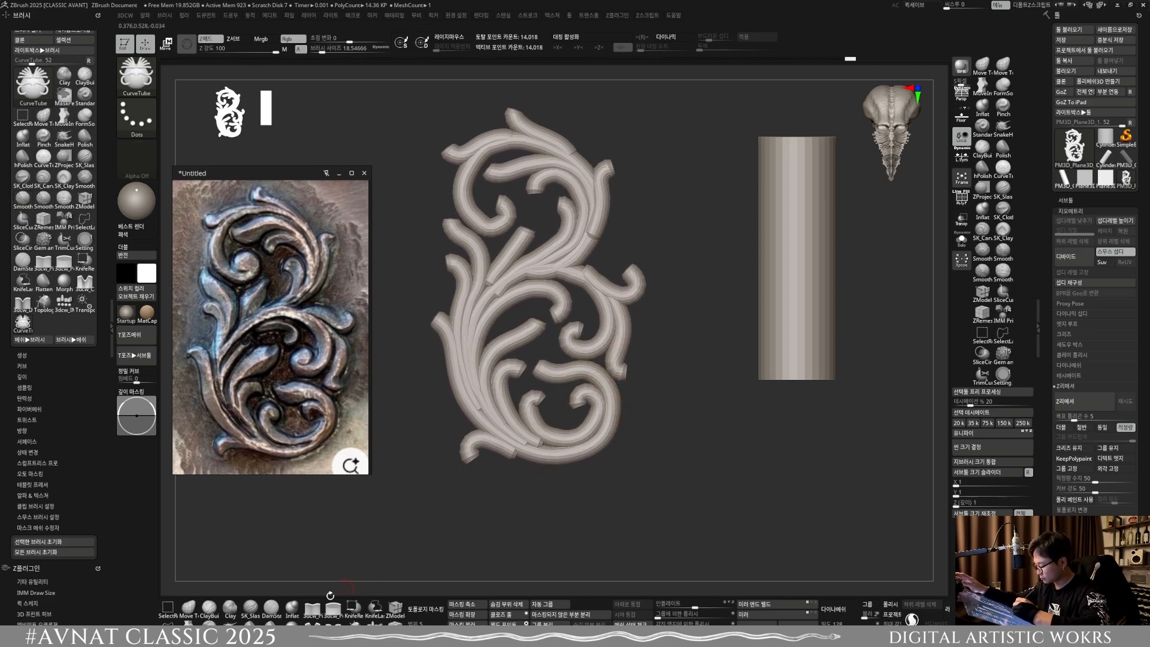
pyautogui.press('b')
pyautogui.press('i')
pyautogui.press('n')
pyautogui.press('s')
pyautogui.moveTo(590, 341); pyautogui.dragTo(591, 341)
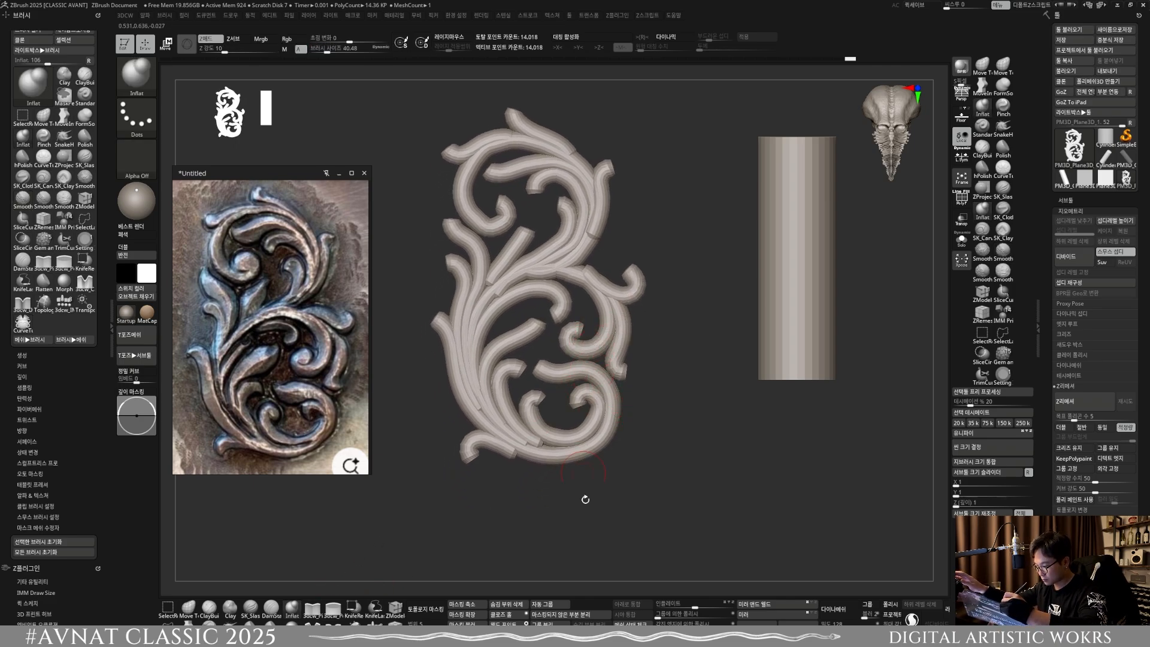
# Step: Apply a slight Polish deformation to the whole ornament to round the tube ends, comparing before and after
pyautogui.moveTo(659, 634); pyautogui.dragTo(666, 634)
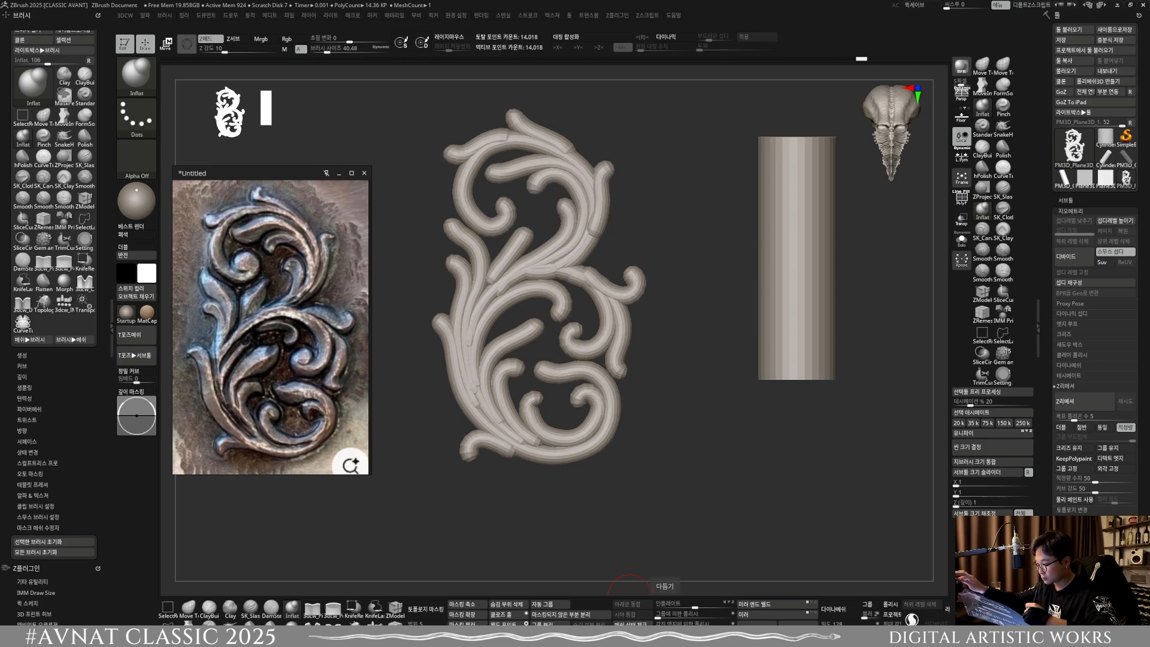
pyautogui.hotkey('ctrl', 'z')
pyautogui.hotkey('ctrl', 'shift', 'z')
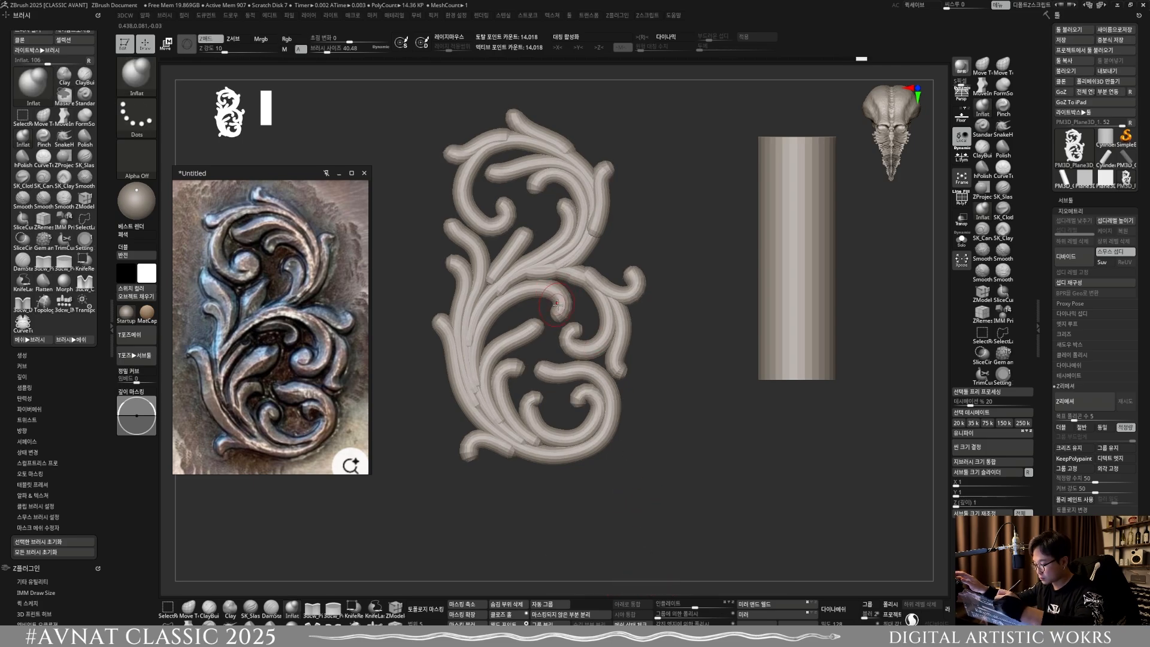
# Step: Inflate the curled ends of the middle scrolls with a brush size of about 42.8, reduce it to about 35.8 and divide the mesh once
pyautogui.press('[')
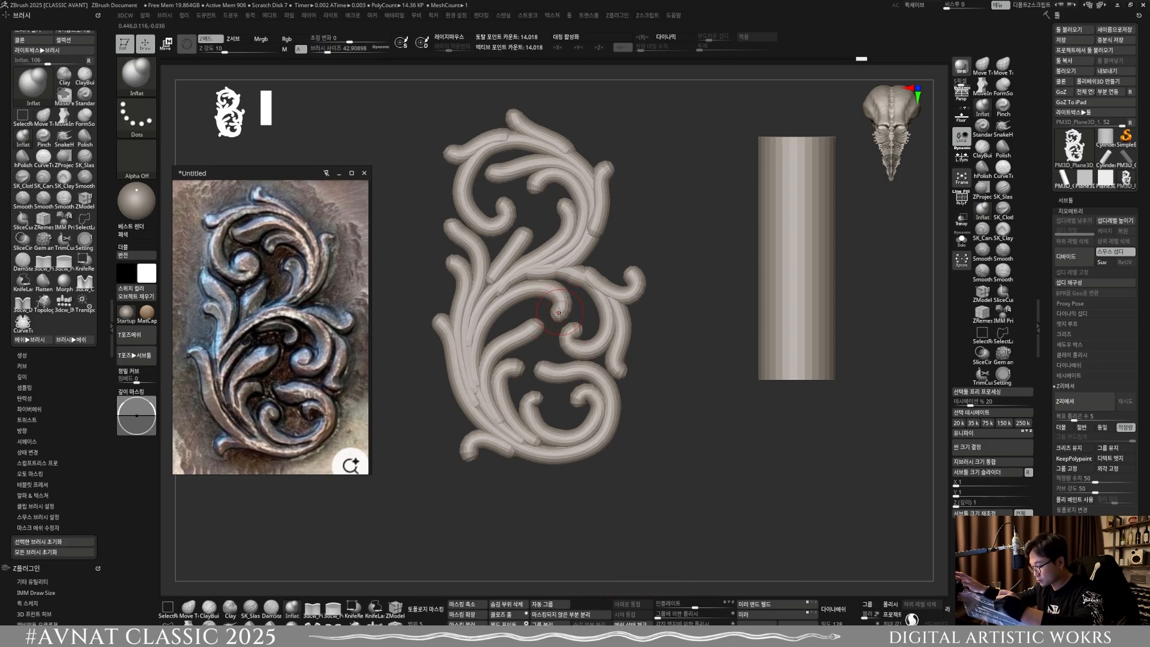
pyautogui.moveTo(556, 296)
pyautogui.mouseDown()
pyautogui.moveTo(551, 286)
pyautogui.moveTo(559, 297)
pyautogui.mouseUp()
pyautogui.moveTo(489, 343)
pyautogui.mouseDown()
pyautogui.moveTo(534, 326)
pyautogui.moveTo(597, 340)
pyautogui.moveTo(578, 337)
pyautogui.moveTo(619, 364)
pyautogui.mouseUp()
pyautogui.press('s')
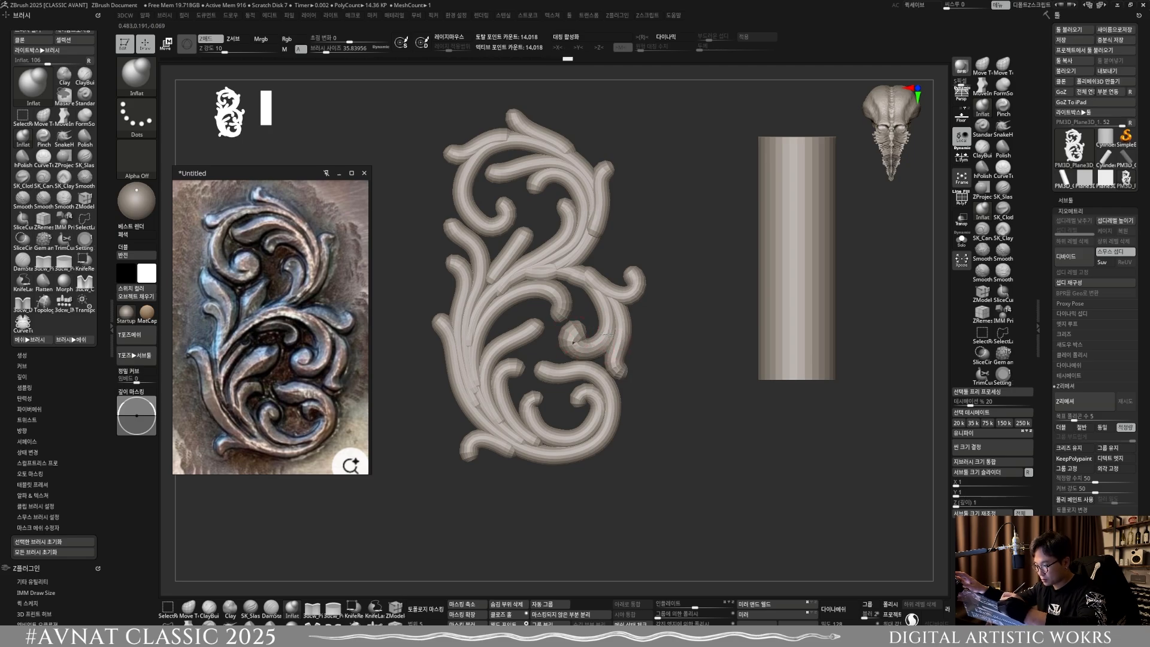
pyautogui.hotkey('ctrl', 'd')
pyautogui.press('s')
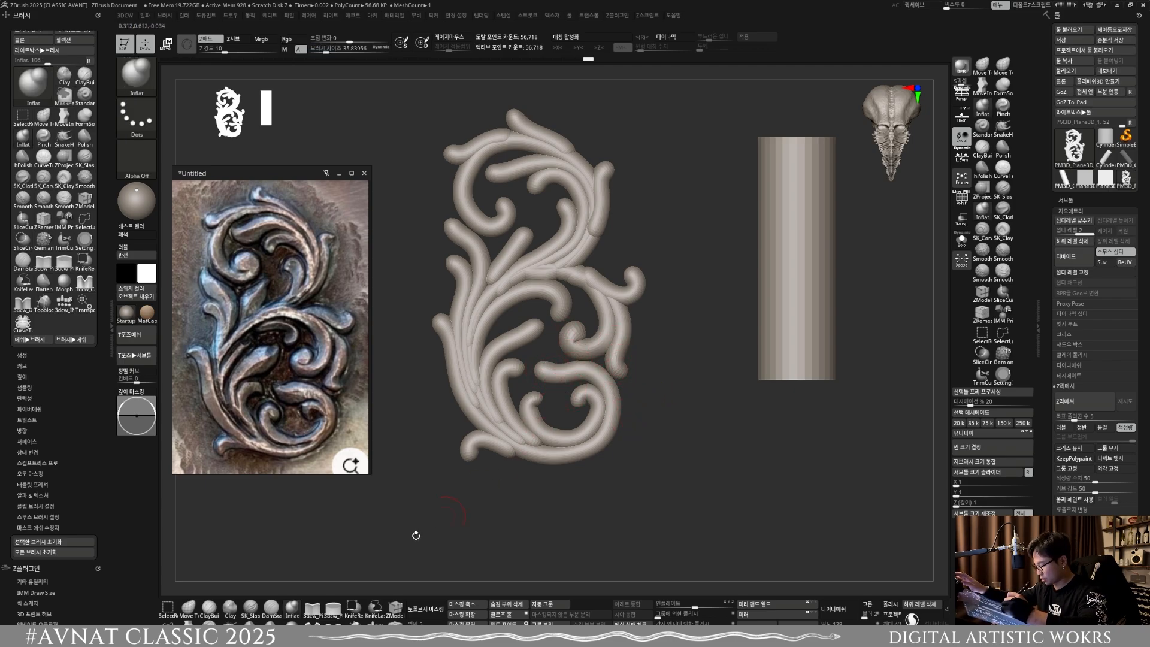
# Step: Choose the MoveInfiniteDepth brush, enable topology masking and set the brush size to about 38.1
pyautogui.click(308, 626)
pyautogui.click(426, 610)
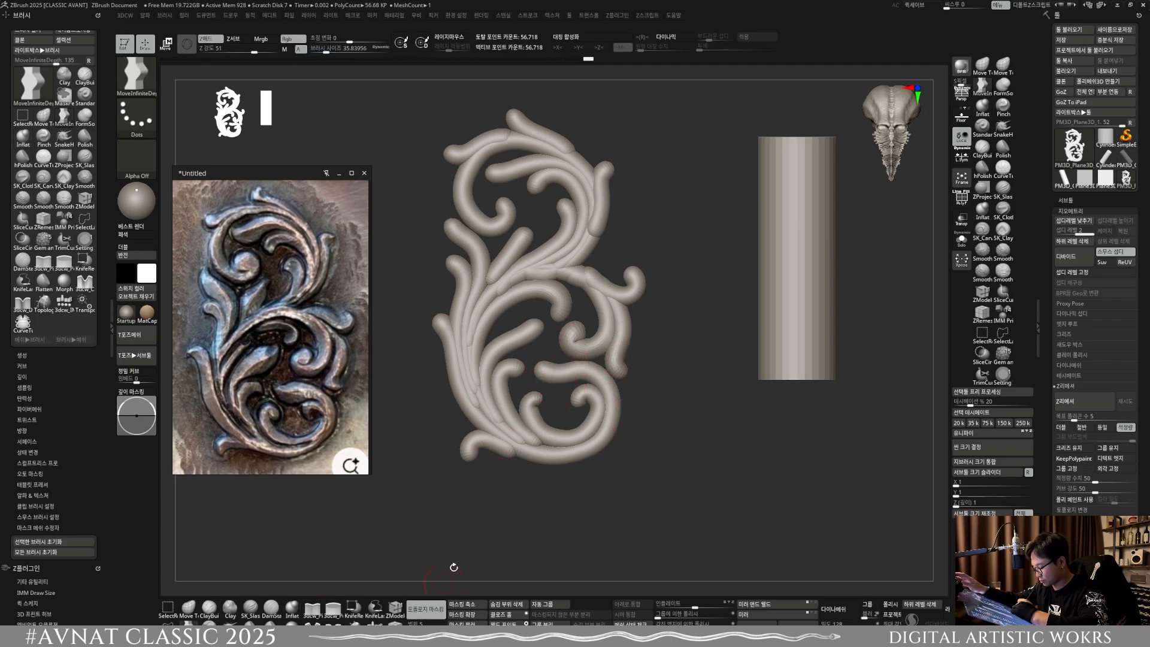
pyautogui.press('s')
pyautogui.moveTo(556, 387); pyautogui.dragTo(559, 387)
pyautogui.moveTo(554, 376); pyautogui.dragTo(555, 385)
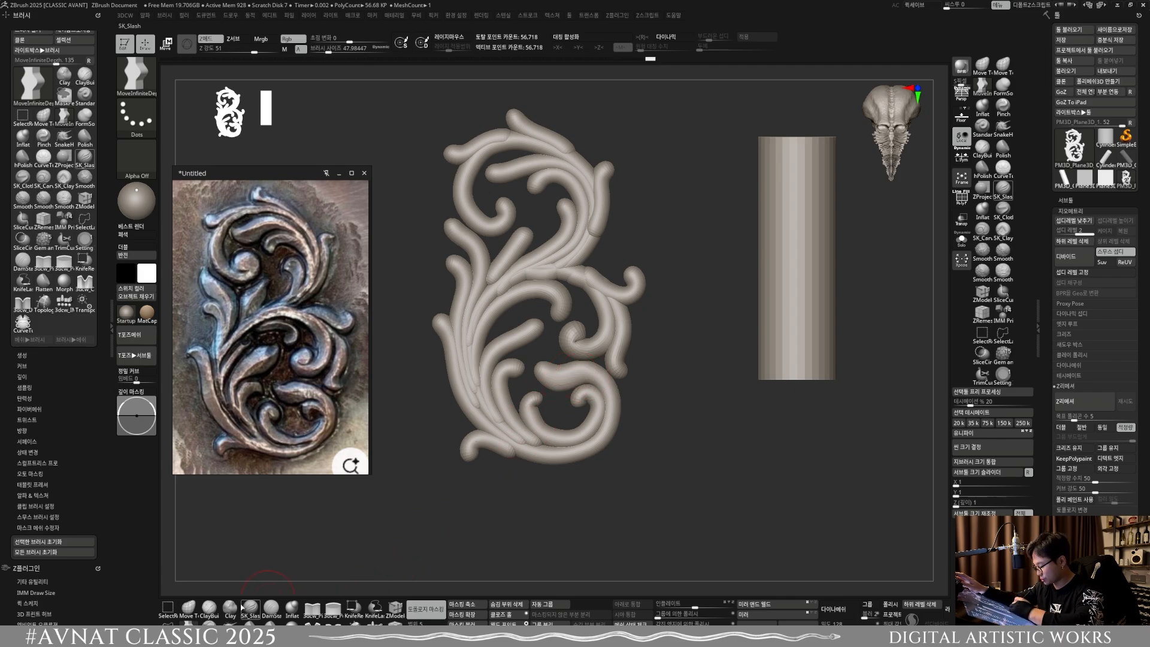
pyautogui.click(188, 624)
pyautogui.press('s')
pyautogui.press('shift')
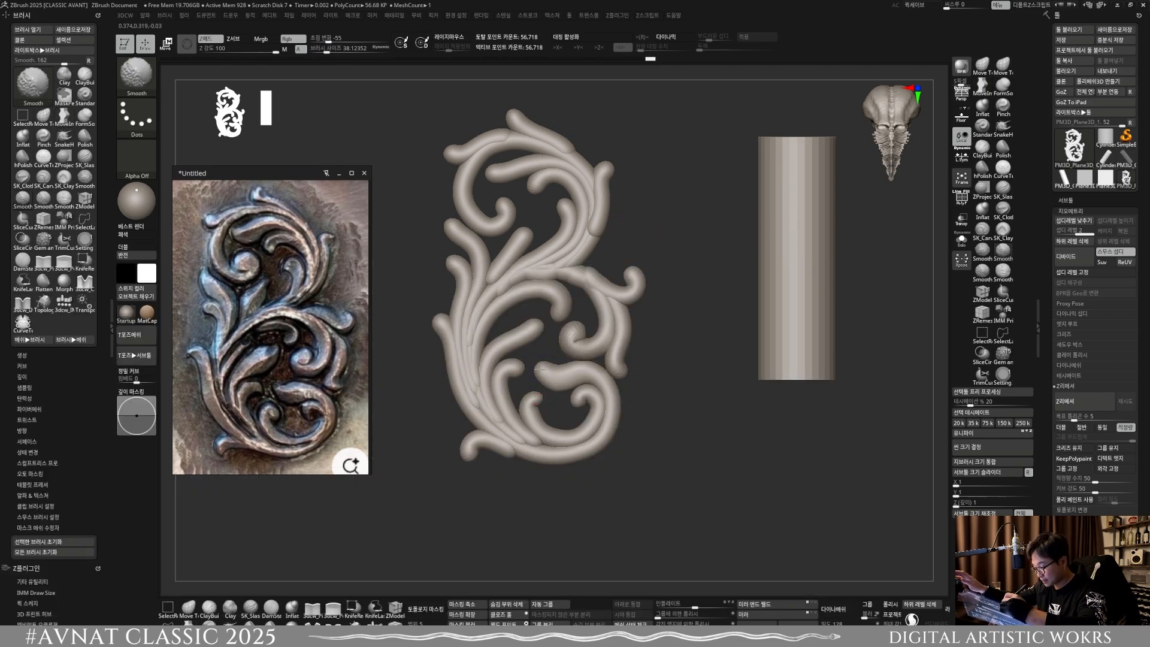
# Step: Pull the upper end of the large lower scroll into a wide, pointed leaf tip
pyautogui.moveTo(540, 367); pyautogui.dragTo(536, 364)
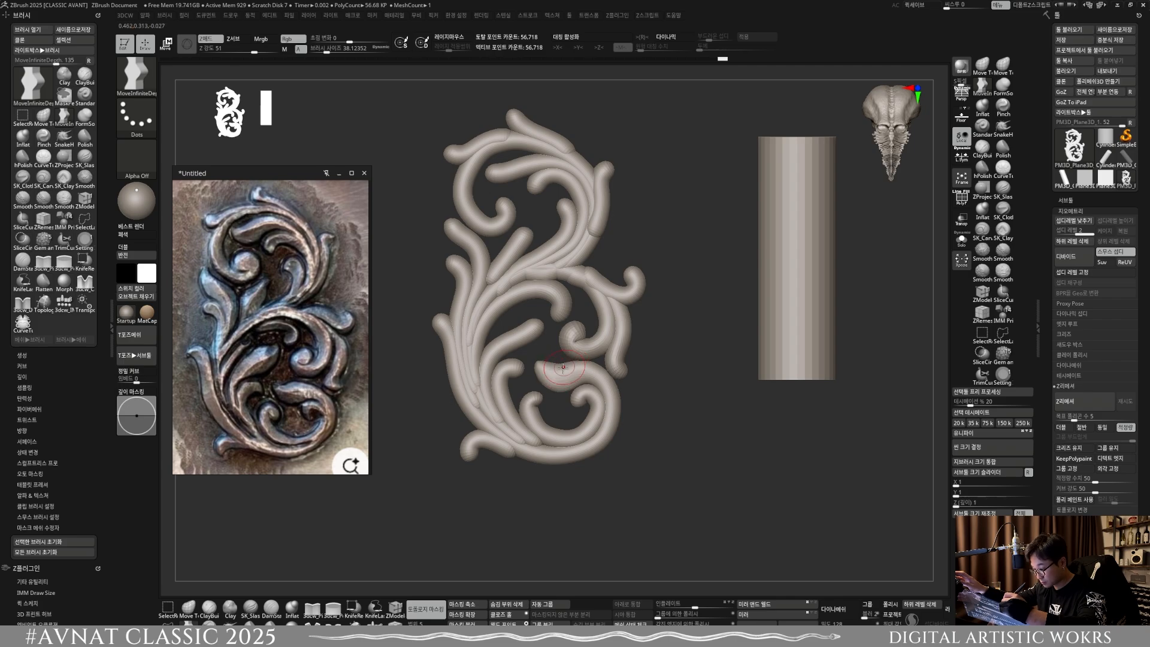
pyautogui.moveTo(565, 370); pyautogui.dragTo(580, 362)
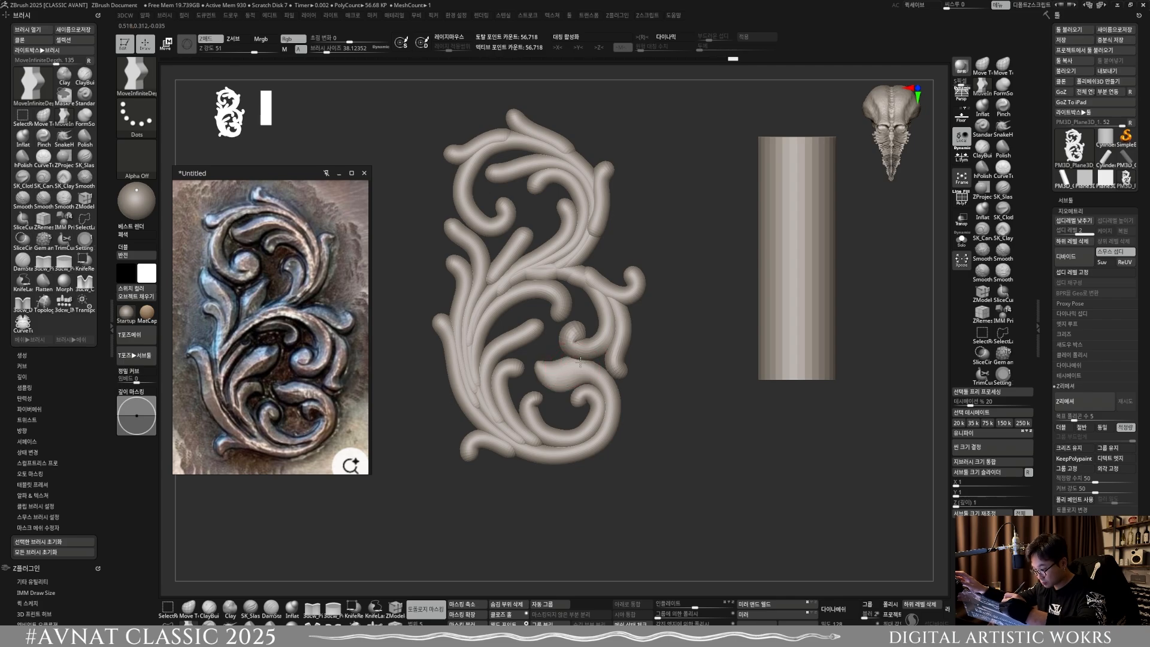
pyautogui.press('shift')
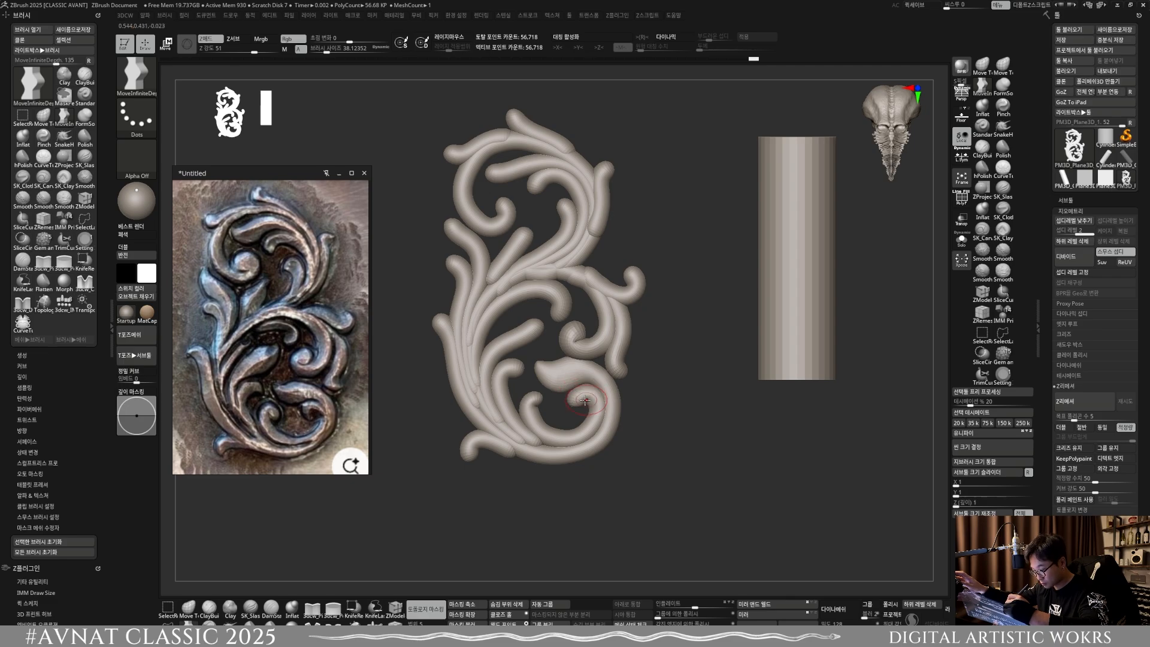
pyautogui.moveTo(585, 401); pyautogui.dragTo(598, 420)
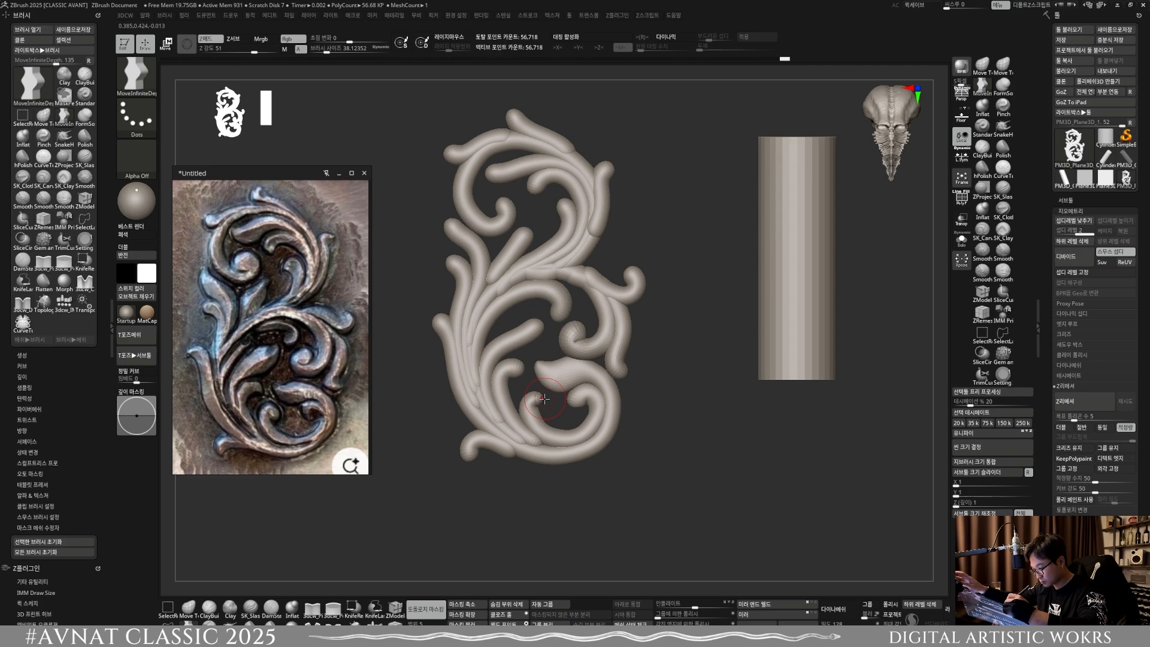
# Step: Reshape the small curl inside the large lower scroll into a hooked tip, reducing the brush size to about 31.5 and about 17.0
pyautogui.moveTo(546, 403); pyautogui.dragTo(538, 395)
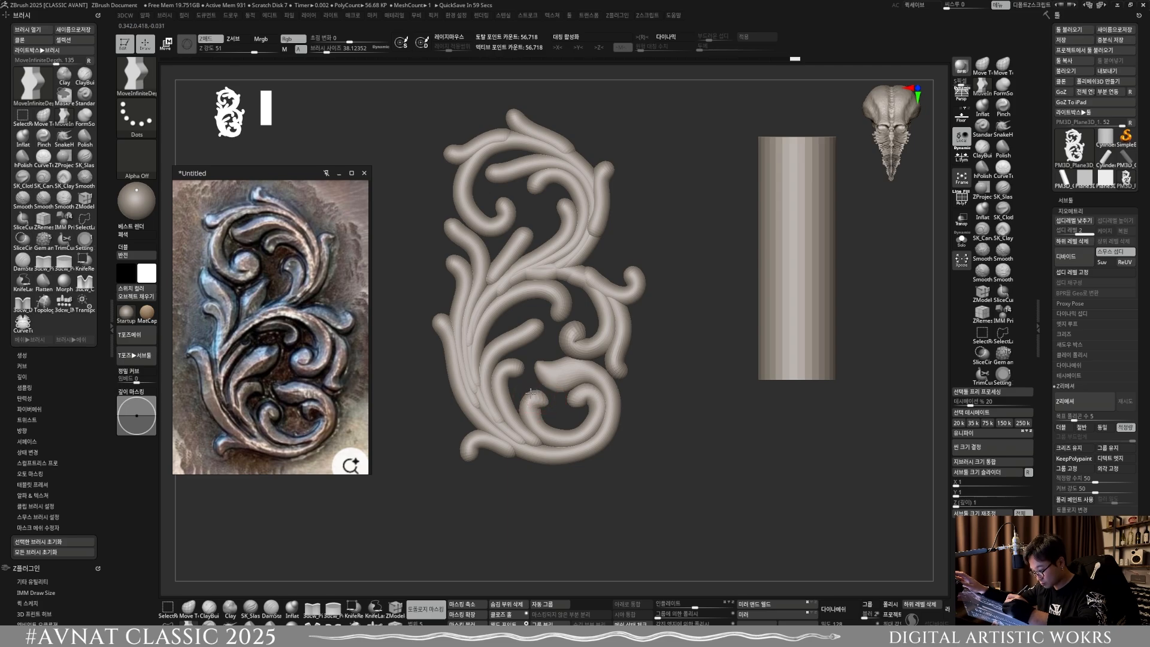
pyautogui.press('s')
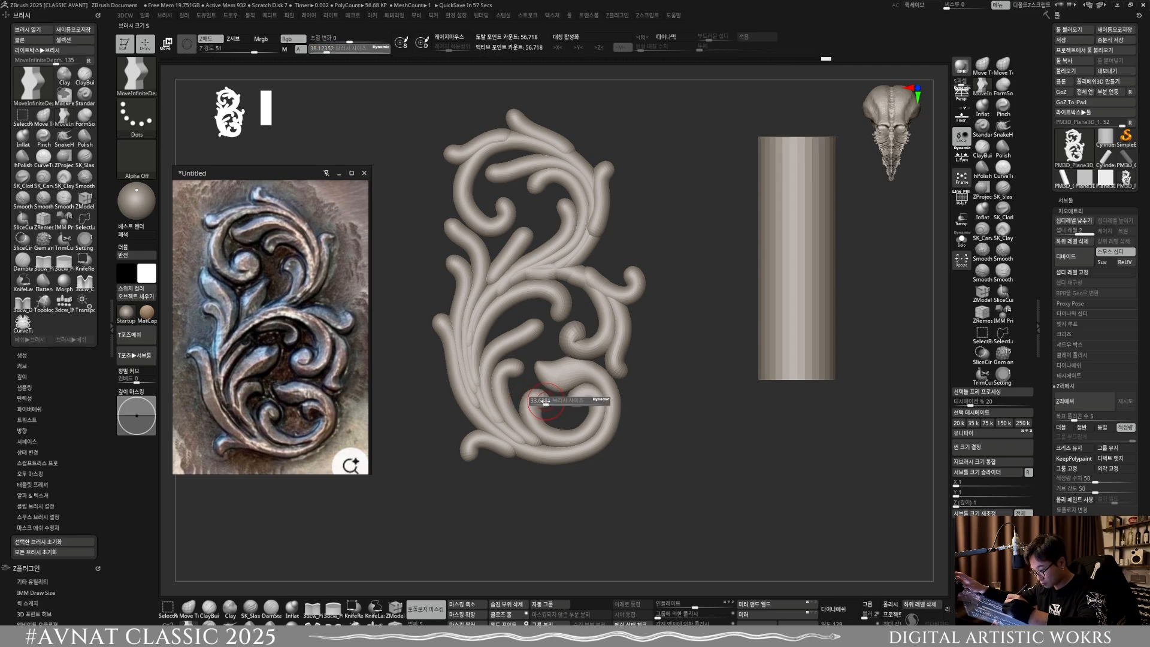
pyautogui.moveTo(547, 401); pyautogui.dragTo(545, 401)
pyautogui.moveTo(547, 400); pyautogui.dragTo(550, 403)
pyautogui.press('shift')
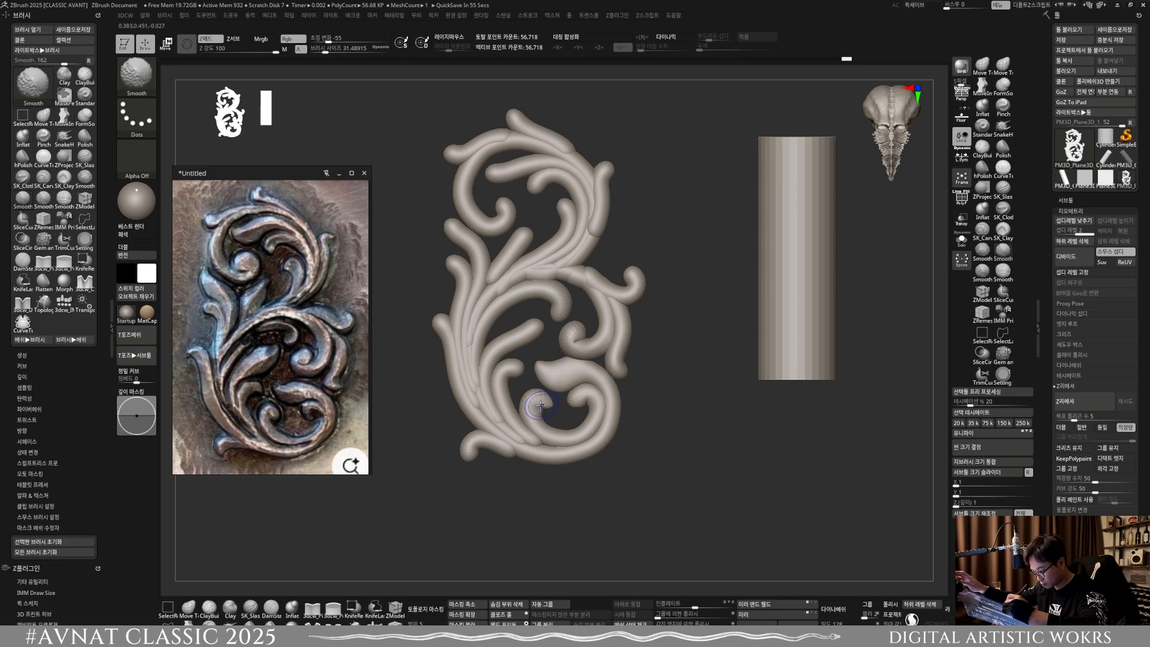
pyautogui.keyDown('shift'); pyautogui.moveTo(545, 401); pyautogui.dragTo(549, 398); pyautogui.keyUp('shift')
pyautogui.press('s')
pyautogui.press('shift')
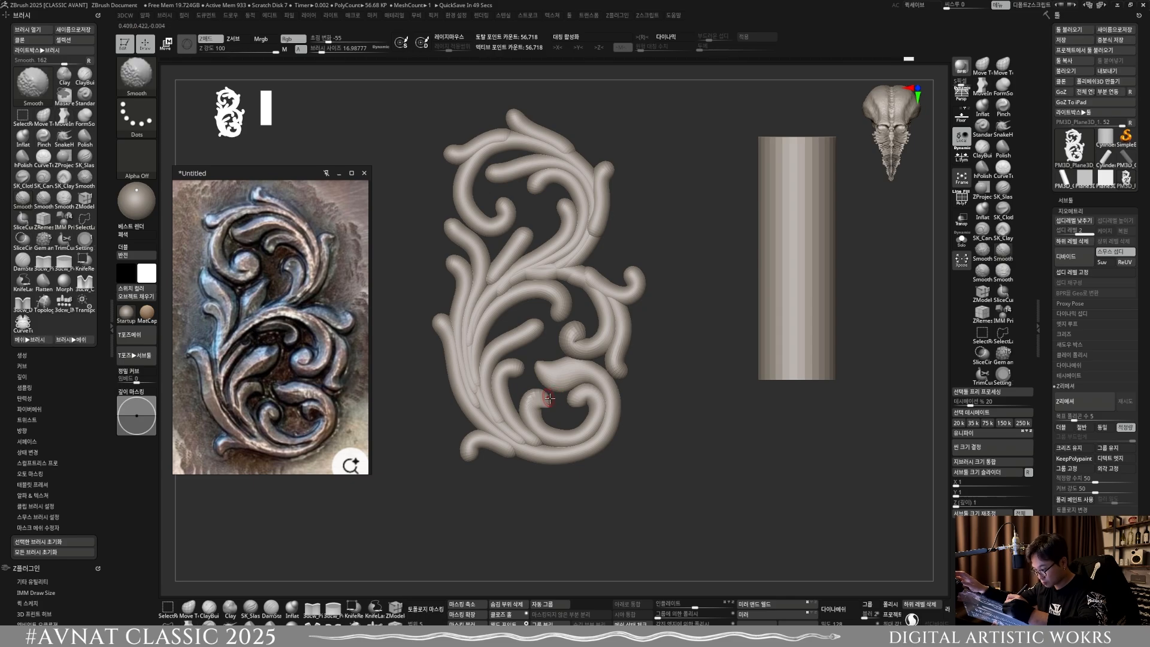
pyautogui.moveTo(549, 397)
pyautogui.keyDown('ctrl'); pyautogui.mouseDown(button='right')
pyautogui.moveTo(557, 437)
pyautogui.moveTo(547, 411)
pyautogui.mouseUp(button='right'); pyautogui.keyUp('ctrl')
pyautogui.press('shift')
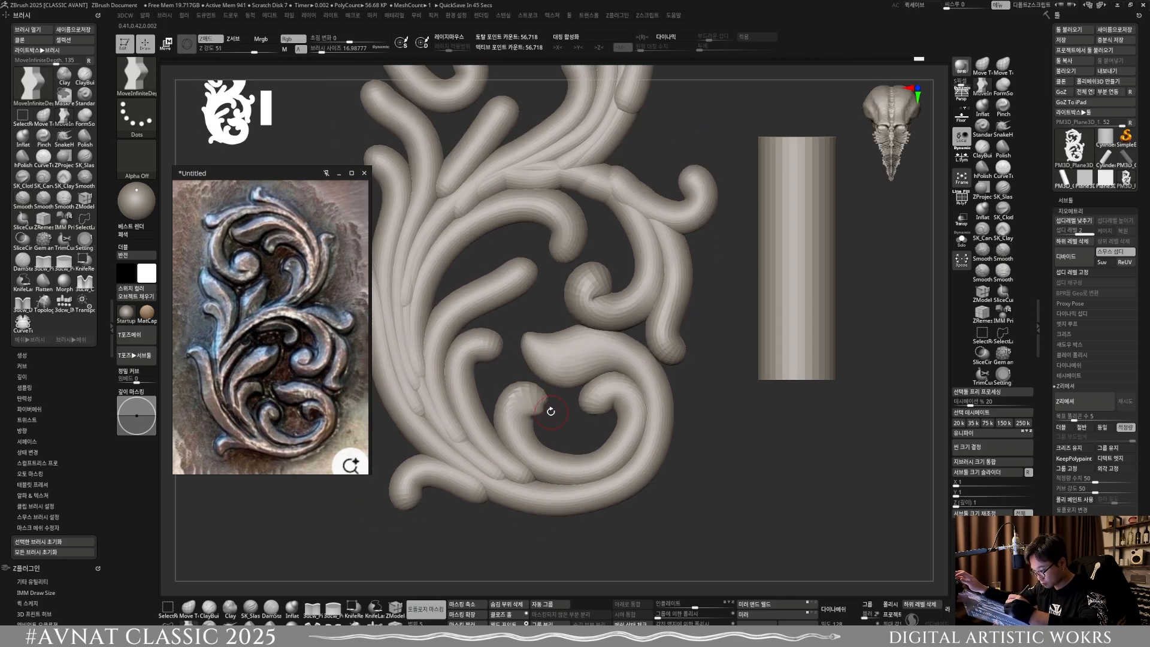
# Step: Shape the end of the small curl beneath the straight inner leaf with a brush size of about 33.6
pyautogui.press('f')
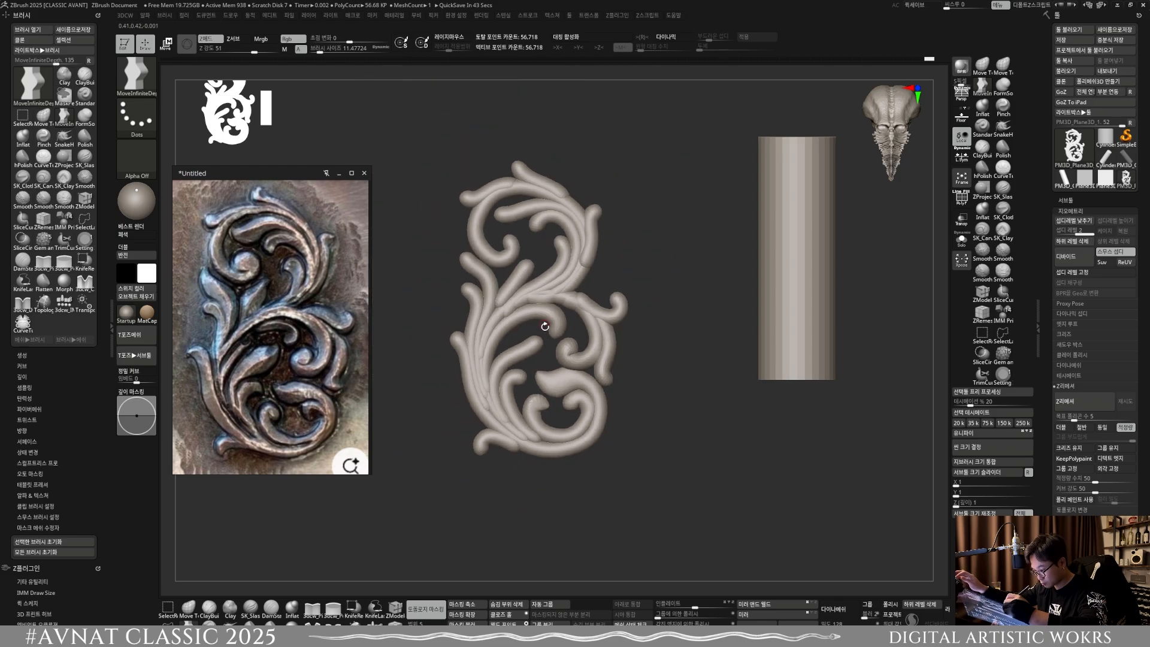
pyautogui.keyDown('ctrl'); pyautogui.moveTo(544, 389); pyautogui.dragTo(530, 387, button='right'); pyautogui.keyUp('ctrl')
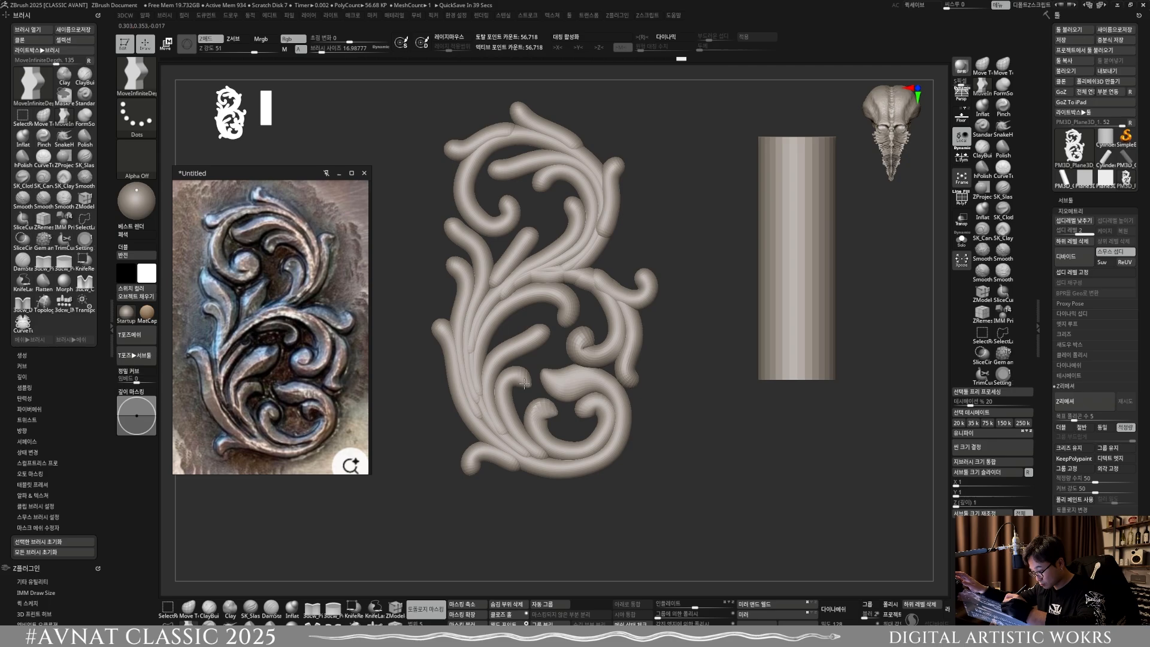
pyautogui.press('s')
pyautogui.moveTo(519, 385)
pyautogui.mouseDown()
pyautogui.moveTo(513, 372)
pyautogui.moveTo(507, 393)
pyautogui.mouseUp()
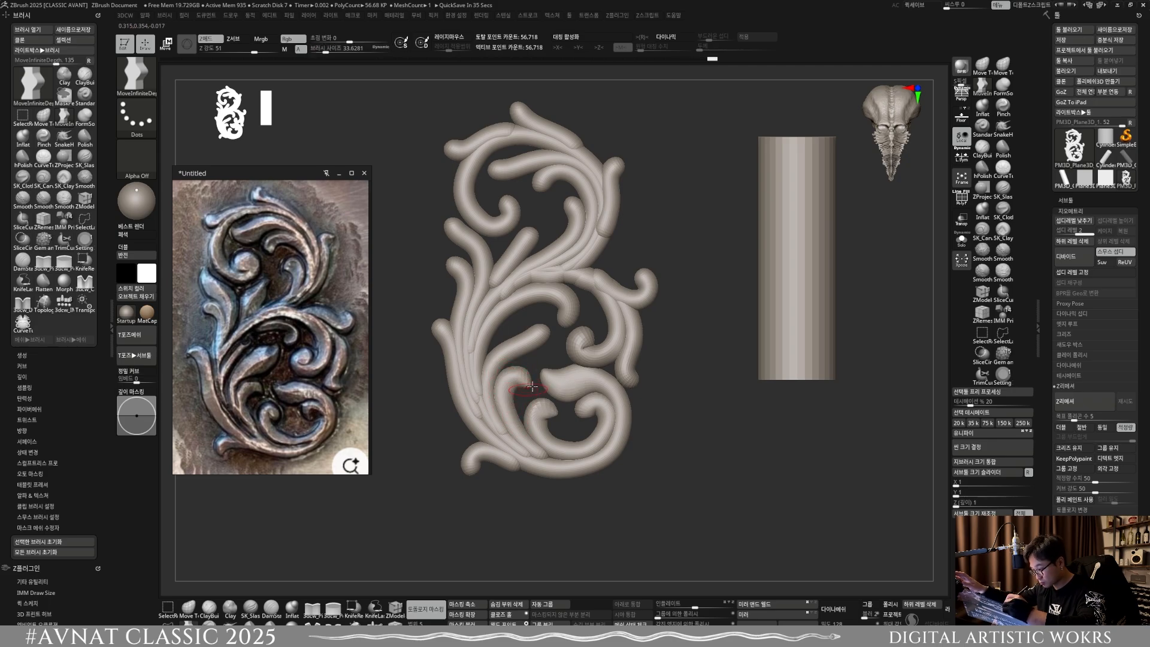
# Step: Widen the end of the straight inner leaf into a pointed leaf and set the brush size to about 38.1
pyautogui.keyDown('alt'); pyautogui.moveTo(539, 349); pyautogui.dragTo(549, 393, button='right'); pyautogui.keyUp('alt')
pyautogui.press('s')
pyautogui.moveTo(547, 370)
pyautogui.mouseDown()
pyautogui.moveTo(547, 359)
pyautogui.moveTo(520, 386)
pyautogui.mouseUp()
pyautogui.press('s')
pyautogui.press('s')
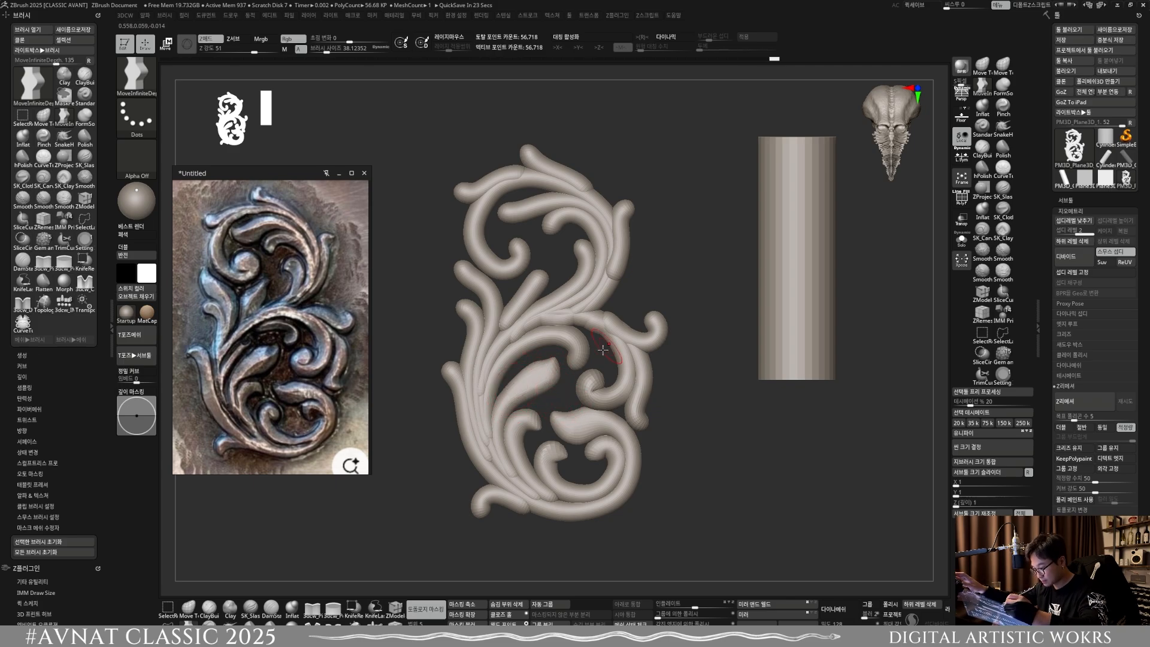
# Step: Reshape the hooked end of the middle arching scroll into a pointed curl, varying the brush size between about 18.5 and 31.5
pyautogui.keyDown('alt'); pyautogui.moveTo(602, 349); pyautogui.dragTo(579, 374); pyautogui.keyUp('alt')
pyautogui.press('[')
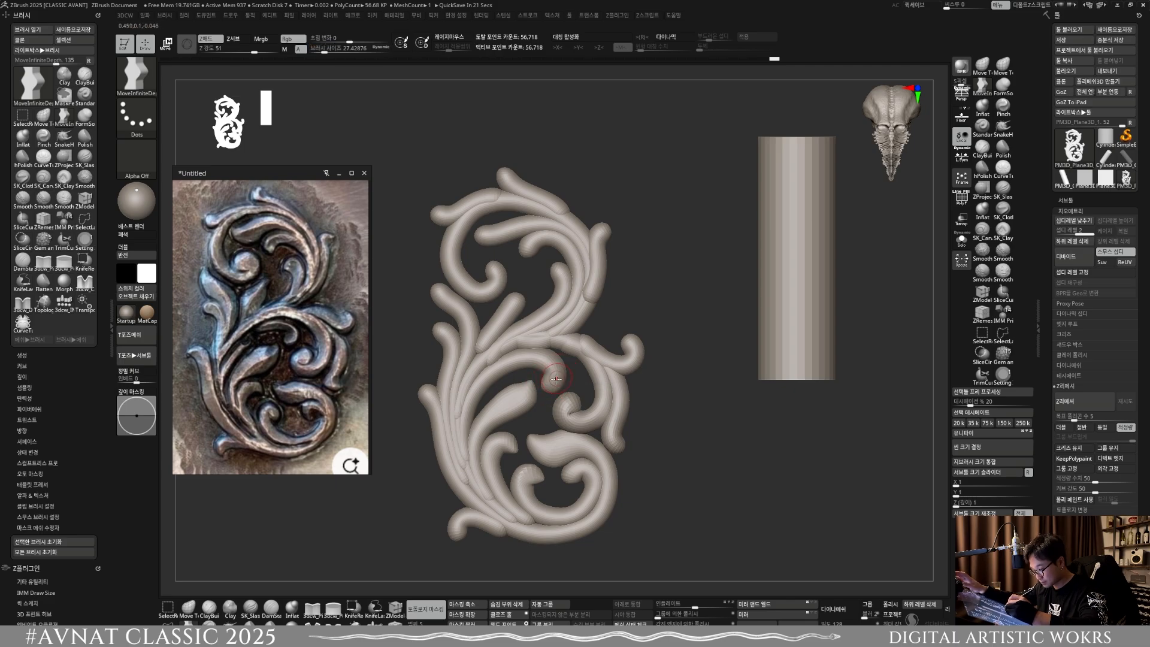
pyautogui.press('[')
pyautogui.press(']')
pyautogui.moveTo(561, 371); pyautogui.dragTo(548, 354)
pyautogui.press('[')
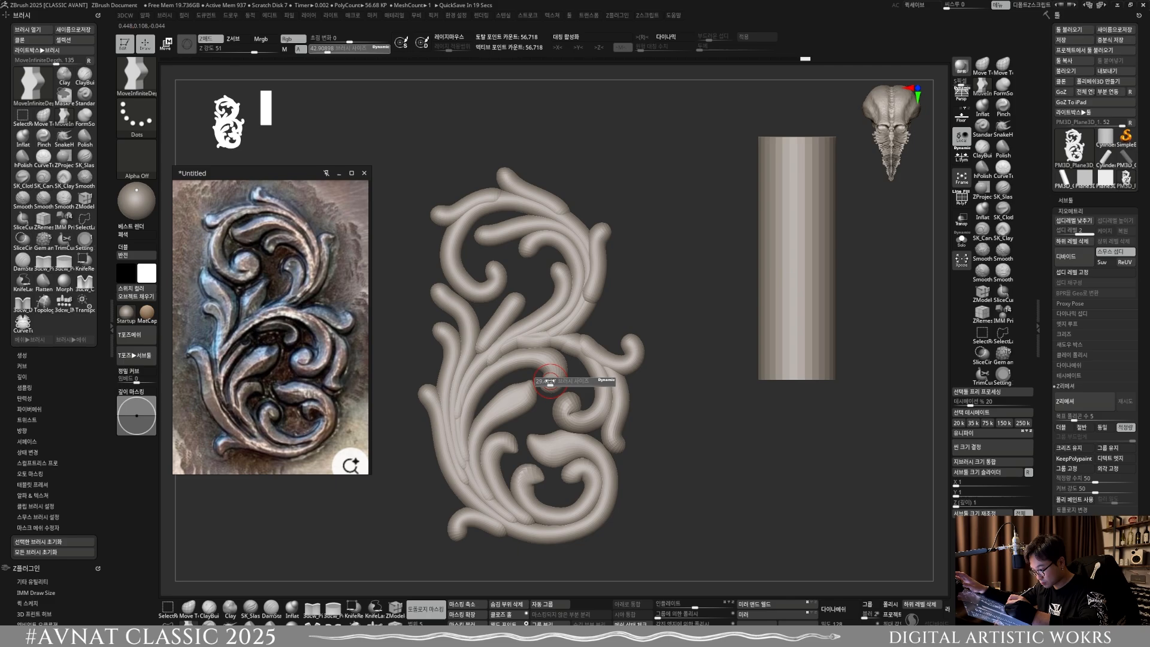
pyautogui.click(443, 608)
pyautogui.press('[')
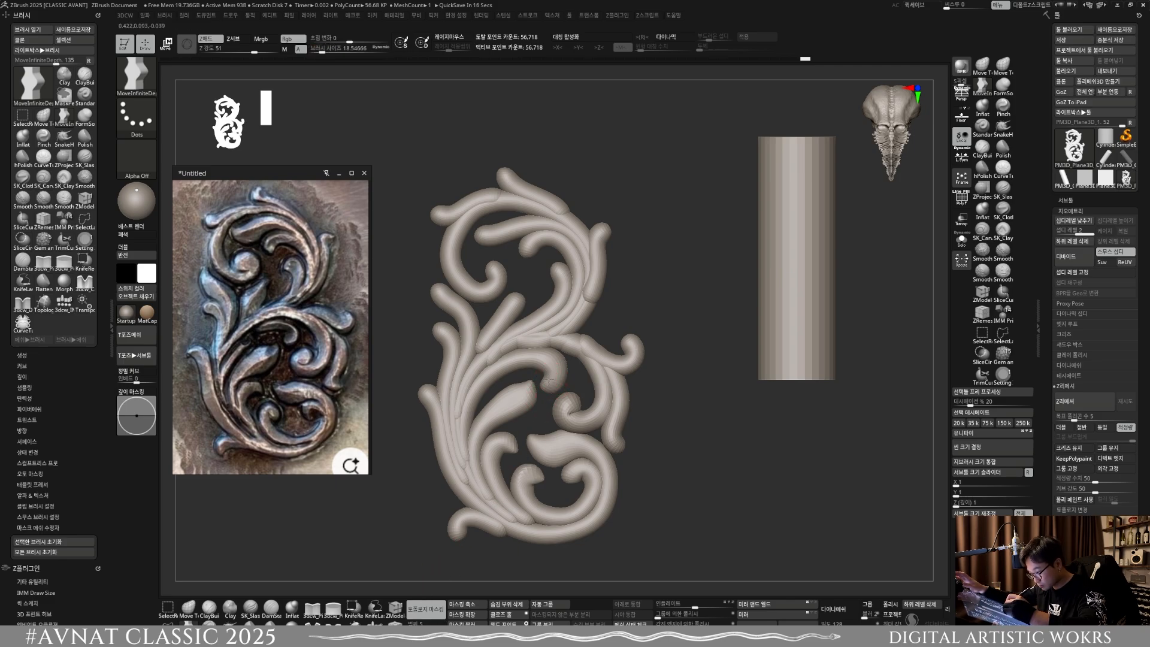
pyautogui.press(']')
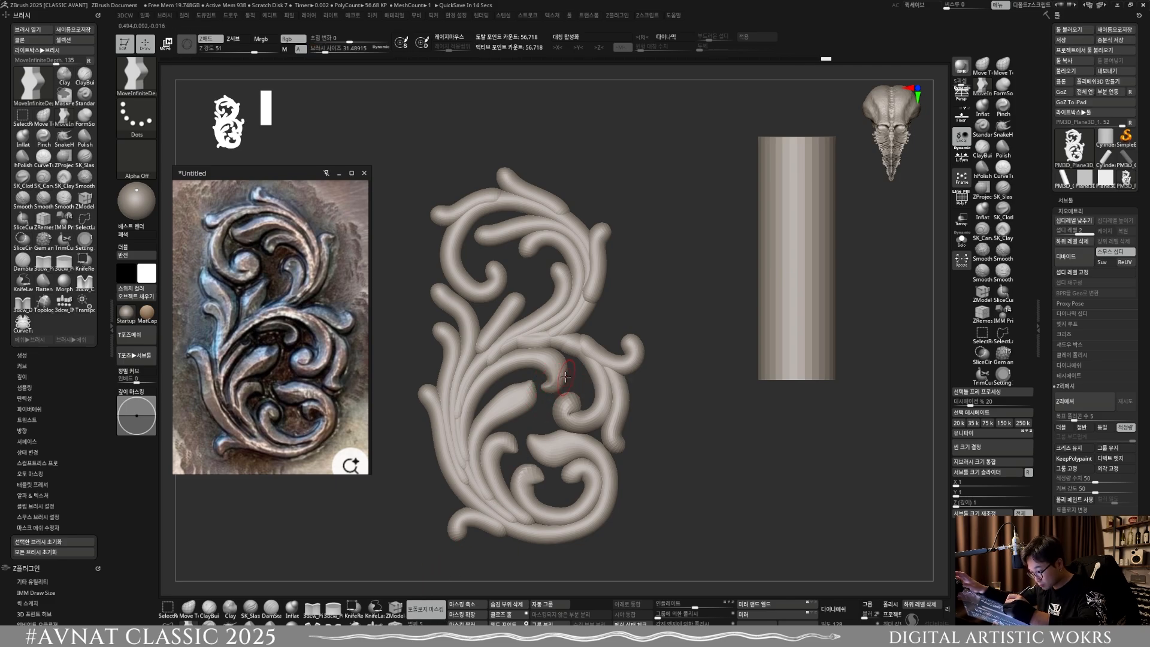
# Step: Shape the inward curl of the right-hand scroll into a pointed end with a brush size of about 27.4
pyautogui.keyDown('ctrl'); pyautogui.moveTo(566, 410); pyautogui.dragTo(549, 342, button='right'); pyautogui.keyUp('ctrl')
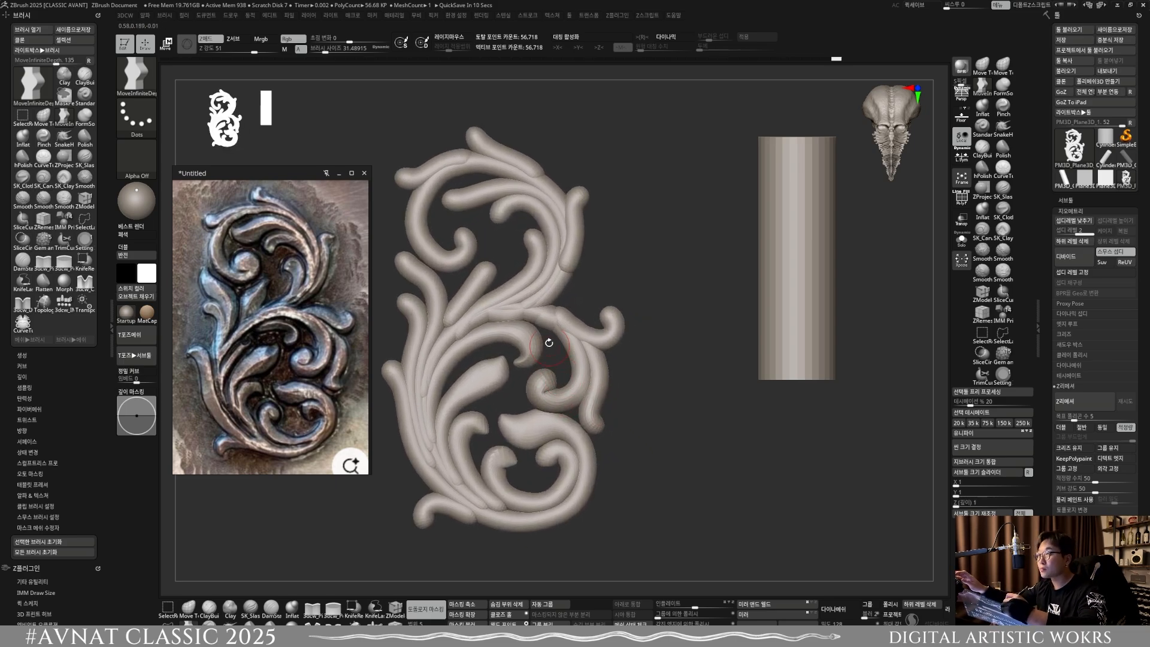
pyautogui.press('[')
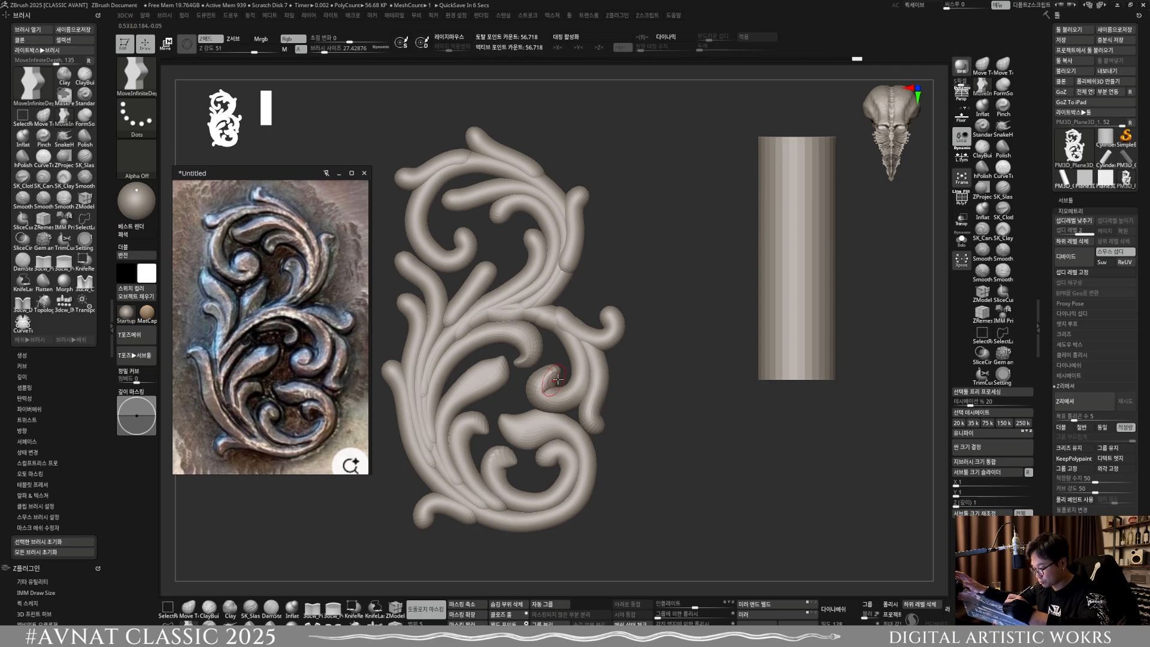
pyautogui.moveTo(584, 373)
pyautogui.keyDown('ctrl'); pyautogui.mouseDown(button='right')
pyautogui.moveTo(593, 356)
pyautogui.moveTo(562, 344)
pyautogui.moveTo(578, 413)
pyautogui.mouseUp(button='right'); pyautogui.keyUp('ctrl')
# Step: Pull the lower tail of the right-hand scroll into an outward-pointing tip and widen it with a brush size of about 35.8
pyautogui.press('s')
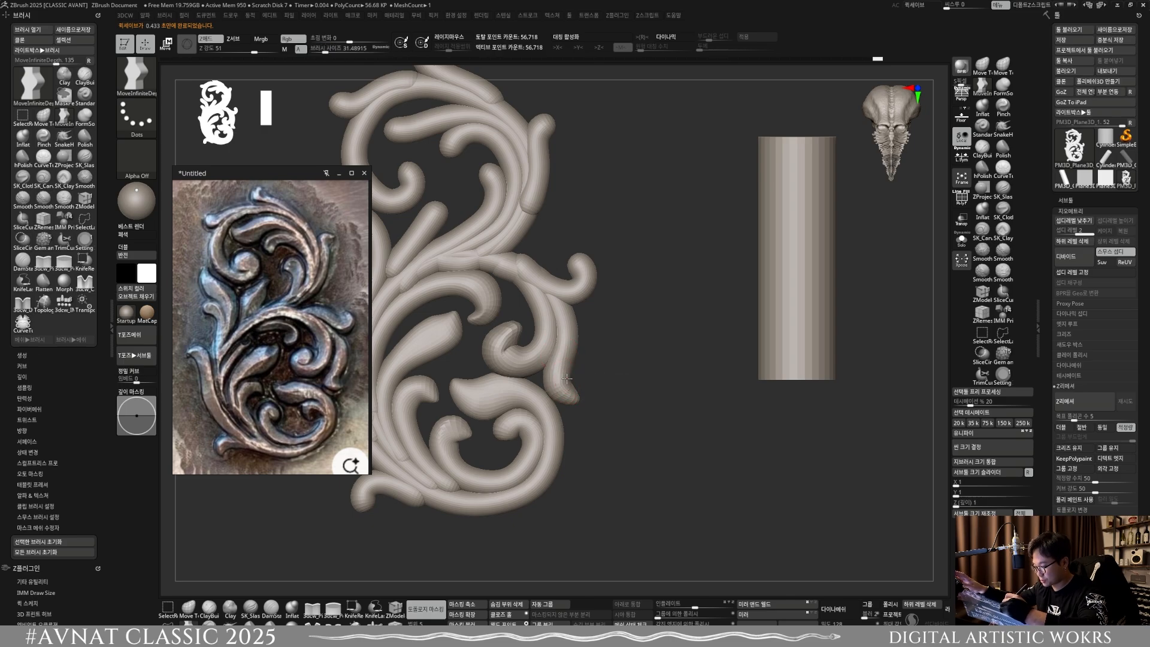
pyautogui.press('s')
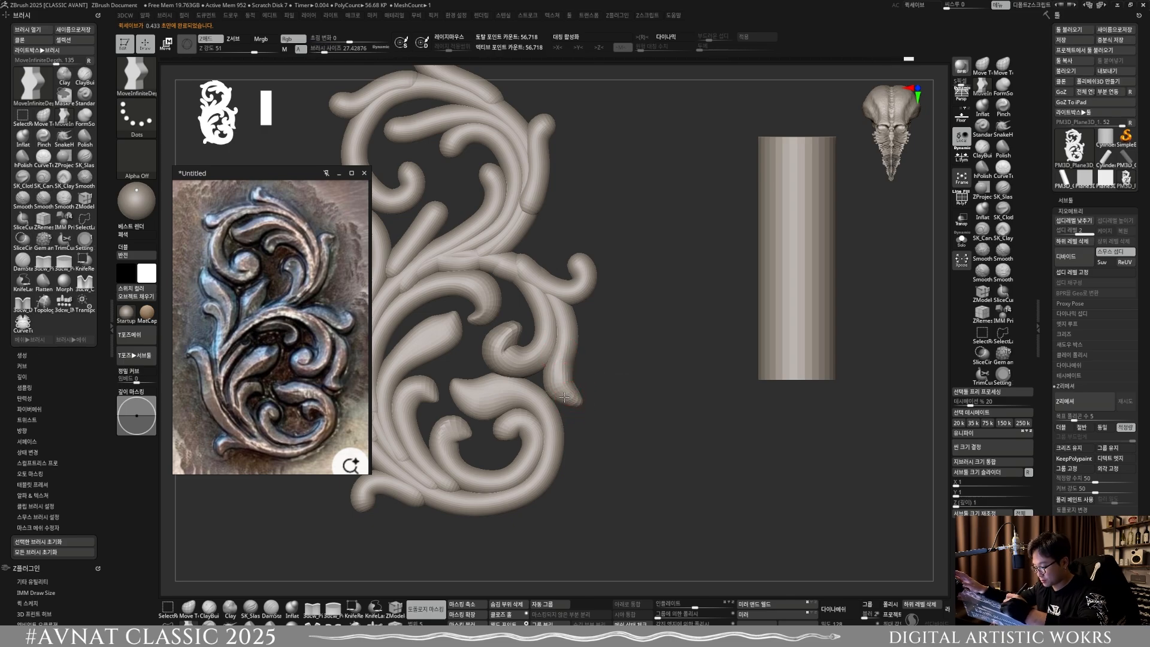
pyautogui.press(']')
pyautogui.press(']')
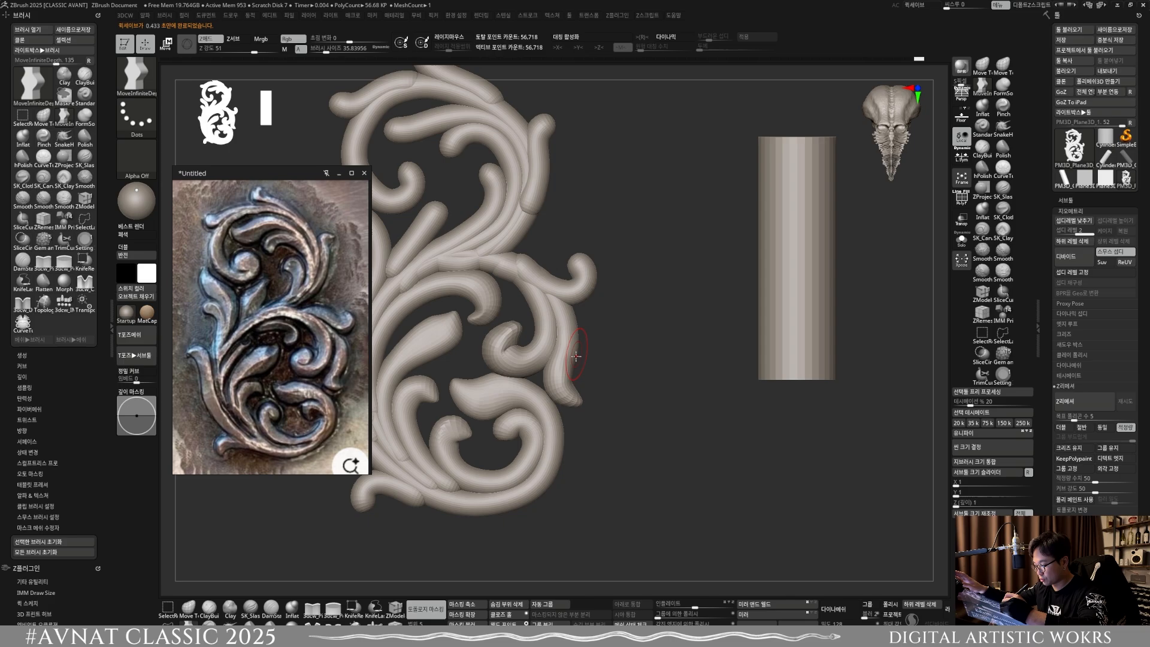
pyautogui.moveTo(585, 385)
pyautogui.keyDown('alt'); pyautogui.mouseDown()
pyautogui.moveTo(624, 351)
pyautogui.moveTo(570, 403)
pyautogui.moveTo(577, 385)
pyautogui.mouseUp(); pyautogui.keyUp('alt')
# Step: Reduce the brush size to about 23.7 and shape the inner curl end of the large lower scroll into a hooked point
pyautogui.press('[')
pyautogui.press('[')
pyautogui.press('[')
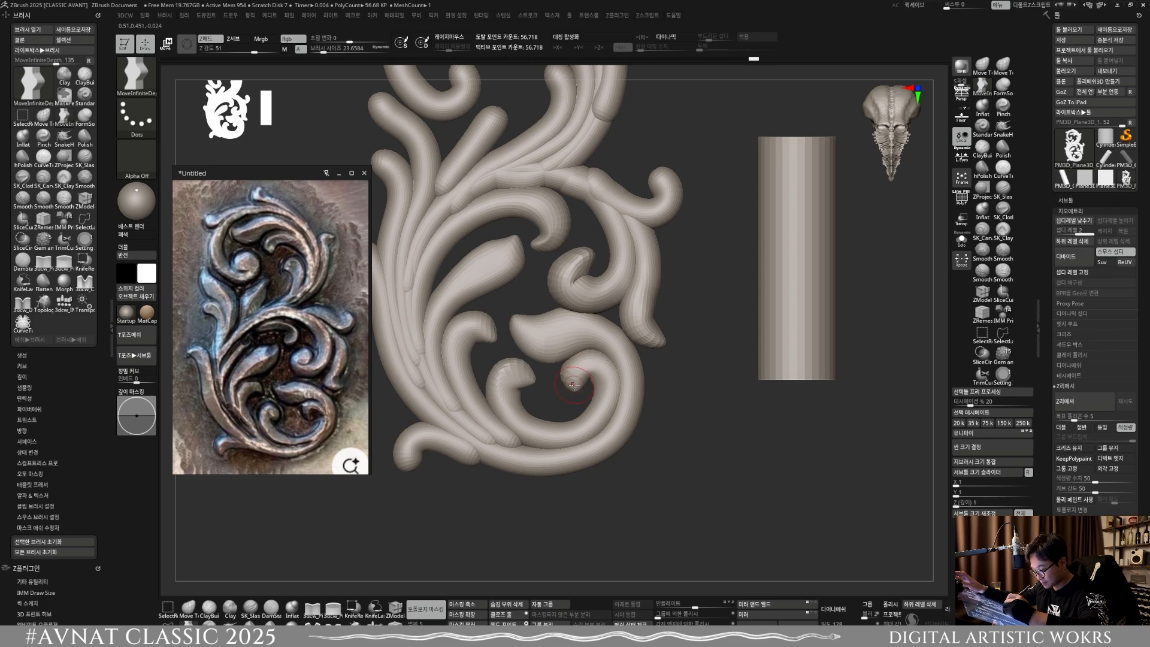
pyautogui.moveTo(595, 380); pyautogui.dragTo(601, 376)
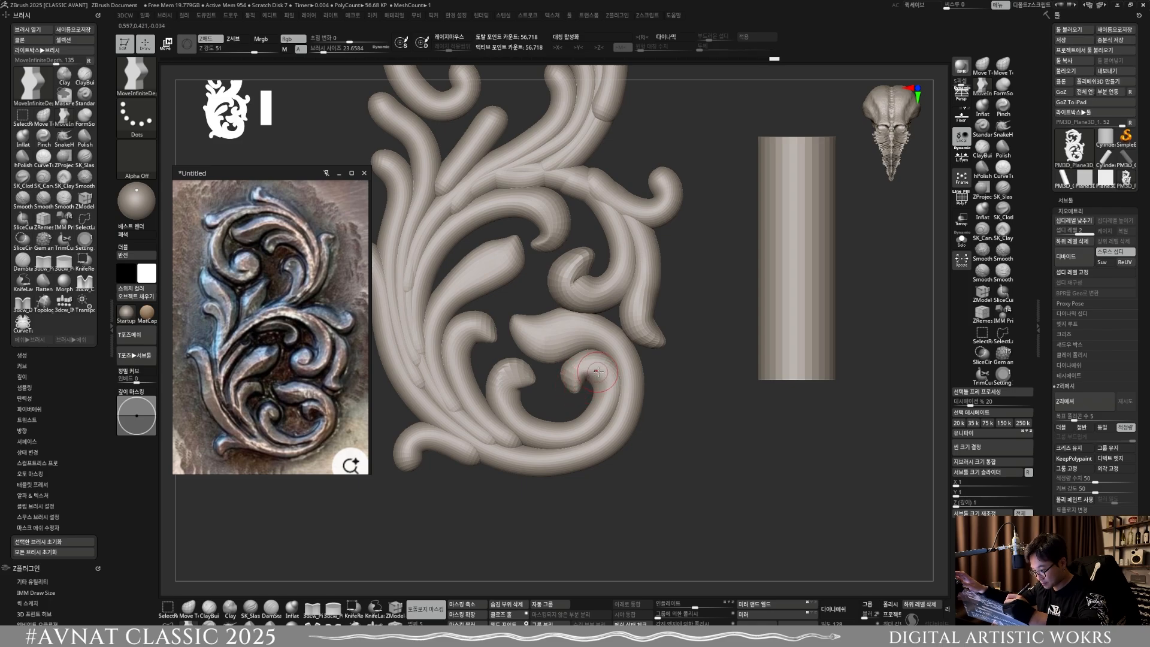
pyautogui.moveTo(605, 386)
pyautogui.keyDown('ctrl'); pyautogui.mouseDown(button='right')
pyautogui.moveTo(594, 361)
pyautogui.moveTo(618, 347)
pyautogui.moveTo(621, 372)
pyautogui.mouseUp(button='right'); pyautogui.keyUp('ctrl')
# Step: Pull the end of the small scroll at the ornament's base into a pointed tip, reducing the brush size to about 16.9
pyautogui.keyDown('alt'); pyautogui.moveTo(620, 373); pyautogui.dragTo(667, 346, button='right'); pyautogui.keyUp('alt')
pyautogui.moveTo(539, 407)
pyautogui.mouseDown()
pyautogui.moveTo(610, 407)
pyautogui.moveTo(599, 402)
pyautogui.moveTo(610, 415)
pyautogui.moveTo(562, 389)
pyautogui.moveTo(536, 423)
pyautogui.moveTo(540, 411)
pyautogui.mouseUp()
pyautogui.press(']')
pyautogui.press('[')
pyautogui.press('[')
pyautogui.keyDown('ctrl'); pyautogui.moveTo(595, 366); pyautogui.dragTo(583, 288, button='right'); pyautogui.keyUp('ctrl')
pyautogui.moveTo(611, 388)
pyautogui.keyDown('alt'); pyautogui.mouseDown(button='right')
pyautogui.moveTo(578, 426)
pyautogui.moveTo(590, 416)
pyautogui.moveTo(584, 452)
pyautogui.mouseUp(button='right'); pyautogui.keyUp('alt')
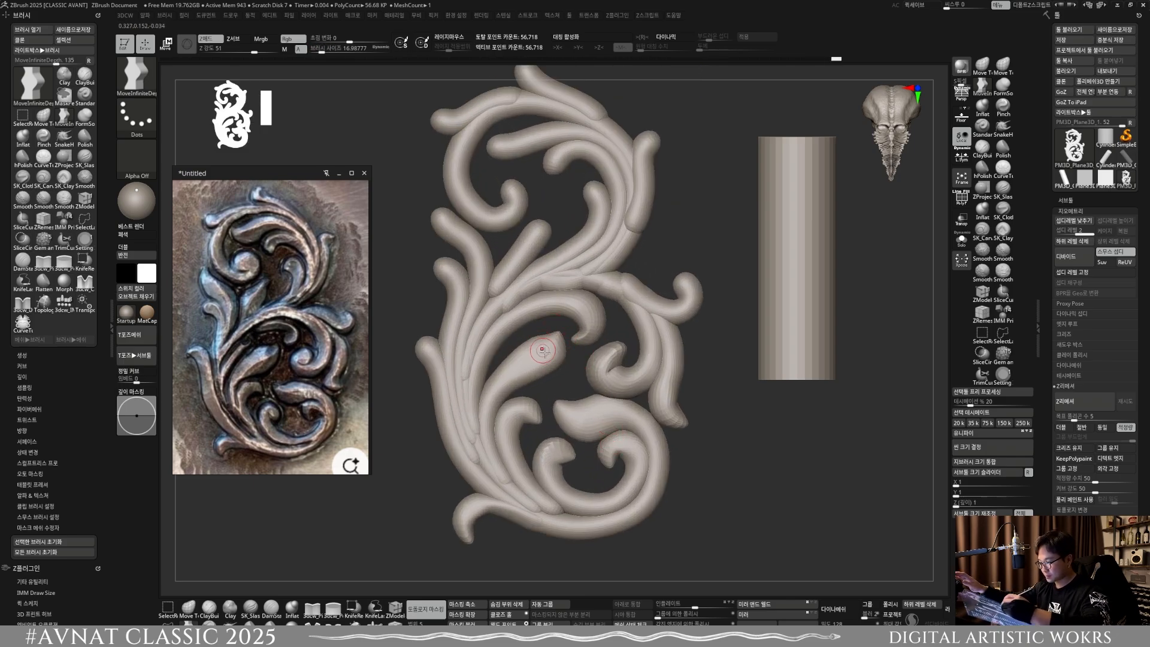
# Step: Pull the free ends of the three left-edge scrolls into pointed leaf tips with a brush size of about 23.7
pyautogui.keyDown('alt'); pyautogui.moveTo(542, 351); pyautogui.dragTo(601, 373, button='right'); pyautogui.keyUp('alt')
pyautogui.press(']')
pyautogui.press(']')
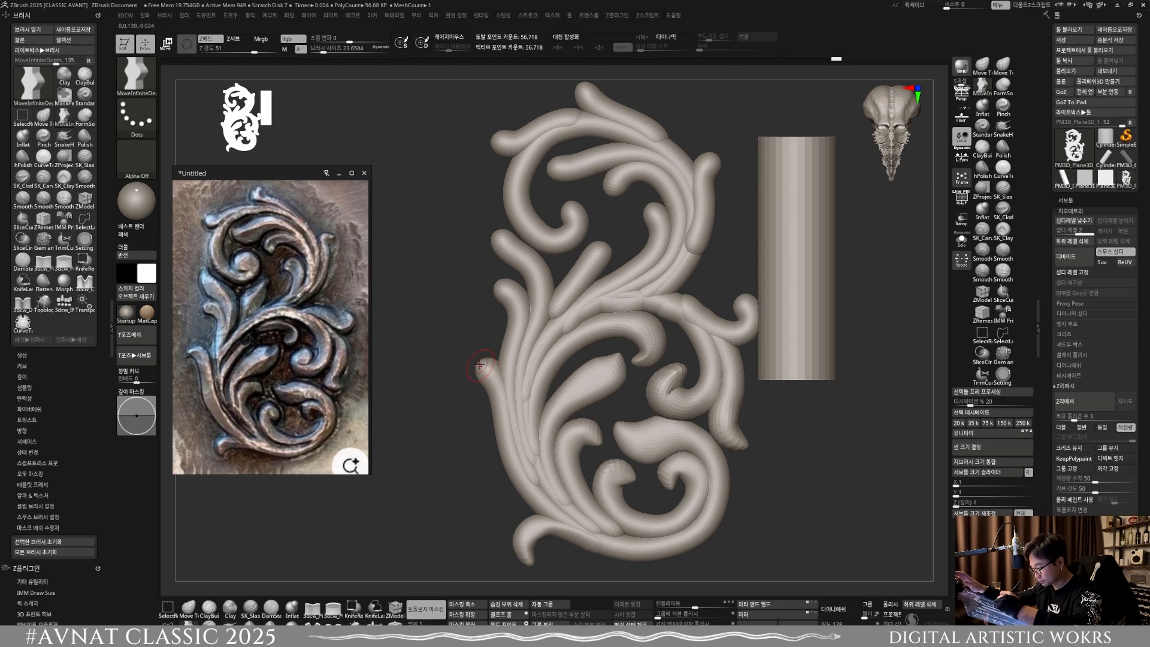
pyautogui.moveTo(480, 365); pyautogui.dragTo(484, 359)
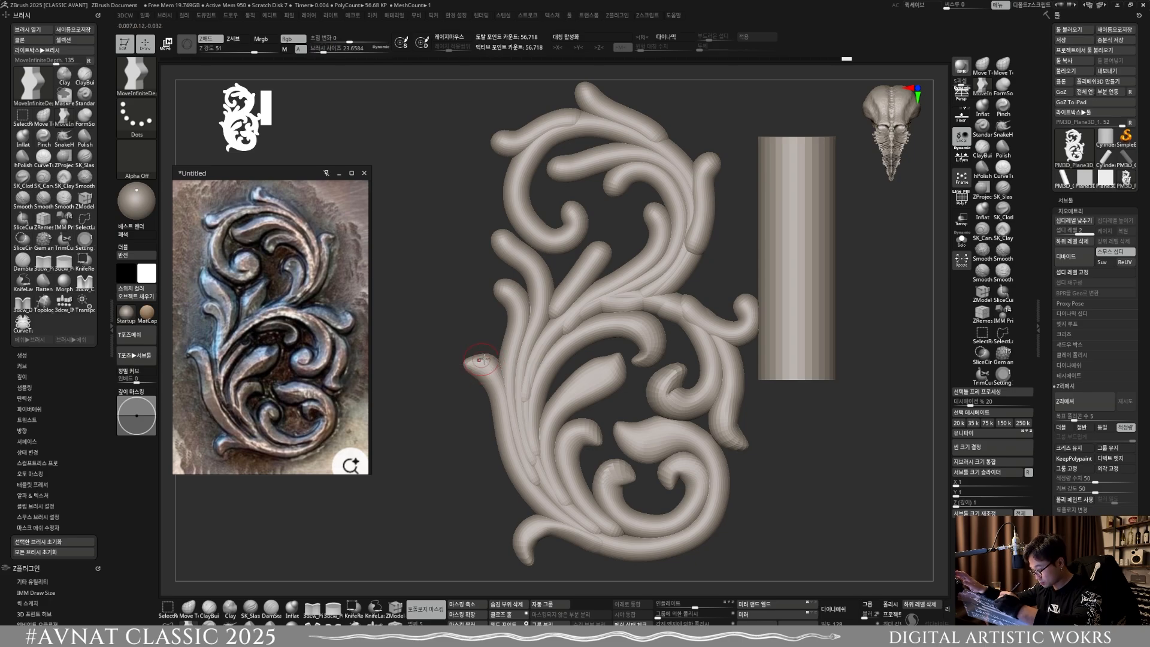
pyautogui.keyDown('alt'); pyautogui.moveTo(506, 321); pyautogui.dragTo(537, 402, button='right'); pyautogui.keyUp('alt')
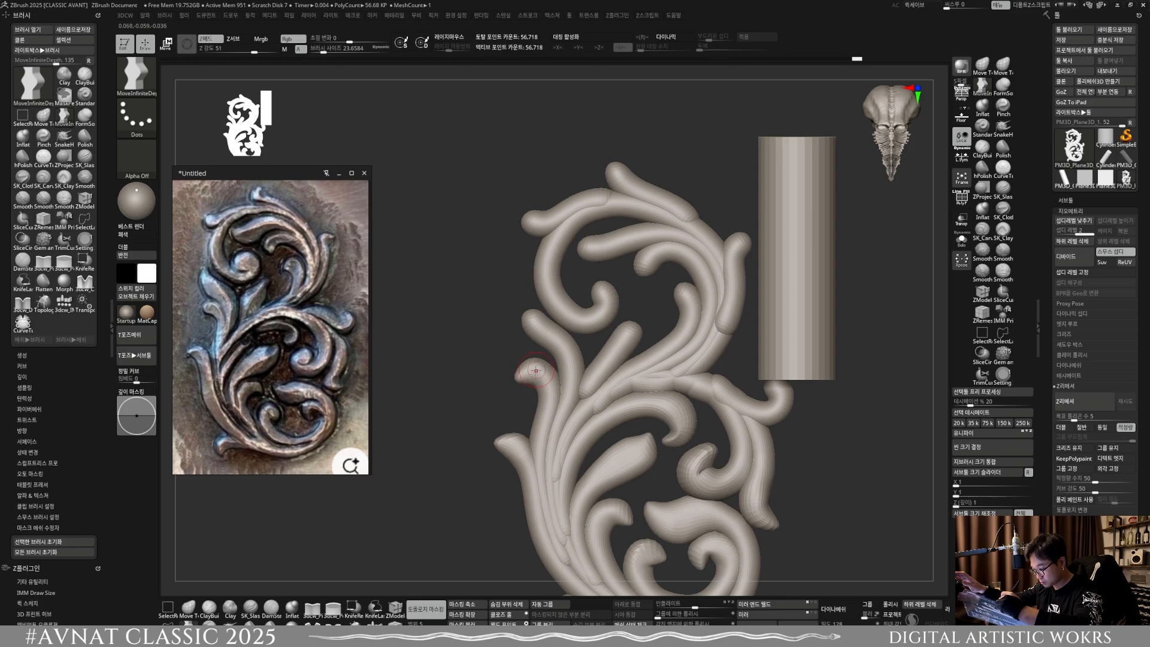
pyautogui.moveTo(530, 367); pyautogui.dragTo(541, 333)
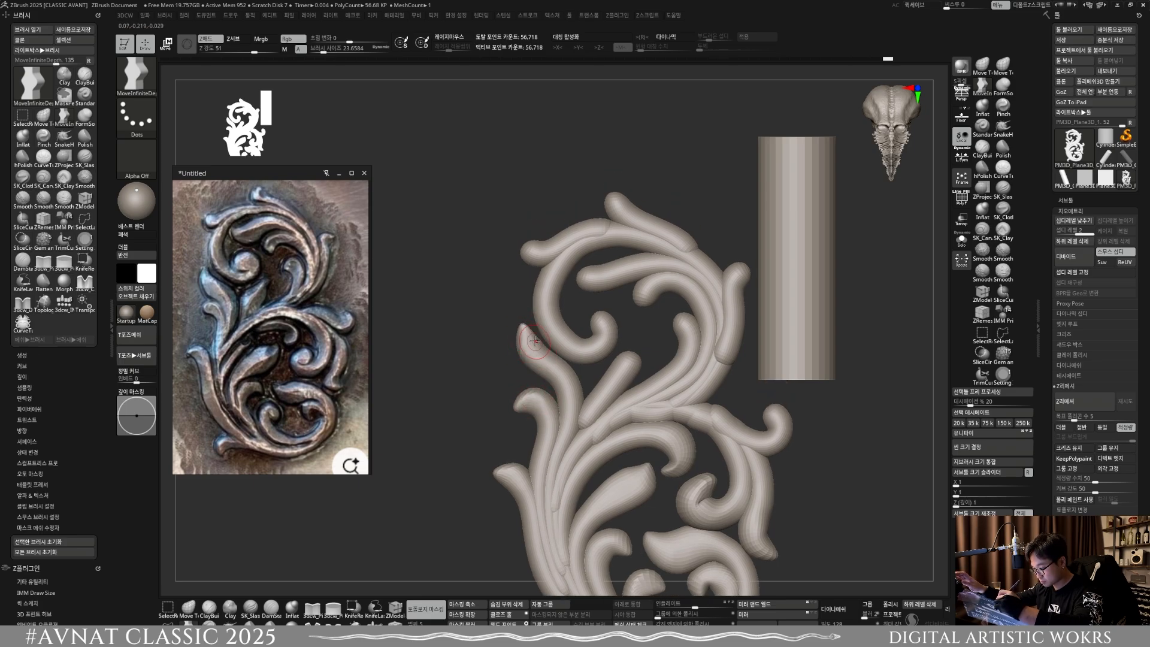
# Step: Widen the upper left-edge leaf with a brush size of about 40.5 and the short straight leaf beside it with about 42.8
pyautogui.press(']')
pyautogui.press(']')
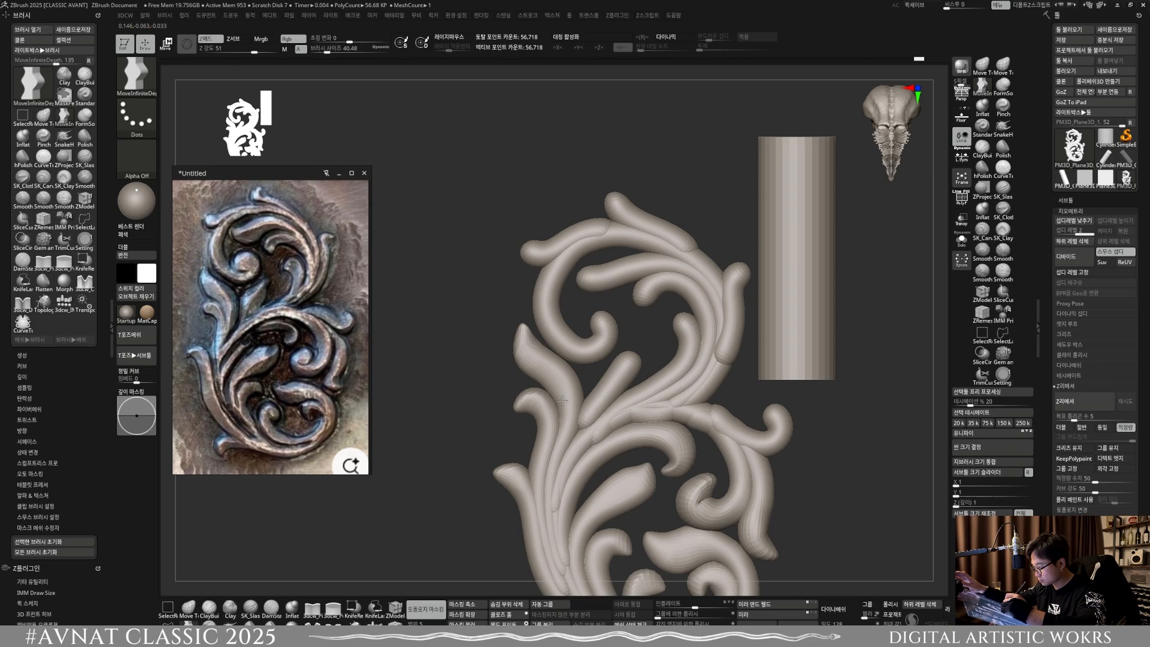
pyautogui.keyDown('alt'); pyautogui.moveTo(626, 369); pyautogui.dragTo(569, 357, button='right'); pyautogui.keyUp('alt')
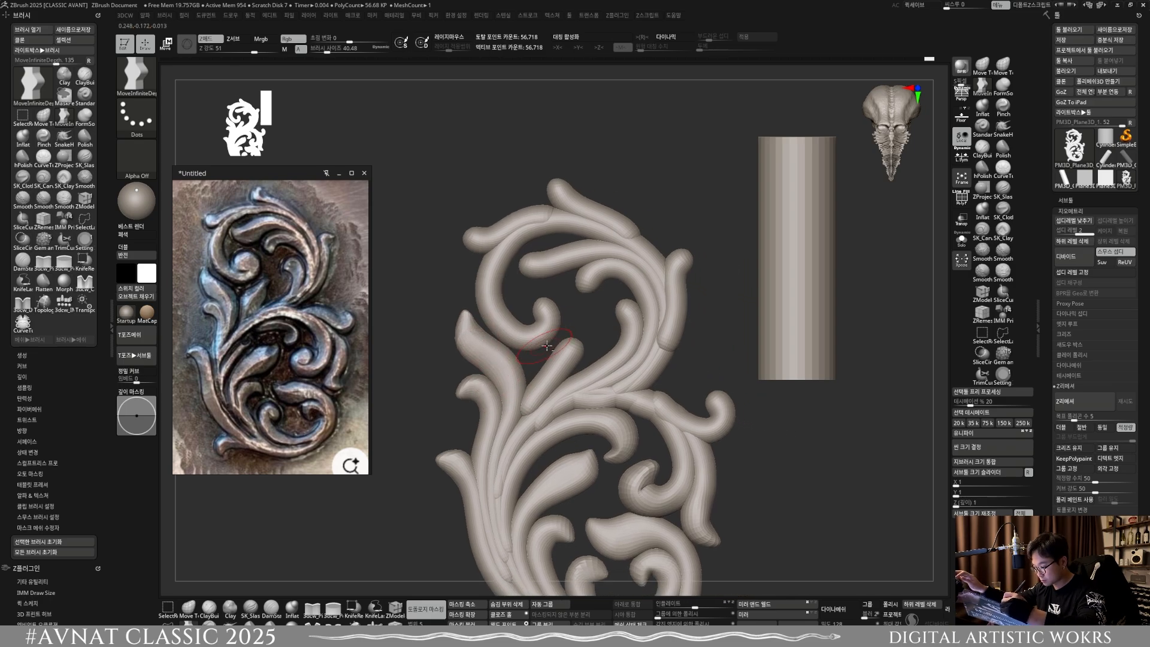
pyautogui.press('s')
pyautogui.moveTo(575, 354); pyautogui.dragTo(579, 330)
pyautogui.press('s')
pyautogui.moveTo(567, 361); pyautogui.dragTo(555, 363)
pyautogui.press('s')
pyautogui.press('s')
pyautogui.keyDown('alt'); pyautogui.moveTo(606, 357); pyautogui.dragTo(604, 397, button='right'); pyautogui.keyUp('alt')
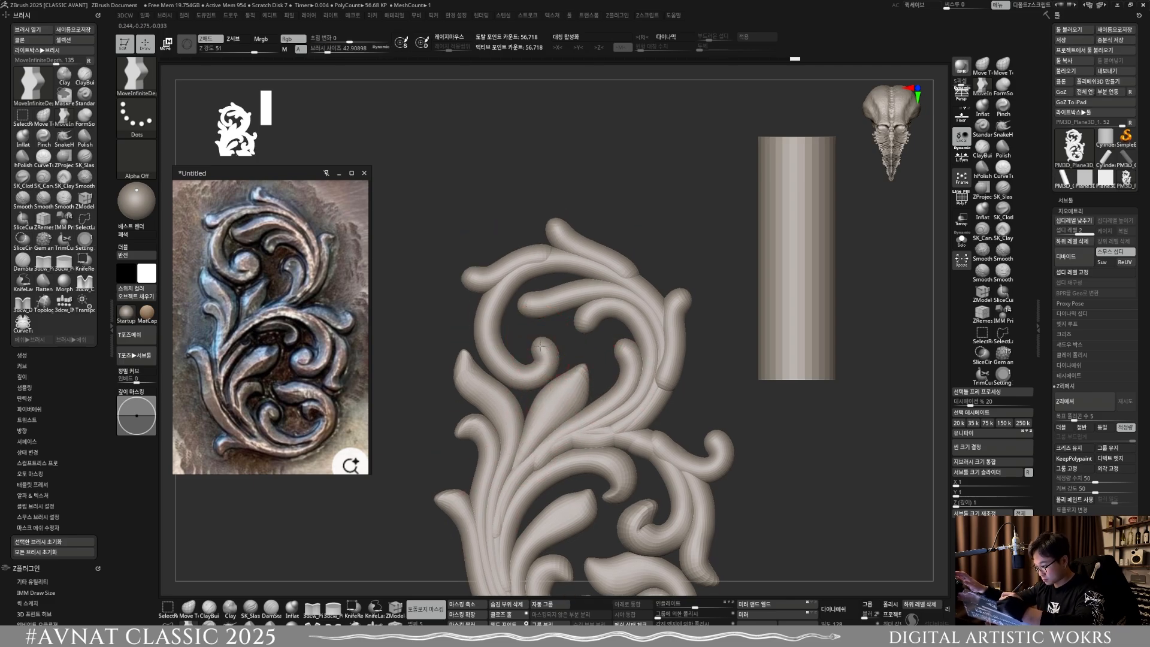
# Step: Reshape the inner curl end of the upper scroll into a fuller hook with a brush size of about 35.8
pyautogui.moveTo(523, 367)
pyautogui.mouseDown()
pyautogui.moveTo(503, 334)
pyautogui.moveTo(524, 367)
pyautogui.mouseUp()
pyautogui.press(']')
pyautogui.press(']')
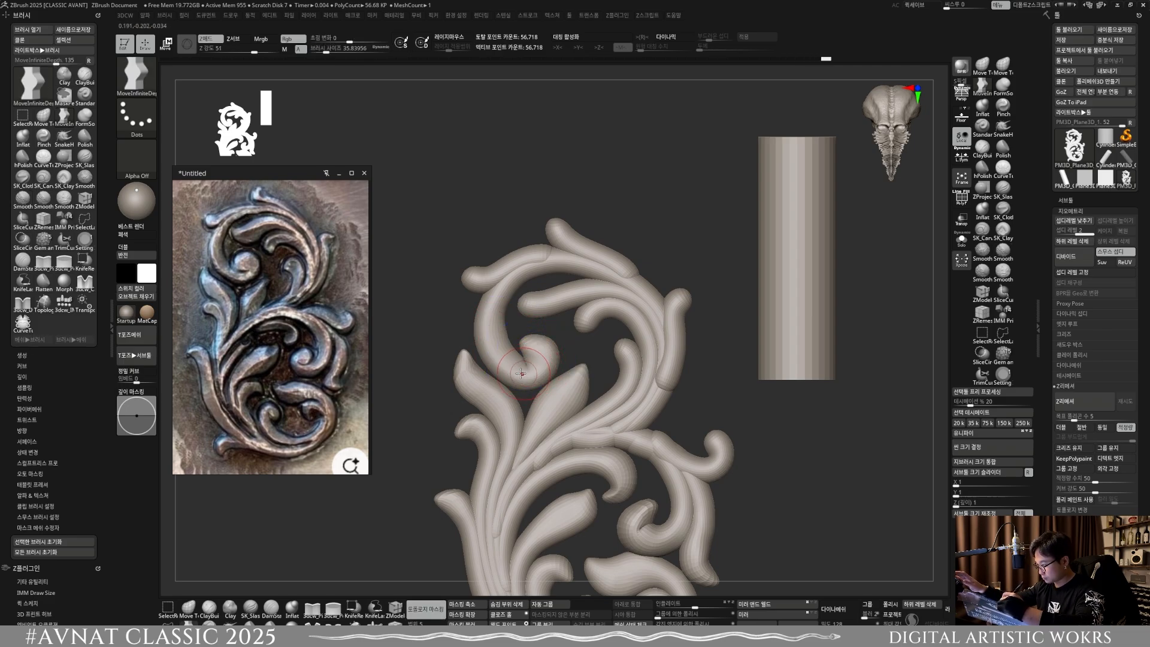
# Step: Bend the upper scroll's outer end into a hooked tip with a brush size of about 59 and pull the topmost leaf into a point
pyautogui.press('[')
pyautogui.press('[')
pyautogui.press('[')
pyautogui.press('[')
pyautogui.press('[')
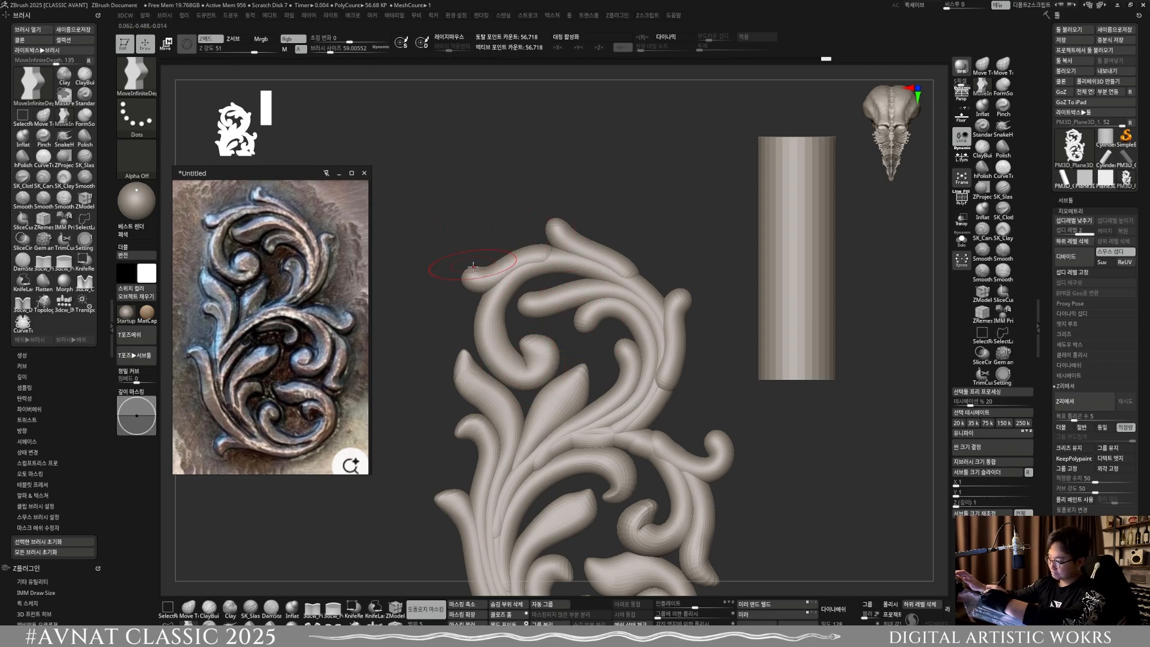
pyautogui.press(']')
pyautogui.press(']')
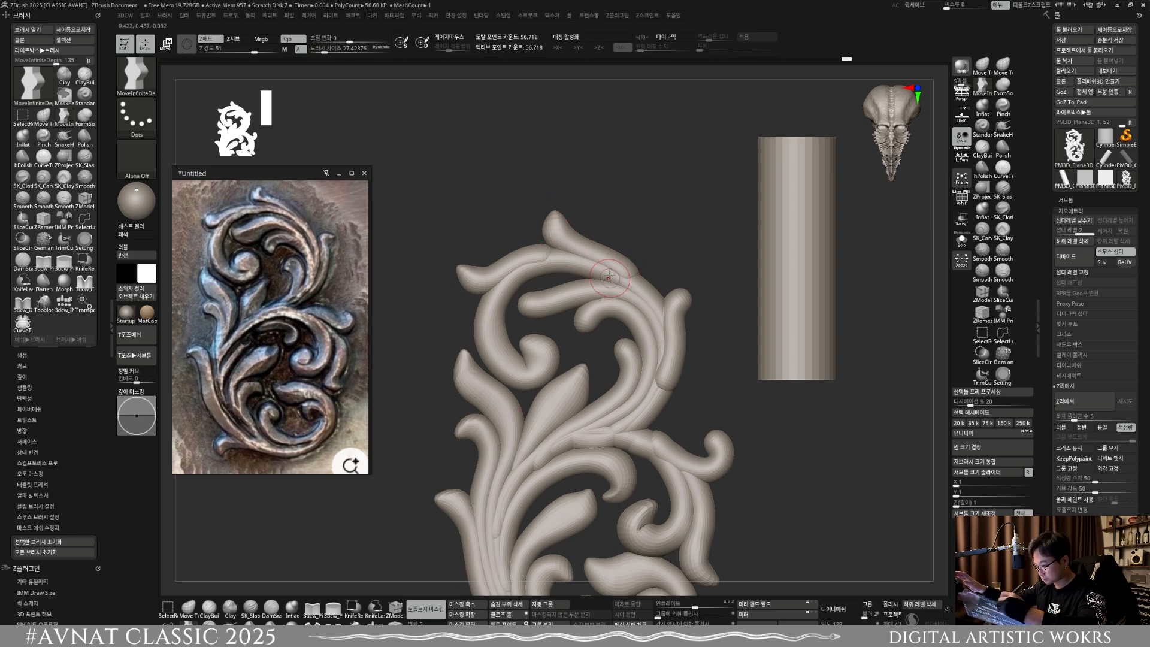
# Step: Widen the leaf end inside the upper scroll with a brush size of about 40.5, pull it into a point, and smooth it
pyautogui.press('s')
pyautogui.moveTo(612, 272)
pyautogui.mouseDown()
pyautogui.moveTo(624, 273)
pyautogui.moveTo(616, 264)
pyautogui.moveTo(620, 279)
pyautogui.mouseUp()
pyautogui.press('s')
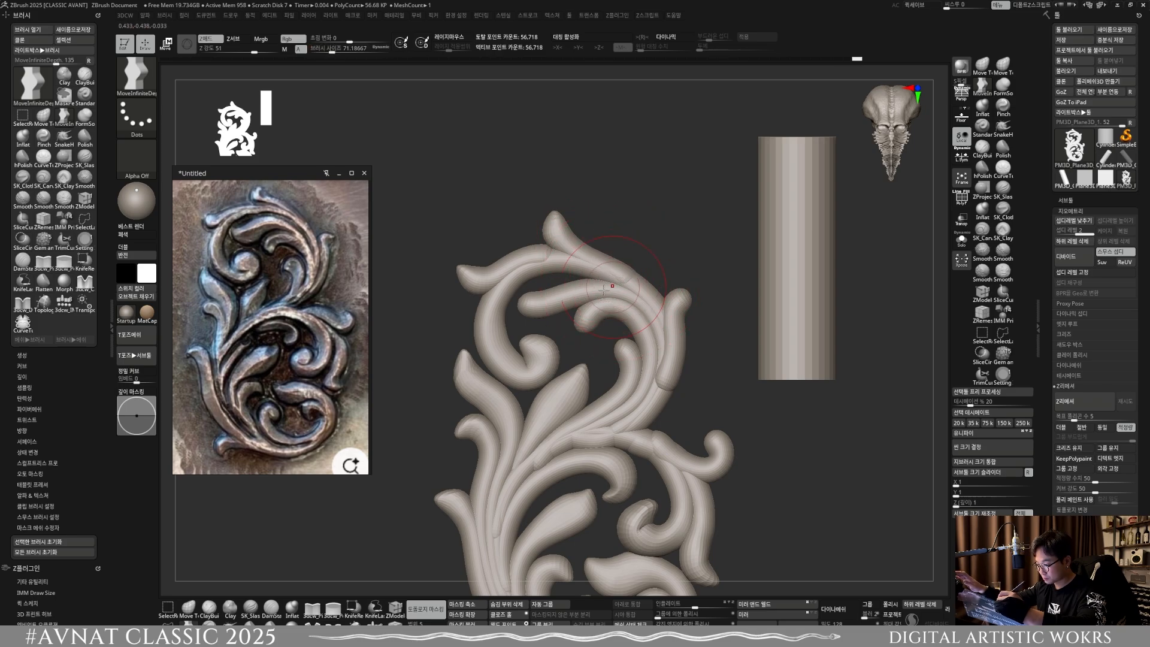
pyautogui.press('s')
pyautogui.moveTo(560, 302)
pyautogui.mouseDown()
pyautogui.moveTo(518, 300)
pyautogui.moveTo(533, 308)
pyautogui.mouseUp()
pyautogui.press('s')
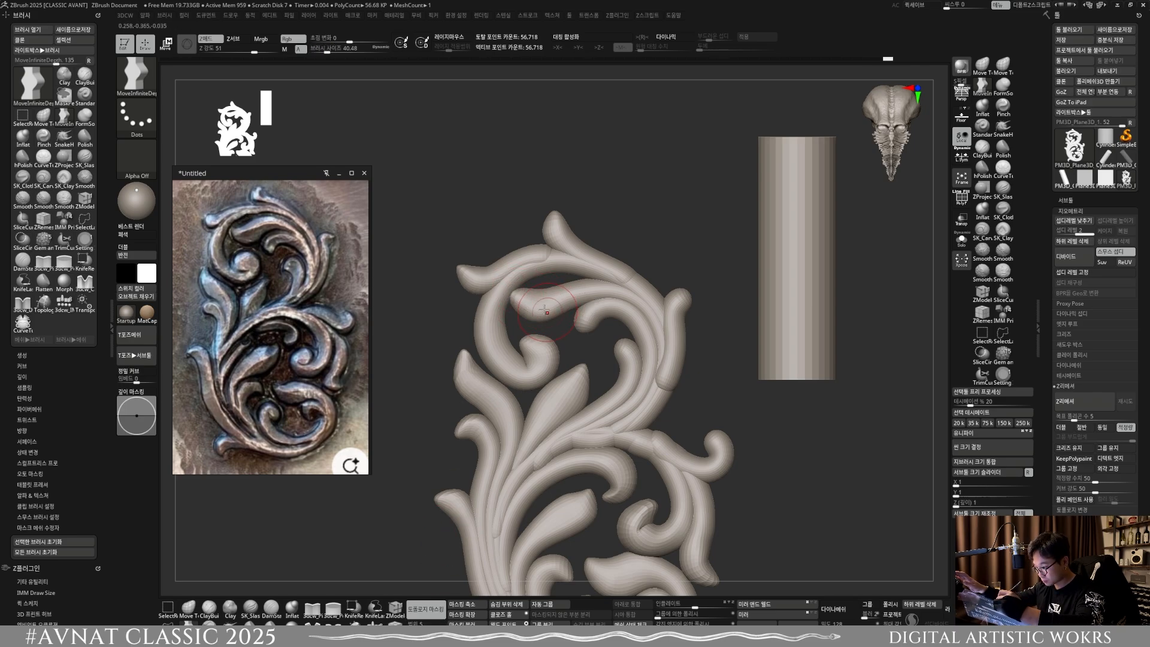
pyautogui.moveTo(530, 306); pyautogui.dragTo(514, 295)
pyautogui.press('s')
pyautogui.press('s')
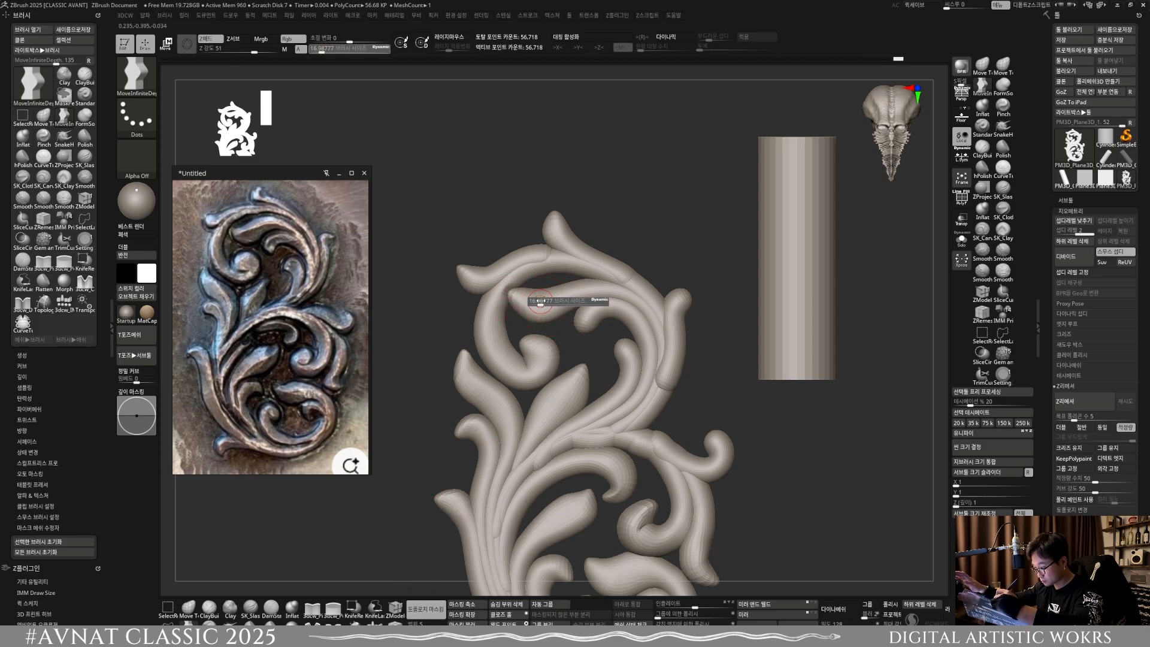
pyautogui.press('shift')
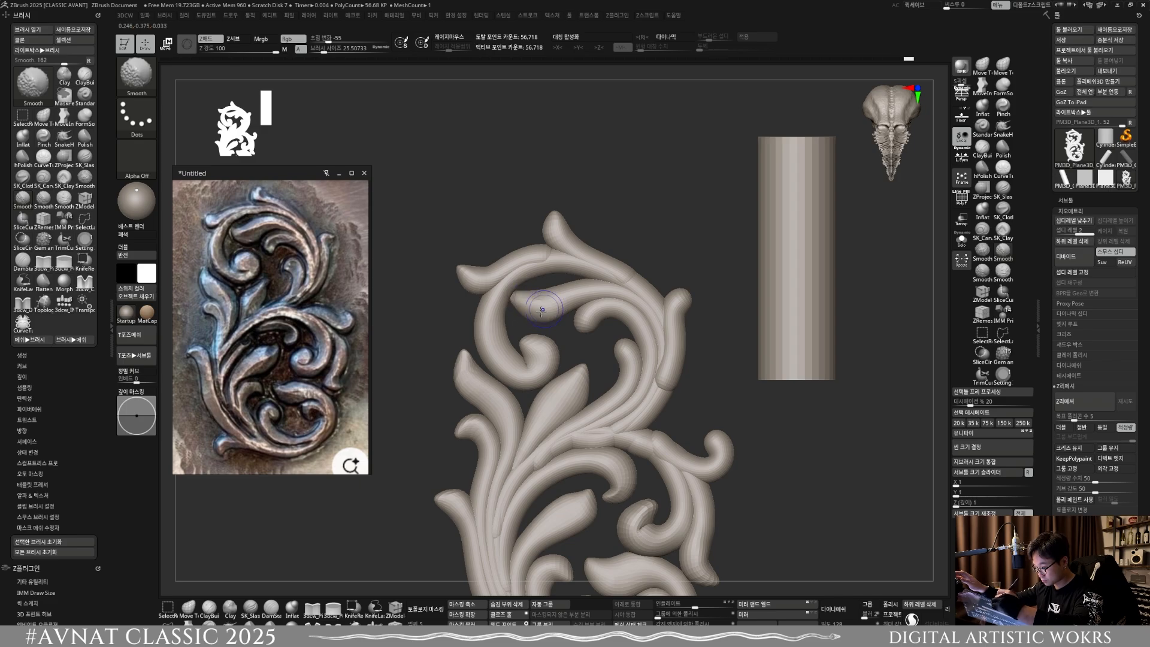
pyautogui.keyDown('shift'); pyautogui.moveTo(542, 309); pyautogui.dragTo(554, 308); pyautogui.keyUp('shift')
# Step: Pull the upper right-edge leaf's free end outward into a hooked tip with a brush size of about 25.5, then reduce it to about 20.2
pyautogui.keyDown('ctrl'); pyautogui.moveTo(611, 342); pyautogui.dragTo(603, 233, button='right'); pyautogui.keyUp('ctrl')
pyautogui.keyDown('ctrl'); pyautogui.moveTo(641, 281); pyautogui.dragTo(666, 398, button='right'); pyautogui.keyUp('ctrl')
pyautogui.press('s')
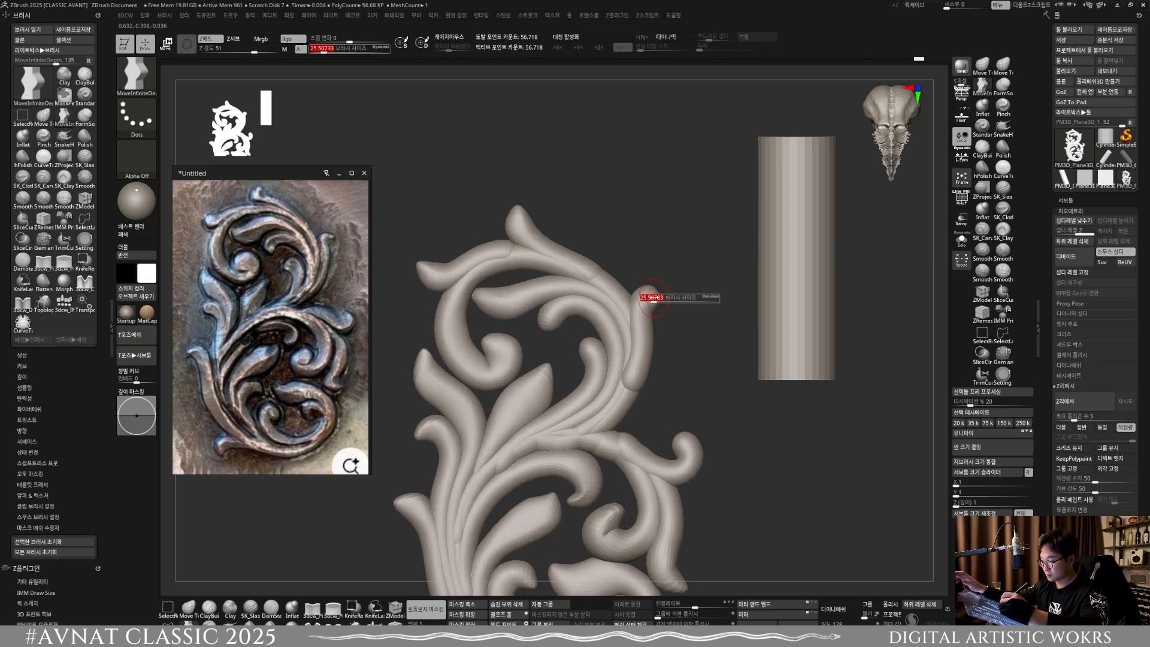
pyautogui.moveTo(652, 298); pyautogui.dragTo(663, 288)
pyautogui.press('[')
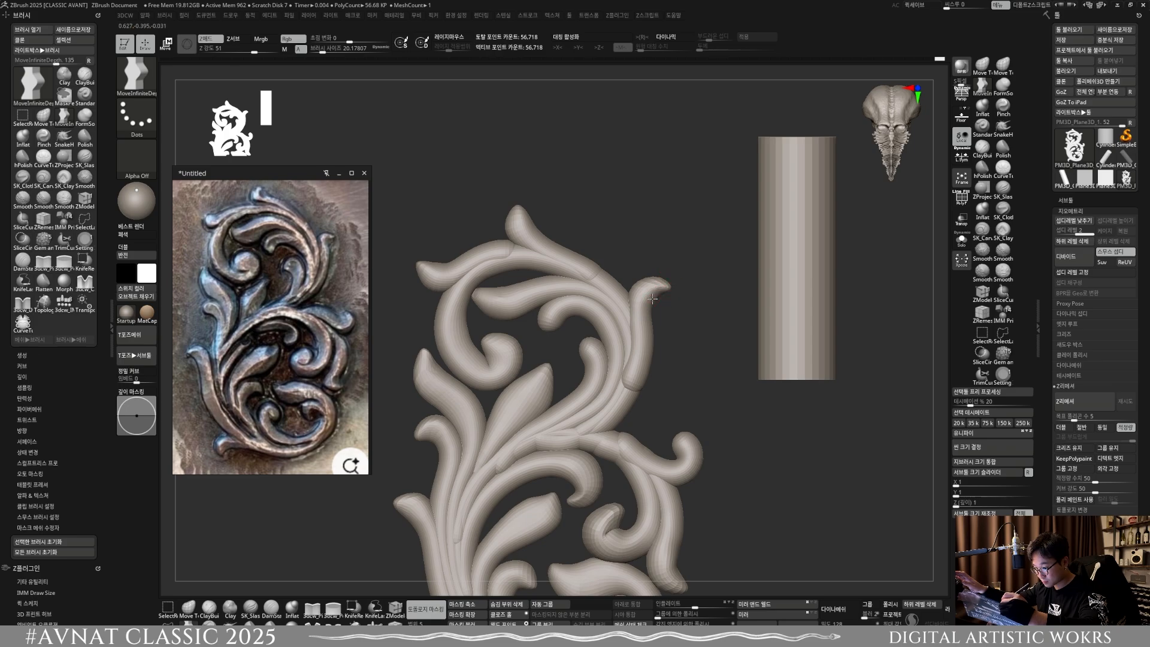
# Step: Reshape the lower part of the upper right-edge leaf against its stem, using brush sizes of about 53.3 and 65
pyautogui.moveTo(657, 350)
pyautogui.keyDown('alt'); pyautogui.mouseDown()
pyautogui.moveTo(651, 311)
pyautogui.moveTo(654, 343)
pyautogui.moveTo(626, 338)
pyautogui.moveTo(635, 333)
pyautogui.mouseUp(); pyautogui.keyUp('alt')
pyautogui.press('s')
pyautogui.press('s')
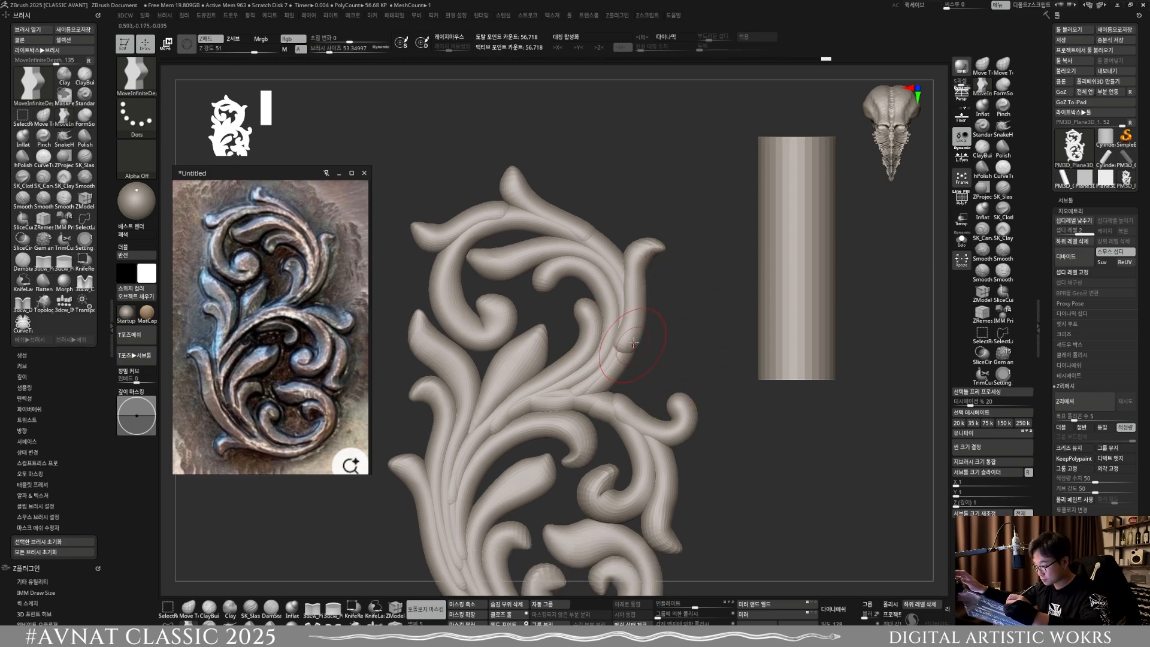
pyautogui.press('shift')
pyautogui.moveTo(632, 330)
pyautogui.keyDown('shift'); pyautogui.mouseDown()
pyautogui.moveTo(631, 312)
pyautogui.moveTo(633, 353)
pyautogui.mouseUp(); pyautogui.keyUp('shift')
pyautogui.press('s')
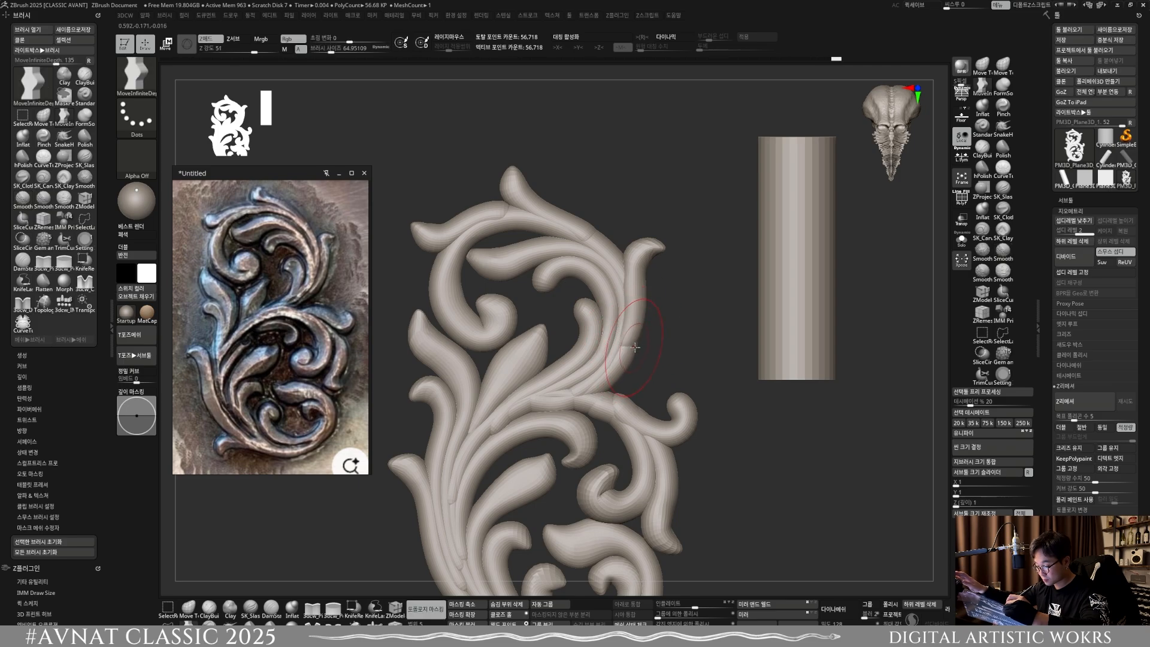
# Step: Shape the ends of the two small curls inside the upper scroll into flared points with brush sizes from about 20.2 to 27.4
pyautogui.moveTo(629, 350)
pyautogui.keyDown('ctrl'); pyautogui.mouseDown(button='right')
pyautogui.moveTo(618, 321)
pyautogui.moveTo(587, 321)
pyautogui.mouseUp(button='right'); pyautogui.keyUp('ctrl')
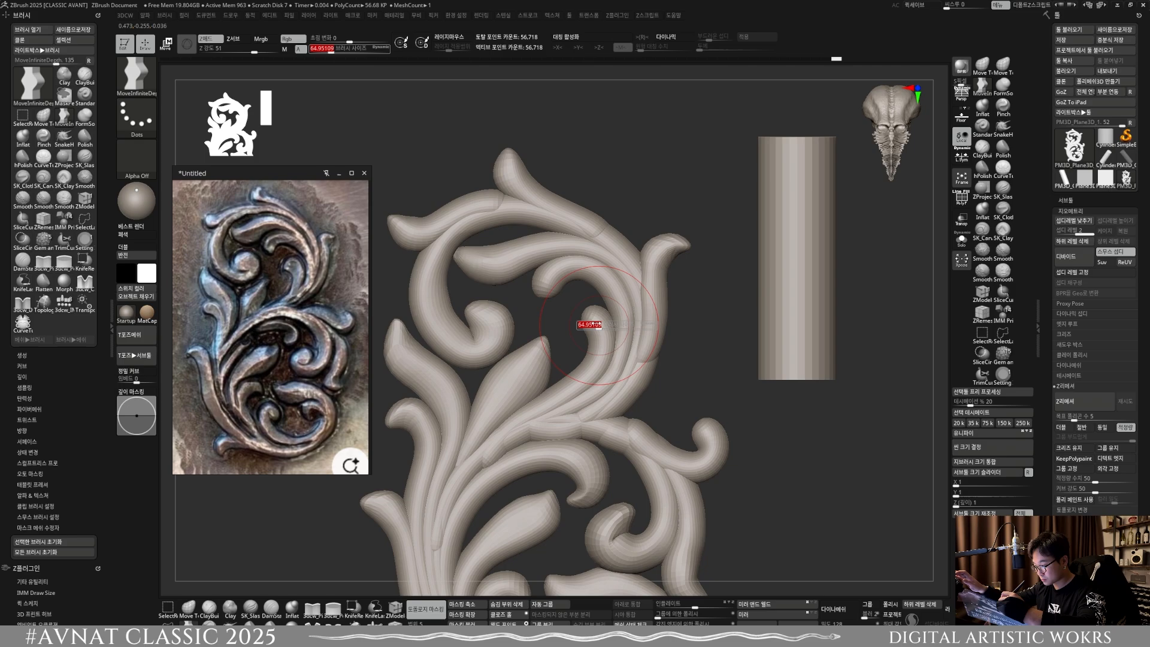
pyautogui.press('[')
pyautogui.press('[')
pyautogui.press('[')
pyautogui.press('[')
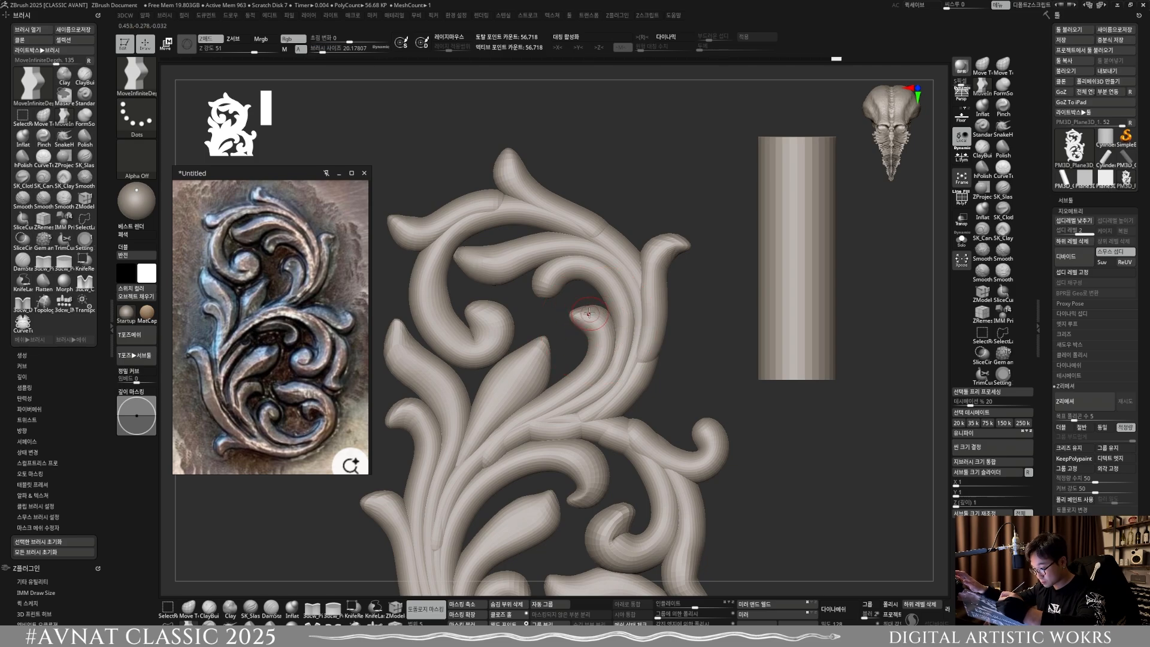
pyautogui.press(']')
pyautogui.press(']')
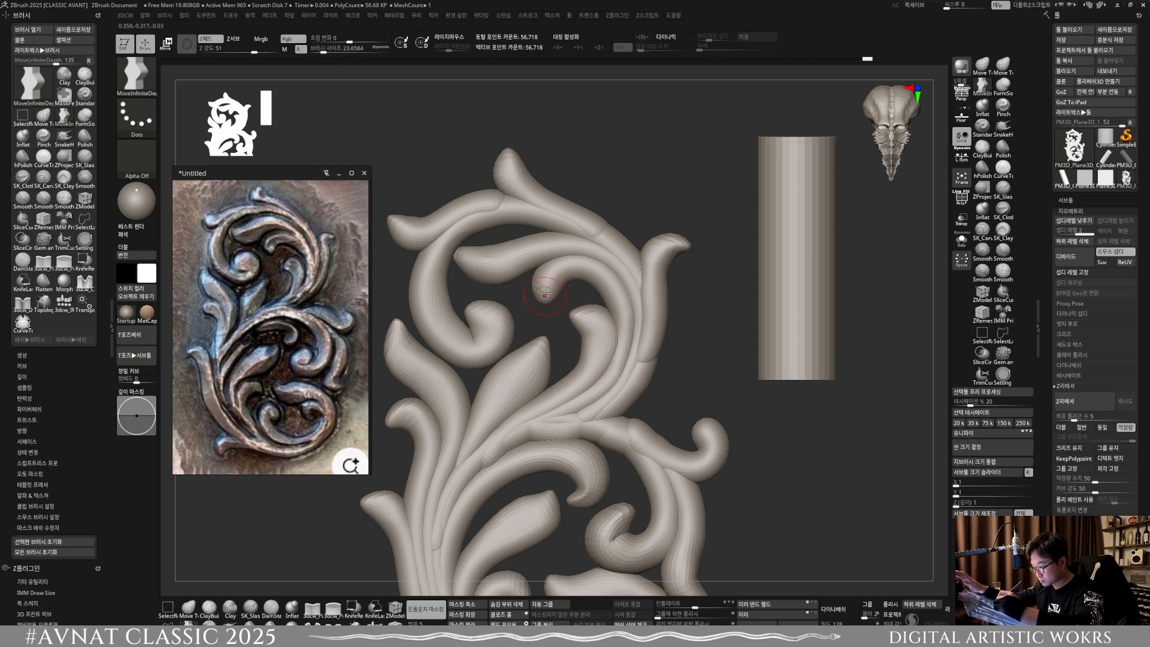
pyautogui.press('s')
pyautogui.moveTo(544, 288)
pyautogui.mouseDown()
pyautogui.moveTo(544, 305)
pyautogui.moveTo(557, 286)
pyautogui.mouseUp()
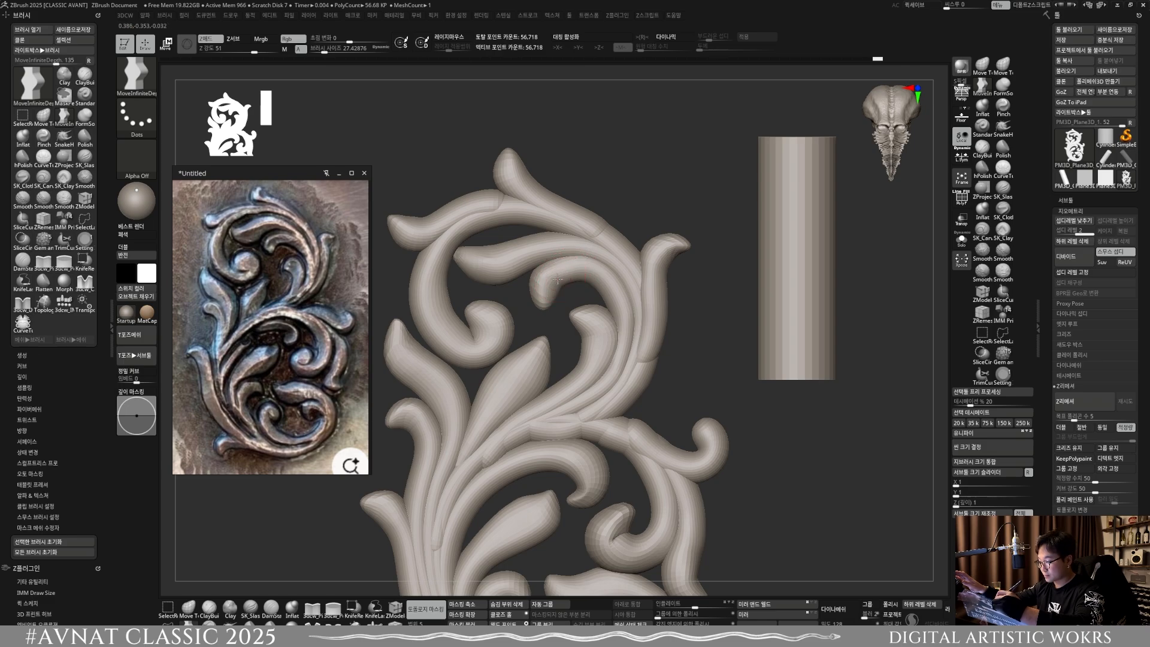
# Step: Widen the right-edge curl at the ornament's middle and pull its end into a pointed tip, reducing the brush size to about 21.9
pyautogui.keyDown('ctrl'); pyautogui.moveTo(557, 279); pyautogui.dragTo(560, 190, button='right'); pyautogui.keyUp('ctrl')
pyautogui.keyDown('ctrl'); pyautogui.moveTo(647, 398); pyautogui.dragTo(656, 361, button='right'); pyautogui.keyUp('ctrl')
pyautogui.press('s')
pyautogui.moveTo(666, 389); pyautogui.dragTo(667, 385)
pyautogui.keyDown('alt'); pyautogui.moveTo(678, 408); pyautogui.dragTo(654, 361, button='right'); pyautogui.keyUp('alt')
pyautogui.press('s')
pyautogui.moveTo(643, 342); pyautogui.dragTo(640, 336)
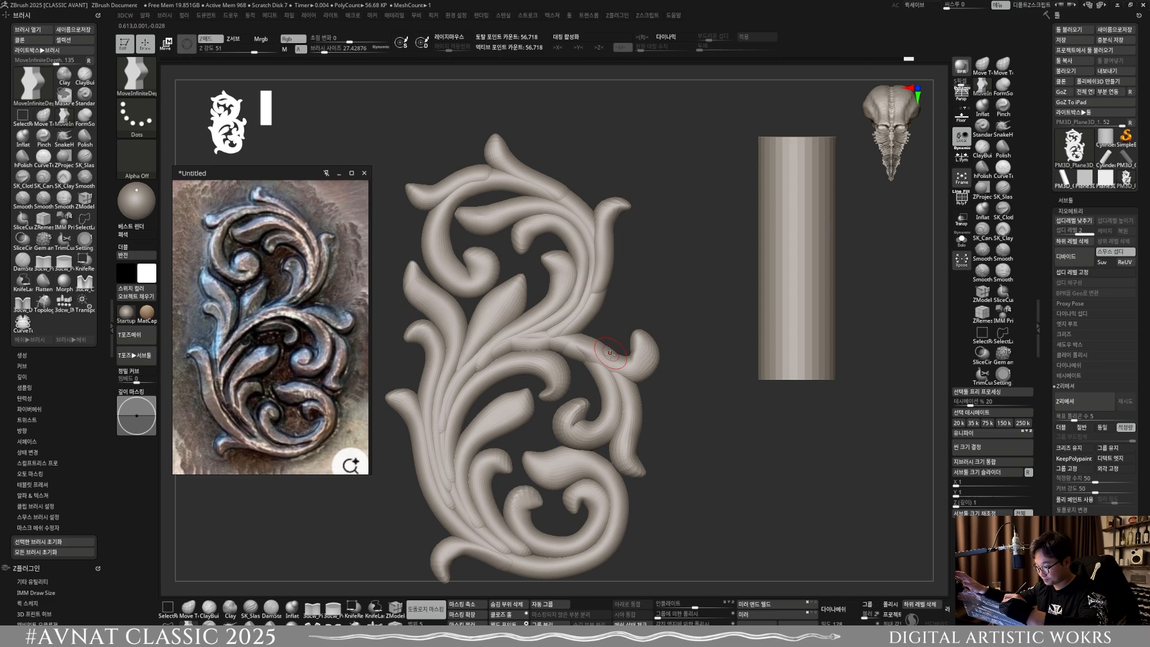
pyautogui.press('s')
pyautogui.moveTo(633, 352); pyautogui.dragTo(617, 346)
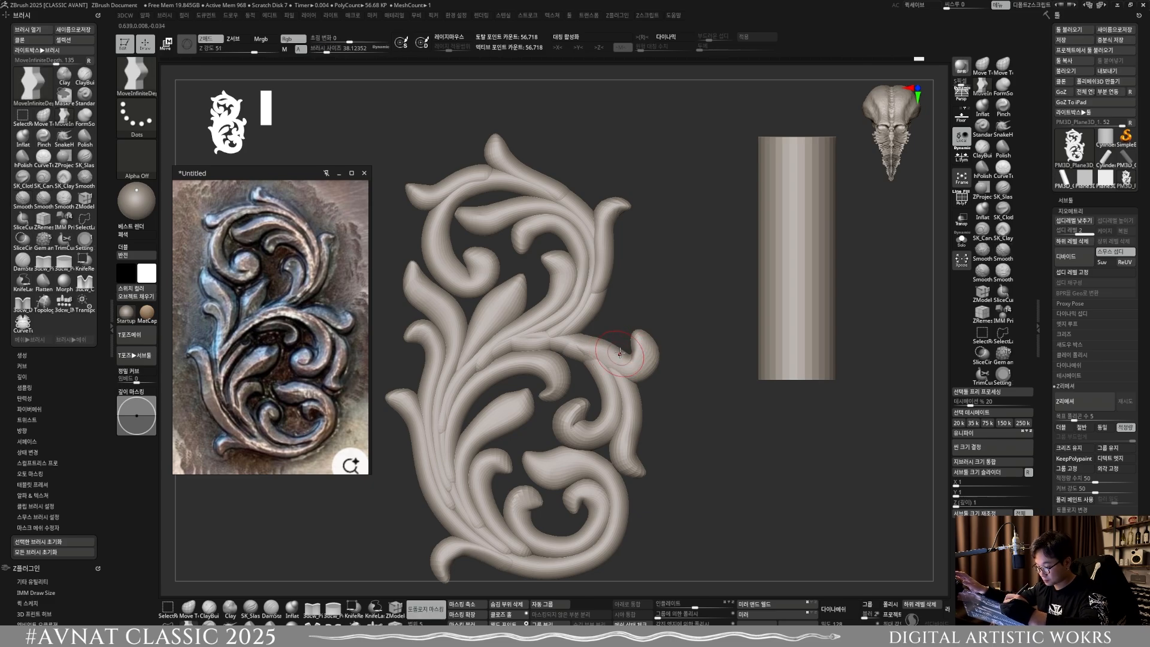
pyautogui.press('[')
pyautogui.press('[')
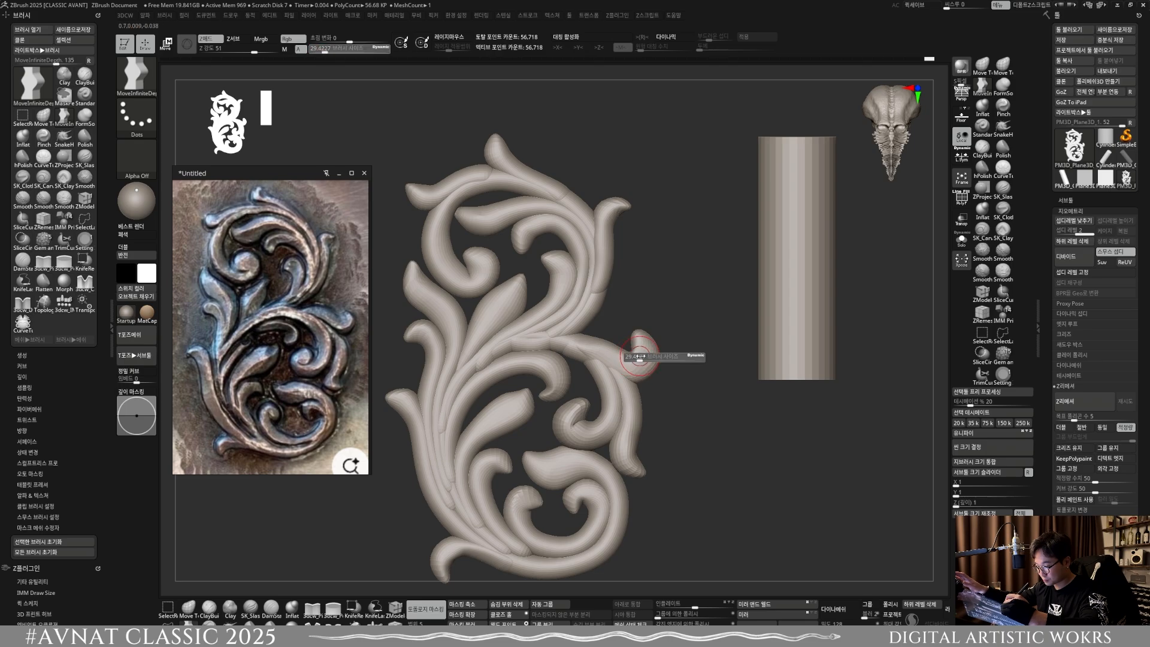
pyautogui.press('[')
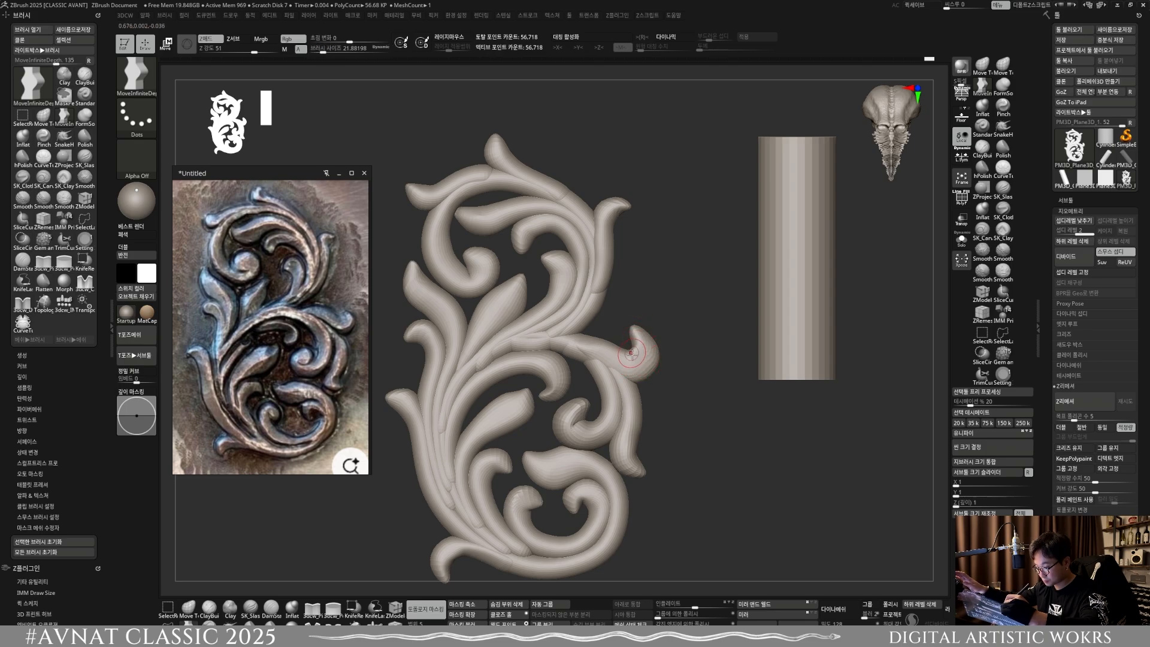
# Step: Smooth the right-edge curl and refine its tip with brush sizes of about 27.4 and 33.6
pyautogui.press(']')
pyautogui.press('shift')
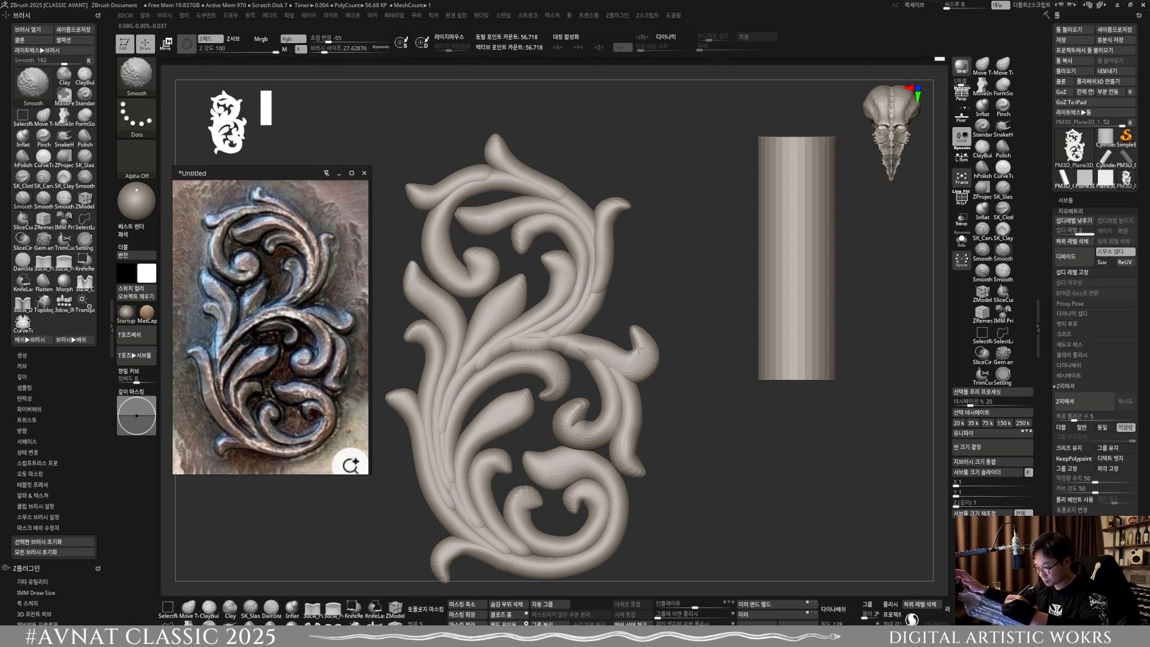
pyautogui.press(']')
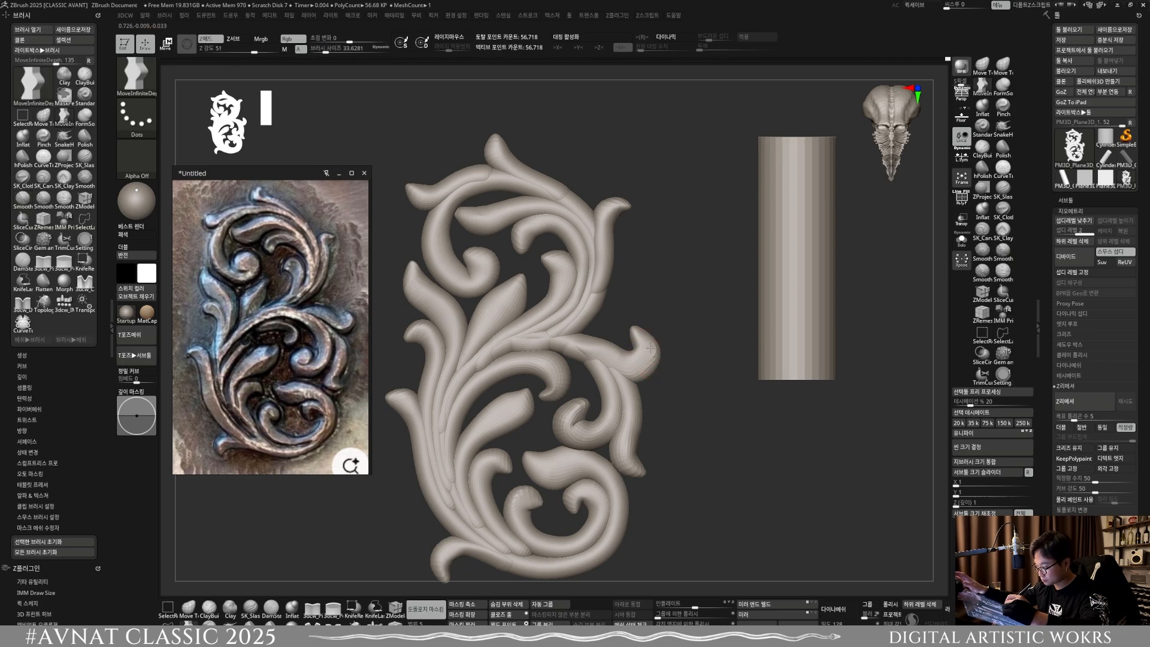
pyautogui.press('shift')
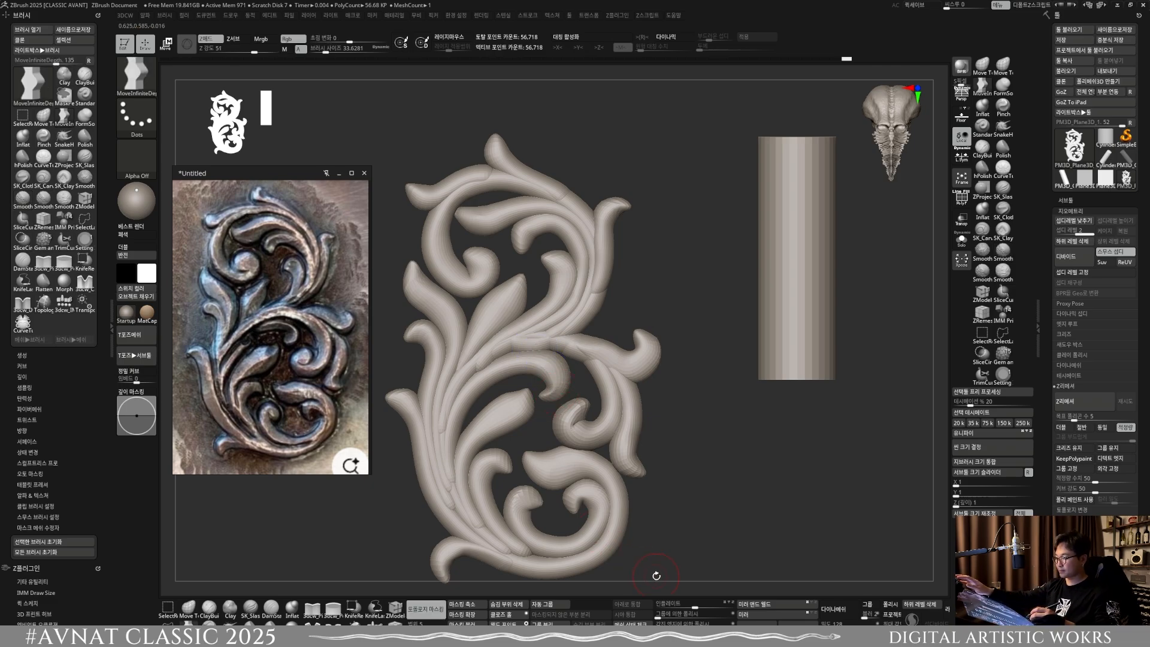
# Step: Reshape the right-edge curl's junction with its stem at a brush size of about 50.6, then smooth it at about 31.5
pyautogui.press(']')
pyautogui.press(']')
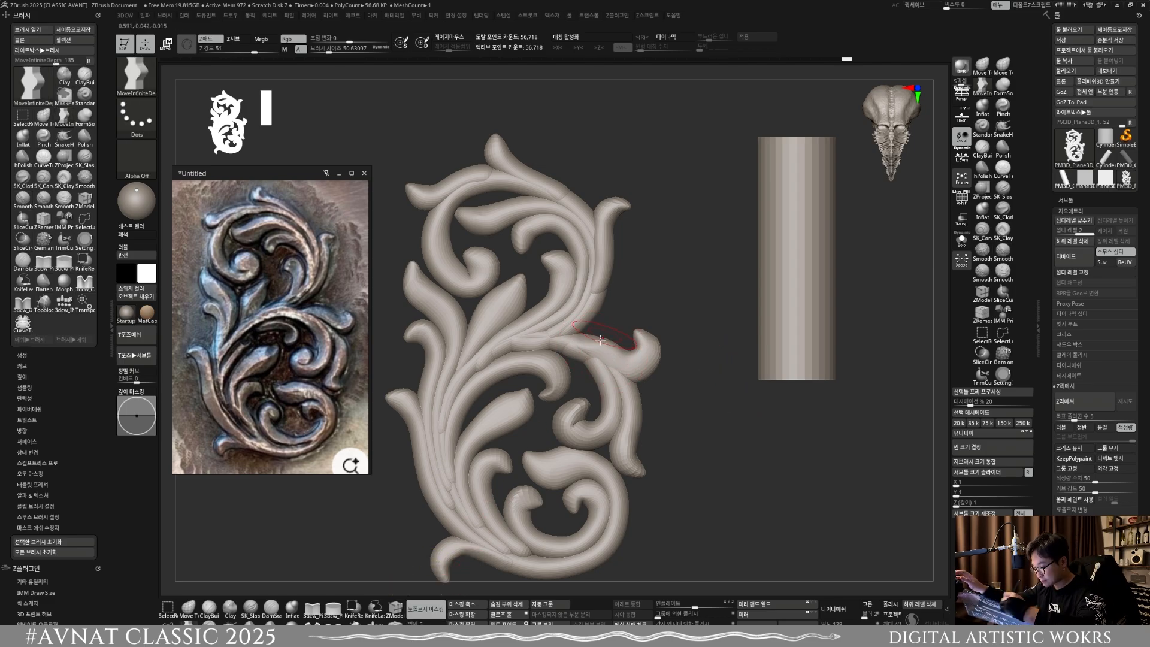
pyautogui.moveTo(605, 351); pyautogui.dragTo(612, 347)
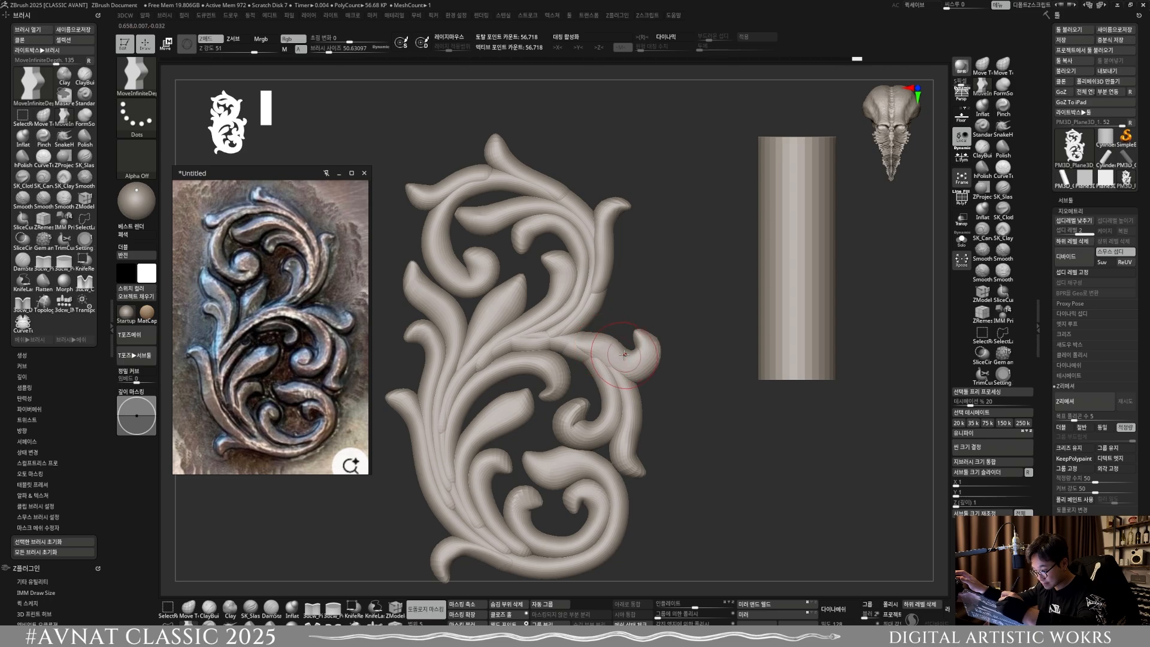
pyautogui.press('[')
pyautogui.press('[')
pyautogui.press('[')
pyautogui.press('shift')
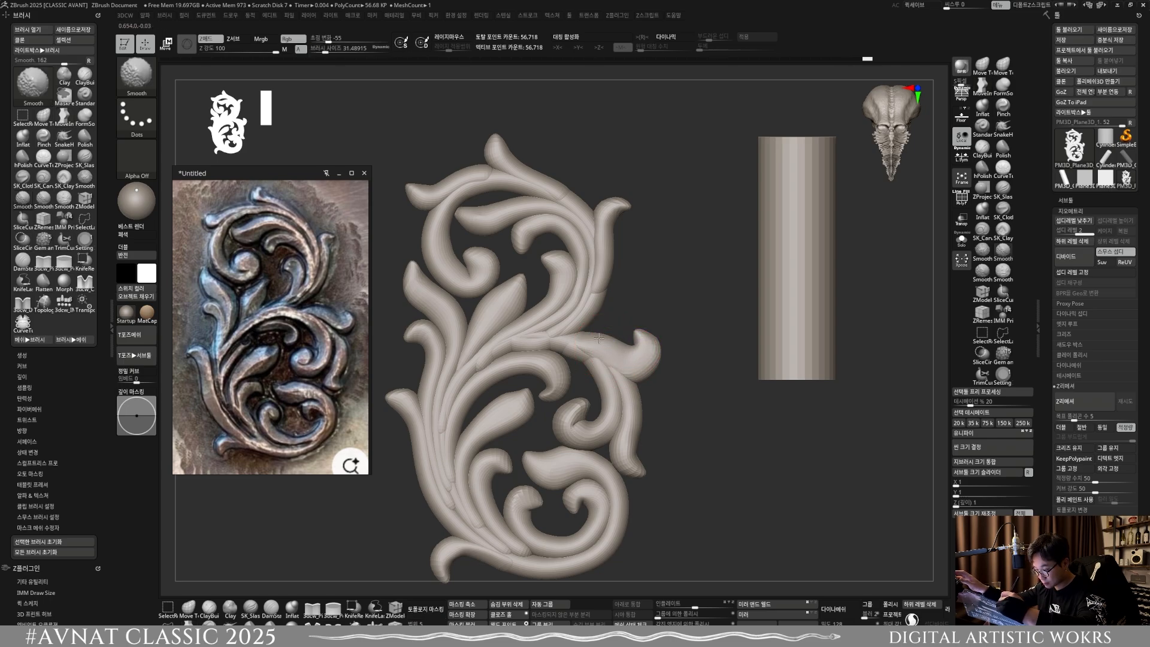
# Step: Check the polygroups in the polyframe display and mask everything except the right-edge curl with the transform gizmo active
pyautogui.keyDown('ctrl'); pyautogui.moveTo(620, 344); pyautogui.dragTo(601, 227, button='right'); pyautogui.keyUp('ctrl')
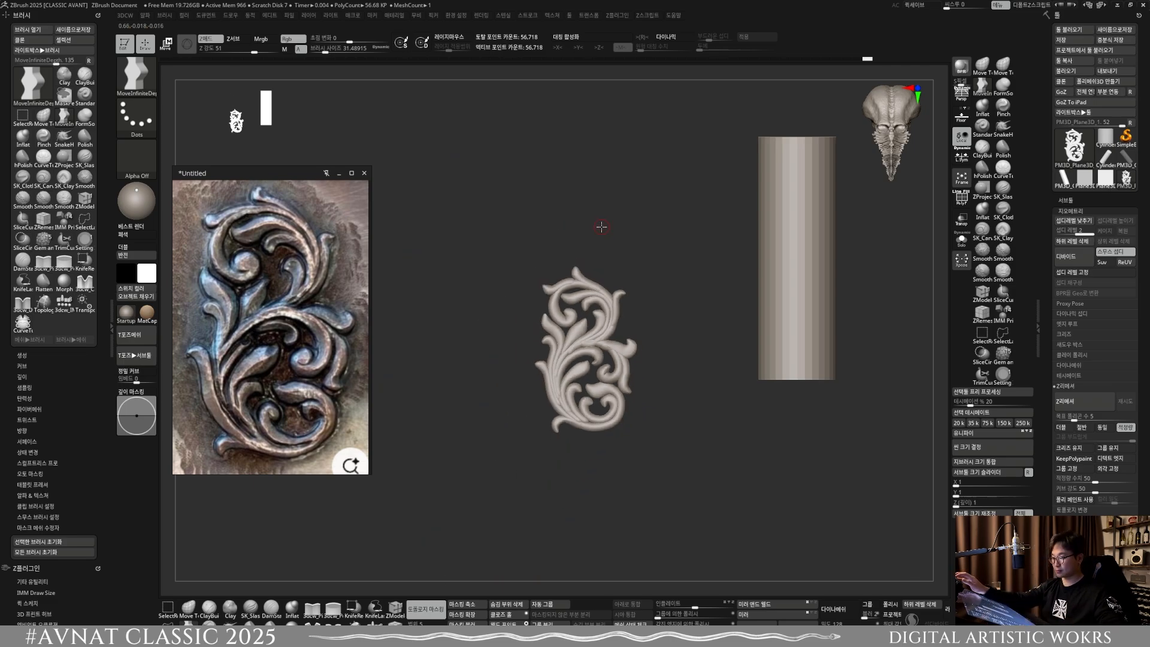
pyautogui.keyDown('ctrl'); pyautogui.moveTo(617, 371); pyautogui.dragTo(646, 361, button='right'); pyautogui.keyUp('ctrl')
pyautogui.press('w')
pyautogui.hotkey('shift', 'f')
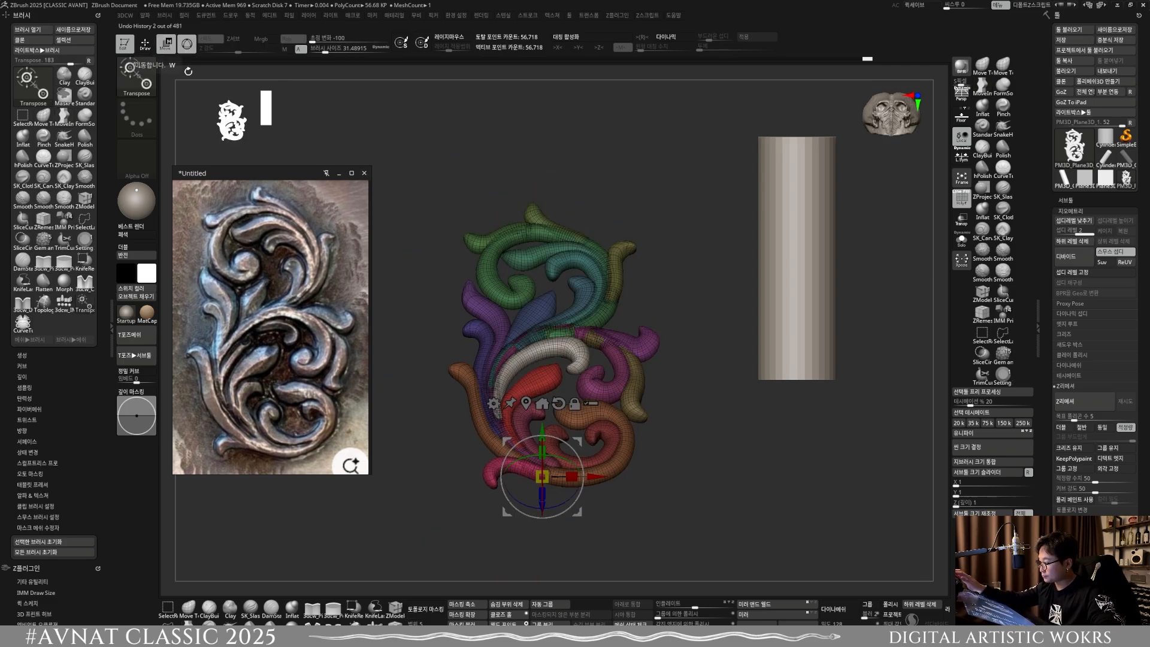
pyautogui.click(145, 45)
pyautogui.hotkey('shift', 'f')
pyautogui.press('w')
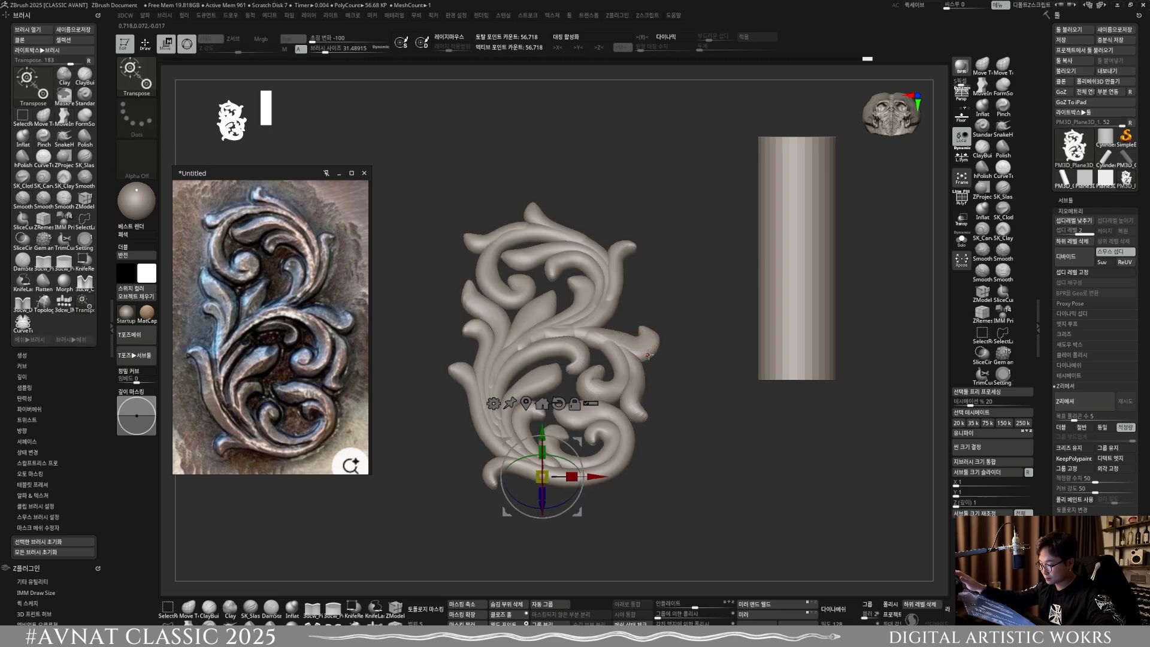
pyautogui.keyDown('ctrl'); pyautogui.click(638, 339); pyautogui.keyUp('ctrl')
pyautogui.moveTo(648, 348); pyautogui.dragTo(629, 399, button='right')
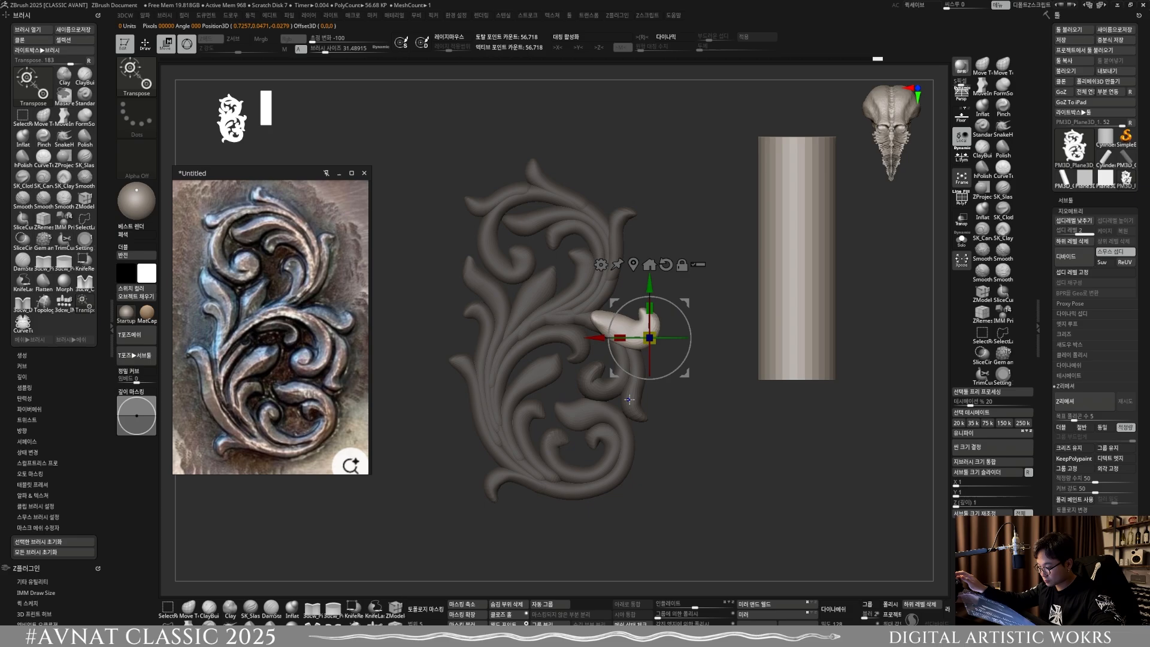
# Step: Change the mask to free the middle scroll with its inner curl and raise it along the Z axis above the other tubes
pyautogui.moveTo(673, 338); pyautogui.dragTo(686, 339)
pyautogui.keyDown('alt'); pyautogui.click(614, 384); pyautogui.keyUp('alt')
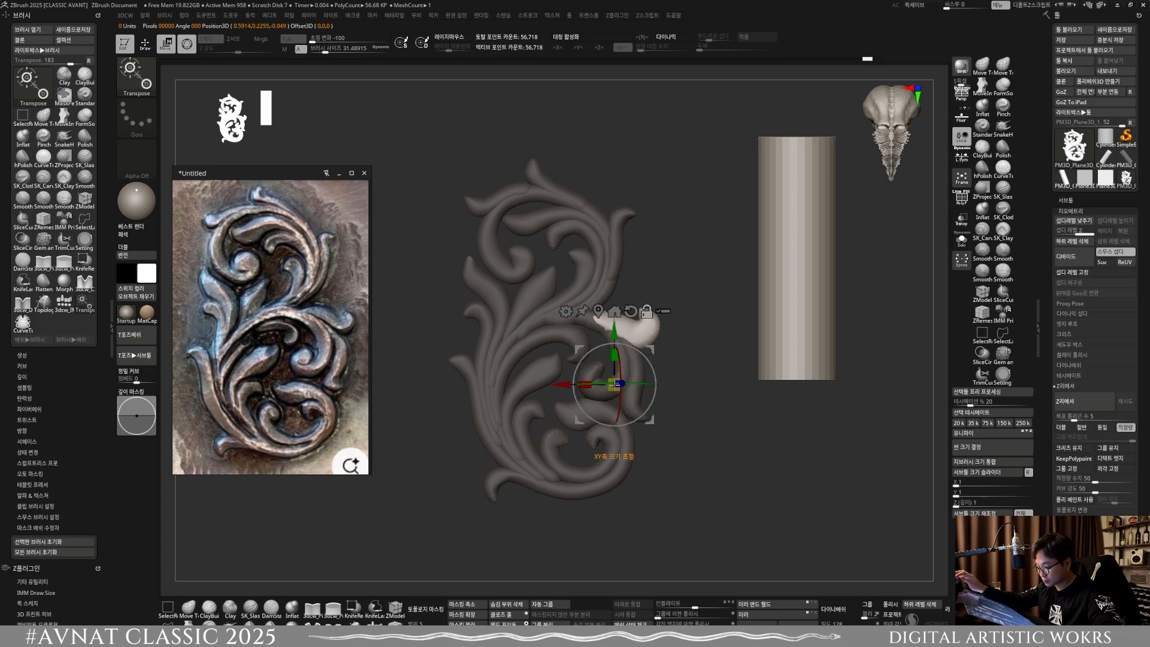
pyautogui.moveTo(624, 367); pyautogui.dragTo(604, 374)
pyautogui.keyDown('alt'); pyautogui.click(606, 296); pyautogui.keyUp('alt')
pyautogui.moveTo(603, 392); pyautogui.dragTo(599, 337, button='right')
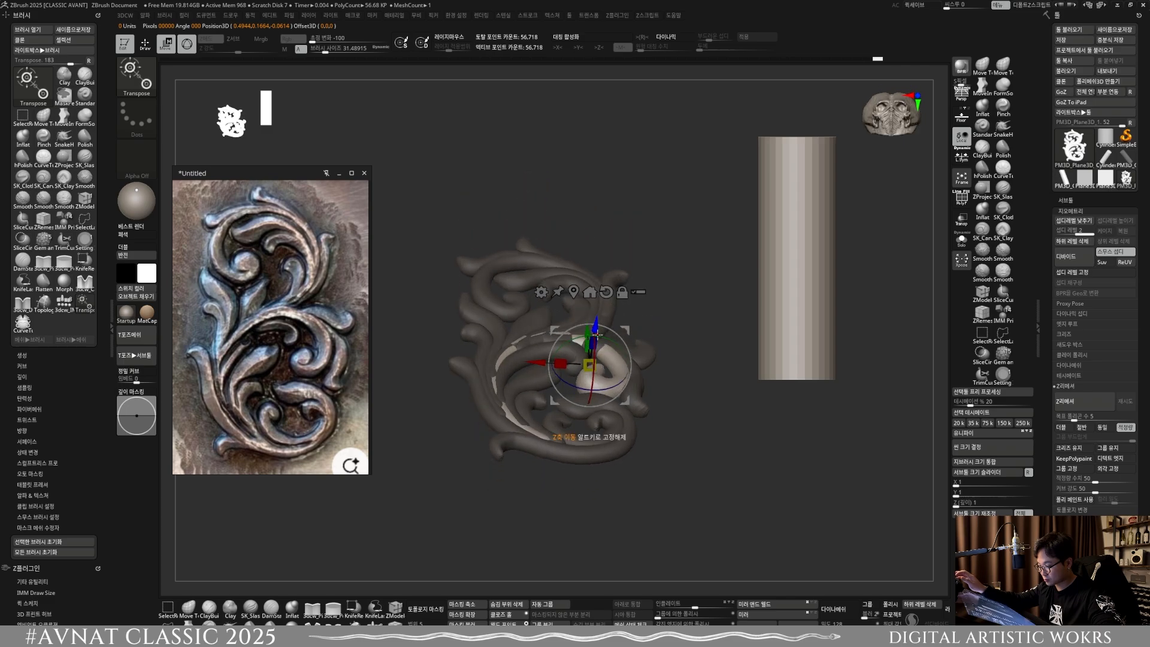
pyautogui.moveTo(596, 332); pyautogui.dragTo(596, 324)
# Step: Switch to the Move Topological brush and adjust the raised scroll's height from the side with brush sizes of about 154.2 and 88
pyautogui.moveTo(596, 327); pyautogui.dragTo(580, 427, button='right')
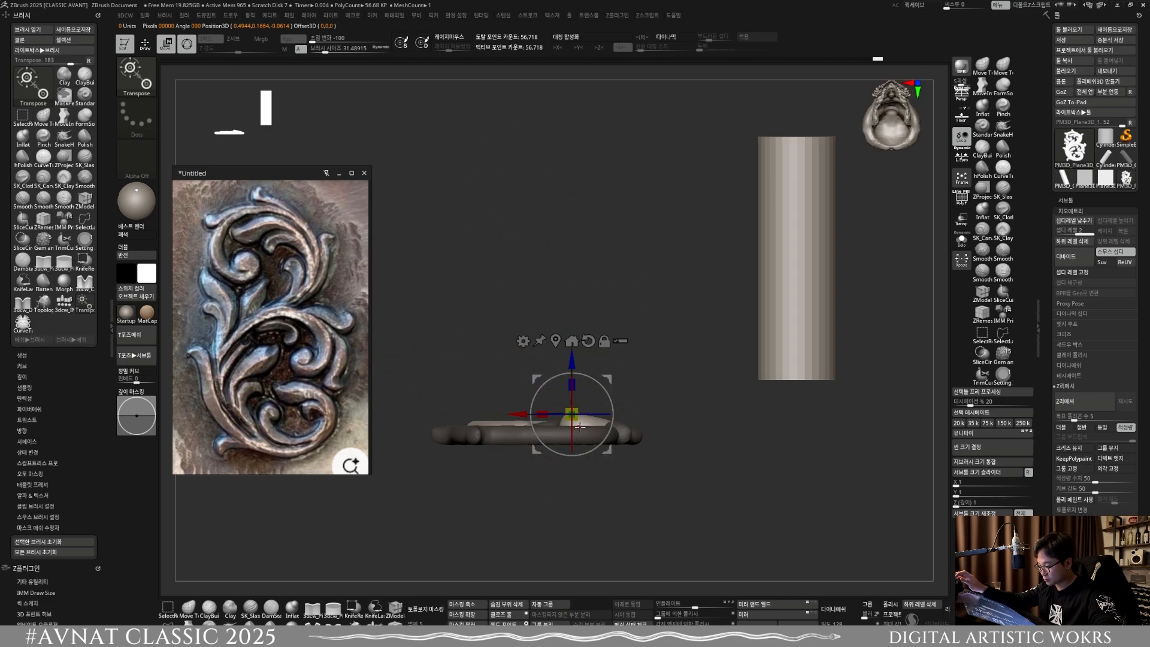
pyautogui.click(189, 608)
pyautogui.moveTo(543, 446); pyautogui.dragTo(638, 417, button='right')
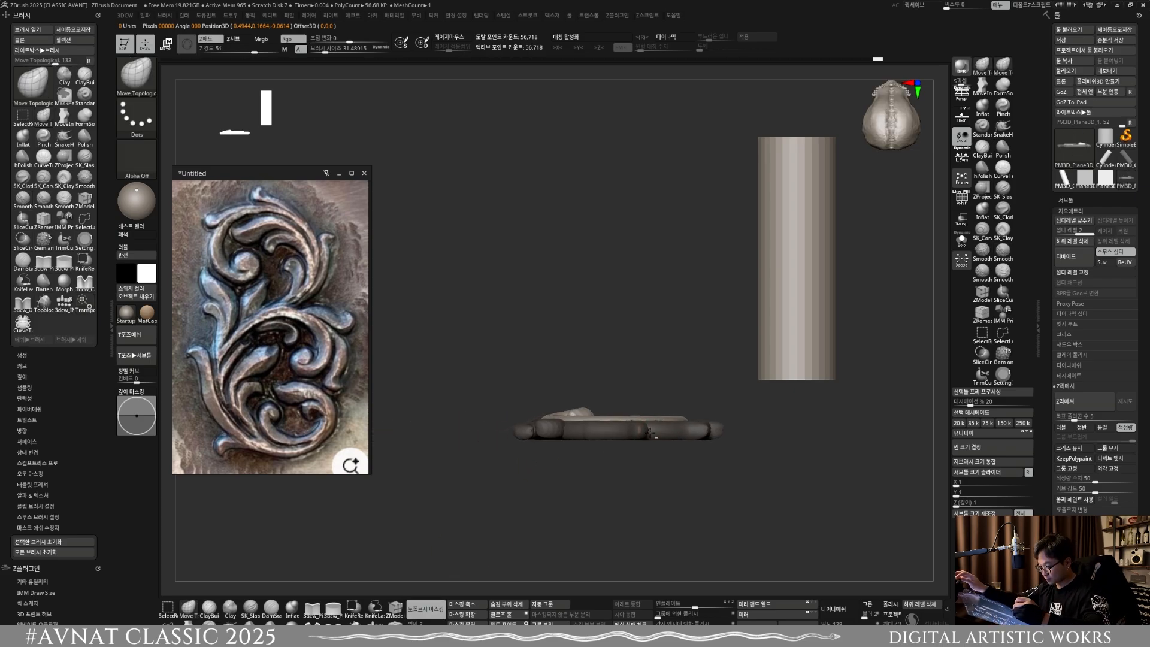
pyautogui.press('s')
pyautogui.moveTo(637, 418); pyautogui.dragTo(651, 418)
pyautogui.moveTo(654, 423)
pyautogui.mouseDown(button='right')
pyautogui.moveTo(664, 469)
pyautogui.moveTo(659, 426)
pyautogui.mouseUp(button='right')
pyautogui.press('s')
pyautogui.moveTo(604, 403); pyautogui.dragTo(611, 393)
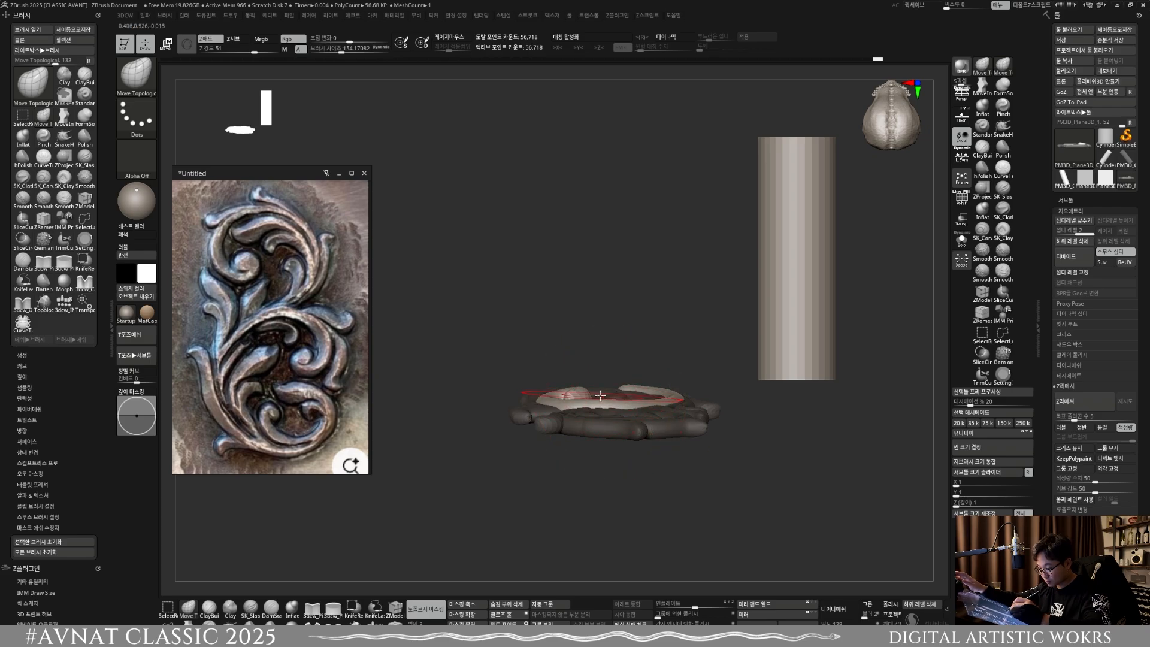
pyautogui.moveTo(613, 389); pyautogui.dragTo(725, 395, button='right')
pyautogui.moveTo(552, 383); pyautogui.dragTo(554, 389)
pyautogui.press('s')
pyautogui.moveTo(584, 384); pyautogui.dragTo(659, 370, button='right')
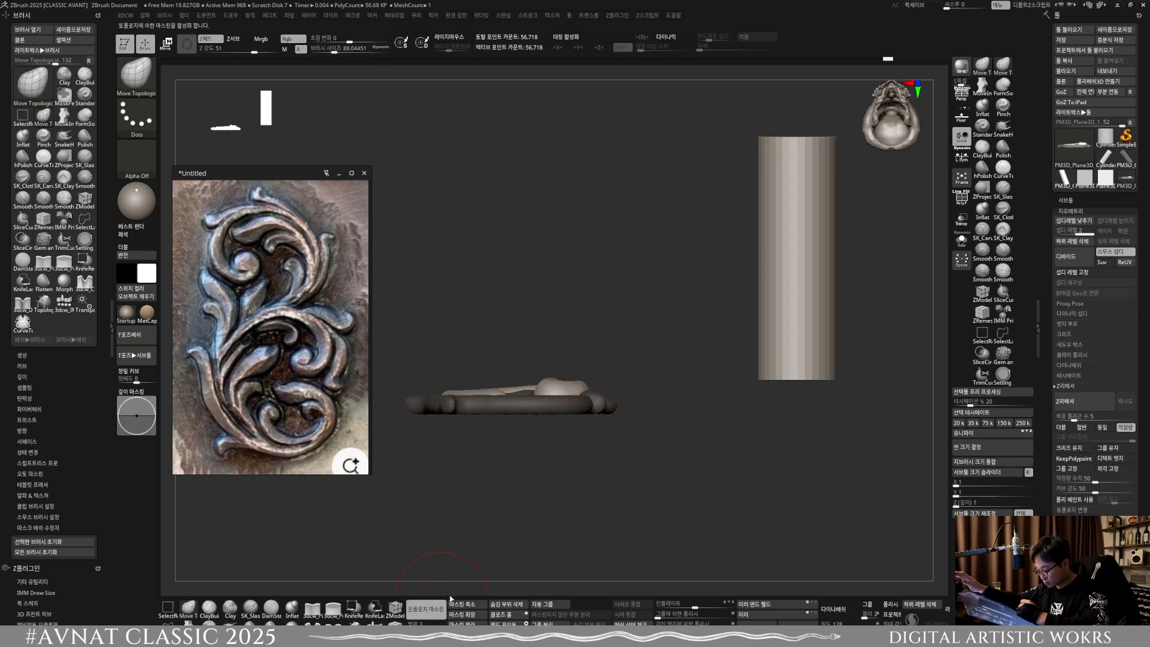
# Step: Adjust the raised middle scroll's height from the side at a brush size of about 144.9
pyautogui.moveTo(546, 387); pyautogui.dragTo(608, 395, button='right')
pyautogui.press('s')
pyautogui.moveTo(562, 403); pyautogui.dragTo(569, 403)
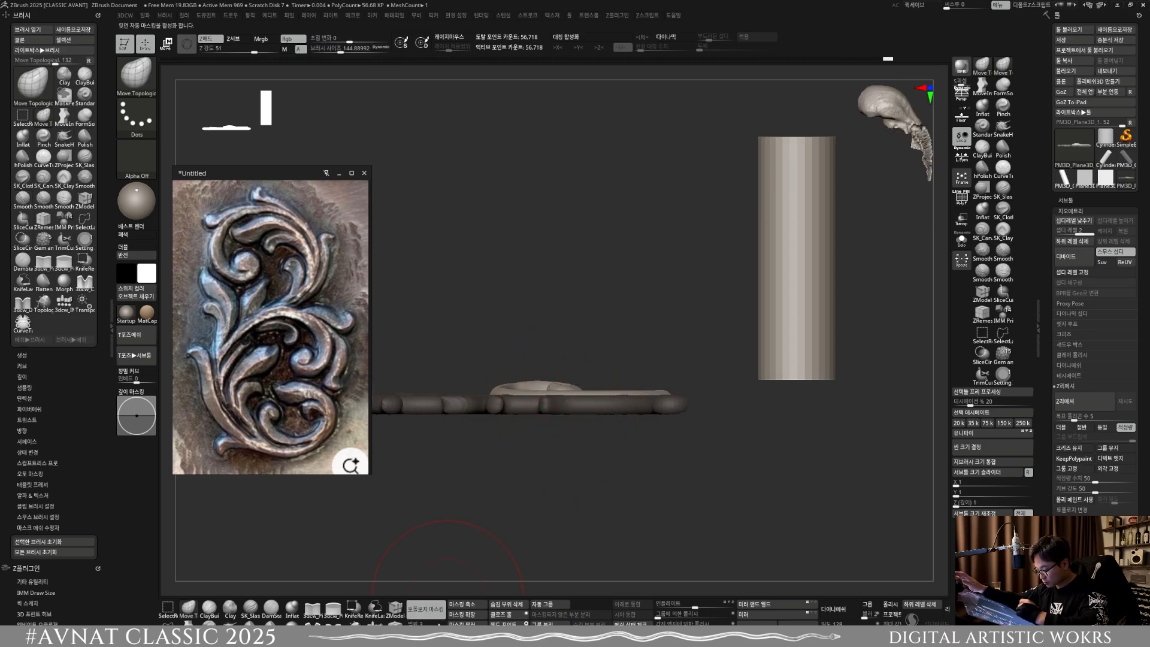
pyautogui.moveTo(529, 387); pyautogui.dragTo(594, 384, button='right')
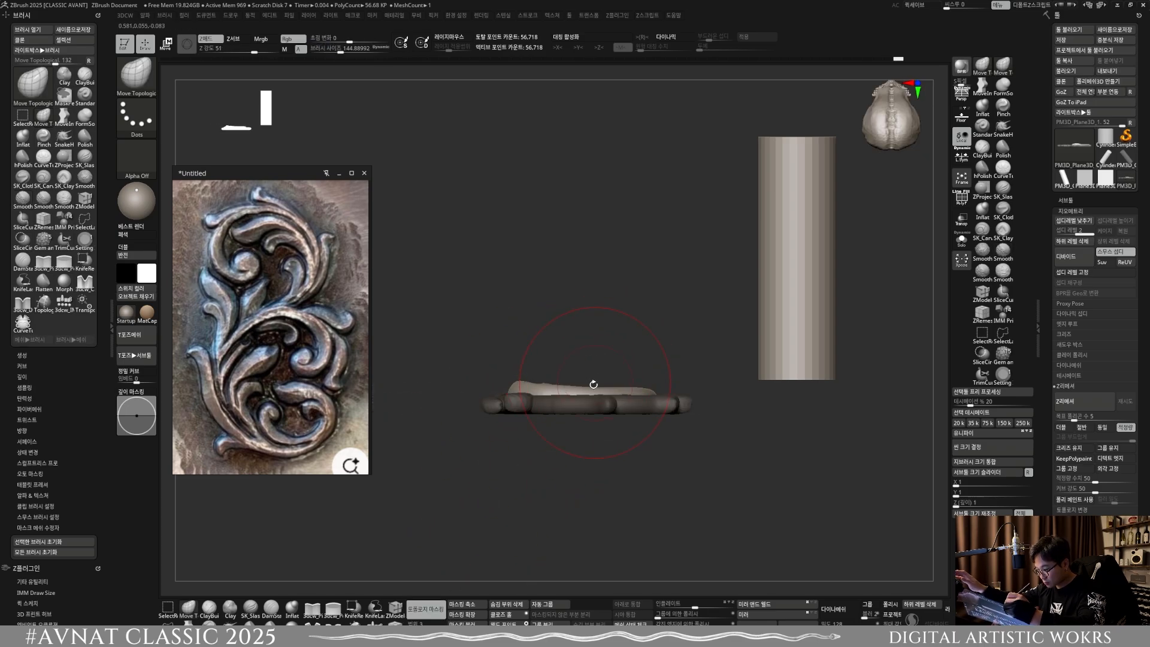
# Step: Refine the raised scroll's side profile with smaller brush sizes of about 84.5, 88 and 56.1
pyautogui.press('s')
pyautogui.moveTo(545, 388); pyautogui.dragTo(538, 387)
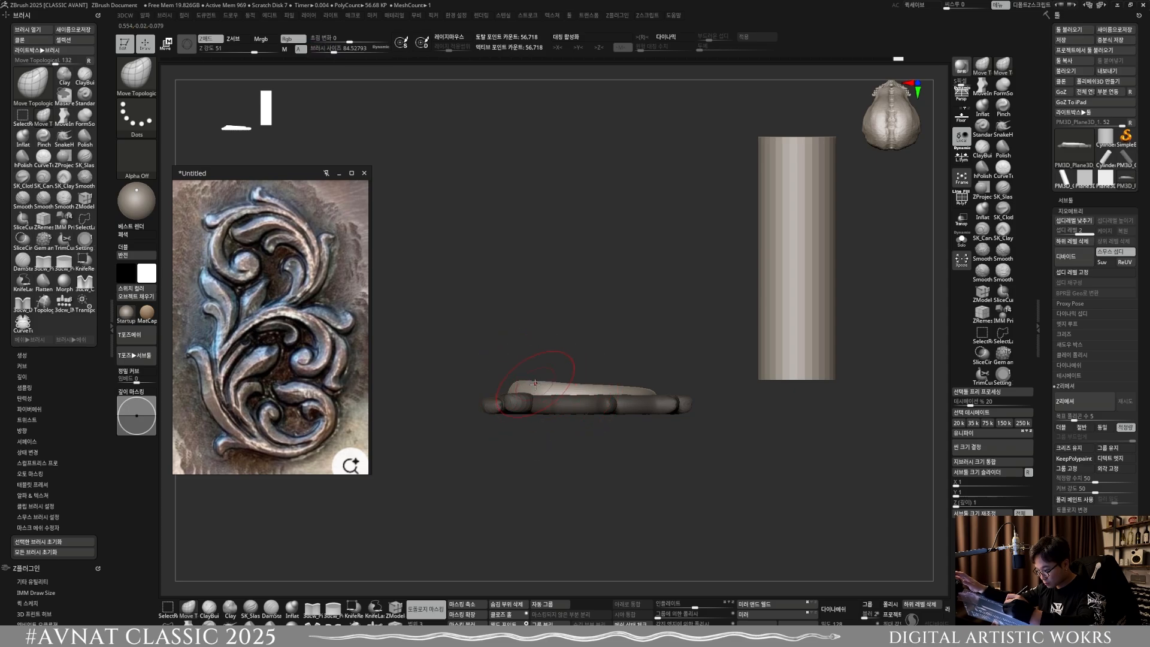
pyautogui.press('s')
pyautogui.click(577, 384)
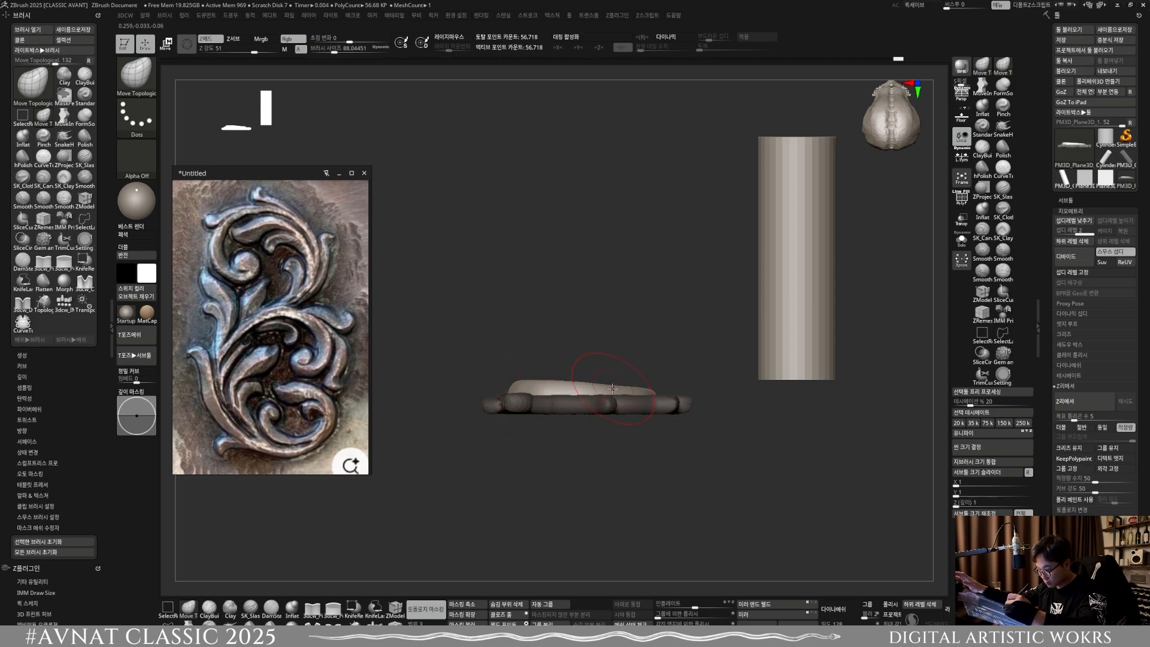
pyautogui.moveTo(577, 388); pyautogui.dragTo(606, 394, button='right')
pyautogui.press('s')
pyautogui.moveTo(606, 394); pyautogui.dragTo(601, 394)
pyautogui.moveTo(601, 394)
pyautogui.mouseDown(button='right')
pyautogui.moveTo(563, 390)
pyautogui.moveTo(565, 401)
pyautogui.moveTo(550, 283)
pyautogui.moveTo(641, 347)
pyautogui.moveTo(608, 442)
pyautogui.moveTo(608, 418)
pyautogui.moveTo(659, 384)
pyautogui.moveTo(564, 410)
pyautogui.mouseUp(button='right')
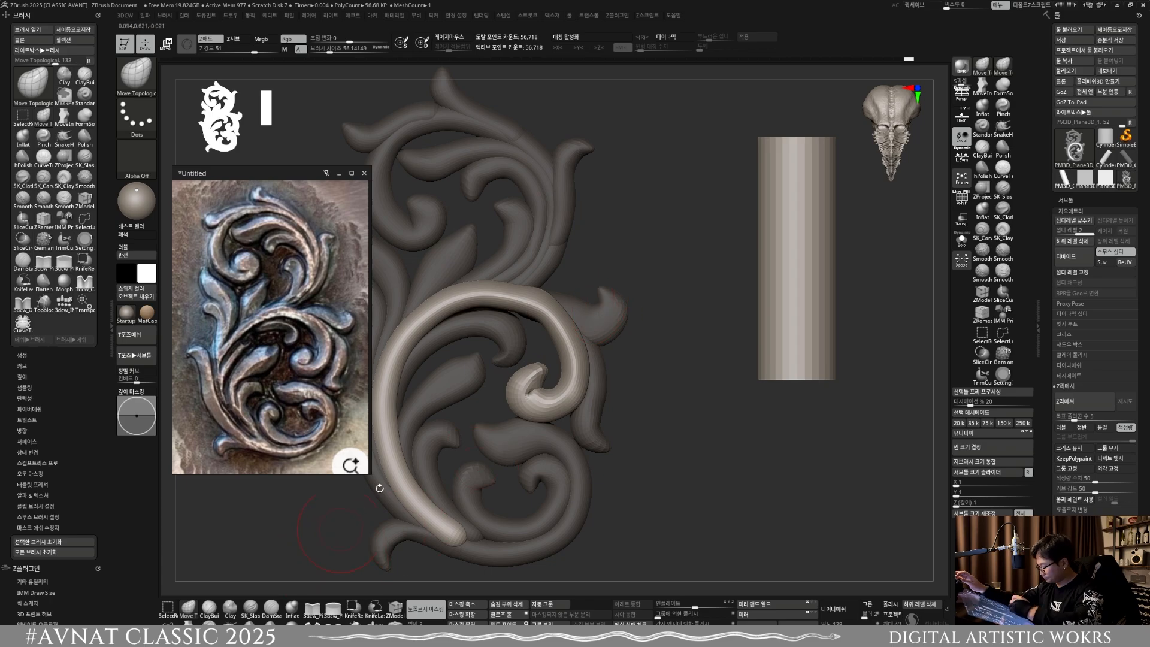
# Step: Reshape the outer bend above the middle scroll's inner curl from the front with brush sizes of about 71.2 and 56.1
pyautogui.press(']')
pyautogui.press(']')
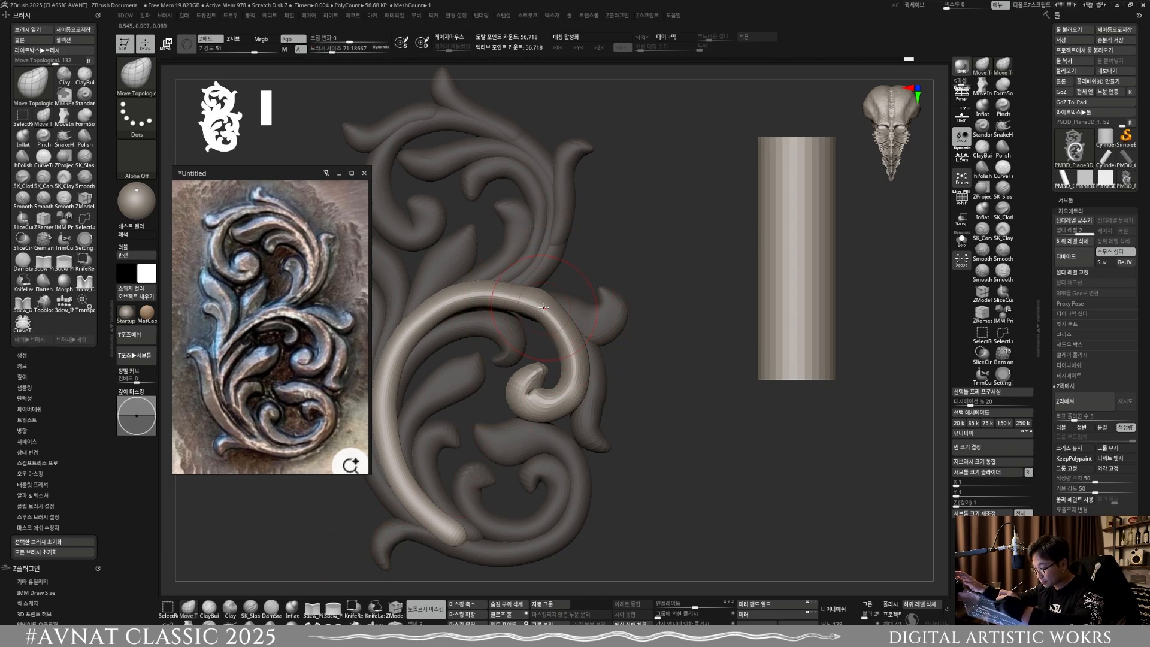
pyautogui.press('shift')
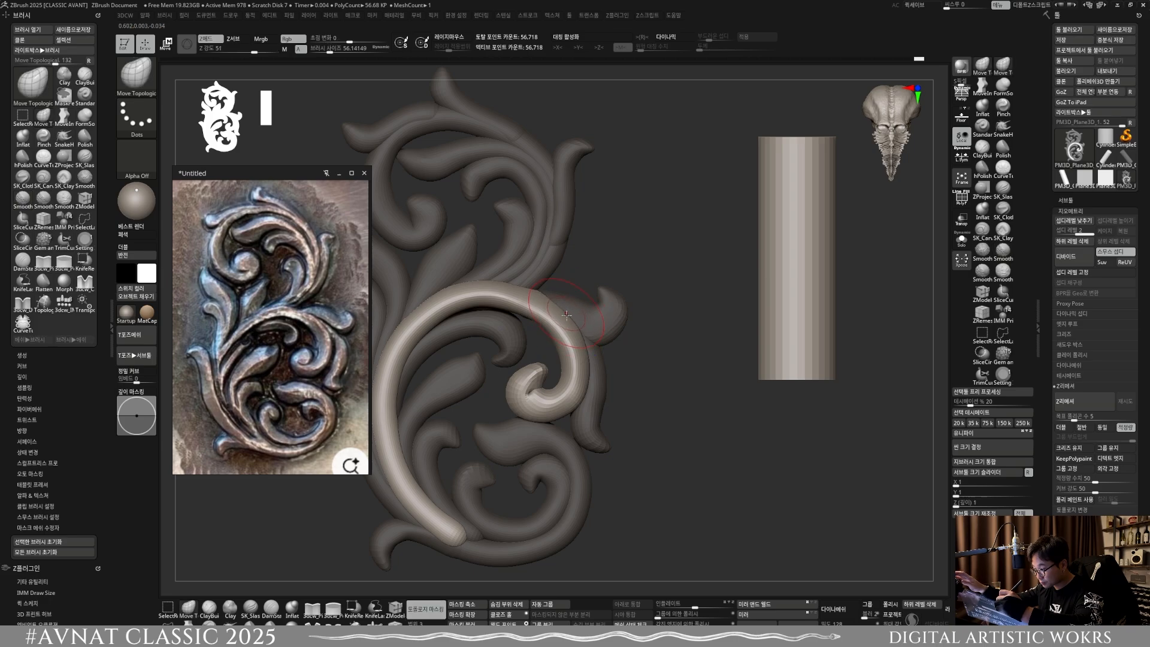
pyautogui.moveTo(566, 315)
pyautogui.mouseDown(button='right')
pyautogui.moveTo(623, 336)
pyautogui.moveTo(563, 323)
pyautogui.mouseUp(button='right')
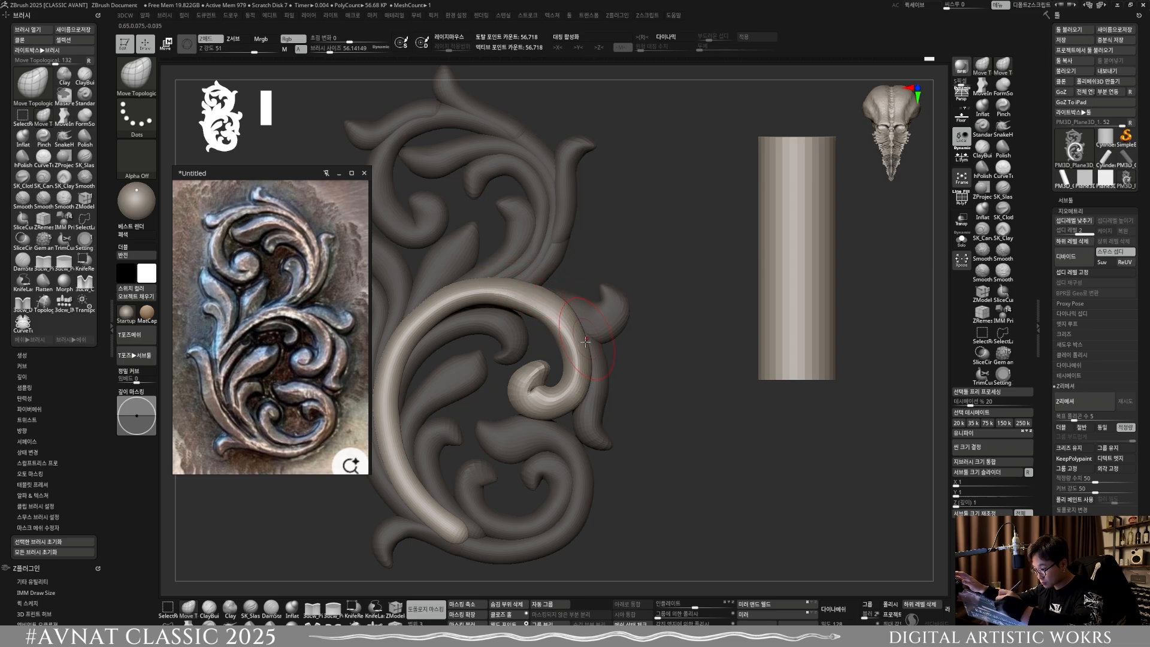
# Step: Pull the middle scroll's lower tail tip outward along the bottom stem at a brush size of about 48
pyautogui.scroll(-5, 584, 380)
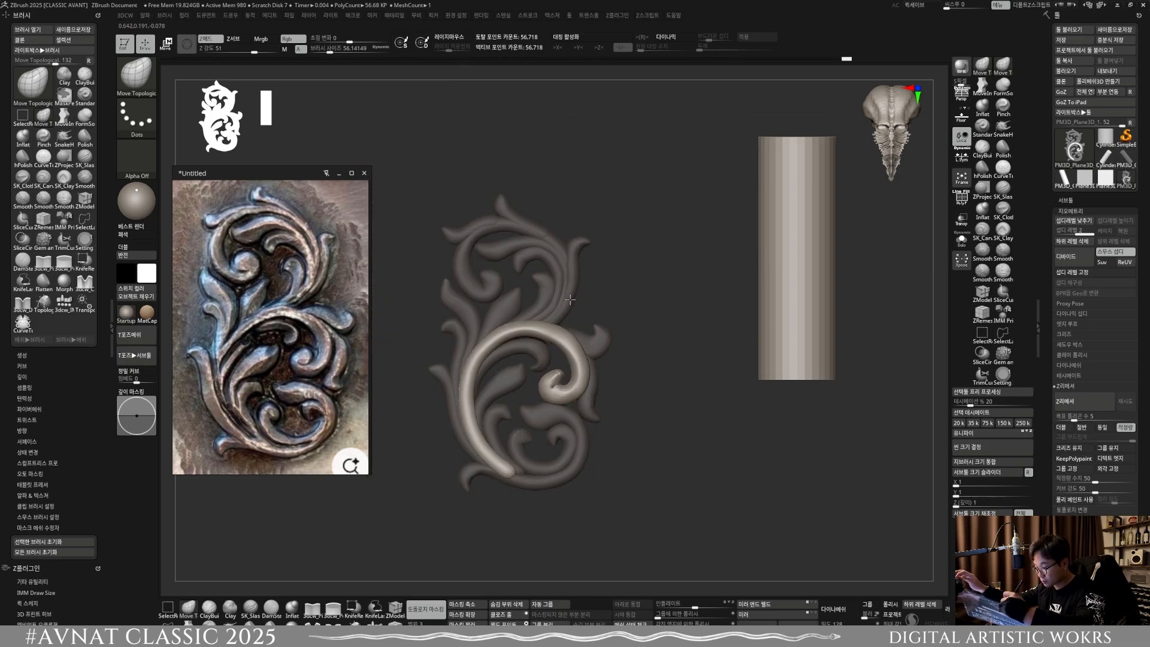
pyautogui.keyDown('ctrl'); pyautogui.moveTo(575, 399); pyautogui.dragTo(566, 525, button='right'); pyautogui.keyUp('ctrl')
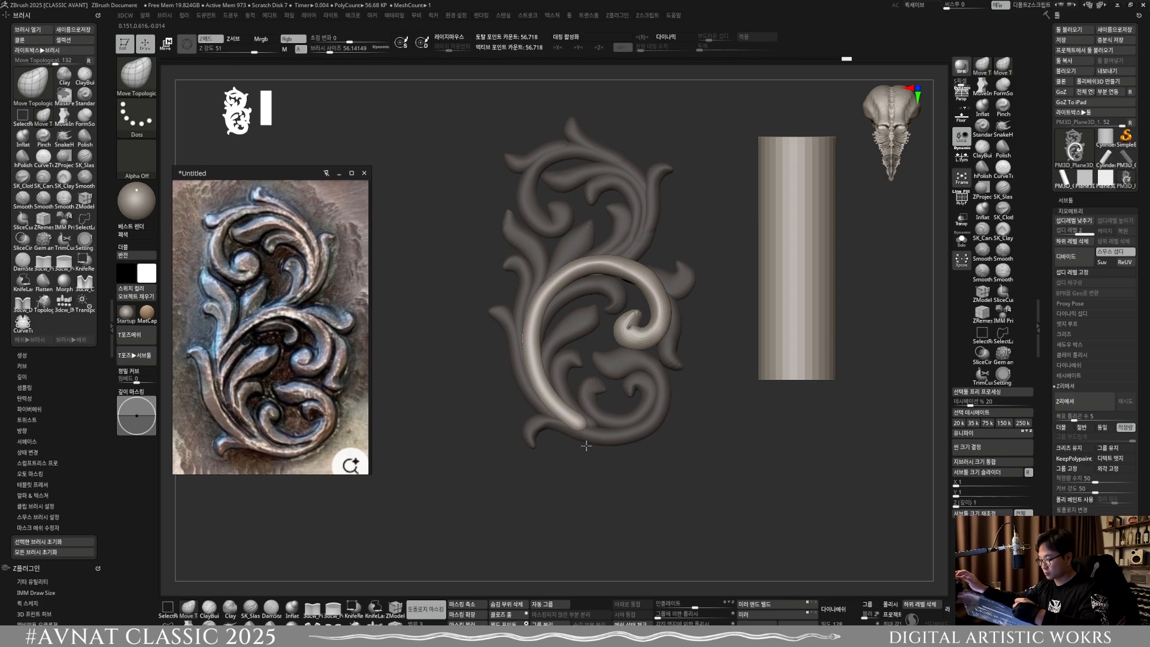
pyautogui.keyDown('shift'); pyautogui.moveTo(585, 444); pyautogui.dragTo(582, 460, button='right'); pyautogui.keyUp('shift')
pyautogui.moveTo(496, 544); pyautogui.dragTo(509, 584, button='right')
pyautogui.keyDown('alt'); pyautogui.moveTo(615, 514); pyautogui.dragTo(554, 315, button='right'); pyautogui.keyUp('alt')
pyautogui.scroll(3, 557, 375)
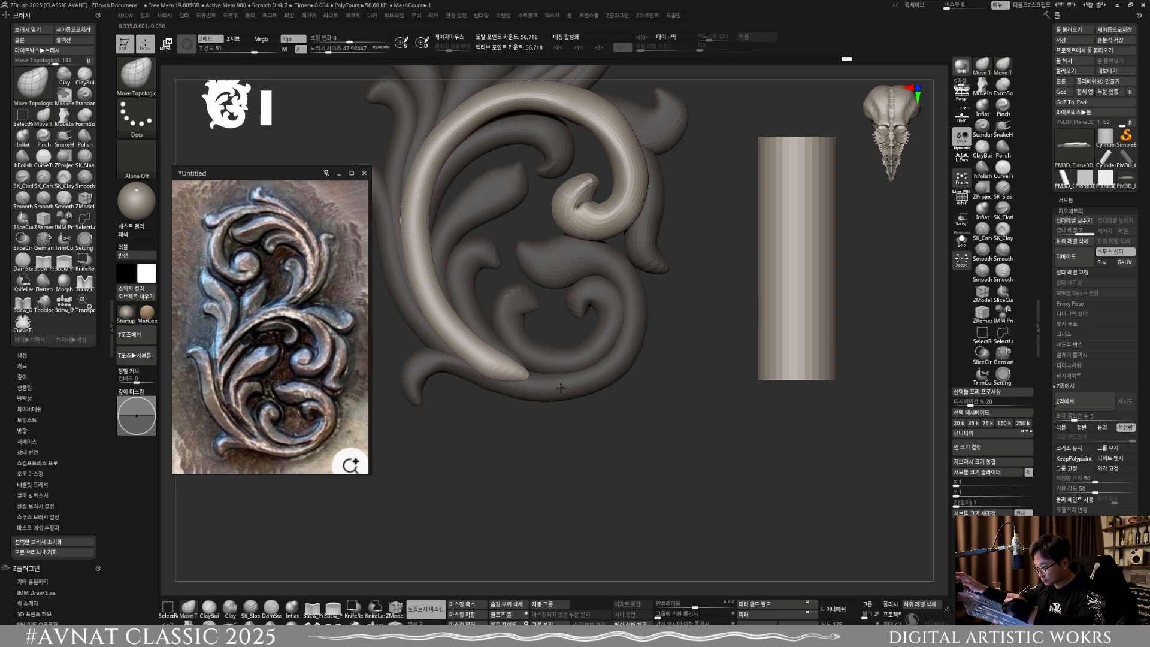
pyautogui.moveTo(560, 387); pyautogui.dragTo(587, 389)
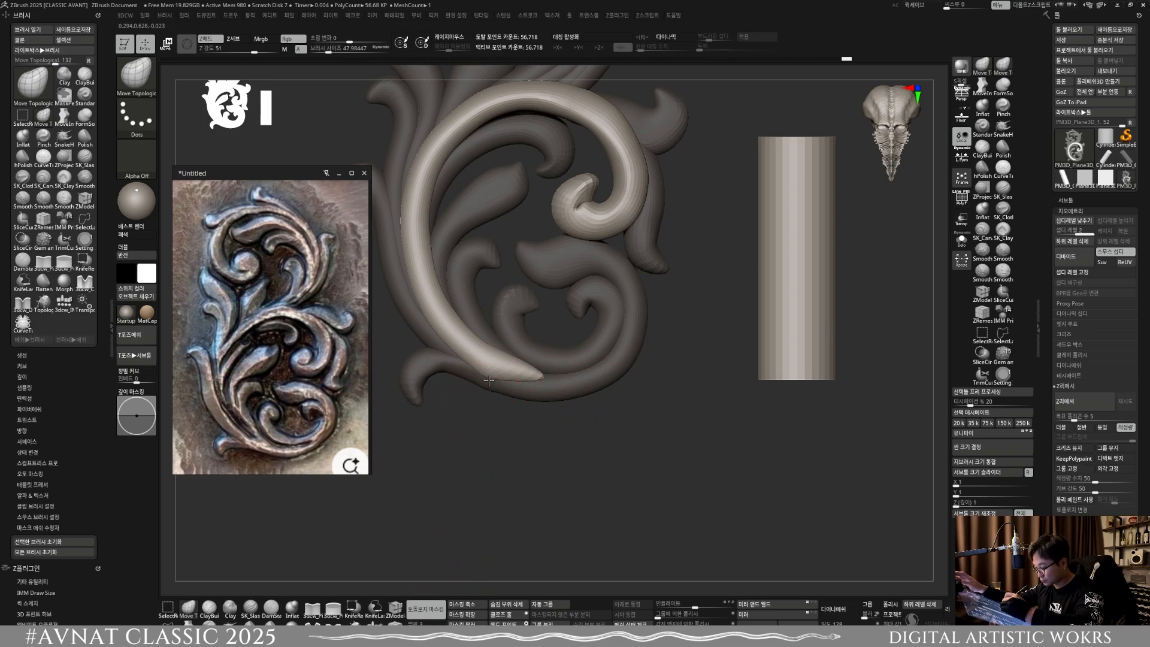
# Step: Smooth the tail and extend it into a thin point following the bottom stem's curve at a brush size of about 48
pyautogui.press('shift')
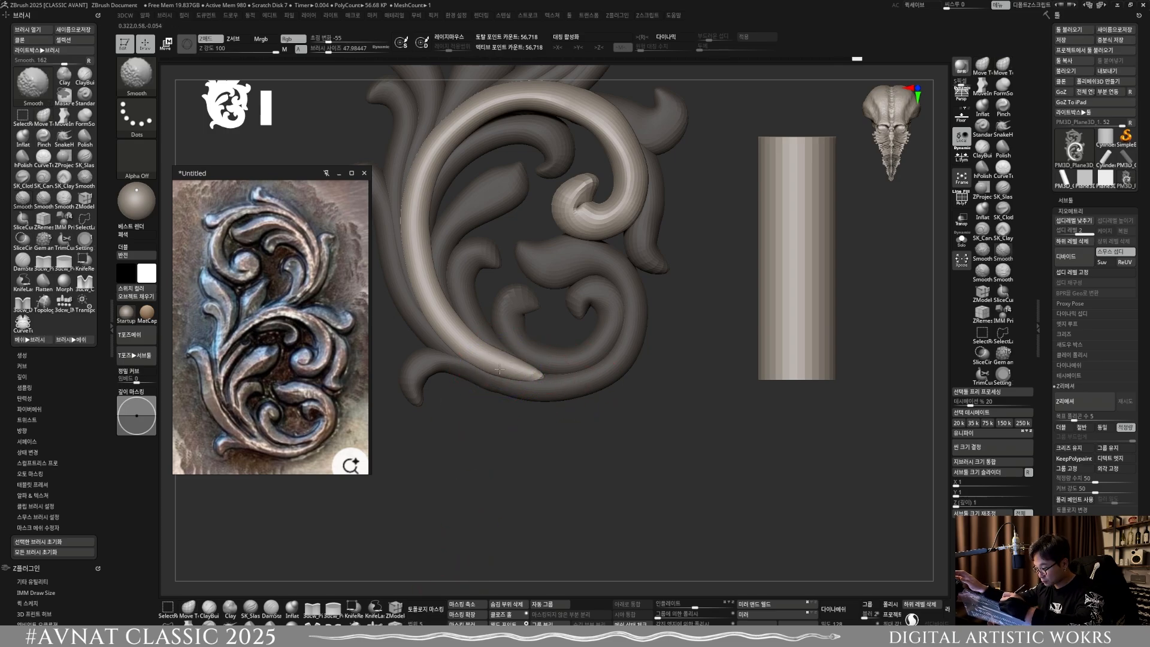
pyautogui.keyDown('shift'); pyautogui.moveTo(501, 371); pyautogui.dragTo(583, 374); pyautogui.keyUp('shift')
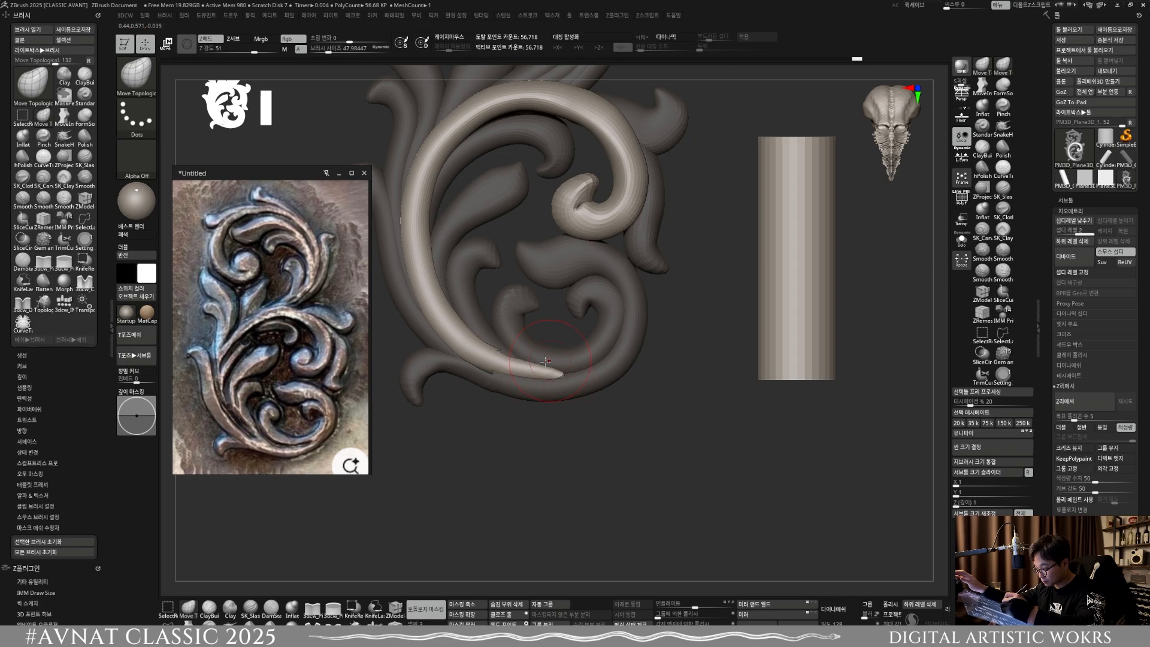
pyautogui.press('shift')
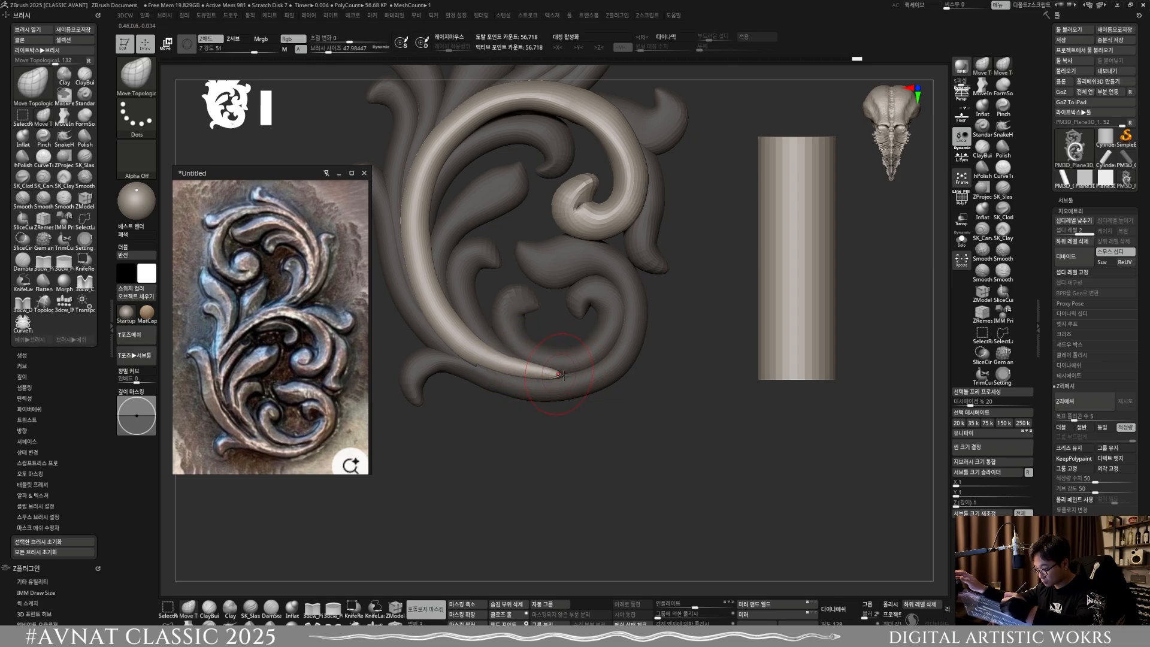
pyautogui.moveTo(563, 372); pyautogui.dragTo(591, 361)
pyautogui.press('shift')
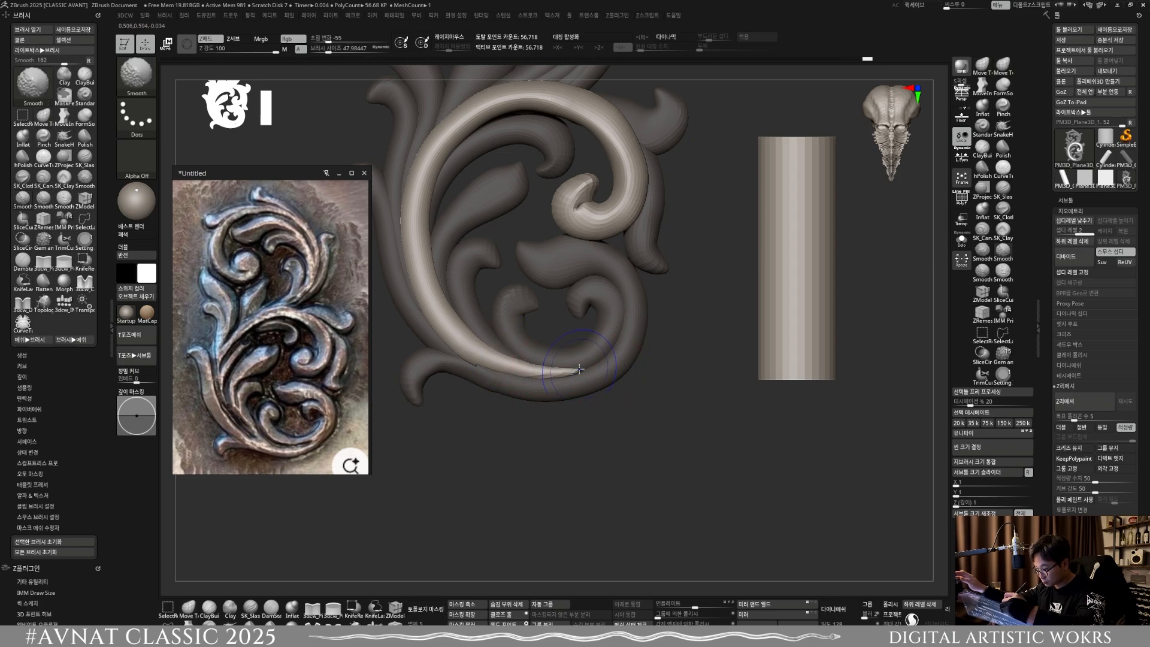
# Step: Adjust the raised scroll's depth from the bottom end with Move Topological at brush sizes of about 61.9 and 33.6
pyautogui.moveTo(623, 503)
pyautogui.keyDown('alt'); pyautogui.mouseDown()
pyautogui.moveTo(619, 439)
pyautogui.moveTo(597, 386)
pyautogui.moveTo(602, 442)
pyautogui.moveTo(649, 354)
pyautogui.mouseUp(); pyautogui.keyUp('alt')
pyautogui.moveTo(678, 437); pyautogui.dragTo(644, 496)
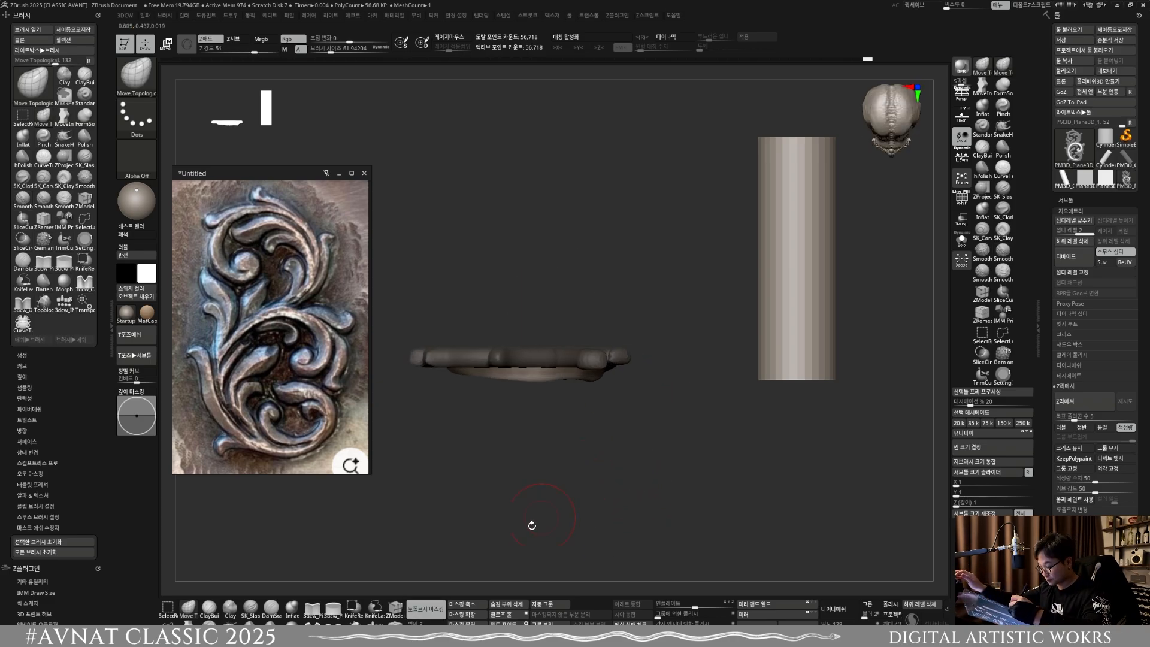
pyautogui.moveTo(537, 437)
pyautogui.keyDown('alt'); pyautogui.mouseDown()
pyautogui.moveTo(583, 395)
pyautogui.moveTo(569, 395)
pyautogui.mouseUp(); pyautogui.keyUp('alt')
pyautogui.moveTo(597, 378); pyautogui.dragTo(609, 376, button='right')
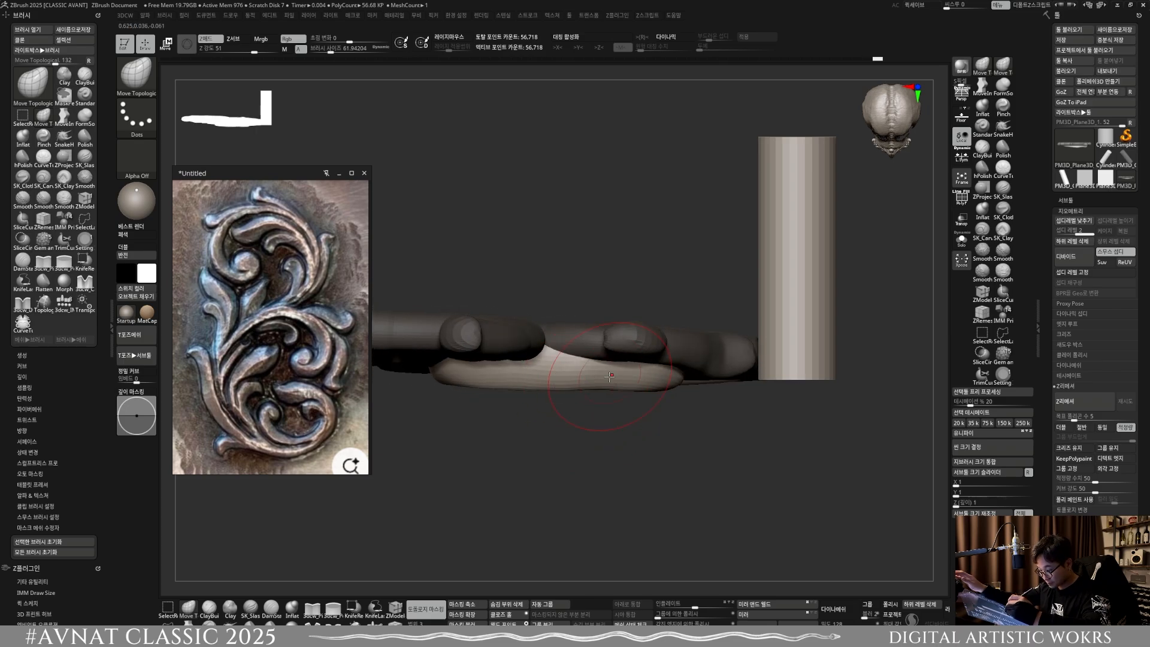
pyautogui.press('s')
pyautogui.moveTo(609, 376); pyautogui.dragTo(605, 377)
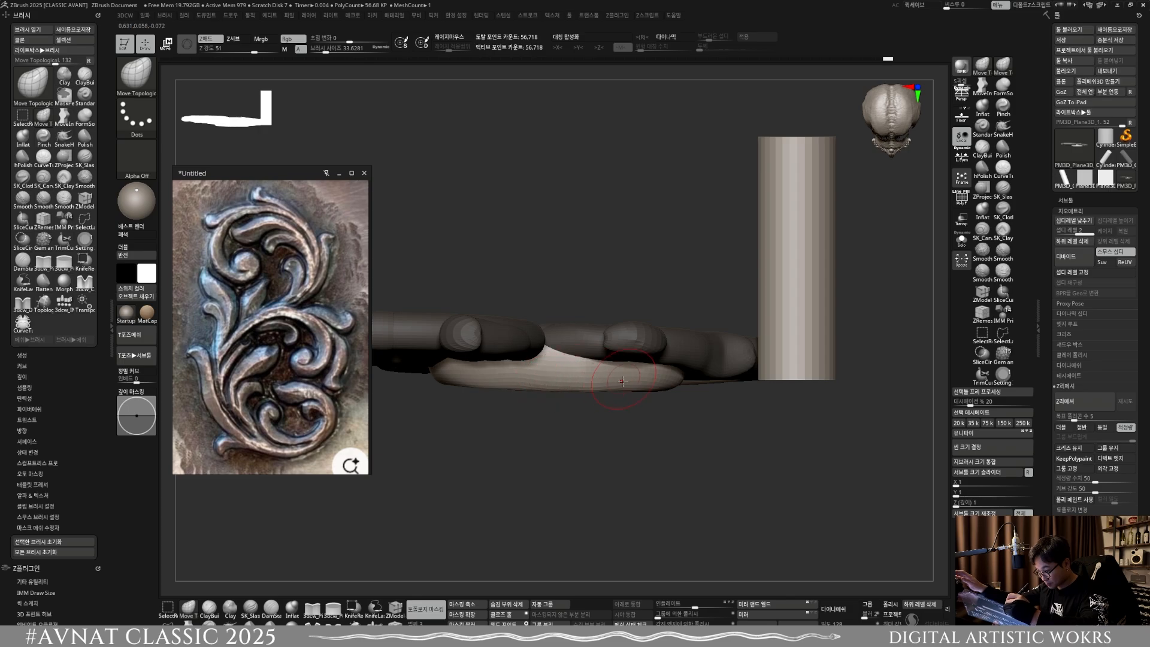
pyautogui.moveTo(621, 384); pyautogui.dragTo(636, 249, button='right')
pyautogui.keyDown('ctrl'); pyautogui.moveTo(600, 407); pyautogui.dragTo(598, 354, button='right'); pyautogui.keyUp('ctrl')
pyautogui.keyDown('alt'); pyautogui.moveTo(599, 354); pyautogui.dragTo(604, 332, button='right'); pyautogui.keyUp('alt')
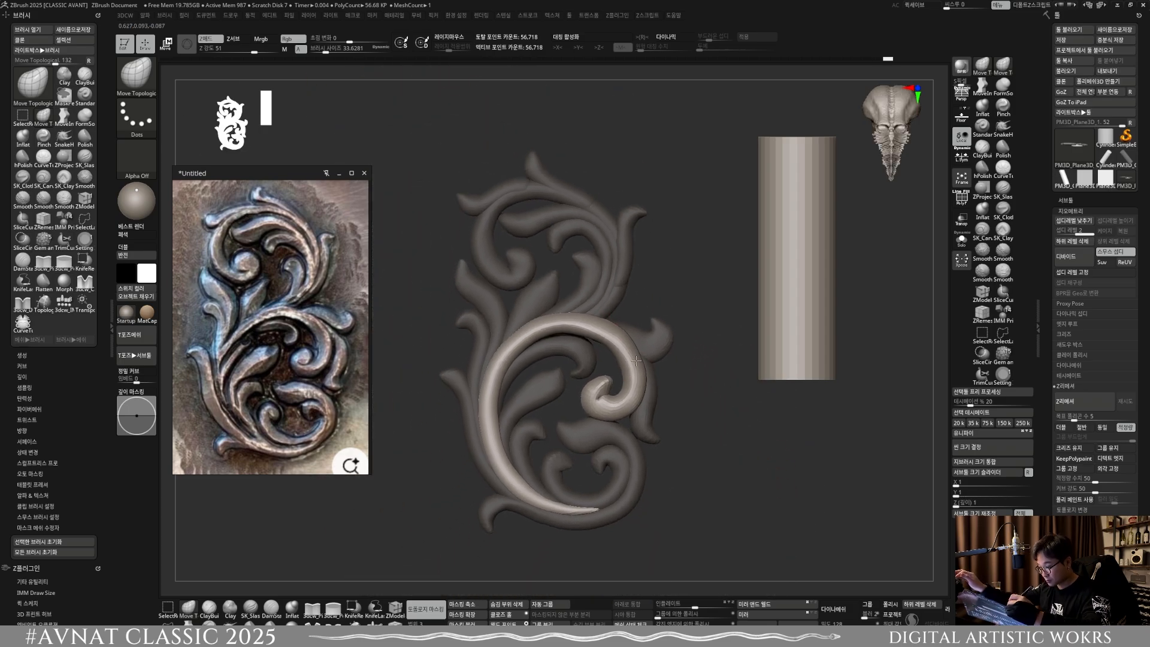
# Step: Adjust the middle scroll's upper arc from the front at a brush size of about 68
pyautogui.press('s')
pyautogui.press('s')
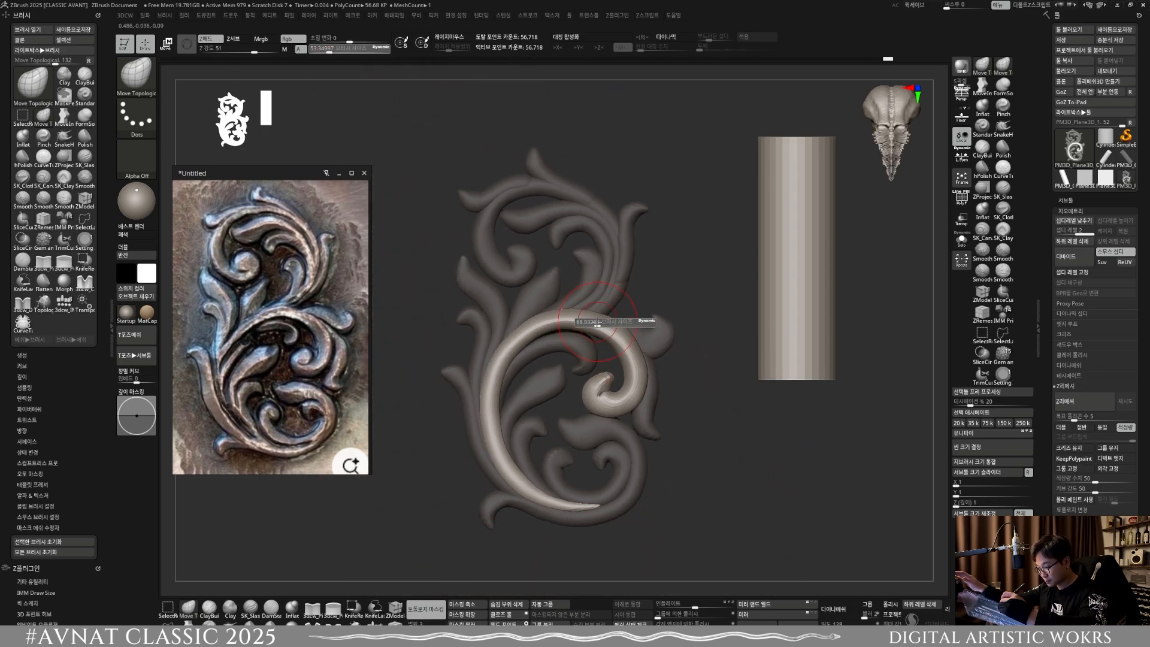
pyautogui.moveTo(593, 320); pyautogui.dragTo(598, 321)
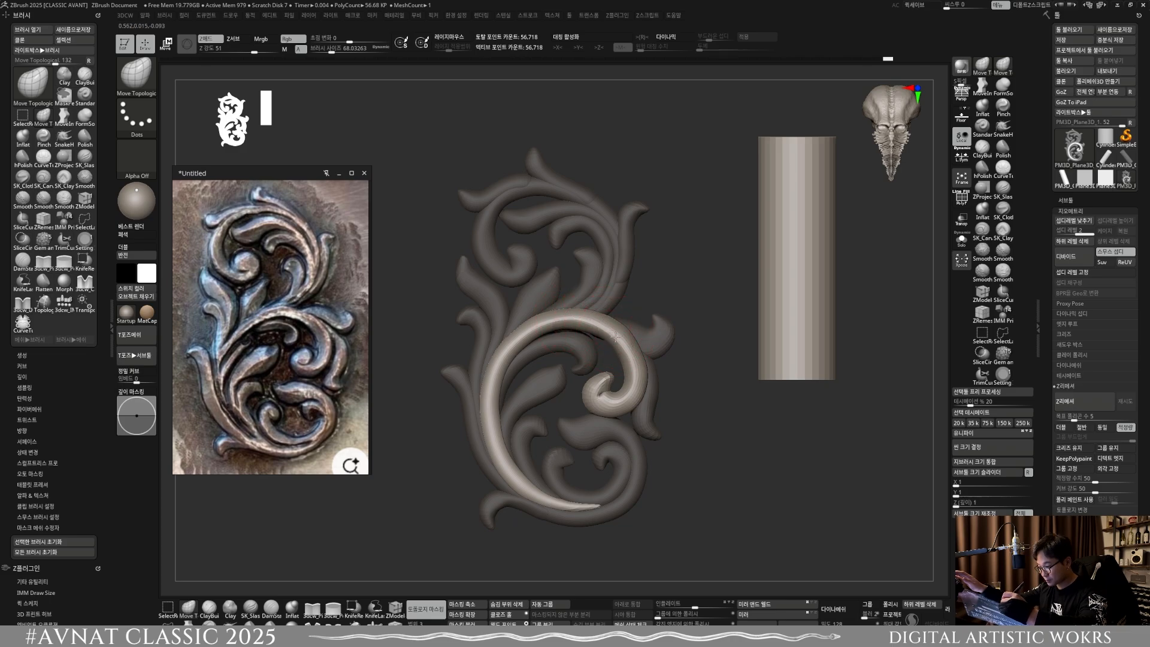
pyautogui.keyDown('alt'); pyautogui.moveTo(644, 395); pyautogui.dragTo(636, 243, button='right'); pyautogui.keyUp('alt')
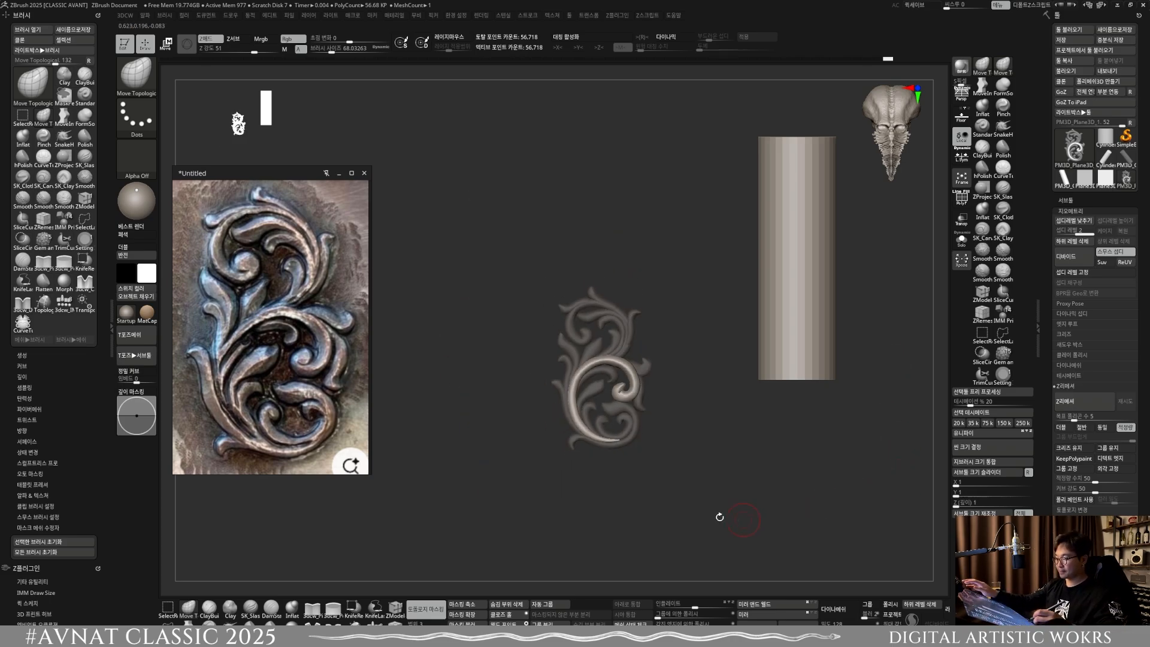
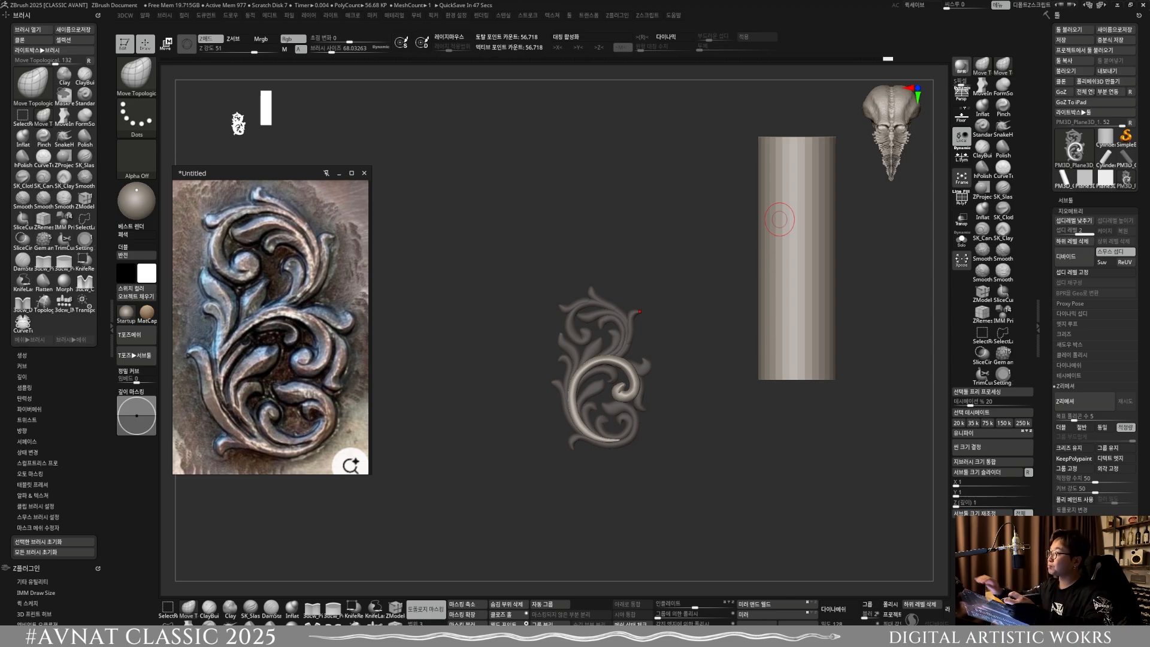
# Step: Select the small pointed leaf above the middle scroll and adjust its depth with Move Topological at a brush size of about 81
pyautogui.press('f')
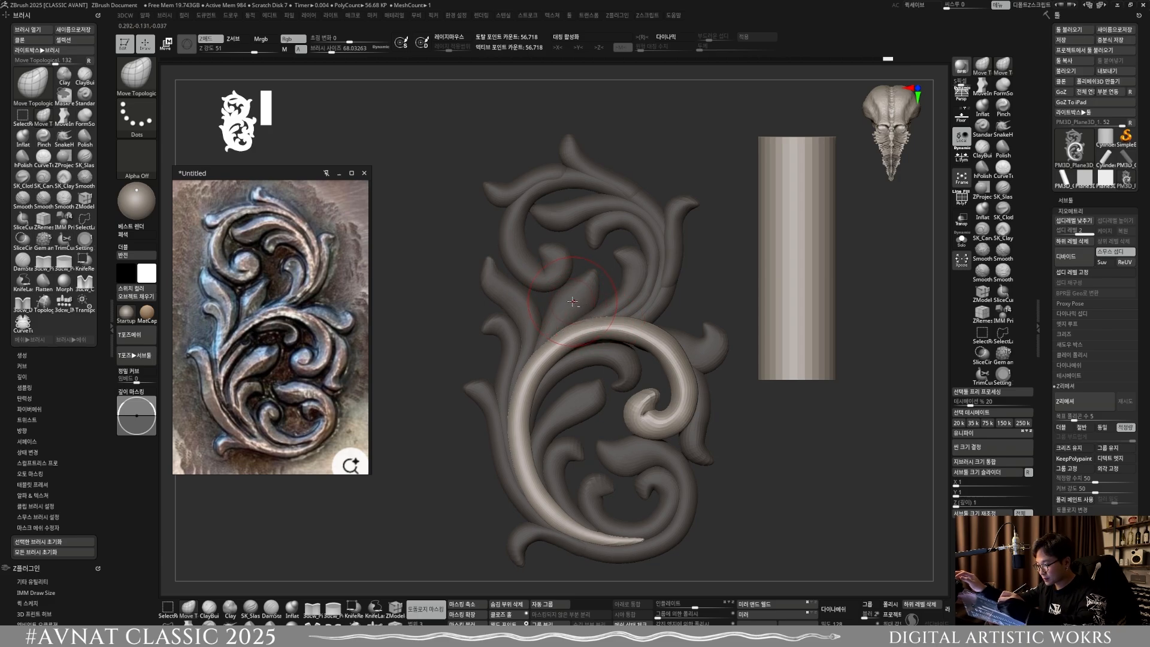
pyautogui.press('w')
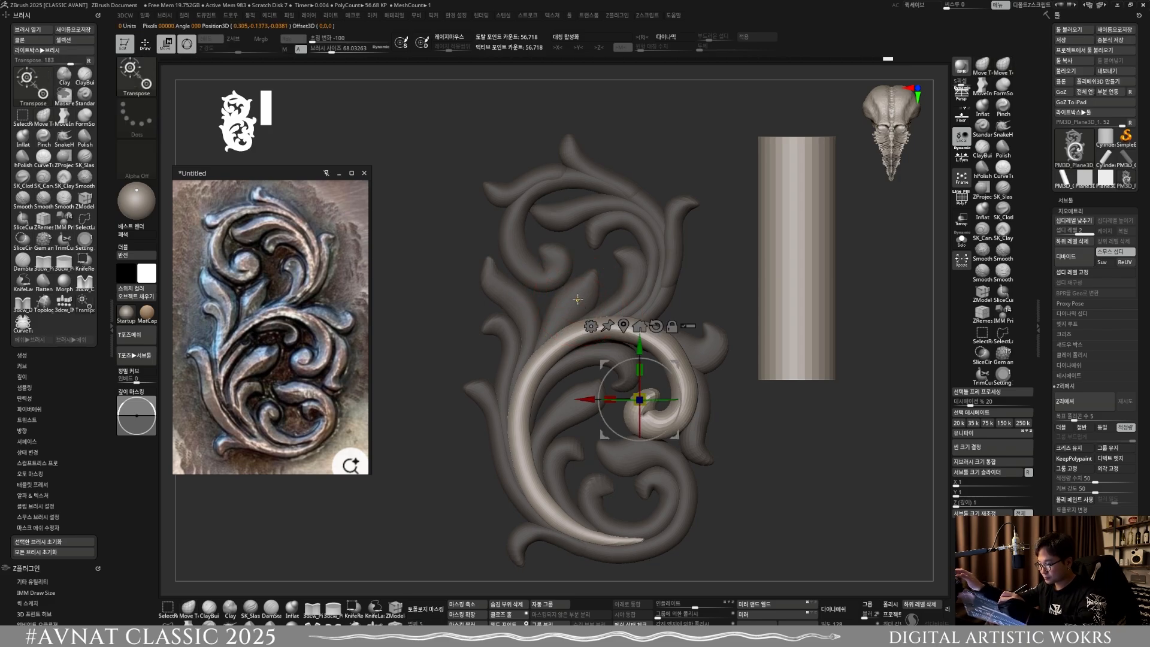
pyautogui.keyDown('ctrl'); pyautogui.click(578, 299); pyautogui.keyUp('ctrl')
pyautogui.keyDown('shift'); pyautogui.moveTo(612, 337); pyautogui.dragTo(639, 385, button='right'); pyautogui.keyUp('shift')
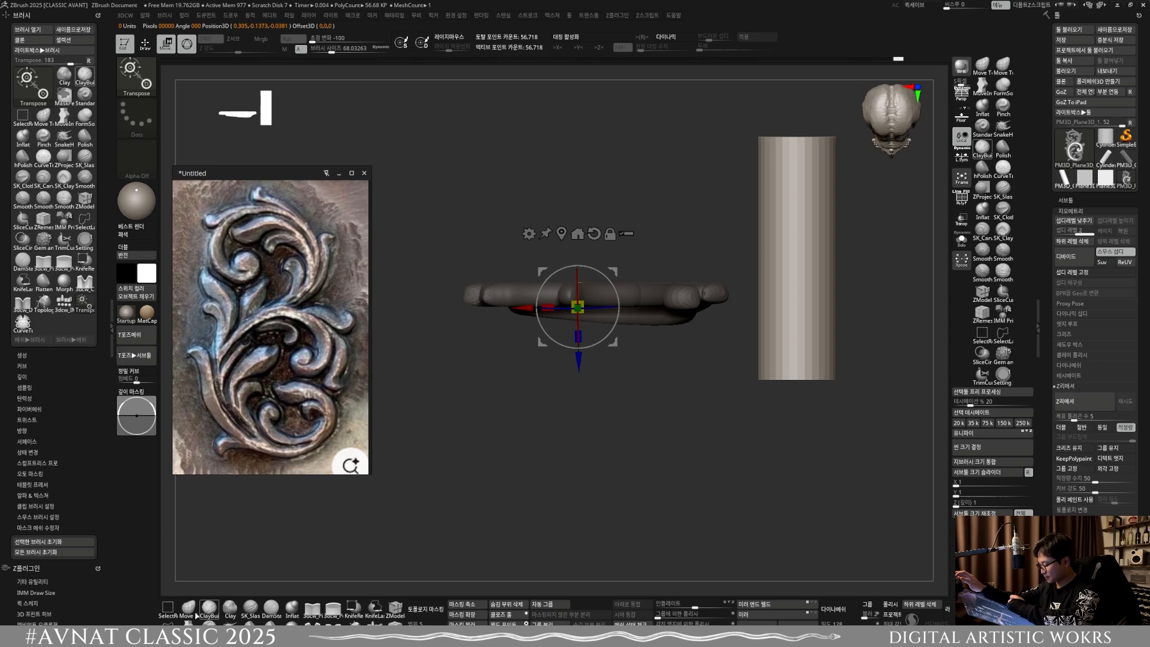
pyautogui.press('q')
pyautogui.moveTo(573, 370)
pyautogui.mouseDown(button='right')
pyautogui.moveTo(601, 322)
pyautogui.moveTo(539, 358)
pyautogui.mouseUp(button='right')
pyautogui.press(']')
pyautogui.moveTo(539, 358); pyautogui.dragTo(520, 369)
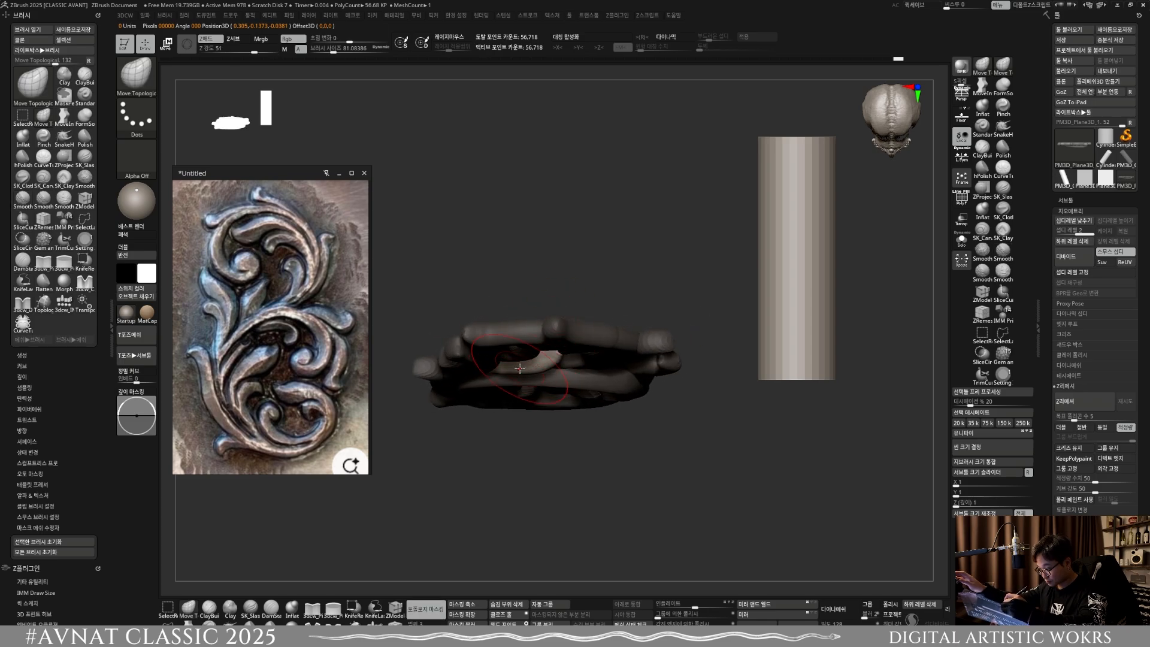
pyautogui.moveTo(524, 370)
pyautogui.keyDown('shift'); pyautogui.mouseDown(button='right')
pyautogui.moveTo(544, 373)
pyautogui.moveTo(554, 352)
pyautogui.moveTo(560, 365)
pyautogui.moveTo(534, 373)
pyautogui.mouseUp(button='right'); pyautogui.keyUp('shift')
# Step: Select the hooked leaf on the middle scroll's right side and adjust its depth with Move Topological at a brush size of about 81
pyautogui.press('w')
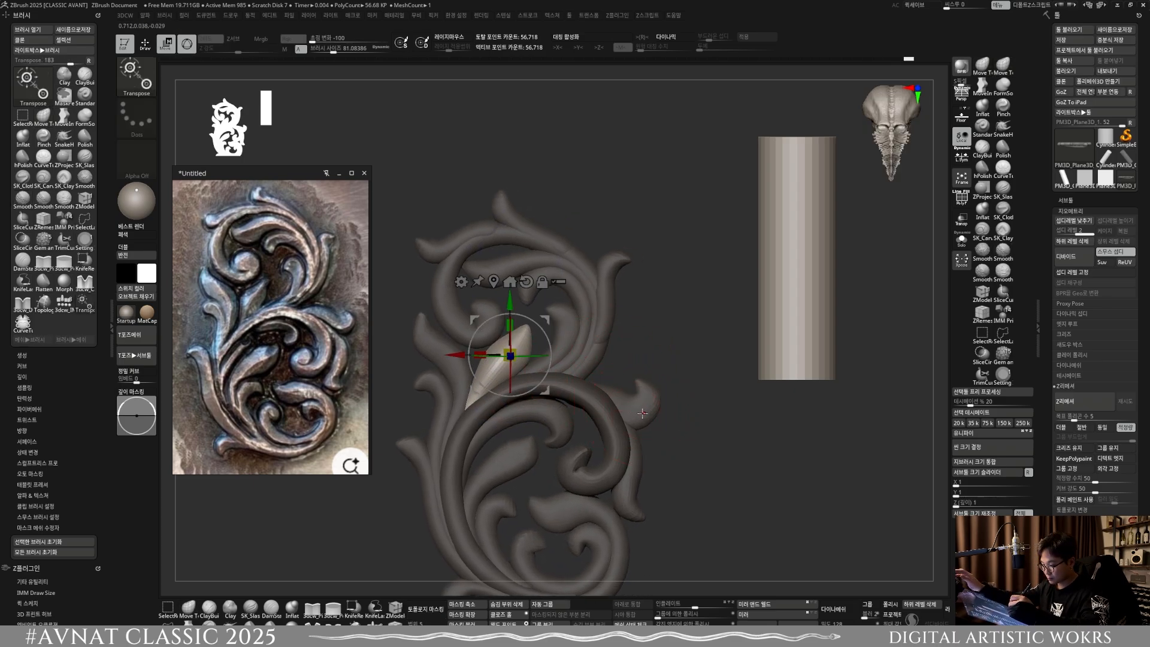
pyautogui.keyDown('ctrl'); pyautogui.keyDown('shift'); pyautogui.click(640, 412); pyautogui.keyUp('shift'); pyautogui.keyUp('ctrl')
pyautogui.click(190, 609)
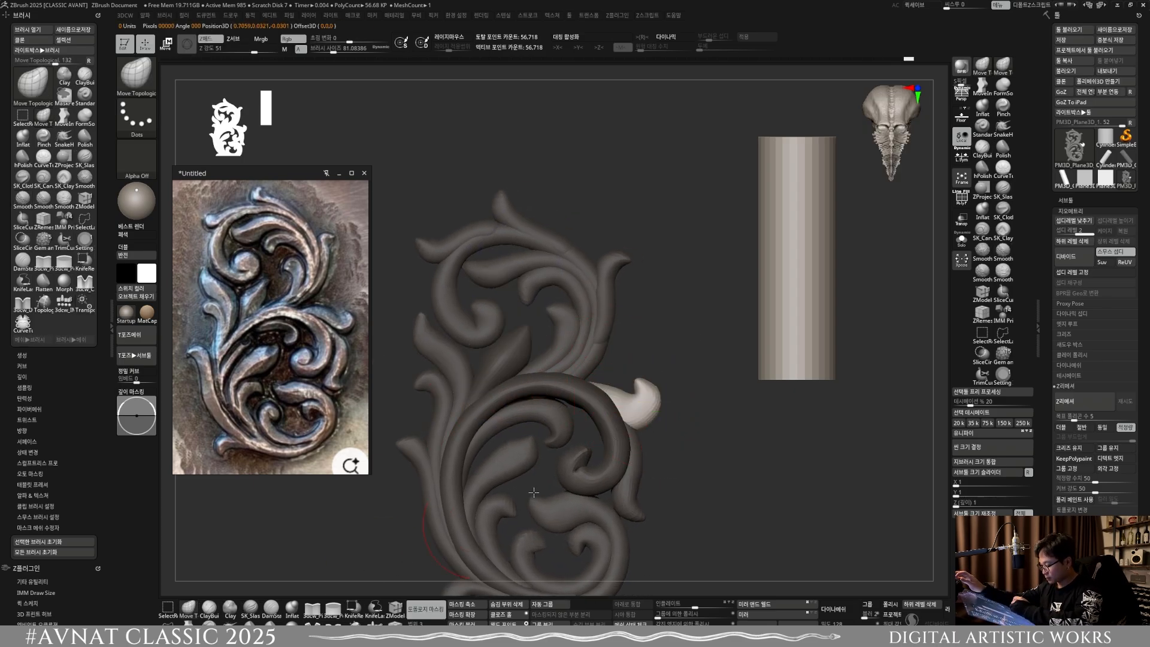
pyautogui.moveTo(707, 395)
pyautogui.mouseDown(button='right')
pyautogui.moveTo(654, 400)
pyautogui.moveTo(650, 458)
pyautogui.mouseUp(button='right')
pyautogui.moveTo(644, 364)
pyautogui.mouseDown()
pyautogui.moveTo(616, 372)
pyautogui.moveTo(633, 369)
pyautogui.mouseUp()
pyautogui.moveTo(677, 410); pyautogui.dragTo(698, 382, button='right')
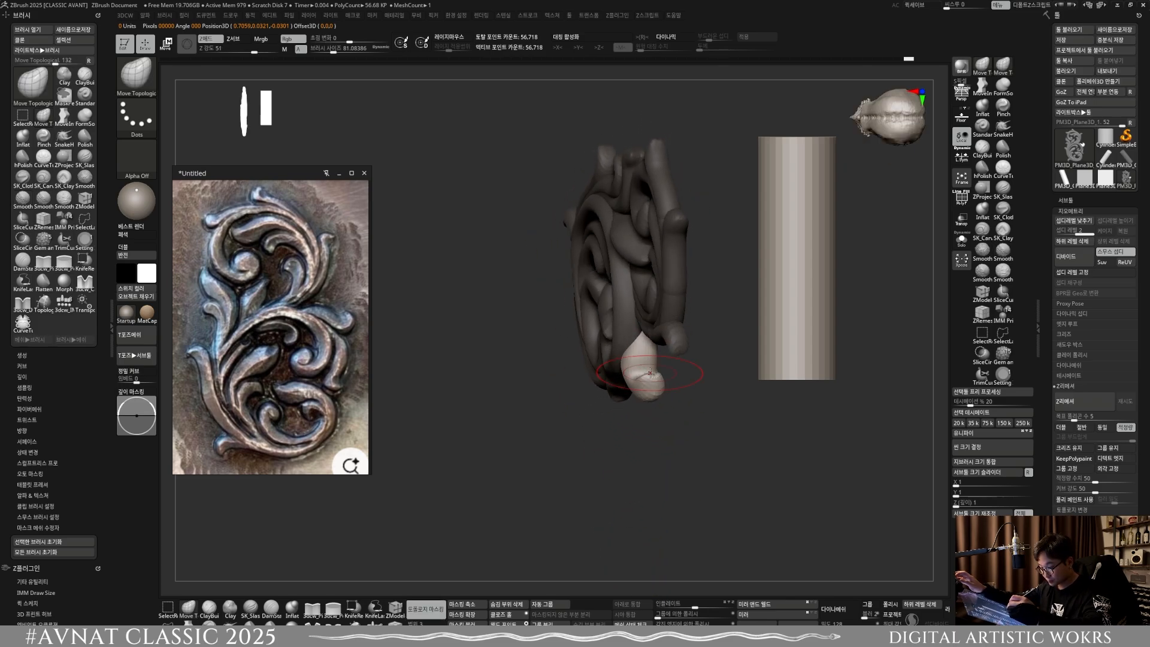
pyautogui.moveTo(649, 375); pyautogui.dragTo(639, 372)
pyautogui.moveTo(677, 395)
pyautogui.keyDown('shift'); pyautogui.mouseDown(button='right')
pyautogui.moveTo(654, 396)
pyautogui.moveTo(669, 372)
pyautogui.moveTo(646, 419)
pyautogui.moveTo(646, 370)
pyautogui.mouseUp(button='right'); pyautogui.keyUp('shift')
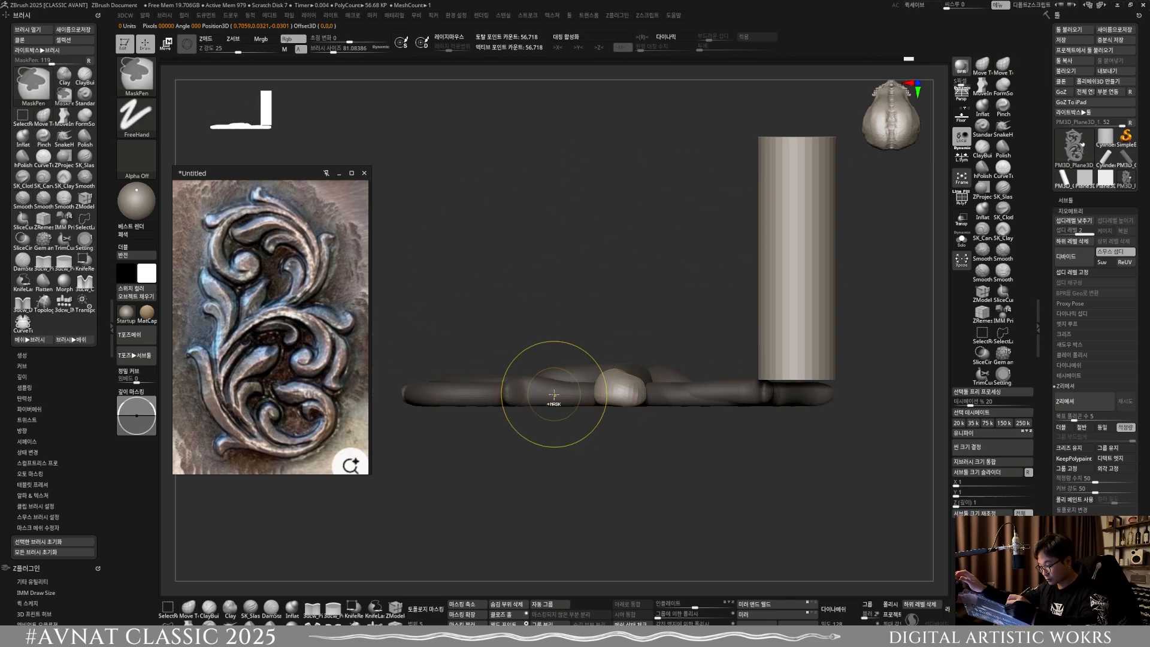
# Step: Select the narrow leaf below the hooked right leaf and adjust its depth at a brush size of about 84.5
pyautogui.press('w')
pyautogui.moveTo(611, 383); pyautogui.dragTo(554, 393)
pyautogui.click(188, 608)
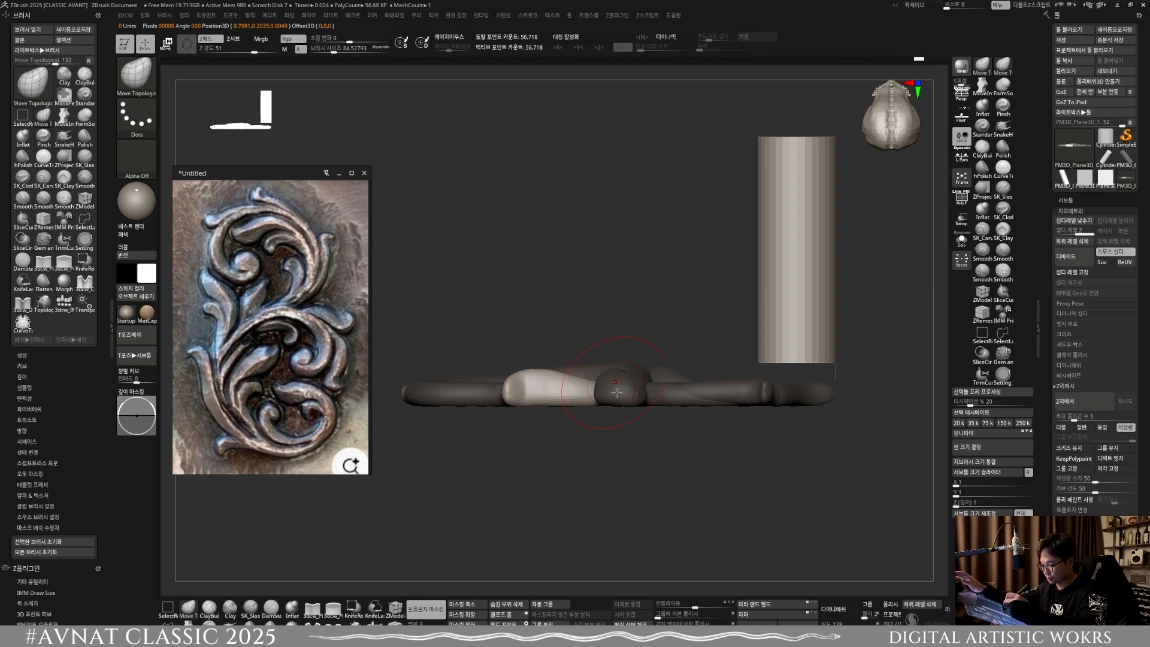
pyautogui.moveTo(616, 392); pyautogui.dragTo(726, 315, button='right')
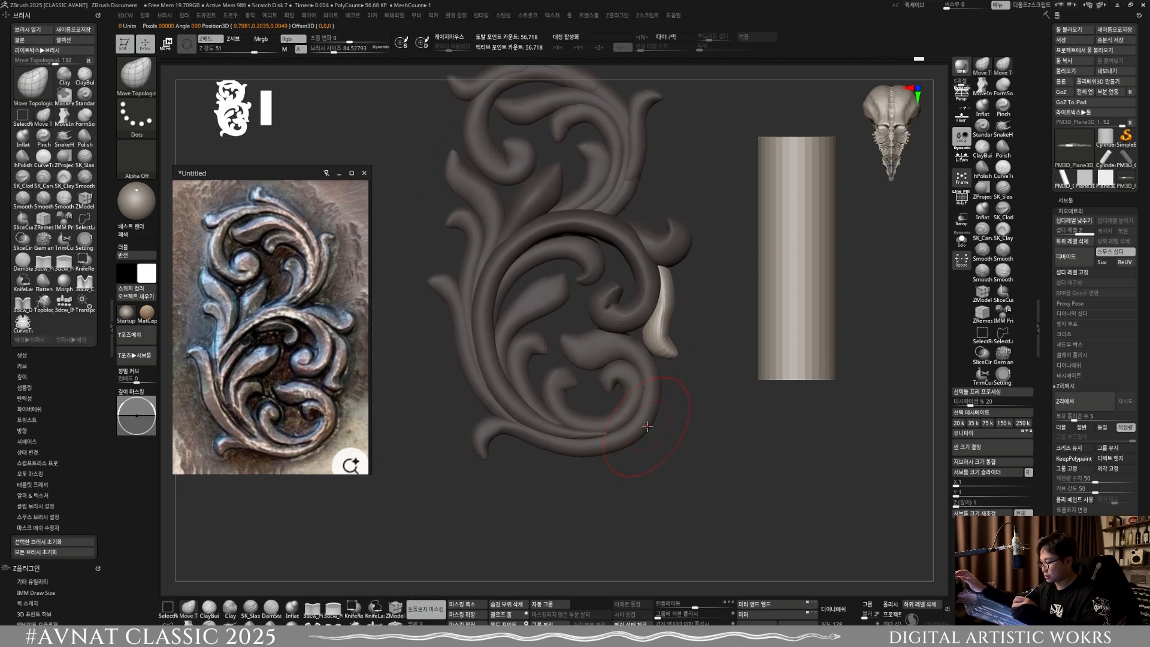
# Step: Select the large outer scroll along the ornament's bottom and shift its depth with Move Topological at a brush size of about 244.8
pyautogui.press('w')
pyautogui.keyDown('ctrl'); pyautogui.click(643, 414); pyautogui.keyUp('ctrl')
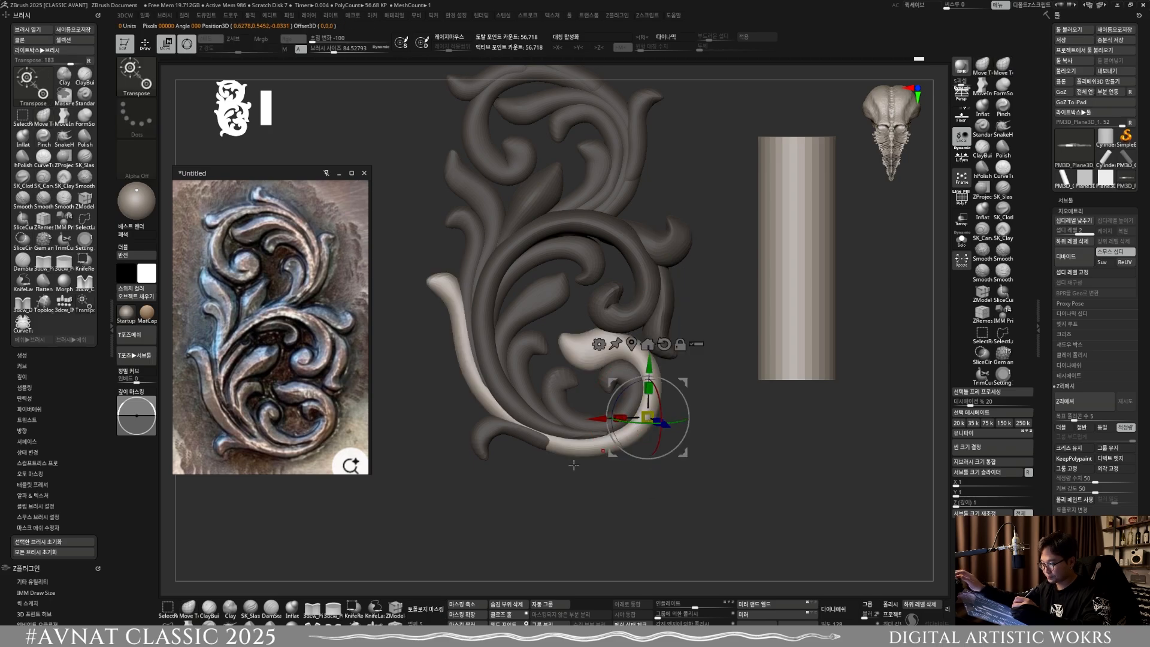
pyautogui.click(195, 613)
pyautogui.moveTo(590, 459); pyautogui.dragTo(604, 363, button='right')
pyautogui.press('s')
pyautogui.moveTo(601, 361)
pyautogui.mouseDown()
pyautogui.moveTo(613, 362)
pyautogui.moveTo(573, 371)
pyautogui.mouseUp()
pyautogui.press('s')
pyautogui.moveTo(601, 346)
pyautogui.mouseDown(button='right')
pyautogui.moveTo(604, 318)
pyautogui.moveTo(606, 354)
pyautogui.mouseUp(button='right')
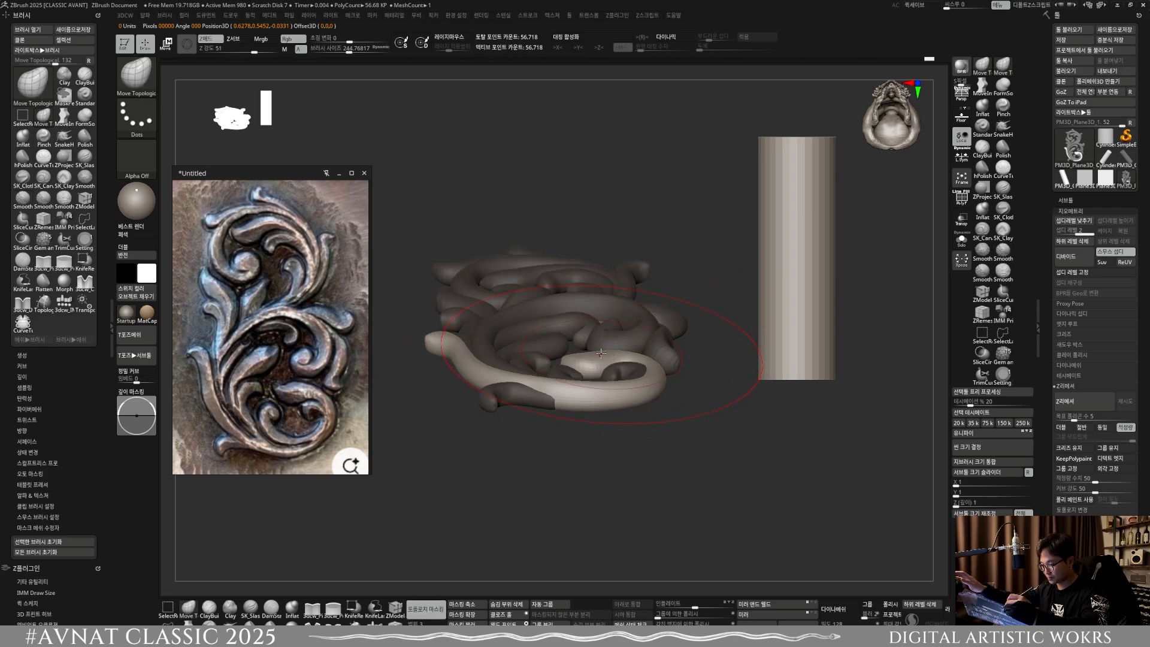
pyautogui.moveTo(605, 367); pyautogui.dragTo(604, 352)
pyautogui.moveTo(605, 352); pyautogui.dragTo(607, 313, button='right')
# Step: Refine the bottom scroll's height from low and side angles, reducing the Move Topological brush size to about 127
pyautogui.press('s')
pyautogui.moveTo(619, 345); pyautogui.dragTo(615, 345)
pyautogui.moveTo(620, 326); pyautogui.dragTo(623, 374, button='right')
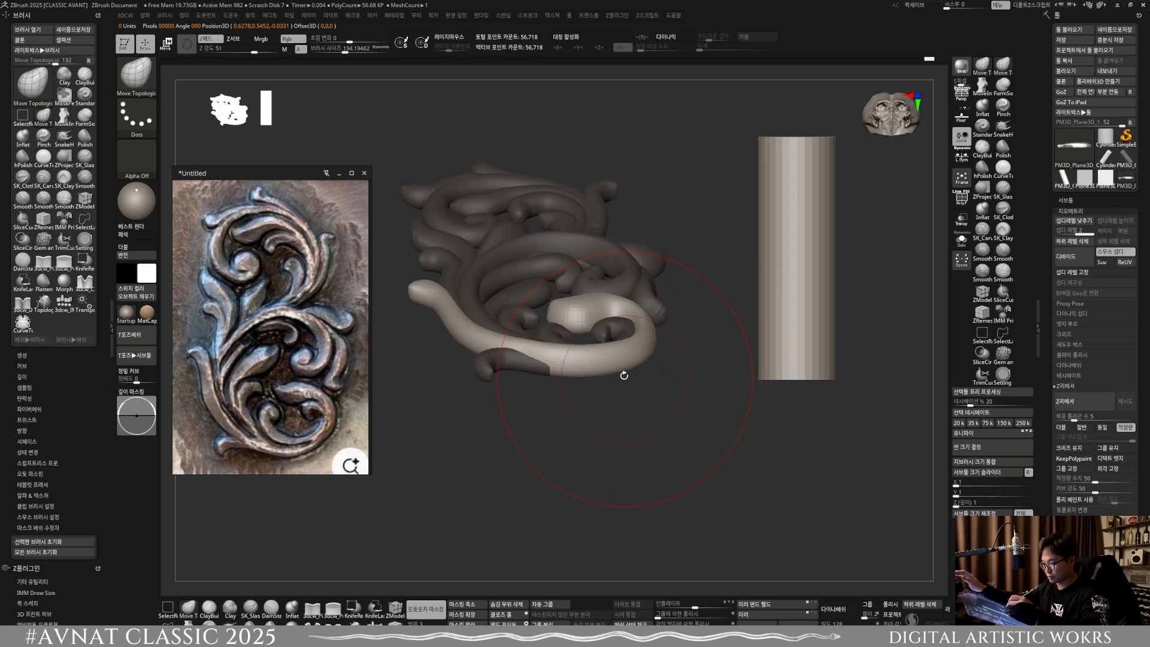
pyautogui.press('s')
pyautogui.moveTo(632, 326); pyautogui.dragTo(616, 310)
pyautogui.moveTo(620, 317)
pyautogui.mouseDown(button='right')
pyautogui.moveTo(620, 269)
pyautogui.moveTo(647, 276)
pyautogui.moveTo(654, 352)
pyautogui.moveTo(652, 329)
pyautogui.mouseUp(button='right')
pyautogui.moveTo(597, 242); pyautogui.dragTo(557, 251, button='right')
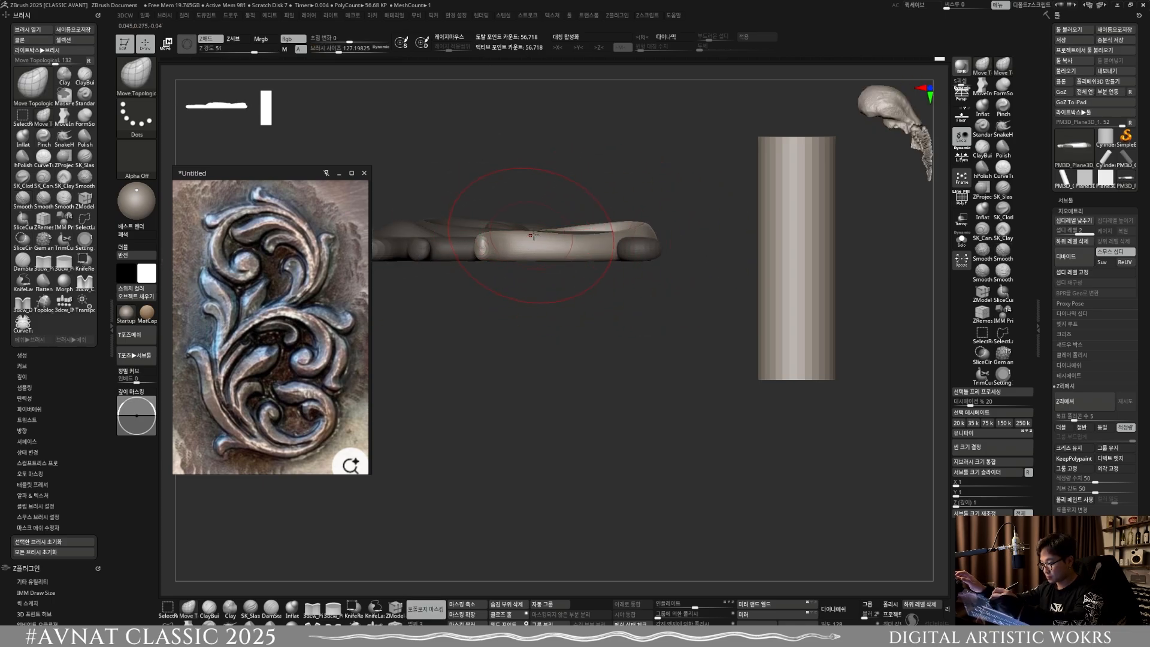
# Step: Undo the last stroke and adjust the bottom scroll's depth from the side at a brush size of about 68
pyautogui.hotkey('ctrl', 'z')
pyautogui.press('s')
pyautogui.moveTo(517, 239); pyautogui.dragTo(509, 239)
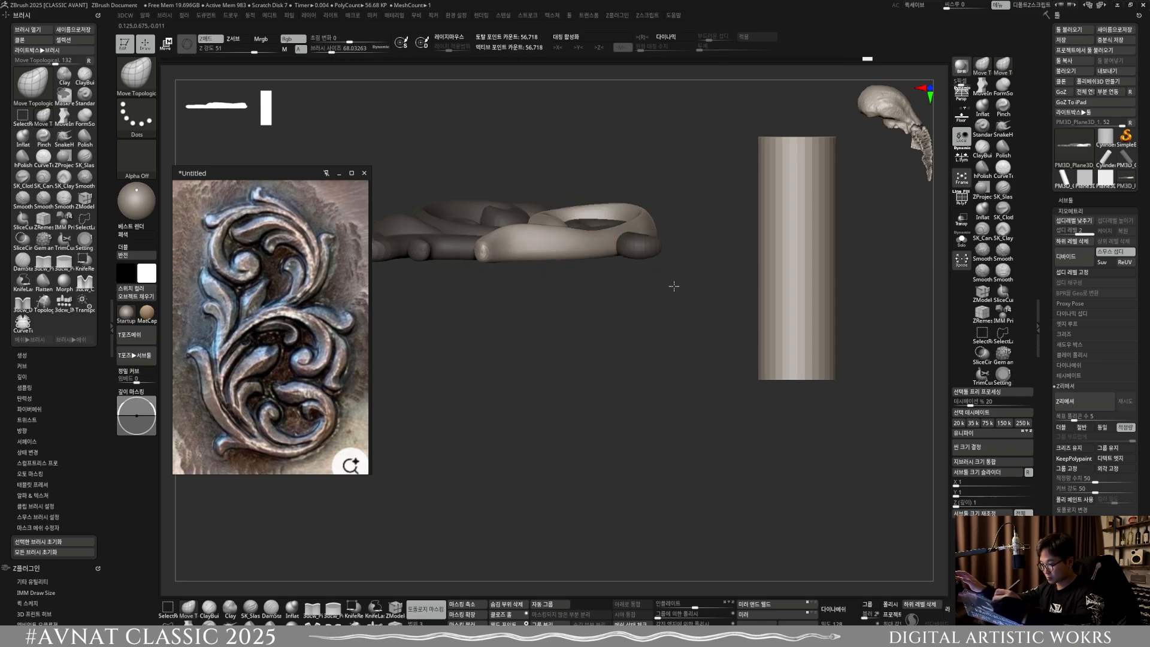
pyautogui.moveTo(673, 285); pyautogui.dragTo(588, 355)
pyautogui.scroll(3, 615, 370)
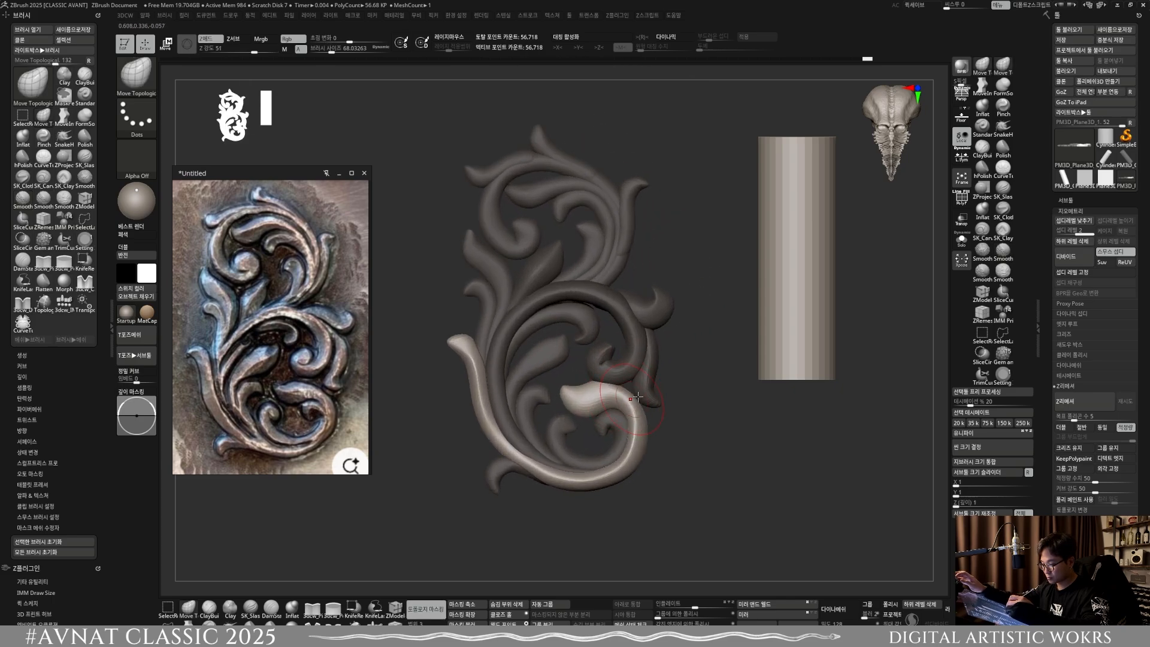
# Step: Select the inner curled leaf under the middle scroll's arc and adjust its depth from below at a brush size of about 53.3
pyautogui.press('w')
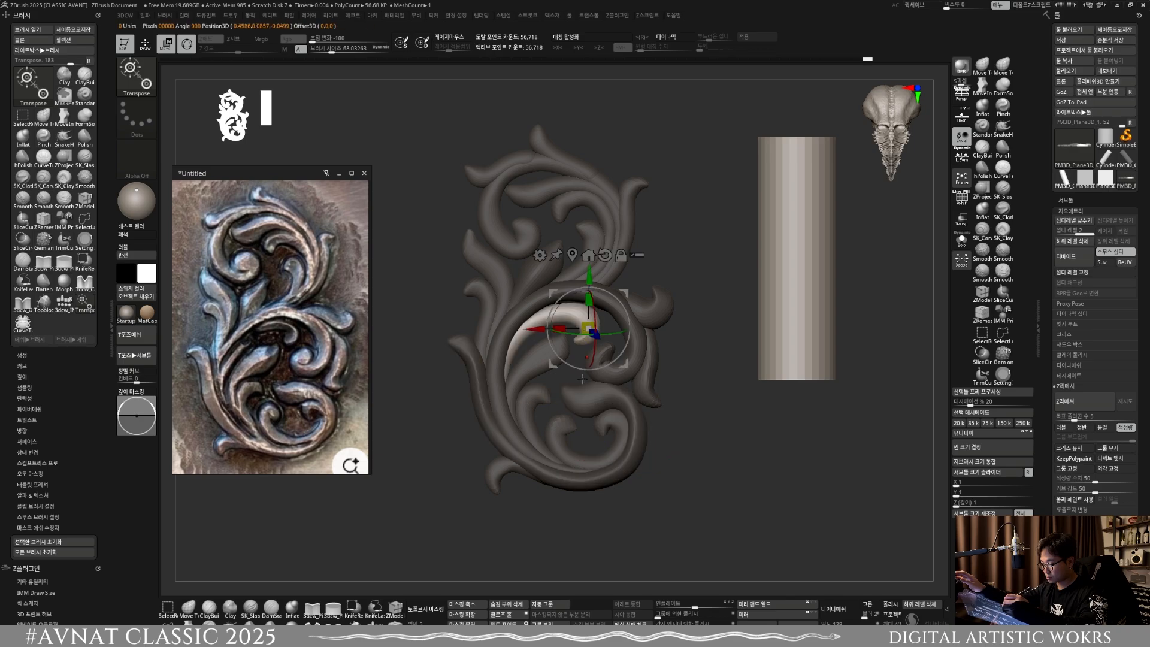
pyautogui.moveTo(588, 330)
pyautogui.mouseDown(button='right')
pyautogui.moveTo(520, 415)
pyautogui.moveTo(587, 331)
pyautogui.moveTo(529, 313)
pyautogui.moveTo(512, 276)
pyautogui.mouseUp(button='right')
pyautogui.press('q')
pyautogui.moveTo(483, 281); pyautogui.dragTo(505, 271)
pyautogui.press('[')
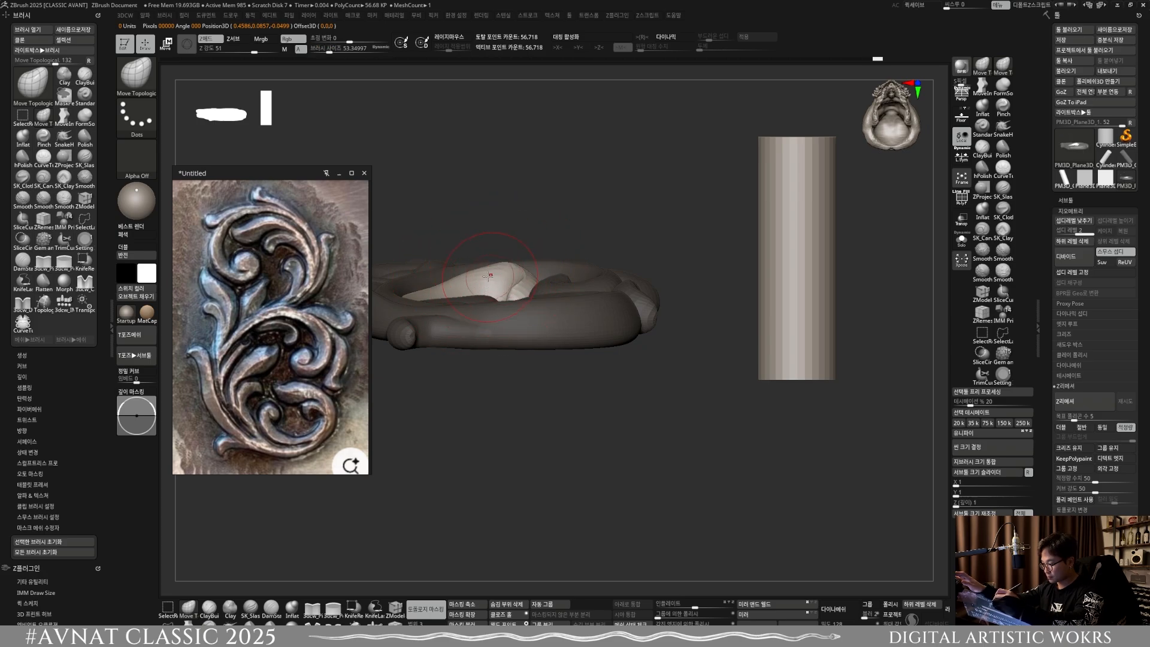
pyautogui.moveTo(365, 593)
pyautogui.keyDown('shift'); pyautogui.mouseDown(button='right')
pyautogui.moveTo(577, 398)
pyautogui.moveTo(573, 371)
pyautogui.moveTo(611, 386)
pyautogui.moveTo(599, 394)
pyautogui.mouseUp(button='right'); pyautogui.keyUp('shift')
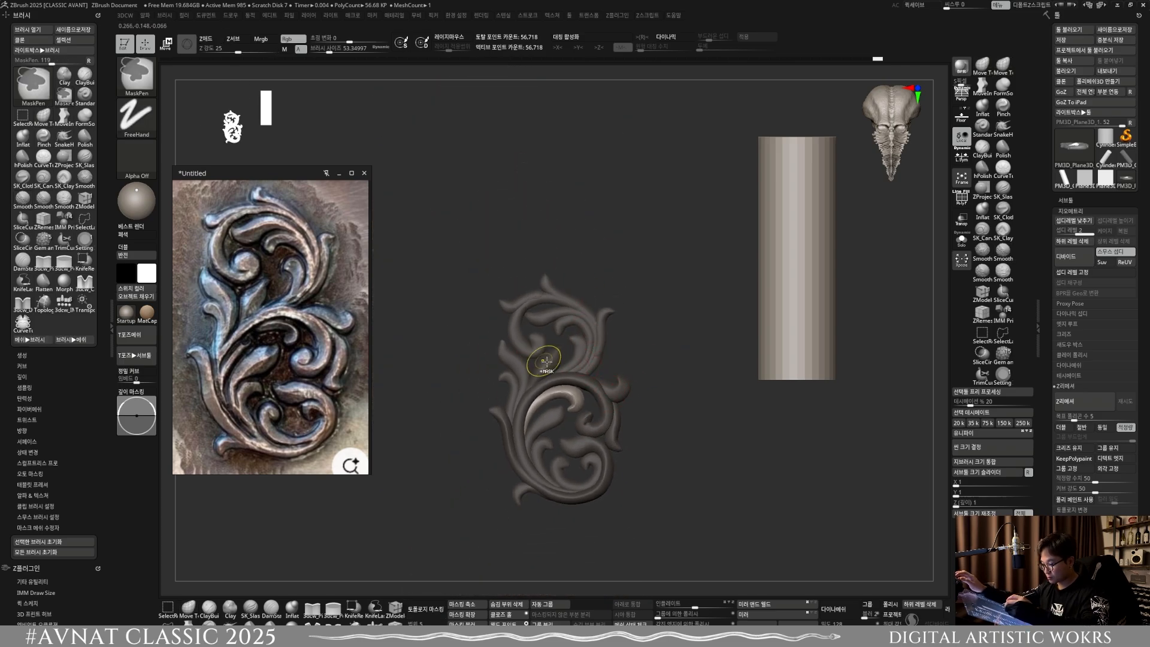
# Step: Select the upper-left side leaf and pull its tip and body forward in depth from the side at a brush size of about 77.7
pyautogui.press('w')
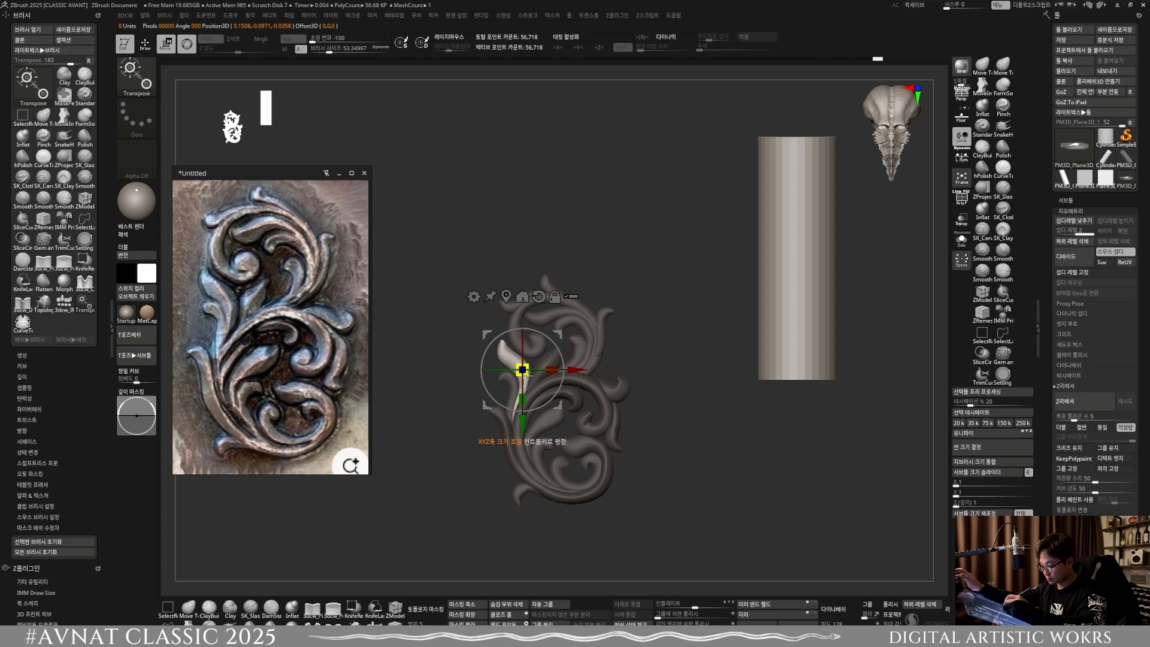
pyautogui.moveTo(528, 376)
pyautogui.keyDown('shift'); pyautogui.mouseDown(button='right')
pyautogui.moveTo(569, 378)
pyautogui.moveTo(579, 424)
pyautogui.moveTo(456, 596)
pyautogui.mouseUp(button='right'); pyautogui.keyUp('shift')
pyautogui.press('q')
pyautogui.moveTo(574, 373); pyautogui.dragTo(567, 358, button='right')
pyautogui.press('s')
pyautogui.press('s')
pyautogui.moveTo(565, 358); pyautogui.dragTo(575, 359)
pyautogui.moveTo(561, 369); pyautogui.dragTo(539, 360, button='right')
pyautogui.moveTo(539, 361); pyautogui.dragTo(547, 360)
pyautogui.moveTo(548, 360); pyautogui.dragTo(553, 342, button='right')
pyautogui.press('s')
pyautogui.moveTo(553, 342); pyautogui.dragTo(549, 353)
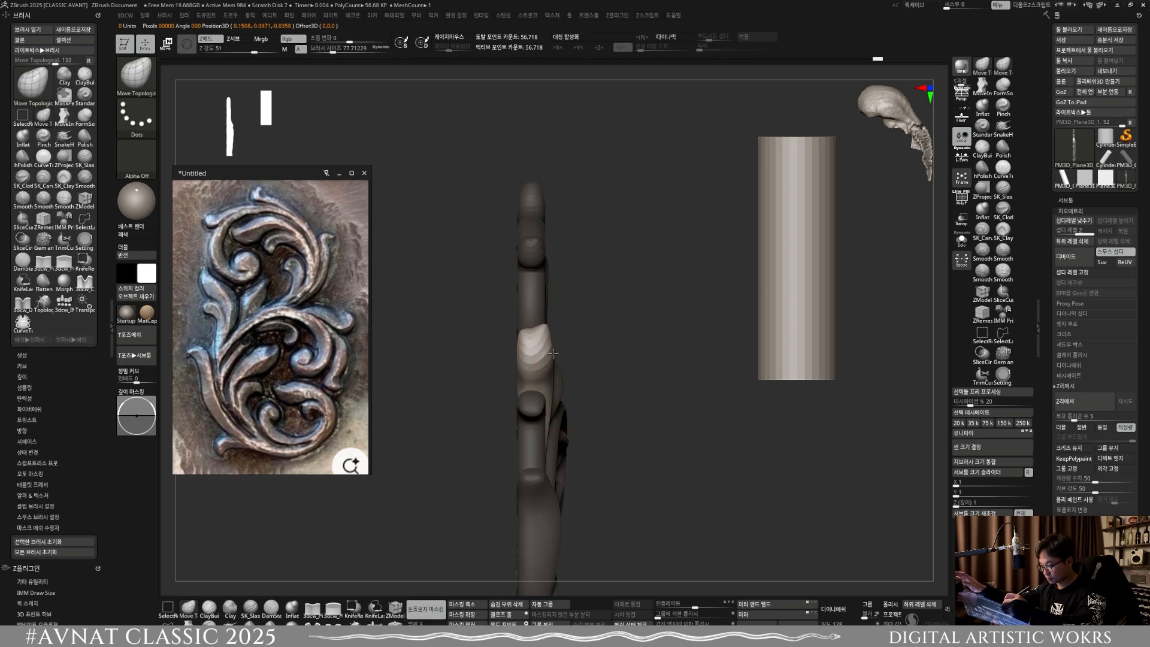
# Step: Refine the depth of the upper-left leaf's lower stem from the side at a brush size of about 56
pyautogui.keyDown('shift'); pyautogui.moveTo(558, 383); pyautogui.dragTo(550, 413, button='right'); pyautogui.keyUp('shift')
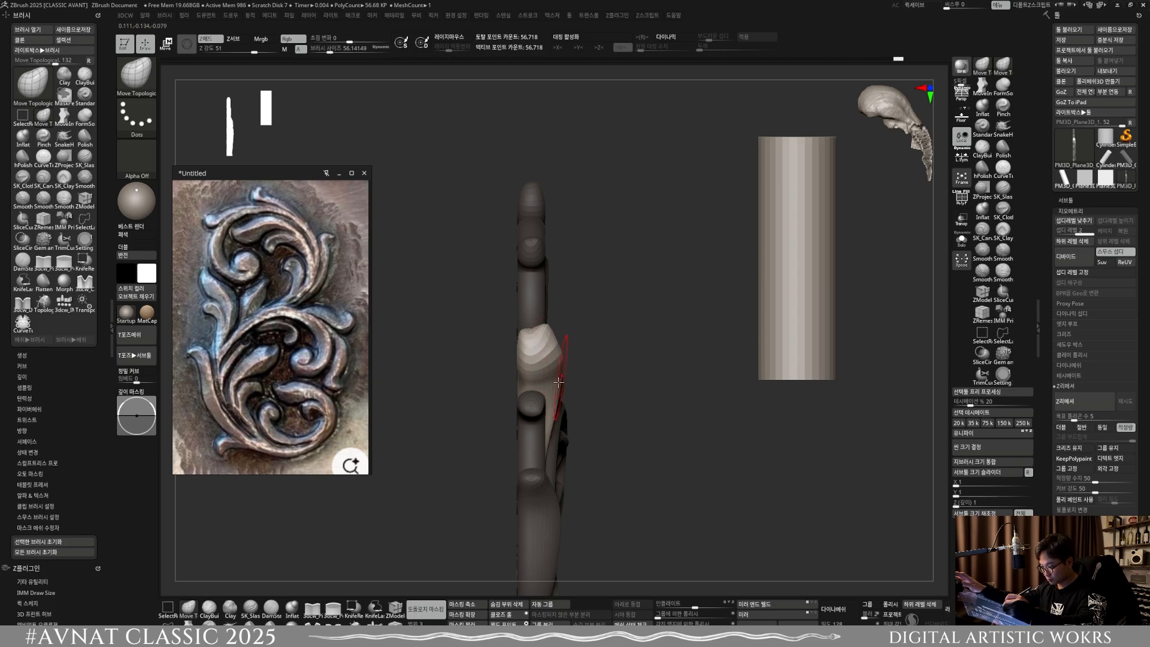
pyautogui.keyDown('shift'); pyautogui.moveTo(579, 418); pyautogui.dragTo(546, 417, button='right'); pyautogui.keyUp('shift')
pyautogui.moveTo(546, 416)
pyautogui.keyDown('ctrl'); pyautogui.mouseDown(button='right')
pyautogui.moveTo(566, 380)
pyautogui.moveTo(539, 419)
pyautogui.mouseUp(button='right'); pyautogui.keyUp('ctrl')
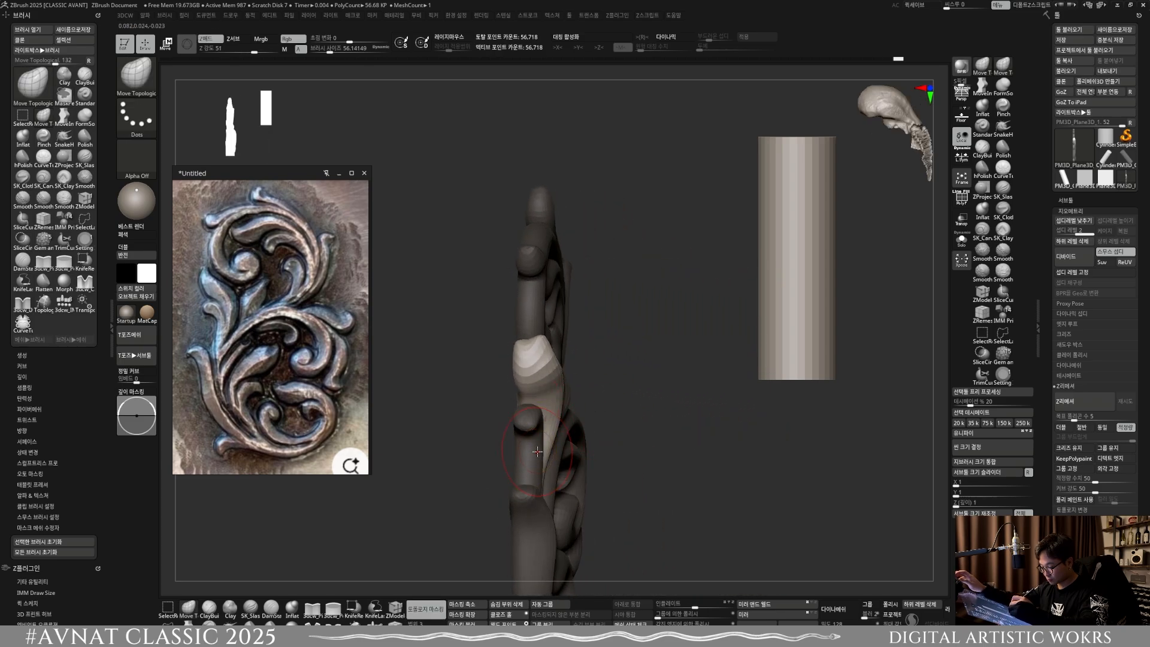
# Step: Select the curled leaf below the upper-left leaf and widen its depth from the side at a brush size of about 81
pyautogui.press('w')
pyautogui.press('q')
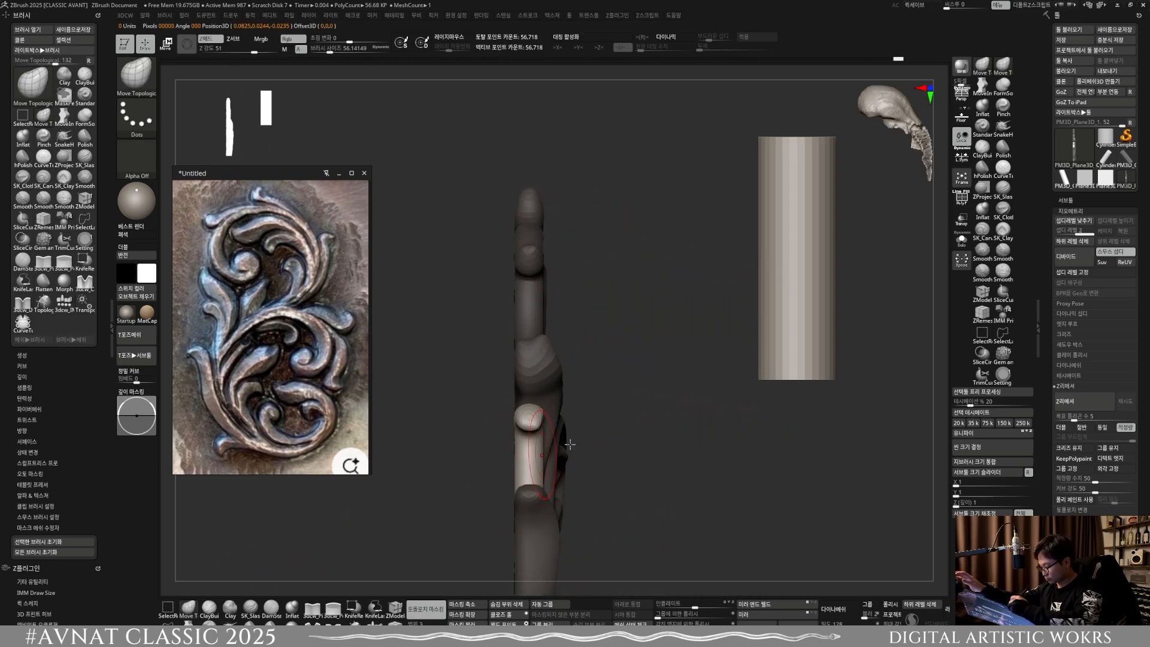
pyautogui.press('s')
pyautogui.press('s')
pyautogui.moveTo(547, 448); pyautogui.dragTo(557, 425)
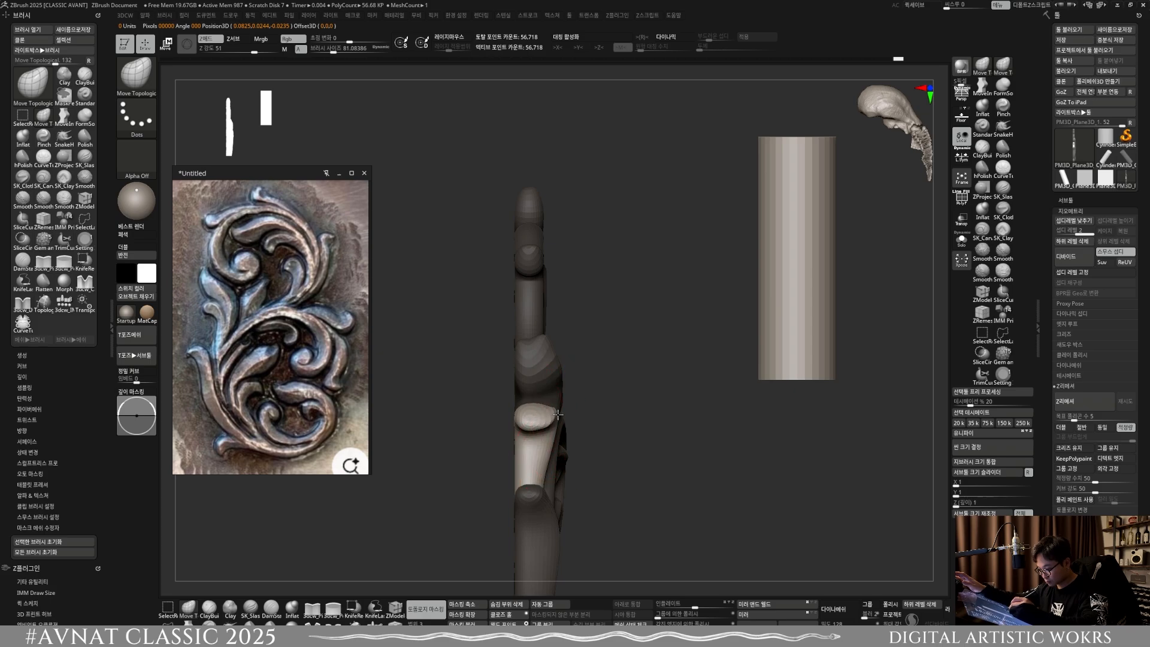
pyautogui.keyDown('shift'); pyautogui.moveTo(558, 413); pyautogui.dragTo(576, 337, button='right'); pyautogui.keyUp('shift')
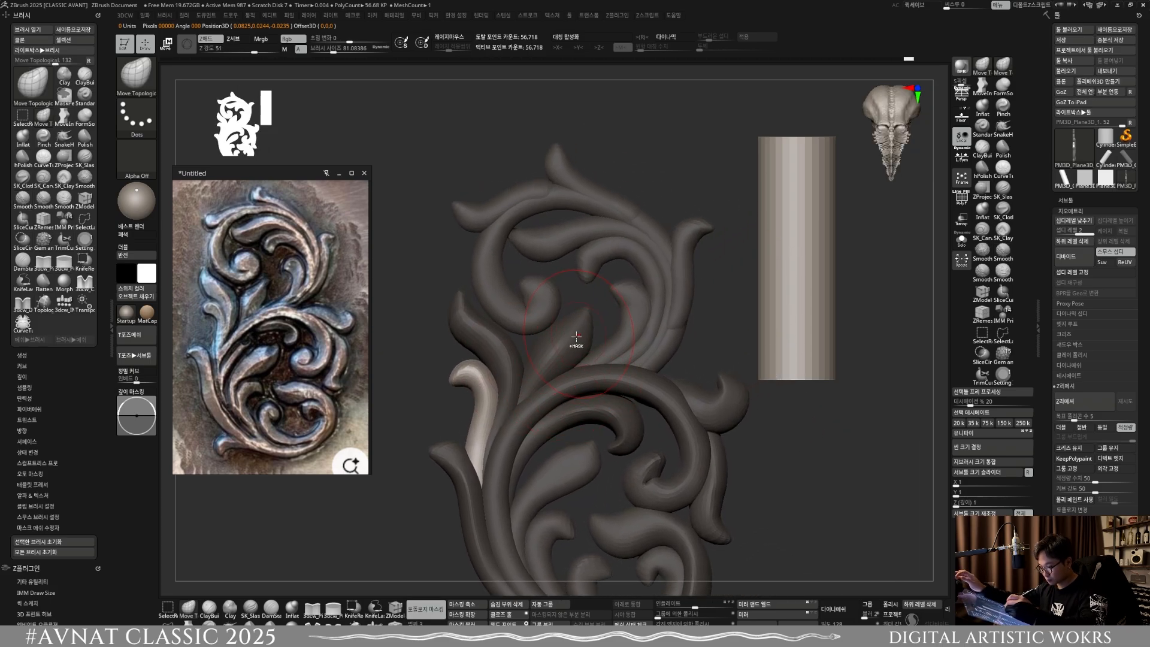
# Step: Select the large upper scroll and adjust its depth from the side at a brush size of about 194
pyautogui.press('w')
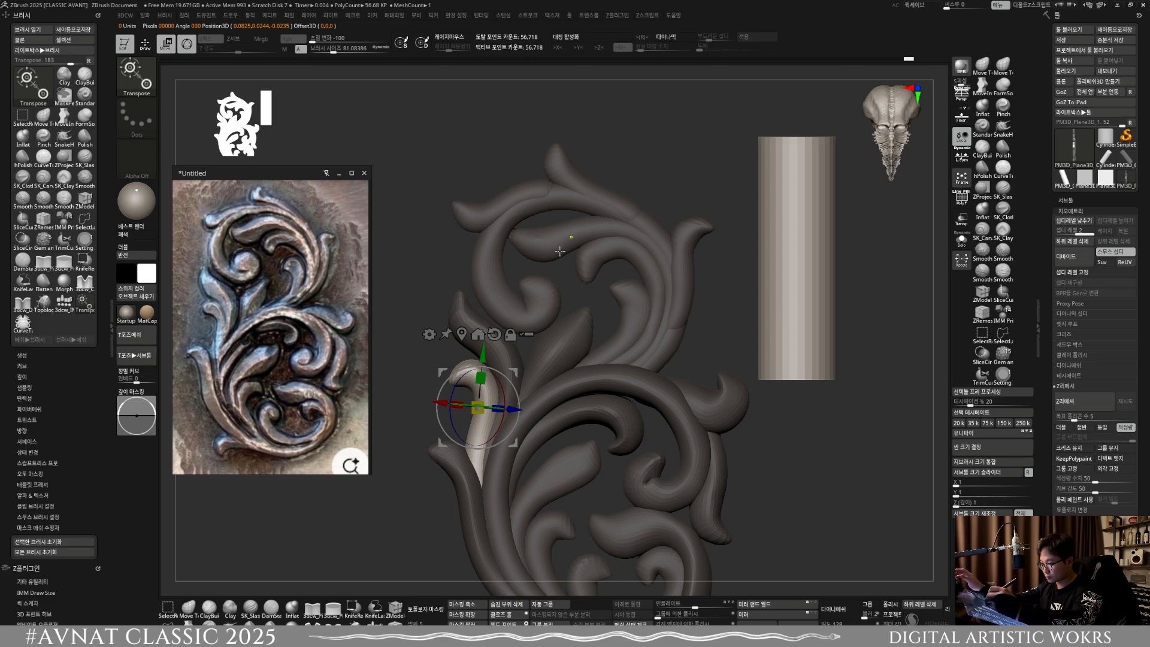
pyautogui.keyDown('ctrl'); pyautogui.click(517, 305); pyautogui.keyUp('ctrl')
pyautogui.press('q')
pyautogui.moveTo(590, 319)
pyautogui.mouseDown(button='right')
pyautogui.moveTo(527, 317)
pyautogui.moveTo(595, 339)
pyautogui.moveTo(575, 308)
pyautogui.mouseUp(button='right')
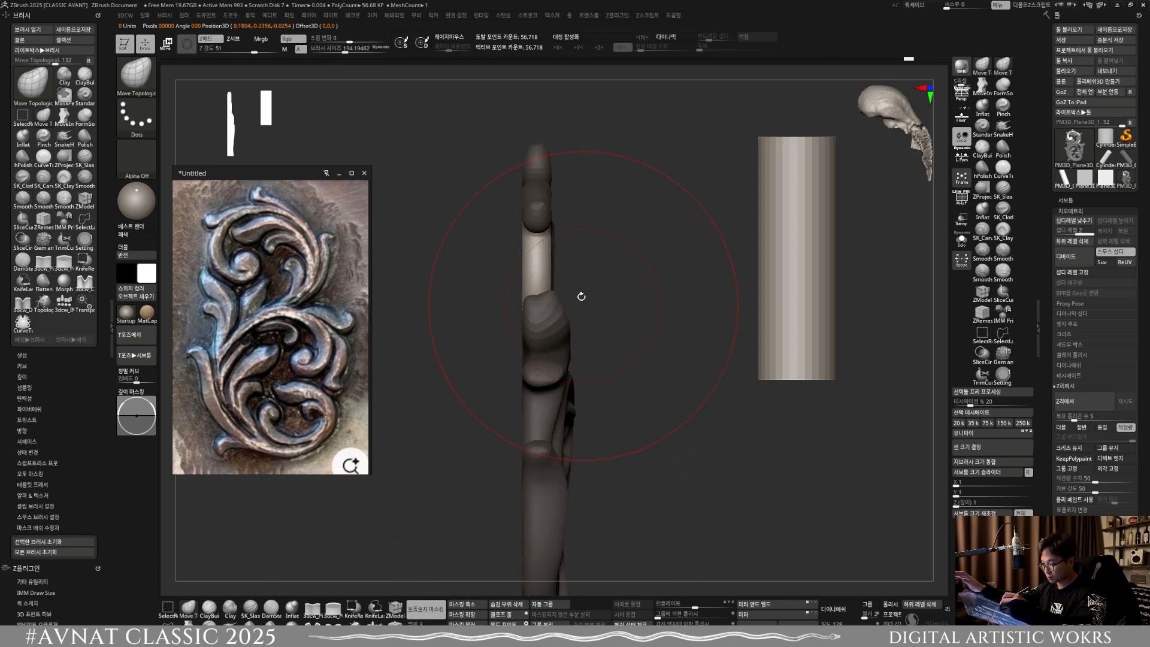
pyautogui.moveTo(544, 259); pyautogui.dragTo(584, 256)
pyautogui.moveTo(584, 256); pyautogui.dragTo(536, 246, button='right')
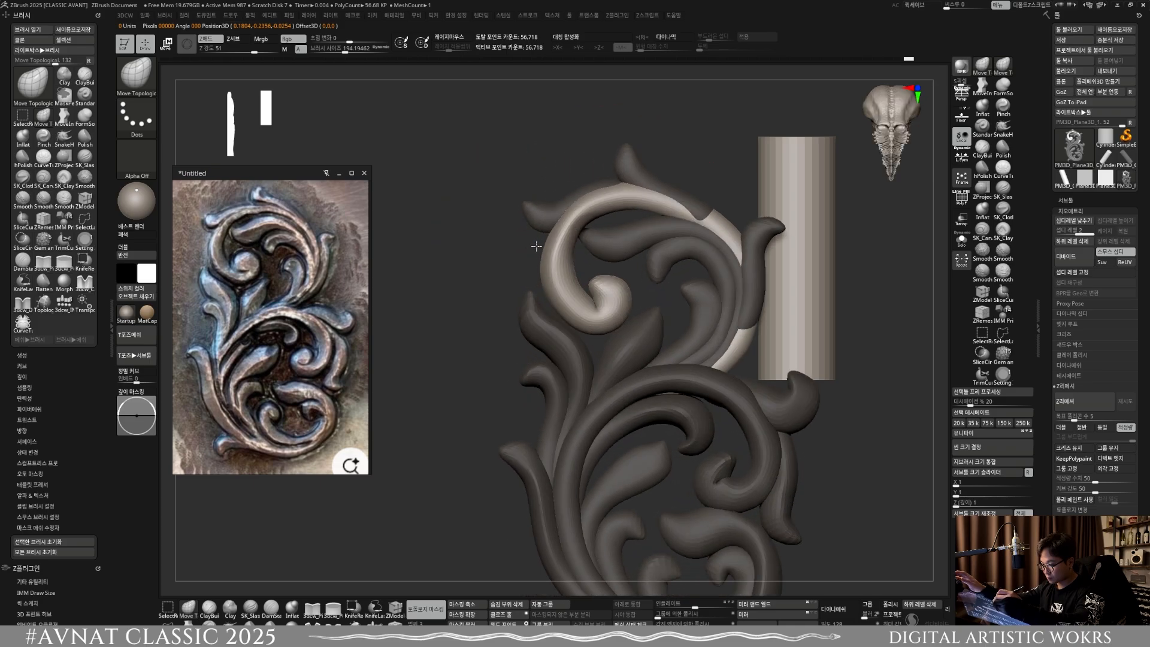
pyautogui.moveTo(574, 281)
pyautogui.keyDown('alt'); pyautogui.mouseDown(button='right')
pyautogui.moveTo(506, 299)
pyautogui.moveTo(550, 316)
pyautogui.mouseUp(button='right'); pyautogui.keyUp('alt')
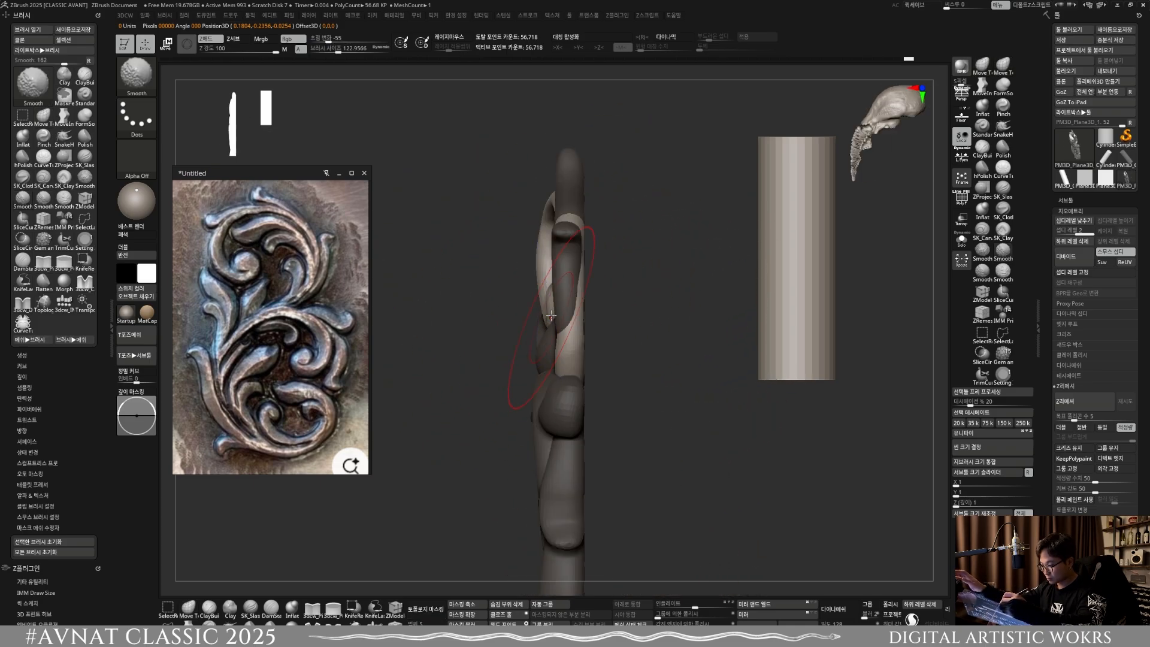
# Step: Adjust the upper scroll's depth from the opposite side with Move Topological at a brush size of about 77.7
pyautogui.press('s')
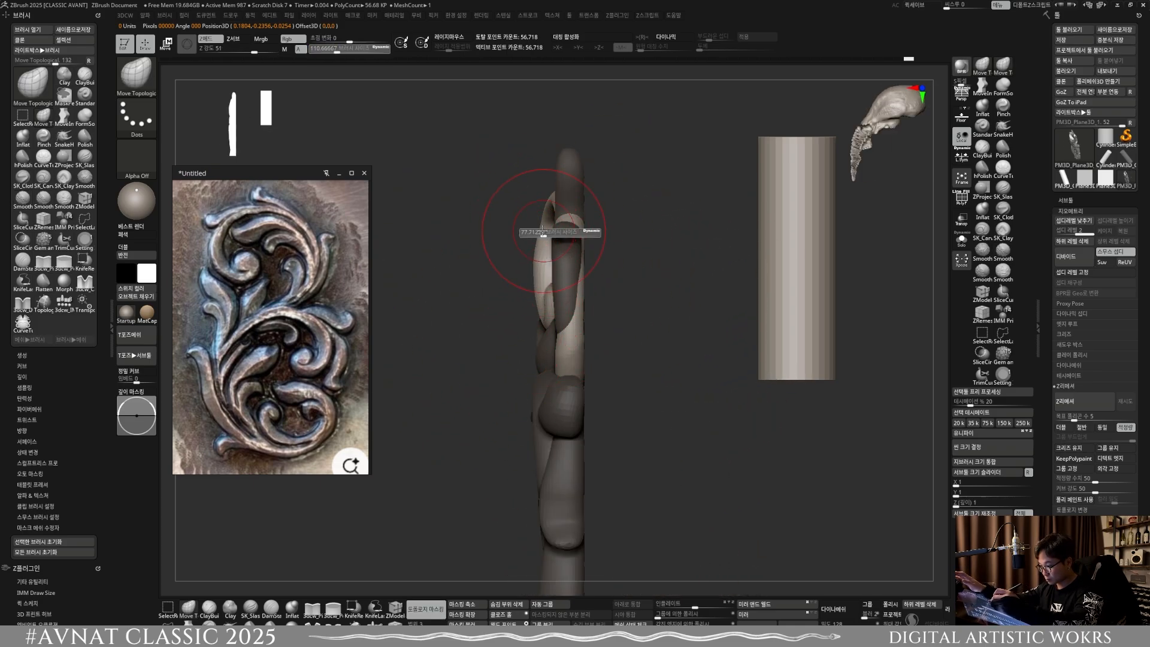
pyautogui.moveTo(547, 233); pyautogui.dragTo(543, 233)
pyautogui.moveTo(536, 301)
pyautogui.mouseDown()
pyautogui.moveTo(585, 298)
pyautogui.moveTo(600, 357)
pyautogui.moveTo(614, 329)
pyautogui.mouseUp()
# Step: Pull the upper scroll's arc forward in depth from the top end at brush sizes of about 154 and 91.6
pyautogui.press('s')
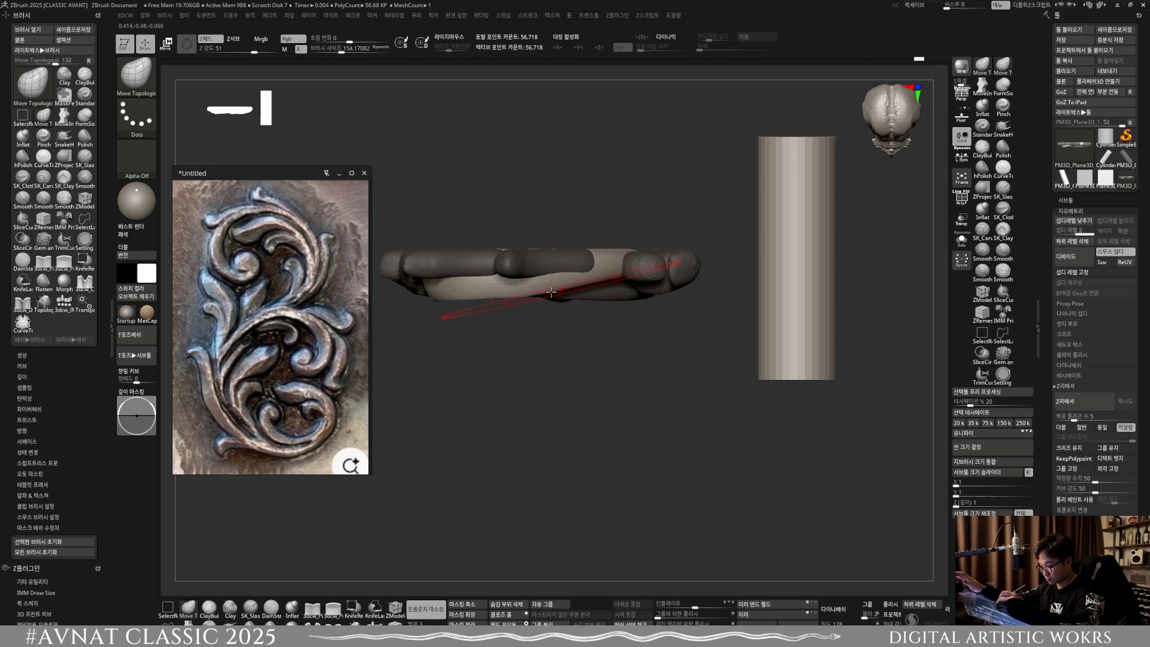
pyautogui.press('s')
pyautogui.moveTo(551, 292); pyautogui.dragTo(499, 291)
pyautogui.press('s')
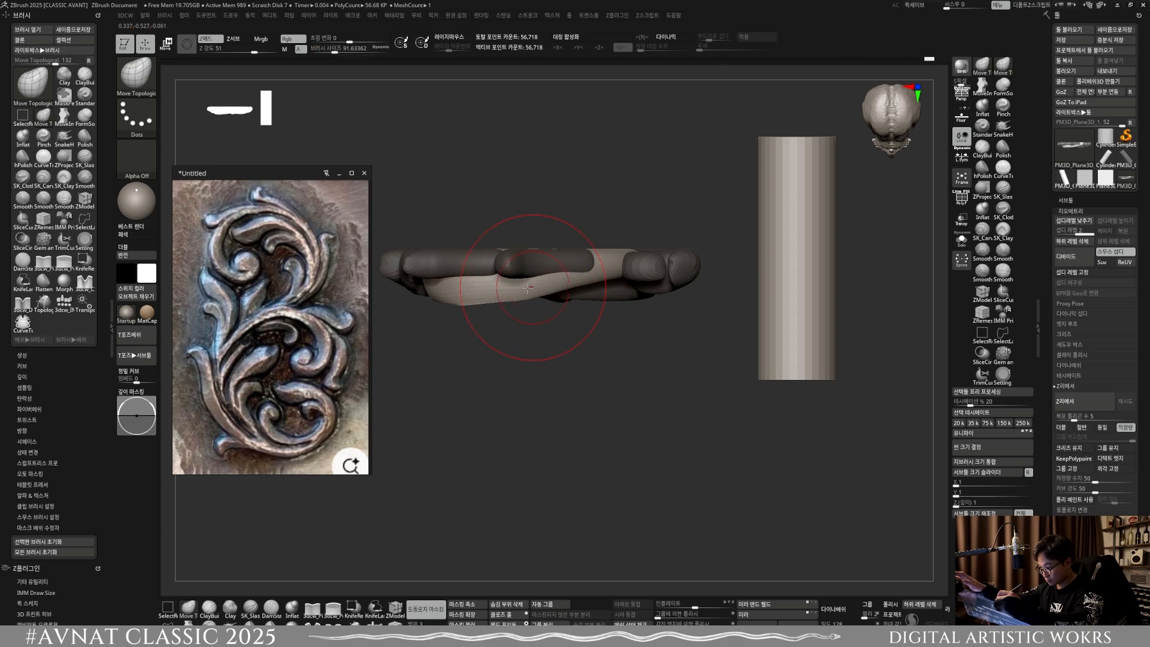
pyautogui.press('s')
pyautogui.moveTo(503, 292); pyautogui.dragTo(501, 292)
pyautogui.moveTo(486, 295)
pyautogui.mouseDown(button='right')
pyautogui.moveTo(422, 295)
pyautogui.moveTo(575, 280)
pyautogui.mouseUp(button='right')
# Step: Even out the upper scroll's raised profile from an angled top view at a brush size of about 178.6
pyautogui.press('s')
pyautogui.moveTo(577, 280); pyautogui.dragTo(593, 280)
pyautogui.moveTo(593, 279); pyautogui.dragTo(573, 280, button='right')
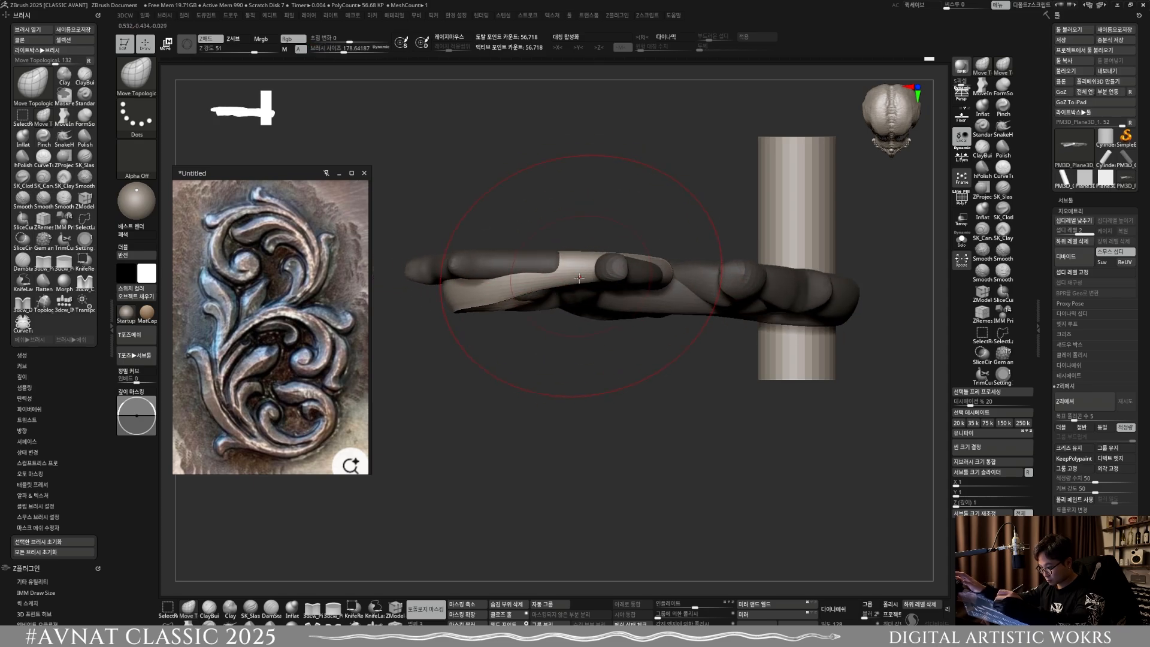
pyautogui.moveTo(573, 280); pyautogui.dragTo(571, 290)
pyautogui.moveTo(567, 285); pyautogui.dragTo(566, 186, button='right')
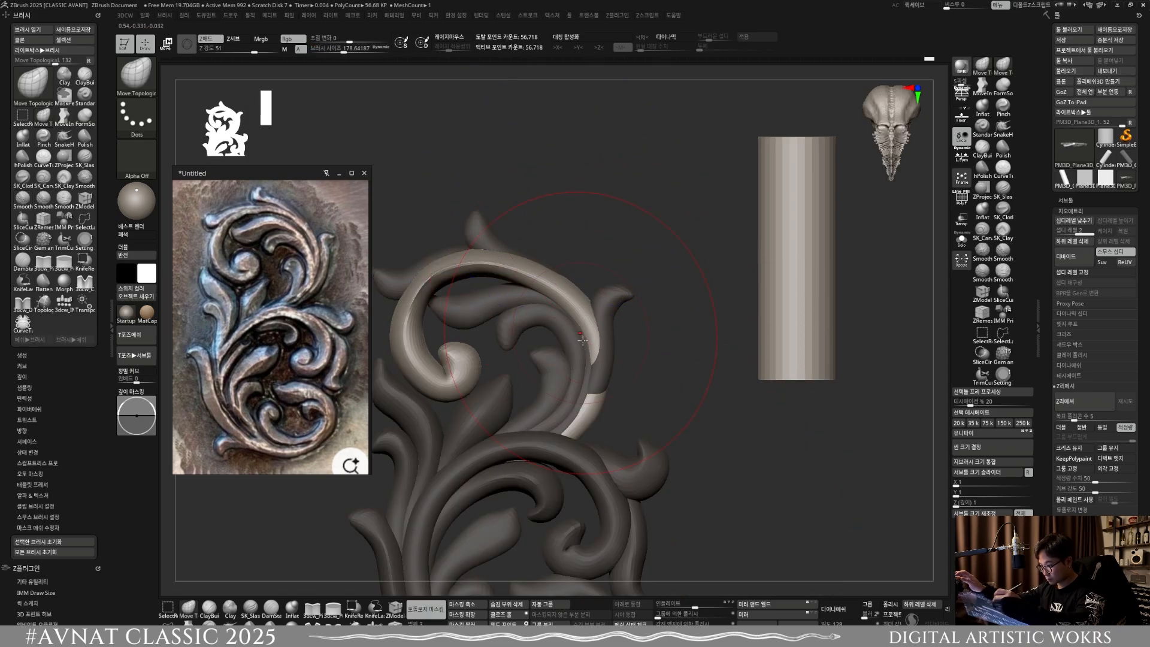
# Step: Smooth the upper scroll's arc at a brush size of about 68
pyautogui.moveTo(599, 263)
pyautogui.keyDown('ctrl'); pyautogui.mouseDown(button='right')
pyautogui.moveTo(620, 317)
pyautogui.moveTo(630, 302)
pyautogui.mouseUp(button='right'); pyautogui.keyUp('ctrl')
pyautogui.press('s')
pyautogui.moveTo(494, 306); pyautogui.dragTo(473, 304)
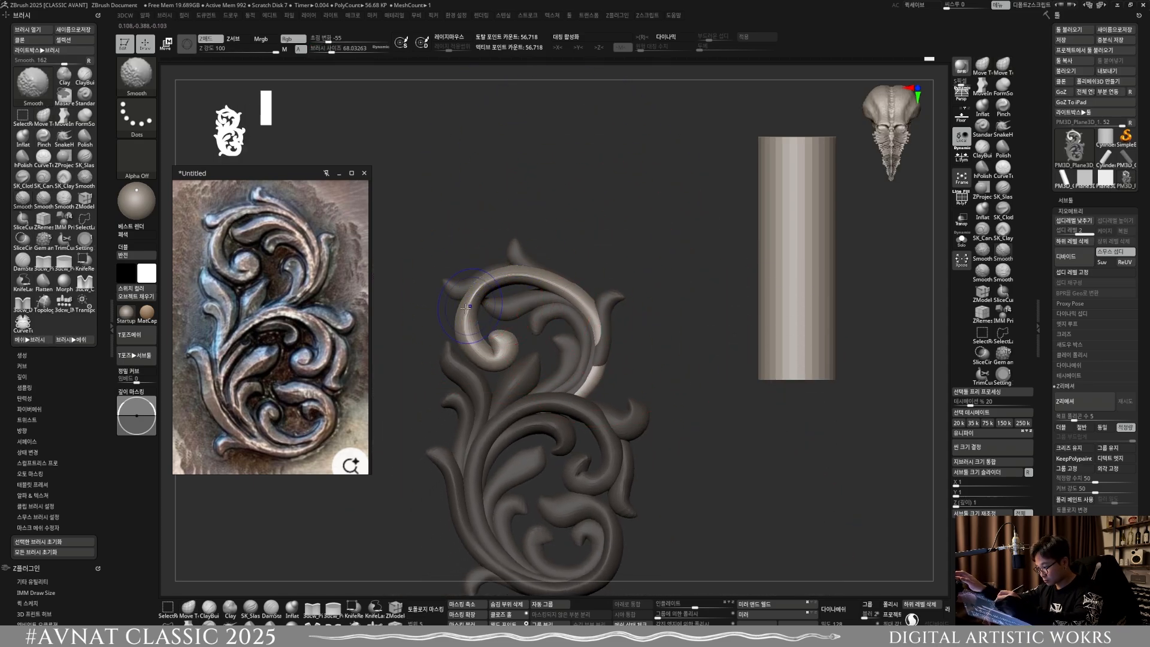
pyautogui.keyDown('shift'); pyautogui.moveTo(595, 324); pyautogui.dragTo(600, 342); pyautogui.keyUp('shift')
pyautogui.moveTo(656, 360); pyautogui.dragTo(617, 362, button='right')
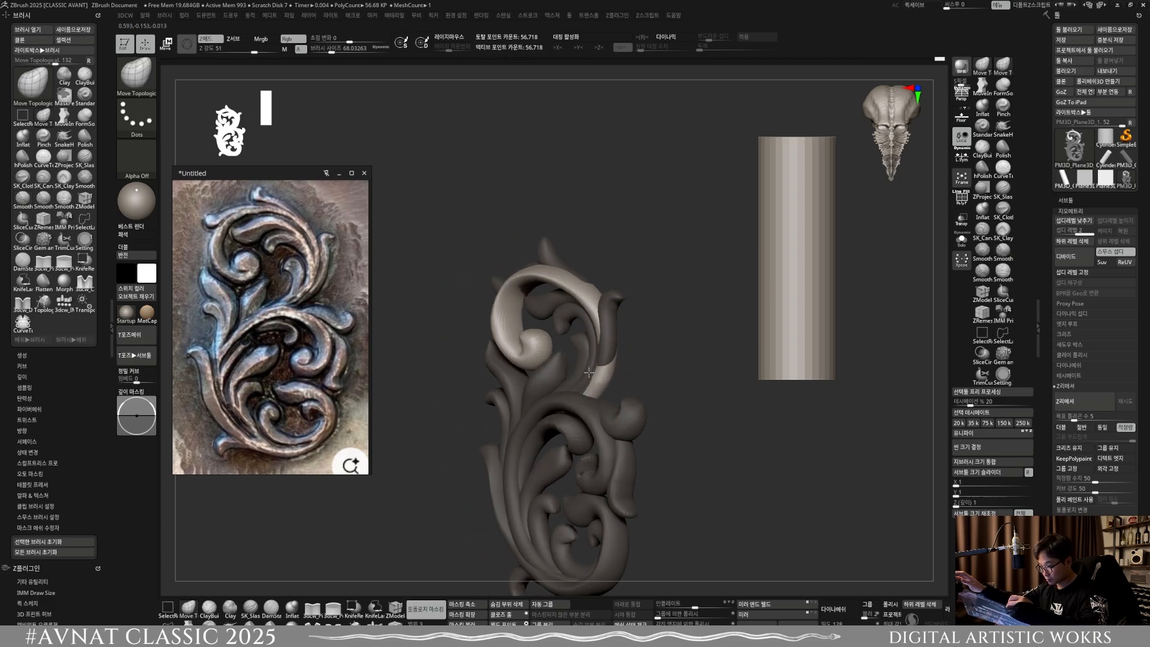
# Step: Shift the upper scroll's outer arc in depth from the side with an enlarged Move Topological brush and smooth the transition
pyautogui.press('s')
pyautogui.moveTo(611, 363); pyautogui.dragTo(624, 363)
pyautogui.moveTo(624, 362); pyautogui.dragTo(599, 354, button='right')
pyautogui.press('s')
pyautogui.moveTo(599, 352); pyautogui.dragTo(611, 351)
pyautogui.moveTo(615, 348); pyautogui.dragTo(600, 346, button='right')
pyautogui.moveTo(601, 343); pyautogui.dragTo(589, 323)
pyautogui.keyDown('shift'); pyautogui.moveTo(626, 344); pyautogui.dragTo(615, 347, button='right'); pyautogui.keyUp('shift')
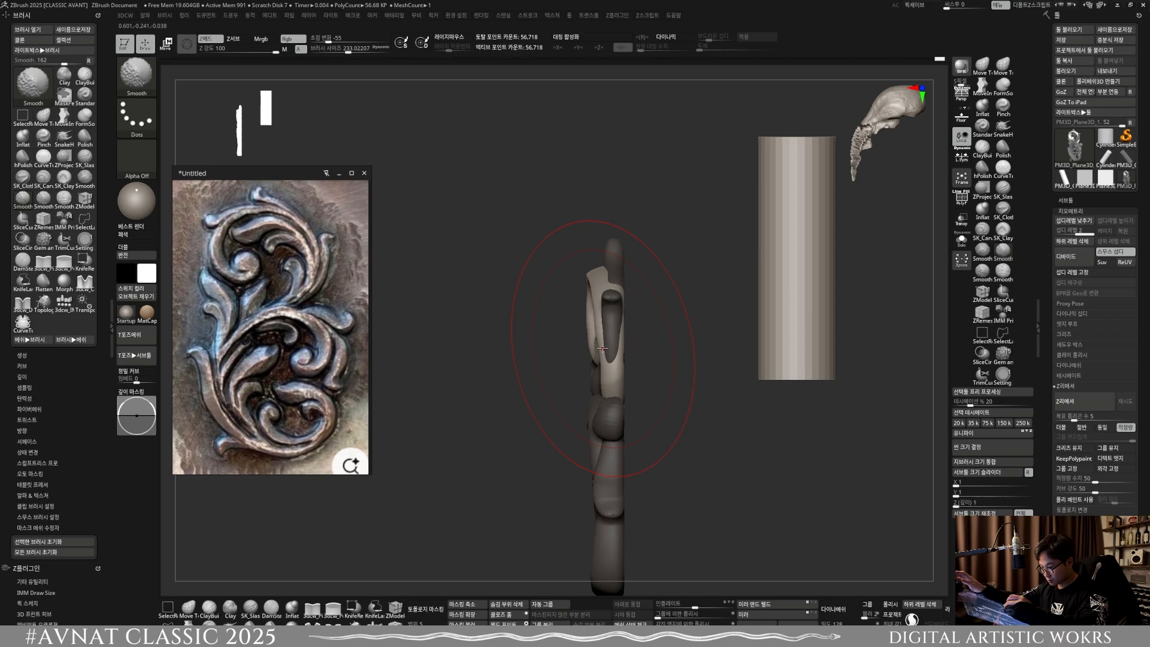
pyautogui.moveTo(603, 347); pyautogui.dragTo(592, 345)
# Step: Refine the upper scroll's side profile with Move Topological at a brush size of about 71.2 and smooth its curve from the front
pyautogui.press('s')
pyautogui.moveTo(603, 360); pyautogui.dragTo(595, 359)
pyautogui.press('s')
pyautogui.moveTo(602, 359); pyautogui.dragTo(598, 359)
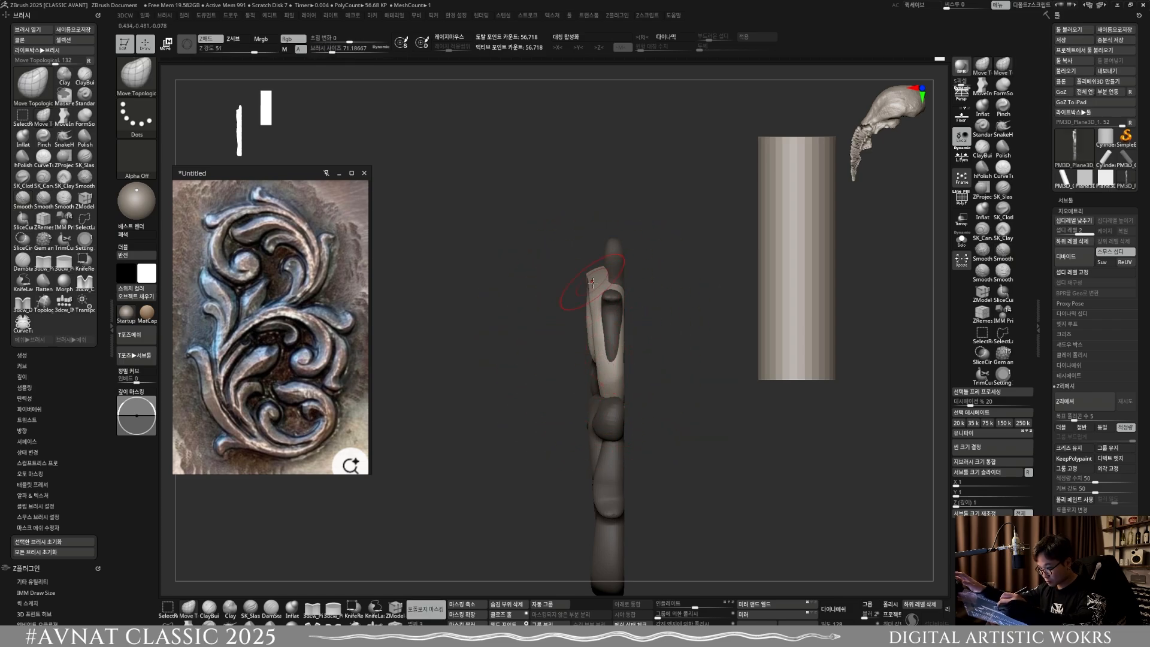
pyautogui.moveTo(592, 277); pyautogui.dragTo(589, 277)
pyautogui.moveTo(592, 252); pyautogui.dragTo(594, 282, button='right')
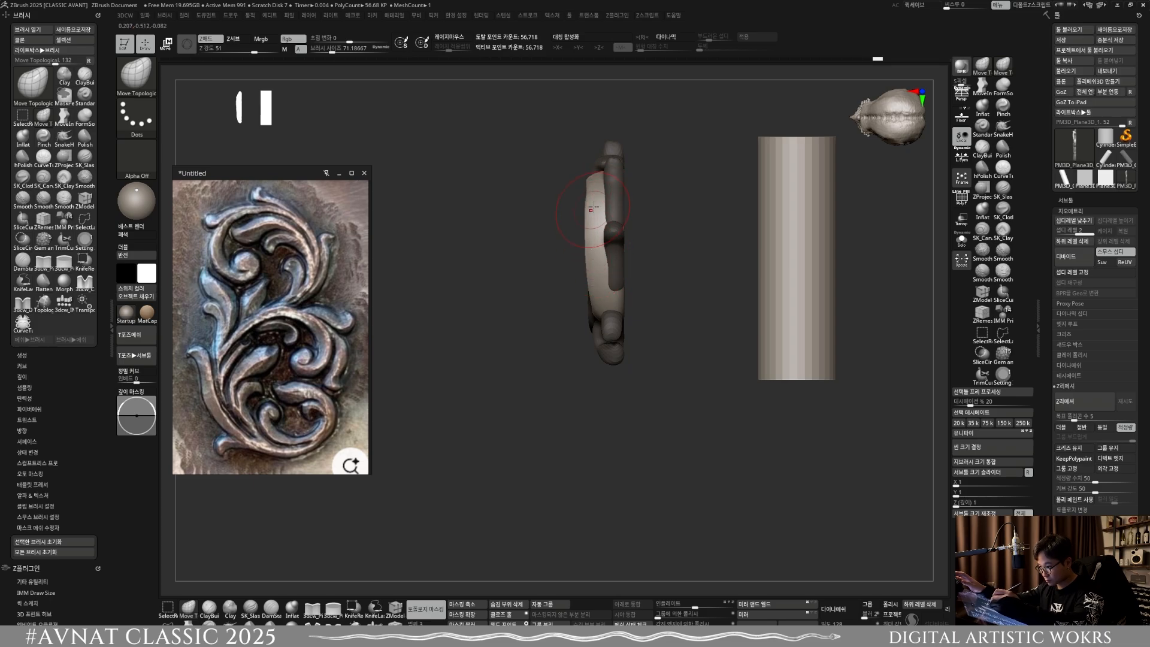
pyautogui.moveTo(597, 229); pyautogui.dragTo(612, 190, button='right')
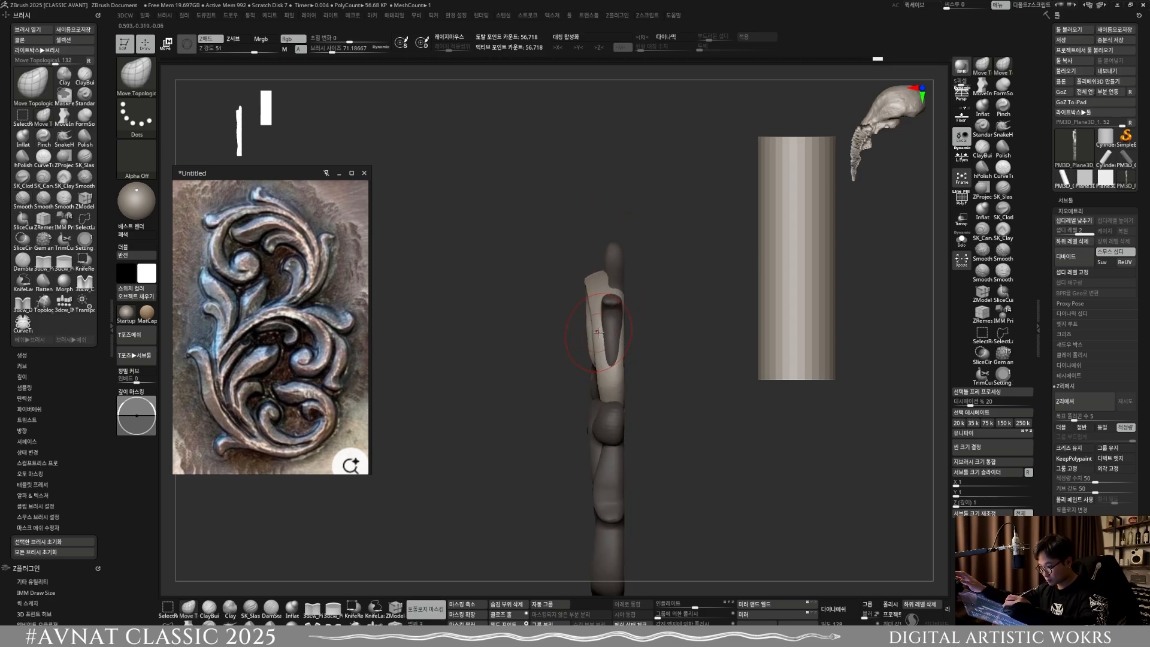
pyautogui.moveTo(612, 366); pyautogui.dragTo(653, 329, button='right')
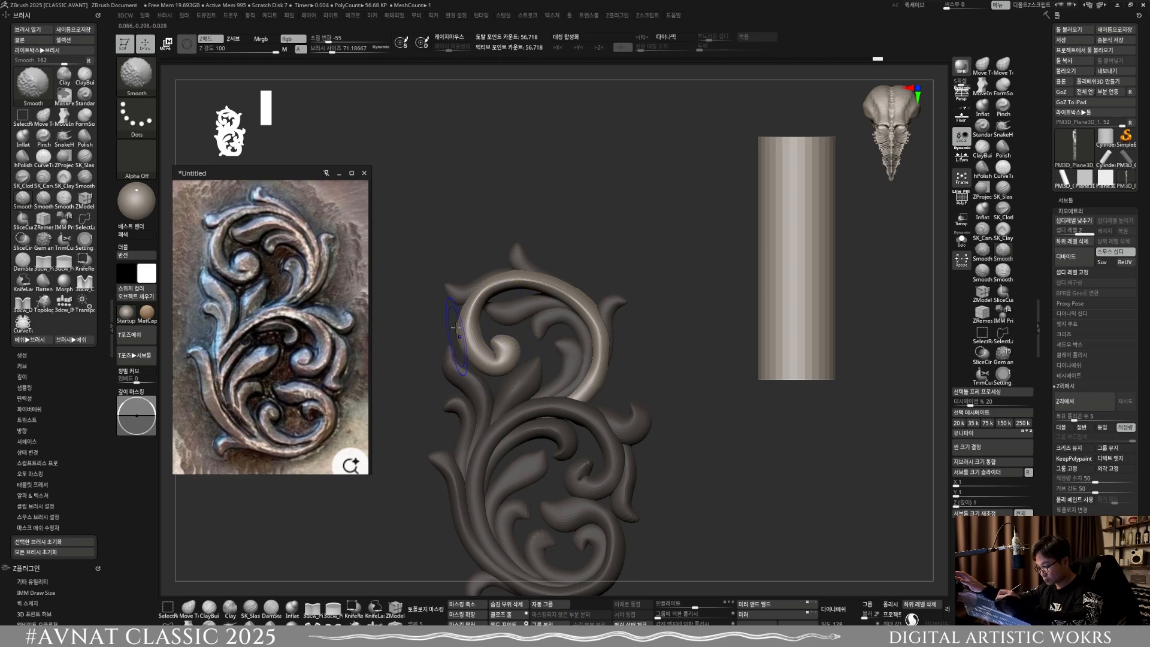
pyautogui.keyDown('alt'); pyautogui.moveTo(606, 365); pyautogui.dragTo(649, 377, button='right'); pyautogui.keyUp('alt')
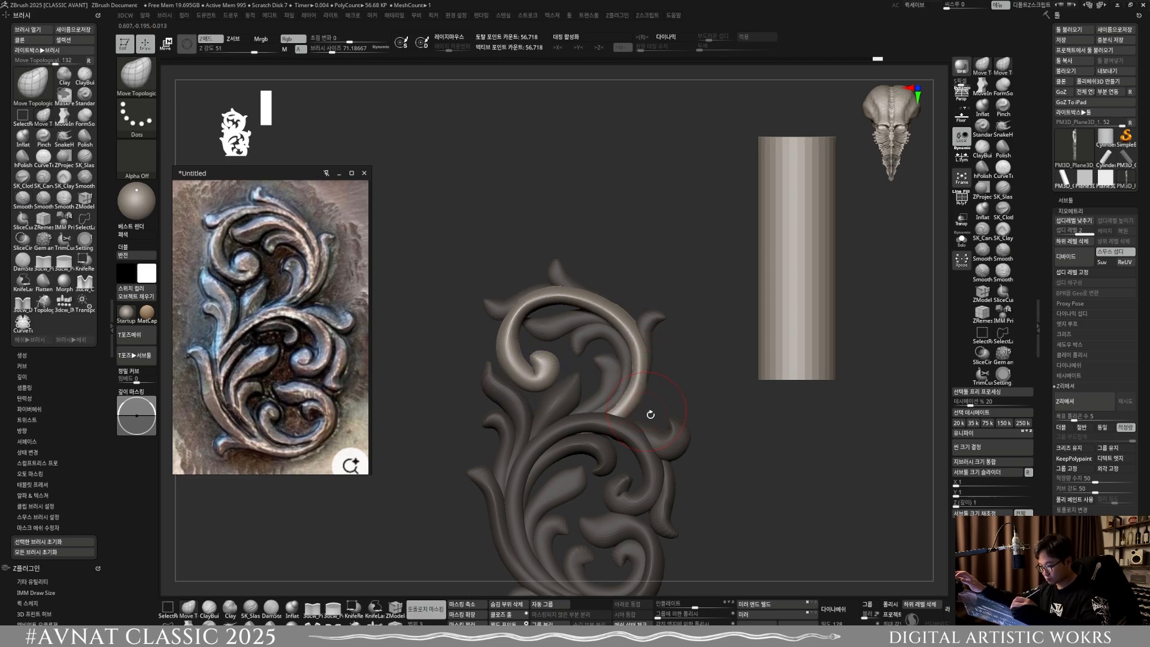
pyautogui.moveTo(637, 420)
pyautogui.keyDown('alt'); pyautogui.mouseDown(button='right')
pyautogui.moveTo(639, 431)
pyautogui.moveTo(591, 426)
pyautogui.mouseUp(button='right'); pyautogui.keyUp('alt')
# Step: Select the outer leaf on the right side of the upper scroll and nudge it in against the scroll with Move Topological
pyautogui.press('w')
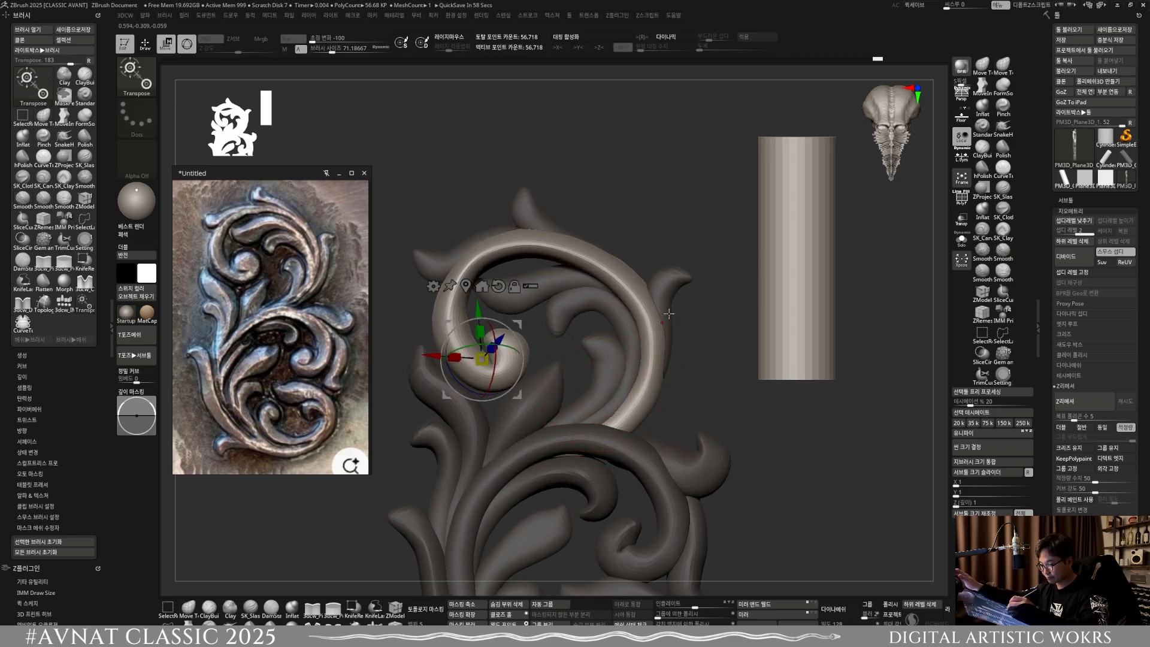
pyautogui.keyDown('ctrl'); pyautogui.click(662, 315); pyautogui.keyUp('ctrl')
pyautogui.press('q')
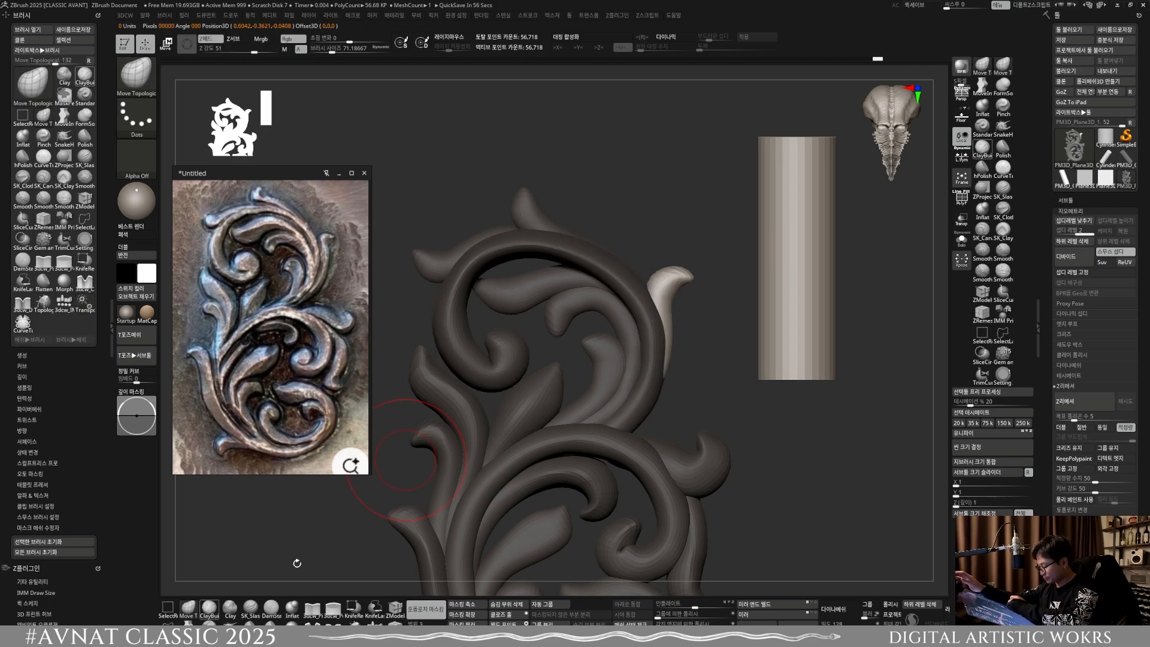
pyautogui.moveTo(688, 333)
pyautogui.keyDown('shift'); pyautogui.mouseDown(button='right')
pyautogui.moveTo(634, 335)
pyautogui.moveTo(655, 301)
pyautogui.moveTo(675, 342)
pyautogui.mouseUp(button='right'); pyautogui.keyUp('shift')
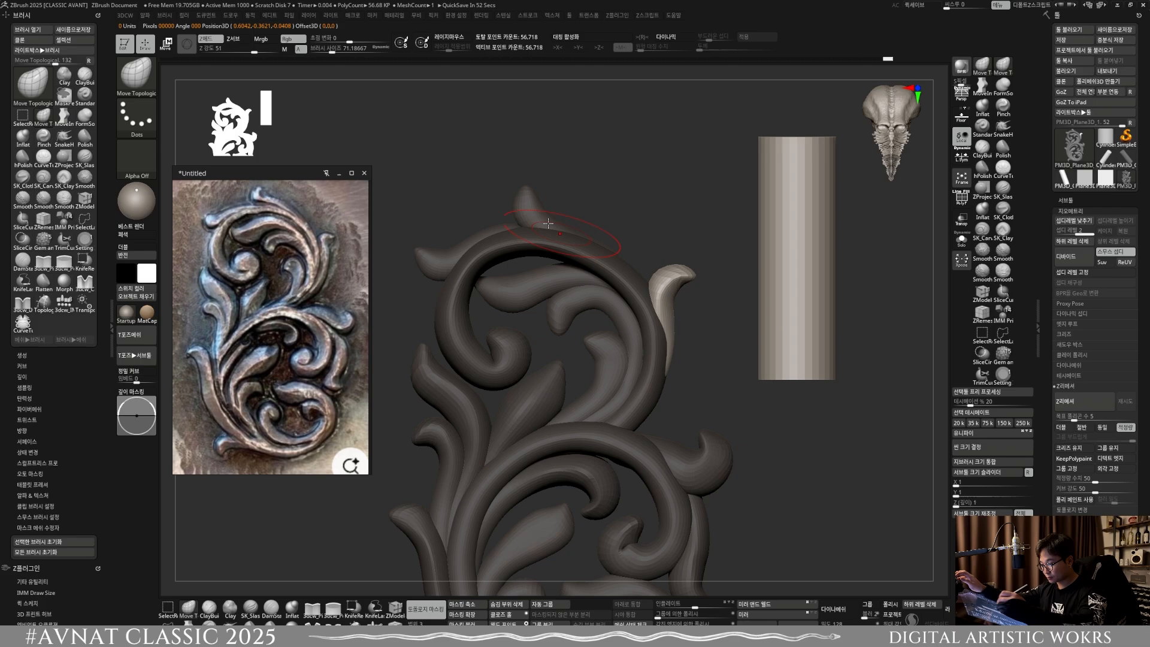
# Step: Select the pointed leaf on top of the upper scroll and adjust its depth from the top end at a brush size of about 99
pyautogui.press('w')
pyautogui.press('q')
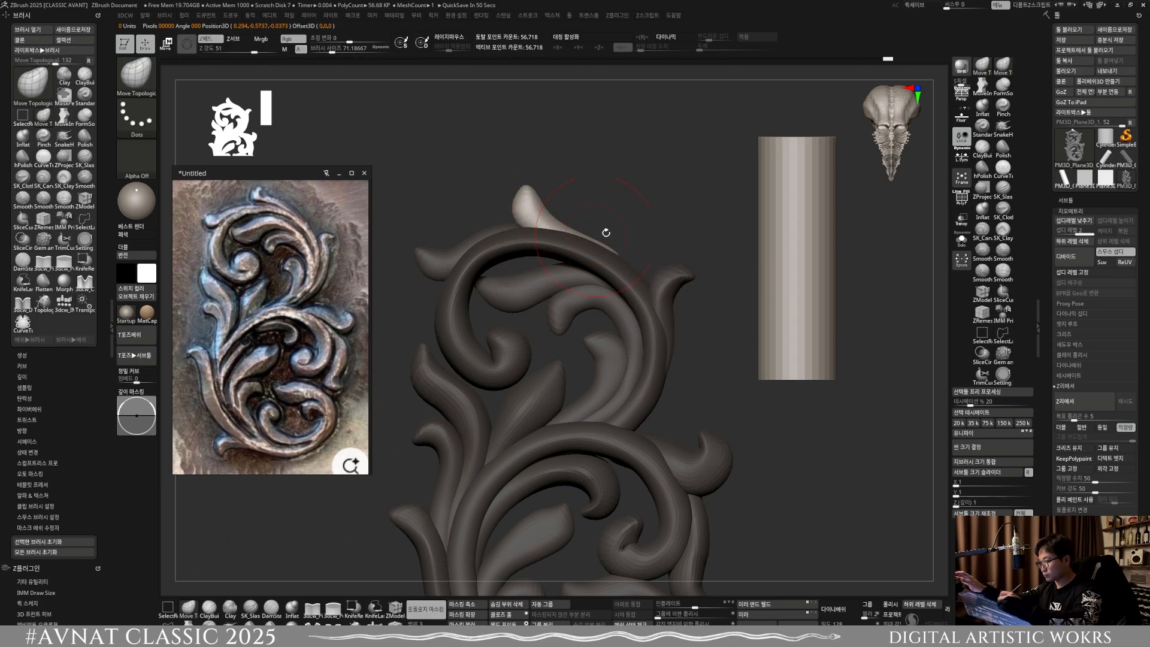
pyautogui.keyDown('shift'); pyautogui.moveTo(605, 231); pyautogui.dragTo(597, 371, button='right'); pyautogui.keyUp('shift')
pyautogui.moveTo(578, 309)
pyautogui.keyDown('alt'); pyautogui.mouseDown(button='right')
pyautogui.moveTo(597, 347)
pyautogui.moveTo(590, 383)
pyautogui.mouseUp(button='right'); pyautogui.keyUp('alt')
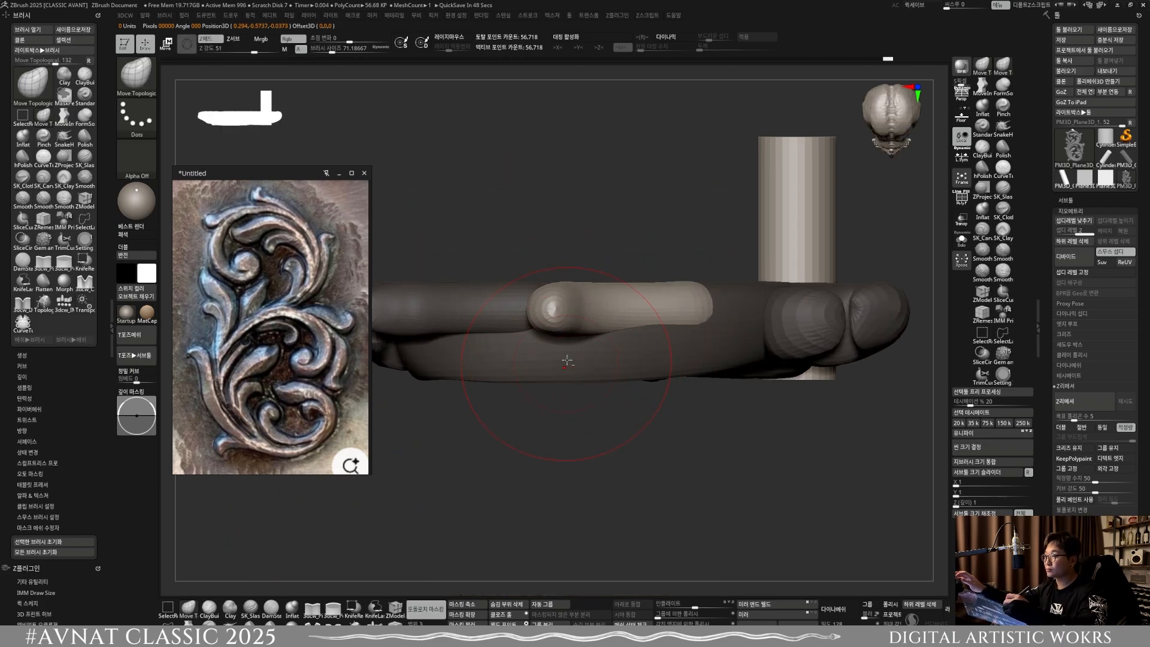
pyautogui.keyDown('alt'); pyautogui.moveTo(540, 356); pyautogui.dragTo(589, 380, button='right'); pyautogui.keyUp('alt')
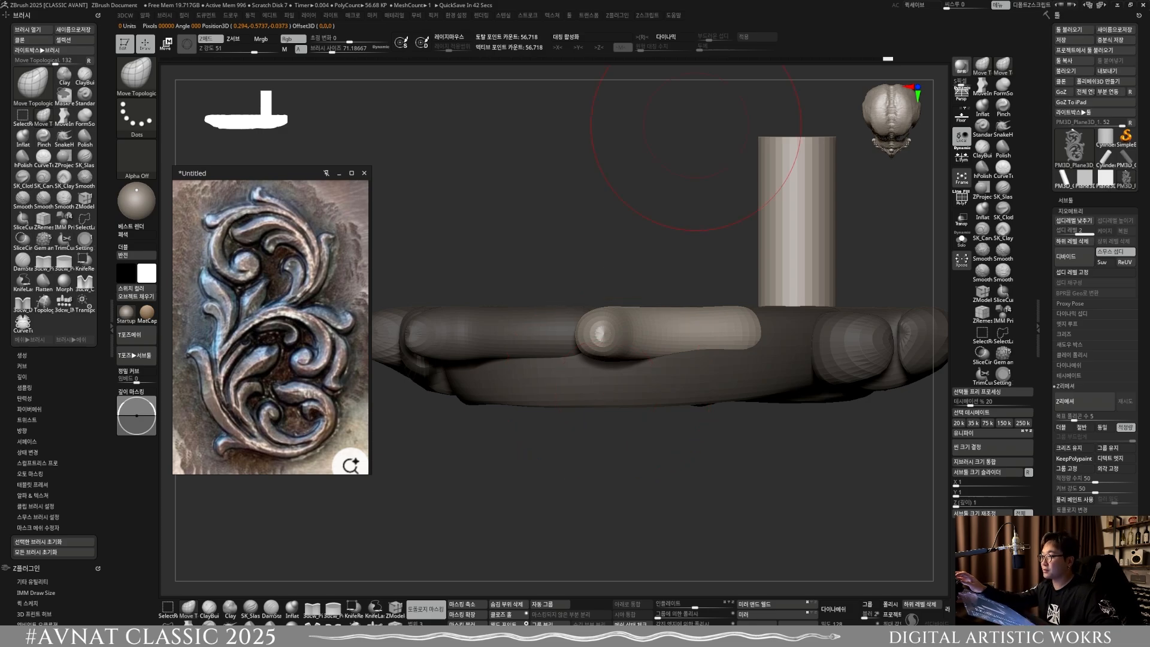
pyautogui.keyDown('ctrl'); pyautogui.moveTo(641, 371); pyautogui.dragTo(644, 335, button='right'); pyautogui.keyUp('ctrl')
pyautogui.keyDown('alt'); pyautogui.moveTo(676, 384); pyautogui.dragTo(608, 373, button='right'); pyautogui.keyUp('alt')
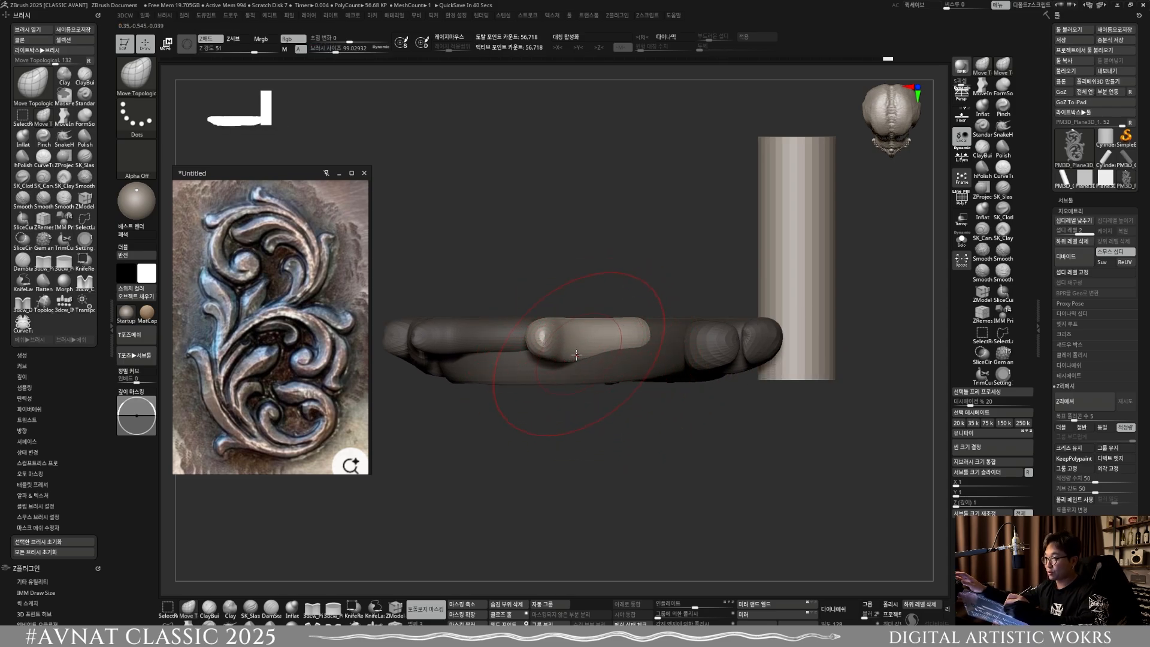
pyautogui.moveTo(576, 355)
pyautogui.mouseDown()
pyautogui.moveTo(558, 361)
pyautogui.moveTo(581, 371)
pyautogui.mouseUp()
pyautogui.press('[')
pyautogui.keyDown('shift'); pyautogui.moveTo(608, 381); pyautogui.dragTo(677, 311, button='right'); pyautogui.keyUp('shift')
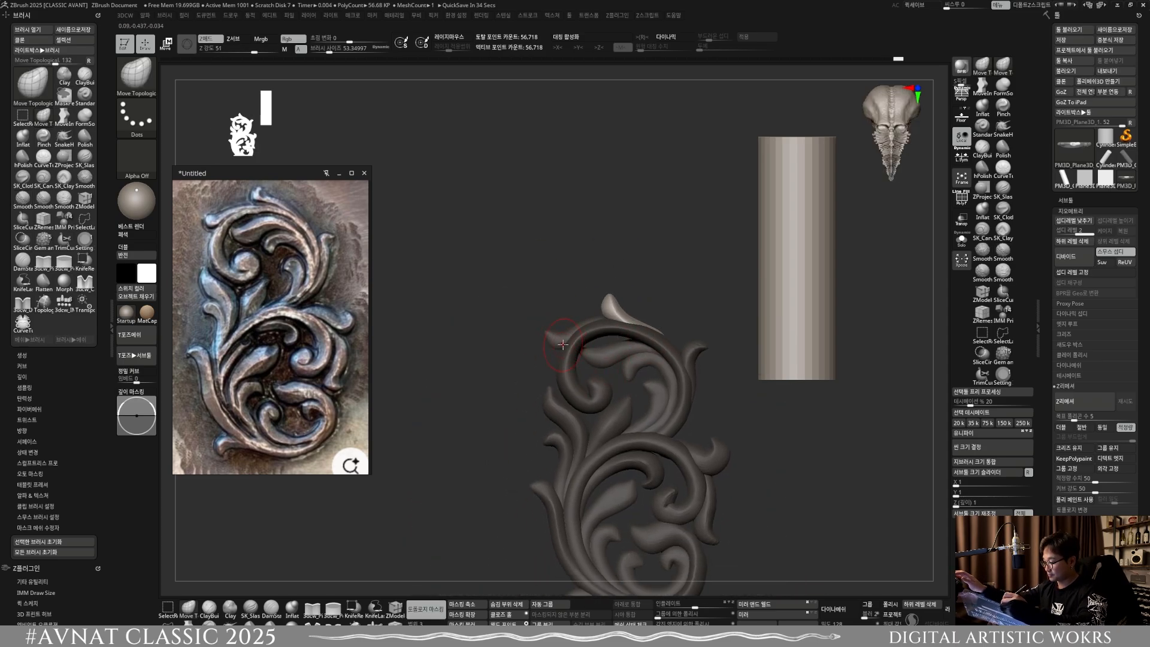
# Step: Select the leaf on the upper scroll's left shoulder and return to Move Topological with a view from the top end
pyautogui.press('w')
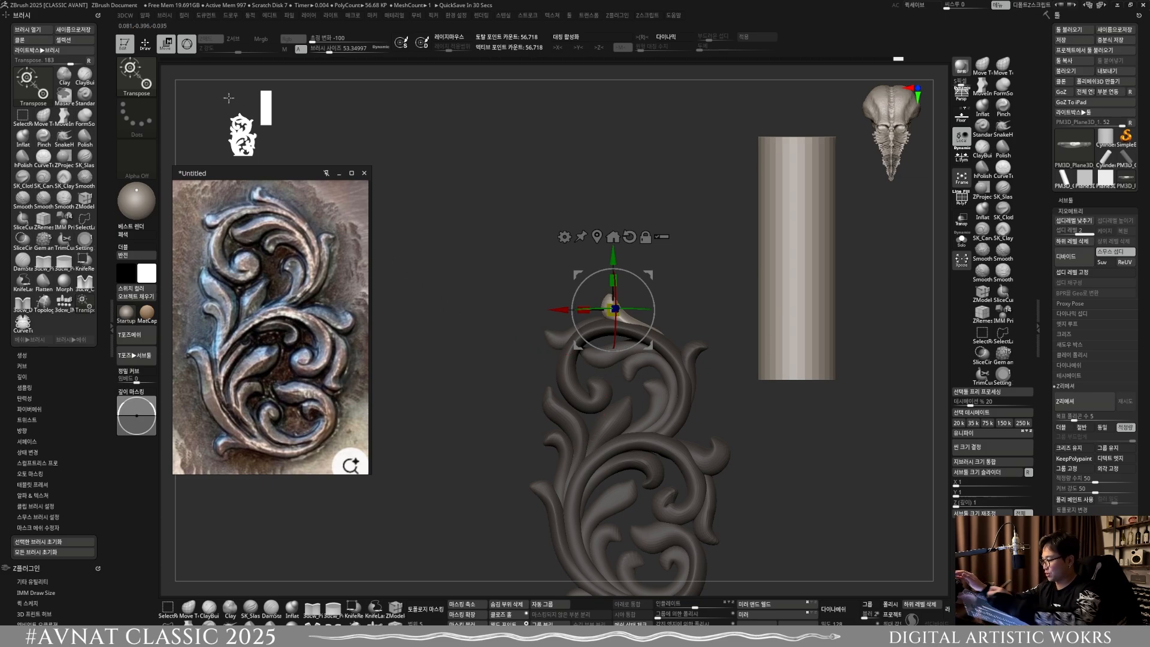
pyautogui.click(146, 46)
pyautogui.keyDown('ctrl'); pyautogui.moveTo(556, 340); pyautogui.dragTo(558, 396, button='right'); pyautogui.keyUp('ctrl')
pyautogui.press('w')
pyautogui.keyDown('ctrl'); pyautogui.click(568, 344); pyautogui.keyUp('ctrl')
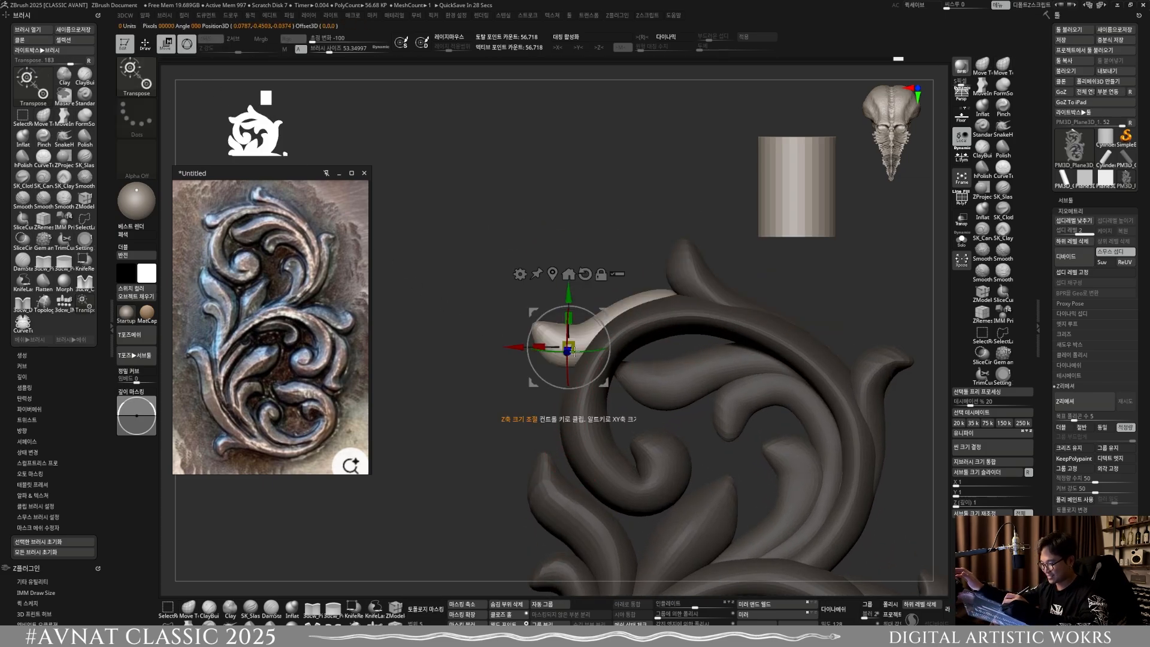
pyautogui.moveTo(614, 360); pyautogui.dragTo(623, 444, button='right')
pyautogui.press('q')
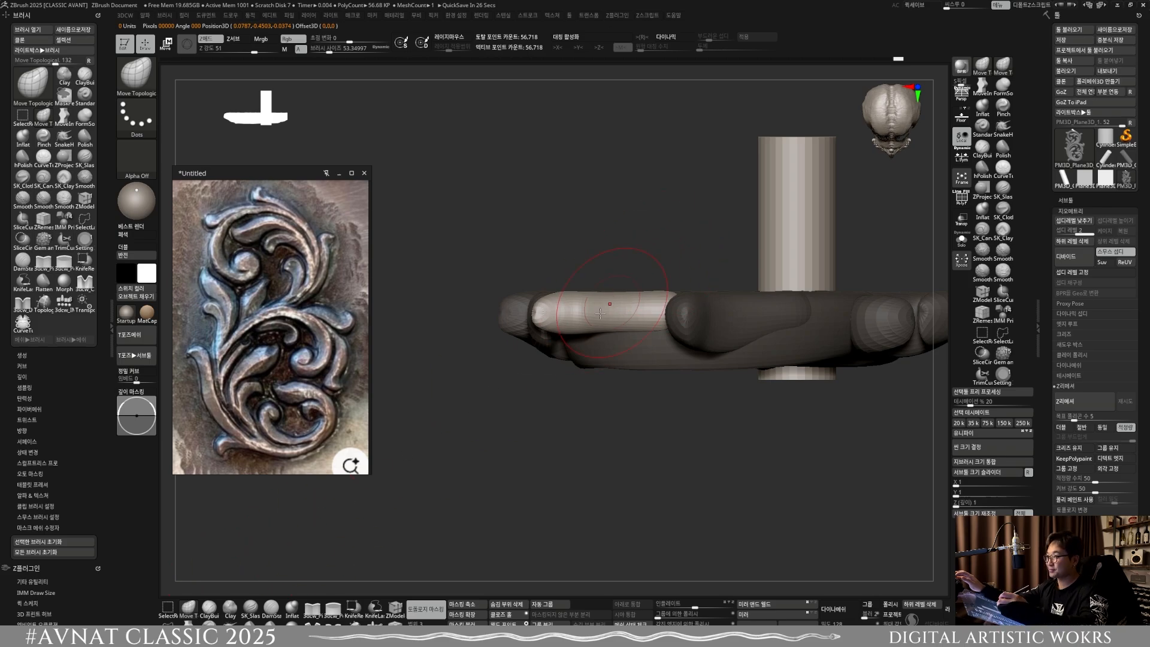
# Step: Try to adjust the left shoulder leaf's depth from the top end at a brush size of about 91.6 and undo the stroke
pyautogui.press('s')
pyautogui.moveTo(544, 338)
pyautogui.mouseDown()
pyautogui.moveTo(628, 350)
pyautogui.moveTo(595, 355)
pyautogui.mouseUp()
pyautogui.press('s')
pyautogui.hotkey('ctrl', 'z')
pyautogui.keyDown('shift'); pyautogui.moveTo(652, 403); pyautogui.dragTo(542, 229); pyautogui.keyUp('shift')
pyautogui.keyDown('alt'); pyautogui.moveTo(614, 357); pyautogui.dragTo(624, 383); pyautogui.keyUp('alt')
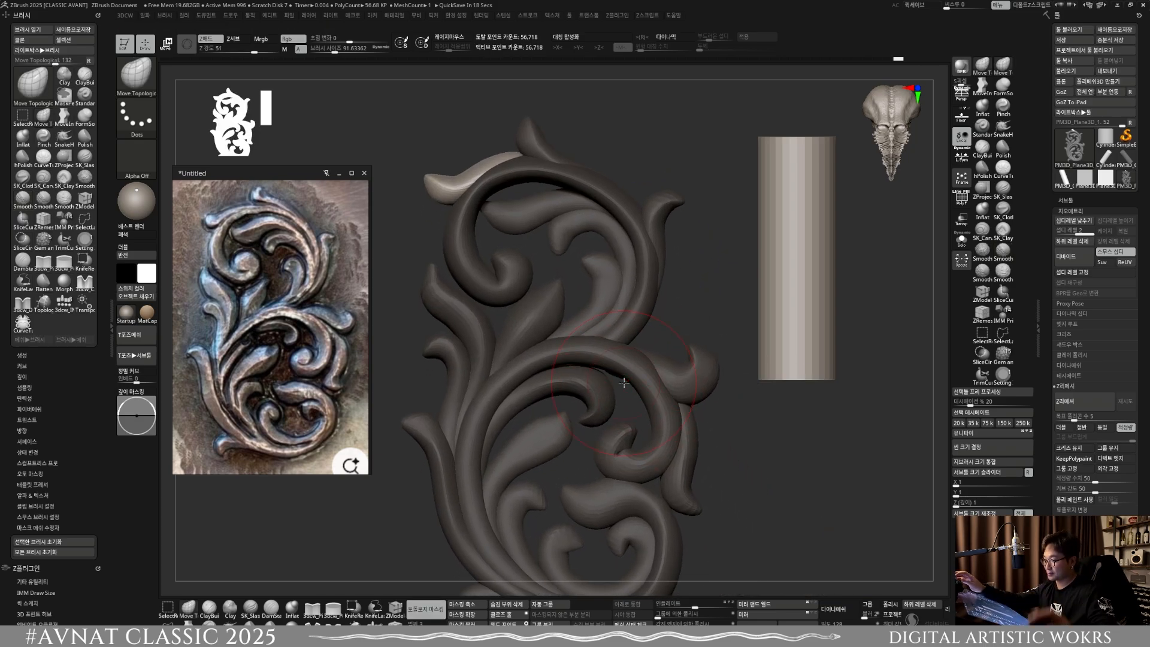
pyautogui.keyDown('alt'); pyautogui.moveTo(626, 314); pyautogui.dragTo(624, 351, button='right'); pyautogui.keyUp('alt')
pyautogui.moveTo(520, 259); pyautogui.dragTo(563, 263, button='right')
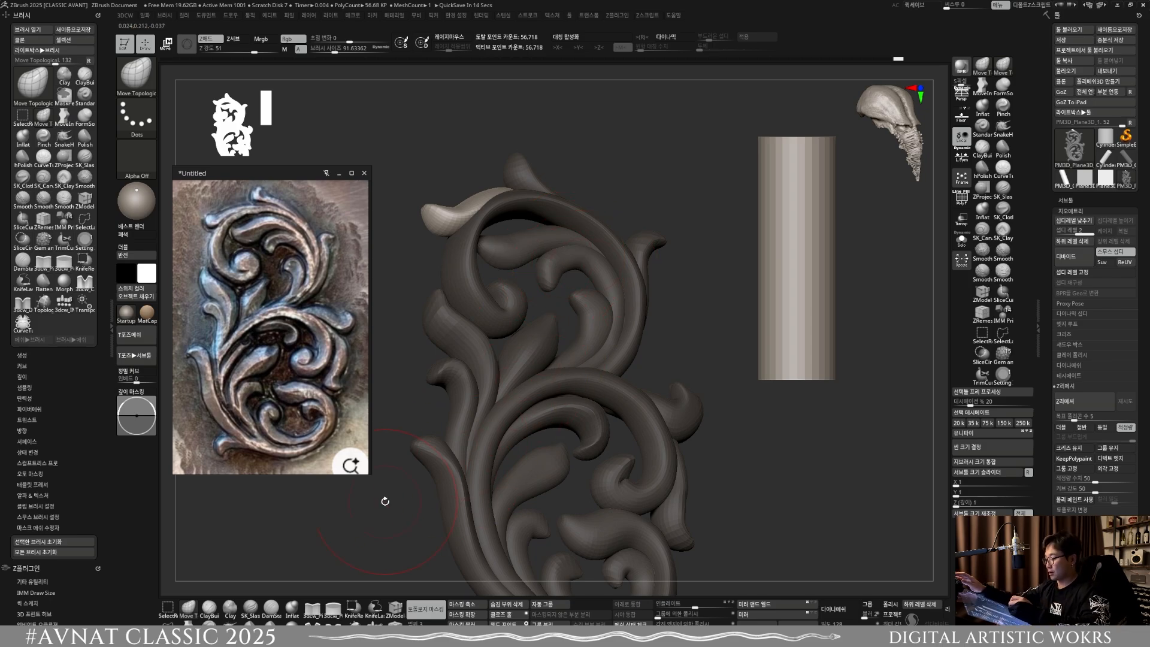
# Step: Select the broad inner leaf of the upper scroll and adjust its depth with Move Topological at a brush size of about 123
pyautogui.press('w')
pyautogui.keyDown('ctrl'); pyautogui.click(527, 241); pyautogui.keyUp('ctrl')
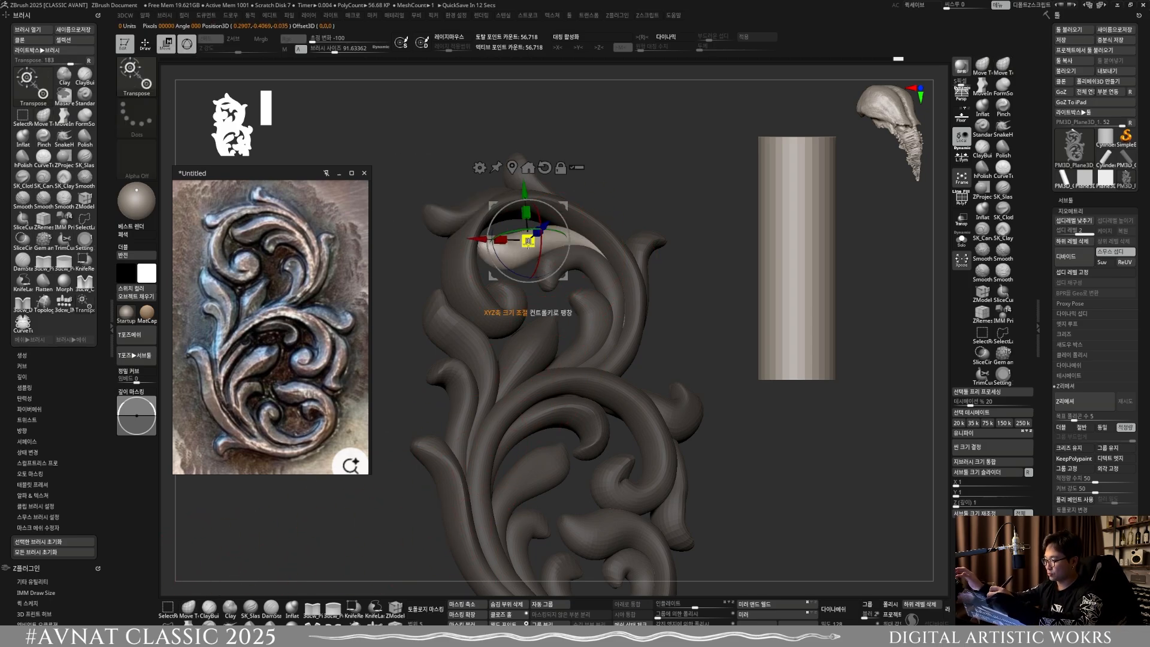
pyautogui.click(189, 608)
pyautogui.moveTo(612, 254)
pyautogui.keyDown('shift'); pyautogui.mouseDown(button='right')
pyautogui.moveTo(611, 190)
pyautogui.moveTo(603, 282)
pyautogui.moveTo(572, 313)
pyautogui.moveTo(574, 354)
pyautogui.moveTo(602, 284)
pyautogui.moveTo(572, 292)
pyautogui.moveTo(552, 325)
pyautogui.mouseUp(button='right'); pyautogui.keyUp('shift')
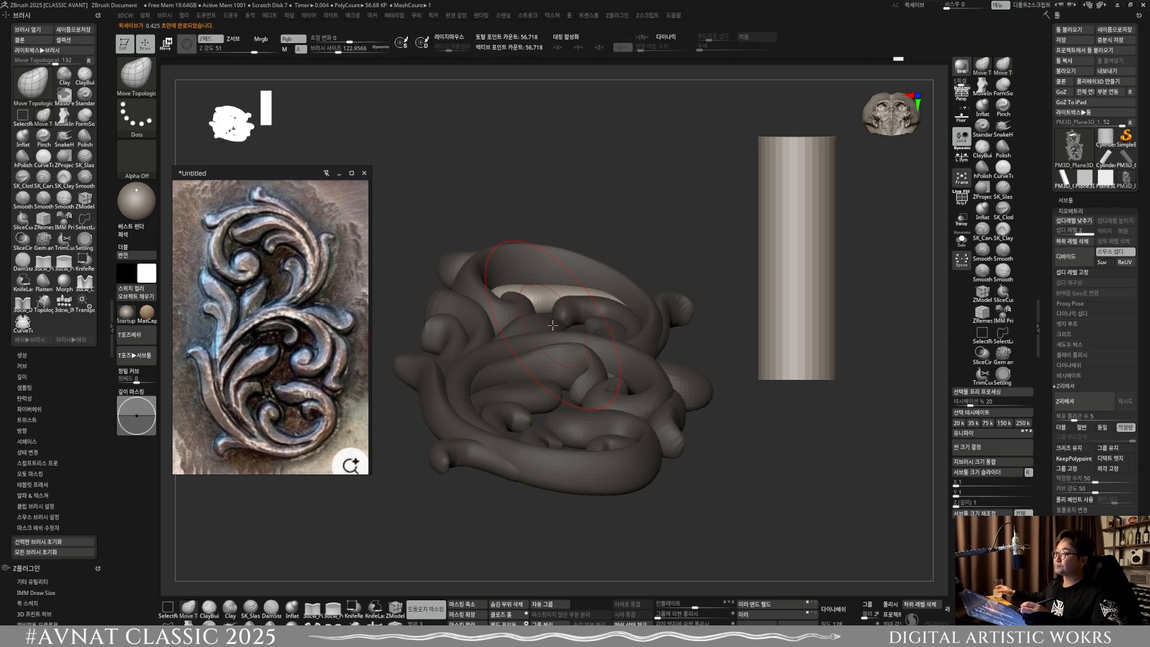
pyautogui.moveTo(566, 276); pyautogui.dragTo(545, 266, button='right')
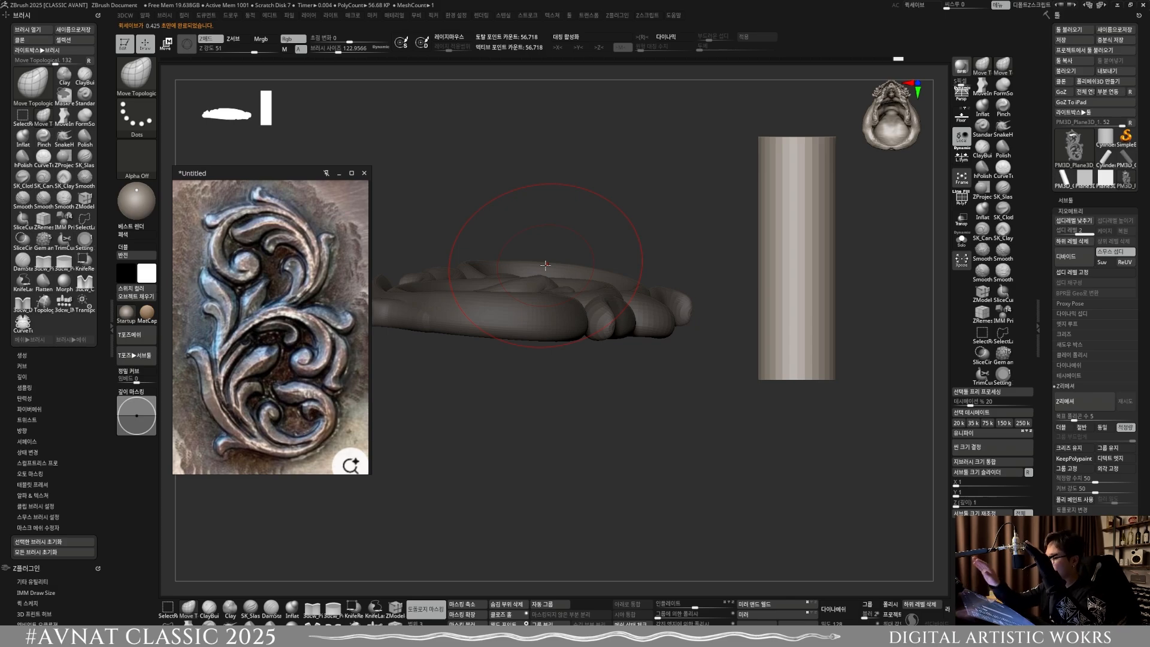
pyautogui.moveTo(578, 286); pyautogui.dragTo(611, 354, button='right')
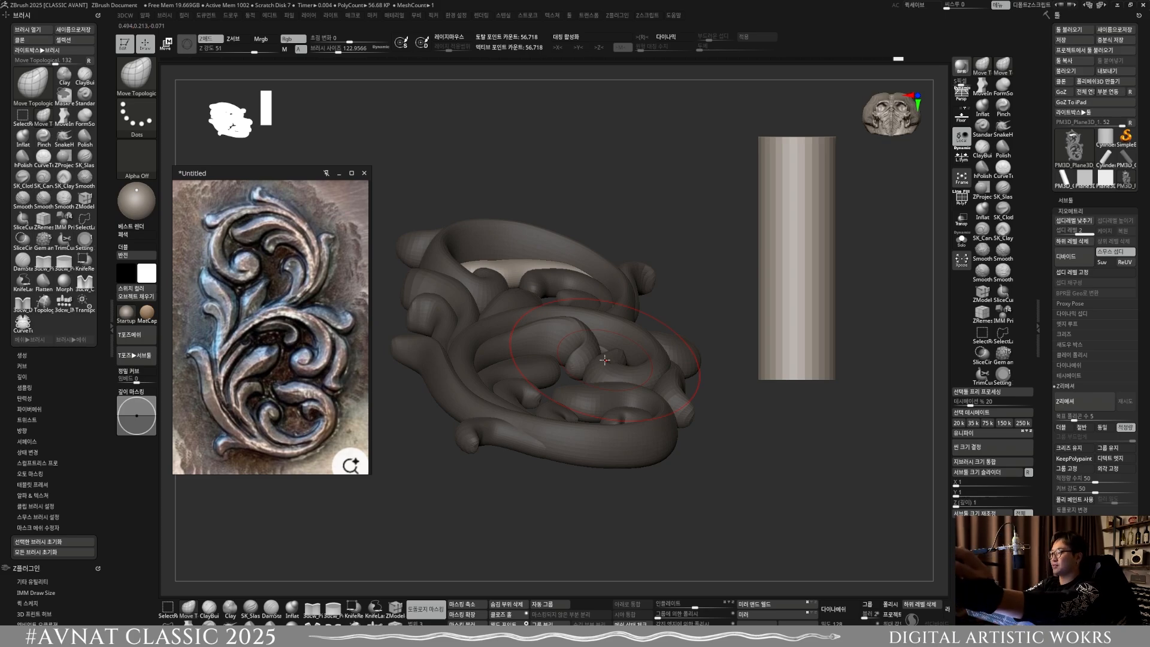
pyautogui.moveTo(605, 360); pyautogui.dragTo(550, 347, button='right')
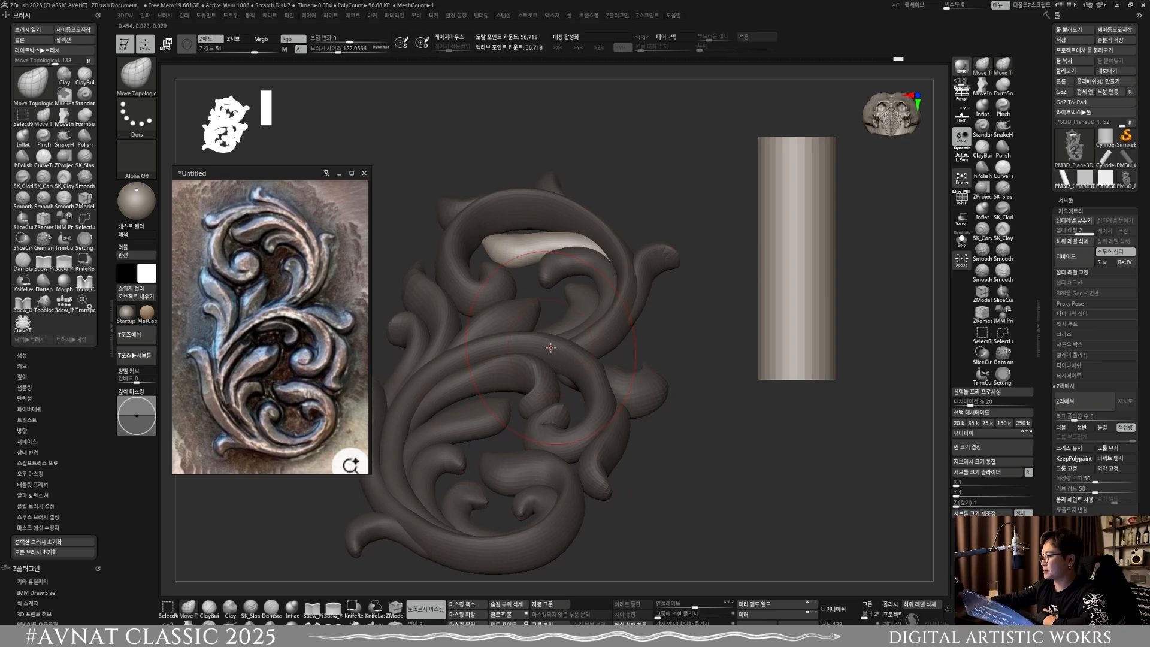
pyautogui.moveTo(574, 270); pyautogui.dragTo(596, 247, button='right')
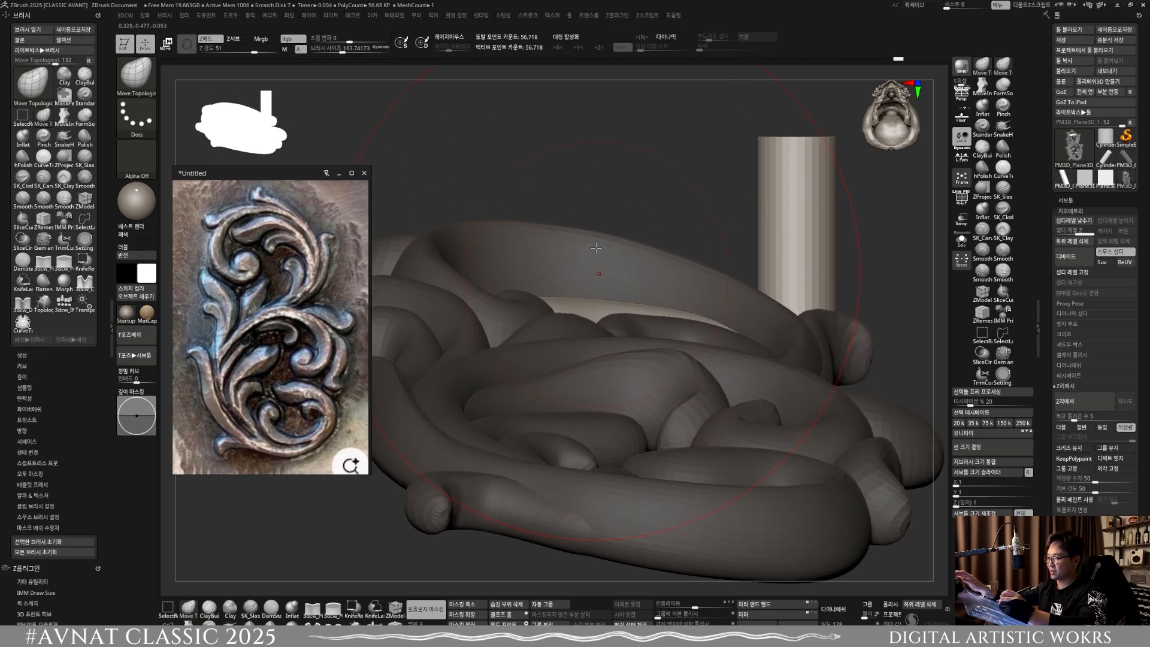
# Step: Raise the middle of the broad inner leaf from the bottom end at brush sizes of about 183.7, 127.2 and 68
pyautogui.moveTo(571, 302); pyautogui.dragTo(576, 210, button='right')
pyautogui.press('s')
pyautogui.click(566, 293)
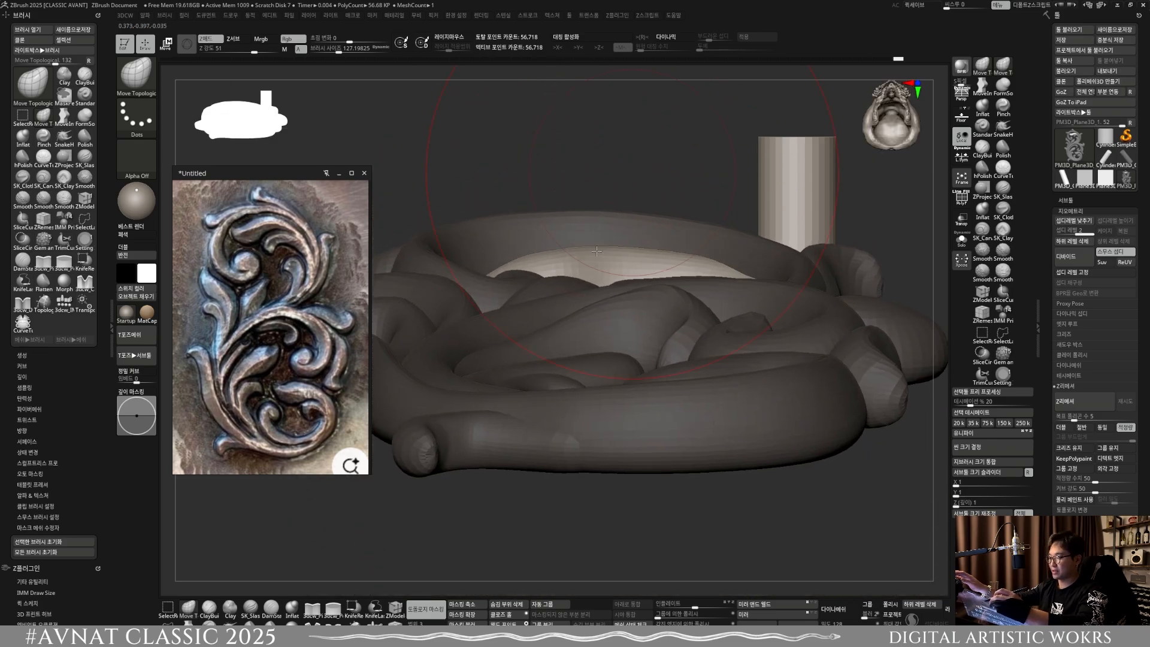
pyautogui.press('s')
pyautogui.click(585, 261)
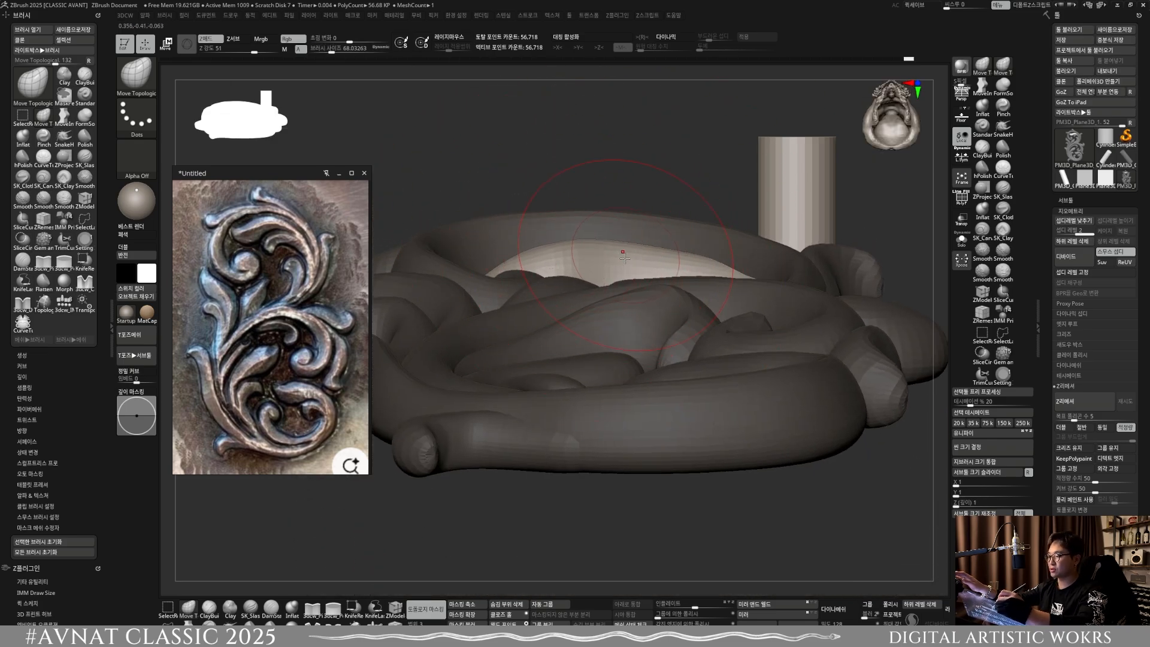
pyautogui.moveTo(644, 248); pyautogui.dragTo(649, 351, button='right')
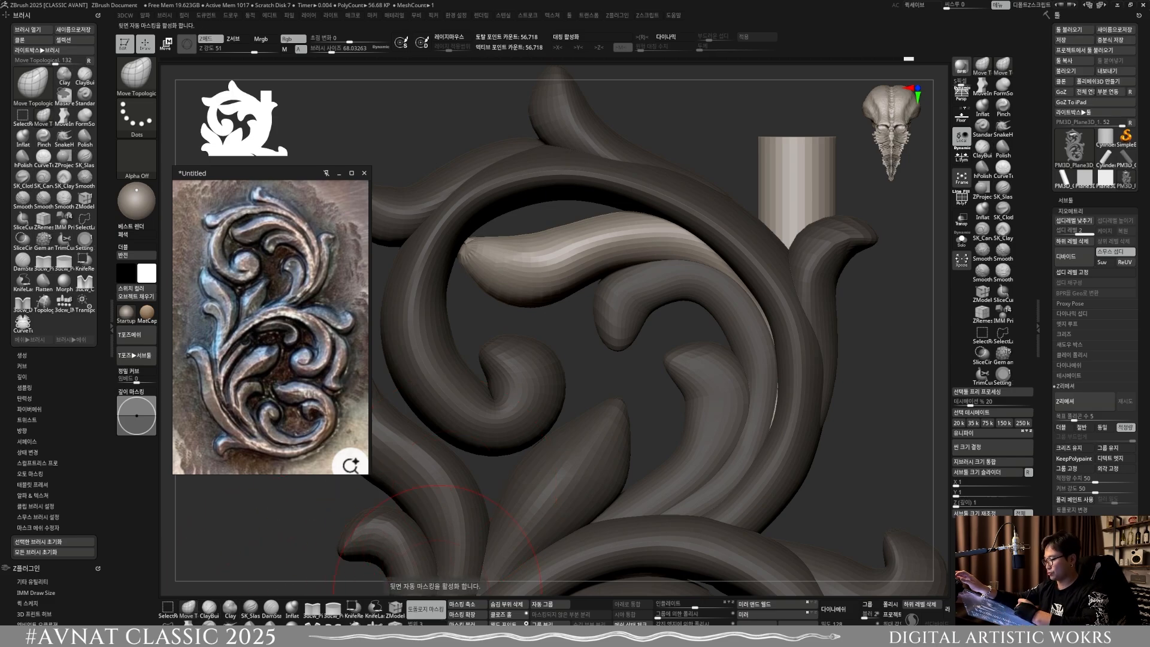
# Step: Refine the broad inner leaf's curved outline from the front at a brush size of about 61.9
pyautogui.press('s')
pyautogui.click(555, 263)
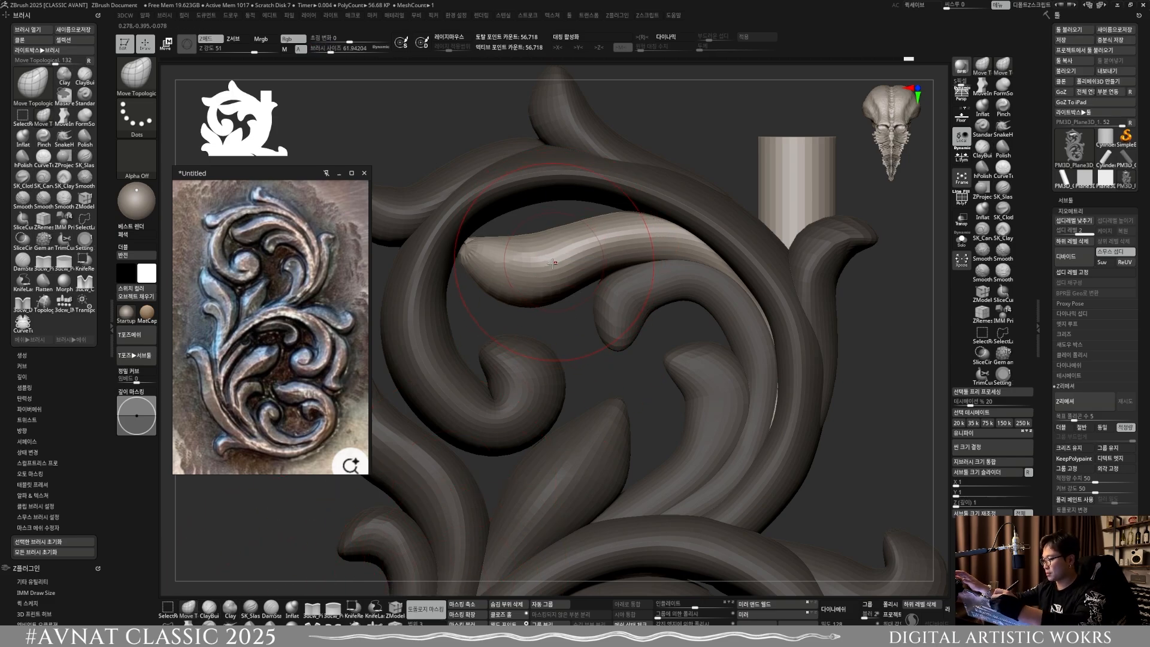
pyautogui.moveTo(602, 246); pyautogui.dragTo(591, 235)
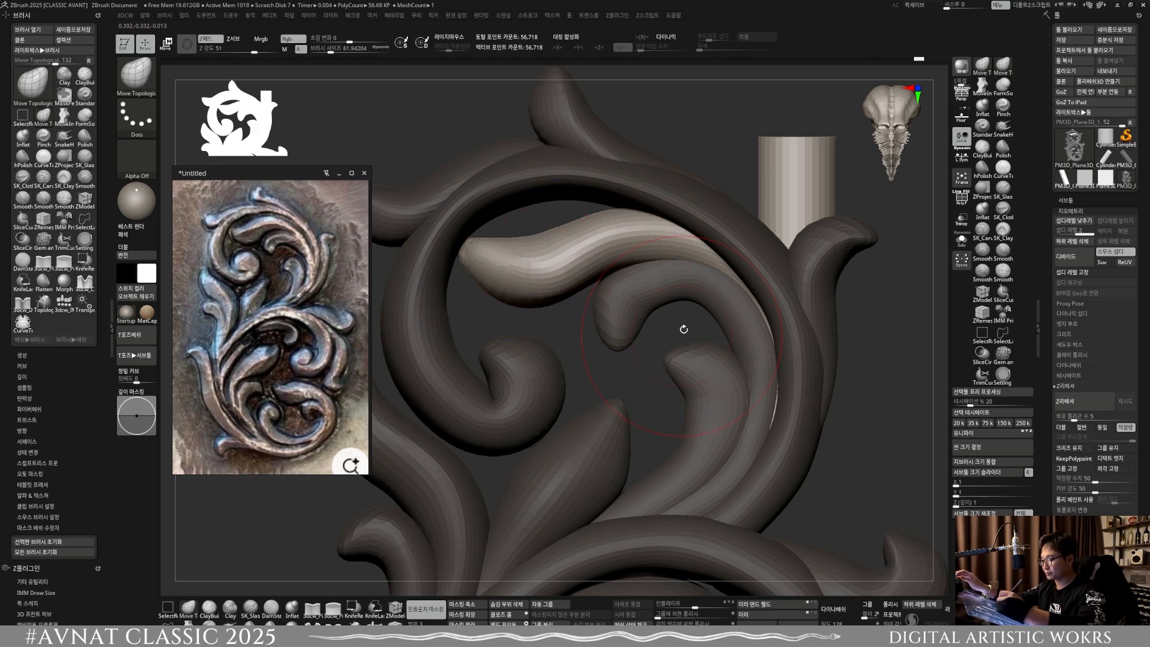
# Step: Clear the leftover cylinder from the canvas while keeping the ornament in edit mode
pyautogui.moveTo(683, 326); pyautogui.dragTo(653, 210)
pyautogui.moveTo(833, 455); pyautogui.dragTo(835, 285)
pyautogui.hotkey('ctrl', 'n')
pyautogui.moveTo(747, 339); pyautogui.dragTo(762, 319)
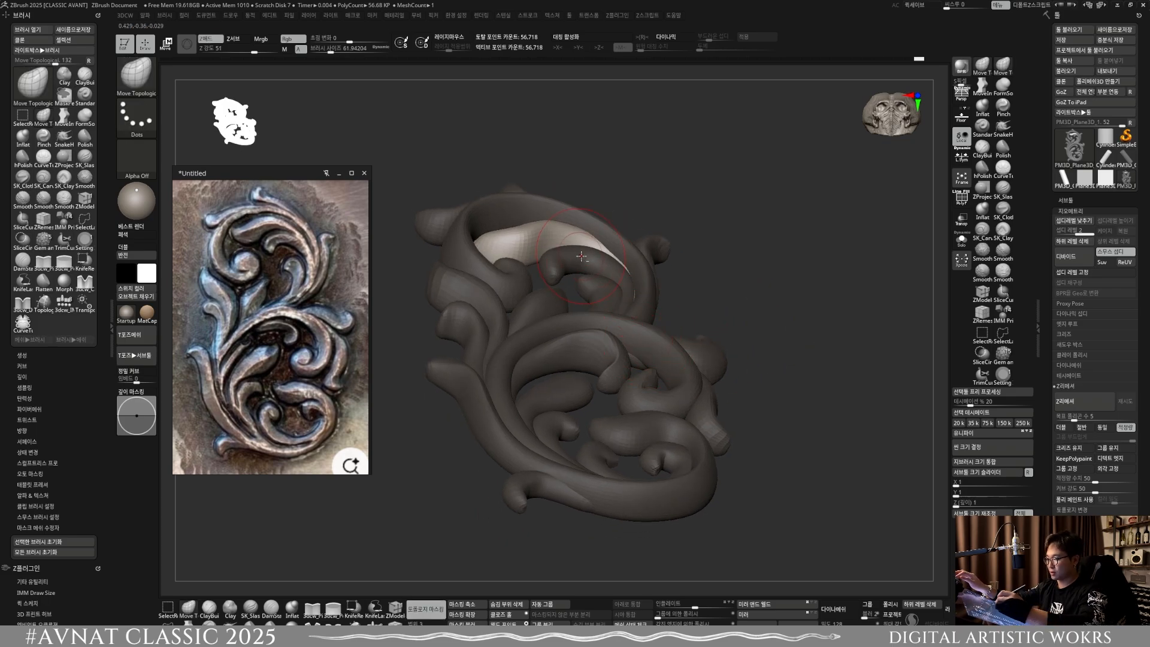
# Step: Select the hooked inner curl of the upper scroll and raise its middle with Move Topological at a brush size of about 91.6
pyautogui.press('w')
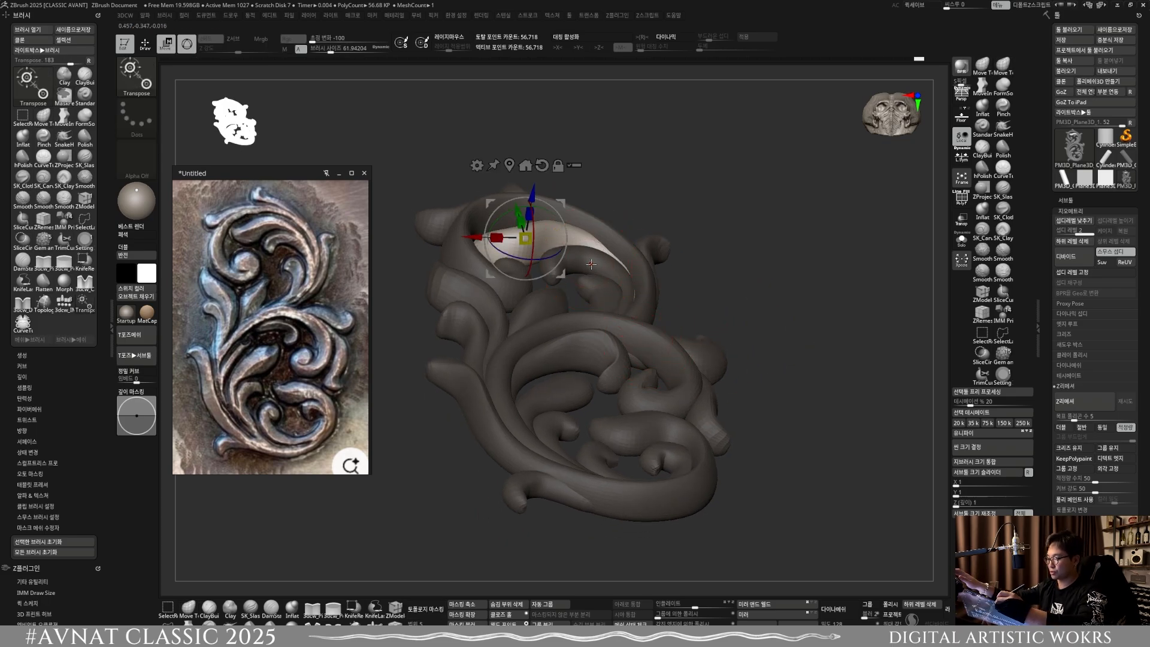
pyautogui.press('q')
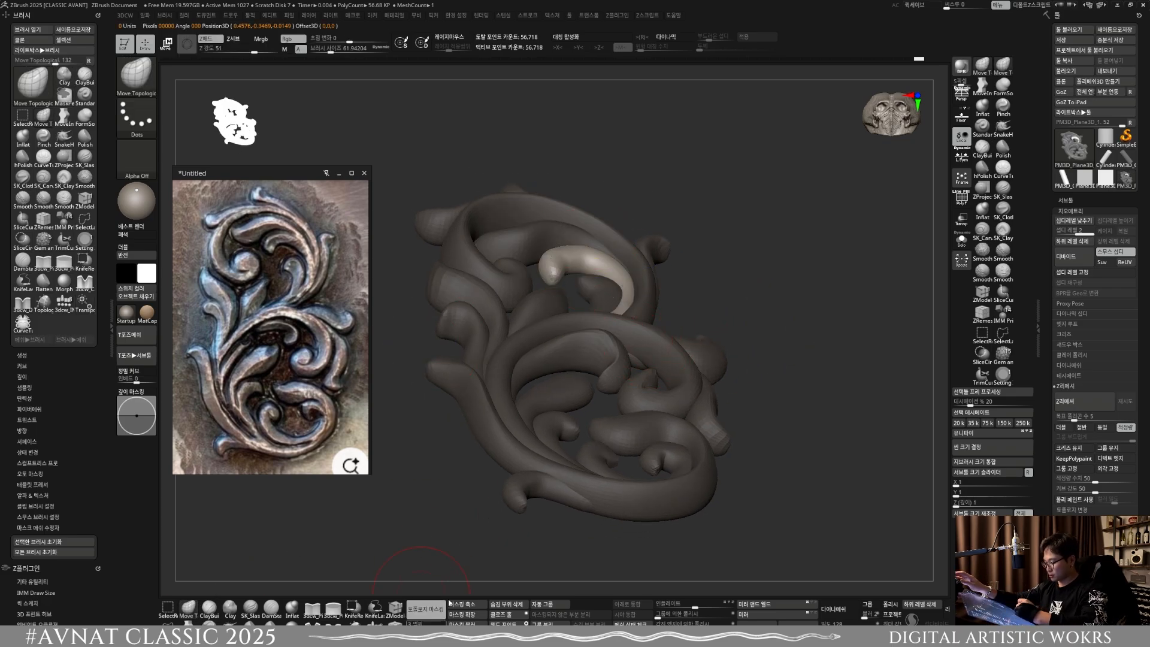
pyautogui.moveTo(593, 257); pyautogui.dragTo(591, 350, button='right')
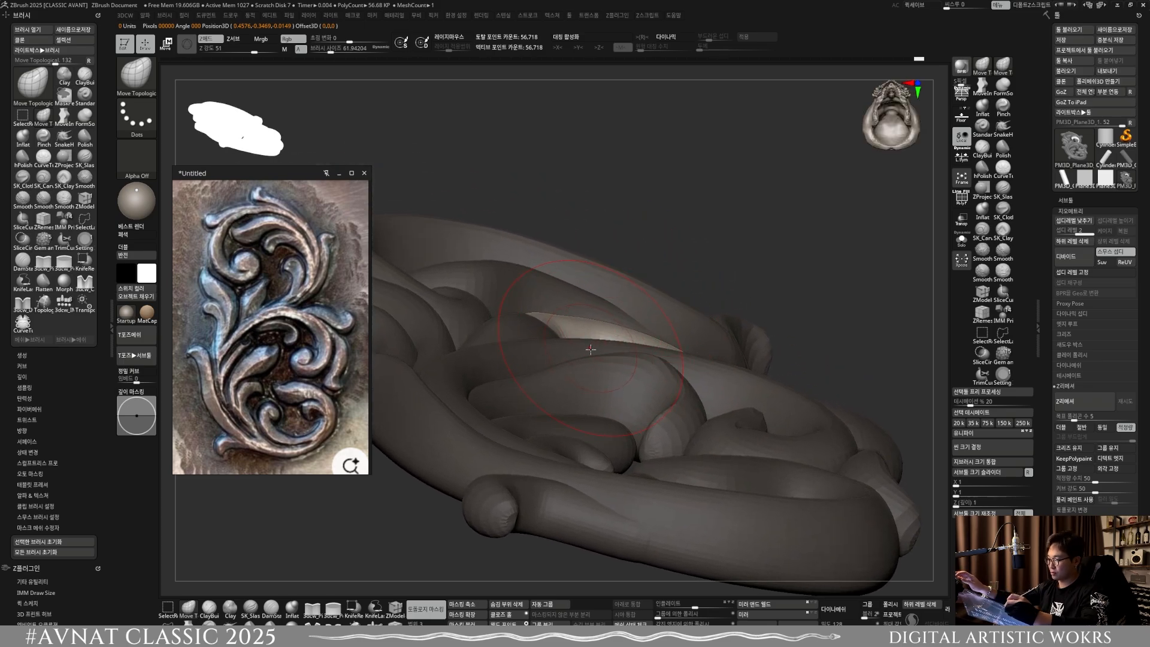
pyautogui.press('s')
pyautogui.moveTo(630, 309); pyautogui.dragTo(635, 311)
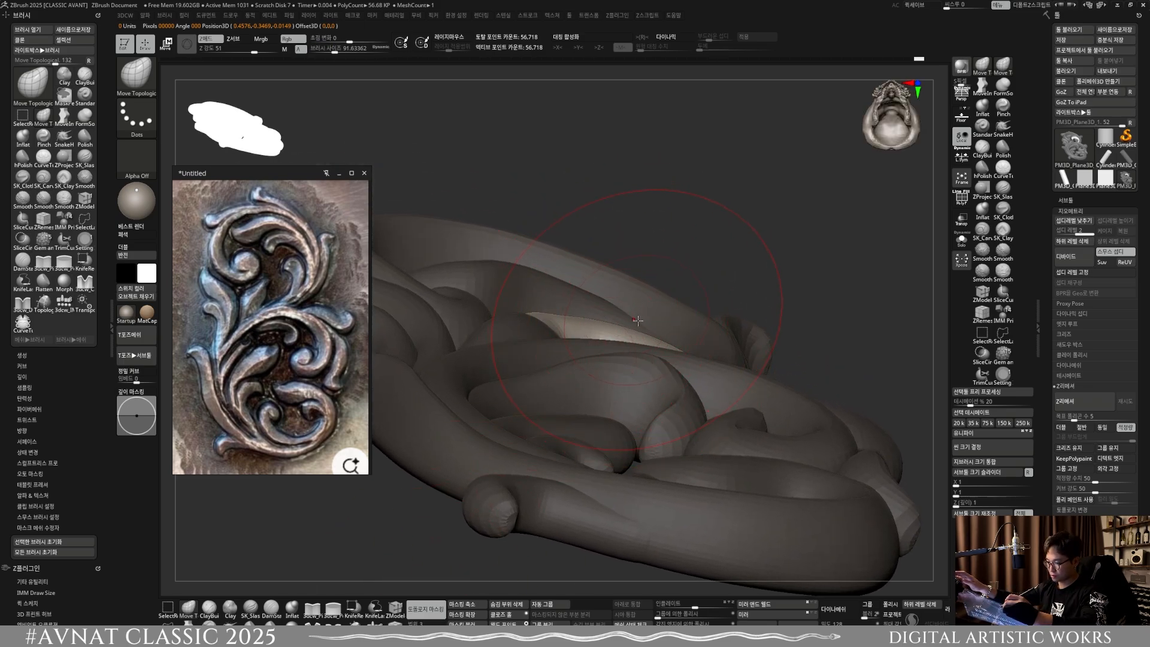
pyautogui.moveTo(584, 338)
pyautogui.mouseDown(button='right')
pyautogui.moveTo(636, 321)
pyautogui.moveTo(625, 322)
pyautogui.mouseUp(button='right')
pyautogui.moveTo(590, 331); pyautogui.dragTo(605, 303)
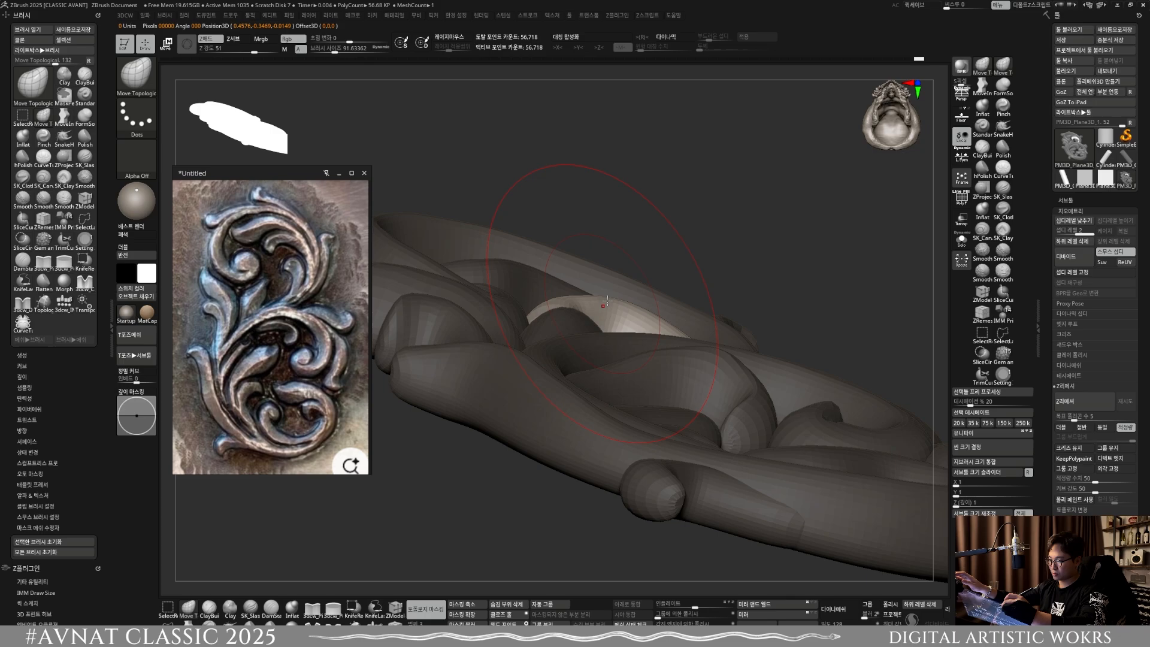
# Step: Refine the hooked inner curl's bend and outer curve from the front at a brush size of about 33.6
pyautogui.moveTo(635, 335)
pyautogui.keyDown('shift'); pyautogui.mouseDown(button='right')
pyautogui.moveTo(662, 348)
pyautogui.moveTo(650, 149)
pyautogui.moveTo(616, 198)
pyautogui.moveTo(606, 293)
pyautogui.moveTo(560, 274)
pyautogui.mouseUp(button='right'); pyautogui.keyUp('shift')
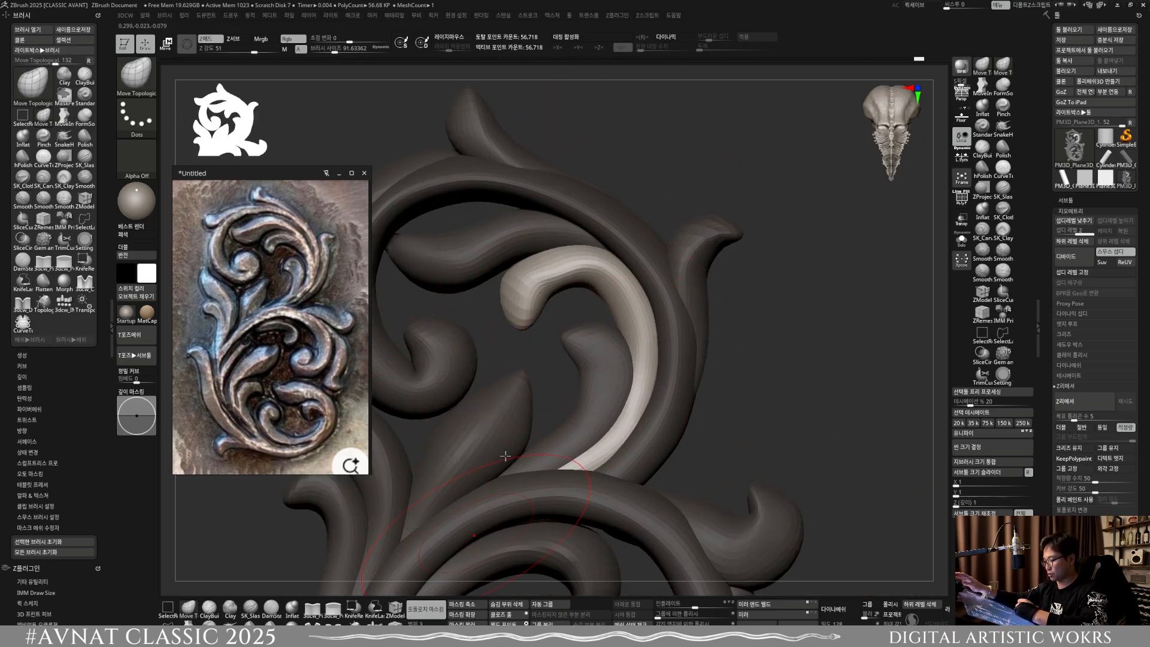
pyautogui.press('s')
pyautogui.moveTo(560, 275); pyautogui.dragTo(542, 277)
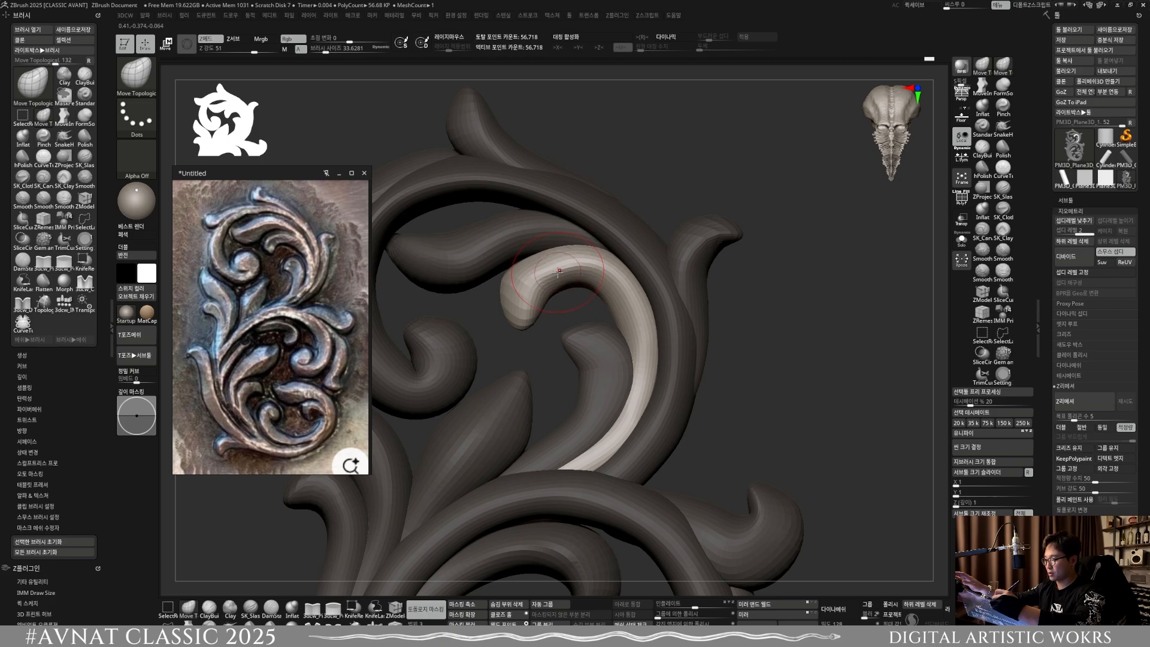
pyautogui.moveTo(635, 336)
pyautogui.keyDown('ctrl'); pyautogui.mouseDown(button='right')
pyautogui.moveTo(635, 321)
pyautogui.moveTo(650, 324)
pyautogui.mouseUp(button='right'); pyautogui.keyUp('ctrl')
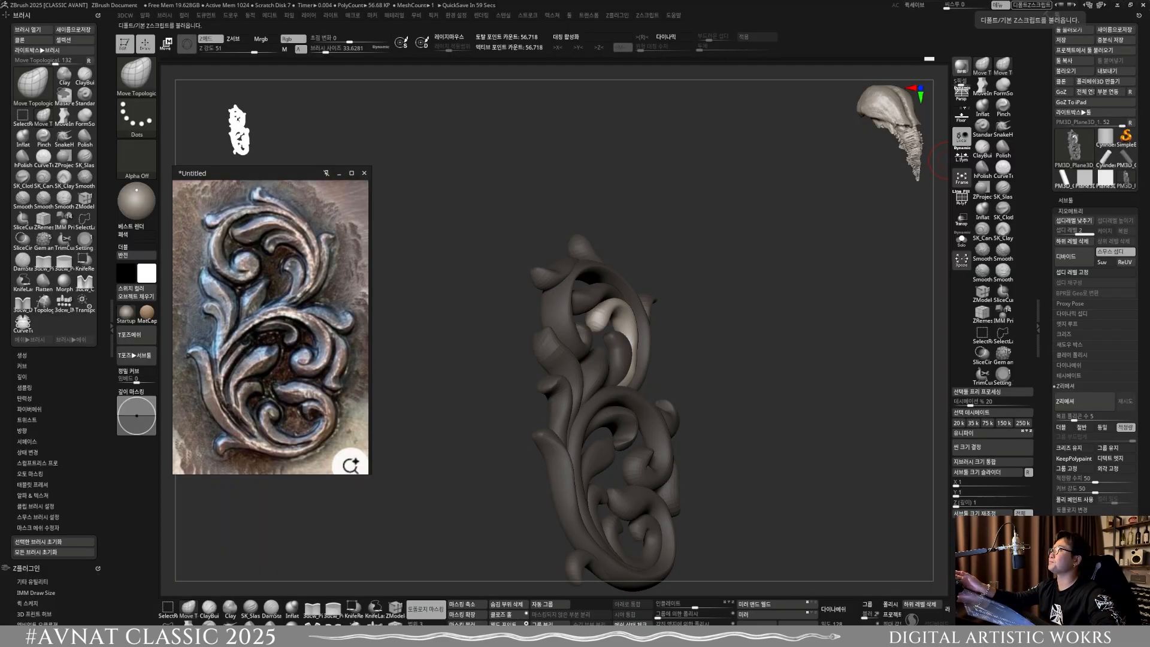
# Step: Switch to the browser, move the reference image aside, search Naver for 휴이온 and maximize the browser window
pyautogui.moveTo(676, 0); pyautogui.dragTo(499, 151)
pyautogui.moveTo(270, 173); pyautogui.dragTo(106, 140)
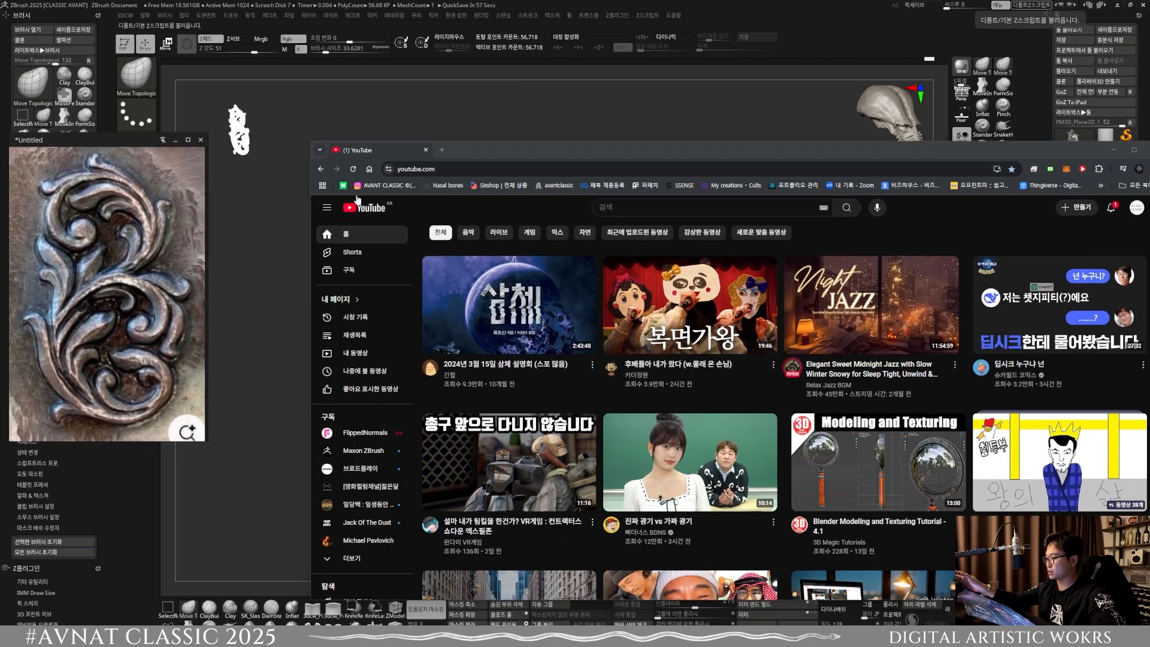
pyautogui.click(342, 185)
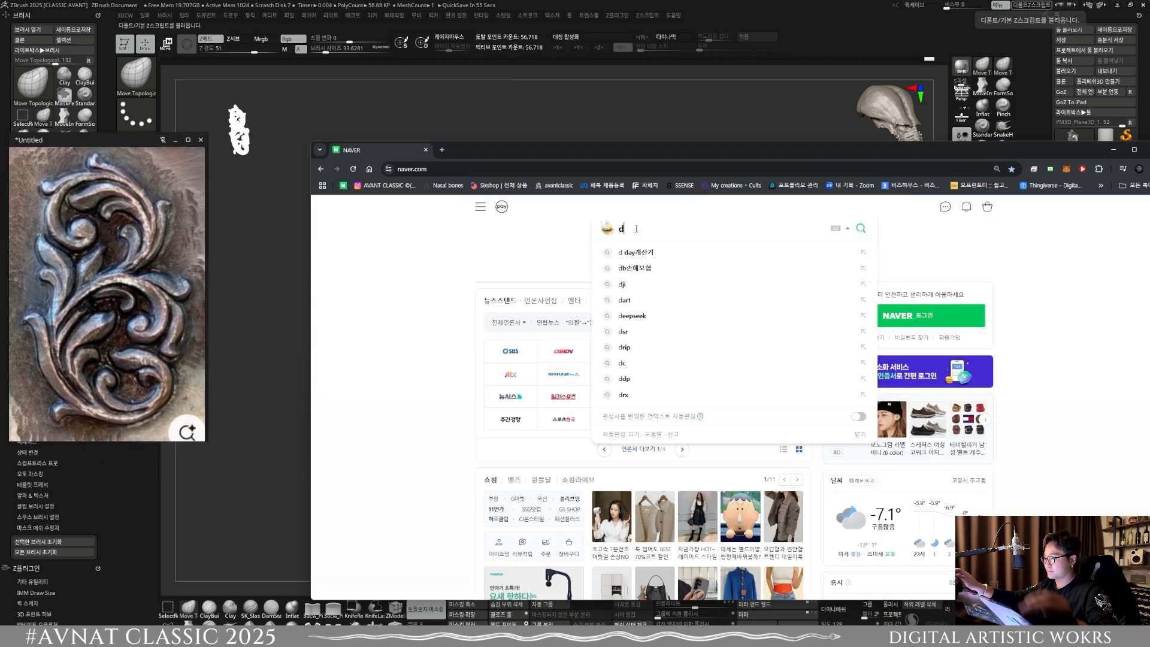
pyautogui.write('휴이온')
pyautogui.press('Return')
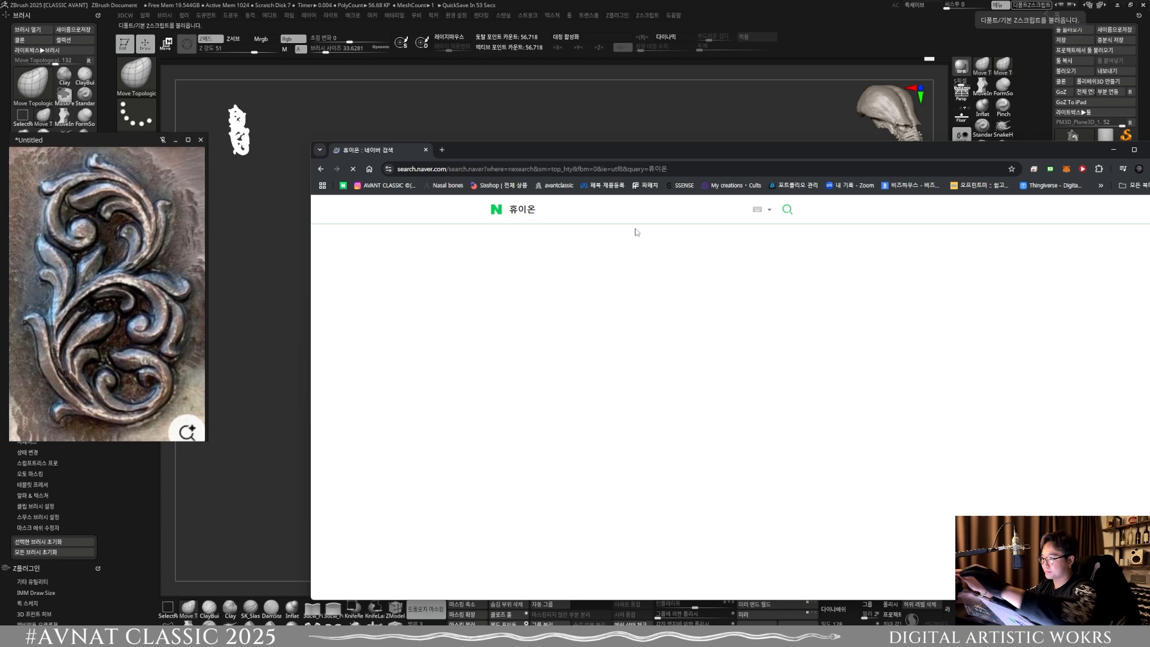
pyautogui.moveTo(668, 151); pyautogui.dragTo(517, 109)
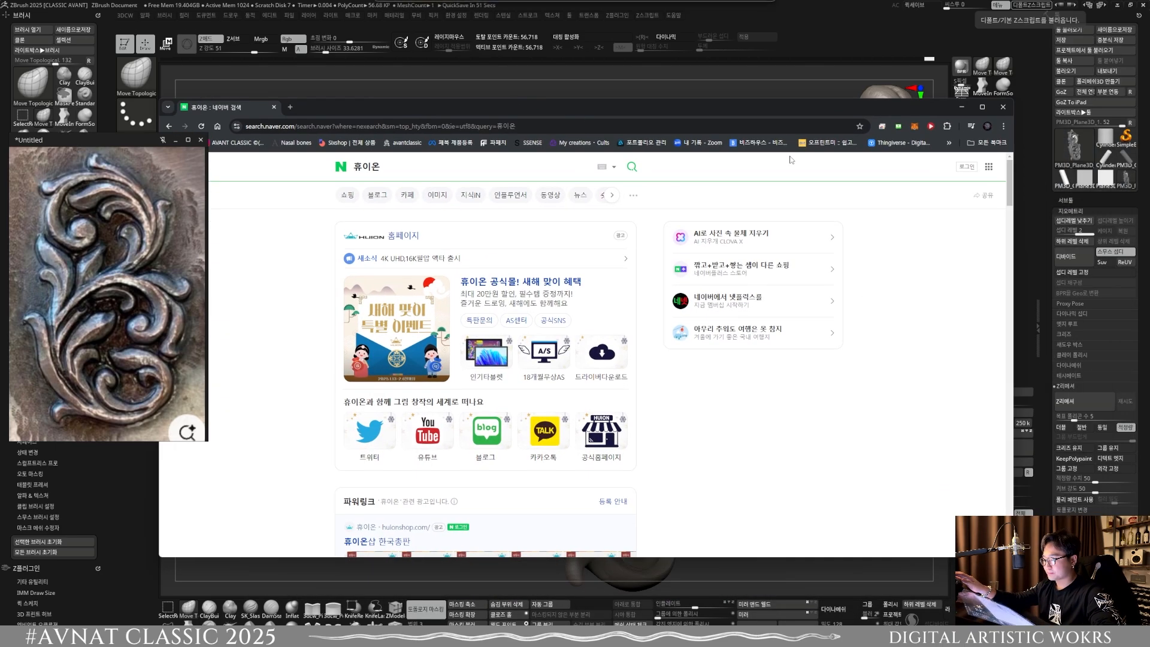
pyautogui.click(978, 110)
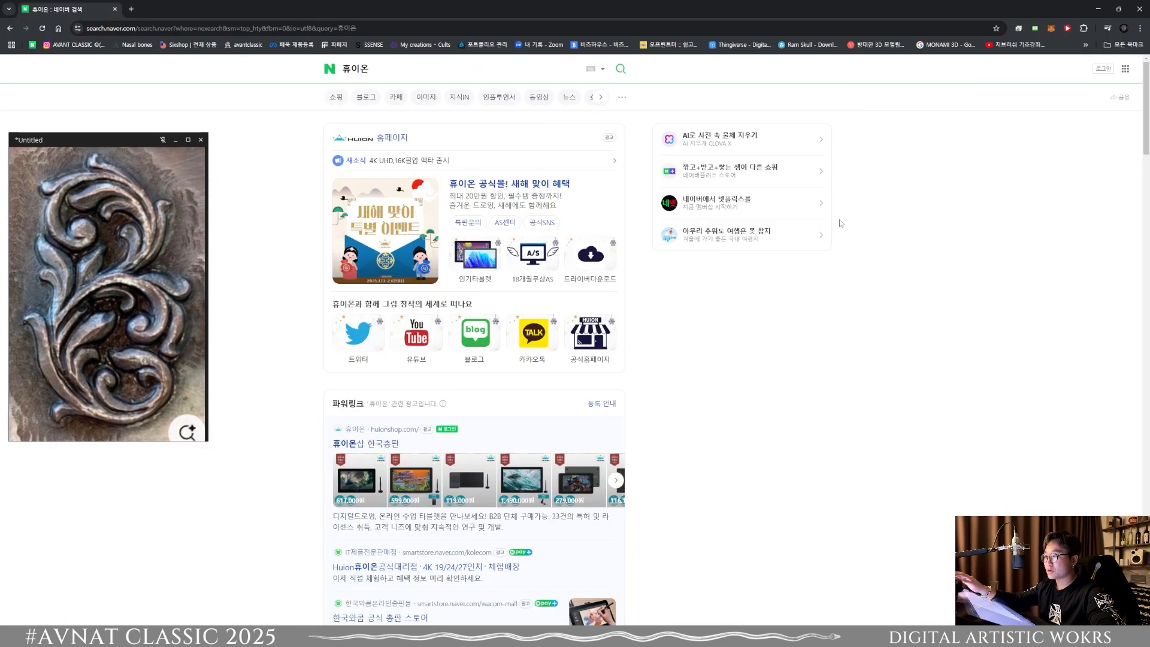
# Step: Open the Huion official store and examine the models and prices in its pen tablet category
pyautogui.click(380, 142)
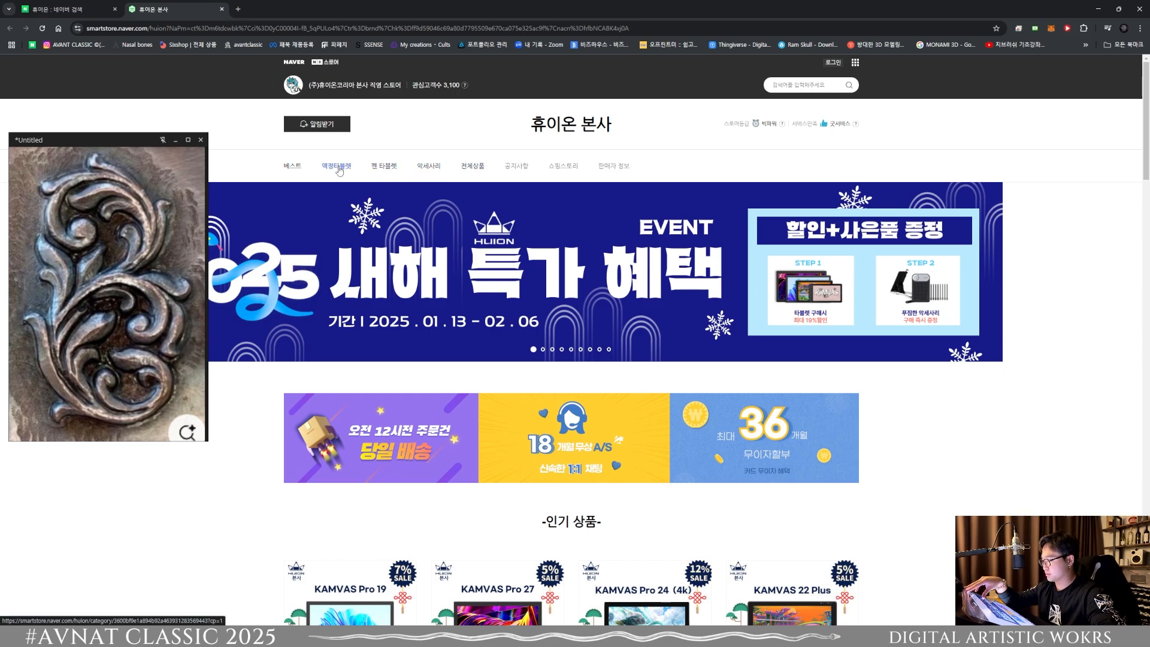
pyautogui.click(383, 169)
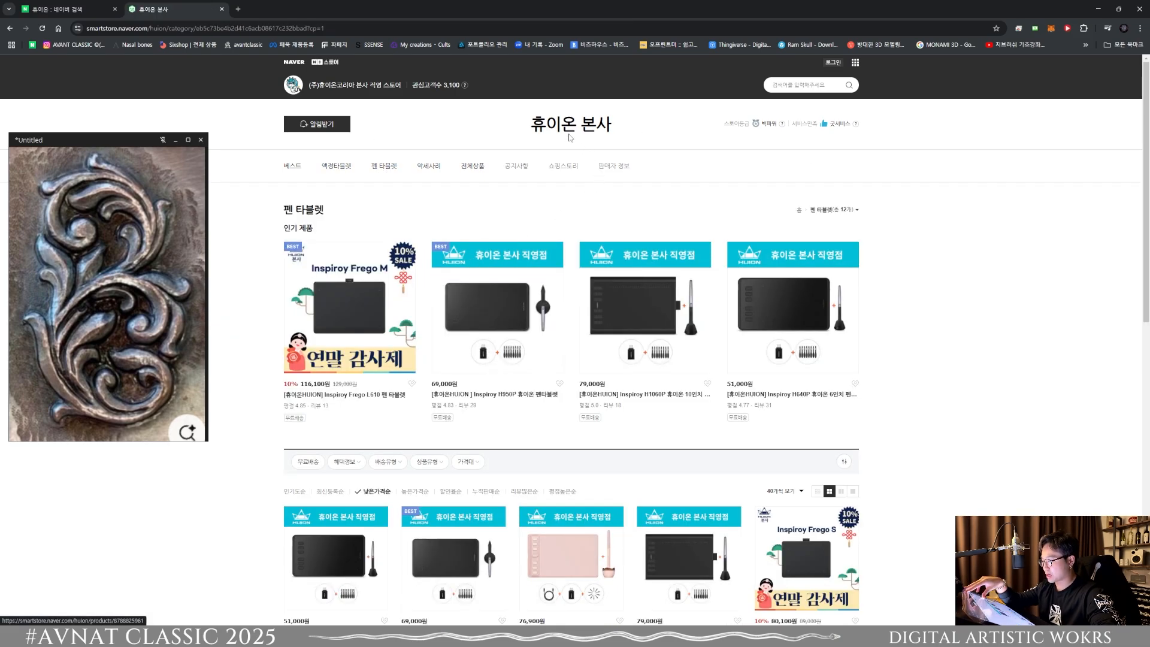
pyautogui.scroll(-2, 1012, 350)
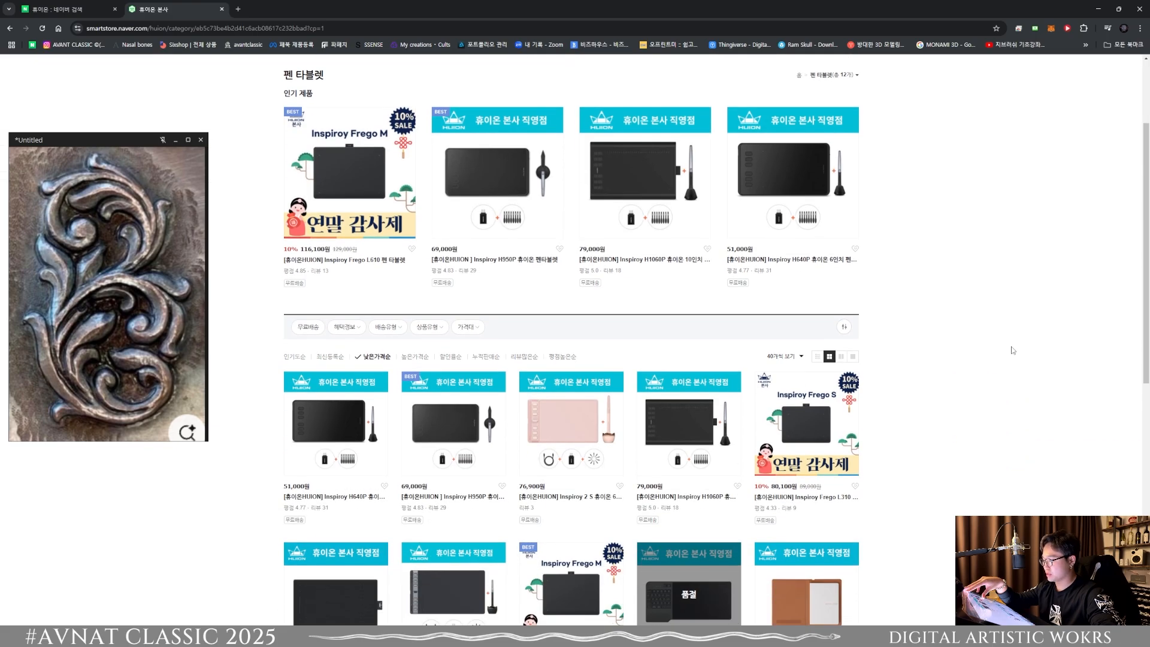
pyautogui.scroll(-2, 411, 460)
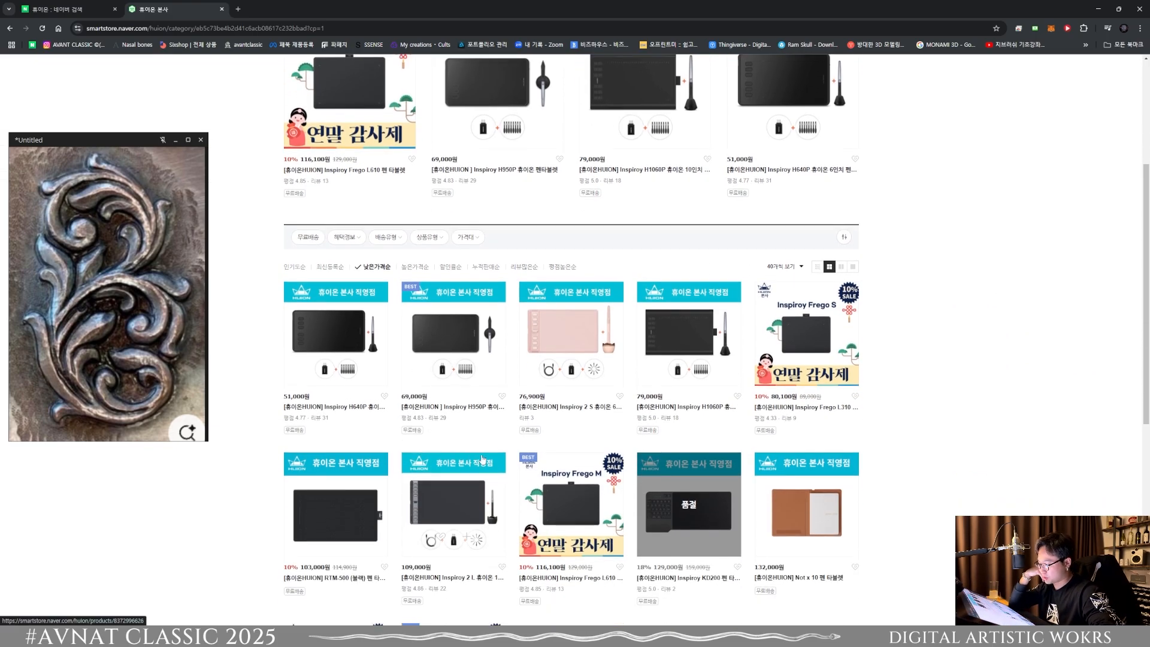
pyautogui.scroll(4, 444, 407)
pyautogui.scroll(-2, 477, 352)
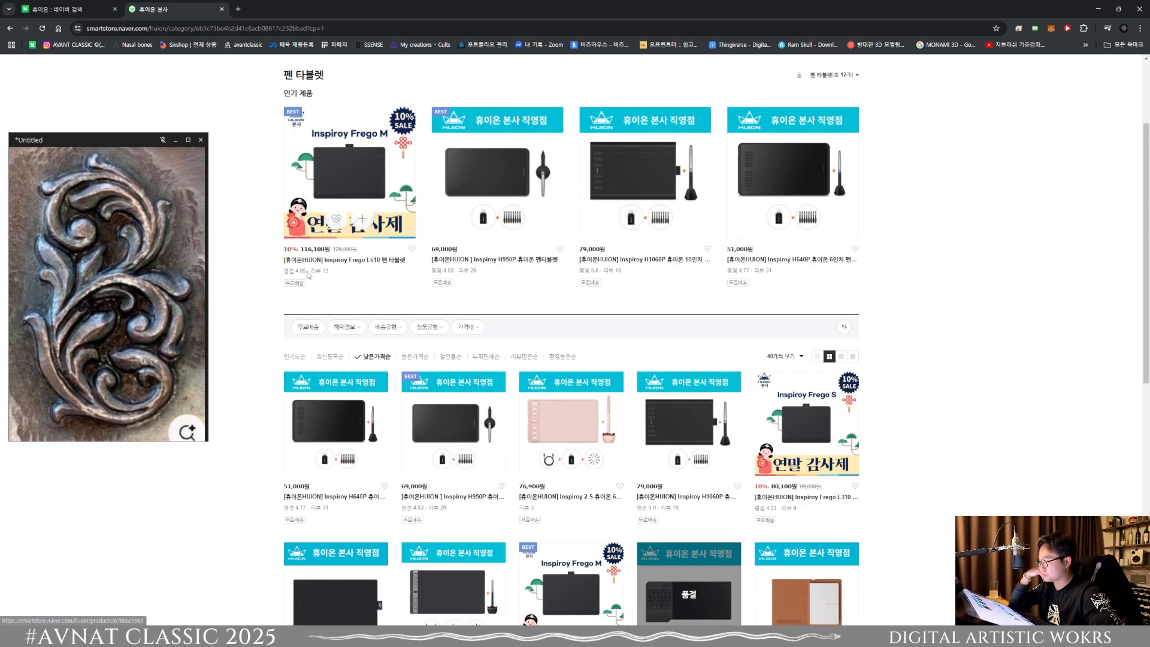
pyautogui.scroll(-2, 245, 272)
# Step: Search Naver for 엑스피펜 and open the XPPen official store
pyautogui.click(73, 10)
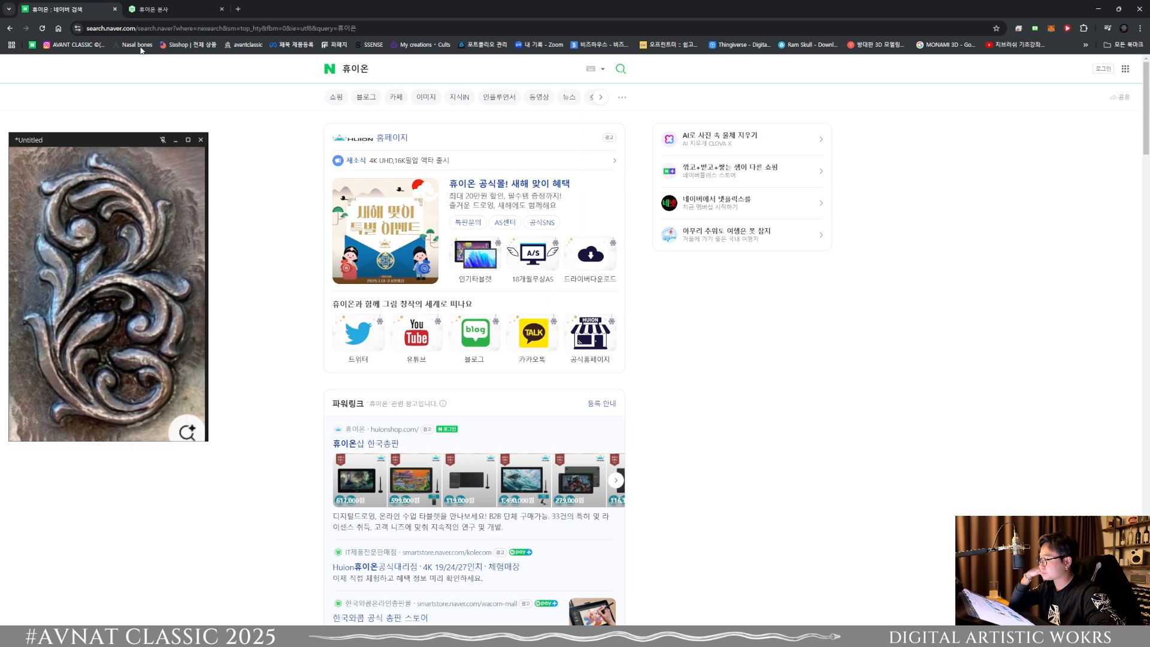
pyautogui.moveTo(379, 71); pyautogui.dragTo(329, 71)
pyautogui.write('엑스피펜')
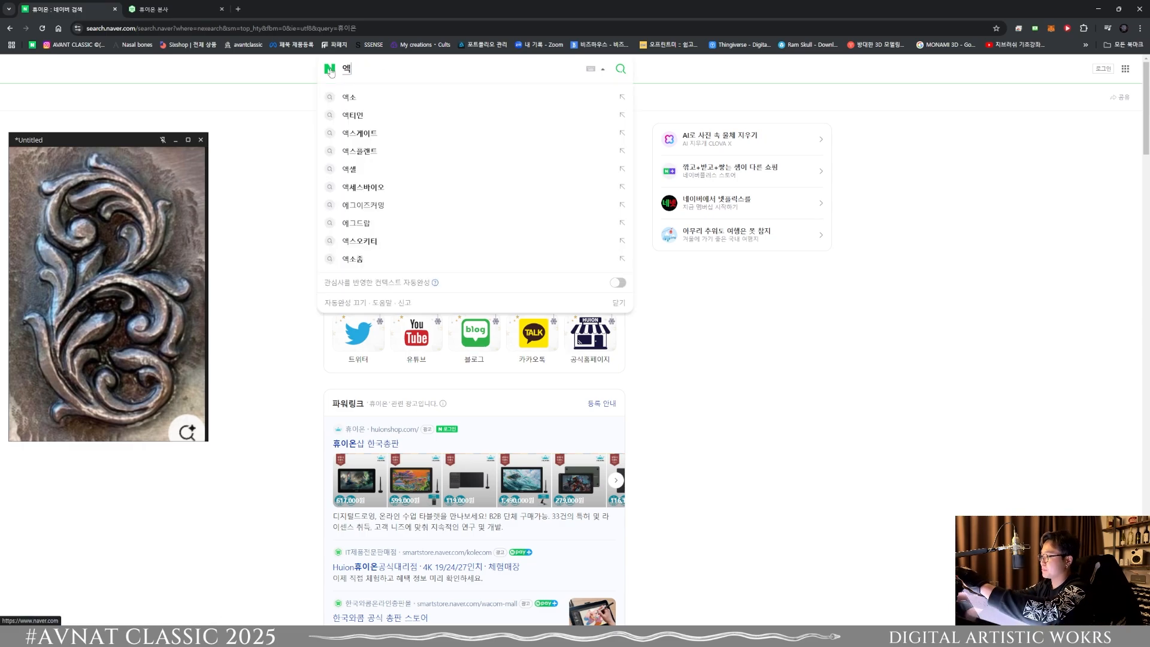
pyautogui.press('Return')
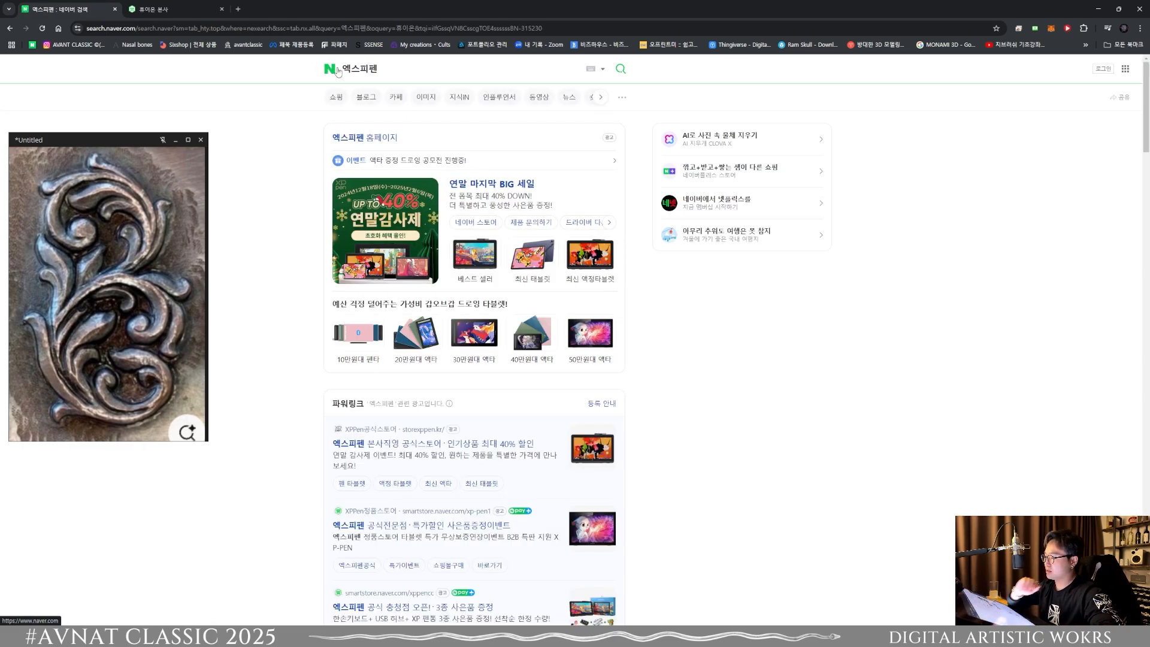
pyautogui.click(330, 70)
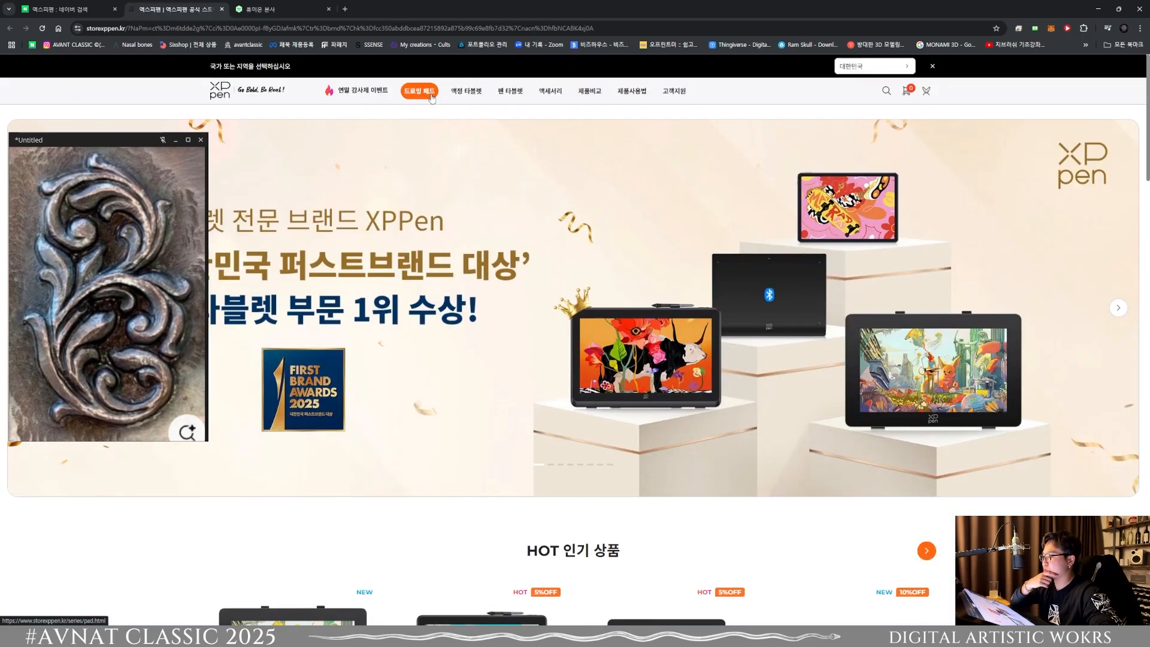
# Step: Examine the specifications, price and add-on options of the Artist 22 Plus pen display in the XPPen store
pyautogui.scroll(-5, 685, 181)
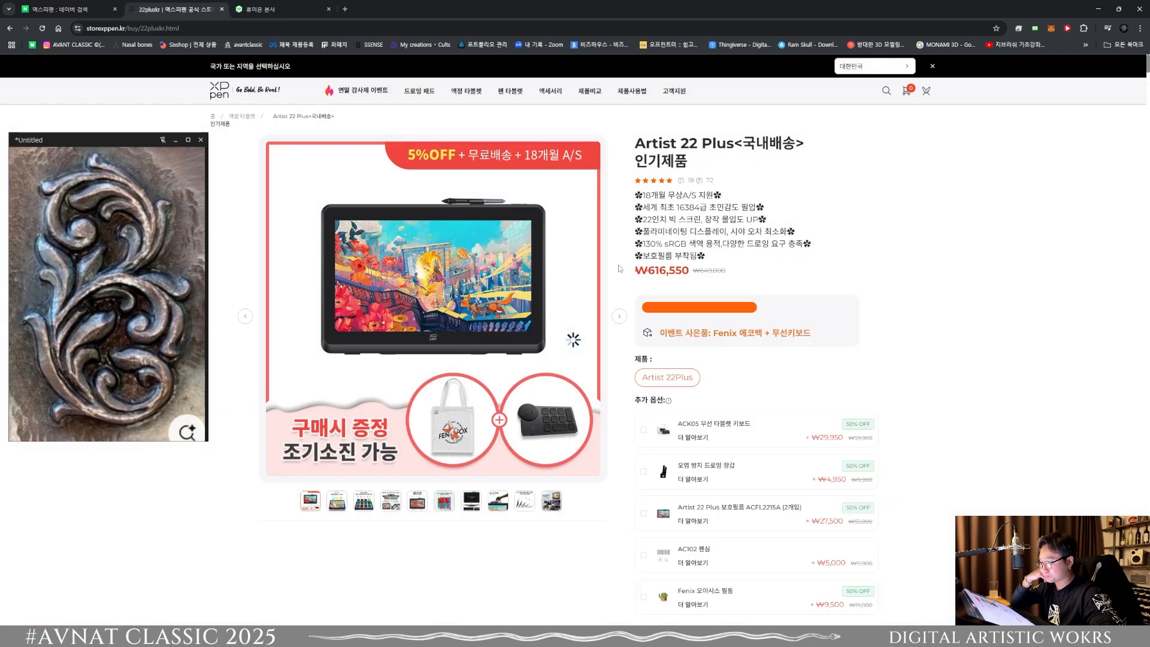
pyautogui.moveTo(636, 195); pyautogui.dragTo(724, 209)
pyautogui.click(727, 214)
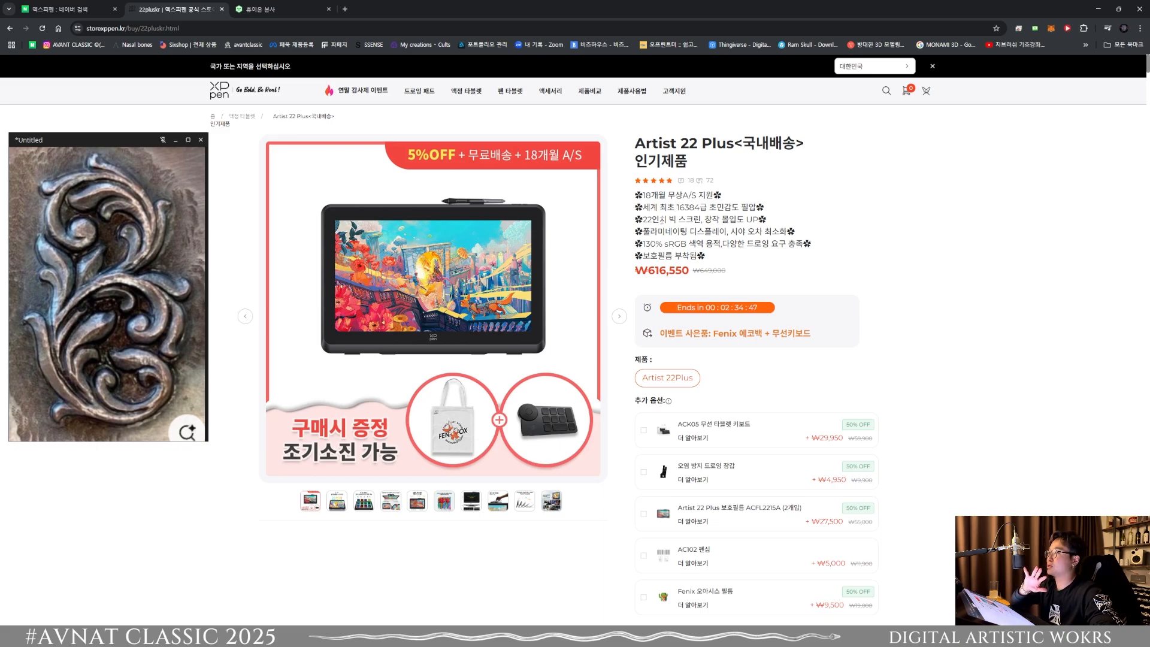
pyautogui.scroll(-5, 650, 279)
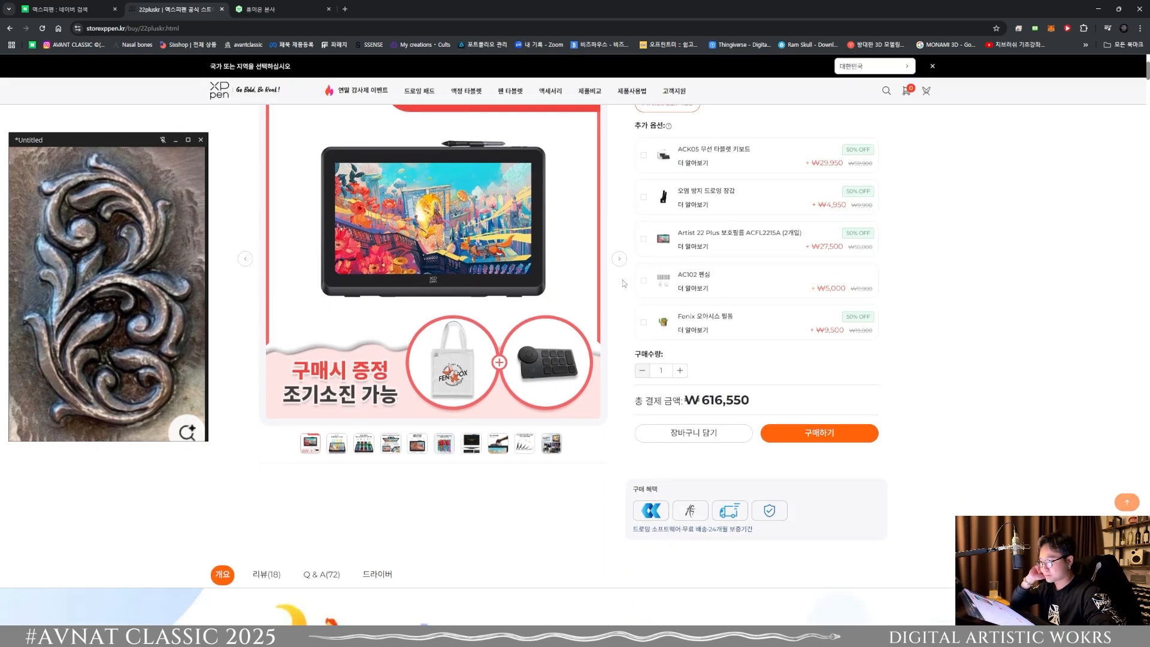
pyautogui.scroll(5, 649, 280)
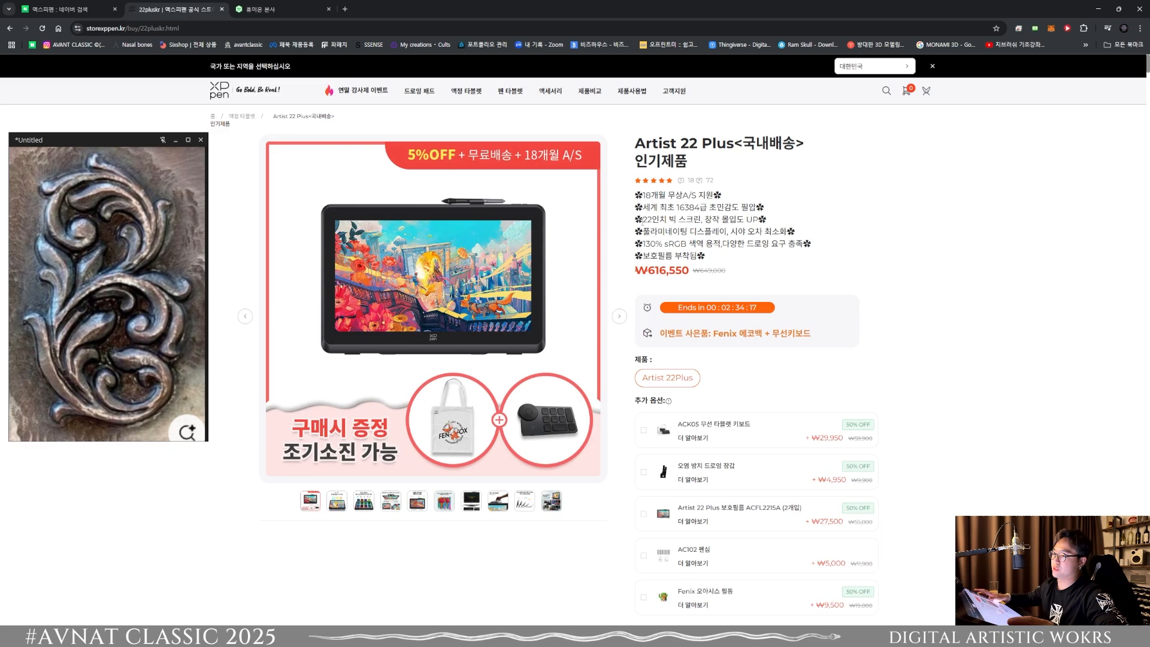
# Step: Return to ZBrush and adjust the hooked inner curl's outer side at a brush size of about 74.4
pyautogui.click(1095, 13)
pyautogui.moveTo(790, 384); pyautogui.dragTo(730, 391)
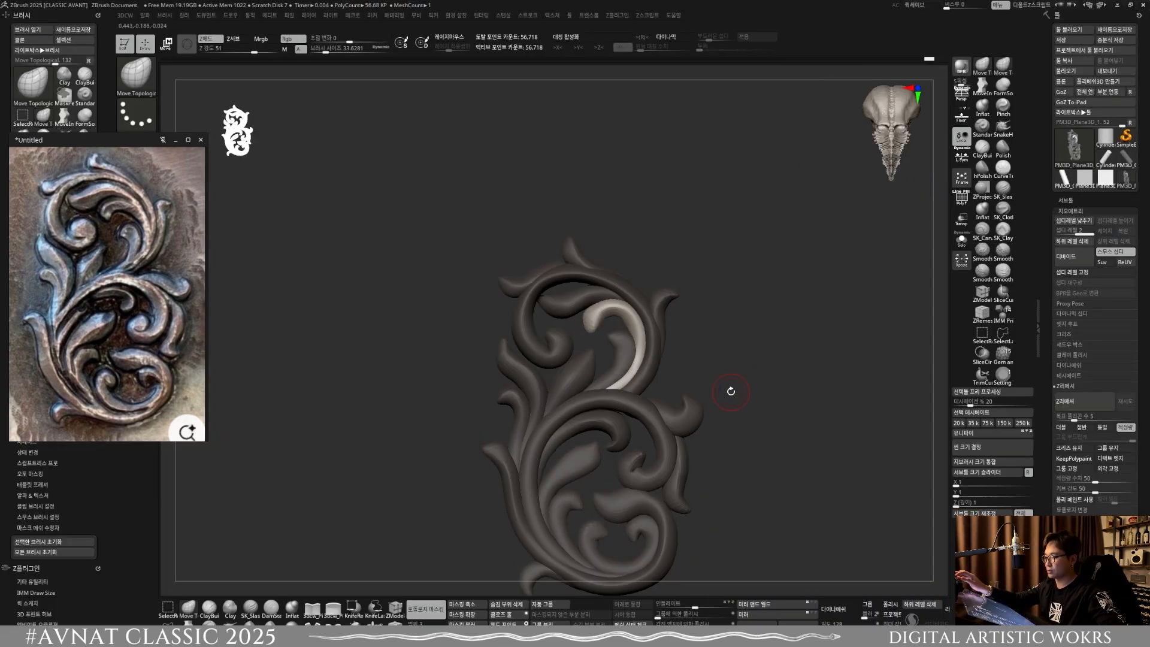
pyautogui.moveTo(731, 391)
pyautogui.keyDown('ctrl'); pyautogui.mouseDown(button='right')
pyautogui.moveTo(671, 402)
pyautogui.moveTo(662, 362)
pyautogui.mouseUp(button='right'); pyautogui.keyUp('ctrl')
pyautogui.press('s')
pyautogui.moveTo(660, 363); pyautogui.dragTo(666, 363)
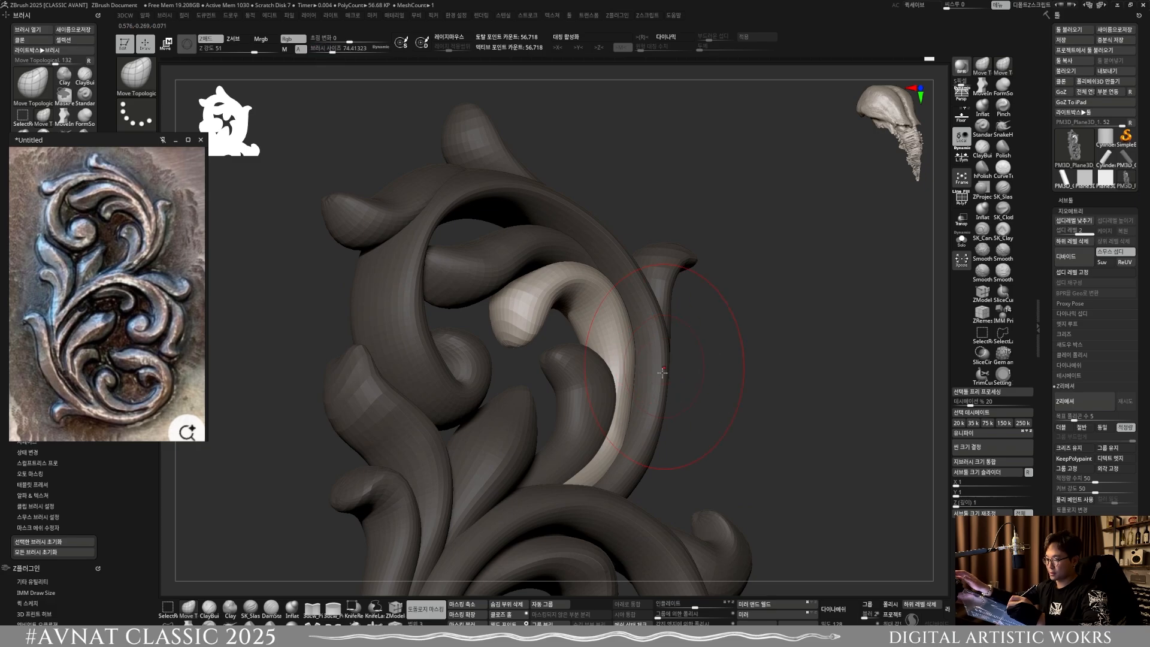
pyautogui.keyDown('alt'); pyautogui.moveTo(663, 380); pyautogui.dragTo(642, 336, button='right'); pyautogui.keyUp('alt')
# Step: Shift the hooked inner curl's body in depth from the side at brush sizes of about 59 and 88
pyautogui.moveTo(642, 335)
pyautogui.mouseDown(button='right')
pyautogui.moveTo(634, 347)
pyautogui.moveTo(652, 288)
pyautogui.moveTo(636, 244)
pyautogui.mouseUp(button='right')
pyautogui.press('s')
pyautogui.moveTo(617, 239); pyautogui.dragTo(615, 240)
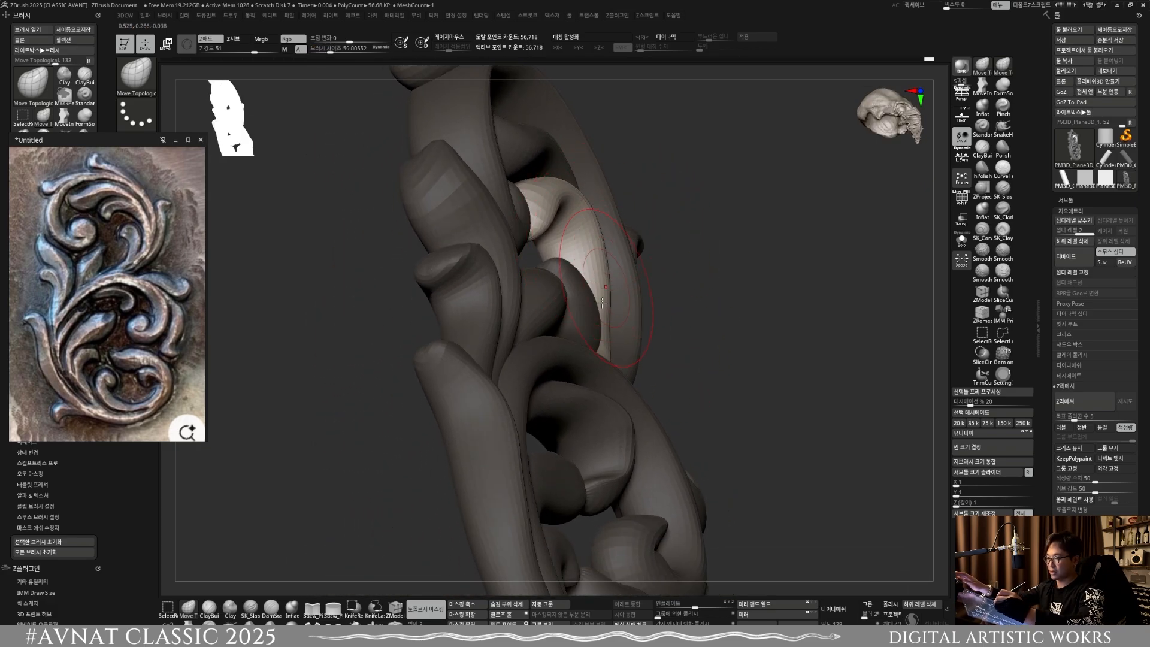
pyautogui.moveTo(603, 307)
pyautogui.mouseDown()
pyautogui.moveTo(599, 282)
pyautogui.moveTo(618, 273)
pyautogui.mouseUp()
pyautogui.press('s')
pyautogui.moveTo(620, 273); pyautogui.dragTo(625, 253, button='right')
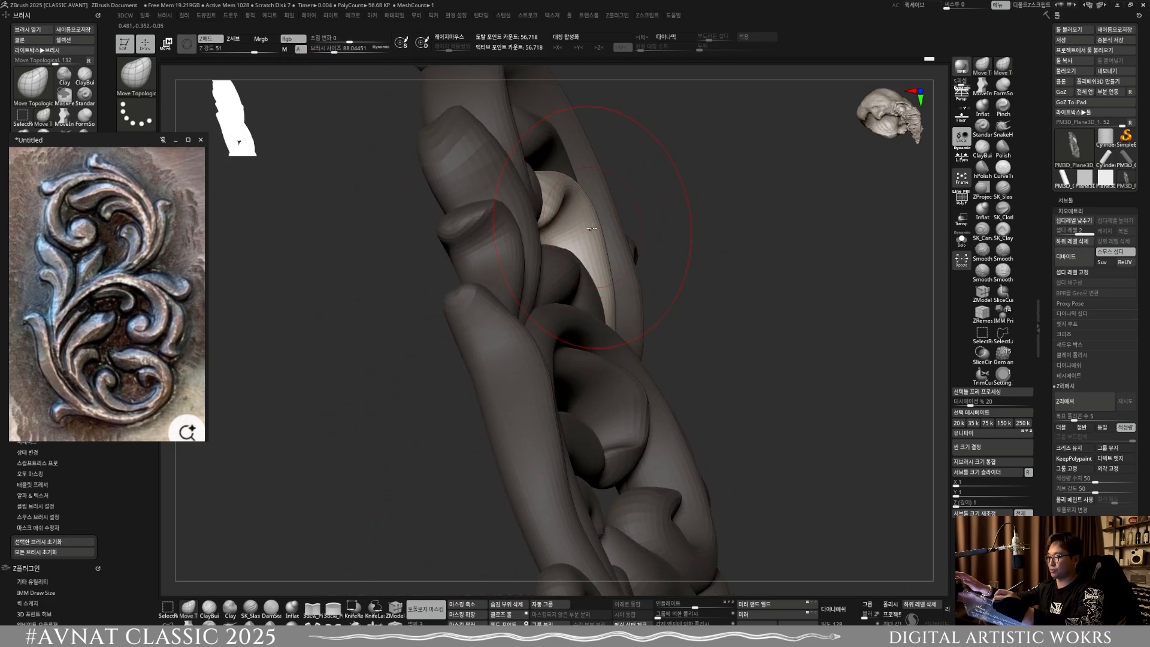
pyautogui.moveTo(591, 240); pyautogui.dragTo(601, 232)
# Step: Select the short leaf inside the hooked curl and adjust its depth with Move Topological at a brush size of about 88
pyautogui.moveTo(601, 239)
pyautogui.mouseDown(button='right')
pyautogui.moveTo(560, 335)
pyautogui.moveTo(613, 312)
pyautogui.moveTo(599, 345)
pyautogui.mouseUp(button='right')
pyautogui.press('w')
pyautogui.keyDown('ctrl'); pyautogui.click(572, 364); pyautogui.keyUp('ctrl')
pyautogui.click(189, 608)
pyautogui.moveTo(527, 345); pyautogui.dragTo(635, 322, button='right')
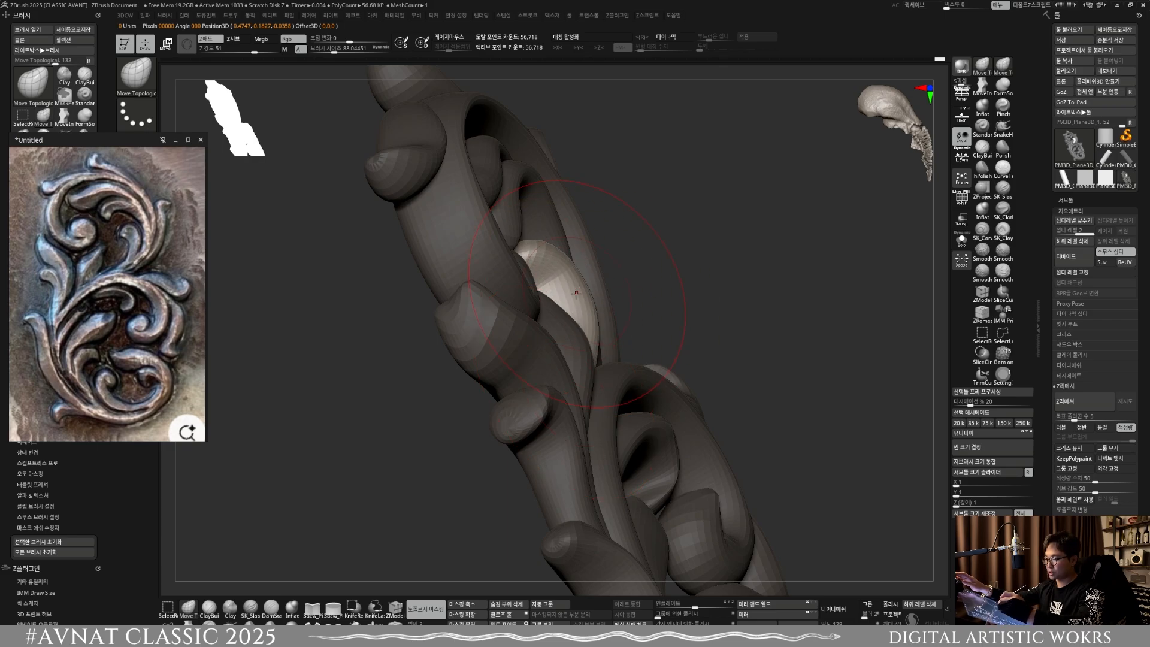
pyautogui.moveTo(575, 306)
pyautogui.keyDown('shift'); pyautogui.mouseDown(button='right')
pyautogui.moveTo(583, 347)
pyautogui.moveTo(581, 323)
pyautogui.mouseUp(button='right'); pyautogui.keyUp('shift')
pyautogui.moveTo(581, 323)
pyautogui.mouseDown(button='right')
pyautogui.moveTo(662, 317)
pyautogui.moveTo(593, 312)
pyautogui.mouseUp(button='right')
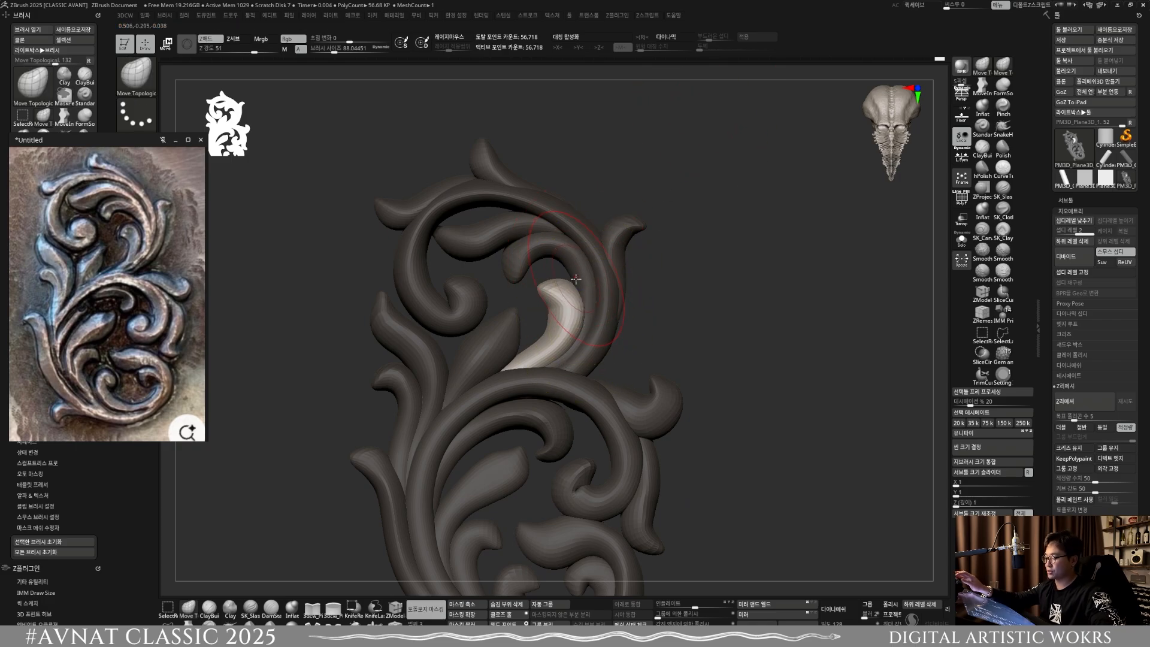
# Step: Reselect the hooked inner curl and adjust its depth from the side at a brush size of about 131.5
pyautogui.press('w')
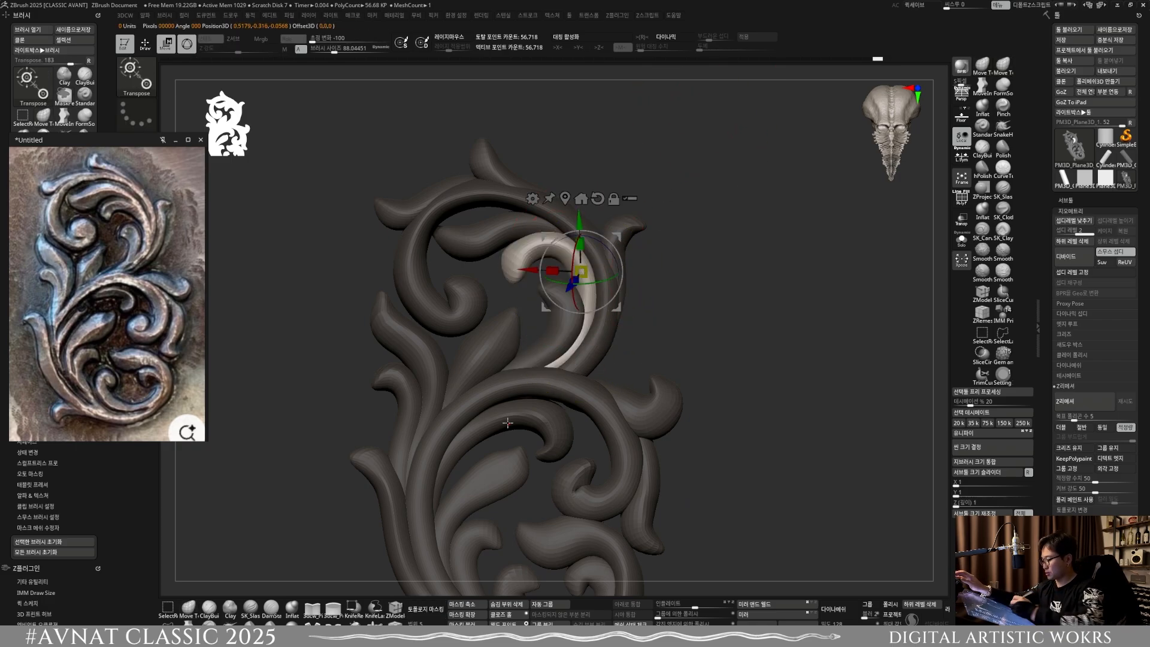
pyautogui.press('q')
pyautogui.moveTo(542, 287)
pyautogui.mouseDown(button='right')
pyautogui.moveTo(629, 285)
pyautogui.moveTo(618, 292)
pyautogui.mouseUp(button='right')
pyautogui.press('s')
pyautogui.moveTo(606, 305); pyautogui.dragTo(608, 307)
pyautogui.moveTo(608, 308)
pyautogui.mouseDown(button='right')
pyautogui.moveTo(586, 335)
pyautogui.moveTo(602, 260)
pyautogui.mouseUp(button='right')
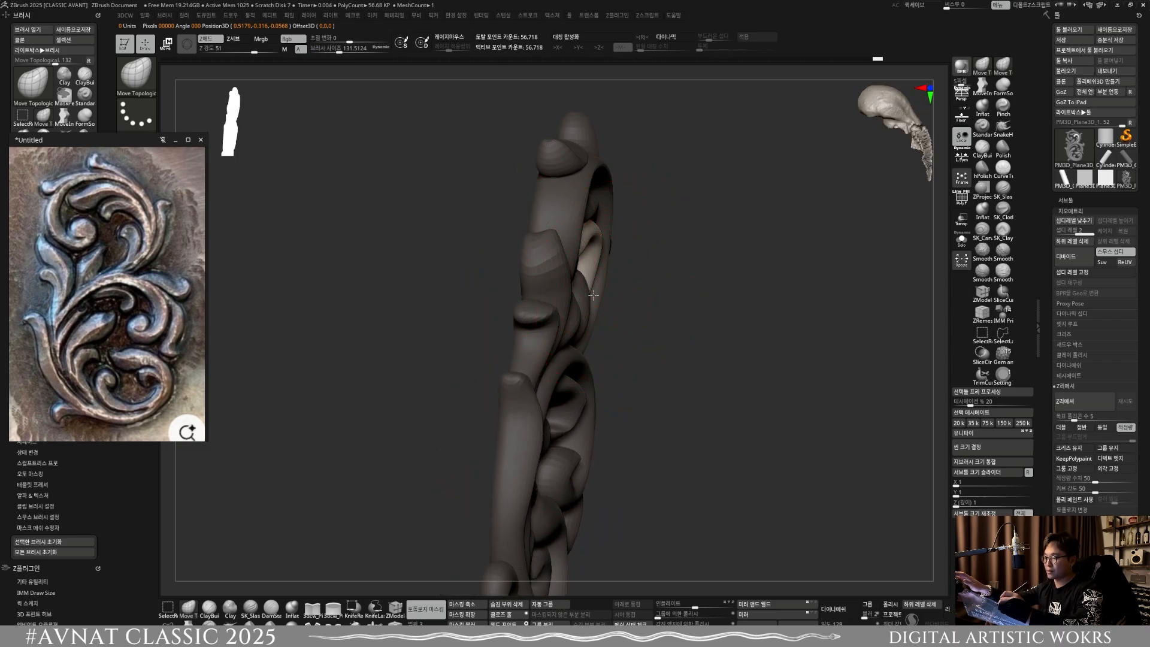
pyautogui.moveTo(600, 285)
pyautogui.mouseDown(button='right')
pyautogui.moveTo(527, 299)
pyautogui.moveTo(593, 339)
pyautogui.mouseUp(button='right')
# Step: Adjust the hooked inner curl's depth from the side with Move Topological at brush sizes of about 95.3 and 77.7
pyautogui.press('s')
pyautogui.moveTo(593, 339); pyautogui.dragTo(585, 340)
pyautogui.moveTo(560, 341); pyautogui.dragTo(594, 338, button='right')
pyautogui.press('s')
pyautogui.moveTo(594, 338); pyautogui.dragTo(590, 328)
pyautogui.moveTo(590, 328); pyautogui.dragTo(554, 335, button='right')
pyautogui.press('s')
pyautogui.moveTo(598, 334); pyautogui.dragTo(605, 334)
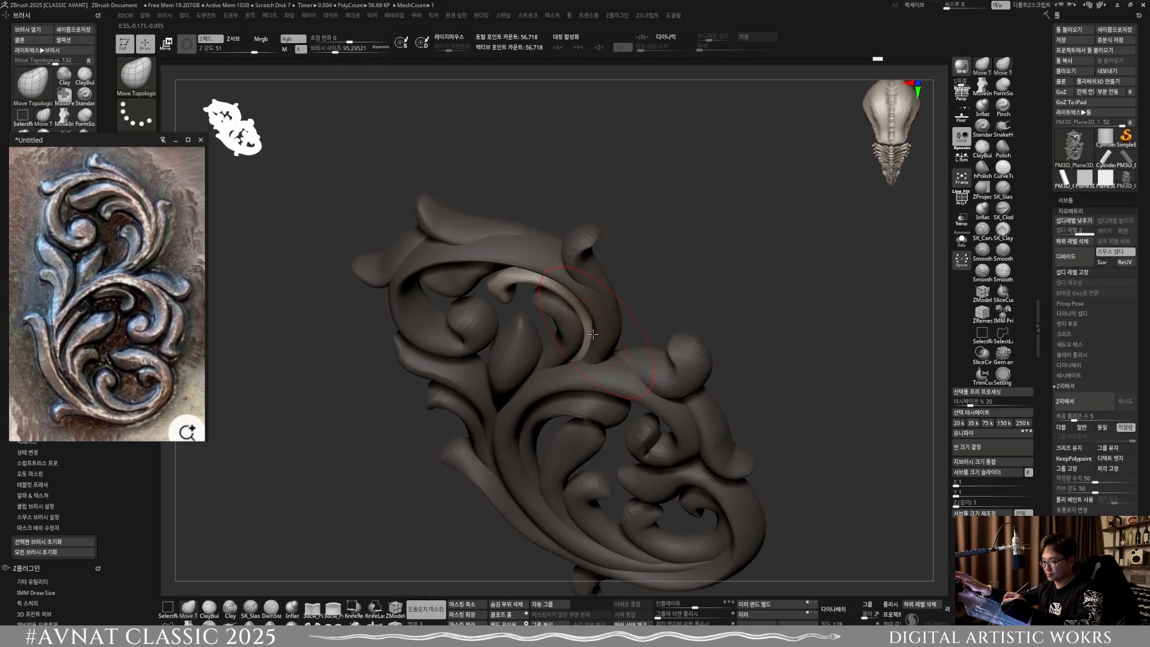
pyautogui.moveTo(604, 335); pyautogui.dragTo(572, 316, button='right')
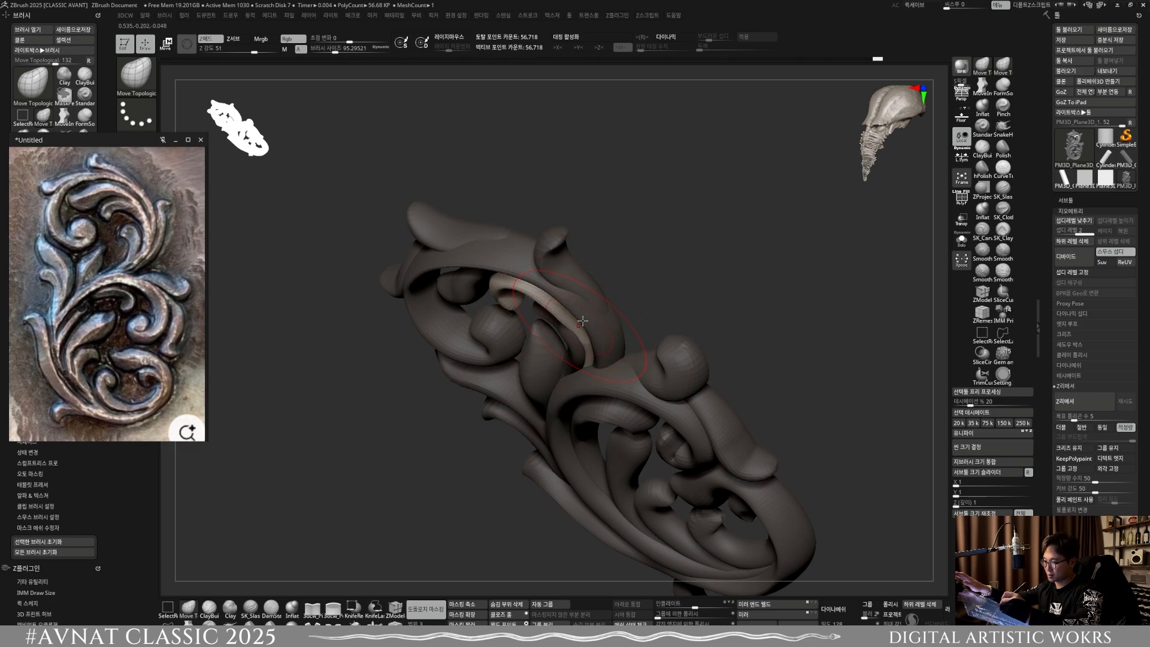
pyautogui.keyDown('shift'); pyautogui.moveTo(582, 321); pyautogui.dragTo(573, 352, button='right'); pyautogui.keyUp('shift')
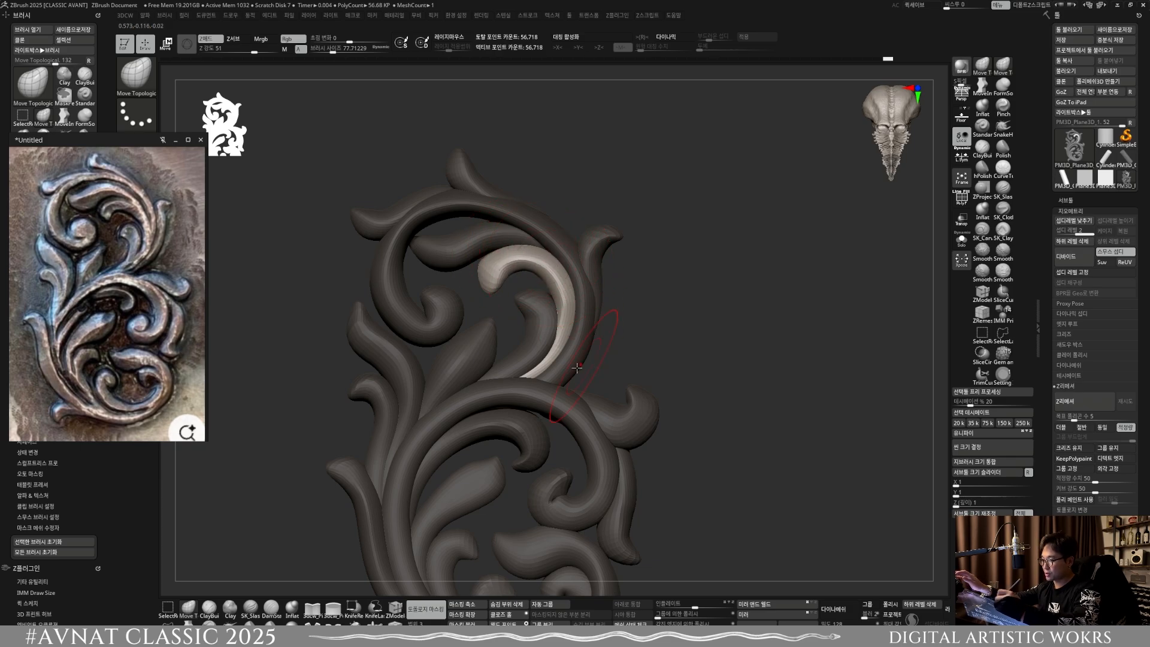
pyautogui.keyDown('shift'); pyautogui.moveTo(558, 337); pyautogui.dragTo(584, 335, button='right'); pyautogui.keyUp('shift')
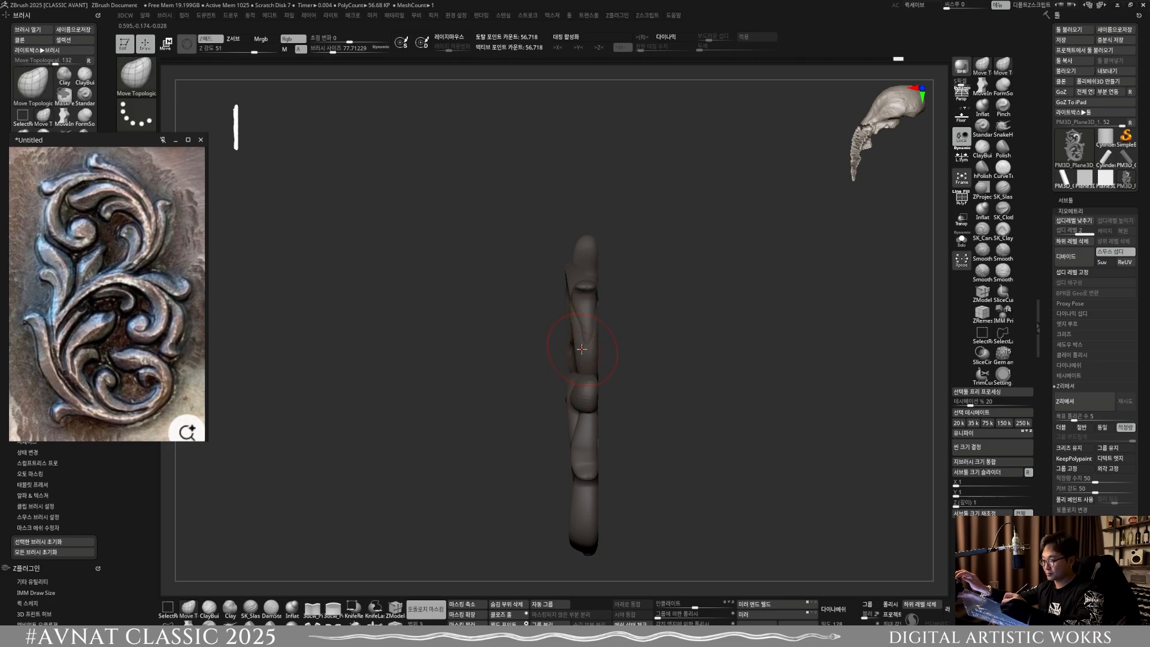
# Step: Select the large upper scroll and shift its depth from the side with Move Topological at a brush size of about 77.7
pyautogui.press('w')
pyautogui.keyDown('alt'); pyautogui.moveTo(584, 359); pyautogui.dragTo(576, 389, button='right'); pyautogui.keyUp('alt')
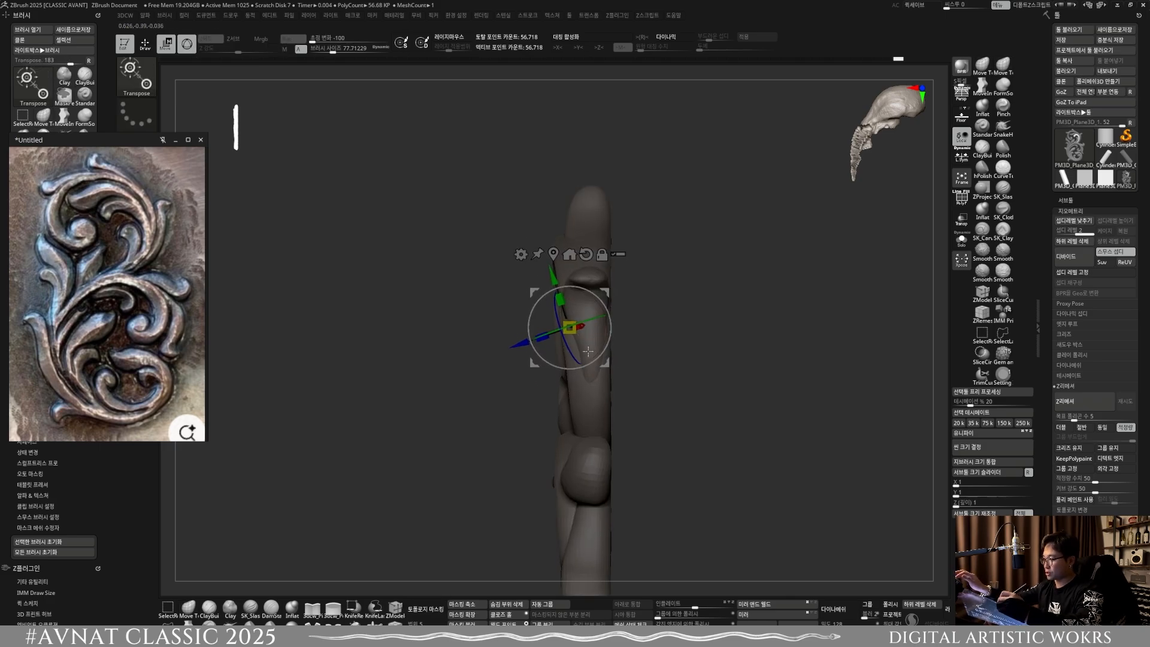
pyautogui.click(144, 43)
pyautogui.keyDown('ctrl'); pyautogui.moveTo(586, 343); pyautogui.dragTo(593, 380, button='right'); pyautogui.keyUp('ctrl')
pyautogui.press('w')
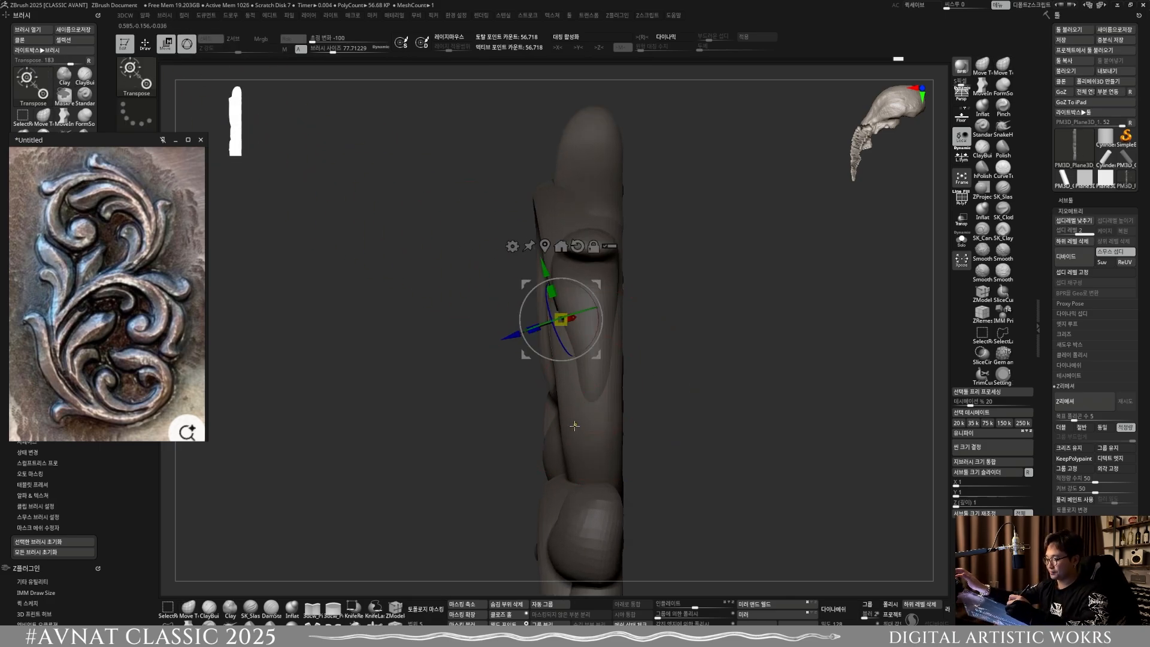
pyautogui.keyDown('ctrl'); pyautogui.click(575, 426); pyautogui.keyUp('ctrl')
pyautogui.click(192, 615)
pyautogui.press('s')
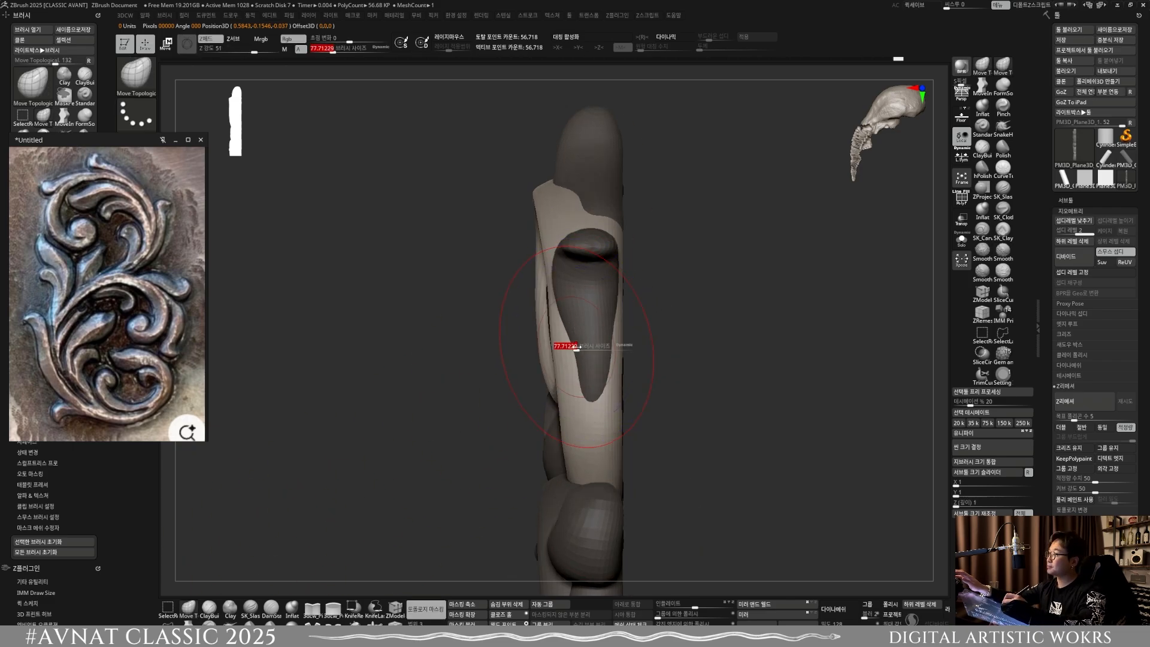
pyautogui.moveTo(571, 346)
pyautogui.mouseDown()
pyautogui.moveTo(587, 345)
pyautogui.moveTo(550, 339)
pyautogui.moveTo(542, 270)
pyautogui.mouseUp()
# Step: Continue adjusting the large upper scroll's depth from the side, enlarging the brush to about 99
pyautogui.press('s')
pyautogui.press('s')
pyautogui.press('s')
pyautogui.press('s')
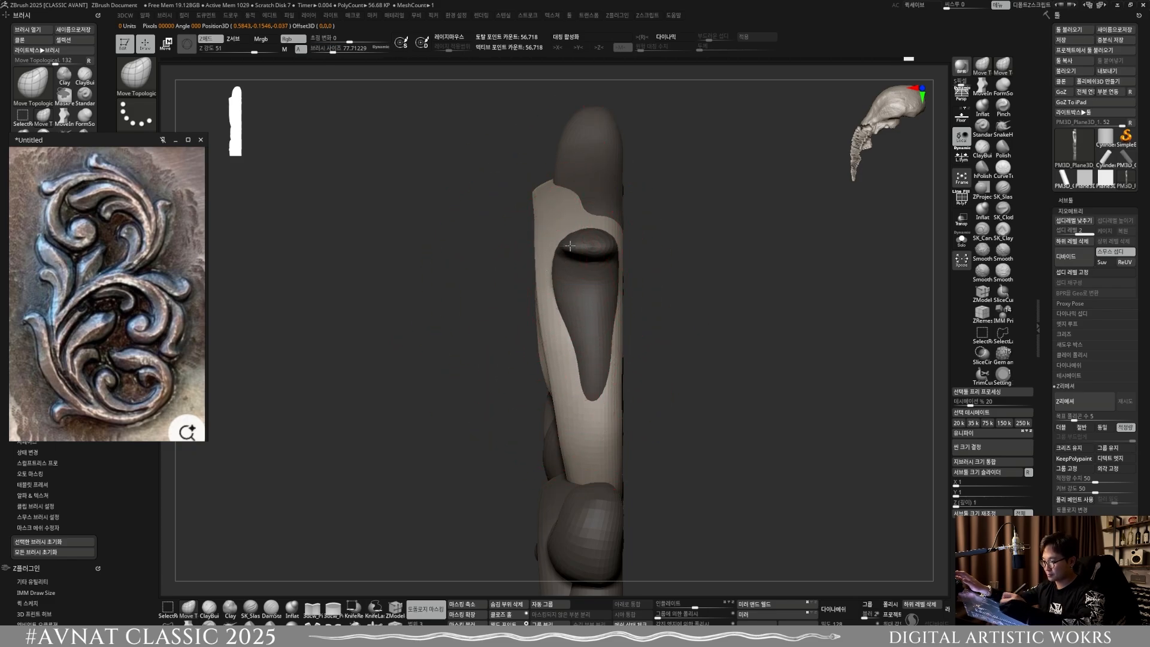
pyautogui.moveTo(570, 246)
pyautogui.keyDown('shift'); pyautogui.mouseDown(button='right')
pyautogui.moveTo(485, 252)
pyautogui.moveTo(449, 299)
pyautogui.mouseUp(button='right'); pyautogui.keyUp('shift')
pyautogui.press('s')
pyautogui.moveTo(438, 270); pyautogui.dragTo(443, 271)
pyautogui.moveTo(442, 261)
pyautogui.keyDown('ctrl'); pyautogui.mouseDown(button='right')
pyautogui.moveTo(439, 185)
pyautogui.moveTo(495, 215)
pyautogui.moveTo(510, 354)
pyautogui.mouseUp(button='right'); pyautogui.keyUp('ctrl')
pyautogui.moveTo(510, 353)
pyautogui.keyDown('ctrl'); pyautogui.mouseDown(button='right')
pyautogui.moveTo(515, 308)
pyautogui.moveTo(561, 282)
pyautogui.moveTo(571, 349)
pyautogui.moveTo(596, 374)
pyautogui.mouseUp(button='right'); pyautogui.keyUp('ctrl')
# Step: Adjust the large upper scroll's top arc from the front with MoveInfiniteDepth at a brush size of about 114.7
pyautogui.click(982, 86)
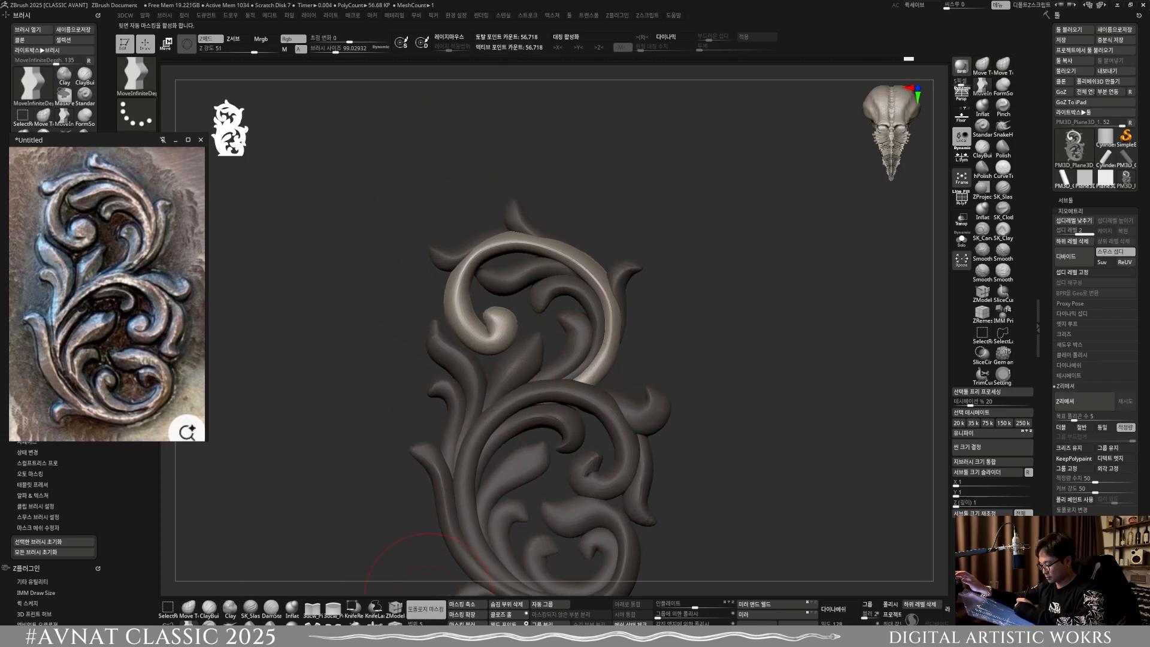
pyautogui.press('s')
pyautogui.moveTo(540, 262)
pyautogui.mouseDown()
pyautogui.moveTo(555, 243)
pyautogui.moveTo(548, 253)
pyautogui.moveTo(578, 251)
pyautogui.mouseUp()
pyautogui.press('s')
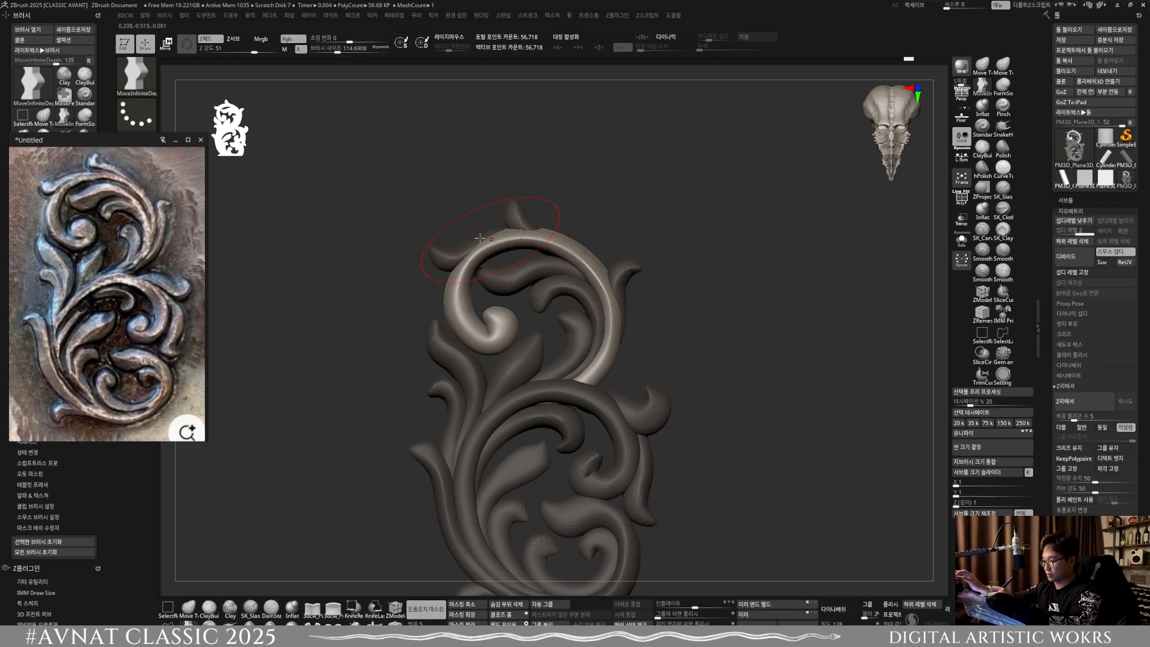
# Step: Reposition the upper scroll's left outer leaf and its topmost leaf with the transform gizmo
pyautogui.press('w')
pyautogui.keyDown('ctrl'); pyautogui.click(461, 250); pyautogui.keyUp('ctrl')
pyautogui.keyDown('alt'); pyautogui.moveTo(575, 266); pyautogui.dragTo(590, 278, button='right'); pyautogui.keyUp('alt')
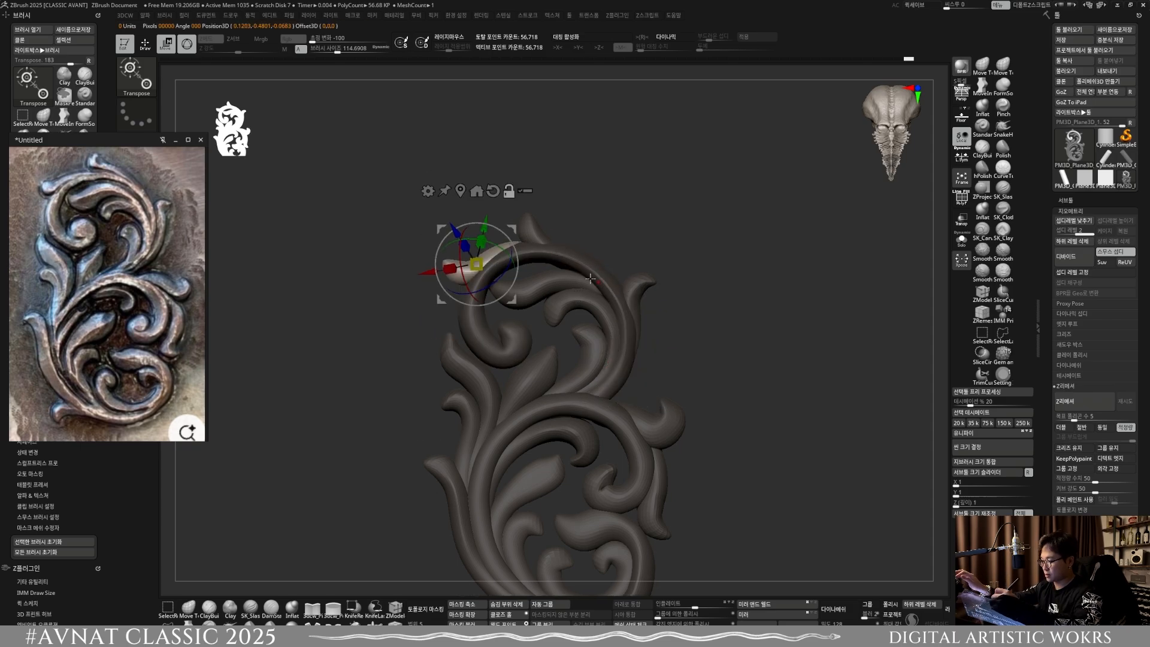
pyautogui.moveTo(507, 245); pyautogui.dragTo(493, 241)
pyautogui.keyDown('ctrl'); pyautogui.click(531, 229); pyautogui.keyUp('ctrl')
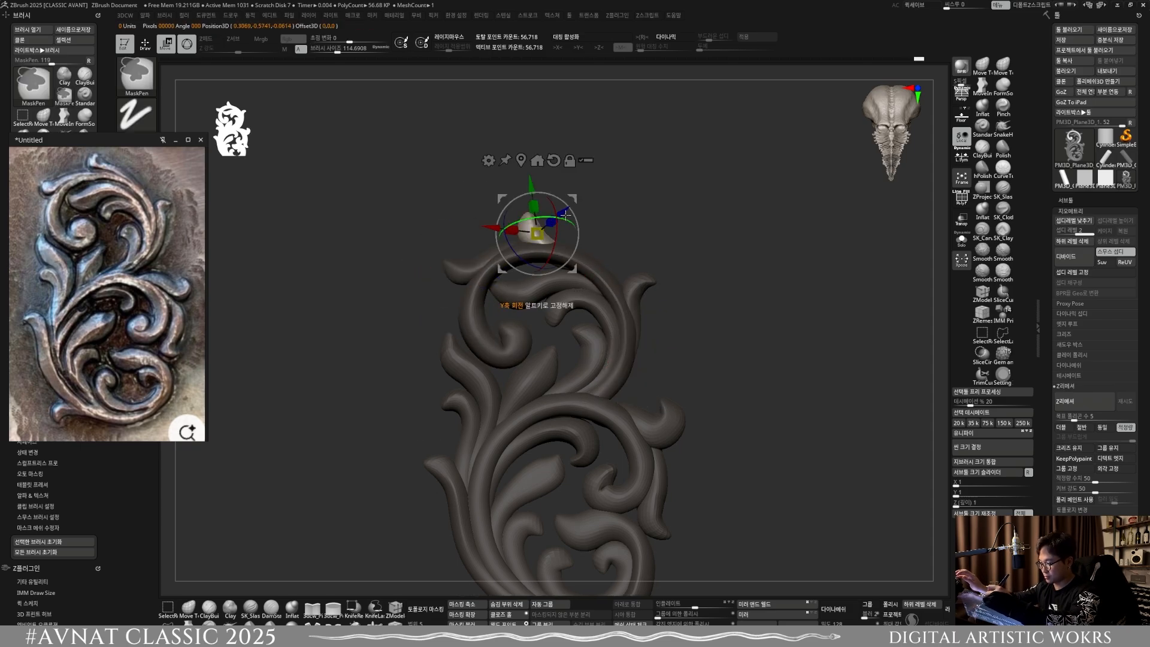
pyautogui.moveTo(565, 214); pyautogui.dragTo(565, 207)
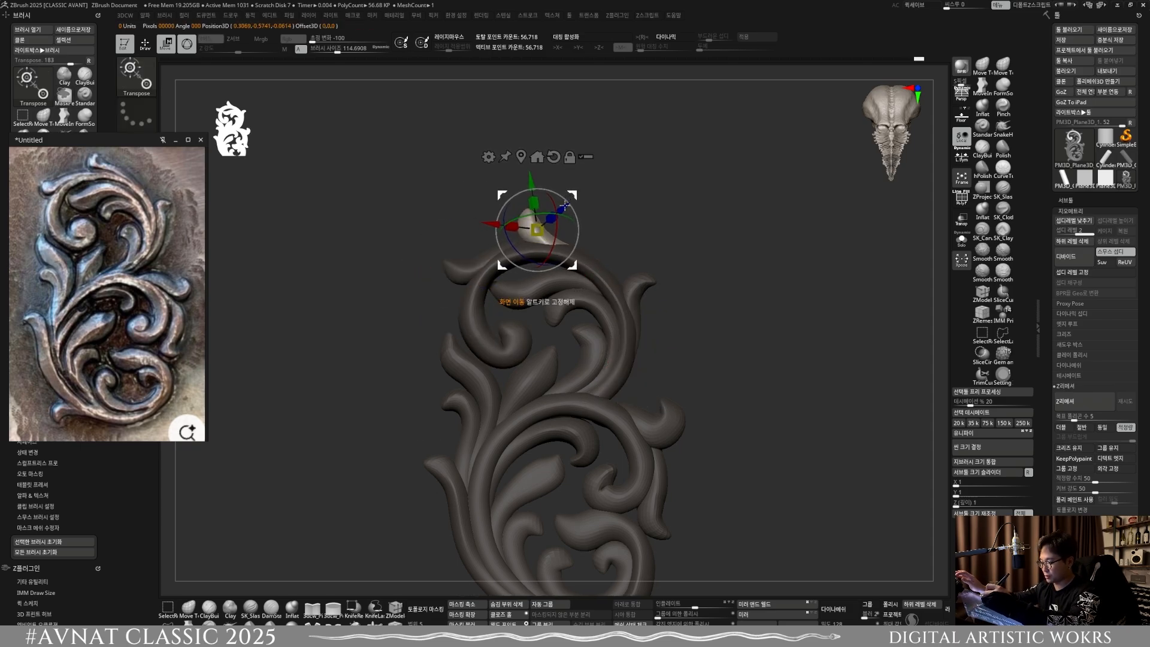
pyautogui.press('q')
# Step: Reselect the large upper scroll and adjust its left side with MoveInfiniteDepth at a brush size of about 99, undoing one stroke
pyautogui.moveTo(666, 389)
pyautogui.keyDown('ctrl'); pyautogui.mouseDown(button='right')
pyautogui.moveTo(599, 327)
pyautogui.moveTo(613, 406)
pyautogui.mouseUp(button='right'); pyautogui.keyUp('ctrl')
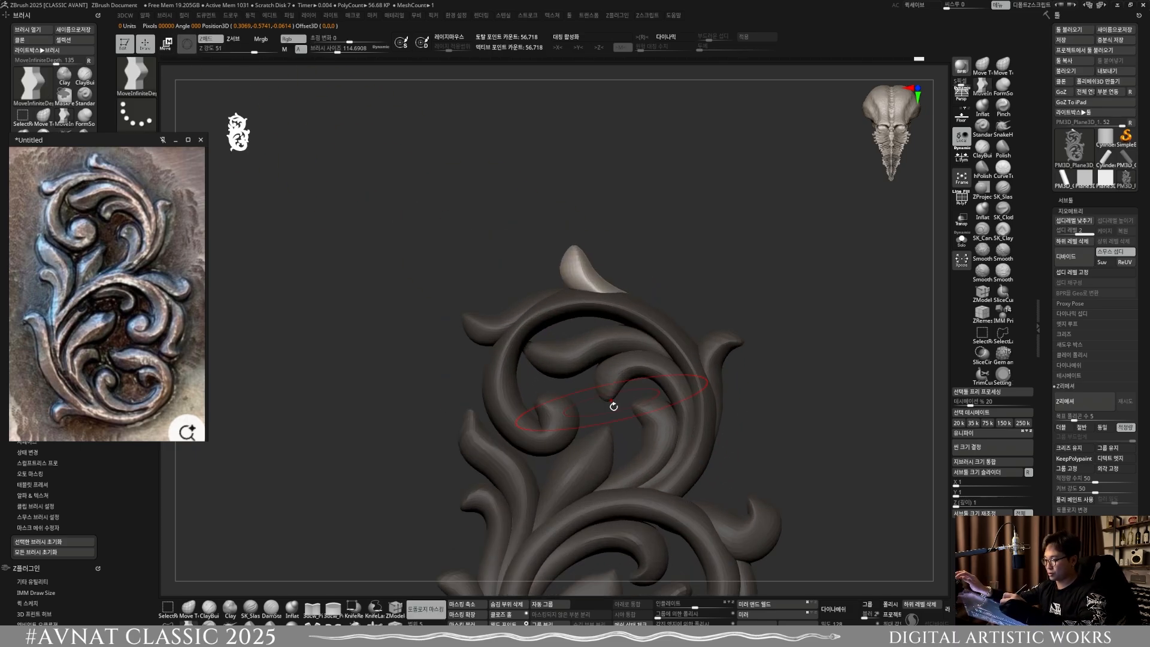
pyautogui.press('ctrl')
pyautogui.press('ctrl')
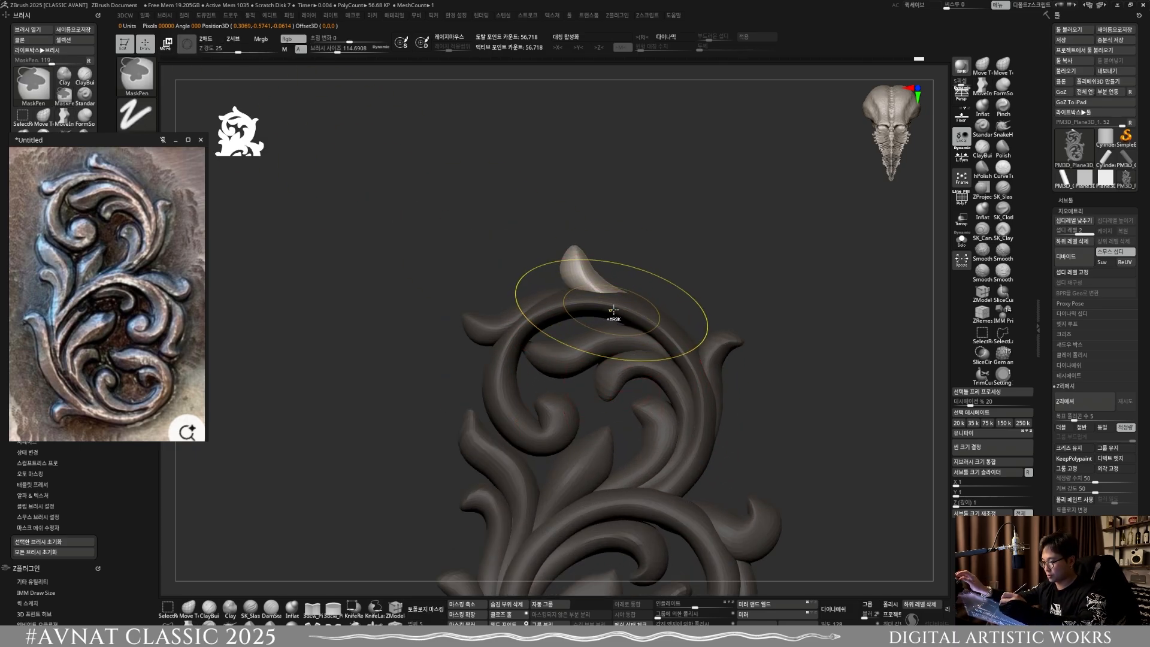
pyautogui.press('w')
pyautogui.keyDown('ctrl'); pyautogui.click(636, 315); pyautogui.keyUp('ctrl')
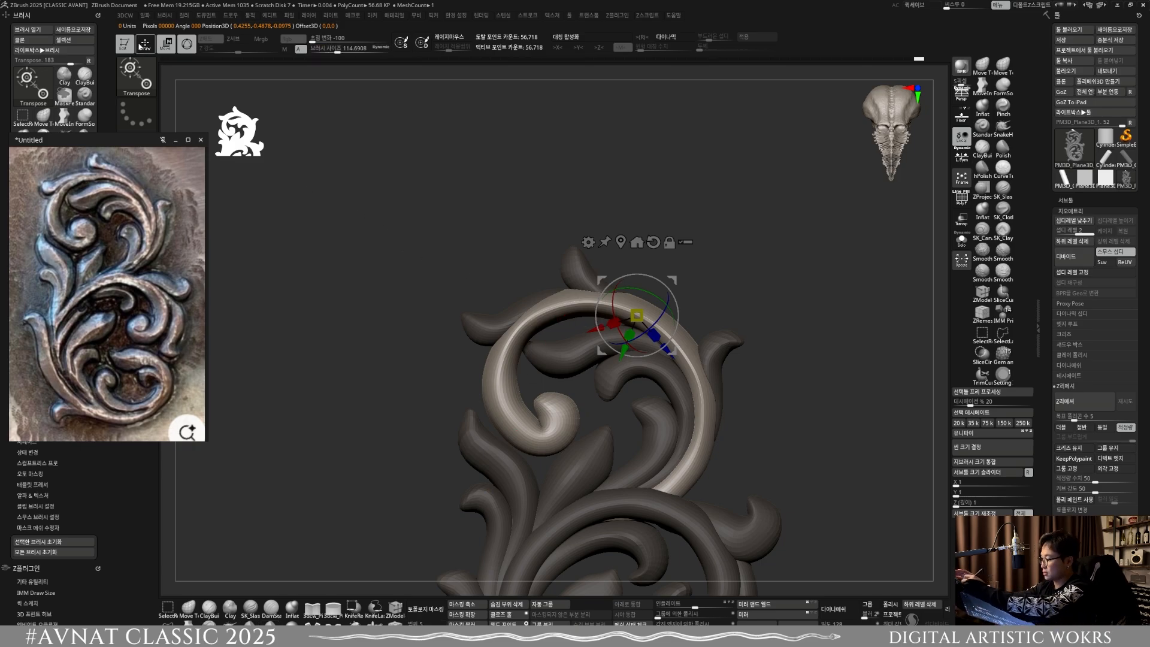
pyautogui.click(144, 44)
pyautogui.moveTo(530, 324); pyautogui.dragTo(525, 329)
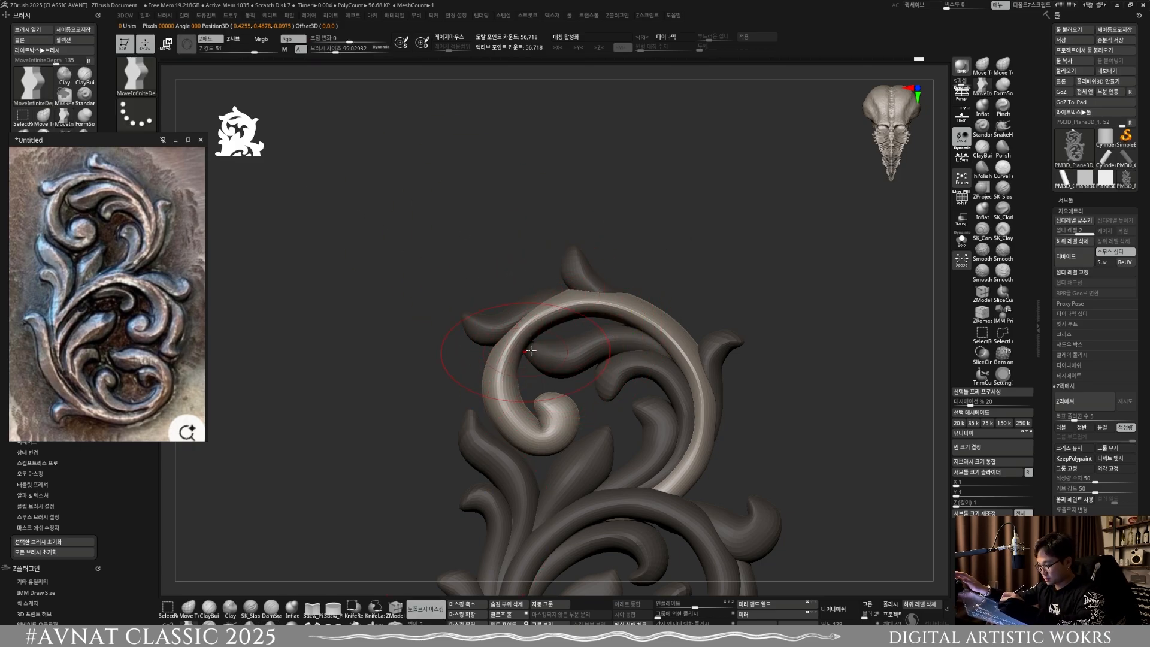
pyautogui.hotkey('ctrl', 'z')
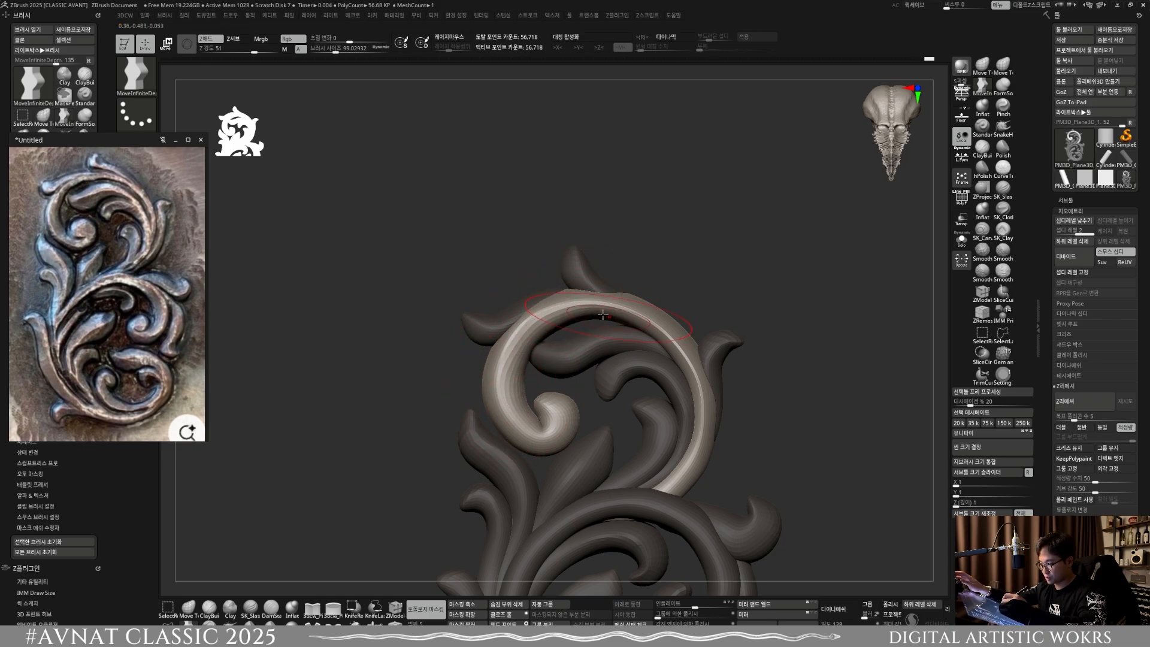
# Step: Select the large lower scroll and adjust its arc with MoveInfiniteDepth at a brush size of about 118.8
pyautogui.keyDown('ctrl'); pyautogui.moveTo(688, 509); pyautogui.dragTo(651, 350, button='right'); pyautogui.keyUp('ctrl')
pyautogui.moveTo(660, 440)
pyautogui.keyDown('ctrl'); pyautogui.mouseDown(button='right')
pyautogui.moveTo(685, 511)
pyautogui.moveTo(679, 430)
pyautogui.mouseUp(button='right'); pyautogui.keyUp('ctrl')
pyautogui.press('w')
pyautogui.click(591, 342)
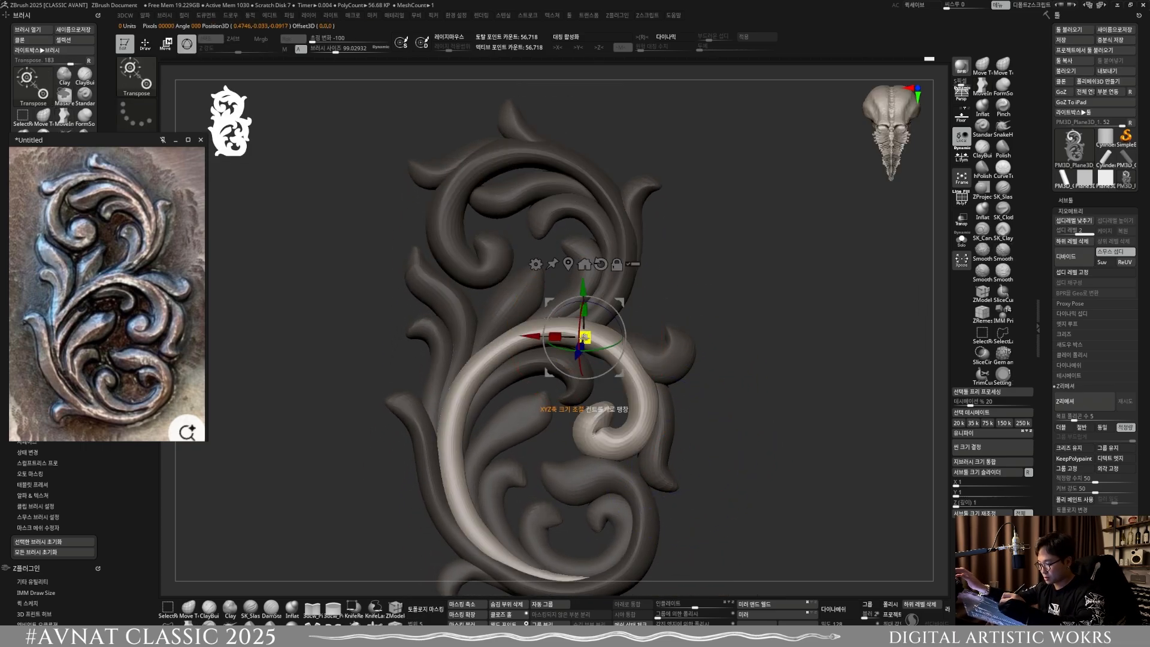
pyautogui.press('q')
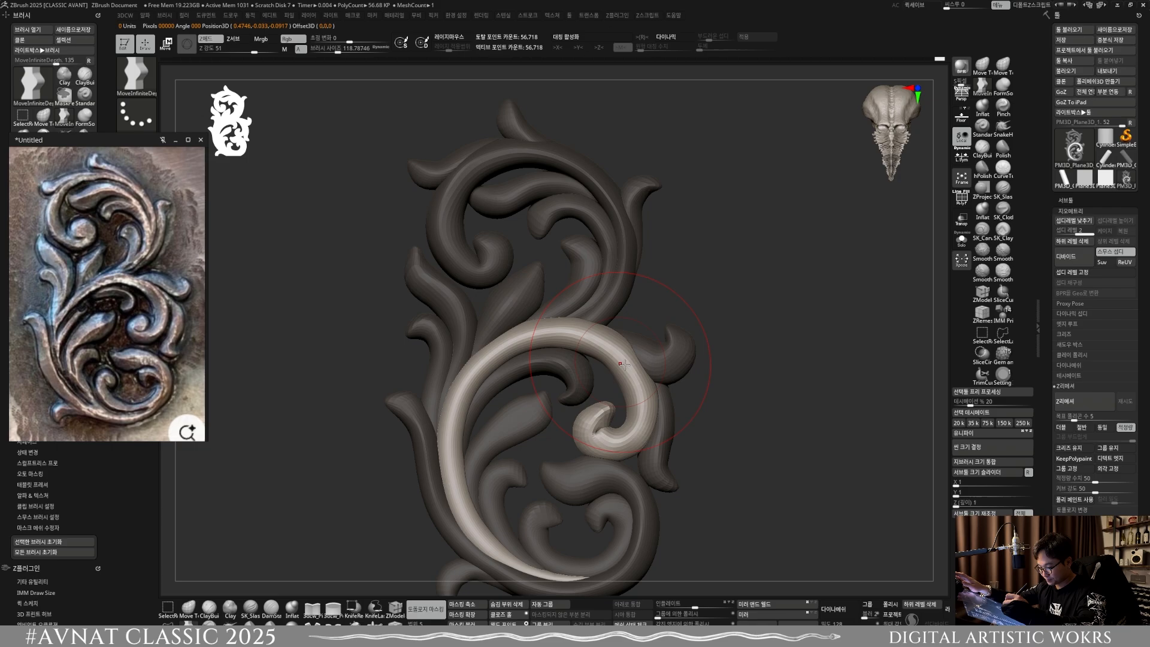
# Step: Select the broad leaf inside the lower scroll and adjust its depth with Move Topological at brush sizes of about 91.6 and 45.4
pyautogui.keyDown('ctrl'); pyautogui.moveTo(610, 460); pyautogui.dragTo(612, 372, button='right'); pyautogui.keyUp('ctrl')
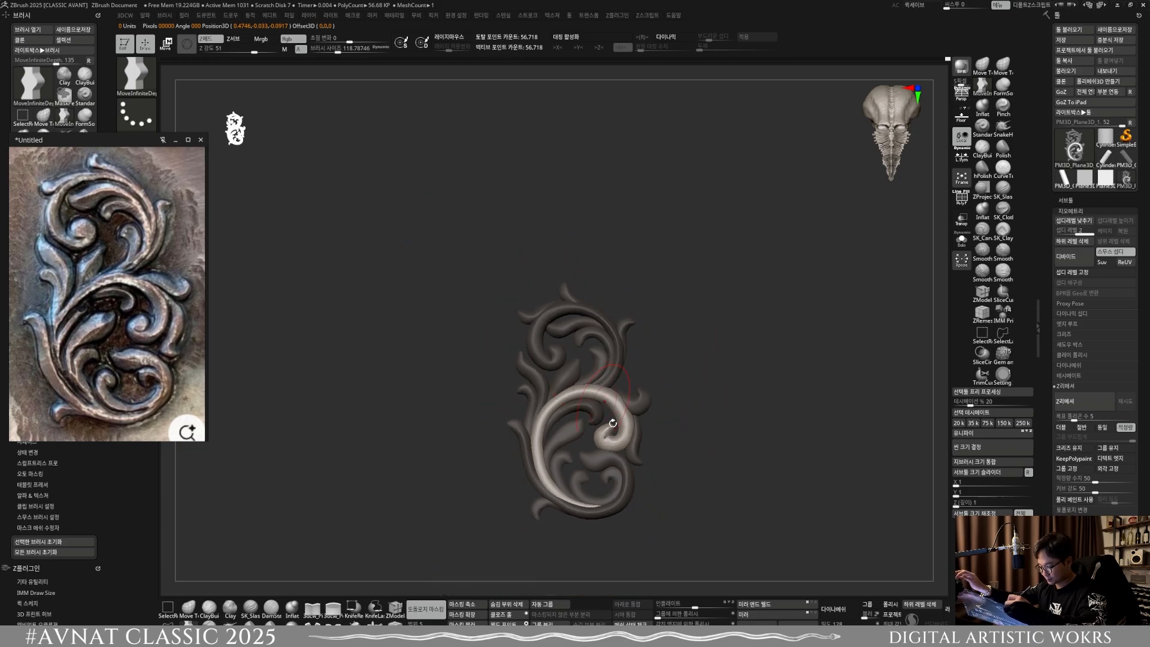
pyautogui.keyDown('alt'); pyautogui.moveTo(626, 562); pyautogui.dragTo(584, 527, button='right'); pyautogui.keyUp('alt')
pyautogui.keyDown('alt'); pyautogui.moveTo(544, 472); pyautogui.dragTo(615, 339, button='right'); pyautogui.keyUp('alt')
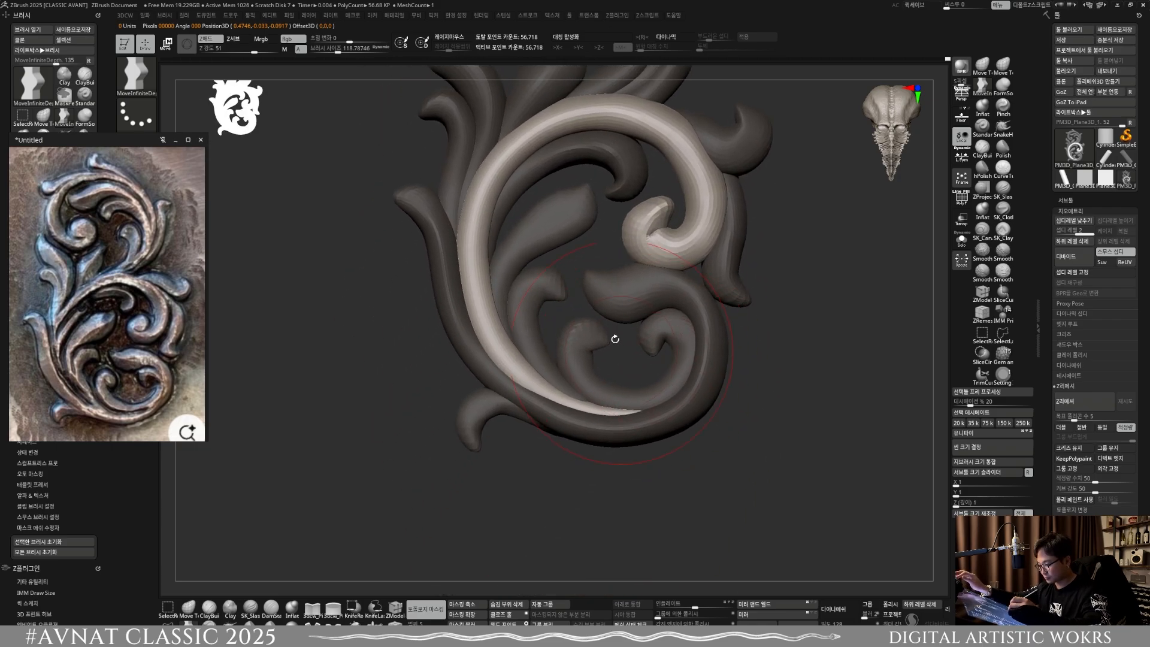
pyautogui.press('w')
pyautogui.keyDown('ctrl'); pyautogui.click(579, 217); pyautogui.keyUp('ctrl')
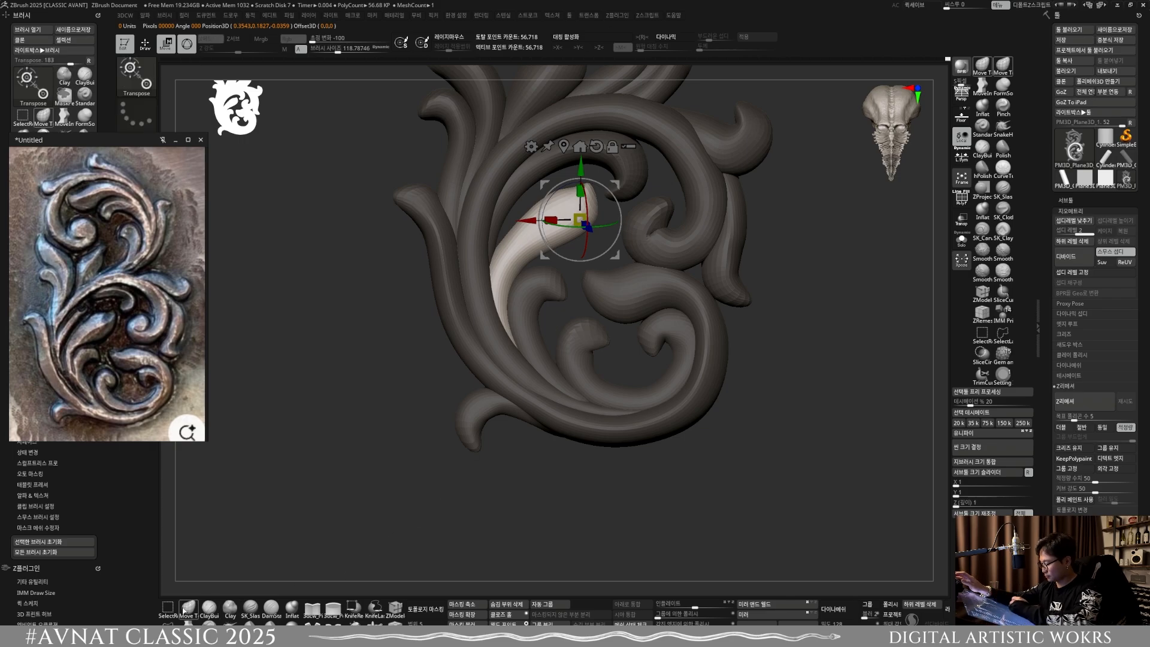
pyautogui.press('q')
pyautogui.moveTo(560, 374)
pyautogui.mouseDown(button='right')
pyautogui.moveTo(603, 305)
pyautogui.moveTo(596, 327)
pyautogui.moveTo(611, 341)
pyautogui.moveTo(581, 333)
pyautogui.moveTo(584, 323)
pyautogui.moveTo(581, 333)
pyautogui.mouseUp(button='right')
pyautogui.press('[')
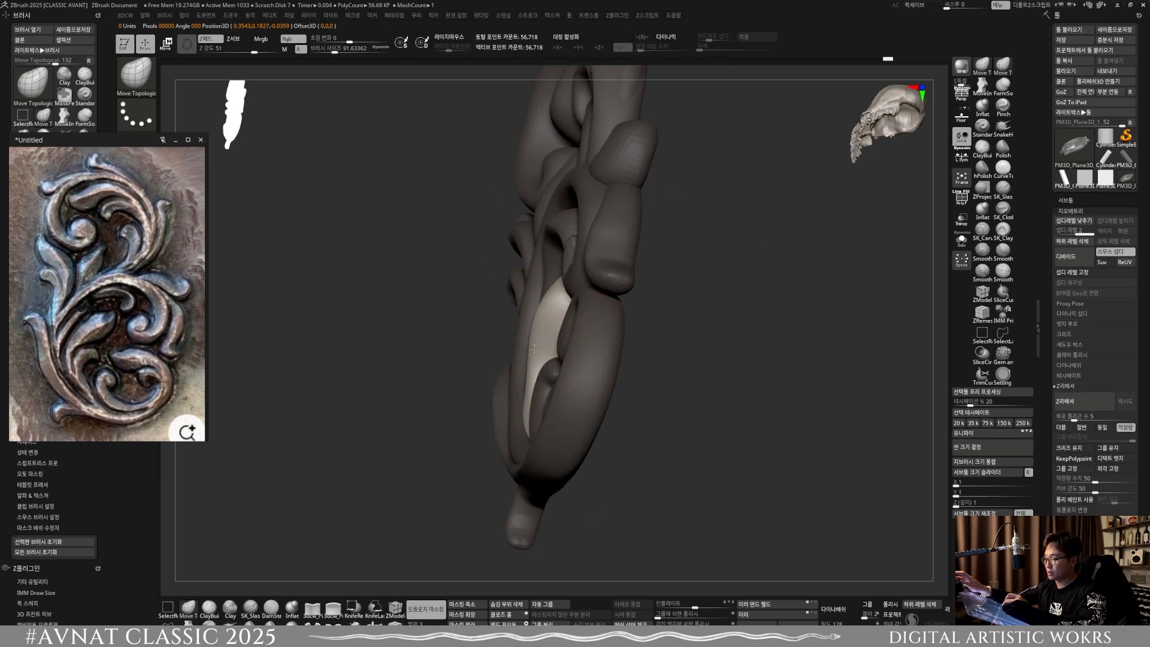
pyautogui.moveTo(533, 363); pyautogui.dragTo(581, 323, button='right')
pyautogui.press('[')
pyautogui.press('[')
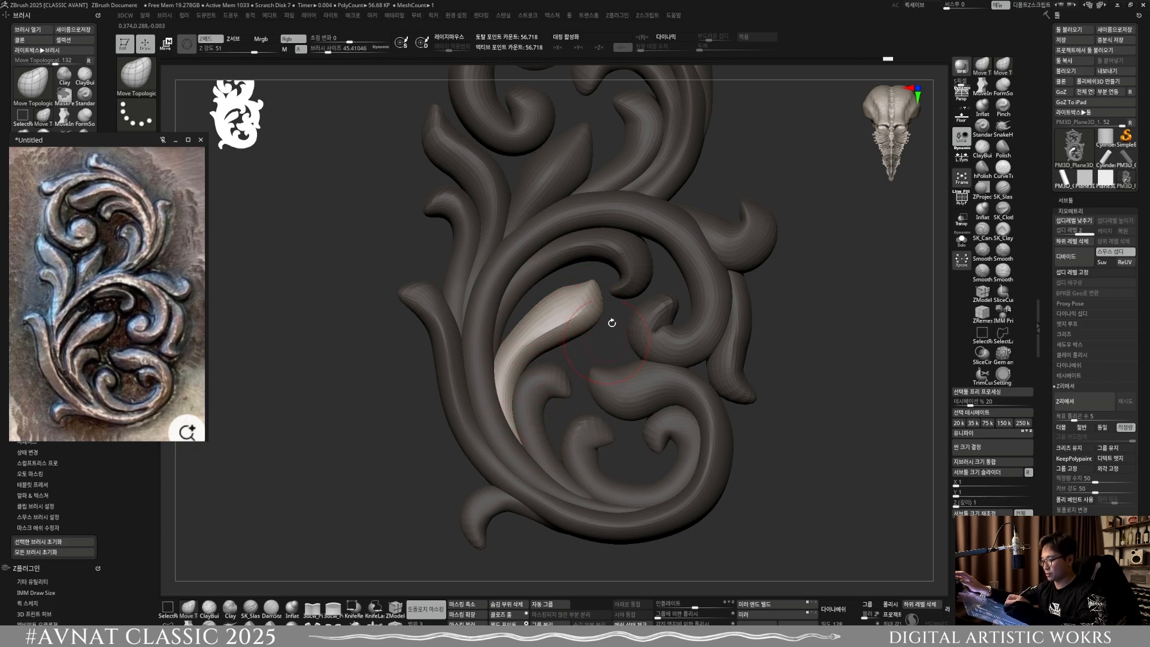
# Step: Select the C-shaped curl inside the lower scroll and adjust its depth from the side at a brush size of about 95.3
pyautogui.moveTo(612, 323); pyautogui.dragTo(609, 352, button='right')
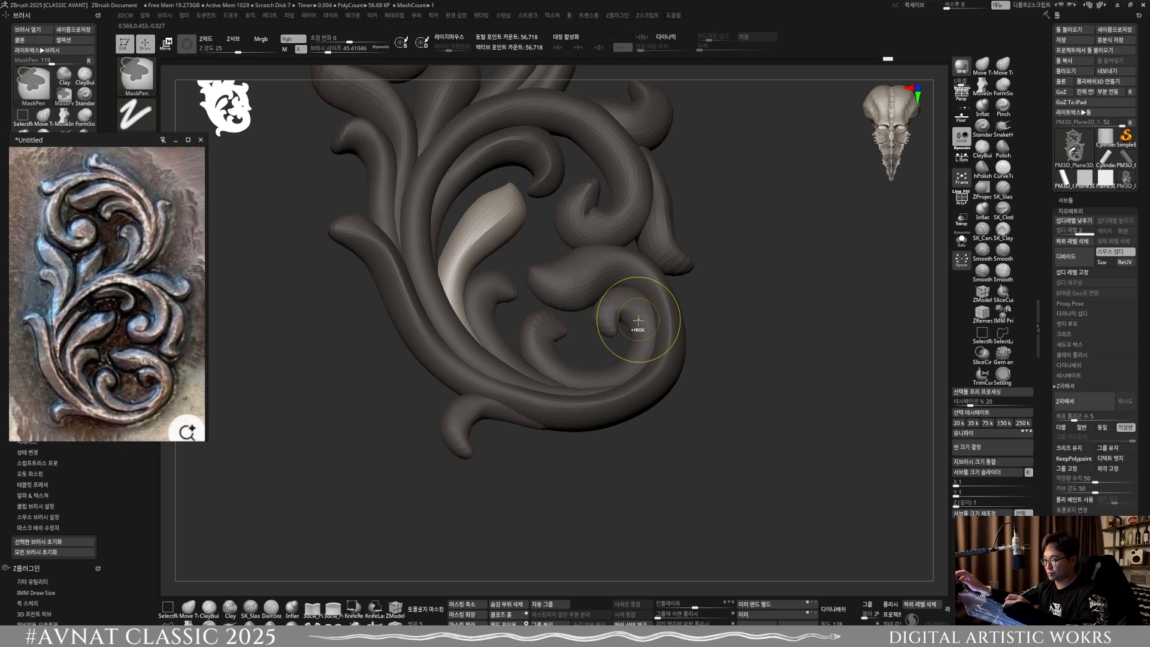
pyautogui.press('w')
pyautogui.keyDown('ctrl'); pyautogui.click(640, 329); pyautogui.keyUp('ctrl')
pyautogui.moveTo(629, 330); pyautogui.dragTo(667, 328, button='right')
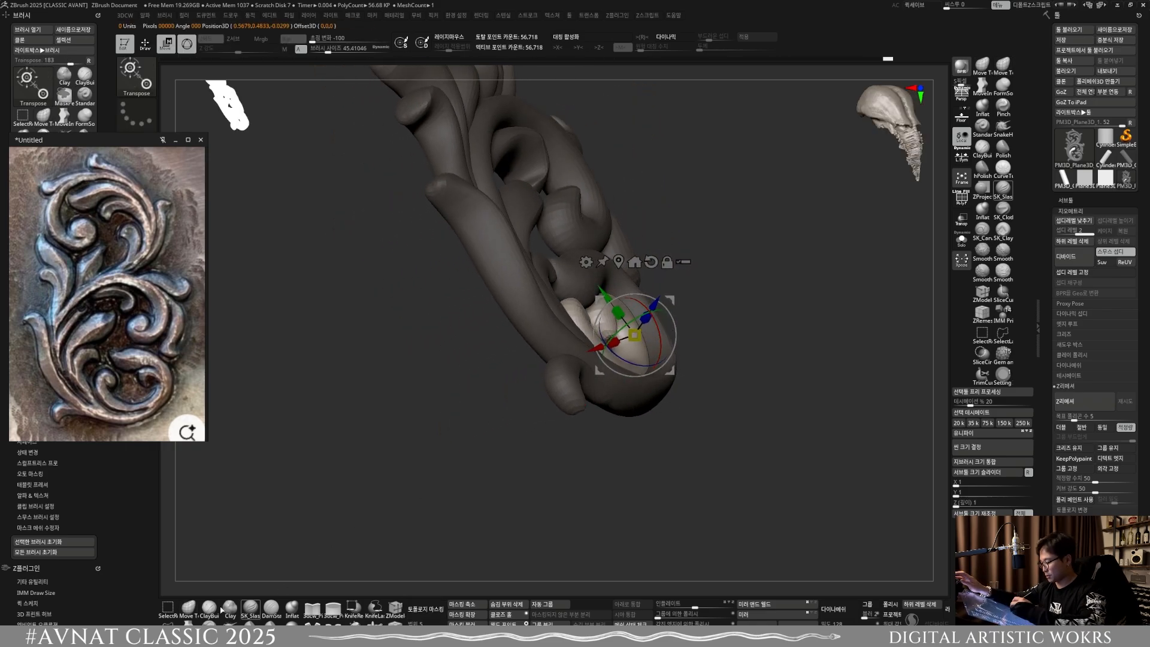
pyautogui.press('q')
pyautogui.moveTo(480, 403)
pyautogui.mouseDown(button='right')
pyautogui.moveTo(667, 300)
pyautogui.moveTo(647, 322)
pyautogui.moveTo(668, 356)
pyautogui.mouseUp(button='right')
pyautogui.press('s')
pyautogui.moveTo(635, 357); pyautogui.dragTo(657, 344)
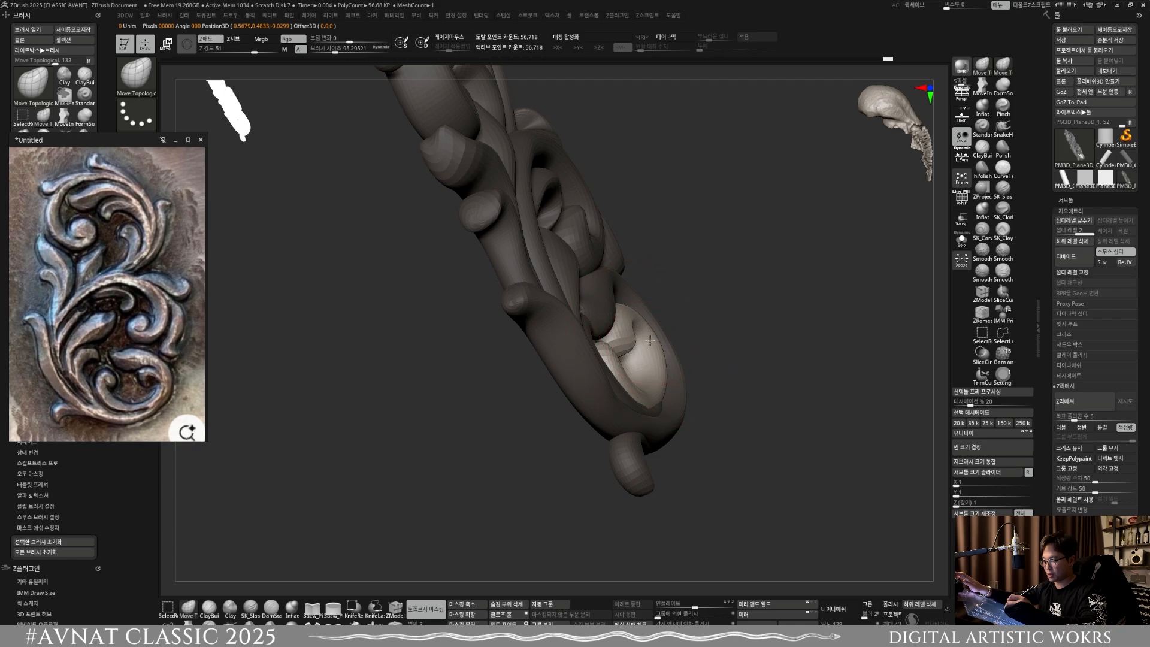
# Step: Shift the C-shaped curl's depth from the opposite side at brush sizes of about 77.7 and 74.4
pyautogui.keyDown('shift'); pyautogui.moveTo(650, 340); pyautogui.dragTo(563, 349, button='right'); pyautogui.keyUp('shift')
pyautogui.press('s')
pyautogui.moveTo(561, 349); pyautogui.dragTo(554, 336)
pyautogui.moveTo(559, 339); pyautogui.dragTo(541, 330, button='right')
pyautogui.press('s')
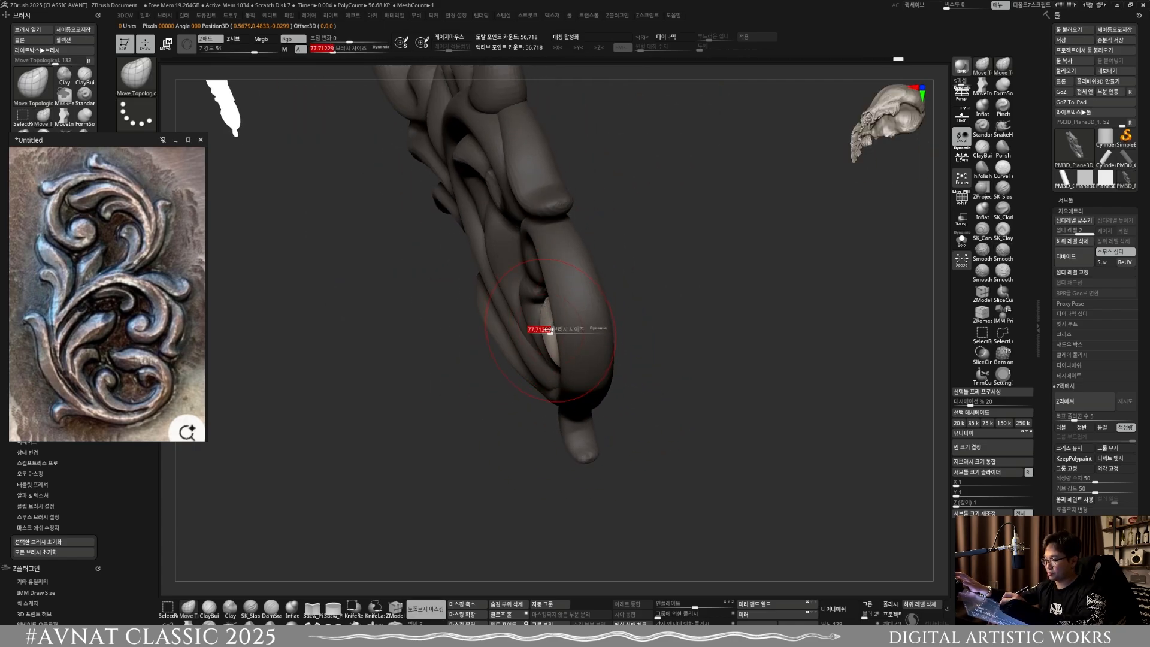
pyautogui.moveTo(540, 329); pyautogui.dragTo(536, 330)
pyautogui.moveTo(537, 330)
pyautogui.mouseDown(button='right')
pyautogui.moveTo(629, 354)
pyautogui.moveTo(590, 354)
pyautogui.mouseUp(button='right')
pyautogui.press('s')
pyautogui.moveTo(589, 367); pyautogui.dragTo(592, 366)
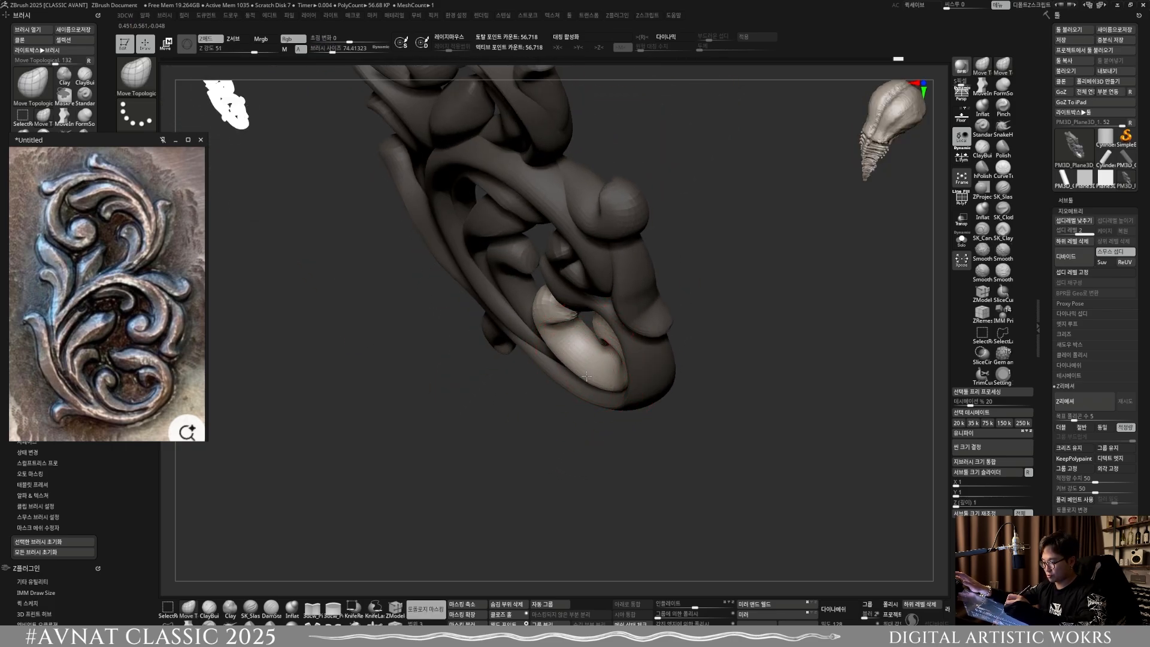
# Step: Refine the C-shaped curl's left tip from the front at a brush size of about 35.8
pyautogui.moveTo(592, 369)
pyautogui.keyDown('shift'); pyautogui.mouseDown(button='right')
pyautogui.moveTo(614, 452)
pyautogui.moveTo(650, 446)
pyautogui.mouseUp(button='right'); pyautogui.keyUp('shift')
pyautogui.moveTo(636, 368); pyautogui.dragTo(631, 390)
pyautogui.moveTo(647, 407)
pyautogui.keyDown('shift'); pyautogui.mouseDown(button='right')
pyautogui.moveTo(635, 371)
pyautogui.moveTo(660, 370)
pyautogui.mouseUp(button='right'); pyautogui.keyUp('shift')
pyautogui.moveTo(653, 336); pyautogui.dragTo(666, 327)
pyautogui.keyDown('shift'); pyautogui.moveTo(585, 333); pyautogui.dragTo(583, 352); pyautogui.keyUp('shift')
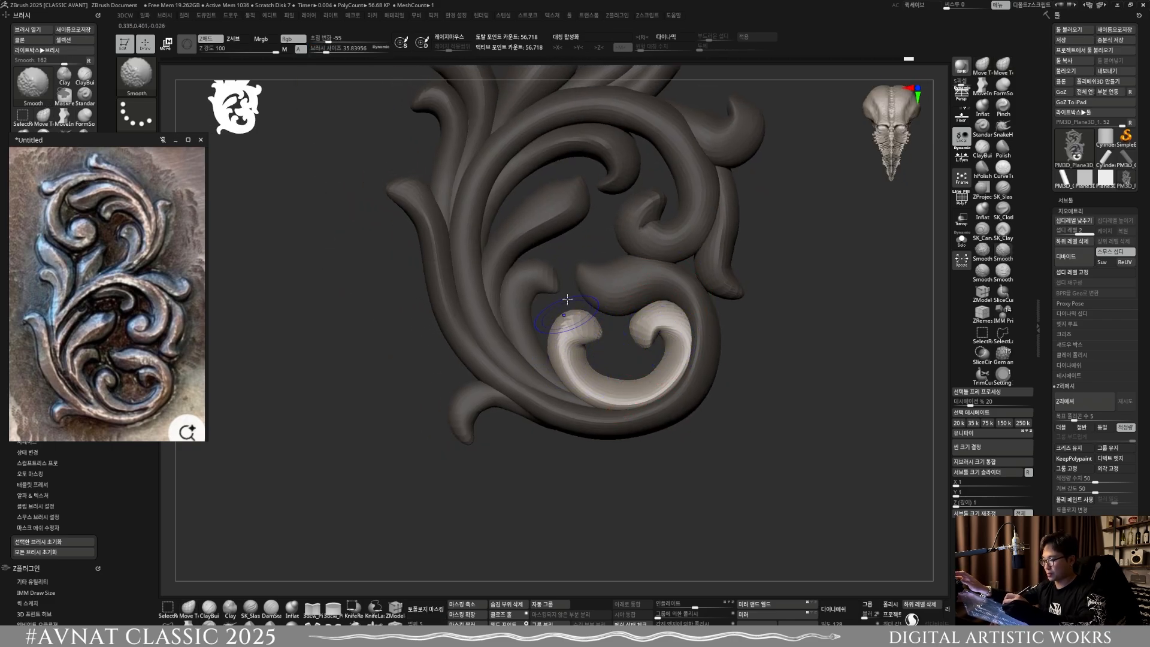
# Step: Select the small hooked leaf beside the C-shaped curl and shift its depth with Move Topological at a brush size of about 95.3
pyautogui.press('w')
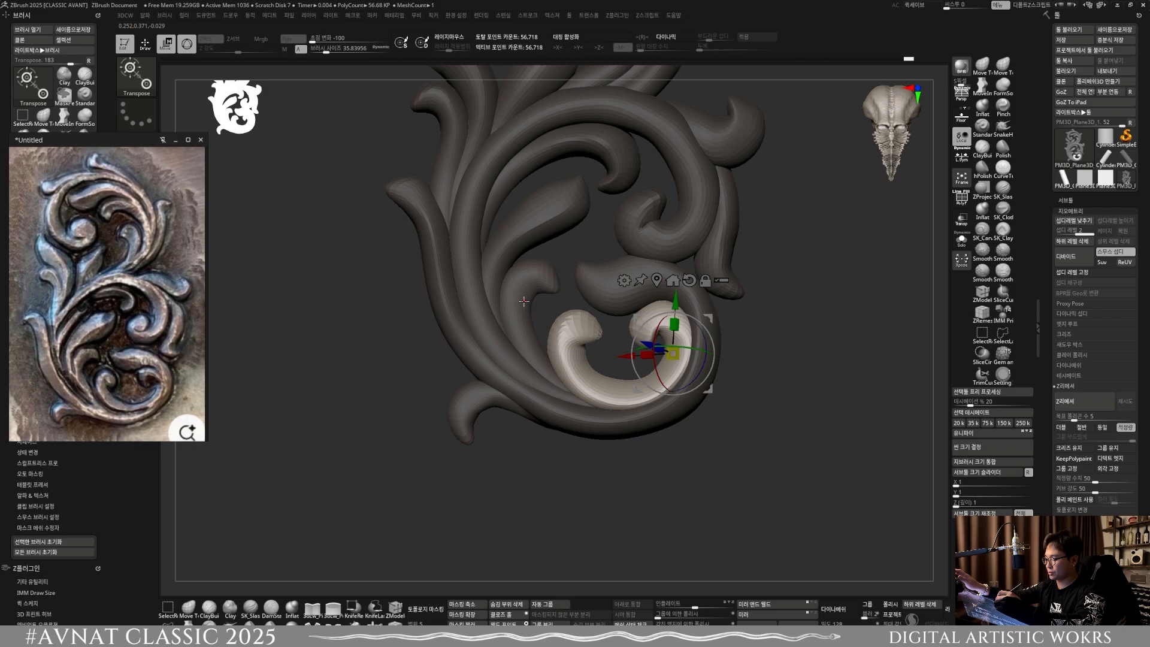
pyautogui.keyDown('ctrl'); pyautogui.click(524, 303); pyautogui.keyUp('ctrl')
pyautogui.click(188, 608)
pyautogui.moveTo(614, 323)
pyautogui.mouseDown(button='right')
pyautogui.moveTo(585, 301)
pyautogui.moveTo(561, 305)
pyautogui.mouseUp(button='right')
pyautogui.press('s')
pyautogui.moveTo(560, 311); pyautogui.dragTo(566, 311)
pyautogui.moveTo(593, 311); pyautogui.dragTo(548, 294, button='right')
pyautogui.press('s')
pyautogui.moveTo(547, 294); pyautogui.dragTo(542, 277)
pyautogui.moveTo(541, 279); pyautogui.dragTo(533, 288, button='right')
pyautogui.moveTo(552, 268); pyautogui.dragTo(540, 281)
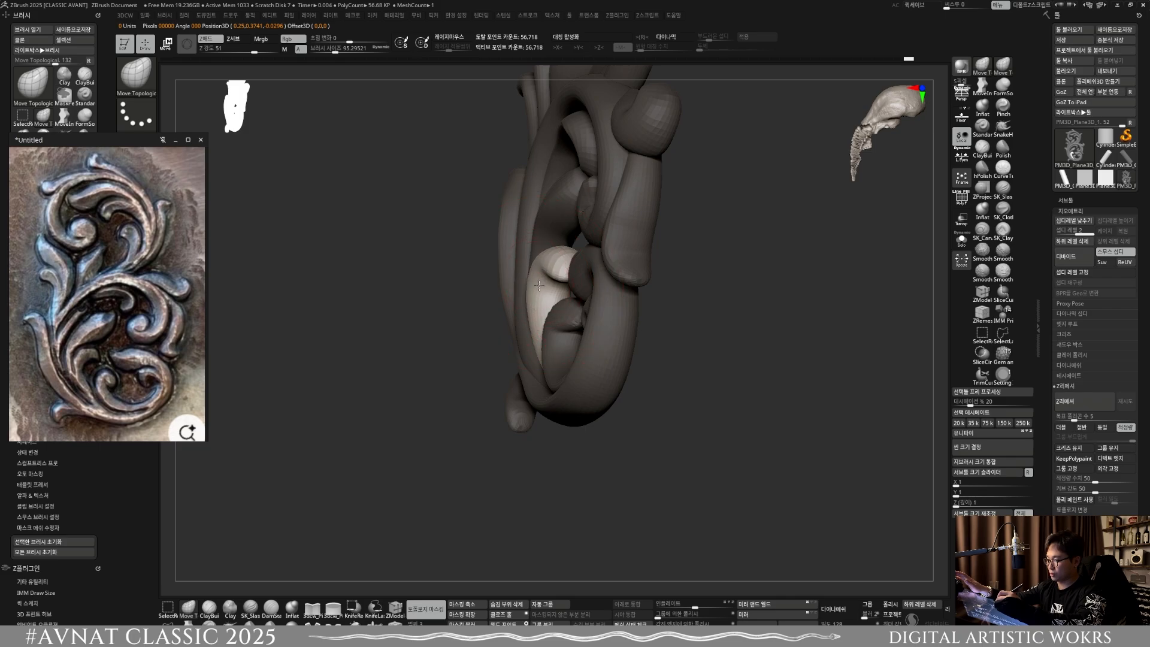
# Step: Fine-tune the small hooked leaf's depth from the side at a brush size of about 53.3 and check it from the front
pyautogui.moveTo(537, 326)
pyautogui.mouseDown(button='right')
pyautogui.moveTo(549, 351)
pyautogui.moveTo(566, 315)
pyautogui.moveTo(542, 318)
pyautogui.moveTo(532, 288)
pyautogui.moveTo(546, 288)
pyautogui.mouseUp(button='right')
pyautogui.press('s')
pyautogui.press('s')
pyautogui.moveTo(548, 287); pyautogui.dragTo(541, 286)
pyautogui.moveTo(541, 298); pyautogui.dragTo(538, 291)
pyautogui.moveTo(548, 312)
pyautogui.mouseDown(button='right')
pyautogui.moveTo(567, 402)
pyautogui.moveTo(604, 345)
pyautogui.moveTo(599, 387)
pyautogui.moveTo(632, 376)
pyautogui.mouseUp(button='right')
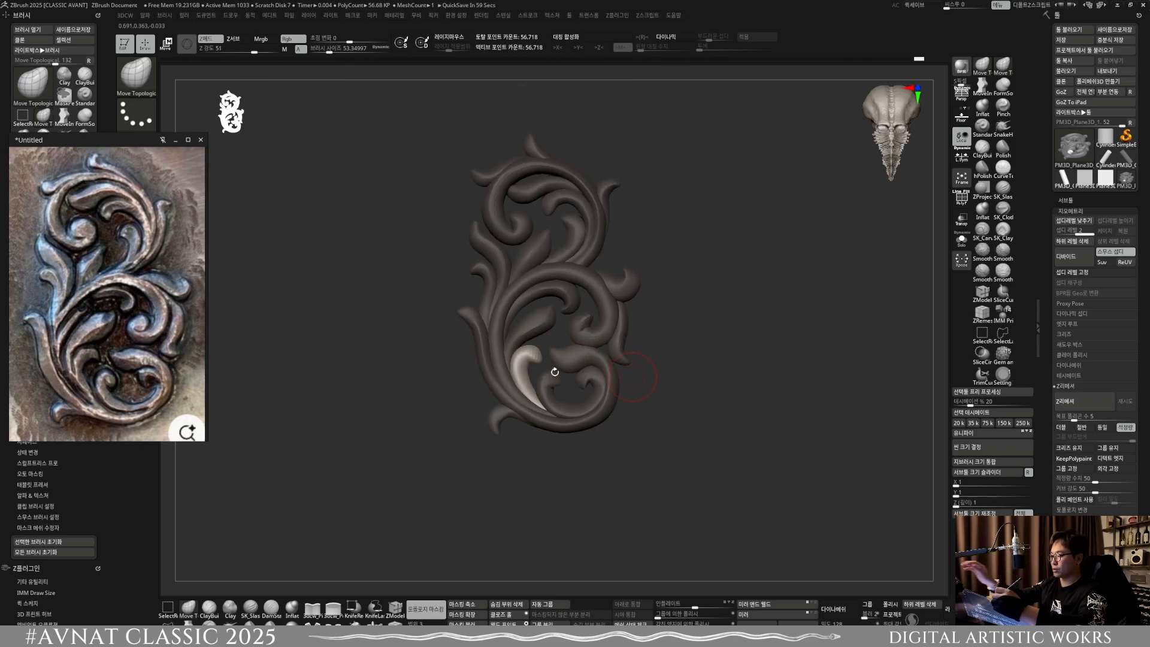
pyautogui.keyDown('ctrl'); pyautogui.moveTo(500, 422); pyautogui.dragTo(519, 467, button='right'); pyautogui.keyUp('ctrl')
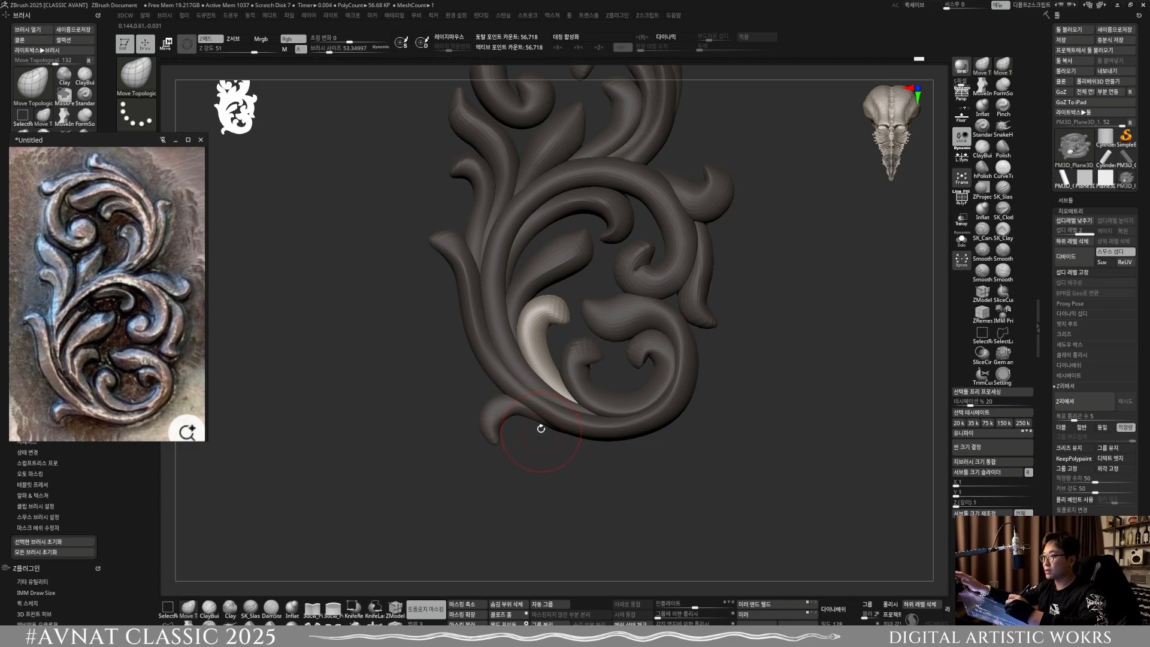
# Step: Select the outer curl at the ornament's lower left, then shift its depth with Move Topological at a brush size of about 45.4 and smooth it
pyautogui.press('ctrl')
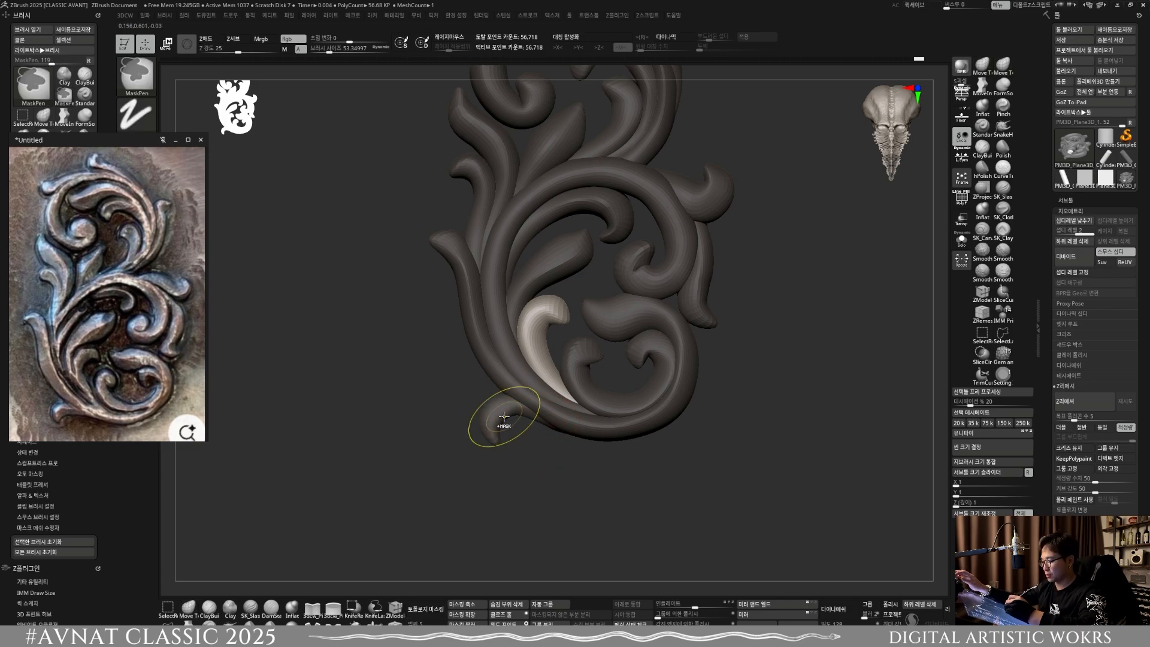
pyautogui.press('ctrl')
pyautogui.press('w')
pyautogui.keyDown('ctrl'); pyautogui.click(503, 411); pyautogui.keyUp('ctrl')
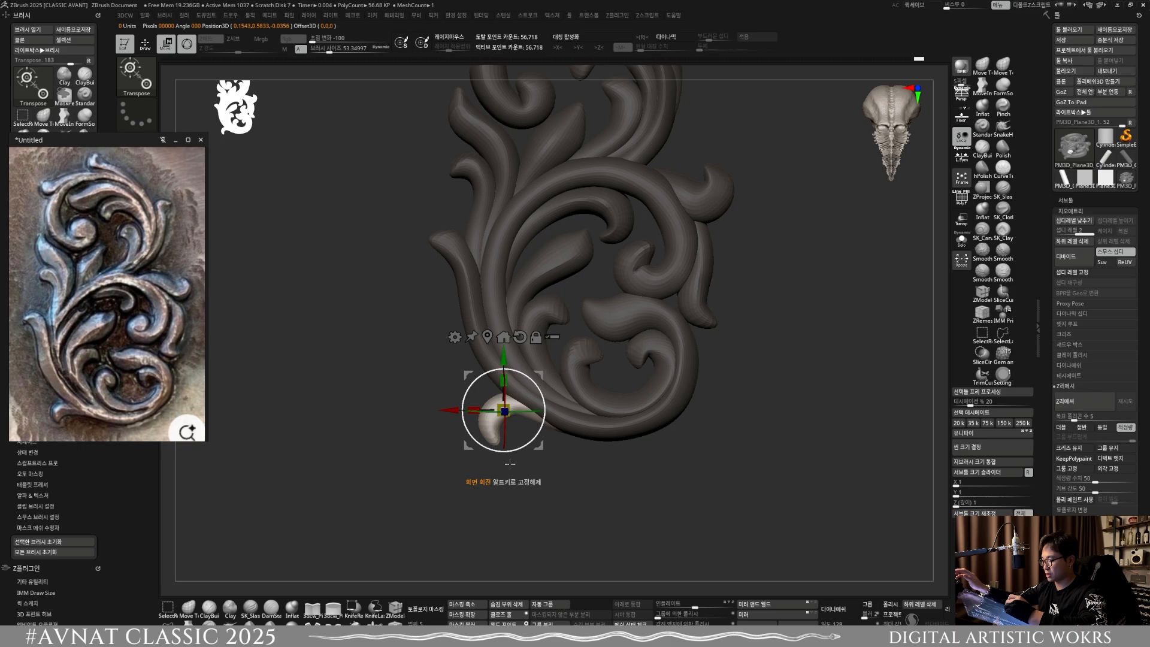
pyautogui.keyDown('shift'); pyautogui.moveTo(505, 470); pyautogui.dragTo(504, 453, button='right'); pyautogui.keyUp('shift')
pyautogui.click(198, 609)
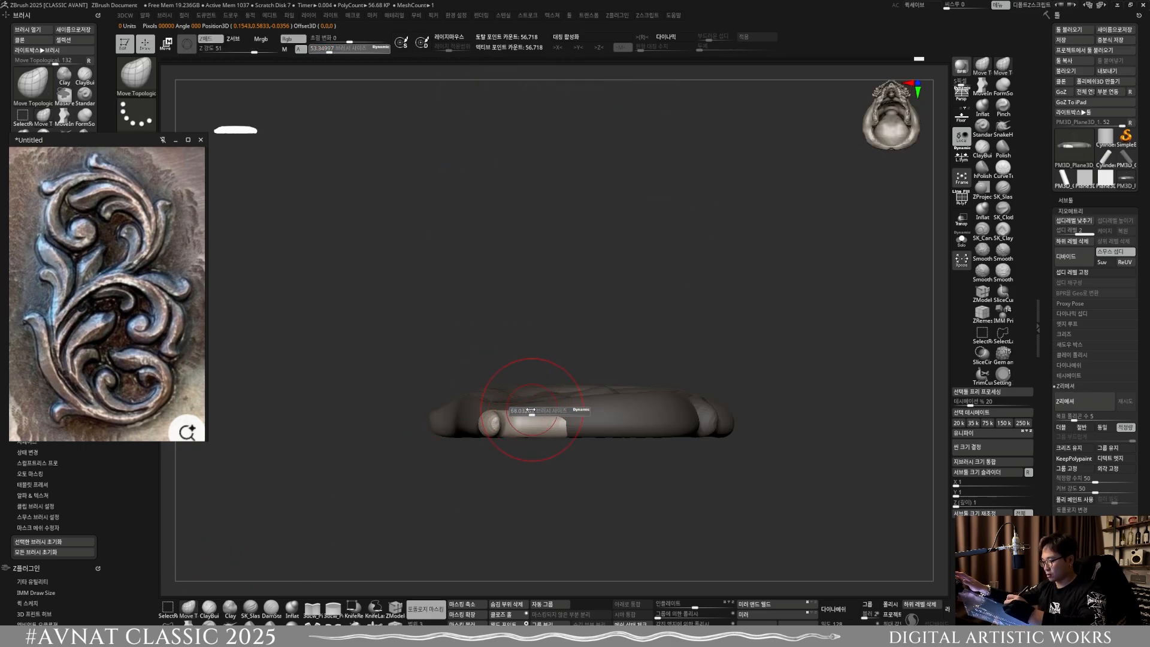
pyautogui.press('[')
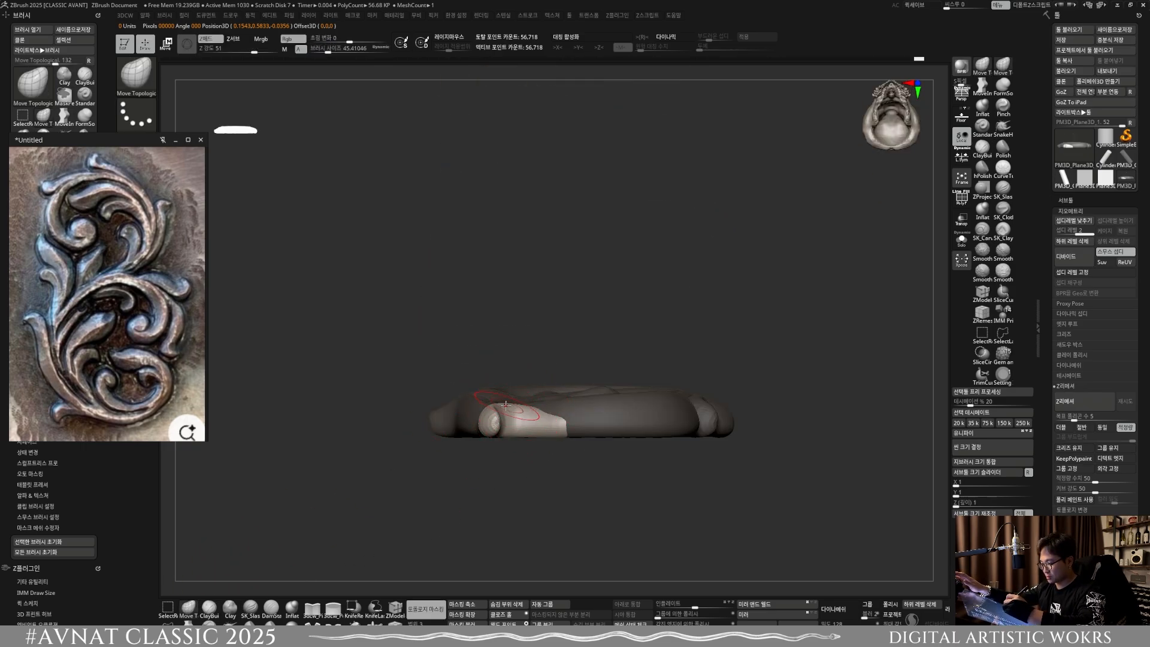
pyautogui.moveTo(526, 421); pyautogui.dragTo(584, 419, button='right')
pyautogui.moveTo(546, 428); pyautogui.dragTo(544, 415)
pyautogui.keyDown('shift'); pyautogui.moveTo(542, 416); pyautogui.dragTo(477, 412, button='right'); pyautogui.keyUp('shift')
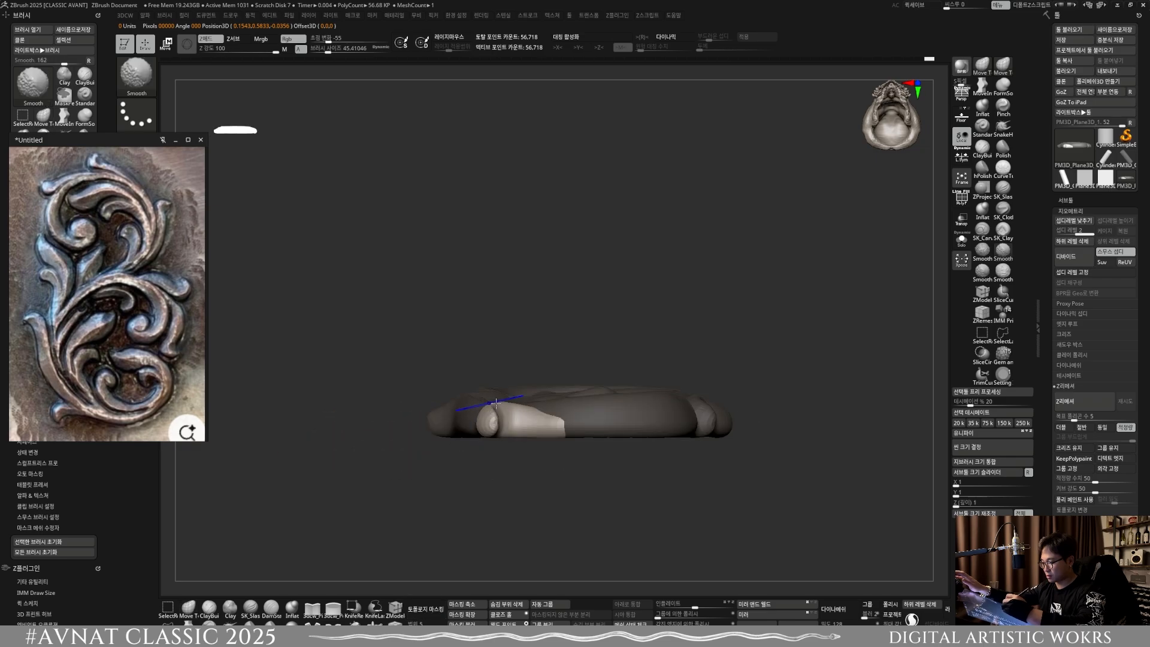
pyautogui.keyDown('shift'); pyautogui.moveTo(506, 515); pyautogui.dragTo(631, 447, button='right'); pyautogui.keyUp('shift')
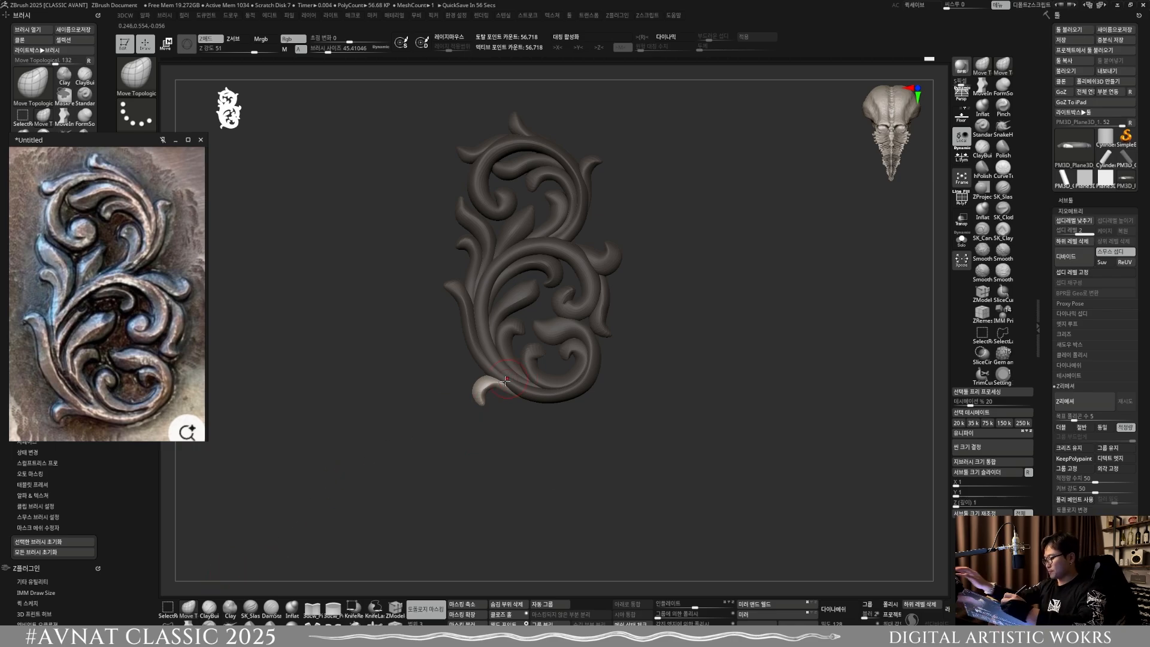
# Step: Refine and smooth the outer curl where it joins the main stem, at a brush size of about 23.7
pyautogui.keyDown('alt'); pyautogui.moveTo(494, 394); pyautogui.dragTo(499, 446, button='right'); pyautogui.keyUp('alt')
pyautogui.press('s')
pyautogui.moveTo(493, 401)
pyautogui.mouseDown()
pyautogui.moveTo(470, 419)
pyautogui.moveTo(455, 403)
pyautogui.moveTo(473, 441)
pyautogui.mouseUp()
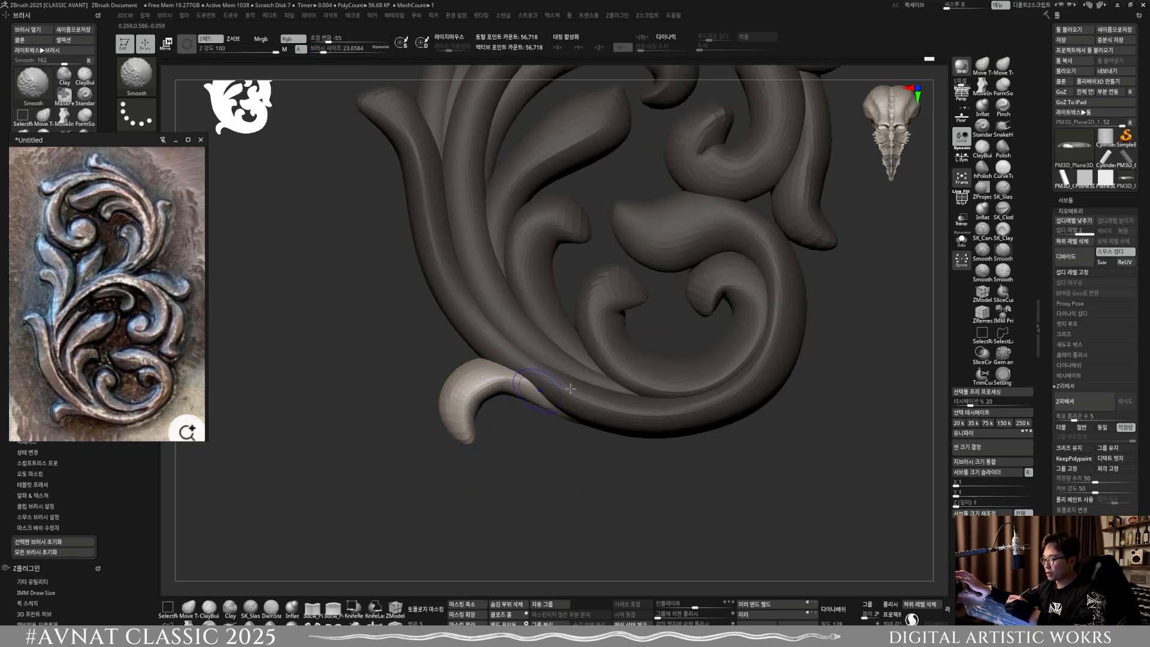
pyautogui.keyDown('ctrl'); pyautogui.moveTo(570, 388); pyautogui.dragTo(556, 354, button='right'); pyautogui.keyUp('ctrl')
pyautogui.moveTo(570, 446)
pyautogui.keyDown('ctrl'); pyautogui.mouseDown(button='right')
pyautogui.moveTo(590, 413)
pyautogui.moveTo(658, 385)
pyautogui.moveTo(565, 336)
pyautogui.moveTo(557, 398)
pyautogui.moveTo(610, 397)
pyautogui.moveTo(465, 333)
pyautogui.mouseUp(button='right'); pyautogui.keyUp('ctrl')
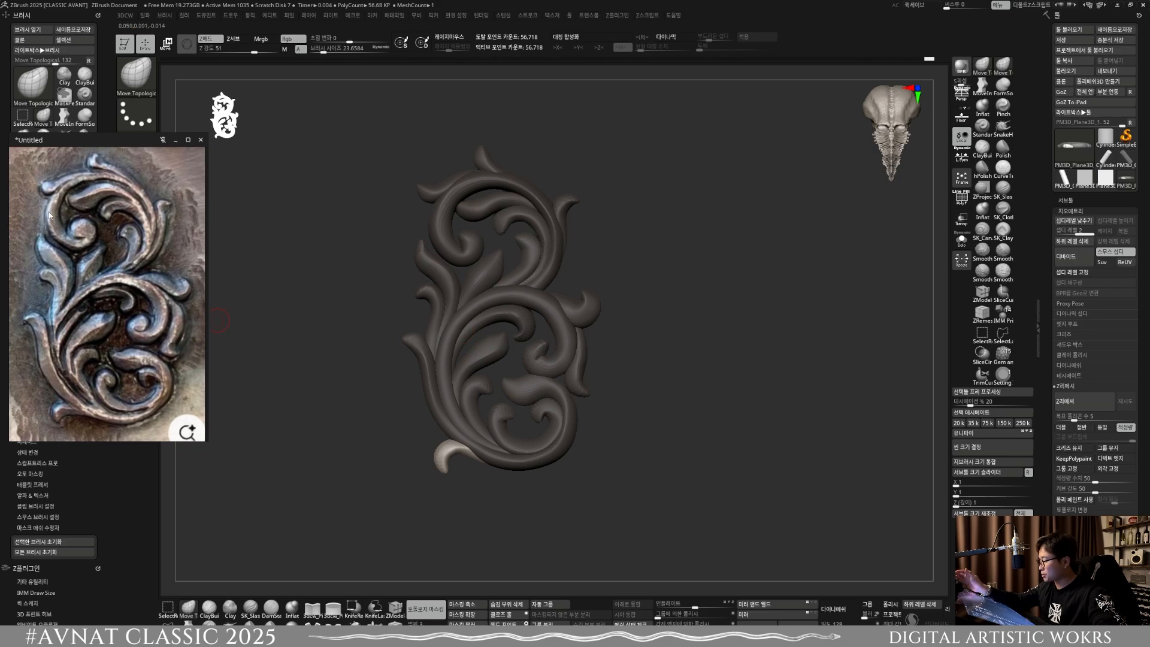
# Step: Close the reference image window
pyautogui.moveTo(593, 404); pyautogui.dragTo(555, 474, button='right')
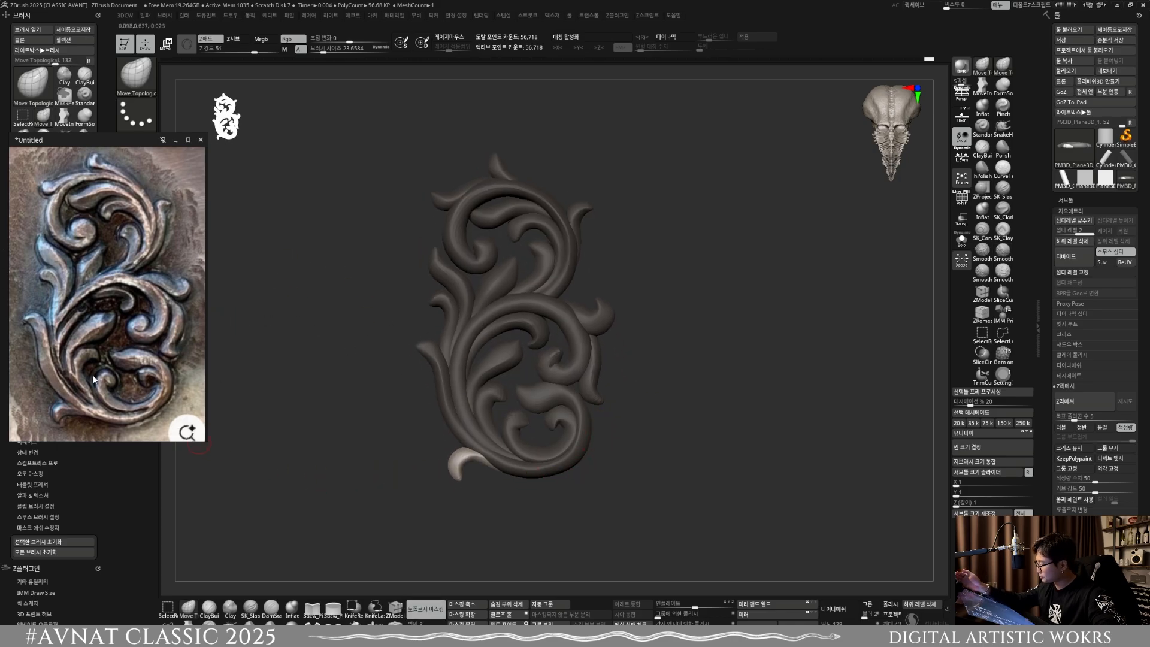
pyautogui.rightClick(153, 317)
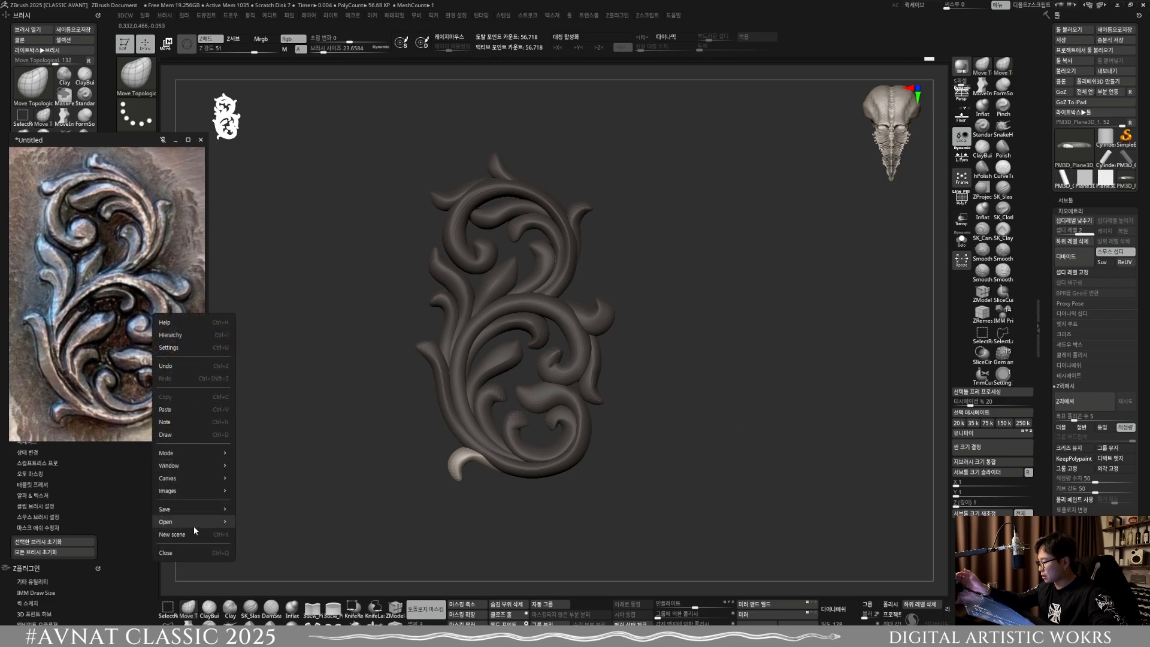
pyautogui.click(193, 522)
pyautogui.click(104, 317)
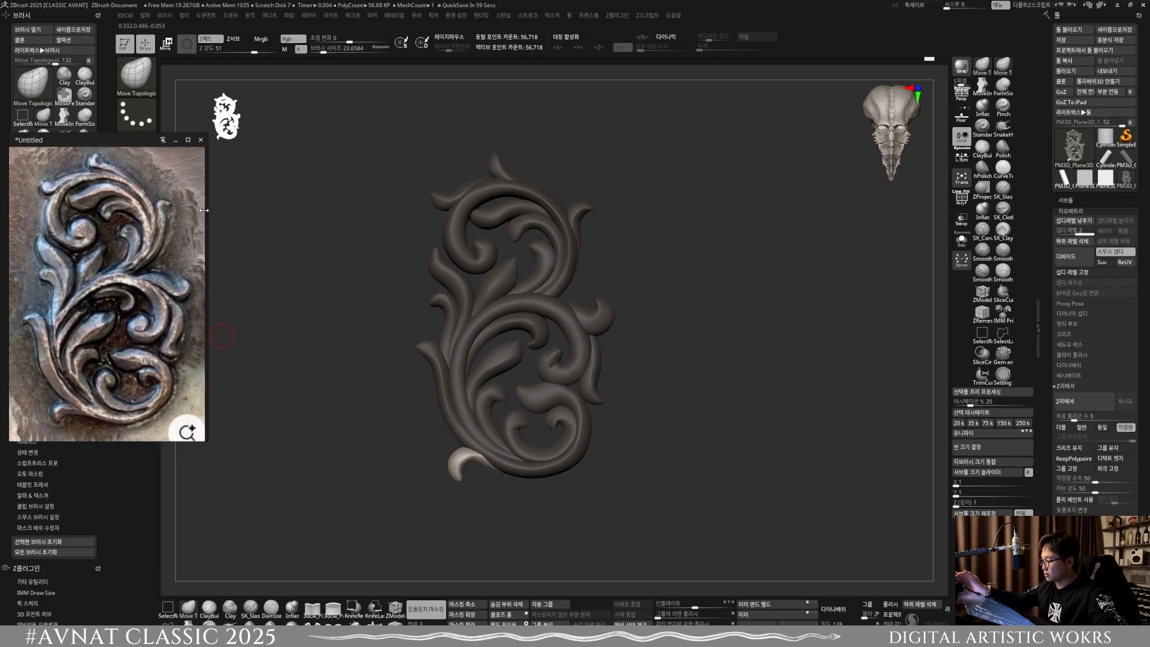
pyautogui.click(200, 140)
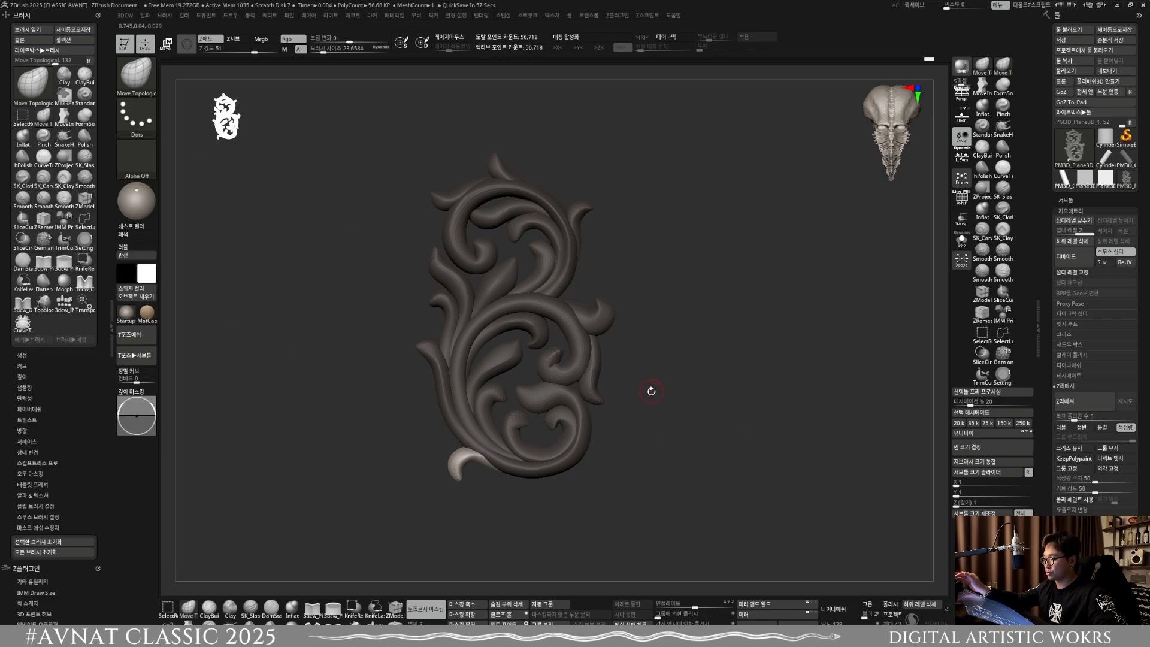
pyautogui.moveTo(649, 390); pyautogui.dragTo(592, 383)
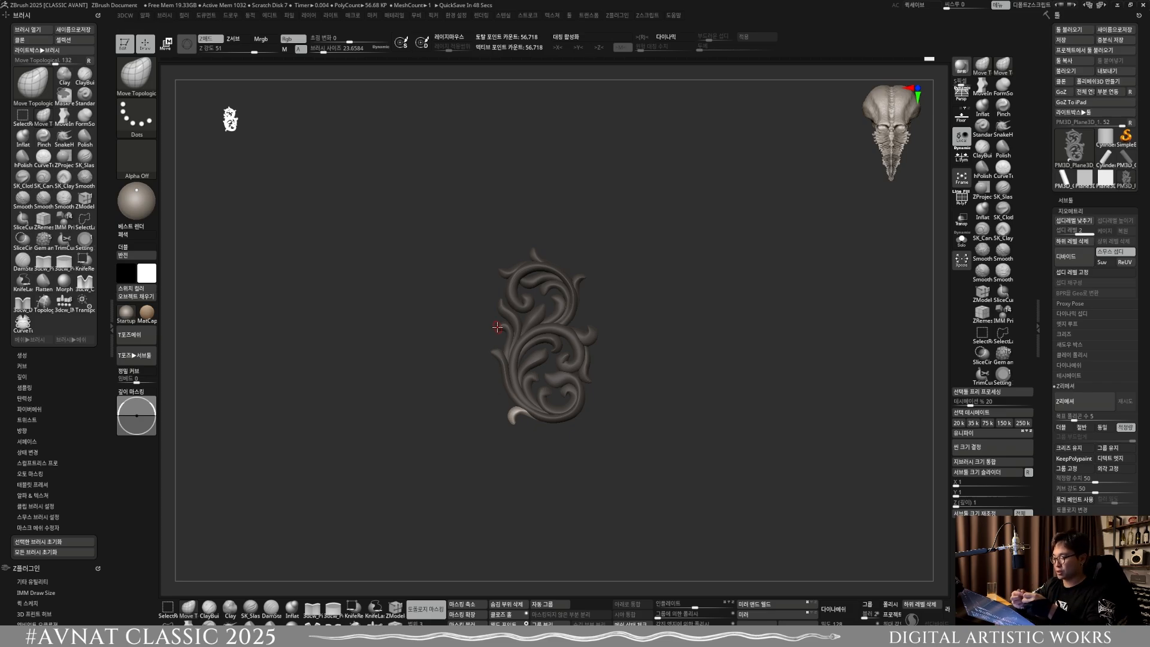
pyautogui.keyDown('ctrl'); pyautogui.moveTo(579, 433); pyautogui.dragTo(582, 128, button='right'); pyautogui.keyUp('ctrl')
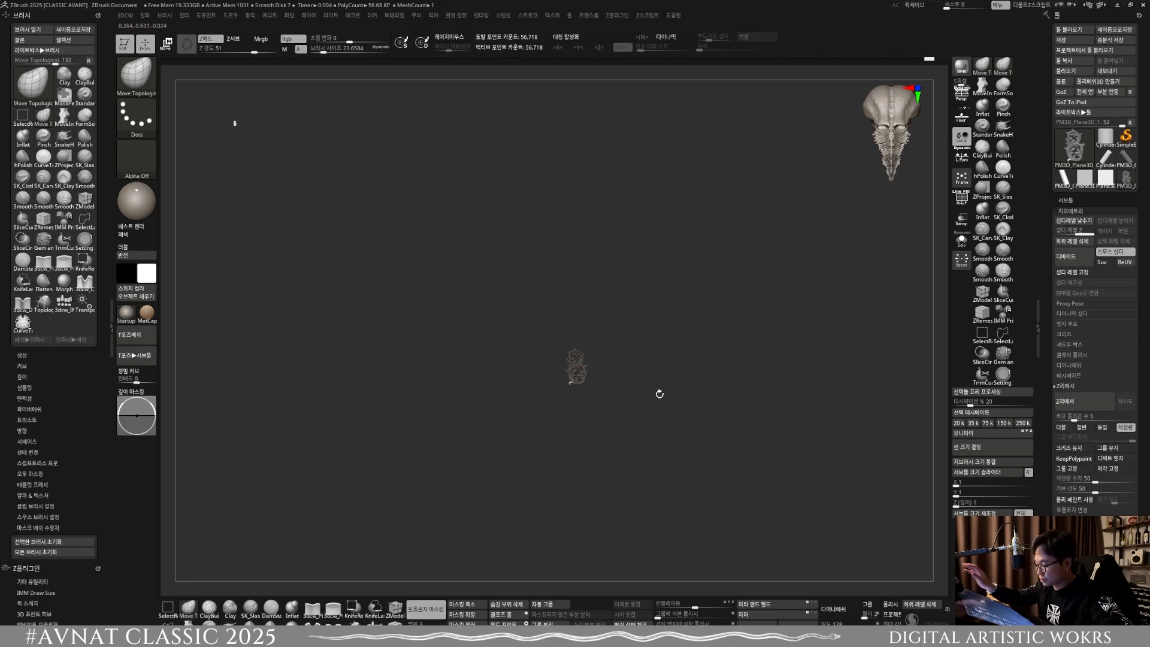
pyautogui.press('f')
pyautogui.keyDown('alt'); pyautogui.moveTo(644, 544); pyautogui.dragTo(557, 383); pyautogui.keyUp('alt')
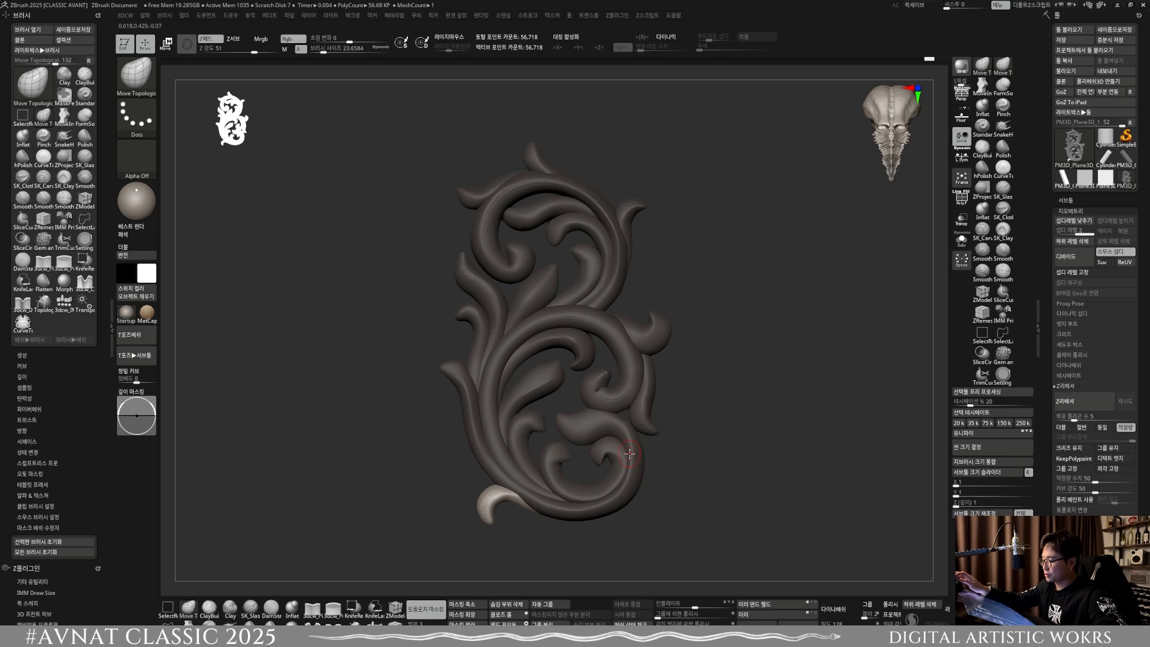
pyautogui.keyDown('alt'); pyautogui.moveTo(545, 378); pyautogui.dragTo(477, 336); pyautogui.keyUp('alt')
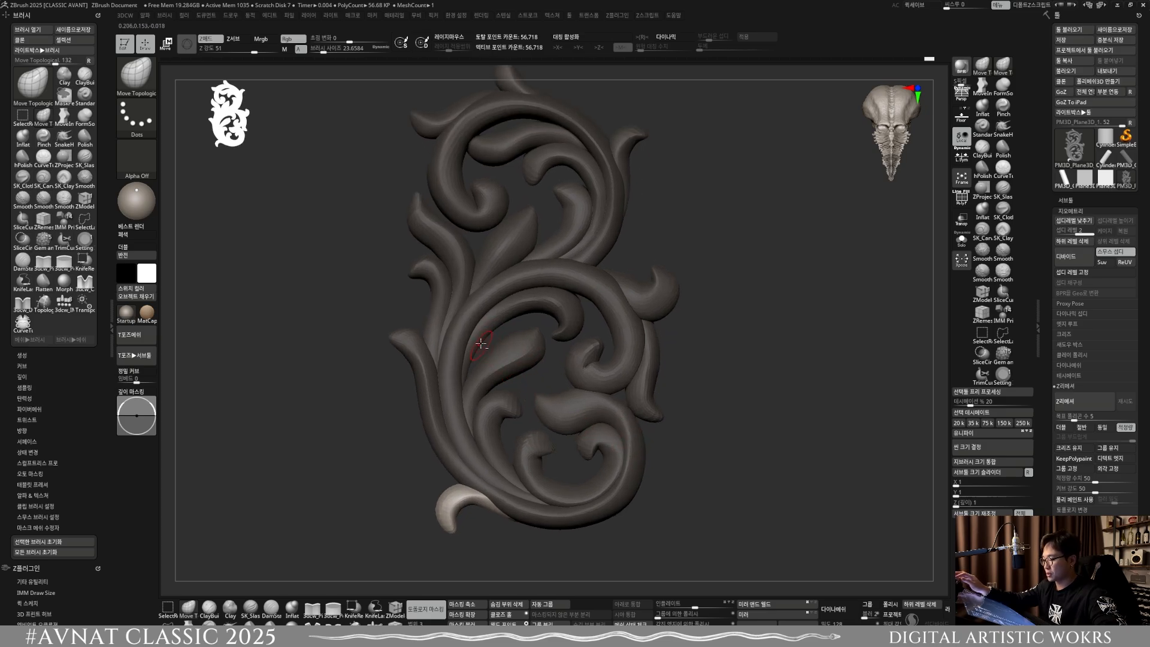
# Step: Select the pointed leaf inside the large middle scroll and adjust it with the MoveInfiniteDepth brush at a size of about 81.1
pyautogui.press('w')
pyautogui.moveTo(457, 487)
pyautogui.mouseDown()
pyautogui.moveTo(486, 363)
pyautogui.moveTo(534, 366)
pyautogui.moveTo(500, 359)
pyautogui.moveTo(493, 370)
pyautogui.moveTo(524, 341)
pyautogui.mouseUp()
pyautogui.press('2')
pyautogui.press('q')
pyautogui.press('s')
pyautogui.press('s')
pyautogui.click(509, 366)
pyautogui.press('s')
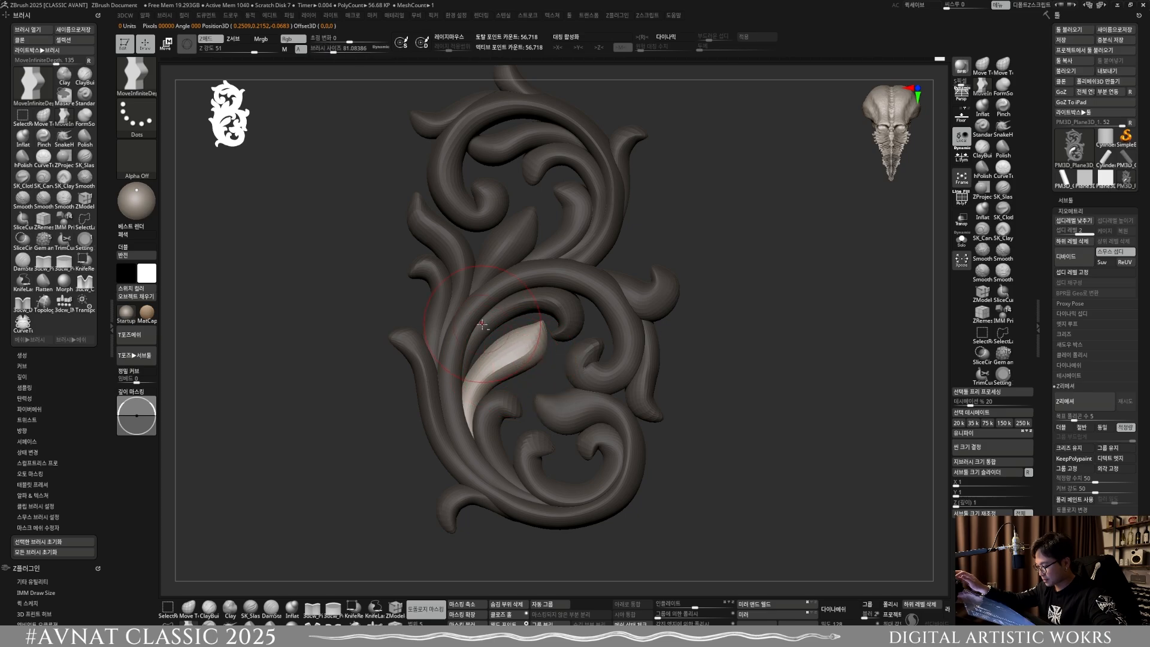
# Step: Select the hooked inner curl above the pointed leaf and reshape its arc with MoveInfiniteDepth at a brush size of about 127.2
pyautogui.press('w')
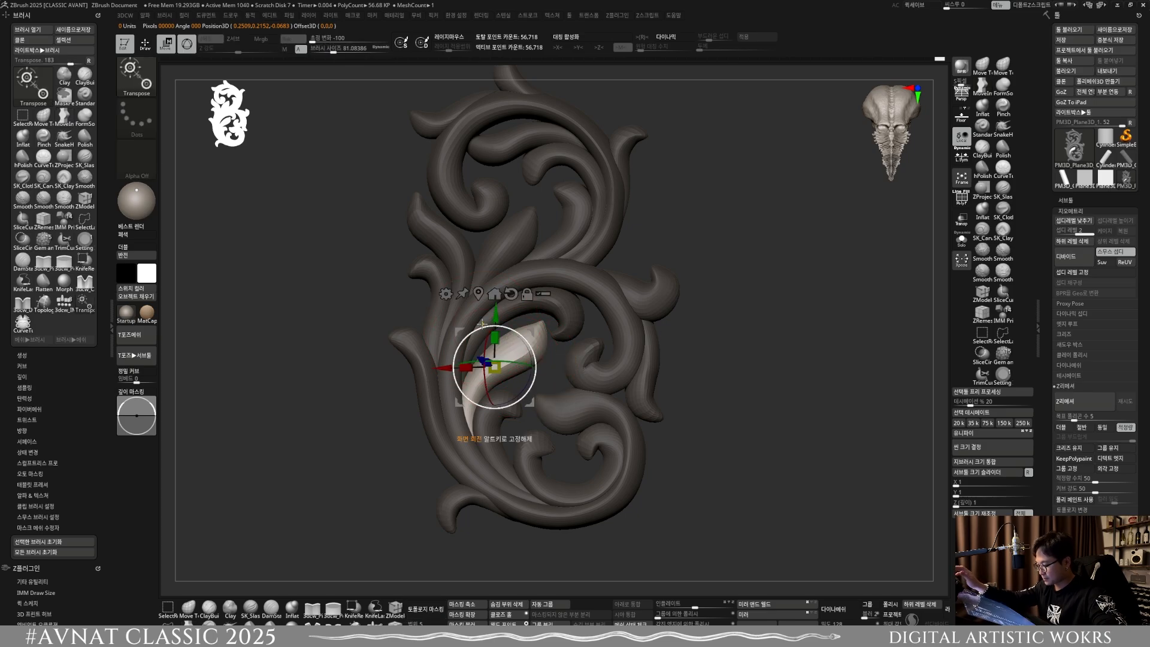
pyautogui.keyDown('ctrl'); pyautogui.click(561, 304); pyautogui.keyUp('ctrl')
pyautogui.press('q')
pyautogui.press('s')
pyautogui.moveTo(509, 322); pyautogui.dragTo(519, 322)
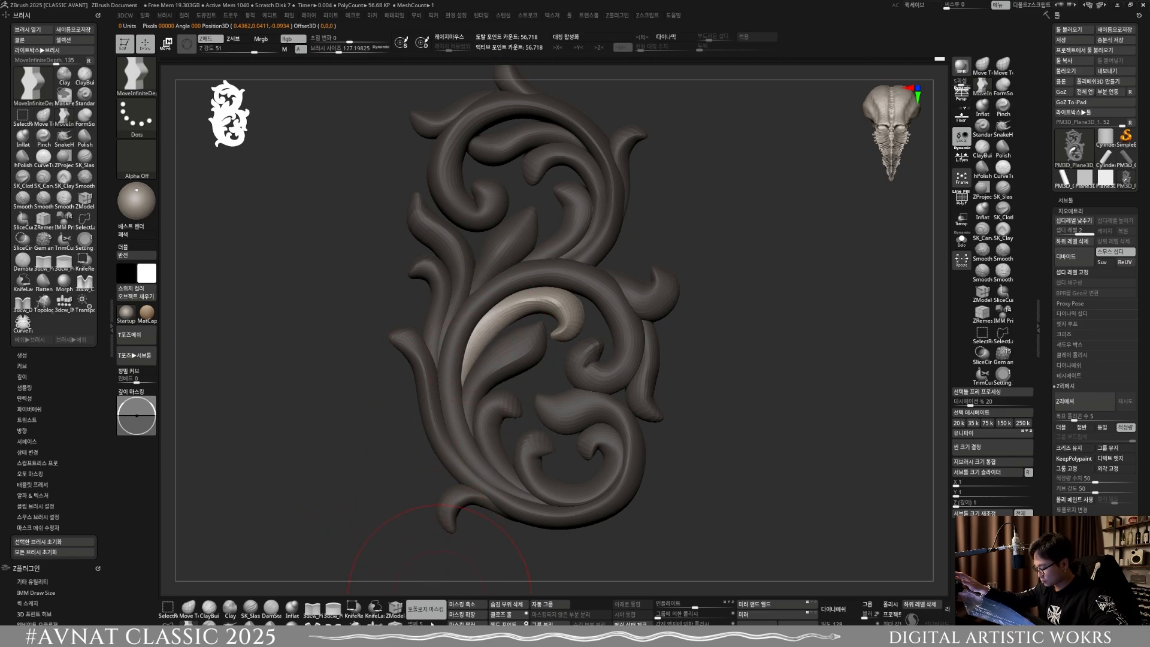
pyautogui.moveTo(465, 376); pyautogui.dragTo(468, 379)
pyautogui.moveTo(484, 342)
pyautogui.mouseDown()
pyautogui.moveTo(566, 309)
pyautogui.moveTo(543, 300)
pyautogui.moveTo(558, 306)
pyautogui.mouseUp()
# Step: Select the pointed leaf again and pull its tip back from the inner curl at a brush size of about 99
pyautogui.press('w')
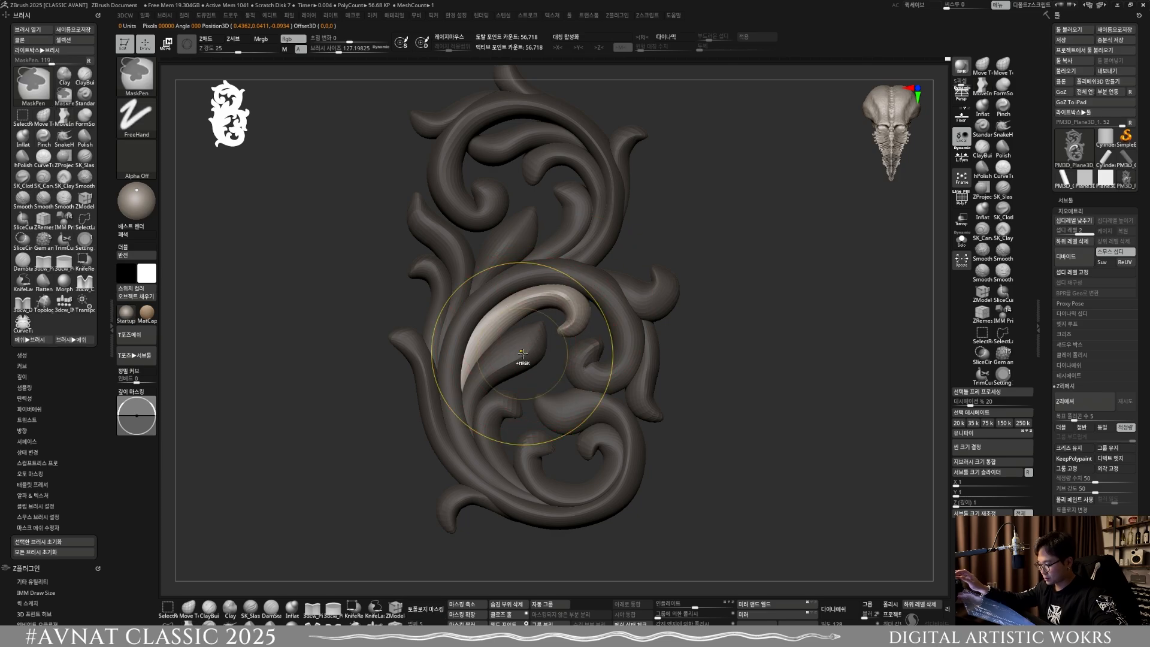
pyautogui.keyDown('ctrl'); pyautogui.click(522, 353); pyautogui.keyUp('ctrl')
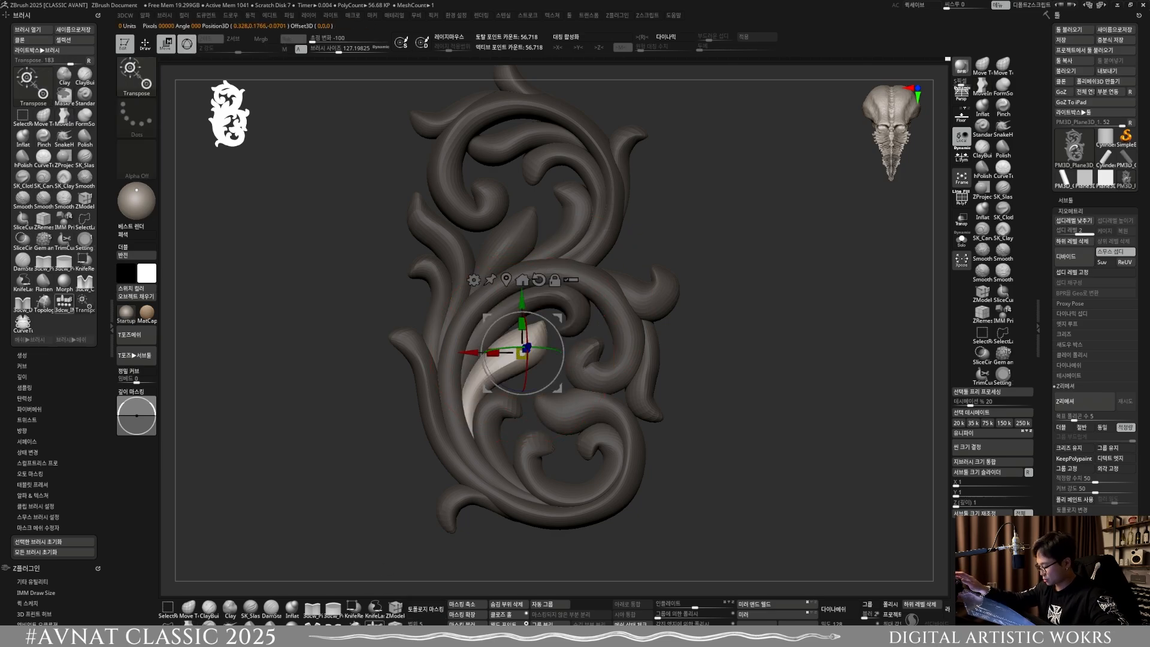
pyautogui.press('q')
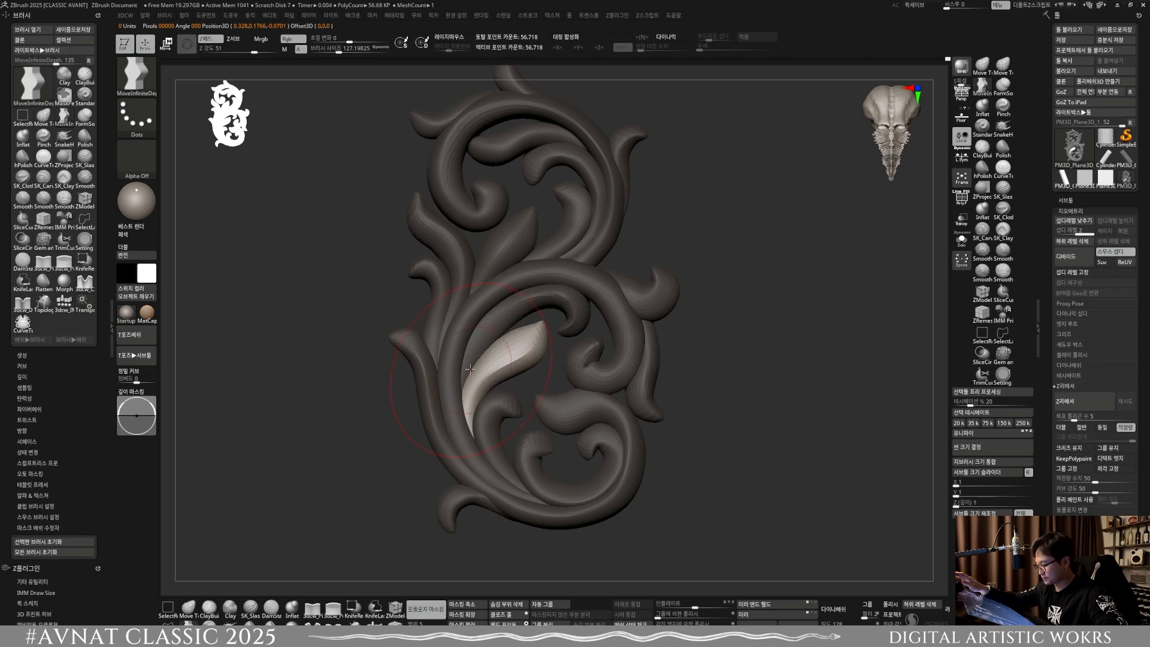
pyautogui.press('s')
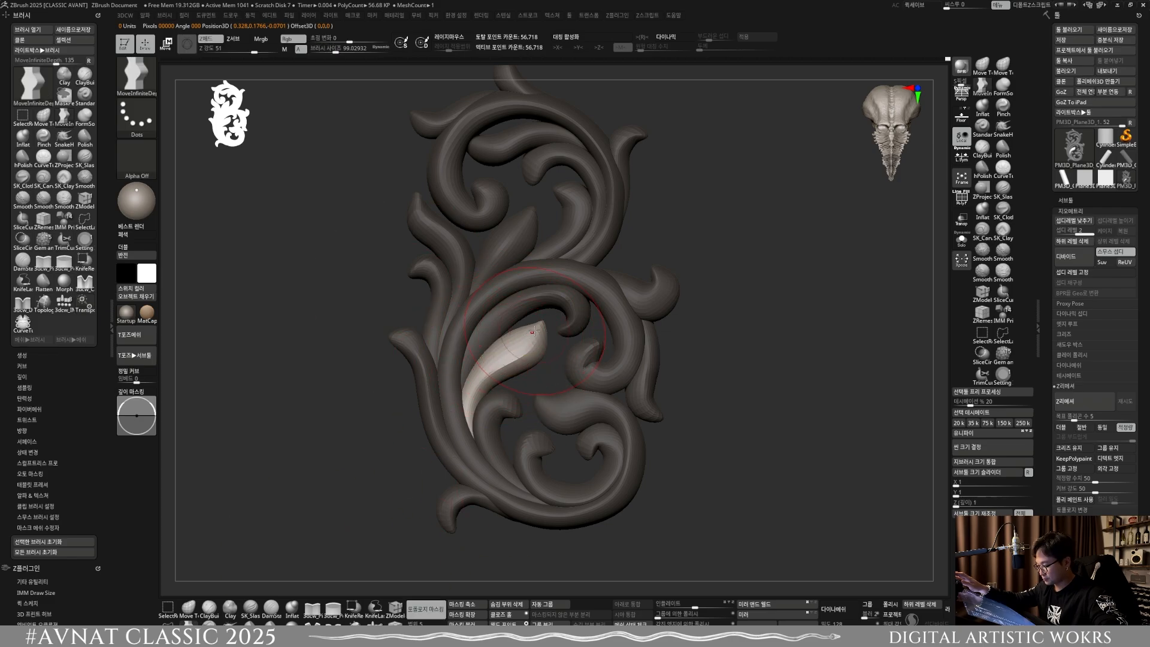
pyautogui.moveTo(535, 331); pyautogui.dragTo(526, 336)
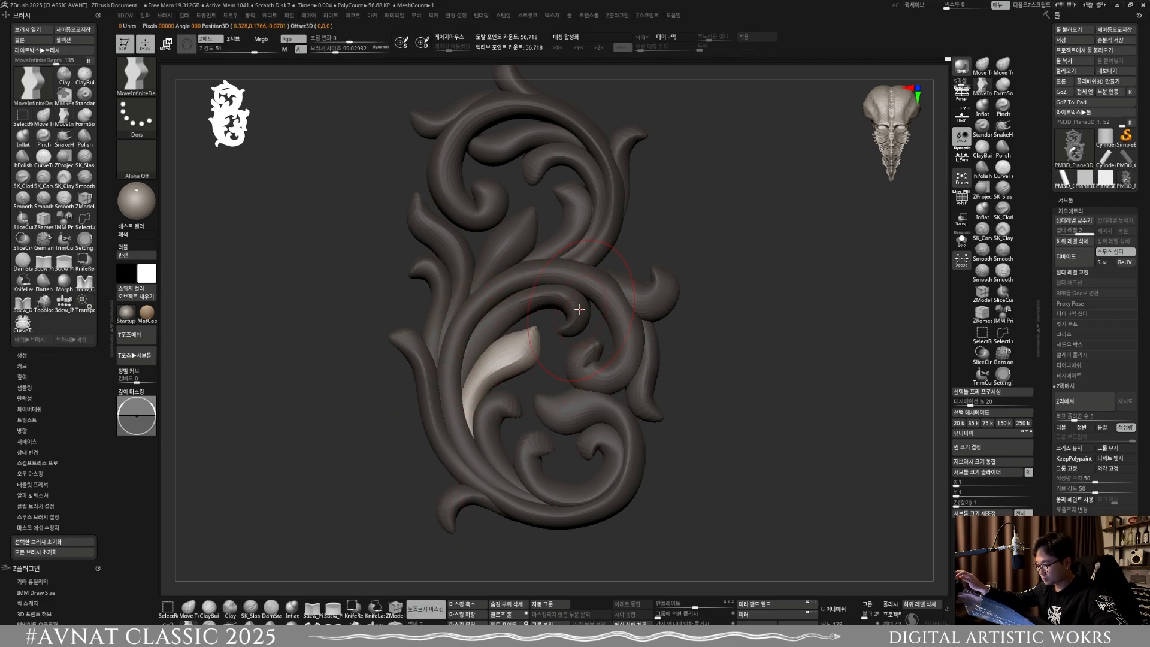
# Step: Reselect the hooked inner curl and nudge its upper arc inward at a brush size of about 118.8
pyautogui.press('w')
pyautogui.keyDown('ctrl'); pyautogui.click(579, 309); pyautogui.keyUp('ctrl')
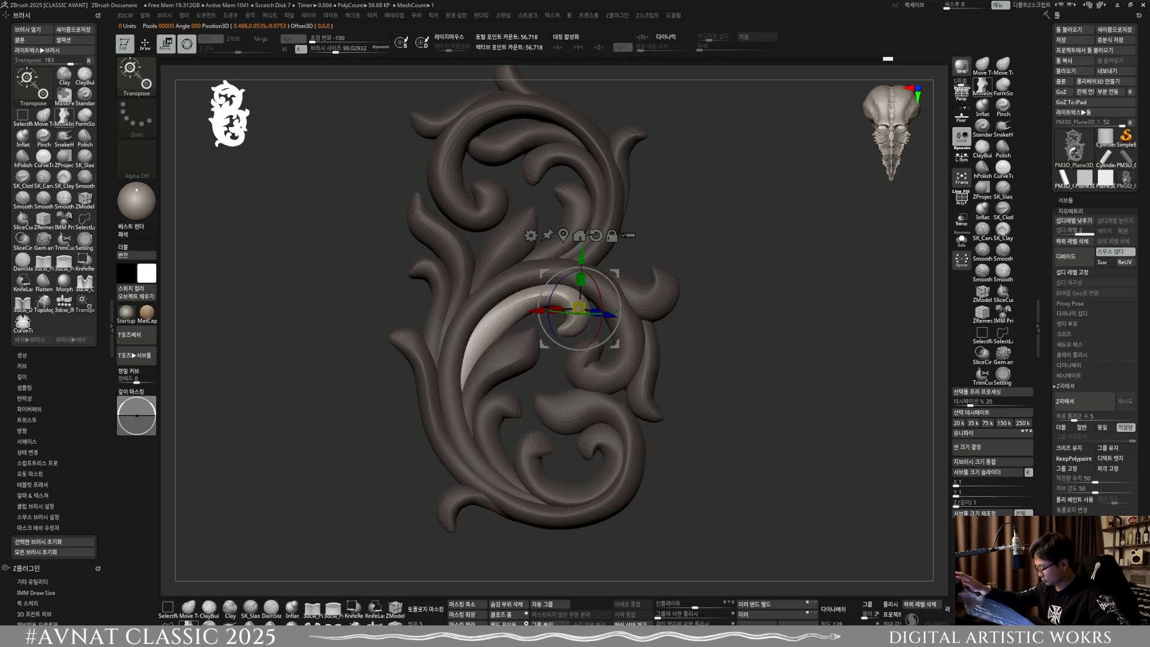
pyautogui.press('q')
pyautogui.press('s')
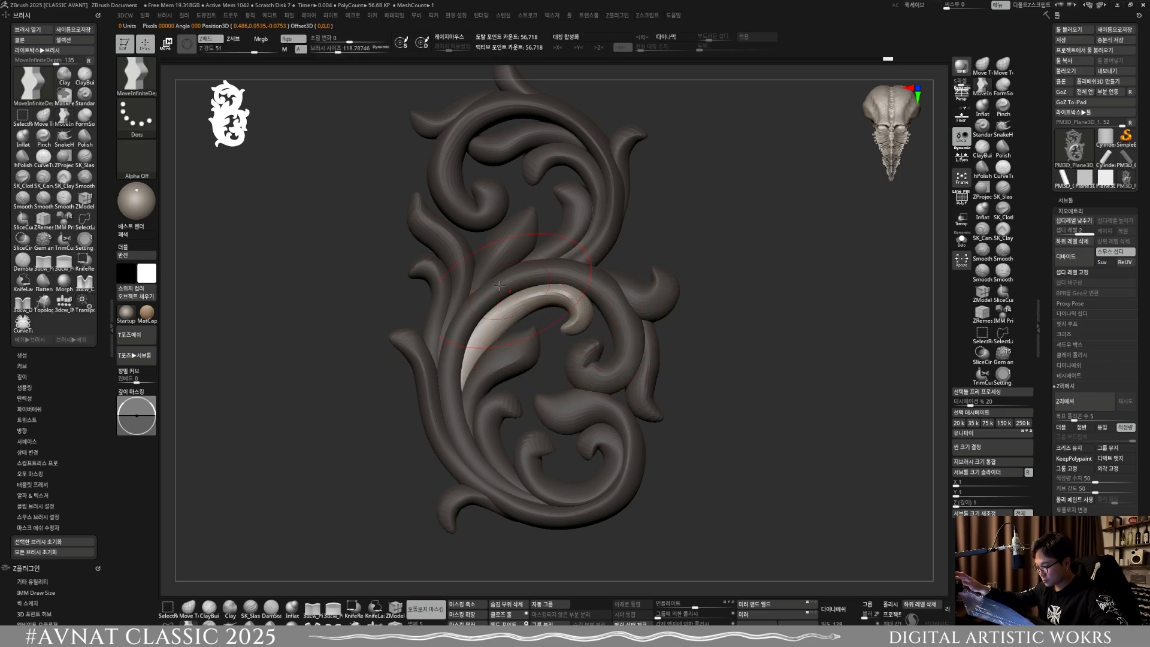
pyautogui.moveTo(501, 290); pyautogui.dragTo(519, 313)
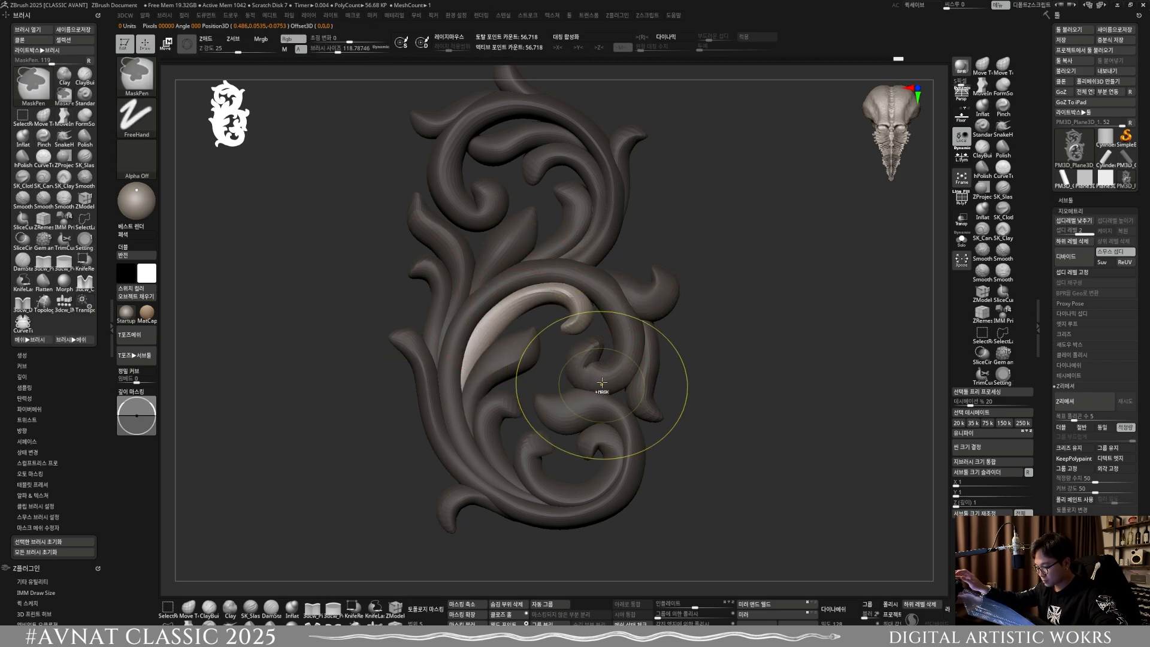
# Step: Select the large middle scroll and reshape its curled end with MoveInfiniteDepth, reducing the brush size to about 84.5
pyautogui.press('w')
pyautogui.keyDown('ctrl'); pyautogui.click(598, 375); pyautogui.keyUp('ctrl')
pyautogui.press('q')
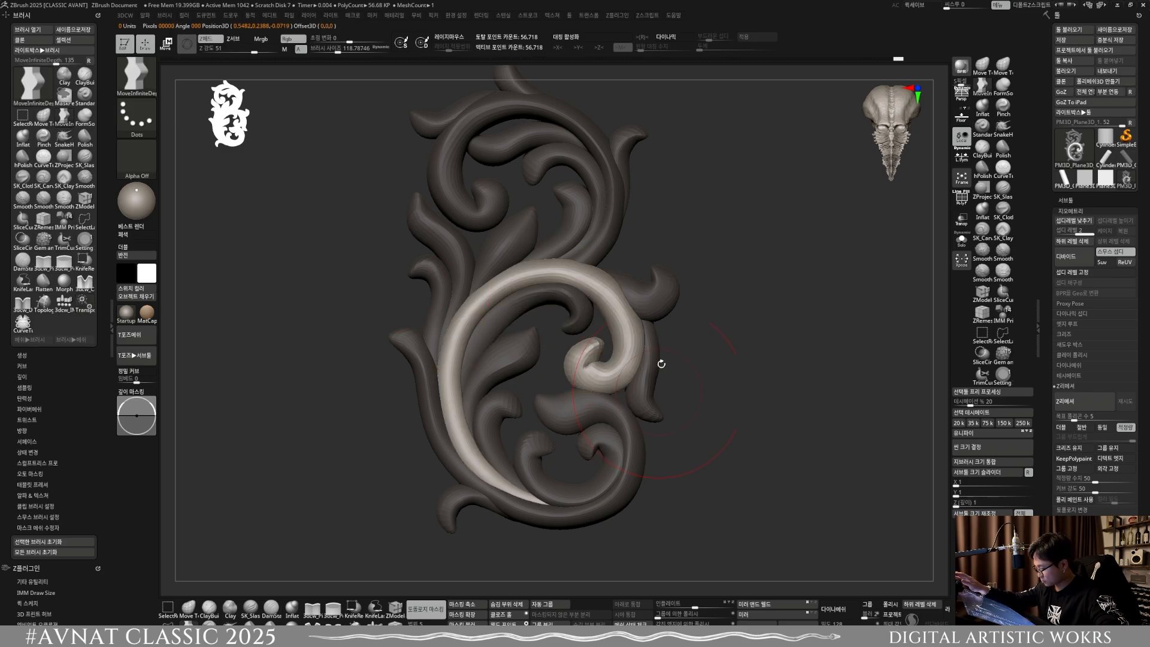
pyautogui.press('s')
pyautogui.moveTo(576, 359)
pyautogui.mouseDown()
pyautogui.moveTo(612, 385)
pyautogui.moveTo(629, 365)
pyautogui.moveTo(604, 372)
pyautogui.moveTo(621, 400)
pyautogui.mouseUp()
pyautogui.press('s')
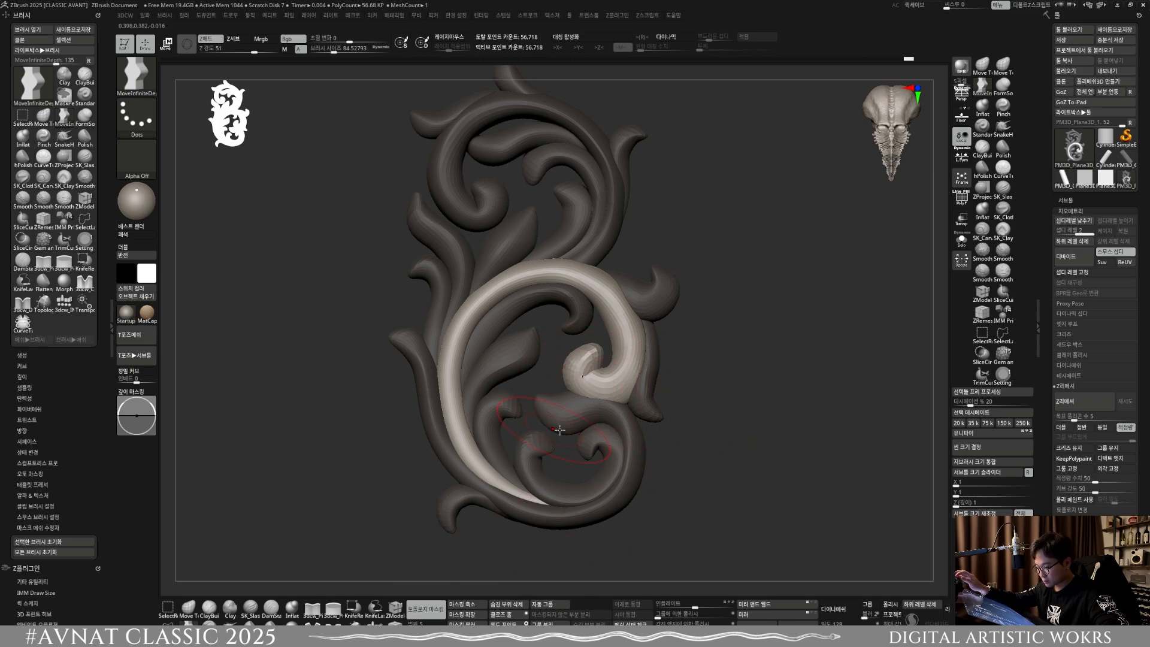
# Step: Select the narrow leaf on the outer right side of the large scroll and adjust its lower tip with MoveInfiniteDepth
pyautogui.press('ctrl')
pyautogui.press('w')
pyautogui.keyDown('ctrl'); pyautogui.click(651, 400); pyautogui.keyUp('ctrl')
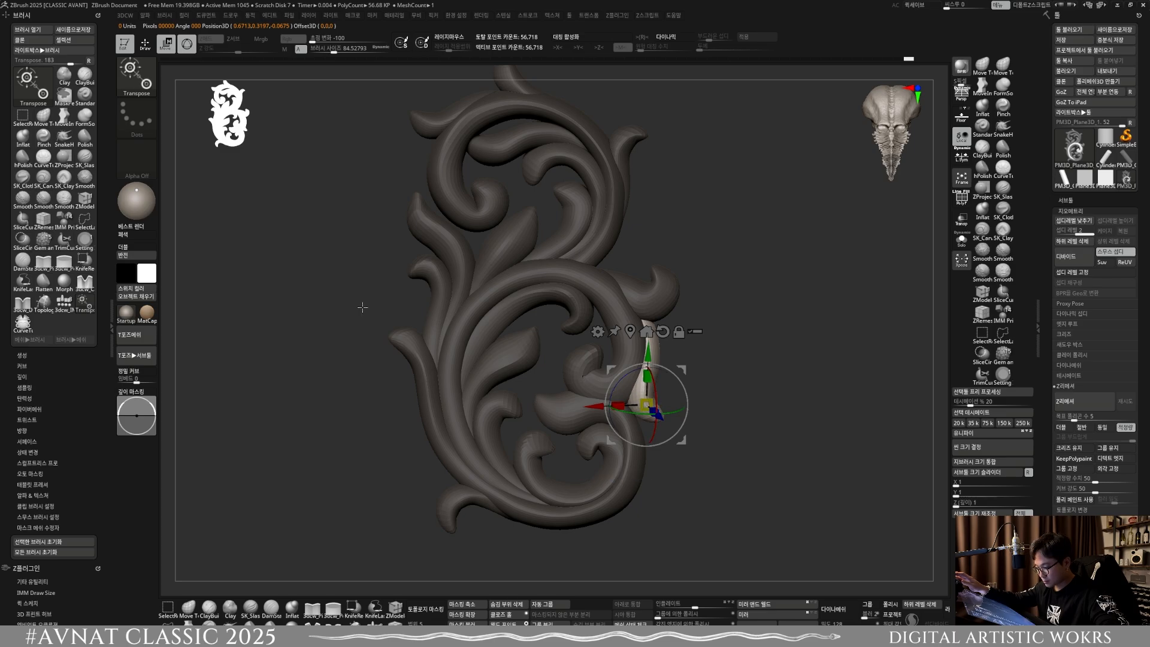
pyautogui.press('q')
pyautogui.press('s')
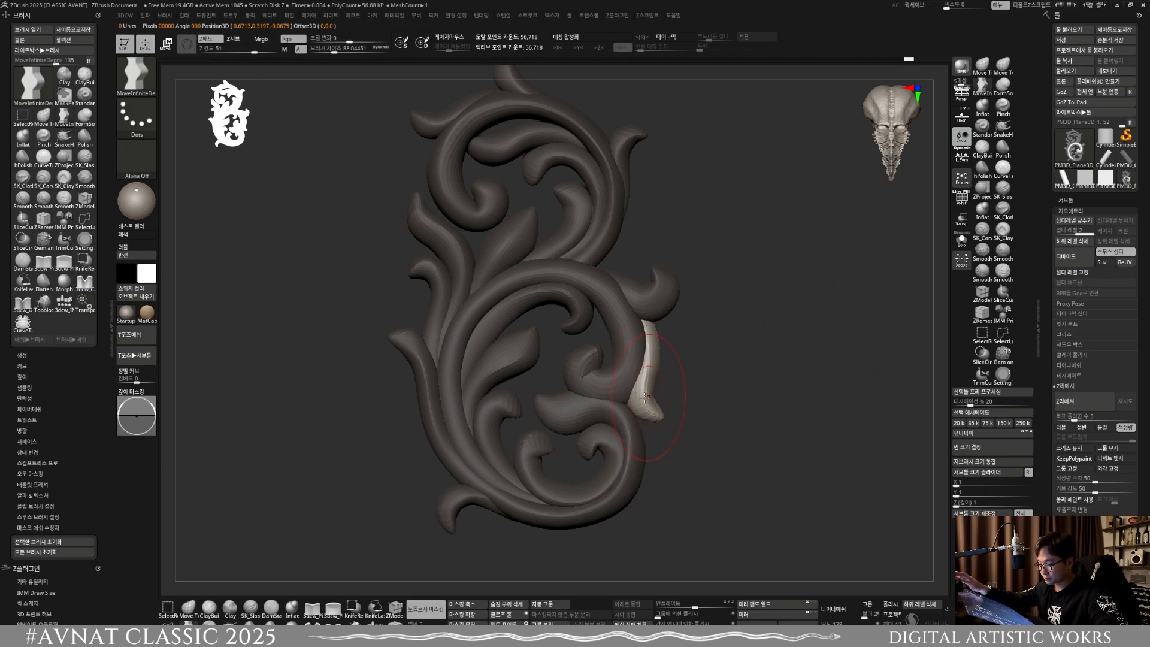
pyautogui.press('s')
pyautogui.moveTo(643, 398)
pyautogui.mouseDown()
pyautogui.moveTo(521, 379)
pyautogui.moveTo(539, 405)
pyautogui.mouseUp()
# Step: Select the small hooked leaf beside the C-shaped curl and reshape its head and stem at a brush size of about 95.3
pyautogui.press('w')
pyautogui.keyDown('ctrl'); pyautogui.click(407, 348); pyautogui.keyUp('ctrl')
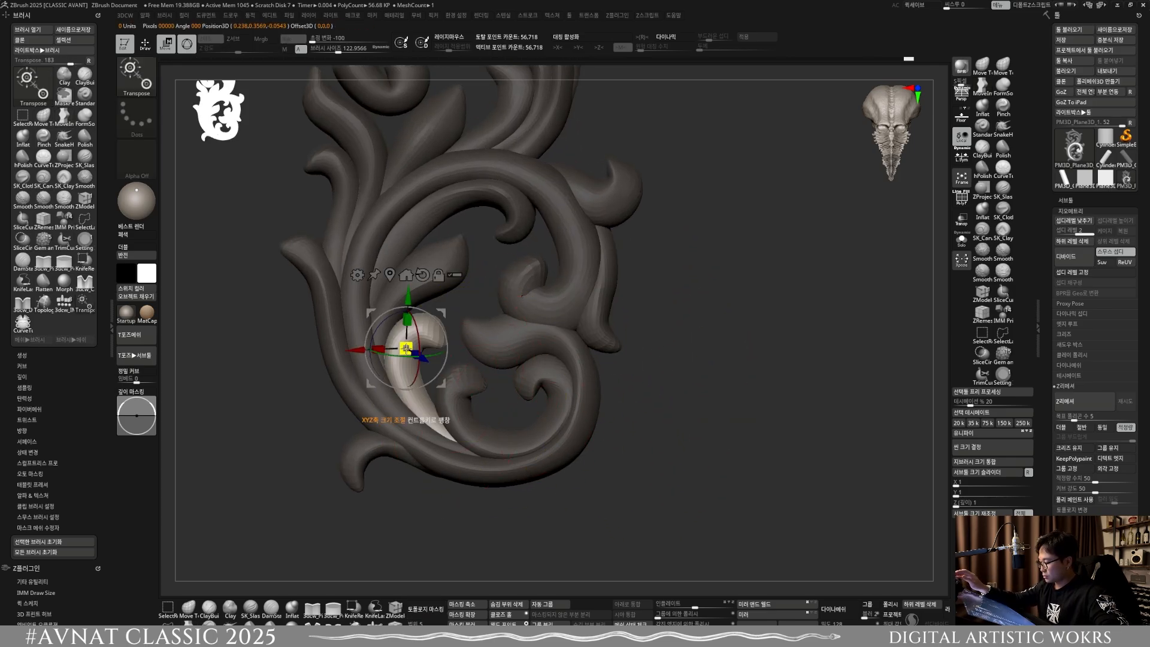
pyautogui.keyDown('alt'); pyautogui.moveTo(400, 502); pyautogui.dragTo(496, 494); pyautogui.keyUp('alt')
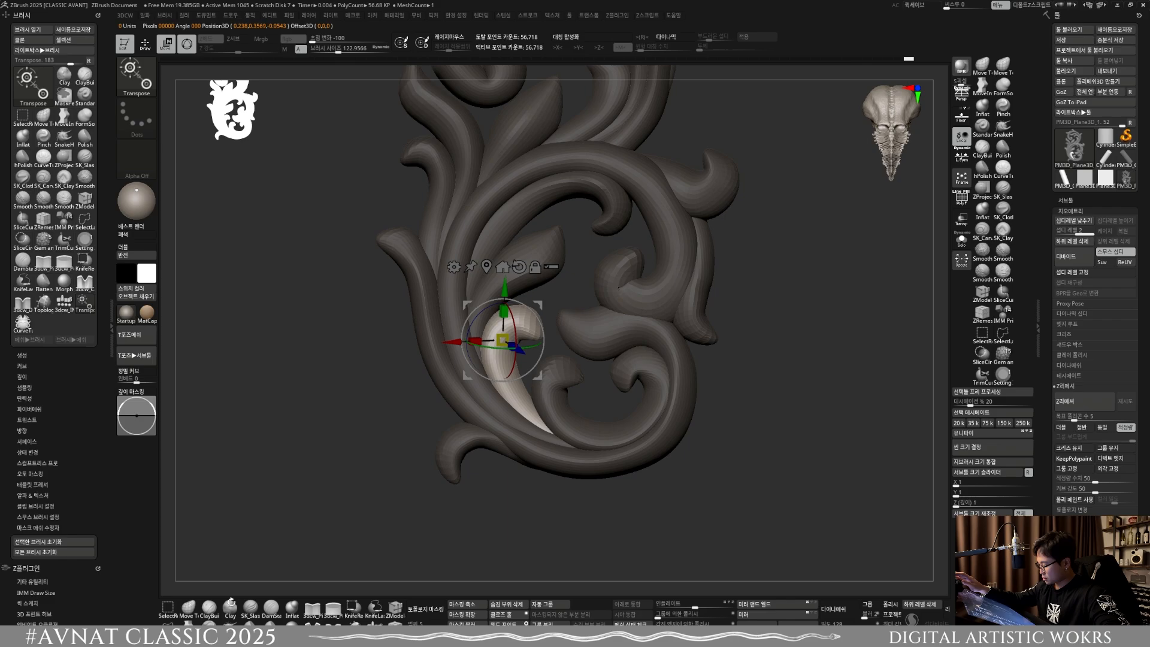
pyautogui.press('q')
pyautogui.moveTo(513, 338); pyautogui.dragTo(508, 337)
pyautogui.moveTo(513, 405)
pyautogui.mouseDown()
pyautogui.moveTo(511, 395)
pyautogui.moveTo(527, 400)
pyautogui.mouseUp()
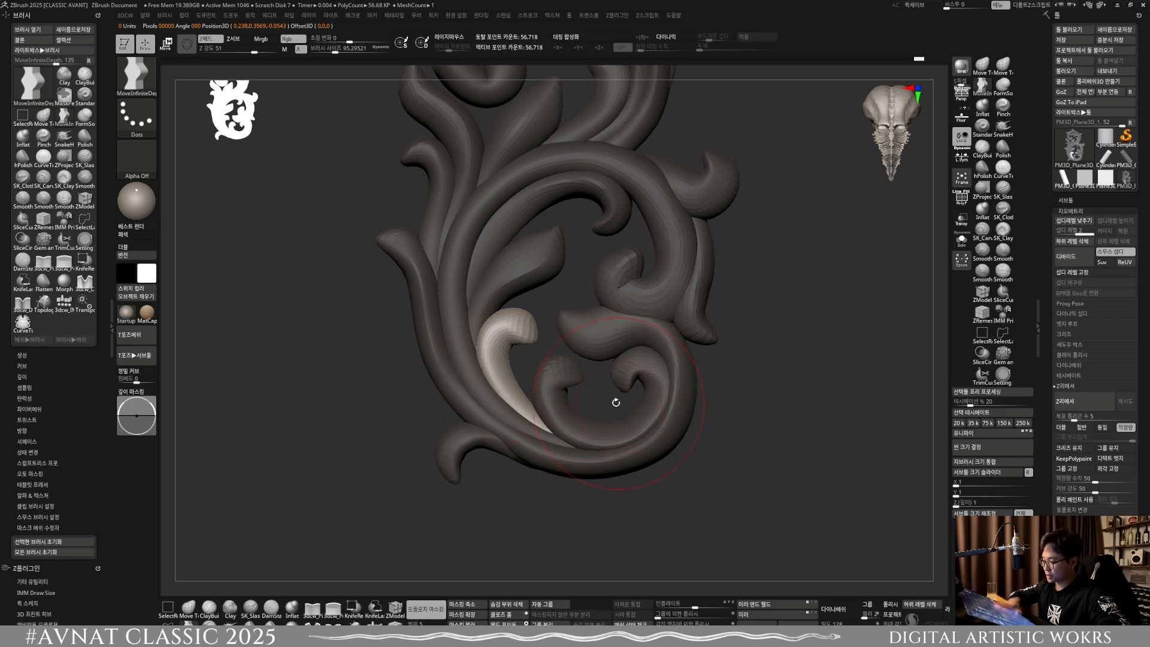
# Step: Select the C-shaped inner curl and push its left arc and lower bend outward with MoveInfiniteDepth at a brush size of about 114.7
pyautogui.press('w')
pyautogui.keyDown('ctrl'); pyautogui.click(554, 388); pyautogui.keyUp('ctrl')
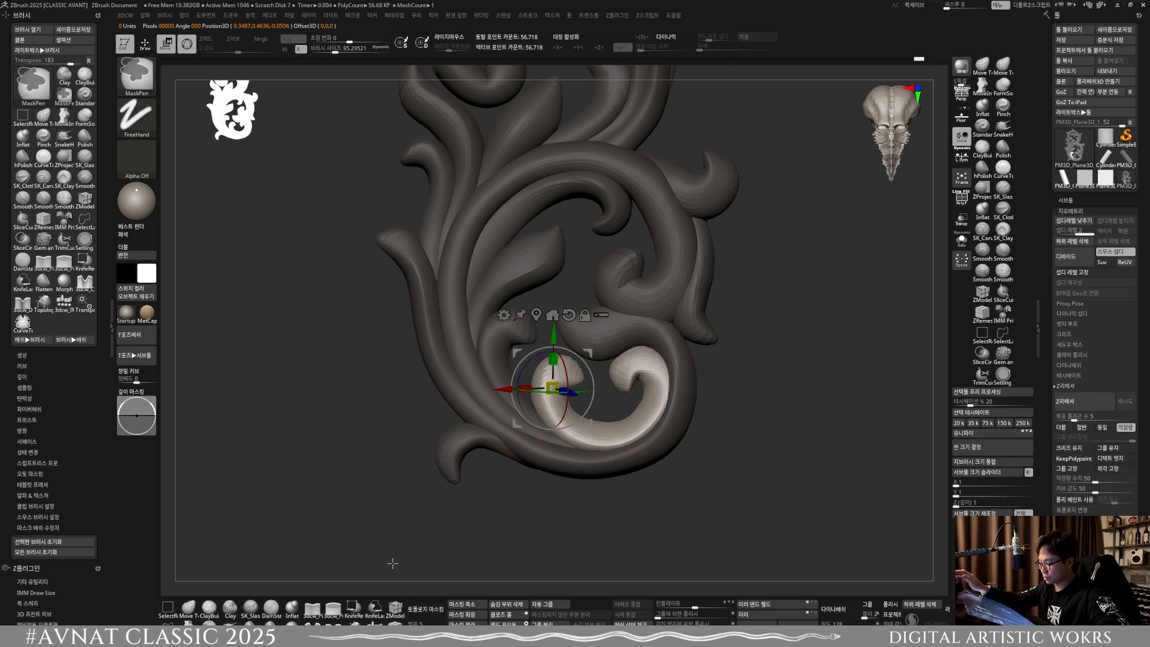
pyautogui.press('q')
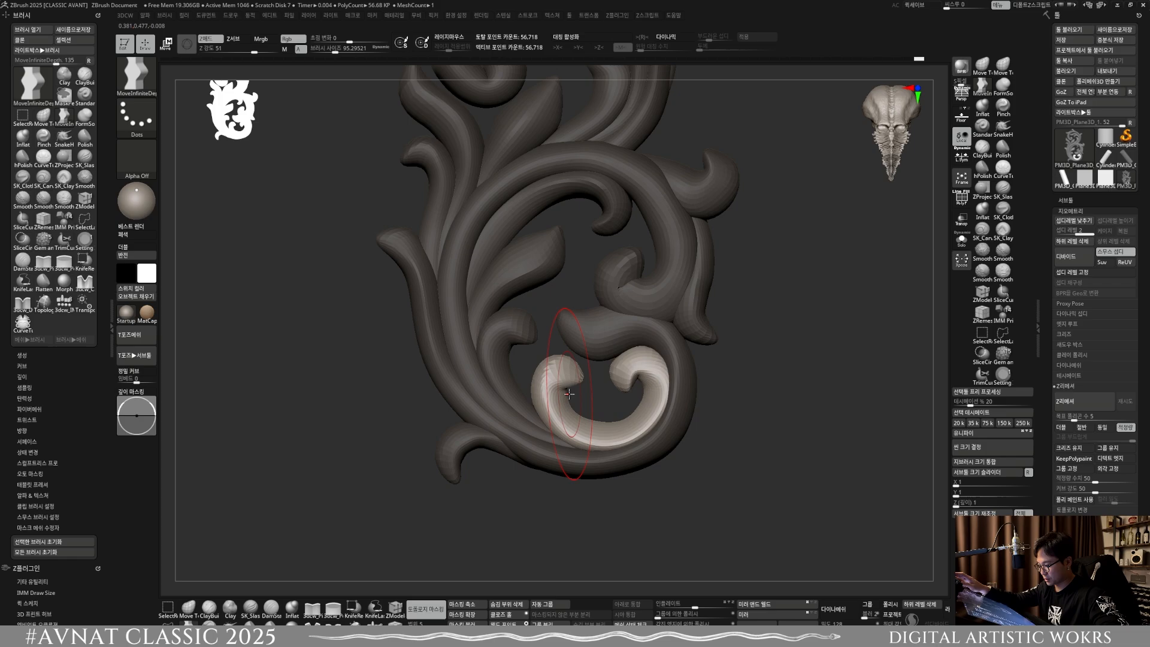
pyautogui.press('s')
pyautogui.moveTo(570, 396)
pyautogui.mouseDown()
pyautogui.moveTo(550, 379)
pyautogui.moveTo(548, 406)
pyautogui.mouseUp()
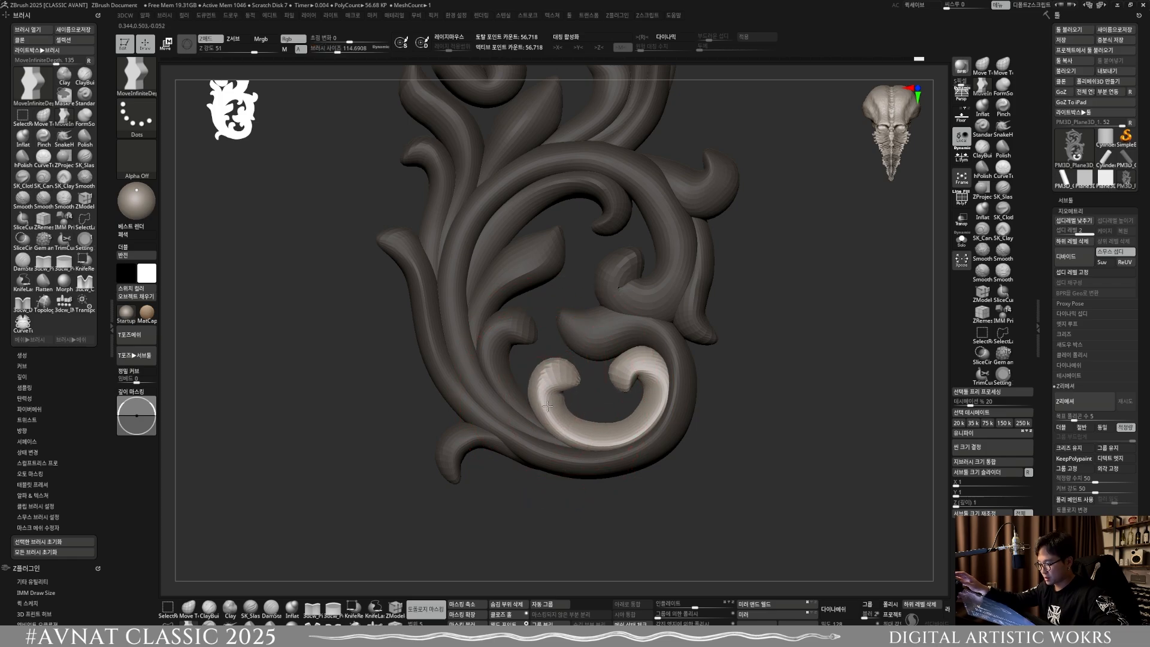
pyautogui.moveTo(600, 437); pyautogui.dragTo(637, 420)
pyautogui.moveTo(607, 434); pyautogui.dragTo(610, 437)
pyautogui.moveTo(606, 432)
pyautogui.mouseDown(button='right')
pyautogui.moveTo(593, 350)
pyautogui.moveTo(557, 520)
pyautogui.moveTo(554, 422)
pyautogui.mouseUp(button='right')
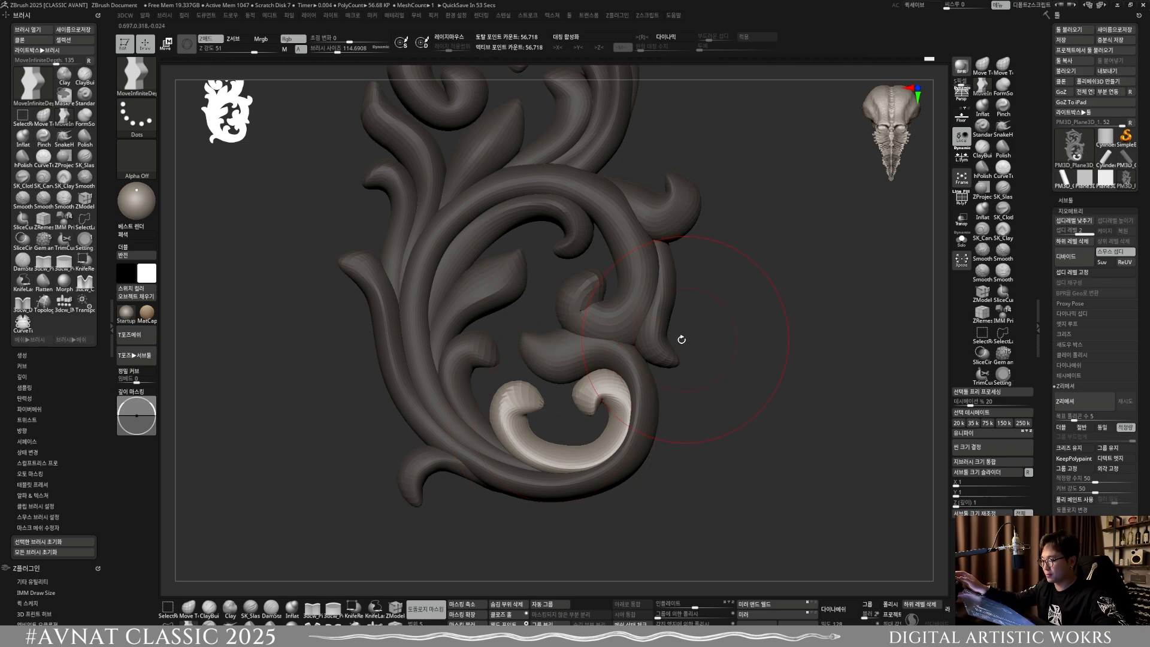
# Step: Select the large middle scroll and adjust the depth of its curled end with Move Topological, using a brush size of about 95.3
pyautogui.moveTo(681, 339); pyautogui.dragTo(625, 318)
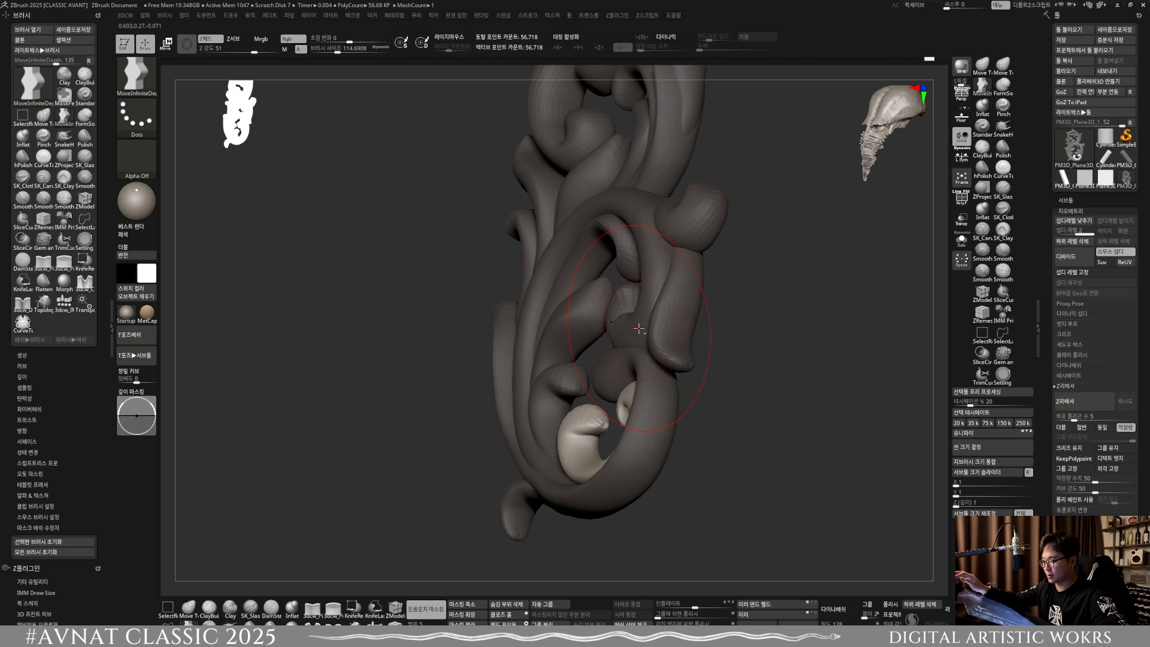
pyautogui.moveTo(634, 328)
pyautogui.mouseDown(button='right')
pyautogui.moveTo(659, 353)
pyautogui.moveTo(624, 360)
pyautogui.moveTo(605, 397)
pyautogui.mouseUp(button='right')
pyautogui.press('w')
pyautogui.keyDown('ctrl'); pyautogui.click(642, 336); pyautogui.keyUp('ctrl')
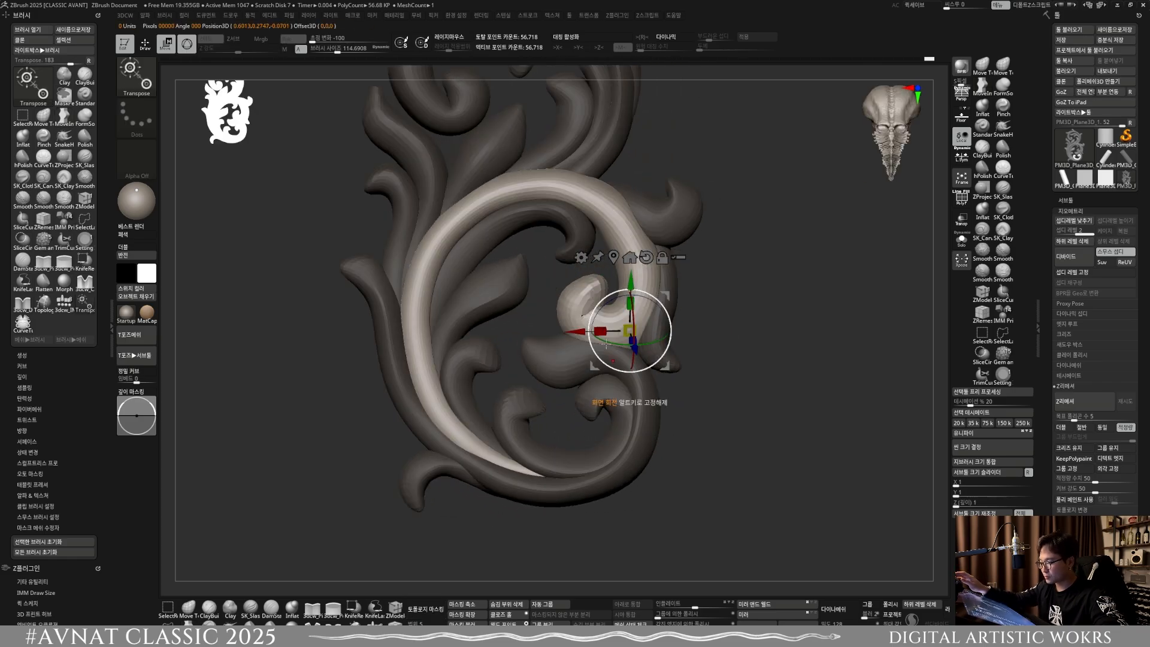
pyautogui.click(189, 608)
pyautogui.moveTo(360, 207); pyautogui.dragTo(404, 589, button='right')
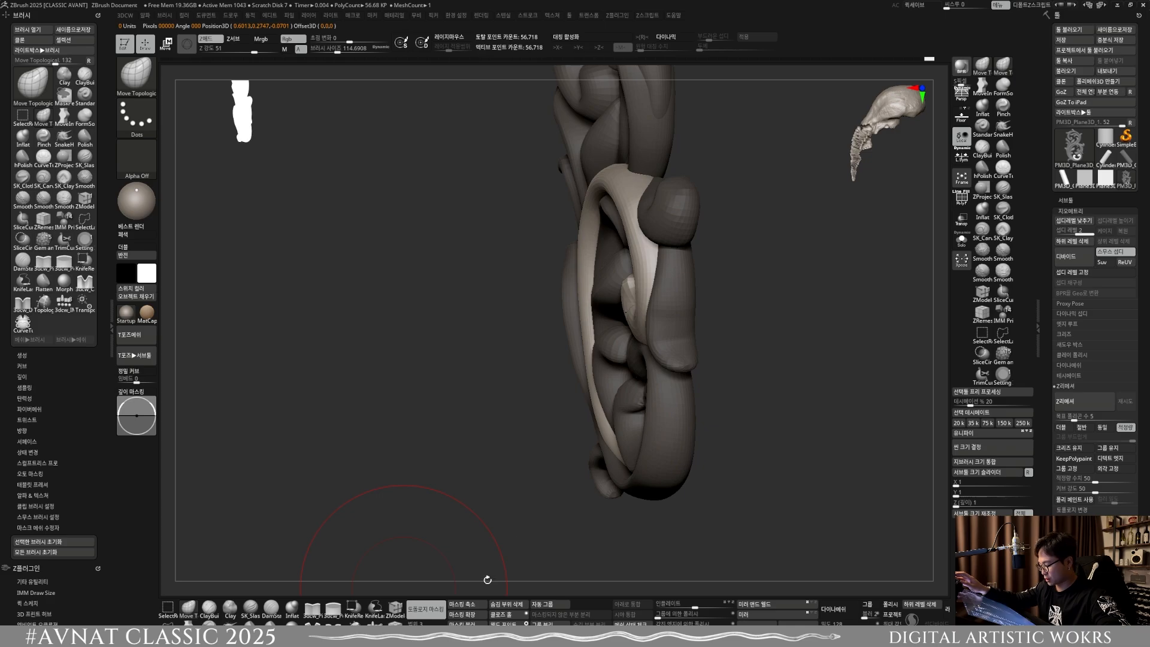
pyautogui.moveTo(488, 579)
pyautogui.mouseDown(button='right')
pyautogui.moveTo(652, 318)
pyautogui.moveTo(629, 341)
pyautogui.moveTo(642, 370)
pyautogui.moveTo(640, 354)
pyautogui.mouseUp(button='right')
pyautogui.press(']')
pyautogui.moveTo(636, 367); pyautogui.dragTo(633, 382)
pyautogui.press('[')
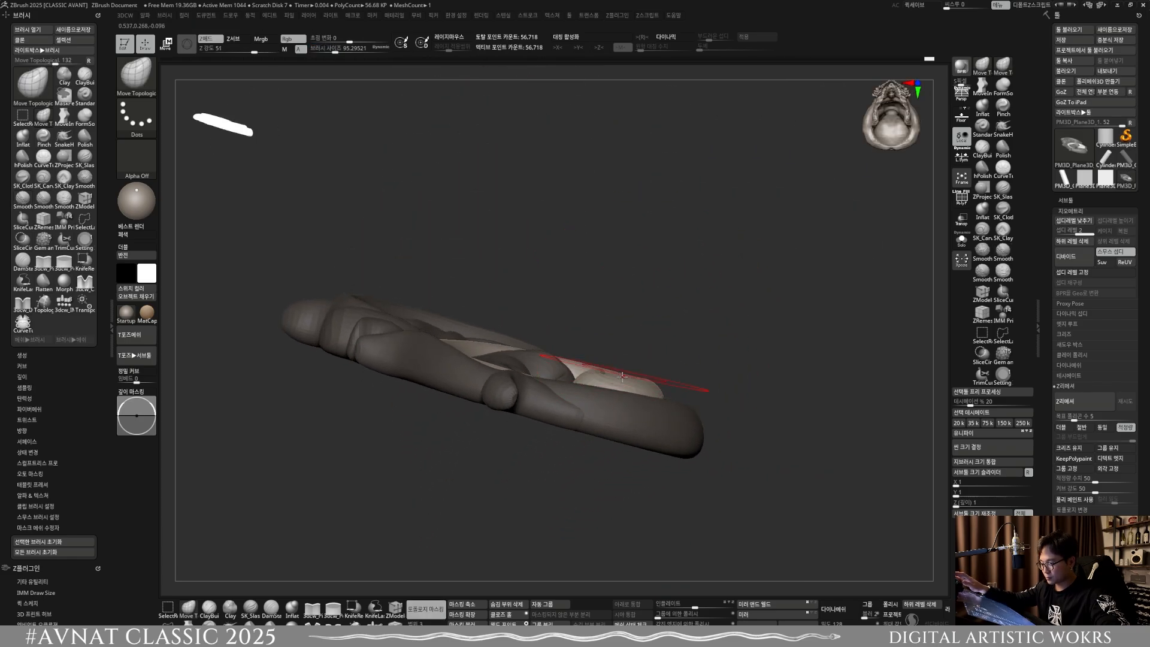
# Step: Refine the middle scroll's curled end from several angles, reducing the brush size to about 40.5
pyautogui.moveTo(622, 377)
pyautogui.mouseDown(button='right')
pyautogui.moveTo(638, 413)
pyautogui.moveTo(647, 353)
pyautogui.moveTo(627, 329)
pyautogui.moveTo(678, 384)
pyautogui.moveTo(672, 335)
pyautogui.moveTo(652, 353)
pyautogui.moveTo(667, 365)
pyautogui.moveTo(655, 485)
pyautogui.mouseUp(button='right')
pyautogui.press('s')
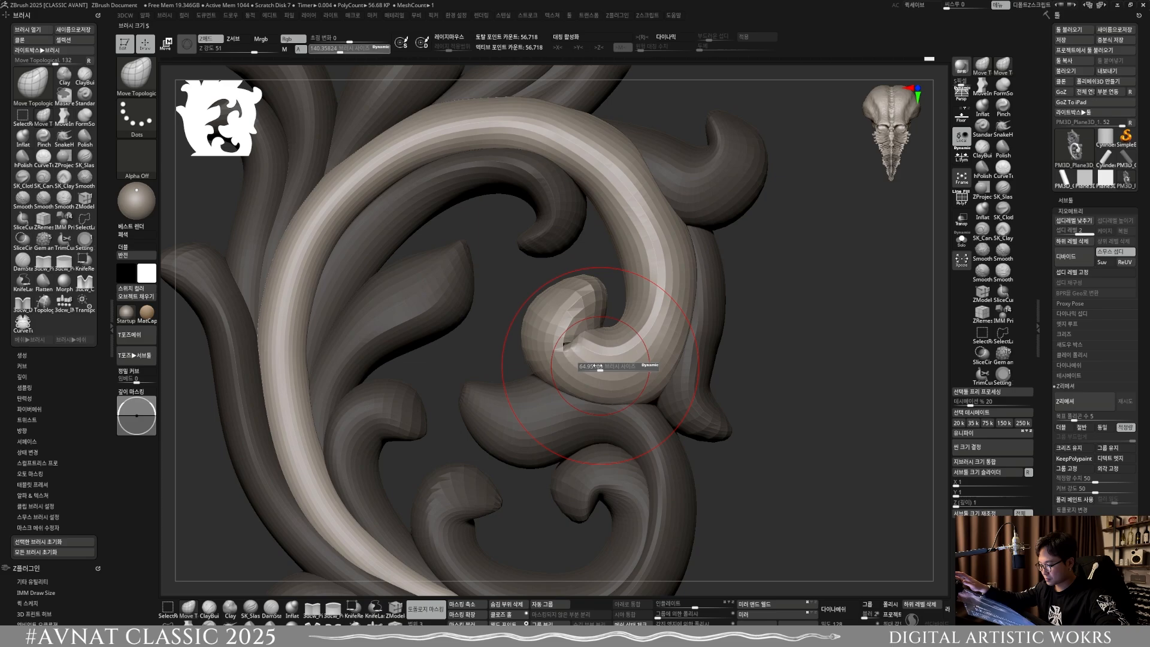
pyautogui.moveTo(608, 366); pyautogui.dragTo(595, 367)
pyautogui.moveTo(601, 455)
pyautogui.keyDown('ctrl'); pyautogui.mouseDown(button='right')
pyautogui.moveTo(600, 335)
pyautogui.moveTo(596, 422)
pyautogui.moveTo(617, 411)
pyautogui.moveTo(570, 416)
pyautogui.mouseUp(button='right'); pyautogui.keyUp('ctrl')
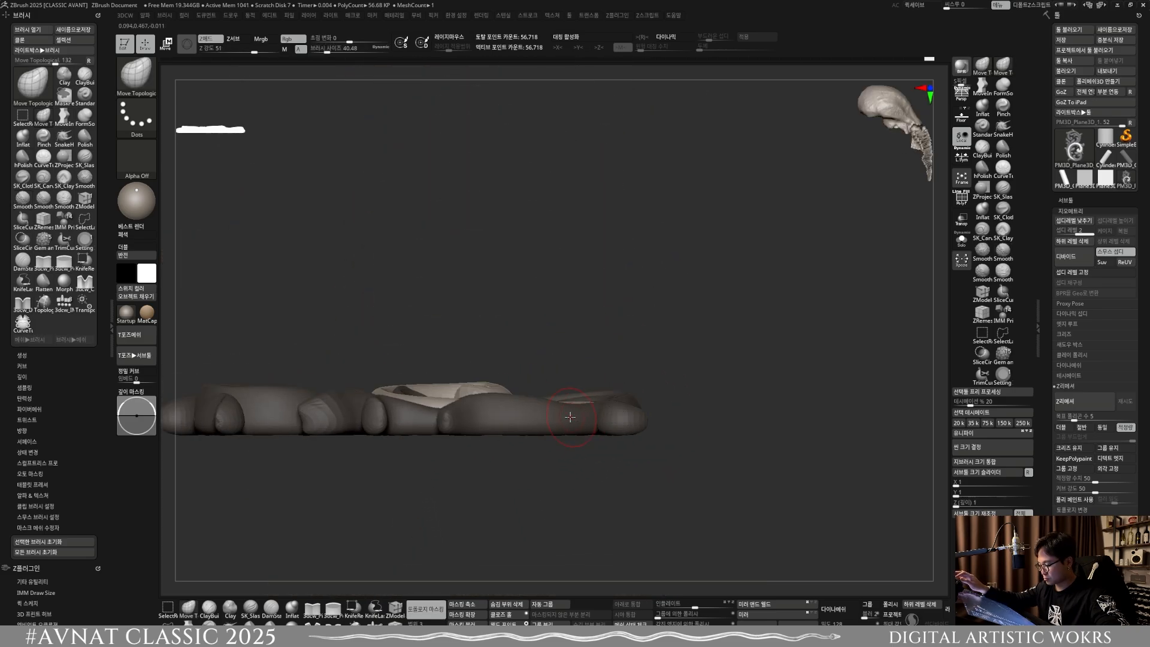
# Step: Select the long outer lower scroll and reshape its depth profile from the side at brush sizes of about 168.6 and 131.5
pyautogui.press('w')
pyautogui.keyDown('ctrl'); pyautogui.click(507, 413); pyautogui.keyUp('ctrl')
pyautogui.press('q')
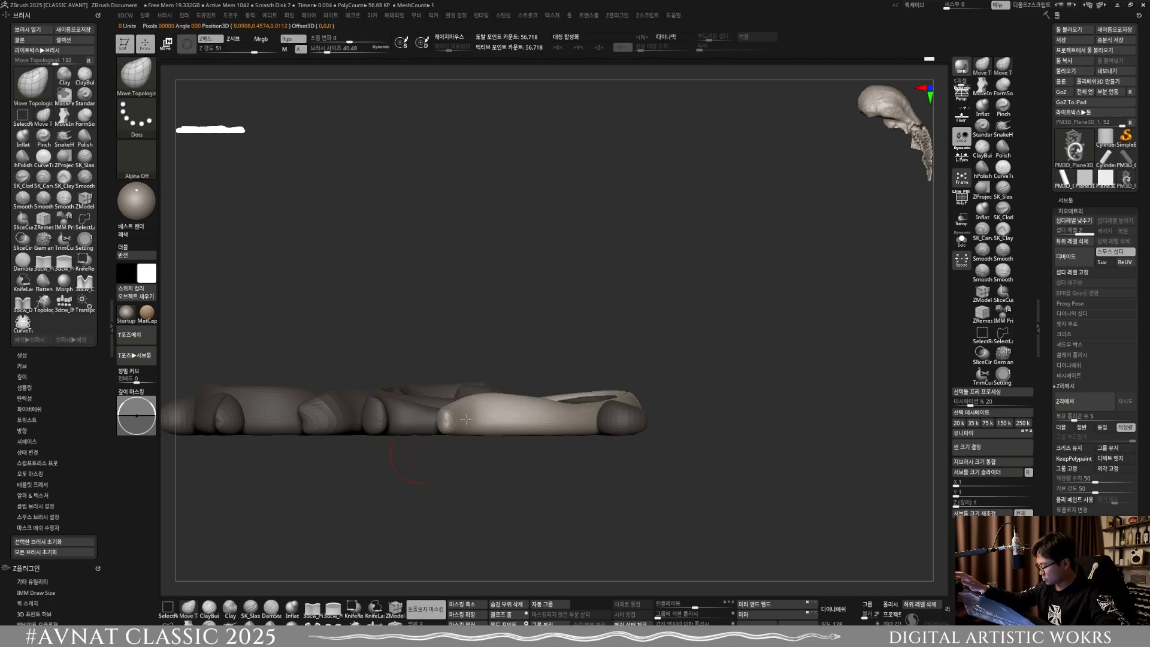
pyautogui.press('s')
pyautogui.moveTo(466, 419); pyautogui.dragTo(482, 417)
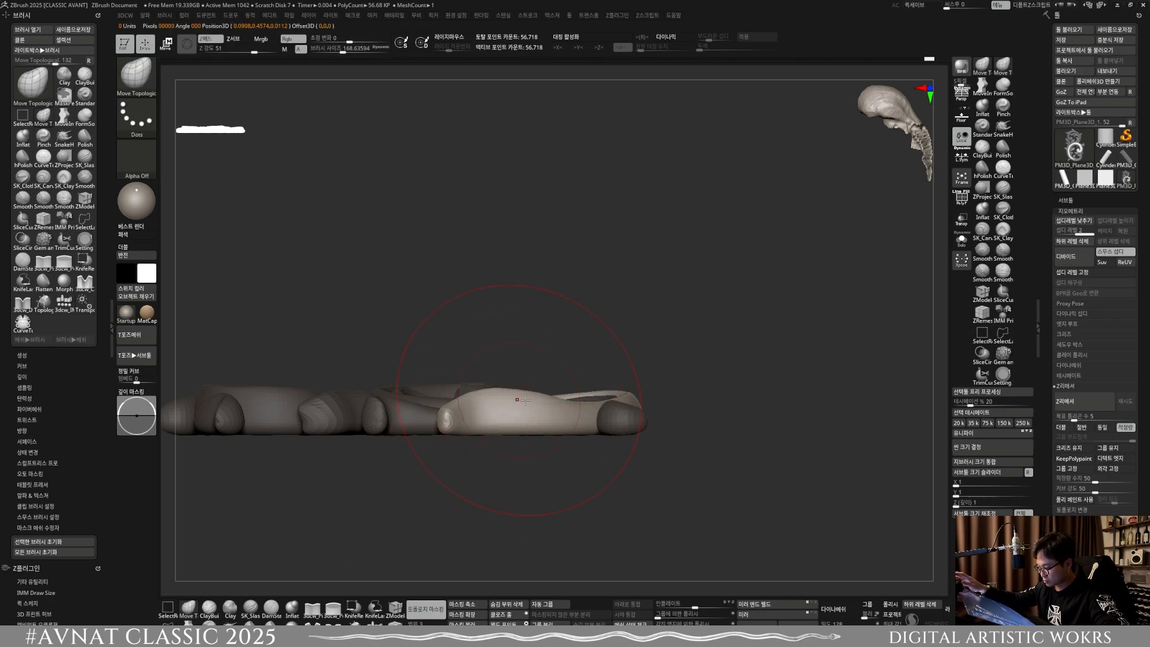
pyautogui.moveTo(540, 347)
pyautogui.mouseDown(button='right')
pyautogui.moveTo(565, 436)
pyautogui.moveTo(542, 410)
pyautogui.moveTo(557, 415)
pyautogui.moveTo(510, 404)
pyautogui.moveTo(515, 413)
pyautogui.moveTo(596, 430)
pyautogui.moveTo(581, 418)
pyautogui.moveTo(560, 417)
pyautogui.moveTo(627, 444)
pyautogui.moveTo(631, 467)
pyautogui.moveTo(627, 451)
pyautogui.moveTo(488, 507)
pyautogui.mouseUp(button='right')
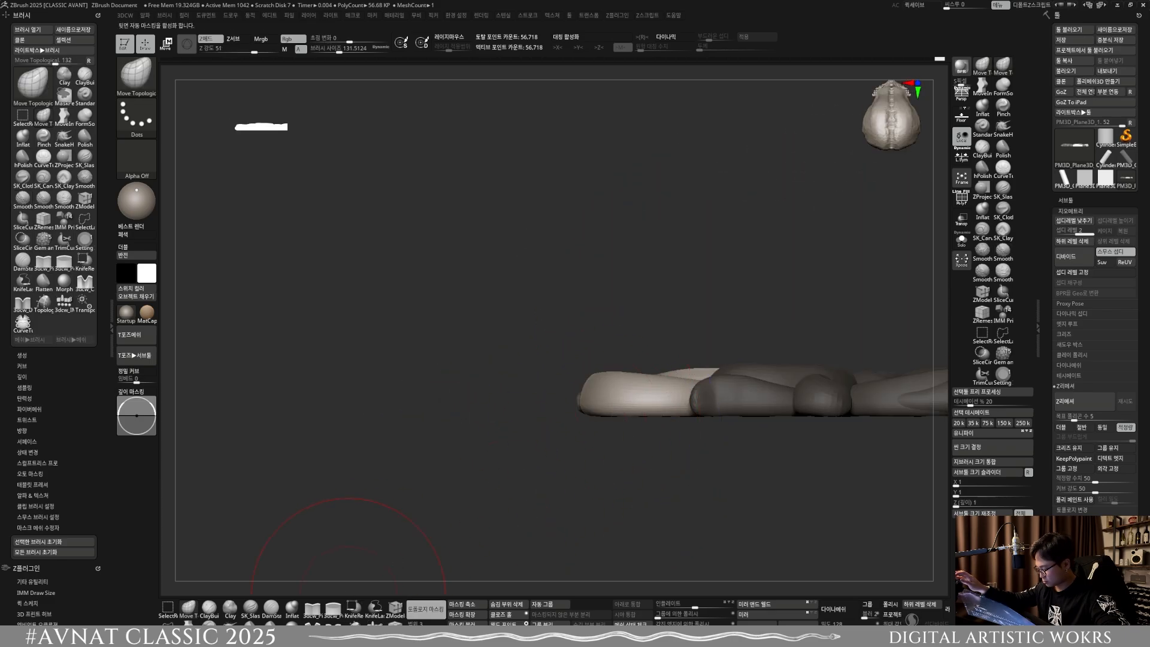
pyautogui.moveTo(455, 467); pyautogui.dragTo(604, 405, button='right')
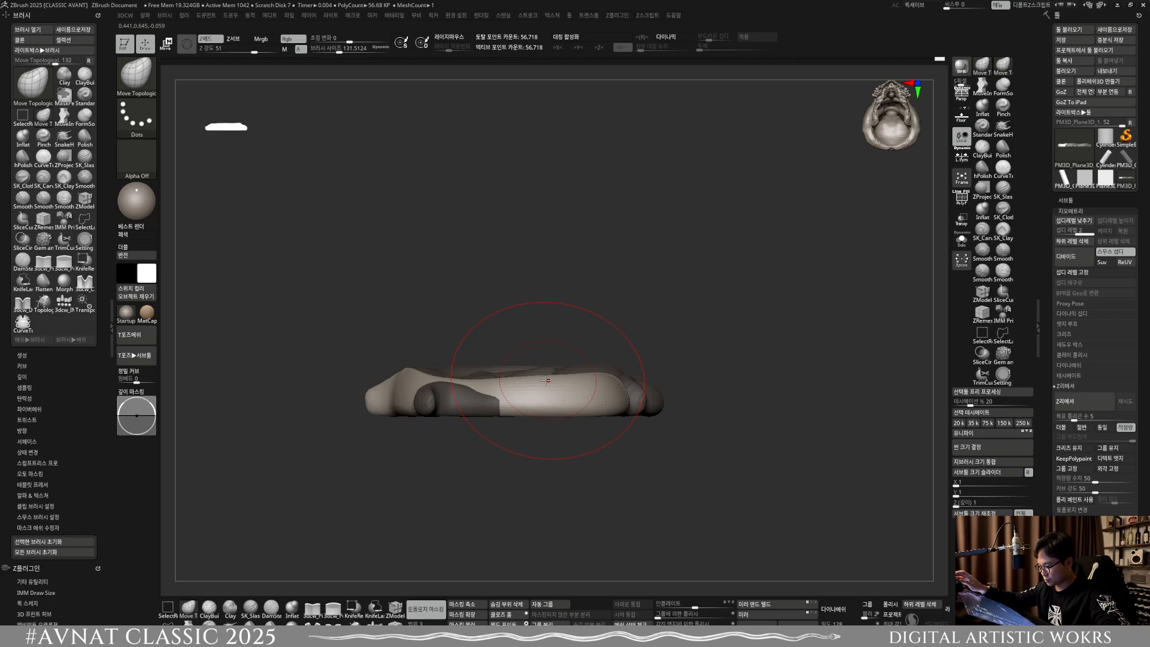
pyautogui.moveTo(546, 381)
pyautogui.mouseDown(button='right')
pyautogui.moveTo(663, 439)
pyautogui.moveTo(629, 431)
pyautogui.moveTo(597, 381)
pyautogui.moveTo(591, 348)
pyautogui.moveTo(579, 438)
pyautogui.mouseUp(button='right')
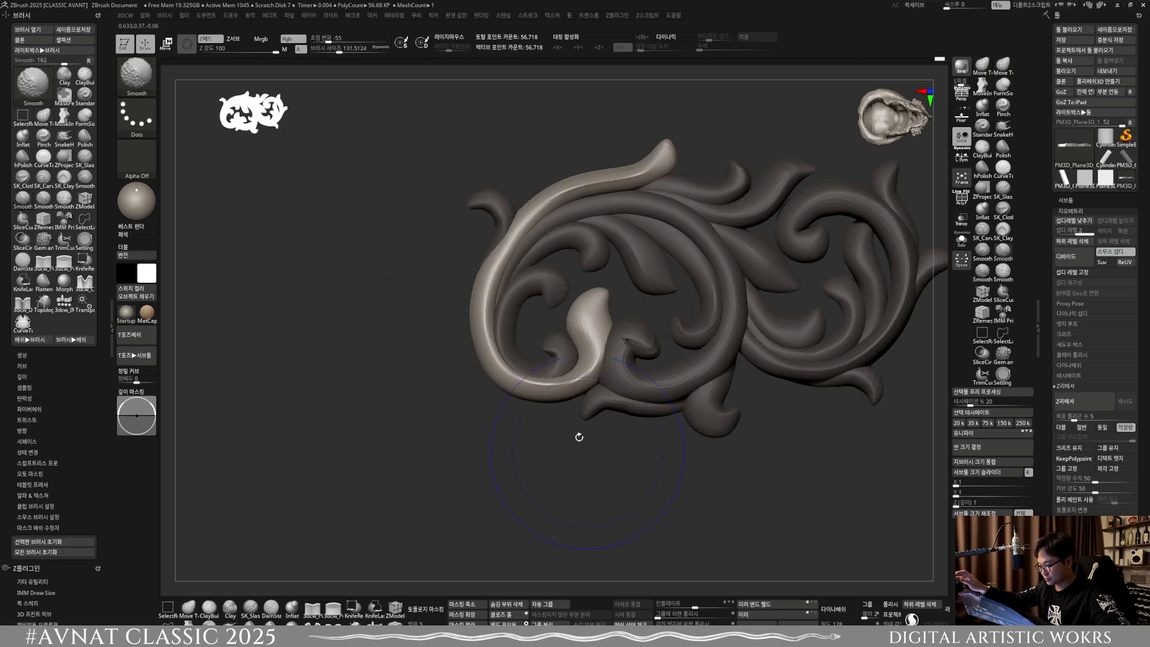
# Step: Reshape the outer scroll's round lower bend with Move Topological at brush sizes of about 110.7 and 135.9
pyautogui.click(425, 609)
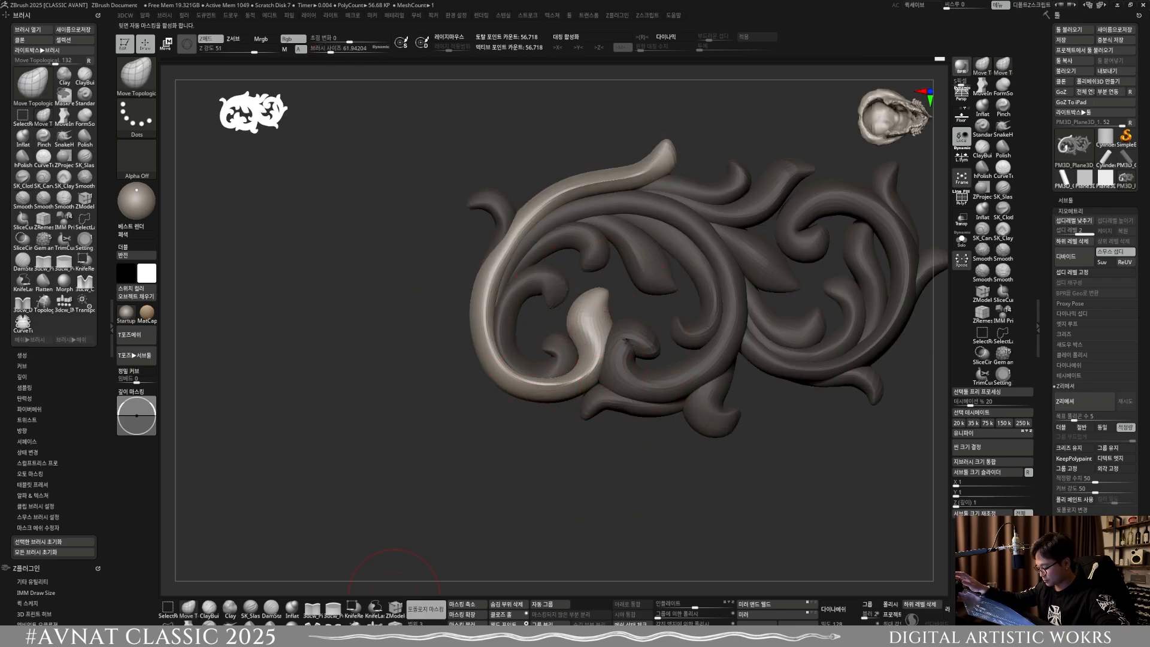
pyautogui.press(']')
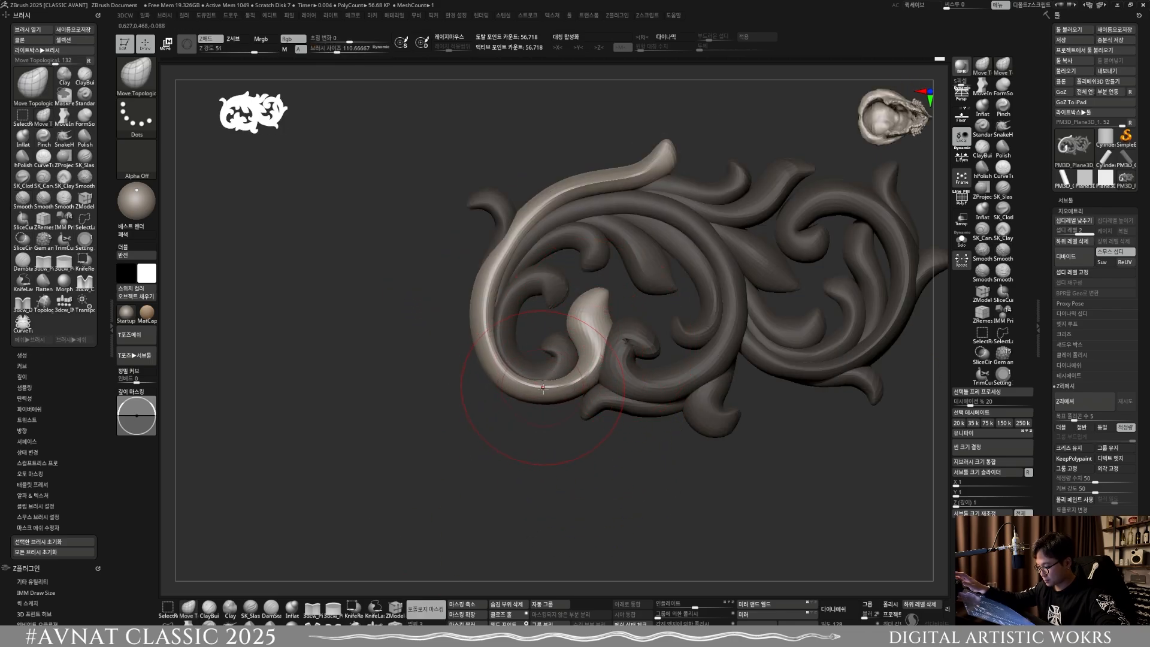
pyautogui.moveTo(537, 389); pyautogui.dragTo(537, 403)
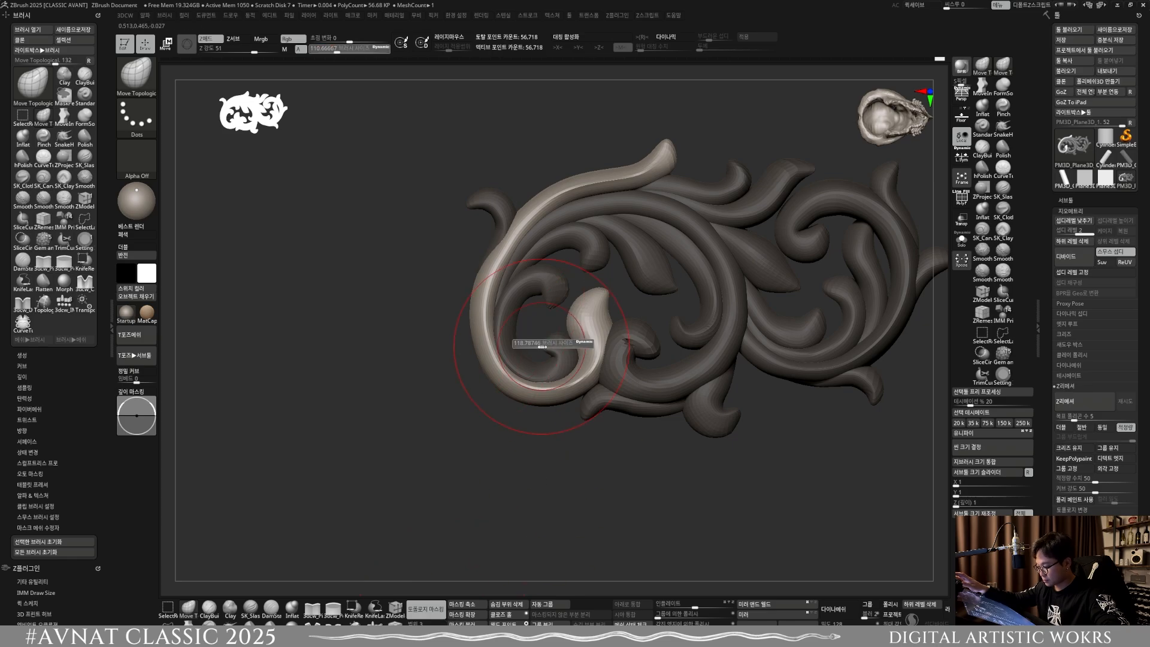
pyautogui.press(']')
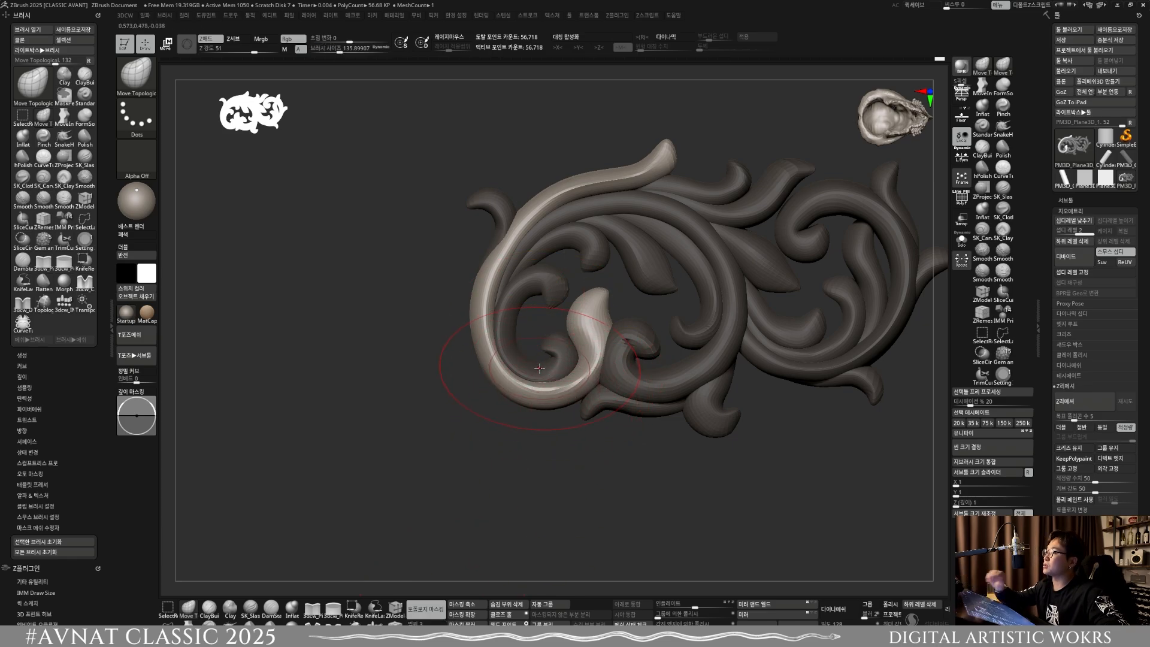
pyautogui.moveTo(509, 399)
pyautogui.mouseDown()
pyautogui.moveTo(571, 400)
pyautogui.moveTo(587, 372)
pyautogui.moveTo(501, 362)
pyautogui.mouseUp()
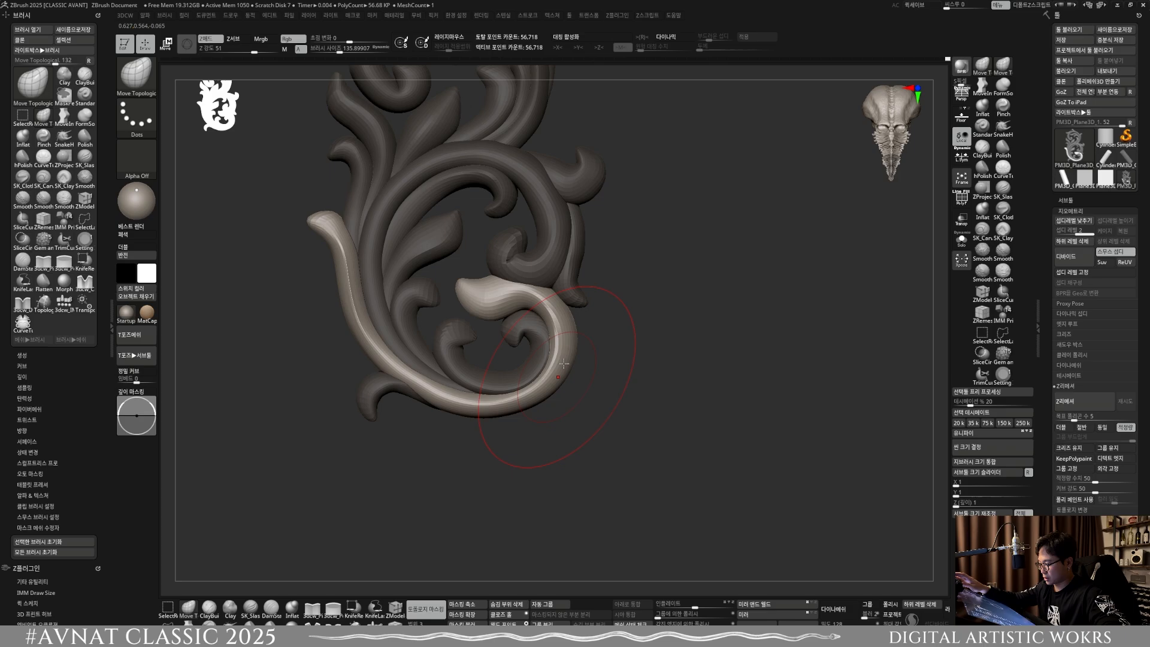
# Step: Adjust the right arc and leaf-shaped head of the outer lower scroll at a brush size of about 135.9
pyautogui.keyDown('alt'); pyautogui.moveTo(567, 337); pyautogui.dragTo(570, 348, button='right'); pyautogui.keyUp('alt')
pyautogui.moveTo(517, 298); pyautogui.dragTo(475, 309)
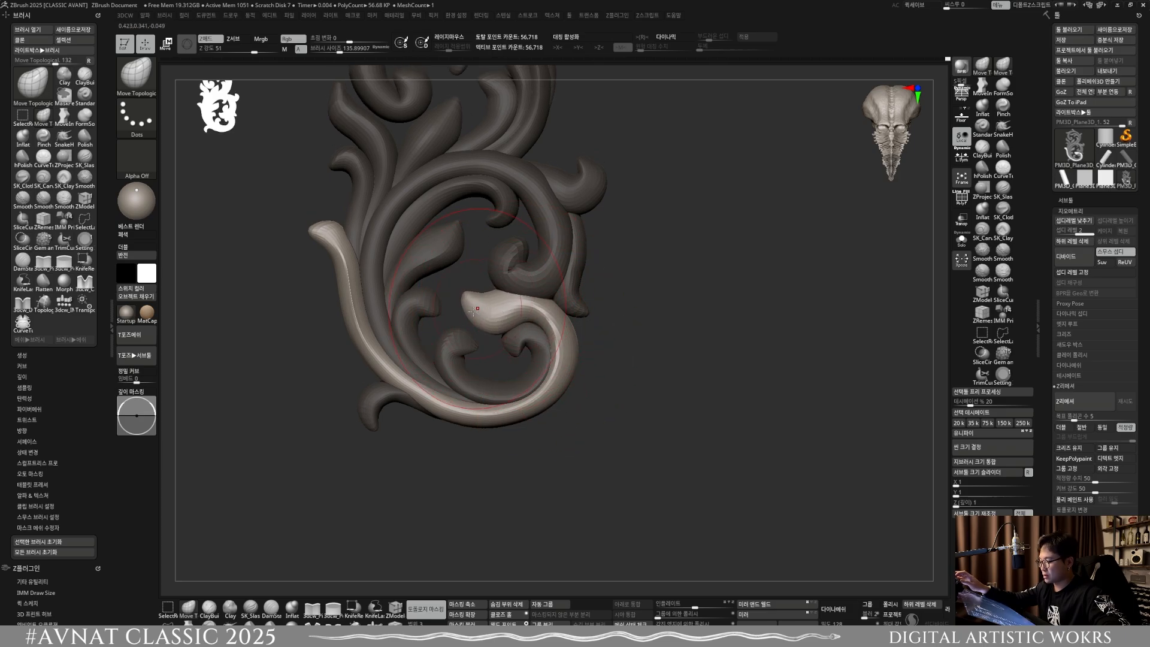
pyautogui.keyDown('alt'); pyautogui.moveTo(475, 311); pyautogui.dragTo(506, 340, button='right'); pyautogui.keyUp('alt')
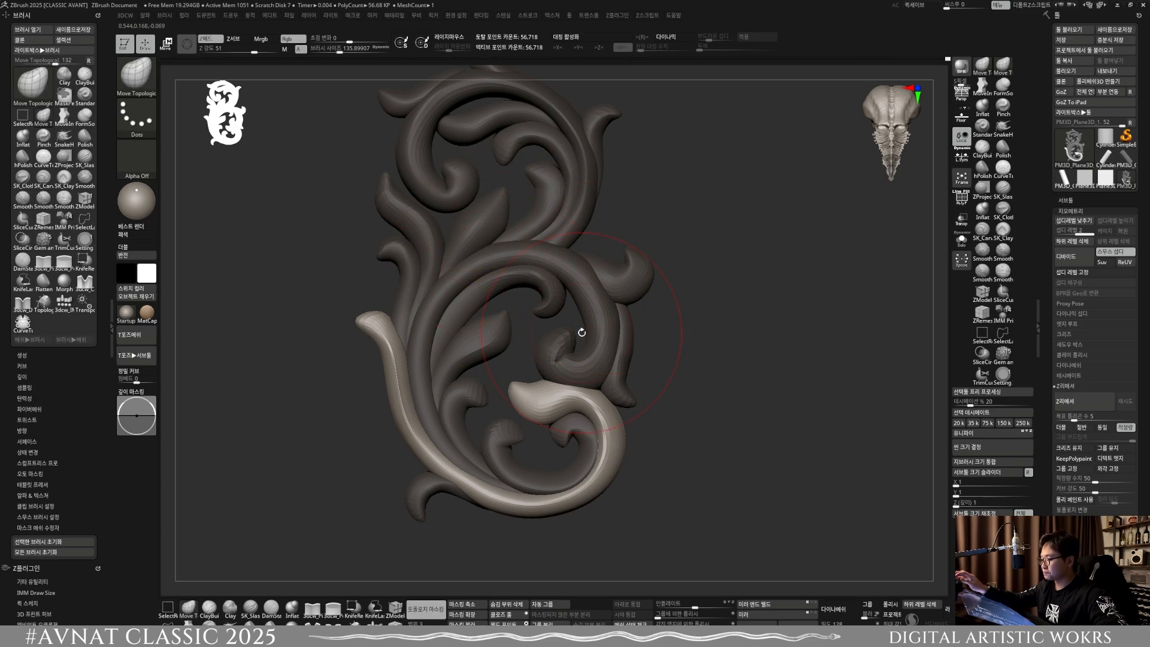
# Step: Select the pointed leaf on the ornament's left side and adjust its depth in side view at a brush size of about 149.5
pyautogui.moveTo(582, 331); pyautogui.dragTo(455, 291)
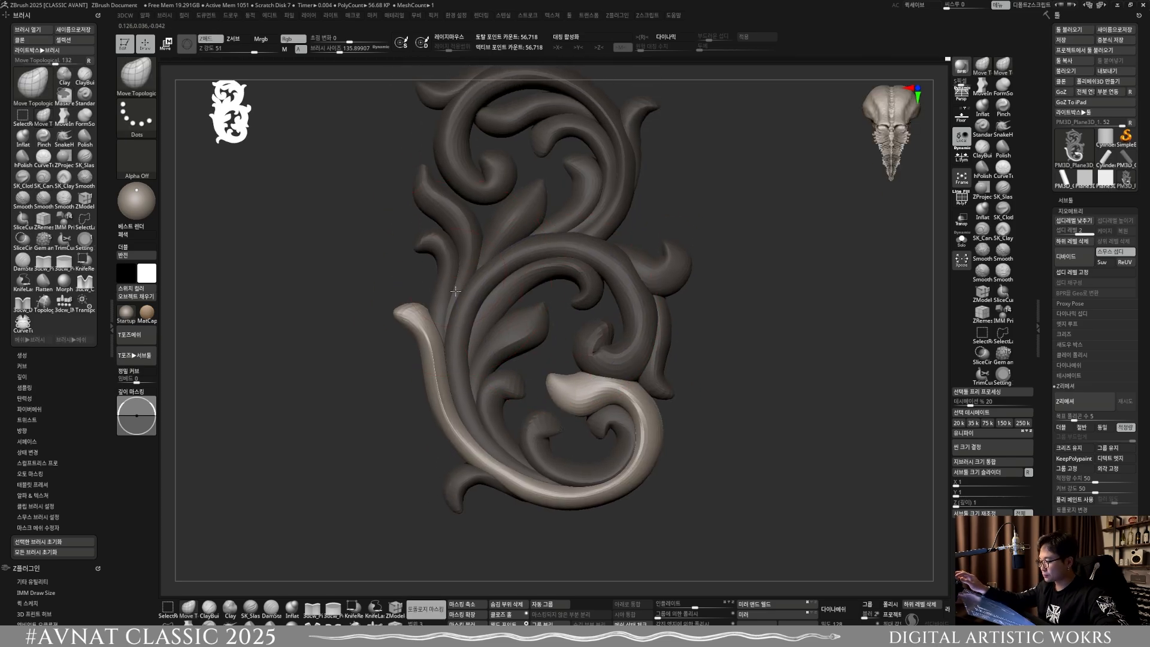
pyautogui.moveTo(455, 291)
pyautogui.mouseDown(button='right')
pyautogui.moveTo(466, 279)
pyautogui.moveTo(498, 282)
pyautogui.moveTo(496, 307)
pyautogui.mouseUp(button='right')
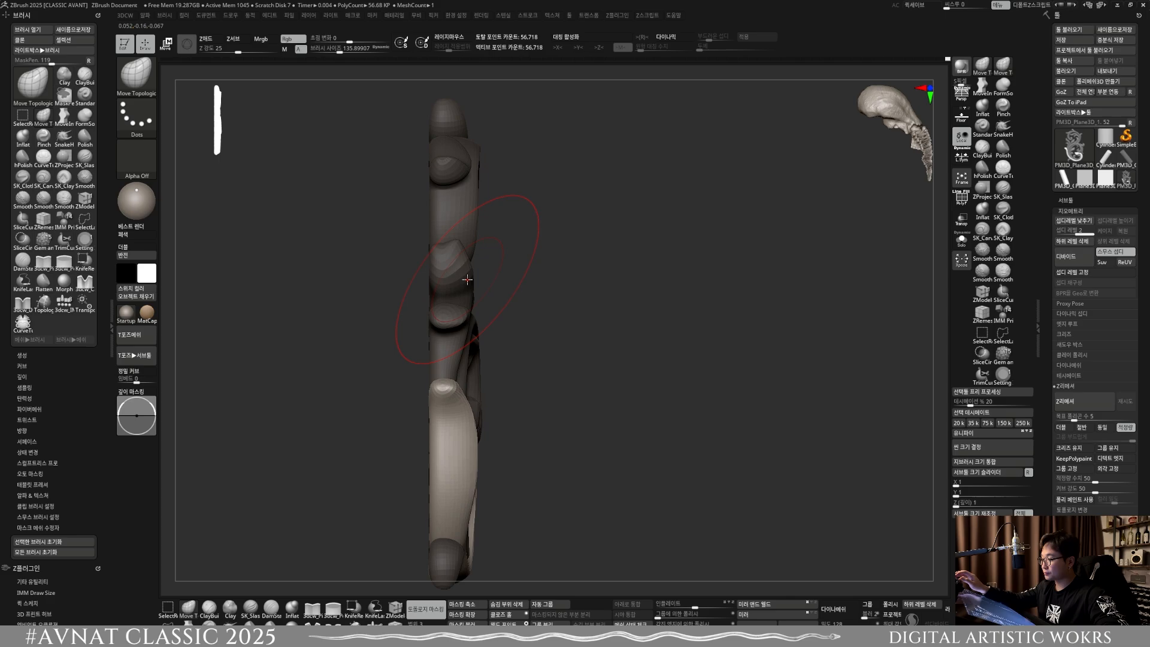
pyautogui.press('w')
pyautogui.keyDown('ctrl'); pyautogui.click(467, 280); pyautogui.keyUp('ctrl')
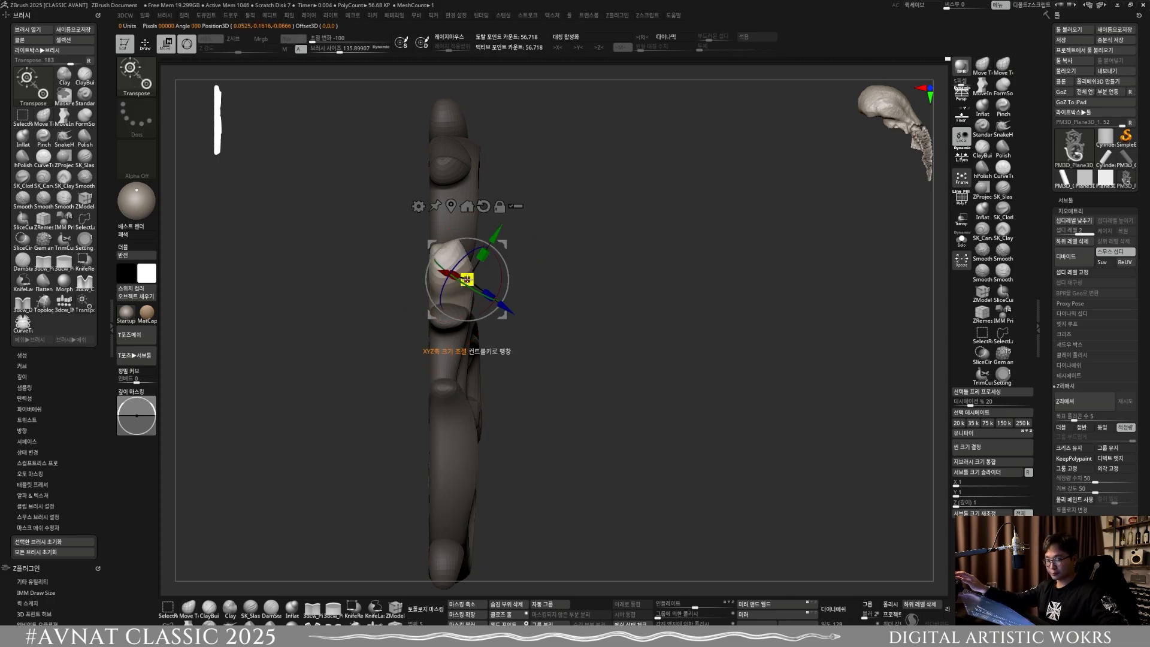
pyautogui.click(145, 47)
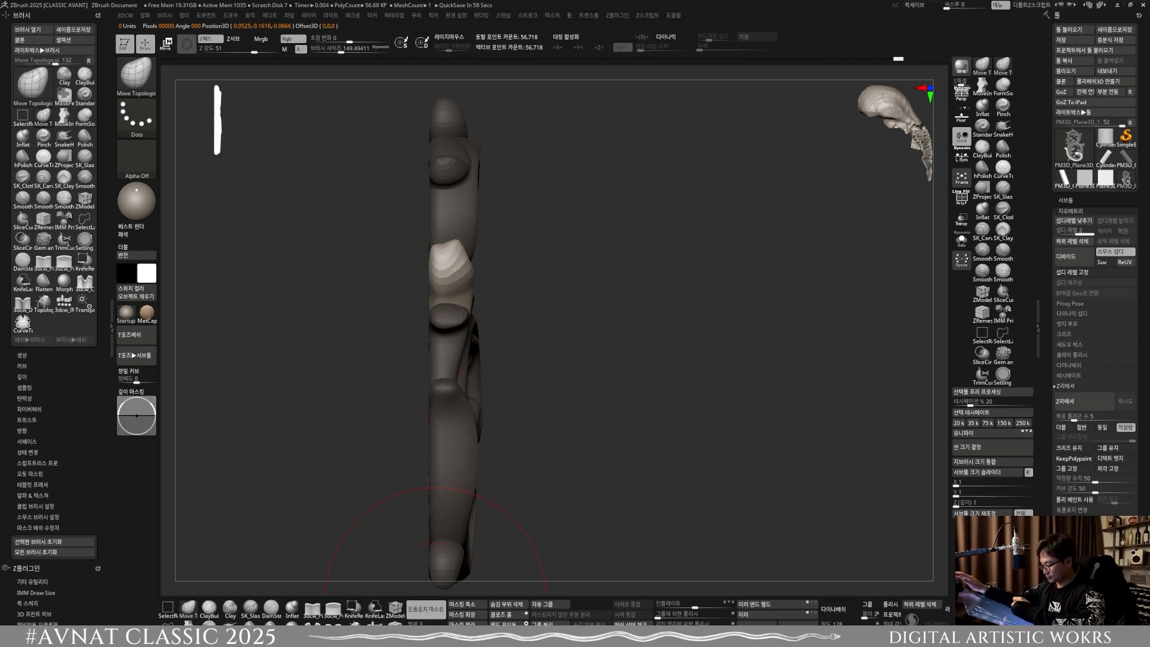
pyautogui.moveTo(475, 286); pyautogui.dragTo(480, 286)
pyautogui.moveTo(635, 349); pyautogui.dragTo(480, 358)
# Step: Select the small curled leaf just below the pointed left leaf and adjust its depth at a brush size of about 81.1
pyautogui.press('w')
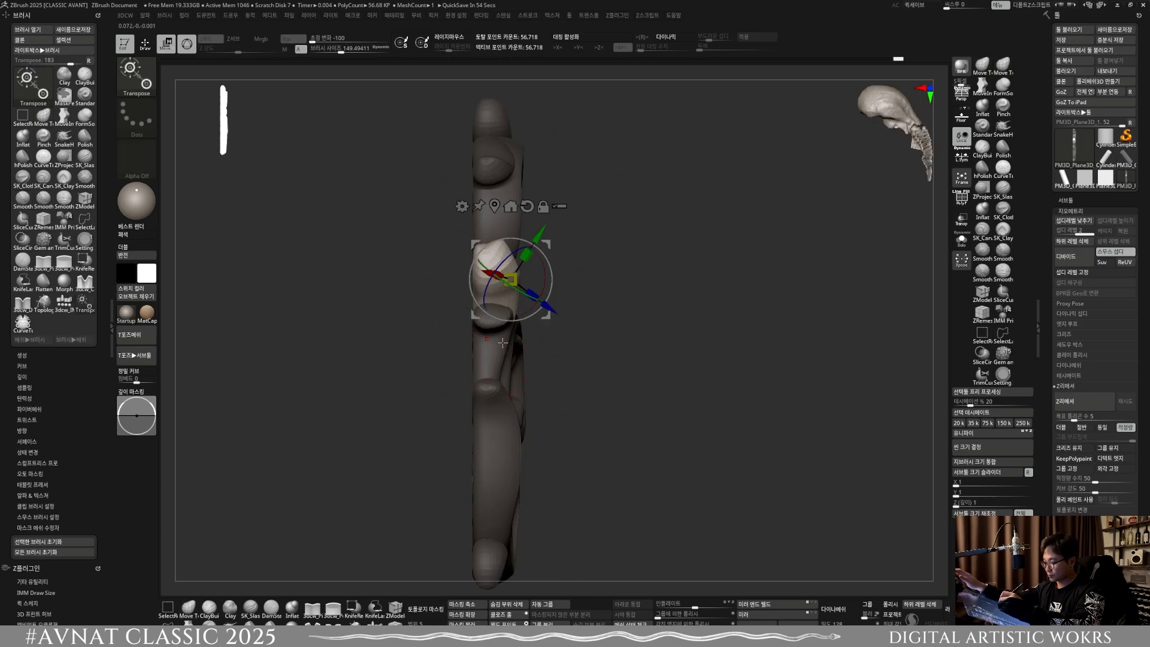
pyautogui.keyDown('ctrl'); pyautogui.click(500, 346); pyautogui.keyUp('ctrl')
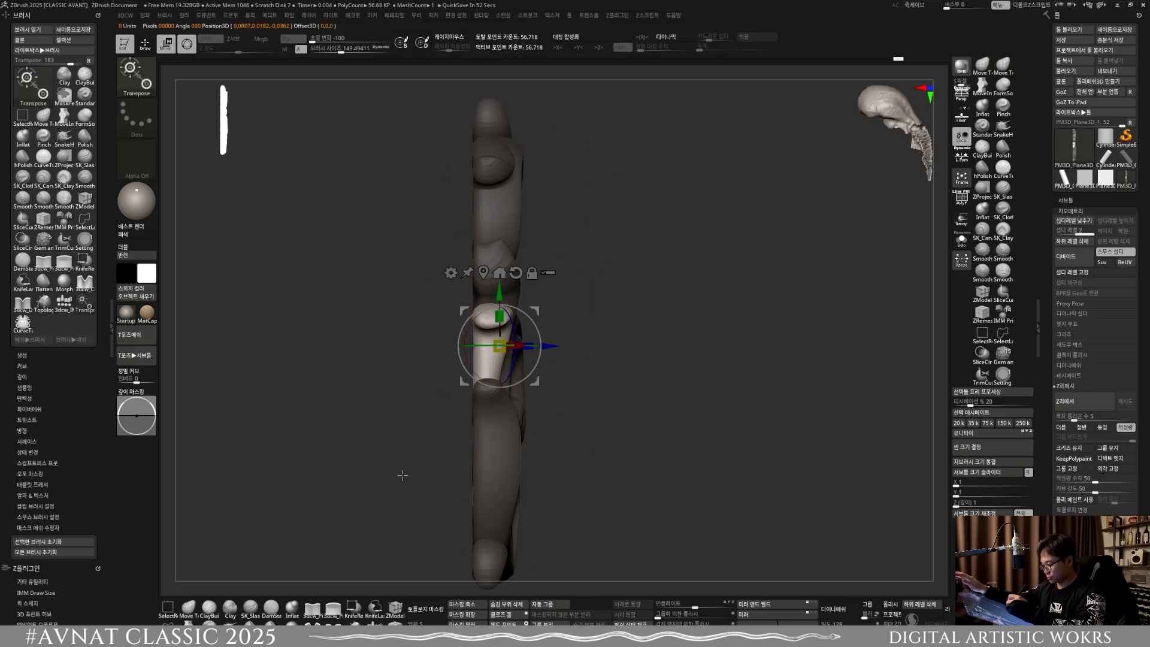
pyautogui.press('q')
pyautogui.press('s')
pyautogui.moveTo(525, 333)
pyautogui.mouseDown()
pyautogui.moveTo(507, 349)
pyautogui.moveTo(601, 306)
pyautogui.moveTo(533, 348)
pyautogui.mouseUp()
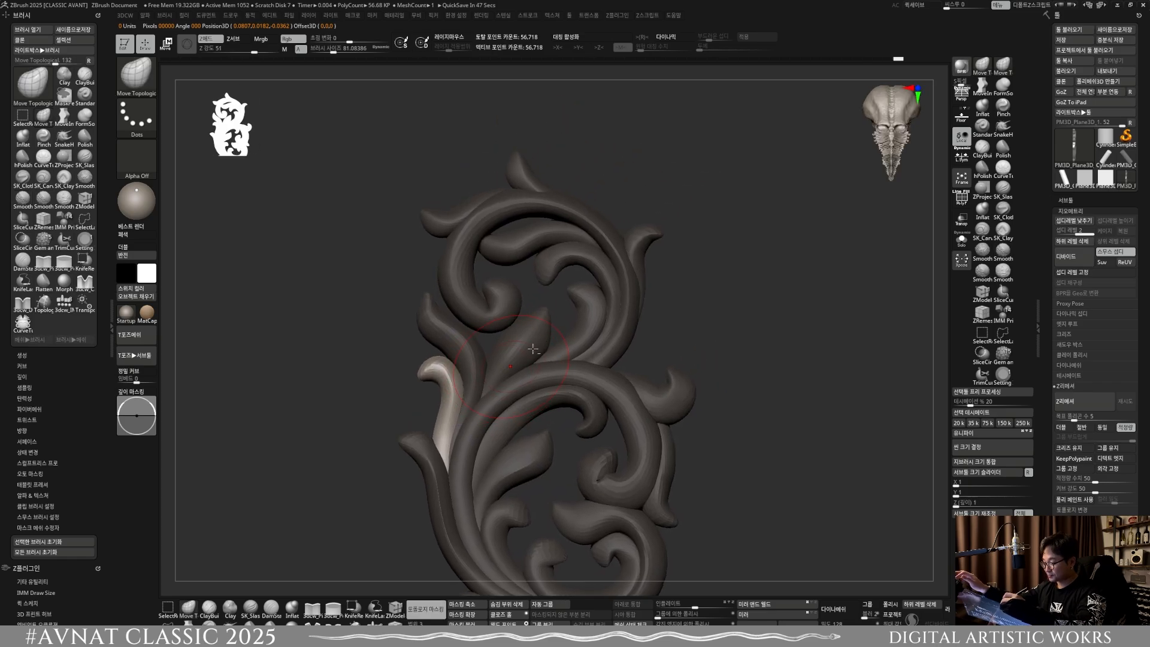
# Step: Reselect the pointed left leaf and widen its body with Move Topological at brush sizes of about 95.3 and 106.7
pyautogui.press('w')
pyautogui.keyDown('ctrl'); pyautogui.click(469, 349); pyautogui.keyUp('ctrl')
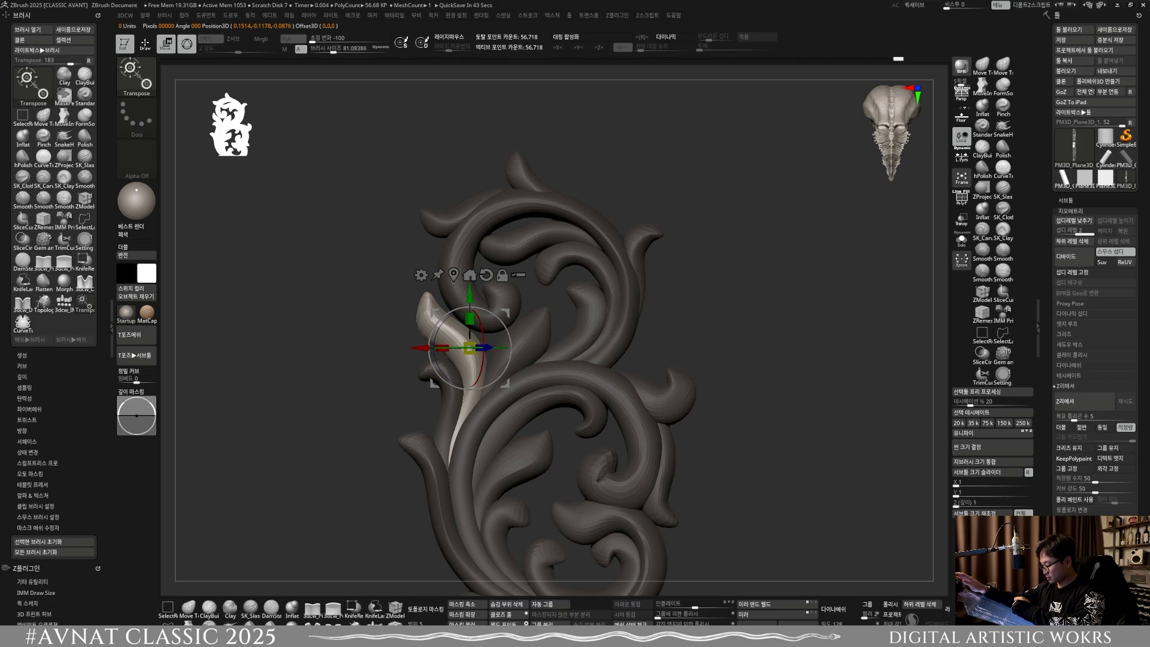
pyautogui.press('q')
pyautogui.press('s')
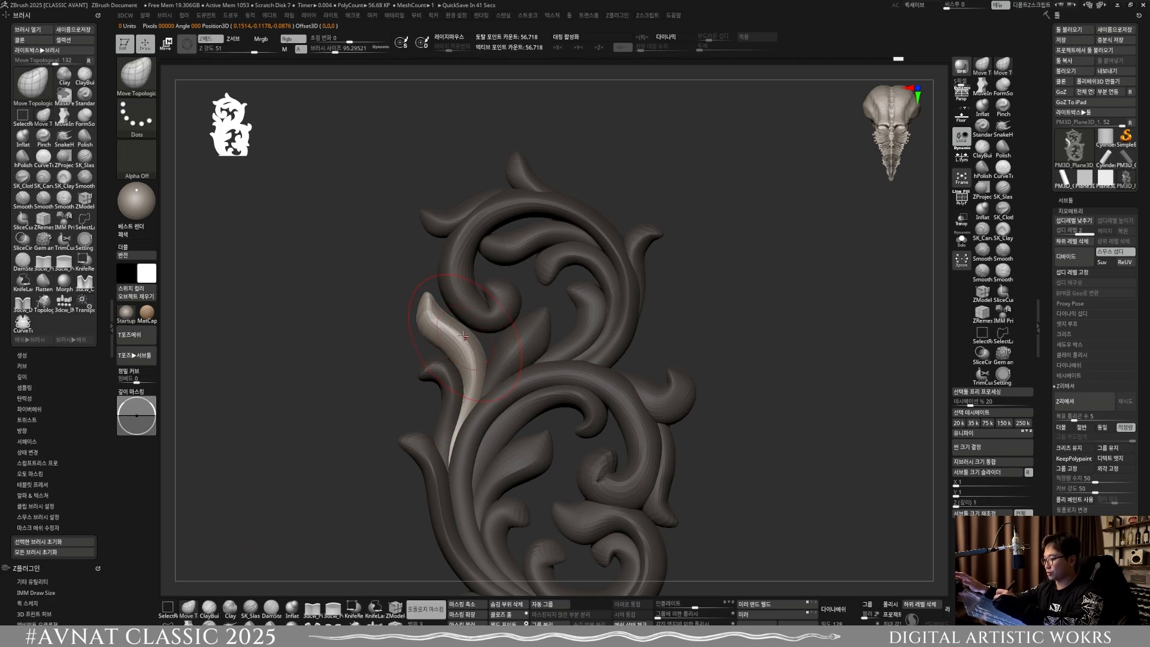
pyautogui.press(']')
pyautogui.press('[')
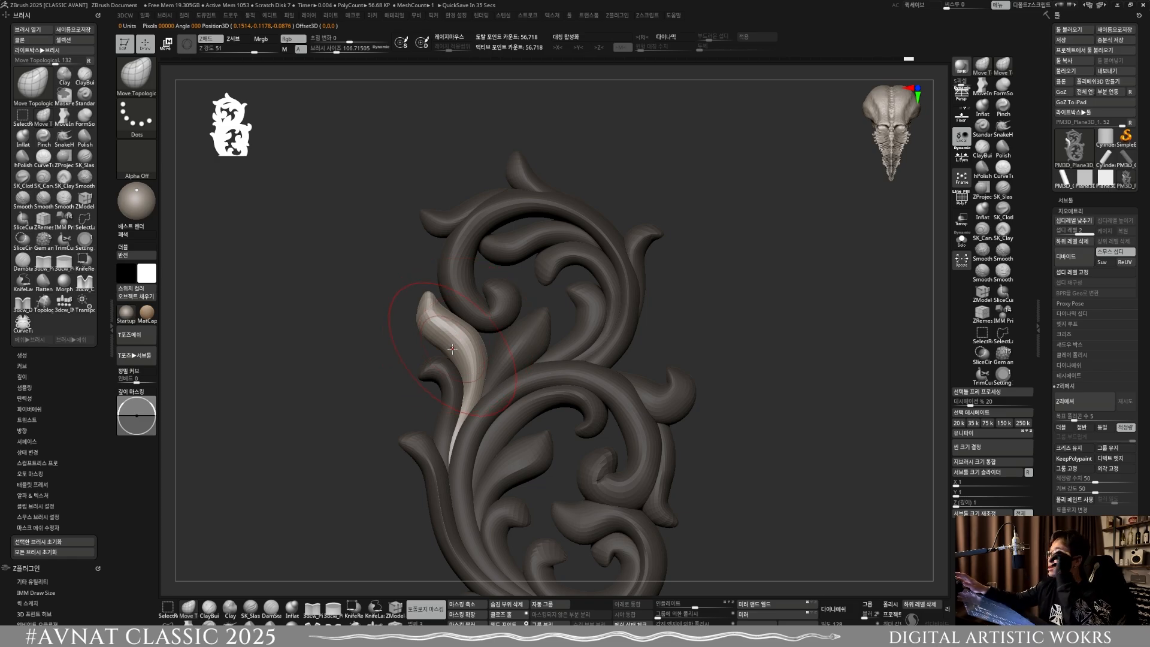
# Step: Sharpen the pointed left leaf's tip with MoveInfiniteDepth, reducing the brush size to about 42.9
pyautogui.press('[')
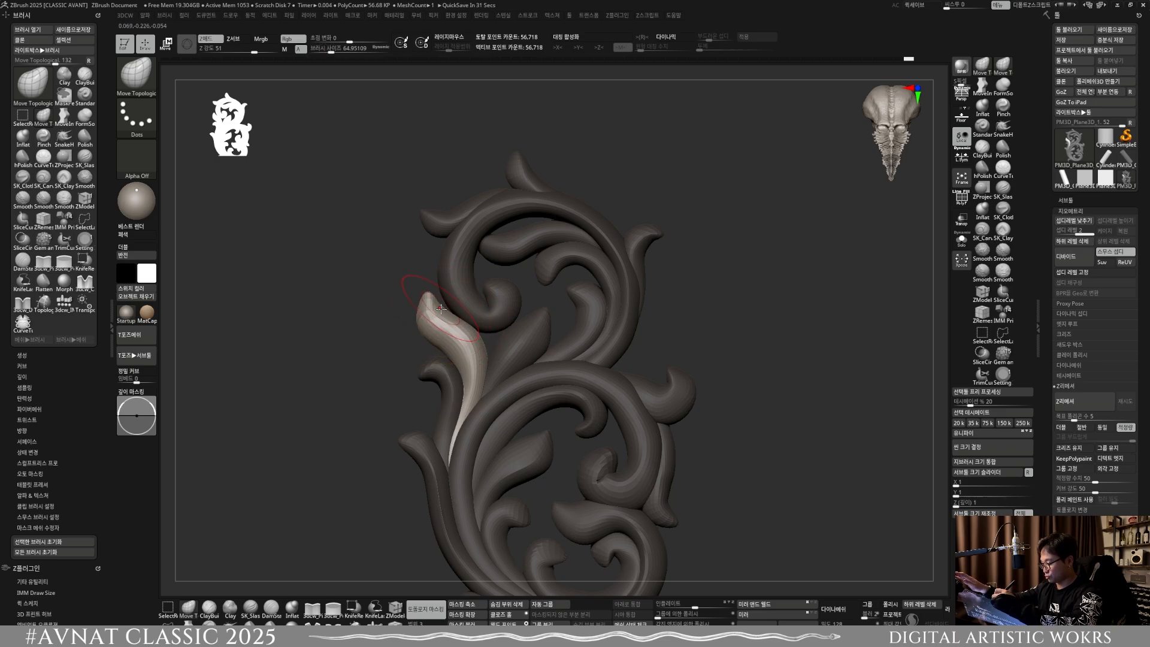
pyautogui.click(189, 622)
pyautogui.press('s')
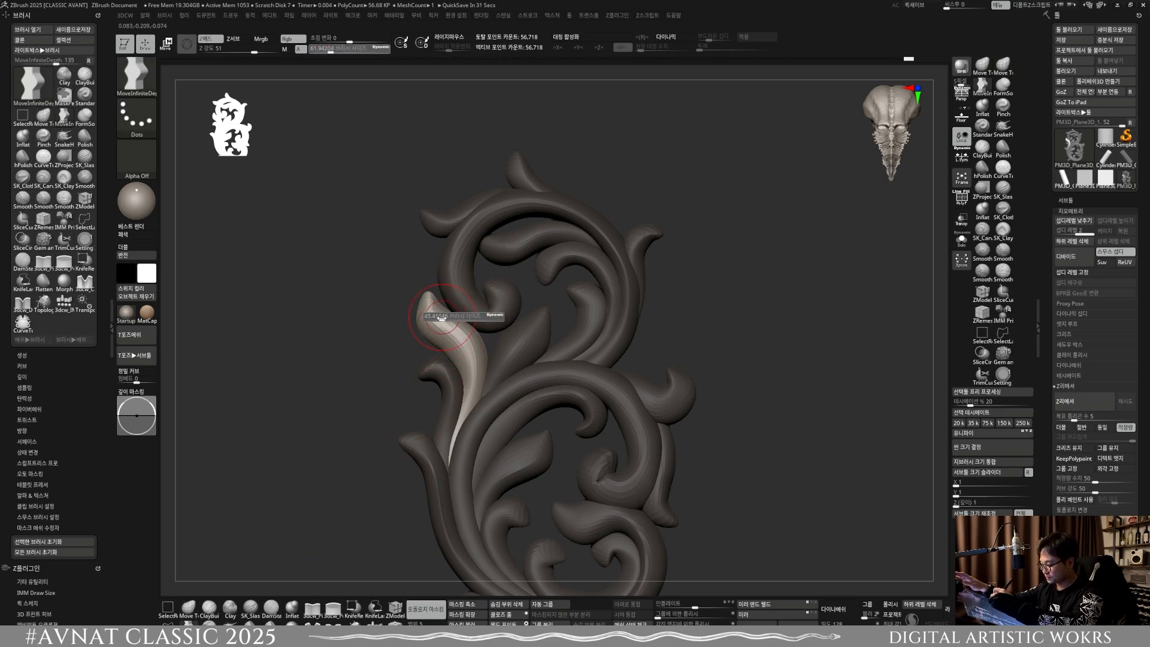
pyautogui.moveTo(445, 315); pyautogui.dragTo(441, 315)
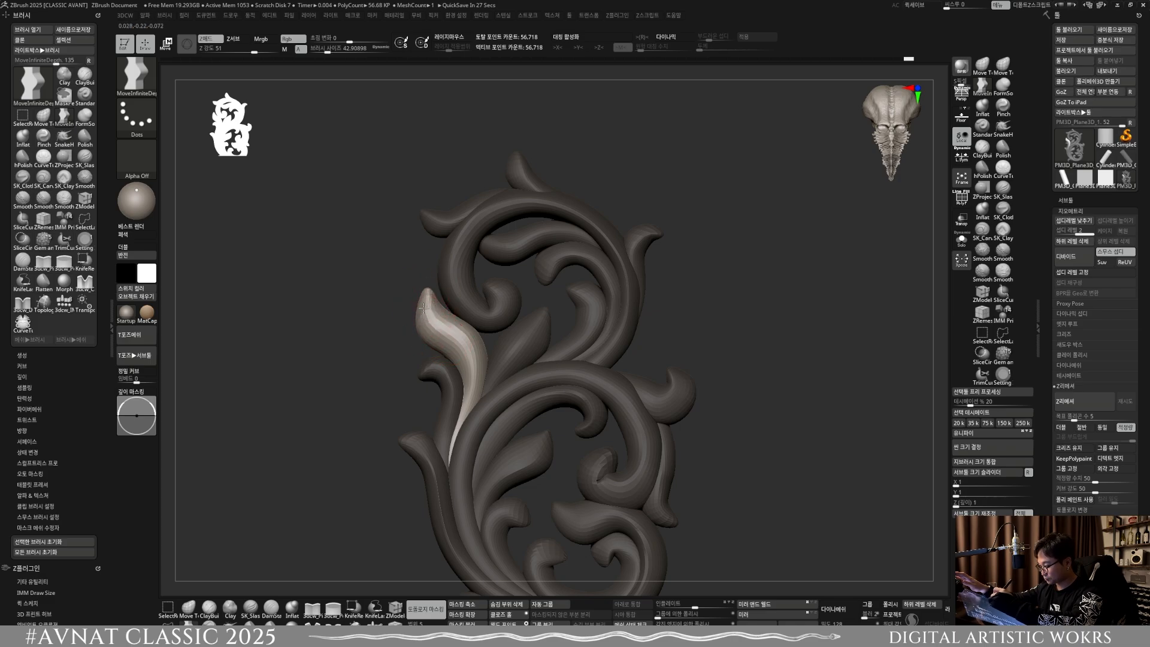
# Step: Select the large upper scroll with Move Topological and pull its side profile forward in side view
pyautogui.keyDown('alt'); pyautogui.moveTo(512, 305); pyautogui.dragTo(501, 286, button='right'); pyautogui.keyUp('alt')
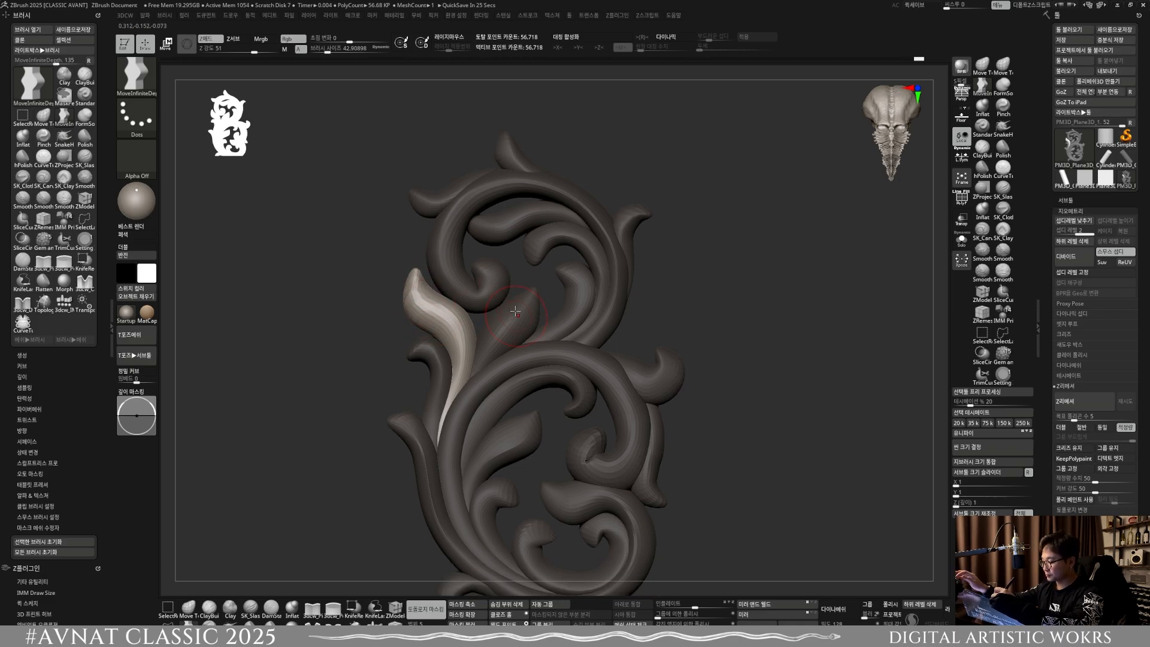
pyautogui.moveTo(514, 335)
pyautogui.keyDown('ctrl'); pyautogui.mouseDown(button='right')
pyautogui.moveTo(526, 308)
pyautogui.moveTo(494, 384)
pyautogui.mouseUp(button='right'); pyautogui.keyUp('ctrl')
pyautogui.press(']')
pyautogui.press('w')
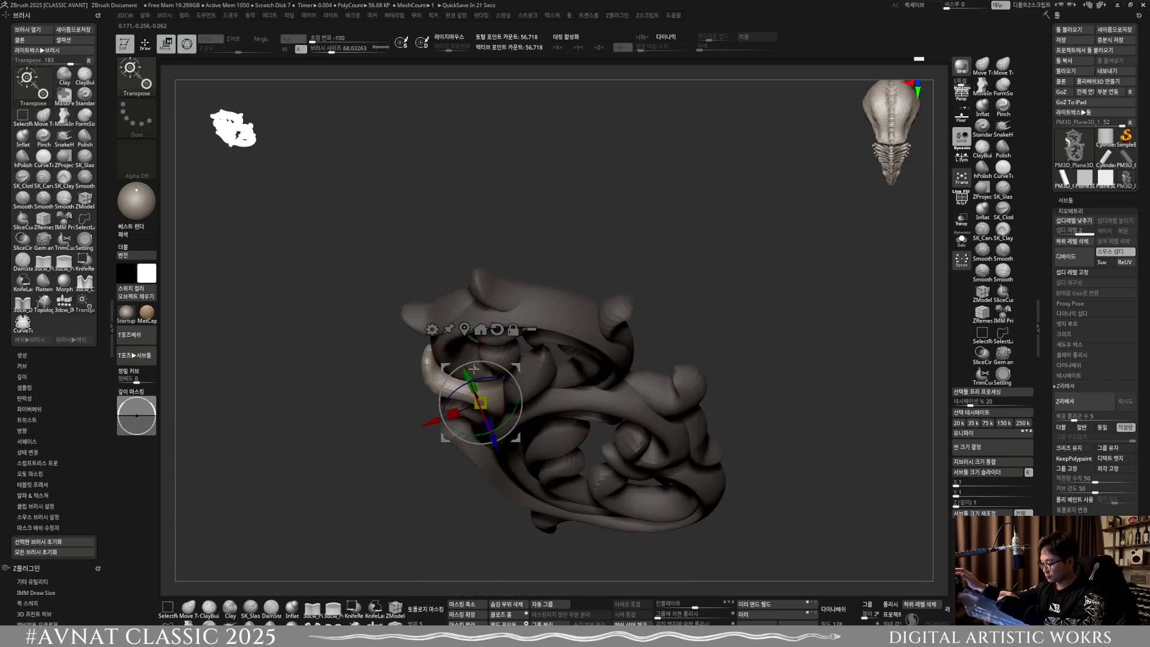
pyautogui.click(189, 611)
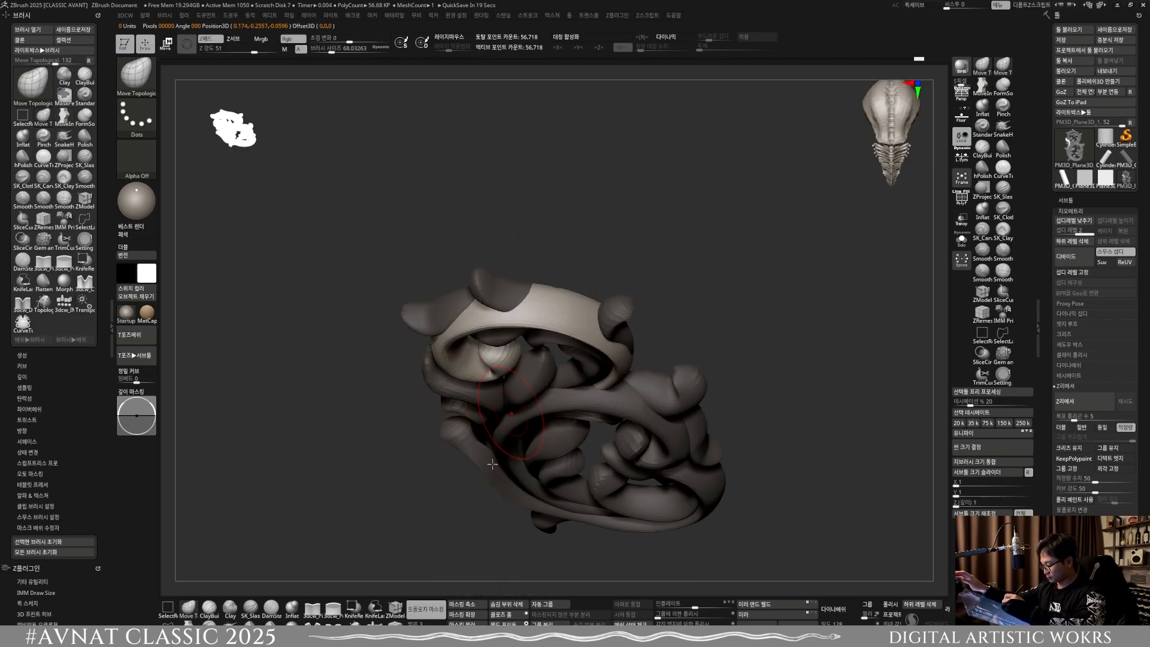
pyautogui.keyDown('shift'); pyautogui.moveTo(519, 363); pyautogui.dragTo(562, 332); pyautogui.keyUp('shift')
pyautogui.press('s')
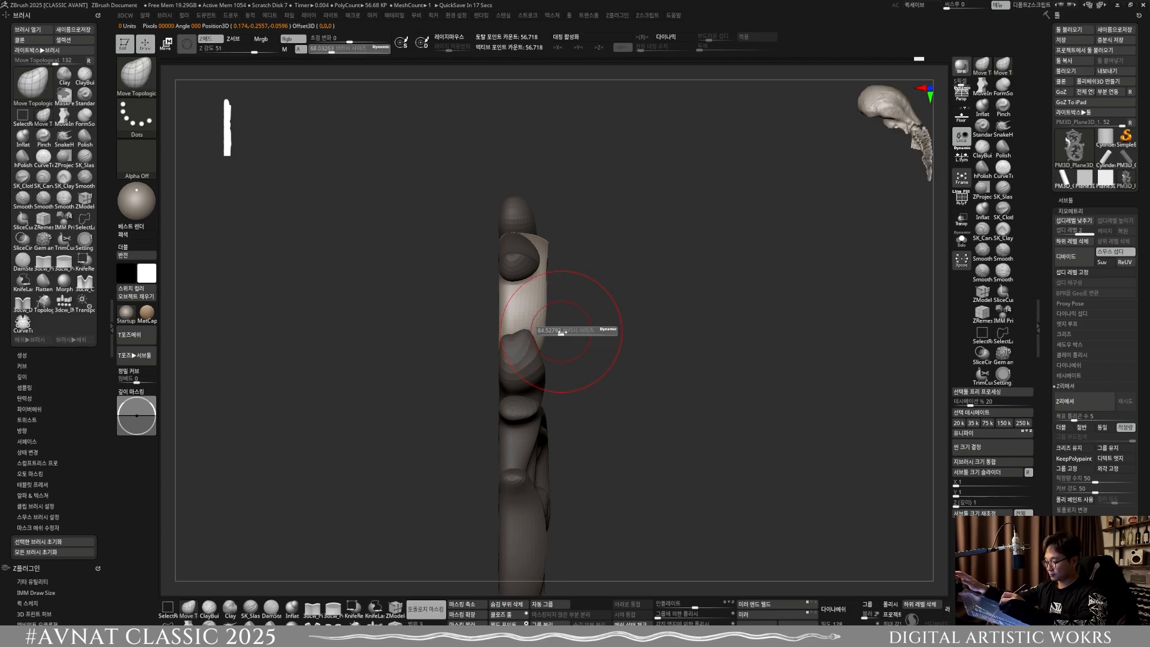
pyautogui.press('s')
pyautogui.moveTo(542, 290); pyautogui.dragTo(550, 282)
# Step: Refine the depth of the upper scroll's outer curve in side view, finishing at a brush size of about 71.2
pyautogui.press('s')
pyautogui.moveTo(560, 312)
pyautogui.mouseDown()
pyautogui.moveTo(560, 260)
pyautogui.moveTo(532, 331)
pyautogui.moveTo(525, 307)
pyautogui.mouseUp()
pyautogui.press('s')
pyautogui.press('s')
pyautogui.press('s')
pyautogui.moveTo(524, 305)
pyautogui.mouseDown()
pyautogui.moveTo(531, 374)
pyautogui.moveTo(513, 362)
pyautogui.mouseUp()
pyautogui.press('s')
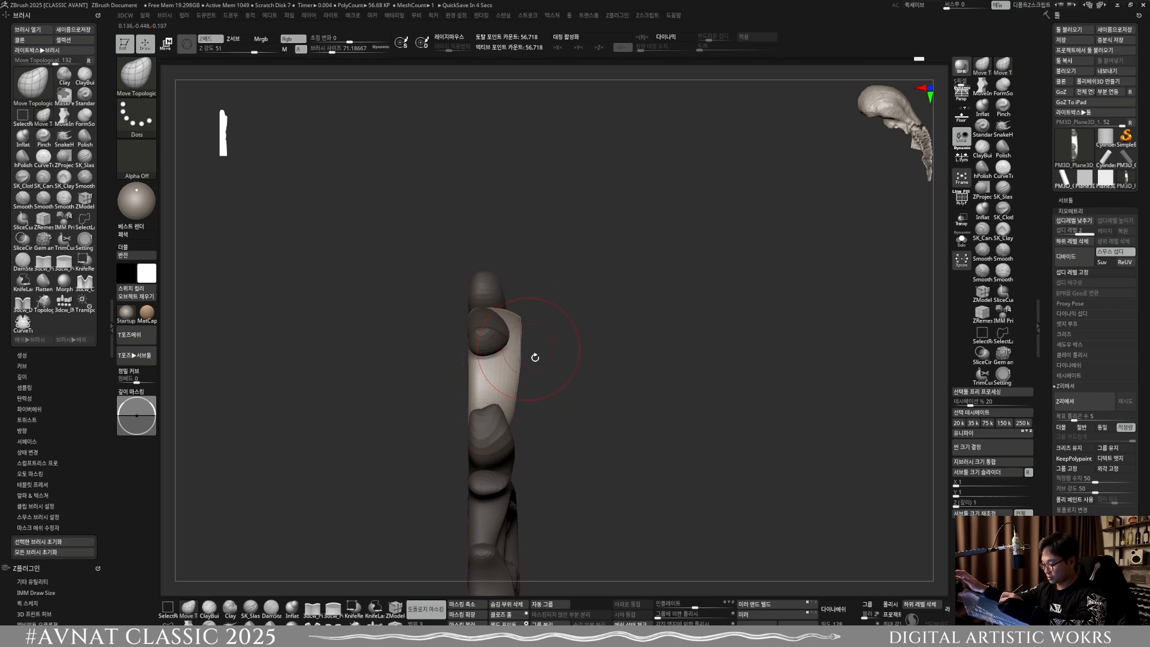
pyautogui.moveTo(561, 400)
pyautogui.keyDown('alt'); pyautogui.mouseDown()
pyautogui.moveTo(555, 334)
pyautogui.moveTo(511, 319)
pyautogui.mouseUp(); pyautogui.keyUp('alt')
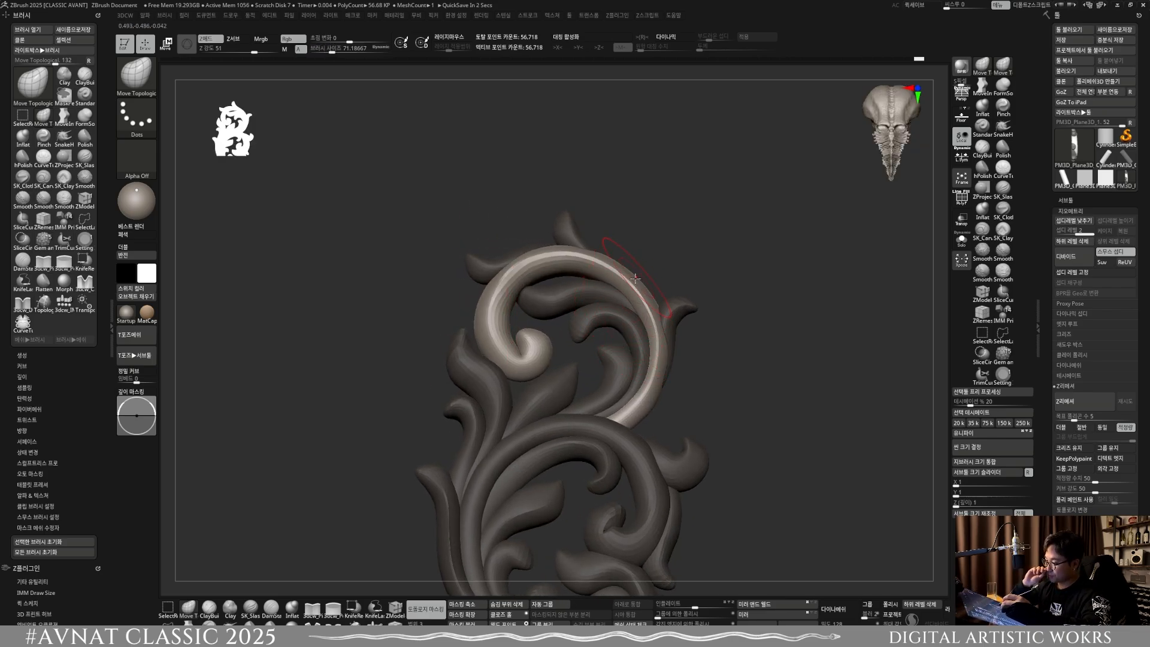
# Step: Select the leaf under the upper scroll's arch and adjust its depth, raising the brush size to about 99
pyautogui.moveTo(610, 335); pyautogui.dragTo(601, 267, button='right')
pyautogui.moveTo(638, 368); pyautogui.dragTo(615, 292, button='right')
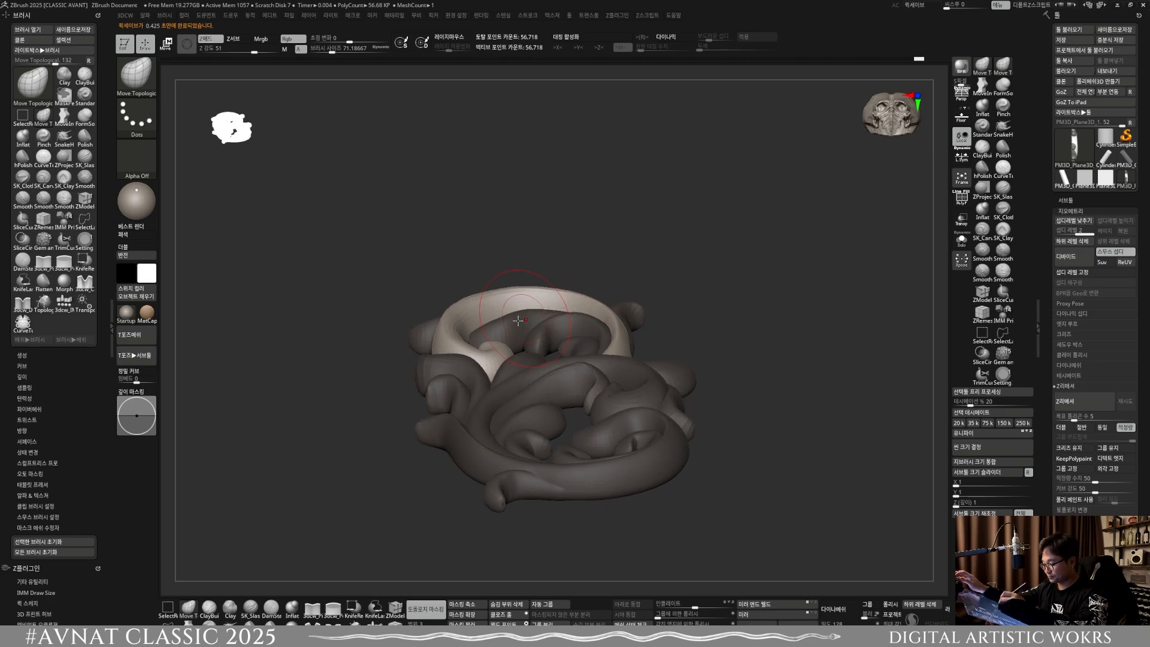
pyautogui.press('w')
pyautogui.keyDown('ctrl'); pyautogui.click(518, 321); pyautogui.keyUp('ctrl')
pyautogui.press('q')
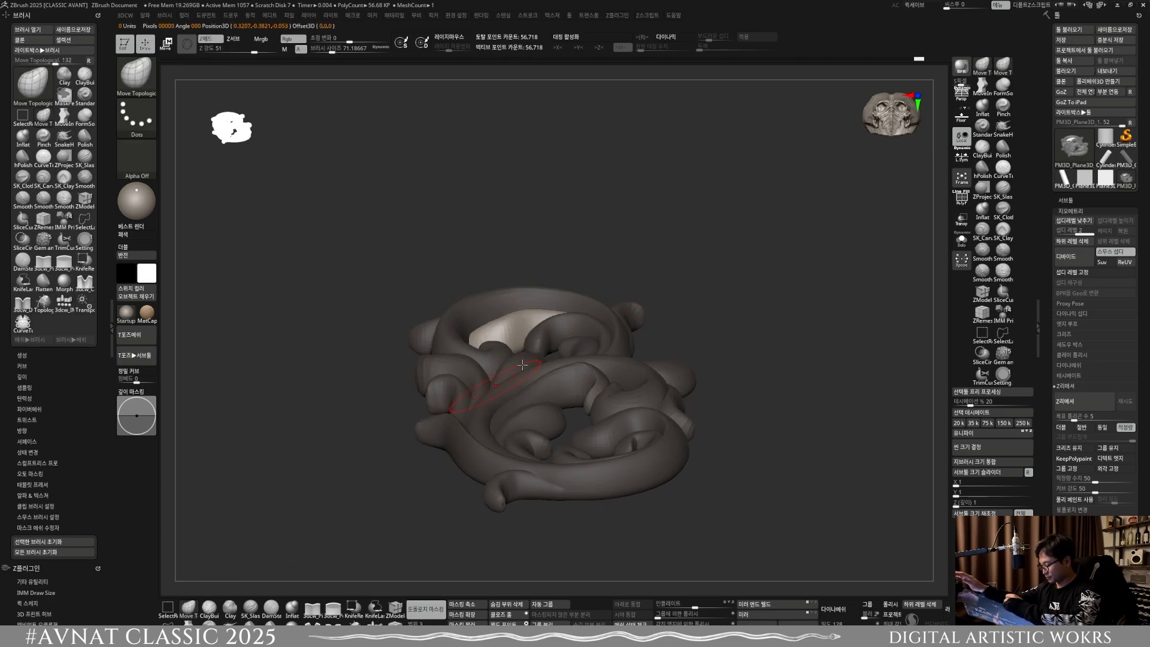
pyautogui.moveTo(522, 365)
pyautogui.mouseDown(button='right')
pyautogui.moveTo(526, 308)
pyautogui.moveTo(488, 282)
pyautogui.moveTo(527, 315)
pyautogui.moveTo(504, 323)
pyautogui.moveTo(571, 349)
pyautogui.moveTo(552, 333)
pyautogui.moveTo(603, 414)
pyautogui.moveTo(647, 370)
pyautogui.mouseUp(button='right')
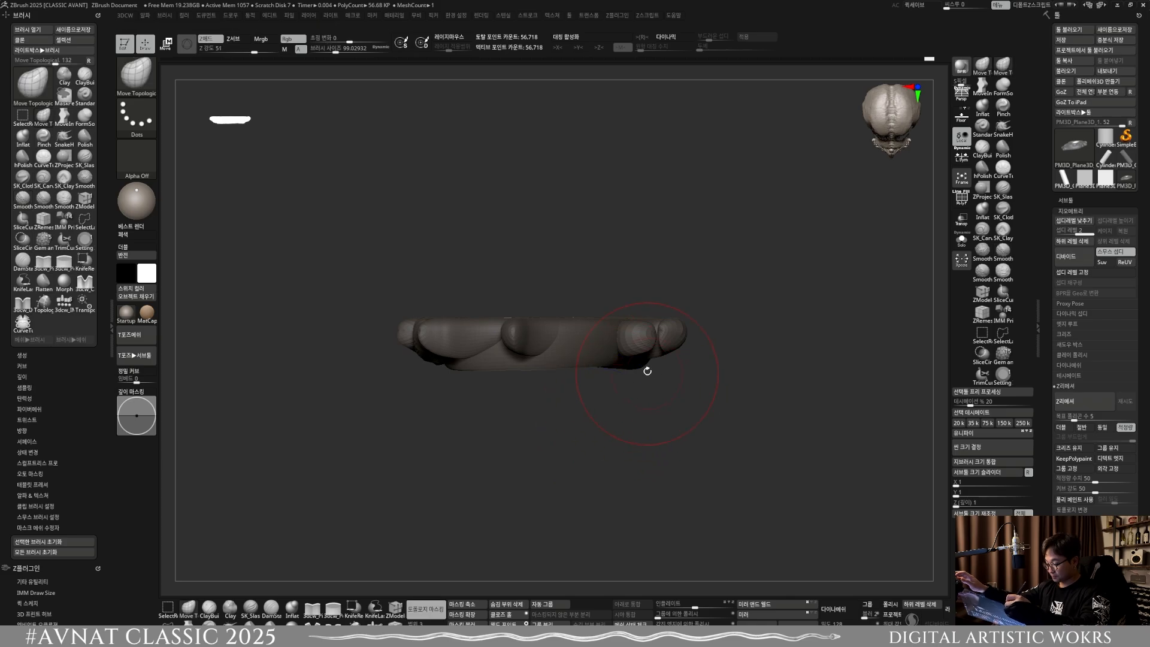
# Step: Reselect the large upper scroll and even out its depth from the end view at a brush size of about 88
pyautogui.press('w')
pyautogui.click(578, 354)
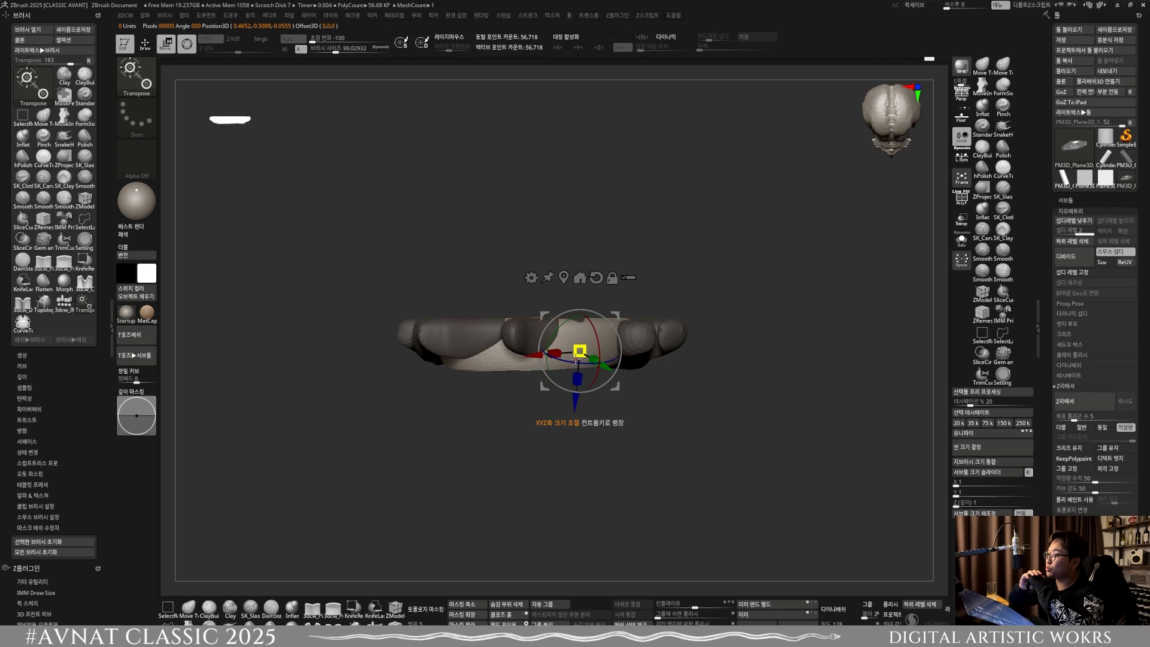
pyautogui.press('q')
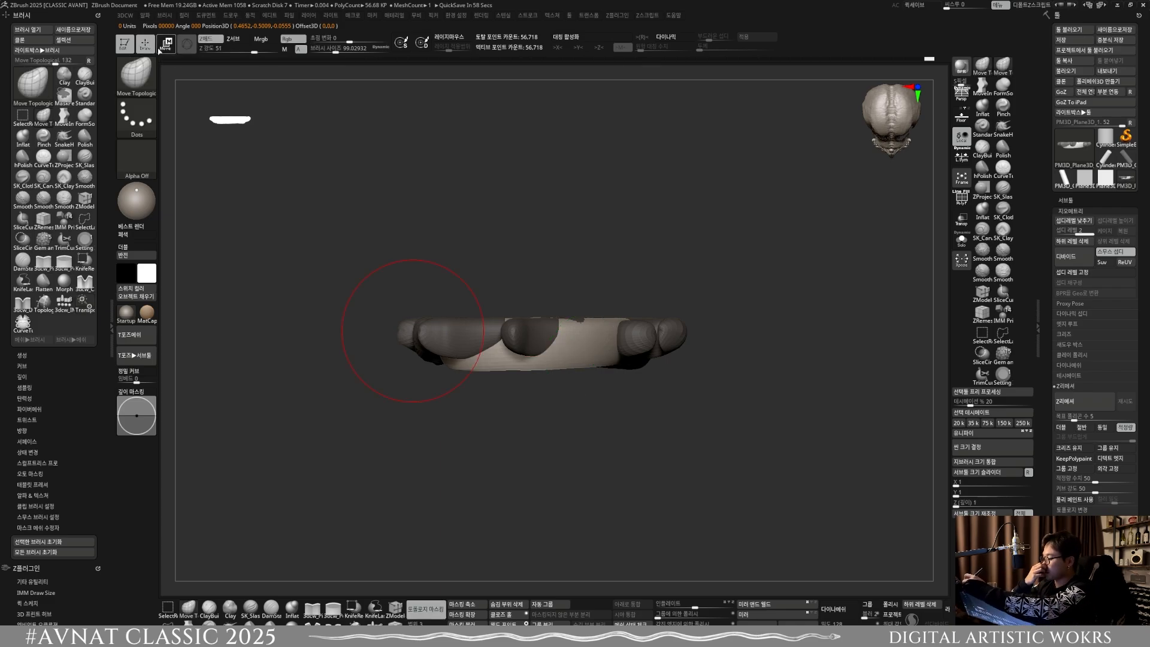
pyautogui.press('s')
pyautogui.click(502, 363)
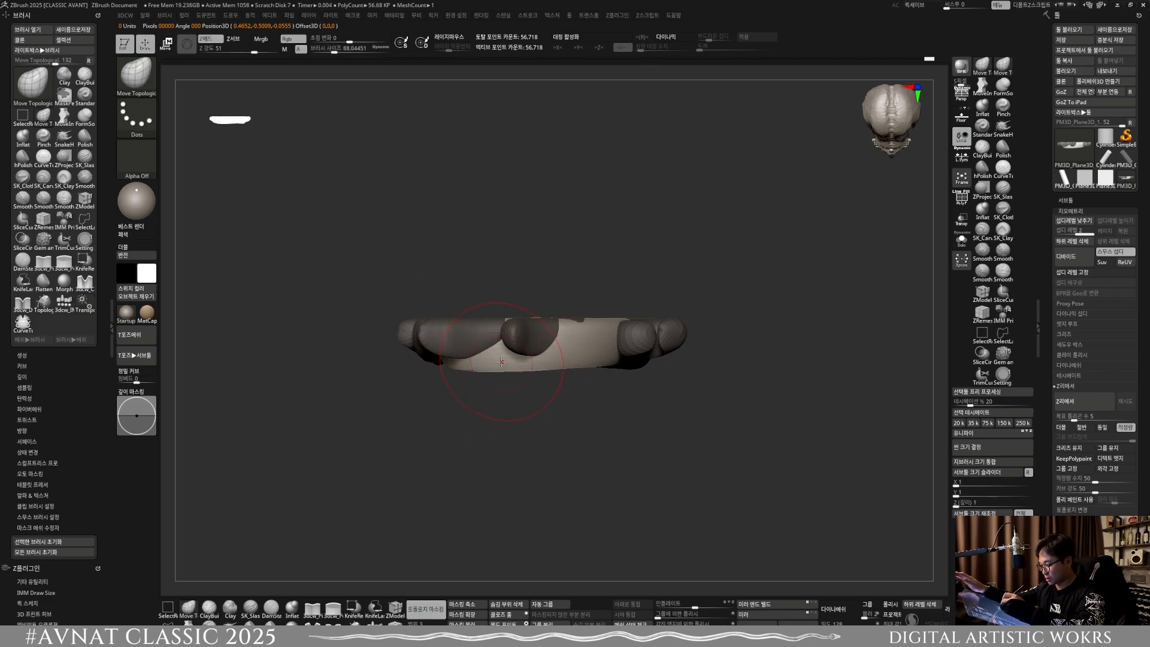
pyautogui.keyDown('shift'); pyautogui.moveTo(638, 376); pyautogui.dragTo(632, 333); pyautogui.keyUp('shift')
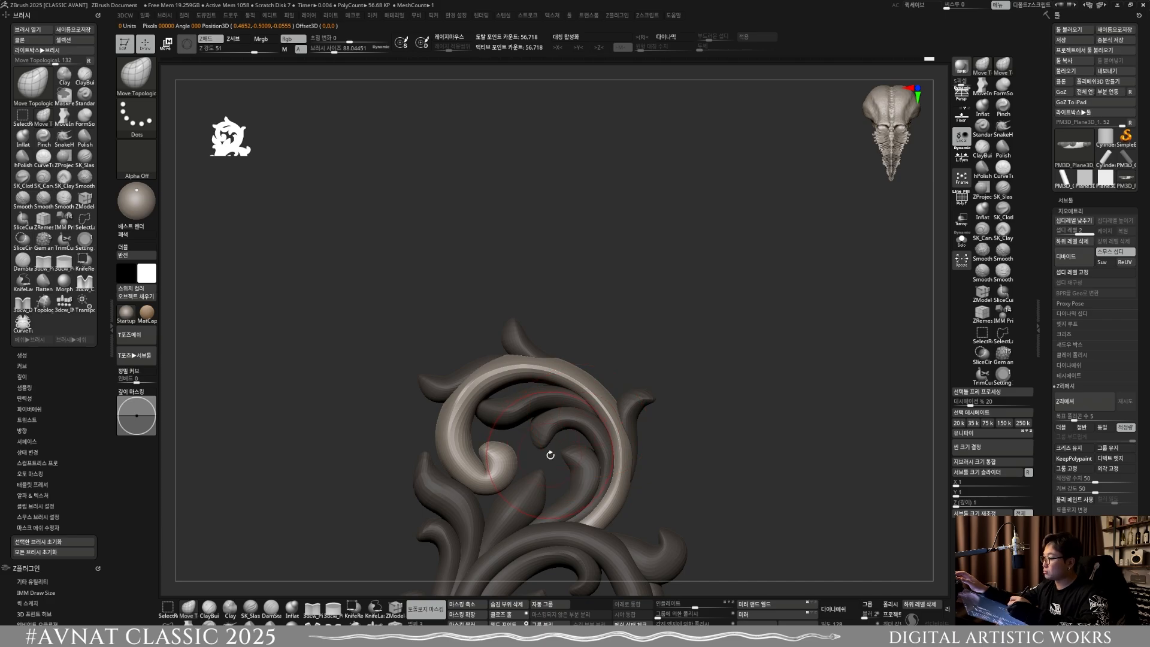
pyautogui.keyDown('alt'); pyautogui.moveTo(576, 380); pyautogui.dragTo(563, 406, button='right'); pyautogui.keyUp('alt')
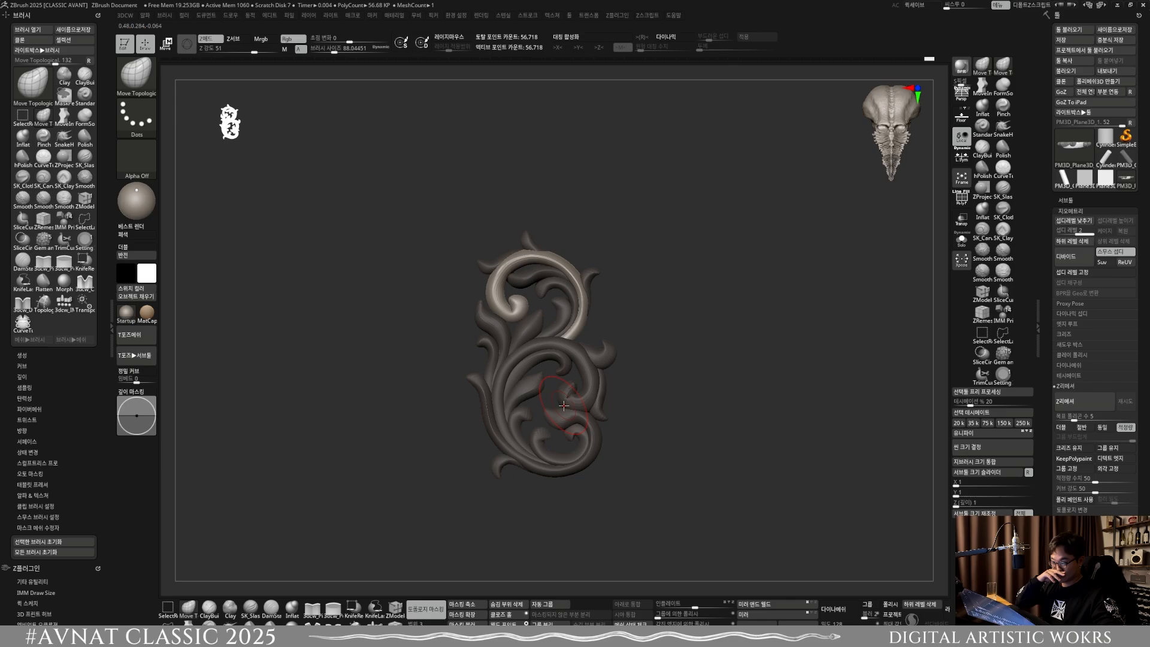
# Step: Select the long outer scroll along the ornament's lower edge and refine its upper-left tip at a brush size of about 65
pyautogui.press('w')
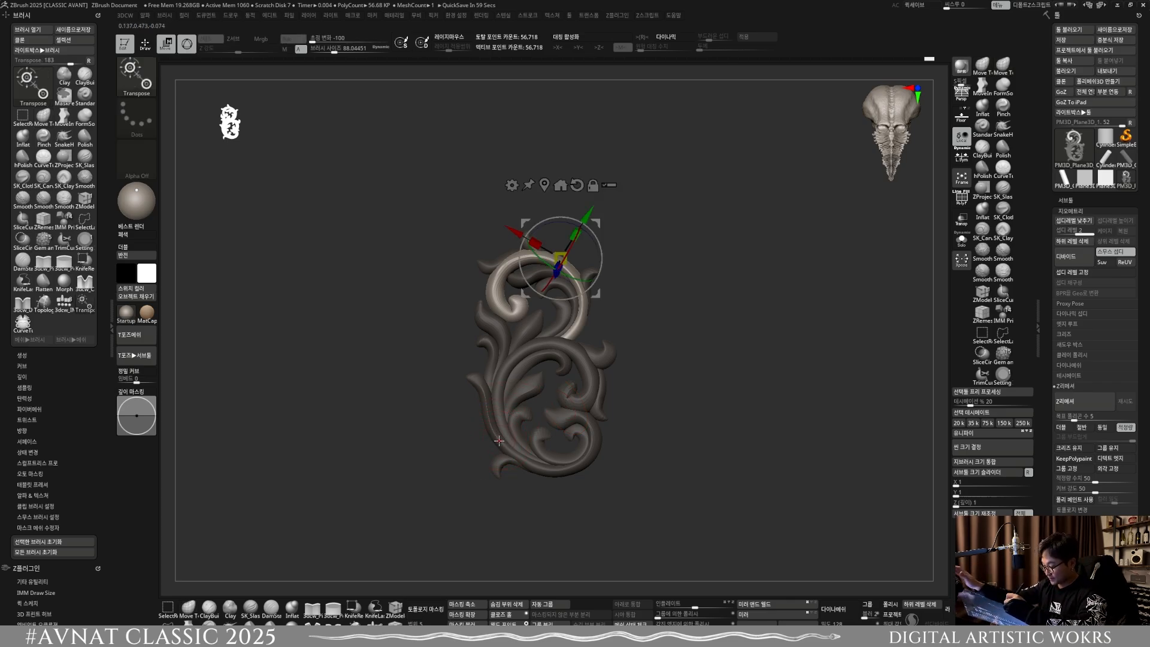
pyautogui.keyDown('ctrl'); pyautogui.click(497, 440); pyautogui.keyUp('ctrl')
pyautogui.press('q')
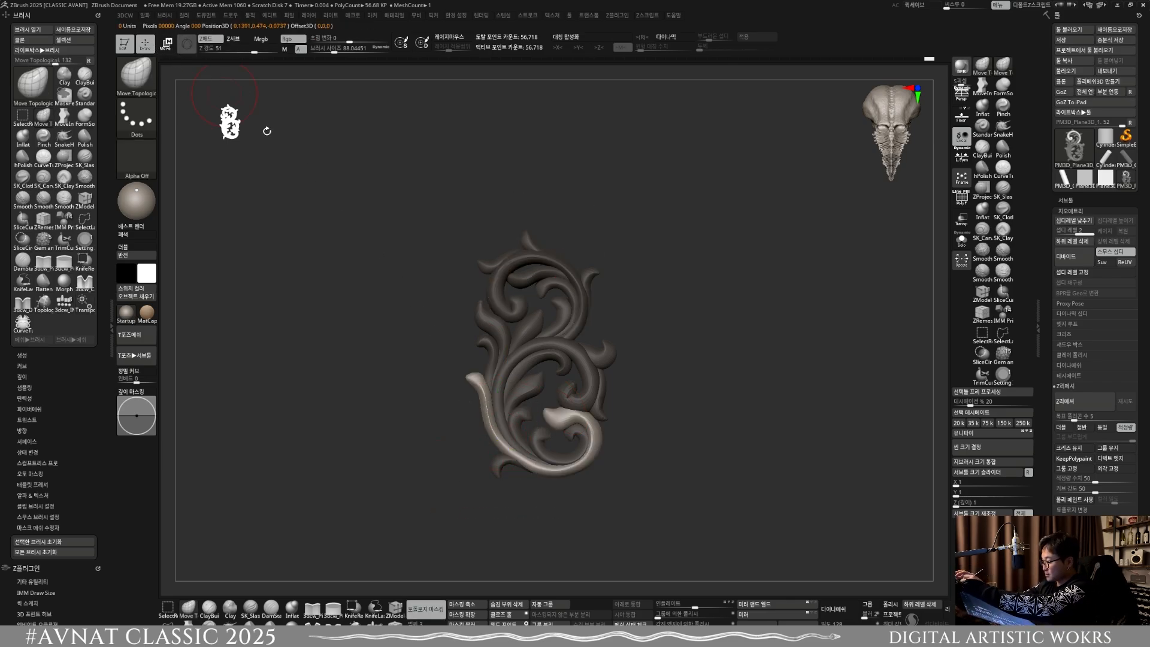
pyautogui.keyDown('ctrl'); pyautogui.moveTo(494, 359); pyautogui.dragTo(514, 425, button='right'); pyautogui.keyUp('ctrl')
pyautogui.keyDown('shift'); pyautogui.moveTo(506, 465); pyautogui.dragTo(473, 349); pyautogui.keyUp('shift')
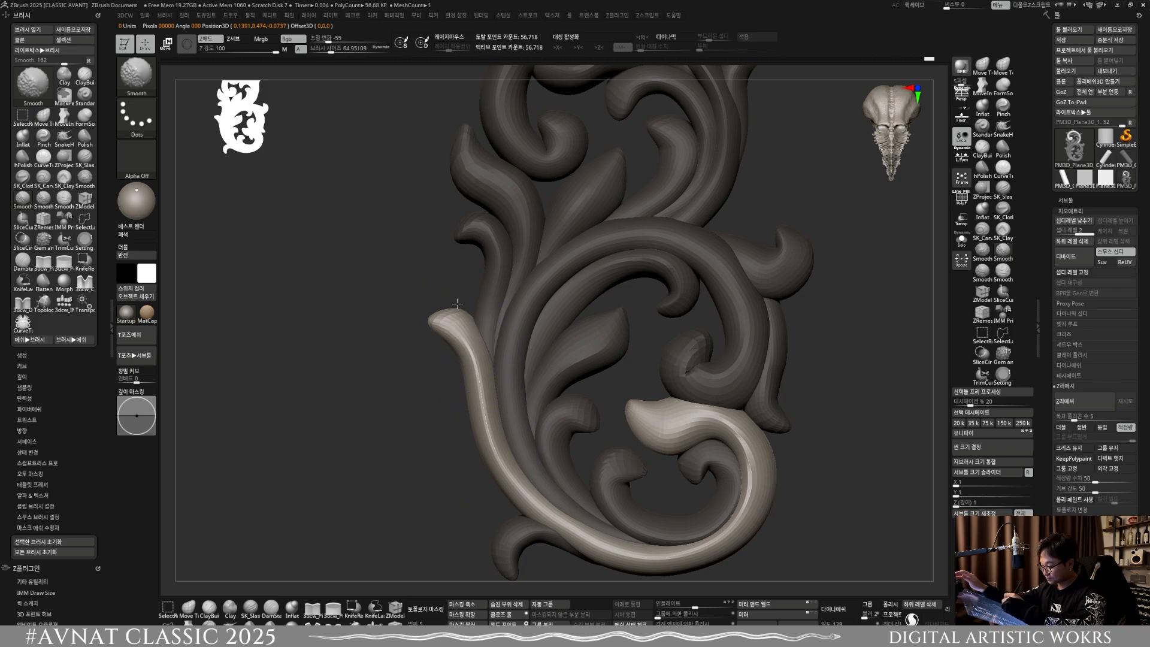
pyautogui.keyDown('ctrl'); pyautogui.moveTo(457, 304); pyautogui.dragTo(539, 225, button='right'); pyautogui.keyUp('ctrl')
pyautogui.moveTo(656, 366)
pyautogui.keyDown('alt'); pyautogui.mouseDown(button='right')
pyautogui.moveTo(592, 330)
pyautogui.moveTo(623, 333)
pyautogui.moveTo(584, 335)
pyautogui.moveTo(575, 375)
pyautogui.moveTo(579, 330)
pyautogui.moveTo(583, 358)
pyautogui.mouseUp(button='right'); pyautogui.keyUp('alt')
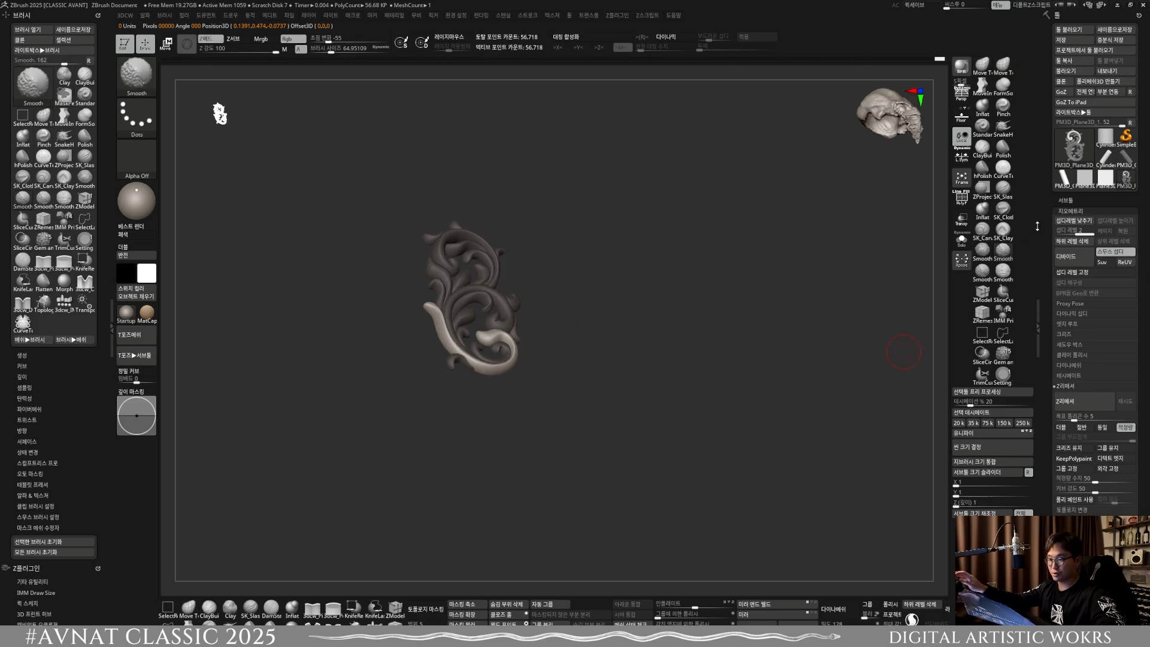
# Step: Clear the mask from the whole ornament
pyautogui.keyDown('ctrl'); pyautogui.moveTo(608, 337); pyautogui.dragTo(629, 346); pyautogui.keyUp('ctrl')
pyautogui.moveTo(595, 362)
pyautogui.keyDown('alt'); pyautogui.mouseDown(button='right')
pyautogui.moveTo(562, 421)
pyautogui.moveTo(585, 477)
pyautogui.moveTo(572, 445)
pyautogui.moveTo(627, 395)
pyautogui.mouseUp(button='right'); pyautogui.keyUp('alt')
pyautogui.keyDown('ctrl'); pyautogui.moveTo(628, 395); pyautogui.dragTo(599, 434, button='right'); pyautogui.keyUp('ctrl')
pyautogui.keyDown('alt'); pyautogui.moveTo(571, 375); pyautogui.dragTo(634, 379, button='right'); pyautogui.keyUp('alt')
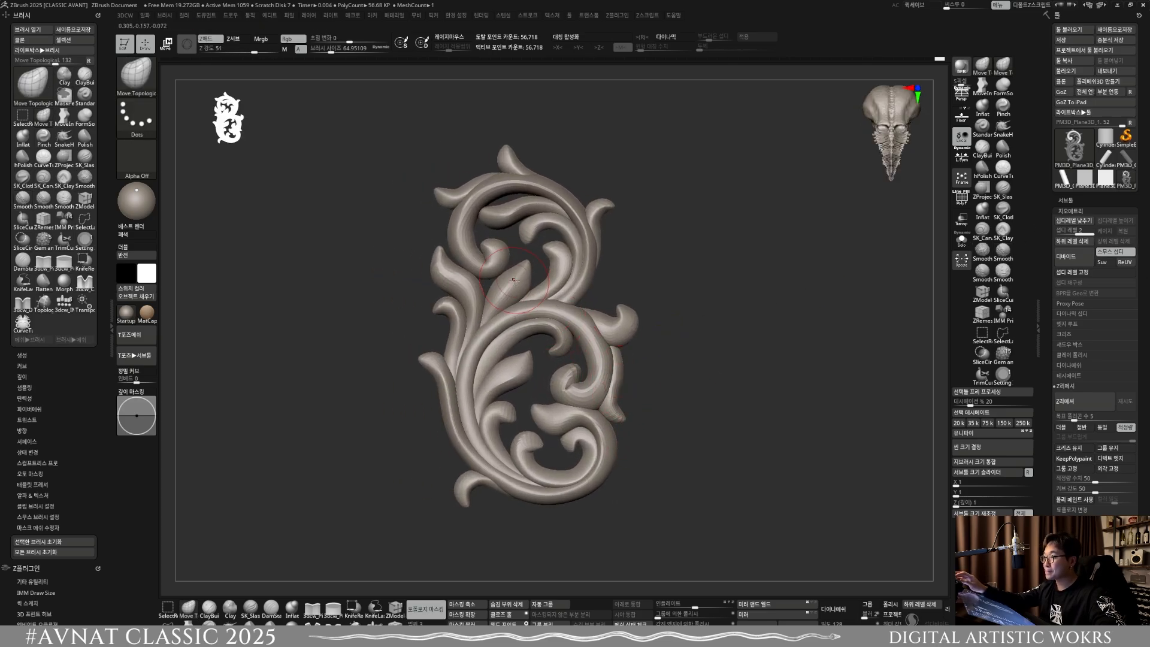
pyautogui.keyDown('ctrl'); pyautogui.moveTo(513, 280); pyautogui.dragTo(530, 309, button='right'); pyautogui.keyUp('ctrl')
pyautogui.keyDown('alt'); pyautogui.moveTo(530, 309); pyautogui.dragTo(546, 355, button='right'); pyautogui.keyUp('alt')
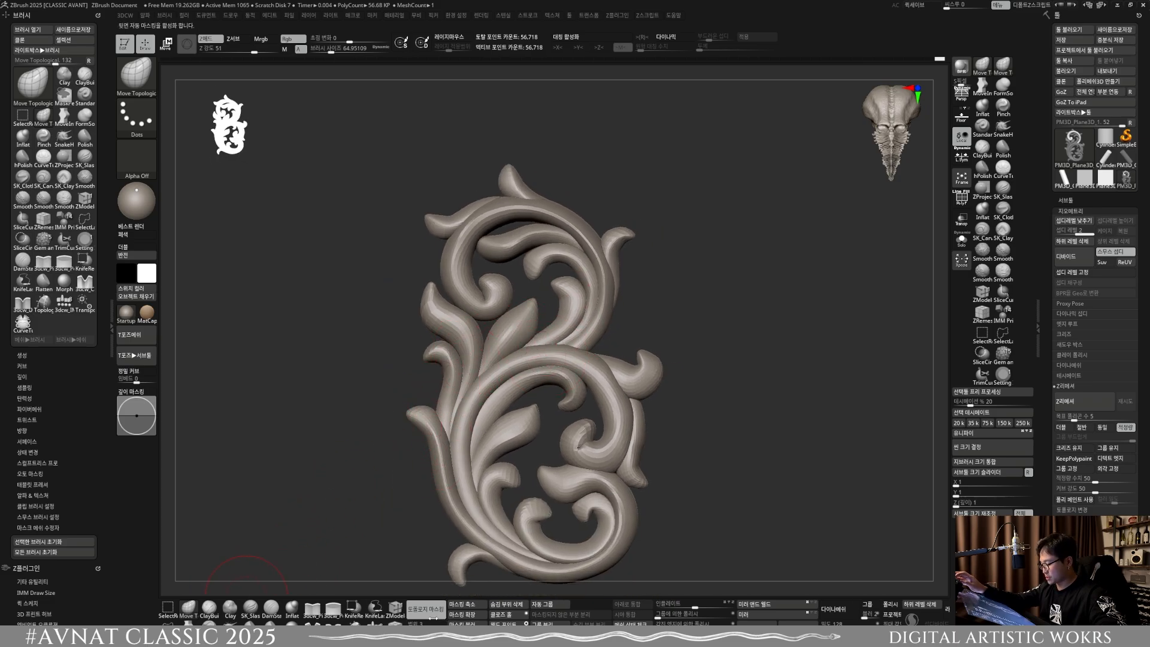
# Step: Adjust the pointed left leaf and its neighbours with Move Topological at brush sizes of about 81.1 and 135.9
pyautogui.keyDown('alt'); pyautogui.moveTo(458, 267); pyautogui.dragTo(478, 299, button='right'); pyautogui.keyUp('alt')
pyautogui.keyDown('ctrl'); pyautogui.moveTo(478, 300); pyautogui.dragTo(470, 334, button='right'); pyautogui.keyUp('ctrl')
pyautogui.press('s')
pyautogui.moveTo(450, 334); pyautogui.dragTo(451, 335)
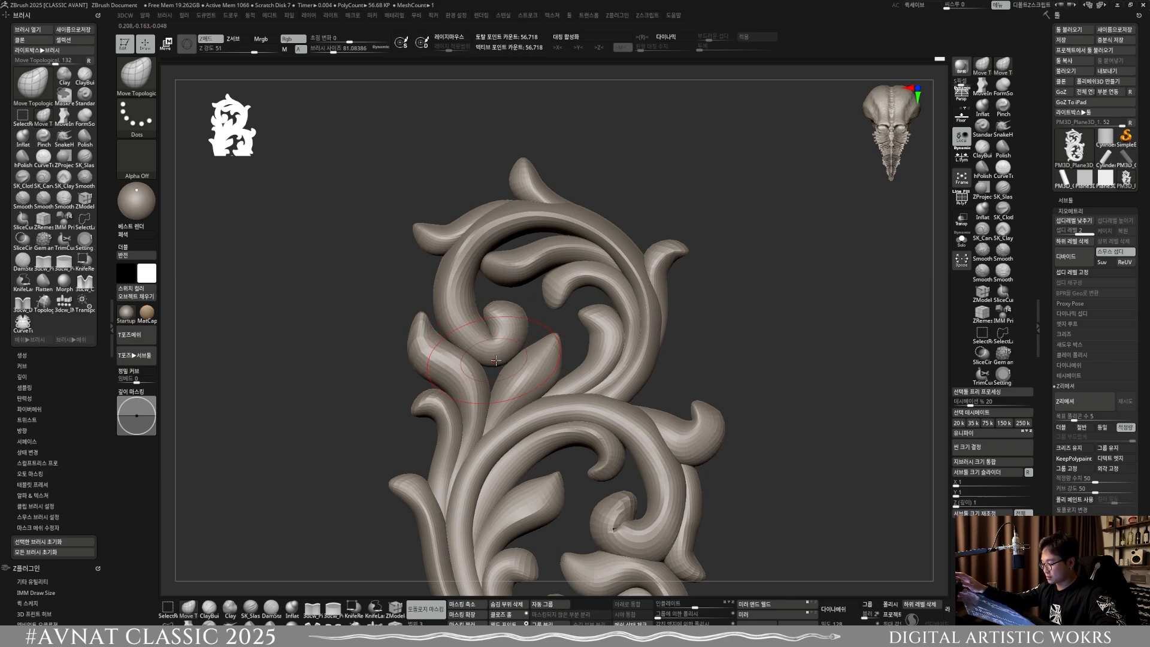
pyautogui.press('s')
pyautogui.moveTo(483, 379); pyautogui.dragTo(480, 375)
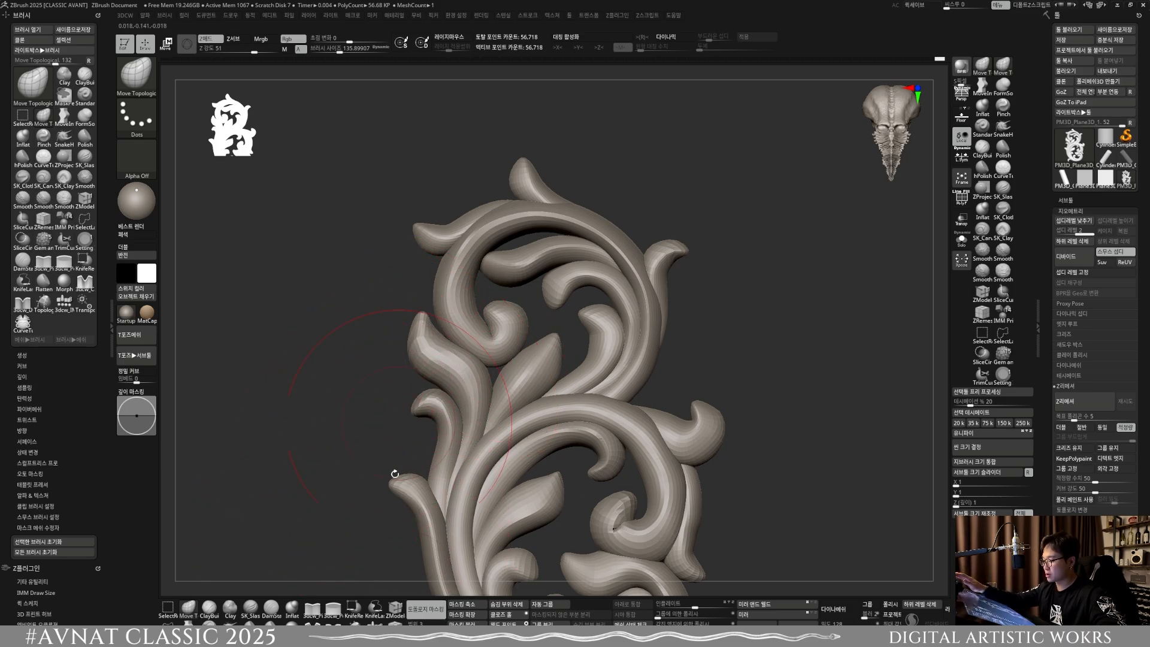
pyautogui.press('s')
pyautogui.moveTo(419, 331)
pyautogui.mouseDown()
pyautogui.moveTo(407, 329)
pyautogui.moveTo(417, 325)
pyautogui.mouseUp()
# Step: Refine the left leaf and upper scroll outlines with MoveInfiniteDepth at brush sizes of about 81.1, 131.5 and 173.6
pyautogui.click(188, 624)
pyautogui.press('s')
pyautogui.moveTo(457, 361)
pyautogui.mouseDown()
pyautogui.moveTo(442, 389)
pyautogui.moveTo(486, 370)
pyautogui.mouseUp()
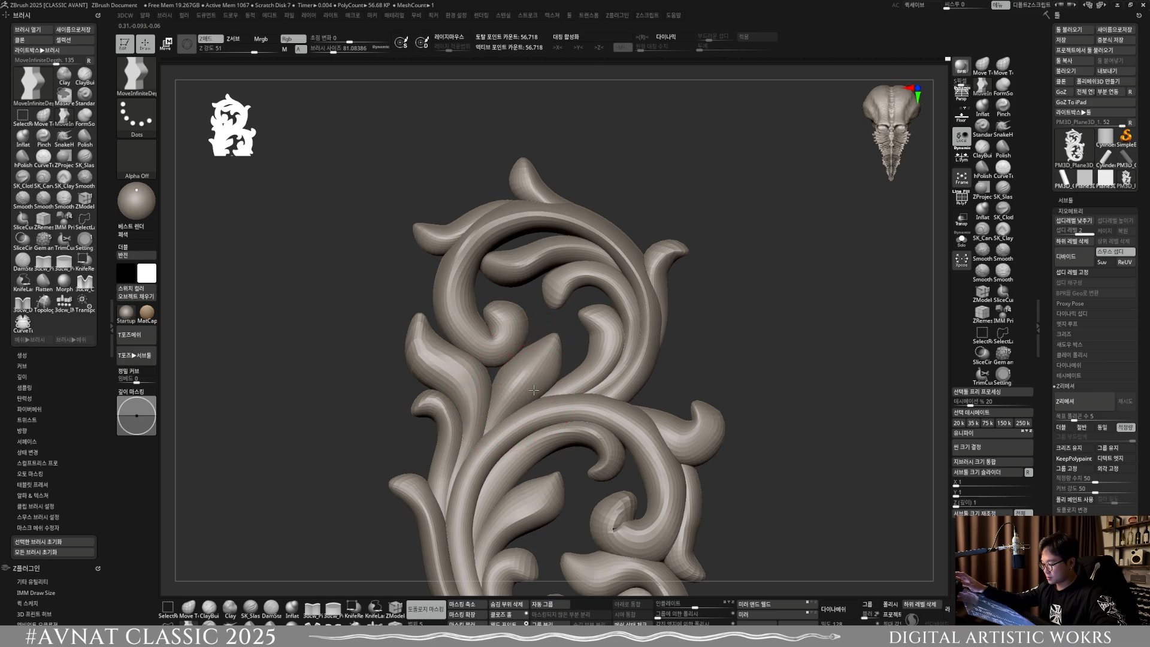
pyautogui.moveTo(576, 384); pyautogui.dragTo(576, 396)
pyautogui.press('s')
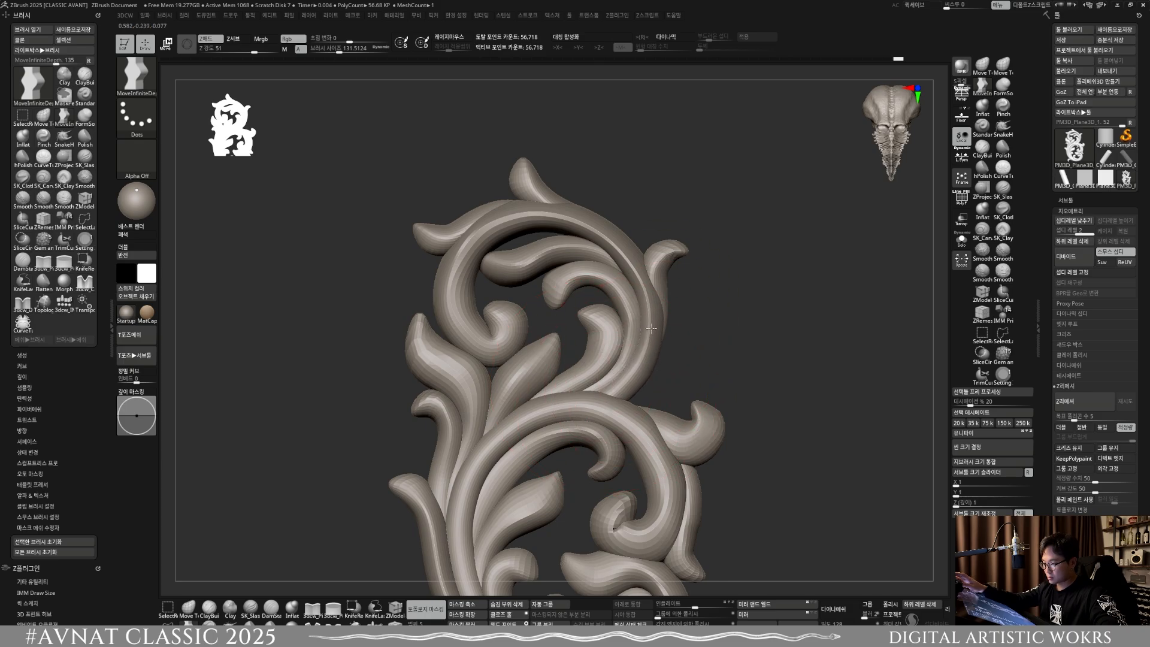
pyautogui.keyDown('alt'); pyautogui.moveTo(641, 363); pyautogui.dragTo(634, 378, button='right'); pyautogui.keyUp('alt')
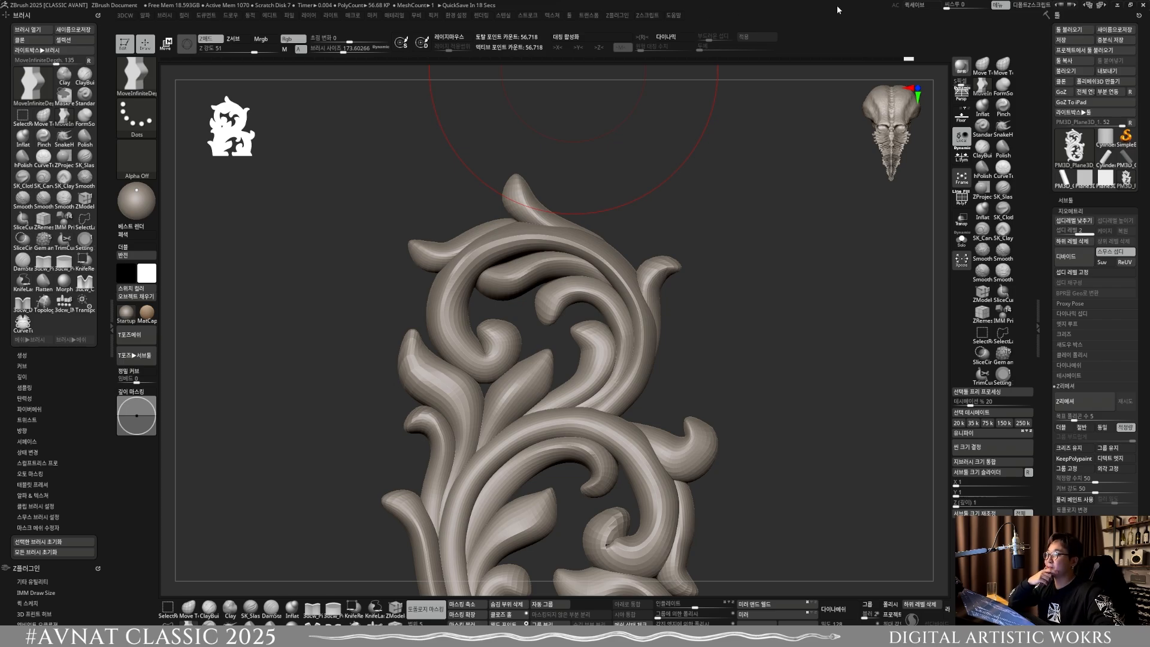
# Step: Switch to the full-screen sculpture image and handwrite an underlined pink "3D 프린팅!" note beside the model's right side
pyautogui.click(961, 7)
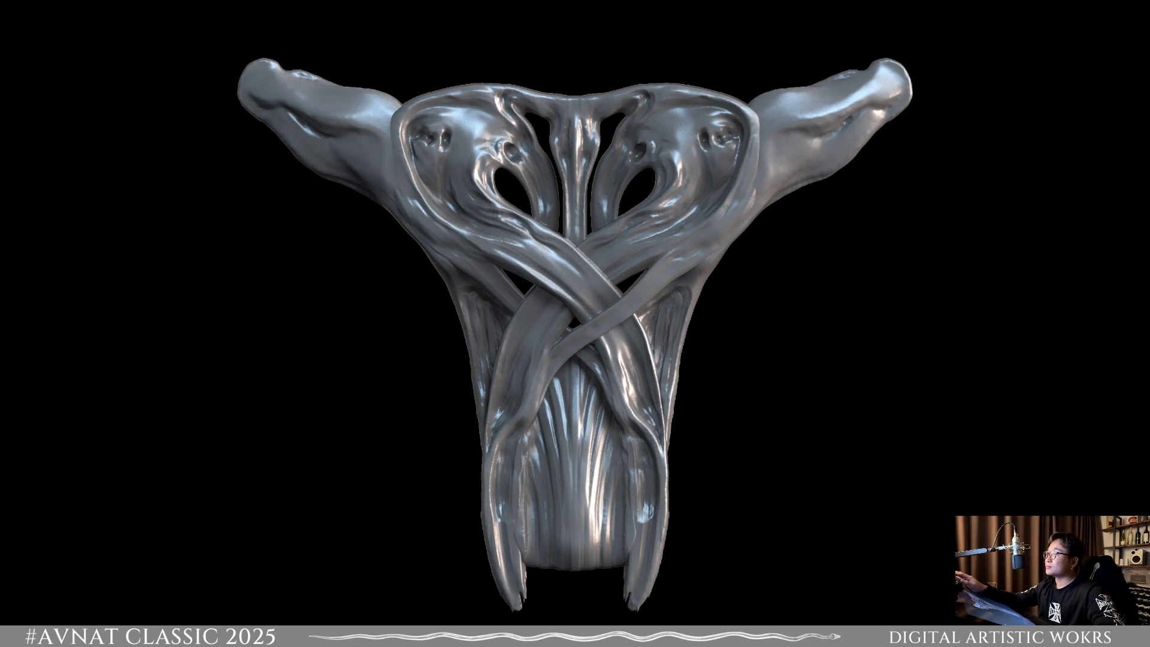
pyautogui.moveTo(65, 207); pyautogui.dragTo(1032, 180)
pyautogui.click(1033, 226)
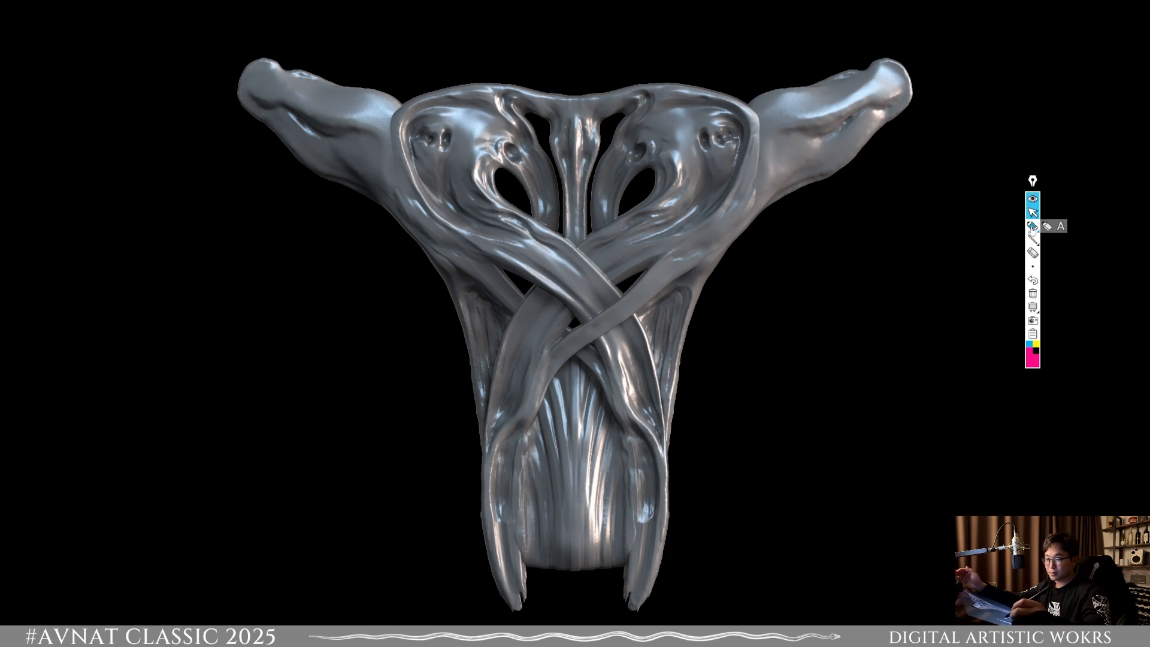
pyautogui.moveTo(735, 214)
pyautogui.mouseDown()
pyautogui.moveTo(740, 237)
pyautogui.moveTo(789, 212)
pyautogui.moveTo(787, 227)
pyautogui.moveTo(833, 223)
pyautogui.mouseUp()
pyautogui.click(834, 231)
pyautogui.moveTo(685, 256); pyautogui.dragTo(899, 235)
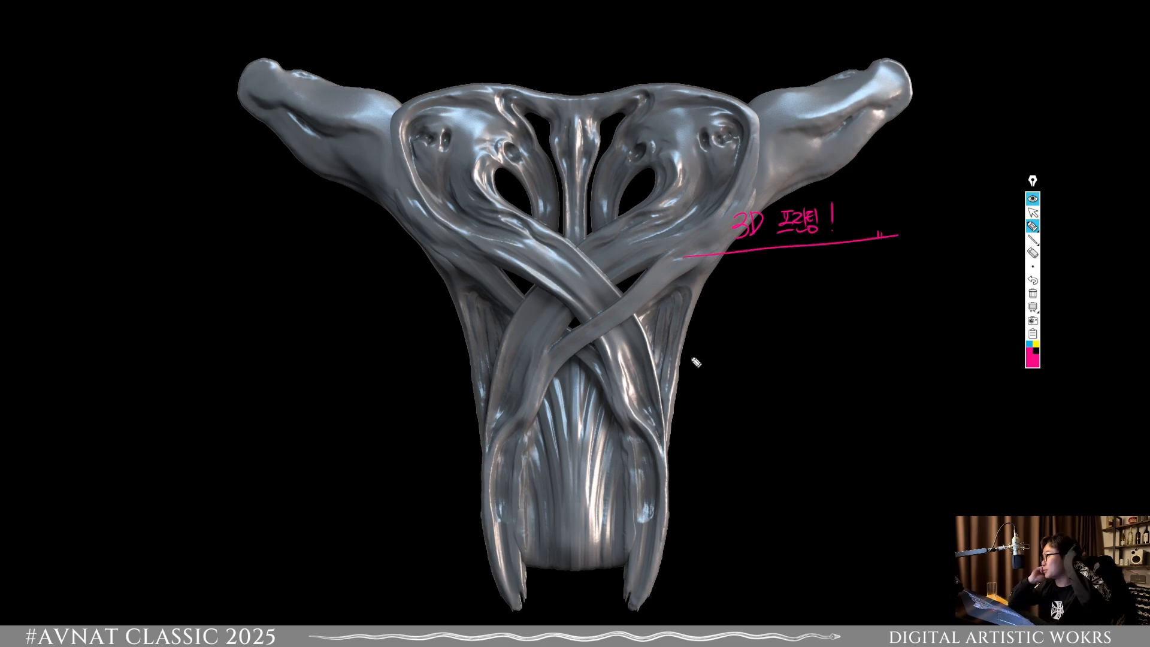
# Step: Annotate the area below the crossing bands with an angled pointer, a circled note, an underlined "UV" and a curved arrow
pyautogui.moveTo(704, 312)
pyautogui.mouseDown()
pyautogui.moveTo(682, 403)
pyautogui.moveTo(716, 409)
pyautogui.mouseUp()
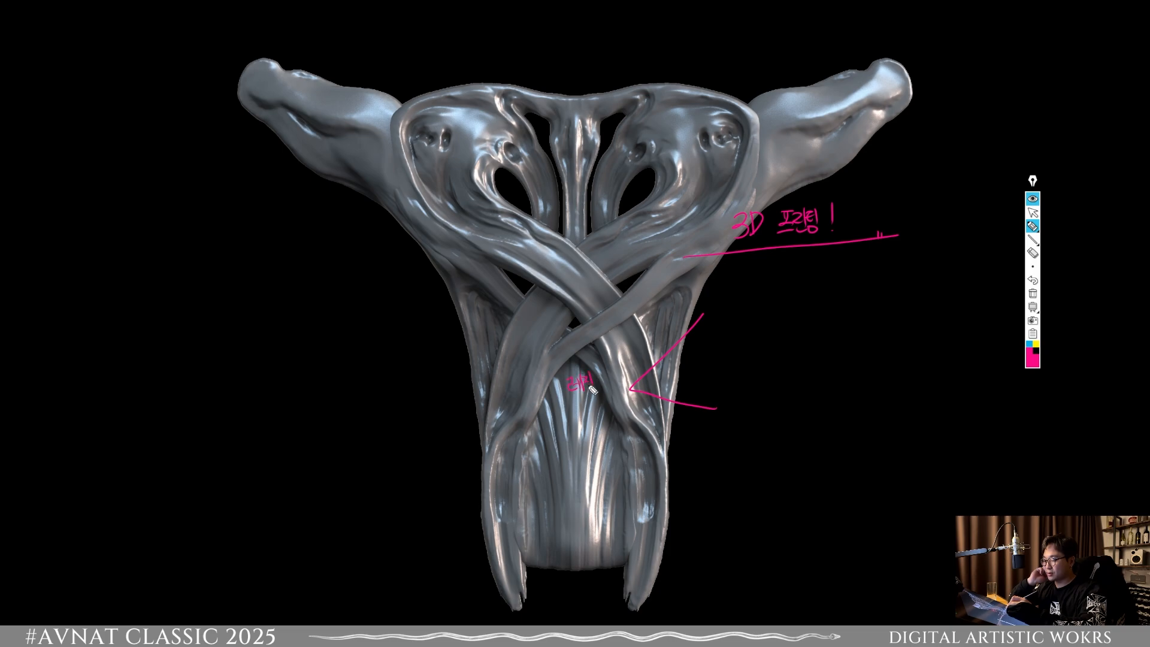
pyautogui.moveTo(558, 407); pyautogui.dragTo(606, 396)
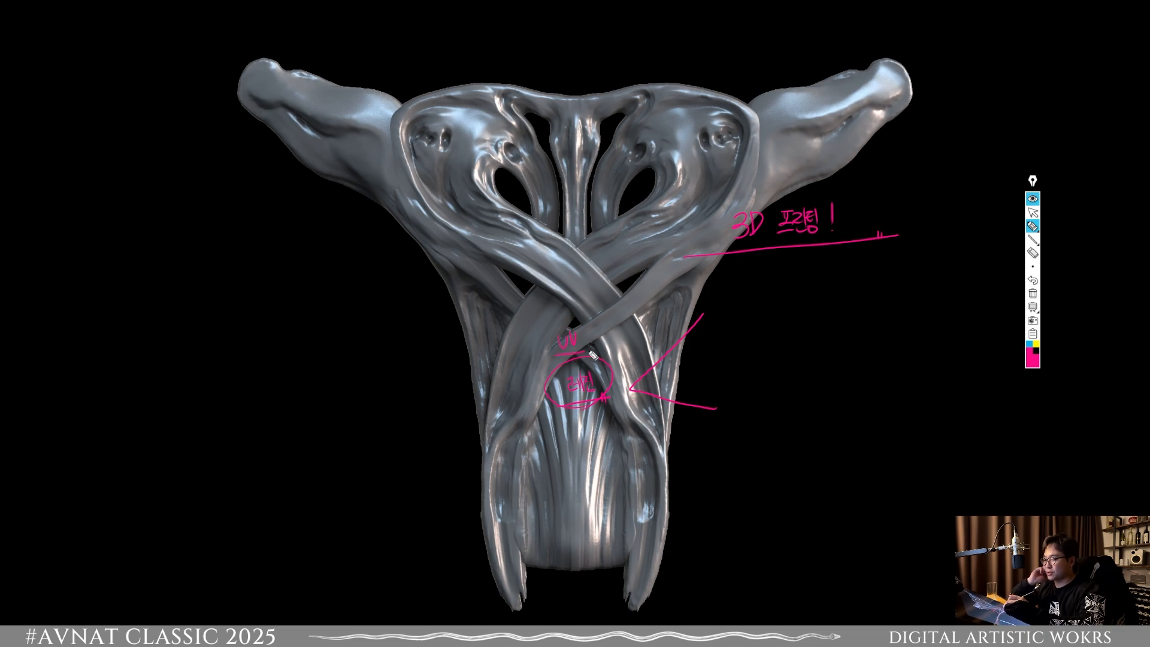
pyautogui.moveTo(595, 333)
pyautogui.mouseDown()
pyautogui.moveTo(602, 354)
pyautogui.moveTo(620, 355)
pyautogui.mouseUp()
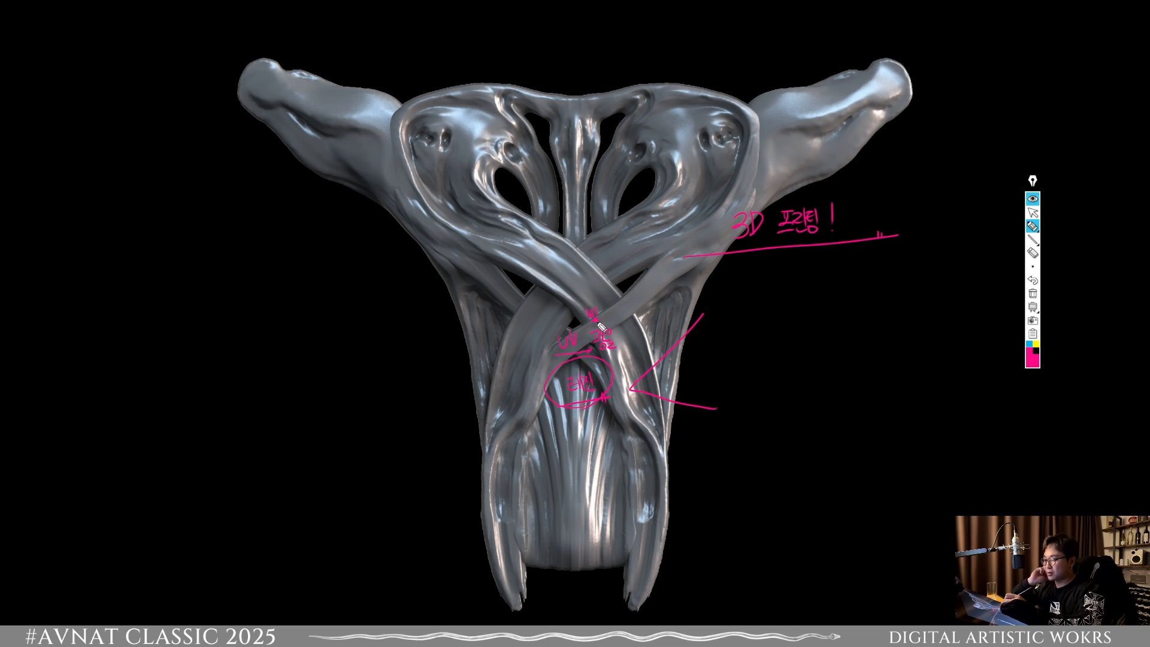
pyautogui.moveTo(618, 339); pyautogui.dragTo(640, 307)
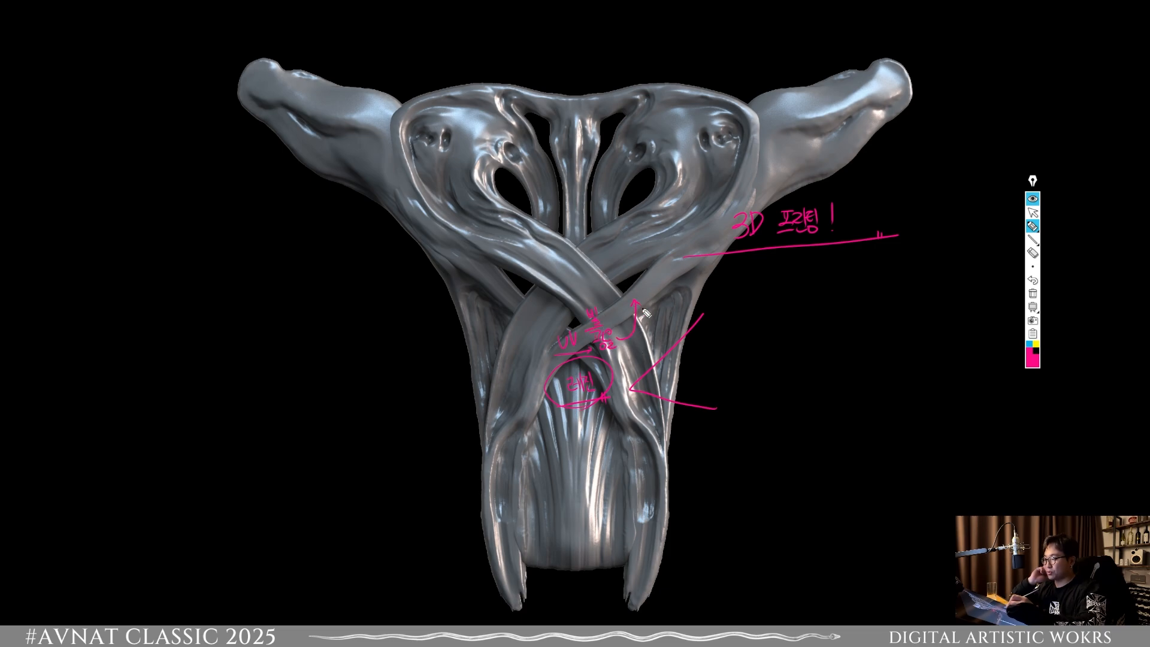
# Step: Hatch pink strokes over the central band crossing and beside the upper-right opening of the sculpture
pyautogui.moveTo(610, 239)
pyautogui.mouseDown()
pyautogui.moveTo(574, 278)
pyautogui.moveTo(619, 241)
pyautogui.mouseUp()
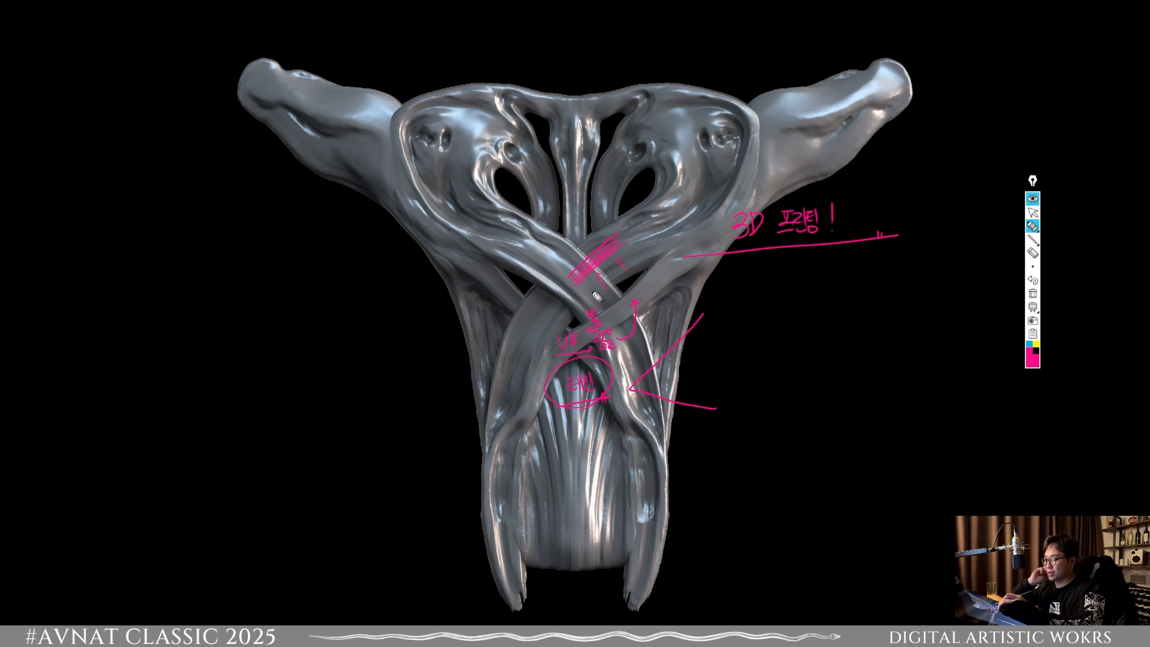
pyautogui.moveTo(650, 233); pyautogui.dragTo(548, 312)
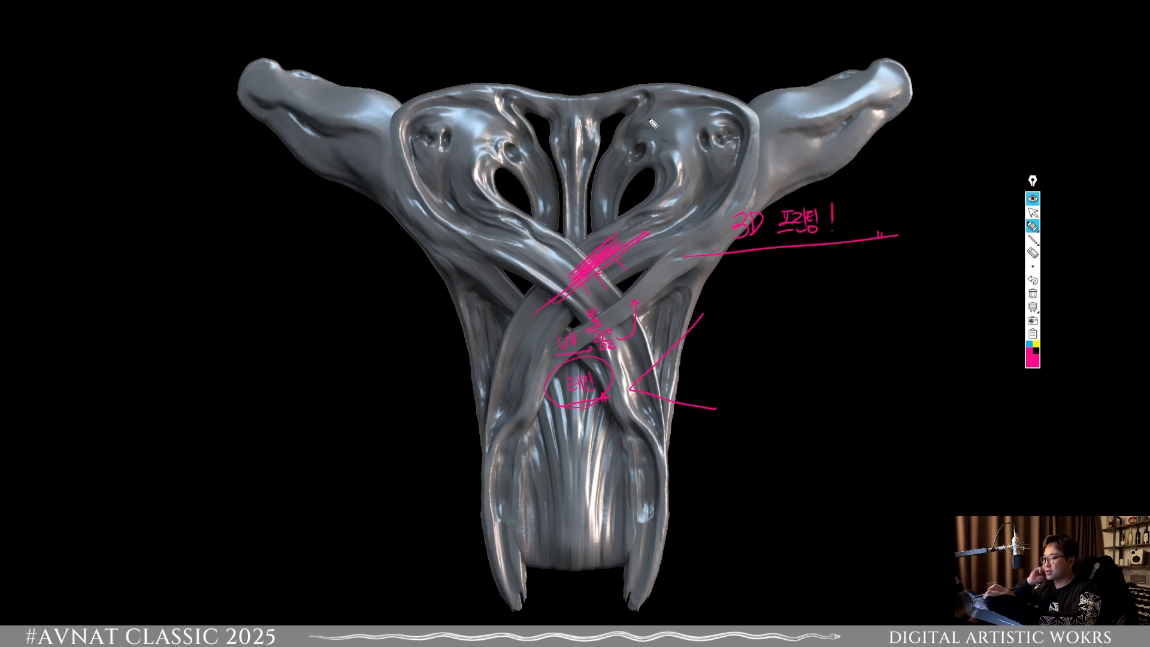
pyautogui.moveTo(651, 142); pyautogui.dragTo(624, 170)
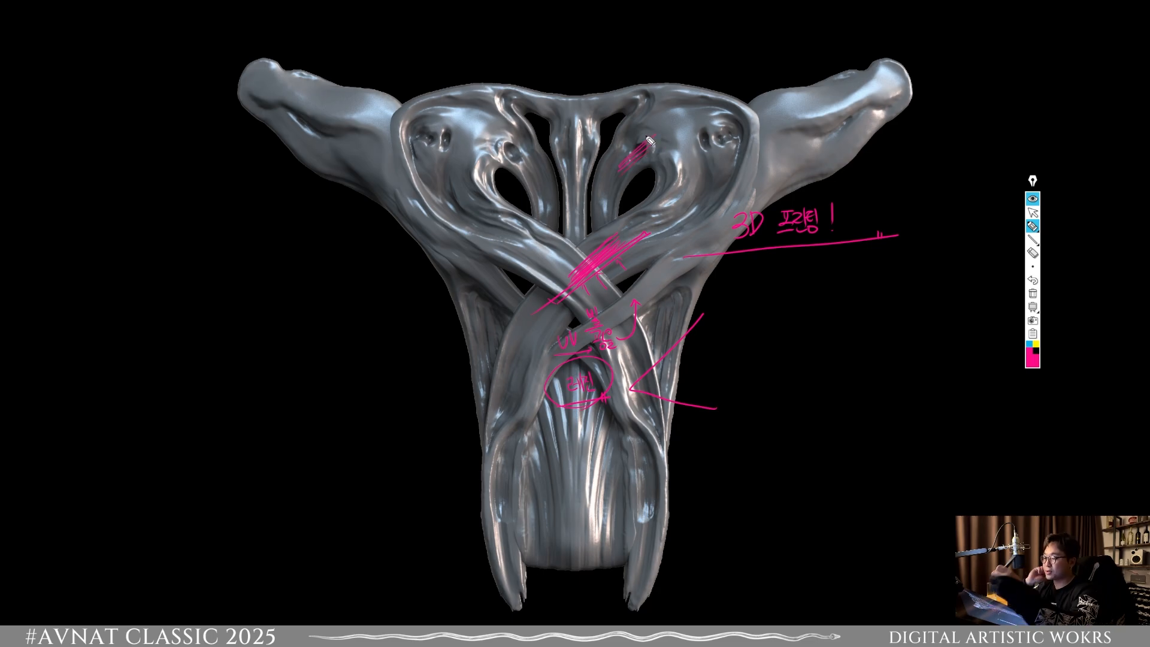
# Step: Circle the hatched spot beside the upper-right opening, then add linking arrows and a circled pink note under the right-hand socket
pyautogui.moveTo(639, 172); pyautogui.dragTo(642, 174)
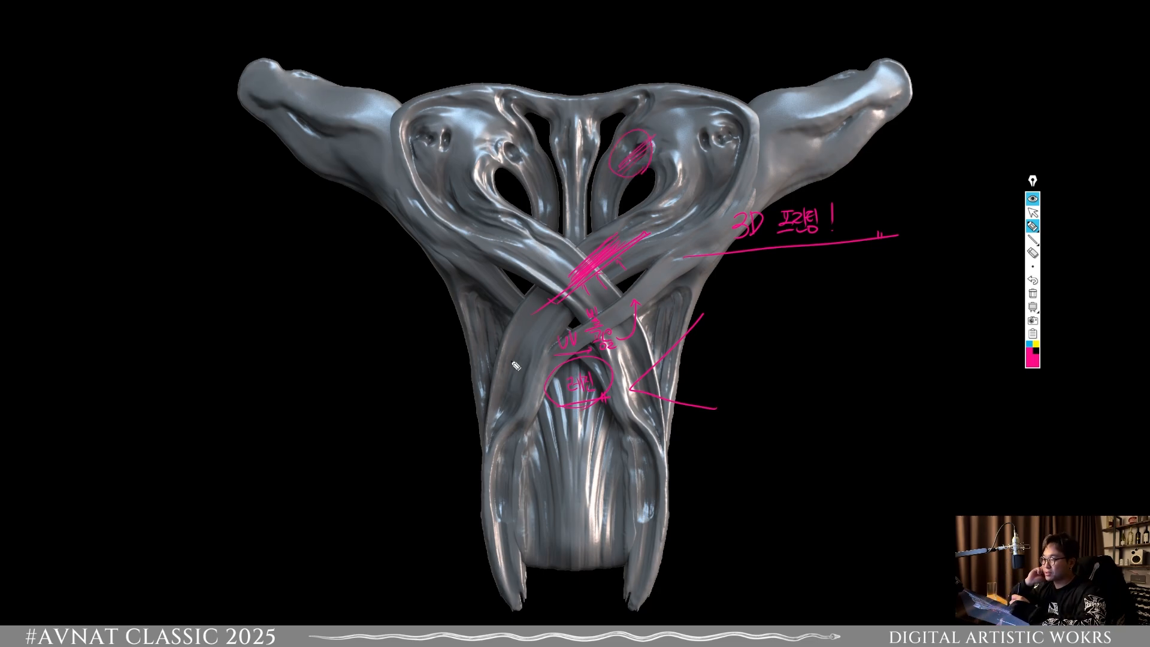
pyautogui.moveTo(600, 337); pyautogui.dragTo(657, 250)
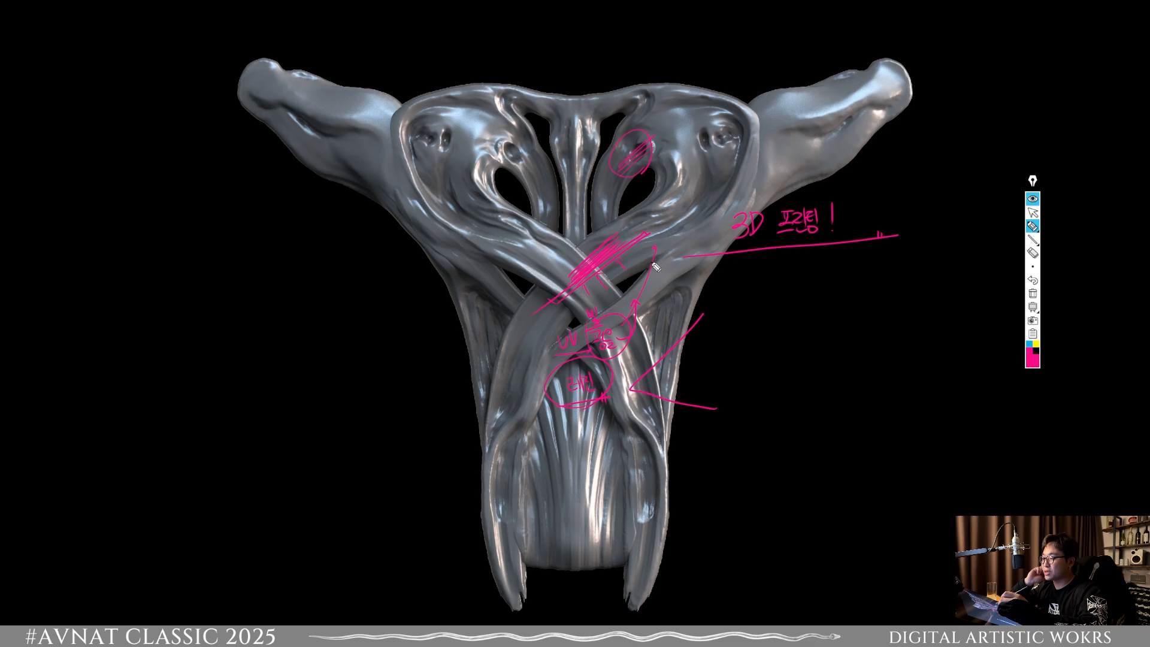
pyautogui.moveTo(665, 208); pyautogui.dragTo(710, 169)
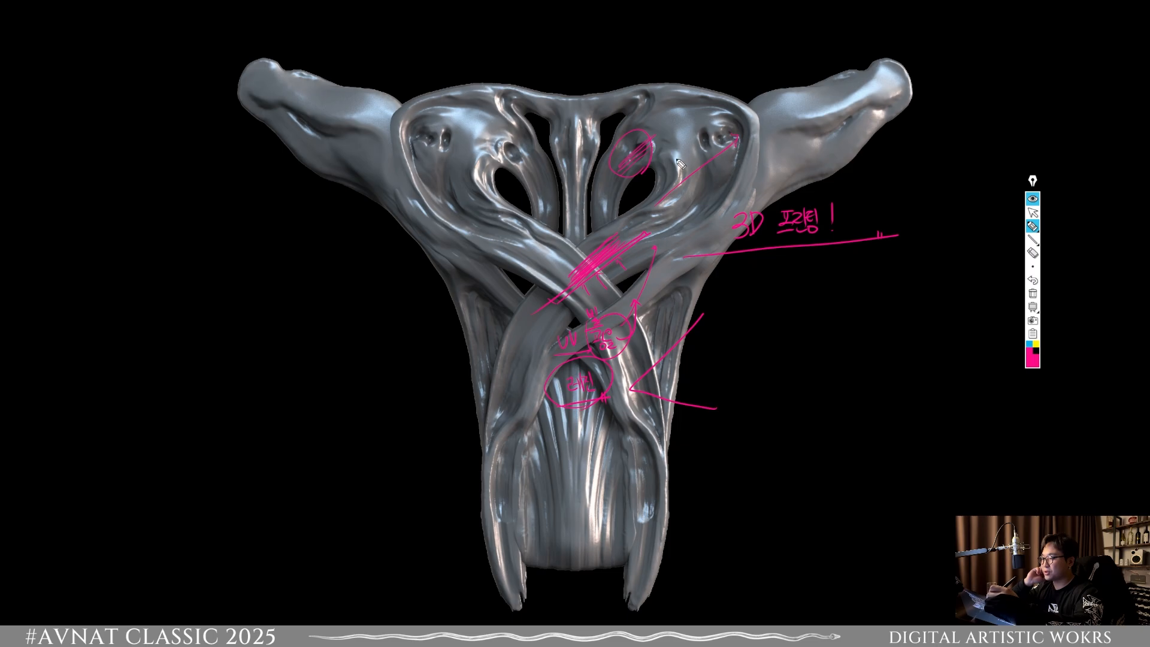
pyautogui.moveTo(686, 151); pyautogui.dragTo(690, 159)
pyautogui.moveTo(693, 149)
pyautogui.mouseDown()
pyautogui.moveTo(693, 160)
pyautogui.moveTo(708, 151)
pyautogui.moveTo(697, 154)
pyautogui.mouseUp()
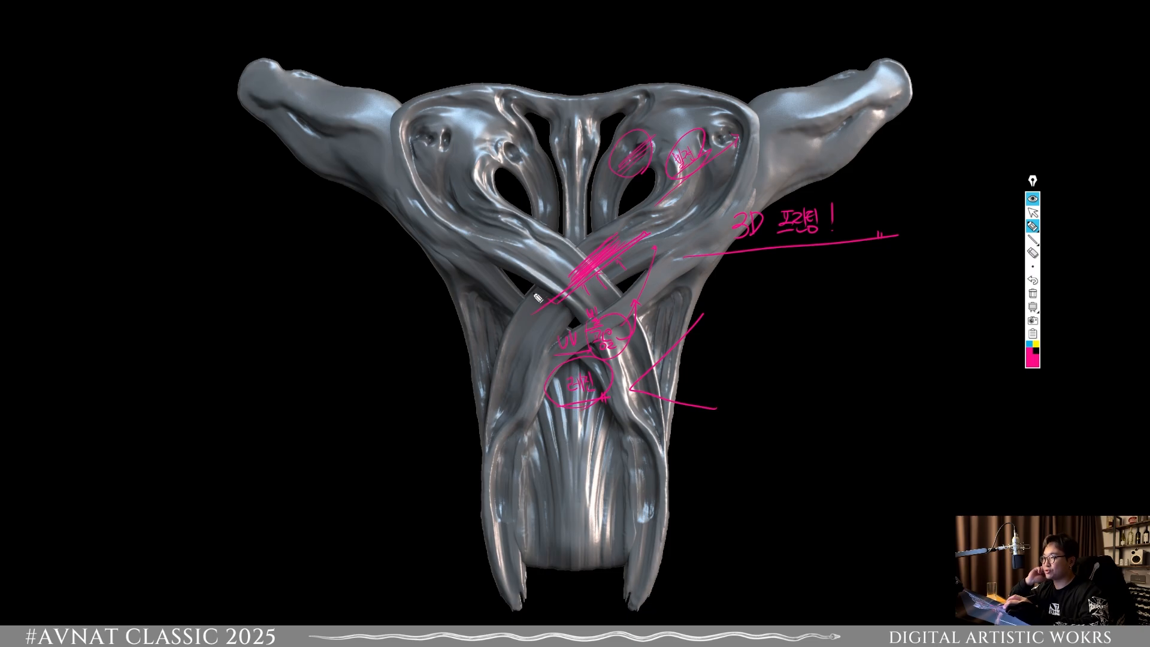
# Step: Frame the UV and resin notes in pink, label the angled pointer "재료", and name its branches "CPX" and "RP"
pyautogui.moveTo(533, 293)
pyautogui.mouseDown()
pyautogui.moveTo(628, 273)
pyautogui.moveTo(589, 413)
pyautogui.moveTo(609, 262)
pyautogui.mouseUp()
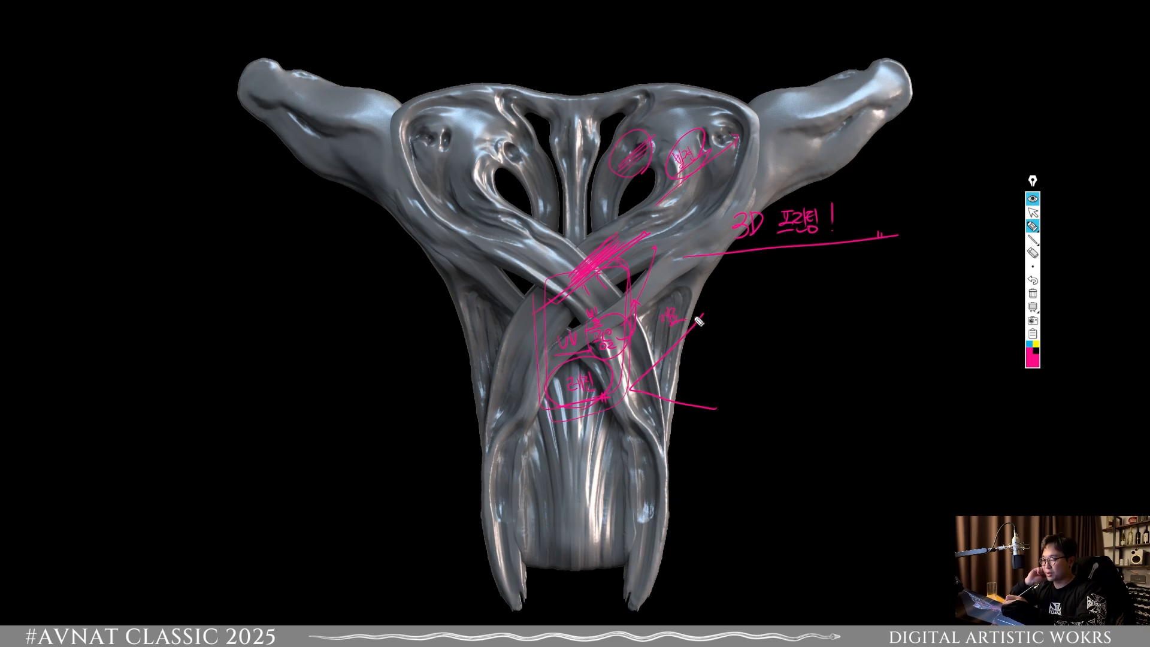
pyautogui.moveTo(724, 304); pyautogui.dragTo(728, 319)
pyautogui.moveTo(727, 305); pyautogui.dragTo(730, 312)
pyautogui.moveTo(738, 318)
pyautogui.mouseDown()
pyautogui.moveTo(749, 303)
pyautogui.moveTo(750, 318)
pyautogui.mouseUp()
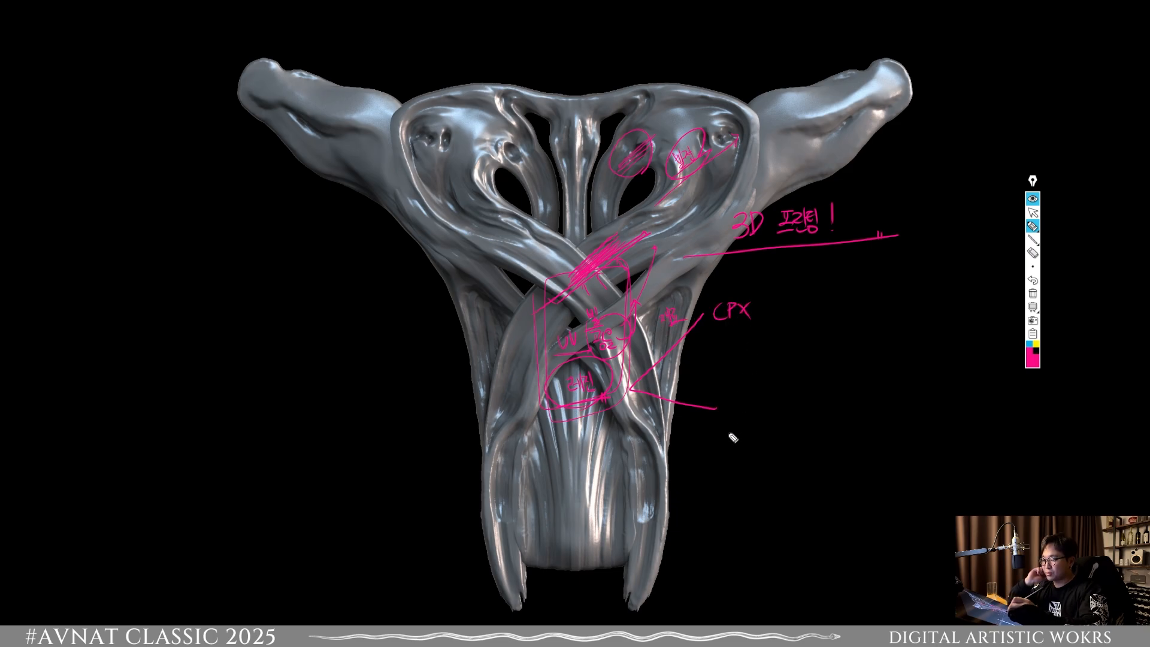
pyautogui.moveTo(726, 403)
pyautogui.mouseDown()
pyautogui.moveTo(725, 419)
pyautogui.moveTo(739, 420)
pyautogui.mouseUp()
pyautogui.moveTo(739, 400); pyautogui.dragTo(740, 412)
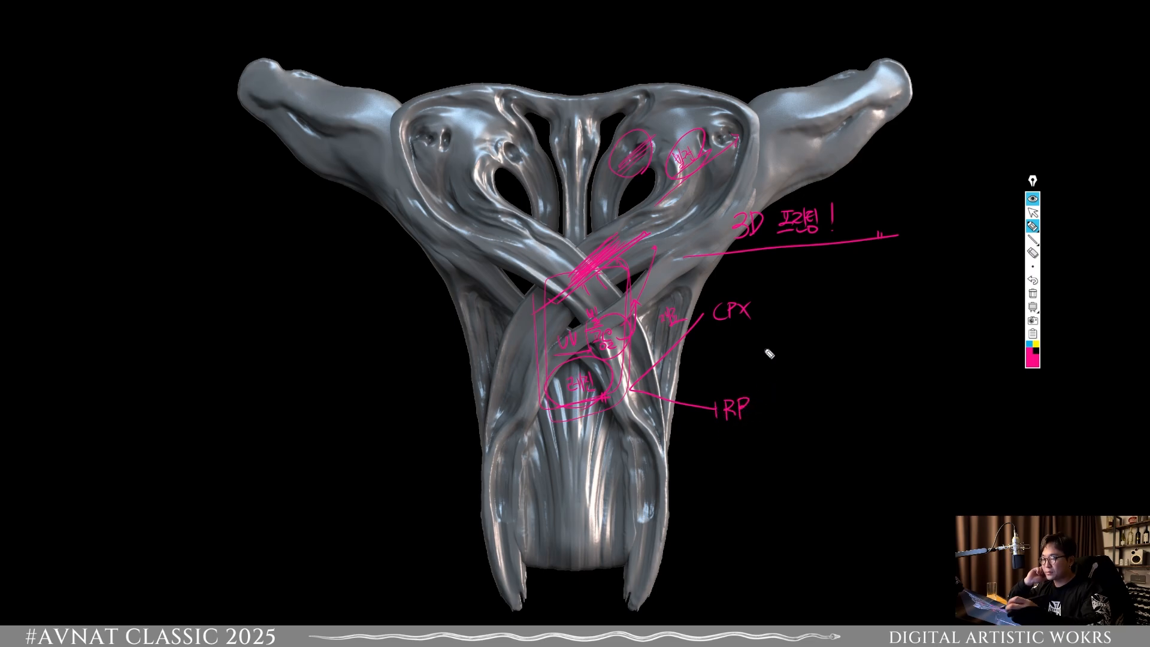
# Step: Underline "CPX" and handwrite an underlined, circled "왁스레진" note beside it
pyautogui.moveTo(711, 336); pyautogui.dragTo(760, 333)
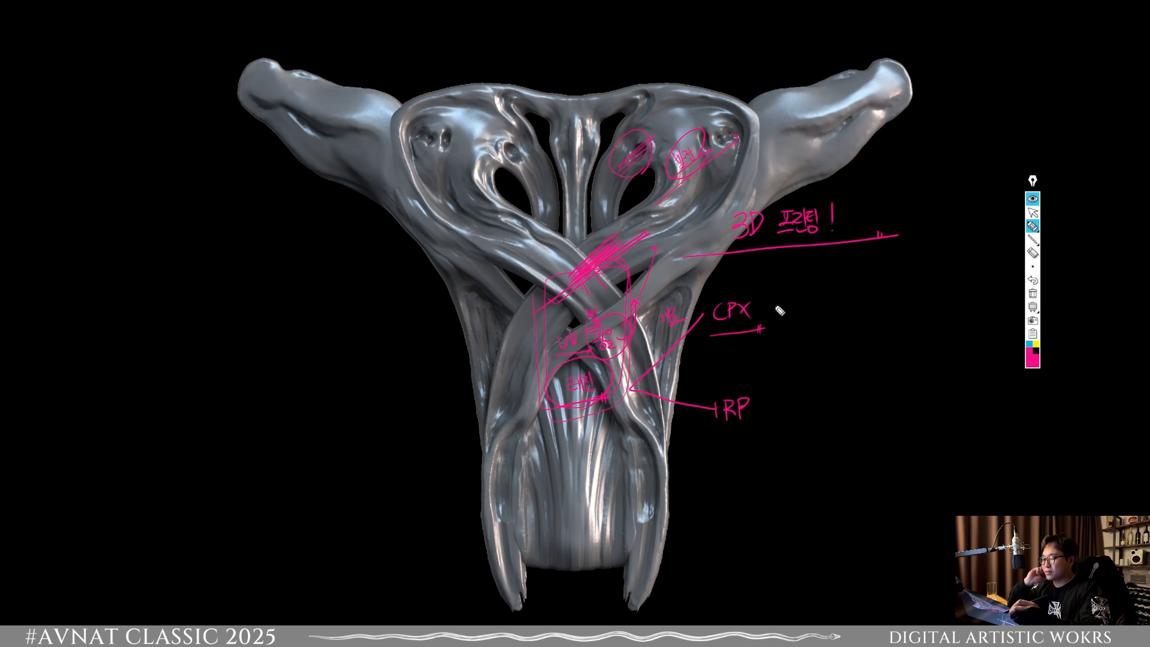
pyautogui.moveTo(777, 307)
pyautogui.mouseDown()
pyautogui.moveTo(780, 318)
pyautogui.moveTo(809, 309)
pyautogui.moveTo(819, 324)
pyautogui.mouseUp()
pyautogui.click(1032, 212)
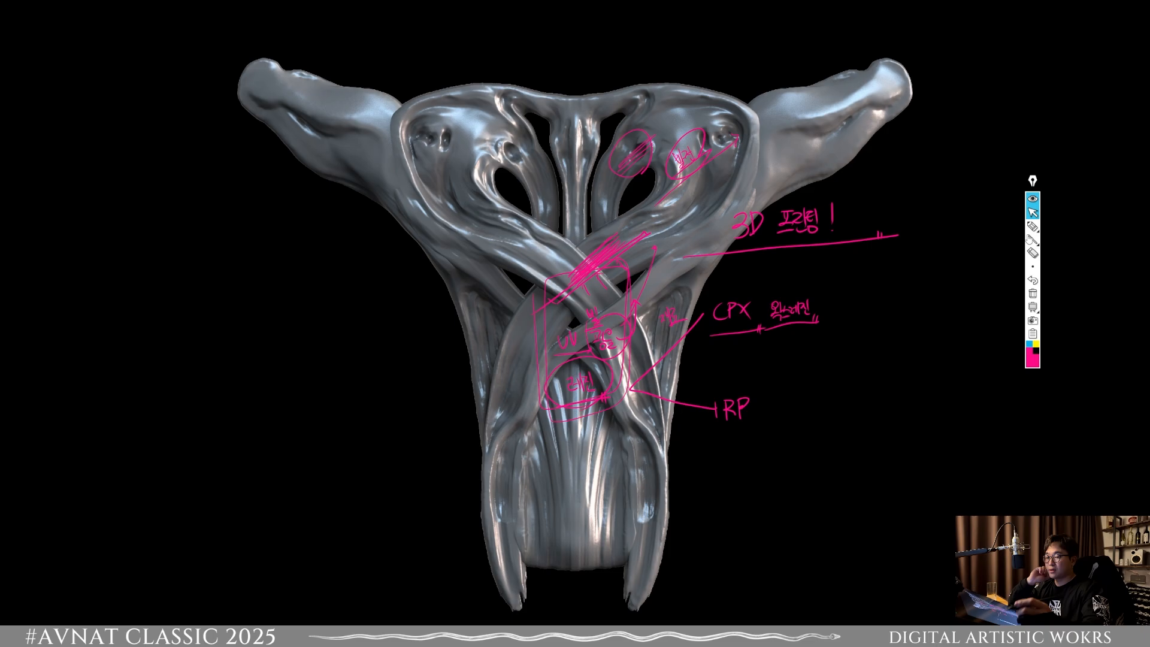
pyautogui.click(1032, 226)
pyautogui.moveTo(802, 346)
pyautogui.mouseDown()
pyautogui.moveTo(744, 330)
pyautogui.moveTo(818, 346)
pyautogui.mouseUp()
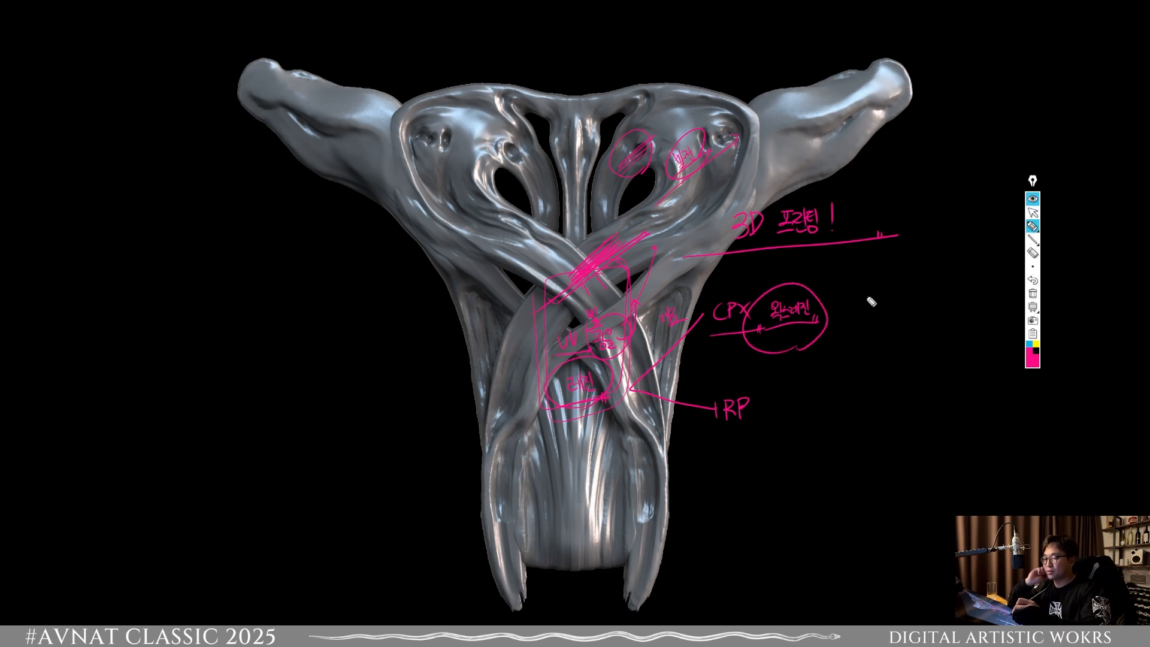
# Step: Write "왁스함량" with an upward arrow, a circled "재X" above it, and a long curved arrow rising from the circle
pyautogui.moveTo(857, 299)
pyautogui.mouseDown()
pyautogui.moveTo(866, 313)
pyautogui.moveTo(888, 306)
pyautogui.moveTo(892, 316)
pyautogui.moveTo(898, 302)
pyautogui.moveTo(918, 309)
pyautogui.moveTo(922, 293)
pyautogui.mouseUp()
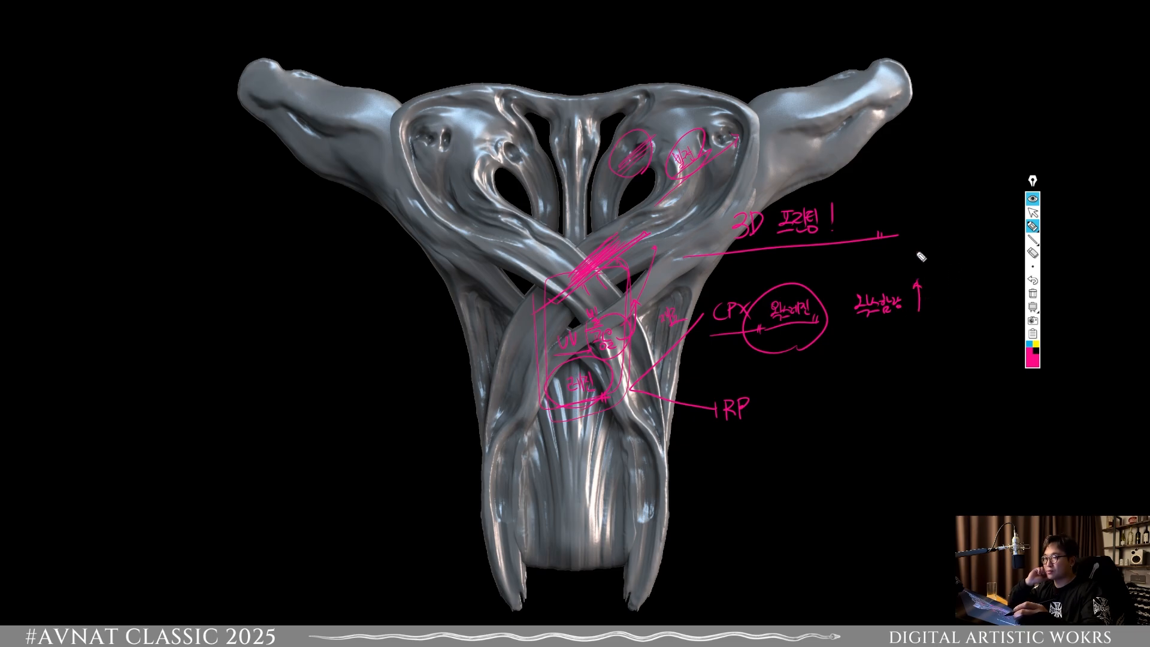
pyautogui.moveTo(914, 252); pyautogui.dragTo(905, 269)
pyautogui.moveTo(900, 271); pyautogui.dragTo(904, 277)
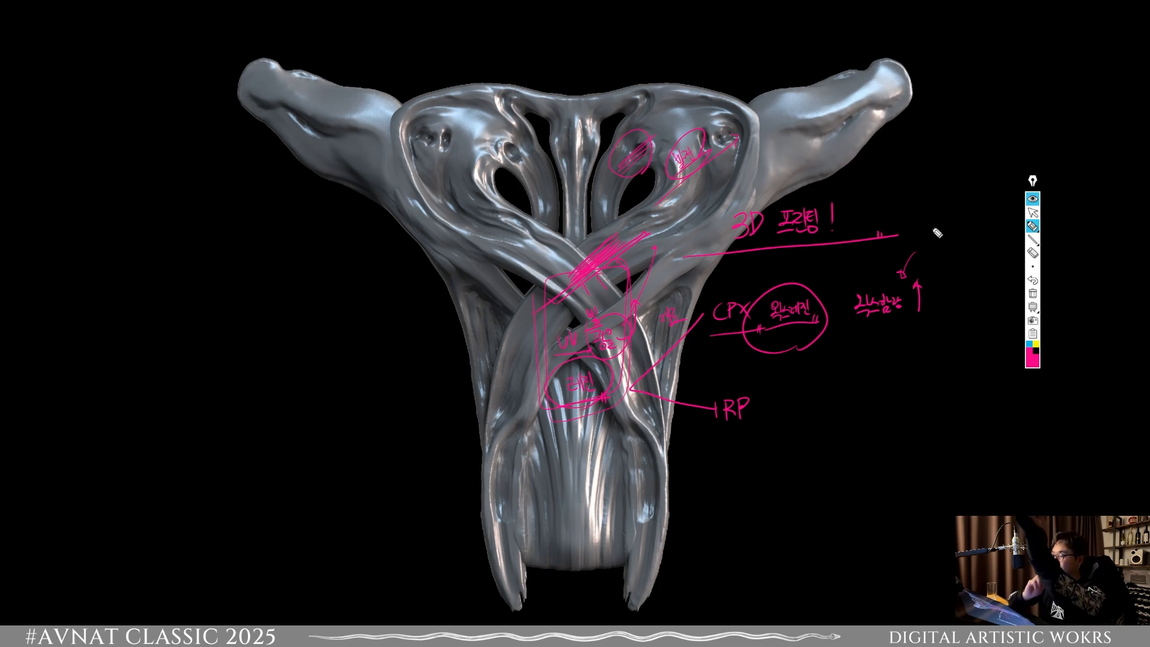
pyautogui.moveTo(926, 254)
pyautogui.mouseDown()
pyautogui.moveTo(945, 273)
pyautogui.moveTo(983, 252)
pyautogui.moveTo(957, 293)
pyautogui.moveTo(991, 137)
pyautogui.mouseUp()
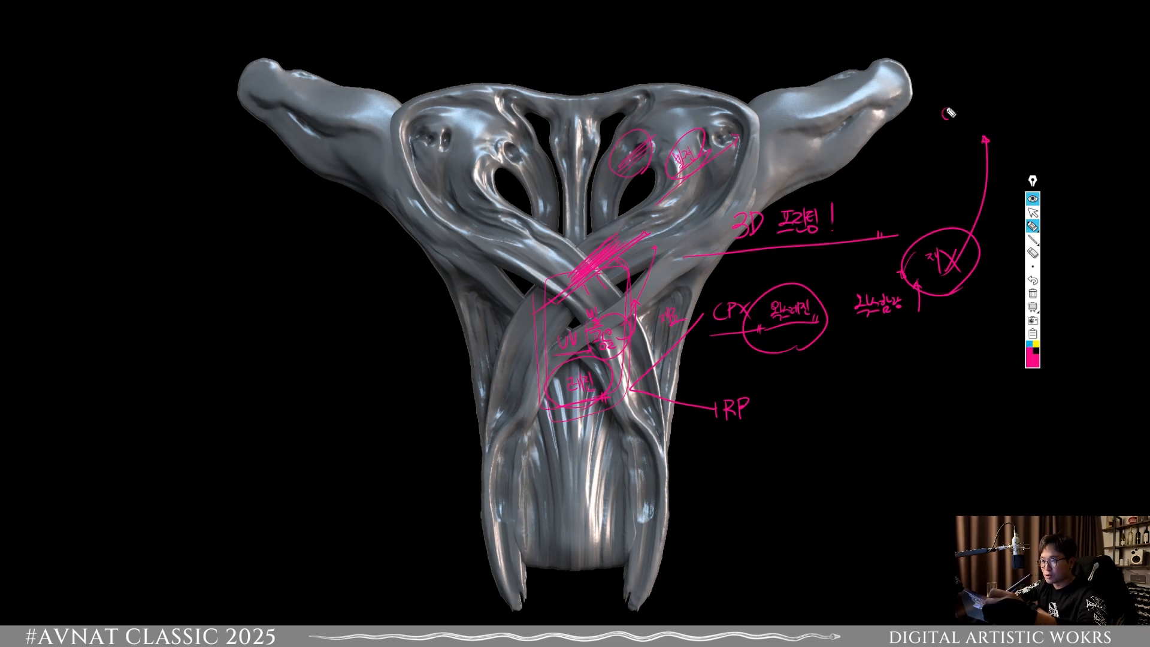
# Step: Write "완전 연소" beside the curved arrow's tip, then underline and frame it in pink
pyautogui.moveTo(948, 112)
pyautogui.mouseDown()
pyautogui.moveTo(956, 128)
pyautogui.moveTo(977, 125)
pyautogui.mouseUp()
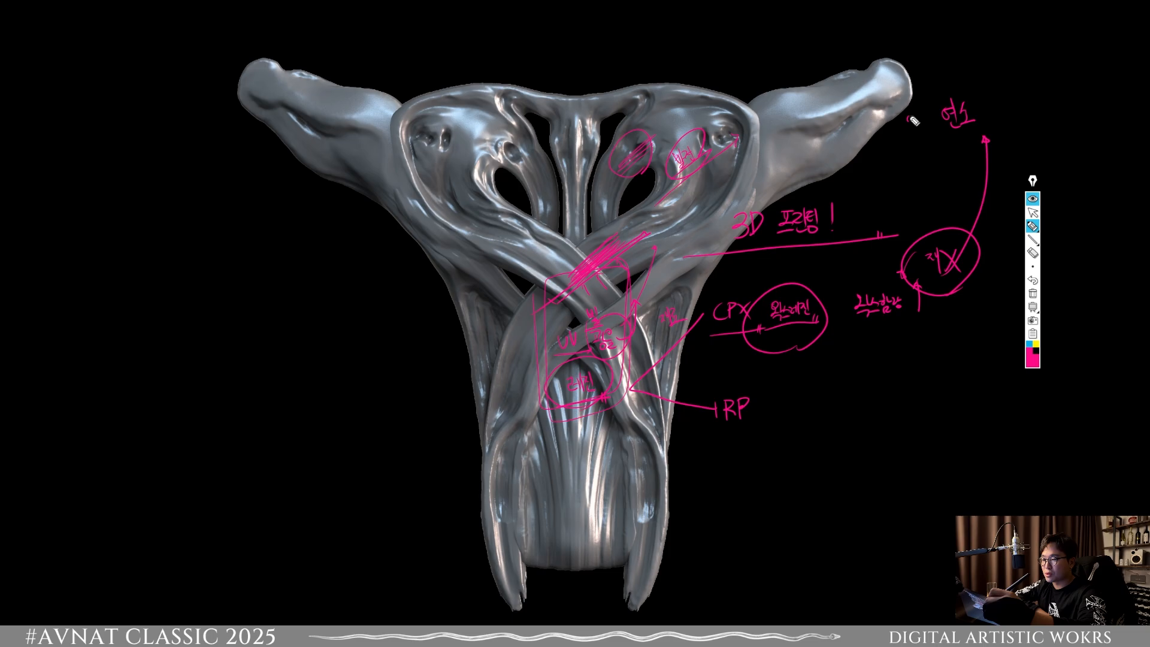
pyautogui.moveTo(906, 119)
pyautogui.mouseDown()
pyautogui.moveTo(923, 141)
pyautogui.moveTo(972, 137)
pyautogui.mouseUp()
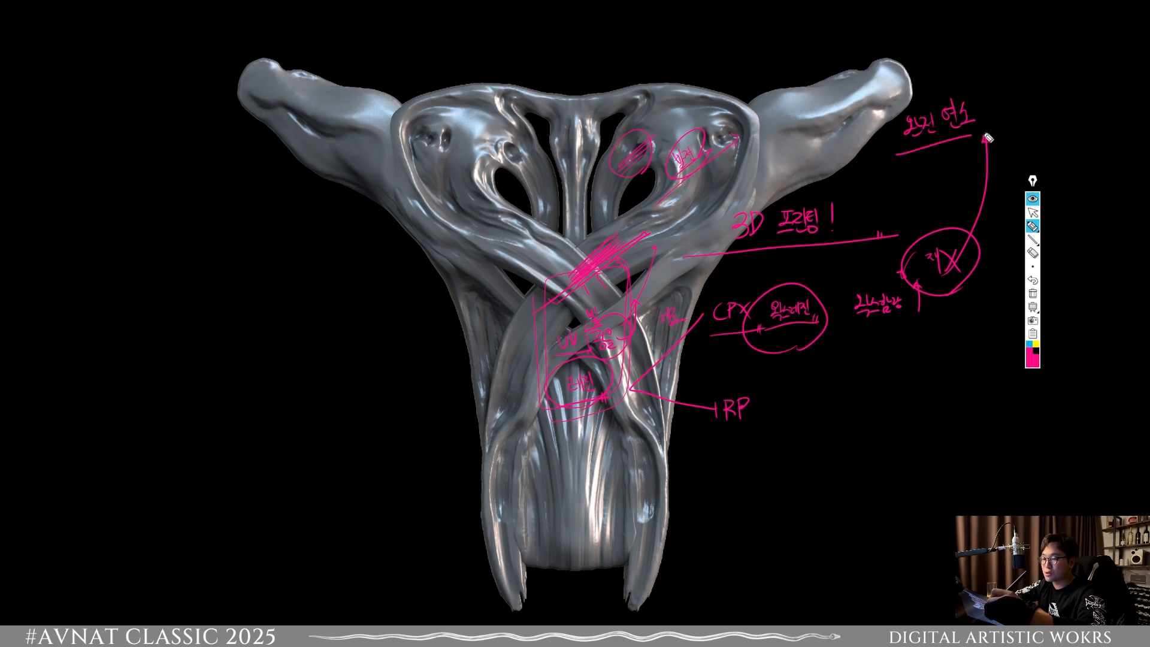
pyautogui.moveTo(898, 154)
pyautogui.mouseDown()
pyautogui.moveTo(932, 89)
pyautogui.moveTo(988, 131)
pyautogui.mouseUp()
# Step: Sketch a small pink rectangular flask with a stemmed tree inside, outflow arrows and a pointer line, plus a short downward arrow above the sculpture
pyautogui.moveTo(1018, 67); pyautogui.dragTo(1021, 132)
pyautogui.moveTo(1016, 65)
pyautogui.mouseDown()
pyautogui.moveTo(1061, 71)
pyautogui.moveTo(1058, 142)
pyautogui.mouseUp()
pyautogui.moveTo(1022, 143); pyautogui.dragTo(1065, 139)
pyautogui.moveTo(1036, 54); pyautogui.dragTo(1044, 107)
pyautogui.moveTo(1034, 110)
pyautogui.mouseDown()
pyautogui.moveTo(1045, 135)
pyautogui.moveTo(1035, 35)
pyautogui.moveTo(1090, 45)
pyautogui.mouseUp()
pyautogui.moveTo(1081, 40); pyautogui.dragTo(1085, 53)
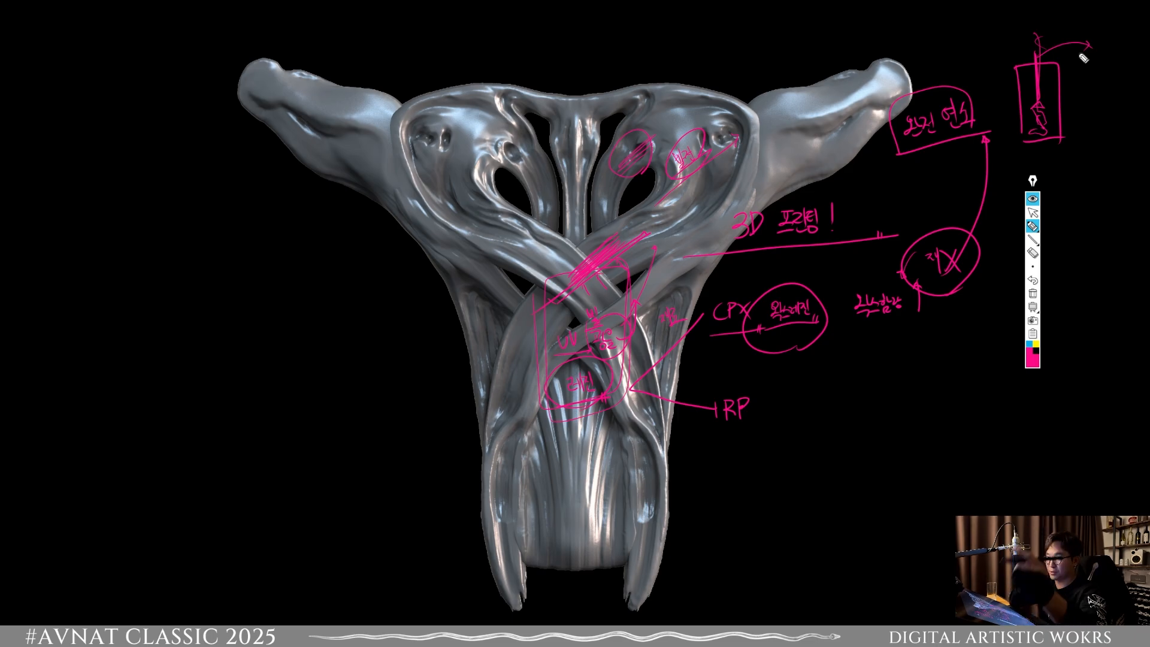
pyautogui.moveTo(1067, 19); pyautogui.dragTo(1040, 58)
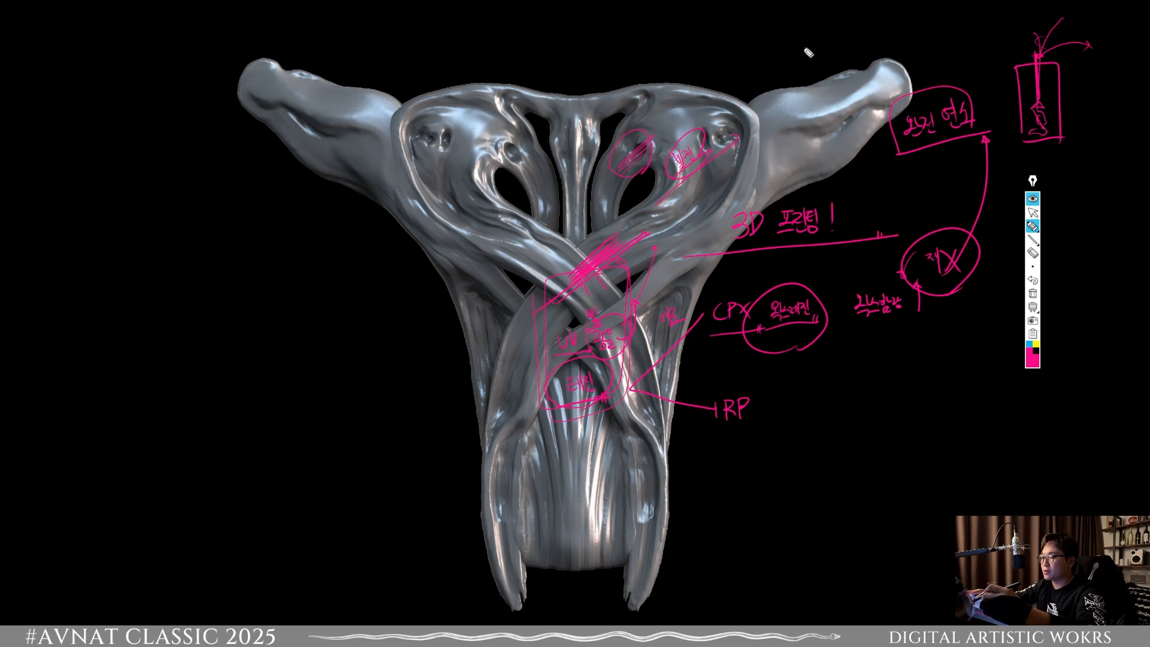
pyautogui.moveTo(809, 30); pyautogui.dragTo(808, 48)
pyautogui.moveTo(813, 33); pyautogui.dragTo(809, 64)
pyautogui.moveTo(953, 65); pyautogui.dragTo(1019, 75)
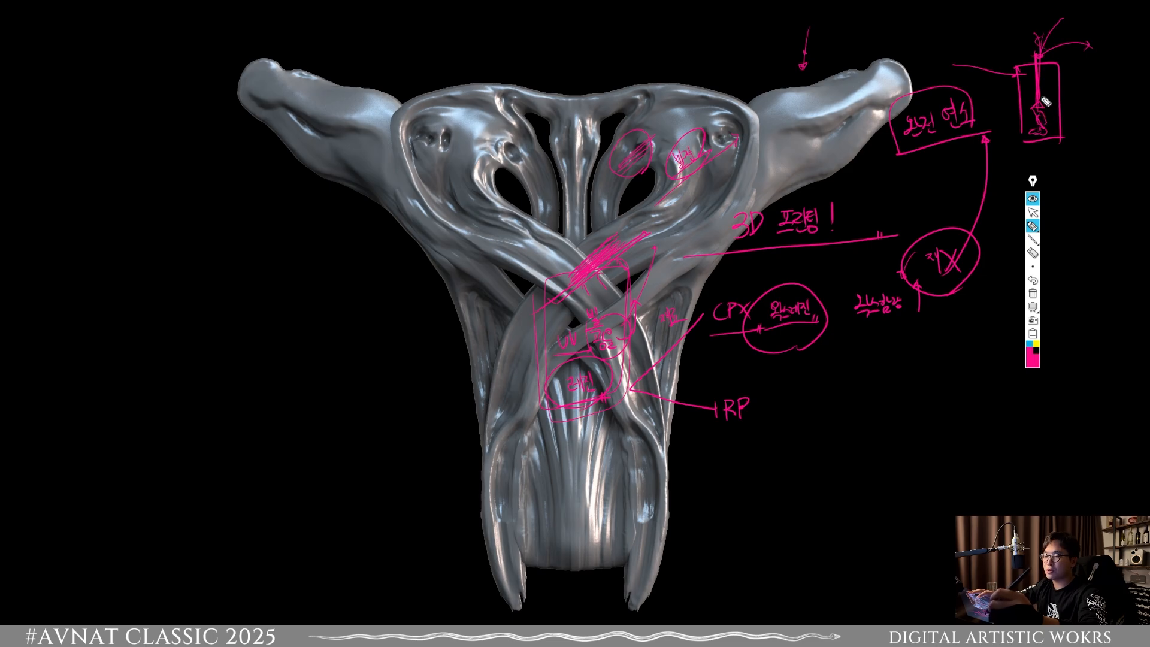
# Step: Set the pen colour to yellow and show the annotations on a white board, ready for drawing
pyautogui.click(1036, 344)
pyautogui.moveTo(1036, 97)
pyautogui.mouseDown()
pyautogui.moveTo(1043, 76)
pyautogui.moveTo(1040, 107)
pyautogui.mouseUp()
pyautogui.click(1032, 322)
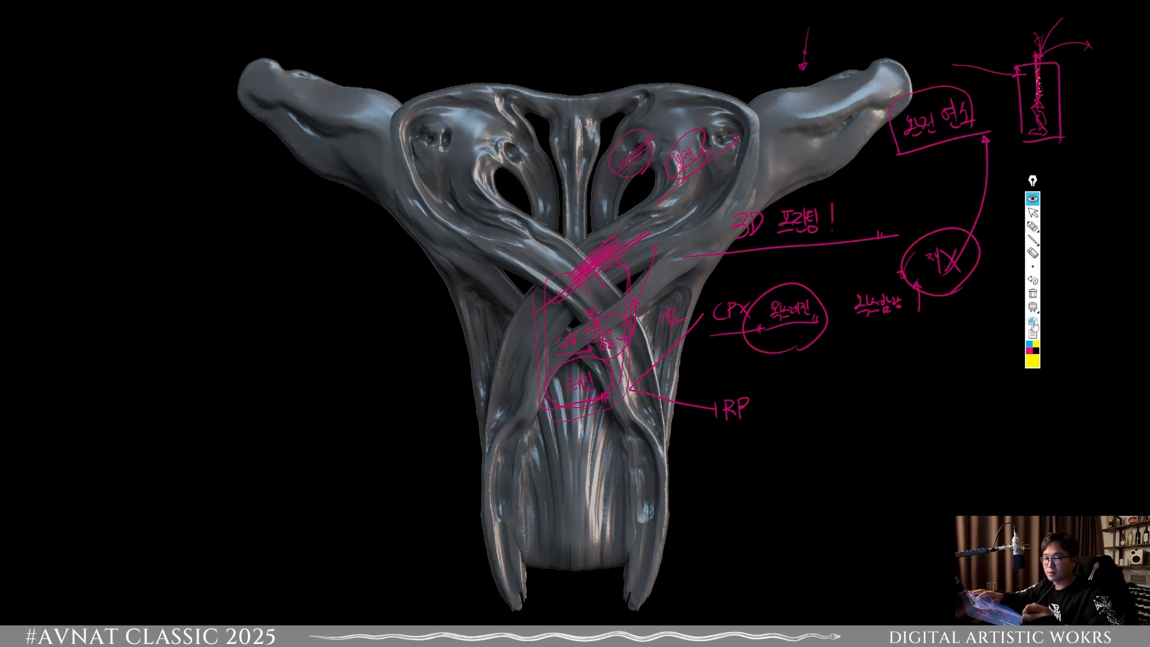
pyautogui.click(1033, 308)
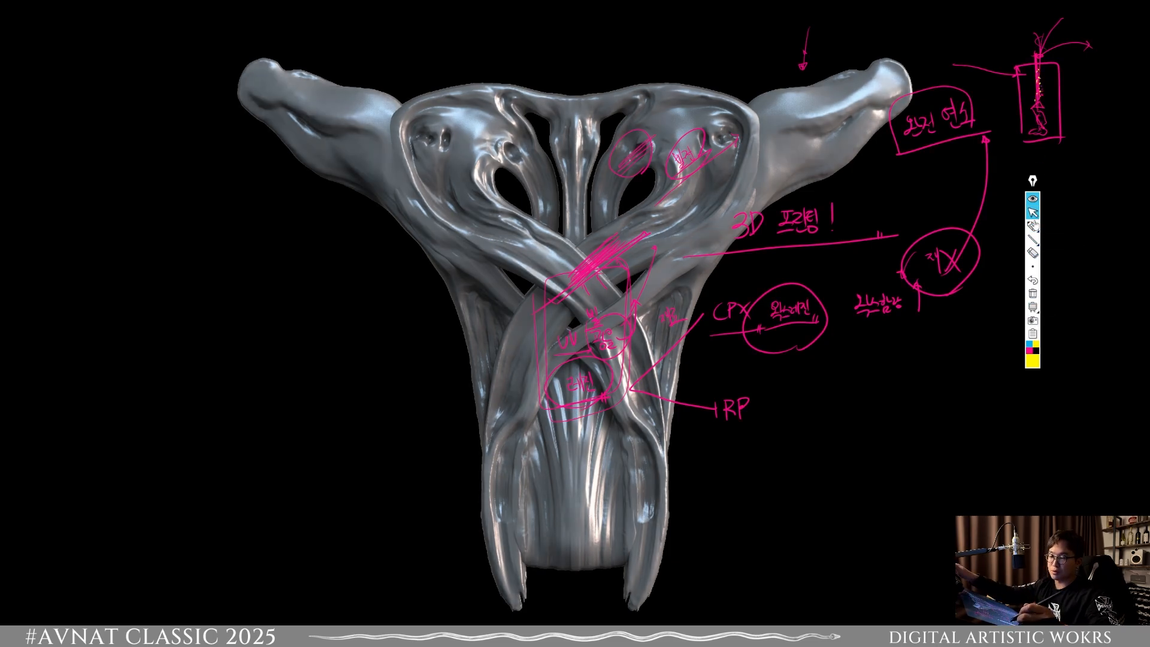
pyautogui.click(1033, 307)
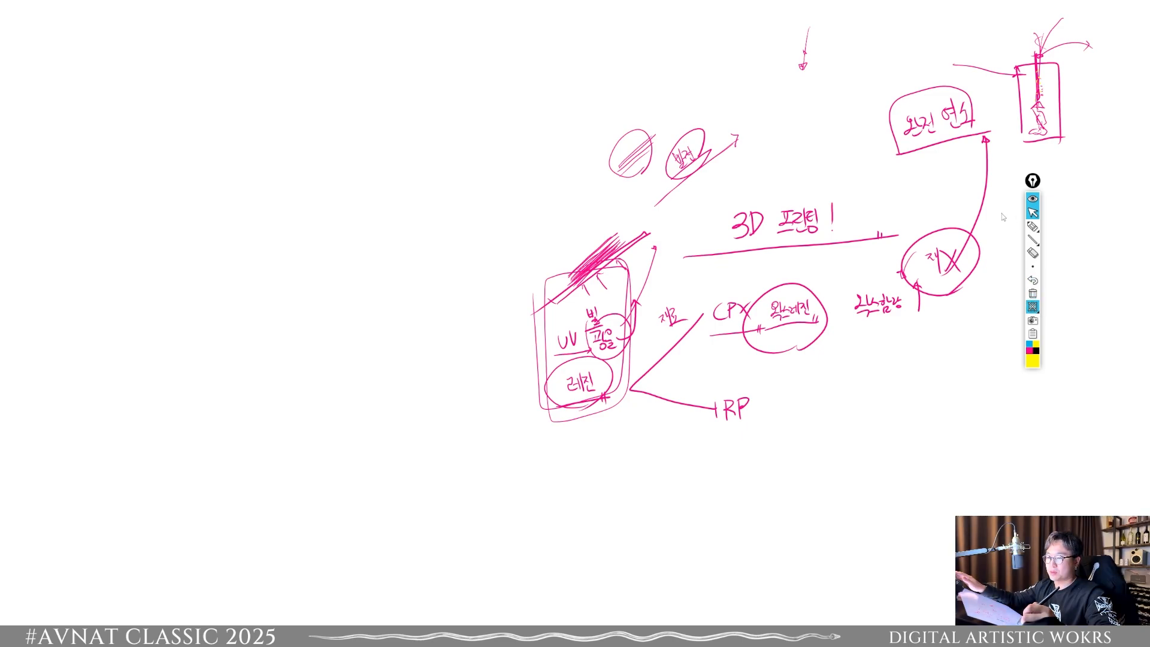
pyautogui.click(1033, 226)
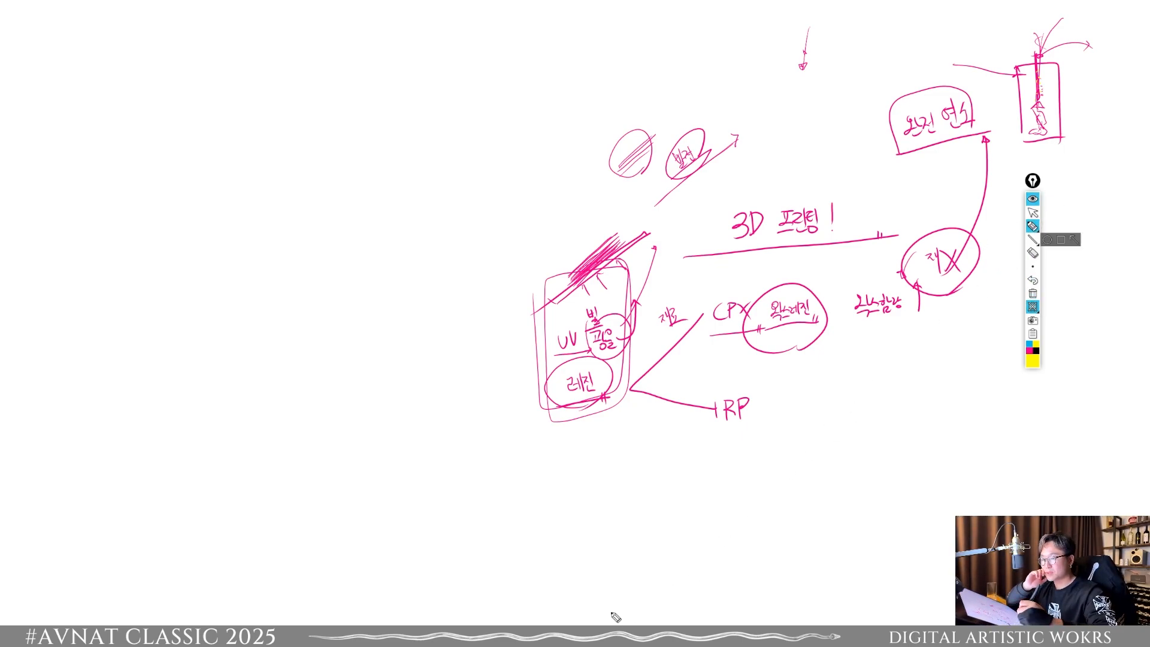
# Step: Draw a large yellow cylinder holding a central stem with leaf-like branches, then return to the sculpture image background
pyautogui.moveTo(241, 134)
pyautogui.mouseDown()
pyautogui.moveTo(385, 120)
pyautogui.moveTo(179, 213)
pyautogui.moveTo(274, 528)
pyautogui.moveTo(474, 501)
pyautogui.moveTo(406, 135)
pyautogui.mouseUp()
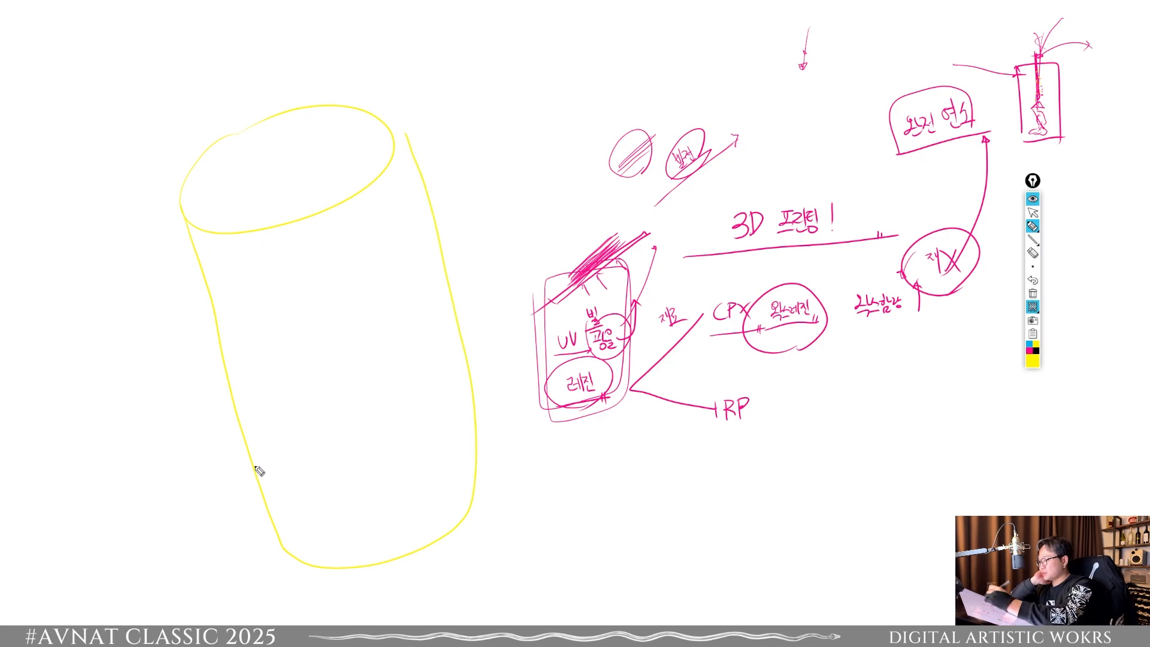
pyautogui.moveTo(290, 112)
pyautogui.mouseDown()
pyautogui.moveTo(346, 419)
pyautogui.moveTo(367, 429)
pyautogui.moveTo(354, 451)
pyautogui.moveTo(364, 457)
pyautogui.moveTo(380, 439)
pyautogui.moveTo(377, 411)
pyautogui.mouseUp()
pyautogui.moveTo(333, 351)
pyautogui.mouseDown()
pyautogui.moveTo(324, 367)
pyautogui.moveTo(389, 312)
pyautogui.mouseUp()
pyautogui.moveTo(350, 361); pyautogui.dragTo(308, 442)
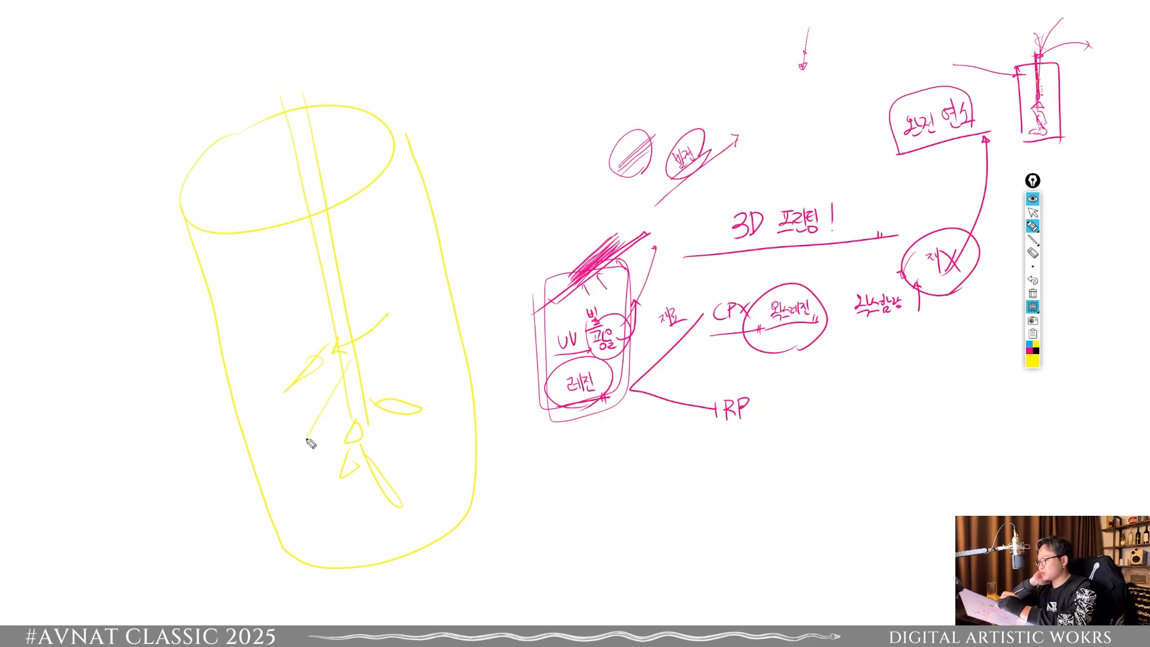
pyautogui.moveTo(358, 356); pyautogui.dragTo(393, 369)
pyautogui.moveTo(326, 257); pyautogui.dragTo(330, 256)
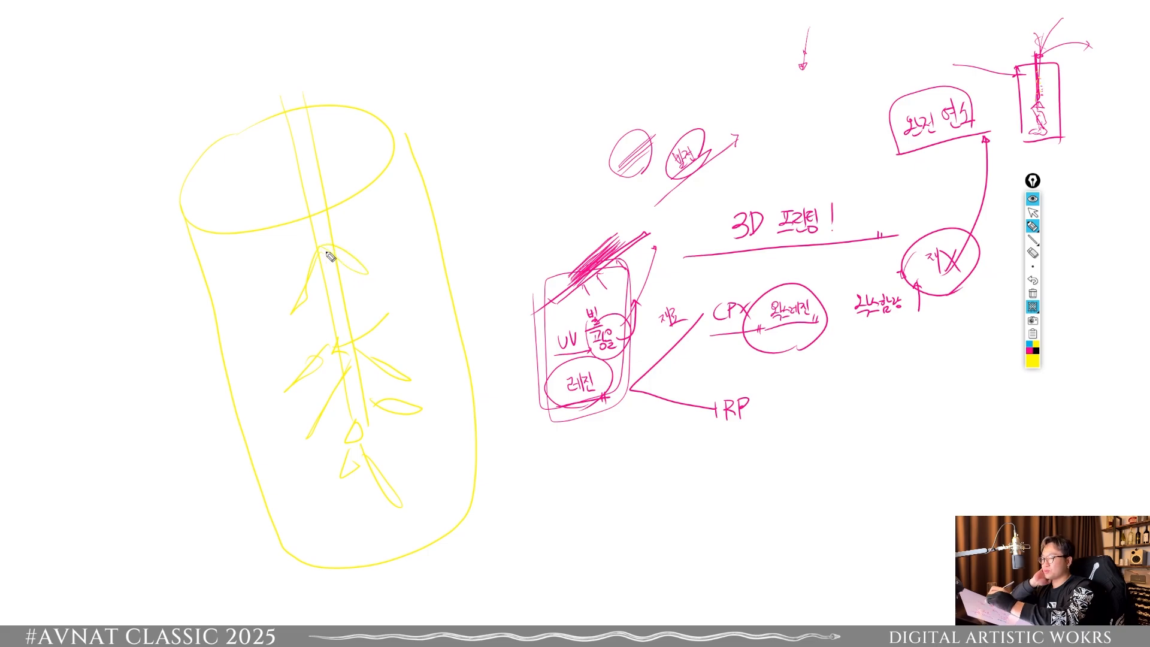
pyautogui.click(1032, 307)
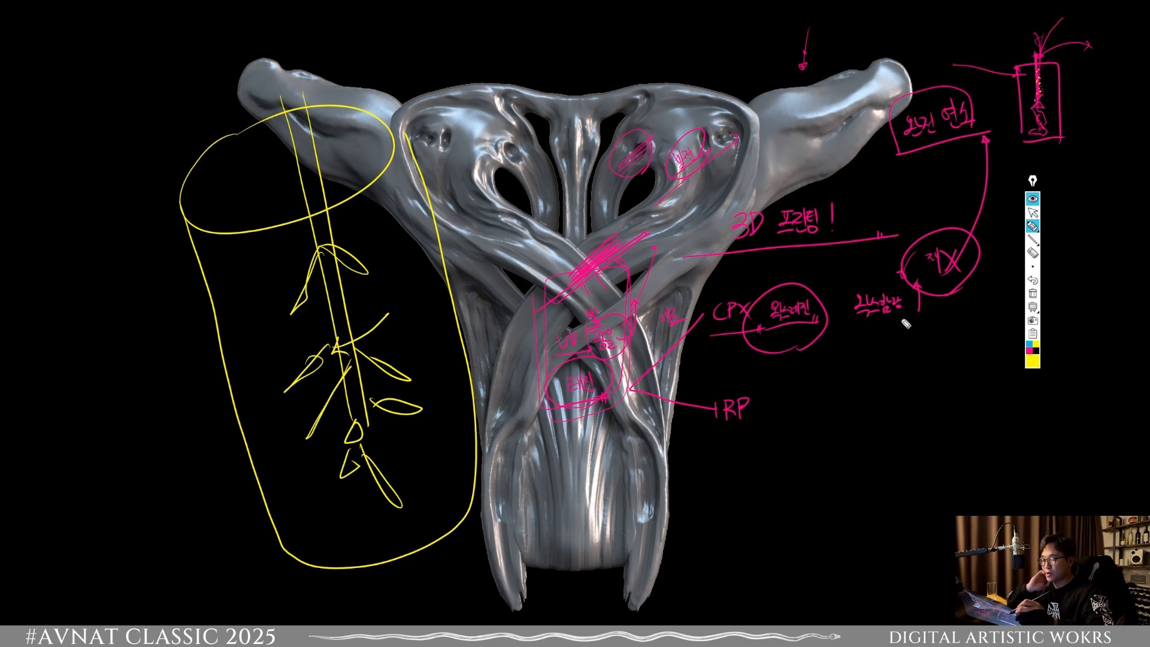
# Step: Emphasize the "왁스레진", "왁스함량" and "완전 연소" notes with yellow underlines and circles
pyautogui.moveTo(730, 336); pyautogui.dragTo(890, 322)
pyautogui.moveTo(762, 327)
pyautogui.mouseDown()
pyautogui.moveTo(762, 298)
pyautogui.moveTo(836, 326)
pyautogui.moveTo(870, 299)
pyautogui.mouseUp()
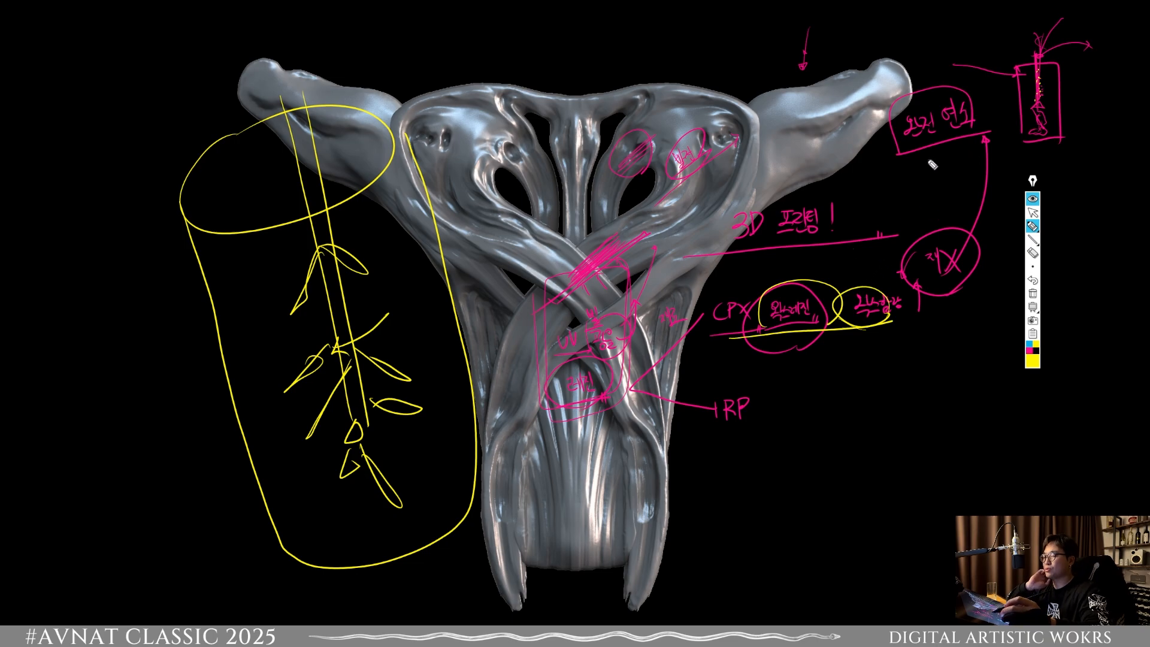
pyautogui.moveTo(902, 129)
pyautogui.mouseDown()
pyautogui.moveTo(968, 163)
pyautogui.moveTo(920, 167)
pyautogui.moveTo(1021, 127)
pyautogui.mouseUp()
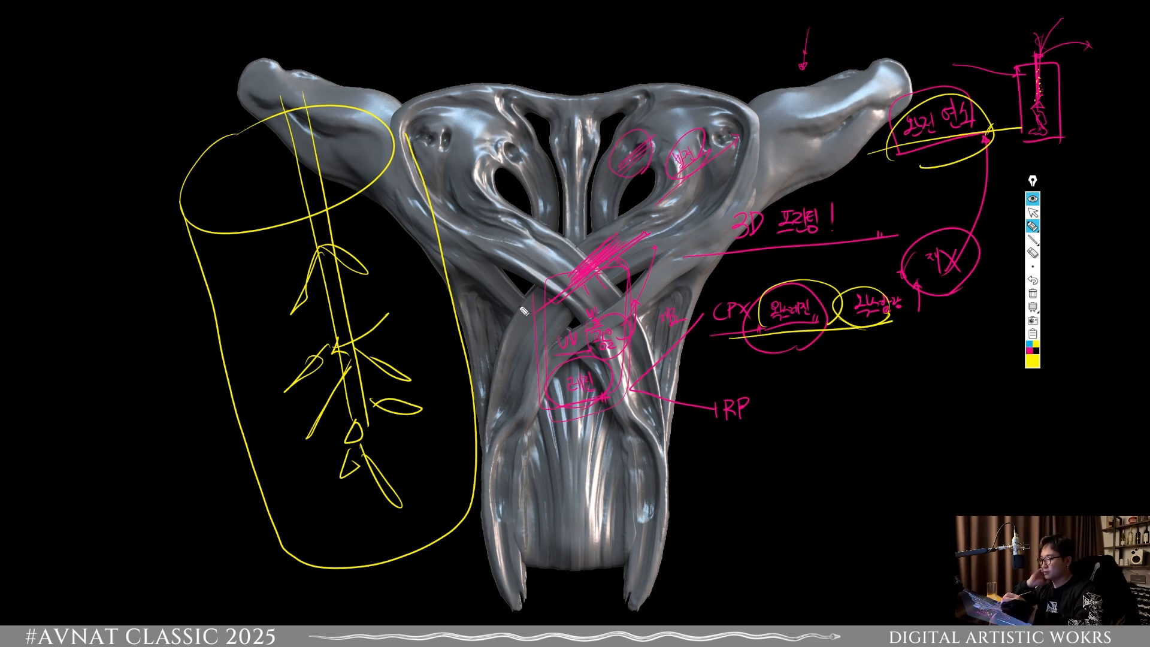
# Step: Sketch a yellow ring with small details along its band, a labelled arrow pointing outward, and overlapping circles around its upper part
pyautogui.moveTo(914, 390)
pyautogui.mouseDown()
pyautogui.moveTo(944, 462)
pyautogui.moveTo(945, 405)
pyautogui.moveTo(854, 439)
pyautogui.moveTo(878, 416)
pyautogui.moveTo(875, 431)
pyautogui.moveTo(886, 413)
pyautogui.moveTo(844, 438)
pyautogui.moveTo(866, 426)
pyautogui.mouseUp()
pyautogui.moveTo(899, 399)
pyautogui.mouseDown()
pyautogui.moveTo(896, 414)
pyautogui.moveTo(959, 420)
pyautogui.moveTo(1014, 382)
pyautogui.mouseUp()
pyautogui.moveTo(977, 393); pyautogui.dragTo(990, 399)
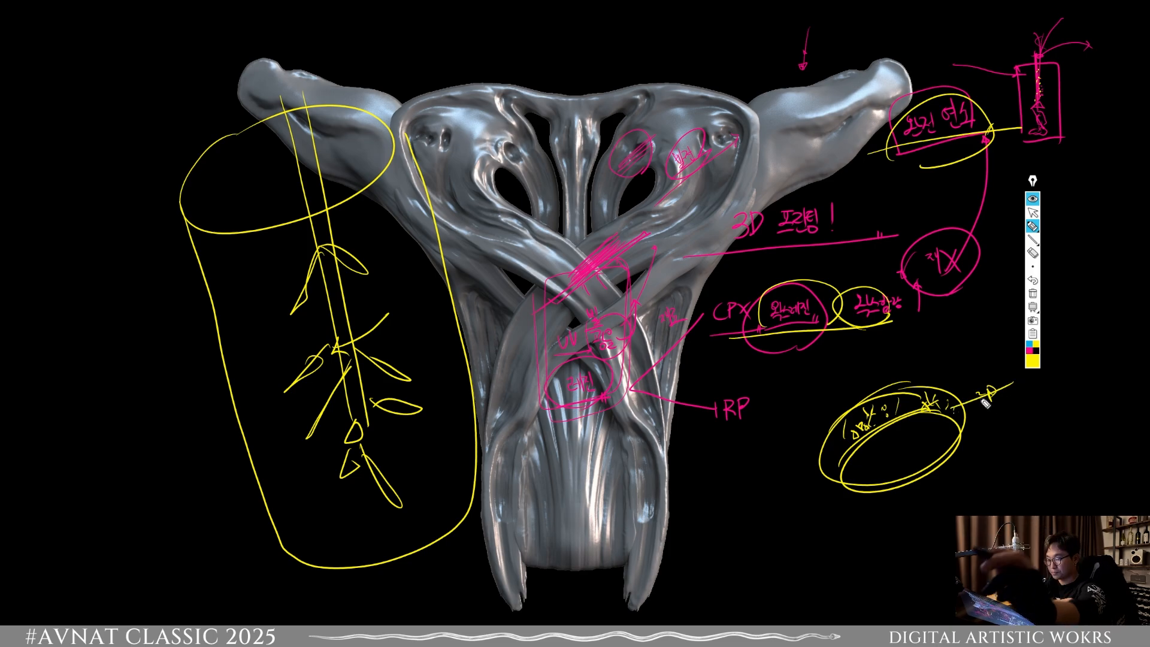
pyautogui.moveTo(995, 395); pyautogui.dragTo(1038, 392)
pyautogui.moveTo(1028, 388); pyautogui.dragTo(1029, 399)
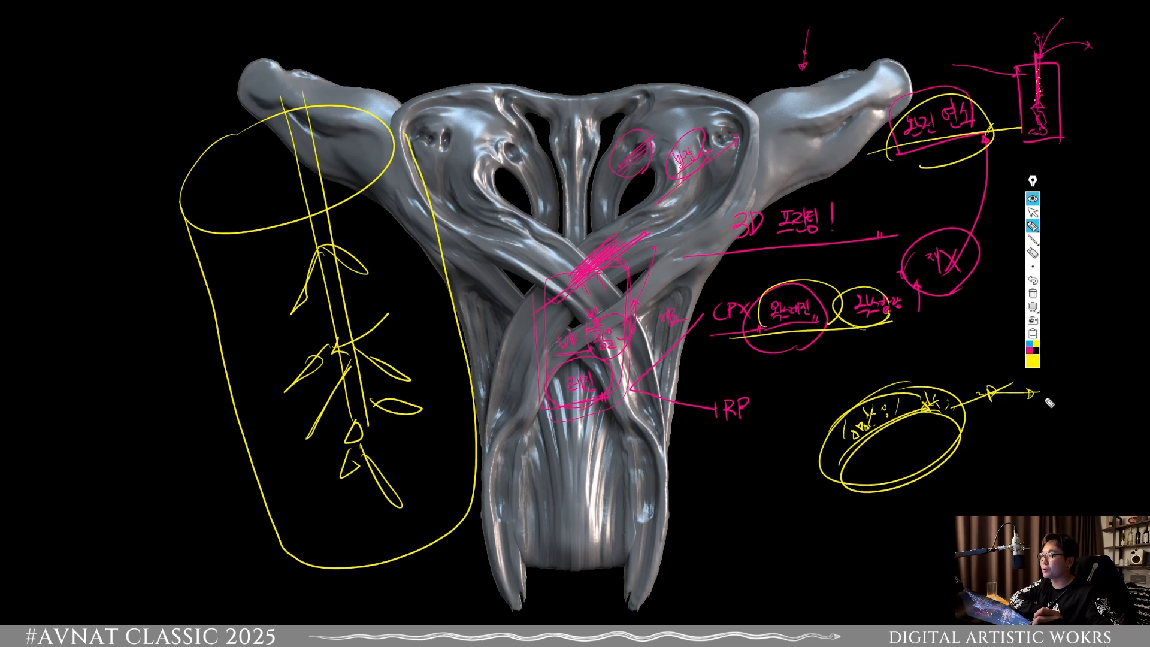
pyautogui.moveTo(925, 407)
pyautogui.mouseDown()
pyautogui.moveTo(963, 351)
pyautogui.moveTo(934, 437)
pyautogui.moveTo(863, 421)
pyautogui.mouseUp()
pyautogui.moveTo(915, 401)
pyautogui.mouseDown()
pyautogui.moveTo(884, 419)
pyautogui.moveTo(920, 372)
pyautogui.mouseUp()
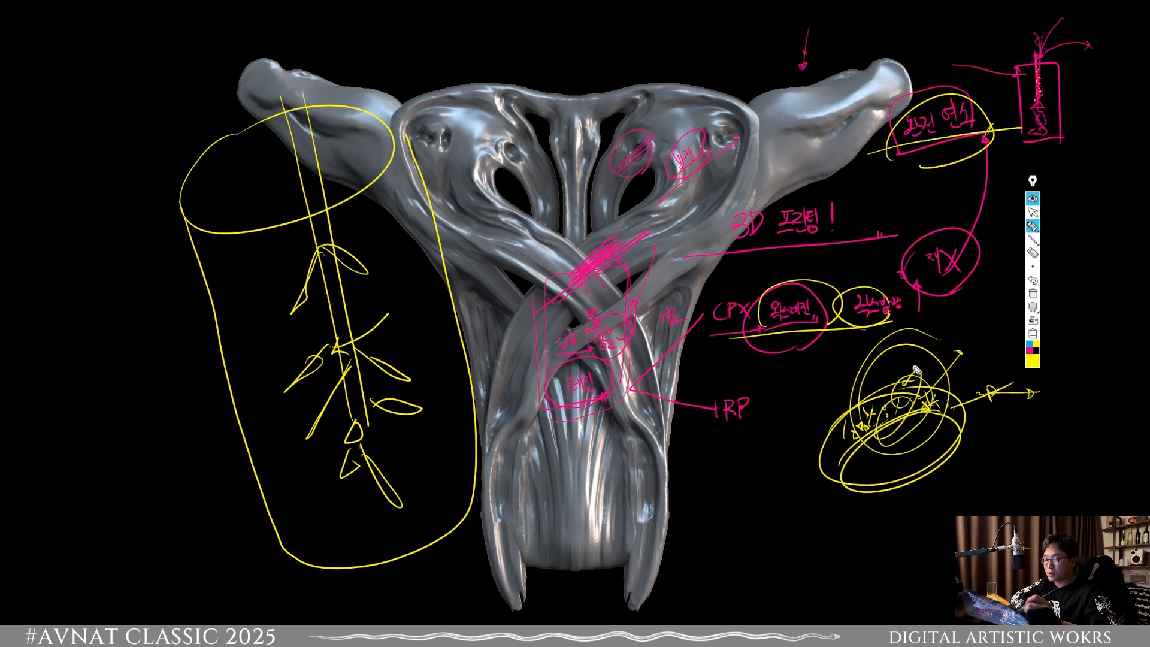
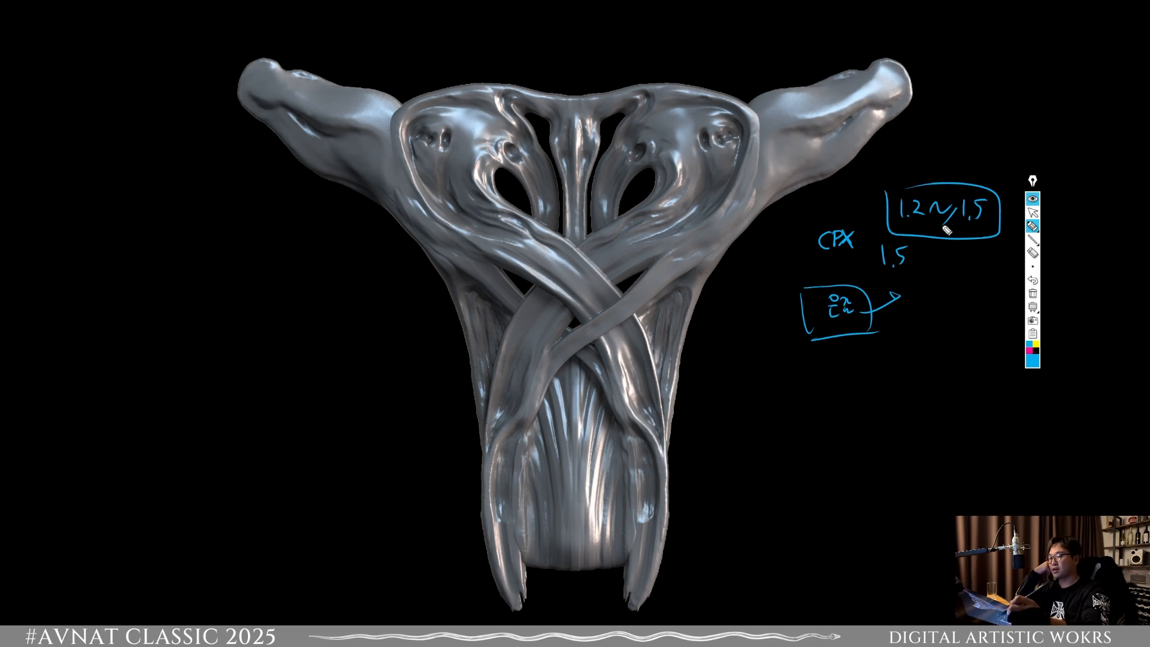
# Step: Draw a blue arrow up from the boxed "1.2~1.5", loop large circles around all the notes, and write an oval-framed "1.2~1.5" beside them
pyautogui.moveTo(945, 227); pyautogui.dragTo(982, 139)
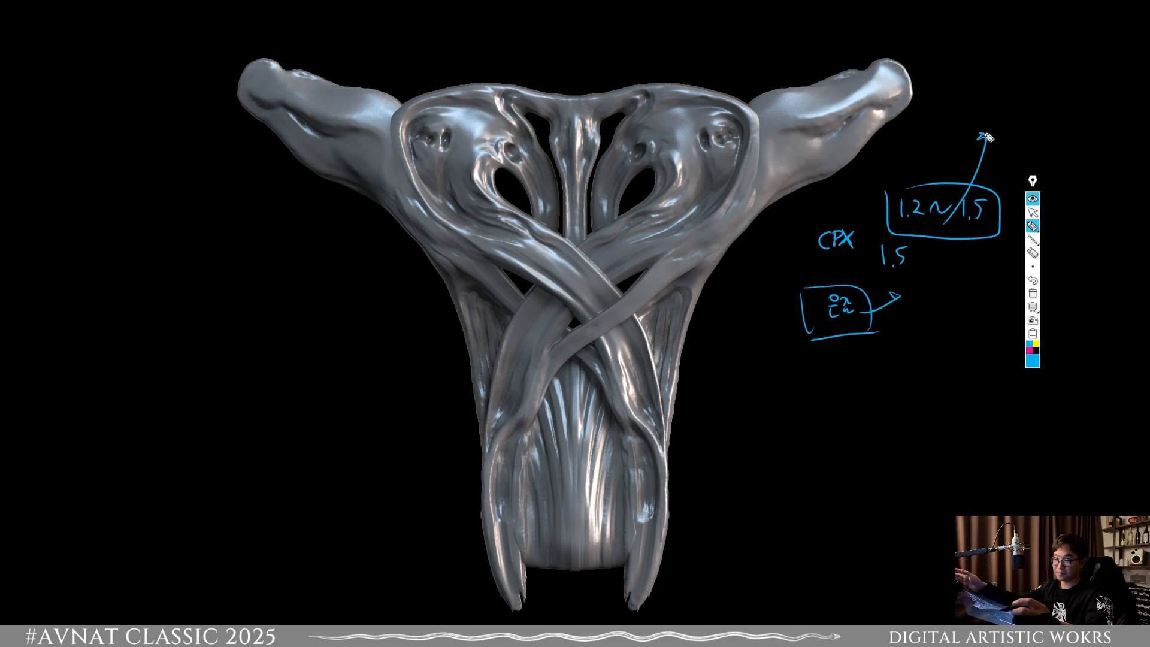
pyautogui.moveTo(987, 137)
pyautogui.mouseDown()
pyautogui.moveTo(791, 243)
pyautogui.moveTo(923, 115)
pyautogui.moveTo(985, 129)
pyautogui.moveTo(1017, 200)
pyautogui.moveTo(994, 278)
pyautogui.moveTo(891, 327)
pyautogui.mouseUp()
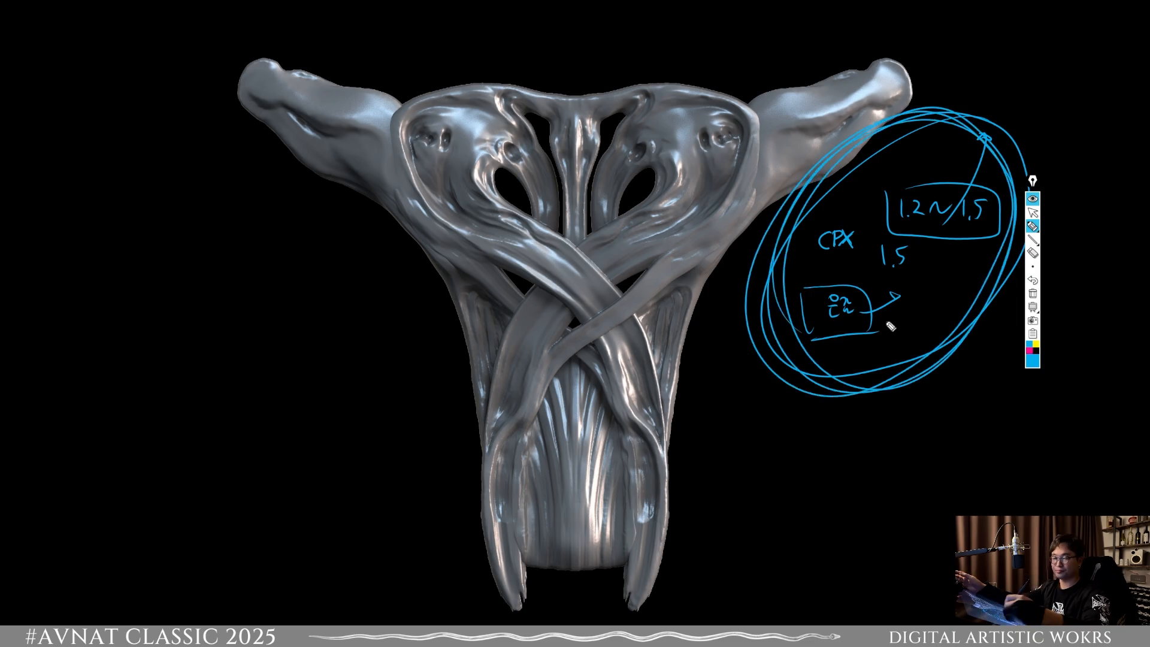
pyautogui.click(1021, 103)
pyautogui.moveTo(1014, 88)
pyautogui.mouseDown()
pyautogui.moveTo(1014, 103)
pyautogui.moveTo(1060, 96)
pyautogui.moveTo(1096, 123)
pyautogui.moveTo(1072, 127)
pyautogui.mouseUp()
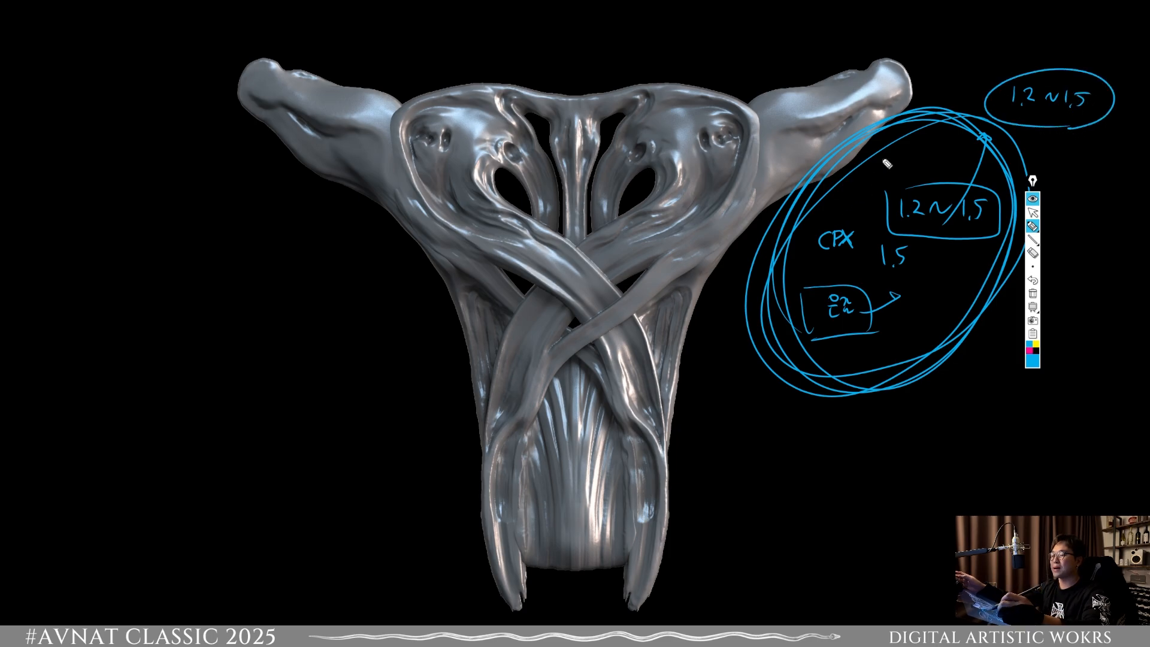
# Step: Add a small Korean note above the boxed range, a small rounded shape with a line, and a cylinder sketch over the sculpture's lower strands
pyautogui.moveTo(884, 161); pyautogui.dragTo(905, 175)
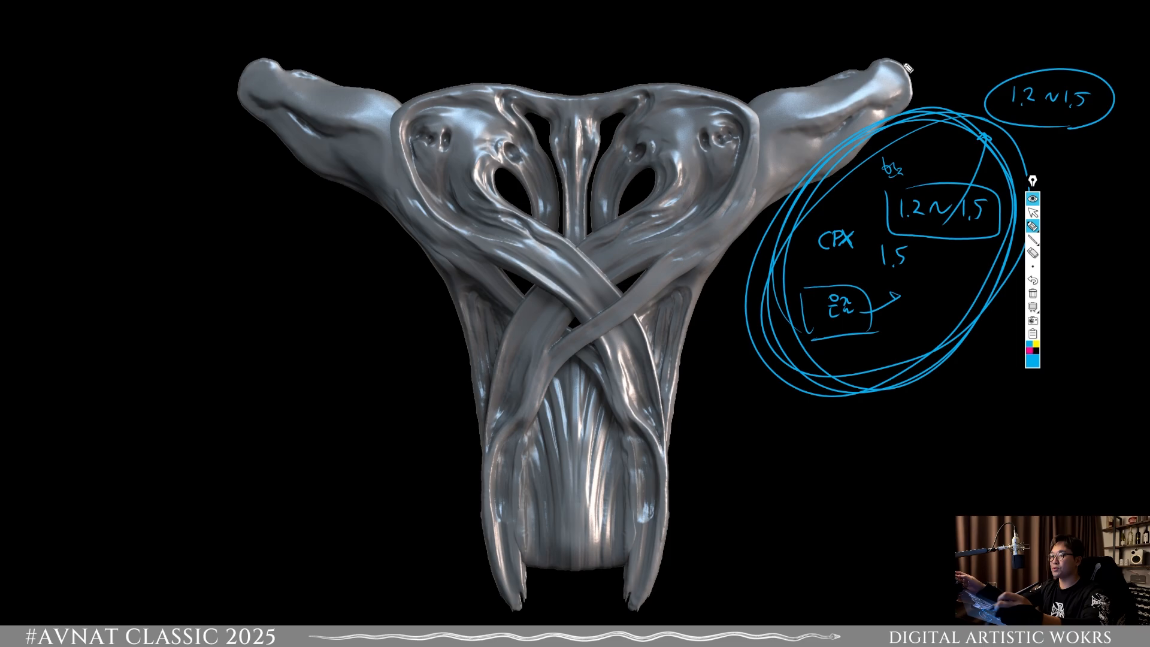
pyautogui.moveTo(934, 58); pyautogui.dragTo(985, 66)
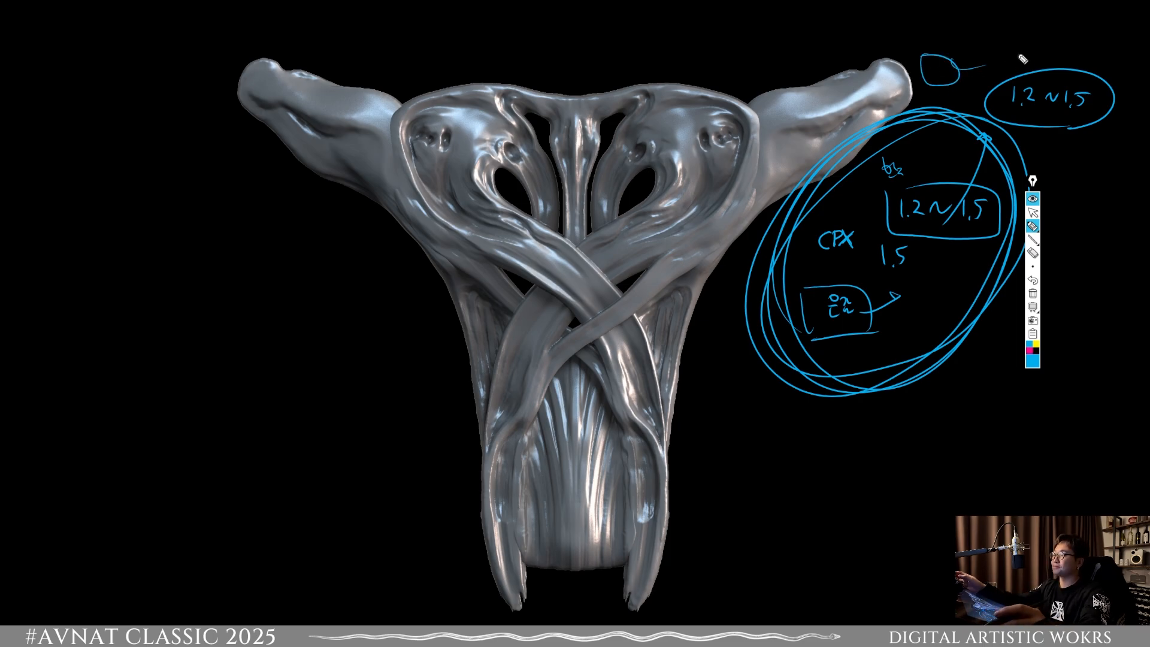
pyautogui.moveTo(615, 340)
pyautogui.mouseDown()
pyautogui.moveTo(647, 320)
pyautogui.moveTo(667, 405)
pyautogui.moveTo(679, 315)
pyautogui.mouseUp()
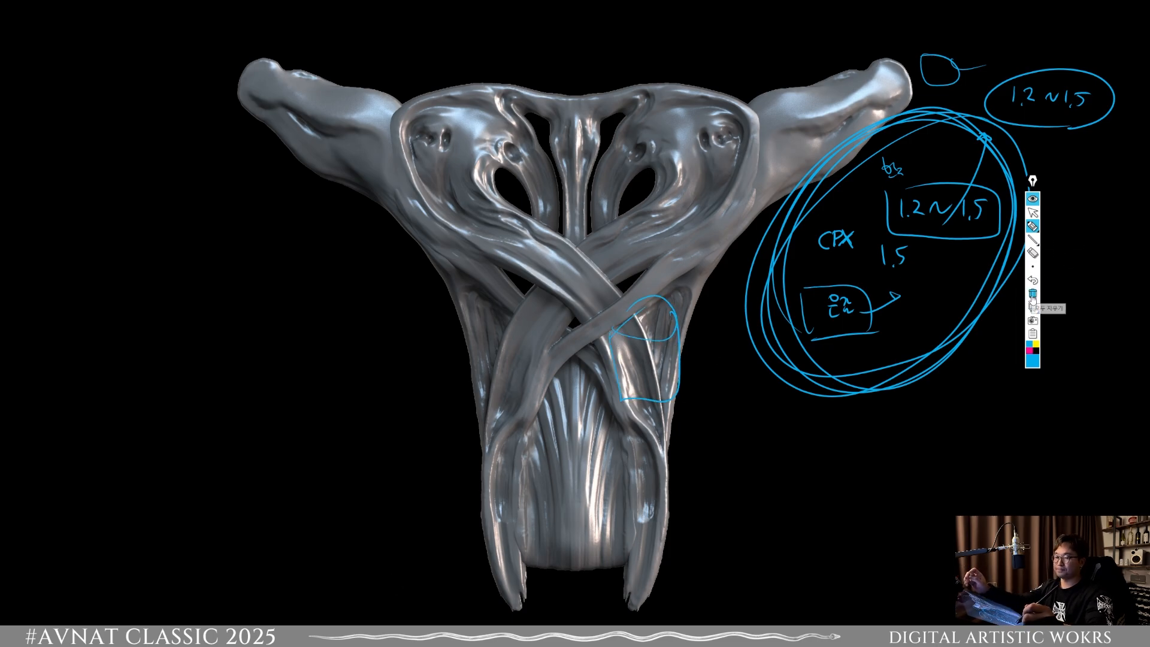
# Step: Clear all annotations, return to the normal pointer, and minimize the sculpture image to reveal the browser
pyautogui.click(1032, 293)
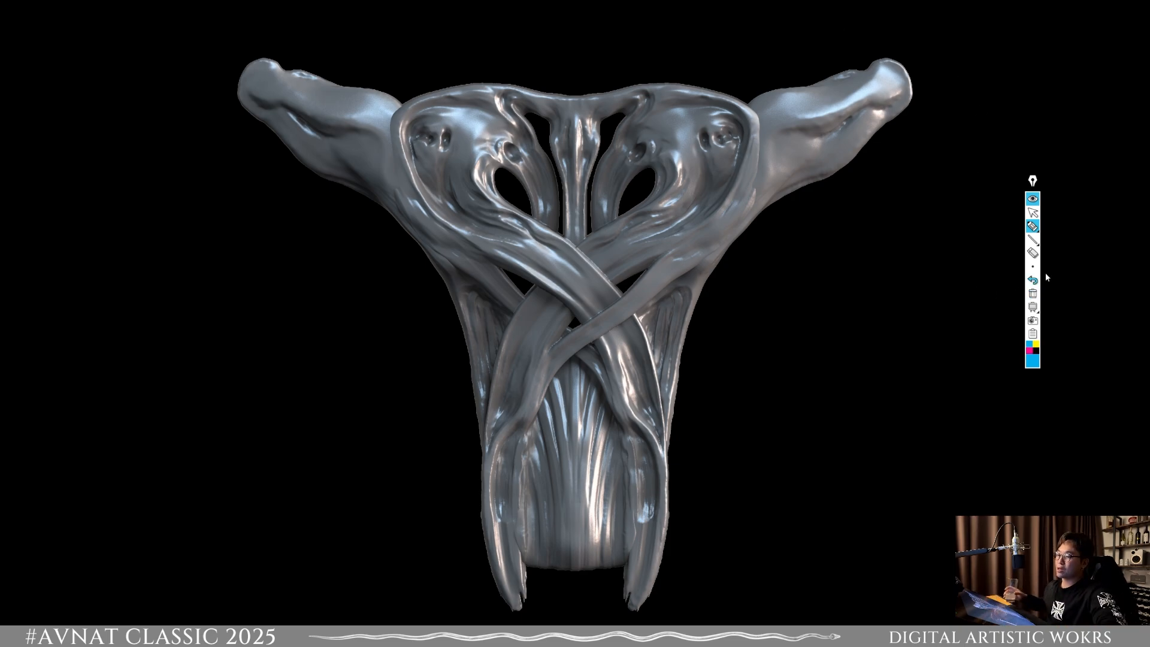
pyautogui.click(1032, 212)
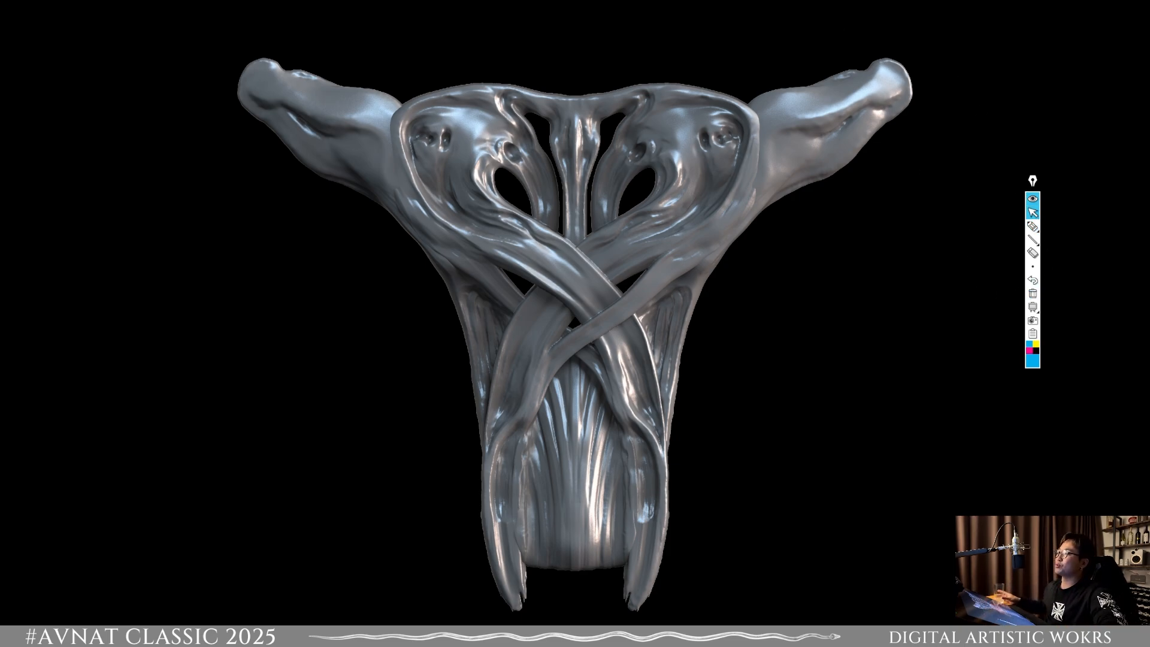
pyautogui.click(1098, 9)
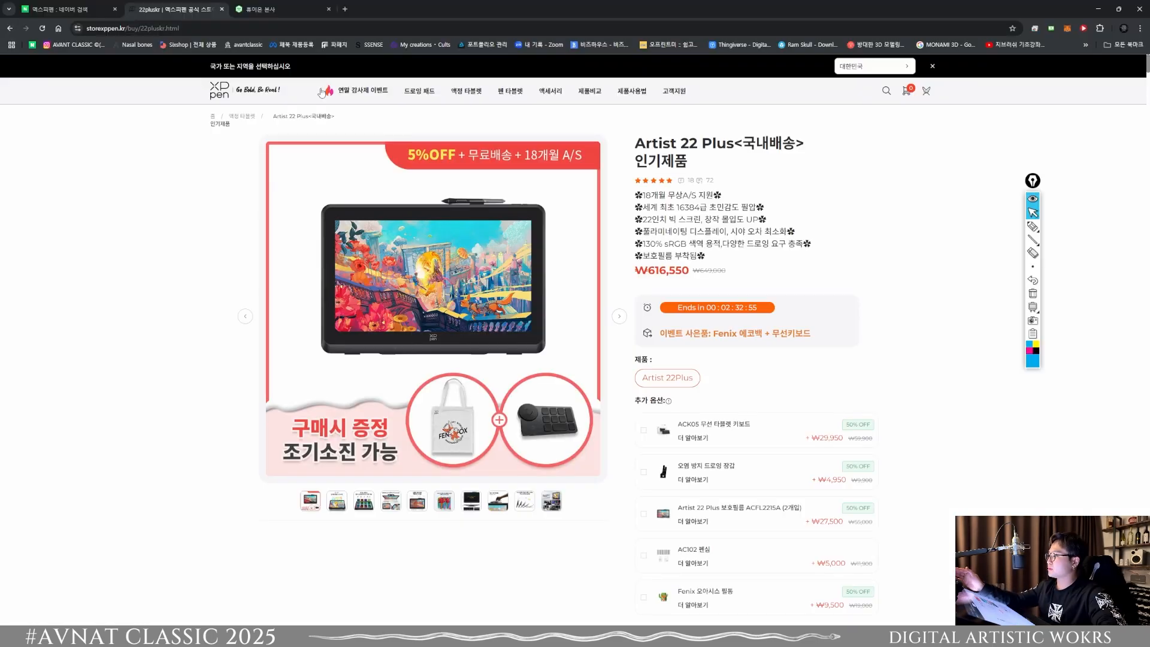
# Step: Search Naver for "왁스젯" and look through the results
pyautogui.click(44, 15)
pyautogui.moveTo(387, 69); pyautogui.dragTo(288, 70)
pyautogui.write('w')
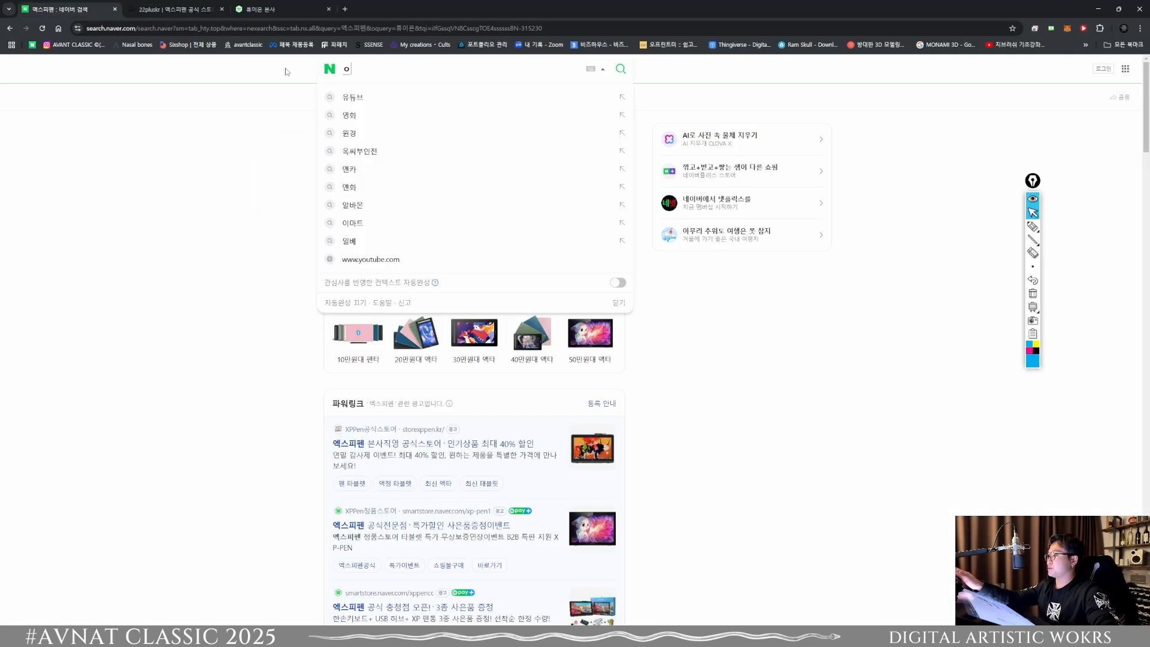
pyautogui.press('BackSpace')
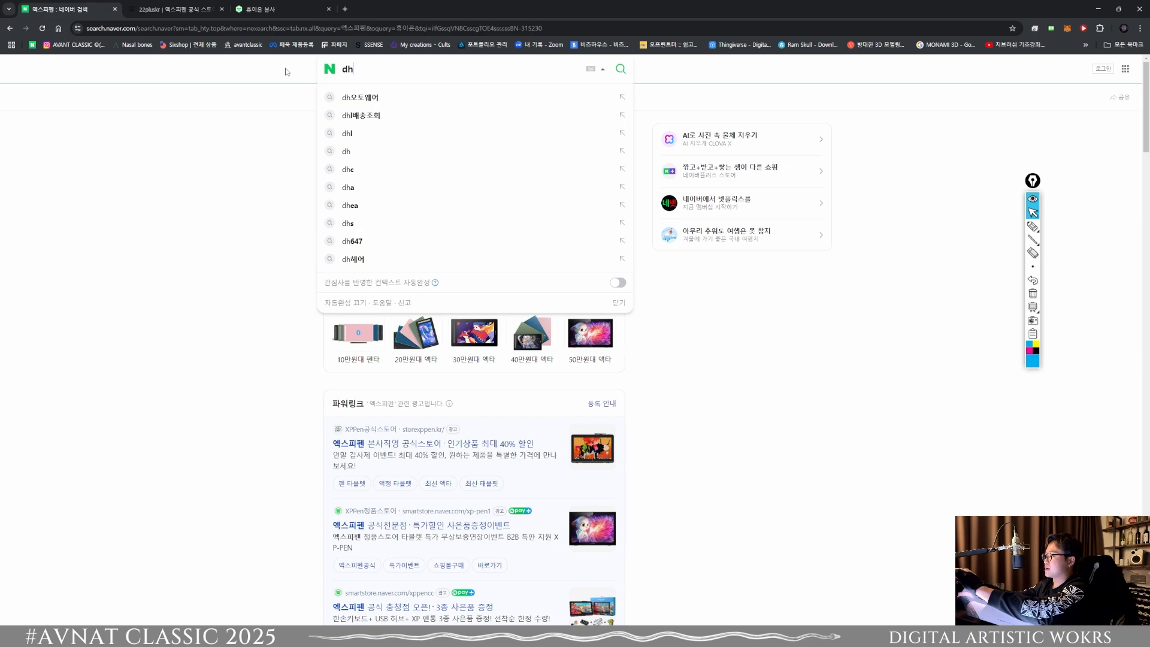
pyautogui.write('왁스젯')
pyautogui.press('Return')
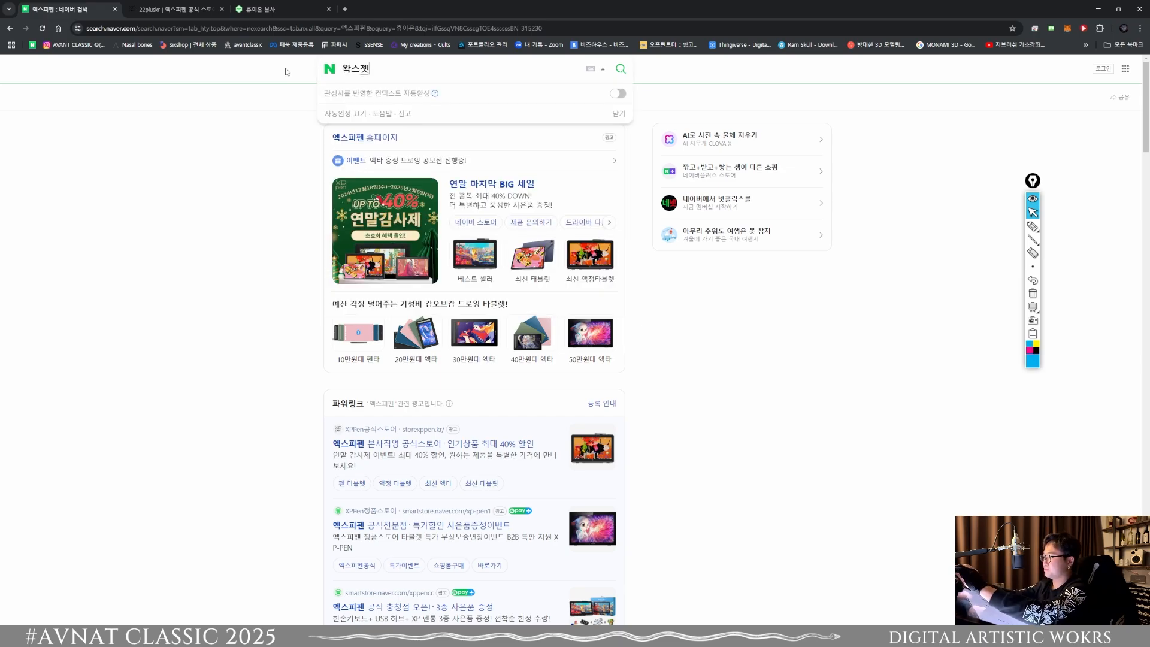
pyautogui.scroll(-5, 313, 173)
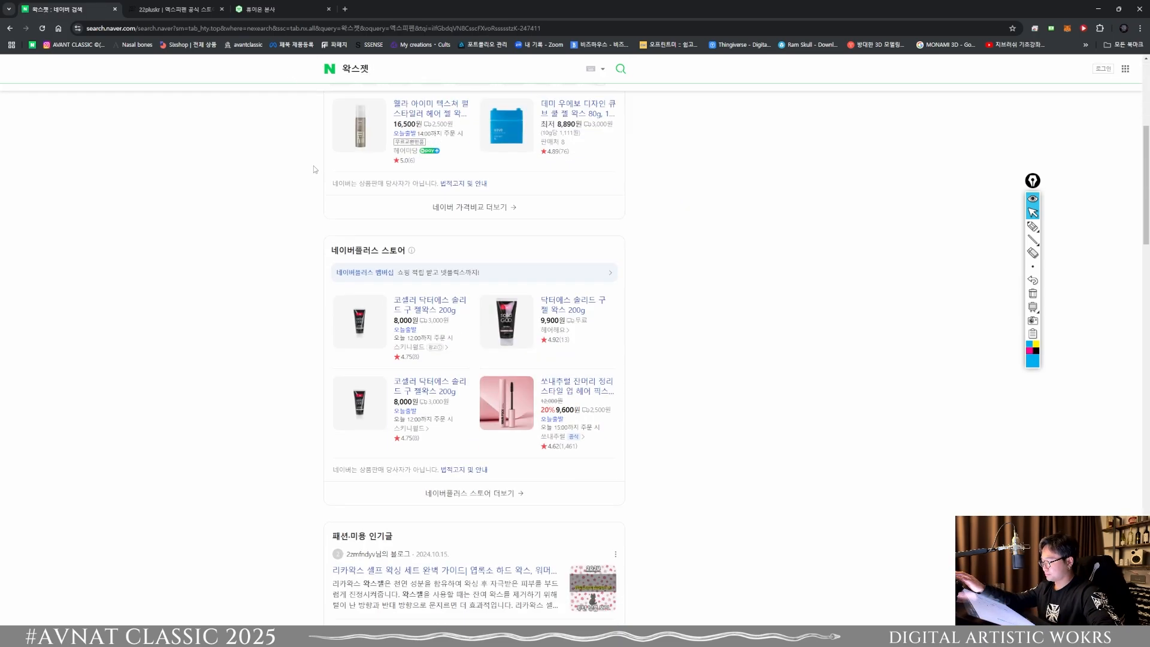
# Step: Replace the search term with "waxjet" and run the search
pyautogui.moveTo(379, 67); pyautogui.dragTo(320, 69)
pyautogui.write('ㅈ')
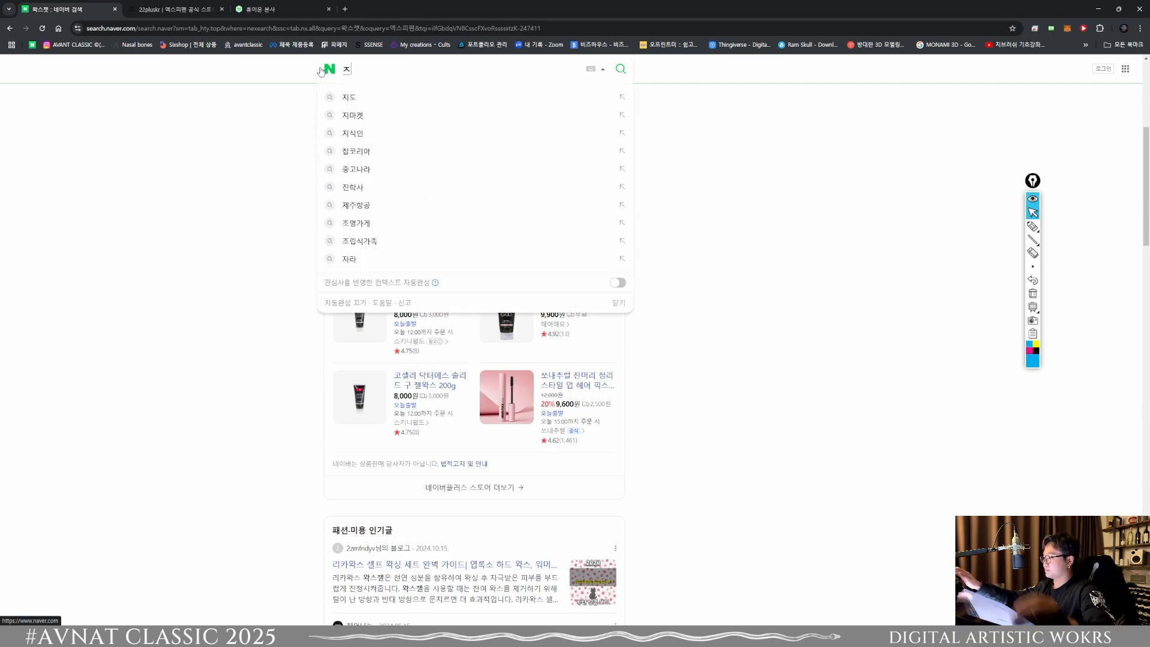
pyautogui.press('BackSpace')
pyautogui.write('waxjet\\')
pyautogui.press('Return')
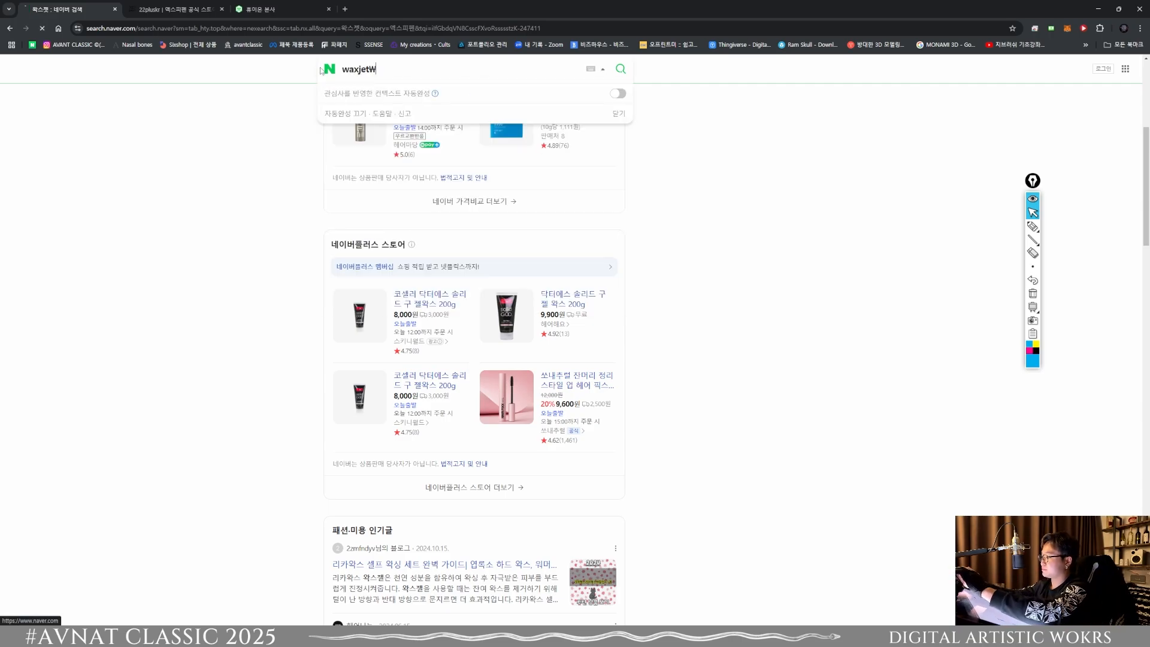
pyautogui.press('BackSpace')
pyautogui.press('Return')
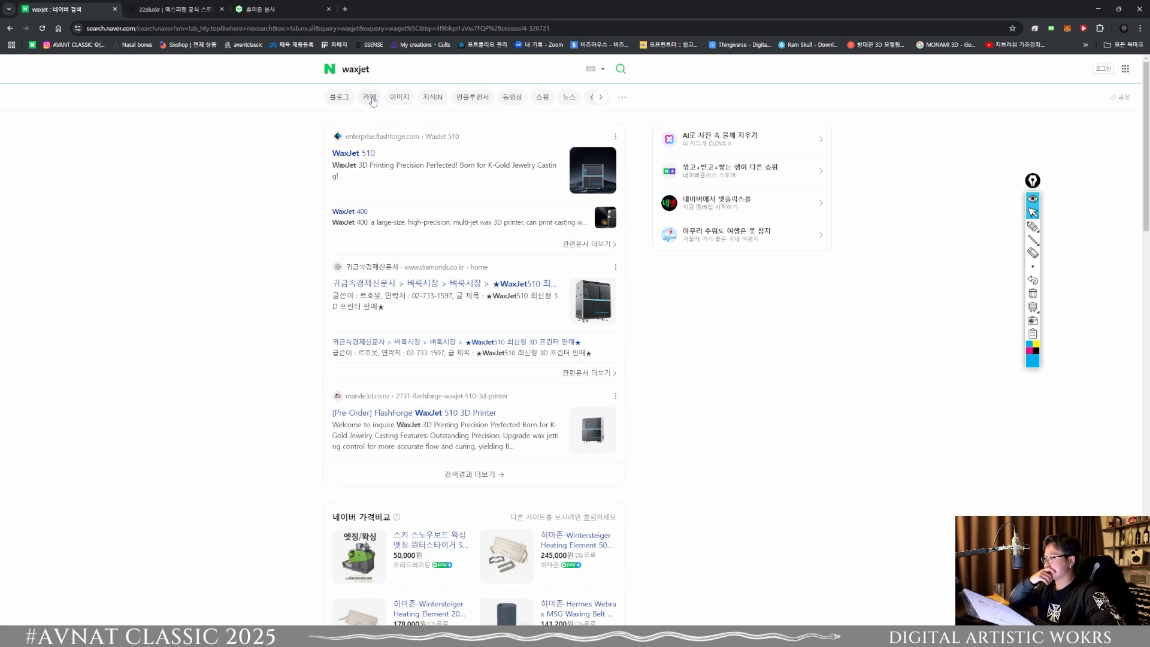
# Step: Browse the image results for waxjet, preview the JCK FlashForge printer poster, and return to the general results
pyautogui.click(403, 103)
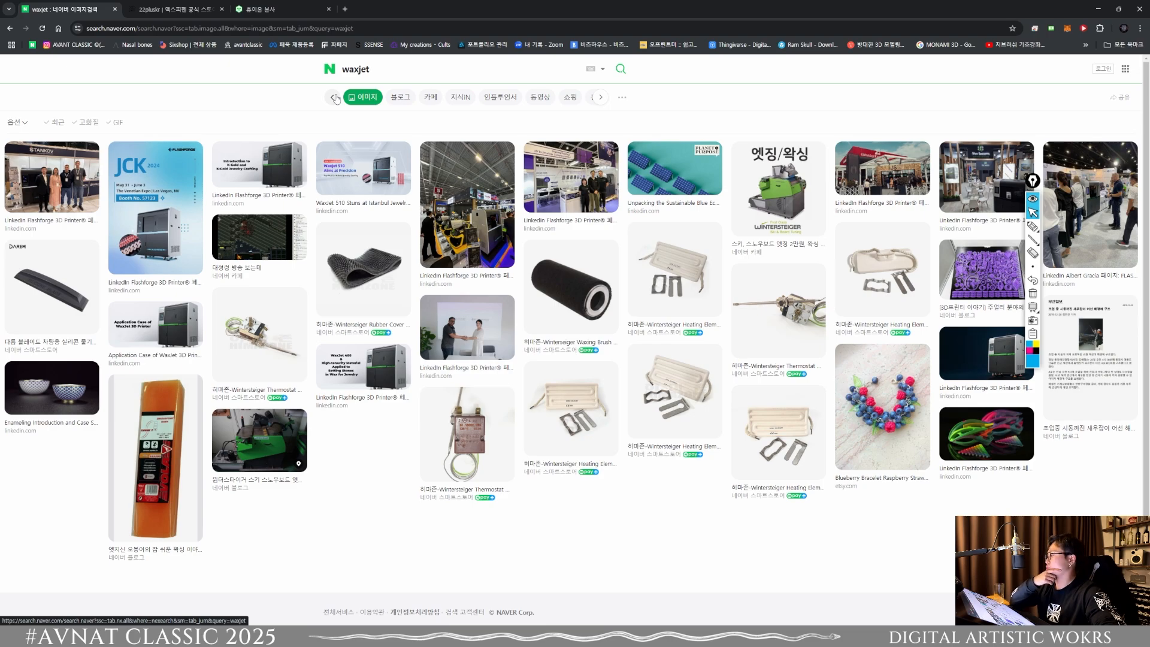
pyautogui.click(335, 99)
pyautogui.click(399, 95)
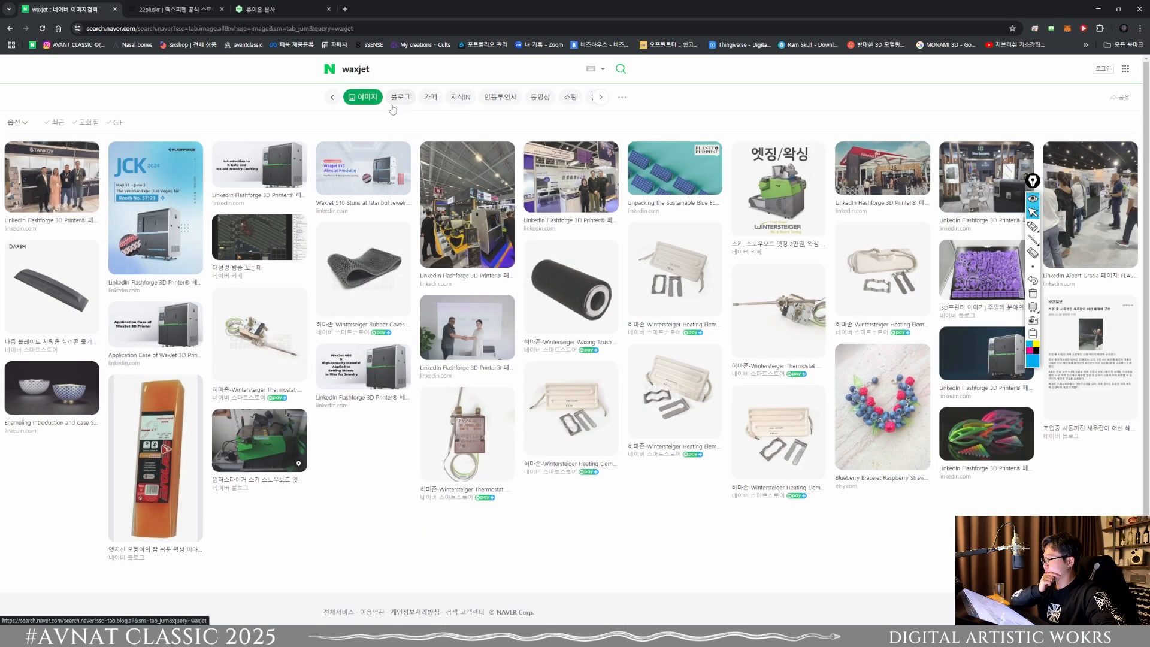
pyautogui.click(155, 212)
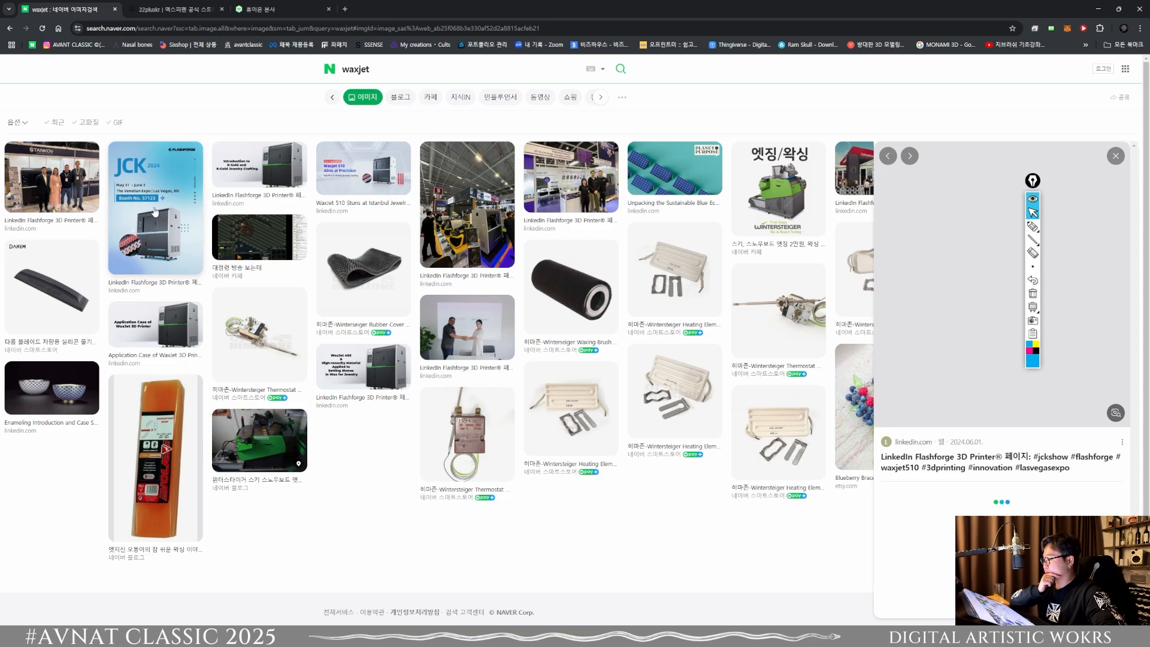
pyautogui.scroll(-4, 940, 376)
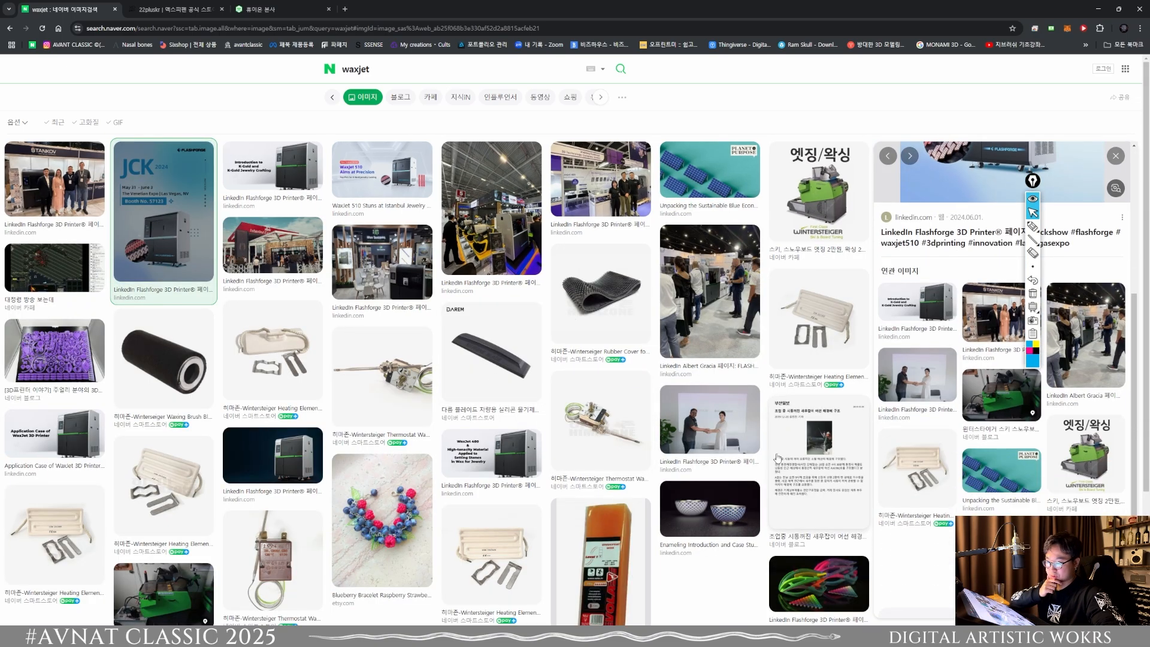
pyautogui.scroll(4, 1027, 293)
pyautogui.click(1116, 156)
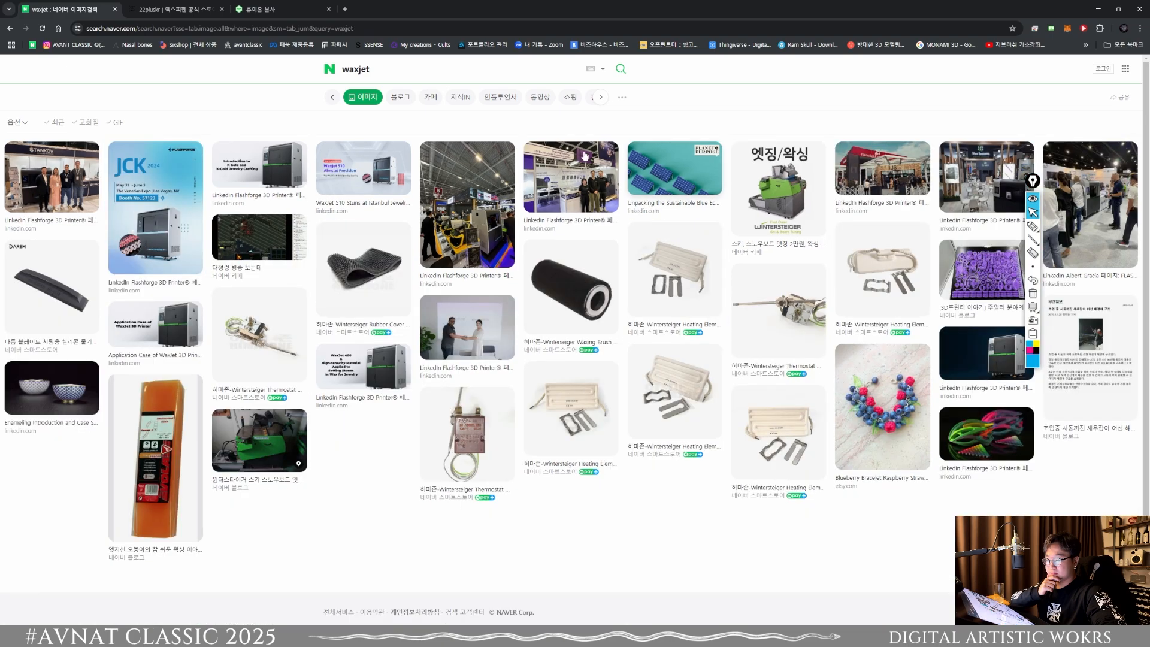
pyautogui.click(333, 99)
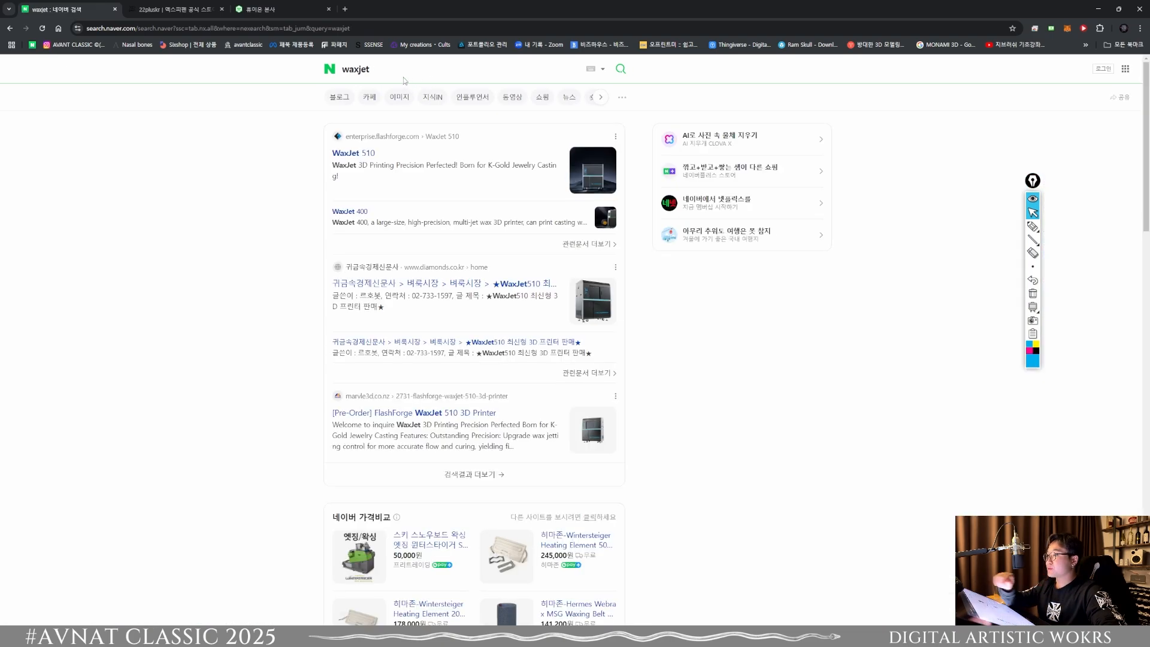
# Step: Search Naver for "projet" and scan the results for 3D printers
pyautogui.moveTo(389, 70); pyautogui.dragTo(268, 70)
pyautogui.write('projet')
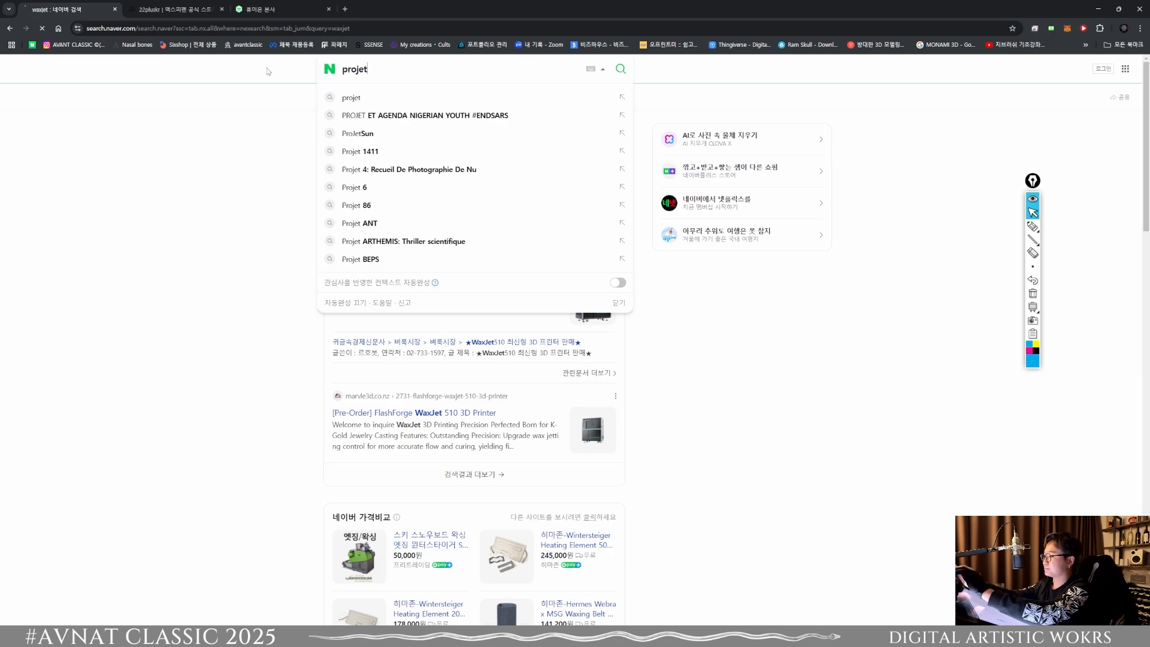
pyautogui.press('Return')
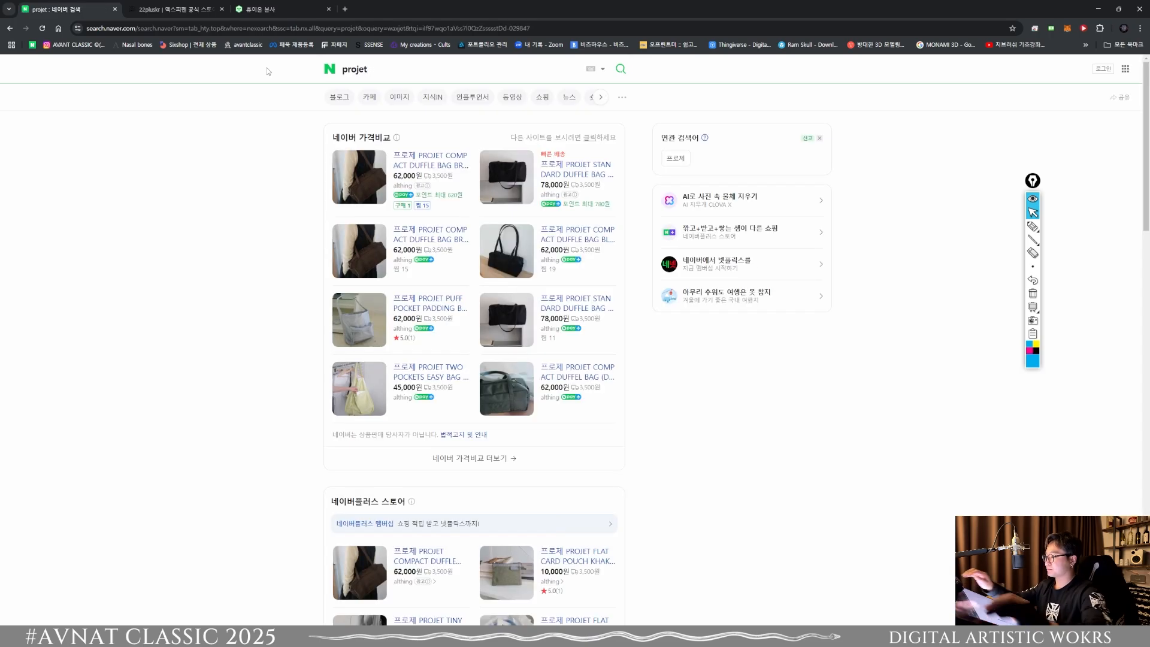
pyautogui.scroll(-3, 328, 208)
pyautogui.scroll(-15, 328, 208)
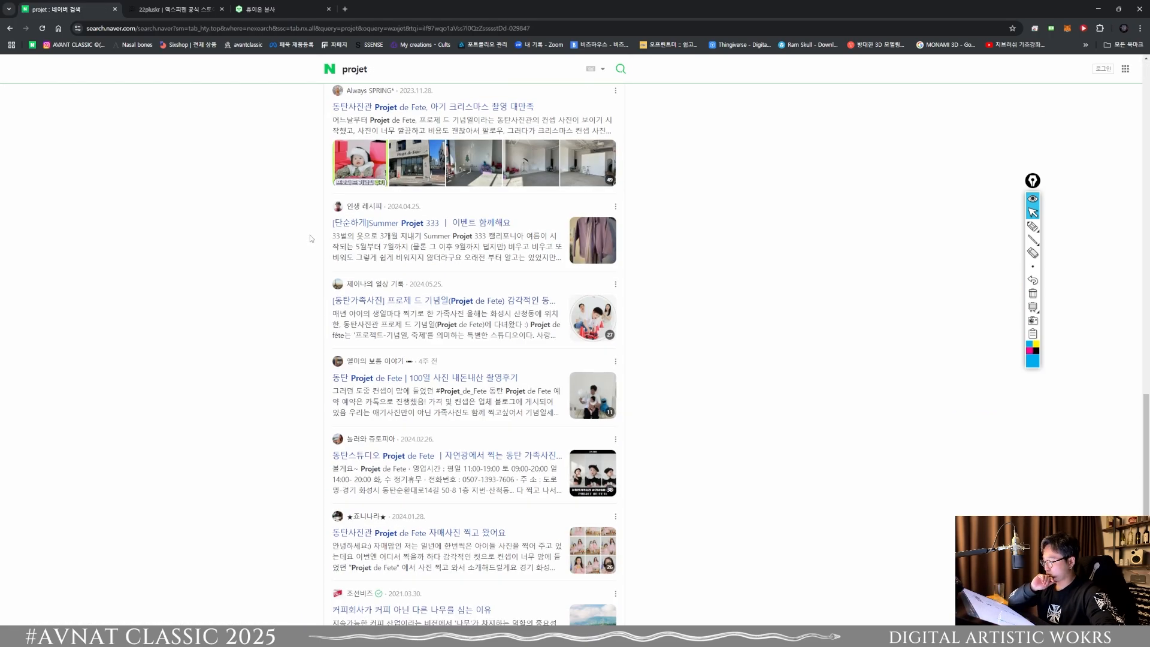
pyautogui.scroll(-3, 311, 238)
# Step: Refine the search to "projet printer" and examine the Projet-5500X review entry in the results
pyautogui.click(374, 68)
pyautogui.write('printer')
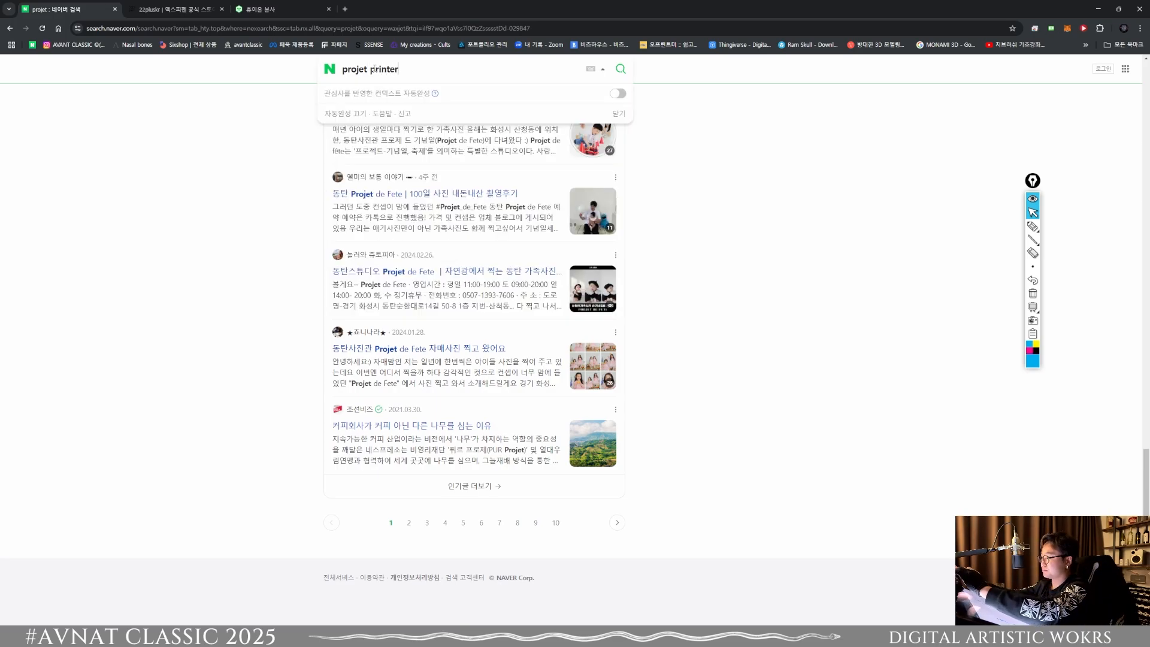
pyautogui.press('Return')
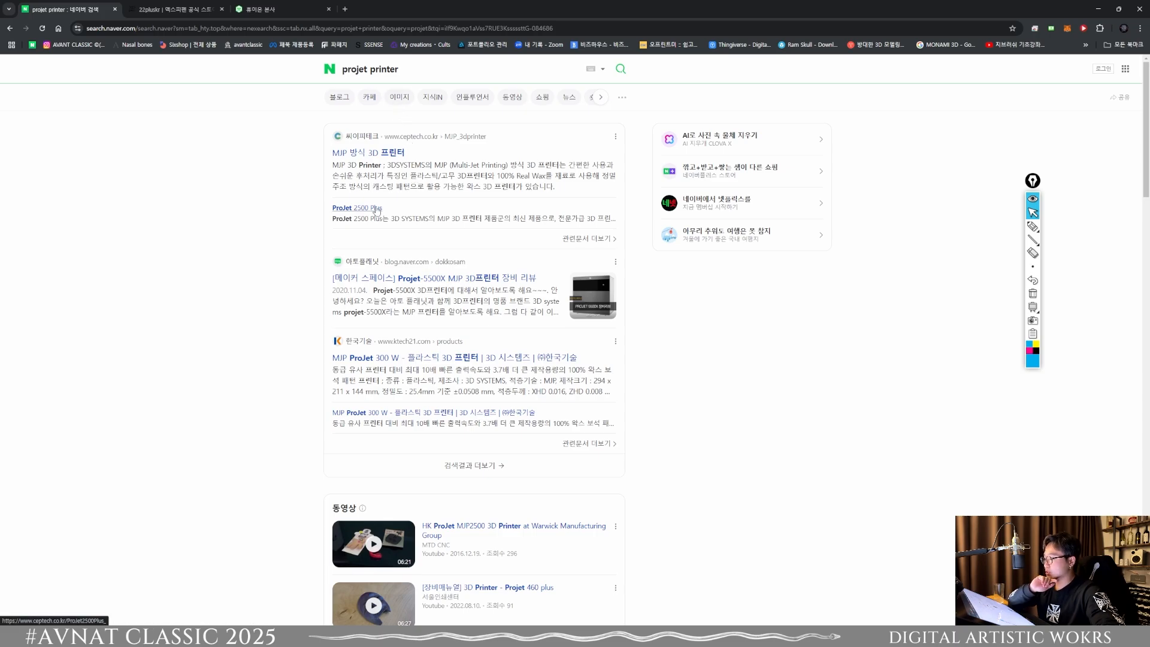
pyautogui.moveTo(328, 280); pyautogui.dragTo(550, 274)
pyautogui.click(549, 274)
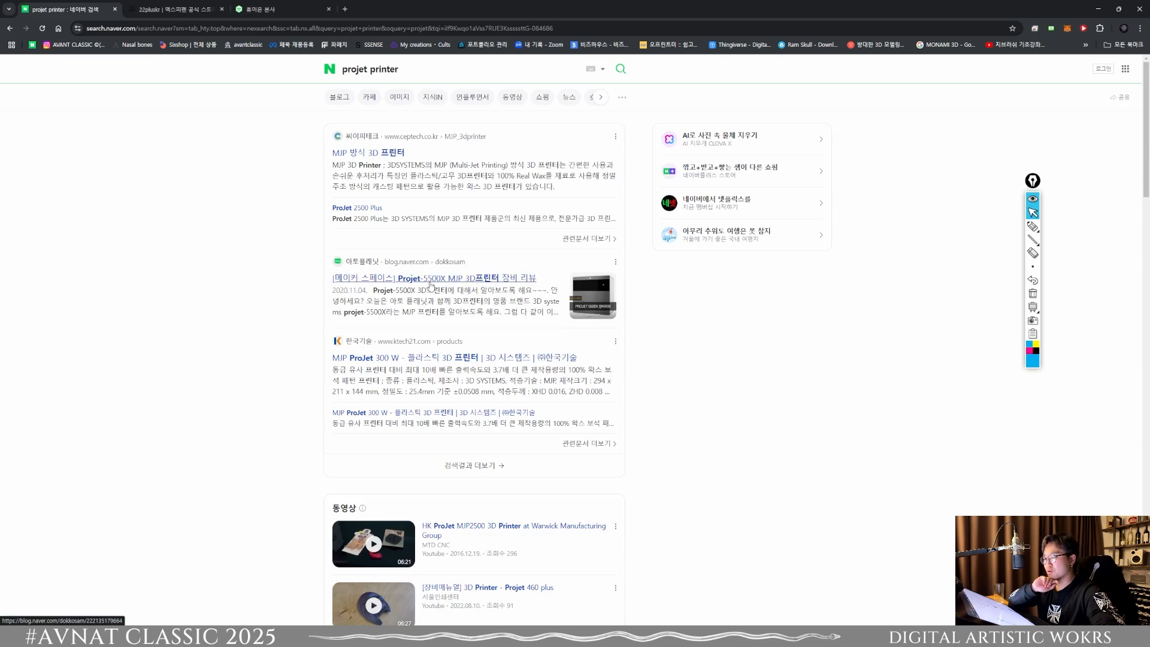
# Step: Examine the image results for "projet printer", covering the printer models and sample prints
pyautogui.click(396, 98)
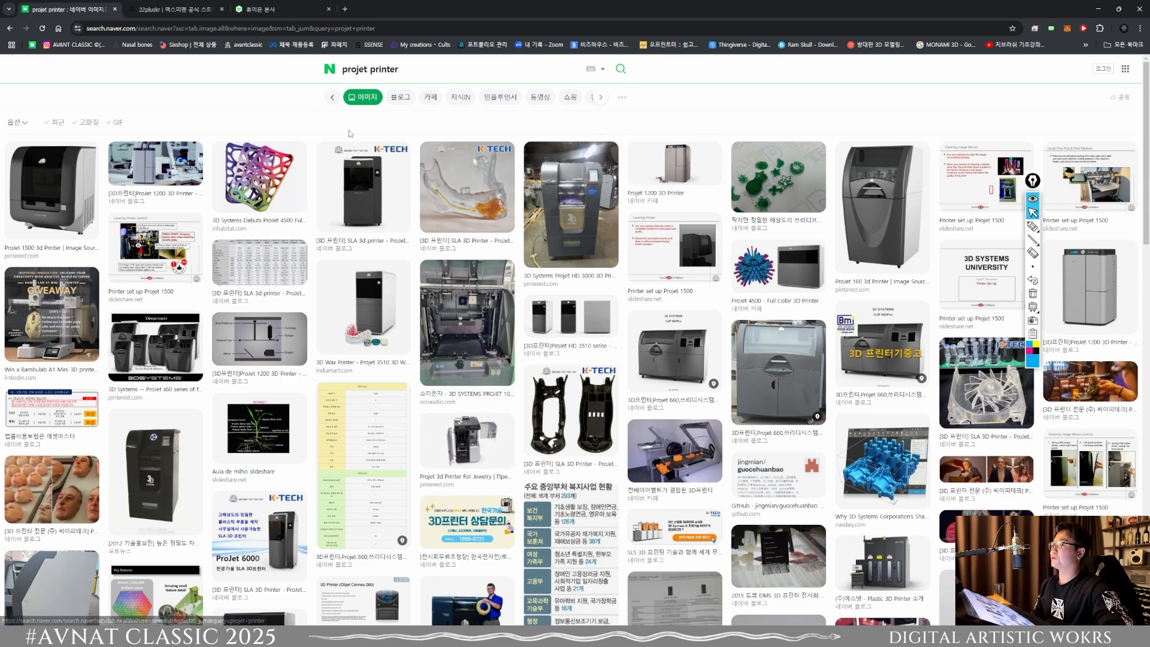
pyautogui.scroll(-8, 435, 155)
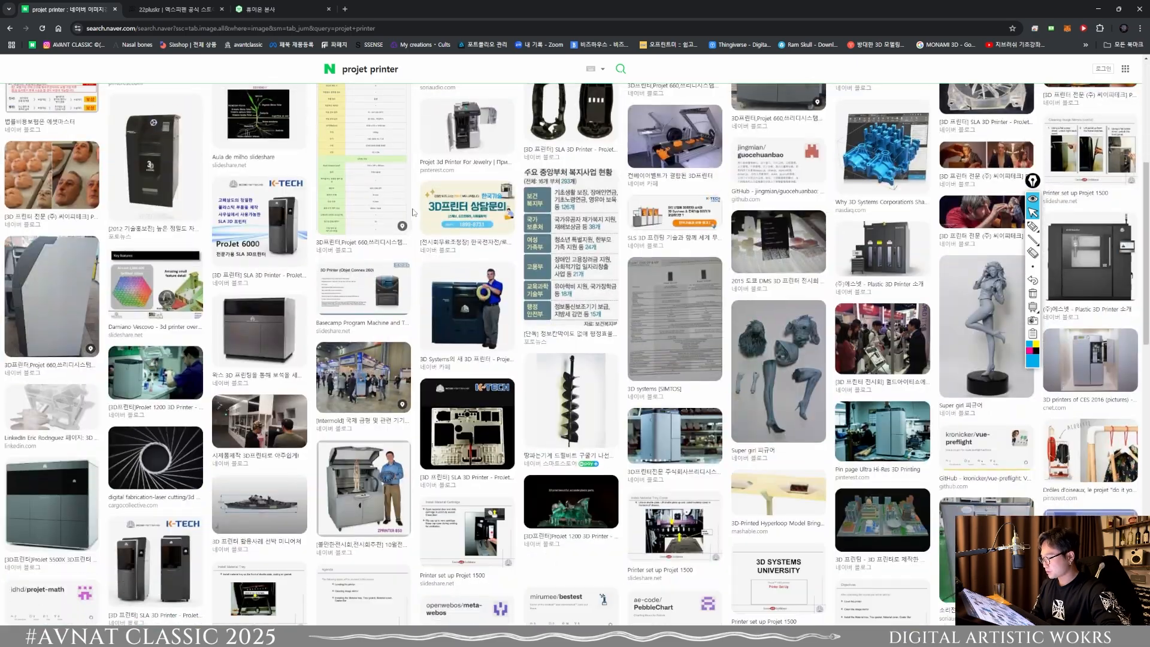
pyautogui.scroll(5, 695, 337)
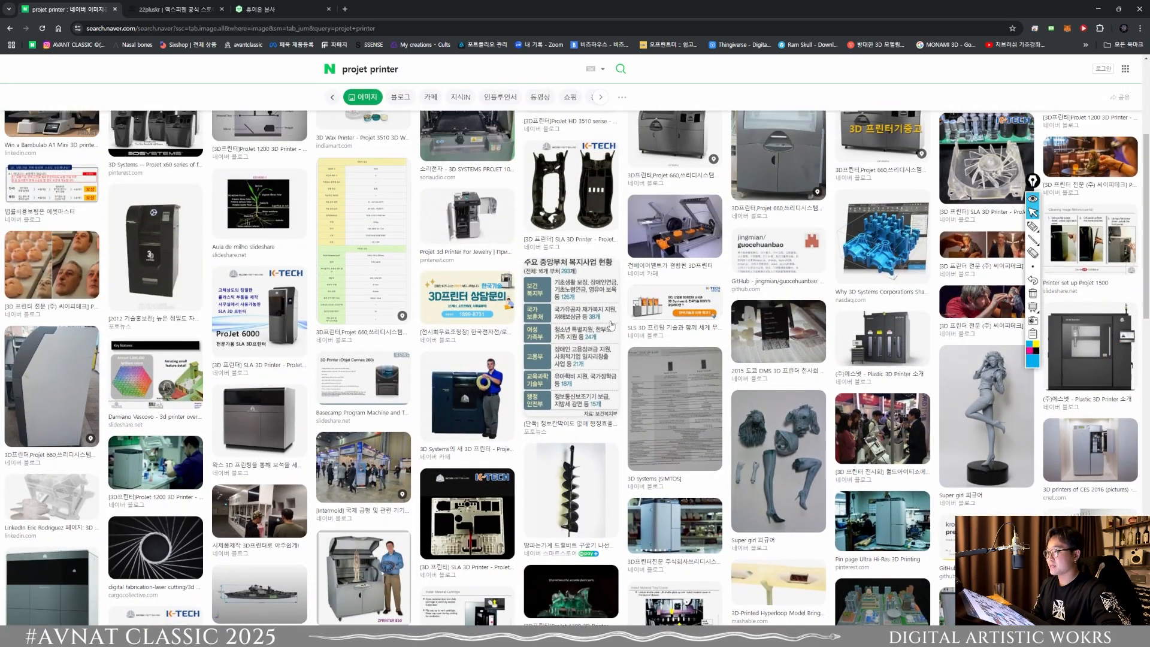
pyautogui.scroll(4, 614, 319)
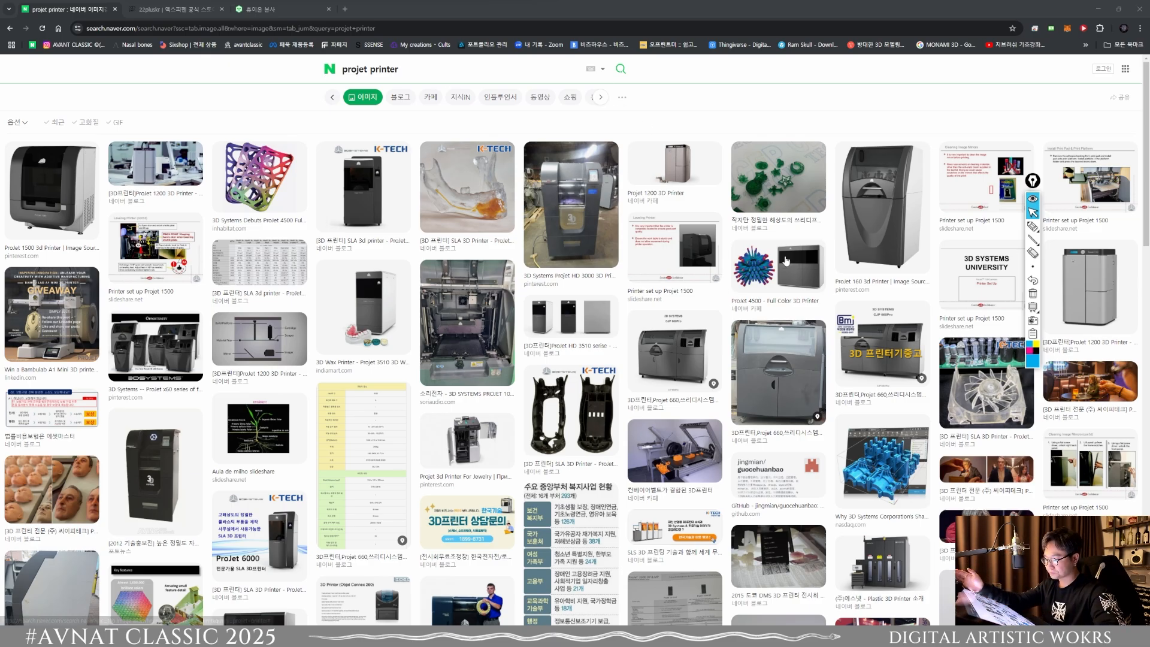
pyautogui.scroll(-10, 563, 263)
pyautogui.scroll(3, 563, 264)
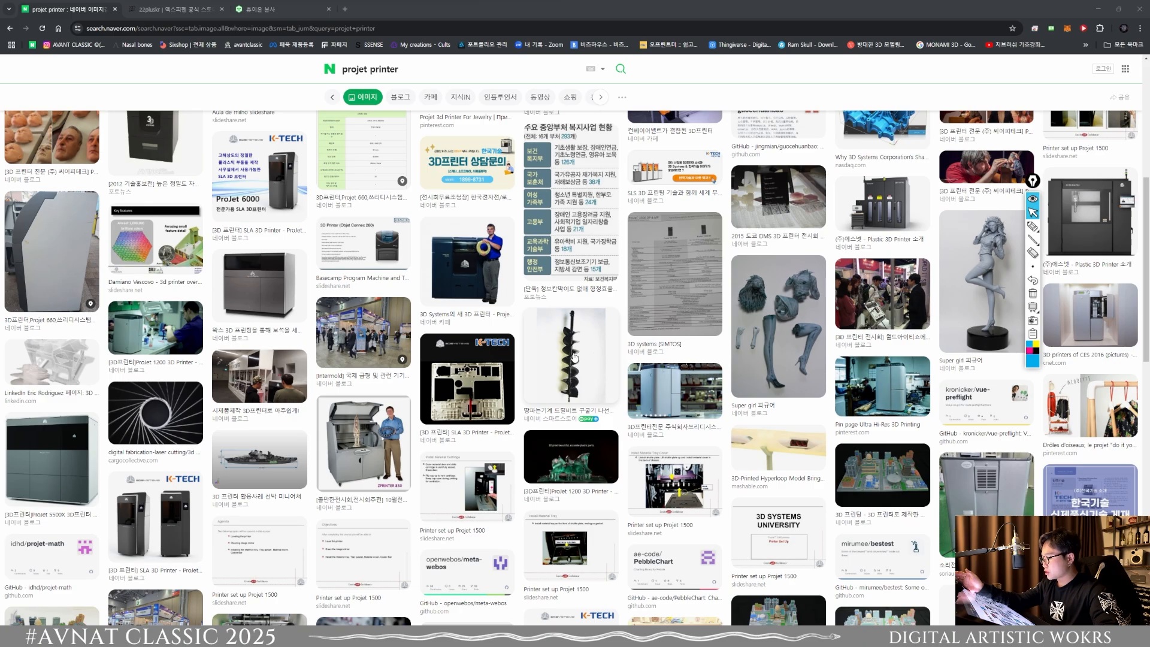
pyautogui.scroll(-6, 575, 354)
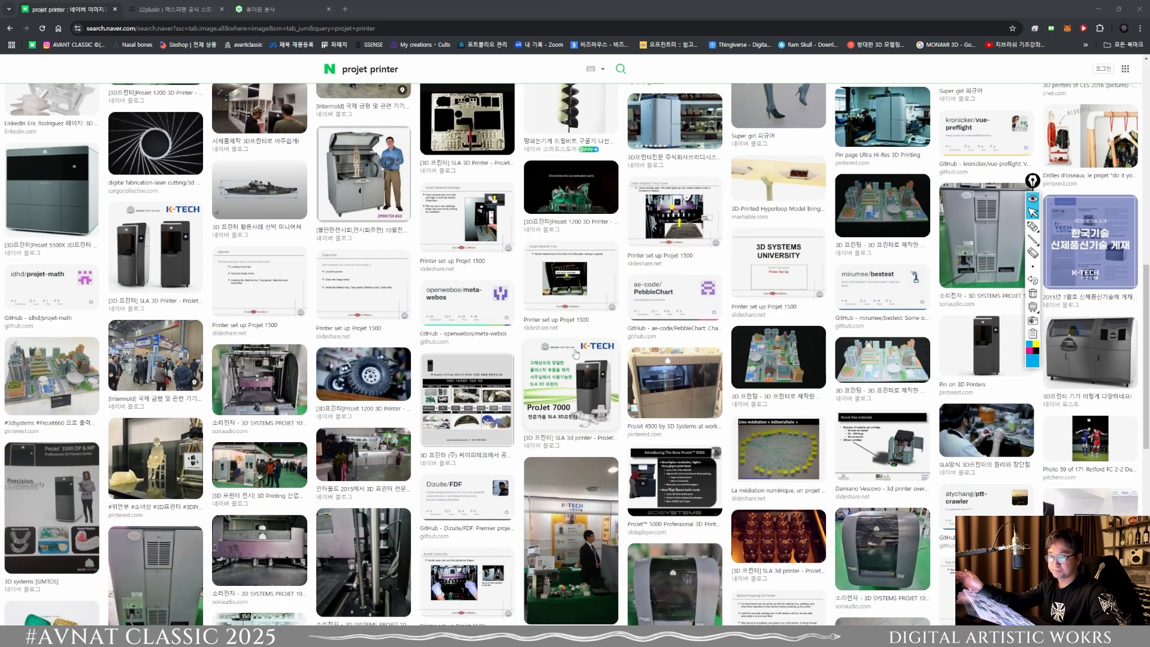
pyautogui.scroll(-5, 575, 359)
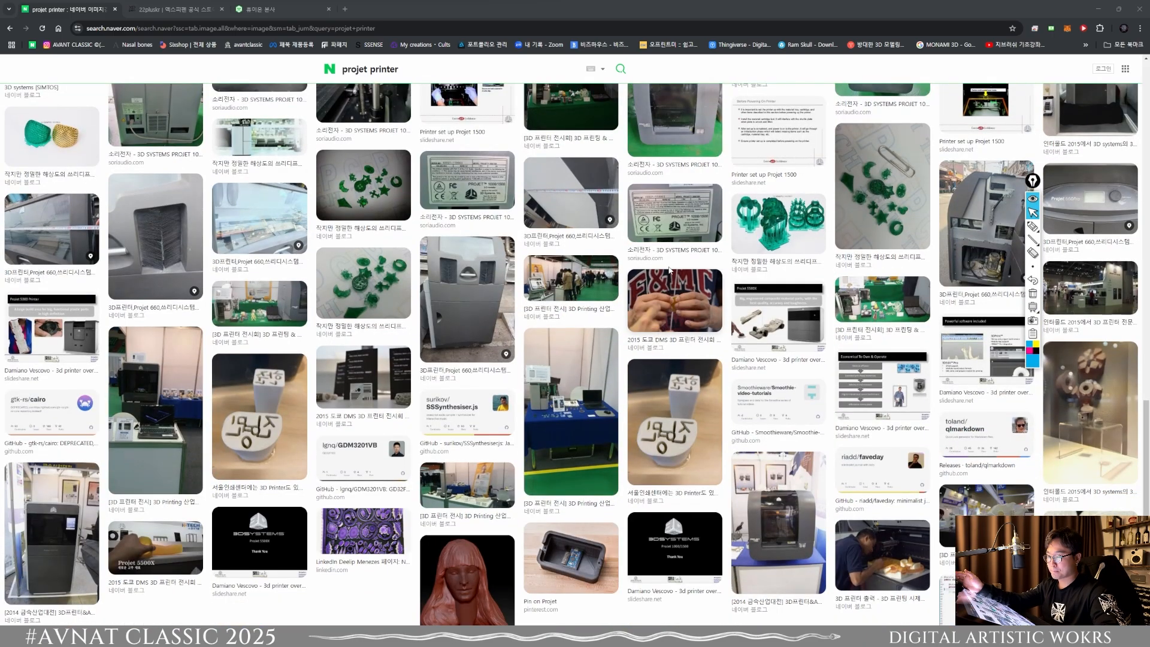
# Step: Preview the green ProJet 1200 sample-print image, move the annotation toolbar off the picture, and close the preview
pyautogui.click(765, 233)
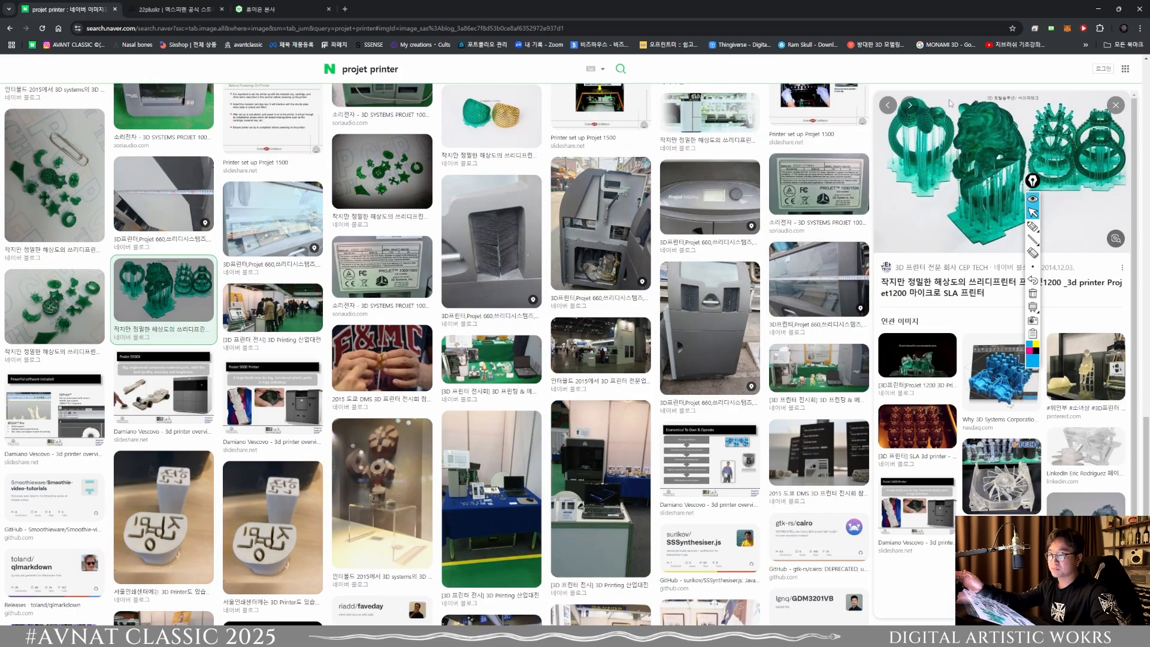
pyautogui.moveTo(1033, 180); pyautogui.dragTo(796, 376)
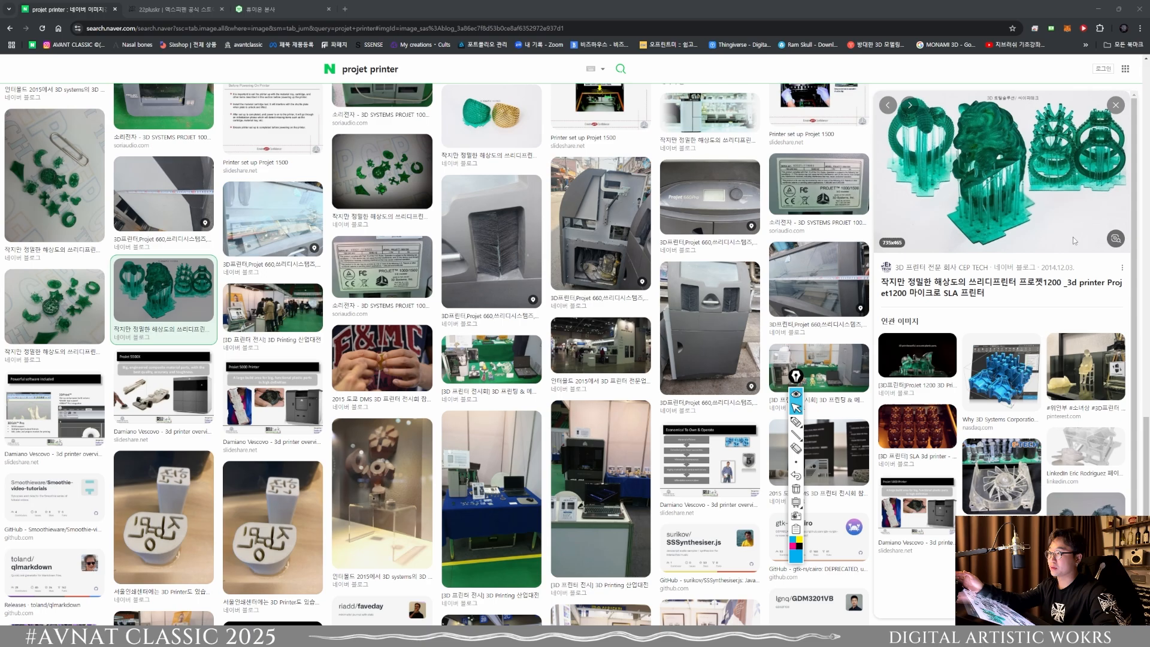
pyautogui.click(1114, 107)
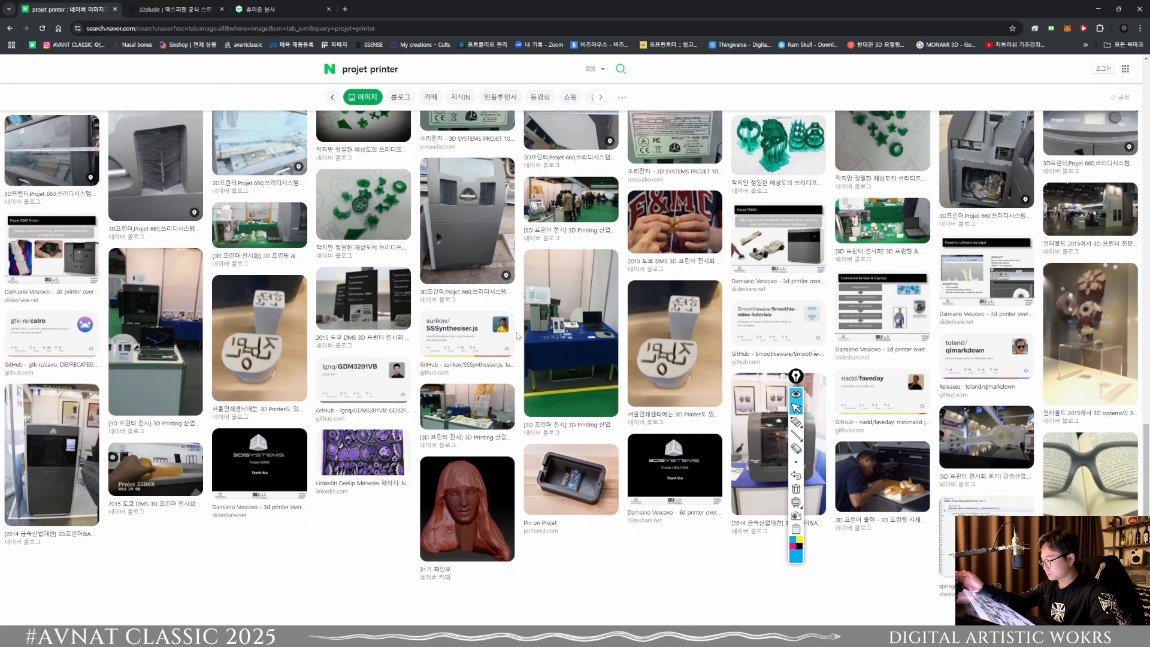
# Step: Search the Naver image results for "cpx printing"
pyautogui.scroll(-5, 514, 364)
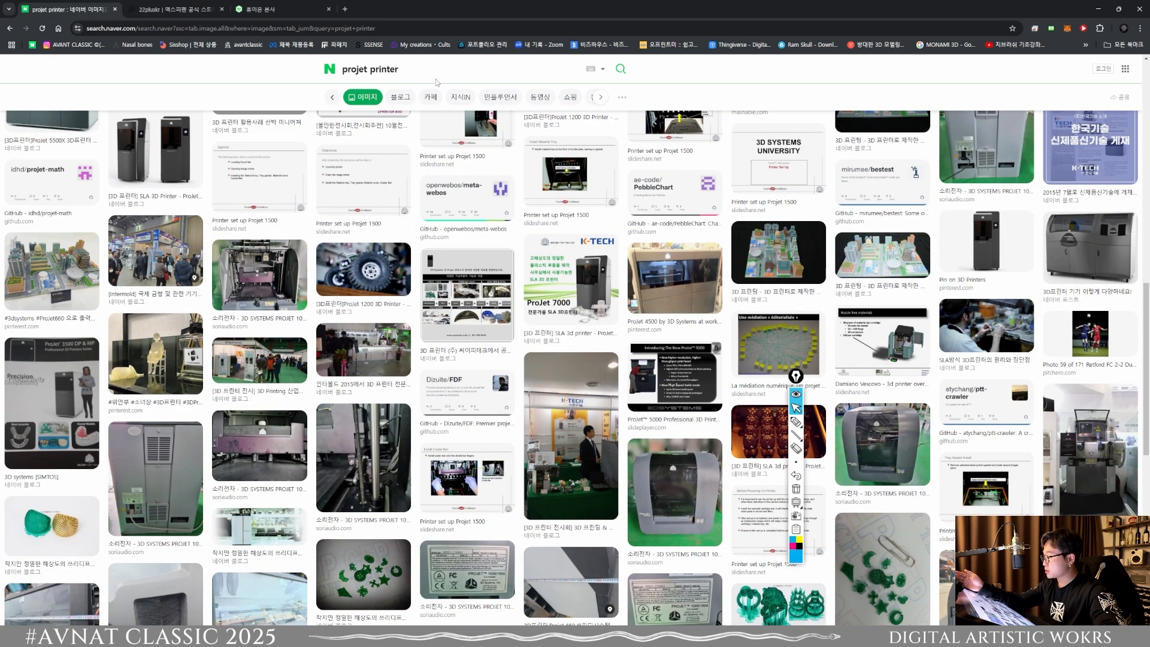
pyautogui.moveTo(435, 73); pyautogui.dragTo(275, 75)
pyautogui.write('cpx')
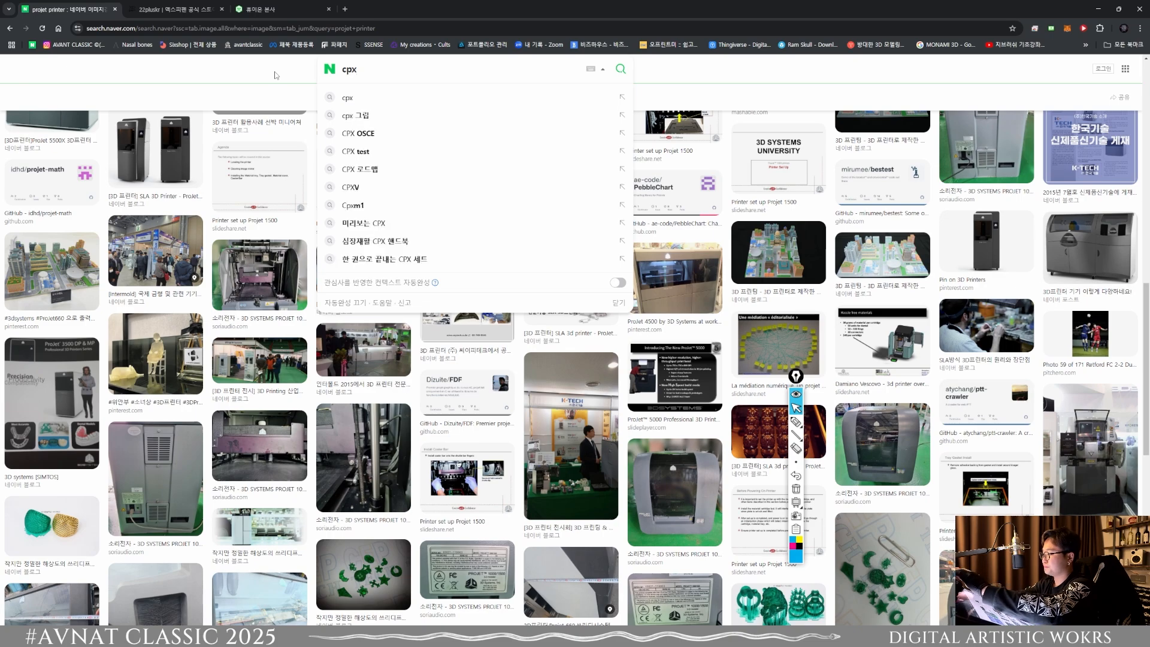
pyautogui.write(' printing')
pyautogui.press('Return')
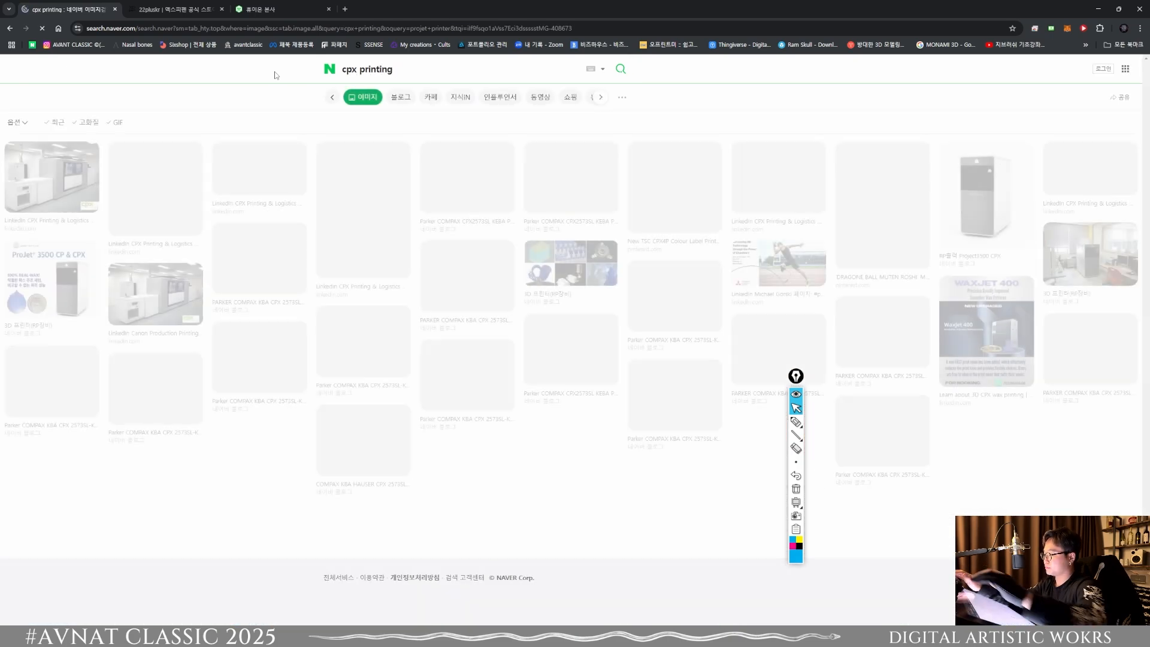
# Step: Run the "cpx printing" query on Google by copying it over from Naver, and show the image results
pyautogui.moveTo(410, 72); pyautogui.dragTo(324, 70)
pyautogui.hotkey('ctrl', 'c')
pyautogui.click(294, 28)
pyautogui.hotkey('ctrl', 'v')
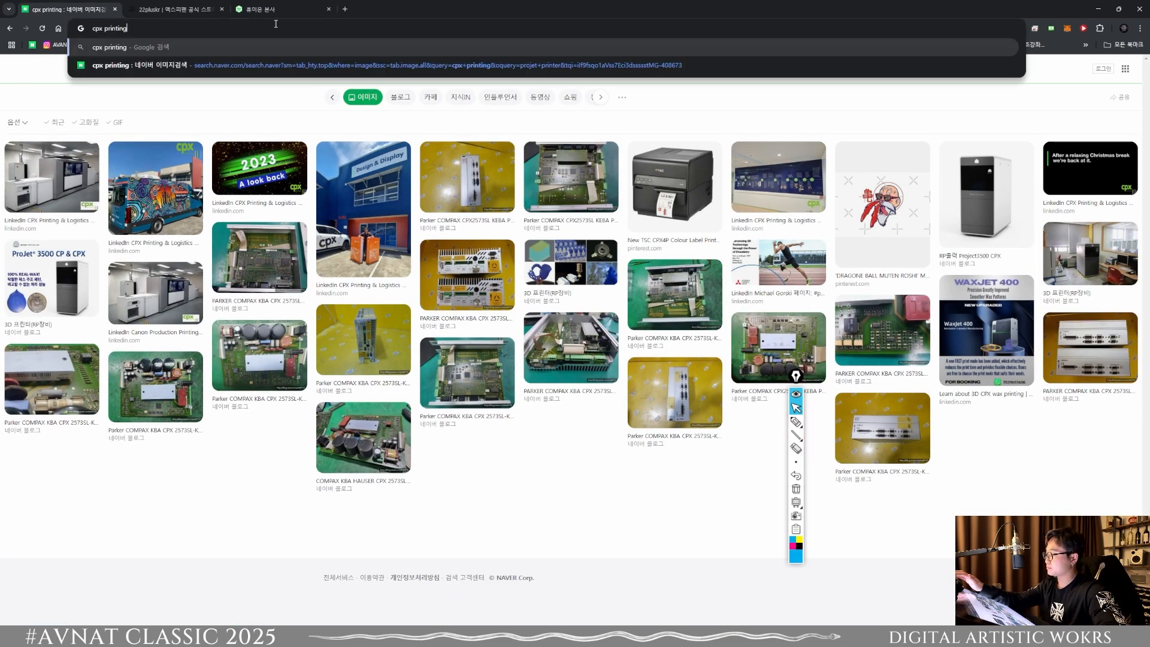
pyautogui.press('Return')
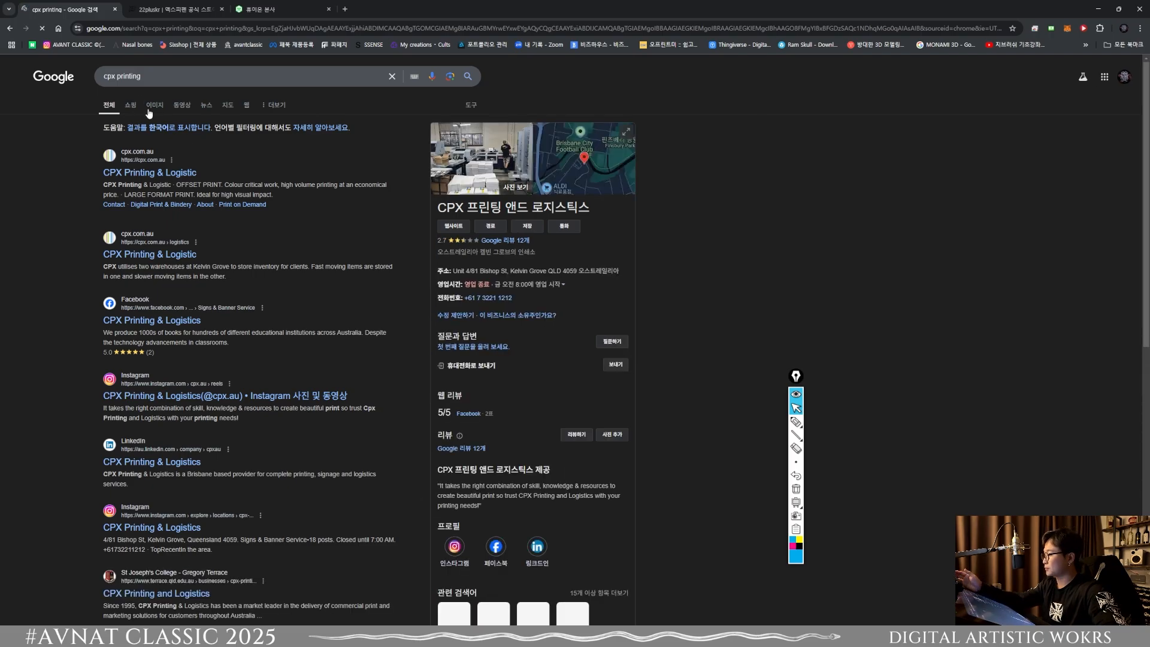
pyautogui.click(155, 105)
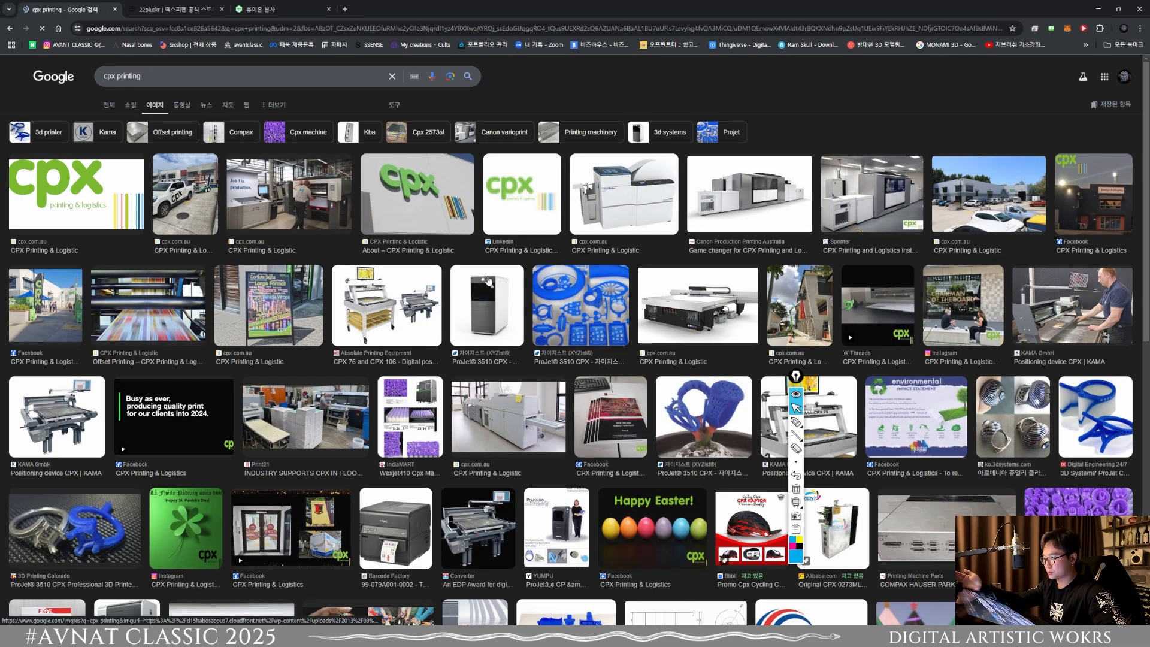
# Step: Preview the blue ProJet 3510 CPX wax tree and the ProJet 3500 RealWax ring, browse their related images, and close the preview
pyautogui.click(728, 423)
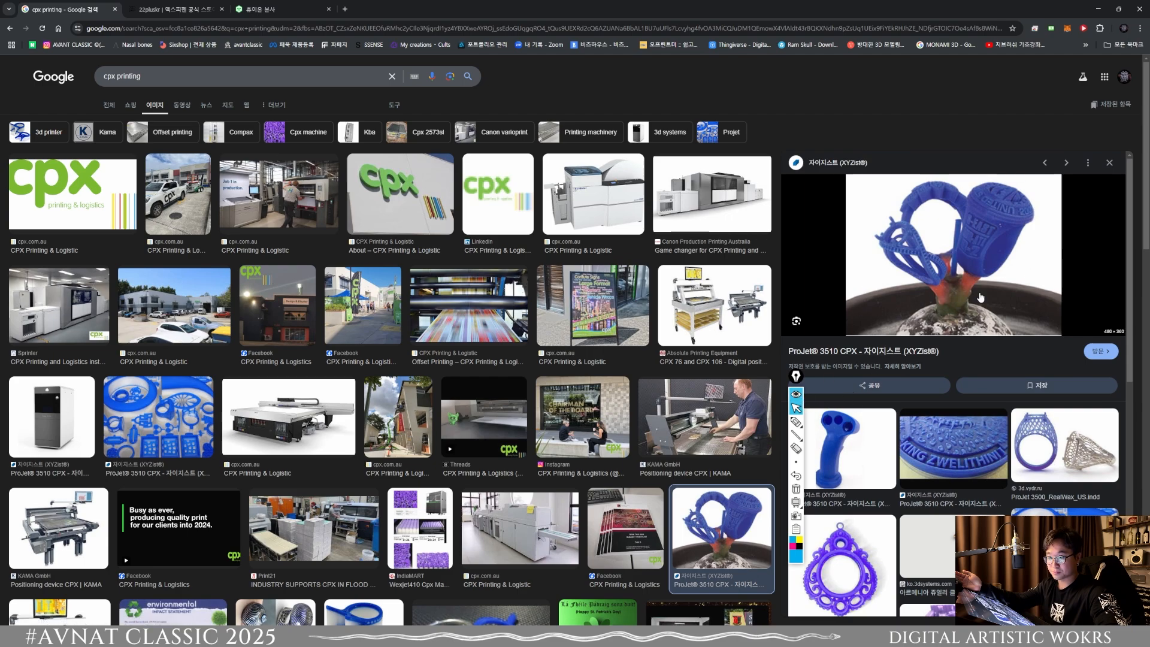
pyautogui.click(1075, 454)
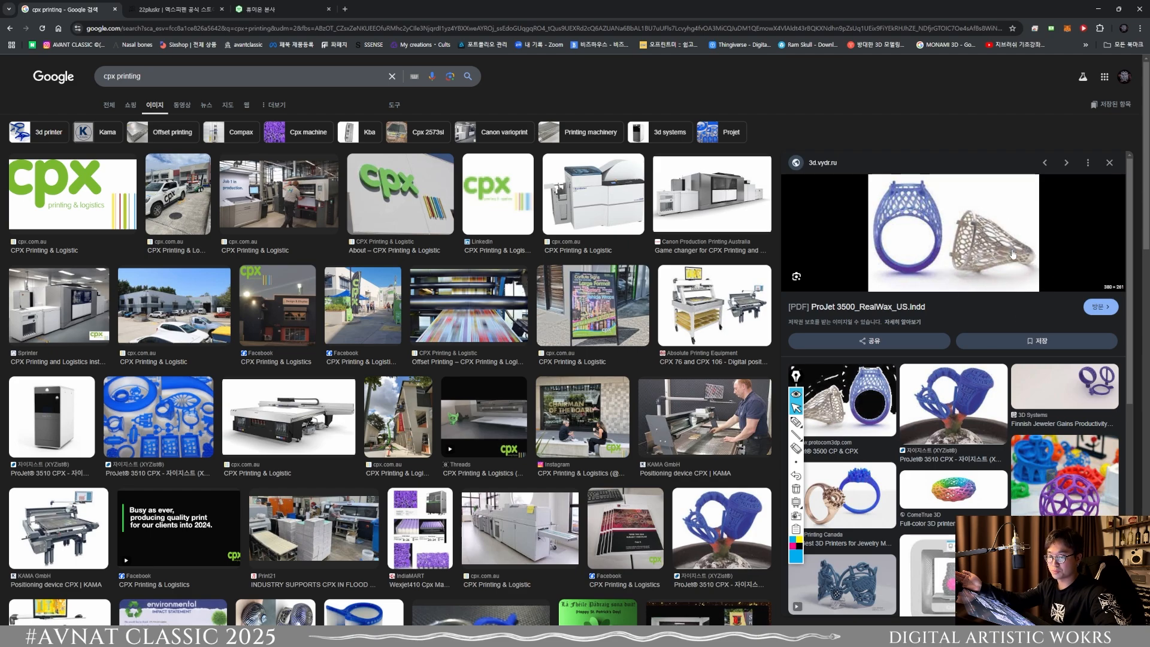
pyautogui.scroll(-2, 960, 360)
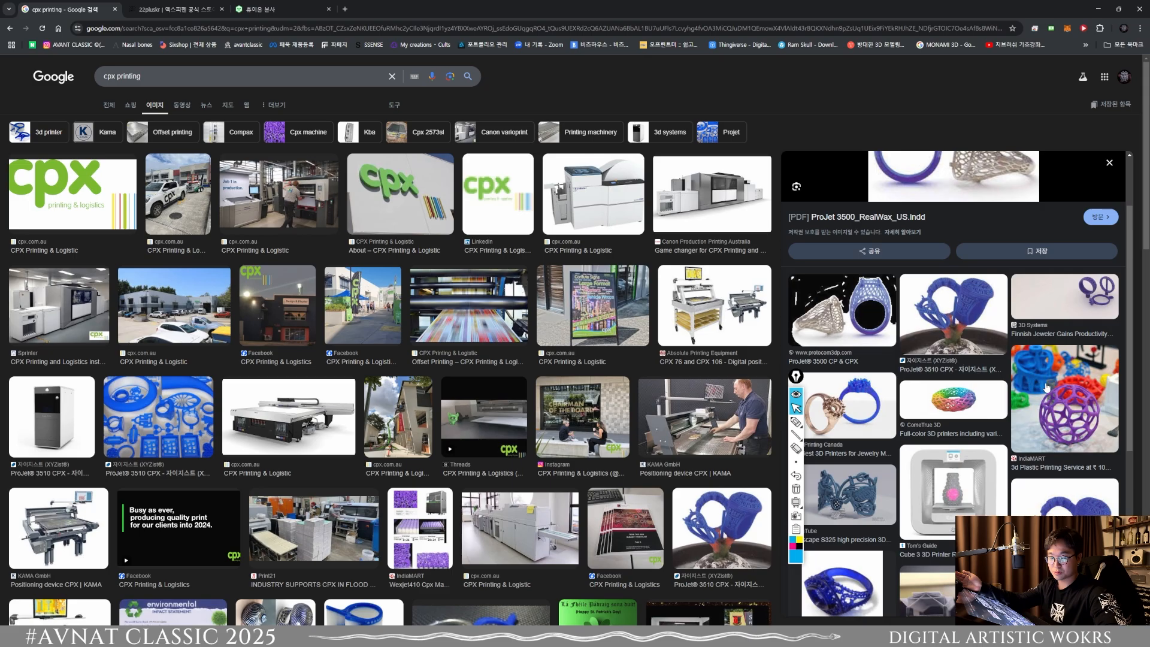
pyautogui.scroll(-3, 1047, 388)
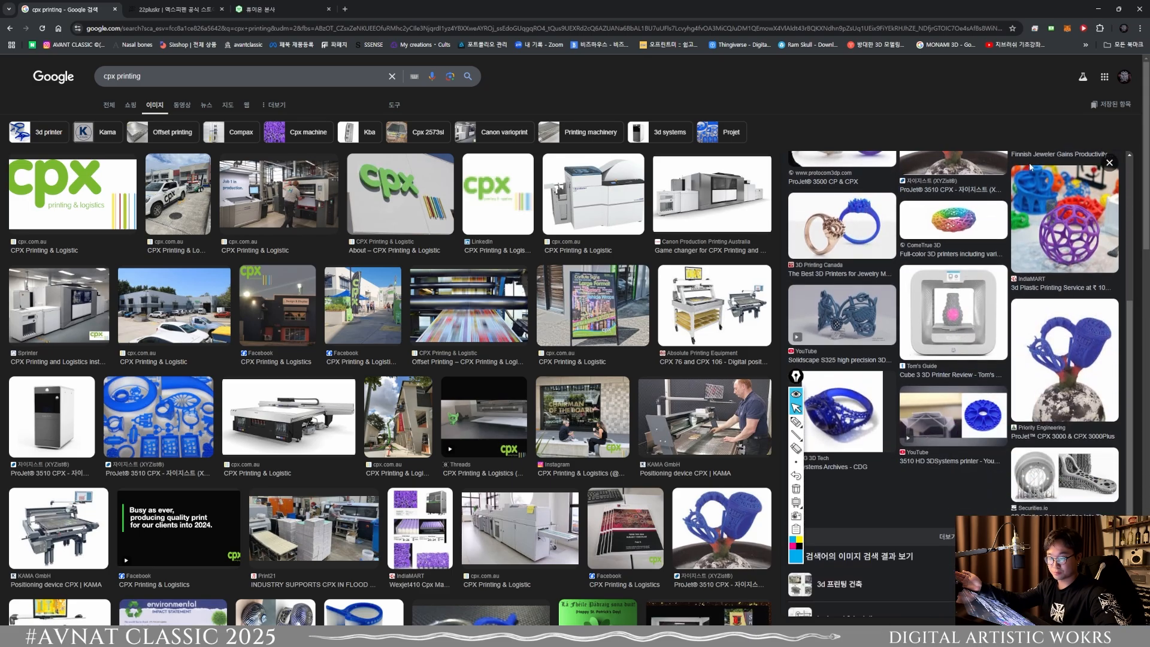
pyautogui.click(1110, 162)
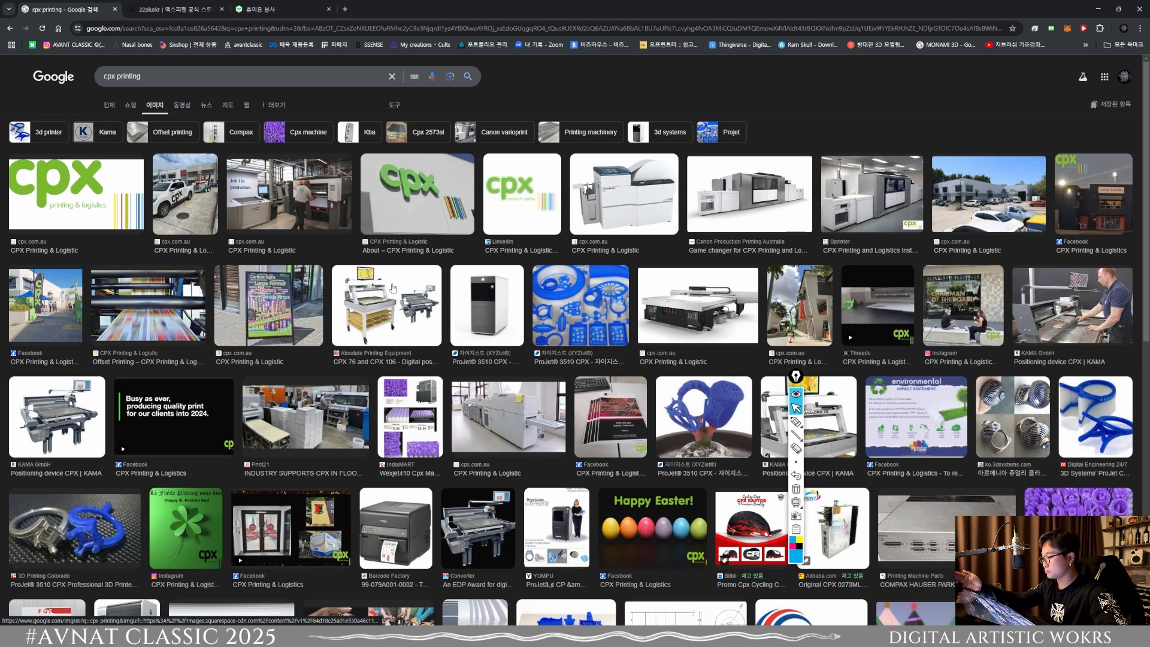
# Step: Look through the remaining "cpx printing" images, close the search tab and the tab beside it, and minimize the browser
pyautogui.scroll(-8, 397, 289)
pyautogui.scroll(-6, 392, 287)
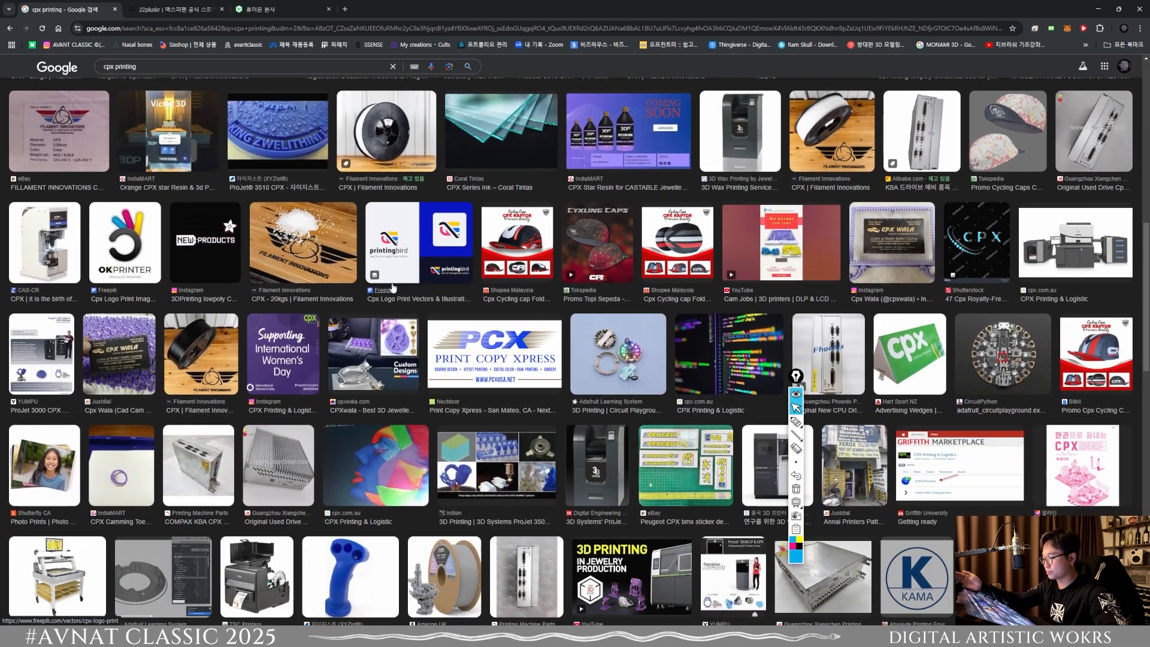
pyautogui.scroll(-10, 471, 318)
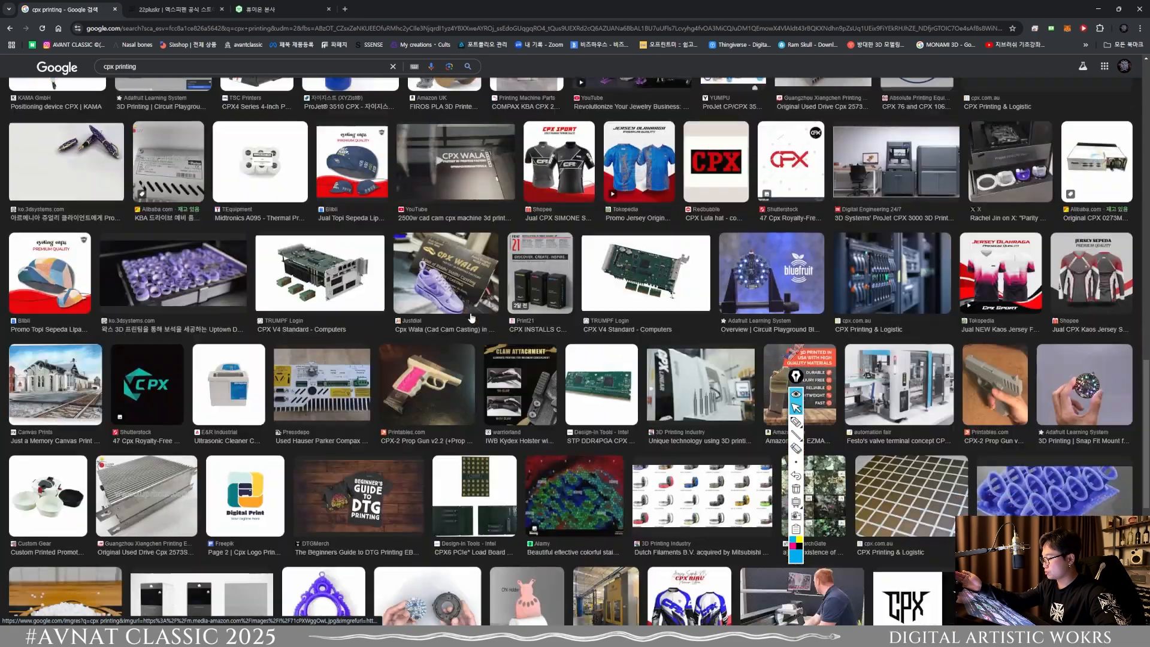
pyautogui.scroll(-4, 471, 318)
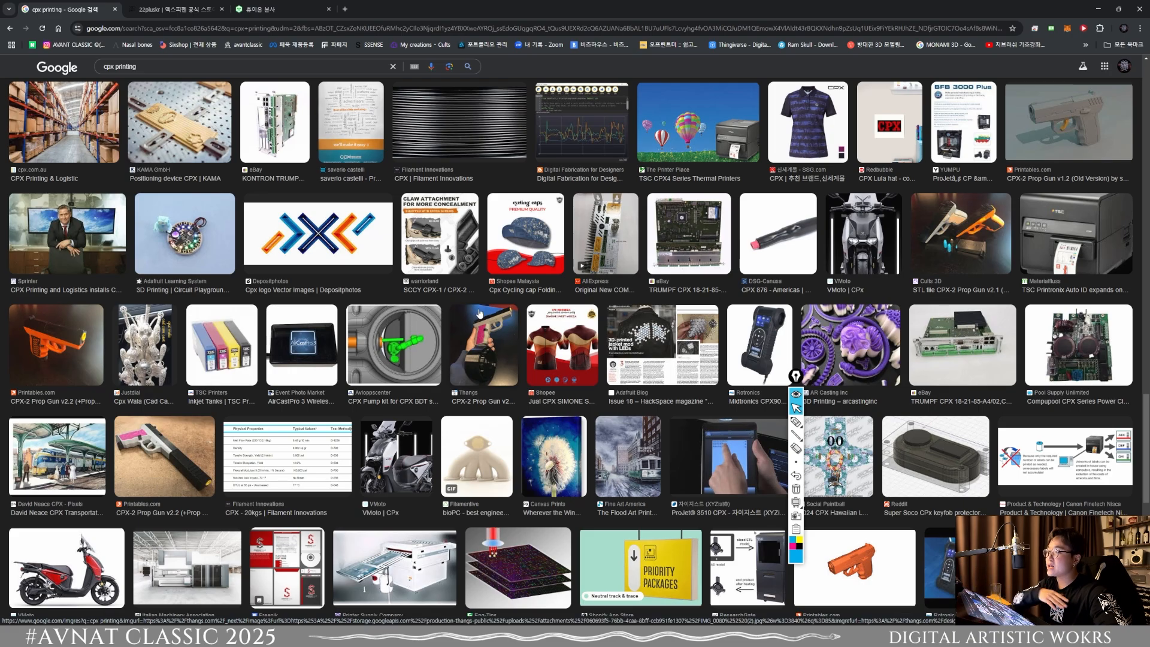
pyautogui.click(115, 10)
pyautogui.click(114, 9)
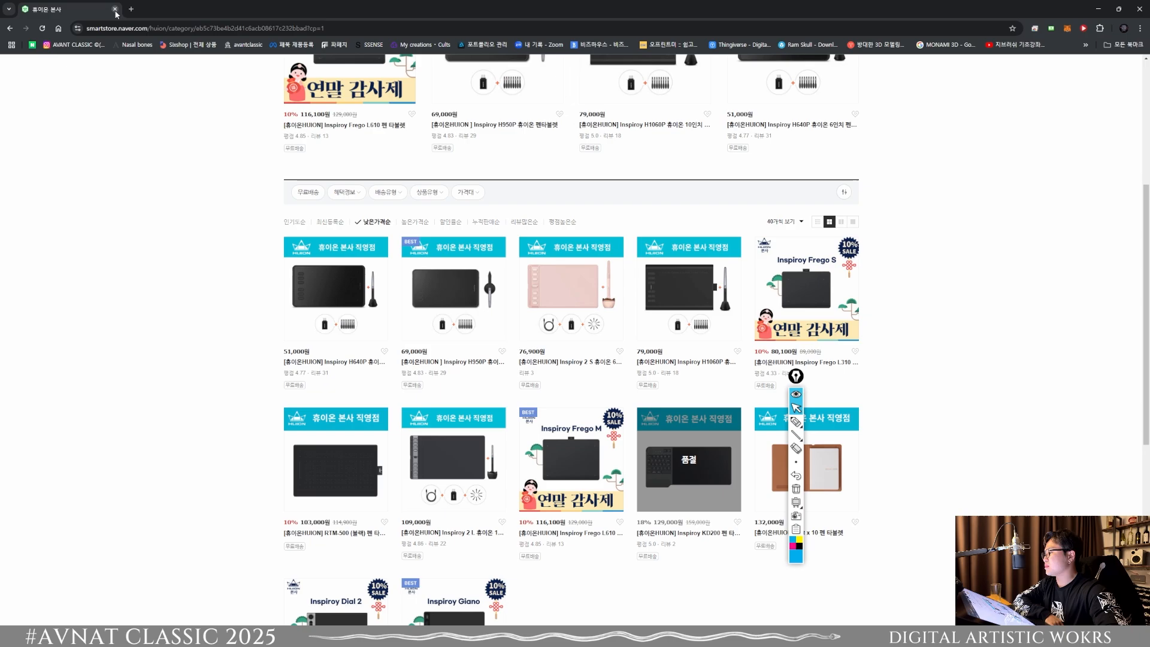
pyautogui.click(1101, 16)
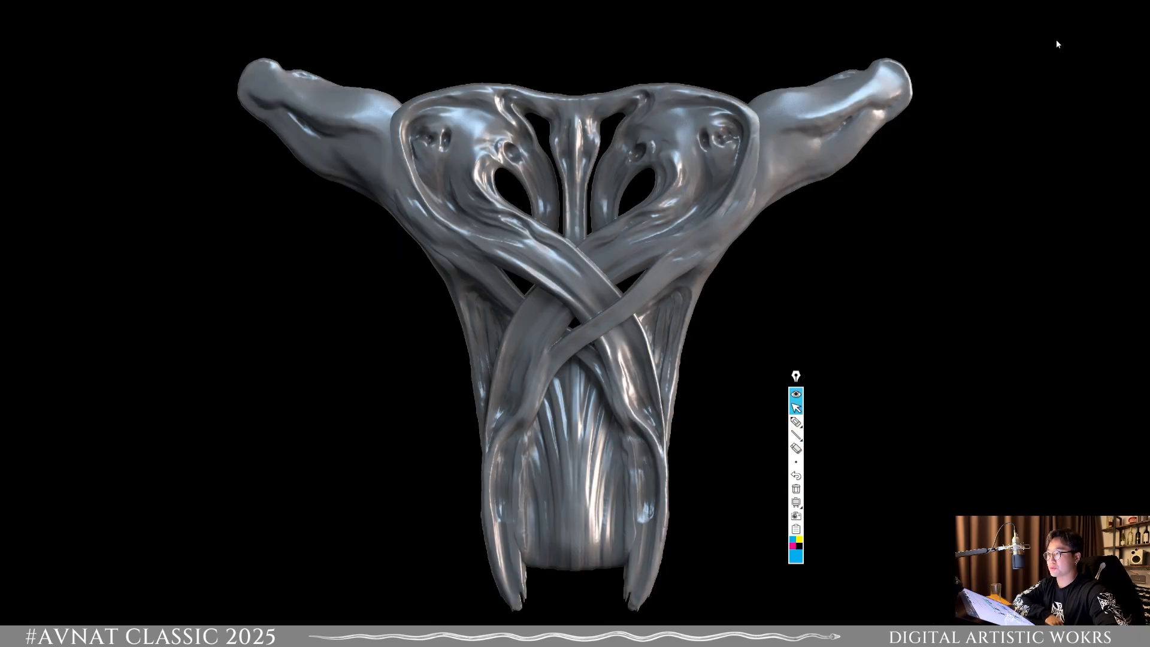
# Step: Try to bring the hidden ZBrush window into view using its window commands
pyautogui.moveTo(526, 635)
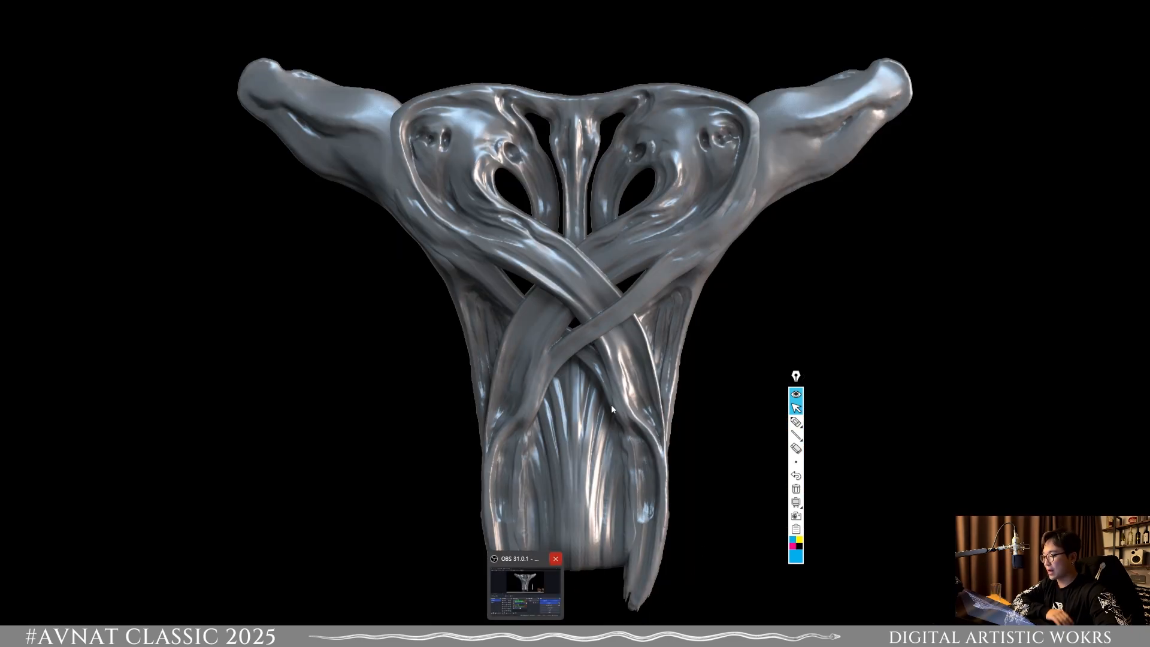
pyautogui.click(552, 557)
pyautogui.moveTo(742, 635)
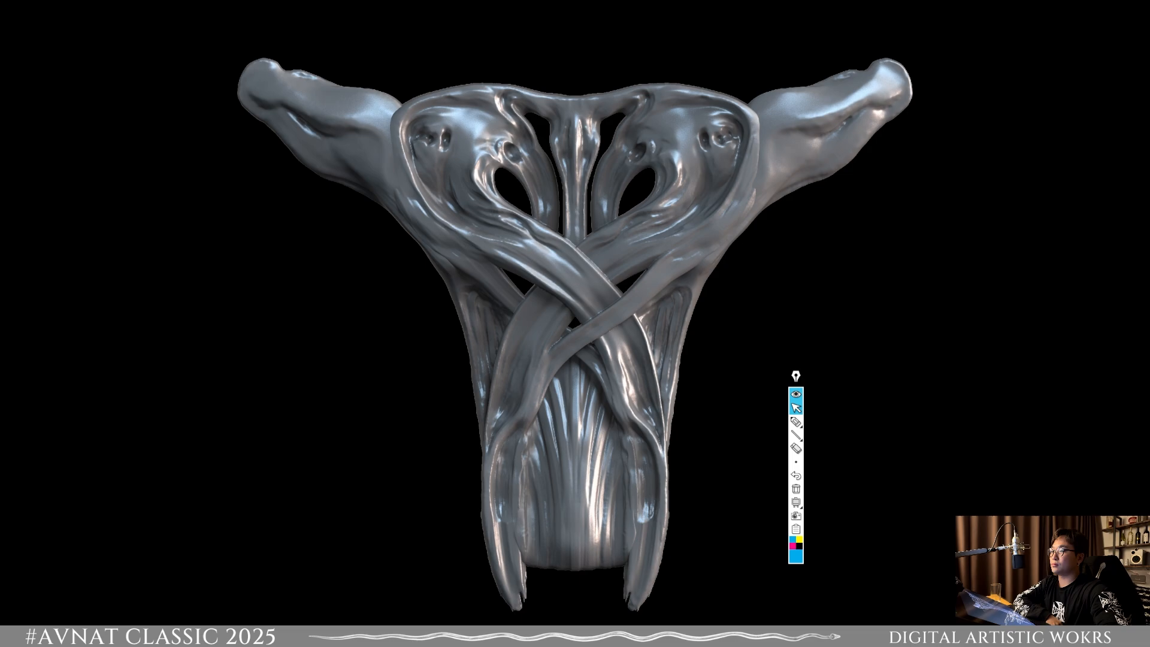
pyautogui.rightClick(771, 602)
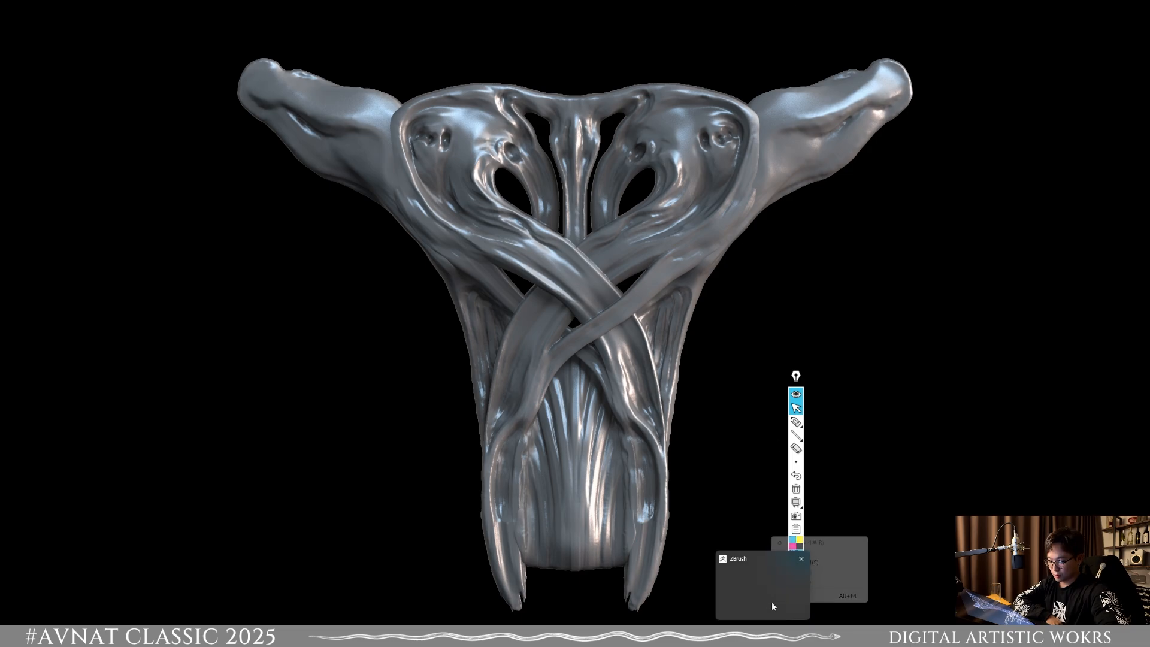
pyautogui.click(832, 579)
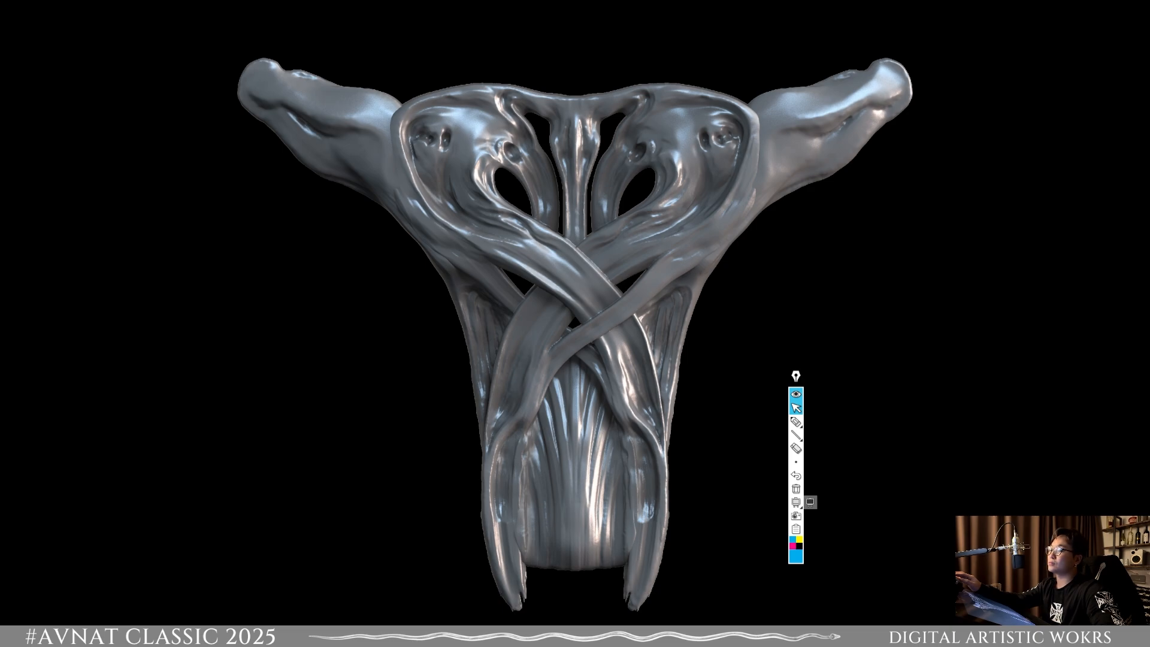
# Step: Try to launch ZBrush 2025 and move its window back into view
pyautogui.rightClick(763, 636)
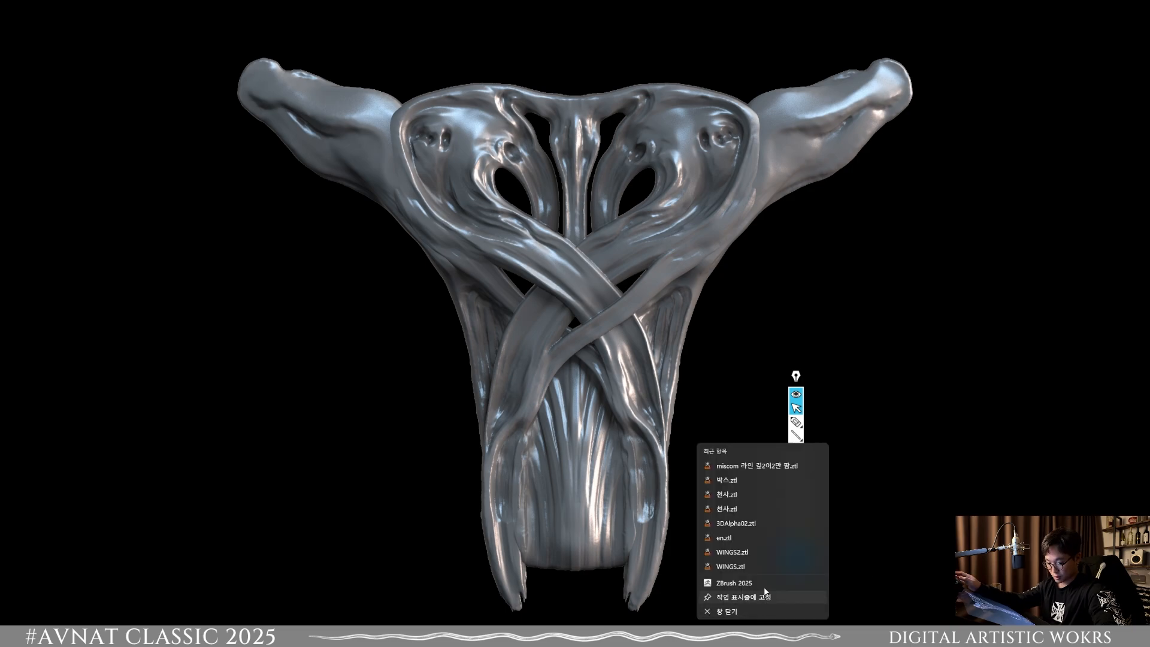
pyautogui.click(764, 584)
pyautogui.rightClick(765, 635)
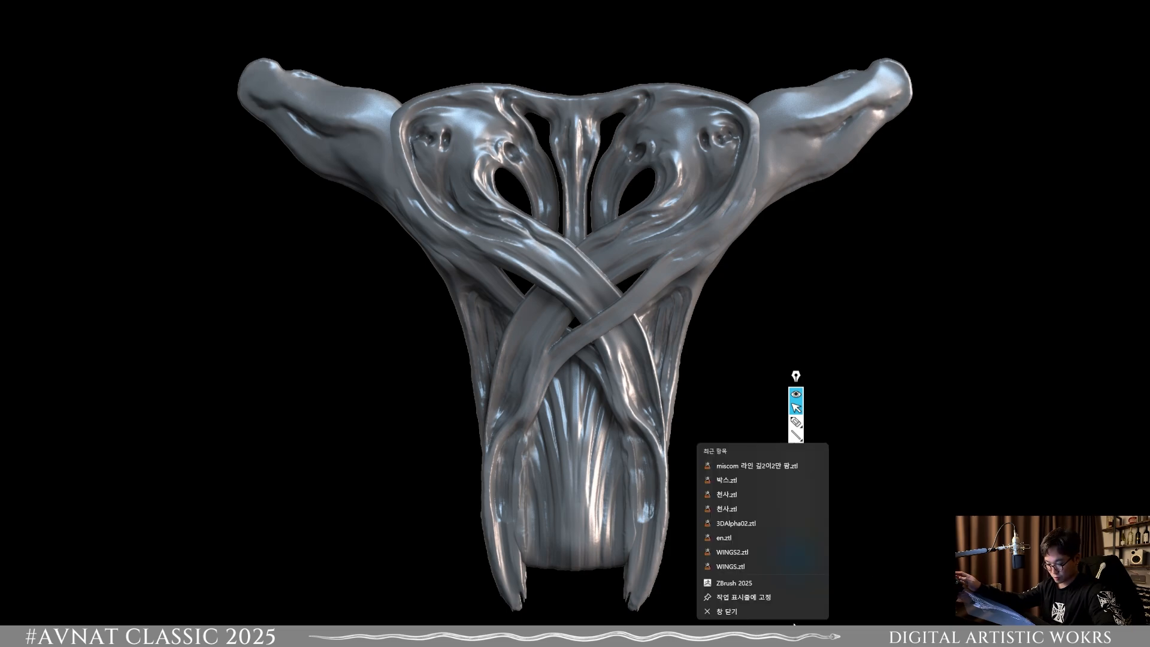
pyautogui.click(794, 625)
pyautogui.moveTo(765, 633)
pyautogui.rightClick(767, 584)
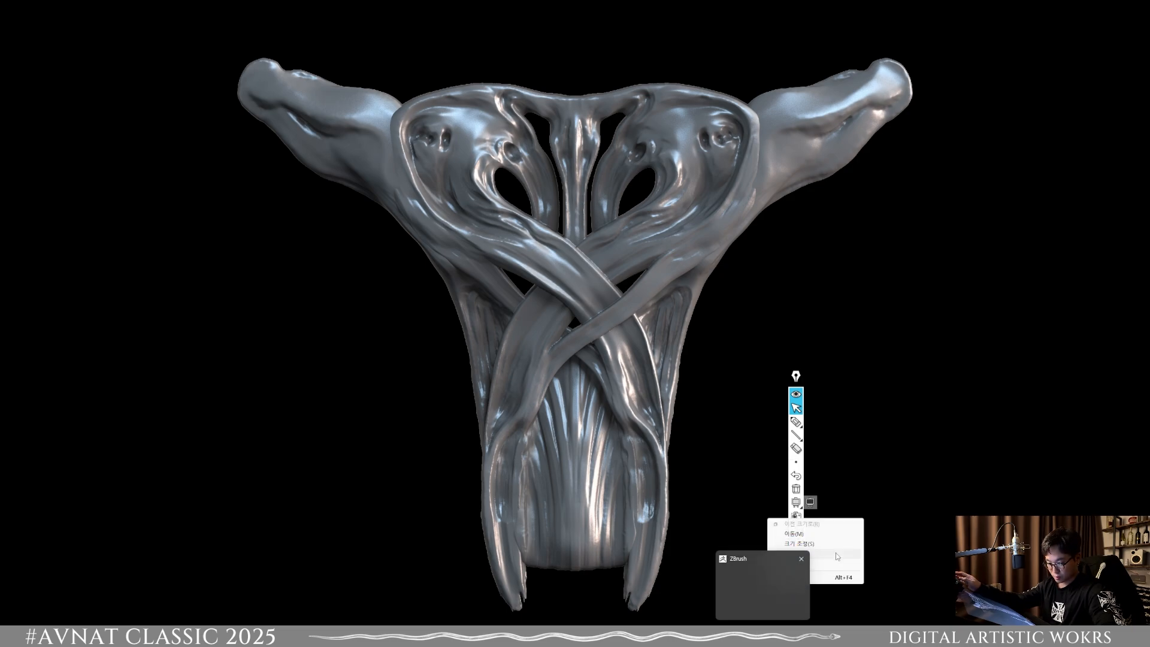
pyautogui.click(819, 535)
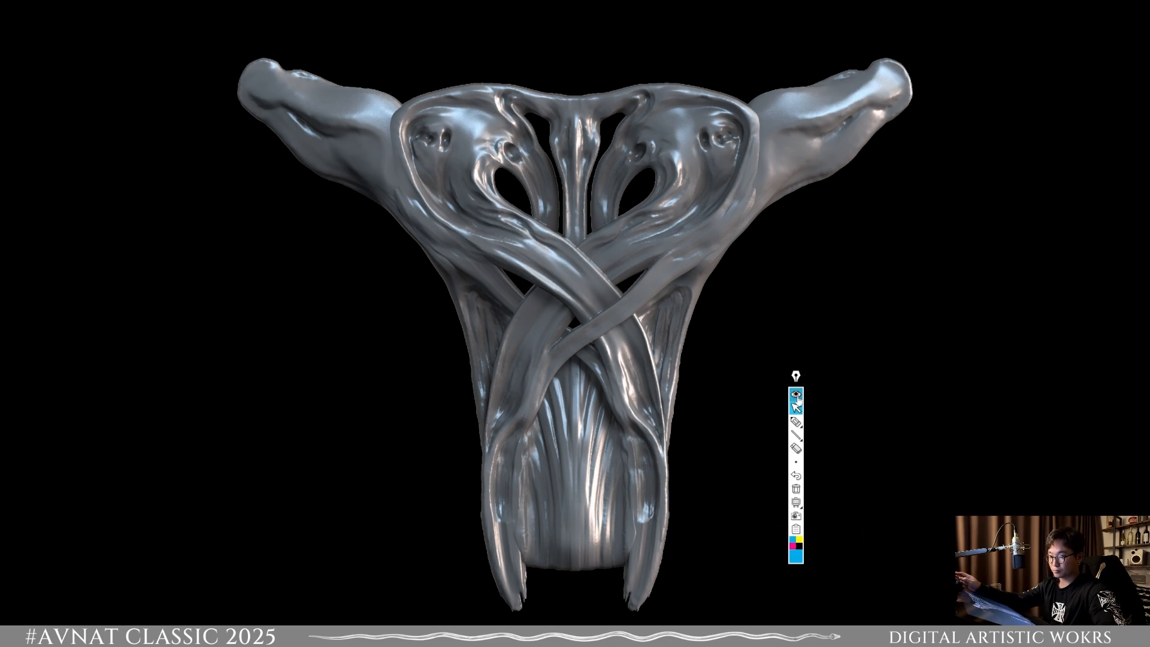
# Step: Move the annotation toolbar further away from the sculpture, and start closing ZBrush but cancel the exit
pyautogui.moveTo(798, 395); pyautogui.dragTo(989, 259)
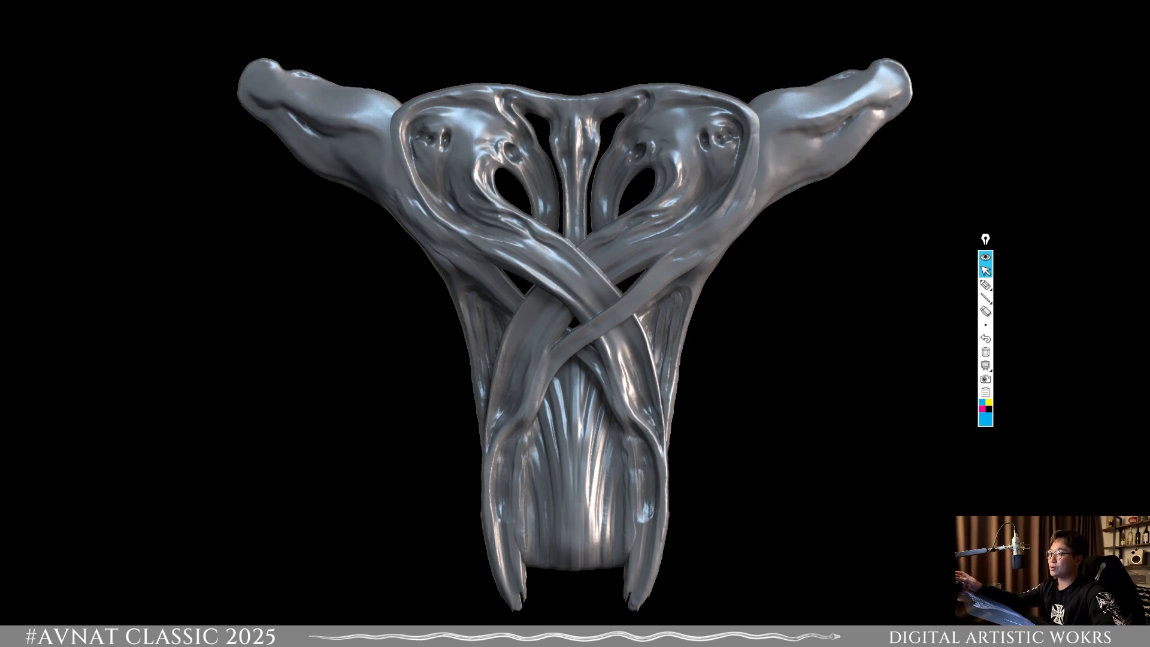
pyautogui.hotkey('alt', 'F4')
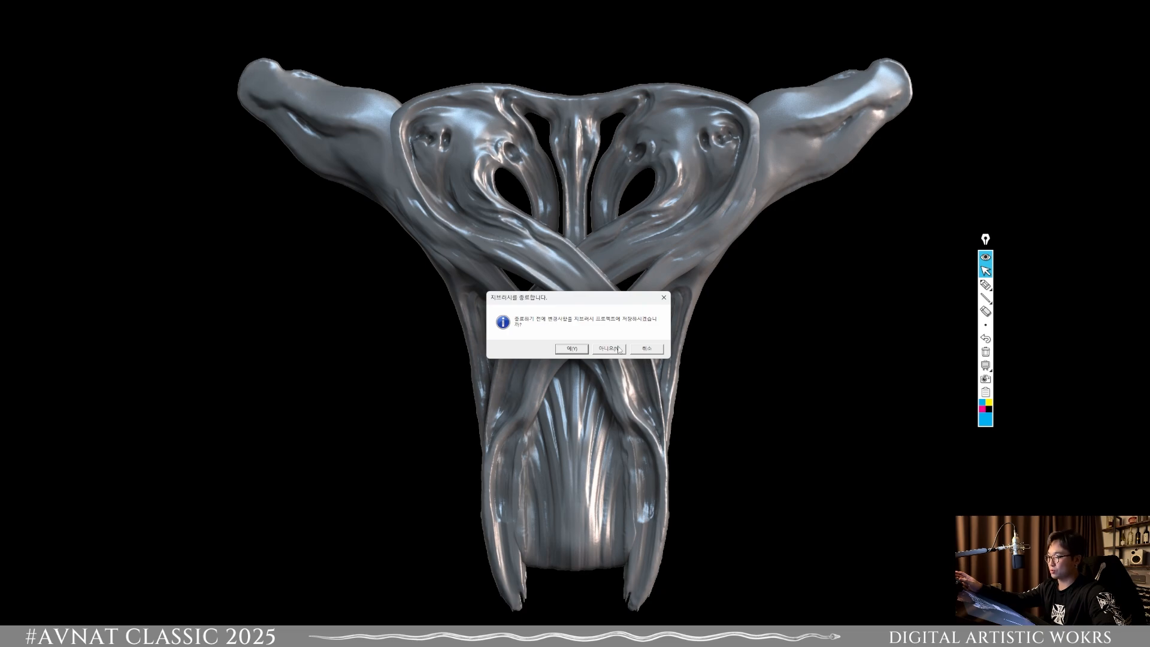
pyautogui.click(651, 349)
# Step: Dismiss the exit prompt and try again to bring up ZBrush from its window preview and the desktop overview
pyautogui.moveTo(799, 624)
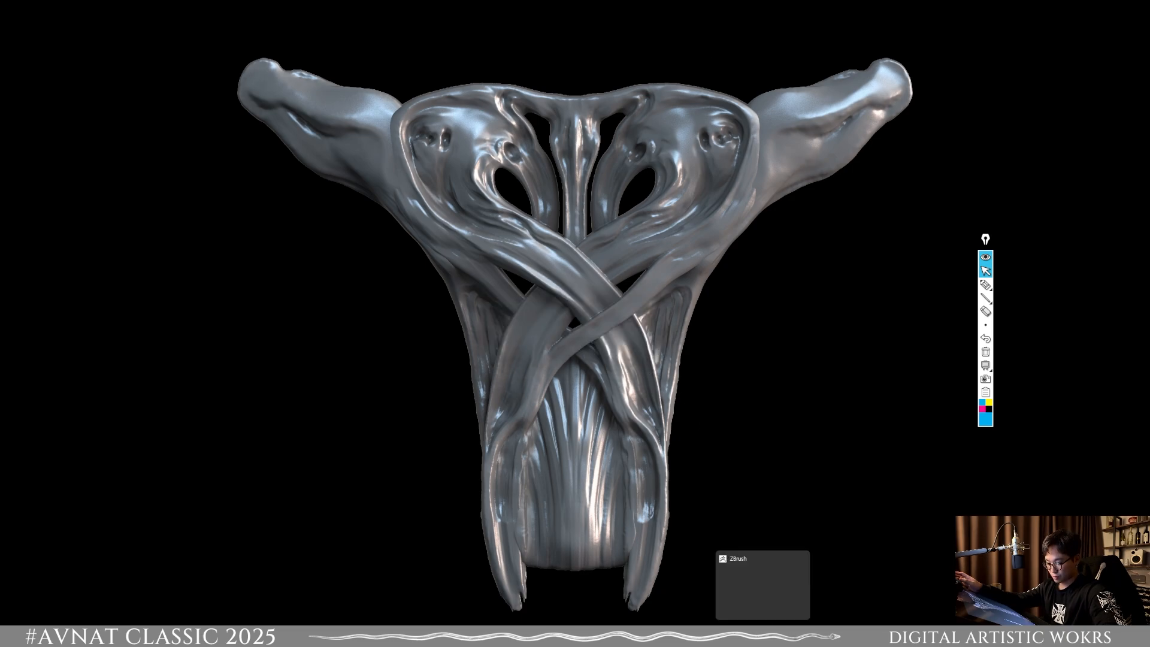
pyautogui.rightClick(770, 593)
pyautogui.click(797, 588)
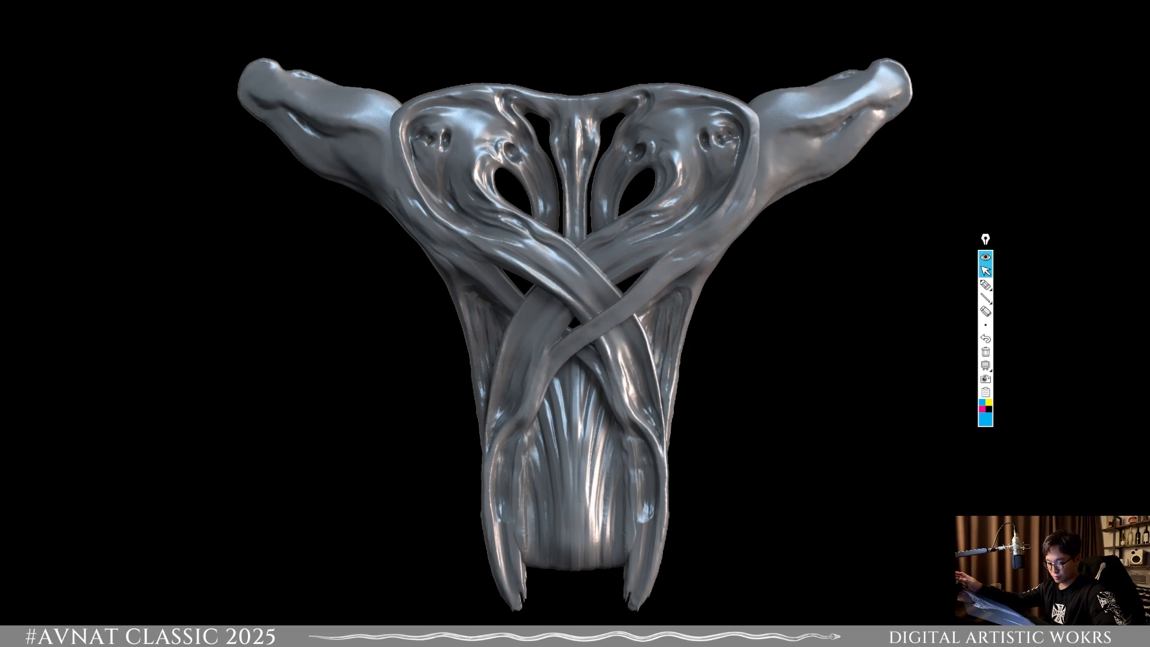
pyautogui.click(445, 624)
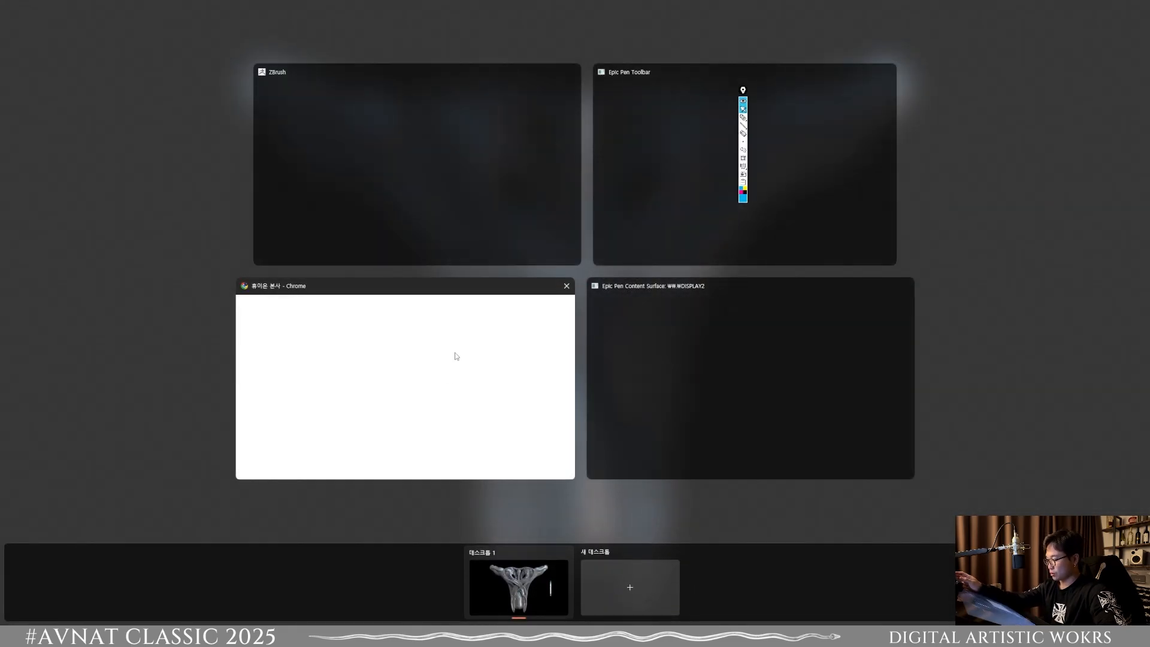
pyautogui.click(422, 180)
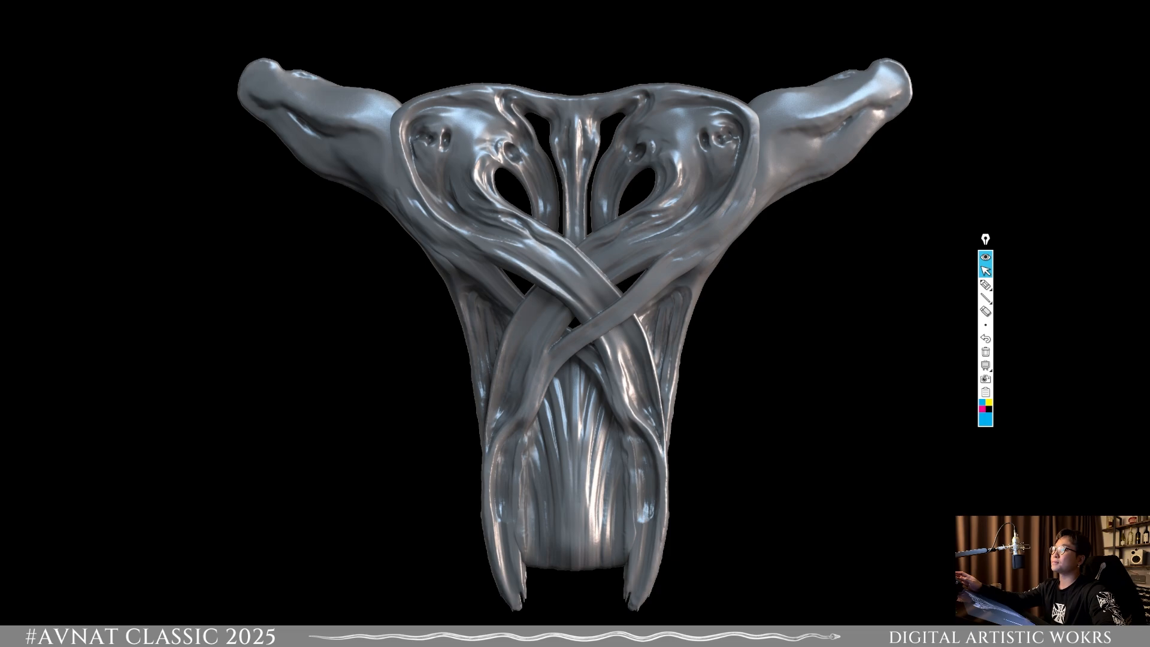
# Step: Start exiting ZBrush with the option to save the project, and cancel the Save Project dialog for ZBrushProject.zpr
pyautogui.hotkey('alt', 'F4')
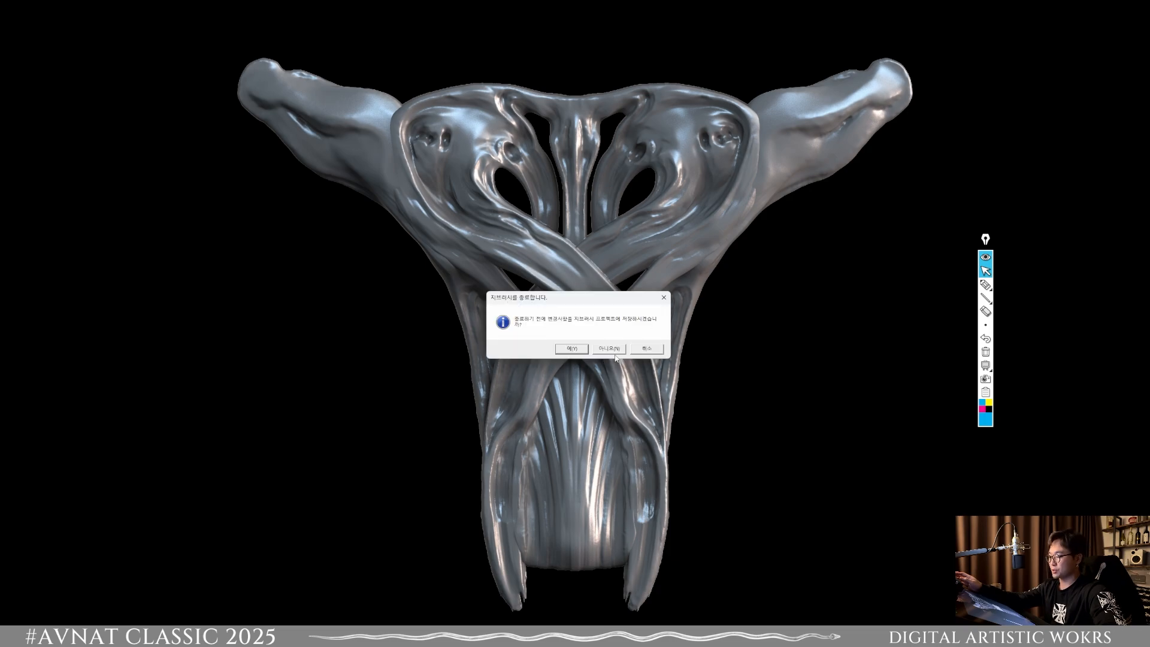
pyautogui.click(579, 351)
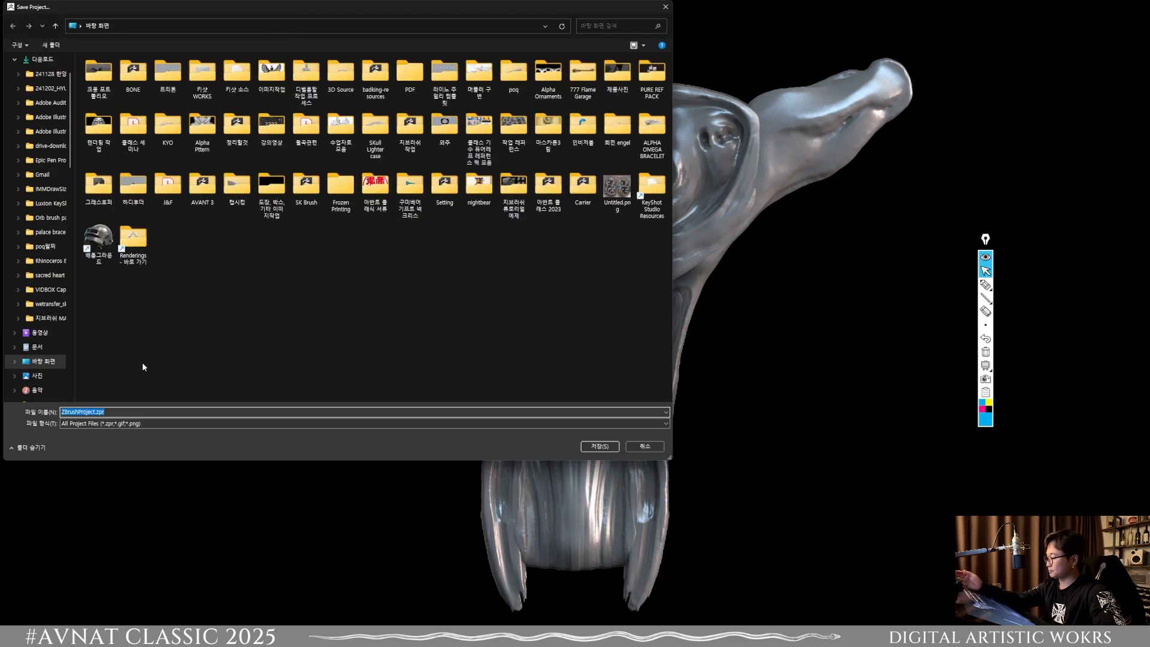
pyautogui.click(631, 446)
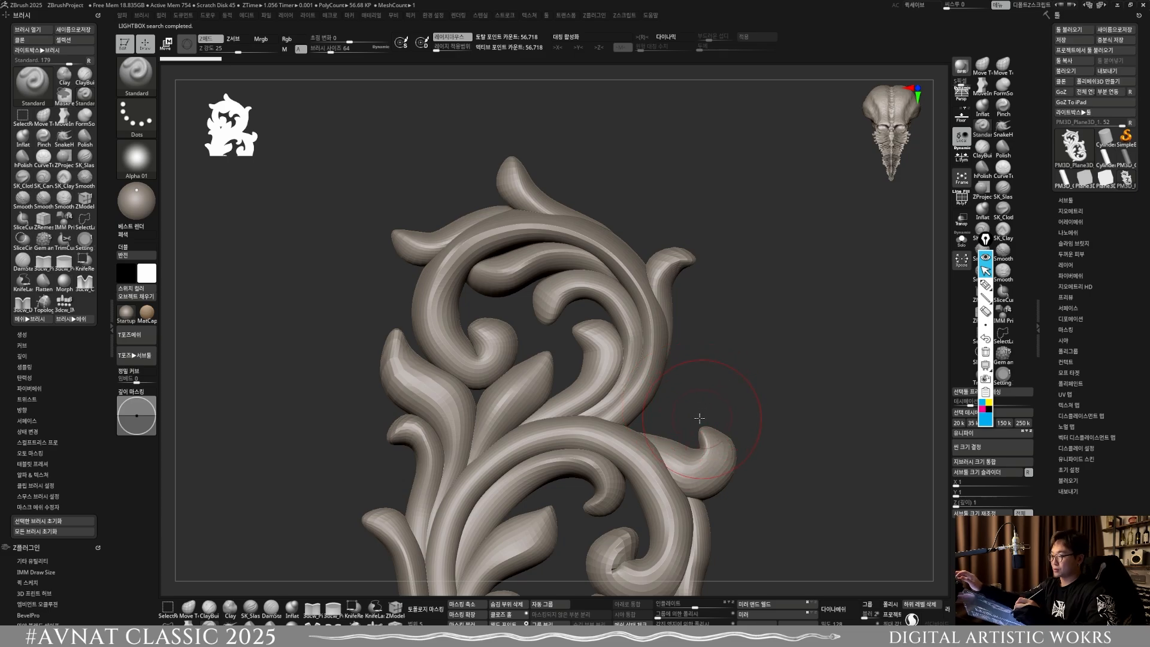
# Step: Outline the inner openings of the scroll ornament in blue with the annotation pen, and clear the drawing
pyautogui.moveTo(698, 418)
pyautogui.keyDown('alt'); pyautogui.mouseDown()
pyautogui.moveTo(681, 363)
pyautogui.moveTo(761, 326)
pyautogui.mouseUp(); pyautogui.keyUp('alt')
pyautogui.moveTo(639, 423)
pyautogui.keyDown('alt'); pyautogui.mouseDown()
pyautogui.moveTo(719, 413)
pyautogui.moveTo(675, 436)
pyautogui.moveTo(638, 542)
pyautogui.mouseUp(); pyautogui.keyUp('alt')
pyautogui.keyDown('alt'); pyautogui.moveTo(668, 505); pyautogui.dragTo(692, 438); pyautogui.keyUp('alt')
pyautogui.moveTo(652, 507)
pyautogui.mouseDown()
pyautogui.moveTo(725, 479)
pyautogui.moveTo(657, 482)
pyautogui.moveTo(642, 495)
pyautogui.moveTo(631, 380)
pyautogui.moveTo(649, 505)
pyautogui.mouseUp()
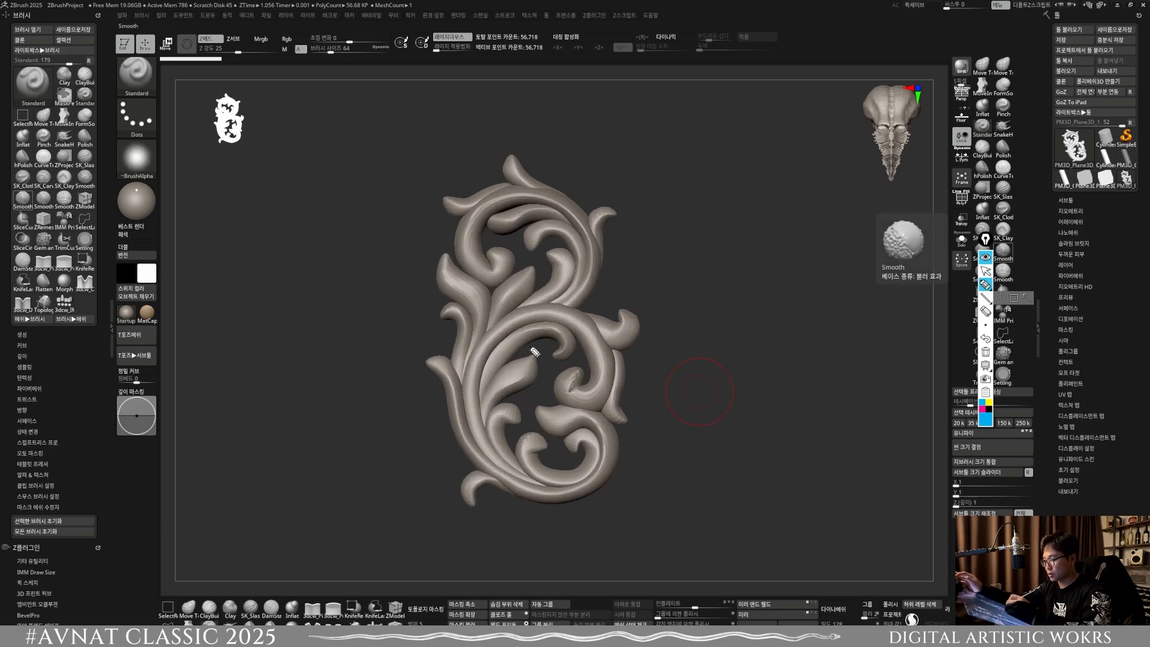
pyautogui.moveTo(508, 362)
pyautogui.mouseDown()
pyautogui.moveTo(553, 348)
pyautogui.moveTo(581, 368)
pyautogui.mouseUp()
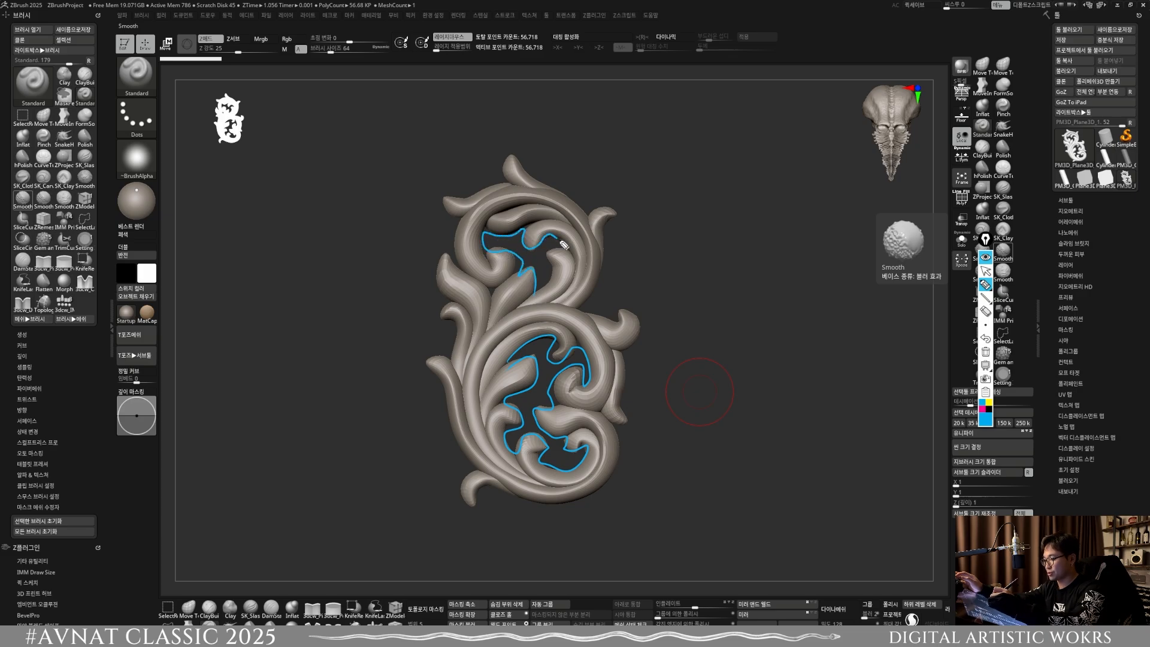
pyautogui.click(985, 271)
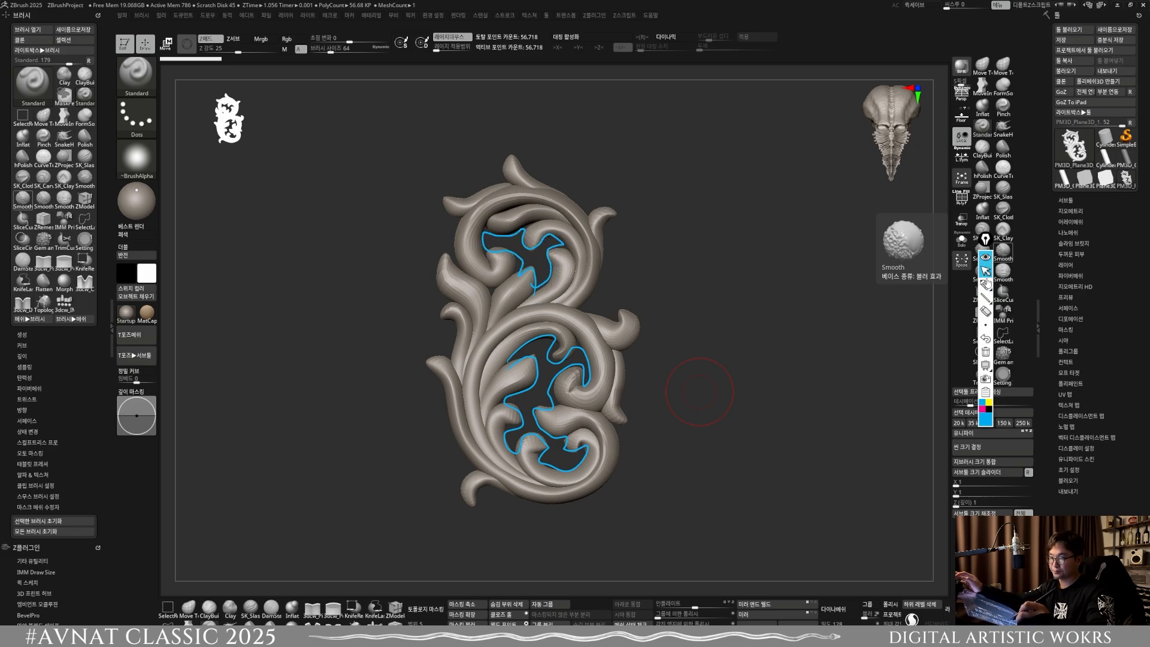
pyautogui.click(985, 352)
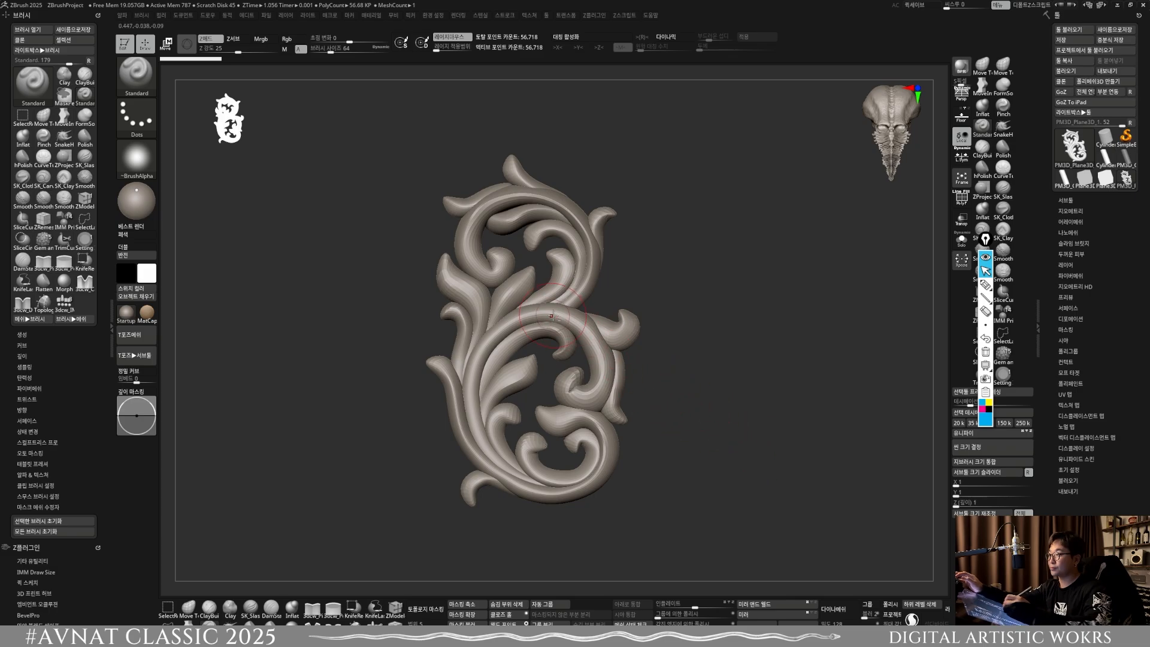
# Step: Select the MoveInfiniteDepth brush, set its size to about 136 and turn on topology masking
pyautogui.moveTo(552, 316)
pyautogui.keyDown('ctrl'); pyautogui.mouseDown(button='right')
pyautogui.moveTo(480, 296)
pyautogui.moveTo(472, 416)
pyautogui.moveTo(523, 352)
pyautogui.mouseUp(button='right'); pyautogui.keyUp('ctrl')
pyautogui.press('s')
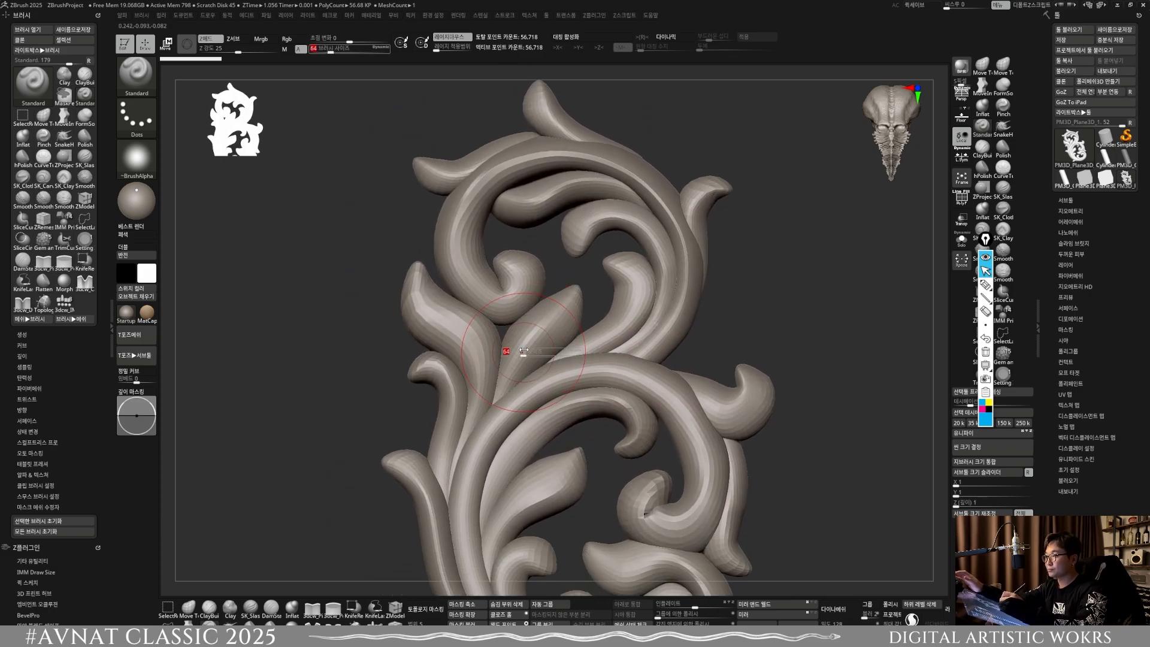
pyautogui.moveTo(524, 352); pyautogui.dragTo(539, 329)
pyautogui.press('s')
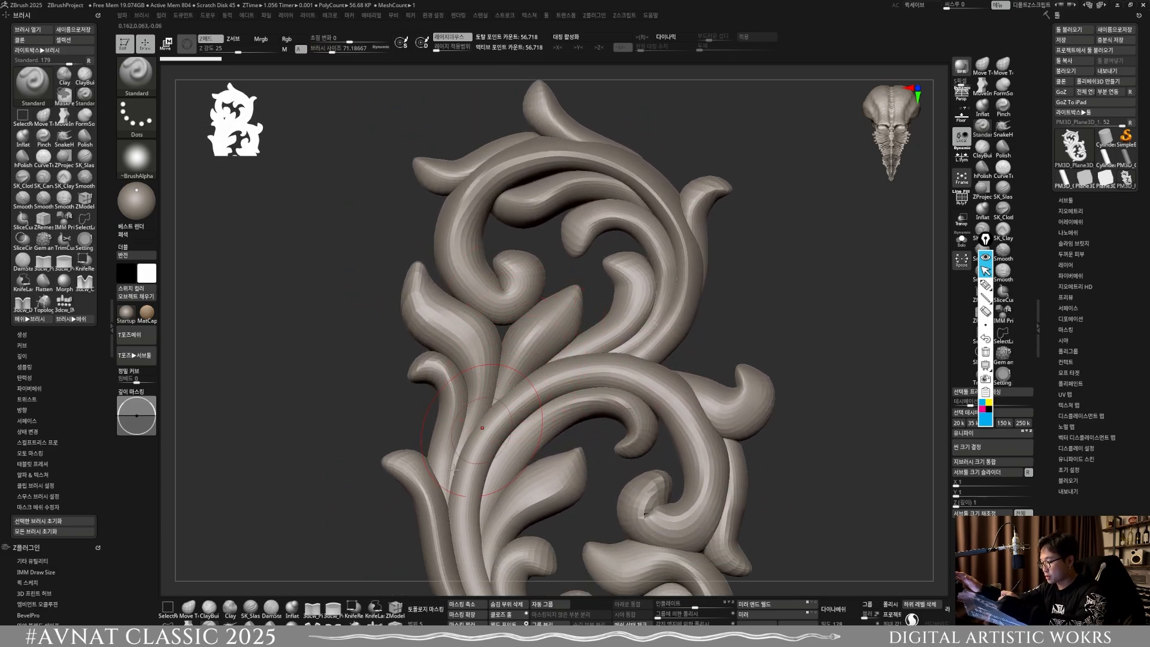
pyautogui.click(189, 608)
pyautogui.click(193, 622)
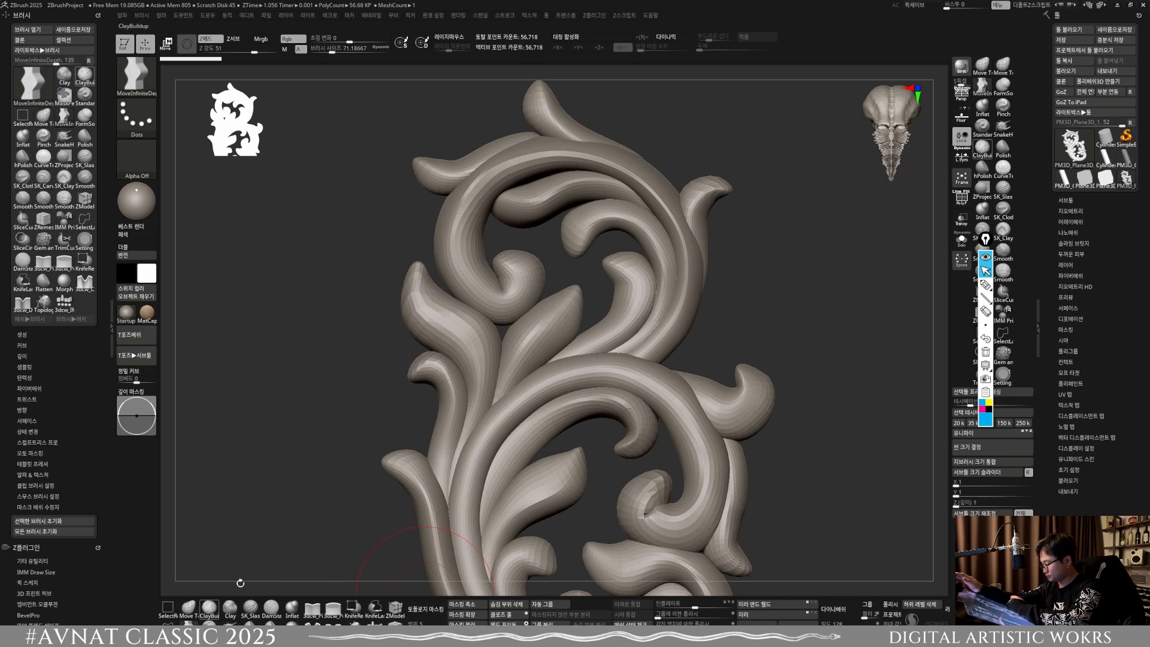
pyautogui.press('s')
pyautogui.moveTo(536, 360); pyautogui.dragTo(529, 376)
pyautogui.press('s')
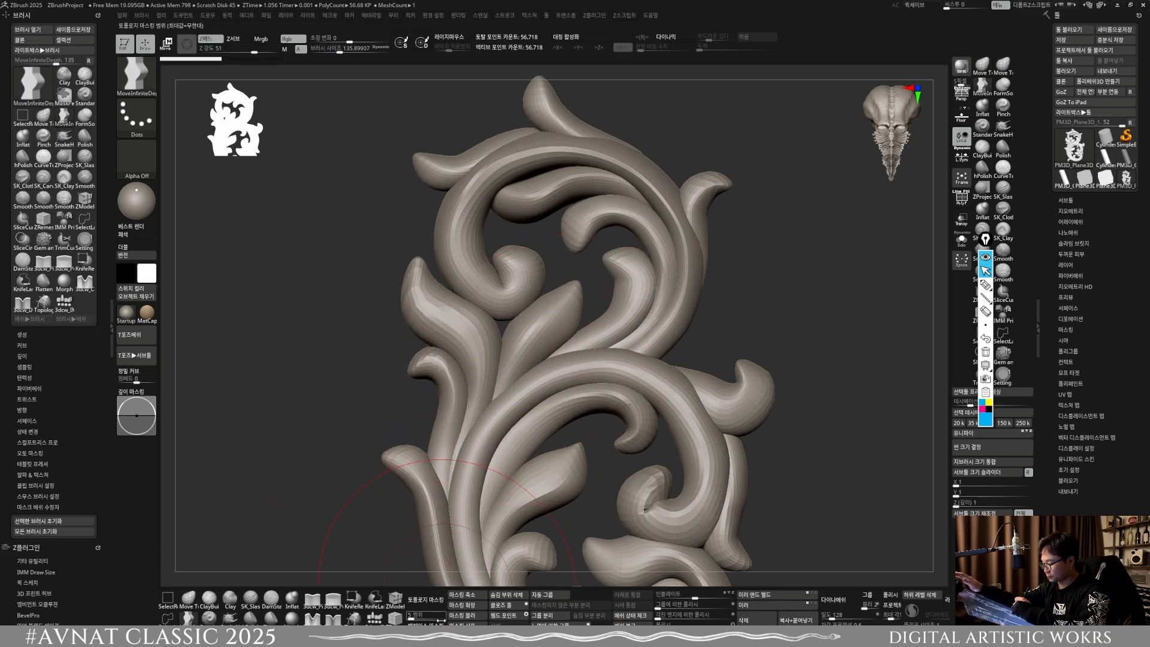
pyautogui.click(426, 601)
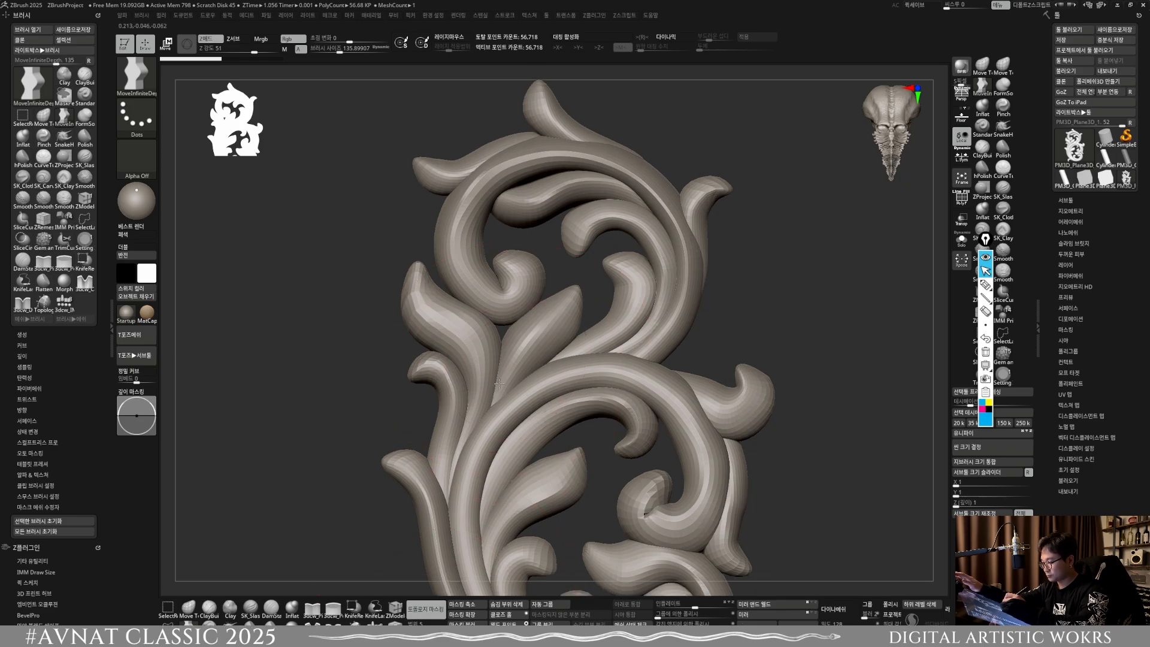
# Step: Nudge the left leaves and the upper scroll's lower curl closer together with short MoveInfiniteDepth strokes
pyautogui.moveTo(489, 344); pyautogui.dragTo(492, 342)
pyautogui.moveTo(432, 303); pyautogui.dragTo(441, 301)
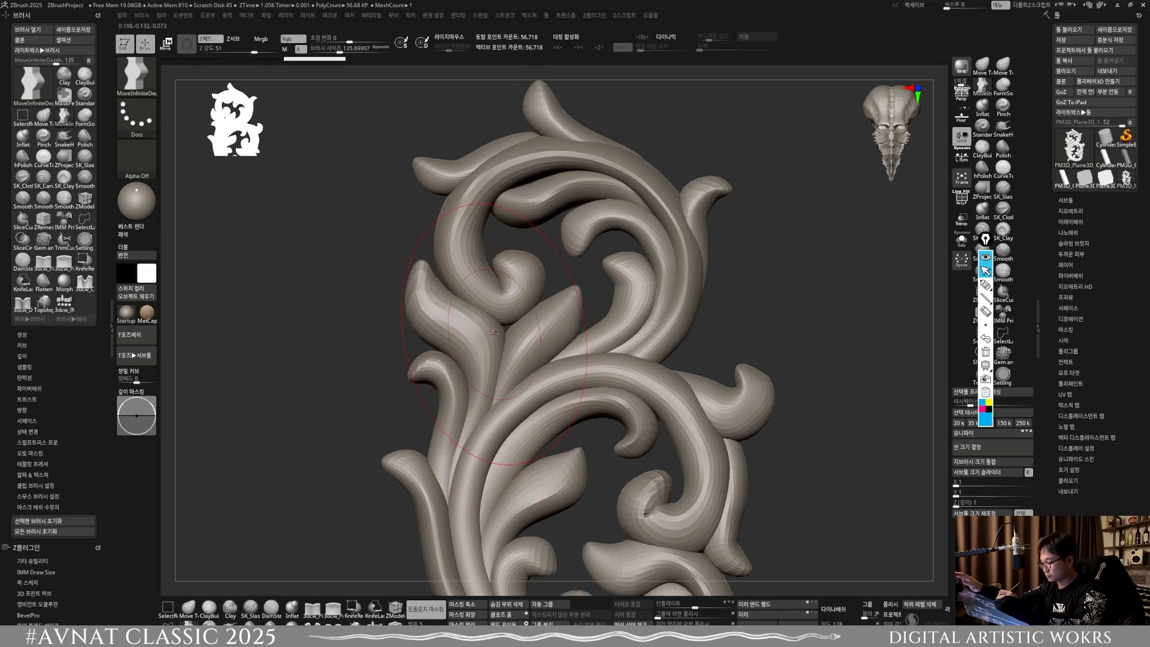
pyautogui.moveTo(508, 312); pyautogui.dragTo(517, 348)
pyautogui.keyDown('ctrl'); pyautogui.moveTo(585, 373); pyautogui.dragTo(572, 354, button='right'); pyautogui.keyUp('ctrl')
pyautogui.moveTo(566, 329); pyautogui.dragTo(565, 334)
pyautogui.keyDown('alt'); pyautogui.moveTo(580, 355); pyautogui.dragTo(568, 338, button='right'); pyautogui.keyUp('alt')
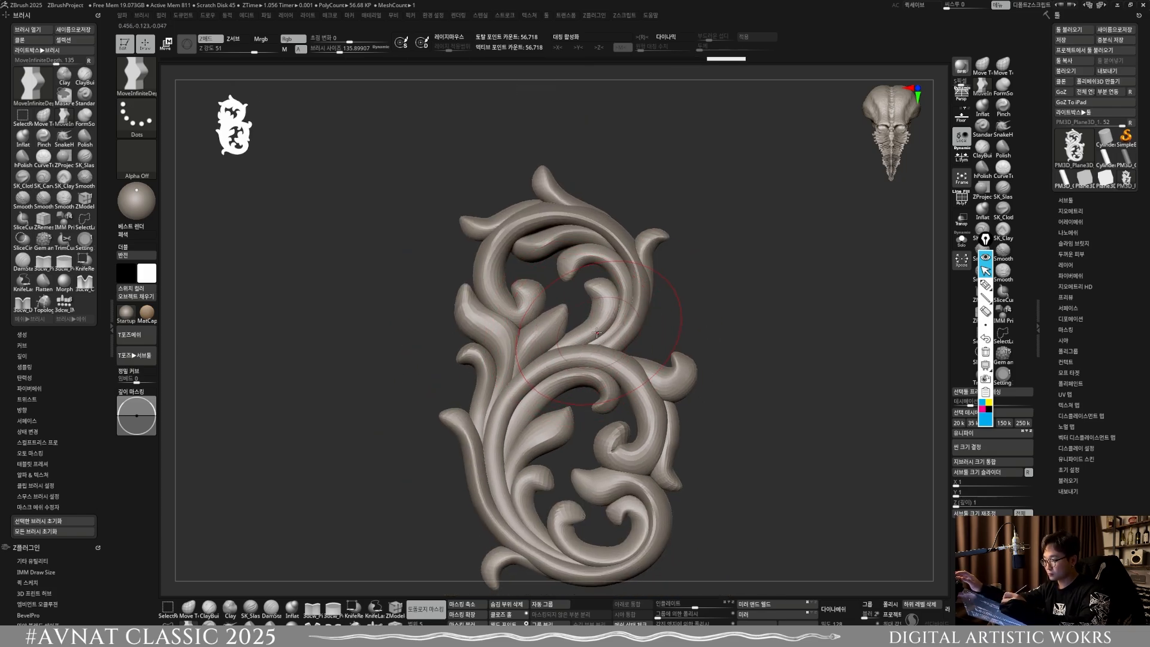
# Step: Adjust the stems and inner leaves inside the ornament's upper scroll with small MoveInfiniteDepth strokes
pyautogui.moveTo(595, 332); pyautogui.dragTo(598, 335)
pyautogui.moveTo(596, 332); pyautogui.dragTo(600, 334)
pyautogui.moveTo(568, 256)
pyautogui.mouseDown()
pyautogui.moveTo(561, 241)
pyautogui.moveTo(540, 242)
pyautogui.mouseUp()
pyautogui.keyDown('ctrl'); pyautogui.moveTo(581, 242); pyautogui.dragTo(556, 133, button='right'); pyautogui.keyUp('ctrl')
pyautogui.moveTo(617, 284); pyautogui.dragTo(619, 285)
pyautogui.keyDown('ctrl'); pyautogui.moveTo(620, 285); pyautogui.dragTo(626, 407, button='right'); pyautogui.keyUp('ctrl')
pyautogui.moveTo(492, 253)
pyautogui.mouseDown()
pyautogui.moveTo(456, 291)
pyautogui.moveTo(490, 257)
pyautogui.moveTo(454, 245)
pyautogui.moveTo(465, 216)
pyautogui.moveTo(477, 240)
pyautogui.moveTo(496, 131)
pyautogui.moveTo(599, 158)
pyautogui.mouseUp()
# Step: Reduce the brush size to about 78 and nudge the upper curl and the middle leaves of the ornament
pyautogui.press('s')
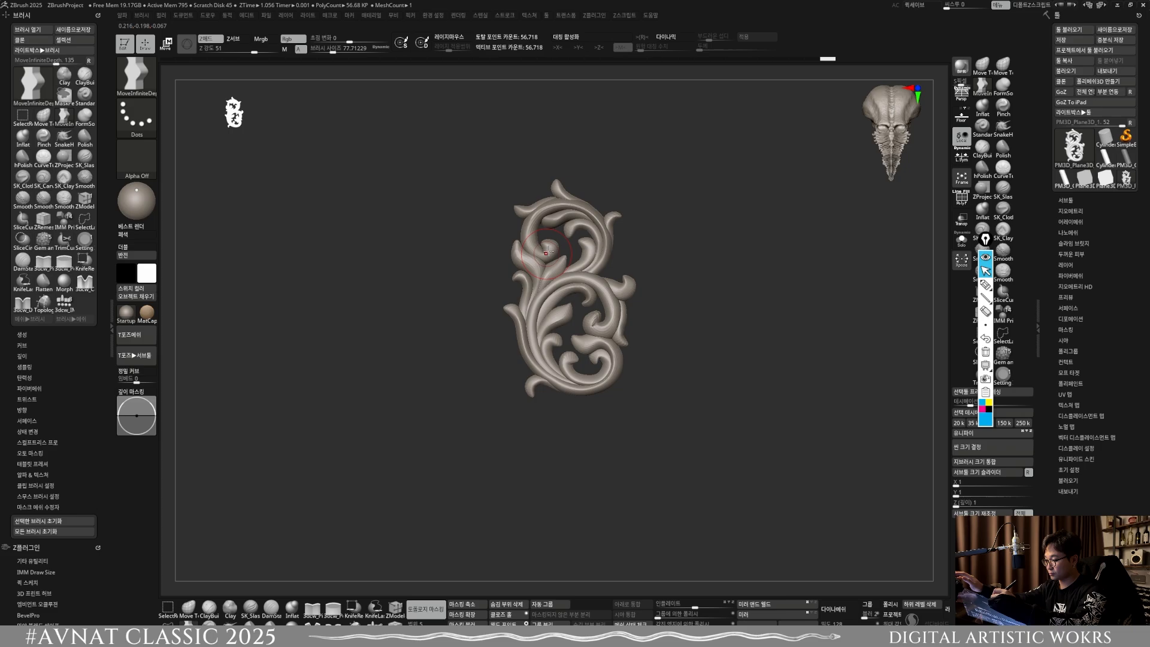
pyautogui.moveTo(546, 252); pyautogui.dragTo(552, 254)
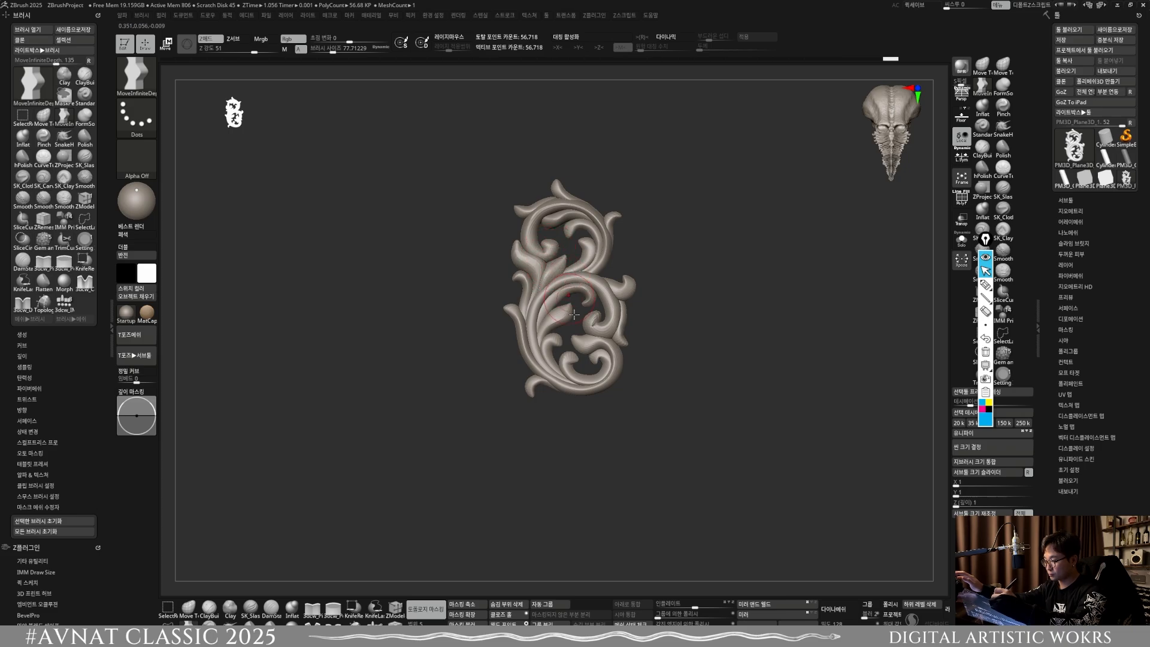
pyautogui.keyDown('alt'); pyautogui.moveTo(574, 314); pyautogui.dragTo(597, 277); pyautogui.keyUp('alt')
pyautogui.keyDown('ctrl'); pyautogui.moveTo(563, 303); pyautogui.dragTo(575, 336, button='right'); pyautogui.keyUp('ctrl')
pyautogui.moveTo(560, 338)
pyautogui.mouseDown()
pyautogui.moveTo(591, 352)
pyautogui.moveTo(572, 316)
pyautogui.mouseUp()
# Step: Switch to the Move Topological brush at size about 123 and pull the upper scroll outward in side view
pyautogui.press('s')
pyautogui.moveTo(572, 317); pyautogui.dragTo(613, 318, button='right')
pyautogui.click(188, 608)
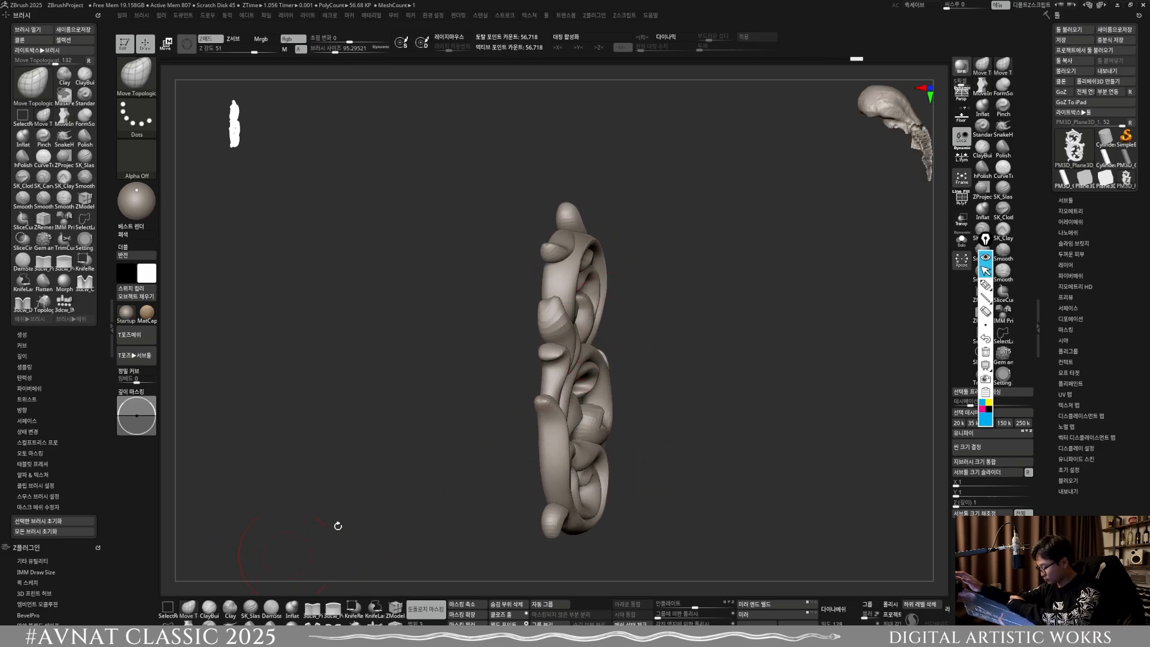
pyautogui.press('s')
pyautogui.moveTo(577, 311); pyautogui.dragTo(584, 307)
pyautogui.moveTo(578, 299)
pyautogui.mouseDown(button='right')
pyautogui.moveTo(597, 299)
pyautogui.moveTo(607, 270)
pyautogui.mouseUp(button='right')
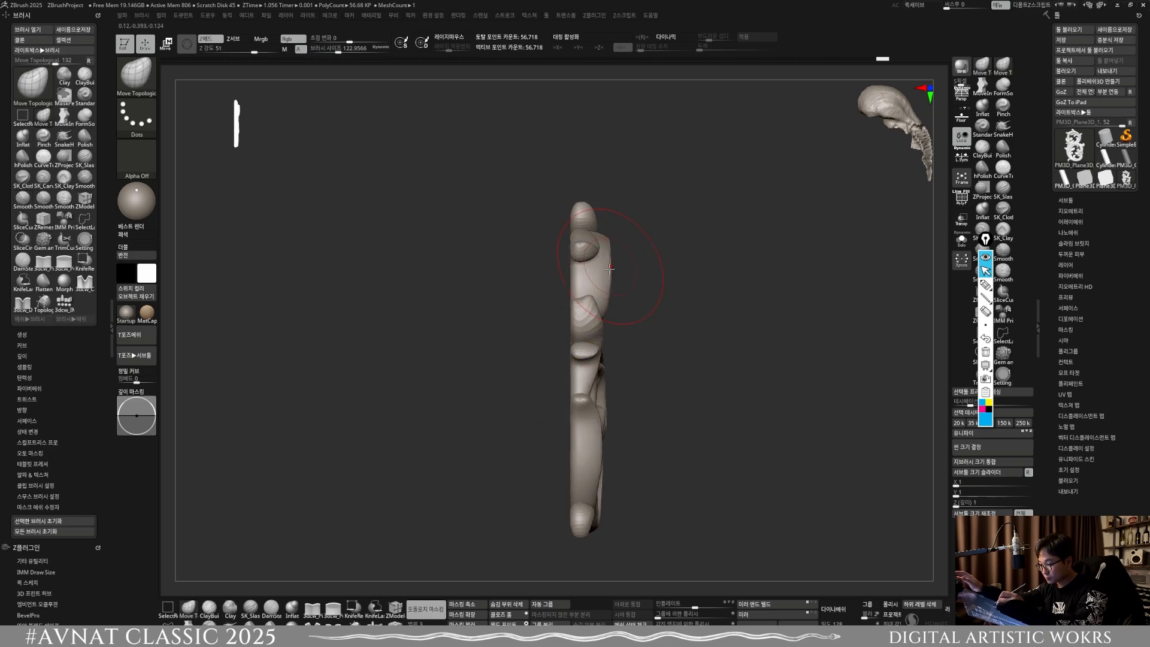
pyautogui.moveTo(609, 269); pyautogui.dragTo(614, 271)
pyautogui.moveTo(617, 271)
pyautogui.mouseDown(button='right')
pyautogui.moveTo(542, 273)
pyautogui.moveTo(548, 336)
pyautogui.moveTo(383, 330)
pyautogui.mouseUp(button='right')
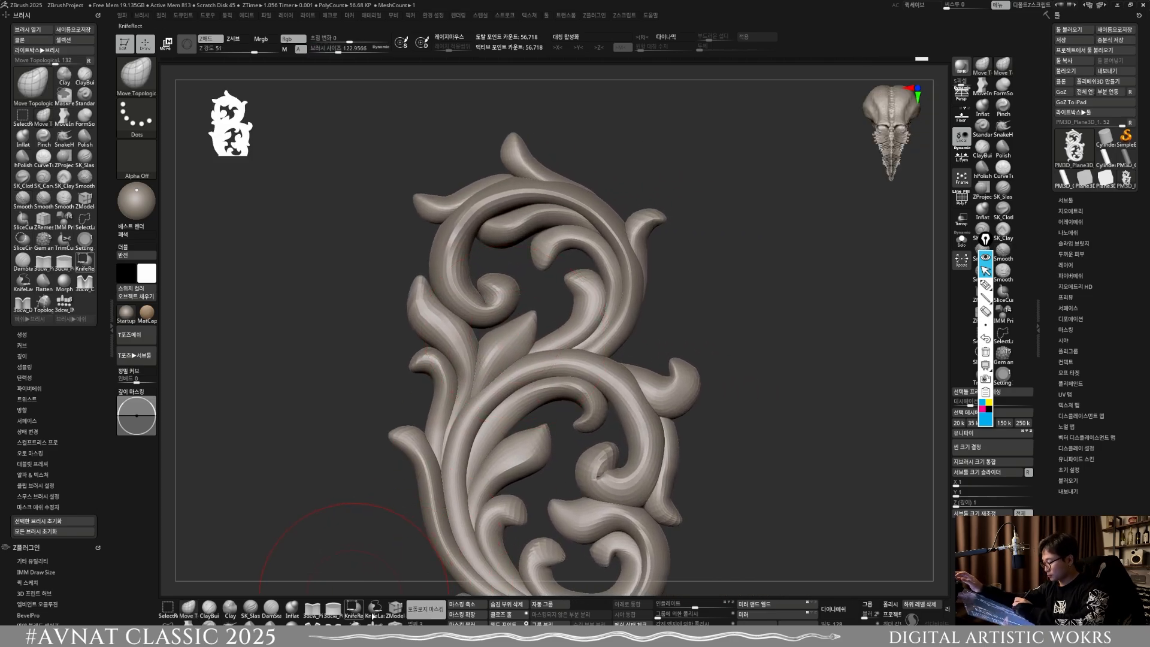
# Step: Try to reposition the upper scroll's left curl with Move Topological at size about 95, and undo the strokes
pyautogui.press('s')
pyautogui.moveTo(504, 320); pyautogui.dragTo(484, 328)
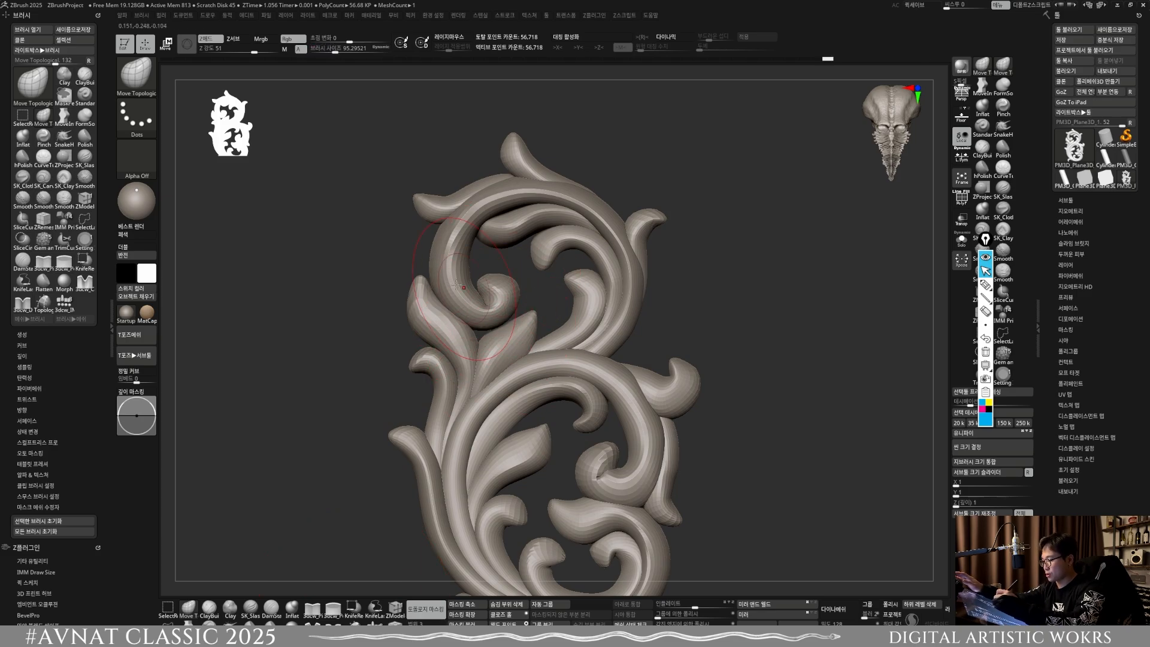
pyautogui.moveTo(453, 269); pyautogui.dragTo(456, 269)
pyautogui.moveTo(504, 309); pyautogui.dragTo(506, 311)
pyautogui.moveTo(484, 327); pyautogui.dragTo(498, 327)
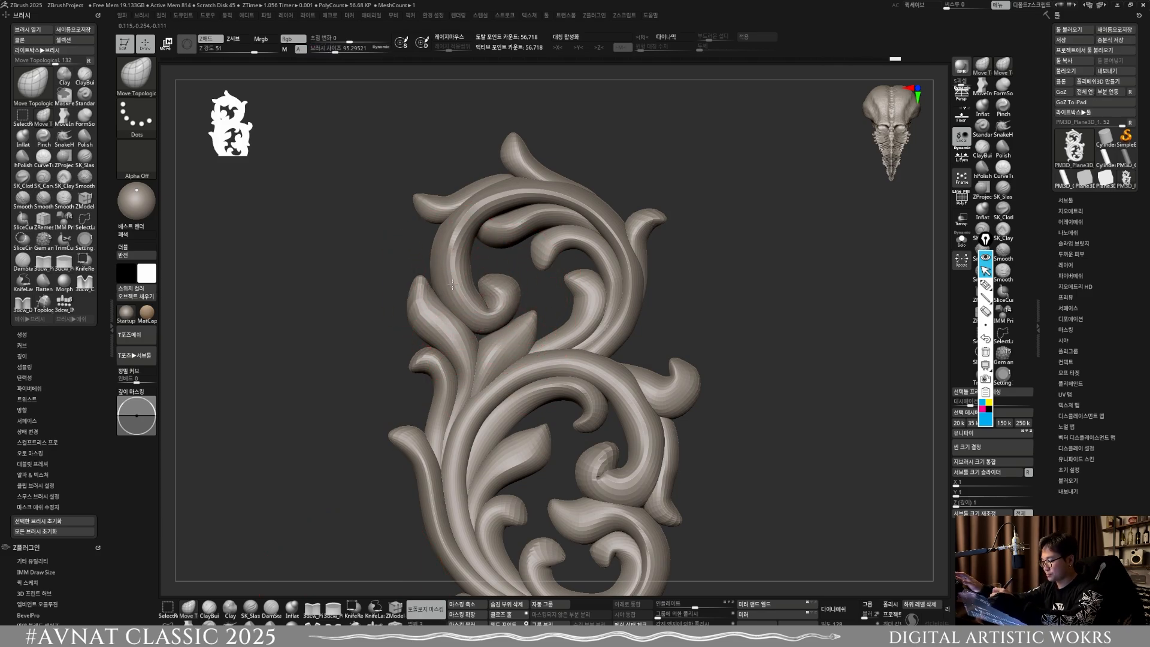
pyautogui.moveTo(460, 271); pyautogui.dragTo(517, 300)
pyautogui.hotkey('ctrl', 'z')
pyautogui.hotkey('ctrl', 'z')
pyautogui.hotkey('ctrl', 'z')
pyautogui.hotkey('ctrl', 'z')
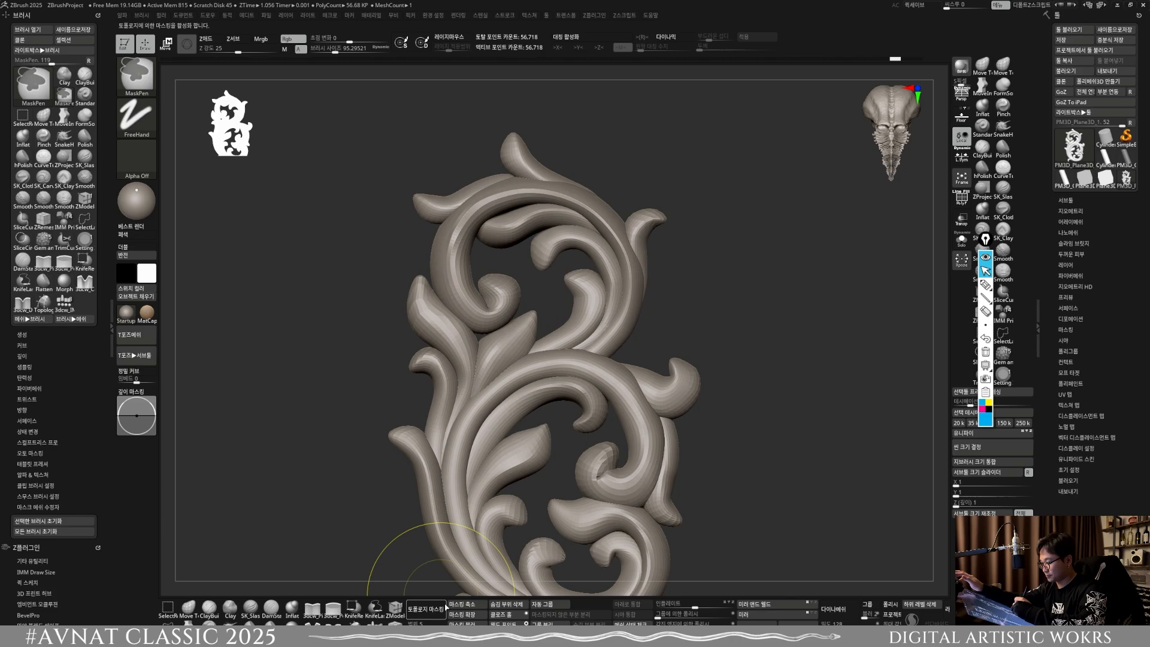
# Step: Shift the upper scroll's left curl and stem with the MoveInfiniteDepth brush at size about 78
pyautogui.press('2')
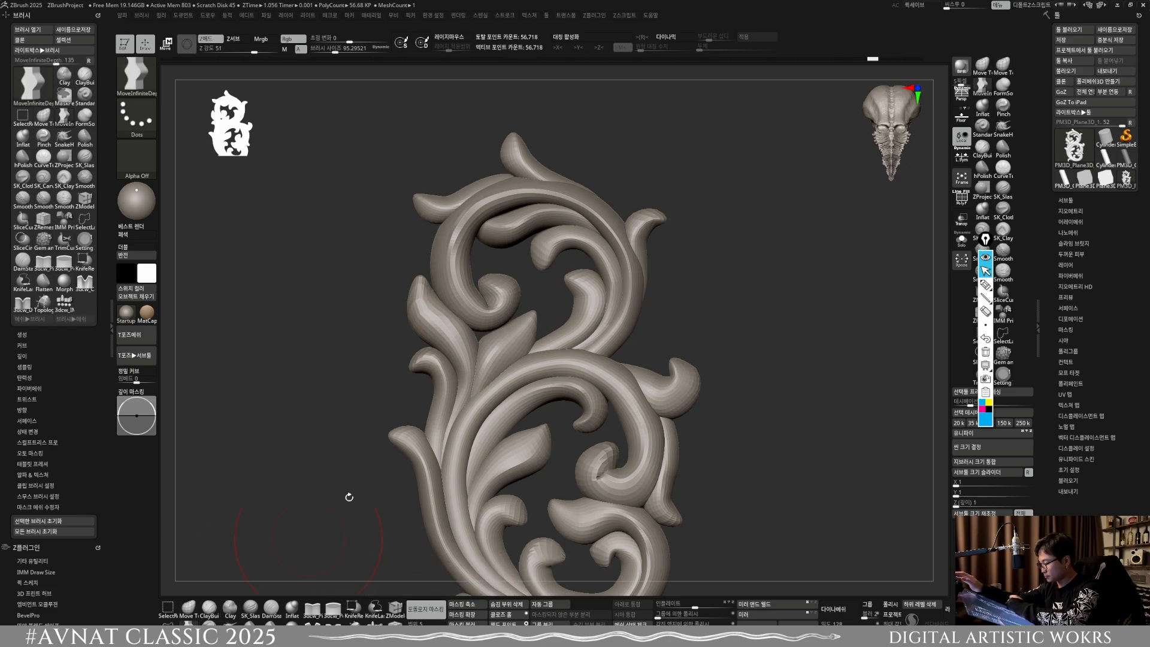
pyautogui.press('s')
pyautogui.click(513, 311)
pyautogui.moveTo(488, 329); pyautogui.dragTo(487, 337)
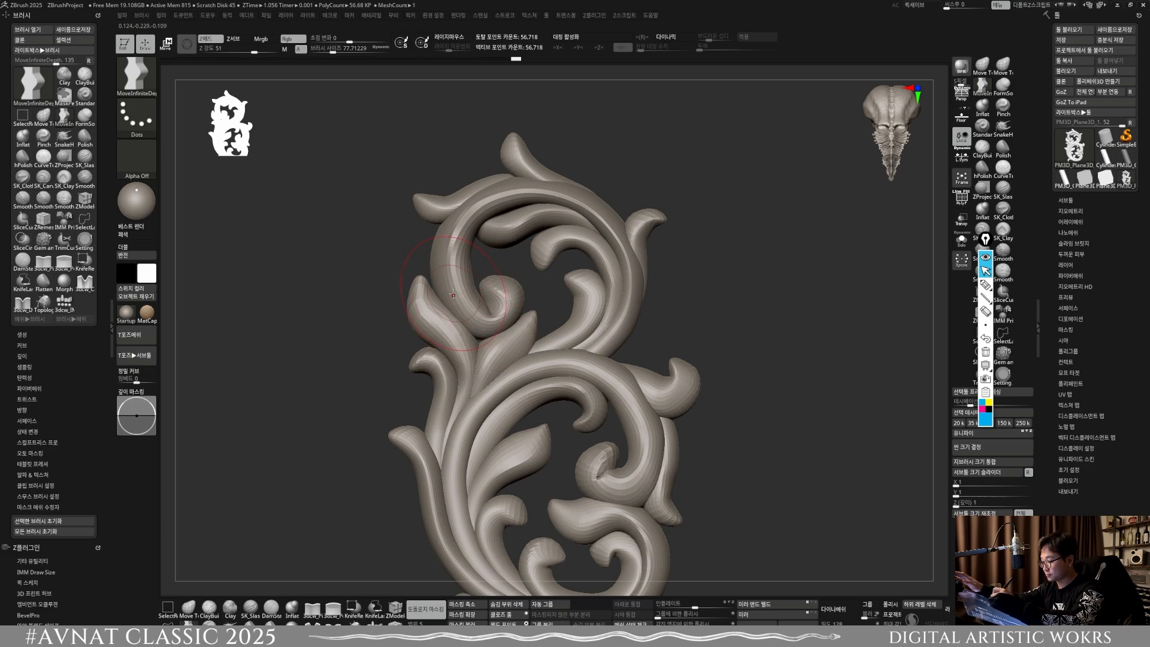
pyautogui.moveTo(453, 294); pyautogui.dragTo(456, 292)
pyautogui.moveTo(447, 265)
pyautogui.mouseDown()
pyautogui.moveTo(453, 240)
pyautogui.moveTo(457, 264)
pyautogui.mouseUp()
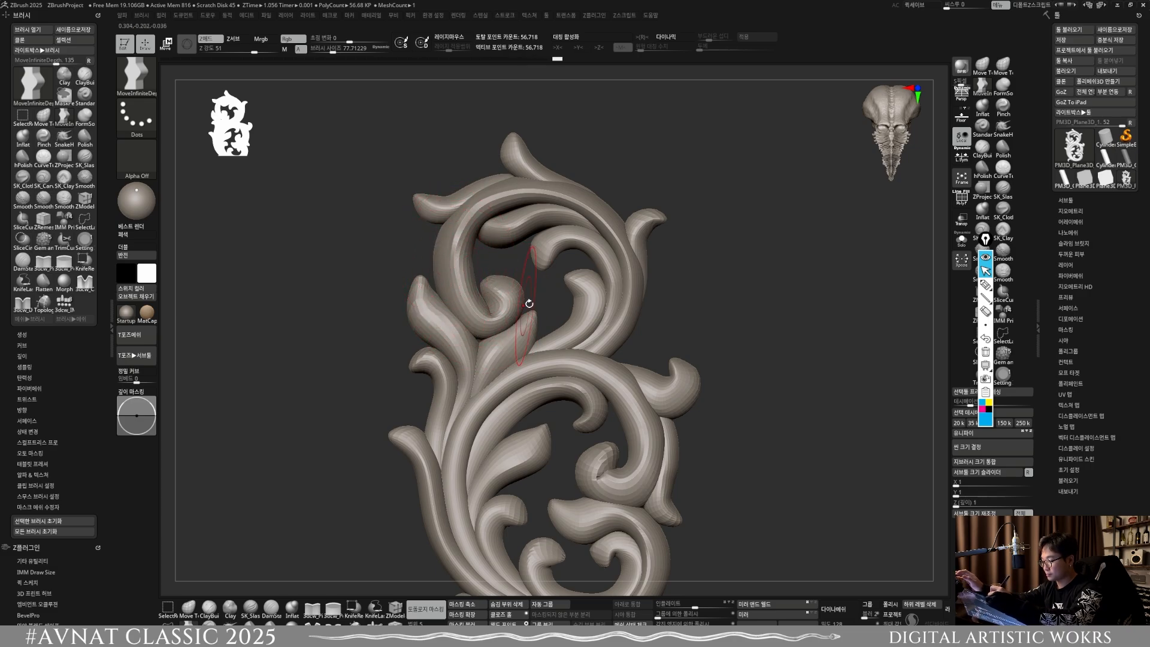
# Step: Undo the last stroke and nudge the stems where the two scrolls meet, using a brush size of about 71
pyautogui.keyDown('ctrl'); pyautogui.moveTo(545, 362); pyautogui.dragTo(624, 392, button='right'); pyautogui.keyUp('ctrl')
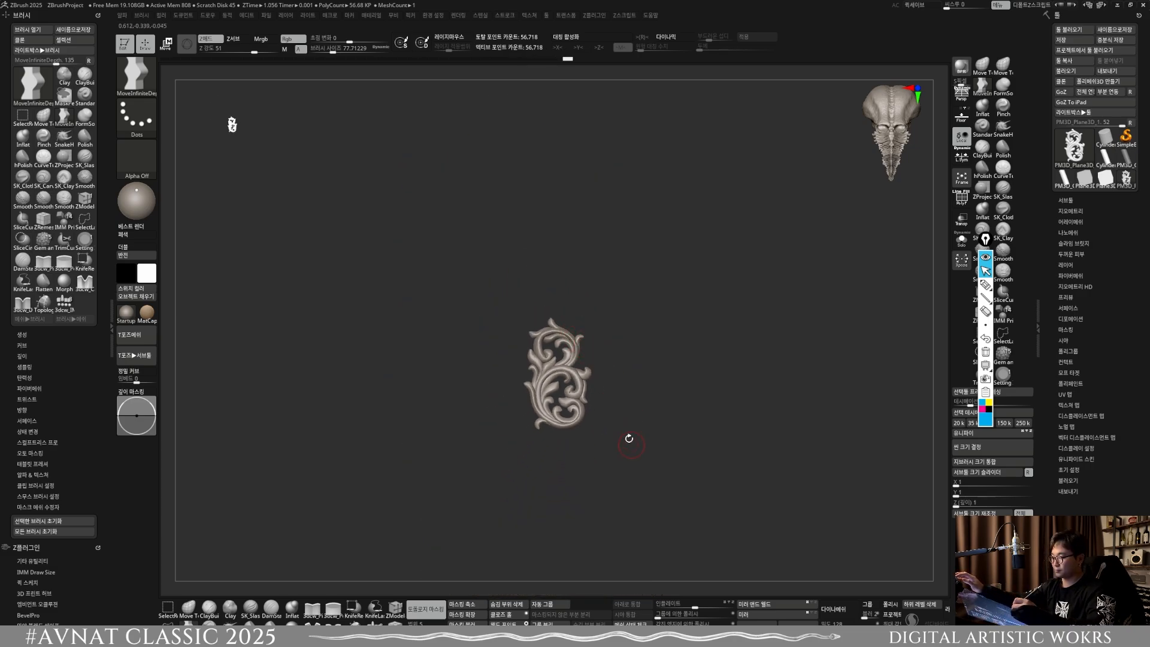
pyautogui.keyDown('ctrl'); pyautogui.moveTo(630, 448); pyautogui.dragTo(603, 481, button='right'); pyautogui.keyUp('ctrl')
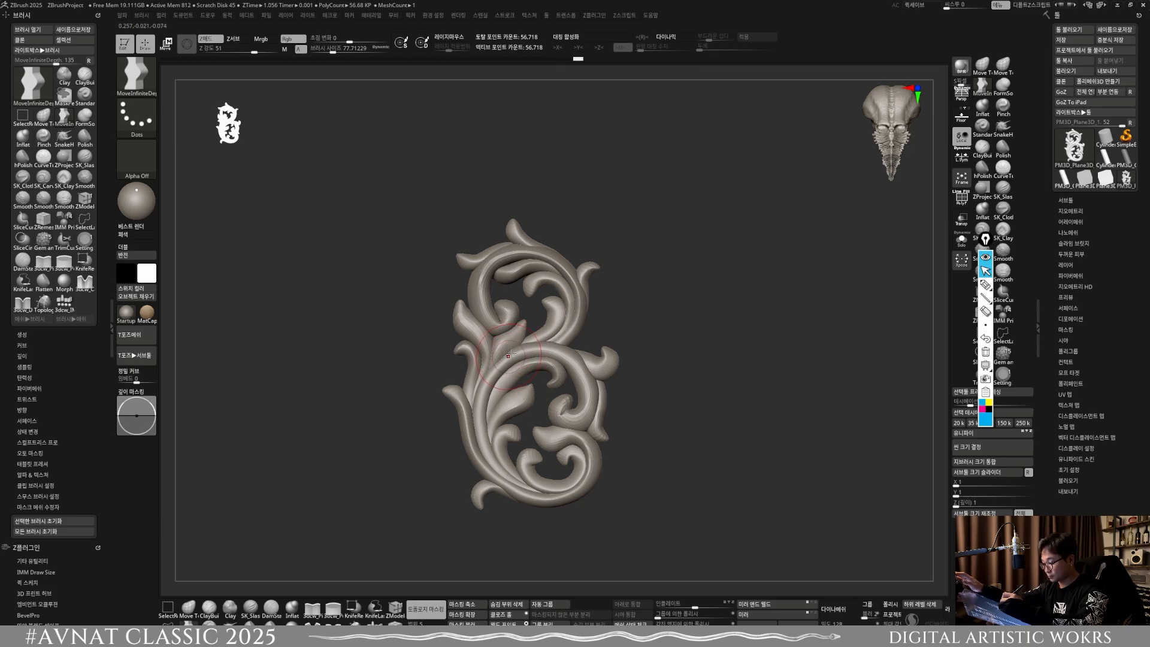
pyautogui.hotkey('ctrl', 'z')
pyautogui.press('s')
pyautogui.moveTo(500, 358); pyautogui.dragTo(501, 355)
pyautogui.press('s')
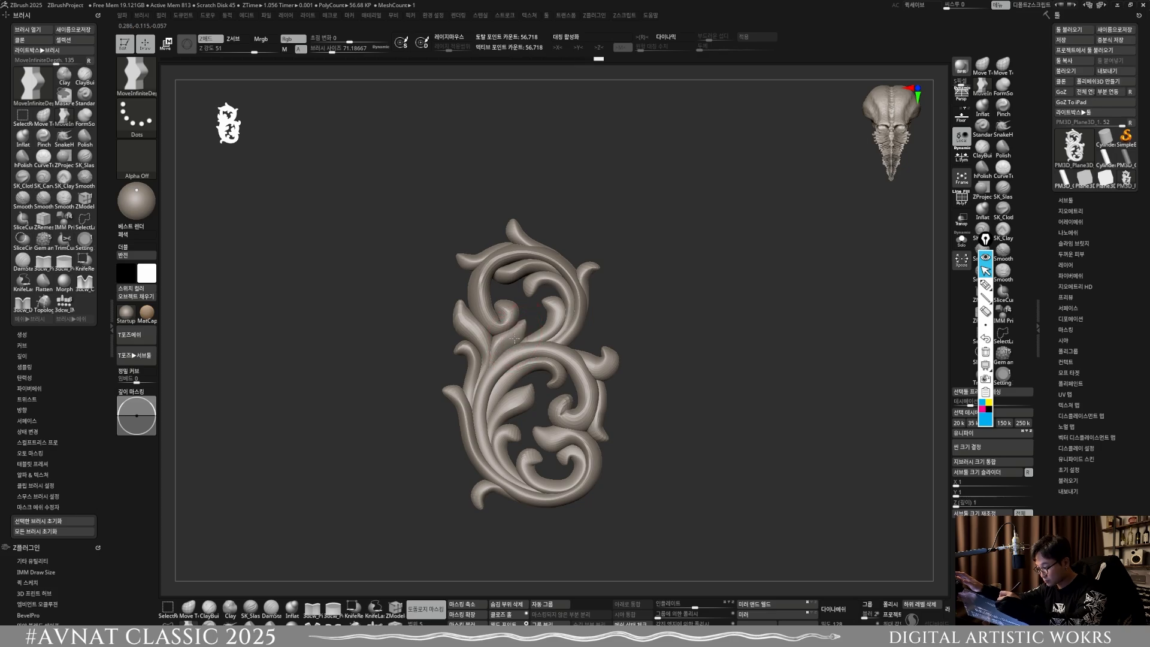
pyautogui.moveTo(509, 357); pyautogui.dragTo(496, 365)
# Step: Set the brush size to about 114 and nudge the outer left stem of the lower scroll inward
pyautogui.moveTo(497, 365)
pyautogui.keyDown('alt'); pyautogui.mouseDown(button='right')
pyautogui.moveTo(579, 315)
pyautogui.moveTo(579, 373)
pyautogui.moveTo(573, 251)
pyautogui.moveTo(604, 418)
pyautogui.mouseUp(button='right'); pyautogui.keyUp('alt')
pyautogui.press('s')
pyautogui.moveTo(539, 319); pyautogui.dragTo(493, 324)
pyautogui.press('s')
pyautogui.moveTo(487, 325); pyautogui.dragTo(493, 327)
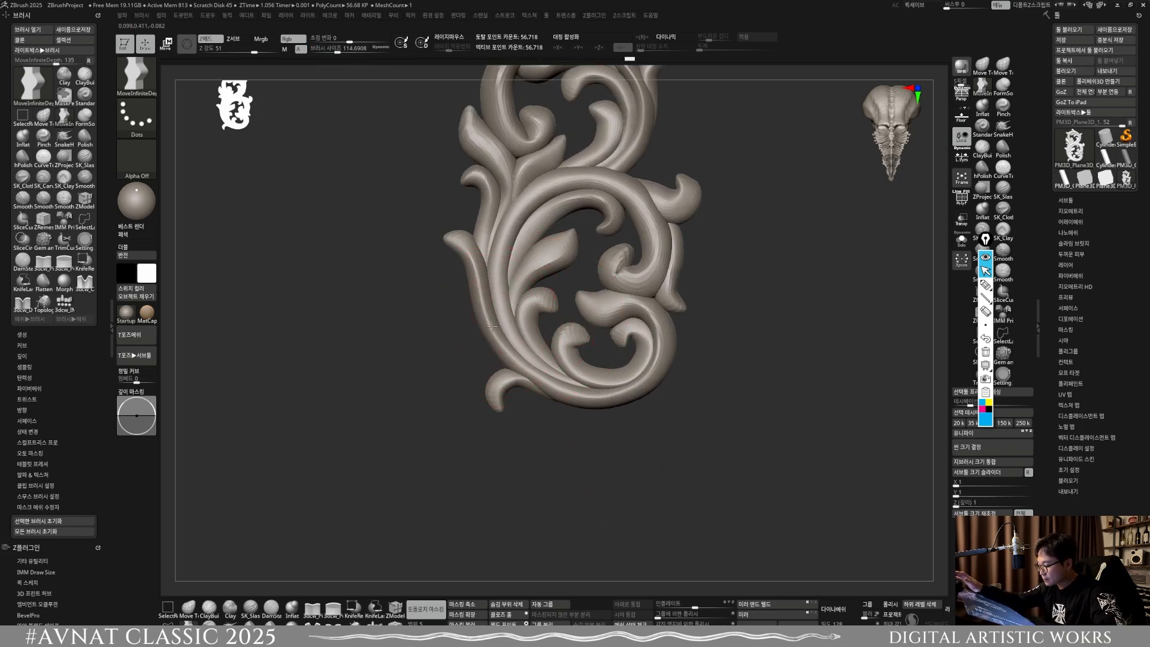
pyautogui.keyDown('alt'); pyautogui.moveTo(493, 327); pyautogui.dragTo(496, 258, button='right'); pyautogui.keyUp('alt')
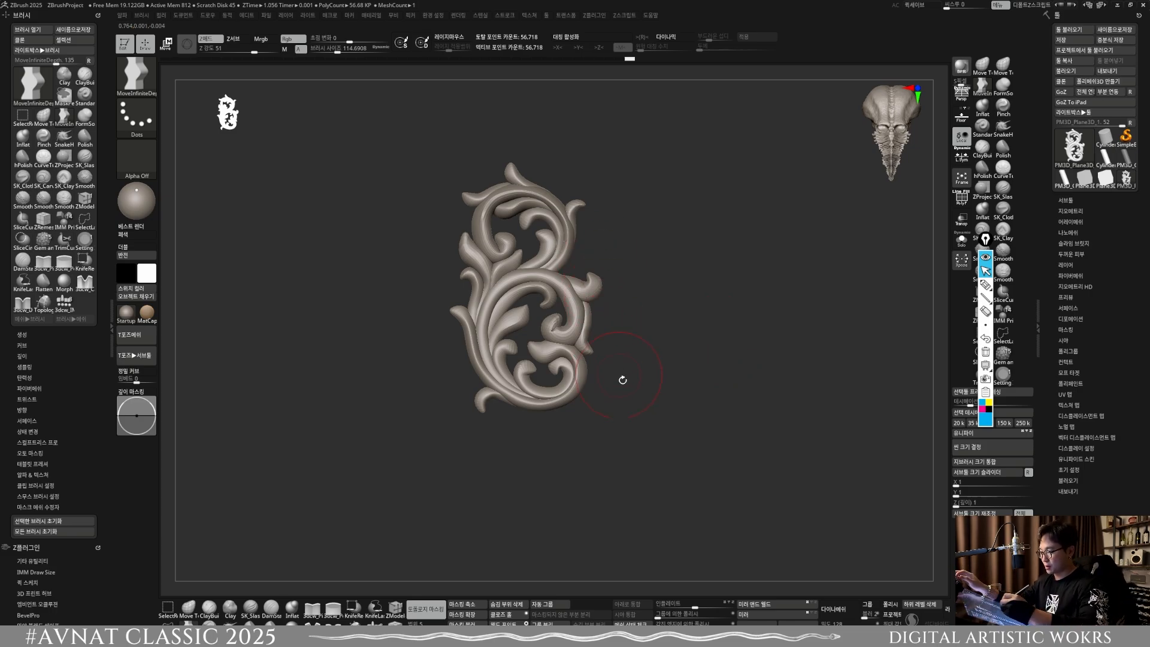
pyautogui.moveTo(622, 380); pyautogui.dragTo(606, 376)
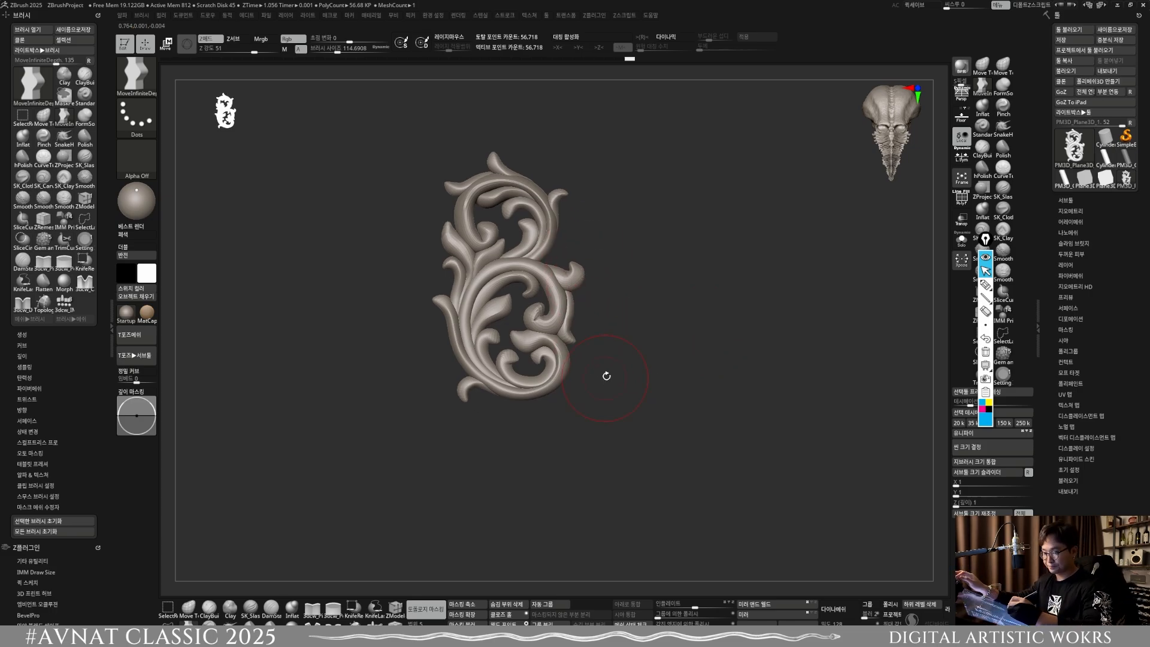
# Step: Clone the ornament tool and rebuild its mesh with DynaMesh at a raised resolution
pyautogui.click(1061, 82)
pyautogui.click(1075, 232)
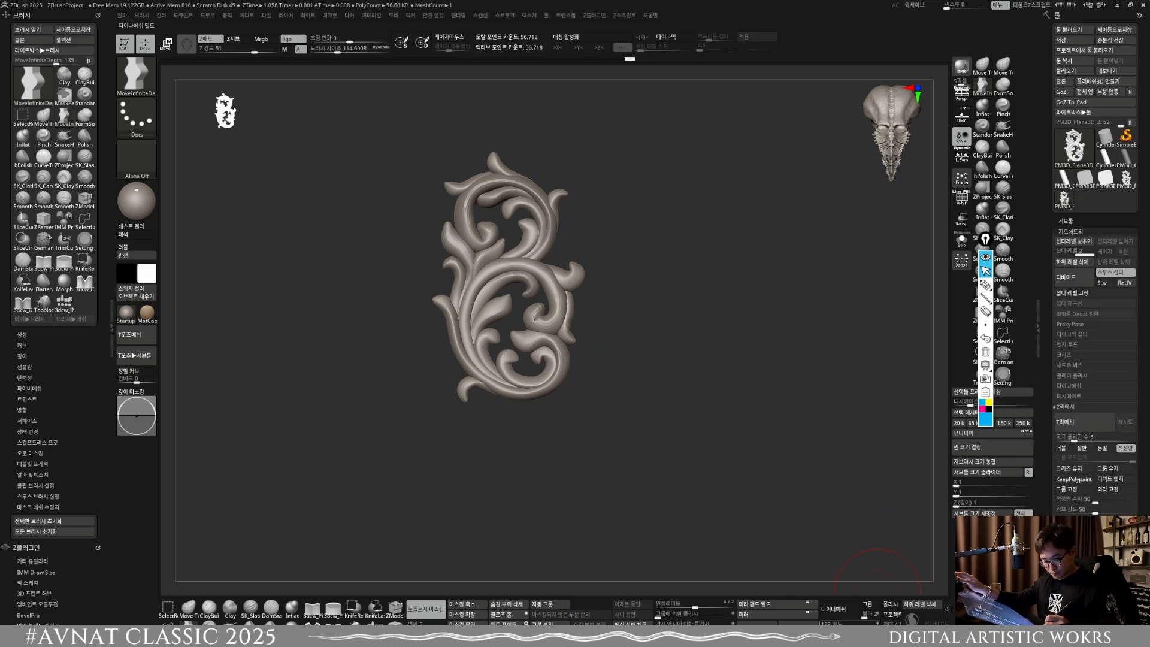
pyautogui.click(833, 608)
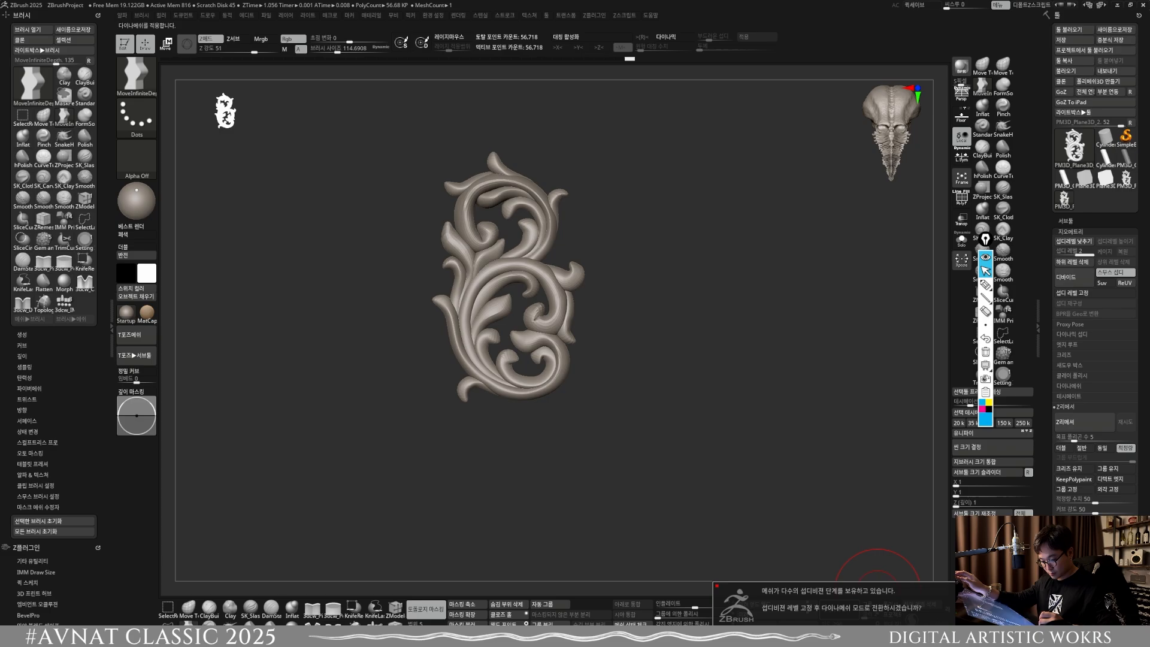
pyautogui.click(851, 631)
pyautogui.hotkey('ctrl', 'z')
pyautogui.click(846, 622)
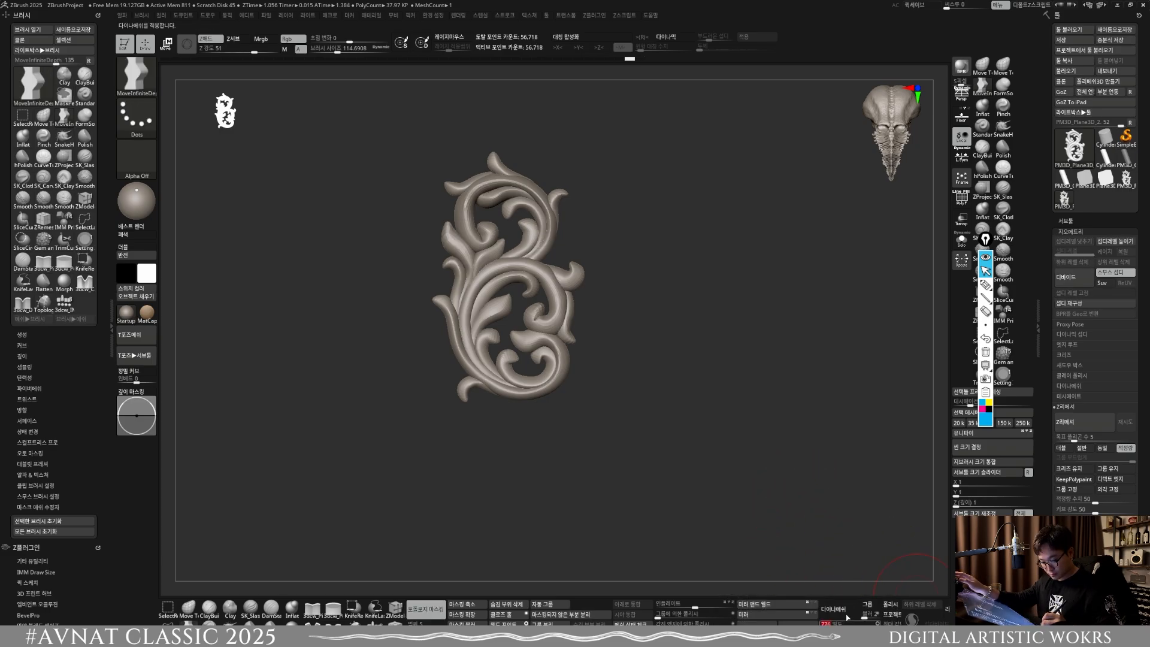
pyautogui.click(847, 615)
pyautogui.hotkey('ctrl', 'z')
pyautogui.click(854, 622)
pyautogui.click(853, 615)
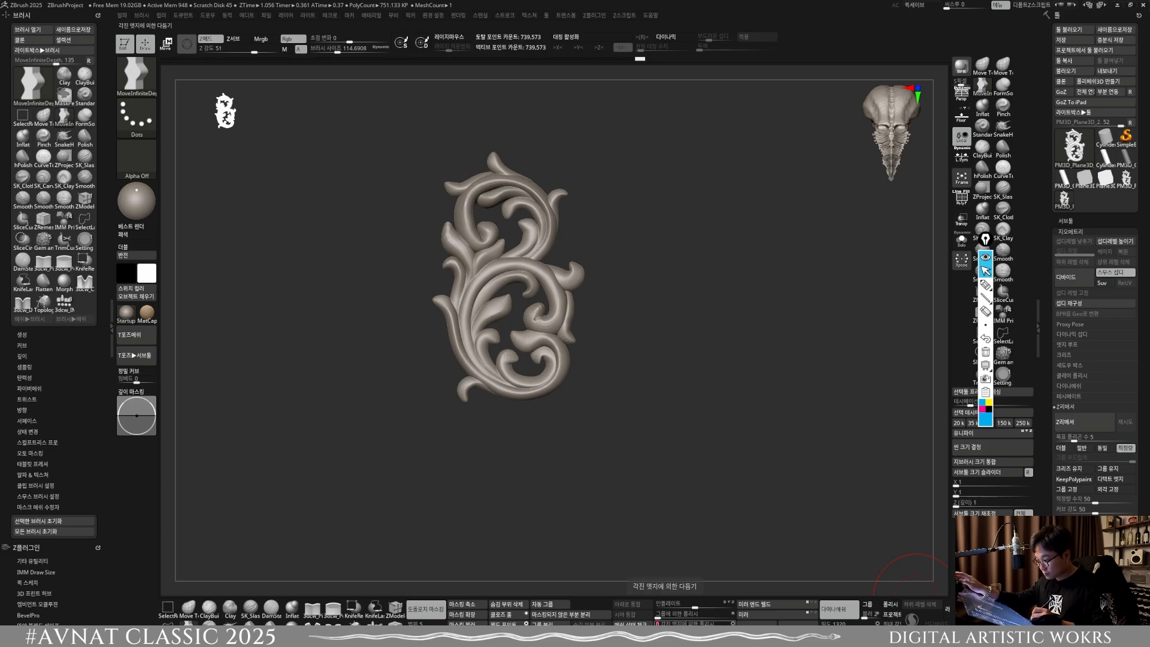
# Step: Remesh the whole ornament again with DynaMesh at the current resolution
pyautogui.moveTo(721, 393)
pyautogui.keyDown('shift'); pyautogui.mouseDown()
pyautogui.moveTo(617, 374)
pyautogui.moveTo(601, 457)
pyautogui.moveTo(603, 406)
pyautogui.moveTo(583, 449)
pyautogui.mouseUp(); pyautogui.keyUp('shift')
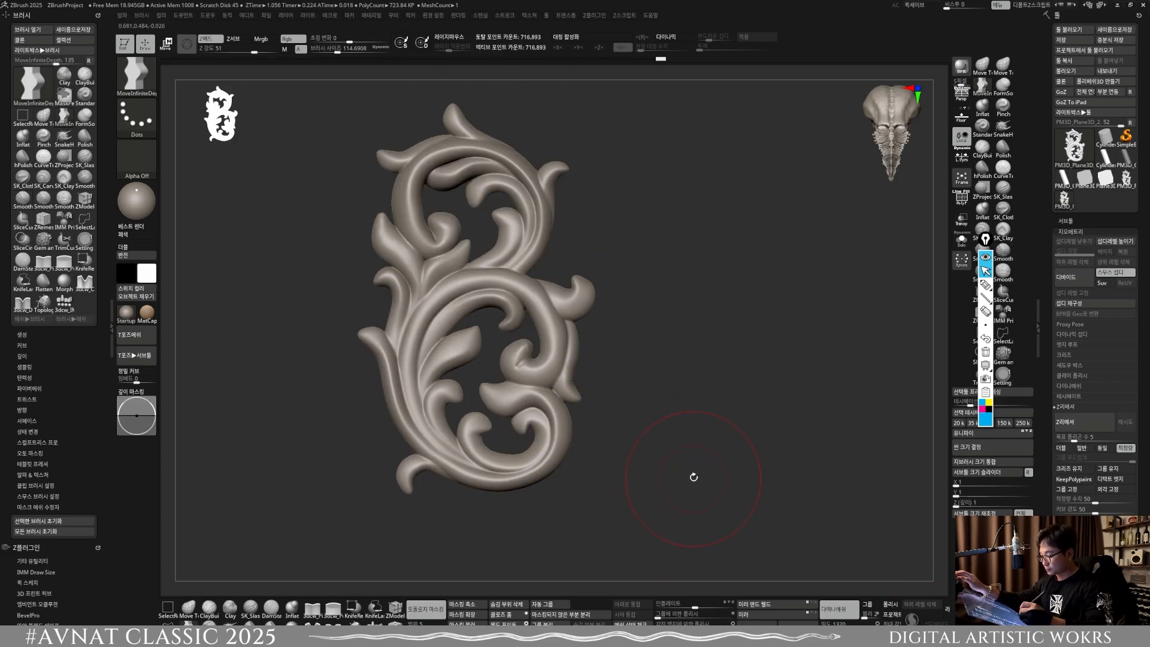
pyautogui.press('ctrl')
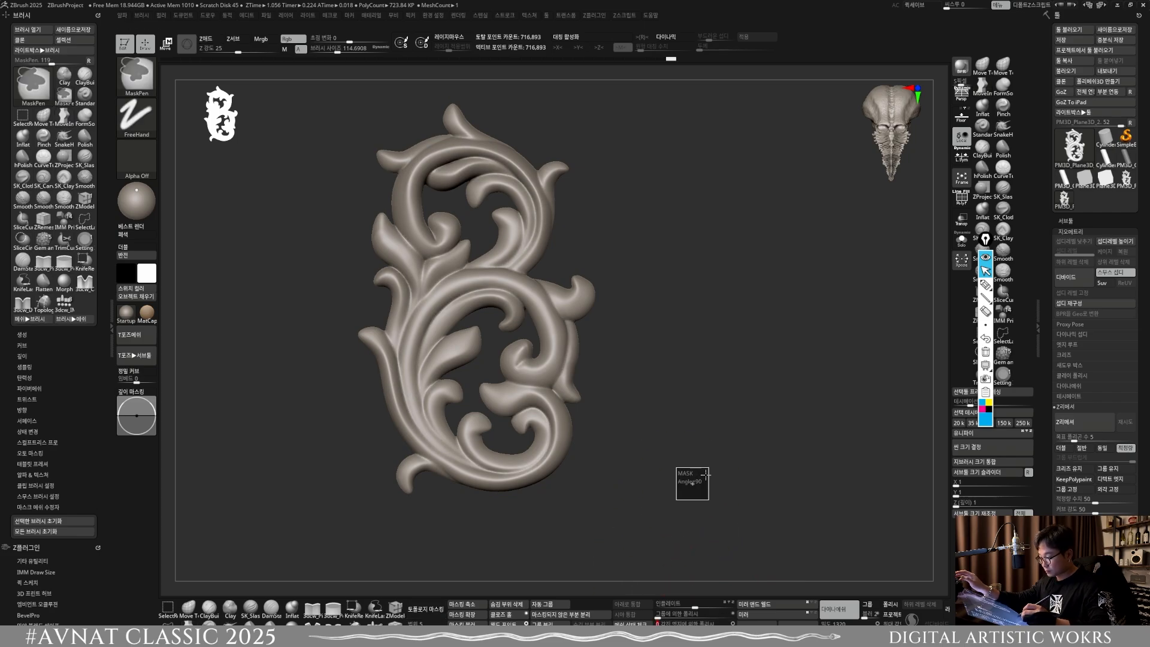
pyautogui.keyDown('ctrl'); pyautogui.moveTo(706, 475); pyautogui.dragTo(708, 500); pyautogui.keyUp('ctrl')
pyautogui.moveTo(647, 453)
pyautogui.keyDown('alt'); pyautogui.mouseDown()
pyautogui.moveTo(636, 393)
pyautogui.moveTo(694, 350)
pyautogui.mouseUp(); pyautogui.keyUp('alt')
# Step: Turn off topological masking and nudge the upper scroll's left stem with MoveInfiniteDepth at sizes of about 68 and 81
pyautogui.keyDown('alt'); pyautogui.moveTo(456, 335); pyautogui.dragTo(414, 470); pyautogui.keyUp('alt')
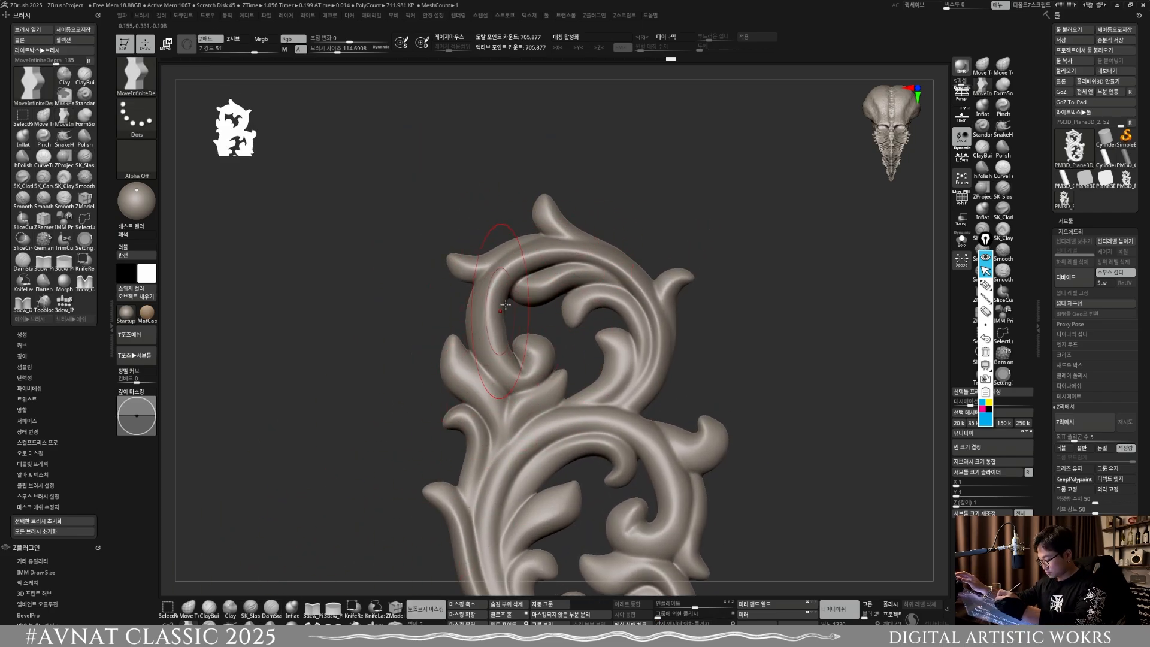
pyautogui.press('s')
pyautogui.click(426, 609)
pyautogui.press('s')
pyautogui.moveTo(523, 310); pyautogui.dragTo(517, 310)
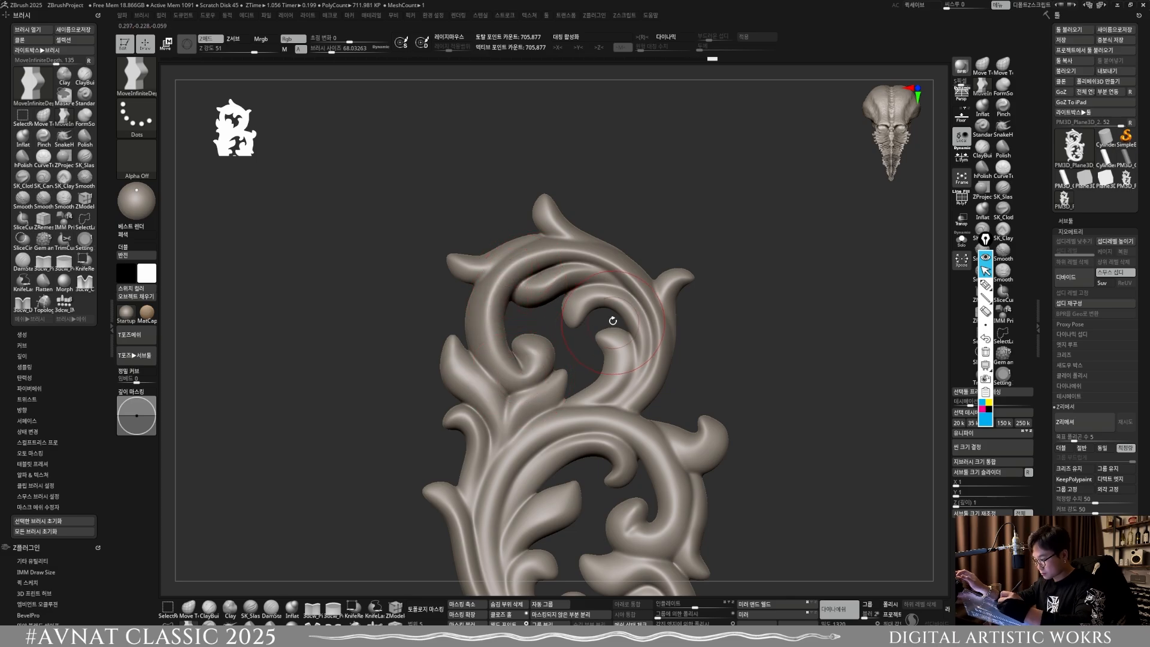
pyautogui.keyDown('alt'); pyautogui.moveTo(611, 320); pyautogui.dragTo(604, 298); pyautogui.keyUp('alt')
pyautogui.press('s')
# Step: Adjust the upper scroll's top and left stems at brush size about 59 and refresh the DynaMesh
pyautogui.press('s')
pyautogui.moveTo(519, 290); pyautogui.dragTo(522, 290)
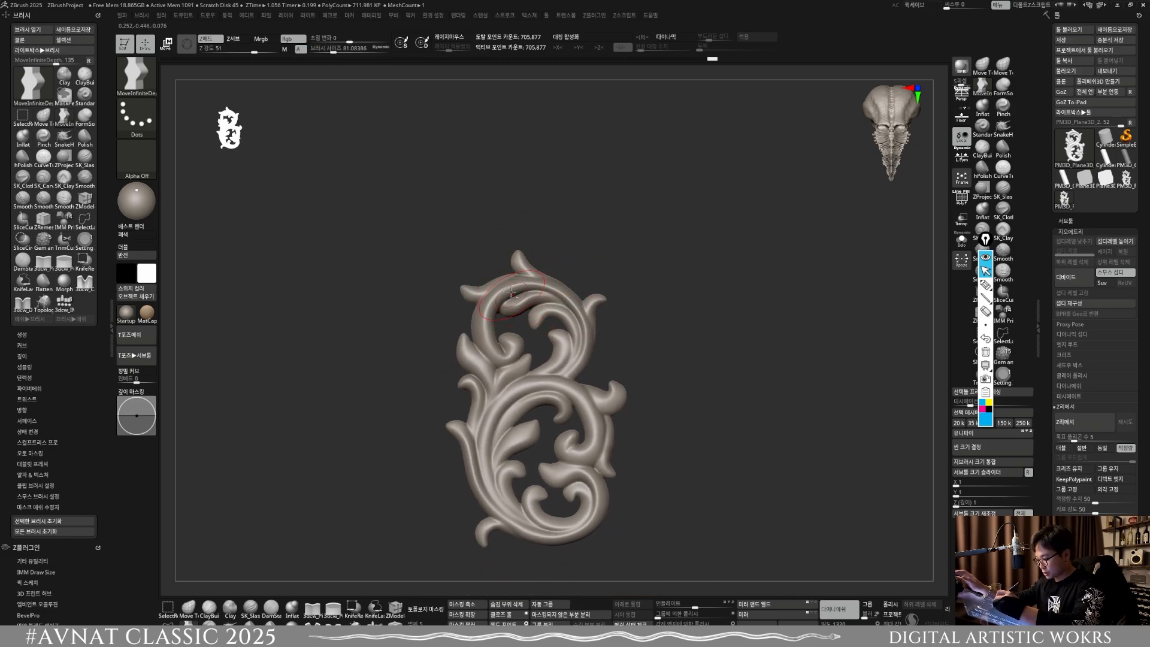
pyautogui.keyDown('ctrl'); pyautogui.moveTo(521, 291); pyautogui.dragTo(514, 316, button='right'); pyautogui.keyUp('ctrl')
pyautogui.press('s')
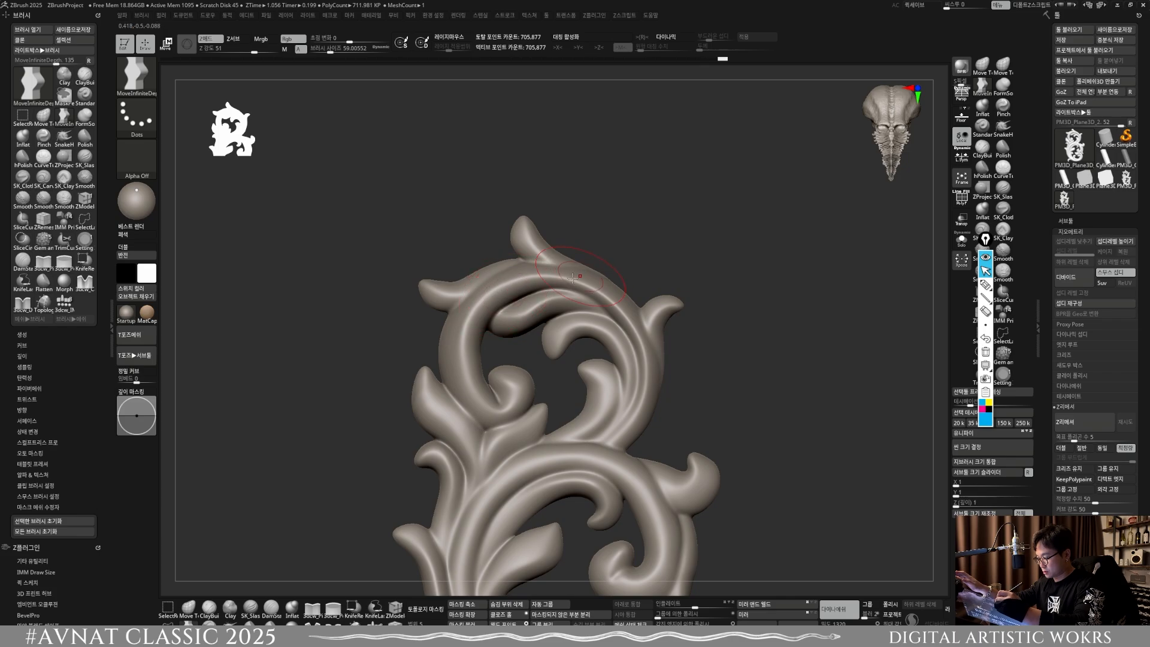
pyautogui.press('s')
pyautogui.moveTo(558, 284); pyautogui.dragTo(530, 283)
pyautogui.press('s')
pyautogui.moveTo(479, 355); pyautogui.dragTo(466, 380)
pyautogui.press('s')
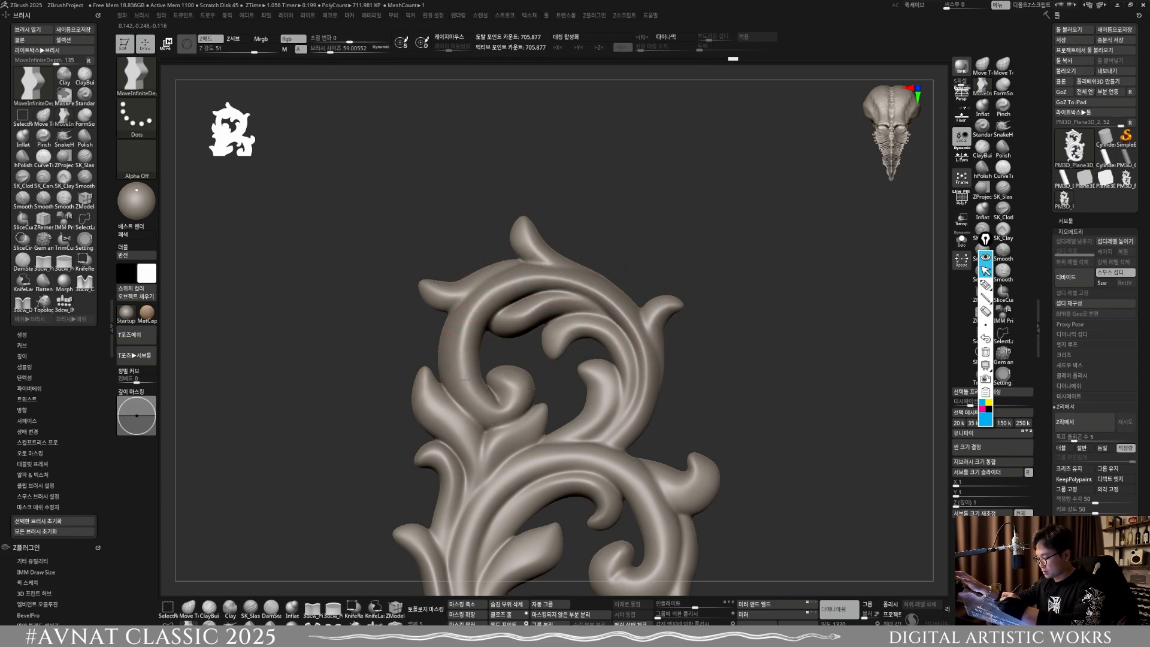
pyautogui.moveTo(576, 444); pyautogui.dragTo(579, 450)
pyautogui.keyDown('ctrl'); pyautogui.moveTo(646, 446); pyautogui.dragTo(650, 346, button='right'); pyautogui.keyUp('ctrl')
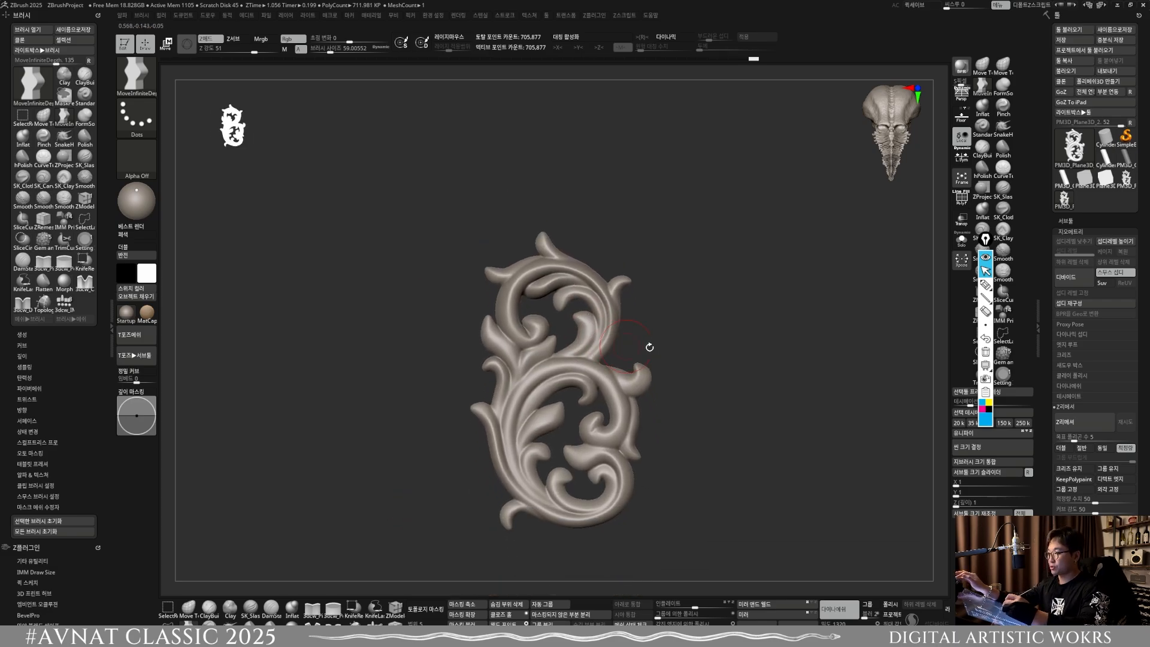
pyautogui.keyDown('ctrl'); pyautogui.moveTo(687, 382); pyautogui.dragTo(704, 356); pyautogui.keyUp('ctrl')
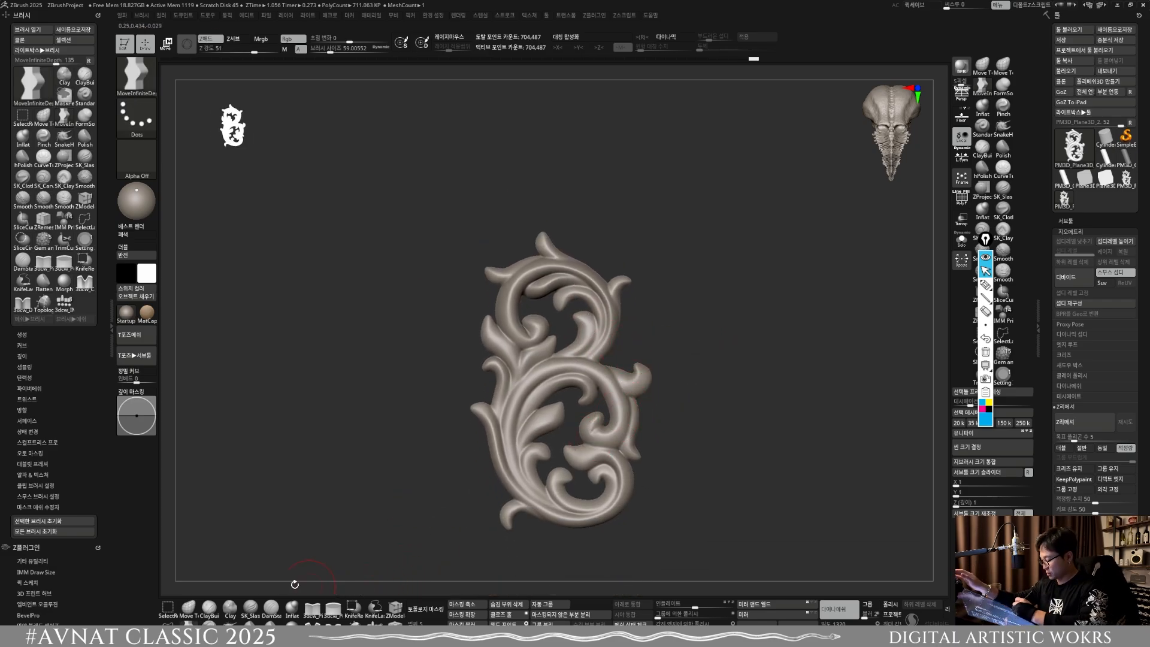
# Step: Sculpt the inner groove of the upper scroll's left curl with ClayBuildup at size about 29 and intensity 20
pyautogui.click(209, 613)
pyautogui.keyDown('ctrl'); pyautogui.moveTo(500, 341); pyautogui.dragTo(493, 413, button='right'); pyautogui.keyUp('ctrl')
pyautogui.press('s')
pyautogui.moveTo(490, 364); pyautogui.dragTo(485, 365)
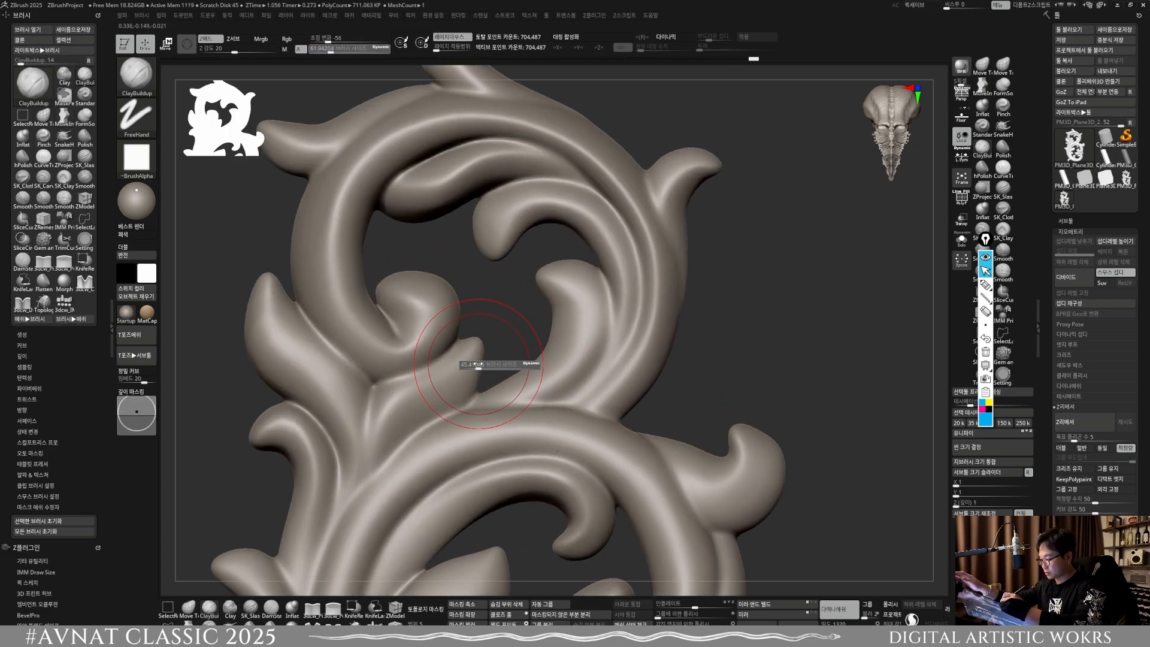
pyautogui.keyDown('alt'); pyautogui.moveTo(481, 351); pyautogui.dragTo(591, 357, button='right'); pyautogui.keyUp('alt')
pyautogui.press('s')
pyautogui.moveTo(532, 333); pyautogui.dragTo(527, 332)
pyautogui.moveTo(542, 373); pyautogui.dragTo(538, 341, button='right')
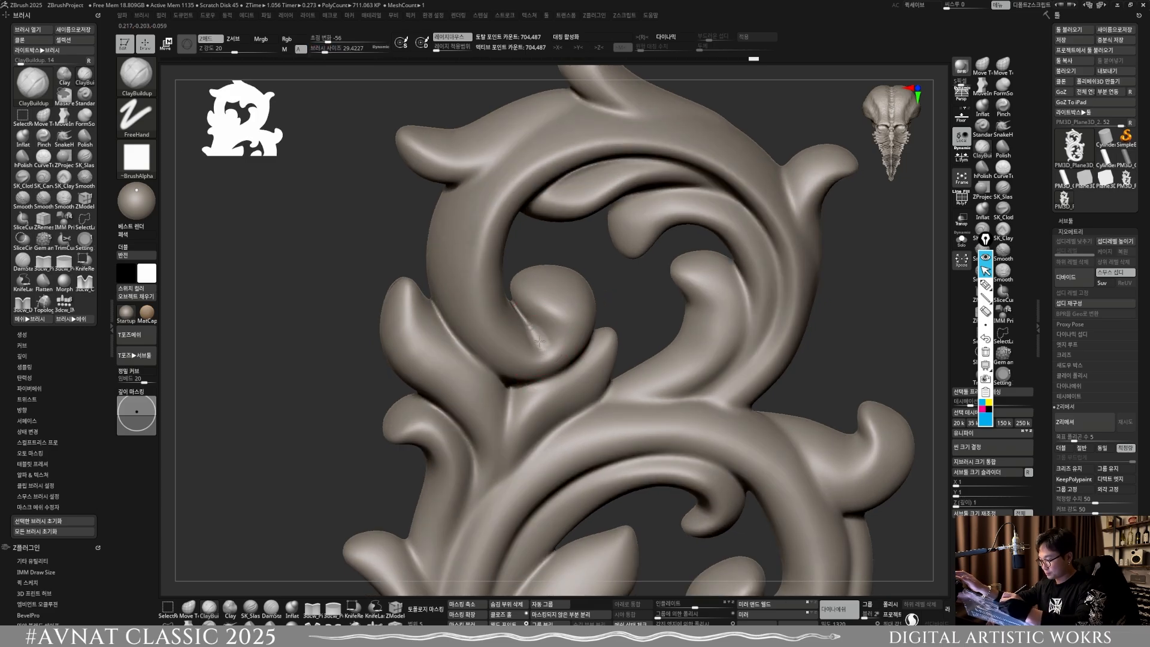
pyautogui.moveTo(541, 334); pyautogui.dragTo(543, 349)
pyautogui.keyDown('shift'); pyautogui.moveTo(550, 325); pyautogui.dragTo(529, 364, button='right'); pyautogui.keyUp('shift')
pyautogui.moveTo(527, 312); pyautogui.dragTo(526, 326)
pyautogui.keyDown('shift'); pyautogui.moveTo(544, 350); pyautogui.dragTo(542, 353, button='right'); pyautogui.keyUp('shift')
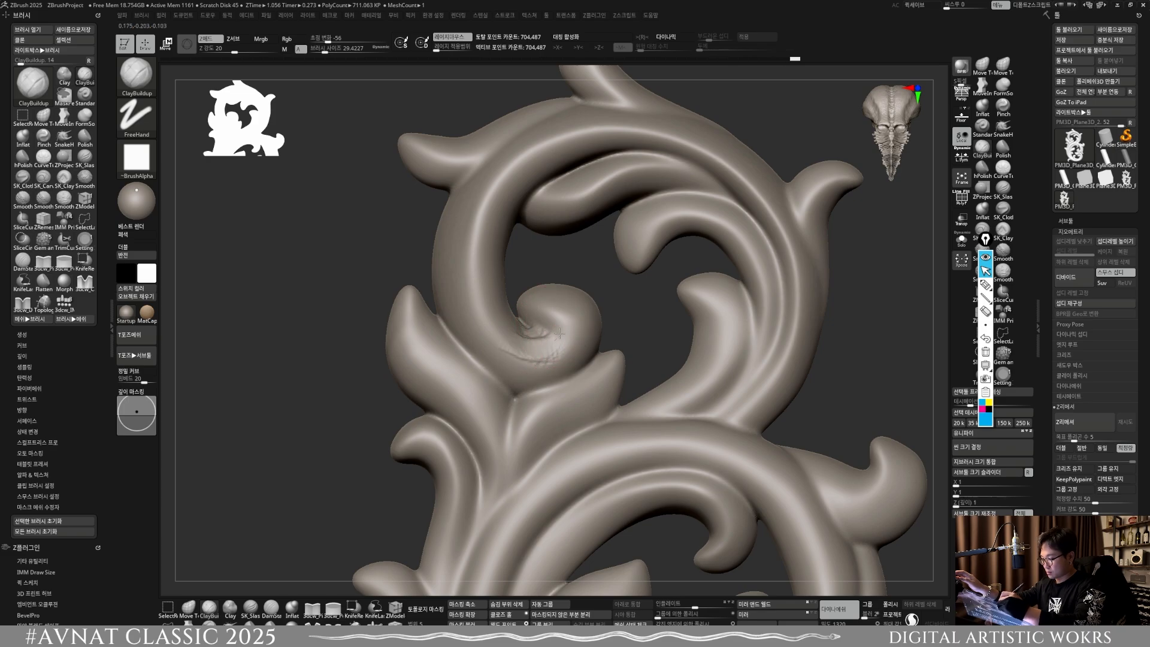
# Step: Blend the clay strokes on the upper scroll's left curl and refresh the DynaMesh
pyautogui.moveTo(529, 341)
pyautogui.keyDown('shift'); pyautogui.mouseDown()
pyautogui.moveTo(513, 349)
pyautogui.moveTo(554, 342)
pyautogui.mouseUp(); pyautogui.keyUp('shift')
pyautogui.keyDown('ctrl'); pyautogui.moveTo(551, 336); pyautogui.dragTo(539, 233, button='right'); pyautogui.keyUp('ctrl')
pyautogui.keyDown('ctrl'); pyautogui.moveTo(754, 352); pyautogui.dragTo(778, 325); pyautogui.keyUp('ctrl')
pyautogui.keyDown('alt'); pyautogui.moveTo(608, 392); pyautogui.dragTo(710, 408, button='right'); pyautogui.keyUp('alt')
# Step: Reshape the upper scroll's left curl with Move Topological at size about 36 and remesh the ornament
pyautogui.keyDown('shift'); pyautogui.moveTo(710, 409); pyautogui.dragTo(594, 467, button='right'); pyautogui.keyUp('shift')
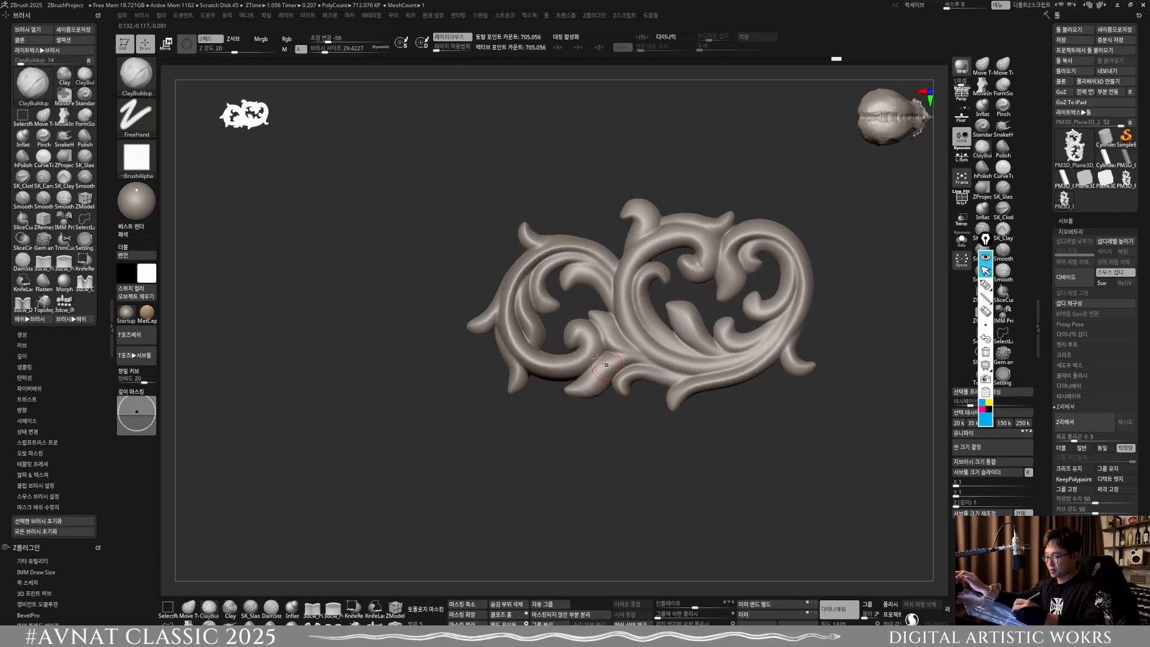
pyautogui.keyDown('ctrl'); pyautogui.moveTo(597, 358); pyautogui.dragTo(513, 467, button='right'); pyautogui.keyUp('ctrl')
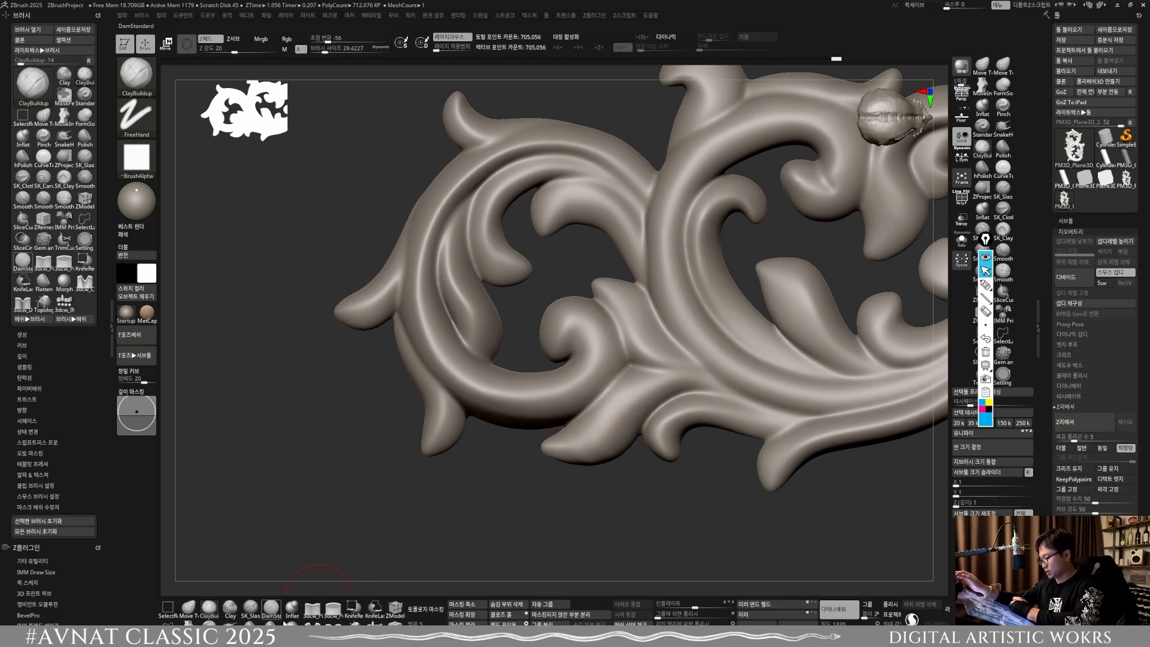
pyautogui.click(426, 609)
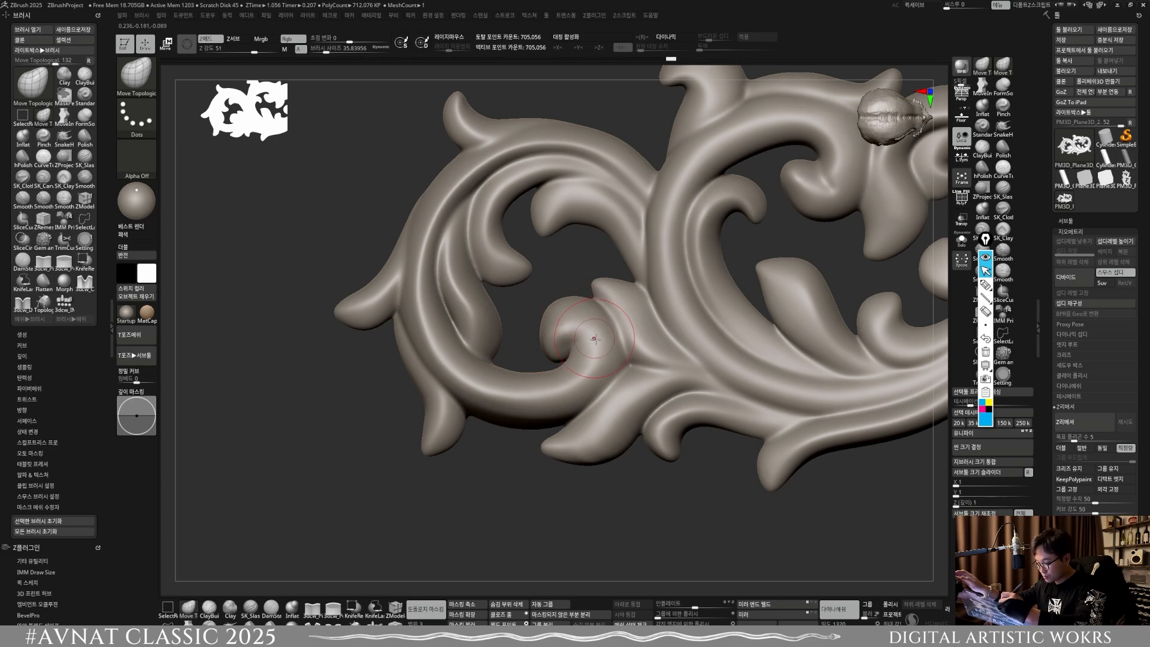
pyautogui.keyDown('ctrl'); pyautogui.moveTo(604, 360); pyautogui.dragTo(585, 328, button='right'); pyautogui.keyUp('ctrl')
pyautogui.keyDown('ctrl'); pyautogui.moveTo(585, 328); pyautogui.dragTo(584, 372, button='right'); pyautogui.keyUp('ctrl')
pyautogui.moveTo(547, 335); pyautogui.dragTo(536, 342)
pyautogui.keyDown('ctrl'); pyautogui.moveTo(623, 340); pyautogui.dragTo(617, 328); pyautogui.keyUp('ctrl')
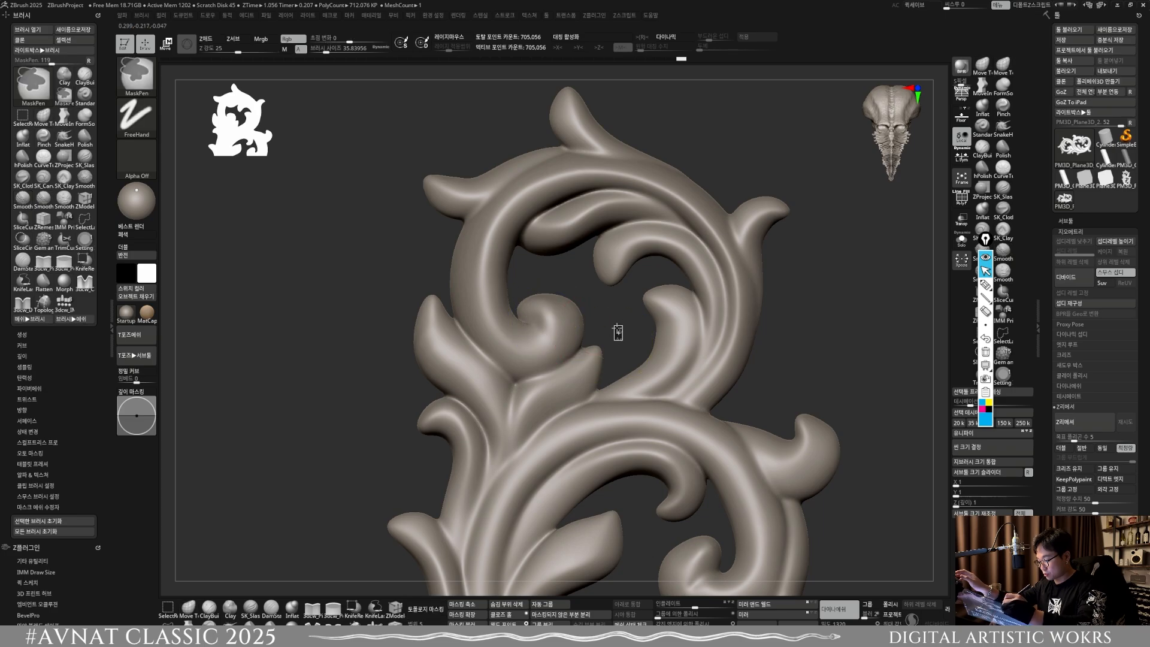
pyautogui.moveTo(528, 336); pyautogui.dragTo(533, 326)
pyautogui.keyDown('ctrl'); pyautogui.moveTo(617, 345); pyautogui.dragTo(613, 331); pyautogui.keyUp('ctrl')
pyautogui.keyDown('ctrl'); pyautogui.moveTo(629, 366); pyautogui.dragTo(615, 315, button='right'); pyautogui.keyUp('ctrl')
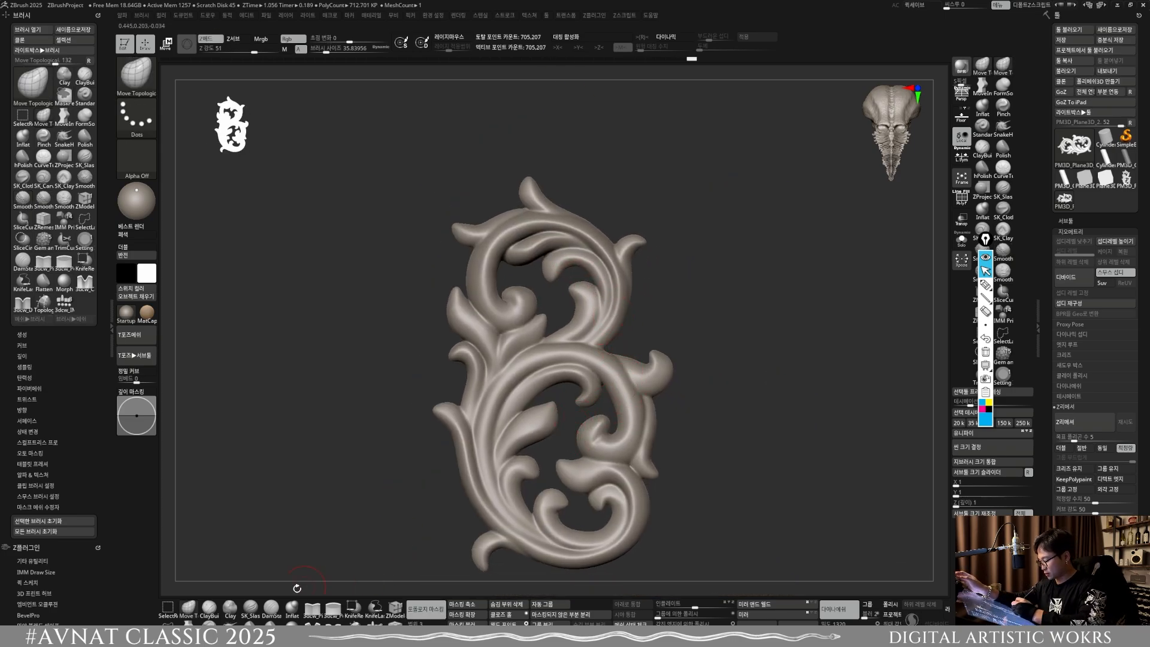
# Step: Refine and smooth the upper scroll's inner right leaf using the Standard brush at size about 27
pyautogui.click(85, 94)
pyautogui.keyDown('ctrl'); pyautogui.moveTo(619, 271); pyautogui.dragTo(632, 305, button='right'); pyautogui.keyUp('ctrl')
pyautogui.press('[')
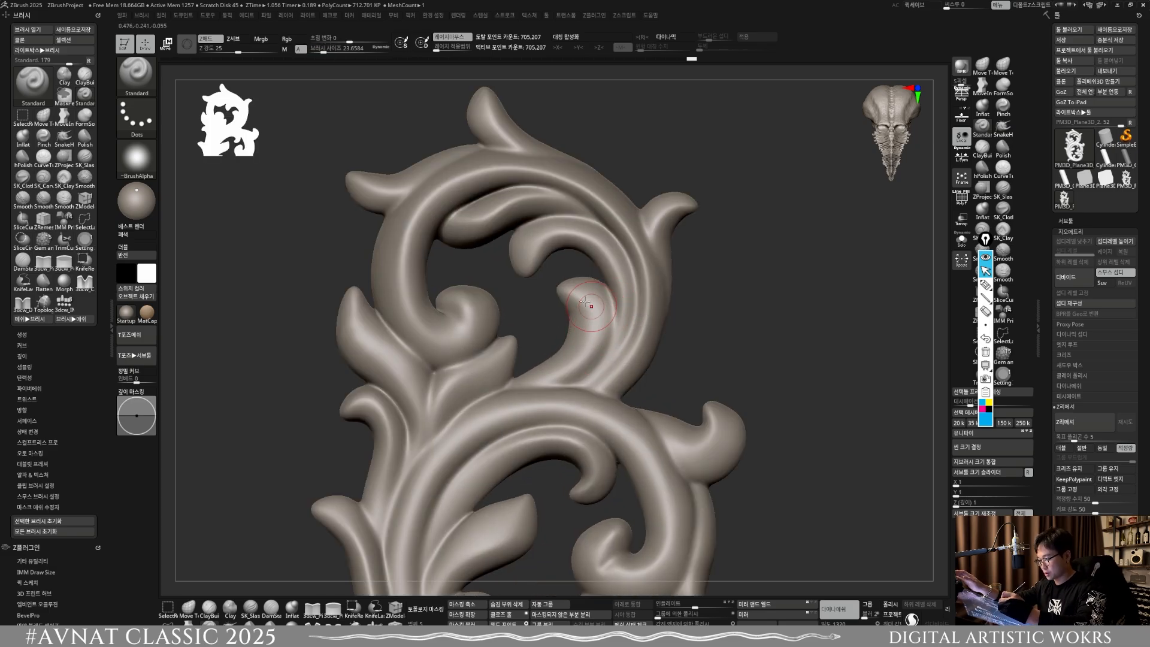
pyautogui.press(']')
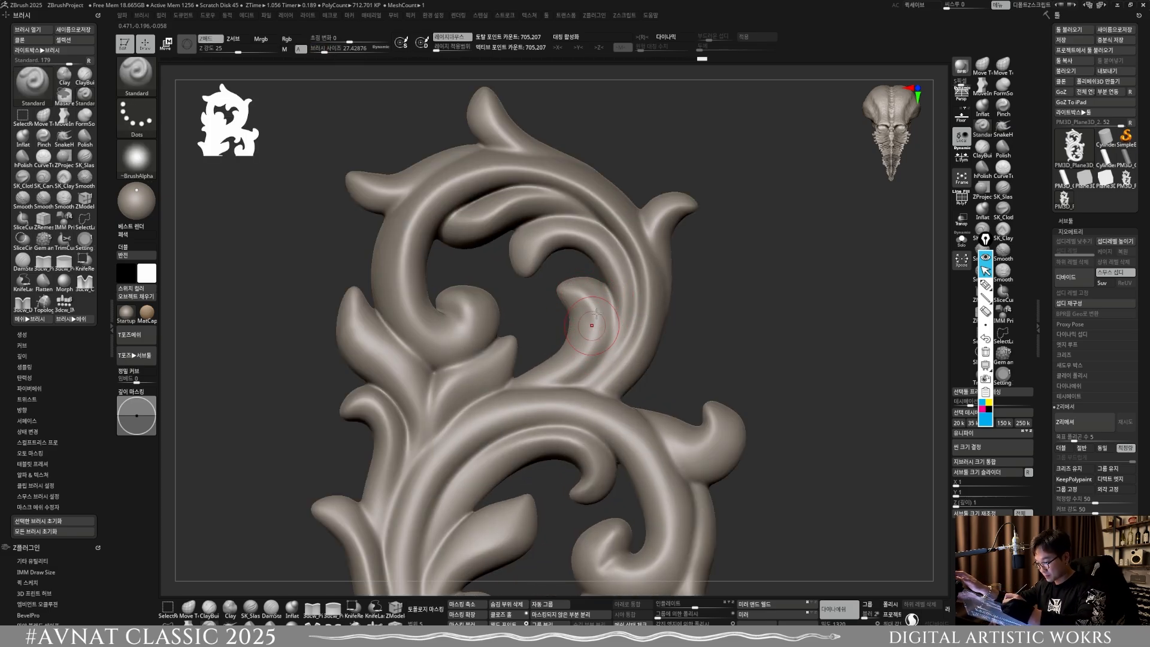
pyautogui.press('shift')
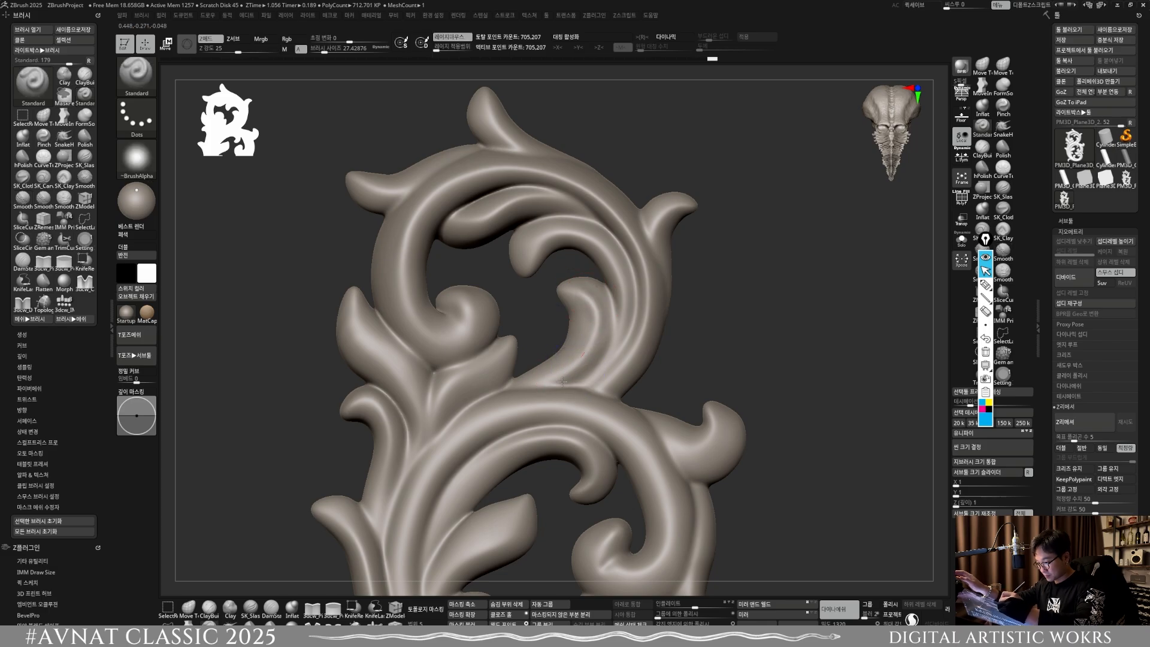
pyautogui.press('shift')
pyautogui.press('l')
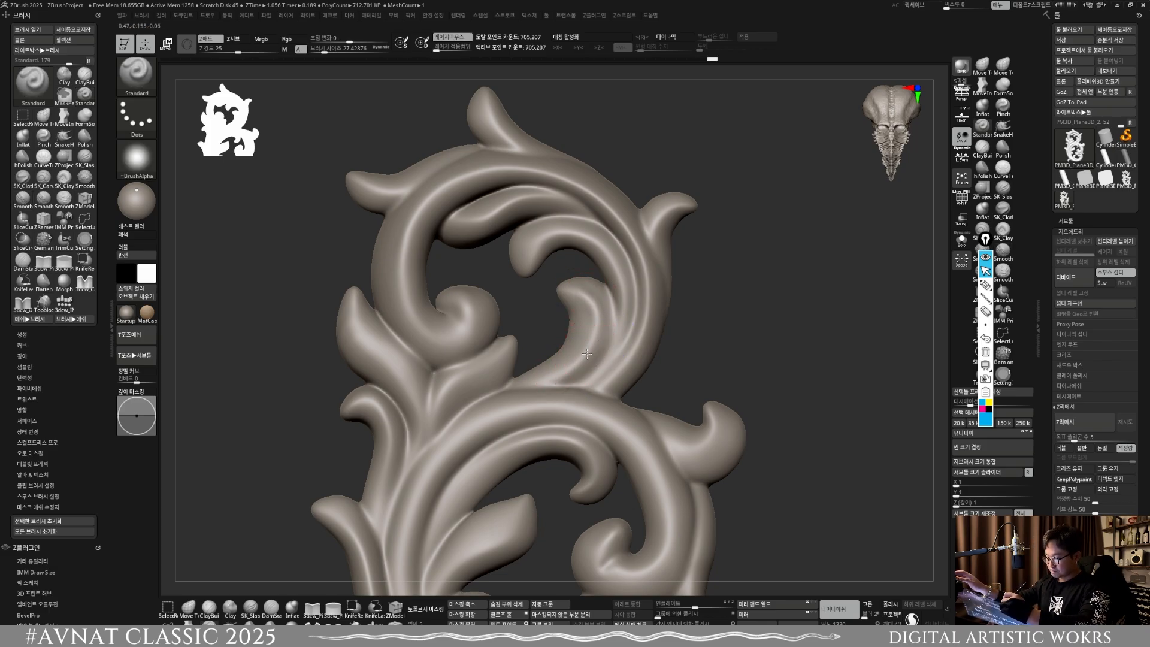
# Step: Set the brush size to about 40 and sculpt and smooth the upper scroll's left curl and stem
pyautogui.keyDown('alt'); pyautogui.moveTo(462, 299); pyautogui.dragTo(508, 286, button='right'); pyautogui.keyUp('alt')
pyautogui.press('s')
pyautogui.moveTo(454, 264); pyautogui.dragTo(458, 264)
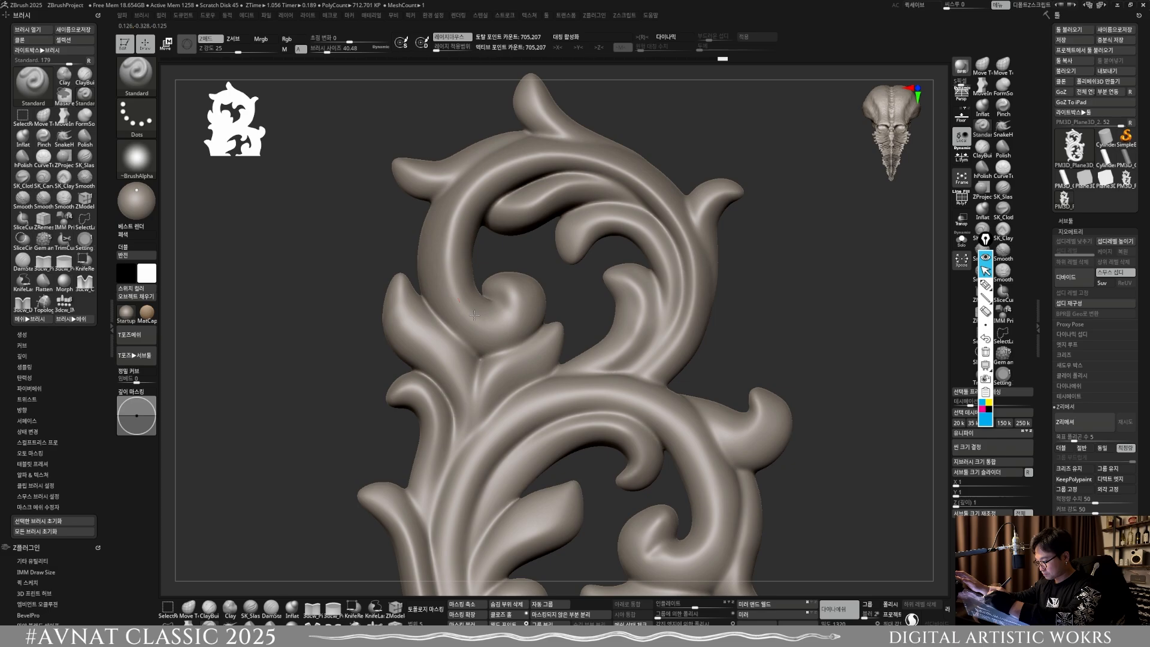
pyautogui.moveTo(521, 308); pyautogui.dragTo(500, 320)
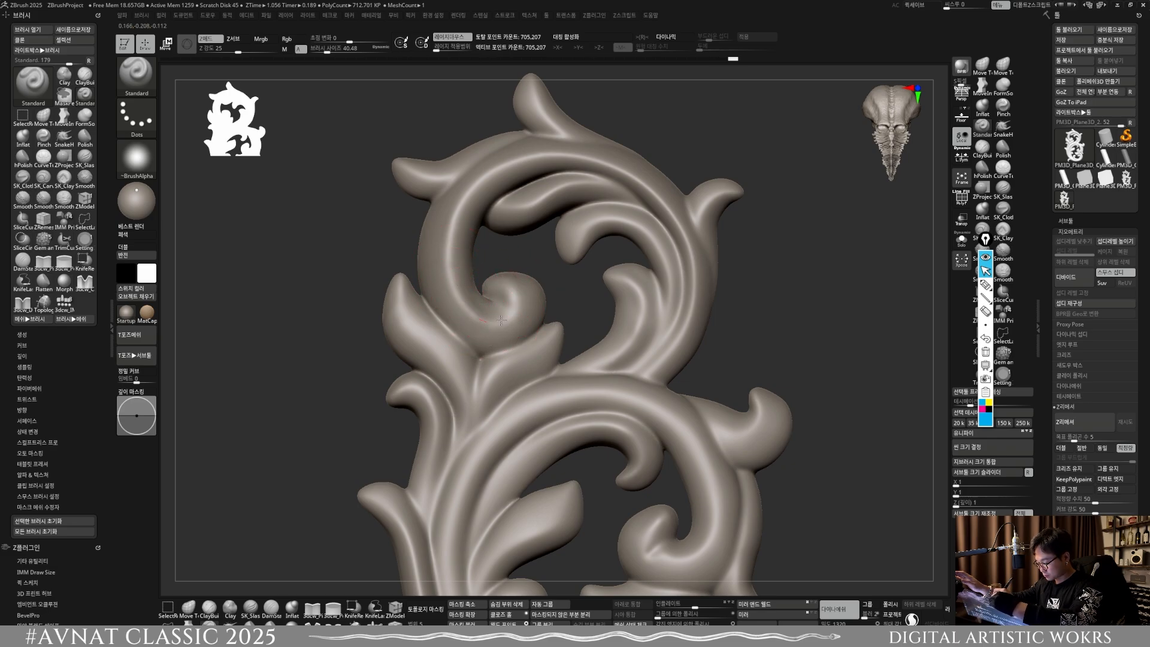
pyautogui.press('shift')
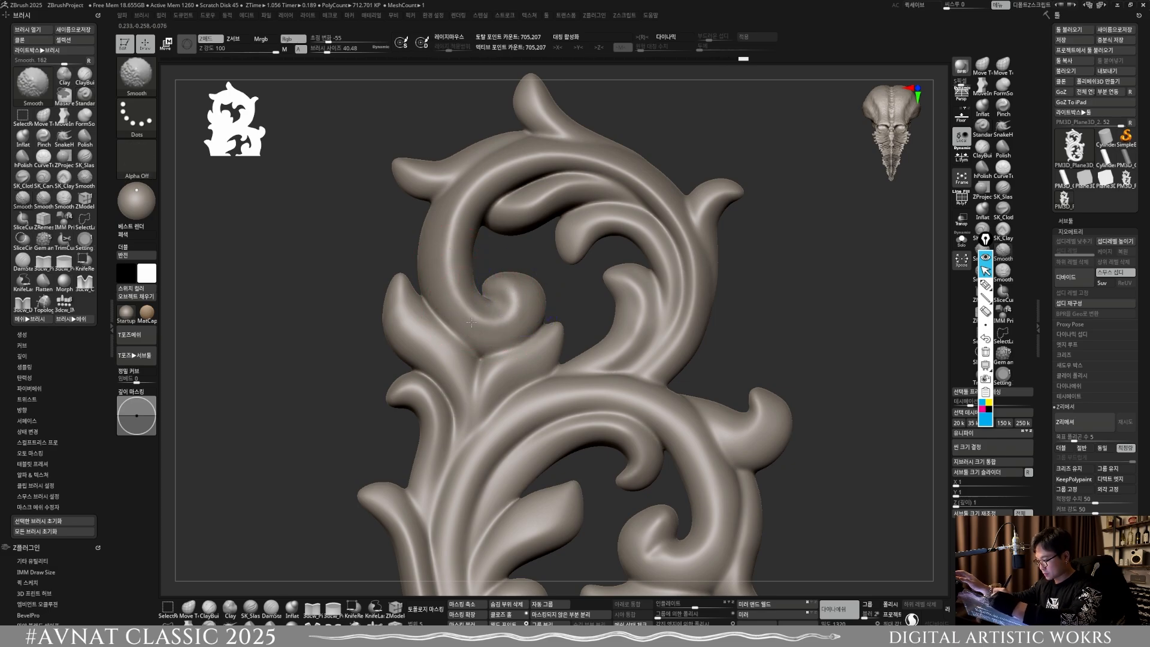
# Step: Sculpt the outer left leaf beside the upper scroll at brush size about 34 and smooth it
pyautogui.keyDown('alt'); pyautogui.moveTo(470, 217); pyautogui.dragTo(675, 289, button='right'); pyautogui.keyUp('alt')
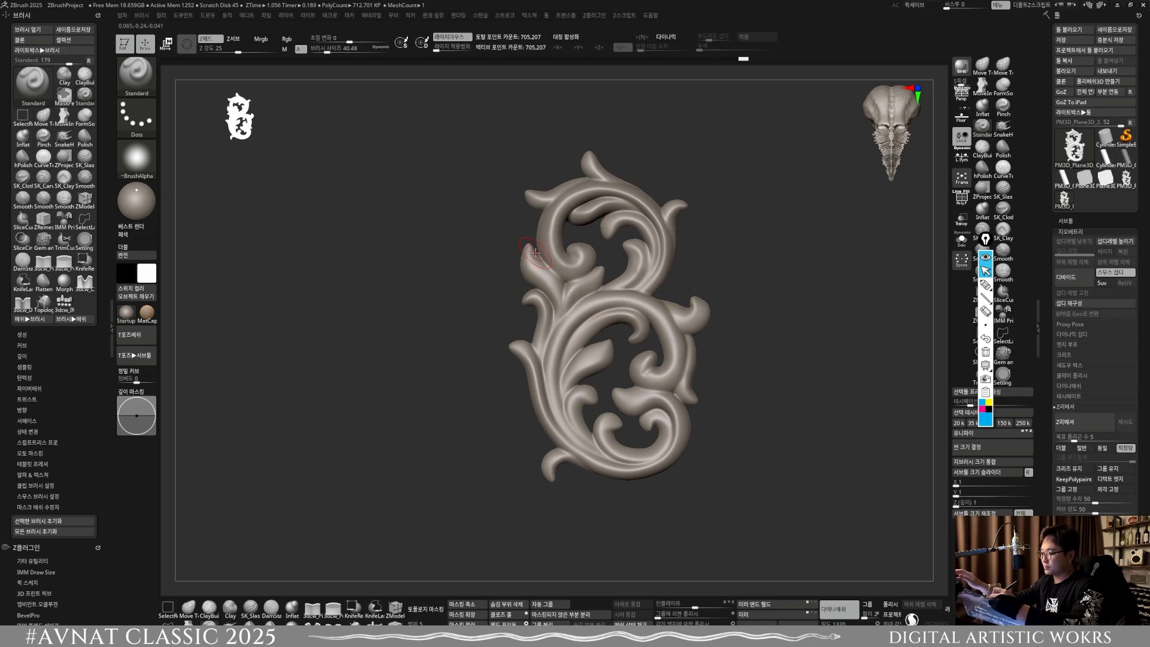
pyautogui.keyDown('ctrl'); pyautogui.moveTo(542, 251); pyautogui.dragTo(531, 263, button='right'); pyautogui.keyUp('ctrl')
pyautogui.press('[')
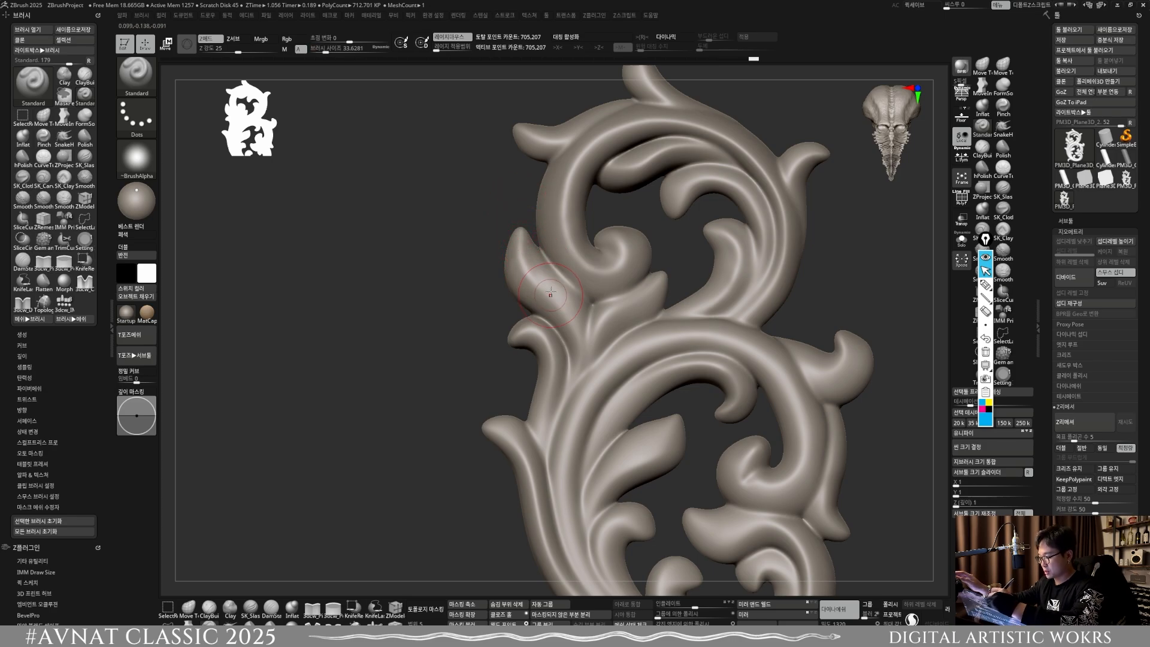
pyautogui.press('shift')
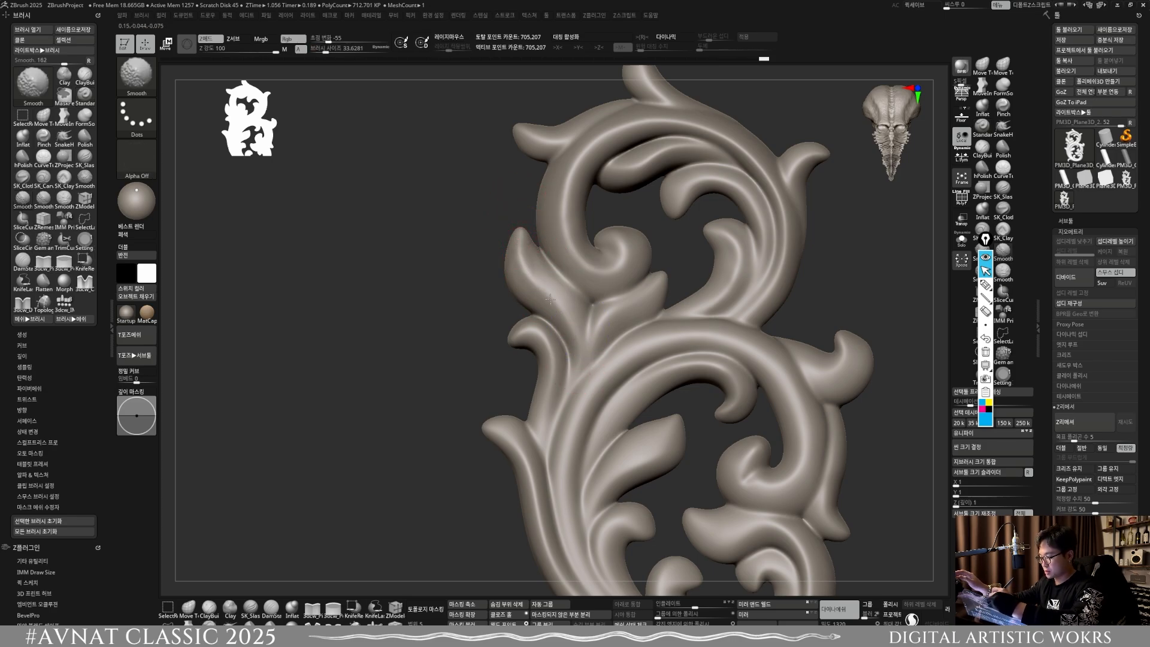
# Step: Refine and smooth the small leaf and stems where the two scrolls meet, using a brush size of about 22
pyautogui.keyDown('alt'); pyautogui.moveTo(623, 380); pyautogui.dragTo(606, 321, button='right'); pyautogui.keyUp('alt')
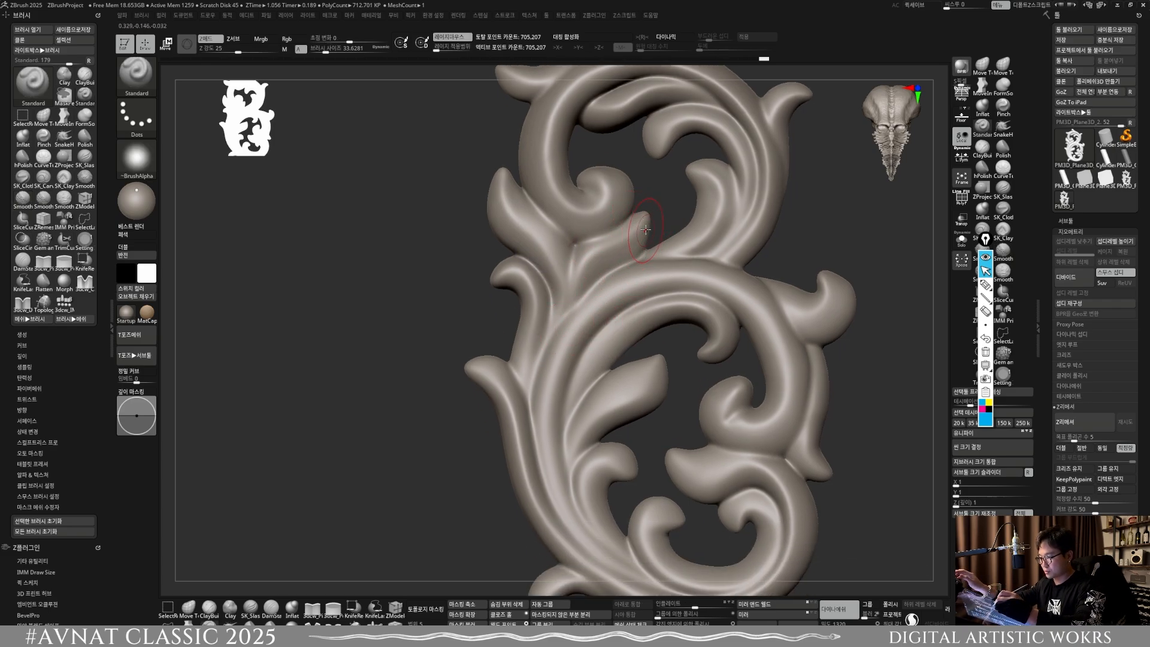
pyautogui.keyDown('ctrl'); pyautogui.moveTo(636, 239); pyautogui.dragTo(632, 268, button='right'); pyautogui.keyUp('ctrl')
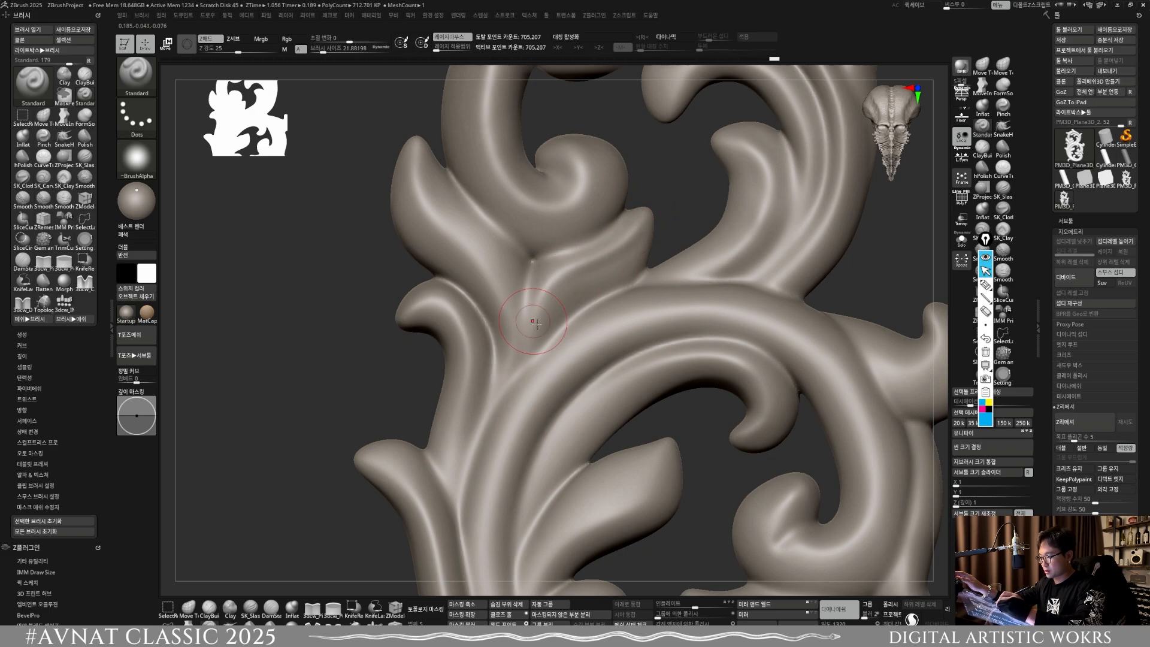
pyautogui.press('shift')
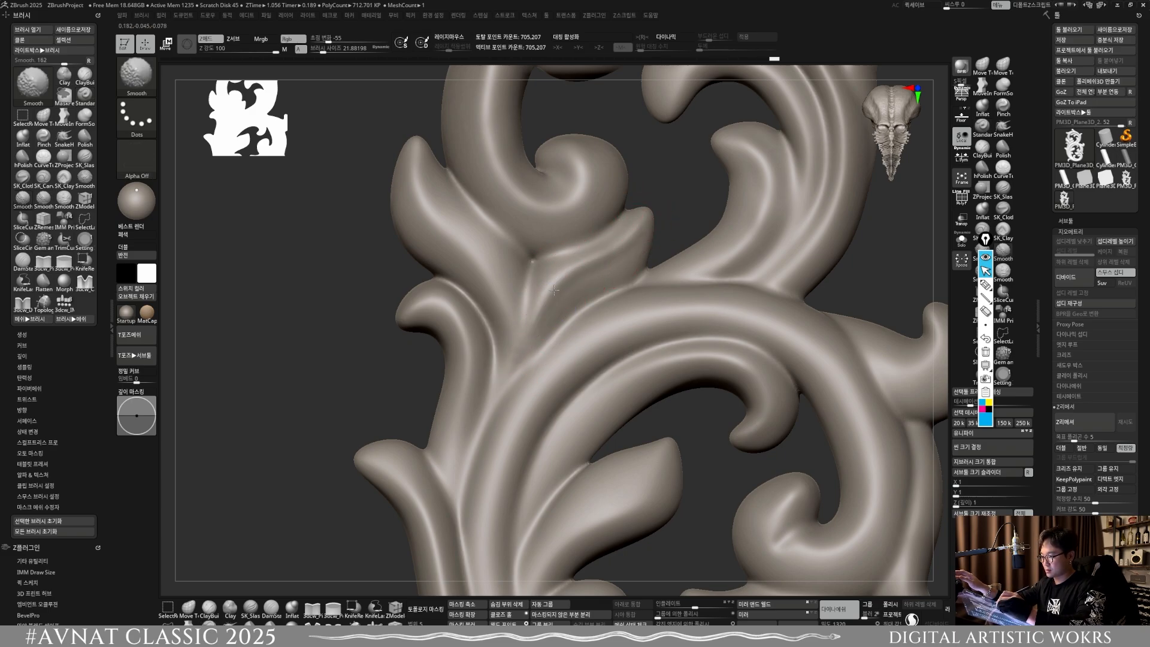
pyautogui.keyDown('shift'); pyautogui.moveTo(572, 322); pyautogui.dragTo(599, 304); pyautogui.keyUp('shift')
pyautogui.keyDown('ctrl'); pyautogui.moveTo(624, 280); pyautogui.dragTo(622, 268, button='right'); pyautogui.keyUp('ctrl')
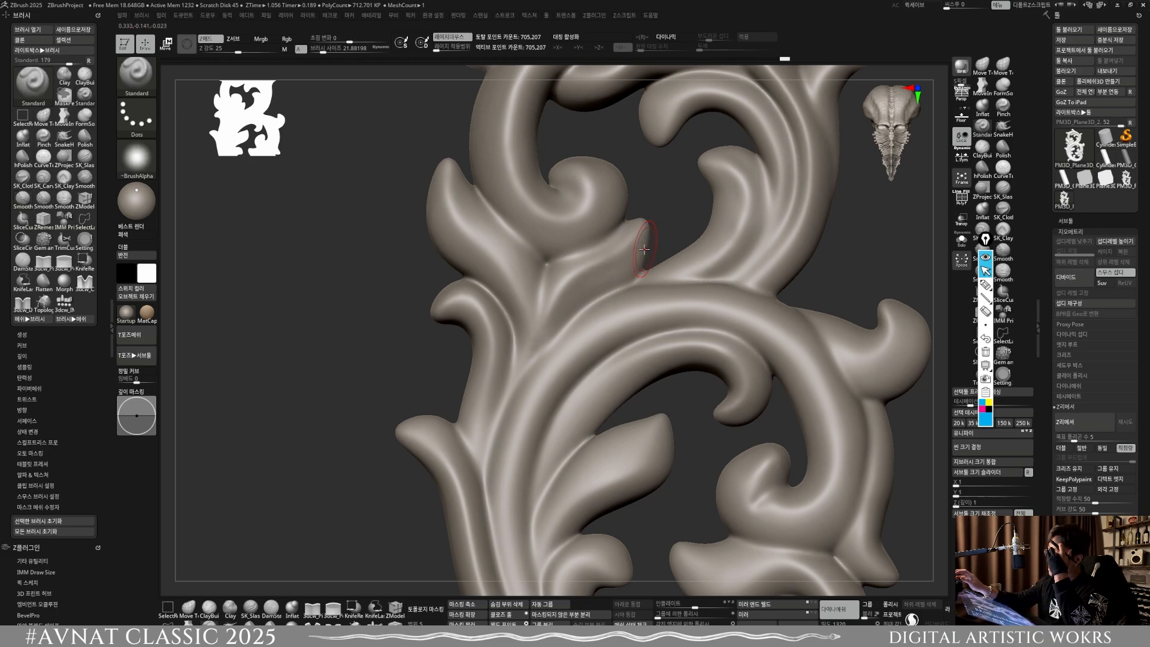
# Step: Sculpt and smooth the lower scroll's large inner left leaf with the Standard brush at size about 26
pyautogui.keyDown('alt'); pyautogui.moveTo(507, 458); pyautogui.dragTo(531, 276, button='right'); pyautogui.keyUp('alt')
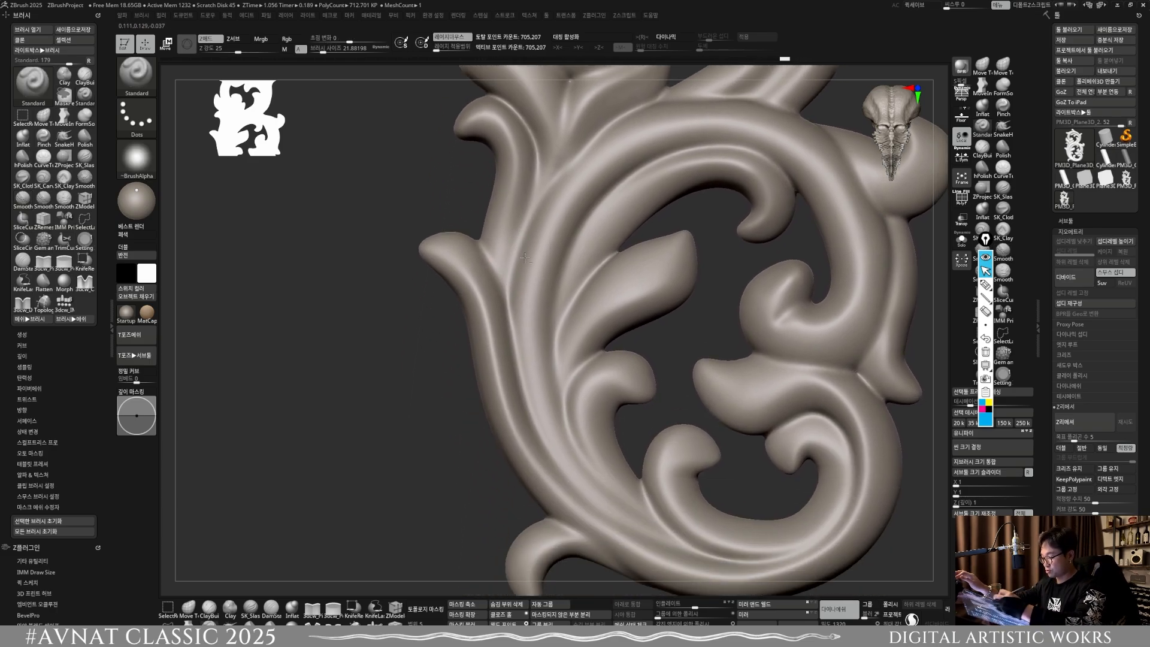
pyautogui.keyDown('ctrl'); pyautogui.moveTo(608, 396); pyautogui.dragTo(606, 371, button='right'); pyautogui.keyUp('ctrl')
pyautogui.keyDown('alt'); pyautogui.moveTo(606, 371); pyautogui.dragTo(576, 345, button='right'); pyautogui.keyUp('alt')
pyautogui.press('s')
pyautogui.moveTo(575, 344); pyautogui.dragTo(573, 344)
pyautogui.keyDown('ctrl'); pyautogui.moveTo(590, 291); pyautogui.dragTo(598, 321, button='right'); pyautogui.keyUp('ctrl')
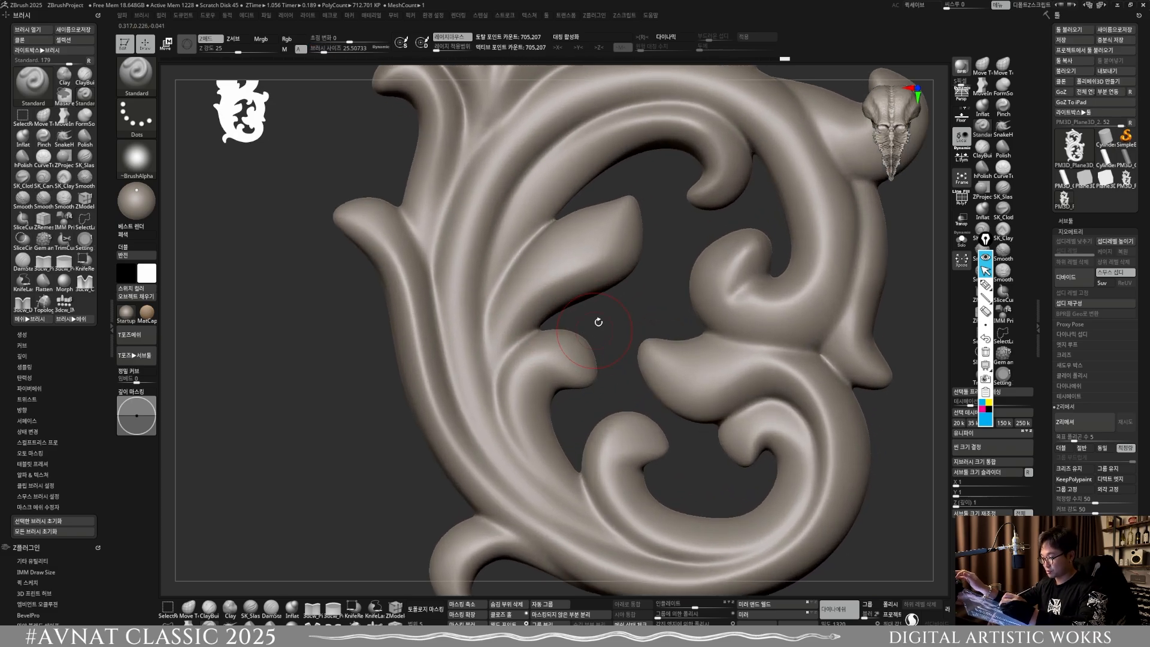
pyautogui.keyDown('alt'); pyautogui.moveTo(626, 220); pyautogui.dragTo(653, 286, button='right'); pyautogui.keyUp('alt')
pyautogui.moveTo(554, 346); pyautogui.dragTo(657, 283)
pyautogui.press('shift')
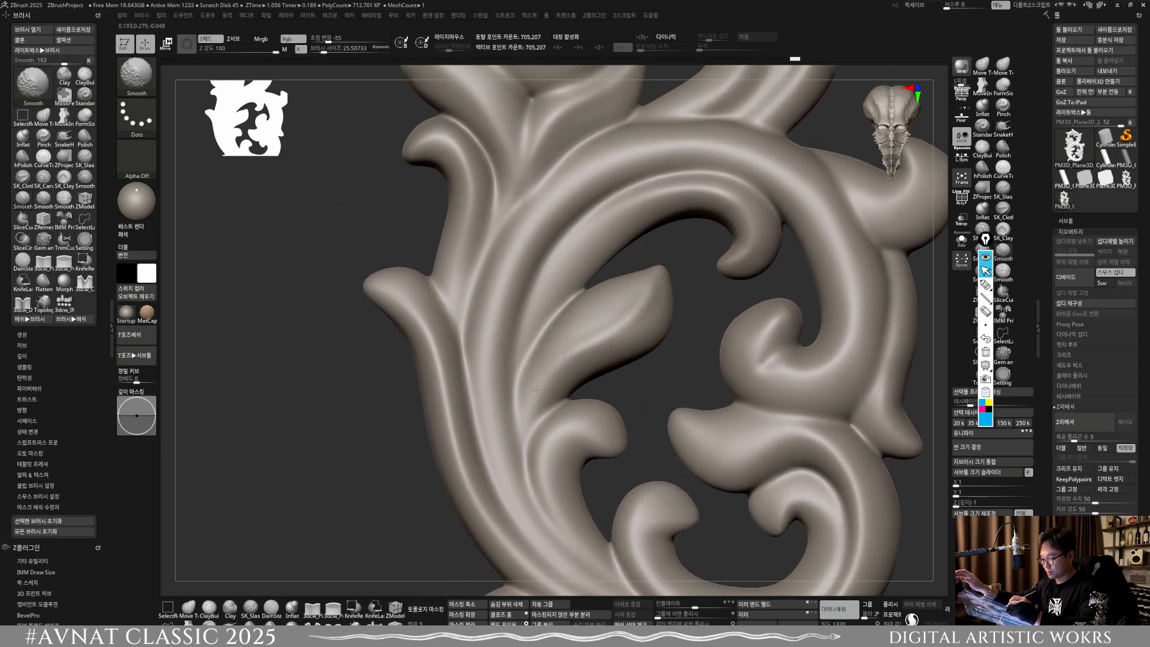
pyautogui.keyDown('shift'); pyautogui.moveTo(635, 297); pyautogui.dragTo(645, 289); pyautogui.keyUp('shift')
pyautogui.moveTo(671, 343)
pyautogui.keyDown('ctrl'); pyautogui.mouseDown(button='right')
pyautogui.moveTo(675, 308)
pyautogui.moveTo(608, 258)
pyautogui.mouseUp(button='right'); pyautogui.keyUp('ctrl')
# Step: Refine and smooth the small curl and its stem directly below the lower scroll's large inner leaf
pyautogui.keyDown('ctrl'); pyautogui.moveTo(557, 326); pyautogui.dragTo(577, 352, button='right'); pyautogui.keyUp('ctrl')
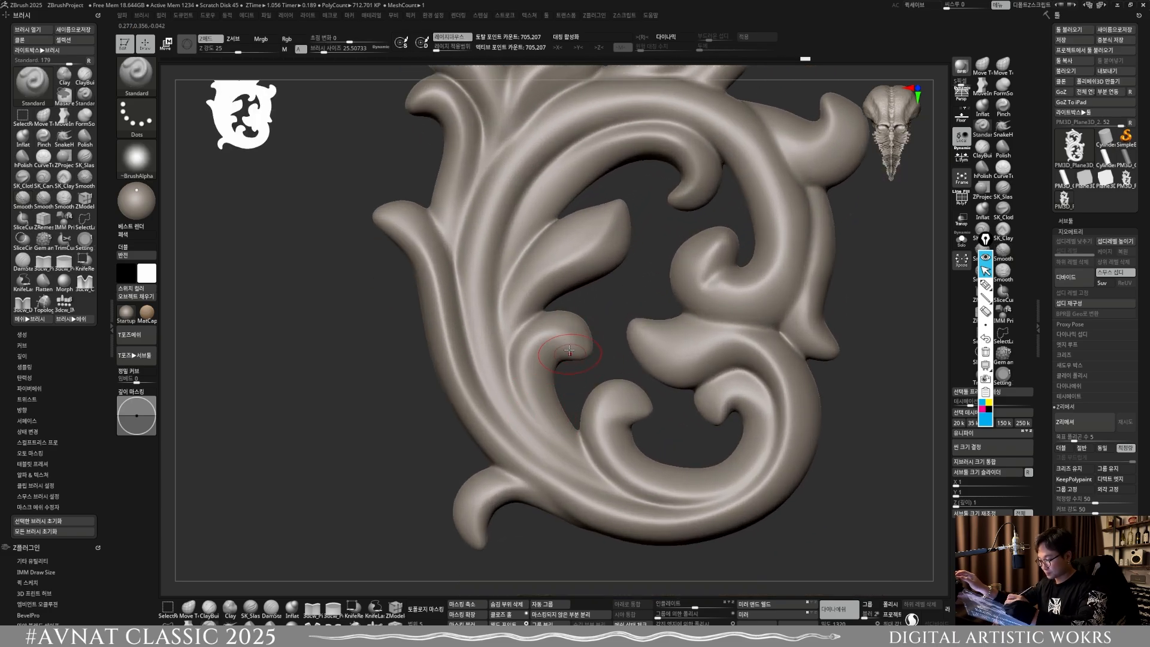
pyautogui.moveTo(546, 344); pyautogui.dragTo(571, 440)
pyautogui.press('shift')
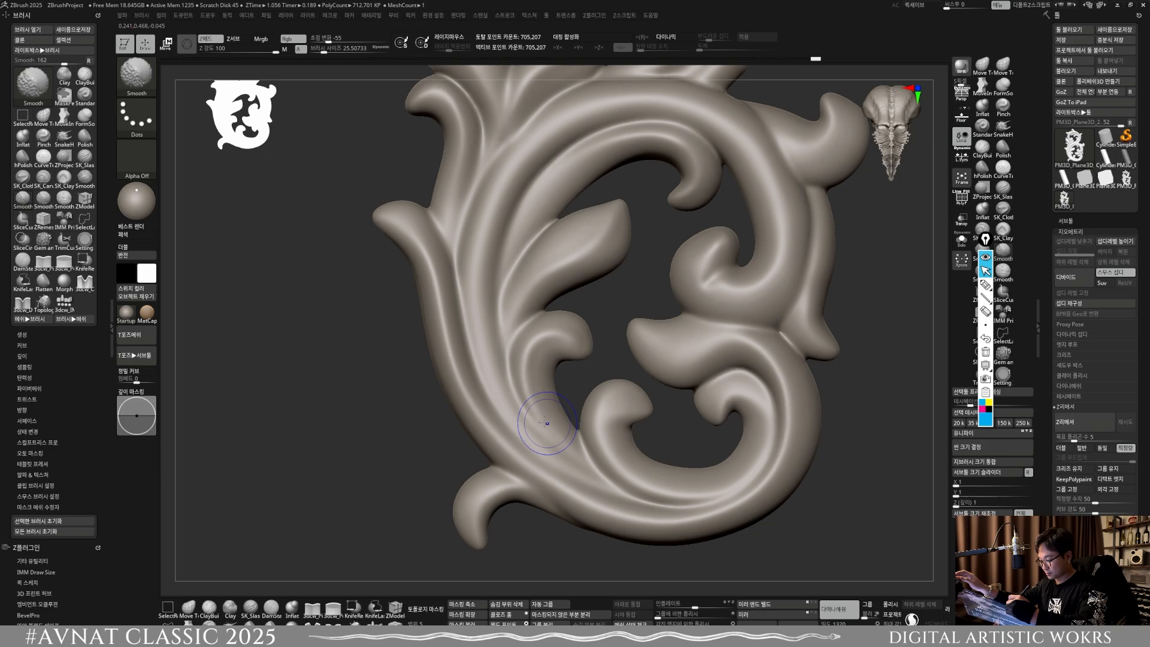
pyautogui.keyDown('alt'); pyautogui.moveTo(610, 375); pyautogui.dragTo(560, 352, button='right'); pyautogui.keyUp('alt')
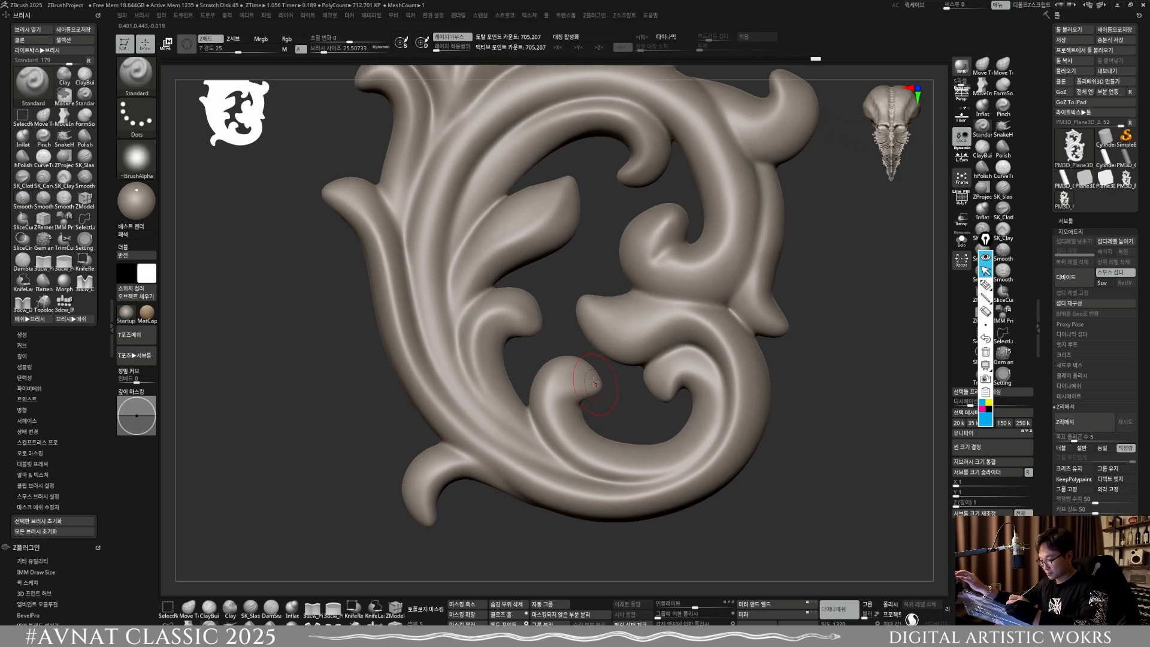
# Step: Set the brush size to about 17 and sculpt and smooth the inner curl near the bottom of the lower scroll
pyautogui.moveTo(594, 382); pyautogui.dragTo(606, 402)
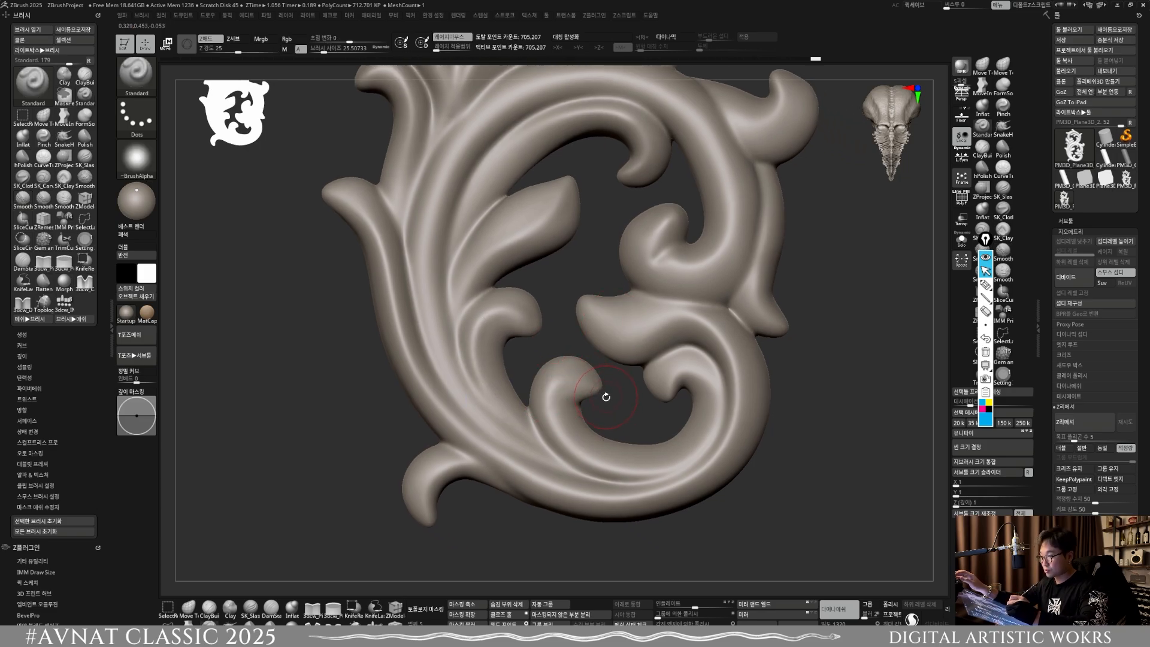
pyautogui.moveTo(607, 397)
pyautogui.keyDown('alt'); pyautogui.mouseDown(button='right')
pyautogui.moveTo(600, 363)
pyautogui.moveTo(598, 374)
pyautogui.mouseUp(button='right'); pyautogui.keyUp('alt')
pyautogui.press('s')
pyautogui.moveTo(597, 375); pyautogui.dragTo(594, 374)
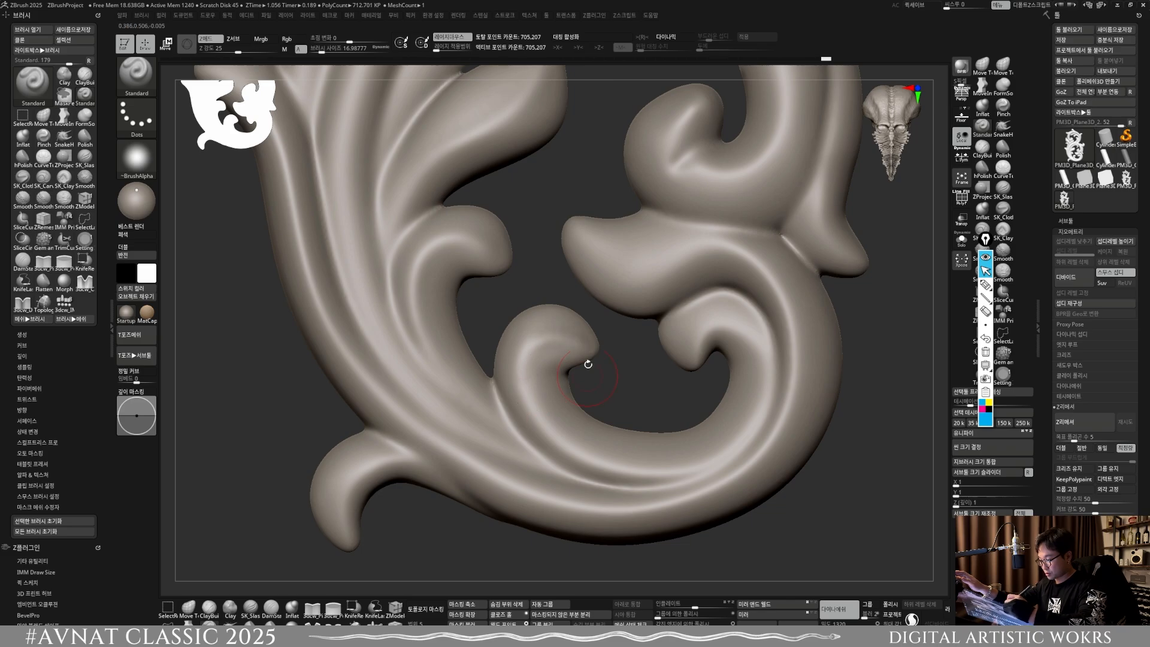
pyautogui.moveTo(518, 386); pyautogui.dragTo(533, 415)
pyautogui.moveTo(547, 339)
pyautogui.mouseDown()
pyautogui.moveTo(526, 384)
pyautogui.moveTo(560, 417)
pyautogui.moveTo(577, 459)
pyautogui.mouseUp()
pyautogui.press('shift')
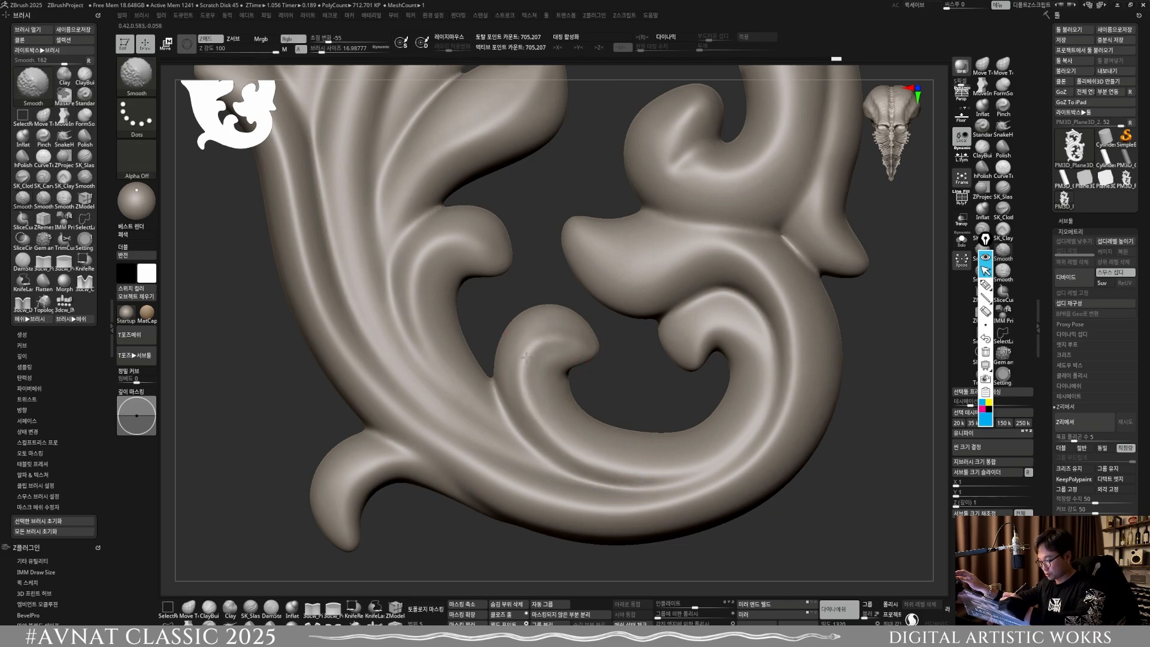
pyautogui.keyDown('shift'); pyautogui.moveTo(543, 446); pyautogui.dragTo(570, 336); pyautogui.keyUp('shift')
# Step: Enlarge the brush to about 26 and refine and smooth the left-pointing leaf inside the lower scroll
pyautogui.keyDown('ctrl'); pyautogui.moveTo(654, 390); pyautogui.dragTo(638, 358, button='right'); pyautogui.keyUp('ctrl')
pyautogui.keyDown('alt'); pyautogui.moveTo(629, 359); pyautogui.dragTo(563, 355, button='right'); pyautogui.keyUp('alt')
pyautogui.keyDown('ctrl'); pyautogui.moveTo(563, 355); pyautogui.dragTo(557, 368, button='right'); pyautogui.keyUp('ctrl')
pyautogui.press('s')
pyautogui.moveTo(552, 368); pyautogui.dragTo(554, 369)
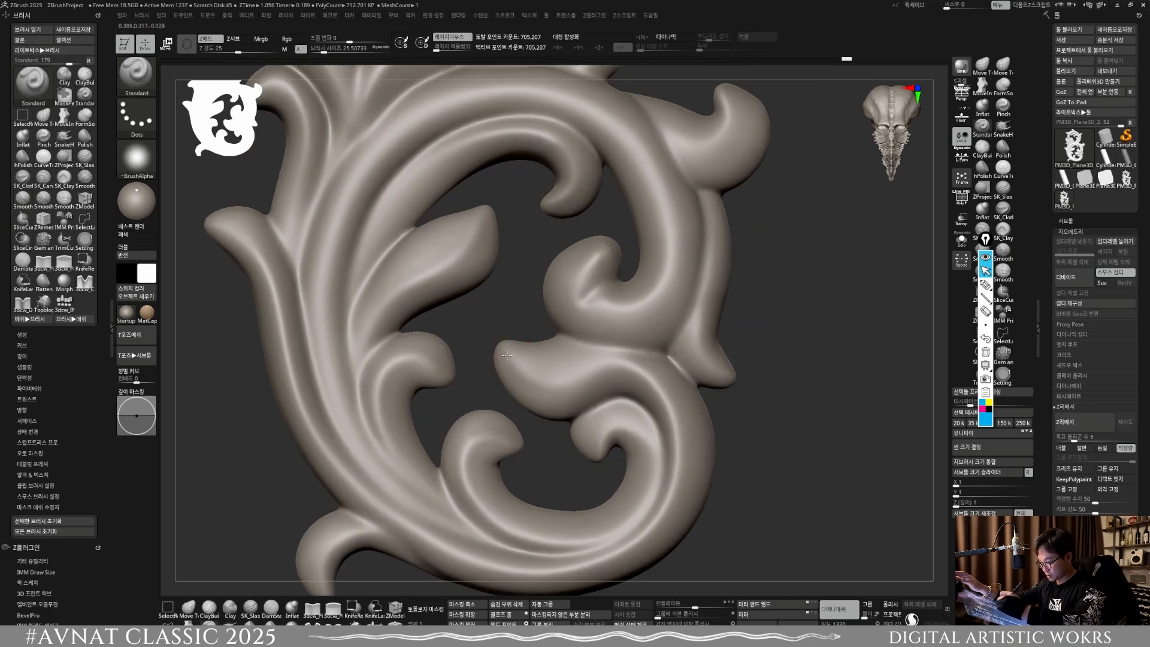
pyautogui.press('shift')
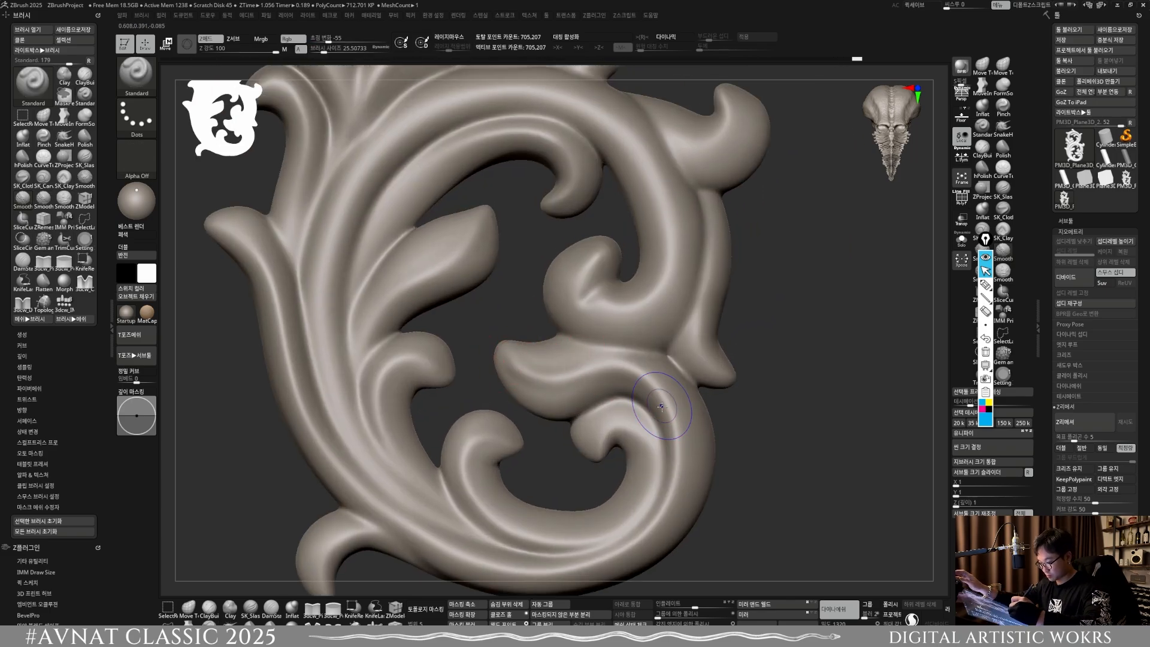
# Step: Reduce the brush size to about 20 and refine the small hooked curl beneath the left-pointing leaf
pyautogui.keyDown('alt'); pyautogui.moveTo(555, 393); pyautogui.dragTo(557, 330, button='right'); pyautogui.keyUp('alt')
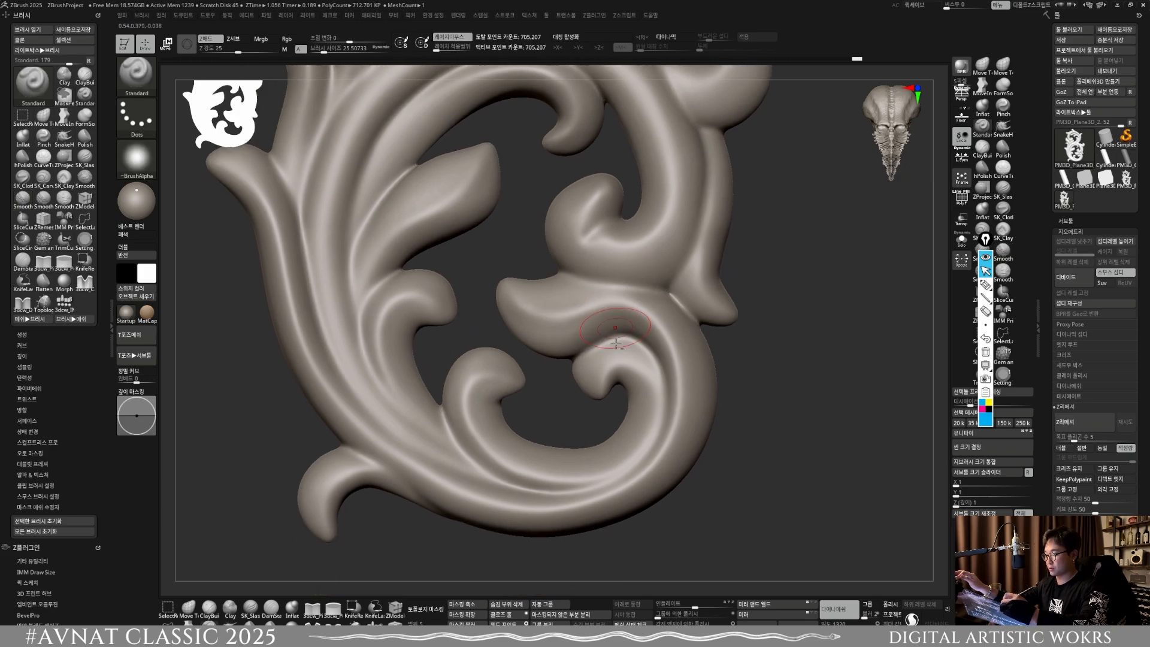
pyautogui.press('[')
pyautogui.moveTo(597, 386)
pyautogui.mouseDown()
pyautogui.moveTo(656, 408)
pyautogui.moveTo(626, 364)
pyautogui.moveTo(655, 393)
pyautogui.mouseUp()
# Step: Build up the lower scroll's rounded inner right curl with the ClayBuildup brush at size about 20 and smooth it
pyautogui.keyDown('alt'); pyautogui.moveTo(637, 357); pyautogui.dragTo(588, 422, button='right'); pyautogui.keyUp('alt')
pyautogui.press('b')
pyautogui.press('c')
pyautogui.press('b')
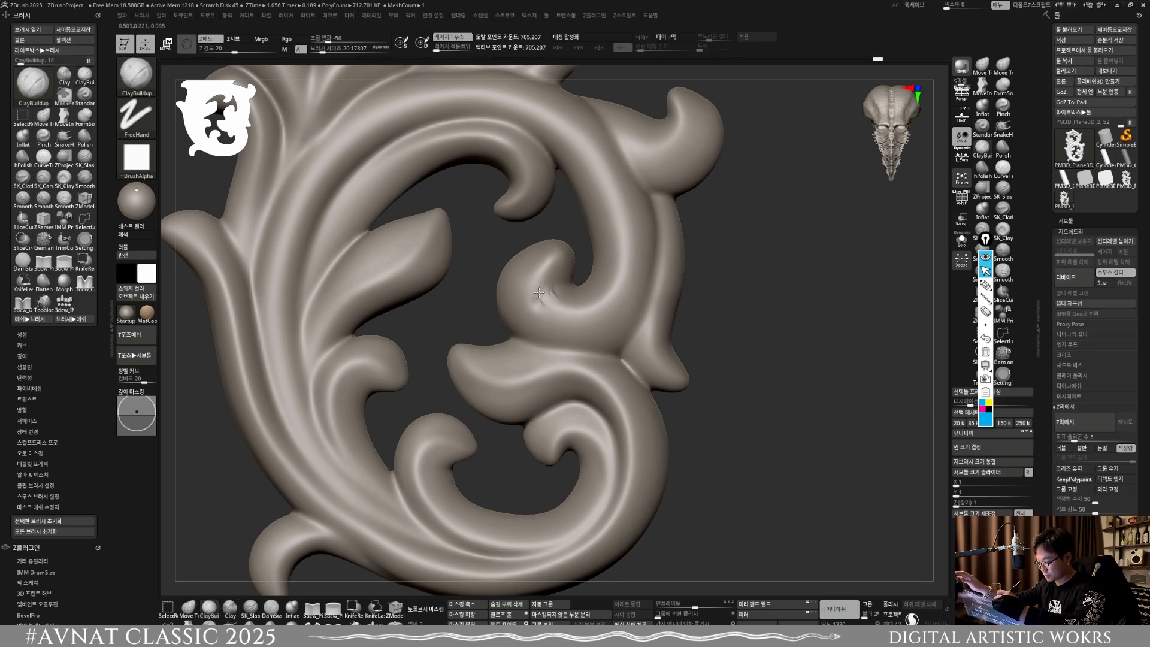
pyautogui.moveTo(540, 292)
pyautogui.mouseDown()
pyautogui.moveTo(569, 267)
pyautogui.moveTo(542, 299)
pyautogui.moveTo(554, 311)
pyautogui.moveTo(538, 289)
pyautogui.mouseUp()
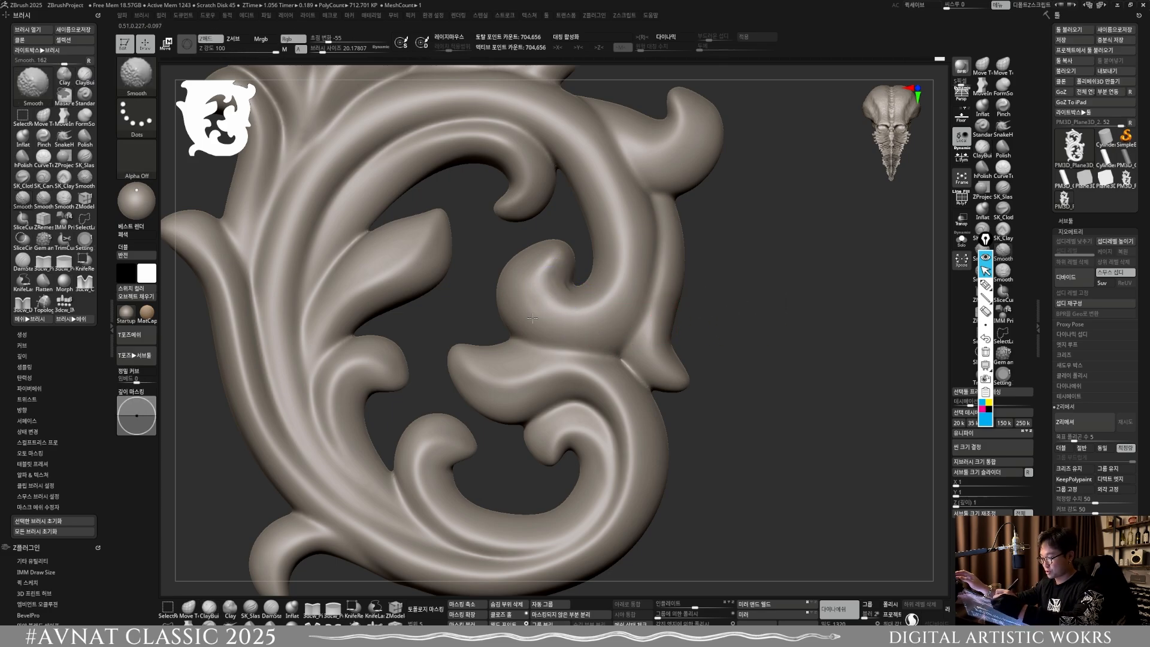
pyautogui.keyDown('alt'); pyautogui.moveTo(557, 279); pyautogui.dragTo(536, 306, button='right'); pyautogui.keyUp('alt')
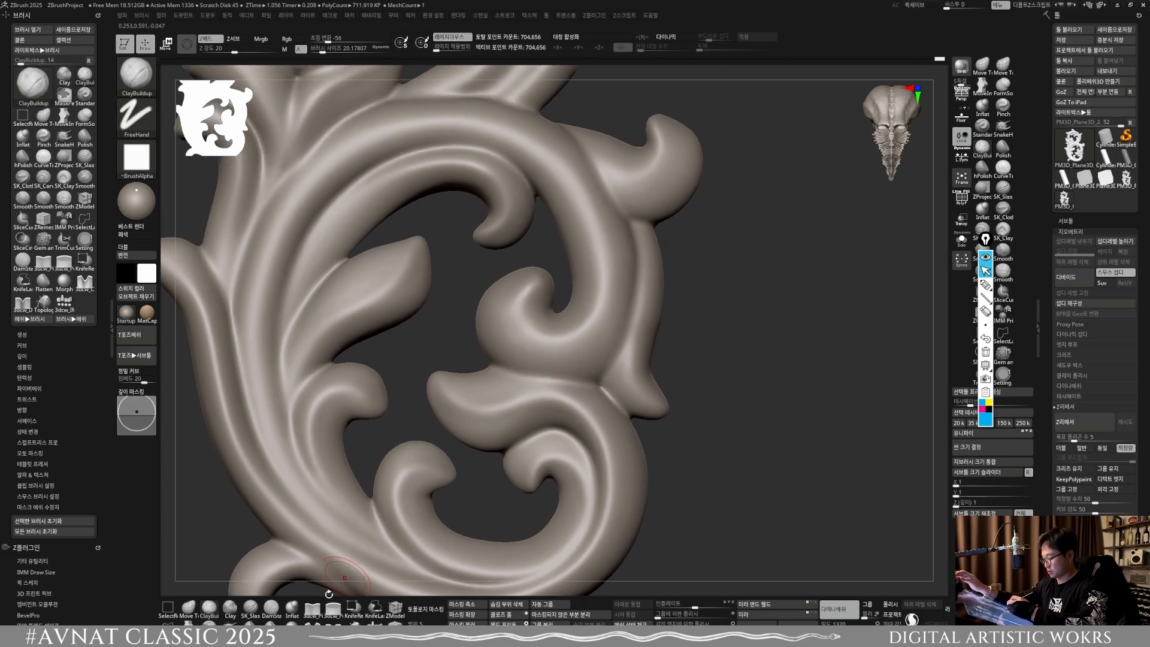
# Step: Sculpt the inner right curl and its stem with the Standard brush at size about 24, then smooth the surface
pyautogui.press('b')
pyautogui.press('s')
pyautogui.press('t')
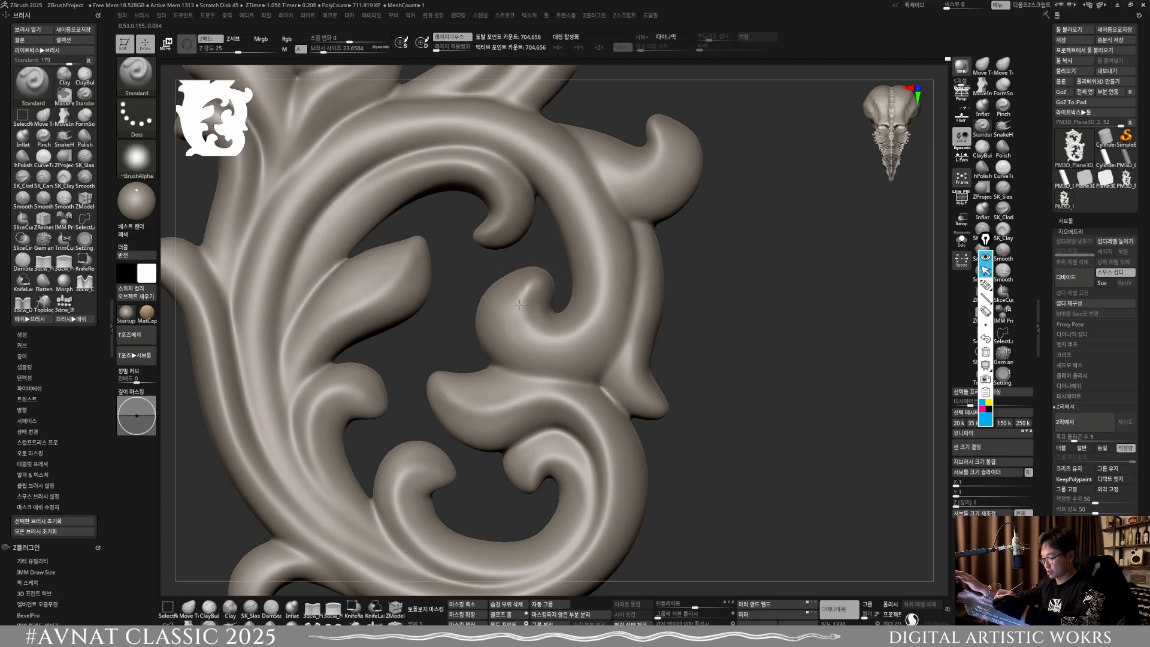
pyautogui.moveTo(519, 304); pyautogui.dragTo(526, 328)
pyautogui.moveTo(595, 311); pyautogui.dragTo(598, 301)
pyautogui.moveTo(540, 334)
pyautogui.mouseDown()
pyautogui.moveTo(605, 286)
pyautogui.moveTo(601, 265)
pyautogui.mouseUp()
pyautogui.moveTo(599, 281)
pyautogui.keyDown('shift'); pyautogui.mouseDown()
pyautogui.moveTo(588, 321)
pyautogui.moveTo(566, 335)
pyautogui.mouseUp(); pyautogui.keyUp('shift')
pyautogui.moveTo(561, 334)
pyautogui.mouseDown()
pyautogui.moveTo(580, 334)
pyautogui.moveTo(585, 316)
pyautogui.mouseUp()
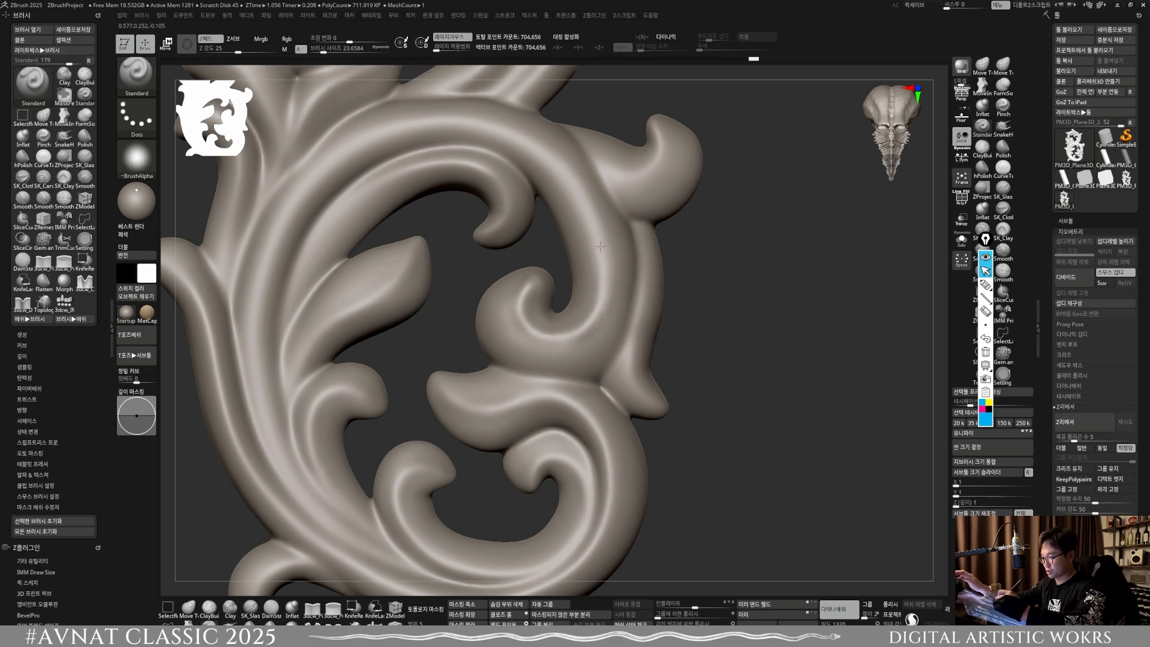
pyautogui.moveTo(600, 246)
pyautogui.mouseDown()
pyautogui.moveTo(542, 148)
pyautogui.moveTo(582, 192)
pyautogui.mouseUp()
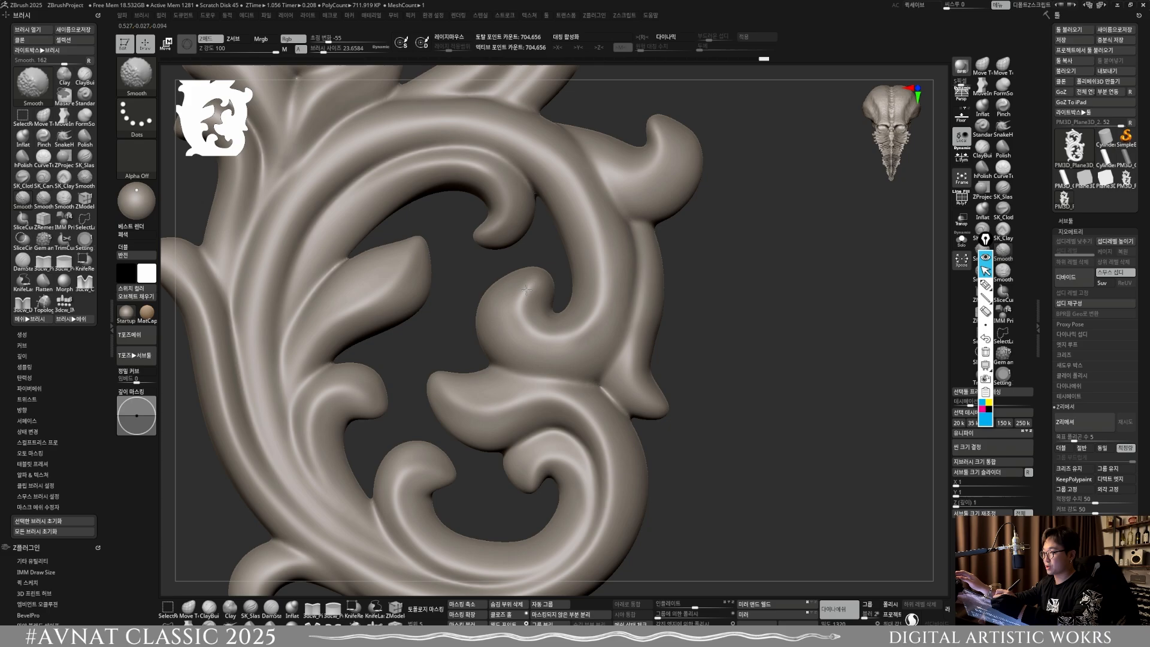
pyautogui.keyDown('shift'); pyautogui.moveTo(527, 289); pyautogui.dragTo(608, 329); pyautogui.keyUp('shift')
# Step: Refine and smooth the narrow leaf on the lower scroll's outer right edge at brush size about 19
pyautogui.moveTo(625, 348)
pyautogui.keyDown('ctrl'); pyautogui.mouseDown(button='right')
pyautogui.moveTo(617, 317)
pyautogui.moveTo(633, 375)
pyautogui.mouseUp(button='right'); pyautogui.keyUp('ctrl')
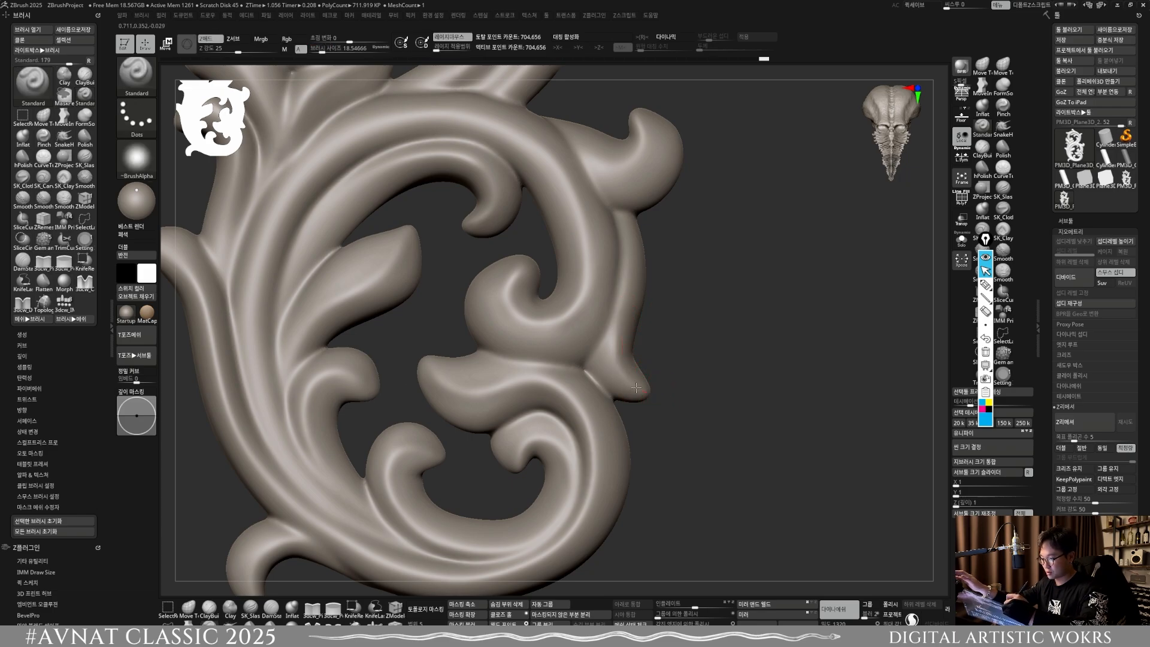
pyautogui.moveTo(636, 387); pyautogui.dragTo(633, 268)
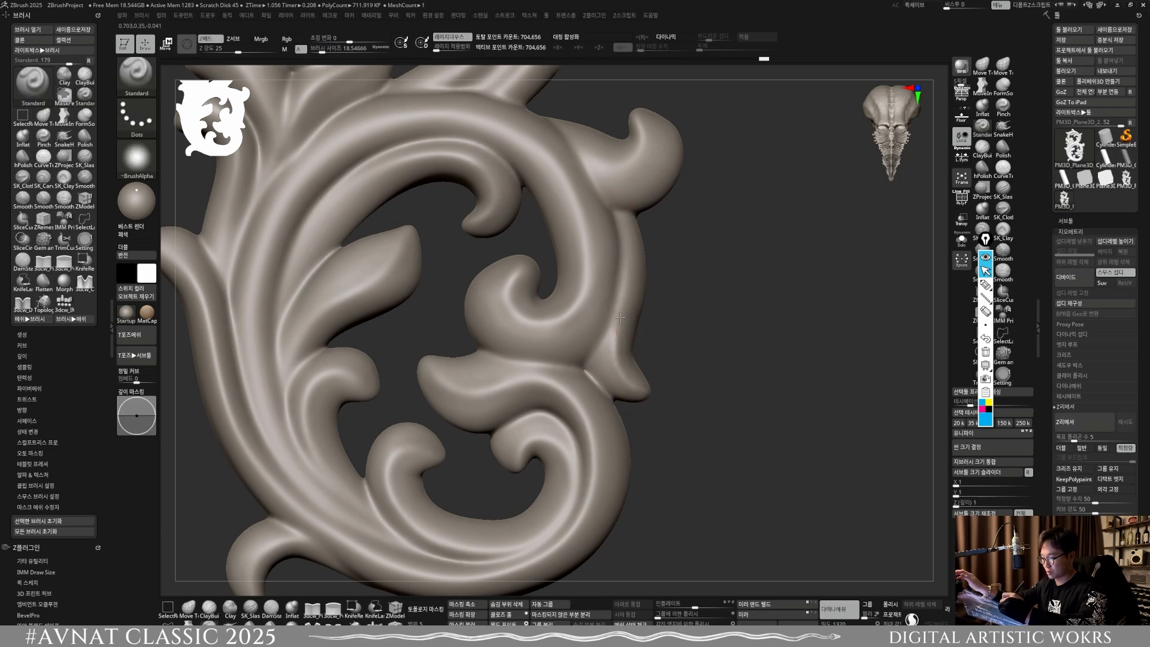
pyautogui.press('shift')
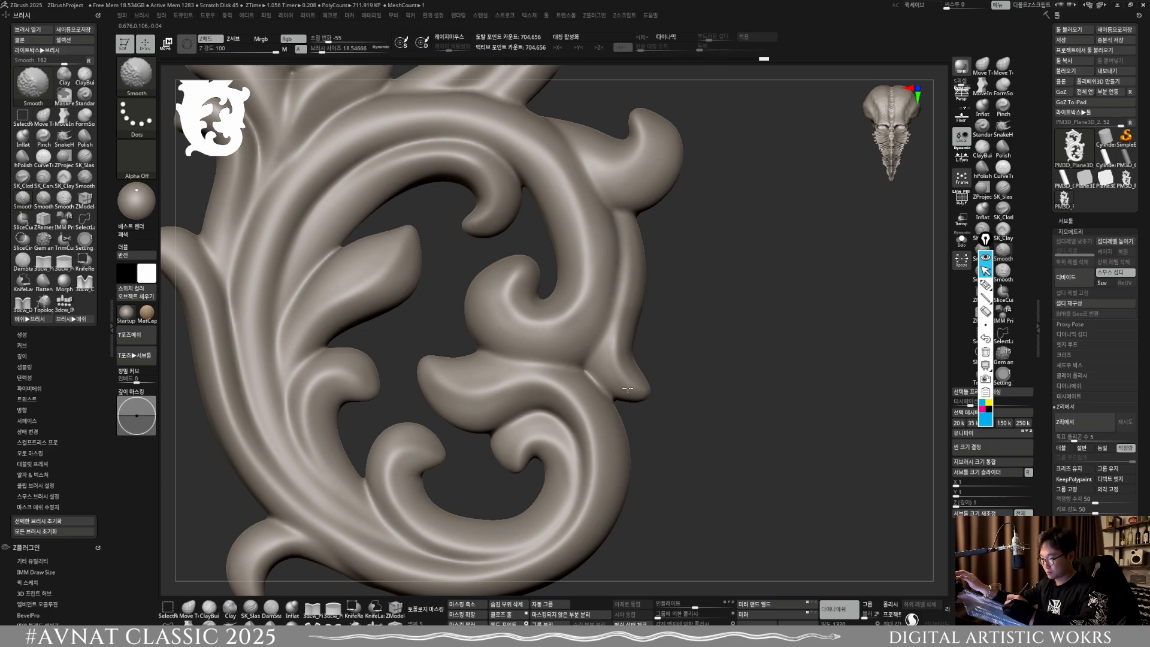
# Step: Sculpt and smooth the curled outer right leaf at the top of the lower scroll at brush size about 24
pyautogui.press('f')
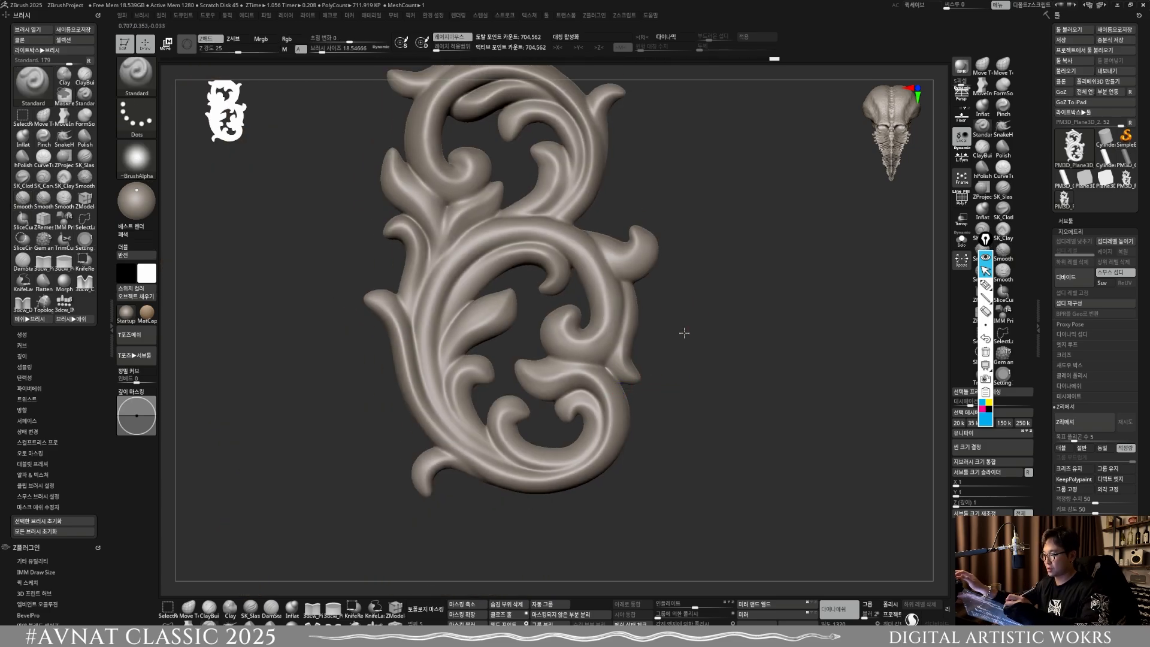
pyautogui.moveTo(684, 332); pyautogui.dragTo(633, 288)
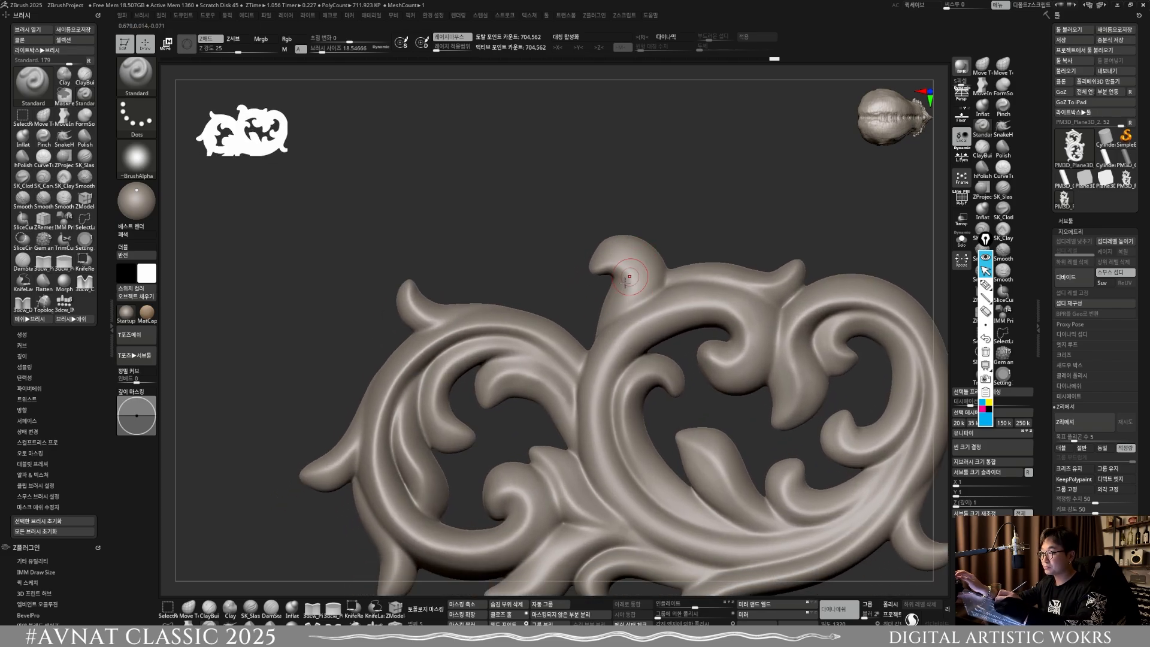
pyautogui.moveTo(625, 303)
pyautogui.keyDown('alt'); pyautogui.mouseDown(button='right')
pyautogui.moveTo(619, 311)
pyautogui.moveTo(640, 295)
pyautogui.mouseUp(button='right'); pyautogui.keyUp('alt')
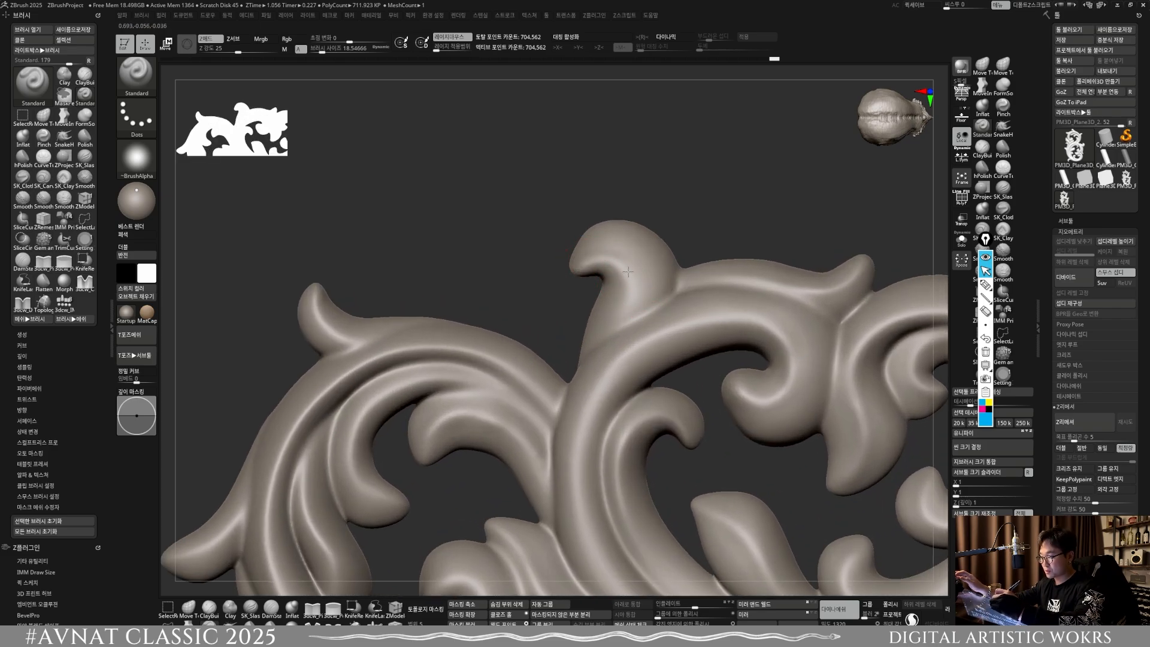
pyautogui.press('s')
pyautogui.moveTo(615, 259); pyautogui.dragTo(617, 259)
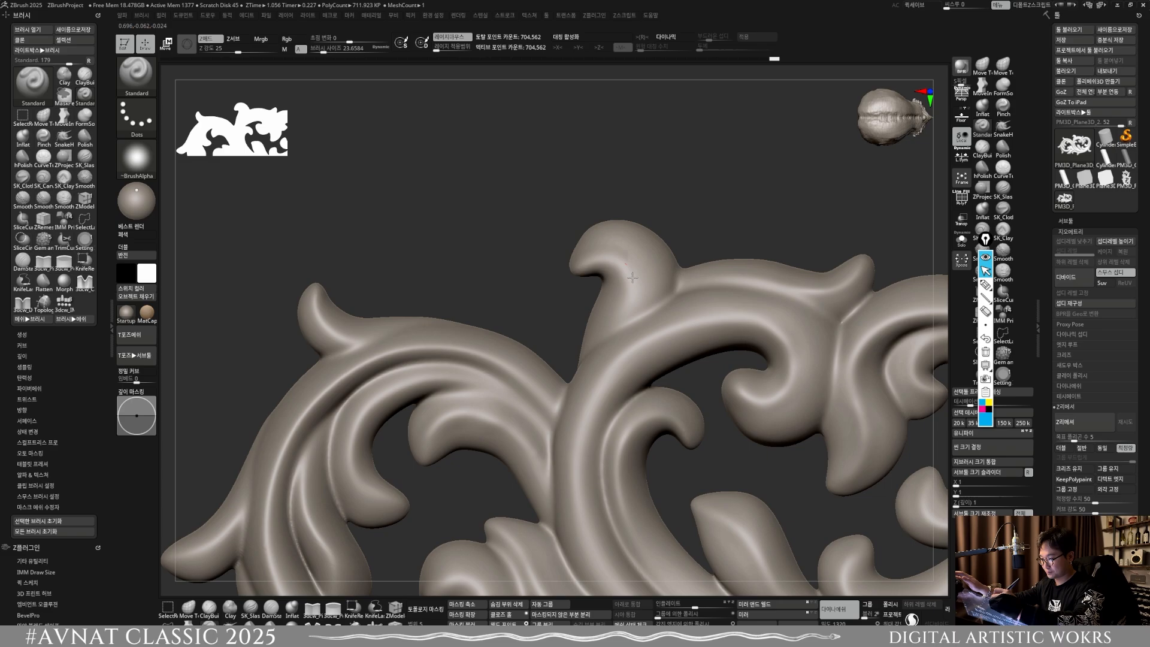
pyautogui.moveTo(617, 315); pyautogui.dragTo(591, 361)
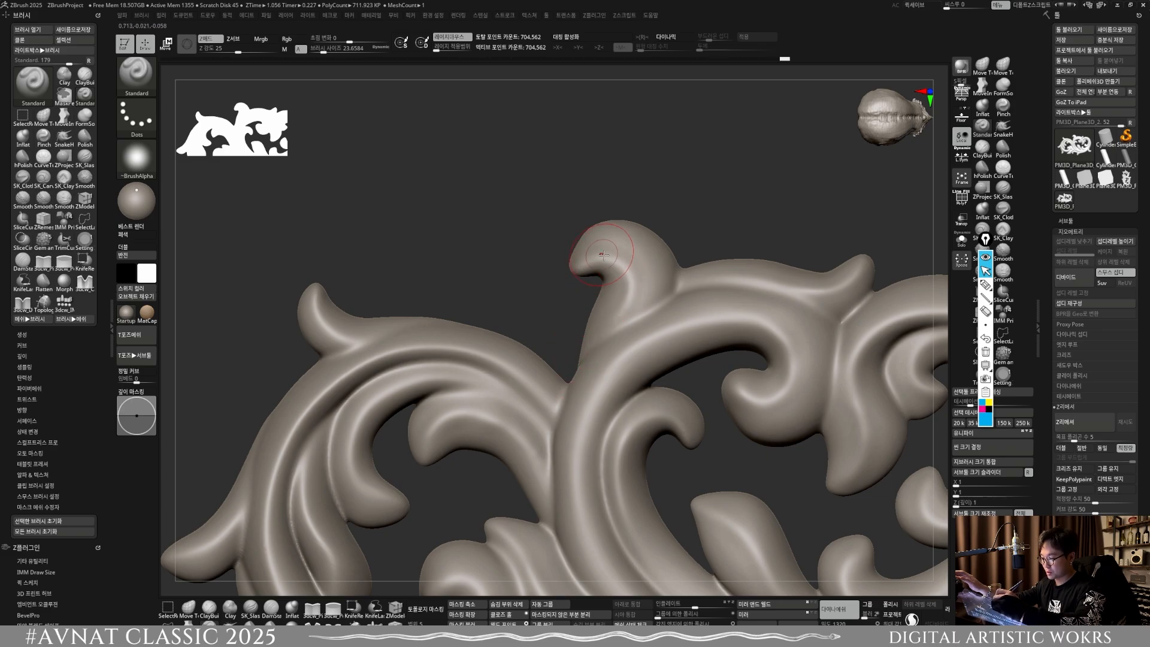
pyautogui.press('shift')
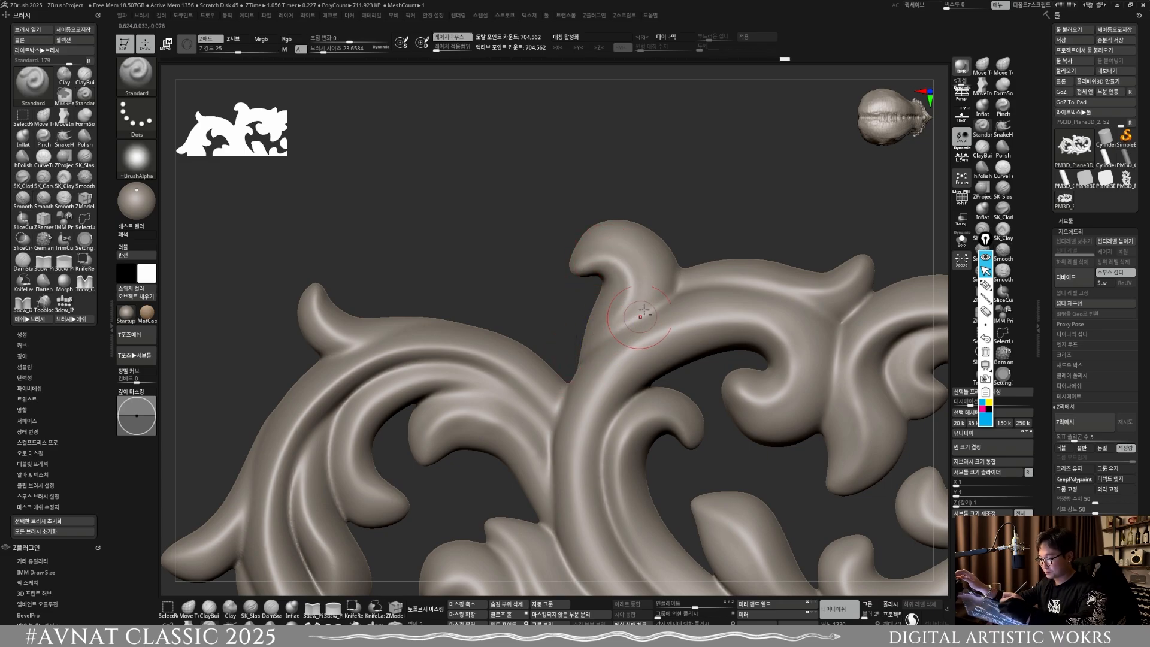
pyautogui.moveTo(642, 313)
pyautogui.keyDown('ctrl'); pyautogui.mouseDown(button='right')
pyautogui.moveTo(637, 336)
pyautogui.moveTo(680, 290)
pyautogui.moveTo(618, 301)
pyautogui.mouseUp(button='right'); pyautogui.keyUp('ctrl')
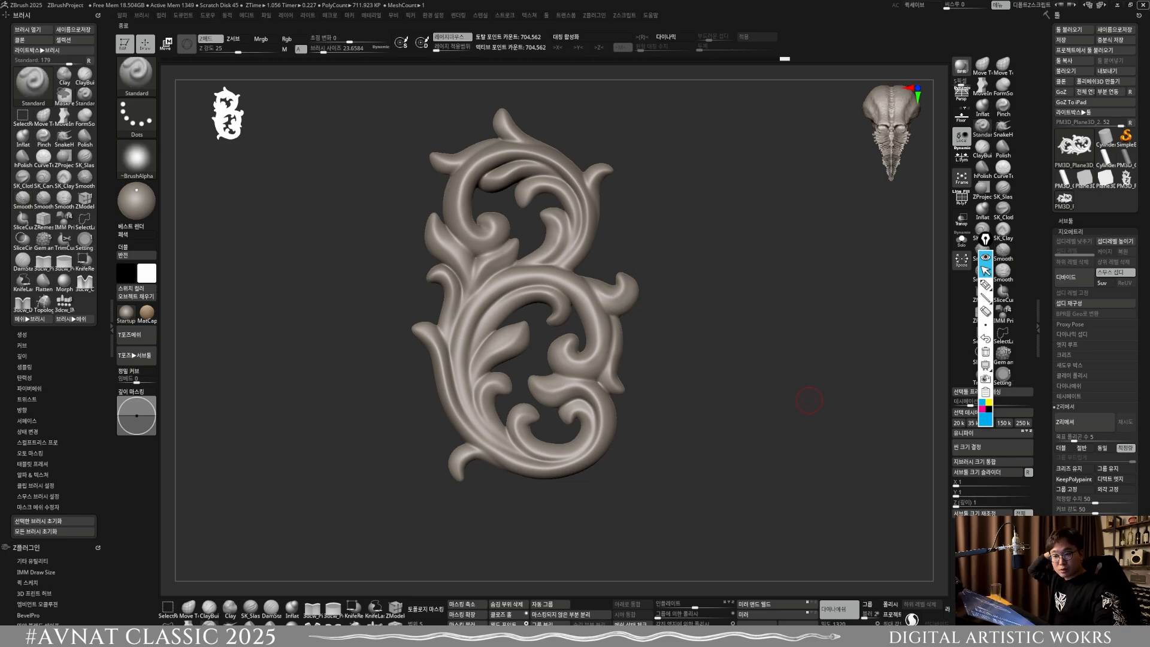
# Step: Save the ornament tool to the desktop as PM3D_Plane3D_2.ztl
pyautogui.click(1115, 29)
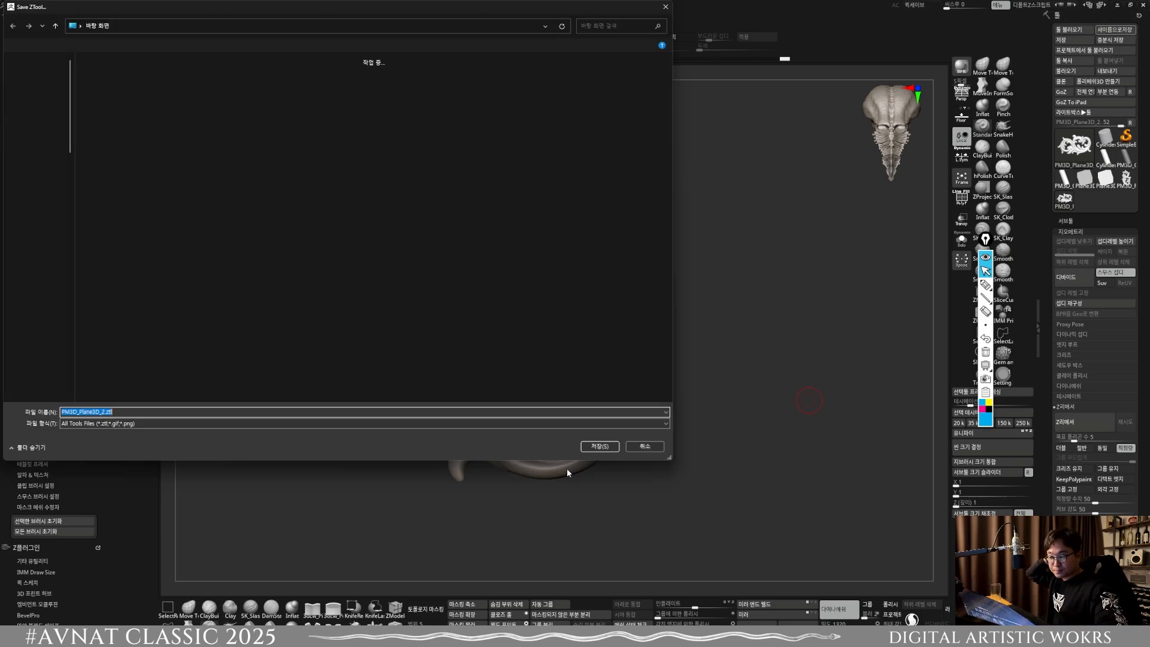
pyautogui.click(599, 446)
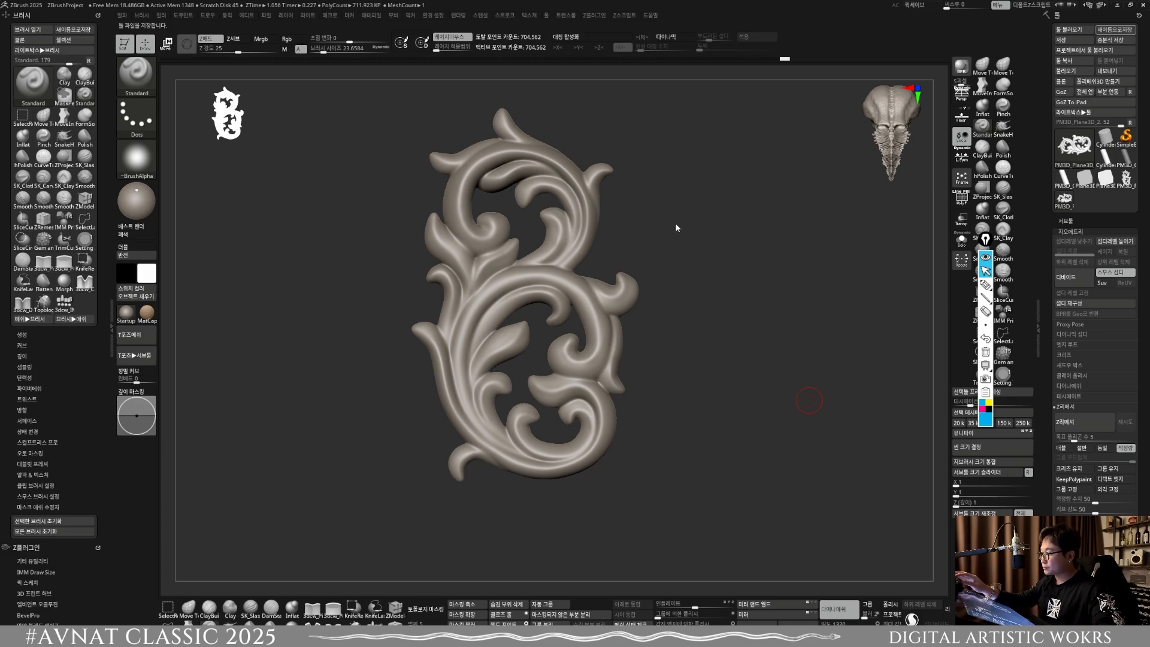
# Step: Open the QS_3124 project from the quick saves and frame its flower-patterned bar in view
pyautogui.press(',')
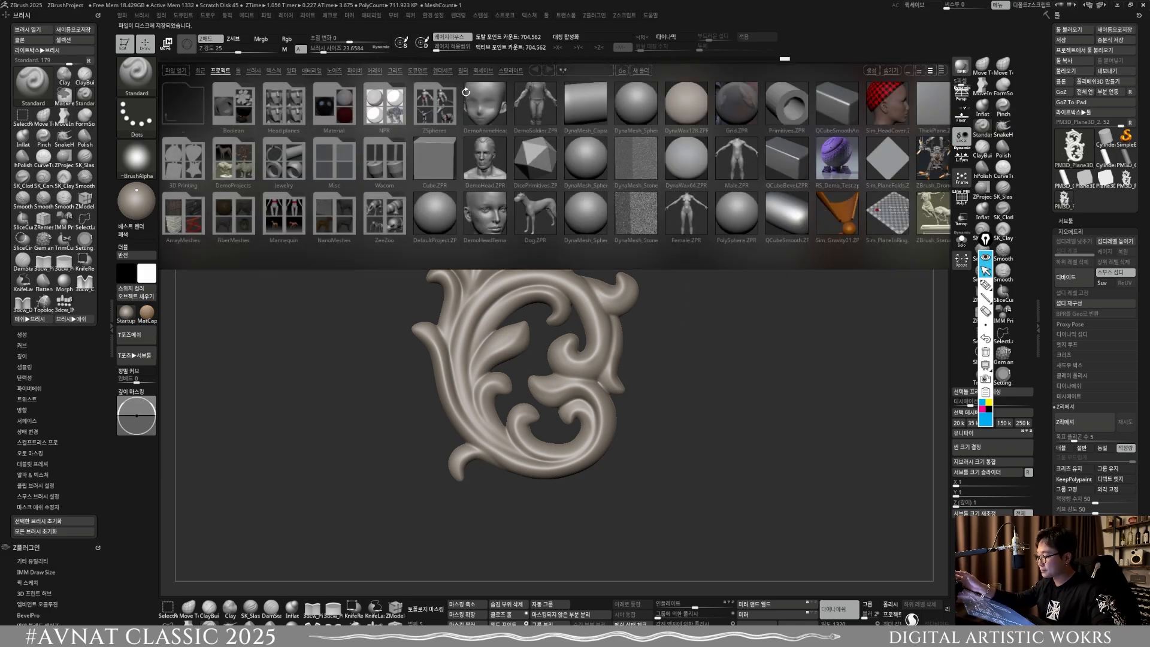
pyautogui.click(483, 71)
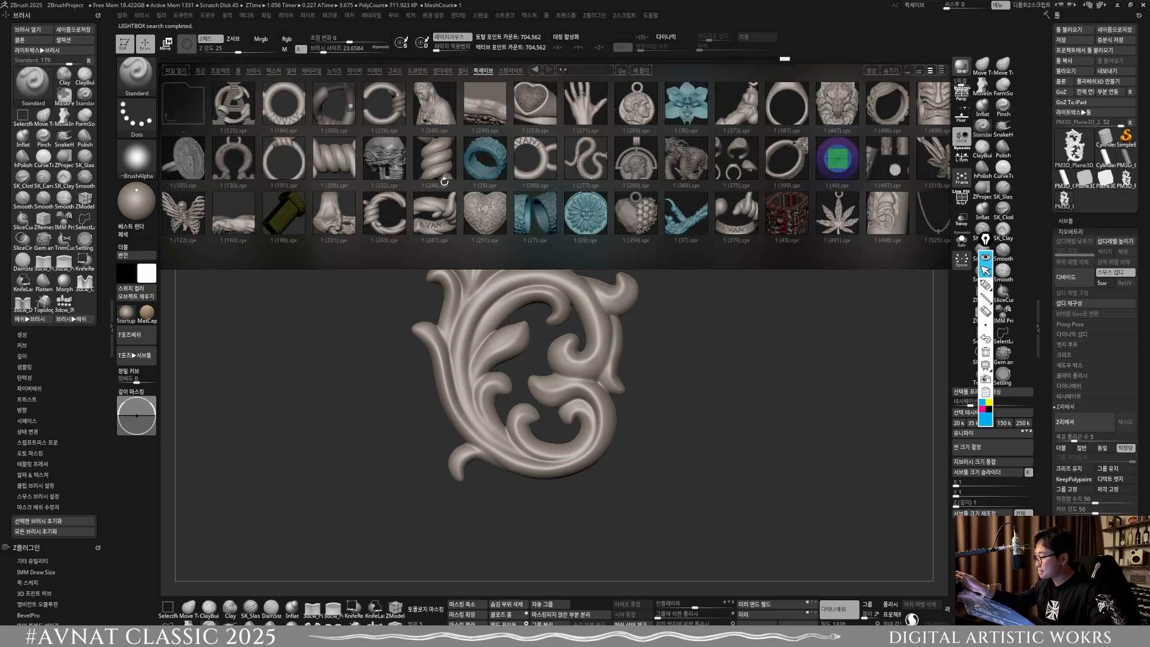
pyautogui.moveTo(682, 157); pyautogui.dragTo(434, 189)
pyautogui.moveTo(755, 157); pyautogui.dragTo(594, 174)
pyautogui.moveTo(726, 154); pyautogui.dragTo(593, 183)
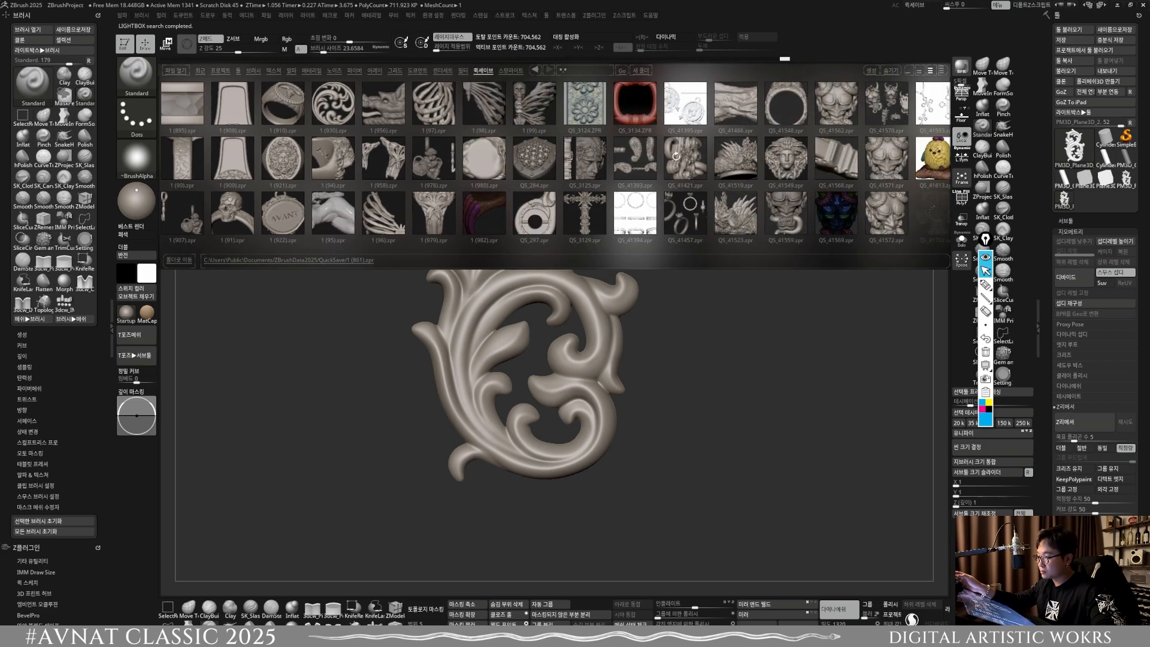
pyautogui.doubleClick(601, 120)
pyautogui.click(600, 347)
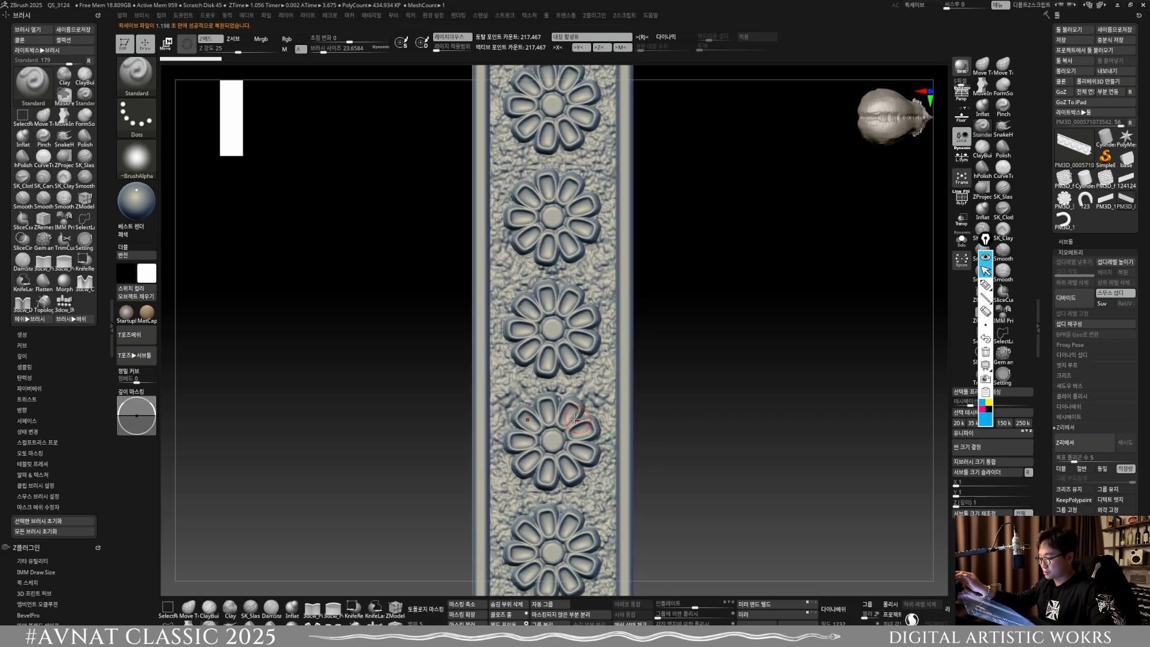
pyautogui.keyDown('ctrl'); pyautogui.moveTo(558, 377); pyautogui.dragTo(537, 310, button='right'); pyautogui.keyUp('ctrl')
pyautogui.press('f')
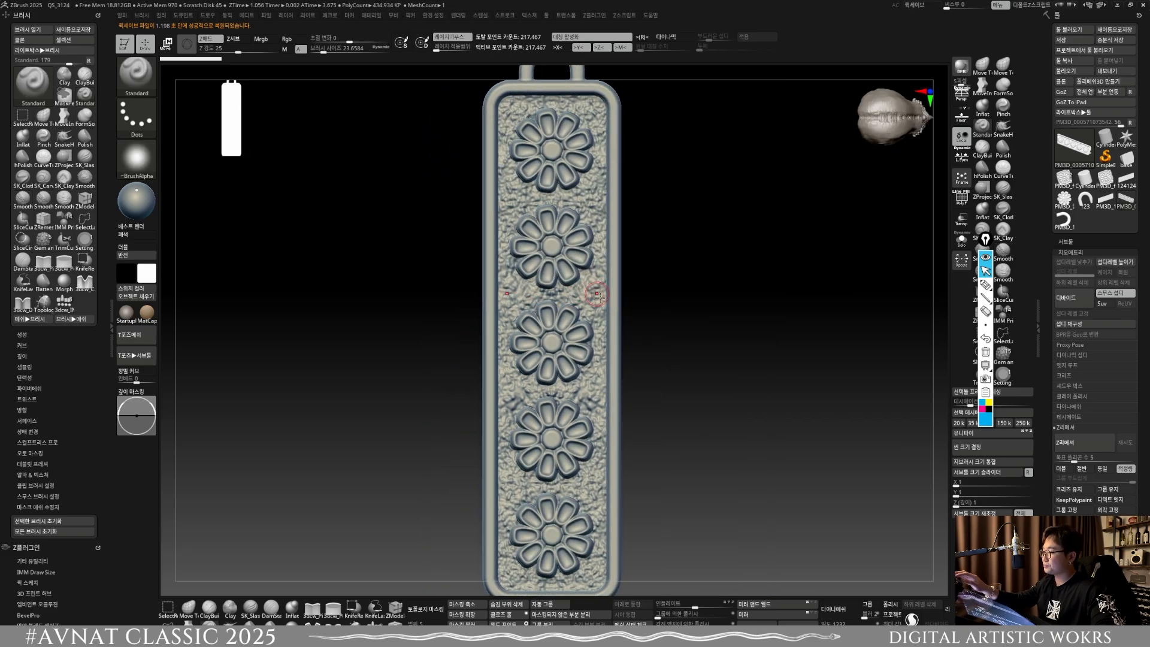
# Step: Open the textured blue ring project 1 (25) from the quick saves and inspect its surface from another angle
pyautogui.press(',')
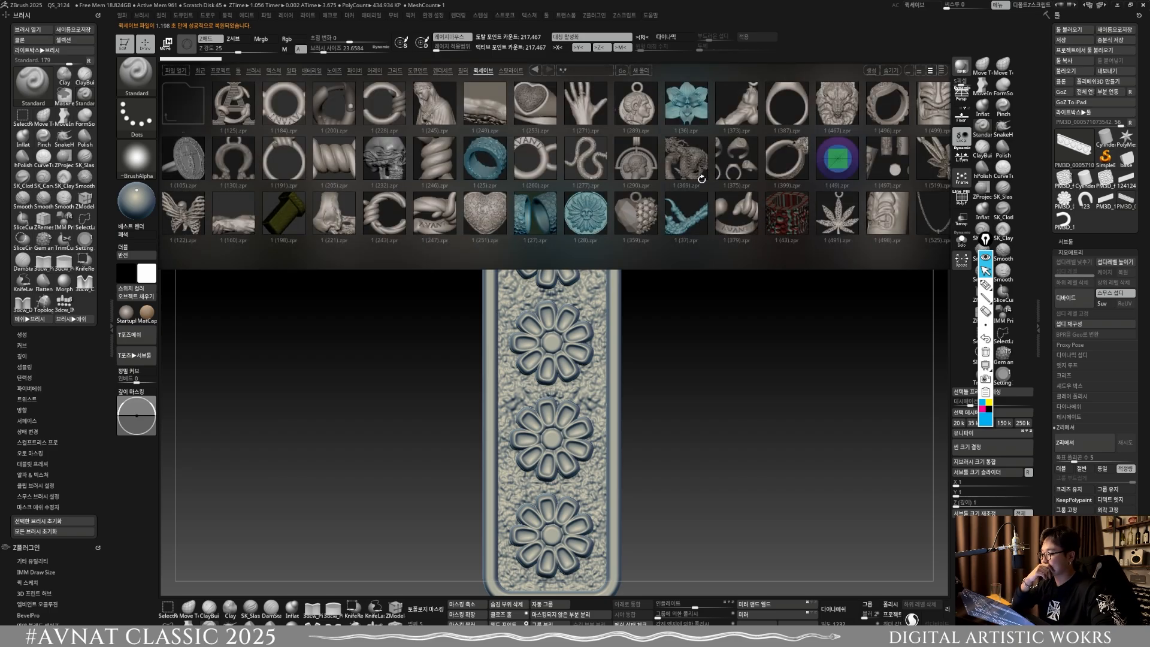
pyautogui.doubleClick(496, 163)
pyautogui.click(598, 358)
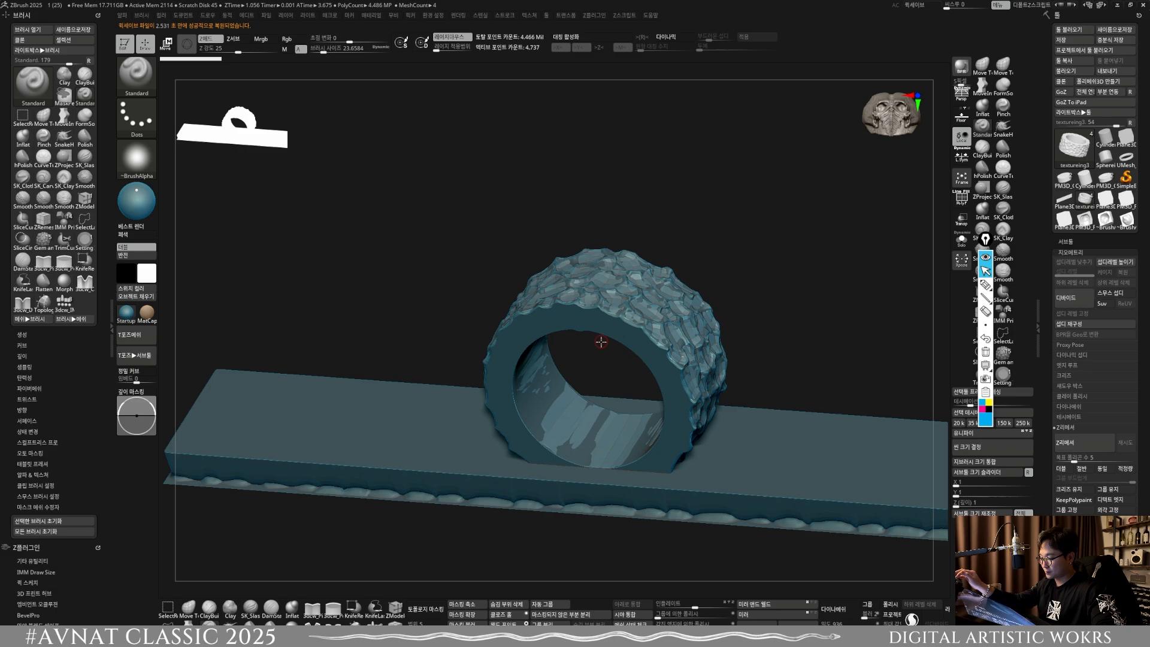
pyautogui.moveTo(601, 340); pyautogui.dragTo(565, 418, button='right')
pyautogui.click(962, 241)
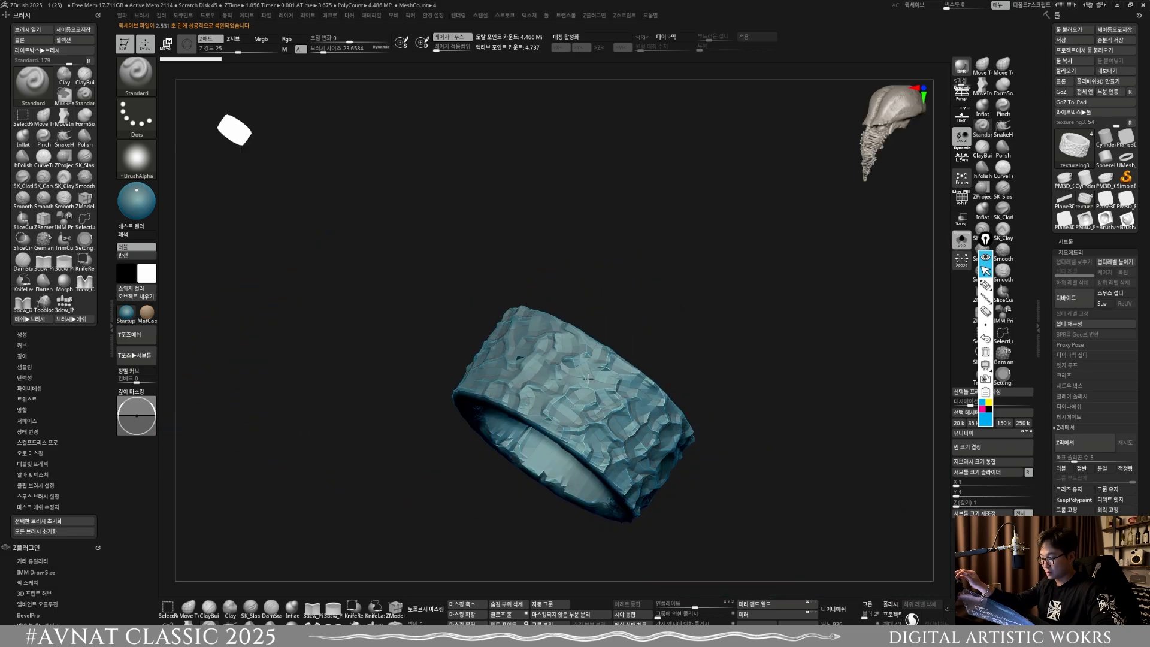
pyautogui.moveTo(589, 378); pyautogui.dragTo(601, 414, button='right')
# Step: Compare the ring's subtools textureing1 and textureing2, ending on the honeycomb-like textureing2 surface
pyautogui.click(1087, 243)
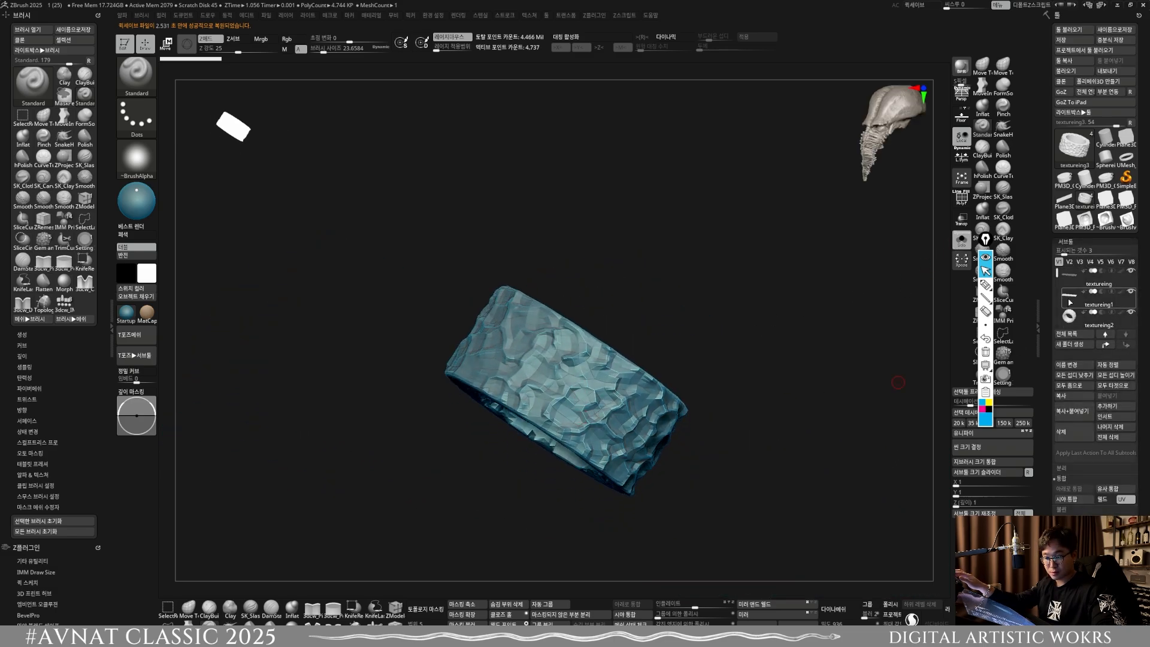
pyautogui.click(1070, 300)
pyautogui.click(1070, 317)
pyautogui.click(1069, 303)
pyautogui.click(1070, 319)
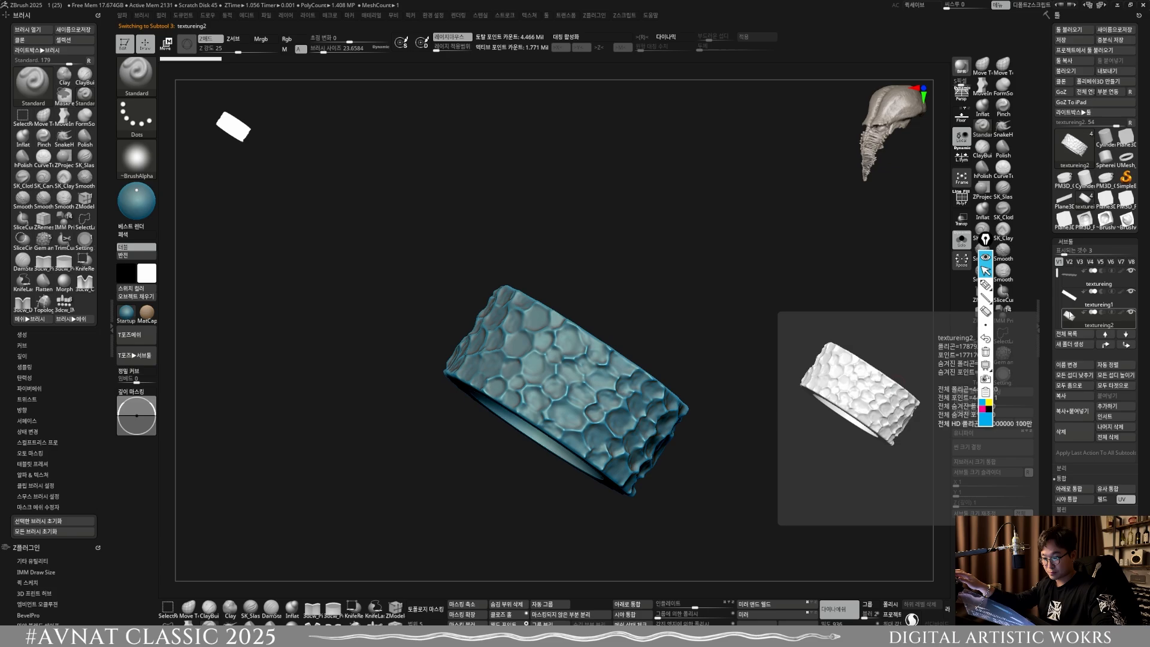
pyautogui.moveTo(560, 503); pyautogui.dragTo(572, 276, button='right')
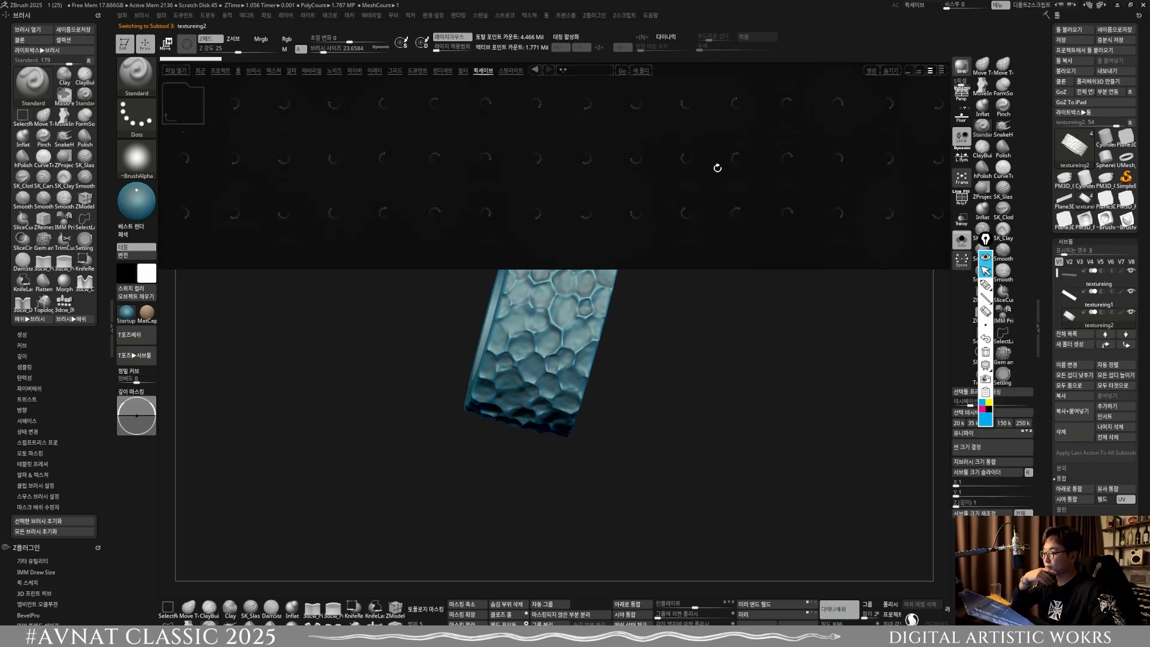
# Step: Browse the quick saves, open the QS_41979 project and frame its seated Buddha statue in close view
pyautogui.moveTo(630, 190); pyautogui.dragTo(383, 195)
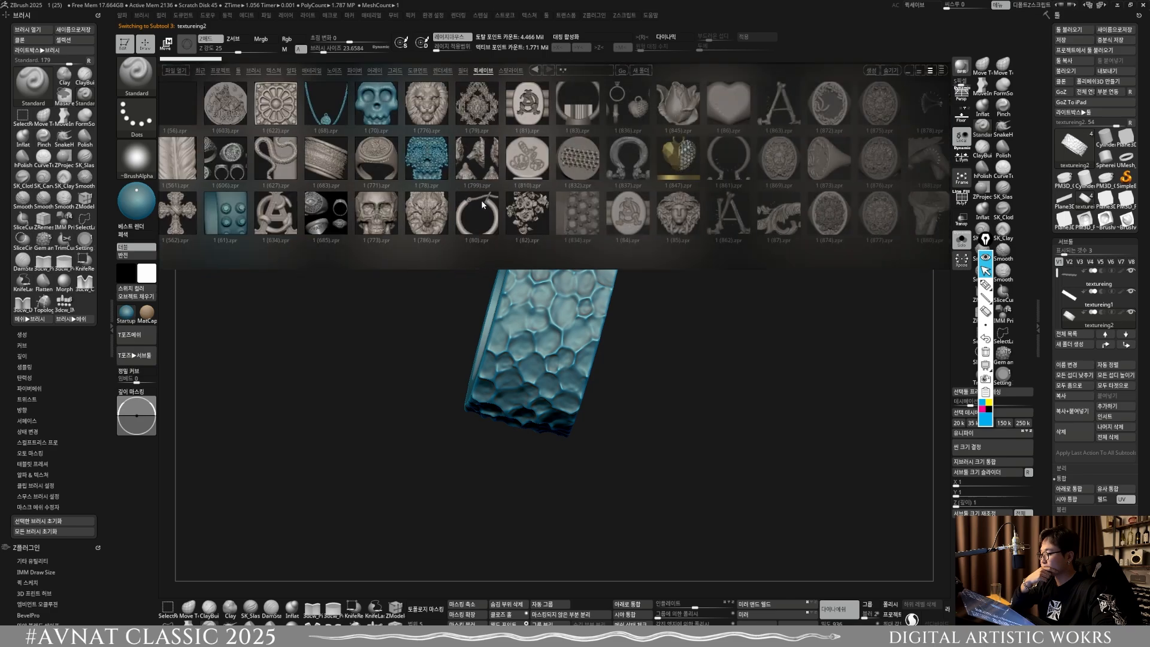
pyautogui.moveTo(772, 147); pyautogui.dragTo(429, 174)
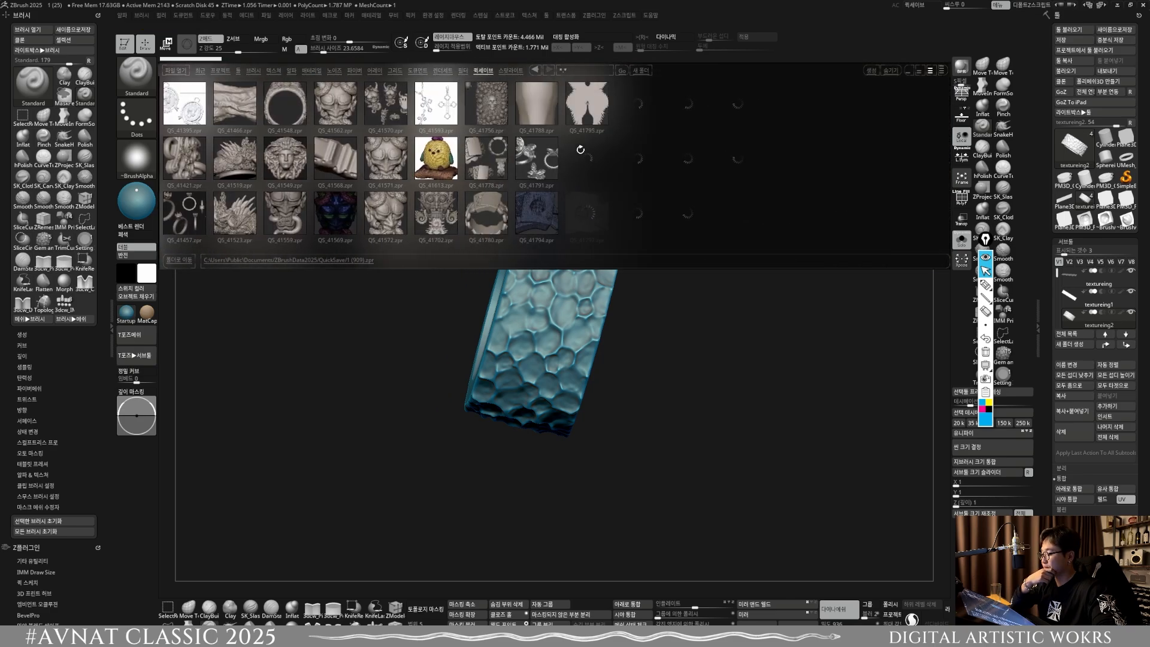
pyautogui.moveTo(681, 159); pyautogui.dragTo(652, 163)
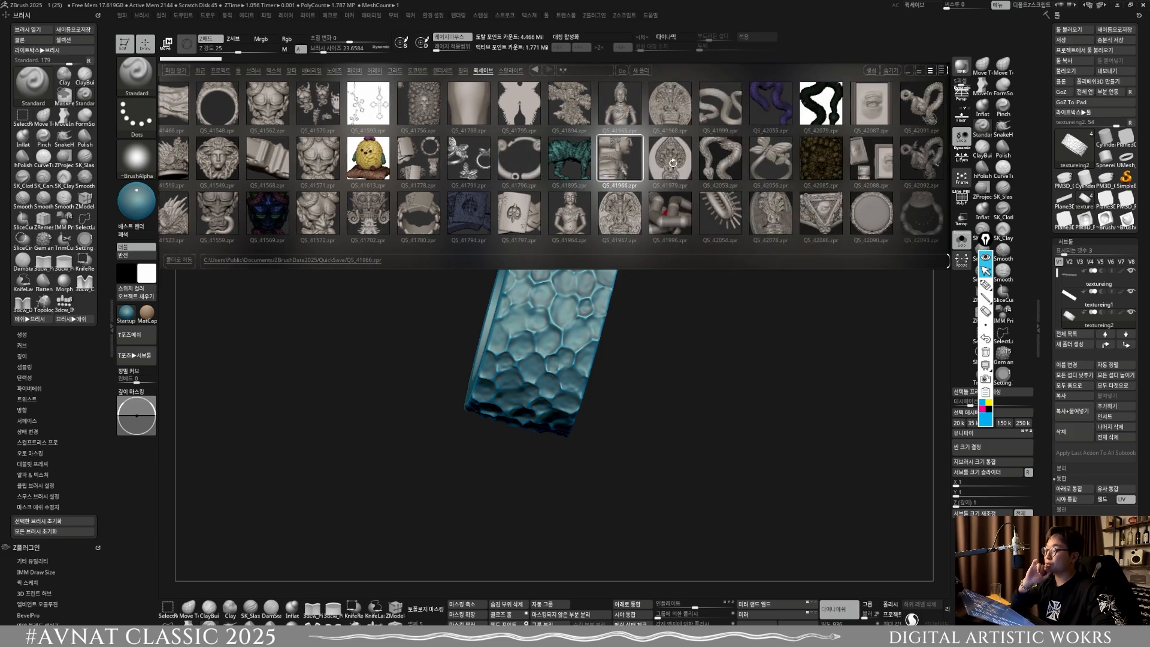
pyautogui.doubleClick(673, 163)
pyautogui.click(610, 347)
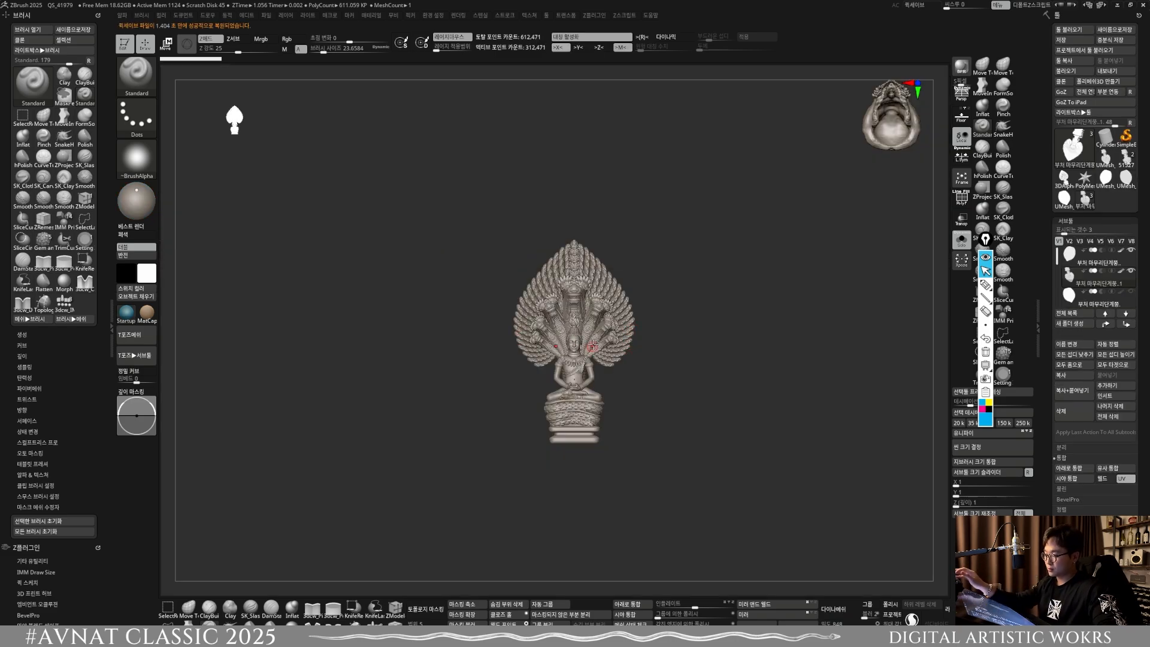
pyautogui.keyDown('ctrl'); pyautogui.moveTo(593, 346); pyautogui.dragTo(610, 391, button='right'); pyautogui.keyUp('ctrl')
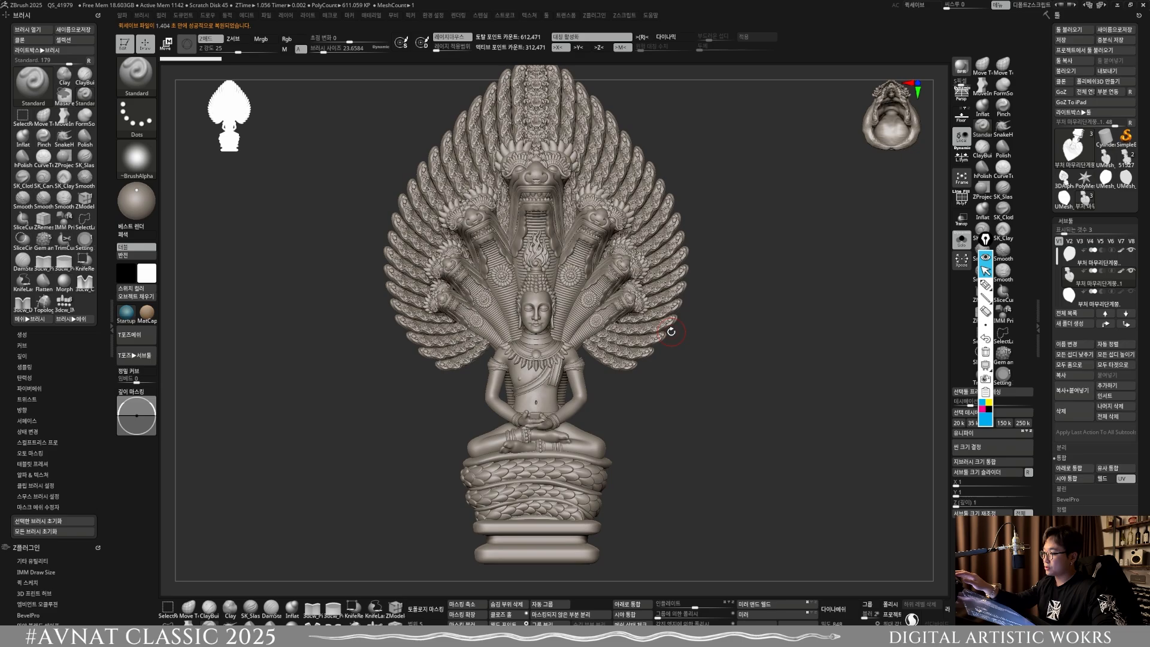
# Step: Browse further through the quick saves, open the QS_42651 project and inspect its winged ornament
pyautogui.press(',')
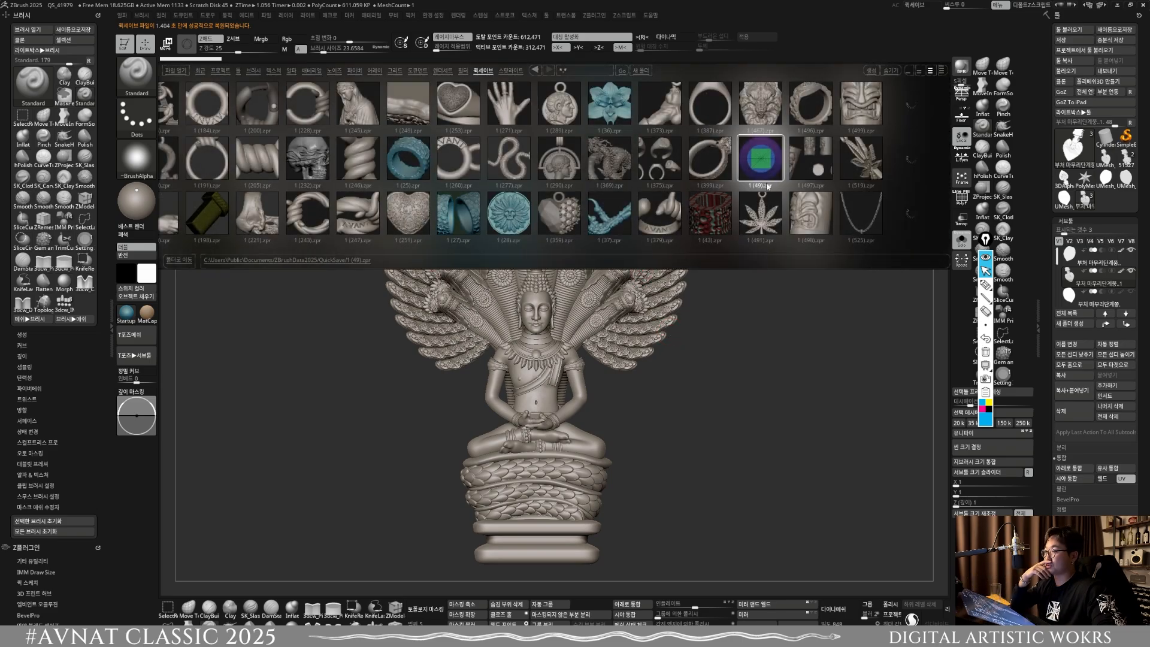
pyautogui.moveTo(767, 187); pyautogui.dragTo(173, 191)
pyautogui.moveTo(809, 190); pyautogui.dragTo(551, 192)
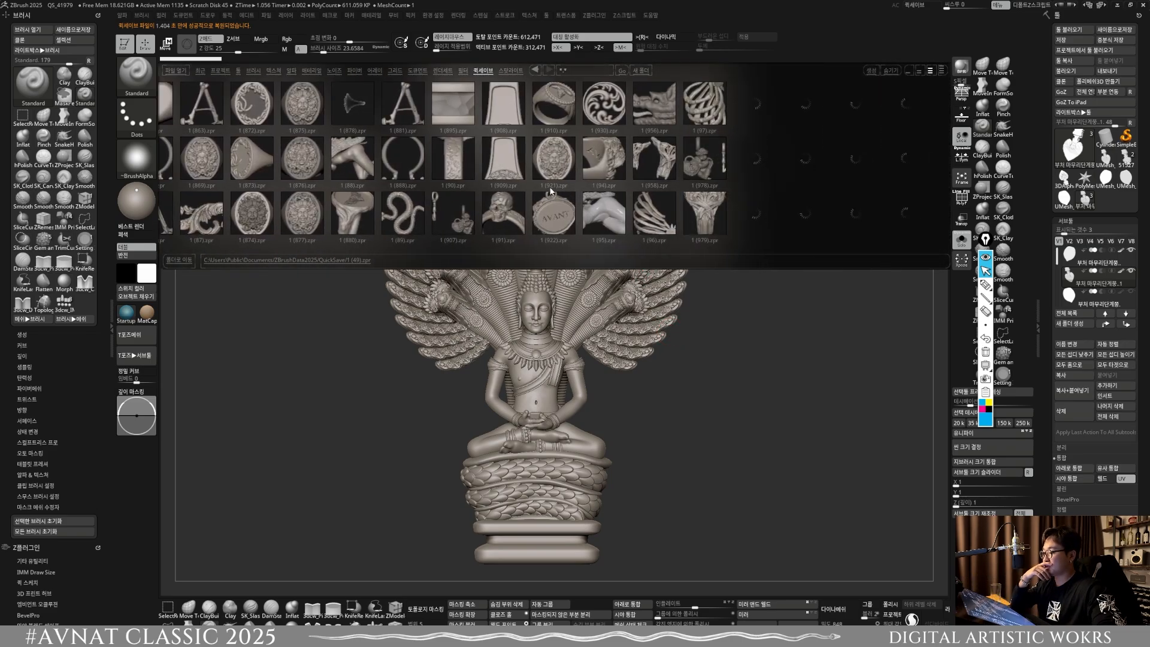
pyautogui.moveTo(794, 185); pyautogui.dragTo(279, 193)
pyautogui.moveTo(590, 191); pyautogui.dragTo(463, 190)
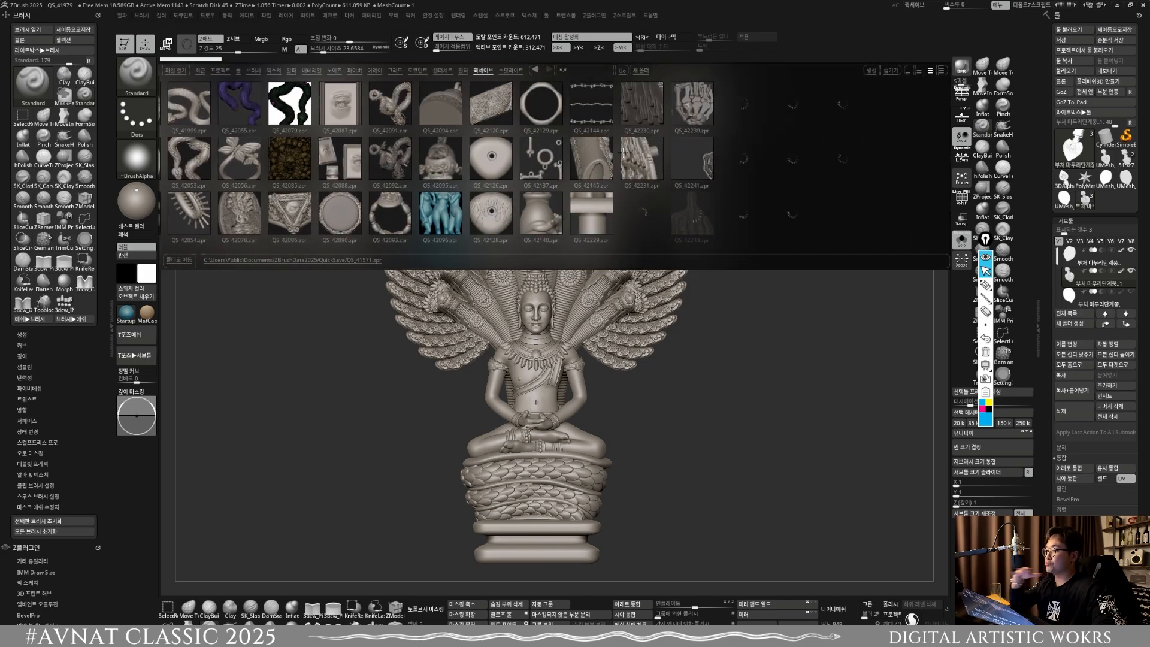
pyautogui.moveTo(785, 167); pyautogui.dragTo(699, 183)
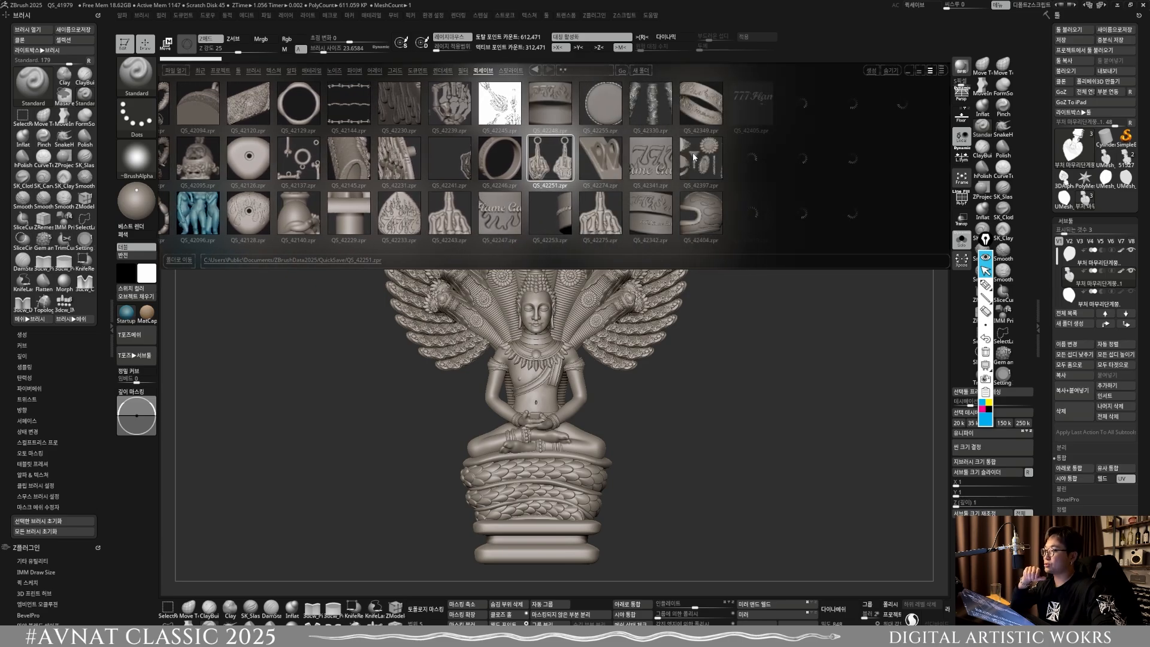
pyautogui.moveTo(789, 157); pyautogui.dragTo(688, 159)
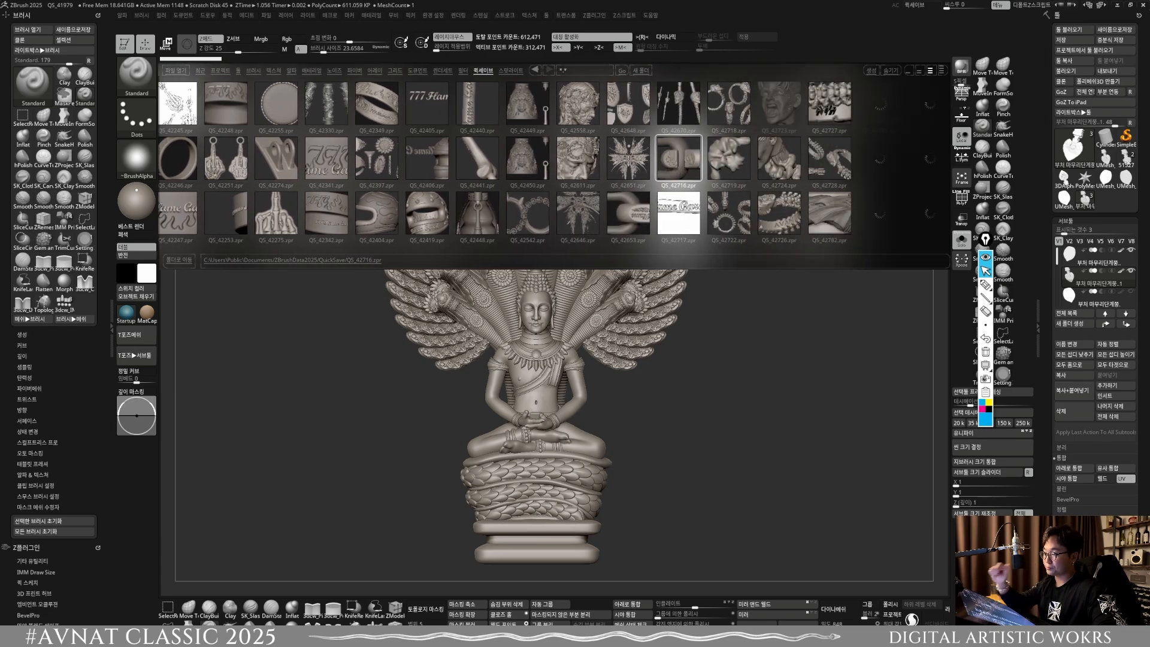
pyautogui.doubleClick(628, 158)
pyautogui.click(627, 353)
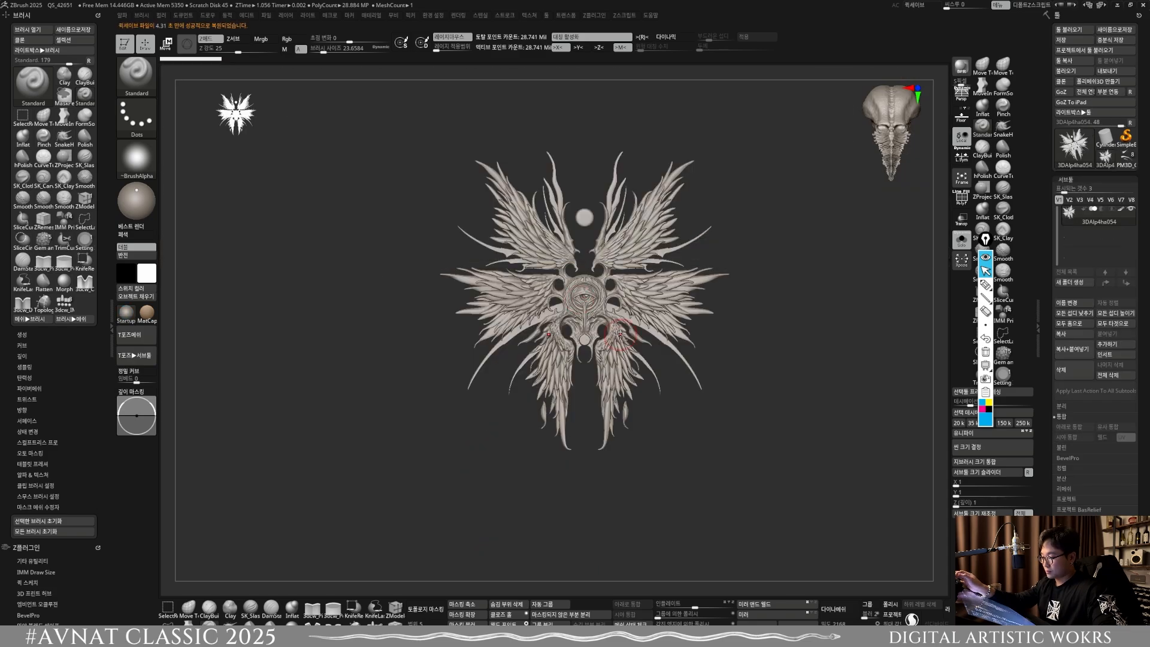
pyautogui.keyDown('alt'); pyautogui.moveTo(619, 335); pyautogui.dragTo(669, 348, button='right'); pyautogui.keyUp('alt')
# Step: Switch to the Cylinder3D tool, load PM3D_Plane3D_2.ztl from the desktop and frame the scroll ornament
pyautogui.press(',')
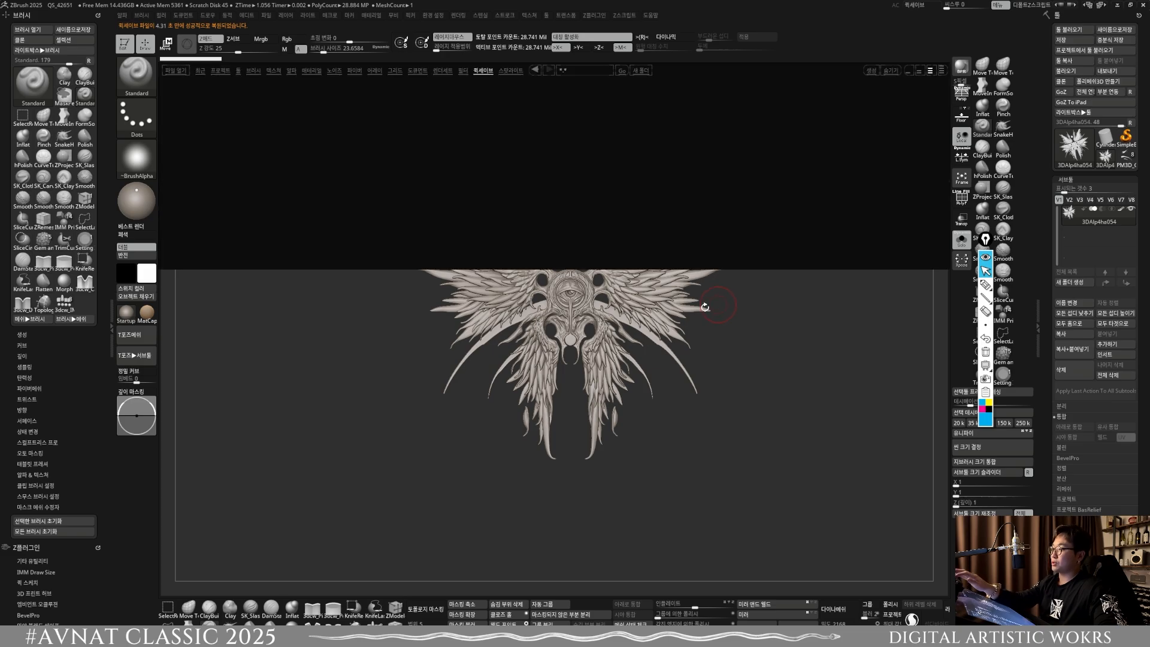
pyautogui.click(1105, 139)
pyautogui.click(1074, 30)
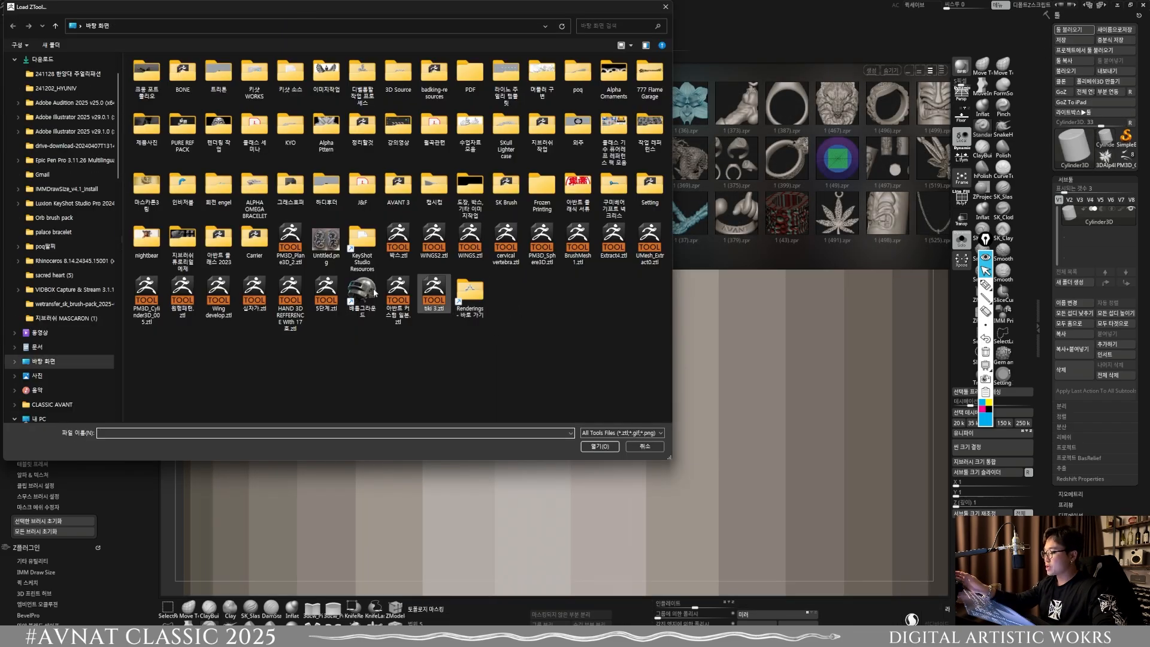
pyautogui.doubleClick(275, 232)
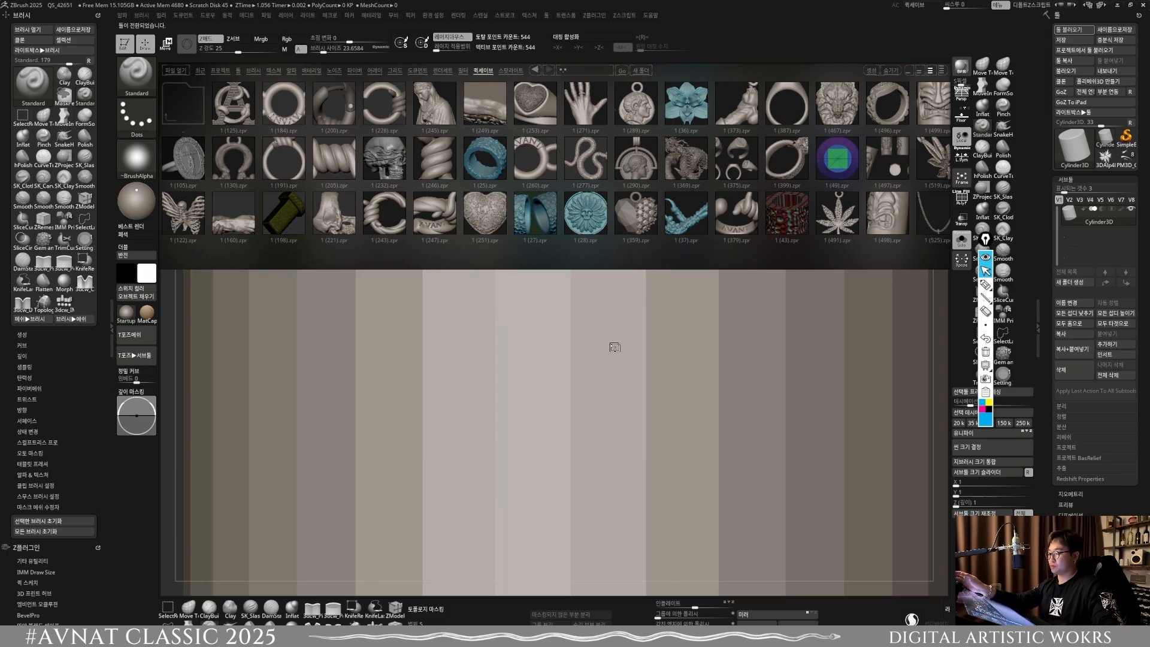
pyautogui.press('f')
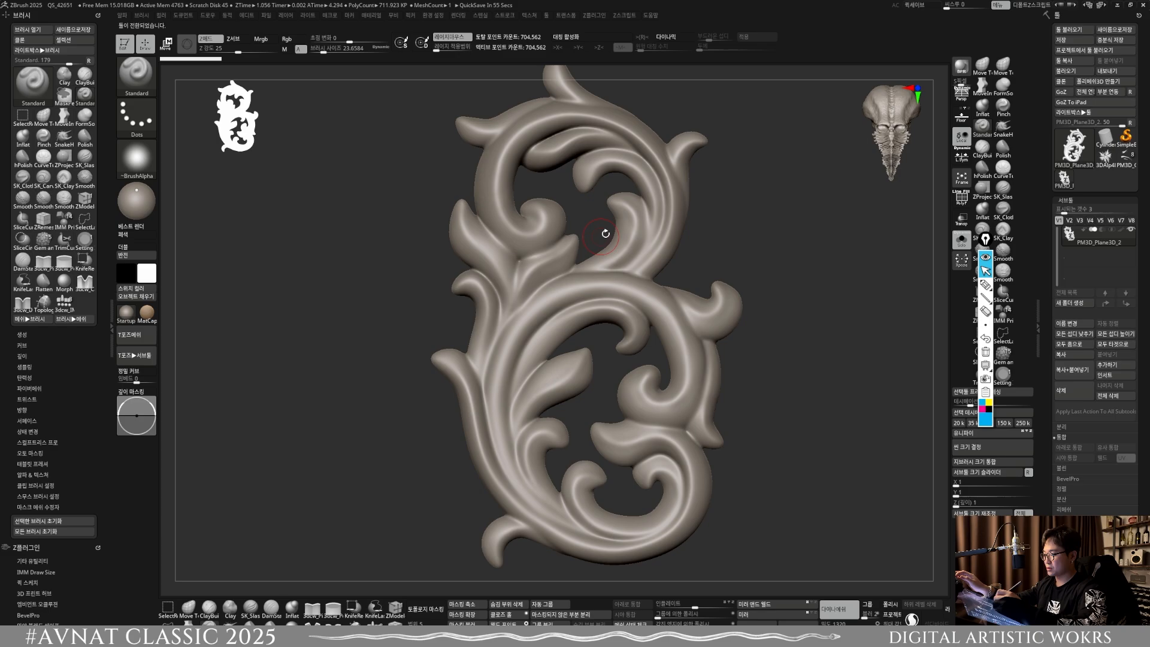
# Step: Deepen and smooth the grooves where the two upper left leaves meet the stem, using the Standard brush at size about 24
pyautogui.moveTo(606, 234); pyautogui.dragTo(630, 322)
pyautogui.moveTo(617, 330); pyautogui.dragTo(480, 473, button='right')
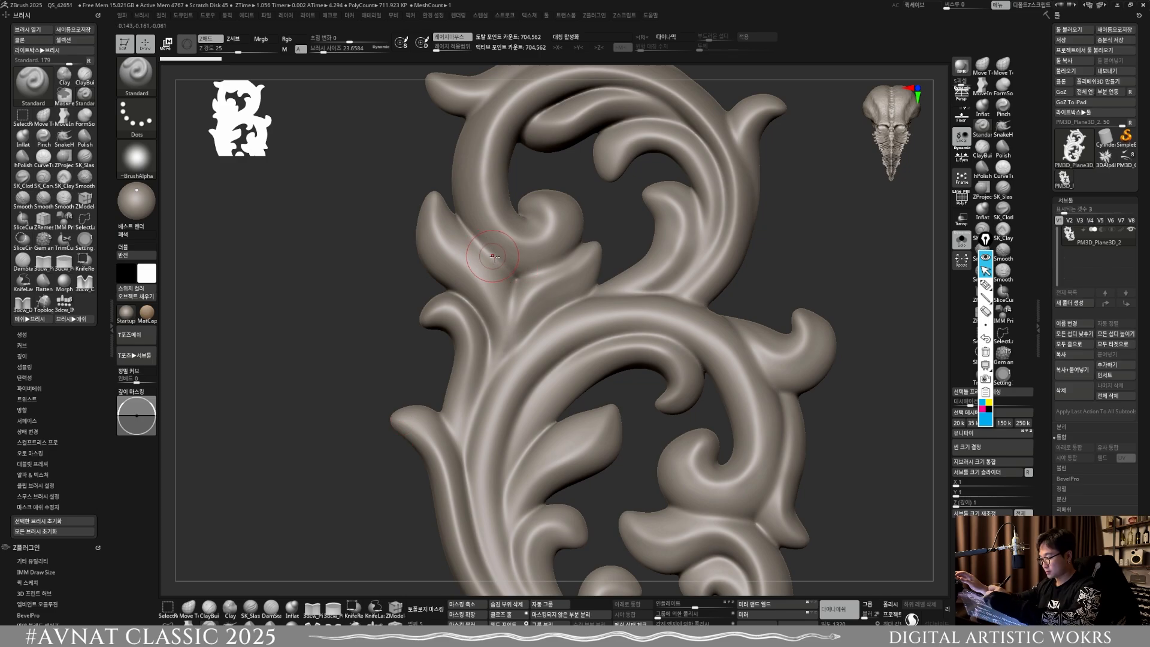
pyautogui.moveTo(492, 256); pyautogui.dragTo(502, 282)
pyautogui.moveTo(489, 245); pyautogui.dragTo(507, 279)
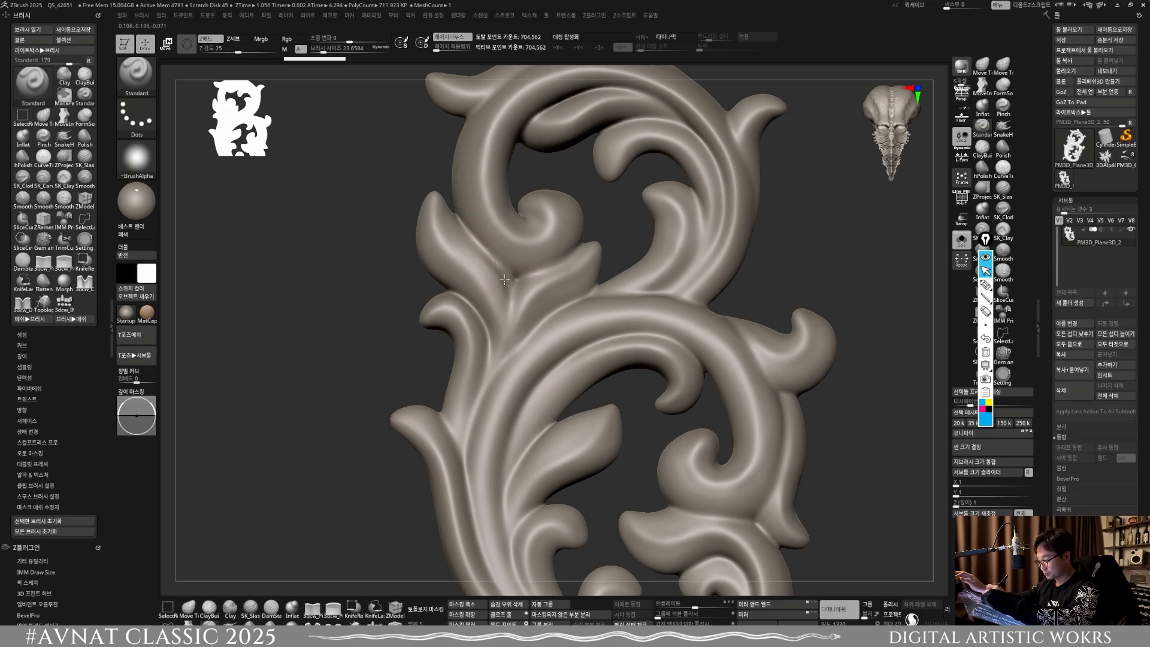
pyautogui.moveTo(476, 238)
pyautogui.mouseDown()
pyautogui.moveTo(508, 284)
pyautogui.moveTo(496, 270)
pyautogui.mouseUp()
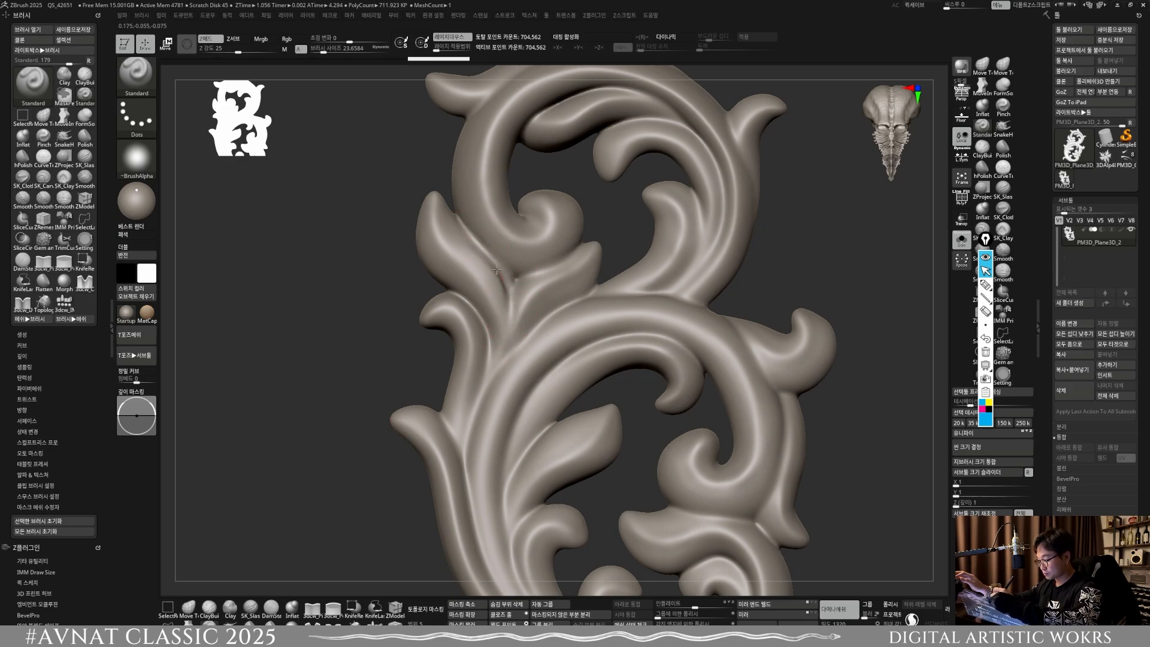
pyautogui.moveTo(512, 308); pyautogui.dragTo(542, 291)
pyautogui.keyDown('alt'); pyautogui.moveTo(533, 257); pyautogui.dragTo(512, 279, button='right'); pyautogui.keyUp('alt')
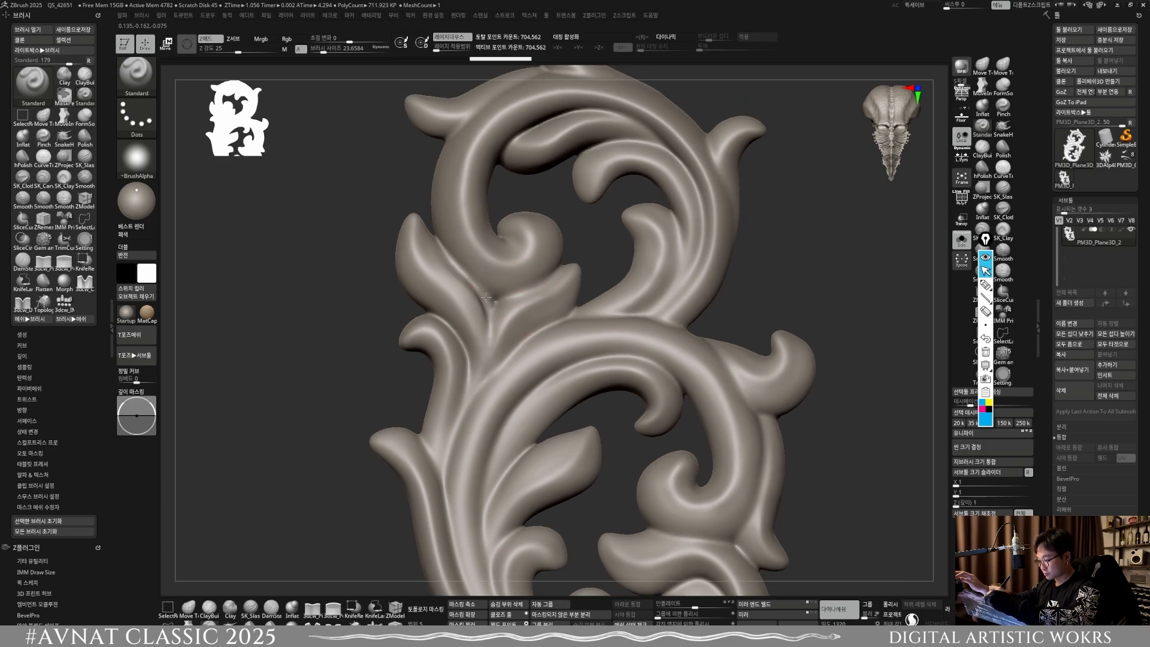
pyautogui.moveTo(486, 297)
pyautogui.mouseDown()
pyautogui.moveTo(539, 284)
pyautogui.moveTo(487, 289)
pyautogui.mouseUp()
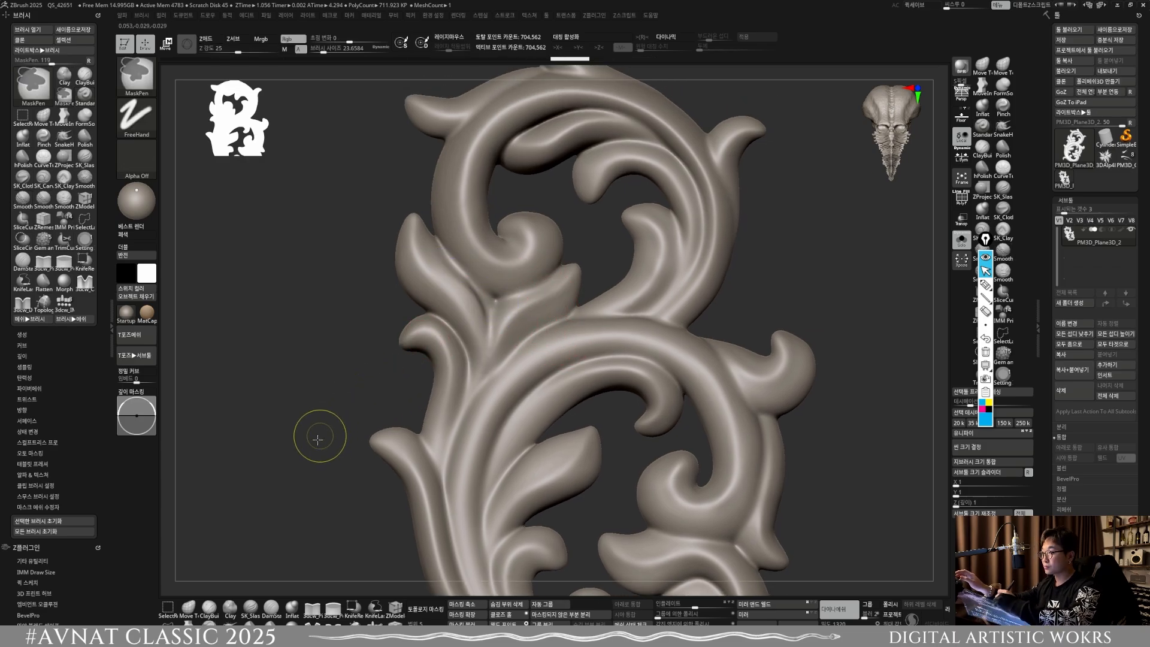
# Step: Remesh the scroll ornament with DynaMesh and refine the grooves at the upper left leaf junction
pyautogui.keyDown('ctrl'); pyautogui.moveTo(317, 439); pyautogui.dragTo(331, 451); pyautogui.keyUp('ctrl')
pyautogui.moveTo(489, 299)
pyautogui.keyDown('shift'); pyautogui.mouseDown()
pyautogui.moveTo(461, 264)
pyautogui.moveTo(486, 352)
pyautogui.moveTo(512, 303)
pyautogui.mouseUp(); pyautogui.keyUp('shift')
pyautogui.keyDown('shift'); pyautogui.moveTo(455, 259); pyautogui.dragTo(493, 298); pyautogui.keyUp('shift')
pyautogui.keyDown('alt'); pyautogui.moveTo(655, 427); pyautogui.dragTo(642, 372, button='right'); pyautogui.keyUp('alt')
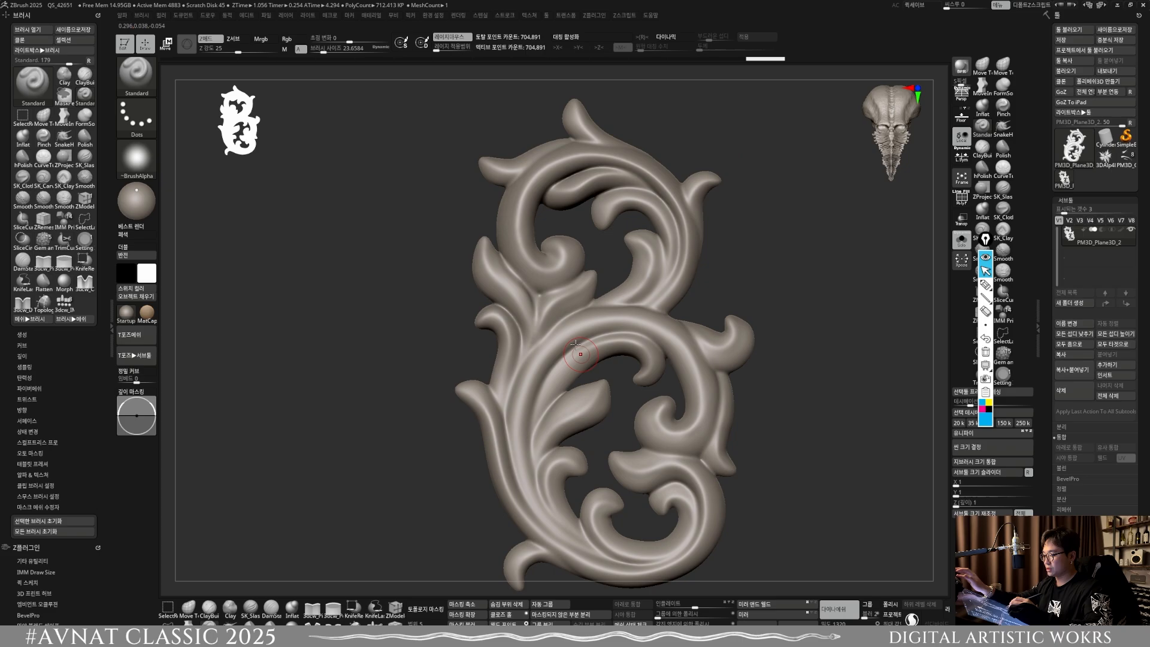
# Step: Sculpt and smooth the groove running down the main stem below the left leaf junction
pyautogui.keyDown('alt'); pyautogui.moveTo(559, 355); pyautogui.dragTo(567, 407, button='right'); pyautogui.keyUp('alt')
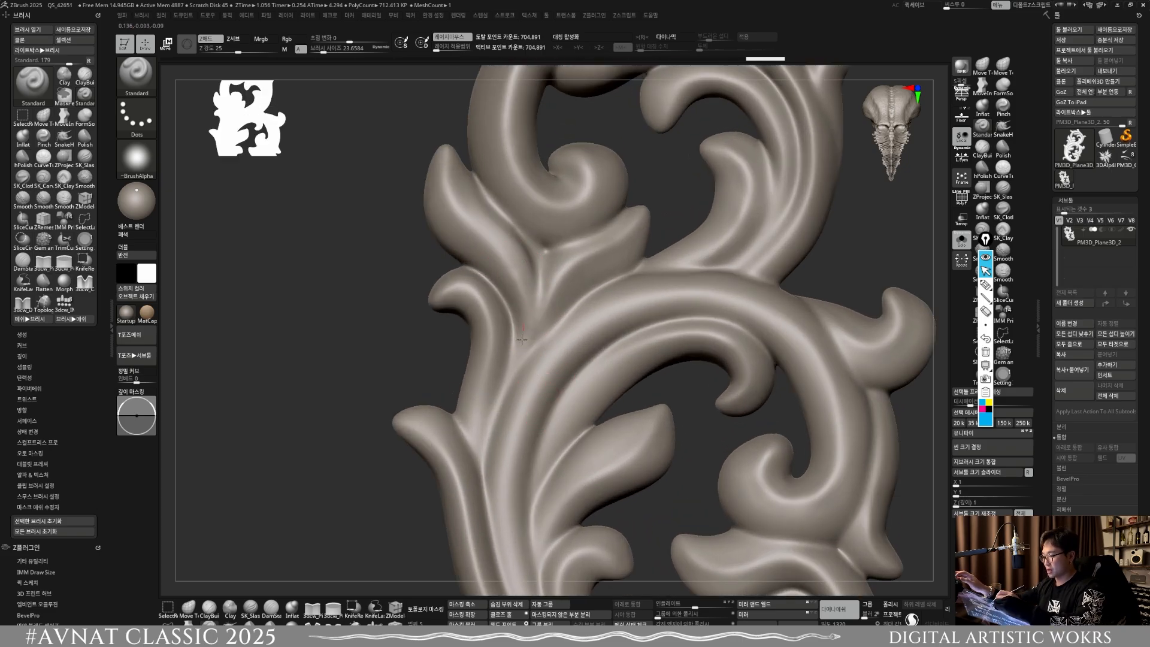
pyautogui.moveTo(498, 245); pyautogui.dragTo(528, 392)
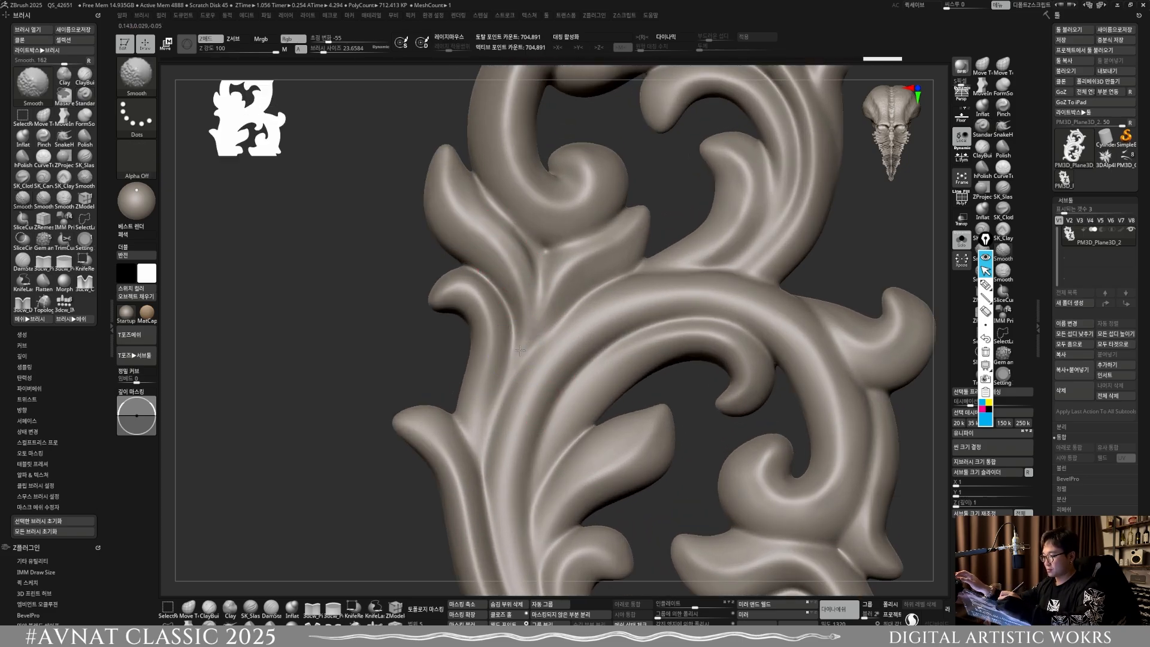
pyautogui.moveTo(608, 413)
pyautogui.keyDown('alt'); pyautogui.mouseDown(button='right')
pyautogui.moveTo(603, 365)
pyautogui.moveTo(582, 410)
pyautogui.moveTo(590, 444)
pyautogui.mouseUp(button='right'); pyautogui.keyUp('alt')
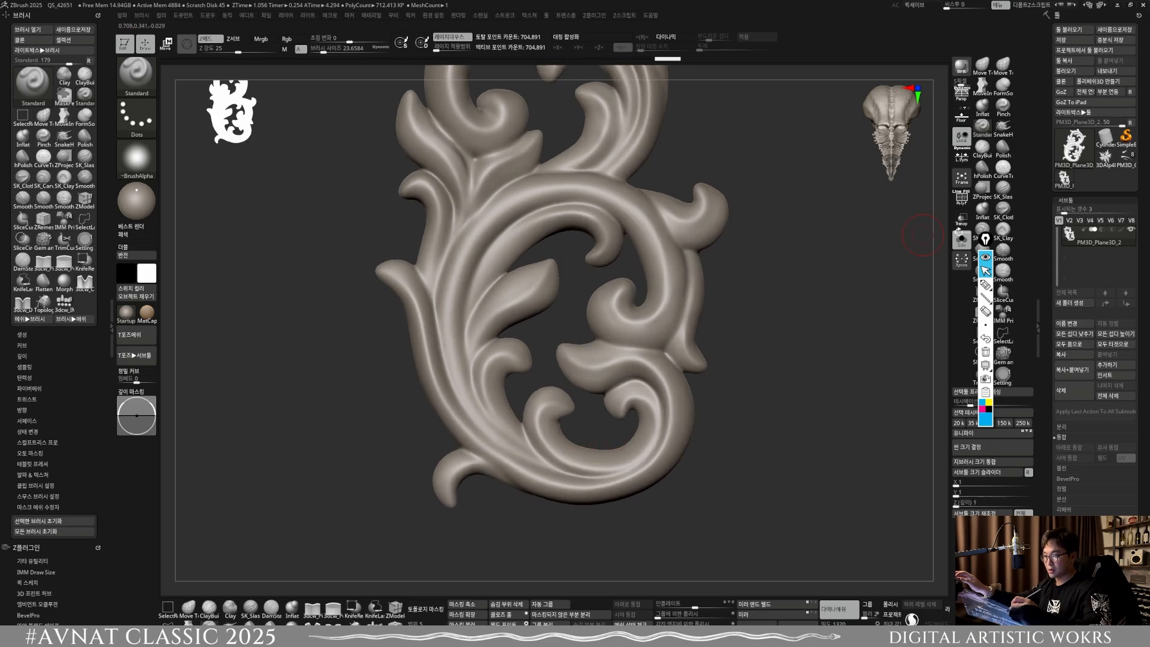
# Step: Annotate the lower scroll with dashed blue pen marks following the flow of its main stem
pyautogui.click(984, 285)
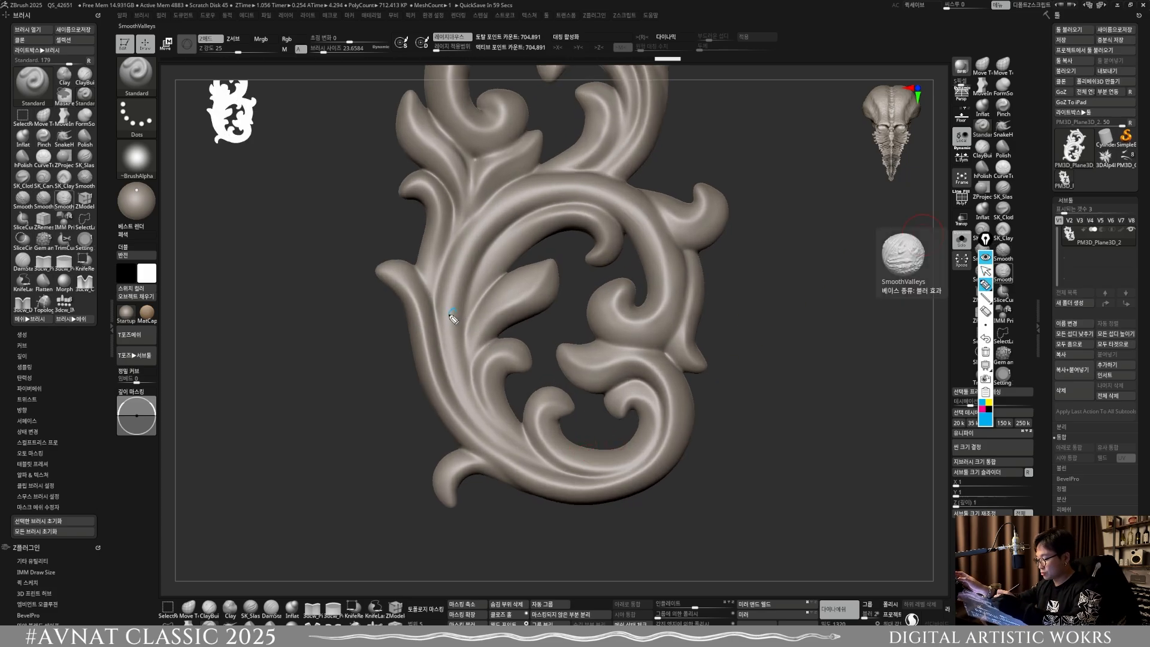
pyautogui.moveTo(449, 315); pyautogui.dragTo(458, 296)
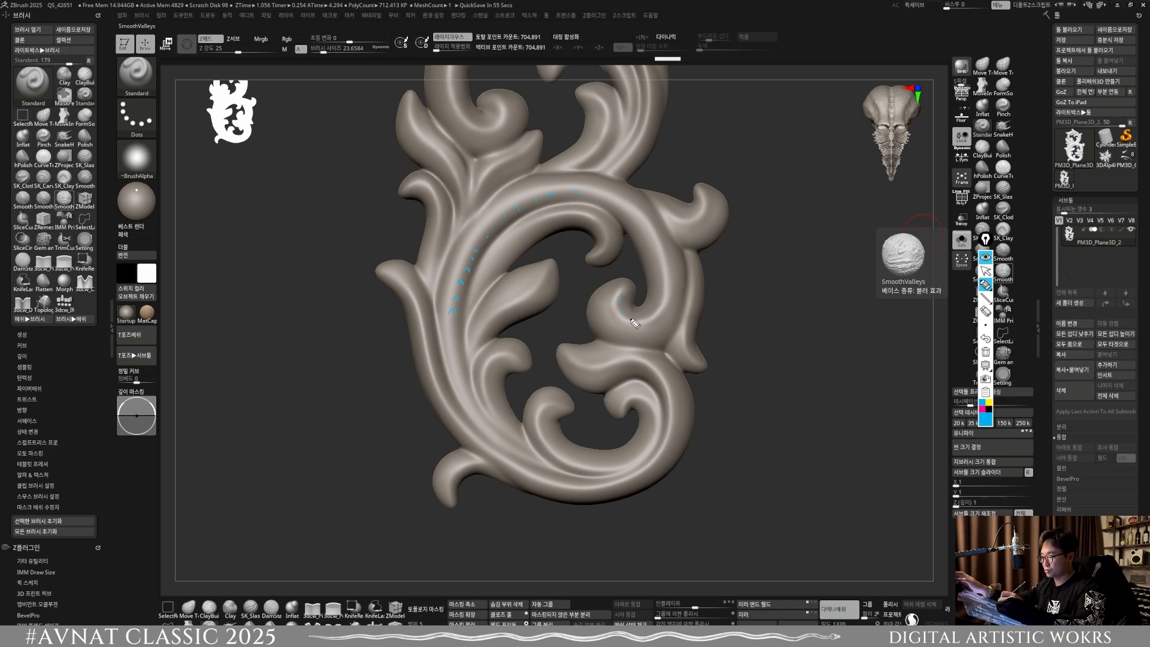
pyautogui.moveTo(486, 240); pyautogui.dragTo(469, 384)
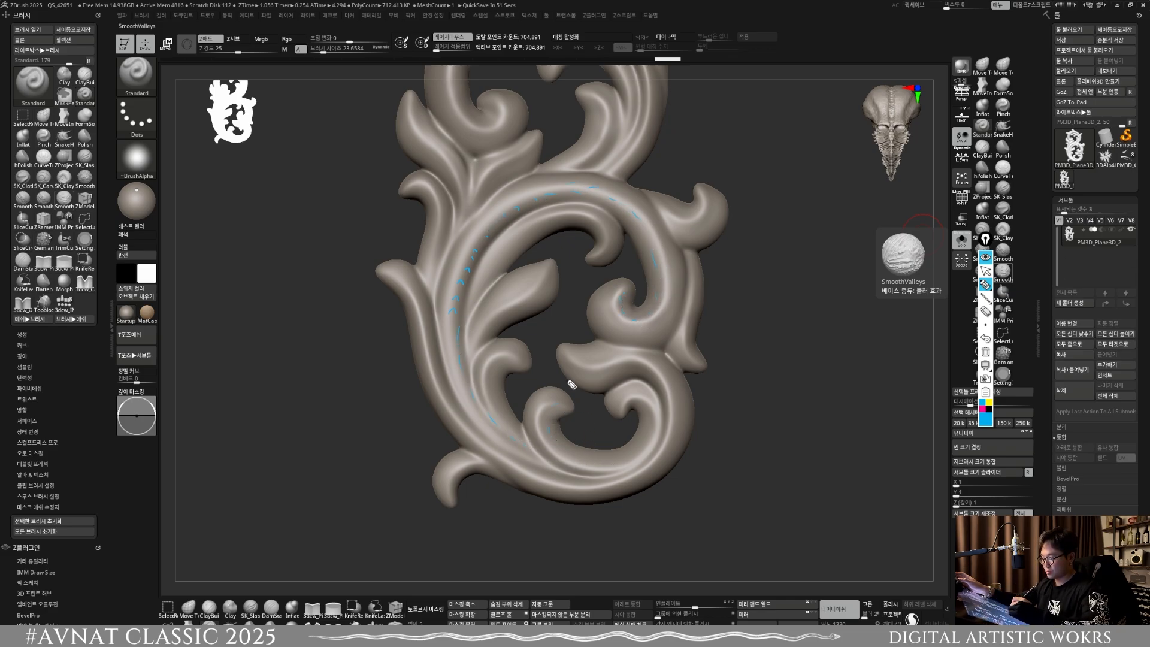
# Step: Sketch blue cross-section curves below the ornament, and outline the inner leaf with contour lines across its lower side
pyautogui.moveTo(346, 484); pyautogui.dragTo(330, 533)
pyautogui.moveTo(377, 572); pyautogui.dragTo(510, 567)
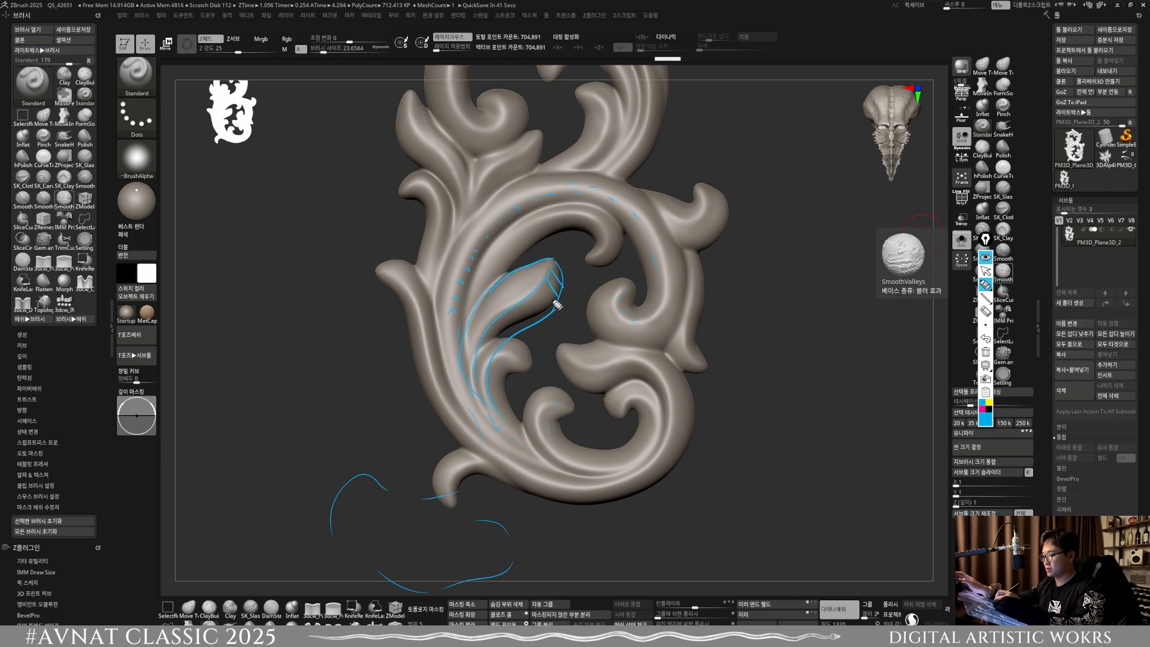
pyautogui.moveTo(560, 267); pyautogui.dragTo(503, 339)
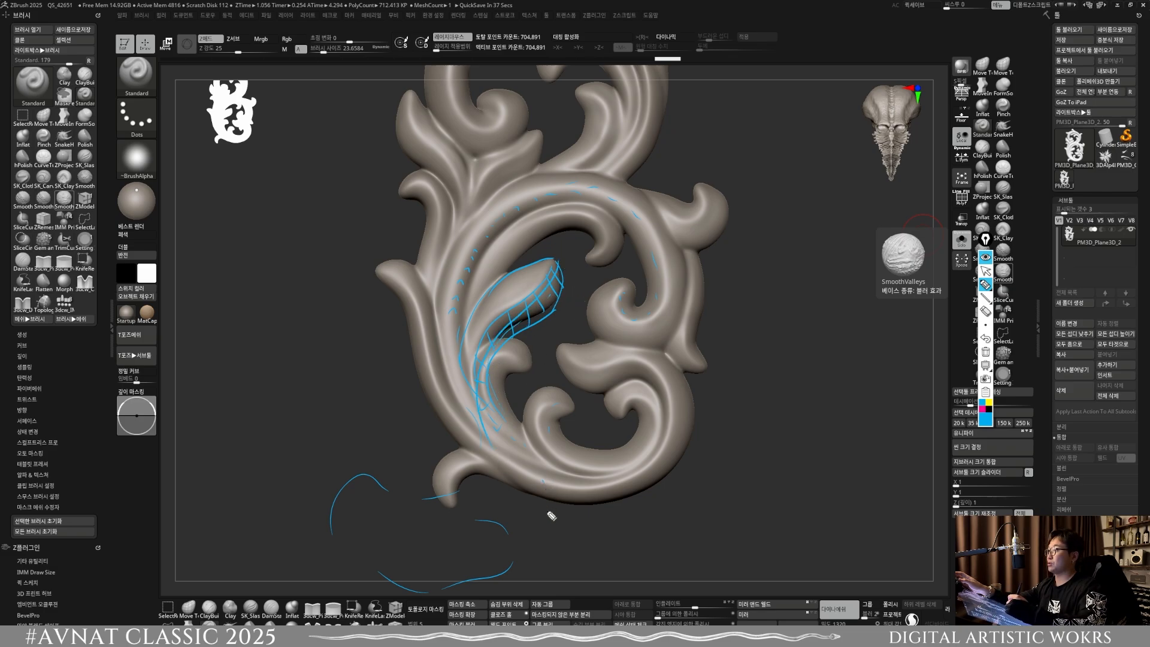
# Step: Clear all blue pen annotations from the ornament and leave drawing mode to return to sculpting
pyautogui.click(988, 354)
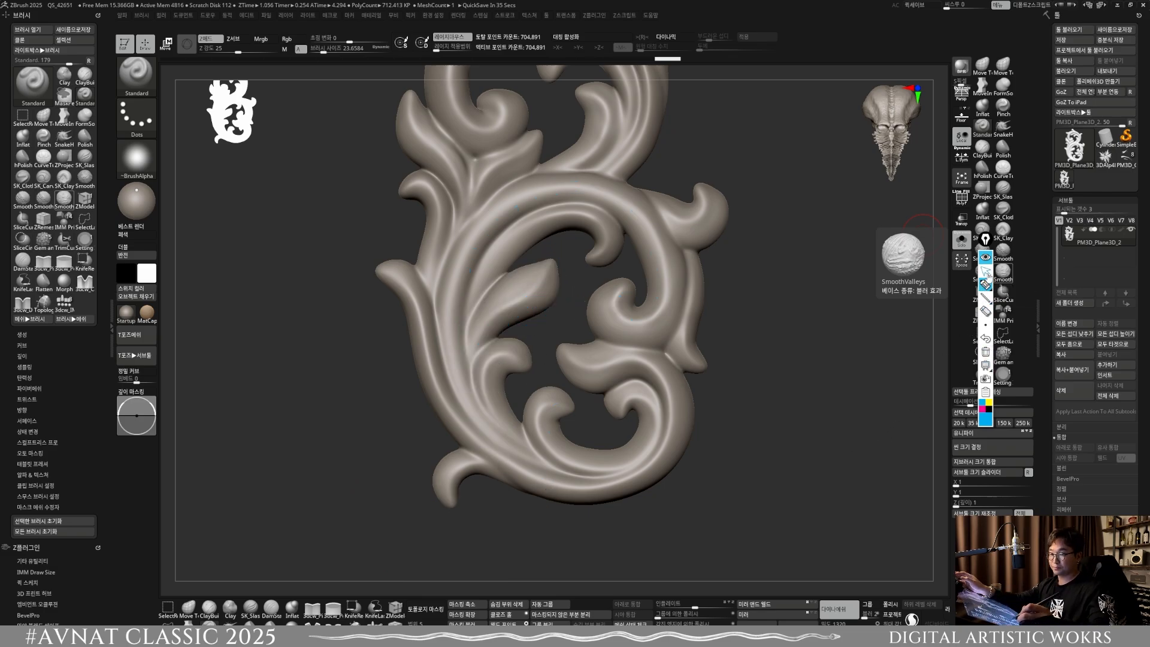
pyautogui.click(987, 272)
pyautogui.moveTo(805, 448)
pyautogui.keyDown('alt'); pyautogui.mouseDown()
pyautogui.moveTo(759, 457)
pyautogui.moveTo(677, 431)
pyautogui.mouseUp(); pyautogui.keyUp('alt')
pyautogui.moveTo(372, 395)
pyautogui.mouseDown()
pyautogui.moveTo(567, 387)
pyautogui.moveTo(420, 407)
pyautogui.moveTo(388, 429)
pyautogui.moveTo(371, 500)
pyautogui.mouseUp()
# Step: Sculpt and smooth the lower scroll's main stem where it arches over the inner leaf, using a brush size of about 29
pyautogui.press('s')
pyautogui.moveTo(450, 393); pyautogui.dragTo(455, 393)
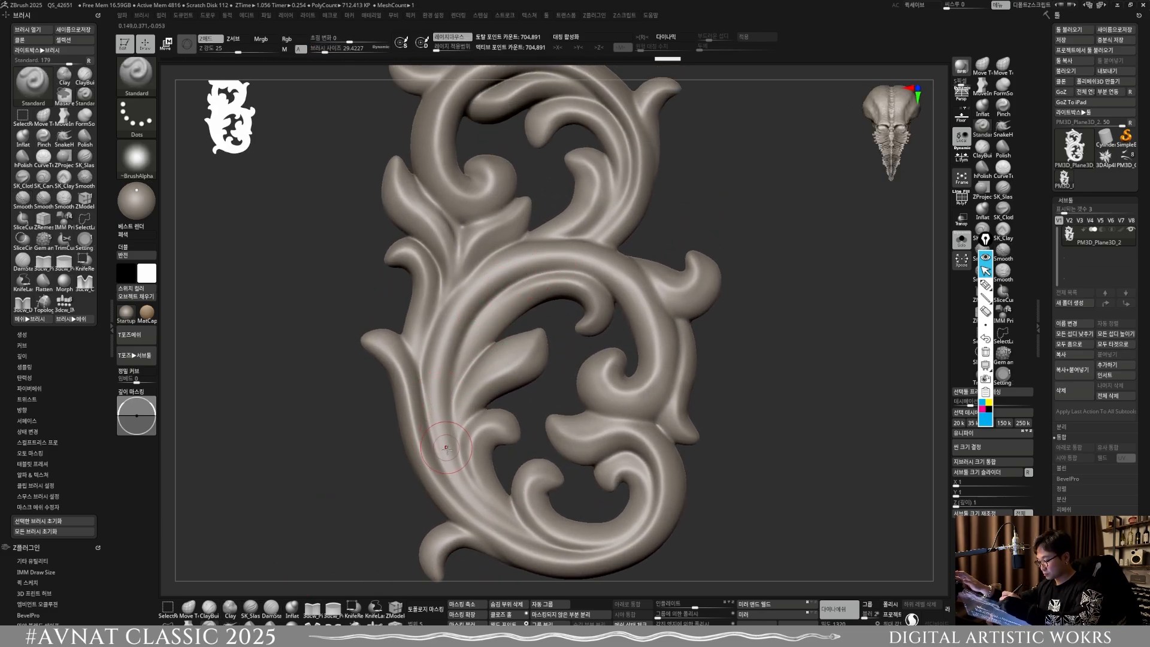
pyautogui.moveTo(446, 448)
pyautogui.mouseDown()
pyautogui.moveTo(440, 416)
pyautogui.moveTo(458, 314)
pyautogui.mouseUp()
pyautogui.moveTo(438, 364)
pyautogui.mouseDown()
pyautogui.moveTo(553, 291)
pyautogui.moveTo(575, 289)
pyautogui.mouseUp()
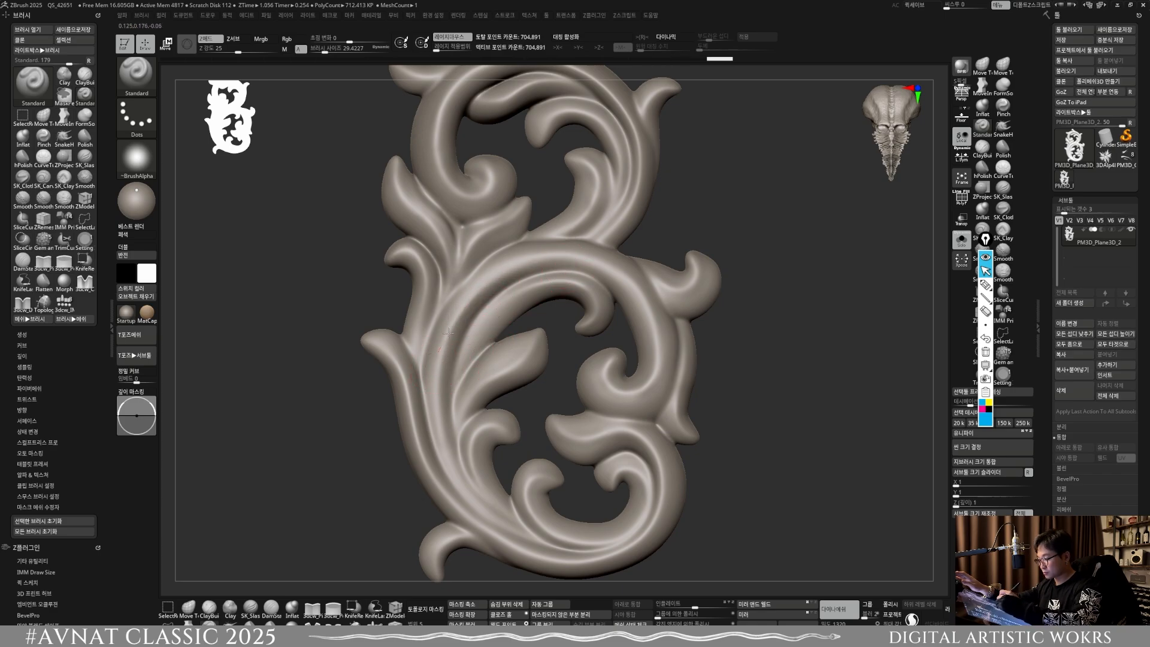
pyautogui.moveTo(470, 335)
pyautogui.mouseDown()
pyautogui.moveTo(478, 292)
pyautogui.moveTo(569, 283)
pyautogui.mouseUp()
pyautogui.moveTo(484, 311); pyautogui.dragTo(563, 265)
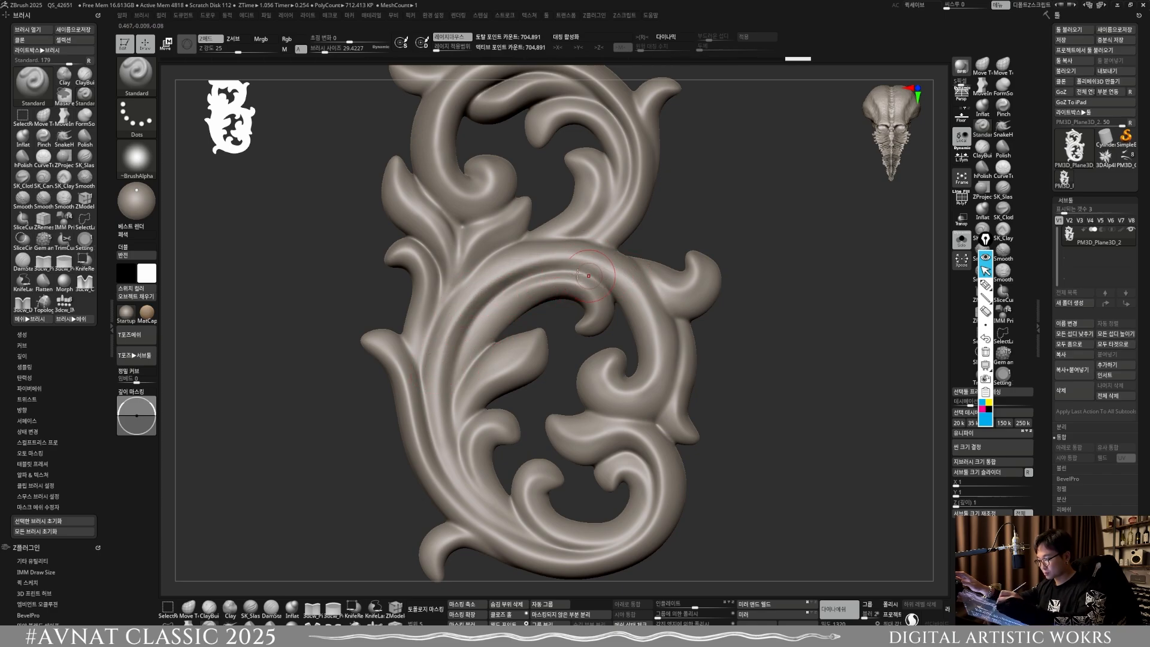
pyautogui.moveTo(491, 280); pyautogui.dragTo(636, 290)
pyautogui.press('shift')
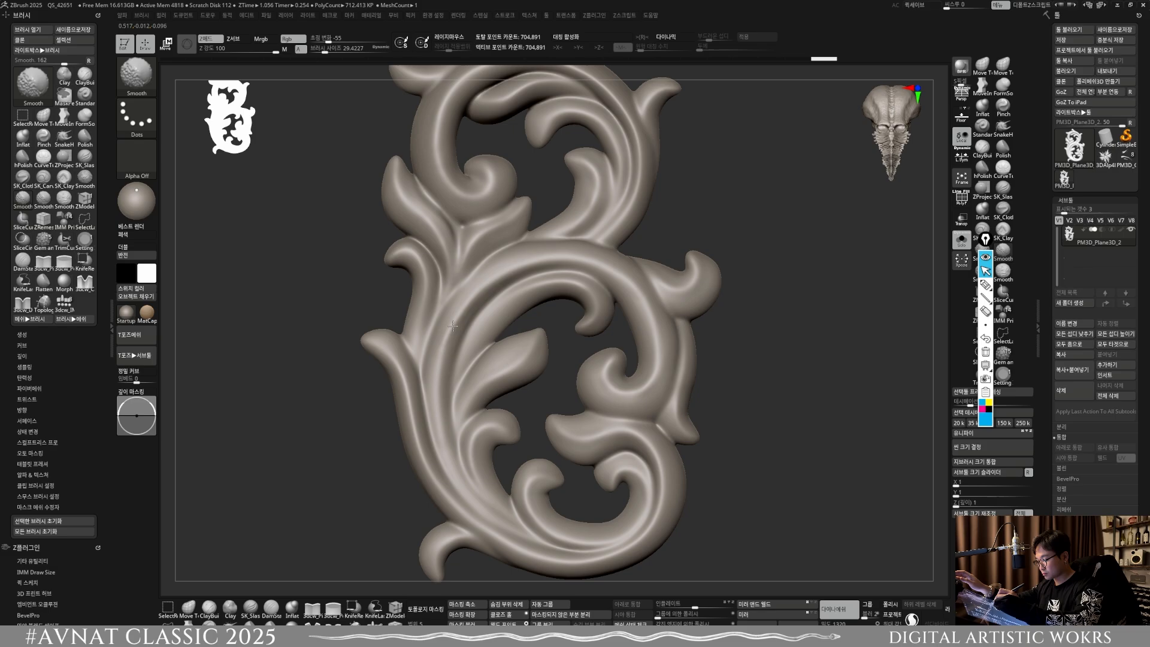
pyautogui.keyDown('shift'); pyautogui.moveTo(561, 268); pyautogui.dragTo(624, 291); pyautogui.keyUp('shift')
# Step: Turn the ornament sideways, then sculpt and smooth the lower scroll's stem beside the junction with the upper scroll
pyautogui.keyDown('ctrl'); pyautogui.moveTo(624, 291); pyautogui.dragTo(607, 213, button='right'); pyautogui.keyUp('ctrl')
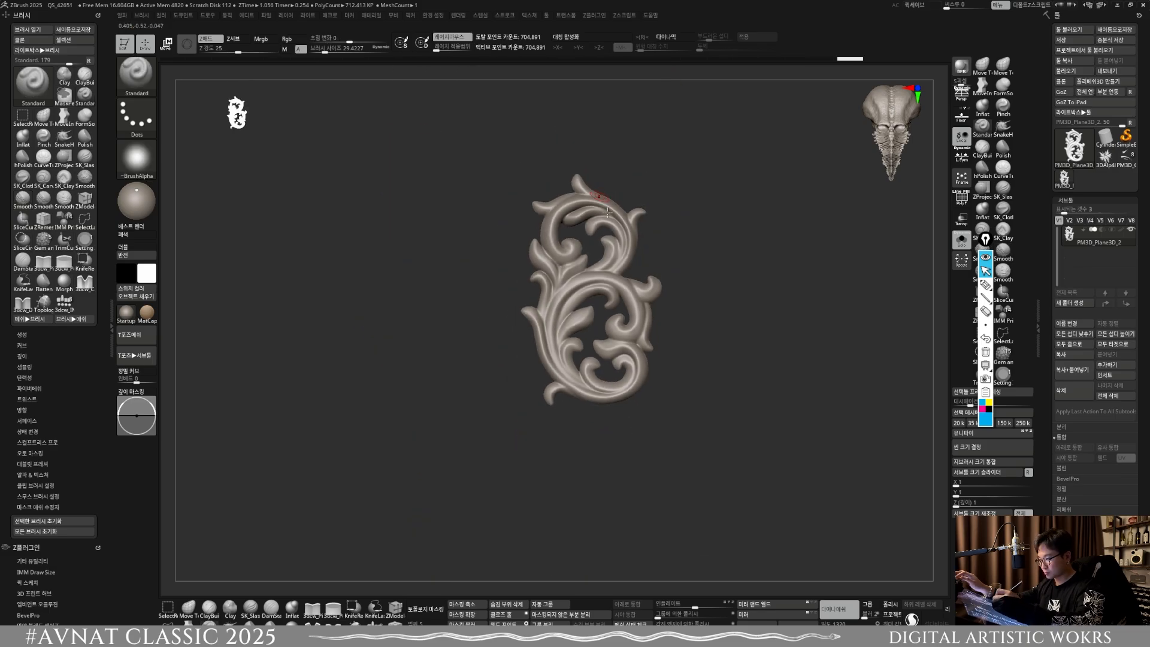
pyautogui.moveTo(673, 342); pyautogui.dragTo(687, 415, button='right')
pyautogui.moveTo(532, 285); pyautogui.dragTo(565, 228)
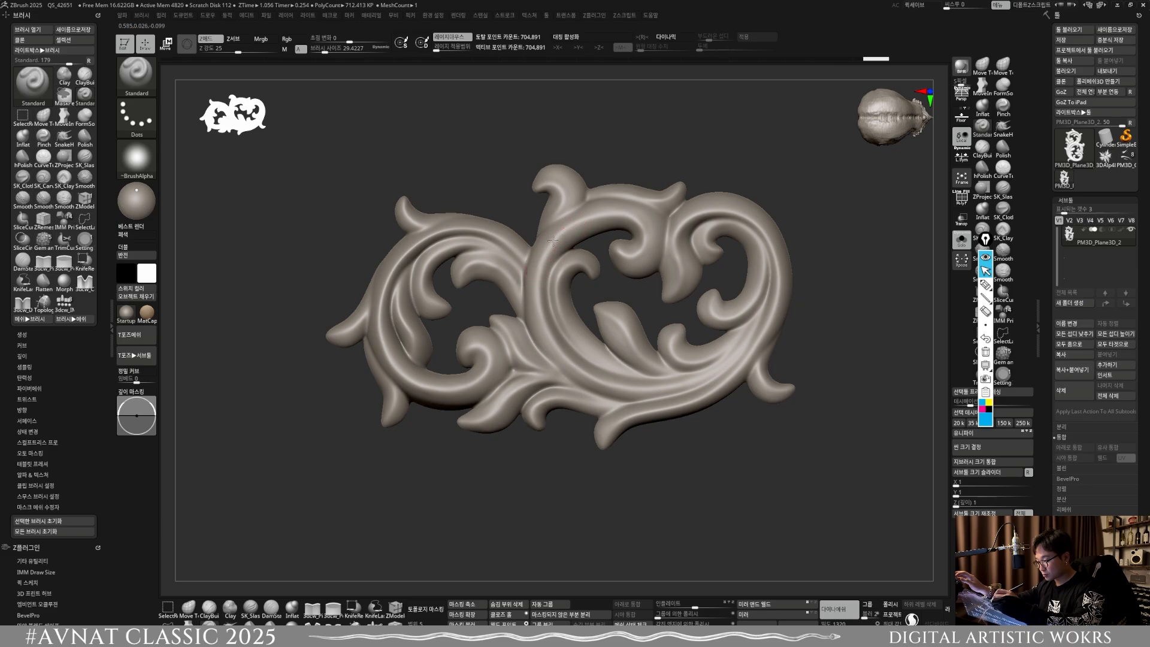
pyautogui.moveTo(547, 267)
pyautogui.mouseDown()
pyautogui.moveTo(541, 323)
pyautogui.moveTo(569, 352)
pyautogui.mouseUp()
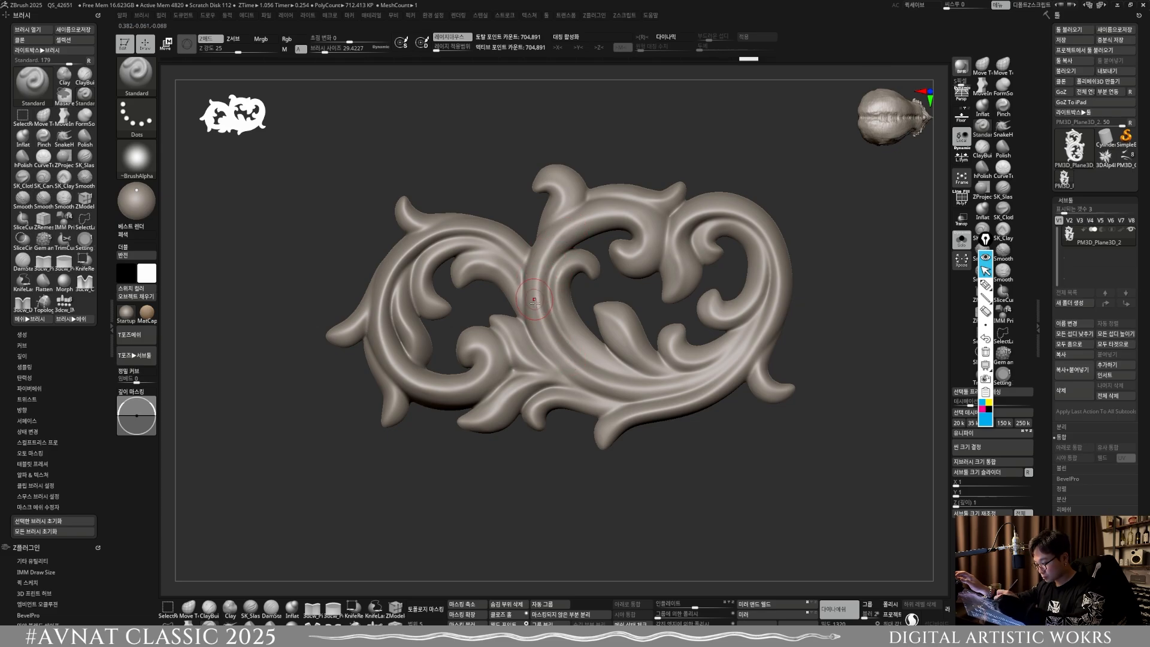
pyautogui.press('shift')
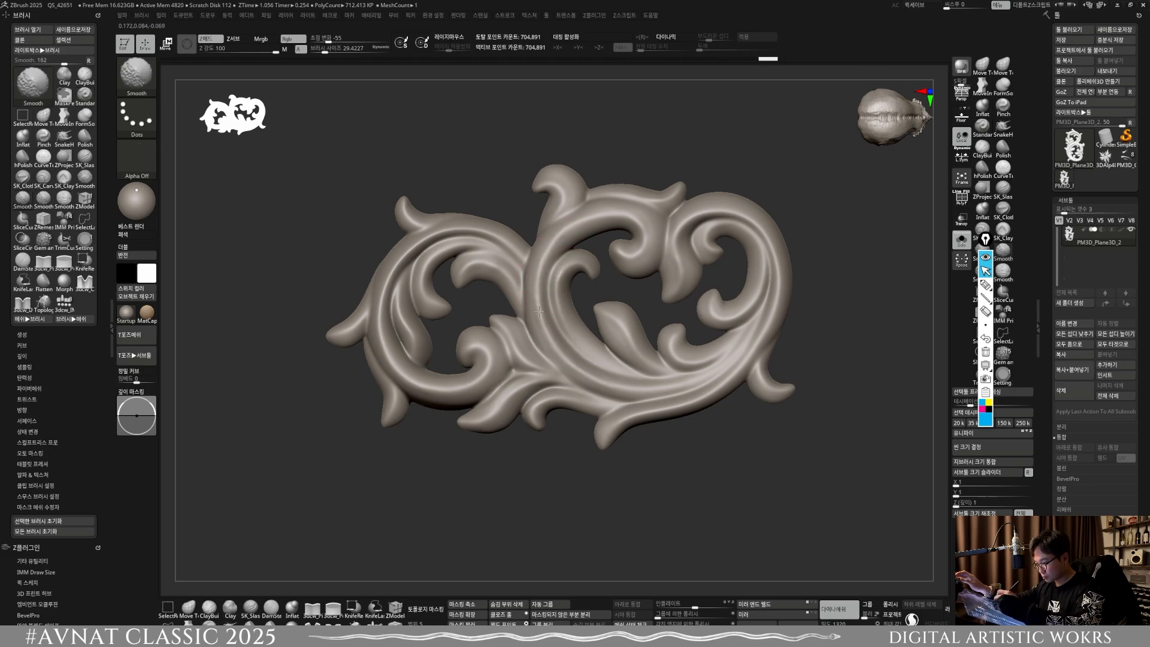
pyautogui.keyDown('shift'); pyautogui.moveTo(583, 224); pyautogui.dragTo(544, 263); pyautogui.keyUp('shift')
# Step: Turn the ornament upside down, then sculpt and smooth the lower scroll's stem around the bend by its outer side curl
pyautogui.moveTo(551, 269)
pyautogui.mouseDown(button='right')
pyautogui.moveTo(647, 282)
pyautogui.moveTo(494, 475)
pyautogui.mouseUp(button='right')
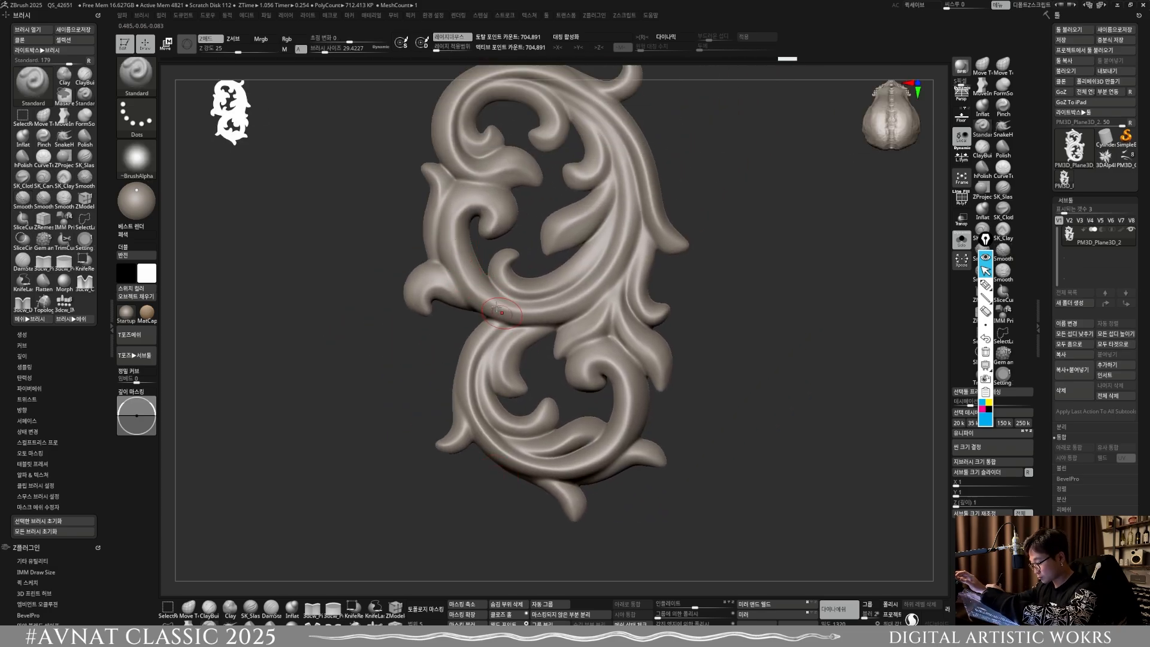
pyautogui.moveTo(450, 276); pyautogui.dragTo(502, 309)
pyautogui.press('shift')
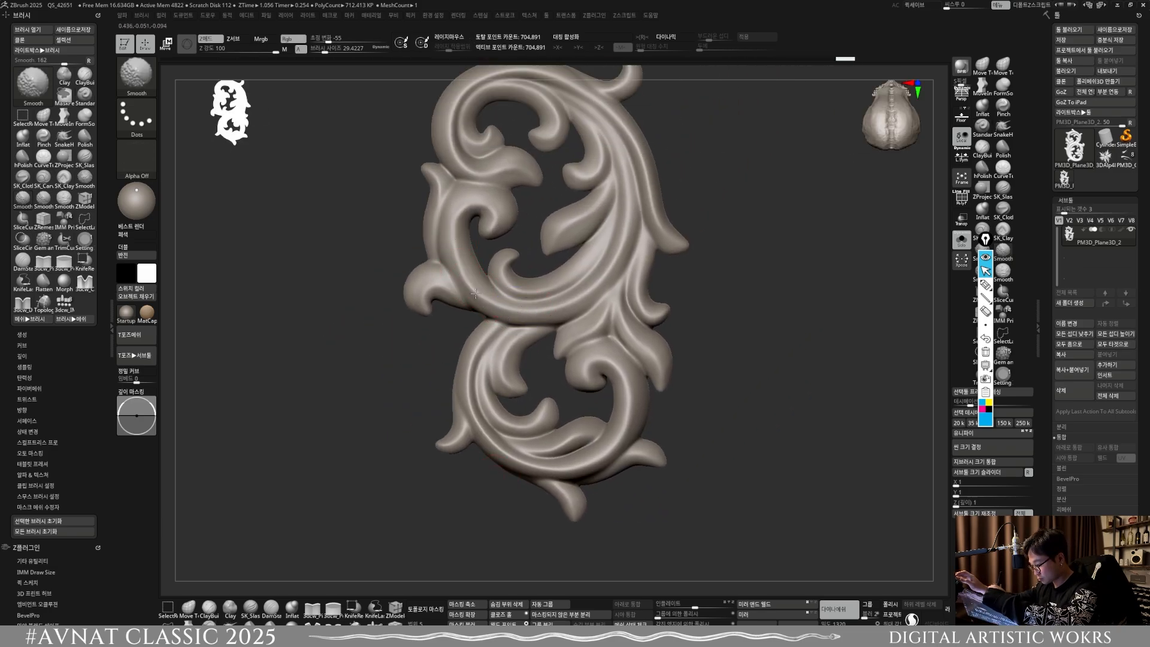
pyautogui.keyDown('shift'); pyautogui.moveTo(454, 227); pyautogui.dragTo(473, 282); pyautogui.keyUp('shift')
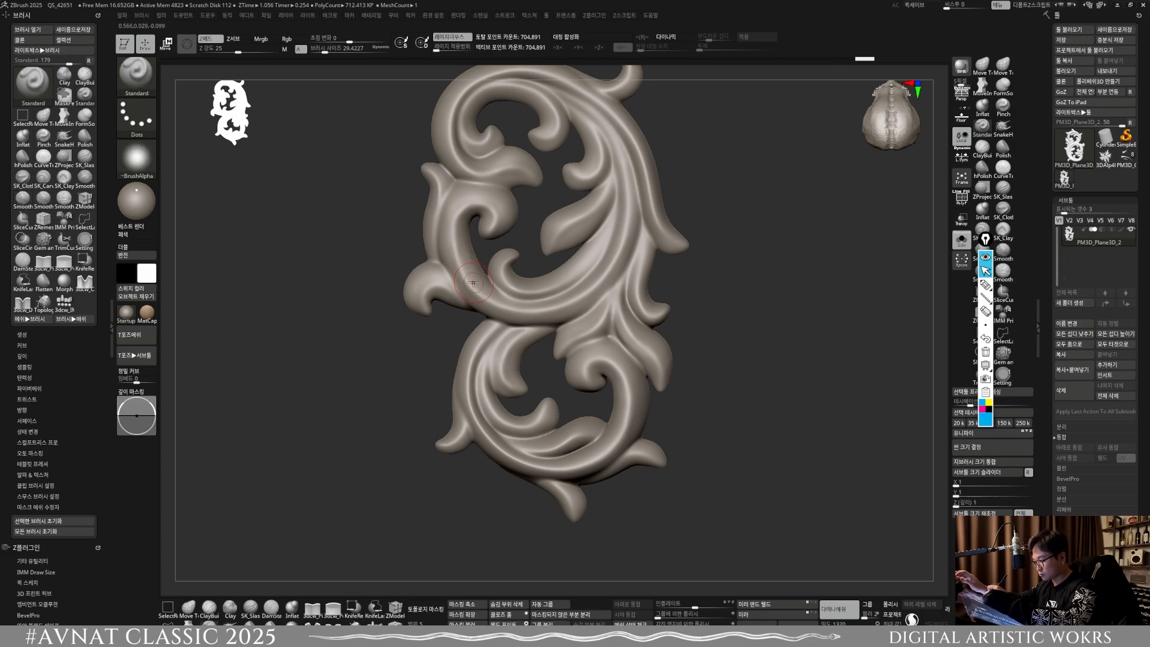
pyautogui.moveTo(457, 220); pyautogui.dragTo(461, 278)
pyautogui.press('shift')
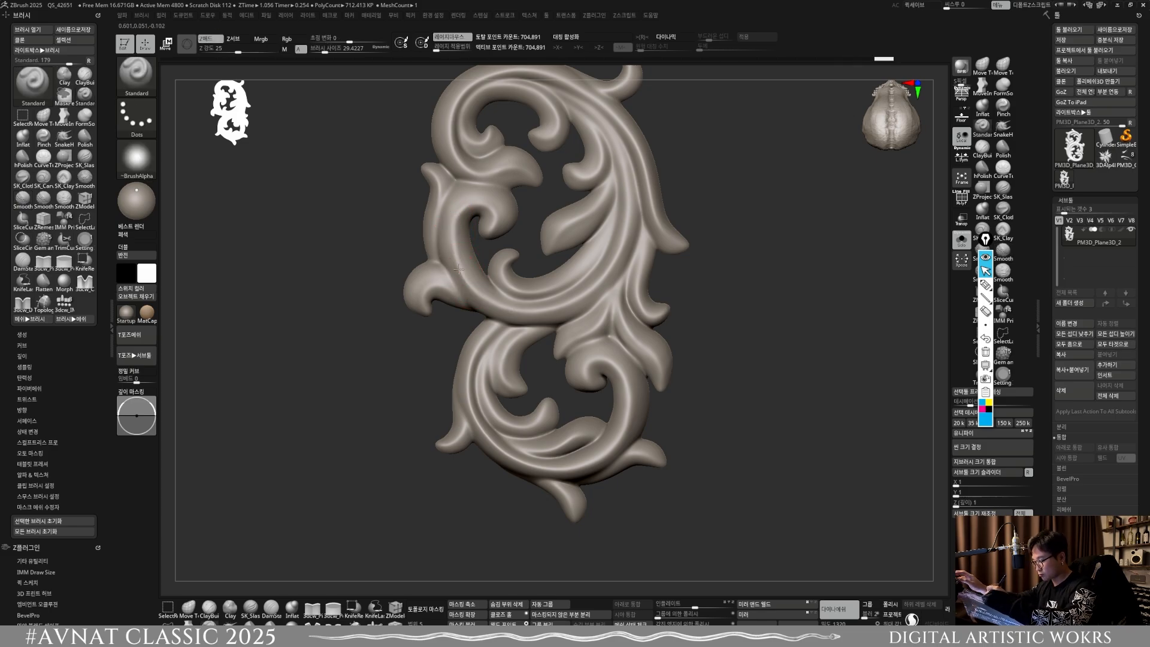
pyautogui.keyDown('shift'); pyautogui.moveTo(498, 220); pyautogui.dragTo(464, 270); pyautogui.keyUp('shift')
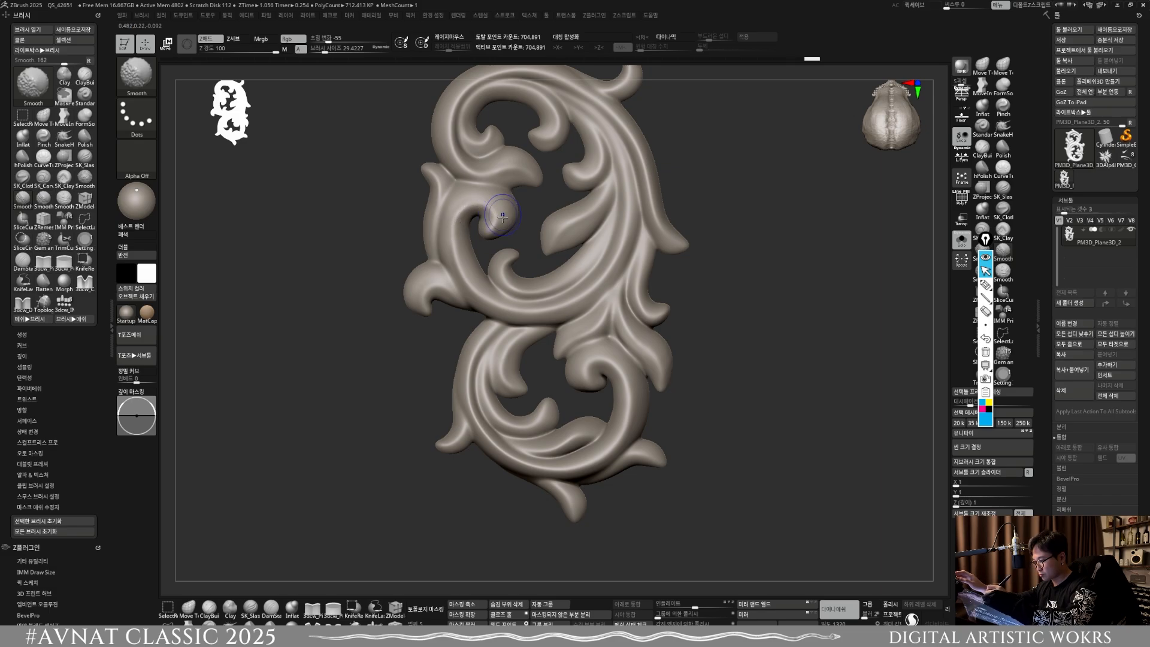
# Step: Adjust the lower scroll's inner curl and adjoining stem with the Move Topological brush and smooth the surface
pyautogui.press('b')
pyautogui.press('m')
pyautogui.press('t')
pyautogui.moveTo(499, 216); pyautogui.dragTo(469, 277)
pyautogui.press('shift')
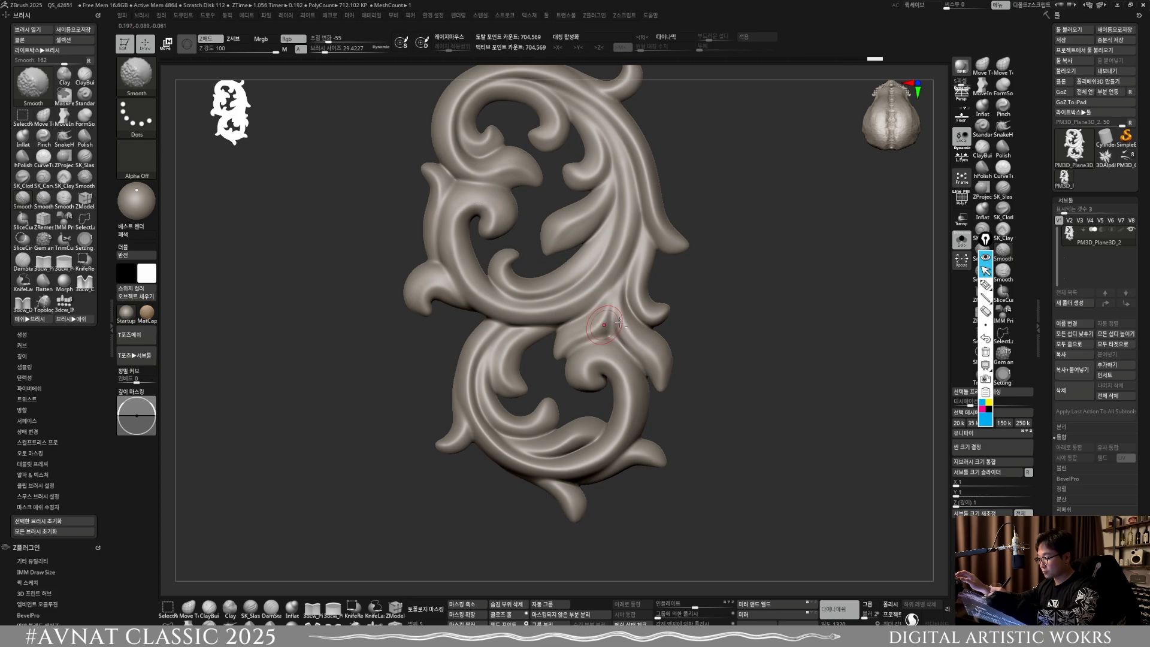
pyautogui.keyDown('ctrl'); pyautogui.moveTo(608, 328); pyautogui.dragTo(599, 270, button='right'); pyautogui.keyUp('ctrl')
# Step: Return the ornament upright, center the transform gizmo on it and reset the gizmo's orientation
pyautogui.moveTo(599, 270)
pyautogui.mouseDown(button='right')
pyautogui.moveTo(590, 404)
pyautogui.moveTo(675, 437)
pyautogui.moveTo(727, 503)
pyautogui.mouseUp(button='right')
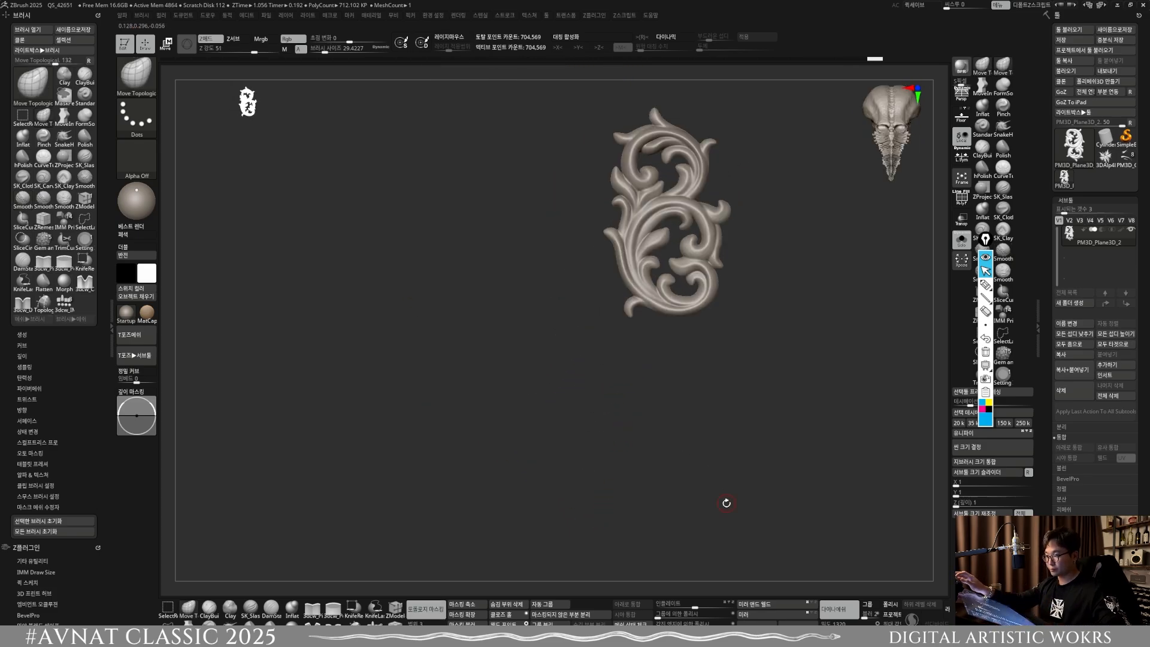
pyautogui.moveTo(726, 208)
pyautogui.keyDown('alt'); pyautogui.mouseDown(button='right')
pyautogui.moveTo(590, 280)
pyautogui.moveTo(604, 359)
pyautogui.mouseUp(button='right'); pyautogui.keyUp('alt')
pyautogui.keyDown('alt'); pyautogui.moveTo(605, 359); pyautogui.dragTo(605, 443, button='right'); pyautogui.keyUp('alt')
pyautogui.moveTo(605, 444)
pyautogui.keyDown('ctrl'); pyautogui.mouseDown(button='right')
pyautogui.moveTo(582, 396)
pyautogui.moveTo(610, 426)
pyautogui.mouseUp(button='right'); pyautogui.keyUp('ctrl')
pyautogui.press('w')
pyautogui.click(460, 347)
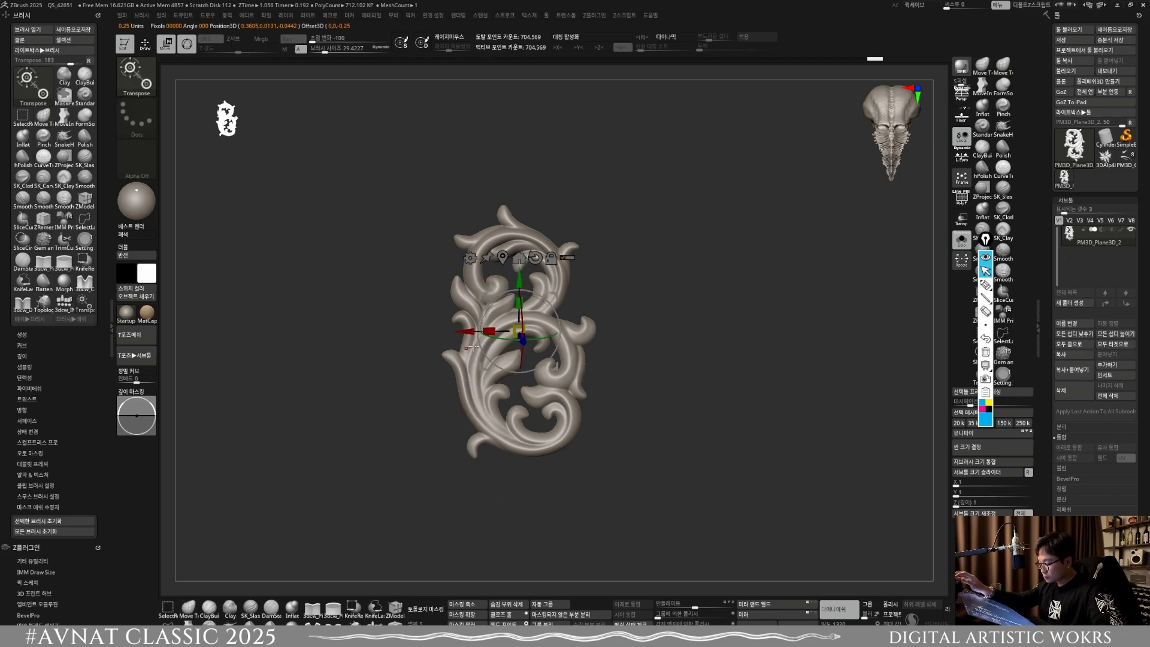
pyautogui.click(537, 258)
pyautogui.moveTo(599, 293)
pyautogui.mouseDown(button='right')
pyautogui.moveTo(616, 332)
pyautogui.moveTo(606, 311)
pyautogui.mouseUp(button='right')
pyautogui.keyDown('alt'); pyautogui.click(541, 237); pyautogui.keyUp('alt')
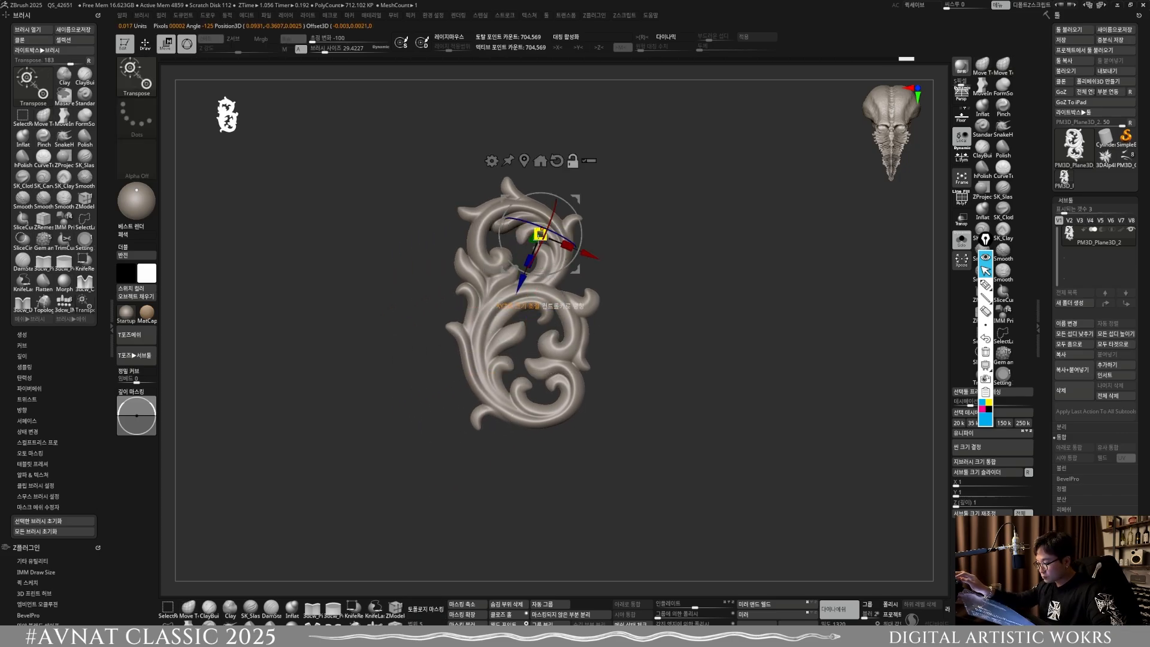
pyautogui.keyDown('alt'); pyautogui.click(527, 163); pyautogui.keyUp('alt')
pyautogui.keyDown('alt'); pyautogui.click(538, 230); pyautogui.keyUp('alt')
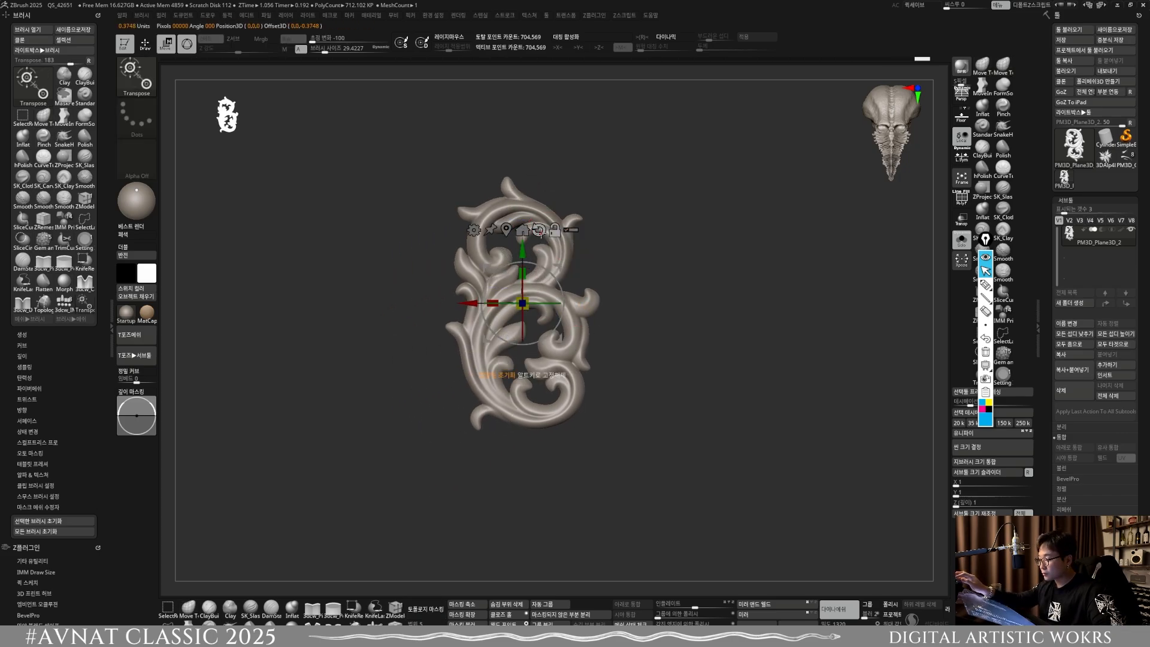
# Step: Rotate the whole ornament slightly clockwise so it stands straighter, and reset the gizmo's orientation
pyautogui.moveTo(555, 277); pyautogui.dragTo(559, 282)
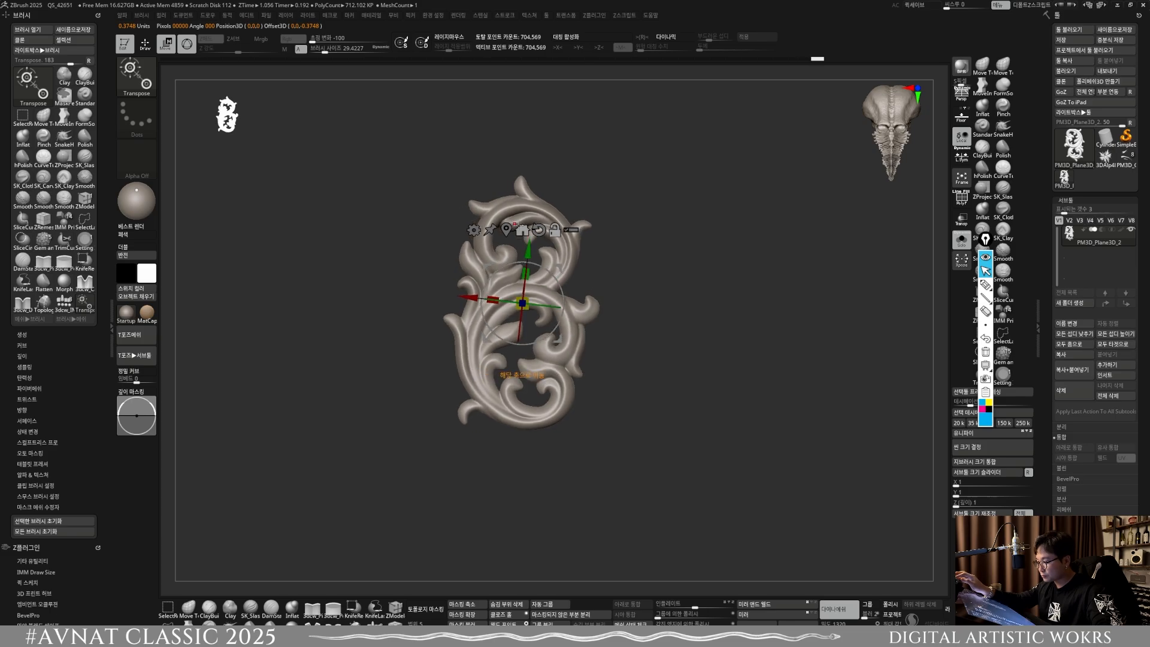
pyautogui.keyDown('alt'); pyautogui.click(539, 230); pyautogui.keyUp('alt')
pyautogui.moveTo(562, 339); pyautogui.dragTo(579, 341)
pyautogui.keyDown('alt'); pyautogui.moveTo(883, 451); pyautogui.dragTo(901, 397); pyautogui.keyUp('alt')
# Step: Insert the PM3D_Cube3D1 mesh as a subtool and scale it into a tall rectangle matching the ornament's outer bounds
pyautogui.click(1104, 362)
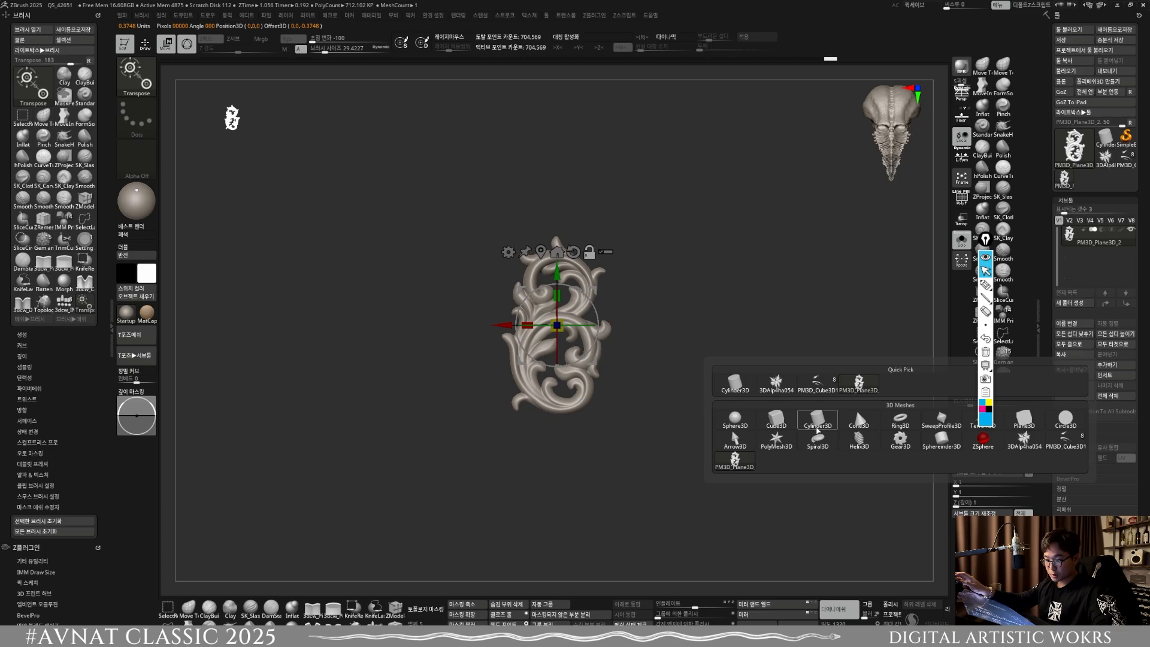
pyautogui.click(818, 383)
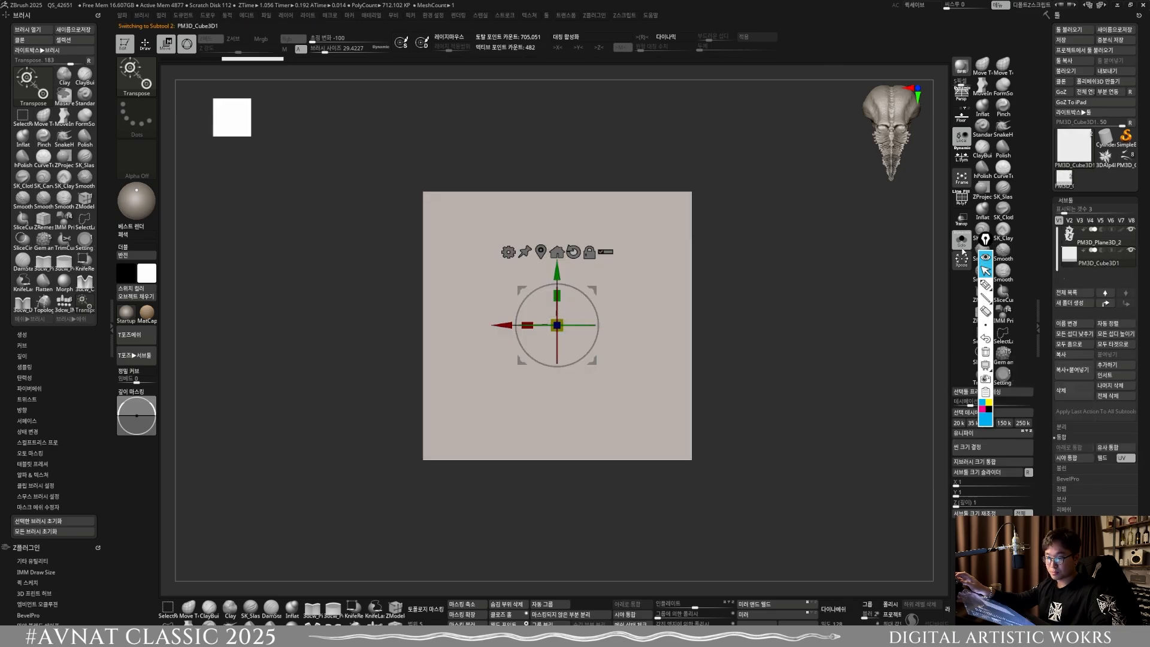
pyautogui.moveTo(557, 325); pyautogui.dragTo(491, 253)
pyautogui.moveTo(558, 295); pyautogui.dragTo(560, 254)
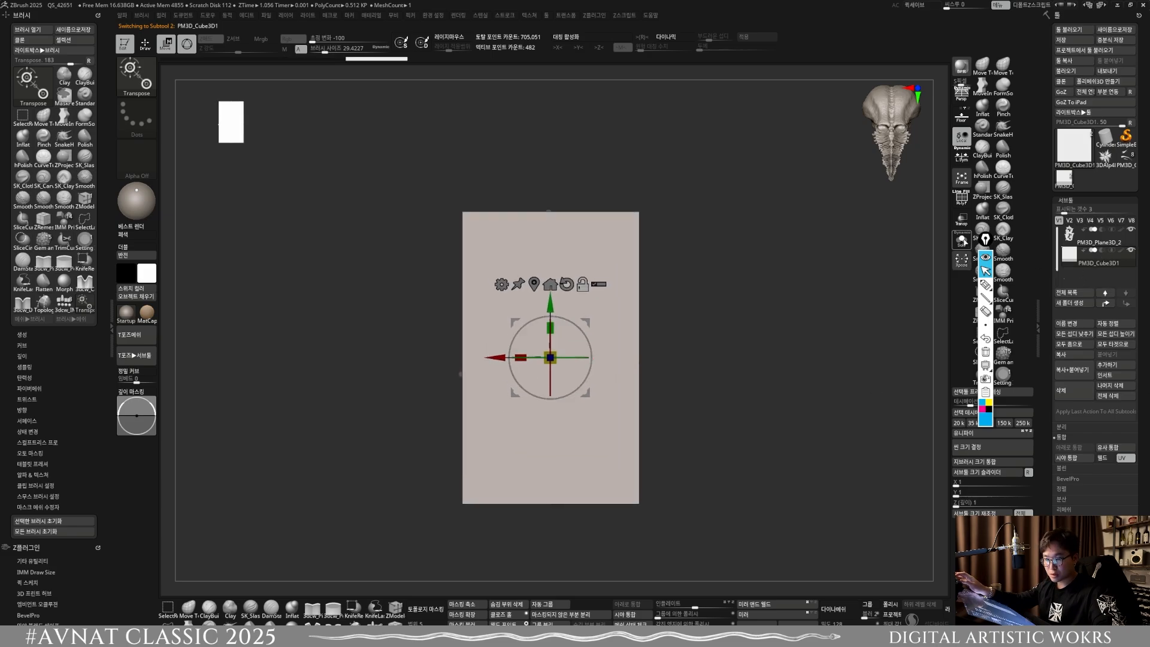
# Step: Turn on transparency, leave transform mode and make the ornament the active subtool
pyautogui.click(961, 221)
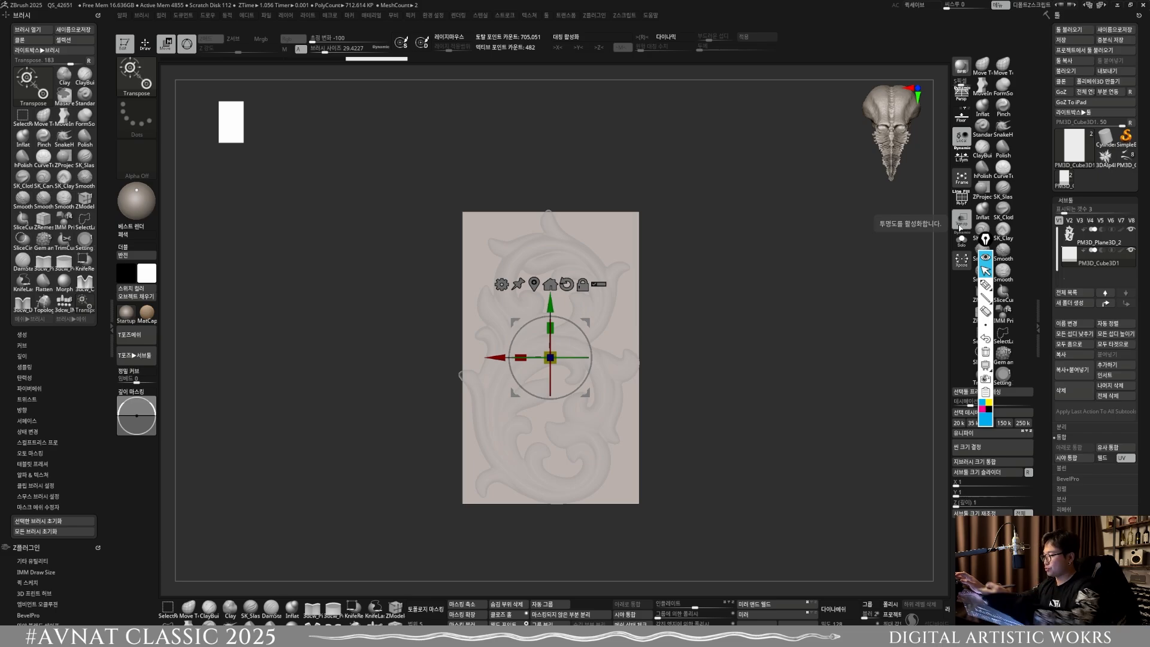
pyautogui.press('q')
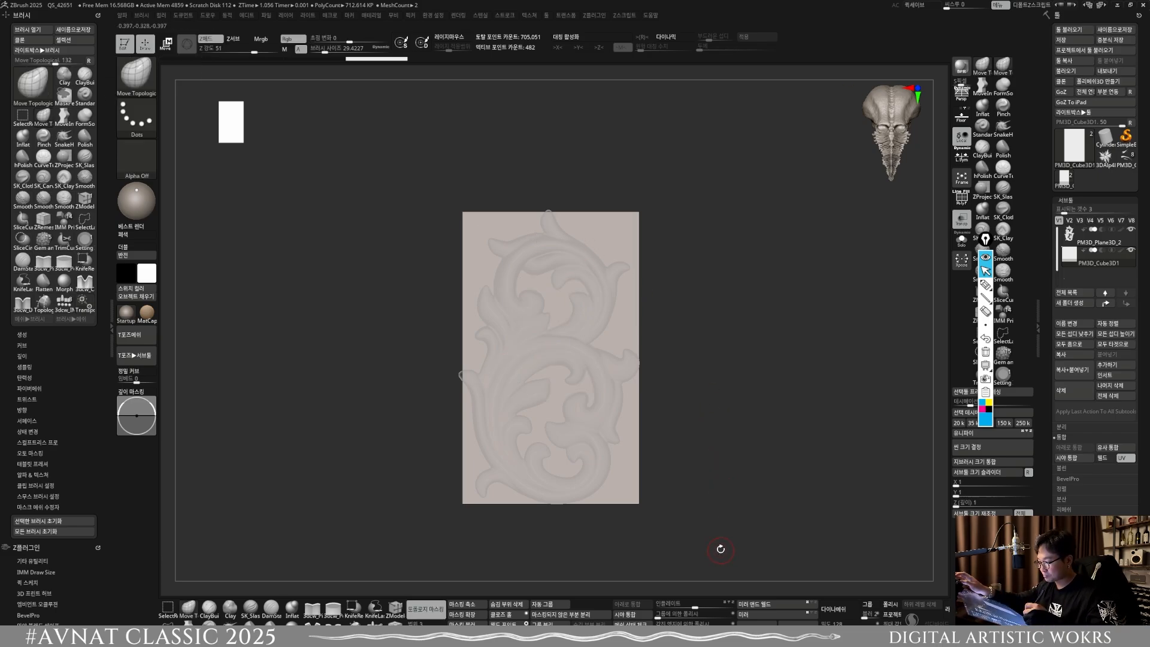
pyautogui.press('Up')
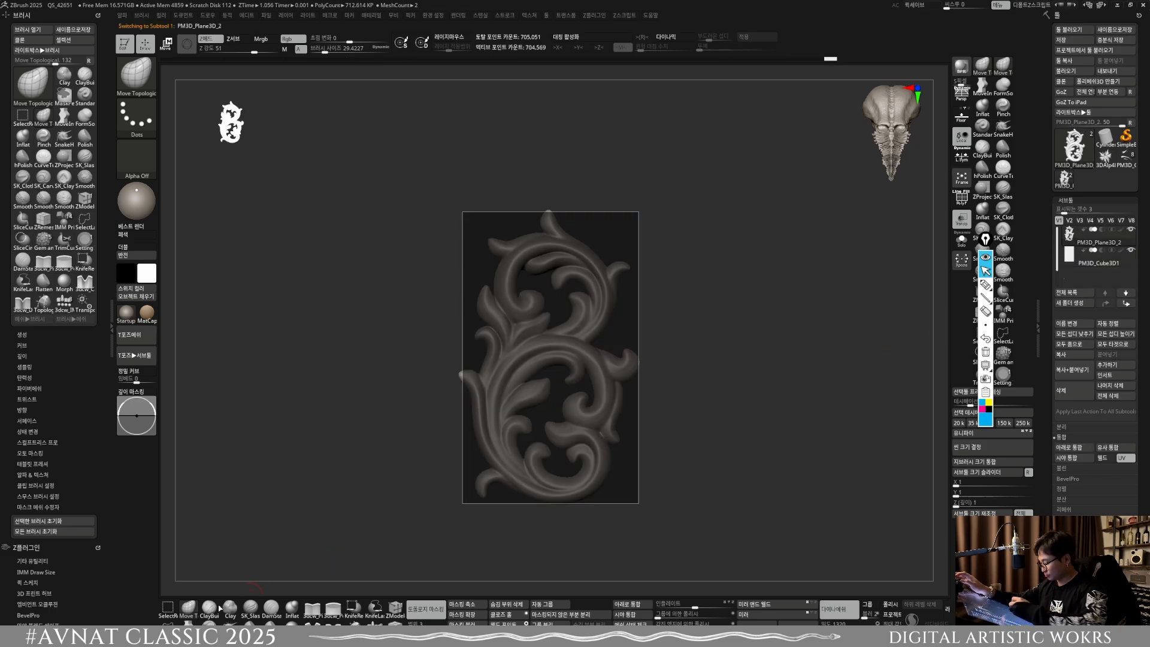
# Step: Fit the ornament's left outer leaf and stem inside the rectangle with the MoveInfiniteDepth brush, adjusting the brush size as needed
pyautogui.click(191, 623)
pyautogui.press('s')
pyautogui.moveTo(486, 378)
pyautogui.mouseDown()
pyautogui.moveTo(502, 379)
pyautogui.moveTo(478, 385)
pyautogui.mouseUp()
pyautogui.press('s')
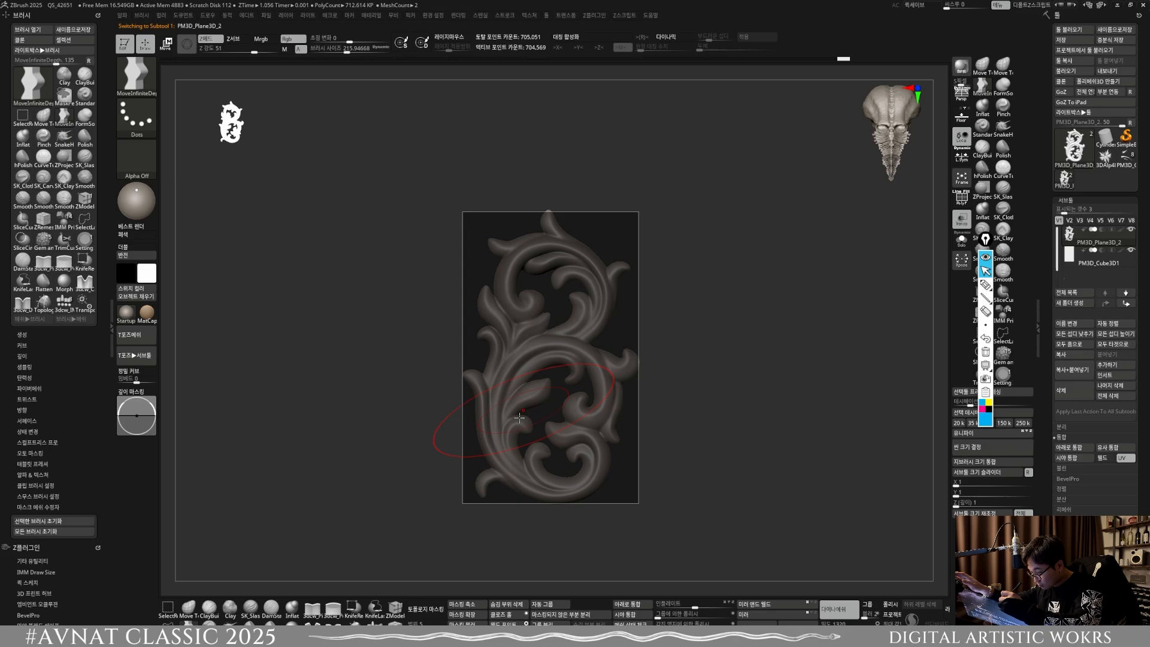
pyautogui.press('s')
pyautogui.moveTo(498, 433); pyautogui.dragTo(475, 384)
pyautogui.press('s')
pyautogui.press('s')
pyautogui.press('s')
# Step: Shape the lower scroll's bottom curve, right side curl and lower right leaf to fit the rectangle, varying the brush size
pyautogui.press('s')
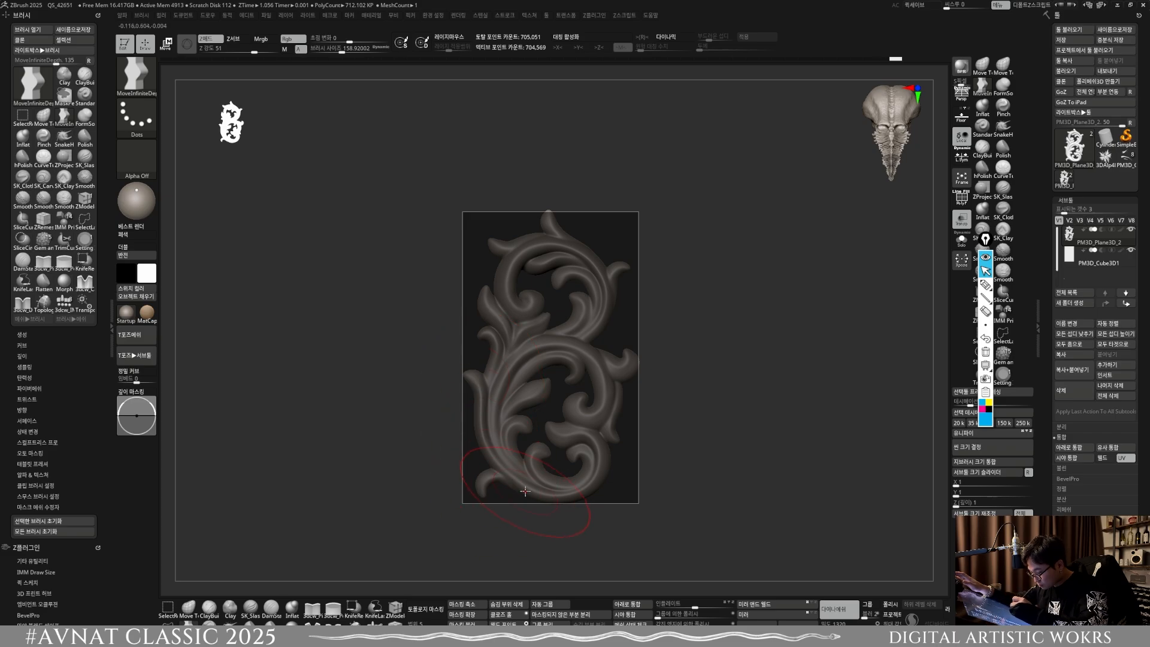
pyautogui.press('s')
pyautogui.press('s')
pyautogui.press('s')
pyautogui.moveTo(570, 491); pyautogui.dragTo(573, 488)
pyautogui.press('s')
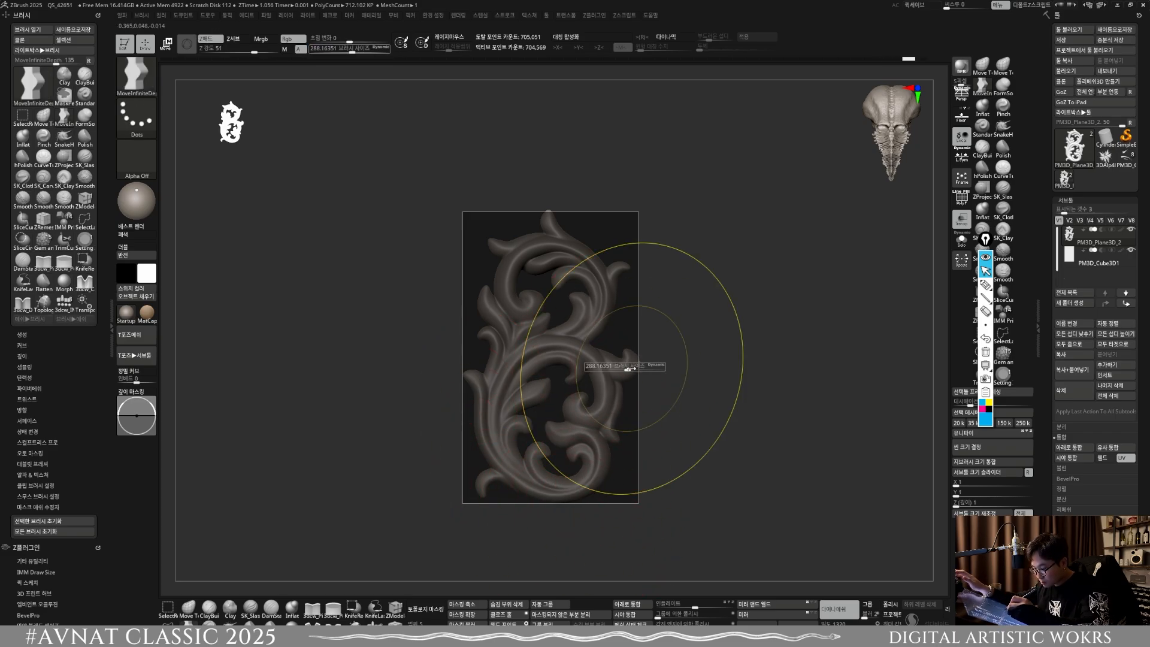
pyautogui.moveTo(633, 369); pyautogui.dragTo(630, 369)
pyautogui.press('s')
pyautogui.moveTo(613, 435); pyautogui.dragTo(606, 435)
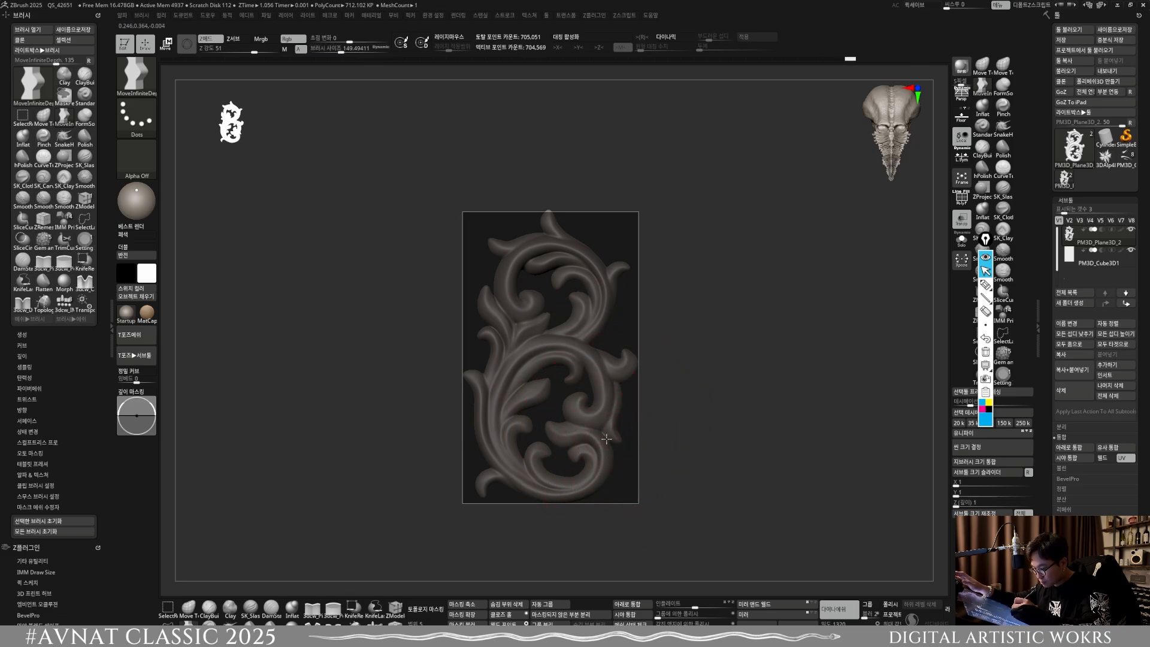
pyautogui.press('s')
pyautogui.moveTo(603, 394); pyautogui.dragTo(599, 394)
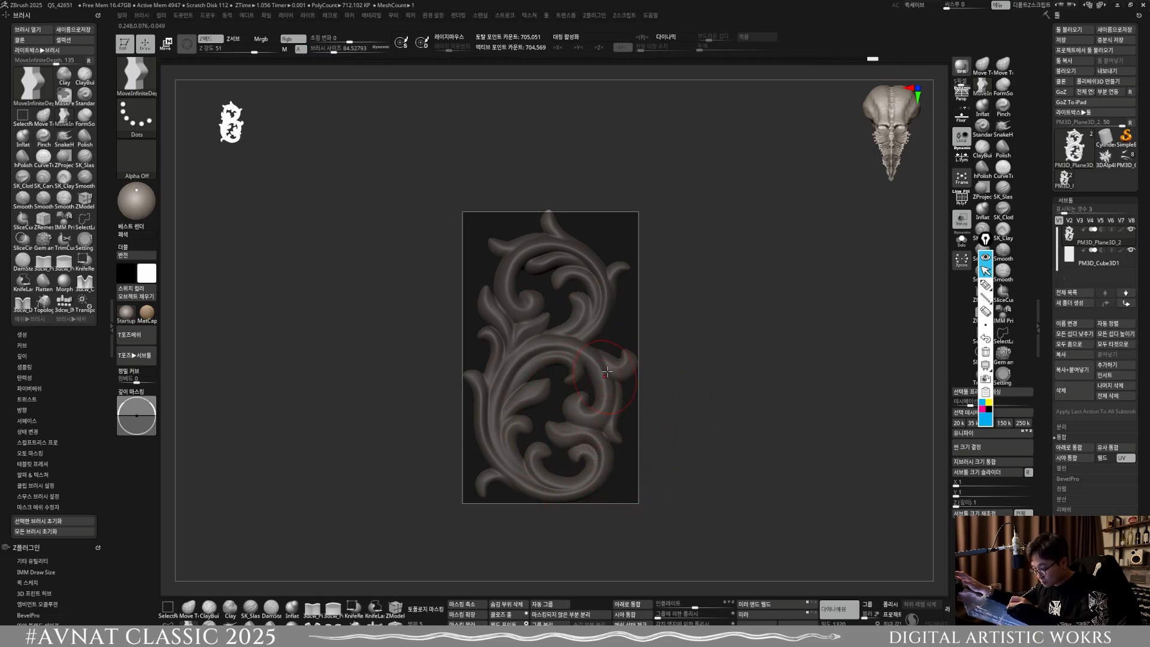
# Step: Shape the upper scroll's right leaf and top outline to fit within the rectangle, varying the brush size
pyautogui.press('s')
pyautogui.click(621, 293)
pyautogui.press('s')
pyautogui.moveTo(564, 228)
pyautogui.mouseDown()
pyautogui.moveTo(575, 230)
pyautogui.moveTo(551, 291)
pyautogui.moveTo(630, 296)
pyautogui.moveTo(611, 295)
pyautogui.mouseUp()
pyautogui.press('s')
pyautogui.press('s')
pyautogui.press('s')
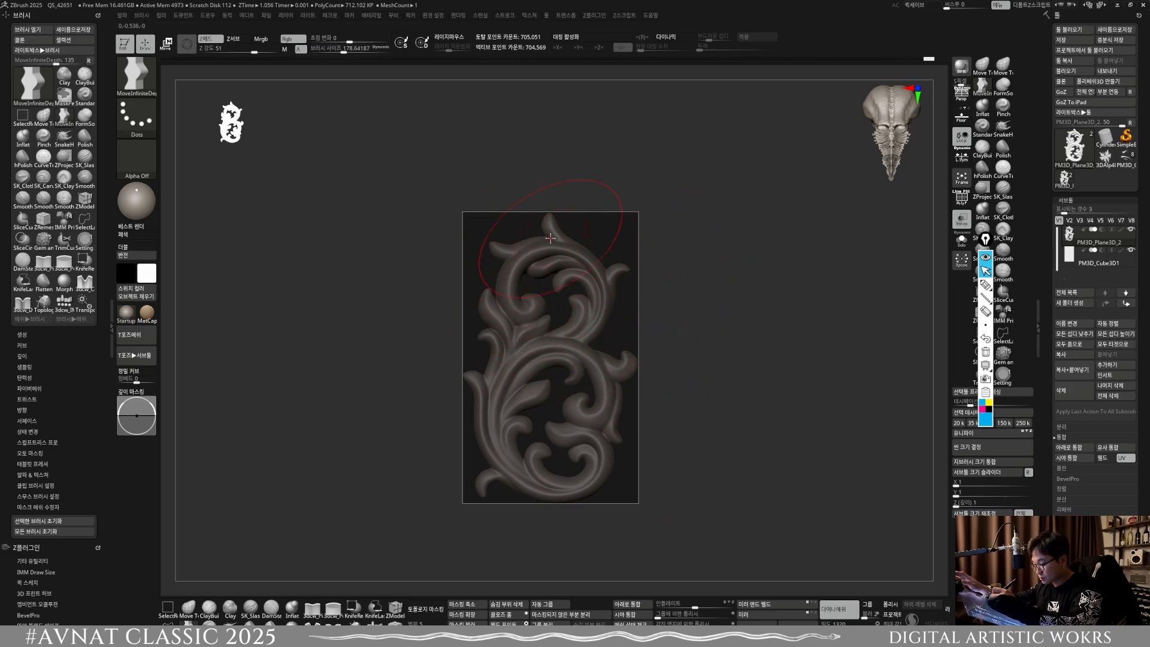
# Step: Adjust the inner leaf at the lower right of the lower scroll with a smaller MoveInfiniteDepth brush
pyautogui.keyDown('alt'); pyautogui.moveTo(642, 389); pyautogui.dragTo(515, 481); pyautogui.keyUp('alt')
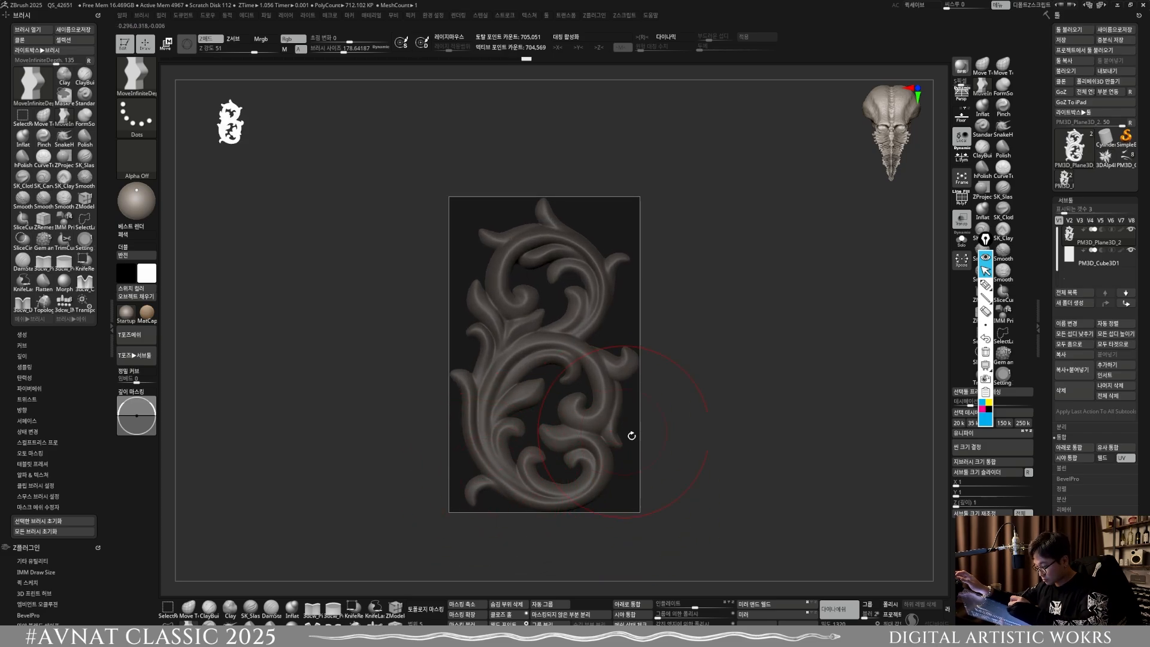
pyautogui.keyDown('alt'); pyautogui.moveTo(631, 436); pyautogui.dragTo(494, 433); pyautogui.keyUp('alt')
pyautogui.press('s')
pyautogui.moveTo(582, 443)
pyautogui.keyDown('alt'); pyautogui.mouseDown()
pyautogui.moveTo(607, 454)
pyautogui.moveTo(613, 423)
pyautogui.moveTo(563, 427)
pyautogui.mouseUp(); pyautogui.keyUp('alt')
# Step: Make the reference block the active subtool briefly, return to the ornament, and turn off the ghost transparency display
pyautogui.moveTo(699, 391)
pyautogui.keyDown('alt'); pyautogui.mouseDown()
pyautogui.moveTo(692, 378)
pyautogui.moveTo(722, 370)
pyautogui.mouseUp(); pyautogui.keyUp('alt')
pyautogui.keyDown('alt'); pyautogui.moveTo(774, 477); pyautogui.dragTo(787, 462); pyautogui.keyUp('alt')
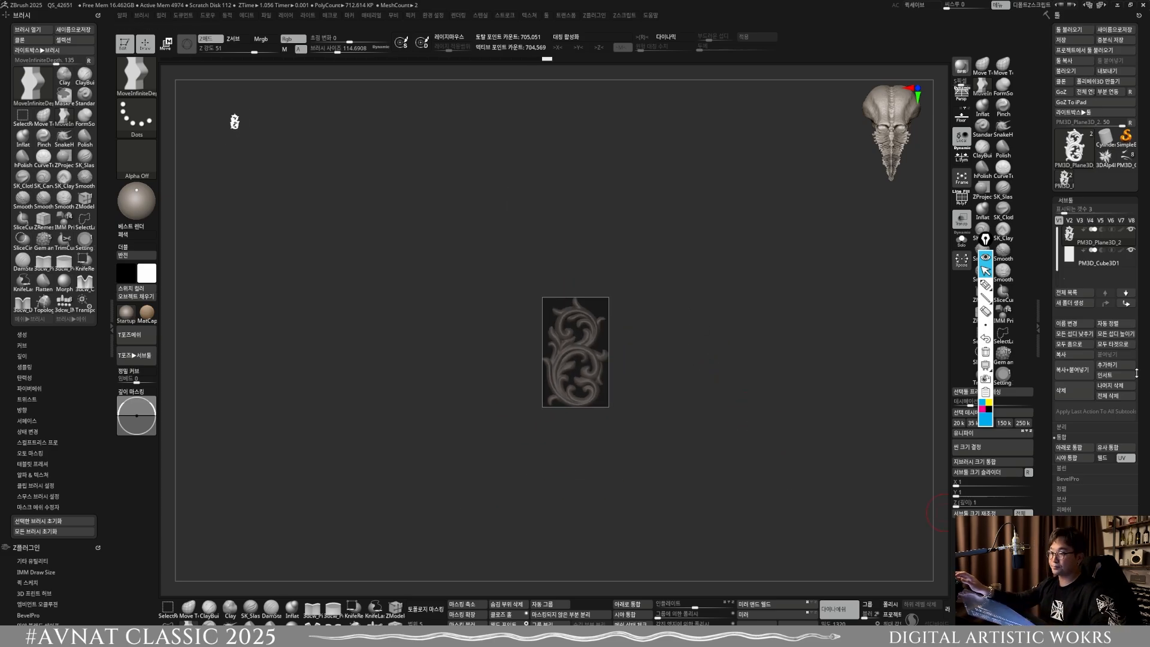
pyautogui.click(1072, 255)
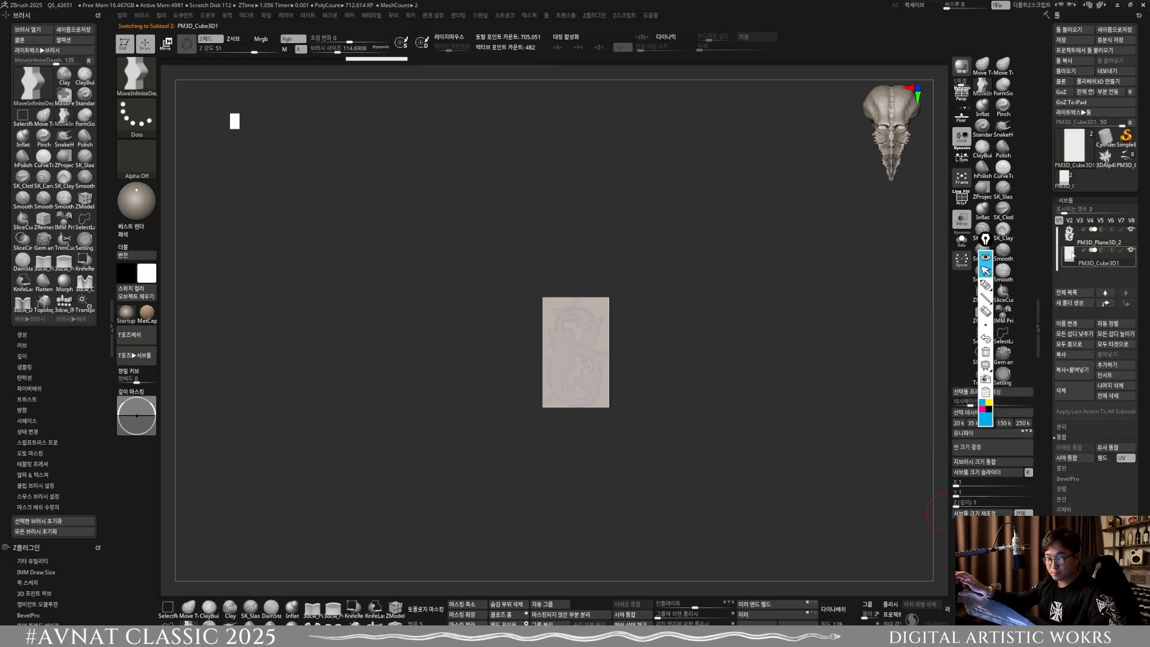
pyautogui.click(1069, 238)
pyautogui.click(961, 219)
pyautogui.moveTo(734, 318)
pyautogui.keyDown('alt'); pyautogui.mouseDown()
pyautogui.moveTo(582, 423)
pyautogui.moveTo(620, 380)
pyautogui.mouseUp(); pyautogui.keyUp('alt')
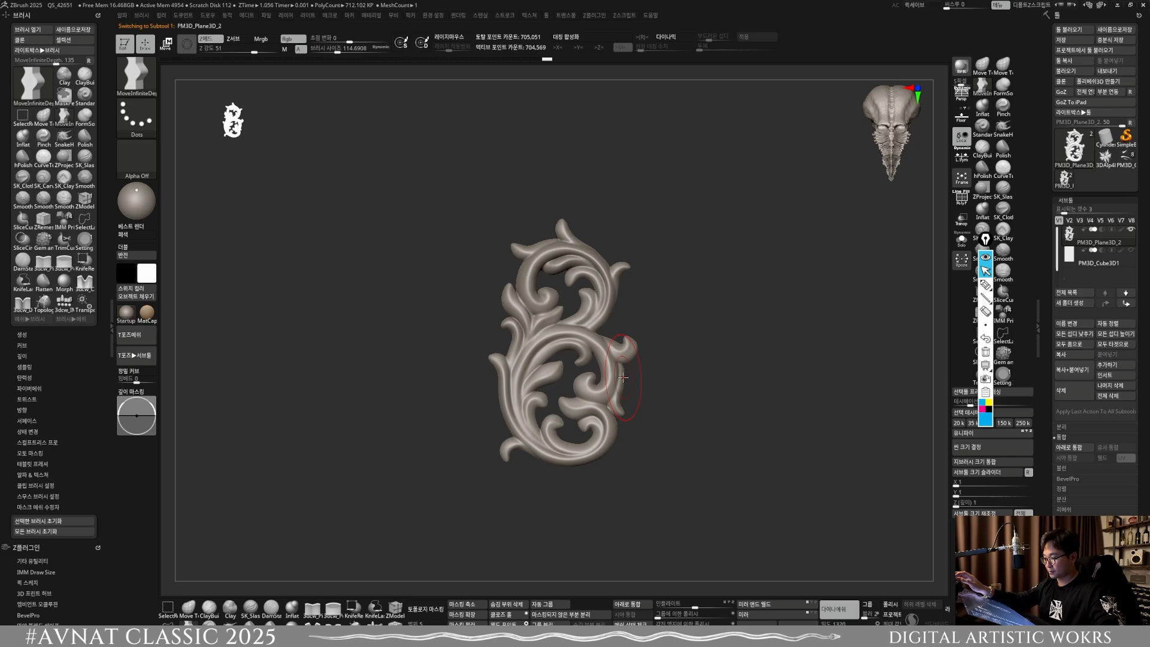
# Step: Sharpen the ridge of the upper scroll's inner curl using the Pinch brush at a size of about 24
pyautogui.moveTo(674, 462); pyautogui.dragTo(641, 430)
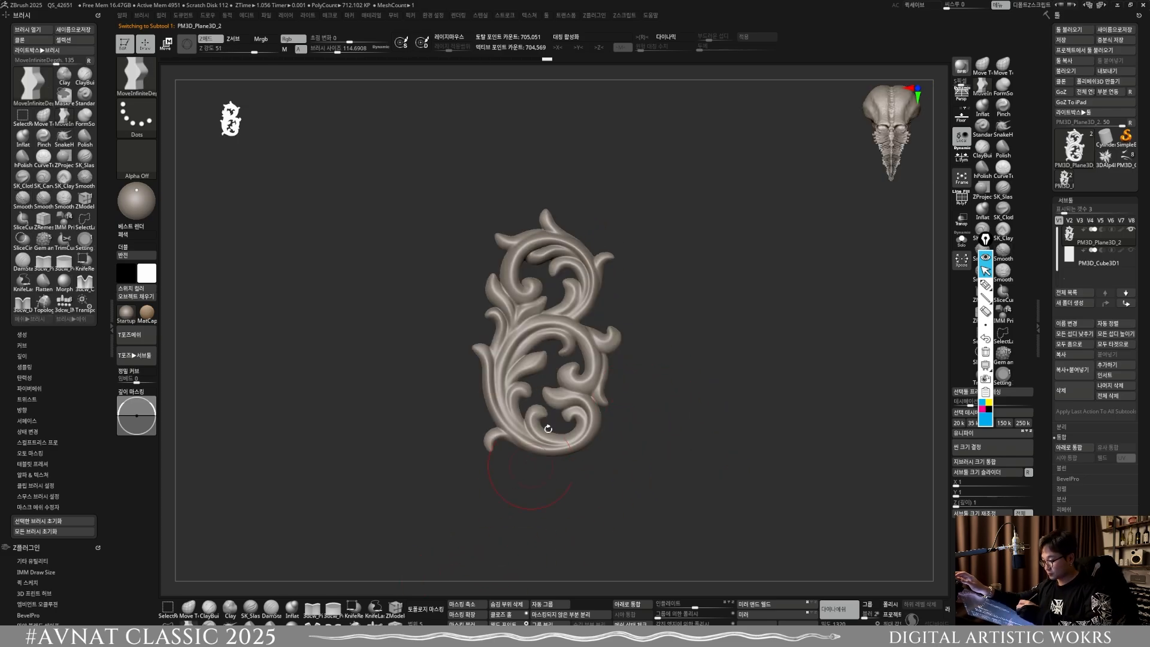
pyautogui.moveTo(548, 429)
pyautogui.keyDown('alt'); pyautogui.mouseDown()
pyautogui.moveTo(592, 336)
pyautogui.moveTo(617, 329)
pyautogui.mouseUp(); pyautogui.keyUp('alt')
pyautogui.moveTo(573, 370)
pyautogui.keyDown('alt'); pyautogui.mouseDown()
pyautogui.moveTo(560, 328)
pyautogui.moveTo(422, 220)
pyautogui.moveTo(494, 253)
pyautogui.moveTo(655, 368)
pyautogui.moveTo(732, 447)
pyautogui.mouseUp(); pyautogui.keyUp('alt')
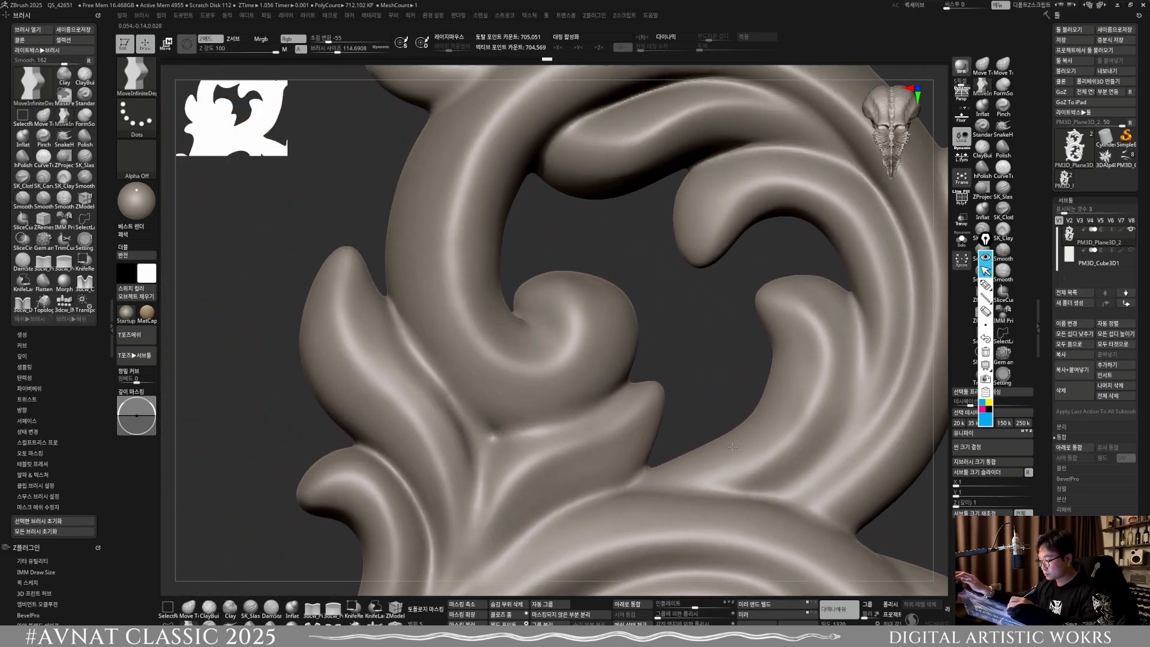
pyautogui.press('b')
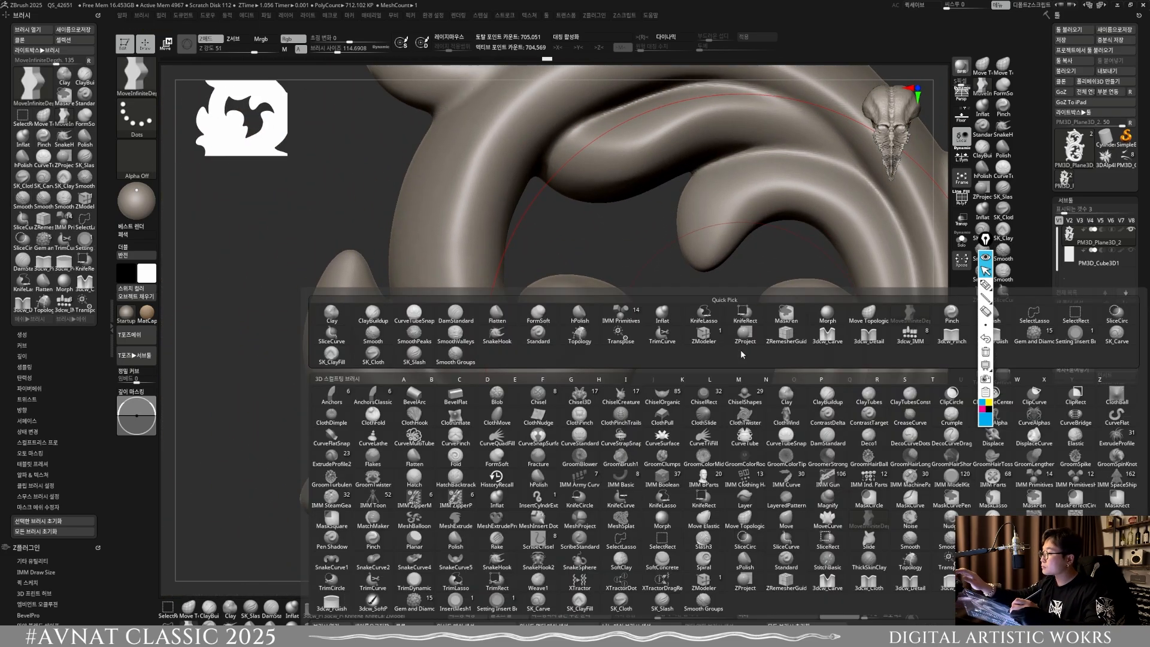
pyautogui.press('p')
pyautogui.press('i')
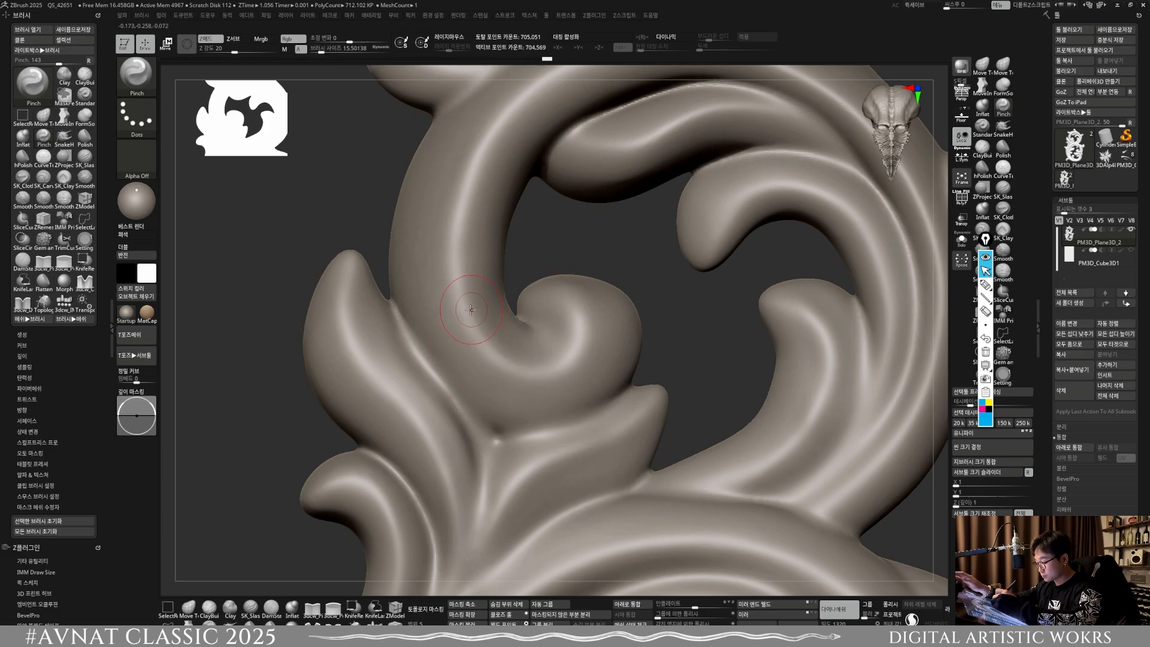
pyautogui.press(']')
pyautogui.press(']')
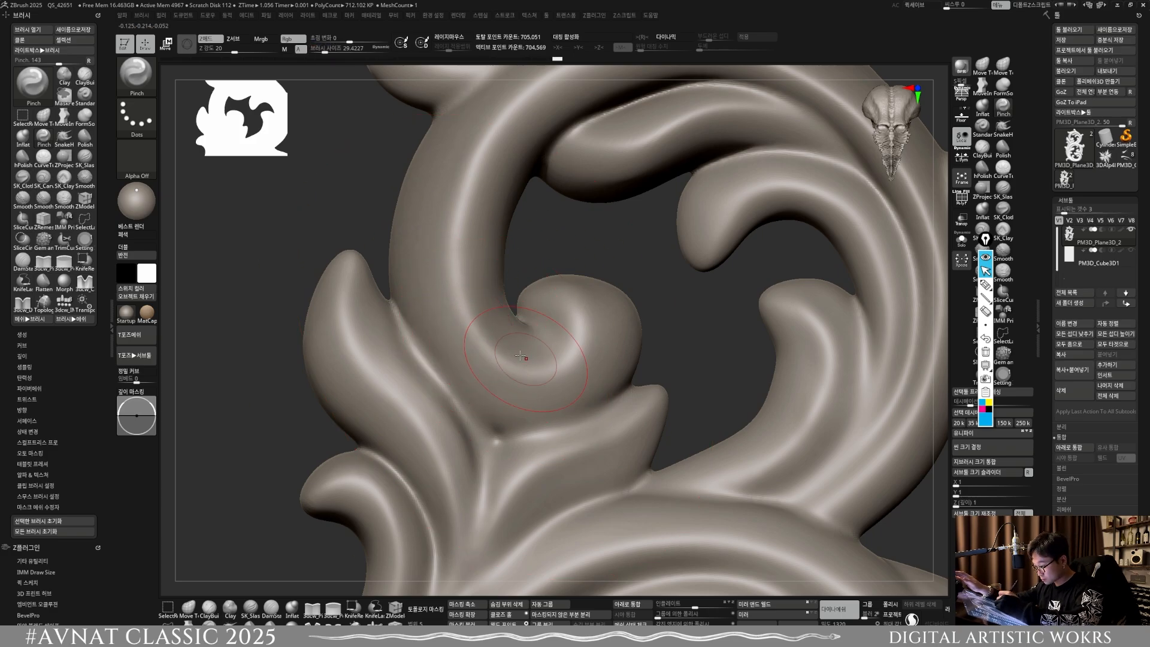
pyautogui.press('[')
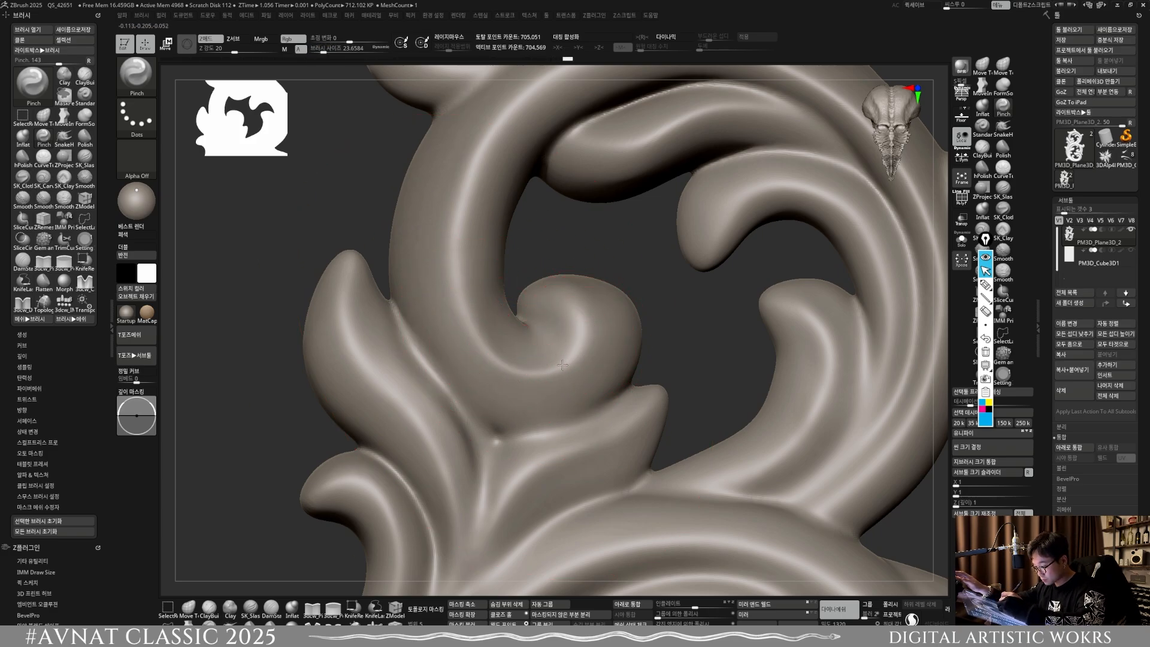
pyautogui.keyDown('alt'); pyautogui.moveTo(565, 293); pyautogui.dragTo(556, 400, button='right'); pyautogui.keyUp('alt')
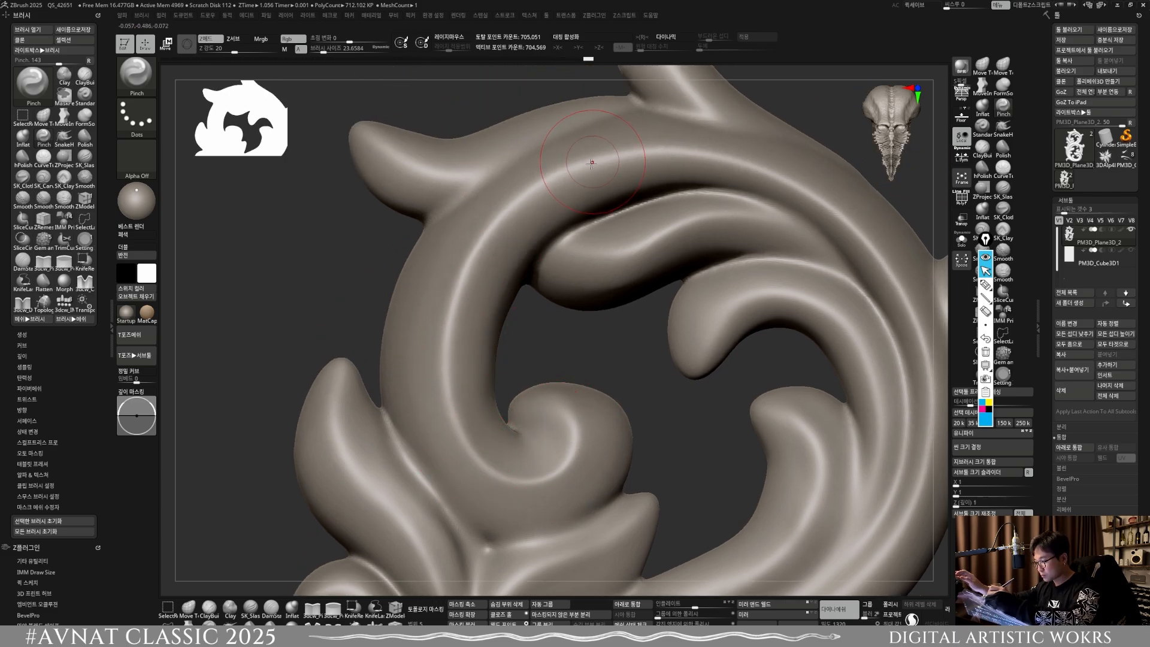
# Step: Pinch the ridges along the upper scroll's outer band, inner leaves and lower right junction
pyautogui.keyDown('alt'); pyautogui.moveTo(733, 212); pyautogui.dragTo(561, 307, button='right'); pyautogui.keyUp('alt')
pyautogui.moveTo(560, 263)
pyautogui.keyDown('alt'); pyautogui.mouseDown(button='right')
pyautogui.moveTo(562, 329)
pyautogui.moveTo(576, 180)
pyautogui.mouseUp(button='right'); pyautogui.keyUp('alt')
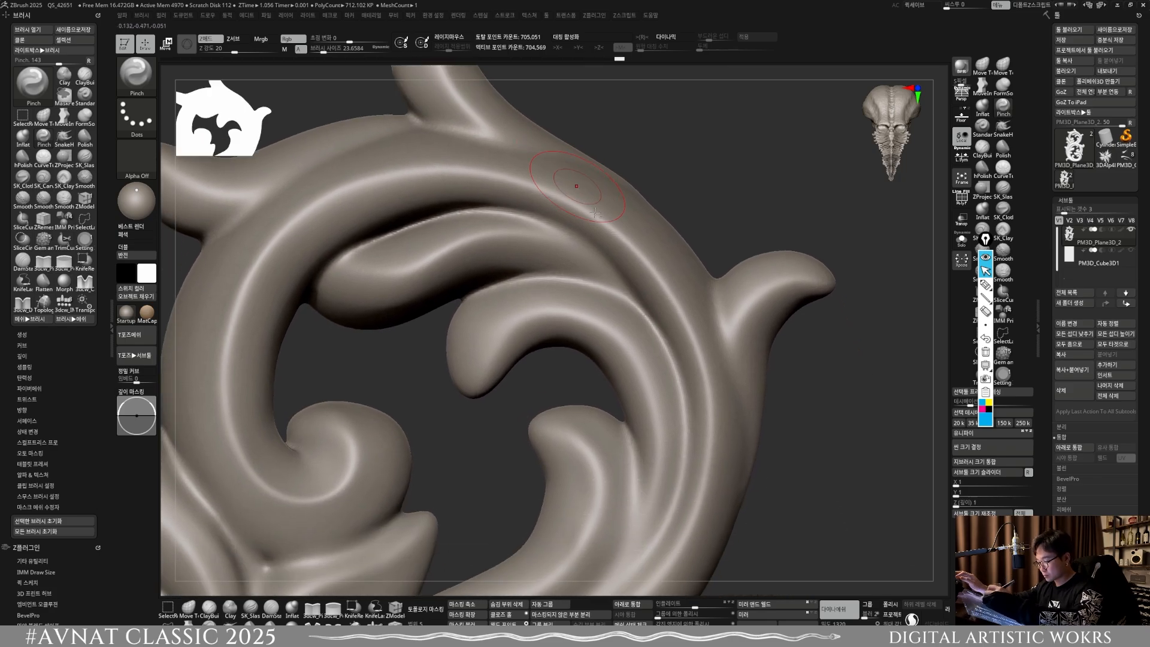
pyautogui.keyDown('alt'); pyautogui.moveTo(605, 221); pyautogui.dragTo(588, 168, button='right'); pyautogui.keyUp('alt')
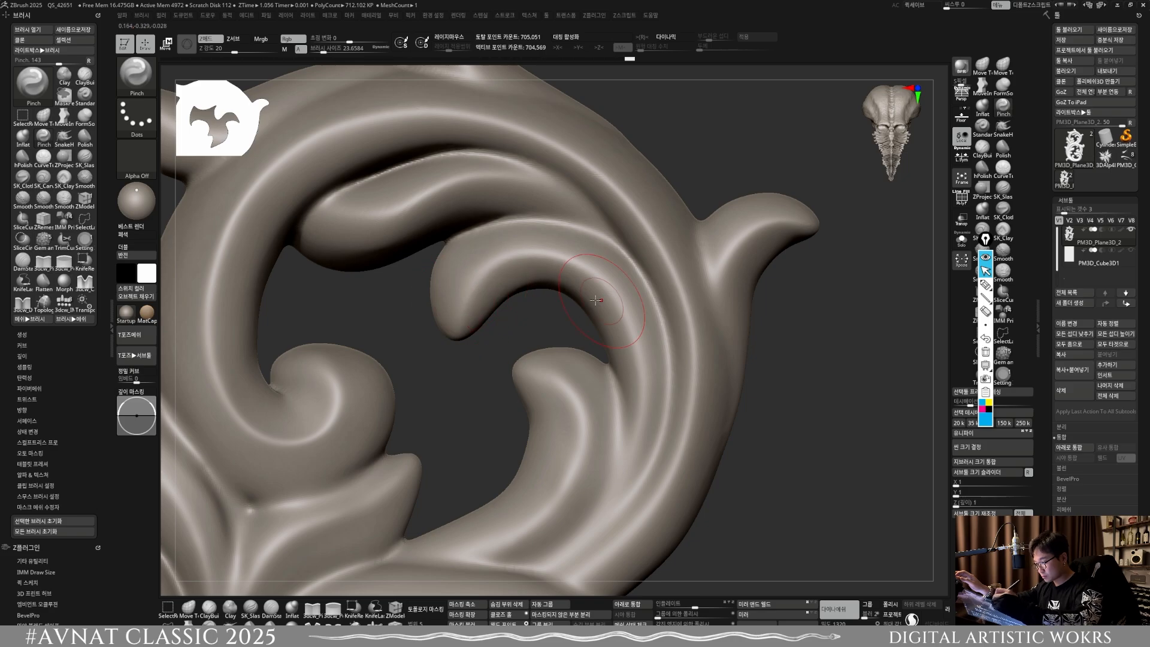
pyautogui.keyDown('alt'); pyautogui.moveTo(542, 368); pyautogui.dragTo(614, 225, button='right'); pyautogui.keyUp('alt')
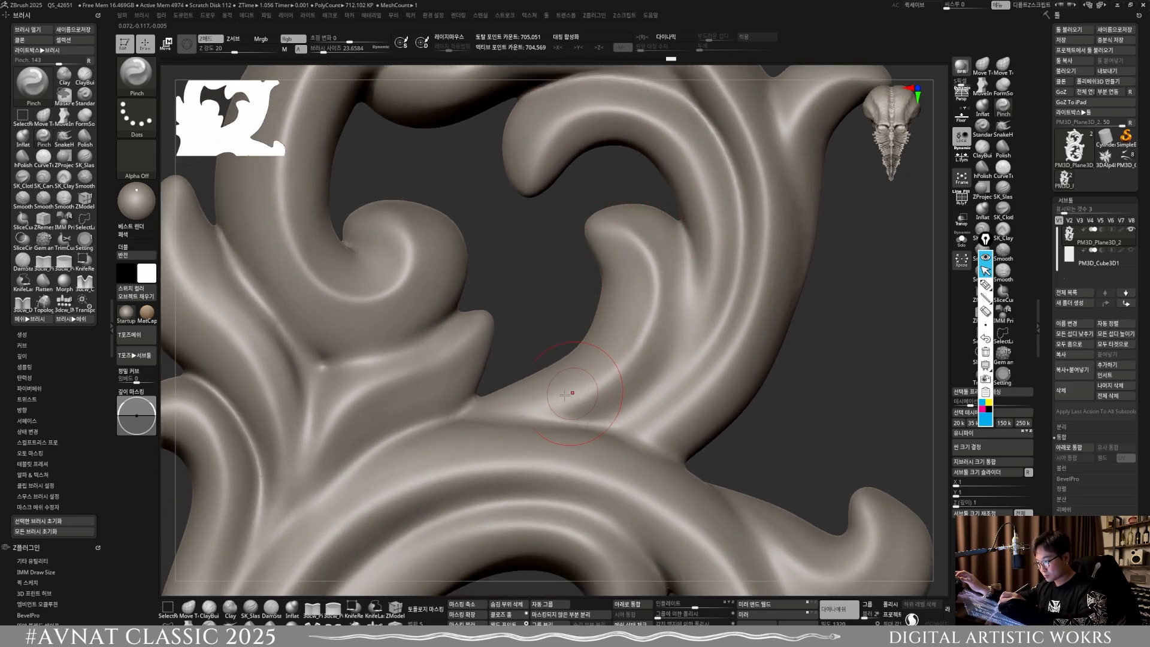
pyautogui.keyDown('alt'); pyautogui.moveTo(514, 401); pyautogui.dragTo(663, 303, button='right'); pyautogui.keyUp('alt')
# Step: Pinch the ridges and creases of the leaf cluster on the ornament's left side, where the two scrolls meet
pyautogui.keyDown('alt'); pyautogui.moveTo(525, 373); pyautogui.dragTo(603, 416, button='right'); pyautogui.keyUp('alt')
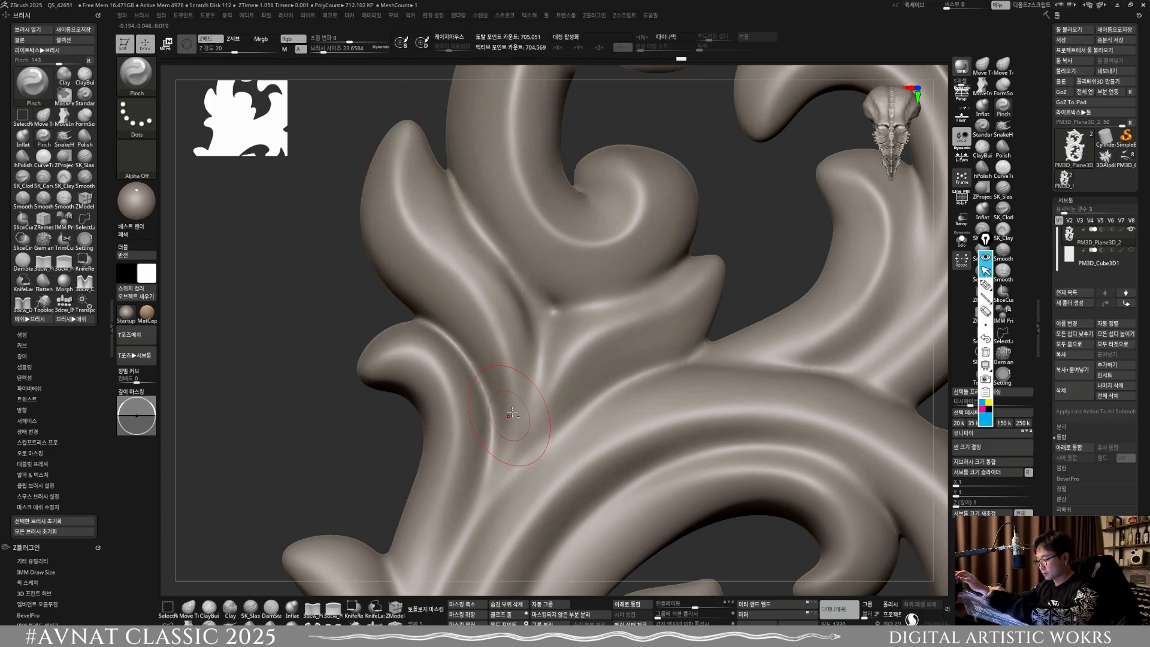
pyautogui.keyDown('alt'); pyautogui.moveTo(432, 341); pyautogui.dragTo(542, 180, button='right'); pyautogui.keyUp('alt')
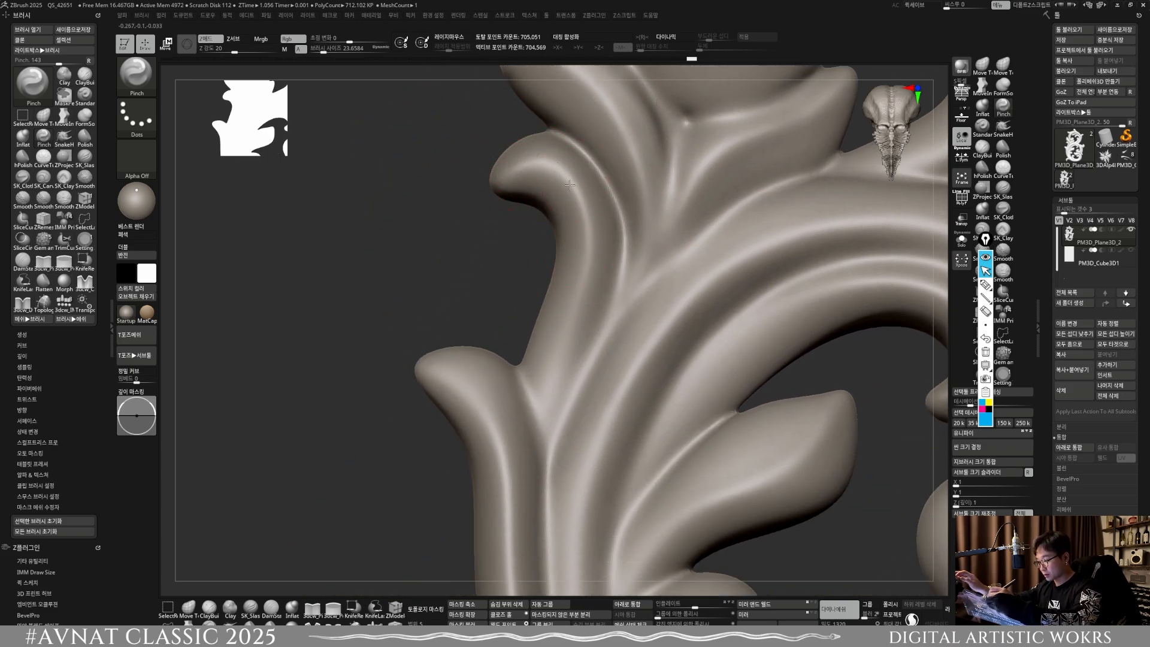
pyautogui.keyDown('alt'); pyautogui.moveTo(547, 406); pyautogui.dragTo(587, 254, button='right'); pyautogui.keyUp('alt')
pyautogui.moveTo(477, 228)
pyautogui.mouseDown()
pyautogui.moveTo(507, 239)
pyautogui.moveTo(540, 305)
pyautogui.mouseUp()
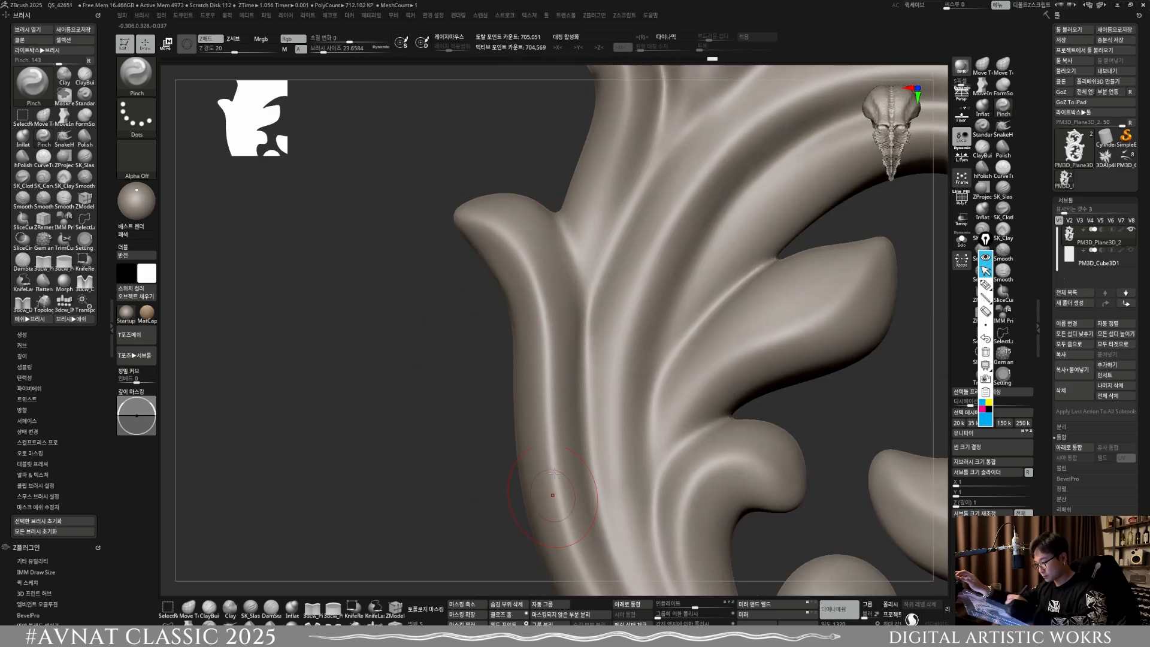
# Step: Pinch the ridges down the left outer stem and on the curved leaf at the ornament's lower left end
pyautogui.keyDown('alt'); pyautogui.moveTo(549, 493); pyautogui.dragTo(536, 360, button='right'); pyautogui.keyUp('alt')
pyautogui.keyDown('alt'); pyautogui.moveTo(575, 536); pyautogui.dragTo(534, 275, button='right'); pyautogui.keyUp('alt')
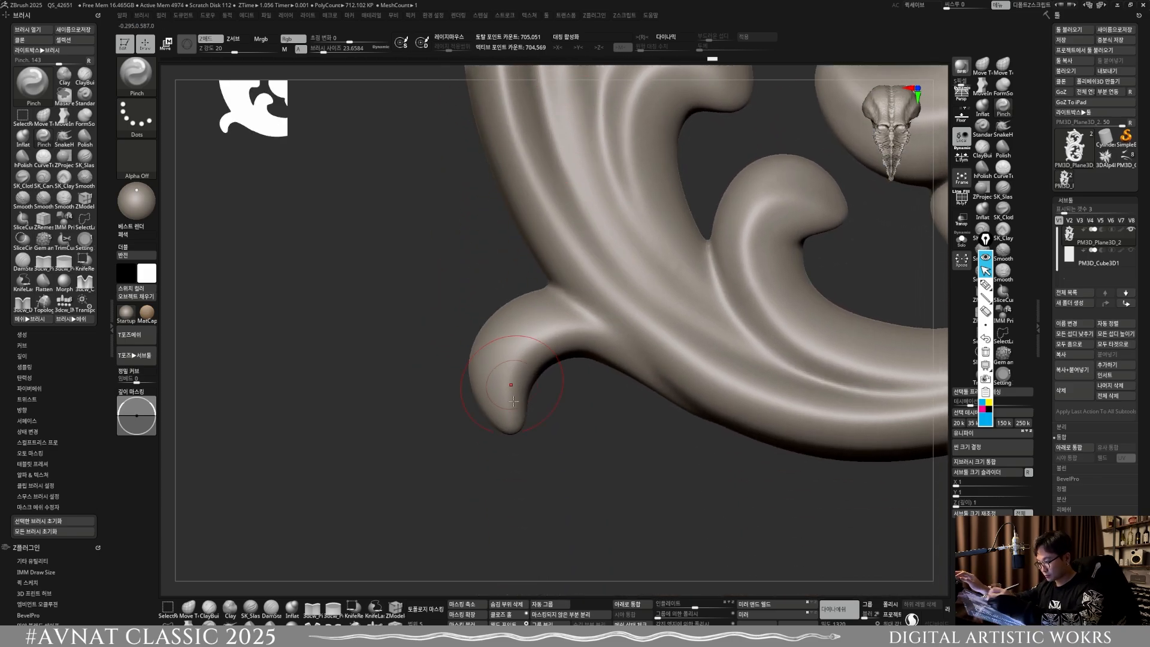
pyautogui.moveTo(512, 419); pyautogui.dragTo(523, 335)
pyautogui.keyDown('shift'); pyautogui.moveTo(516, 409); pyautogui.dragTo(536, 363); pyautogui.keyUp('shift')
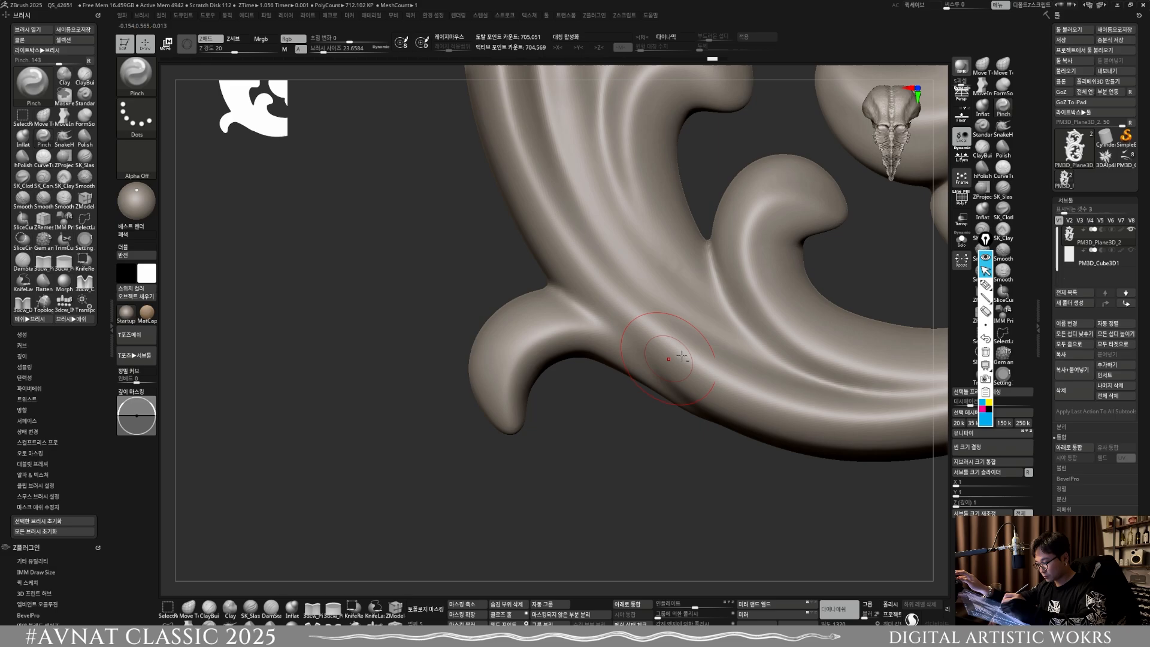
pyautogui.keyDown('alt'); pyautogui.moveTo(684, 361); pyautogui.dragTo(571, 489, button='right'); pyautogui.keyUp('alt')
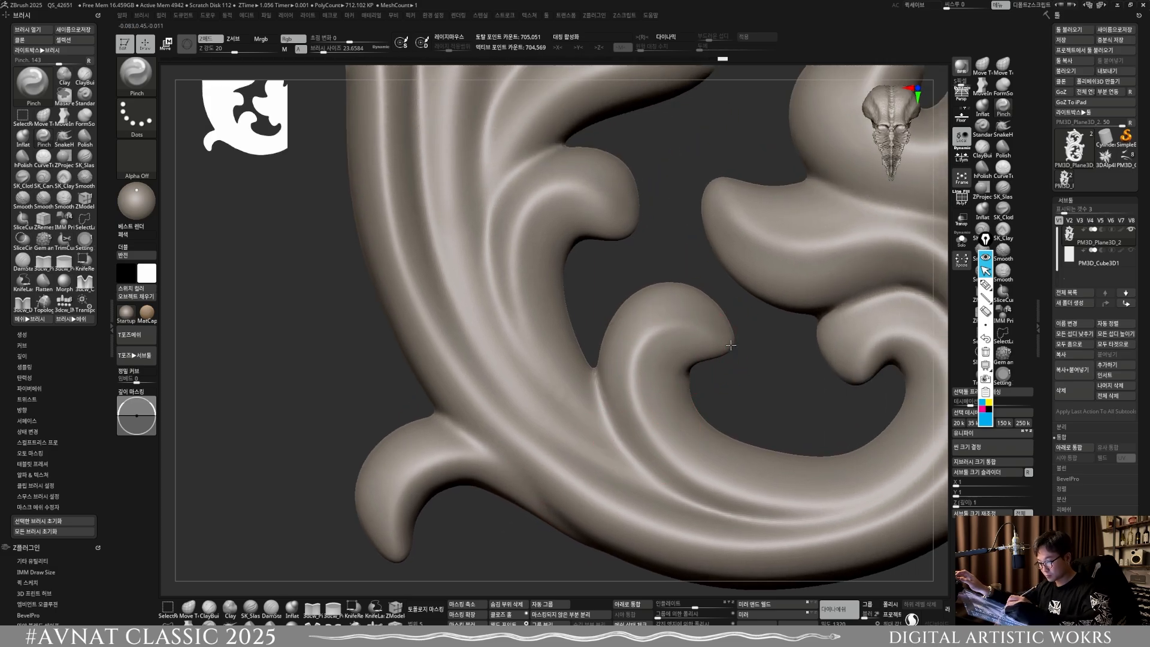
# Step: Pinch the ridges of the lower scroll's inner leaves, its end curl and its bottom curve
pyautogui.moveTo(731, 346); pyautogui.dragTo(630, 356, button='right')
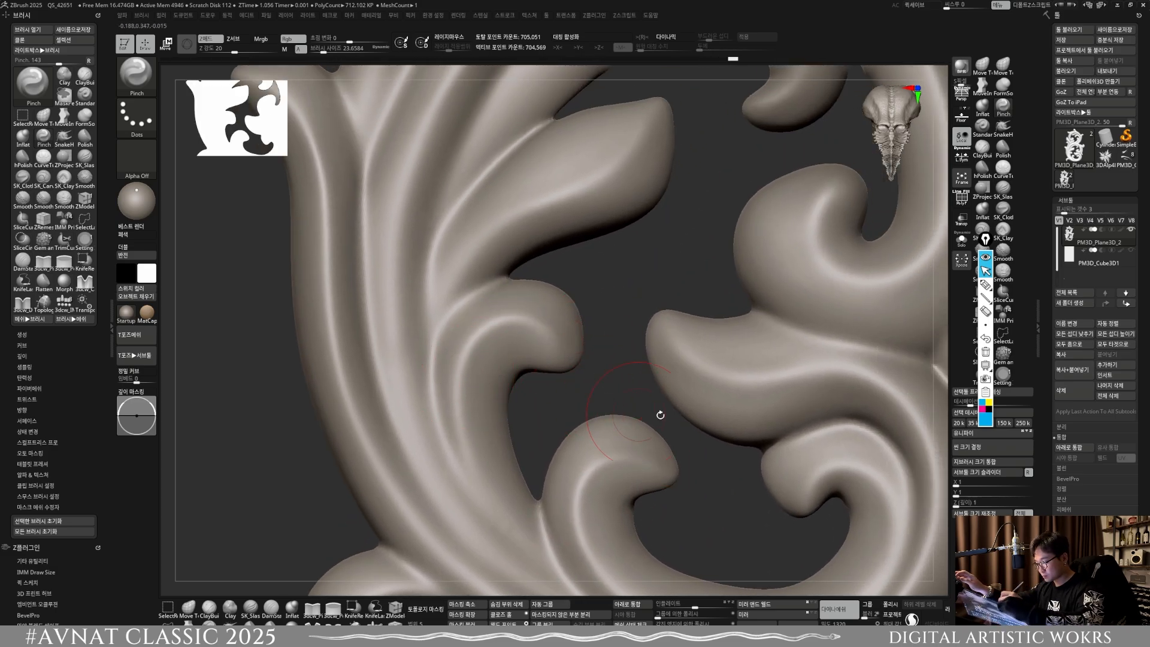
pyautogui.moveTo(660, 414); pyautogui.dragTo(580, 306, button='right')
pyautogui.keyDown('alt'); pyautogui.moveTo(675, 384); pyautogui.dragTo(607, 297, button='right'); pyautogui.keyUp('alt')
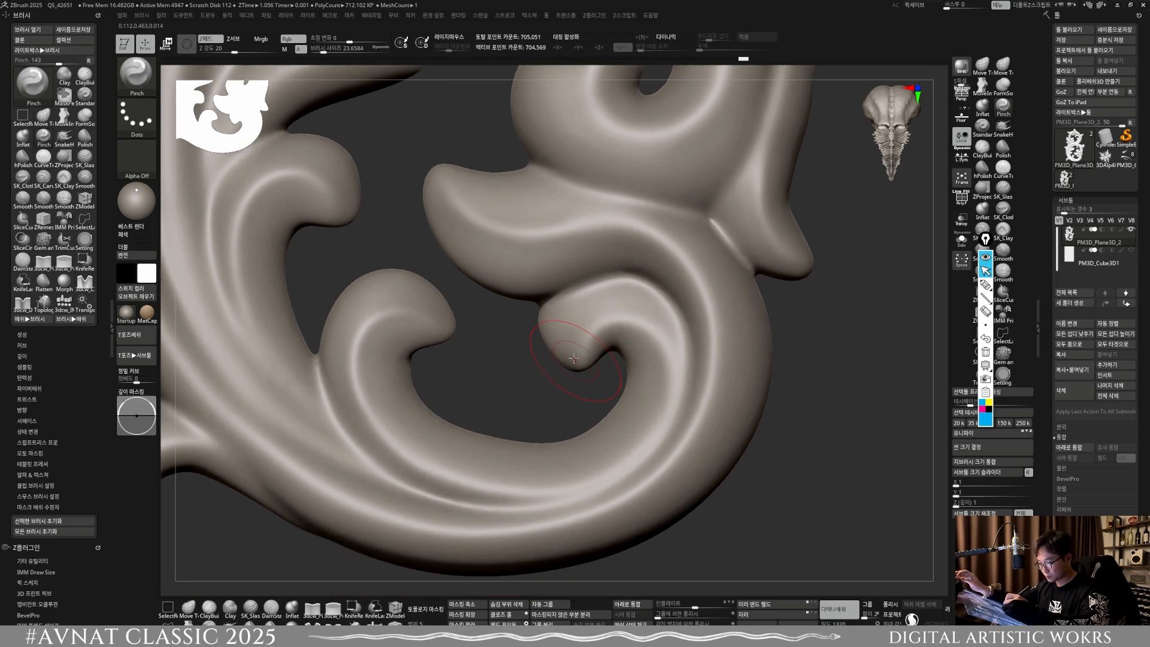
pyautogui.moveTo(653, 440); pyautogui.dragTo(689, 440, button='right')
pyautogui.moveTo(673, 355); pyautogui.dragTo(617, 284, button='right')
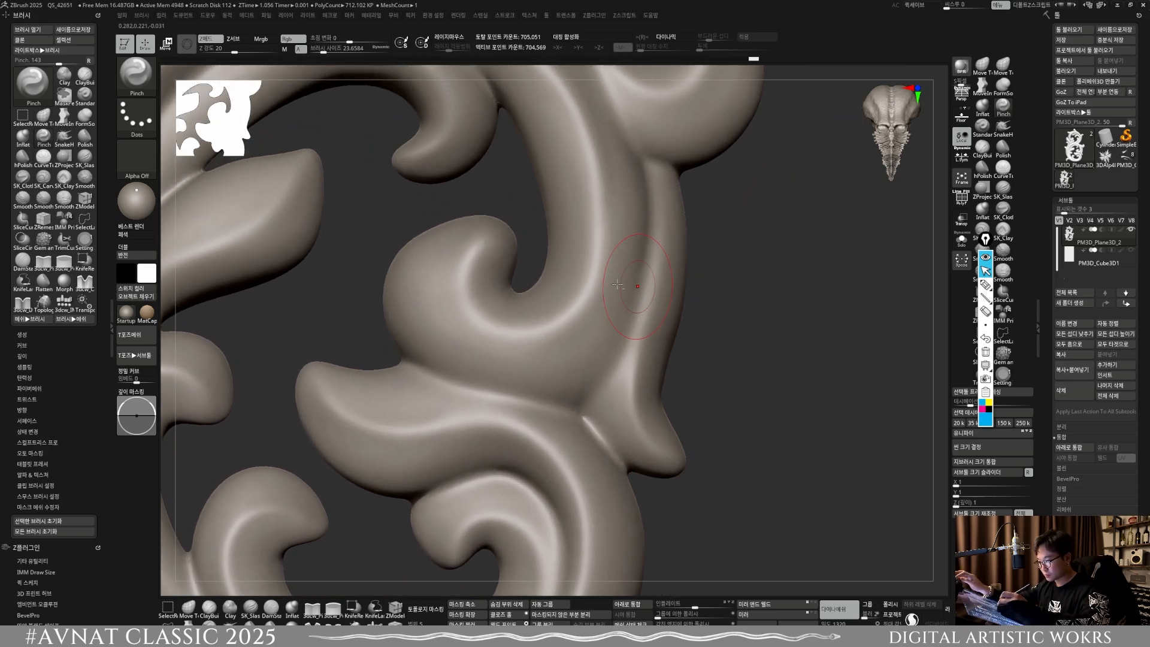
# Step: Pinch the ridges of the lower scroll's right-hand stem and inner curl, and of the hooked leaf projecting on the right
pyautogui.moveTo(453, 253); pyautogui.dragTo(574, 299)
pyautogui.keyDown('alt'); pyautogui.moveTo(536, 344); pyautogui.dragTo(568, 439, button='right'); pyautogui.keyUp('alt')
pyautogui.keyDown('alt'); pyautogui.moveTo(527, 174); pyautogui.dragTo(525, 304, button='right'); pyautogui.keyUp('alt')
pyautogui.moveTo(628, 353); pyautogui.dragTo(683, 322)
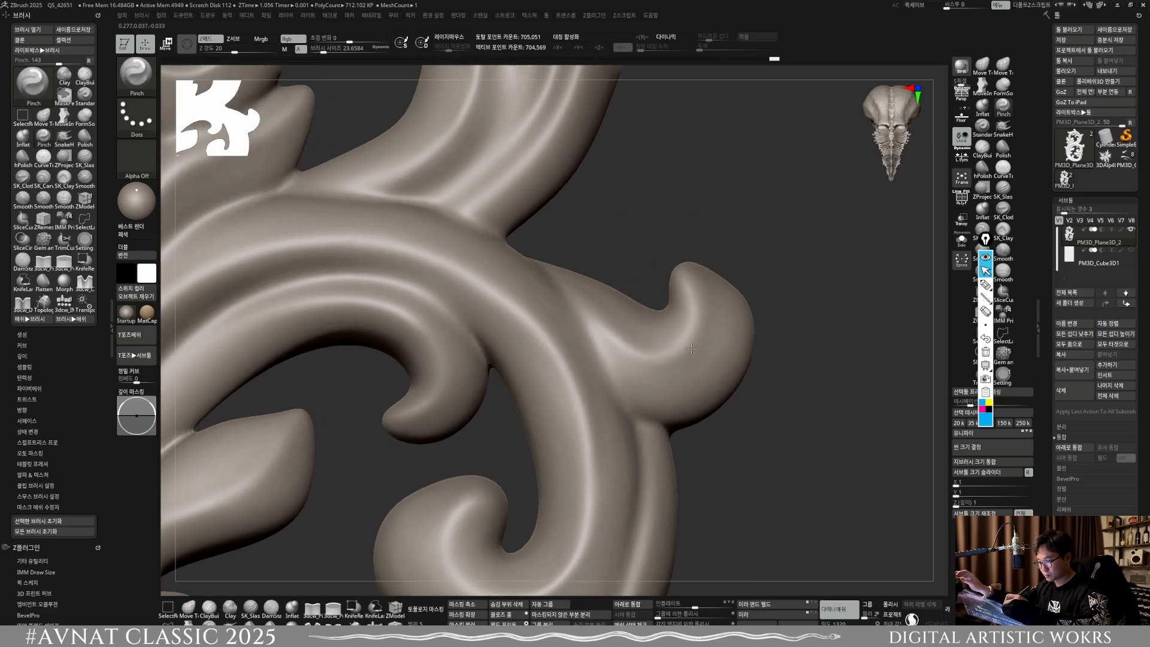
pyautogui.keyDown('alt'); pyautogui.moveTo(591, 284); pyautogui.dragTo(638, 279, button='right'); pyautogui.keyUp('alt')
pyautogui.moveTo(445, 300); pyautogui.dragTo(383, 292)
pyautogui.keyDown('alt'); pyautogui.moveTo(396, 307); pyautogui.dragTo(390, 195, button='right'); pyautogui.keyUp('alt')
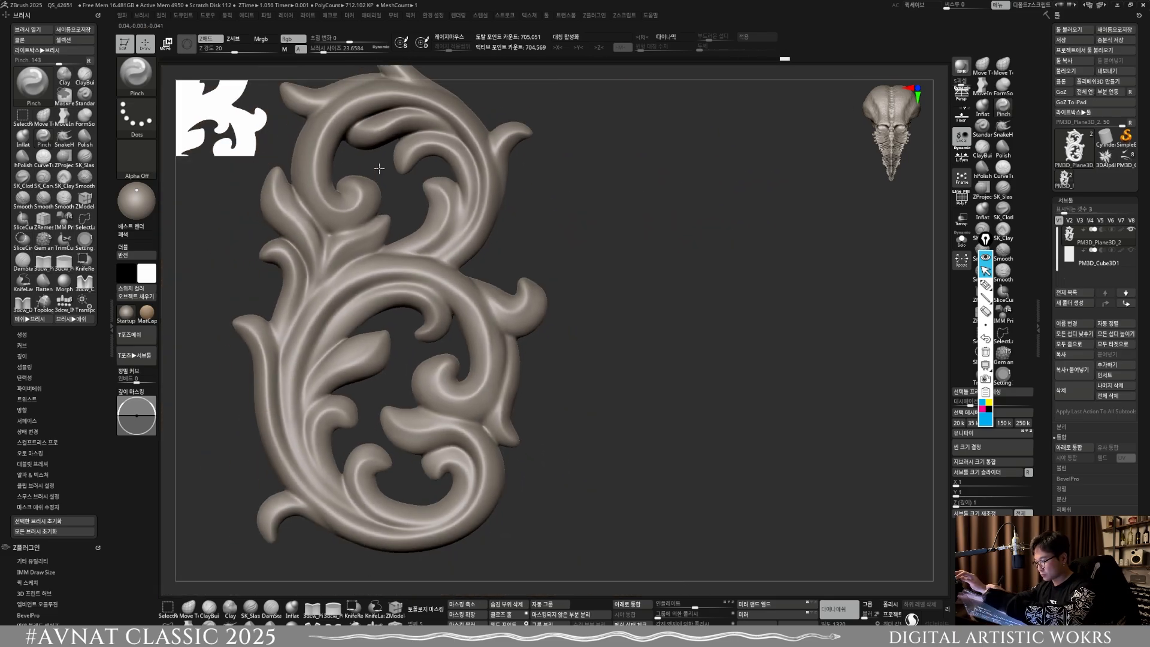
# Step: Remesh the whole pinched ornament with DynaMesh
pyautogui.keyDown('alt'); pyautogui.moveTo(545, 313); pyautogui.dragTo(729, 370, button='right'); pyautogui.keyUp('alt')
pyautogui.keyDown('ctrl'); pyautogui.moveTo(759, 434); pyautogui.dragTo(796, 459); pyautogui.keyUp('ctrl')
pyautogui.moveTo(834, 454)
pyautogui.keyDown('alt'); pyautogui.mouseDown(button='right')
pyautogui.moveTo(826, 405)
pyautogui.moveTo(794, 376)
pyautogui.mouseUp(button='right'); pyautogui.keyUp('alt')
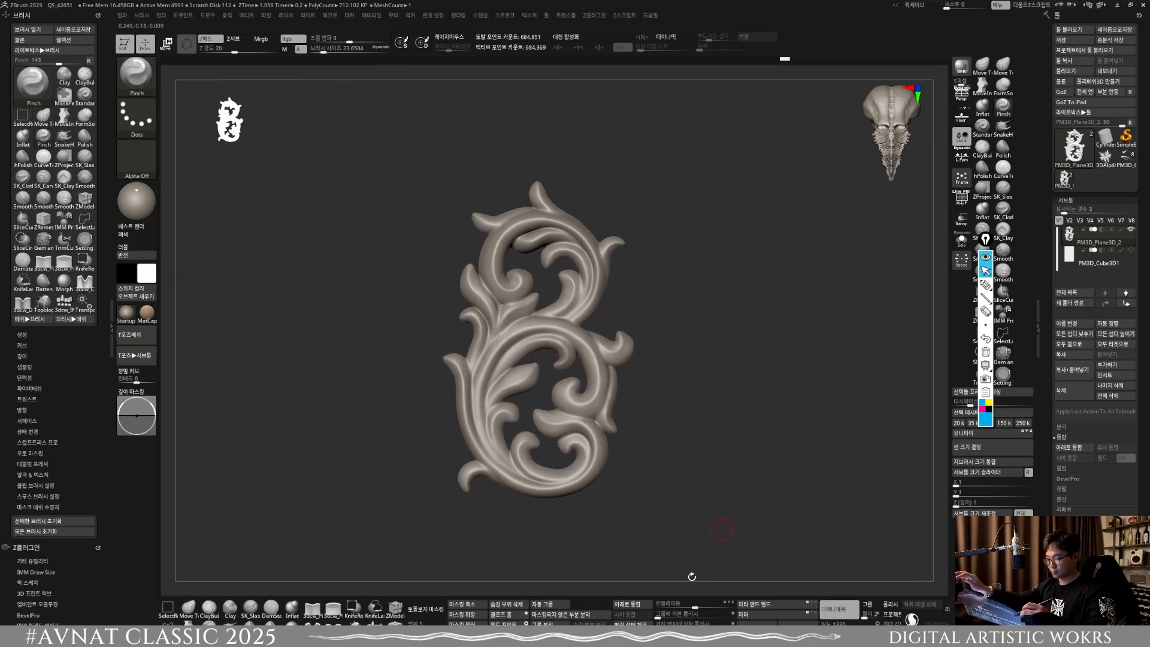
pyautogui.keyDown('ctrl'); pyautogui.moveTo(712, 526); pyautogui.dragTo(742, 499); pyautogui.keyUp('ctrl')
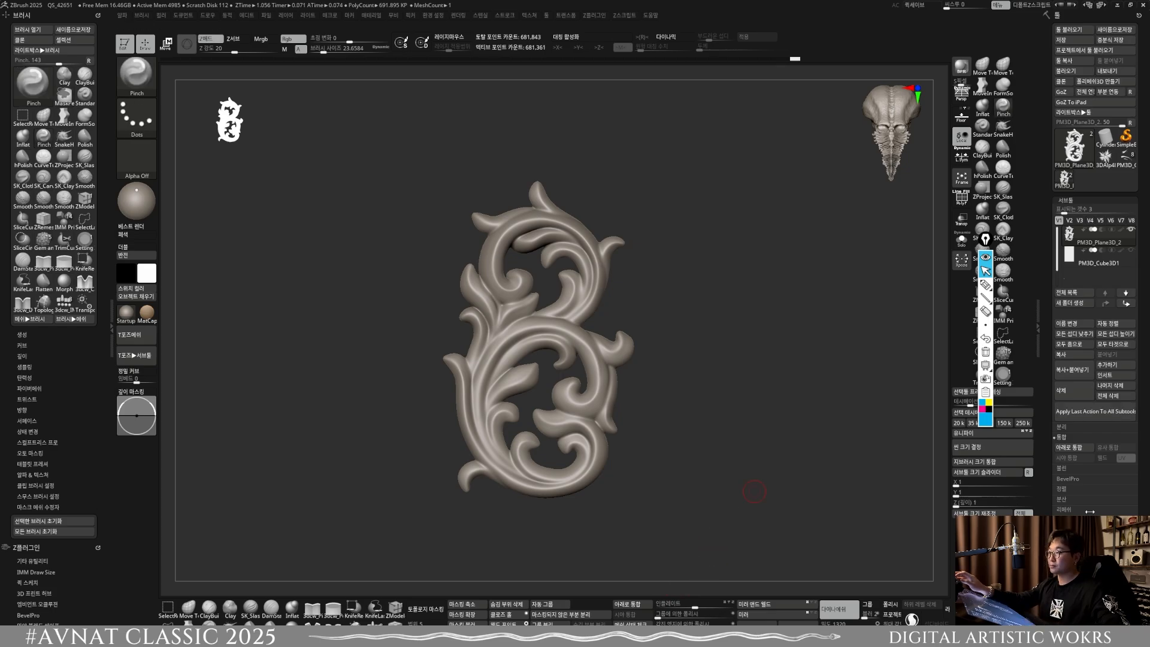
# Step: Shift the ornament slightly along its depth in side view with the Move gizmo, and reset the gizmo's position
pyautogui.moveTo(781, 250); pyautogui.dragTo(823, 303, button='right')
pyautogui.keyDown('alt'); pyautogui.moveTo(726, 405); pyautogui.dragTo(789, 367, button='right'); pyautogui.keyUp('alt')
pyautogui.press('w')
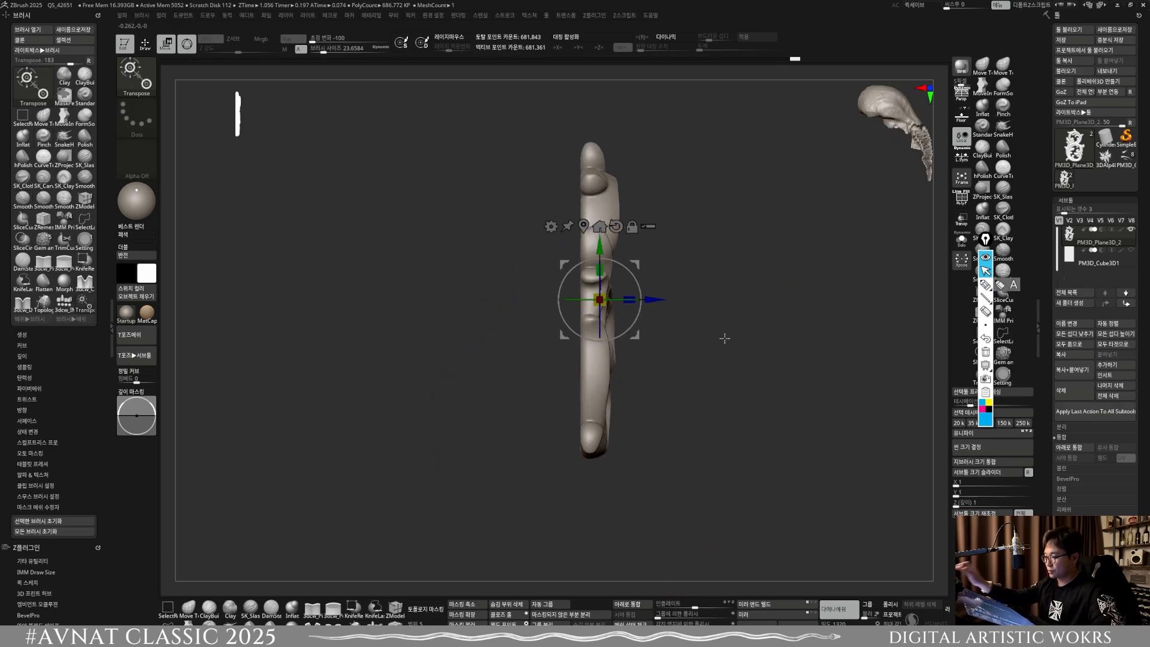
pyautogui.keyDown('alt'); pyautogui.moveTo(645, 299); pyautogui.dragTo(635, 299); pyautogui.keyUp('alt')
pyautogui.click(596, 230)
pyautogui.keyDown('alt'); pyautogui.moveTo(767, 536); pyautogui.dragTo(749, 566, button='right'); pyautogui.keyUp('alt')
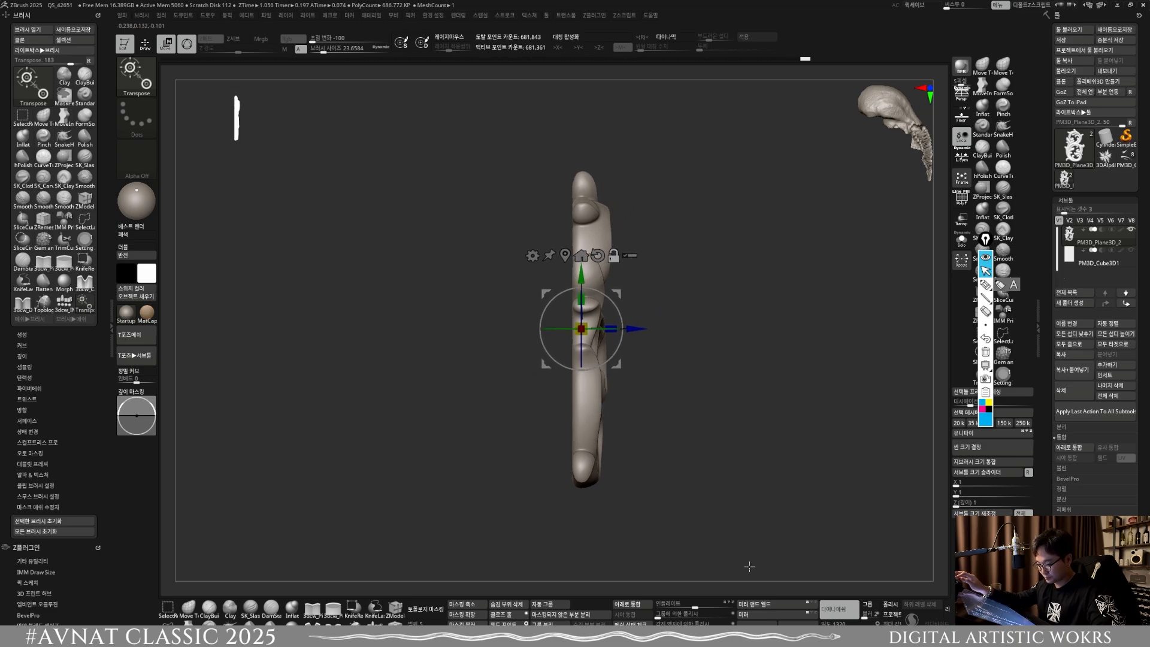
# Step: Apply Mirror and Weld across the ornament's thickness to make it double-sided, and remesh it with DynaMesh
pyautogui.click(810, 605)
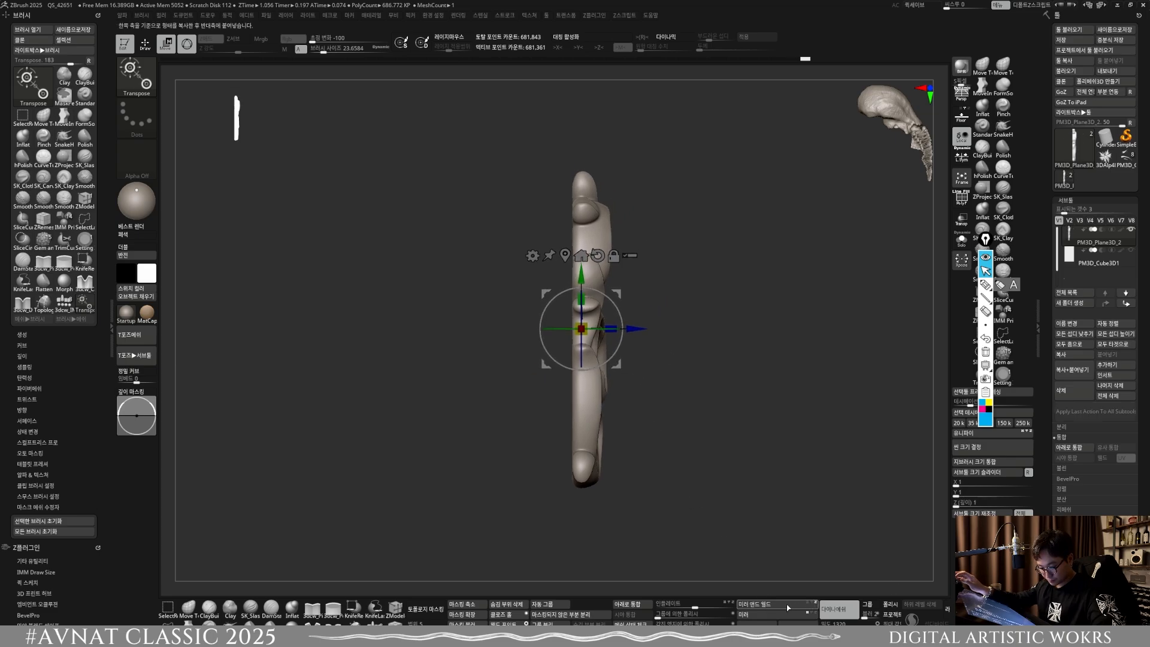
pyautogui.click(788, 607)
pyautogui.moveTo(677, 400); pyautogui.dragTo(567, 407, button='right')
pyautogui.press('q')
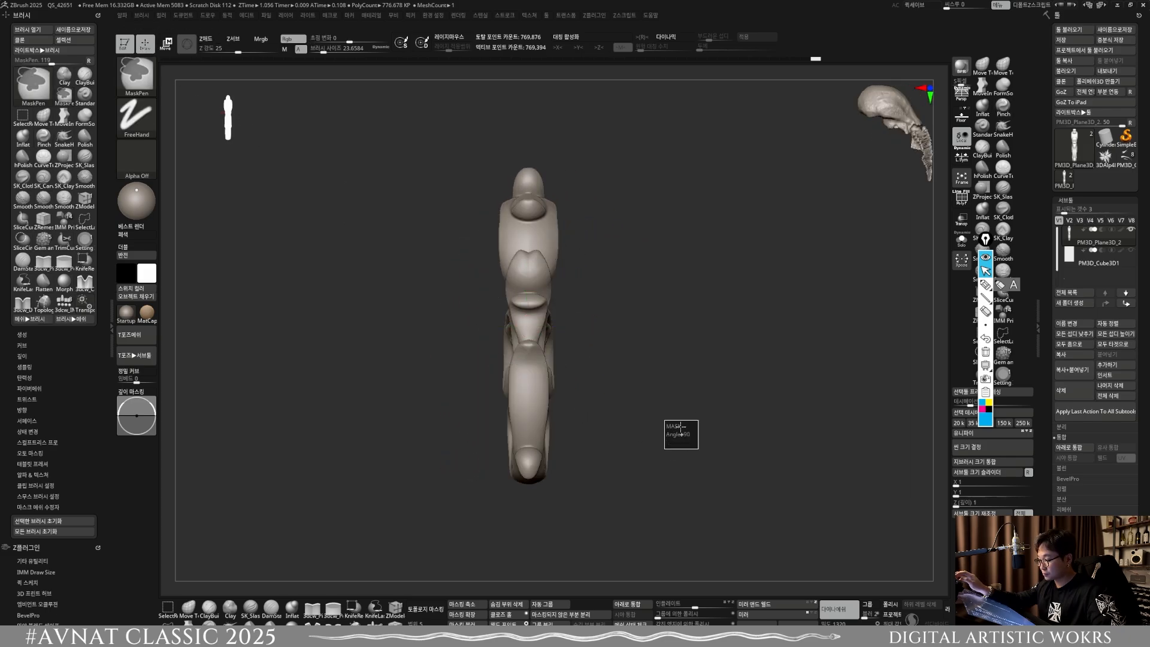
pyautogui.moveTo(672, 431)
pyautogui.mouseDown(button='right')
pyautogui.moveTo(609, 412)
pyautogui.moveTo(631, 430)
pyautogui.mouseUp(button='right')
pyautogui.keyDown('ctrl'); pyautogui.moveTo(631, 545); pyautogui.dragTo(529, 145); pyautogui.keyUp('ctrl')
pyautogui.hotkey('ctrl', 'z')
pyautogui.keyDown('ctrl'); pyautogui.moveTo(562, 312); pyautogui.dragTo(576, 378, button='right'); pyautogui.keyUp('ctrl')
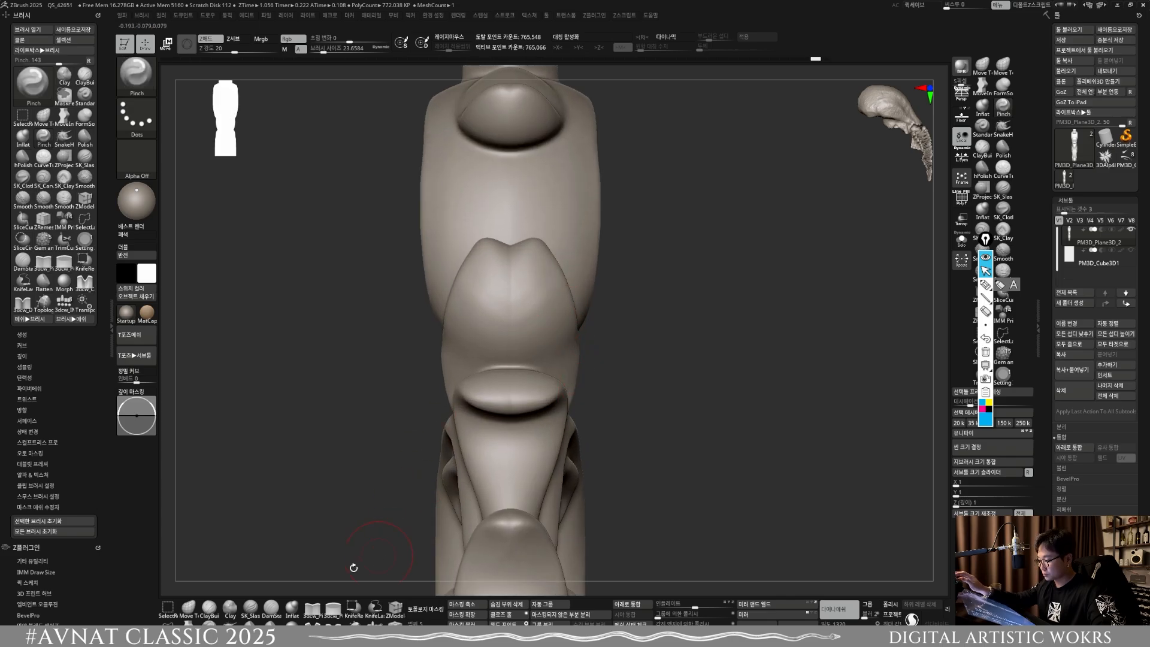
# Step: Merge the notched leaf tip at the mirror seam into one point with the Move Topological brush and Mirror and Weld
pyautogui.click(189, 627)
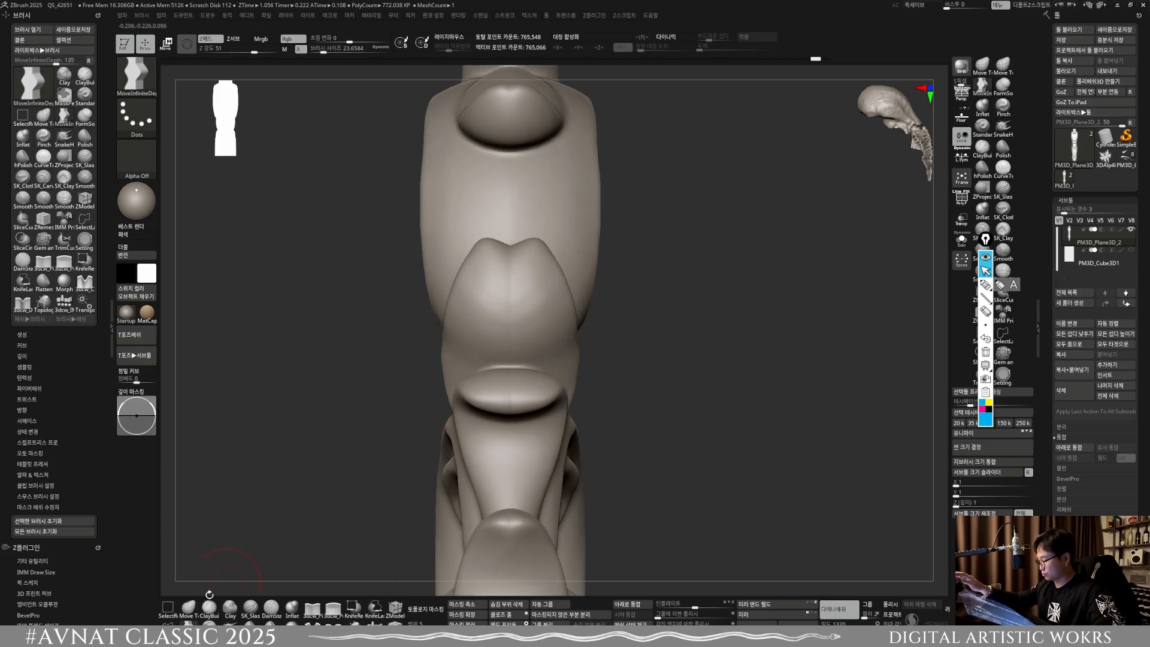
pyautogui.click(189, 608)
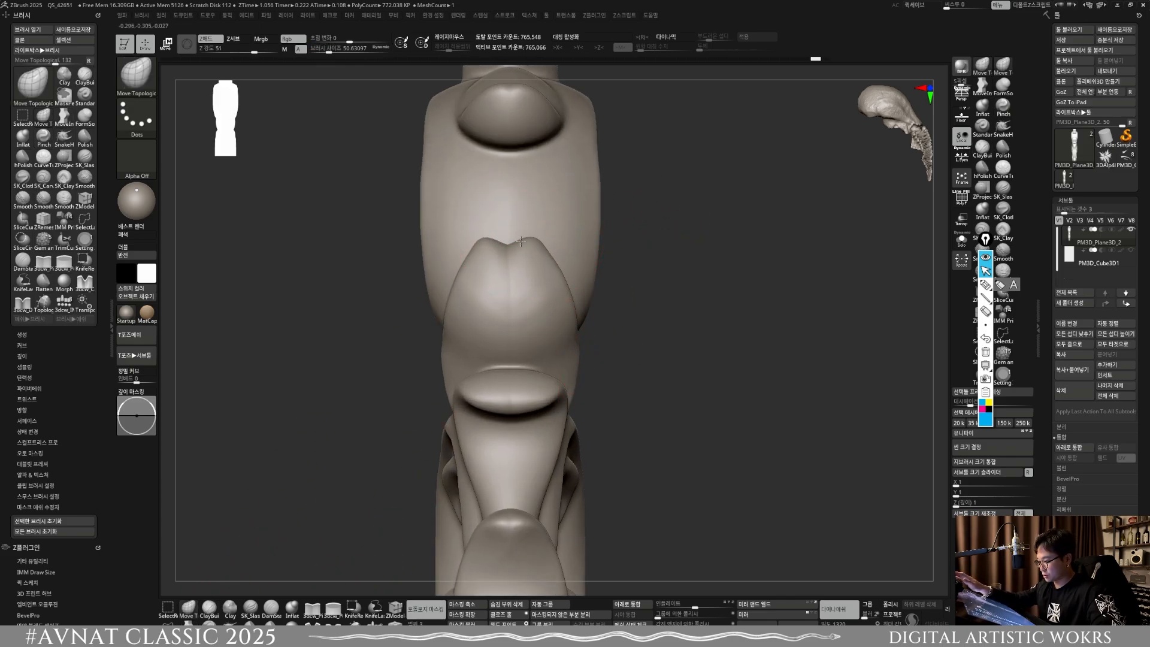
pyautogui.moveTo(521, 241); pyautogui.dragTo(516, 243)
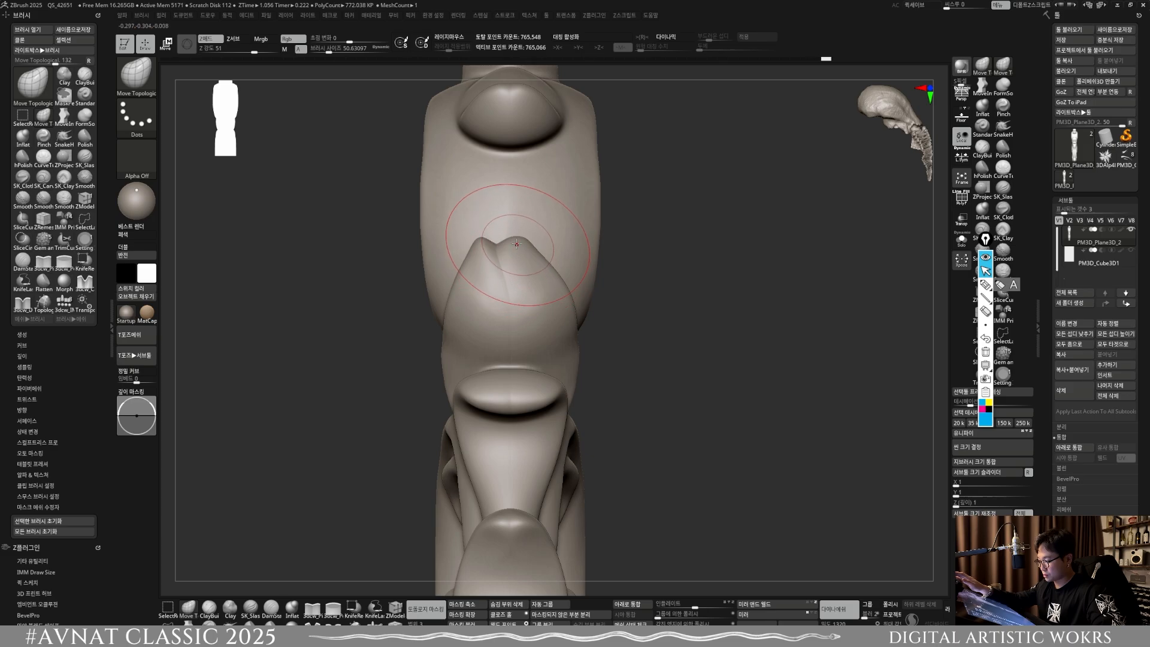
pyautogui.click(774, 609)
pyautogui.moveTo(524, 271)
pyautogui.mouseDown(button='right')
pyautogui.moveTo(479, 273)
pyautogui.moveTo(522, 271)
pyautogui.mouseUp(button='right')
pyautogui.keyDown('alt'); pyautogui.moveTo(533, 153); pyautogui.dragTo(505, 360, button='right'); pyautogui.keyUp('alt')
pyautogui.press('s')
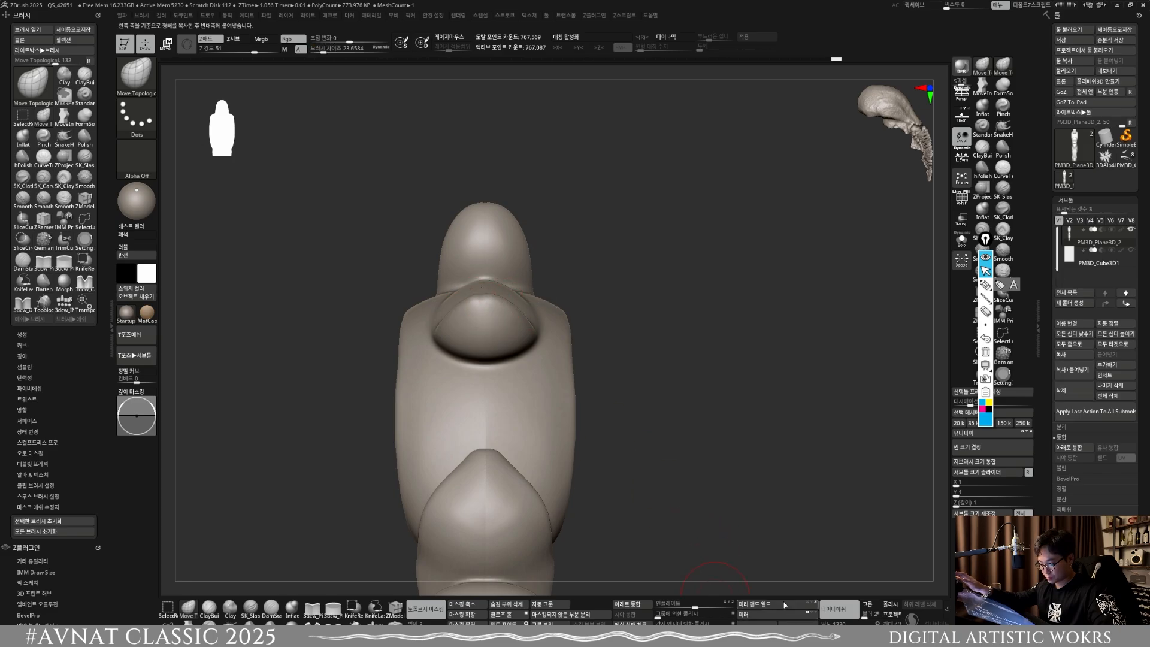
# Step: Even out the leaf tips along the mirror seam with the Move Topological brush, re-symmetrizing each with Mirror and Weld
pyautogui.moveTo(578, 441); pyautogui.dragTo(500, 339, button='right')
pyautogui.press('s')
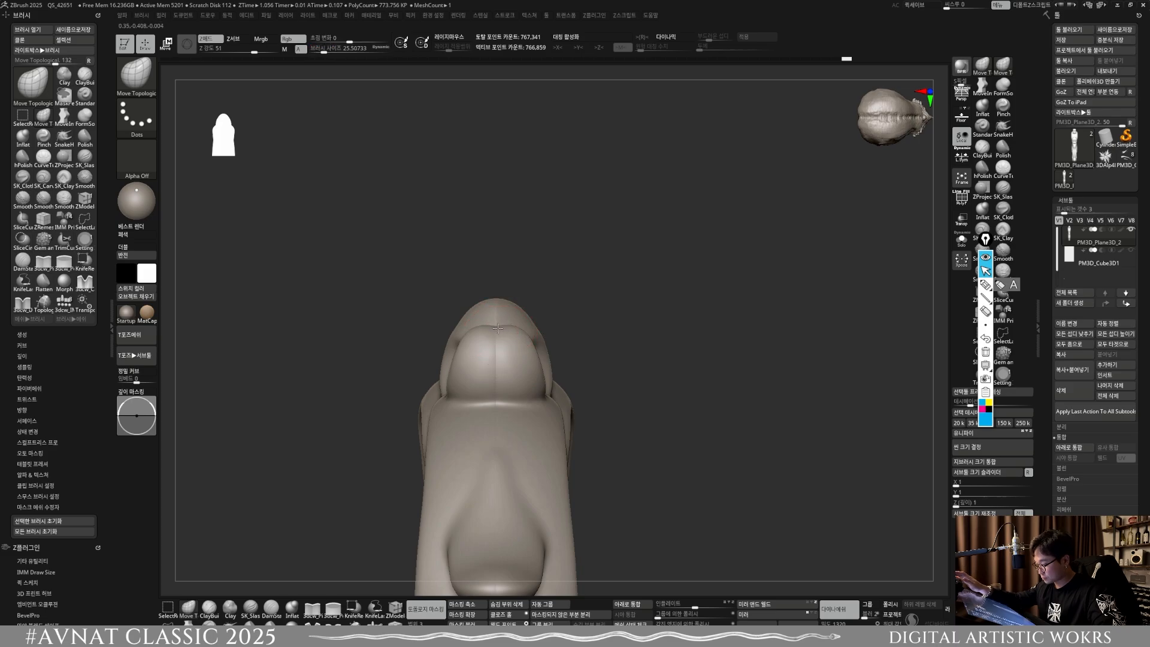
pyautogui.click(774, 604)
pyautogui.moveTo(647, 503); pyautogui.dragTo(485, 325, button='right')
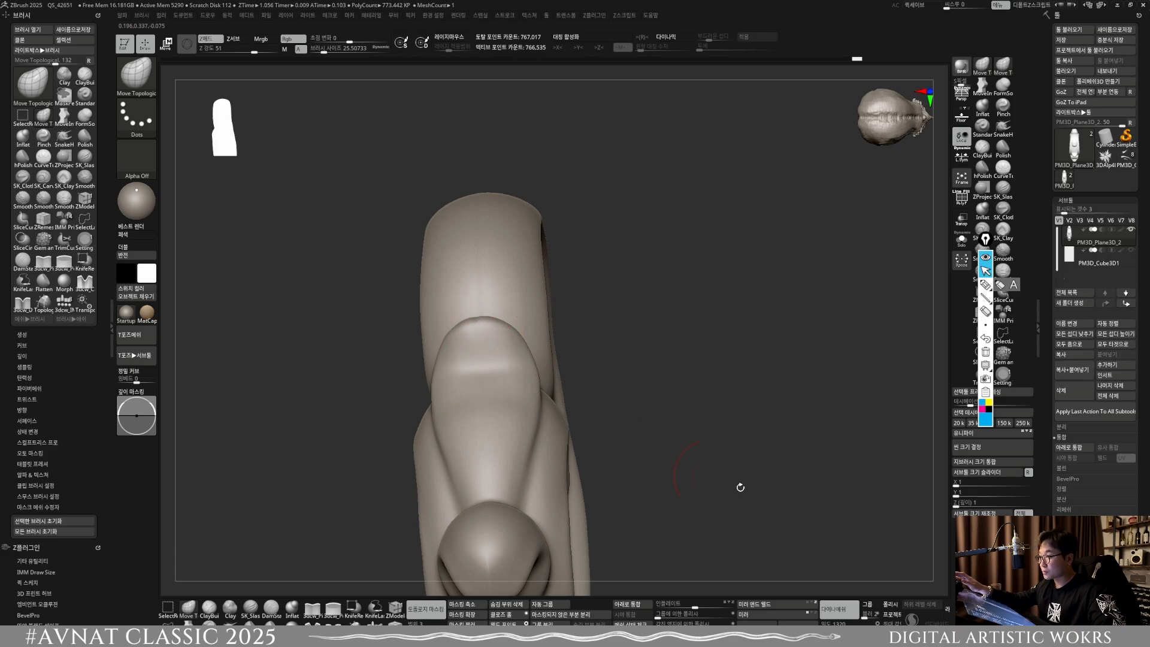
pyautogui.click(772, 606)
pyautogui.moveTo(635, 455); pyautogui.dragTo(573, 290, button='right')
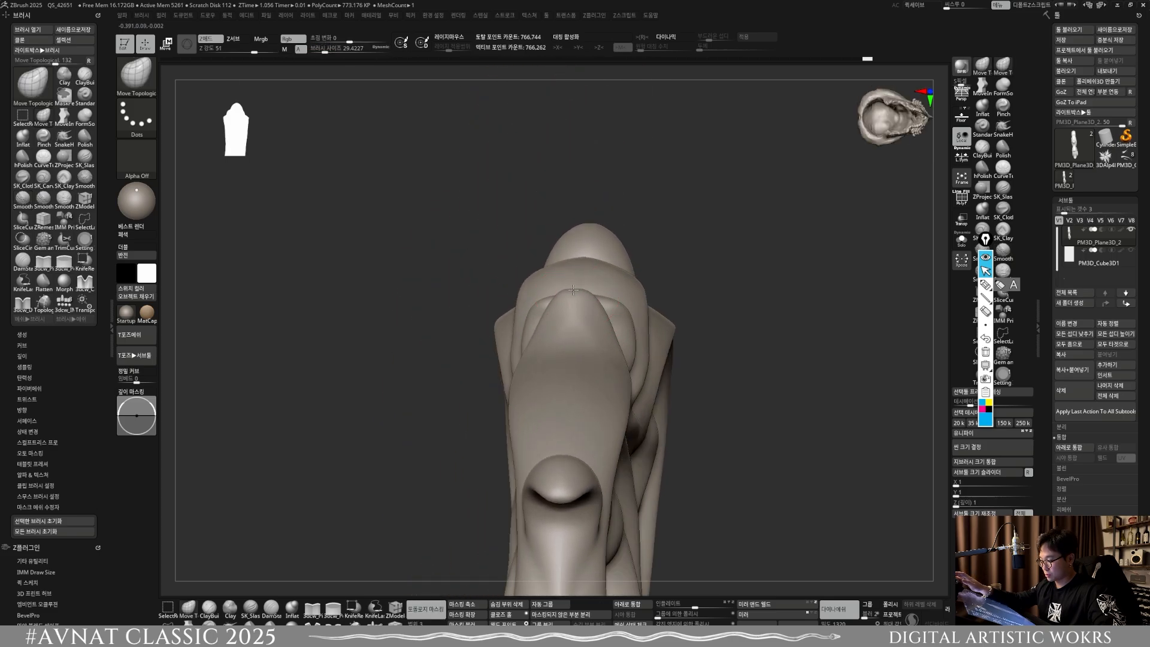
# Step: Reshape the outer curl and leaf ends on the seam with the Move Topological brush, and apply Mirror and Weld
pyautogui.click(776, 607)
pyautogui.moveTo(671, 180)
pyautogui.mouseDown(button='right')
pyautogui.moveTo(668, 246)
pyautogui.moveTo(574, 261)
pyautogui.moveTo(544, 294)
pyautogui.mouseUp(button='right')
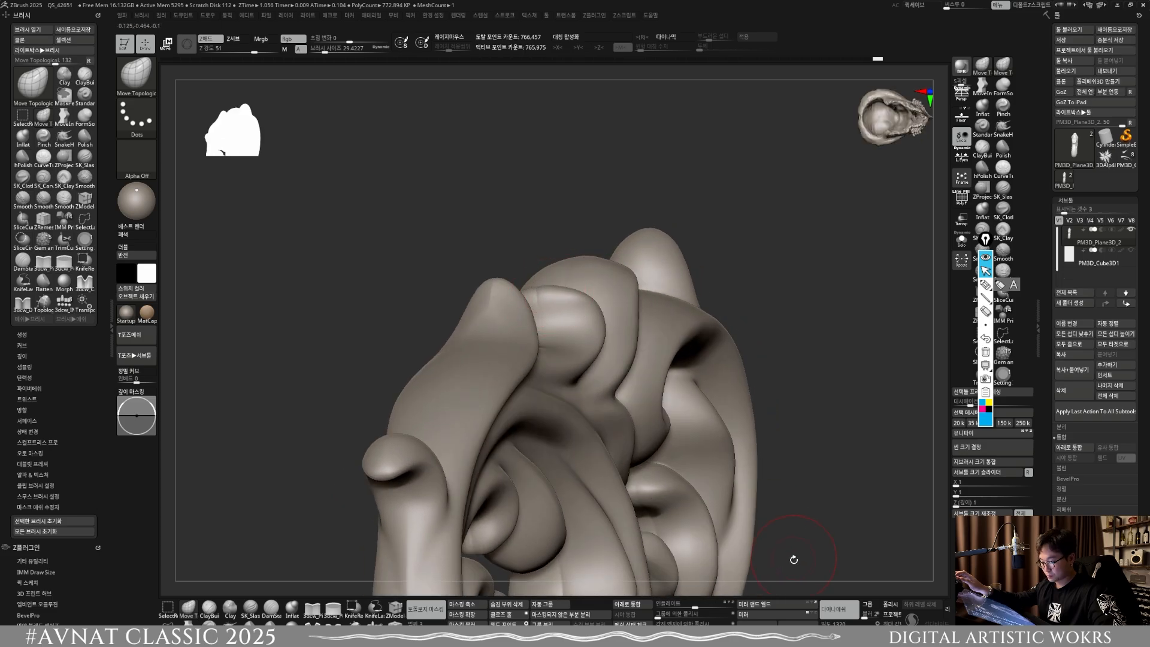
pyautogui.click(777, 604)
pyautogui.moveTo(647, 179)
pyautogui.mouseDown(button='right')
pyautogui.moveTo(573, 297)
pyautogui.moveTo(552, 264)
pyautogui.mouseUp(button='right')
pyautogui.press('s')
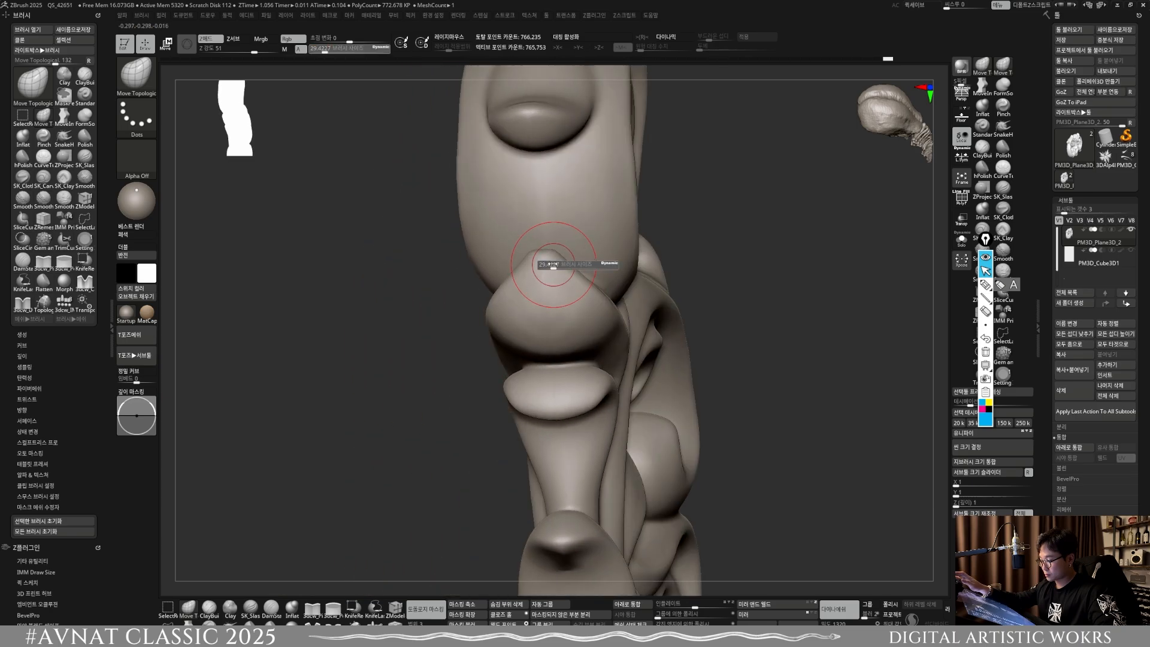
pyautogui.click(799, 606)
pyautogui.moveTo(560, 264)
pyautogui.mouseDown(button='right')
pyautogui.moveTo(599, 281)
pyautogui.moveTo(639, 359)
pyautogui.moveTo(602, 327)
pyautogui.moveTo(647, 347)
pyautogui.mouseUp(button='right')
pyautogui.keyDown('ctrl'); pyautogui.moveTo(817, 495); pyautogui.dragTo(770, 526); pyautogui.keyUp('ctrl')
pyautogui.moveTo(618, 398)
pyautogui.keyDown('ctrl'); pyautogui.mouseDown(button='right')
pyautogui.moveTo(598, 441)
pyautogui.moveTo(611, 389)
pyautogui.mouseUp(button='right'); pyautogui.keyUp('ctrl')
pyautogui.moveTo(611, 389)
pyautogui.mouseDown(button='right')
pyautogui.moveTo(645, 369)
pyautogui.moveTo(629, 395)
pyautogui.mouseUp(button='right')
pyautogui.press('w')
pyautogui.moveTo(531, 323); pyautogui.dragTo(414, 269, button='right')
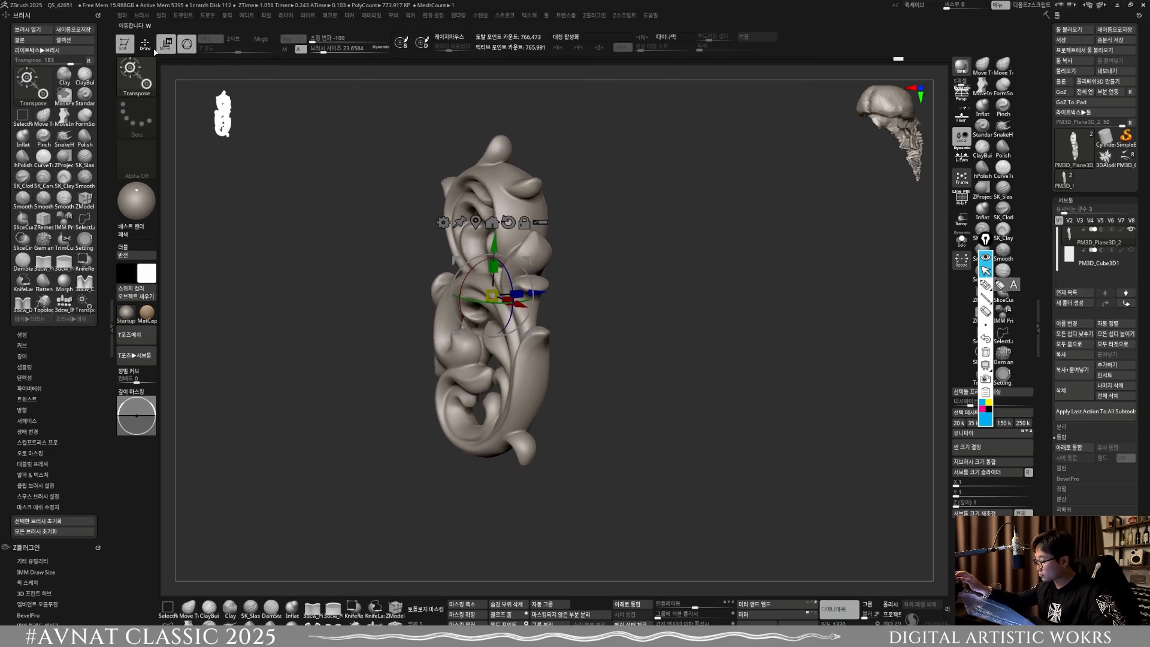
pyautogui.click(146, 44)
# Step: Smooth the rounded ball of the large inner curl in the middle of the ornament
pyautogui.moveTo(464, 310)
pyautogui.mouseDown(button='right')
pyautogui.moveTo(354, 327)
pyautogui.moveTo(370, 348)
pyautogui.moveTo(563, 399)
pyautogui.moveTo(526, 393)
pyautogui.moveTo(534, 415)
pyautogui.moveTo(559, 379)
pyautogui.moveTo(508, 363)
pyautogui.moveTo(503, 343)
pyautogui.moveTo(498, 353)
pyautogui.mouseUp(button='right')
pyautogui.moveTo(494, 350); pyautogui.dragTo(485, 337)
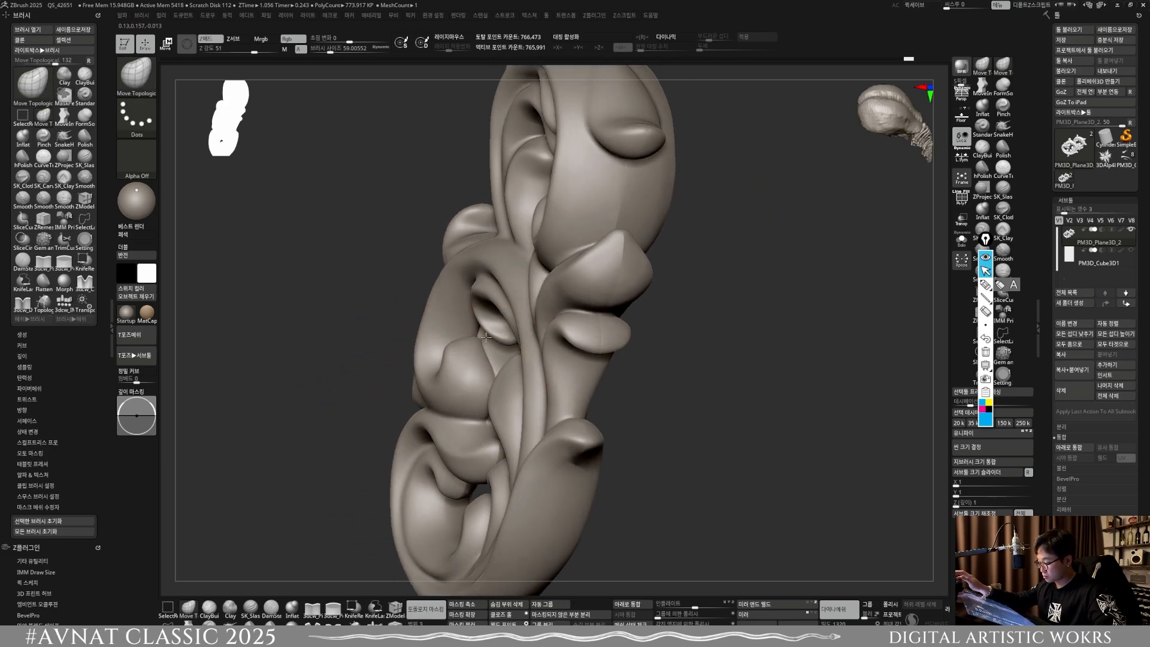
pyautogui.moveTo(599, 443)
pyautogui.mouseDown(button='right')
pyautogui.moveTo(556, 360)
pyautogui.moveTo(464, 435)
pyautogui.moveTo(473, 418)
pyautogui.moveTo(474, 431)
pyautogui.mouseUp(button='right')
pyautogui.press('shift')
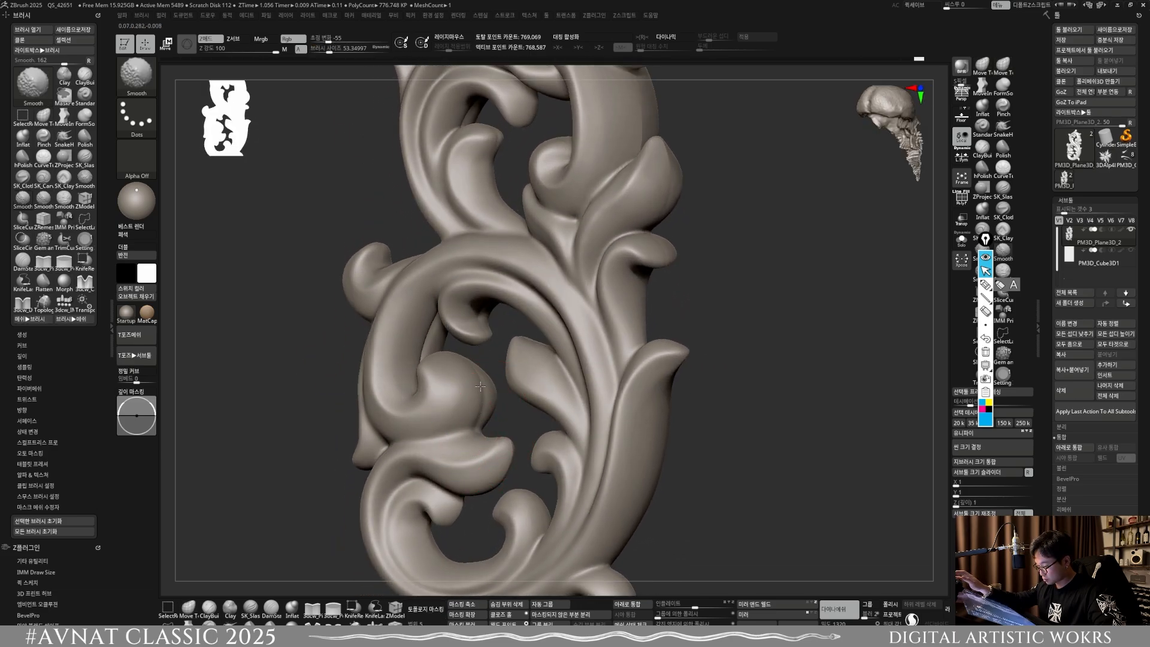
pyautogui.moveTo(481, 387); pyautogui.dragTo(481, 421, button='right')
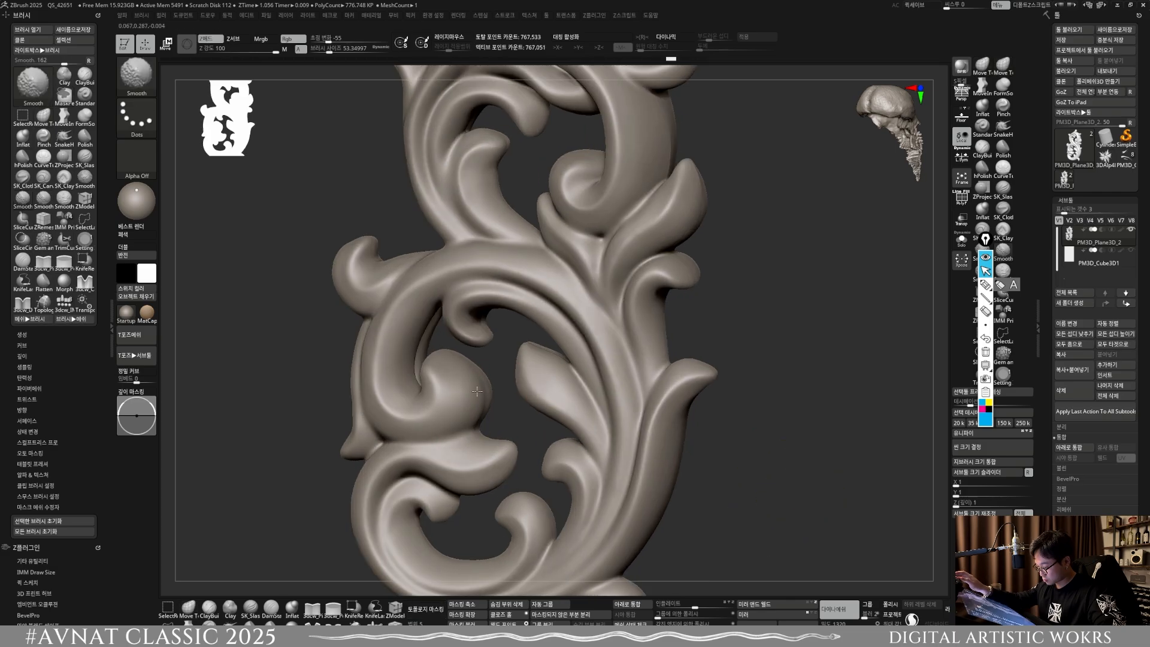
# Step: Refine the inner leaf and curl tips of the lower scroll with Move Topological and Smooth, applying Mirror and Weld
pyautogui.keyDown('ctrl'); pyautogui.moveTo(722, 509); pyautogui.dragTo(766, 464); pyautogui.keyUp('ctrl')
pyautogui.moveTo(575, 407)
pyautogui.mouseDown(button='right')
pyautogui.moveTo(653, 411)
pyautogui.moveTo(561, 405)
pyautogui.moveTo(494, 348)
pyautogui.mouseUp(button='right')
pyautogui.press('shift')
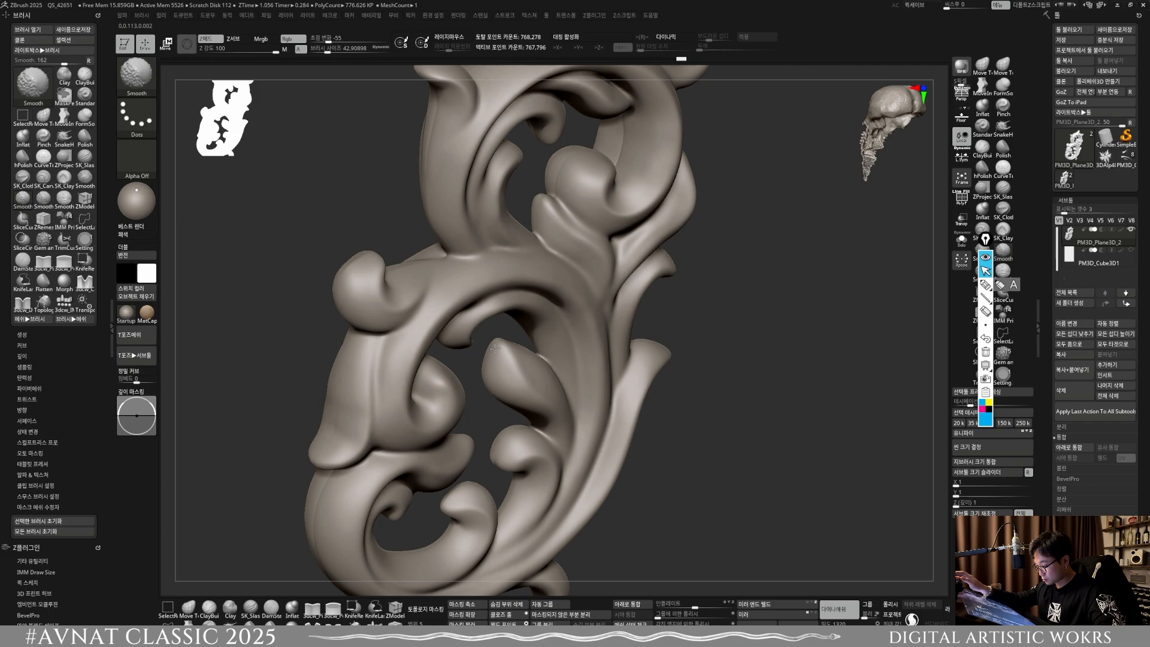
pyautogui.keyDown('ctrl'); pyautogui.moveTo(715, 468); pyautogui.dragTo(774, 432); pyautogui.keyUp('ctrl')
pyautogui.moveTo(749, 455); pyautogui.dragTo(547, 434, button='right')
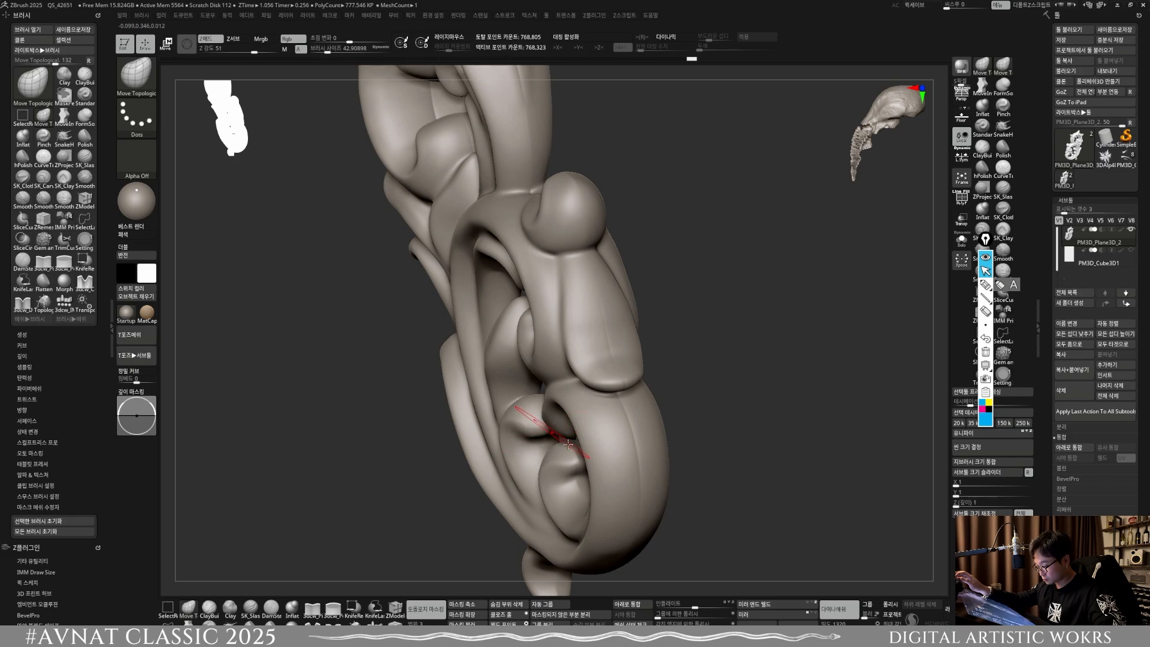
pyautogui.click(762, 605)
pyautogui.moveTo(533, 485); pyautogui.dragTo(548, 454, button='right')
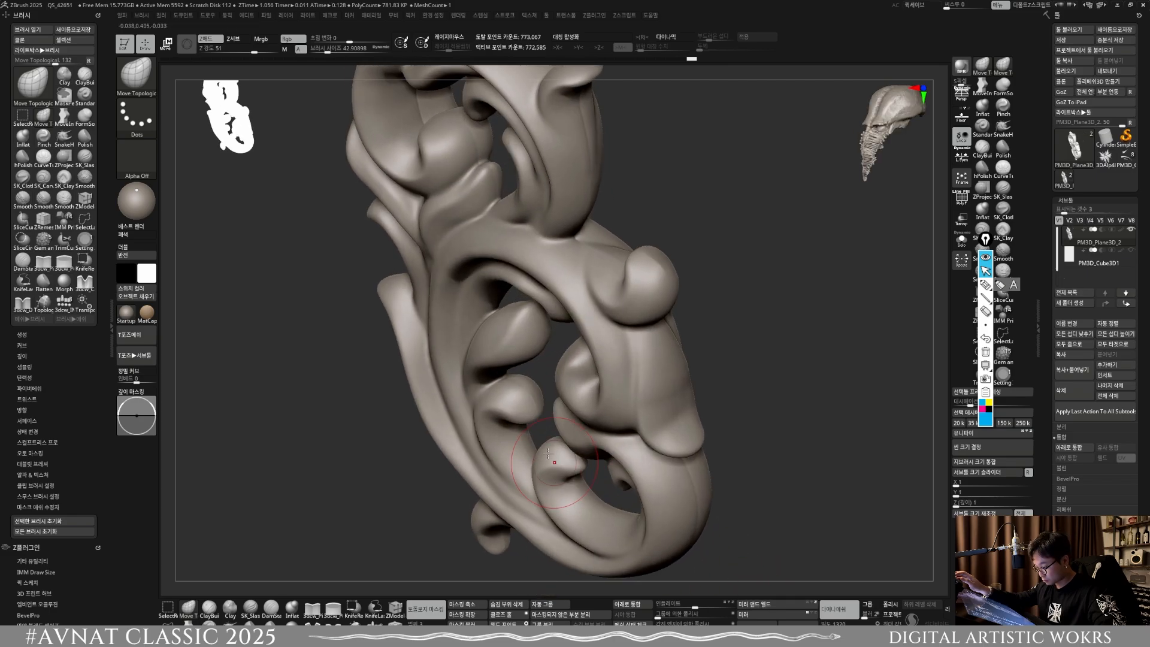
pyautogui.click(758, 604)
pyautogui.keyDown('shift'); pyautogui.moveTo(567, 473); pyautogui.dragTo(530, 425); pyautogui.keyUp('shift')
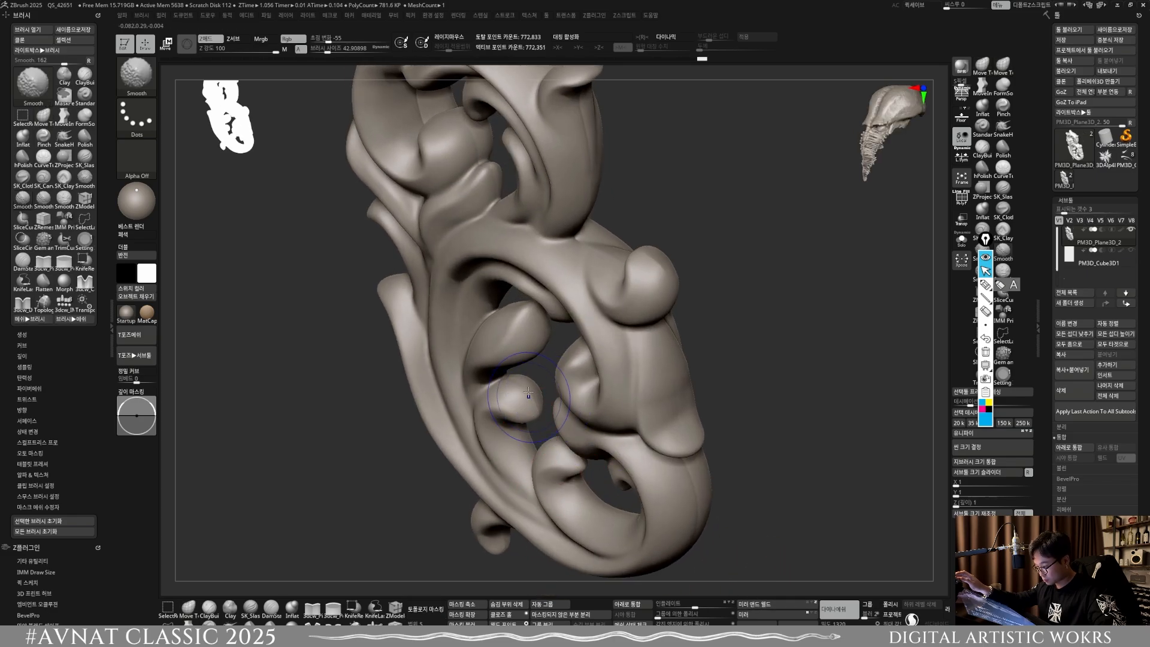
# Step: Adjust and smooth the inner curls of the upper scroll with the Move Topological and Smooth brushes
pyautogui.keyDown('ctrl'); pyautogui.moveTo(868, 472); pyautogui.dragTo(883, 497); pyautogui.keyUp('ctrl')
pyautogui.moveTo(677, 396)
pyautogui.mouseDown(button='right')
pyautogui.moveTo(530, 414)
pyautogui.moveTo(494, 435)
pyautogui.moveTo(506, 449)
pyautogui.moveTo(548, 399)
pyautogui.mouseUp(button='right')
pyautogui.moveTo(565, 373); pyautogui.dragTo(572, 395, button='right')
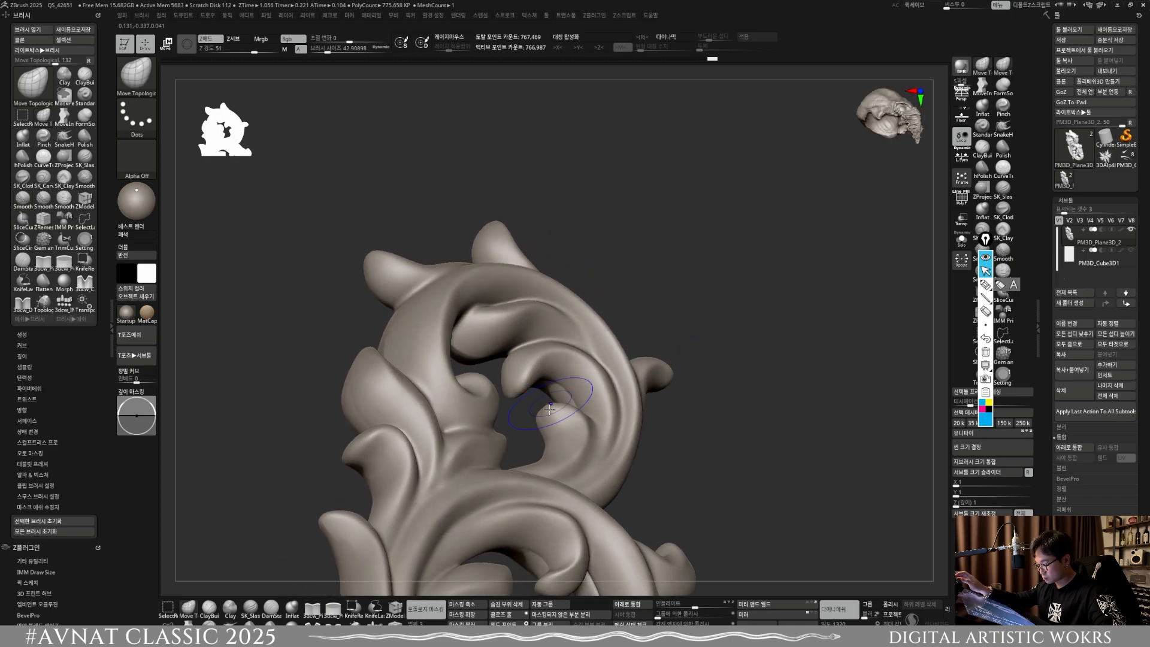
pyautogui.press('shift')
pyautogui.keyDown('shift'); pyautogui.moveTo(484, 355); pyautogui.dragTo(469, 354); pyautogui.keyUp('shift')
pyautogui.keyDown('ctrl'); pyautogui.moveTo(700, 468); pyautogui.dragTo(758, 434); pyautogui.keyUp('ctrl')
pyautogui.keyDown('shift'); pyautogui.moveTo(543, 389); pyautogui.dragTo(560, 381); pyautogui.keyUp('shift')
# Step: Mask both sides of the ornament in side view, leaving the centre seam strip free, and polish the strip by crisp edges
pyautogui.keyDown('shift'); pyautogui.moveTo(624, 455); pyautogui.dragTo(515, 281, button='right'); pyautogui.keyUp('shift')
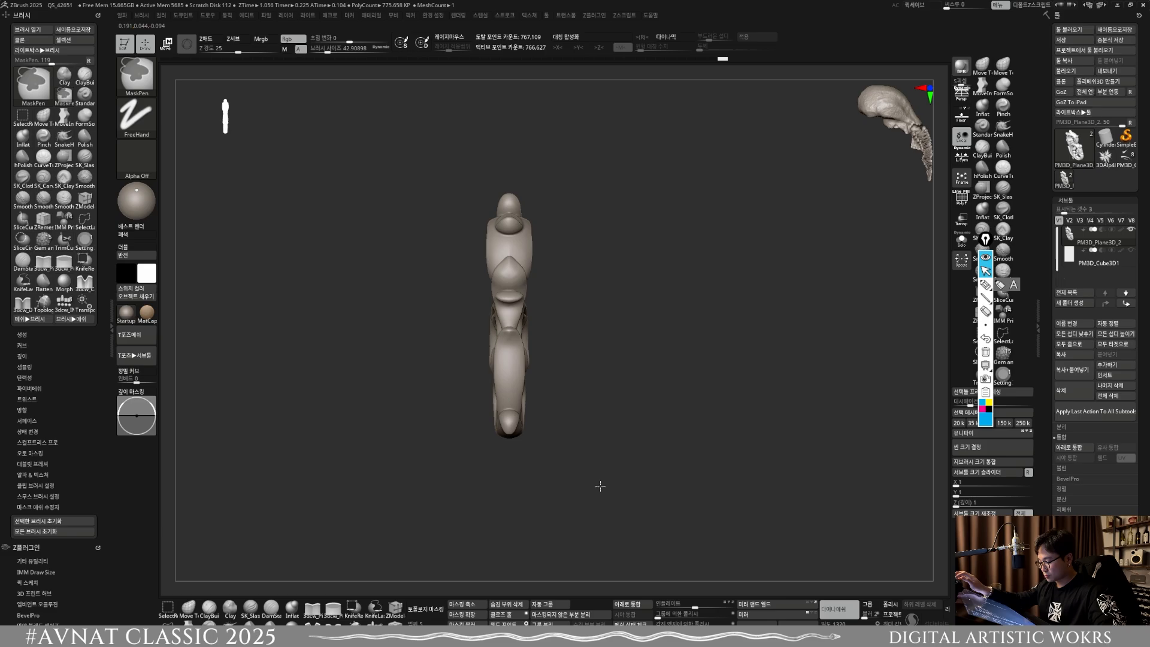
pyautogui.keyDown('ctrl'); pyautogui.moveTo(602, 501); pyautogui.dragTo(510, 157); pyautogui.keyUp('ctrl')
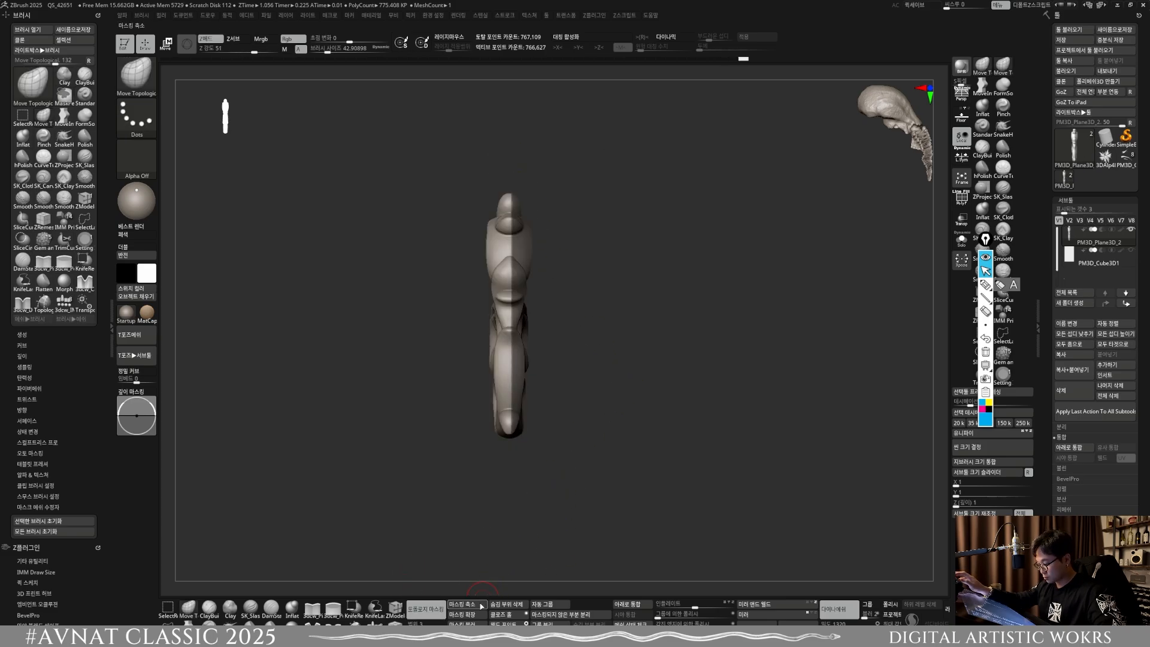
pyautogui.click(720, 621)
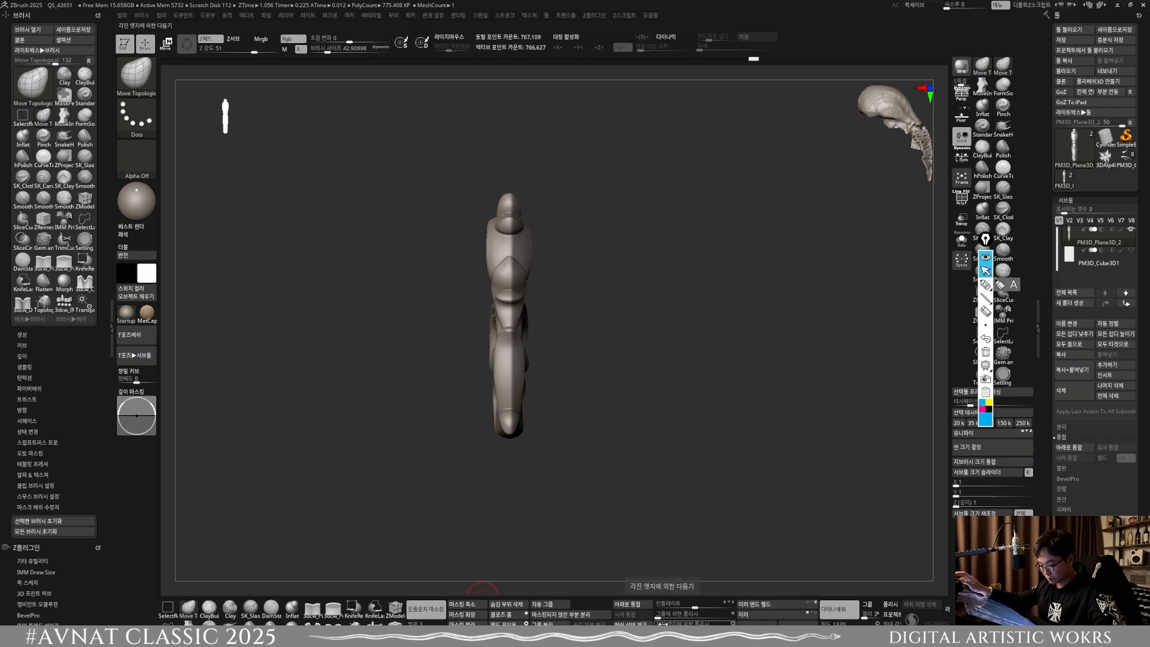
# Step: Clear the mask, remesh the ornament with DynaMesh, and apply Mirror and Weld across its thickness
pyautogui.keyDown('ctrl'); pyautogui.moveTo(610, 482); pyautogui.dragTo(588, 421); pyautogui.keyUp('ctrl')
pyautogui.keyDown('ctrl'); pyautogui.moveTo(550, 403); pyautogui.dragTo(590, 440, button='right'); pyautogui.keyUp('ctrl')
pyautogui.keyDown('ctrl'); pyautogui.moveTo(708, 471); pyautogui.dragTo(784, 552); pyautogui.keyUp('ctrl')
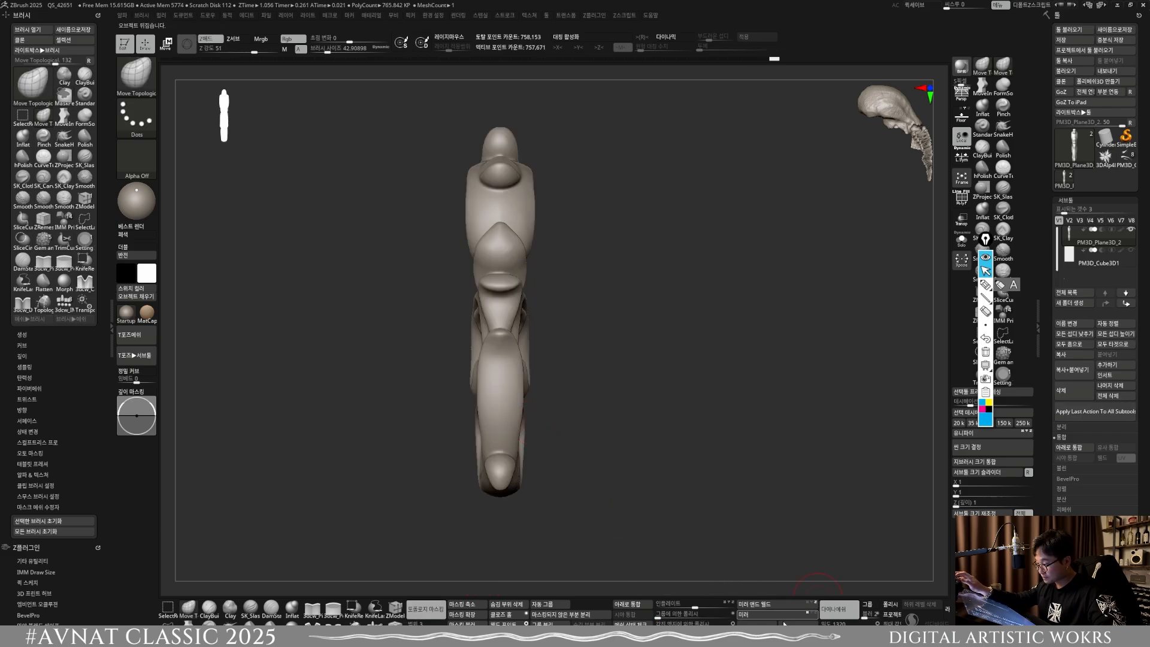
pyautogui.click(772, 604)
# Step: Scale the ornament slightly thicker along its depth in side view with the gizmo, and remesh it with DynaMesh
pyautogui.moveTo(616, 408); pyautogui.dragTo(635, 433, button='right')
pyautogui.keyDown('alt'); pyautogui.moveTo(635, 432); pyautogui.dragTo(633, 393, button='right'); pyautogui.keyUp('alt')
pyautogui.press('w')
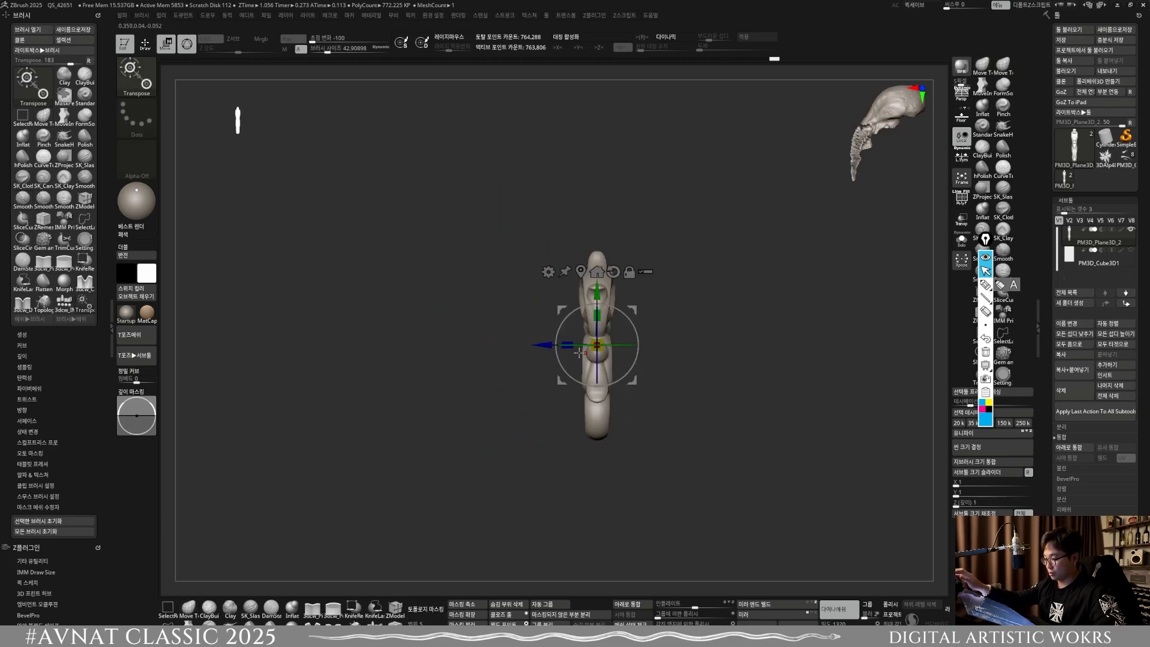
pyautogui.moveTo(565, 351); pyautogui.dragTo(564, 351)
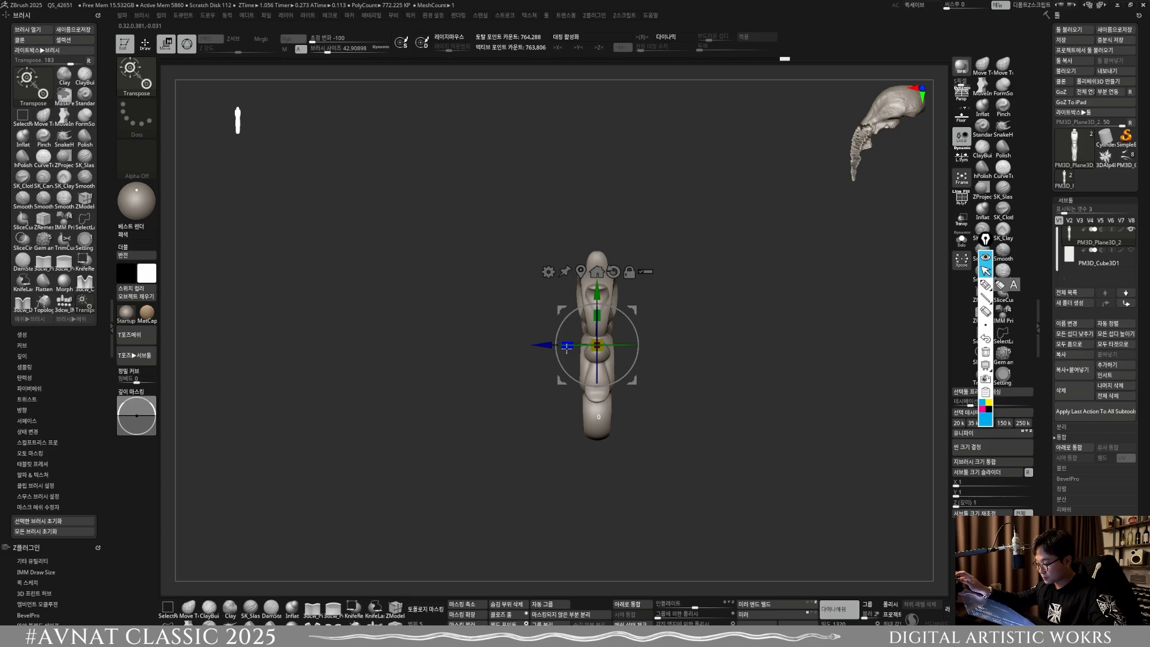
pyautogui.keyDown('ctrl'); pyautogui.moveTo(690, 400); pyautogui.dragTo(787, 457); pyautogui.keyUp('ctrl')
pyautogui.click(145, 45)
pyautogui.moveTo(758, 413)
pyautogui.keyDown('alt'); pyautogui.mouseDown(button='right')
pyautogui.moveTo(537, 382)
pyautogui.moveTo(578, 422)
pyautogui.mouseUp(button='right'); pyautogui.keyUp('alt')
pyautogui.moveTo(527, 352); pyautogui.dragTo(565, 389, button='right')
# Step: Thicken the ornament further along its depth by a factor of about 1.07, and remesh it with DynaMesh
pyautogui.click(127, 234)
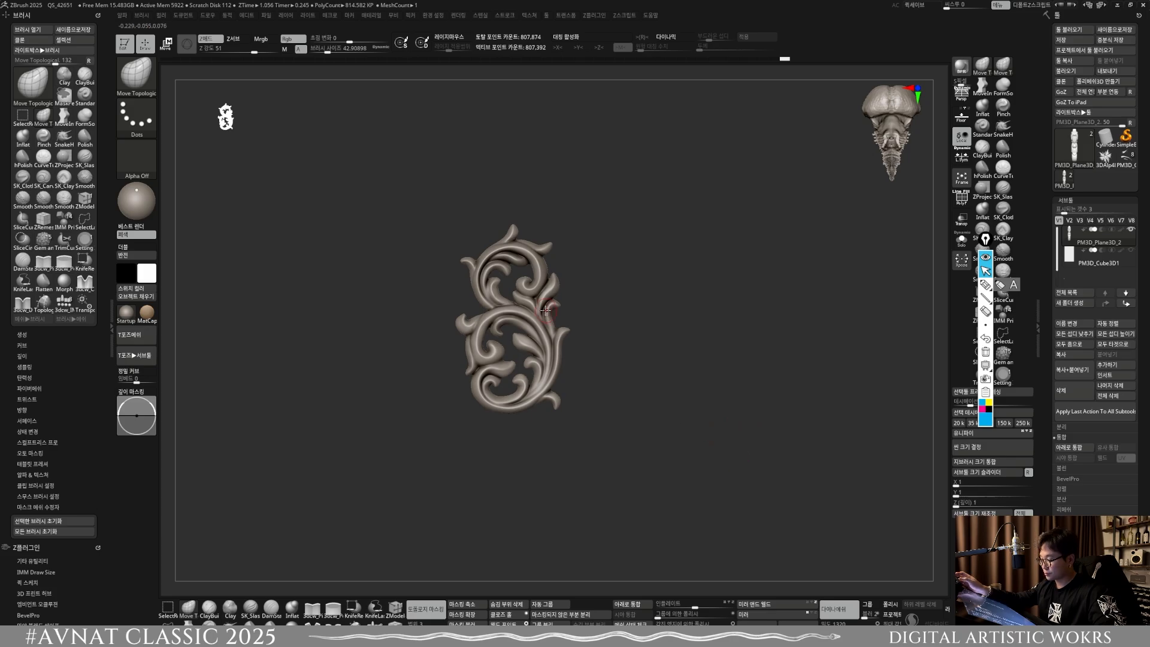
pyautogui.moveTo(574, 349); pyautogui.dragTo(555, 419, button='right')
pyautogui.click(132, 235)
pyautogui.press('w')
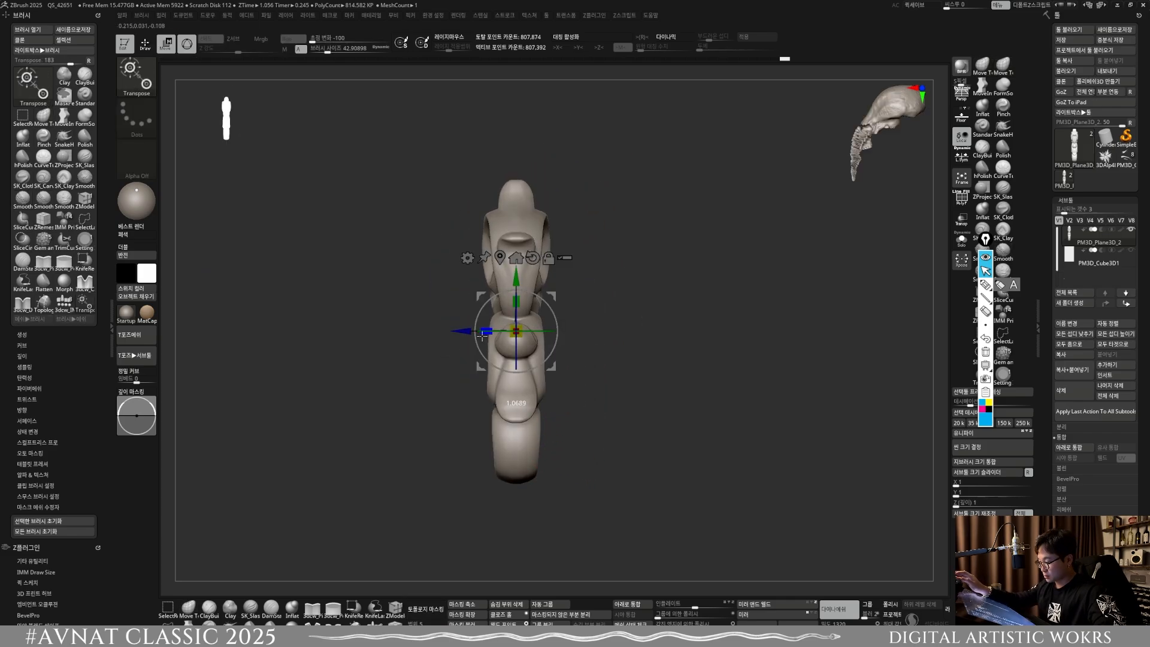
pyautogui.click(145, 43)
pyautogui.keyDown('ctrl'); pyautogui.moveTo(614, 491); pyautogui.dragTo(706, 437); pyautogui.keyUp('ctrl')
pyautogui.moveTo(702, 442)
pyautogui.keyDown('shift'); pyautogui.mouseDown(button='right')
pyautogui.moveTo(614, 460)
pyautogui.moveTo(606, 446)
pyautogui.mouseUp(button='right'); pyautogui.keyUp('shift')
pyautogui.keyDown('alt'); pyautogui.moveTo(599, 403); pyautogui.dragTo(611, 474, button='right'); pyautogui.keyUp('alt')
pyautogui.moveTo(504, 240); pyautogui.dragTo(530, 270, button='right')
pyautogui.moveTo(530, 269); pyautogui.dragTo(523, 445, button='right')
# Step: Open the dialog for saving the ornament tool as a new file
pyautogui.click(1114, 29)
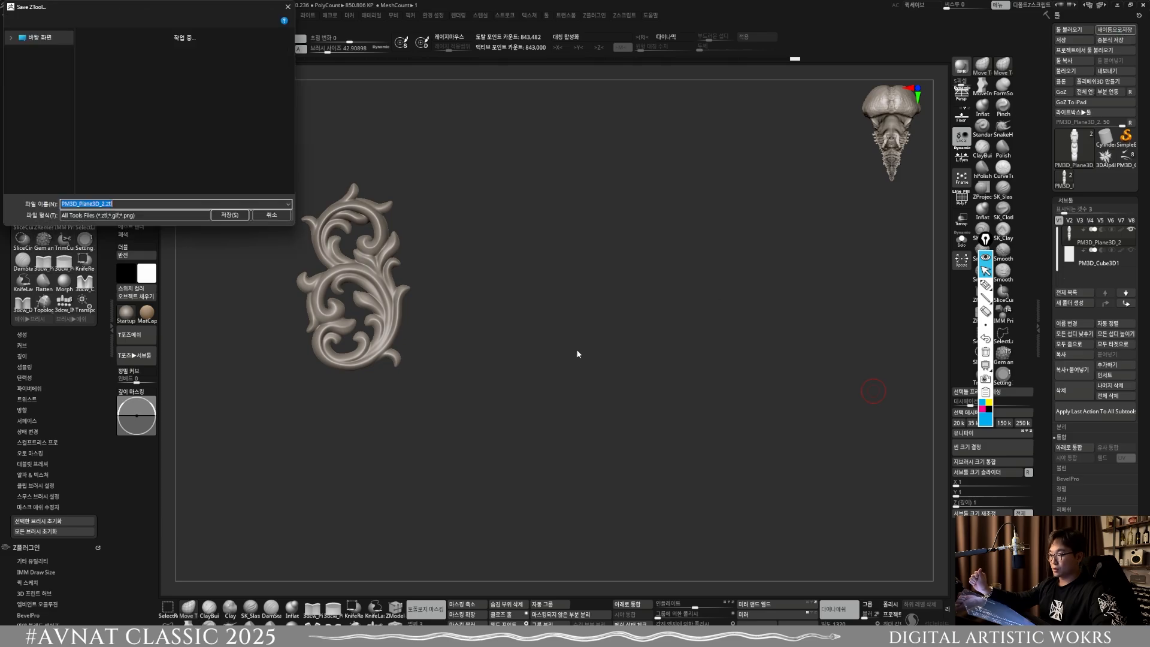
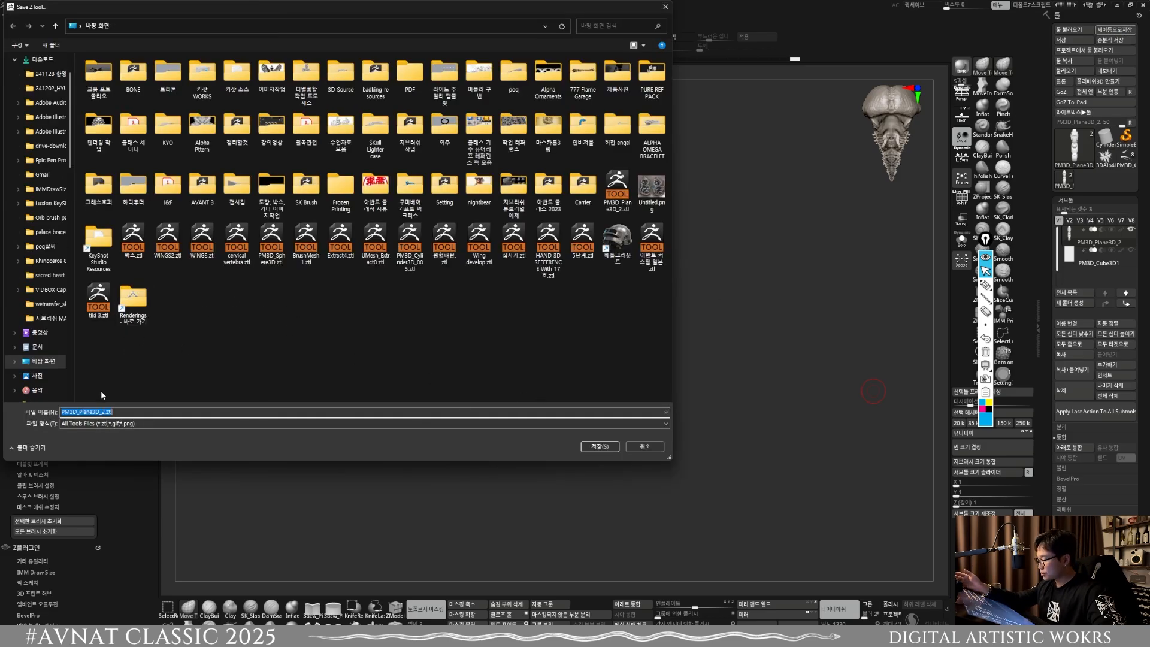
# Step: Save the scroll ornament tool to the desktop as PM3D_Plane23D_2.ztl
pyautogui.click(600, 446)
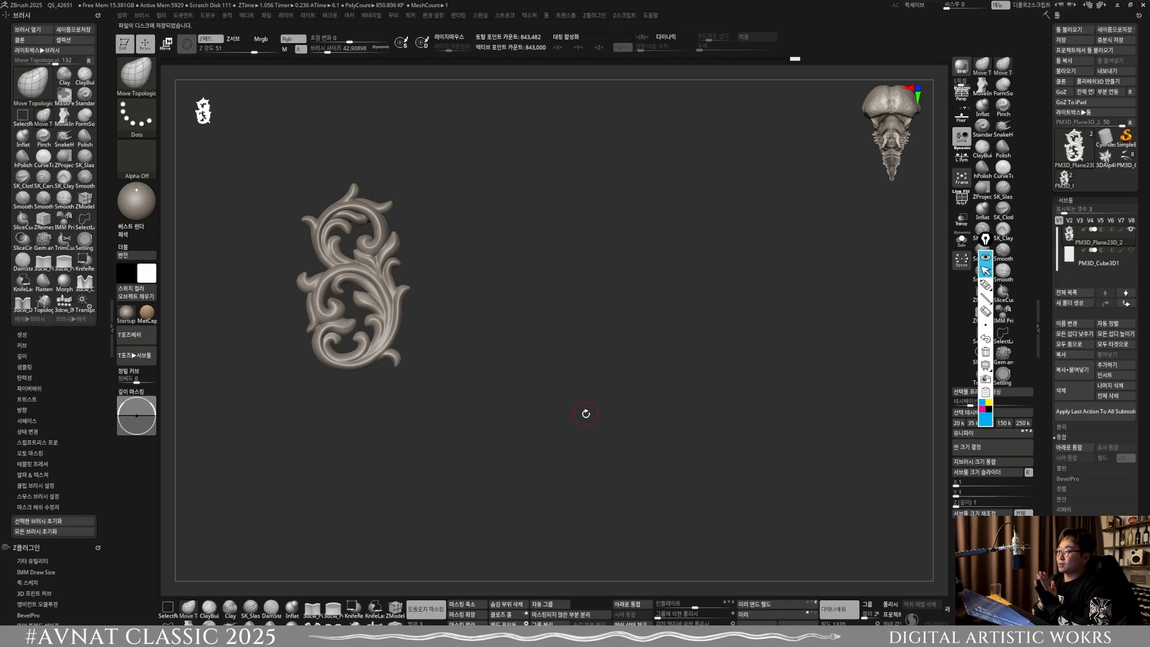
# Step: Delete the ornament's subtools and the leftover 3DAlpha054 and winged tools, and make Cylinder3D the active tool
pyautogui.click(1072, 389)
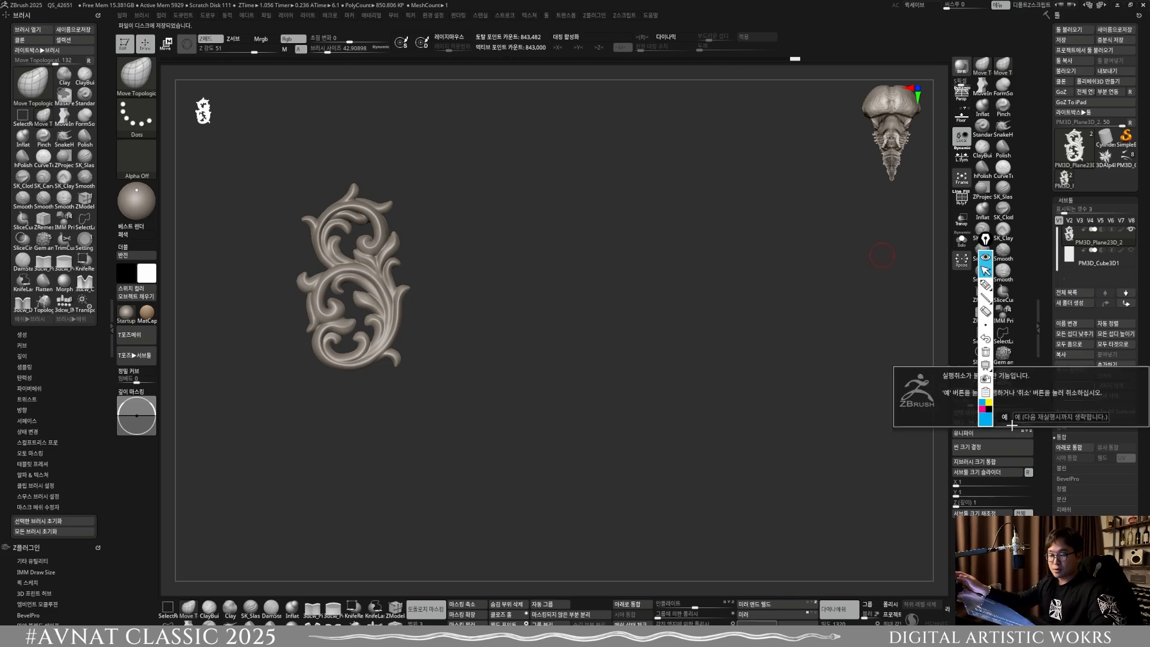
pyautogui.click(1006, 417)
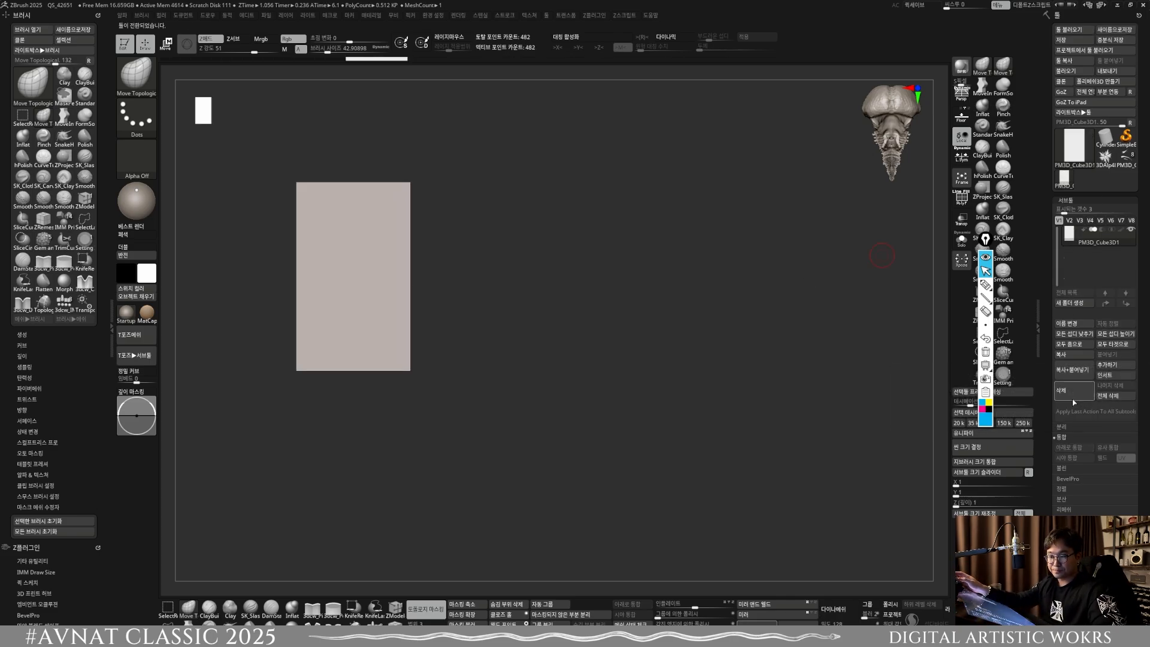
pyautogui.click(1005, 409)
pyautogui.click(1008, 411)
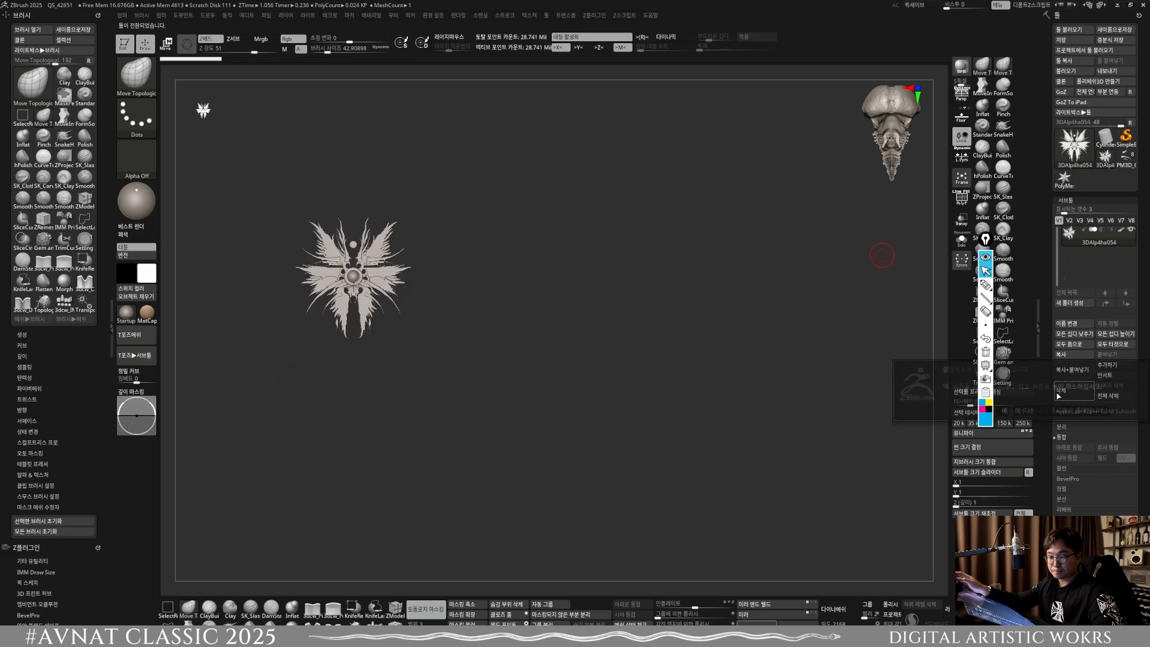
pyautogui.click(1009, 411)
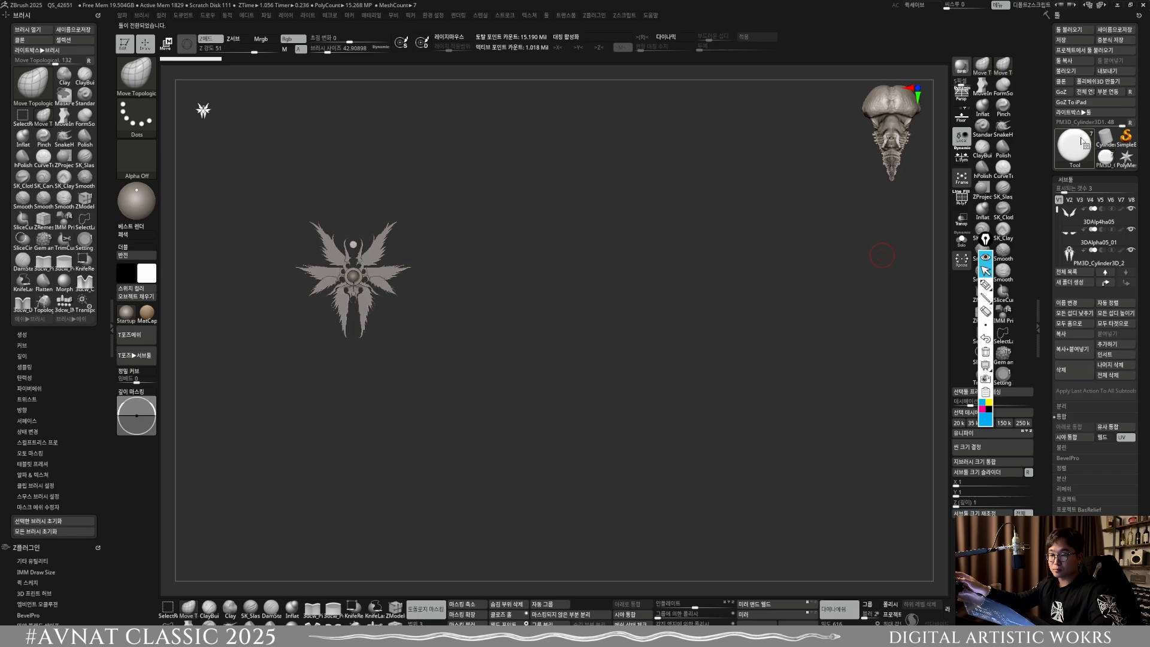
pyautogui.click(1104, 138)
pyautogui.click(1103, 139)
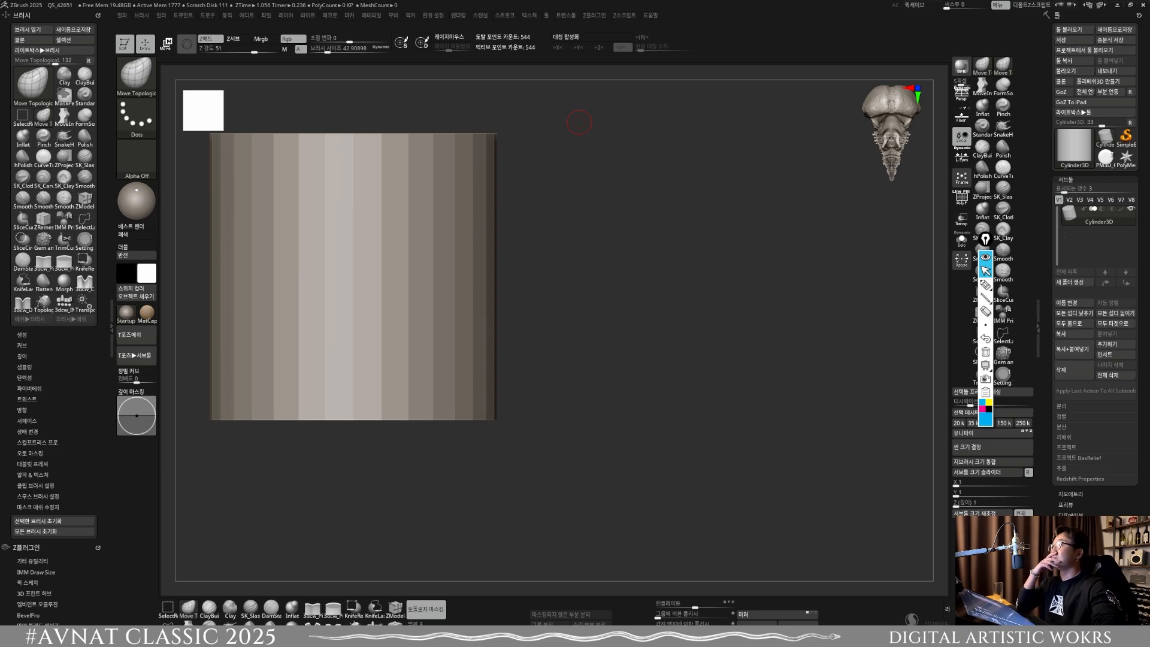
# Step: Switch to Pinterest in the browser and look through the home feed for ornament reference images
pyautogui.moveTo(707, 0); pyautogui.dragTo(611, 127)
pyautogui.click(698, 129)
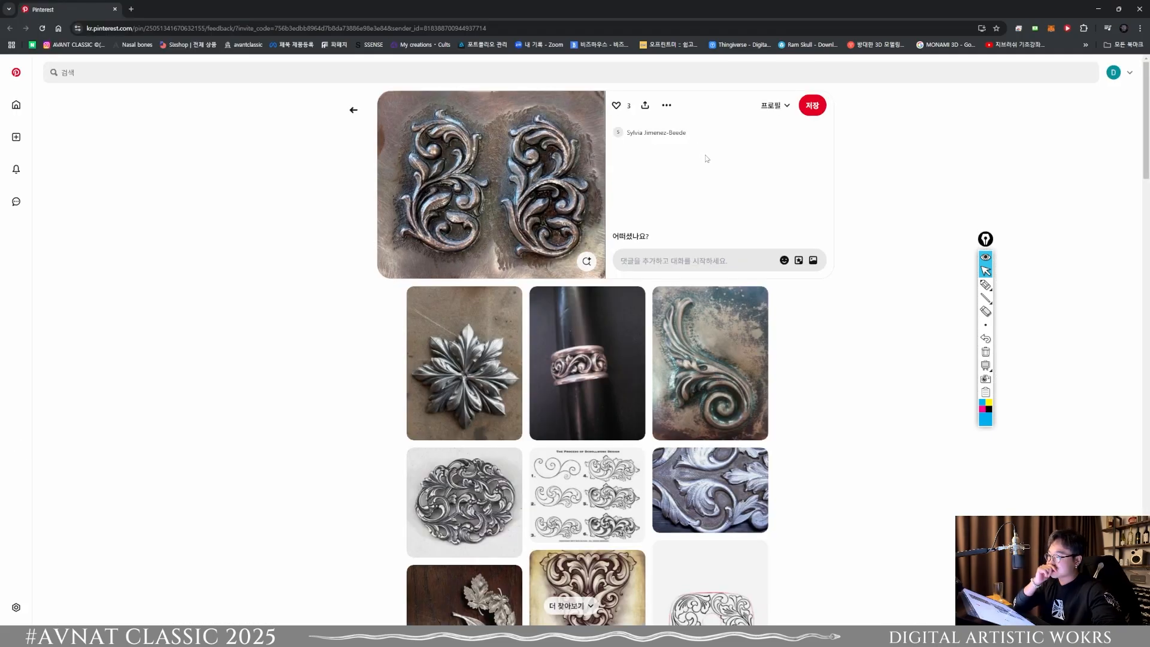
pyautogui.click(16, 73)
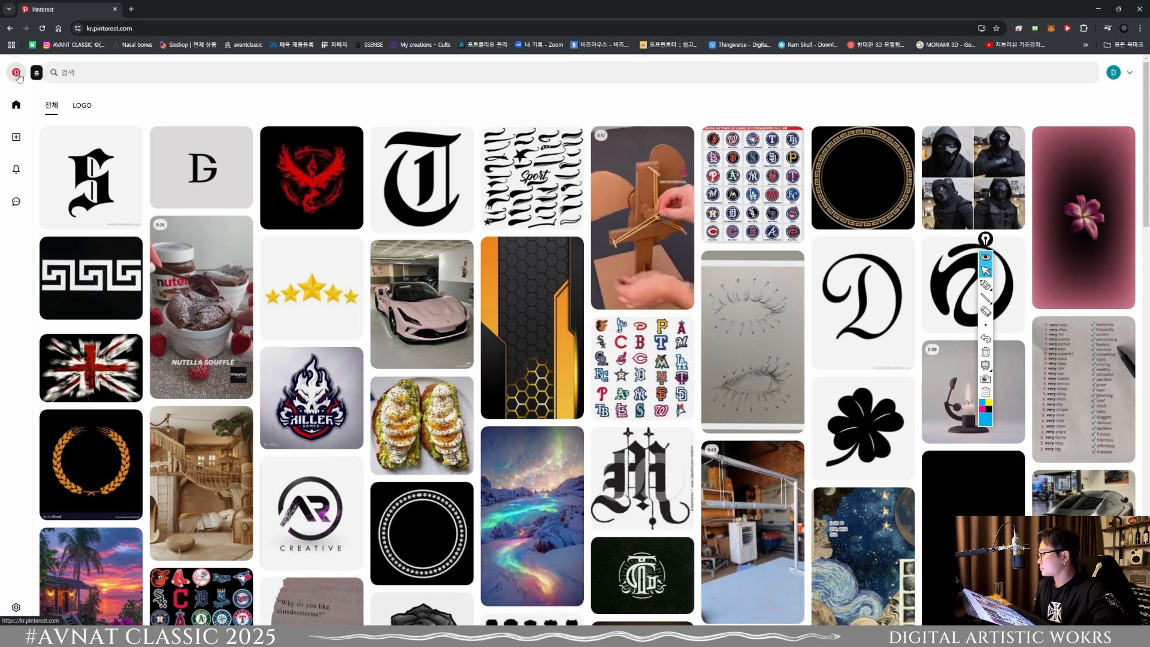
pyautogui.scroll(-15, 793, 332)
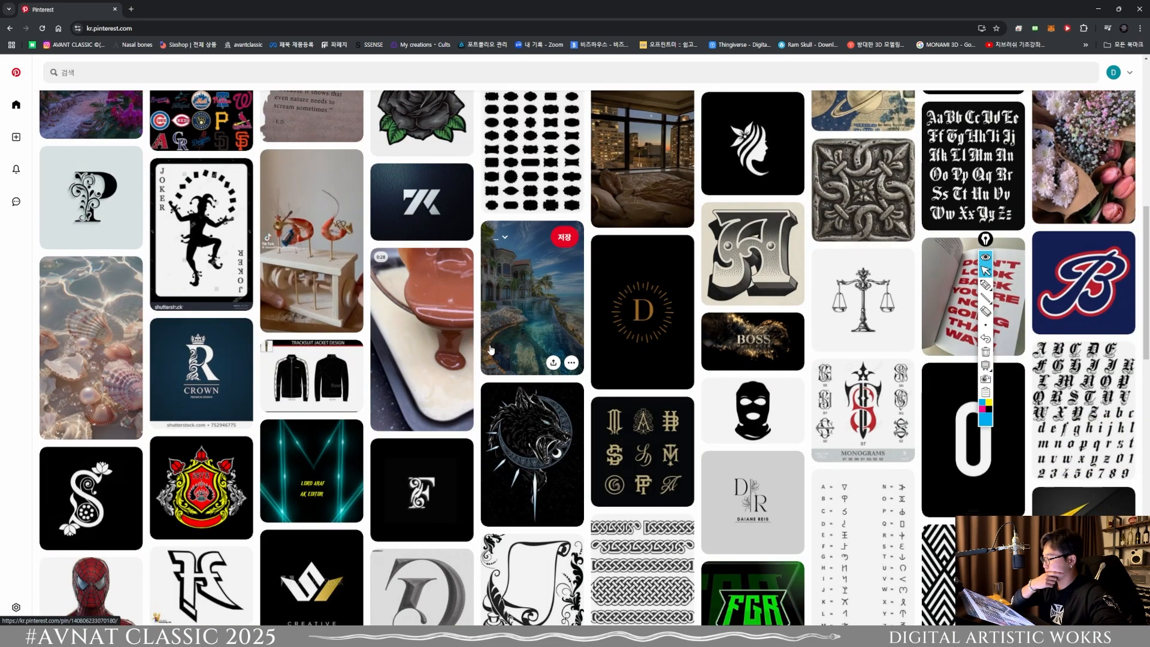
pyautogui.scroll(-12, 477, 341)
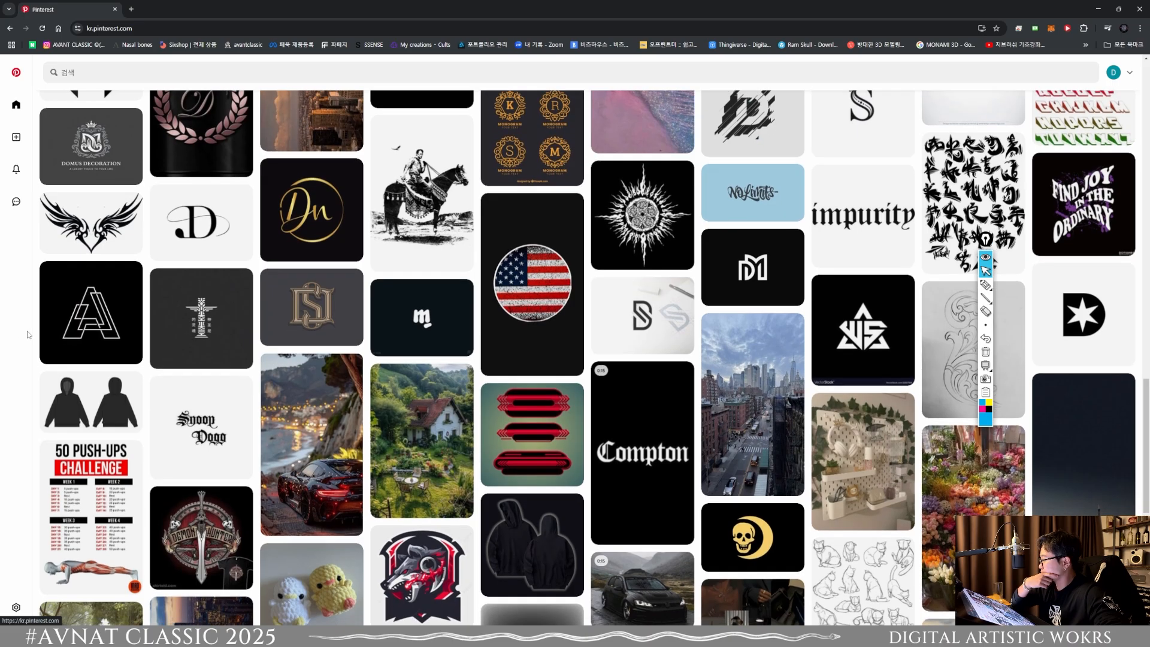
pyautogui.scroll(-20, 21, 335)
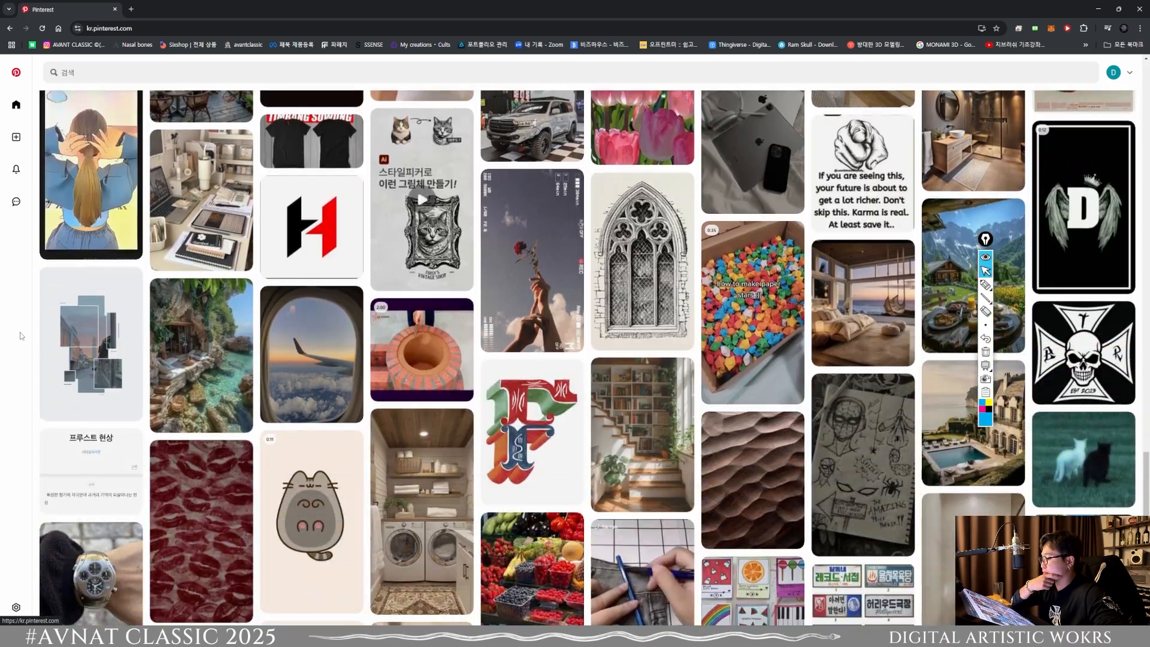
pyautogui.scroll(1, 21, 335)
pyautogui.scroll(20, 21, 335)
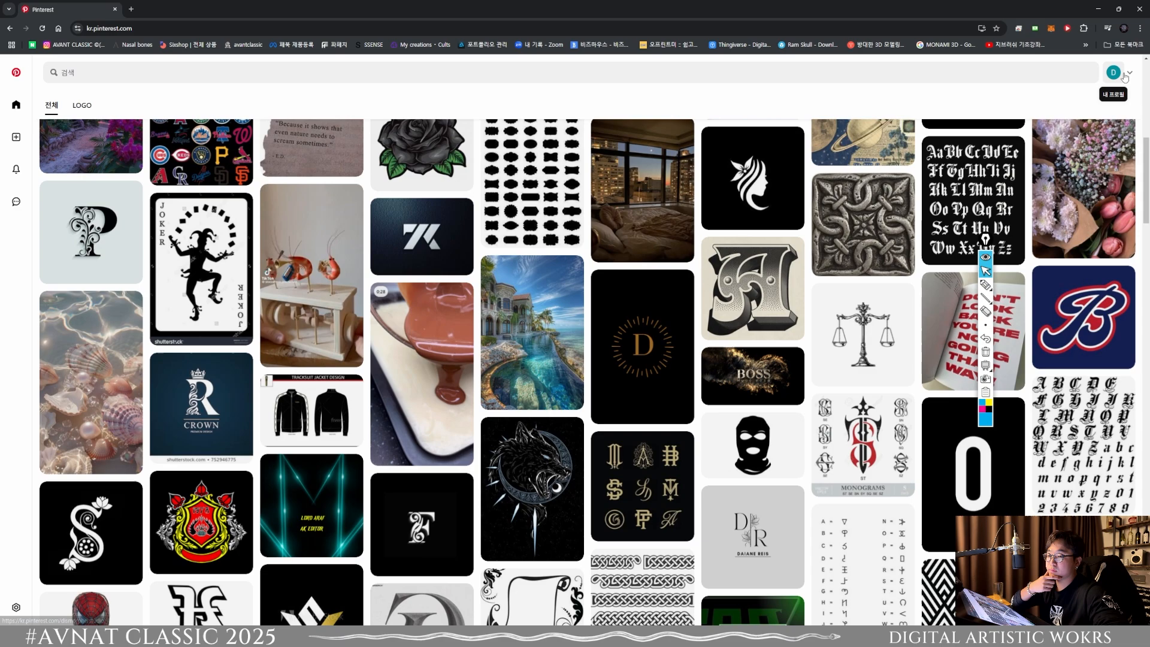
pyautogui.click(1113, 72)
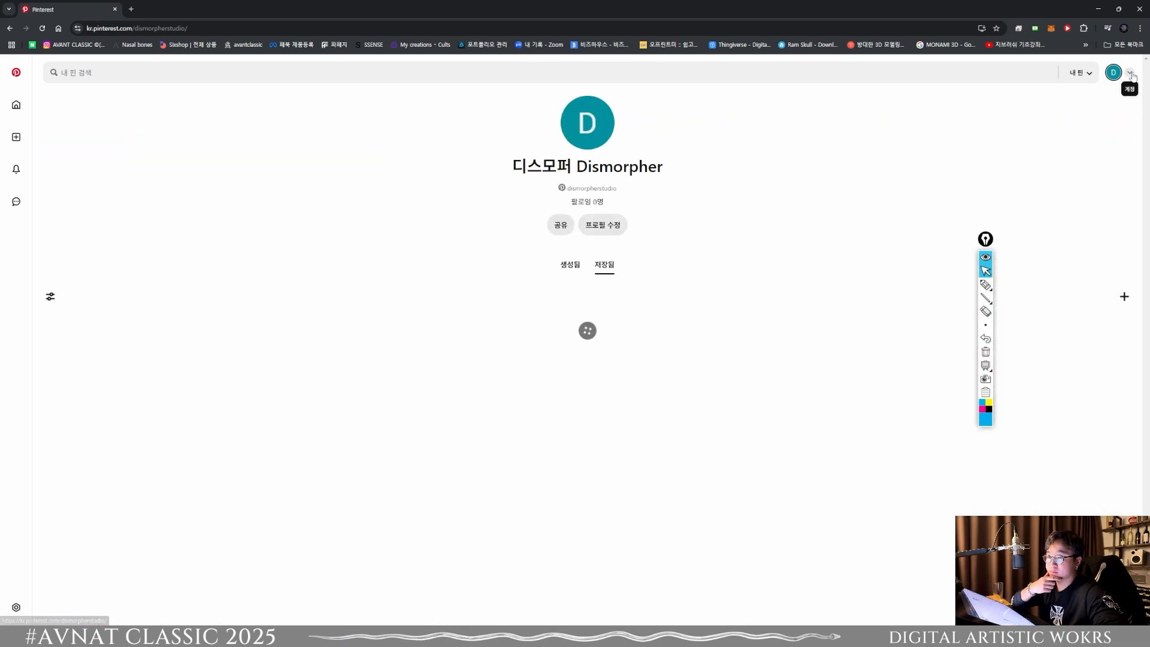
pyautogui.click(1130, 73)
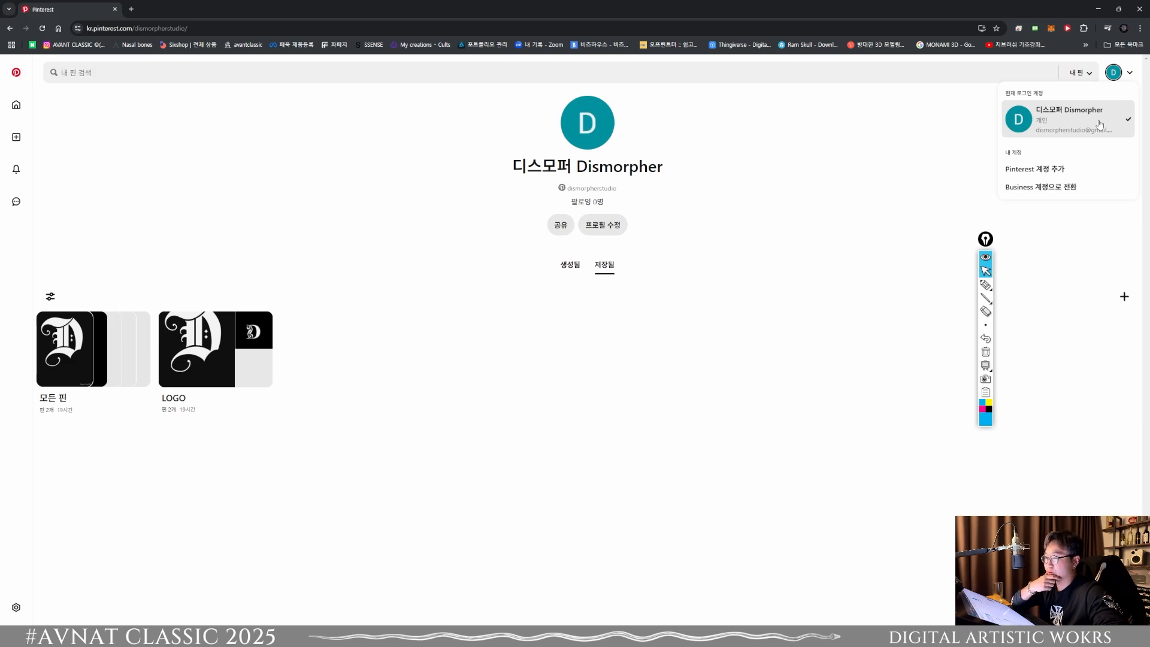
pyautogui.click(1060, 187)
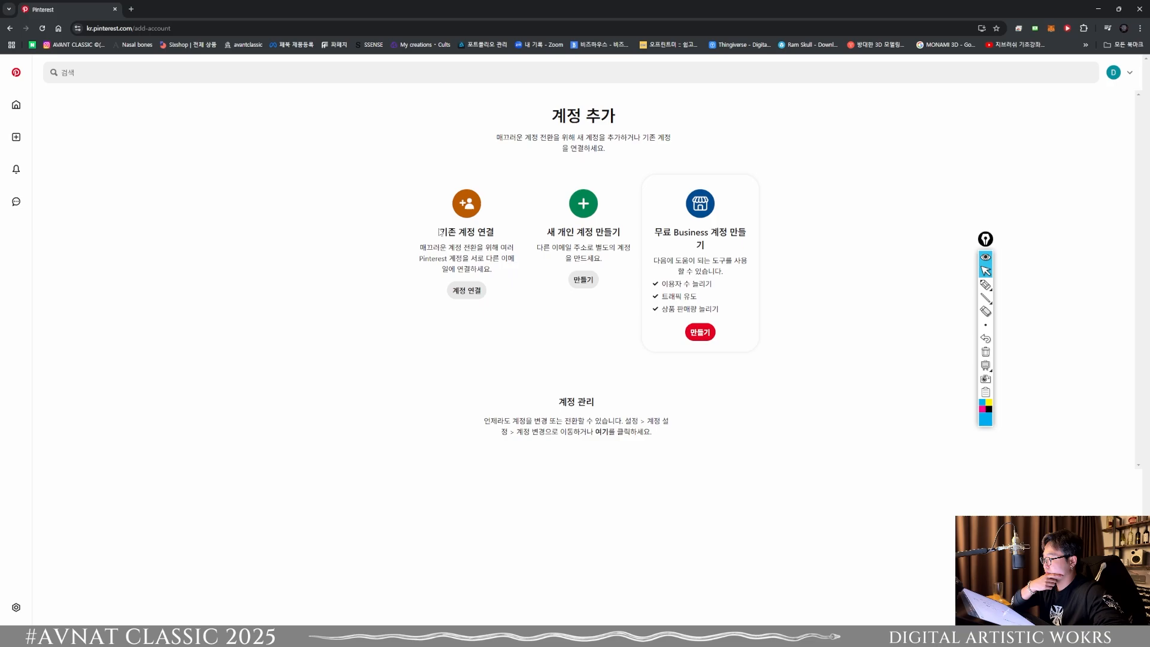
pyautogui.click(466, 291)
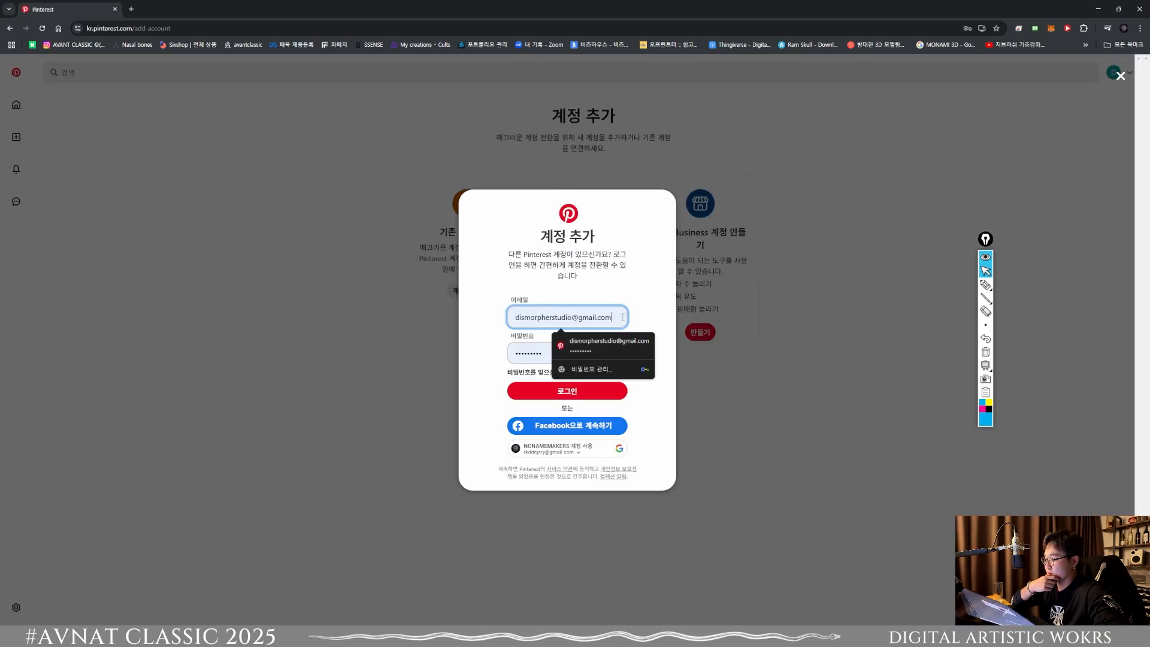
pyautogui.click(10, 29)
pyautogui.click(9, 28)
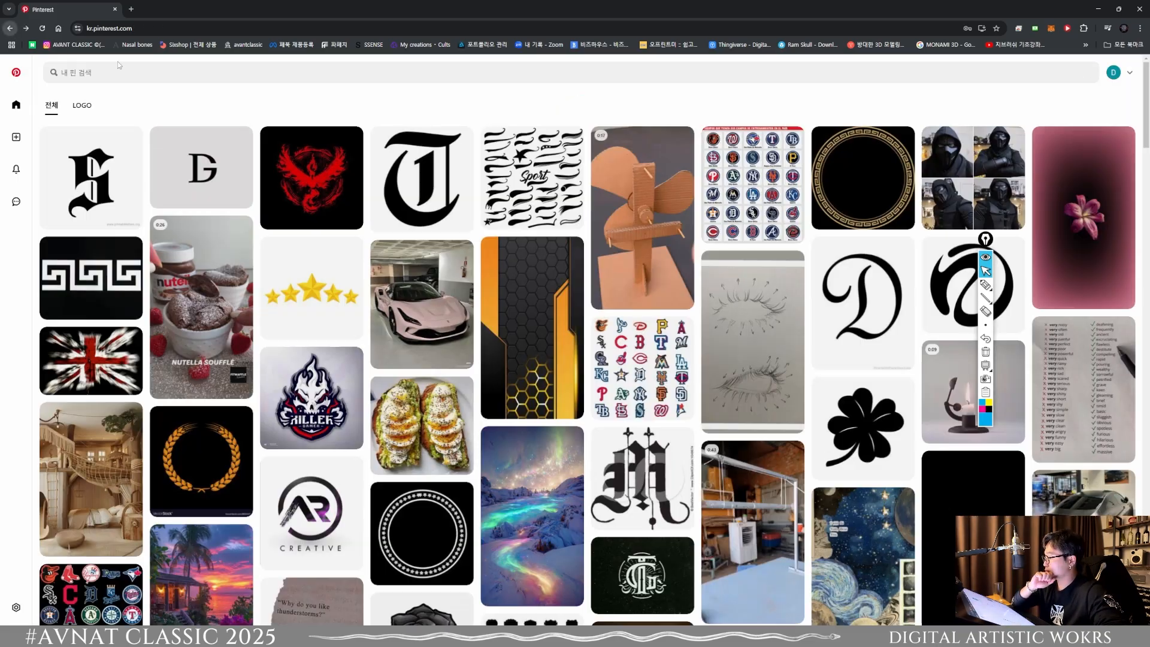
# Step: Search Pinterest for "leaf"
pyautogui.click(166, 78)
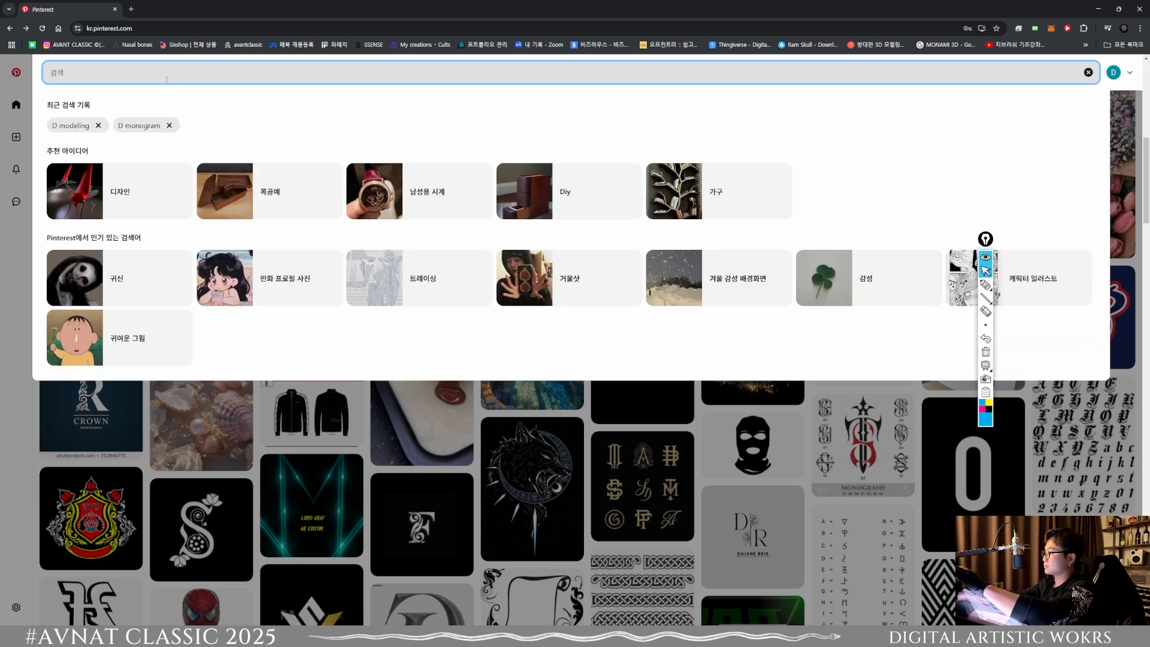
pyautogui.write('leaf')
pyautogui.press('Return')
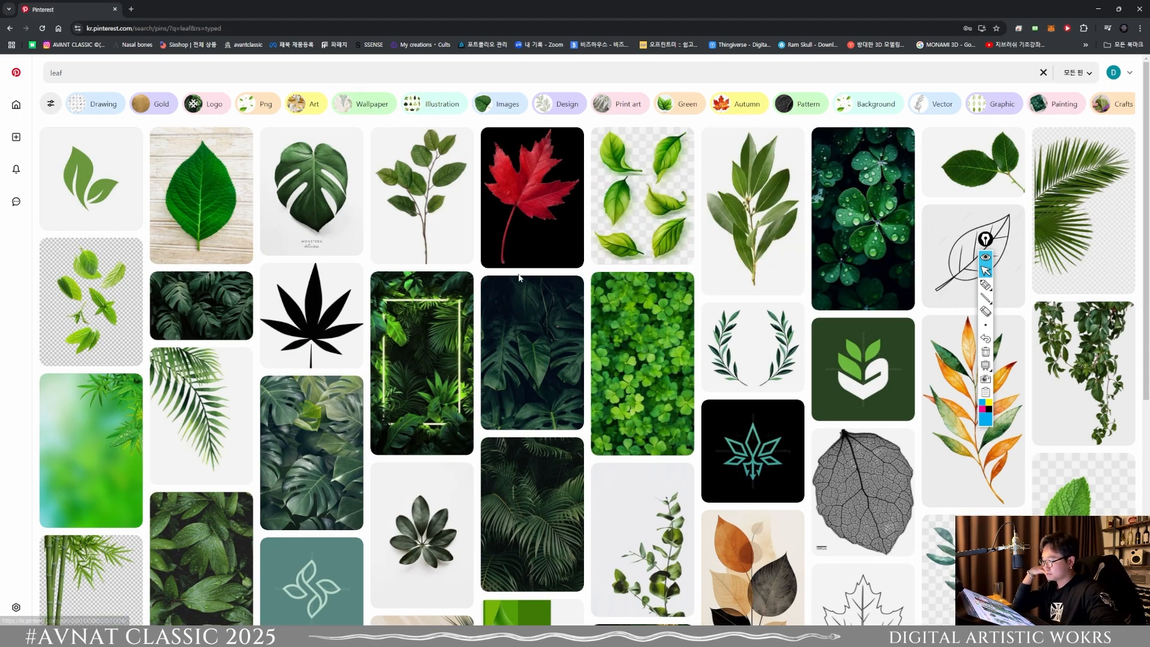
# Step: Look through the leaf results for jewelry-style references and open the pin of the gold leaf ring
pyautogui.scroll(-10, 506, 301)
pyautogui.scroll(-15, 506, 301)
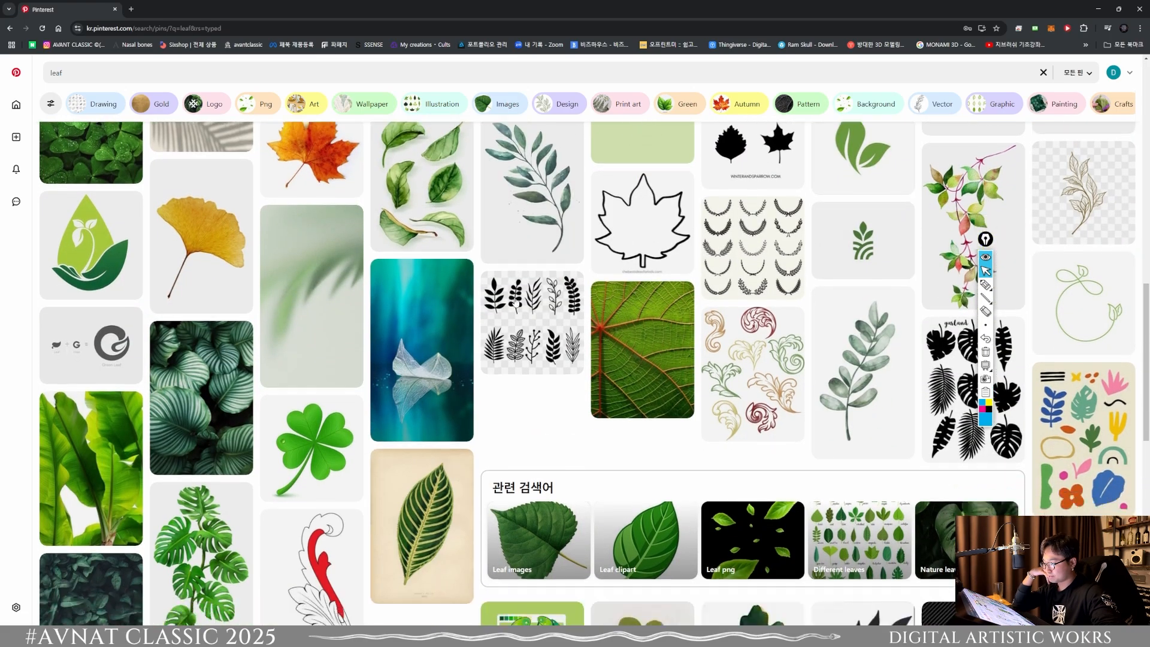
pyautogui.scroll(-5, 518, 301)
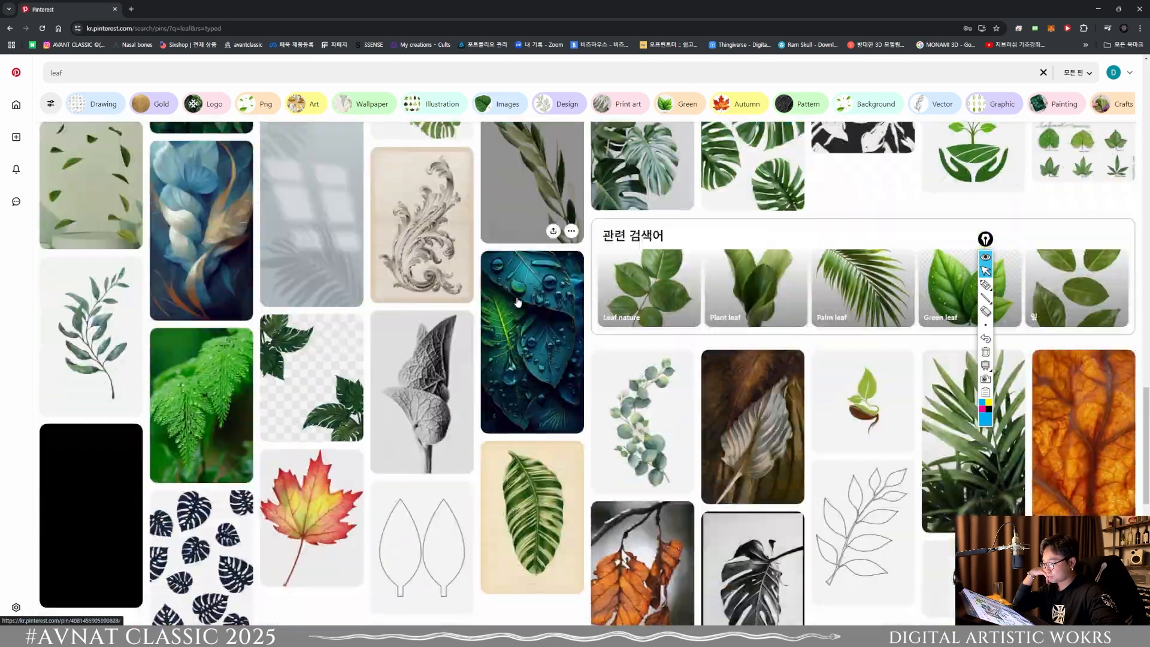
pyautogui.scroll(-3, 447, 280)
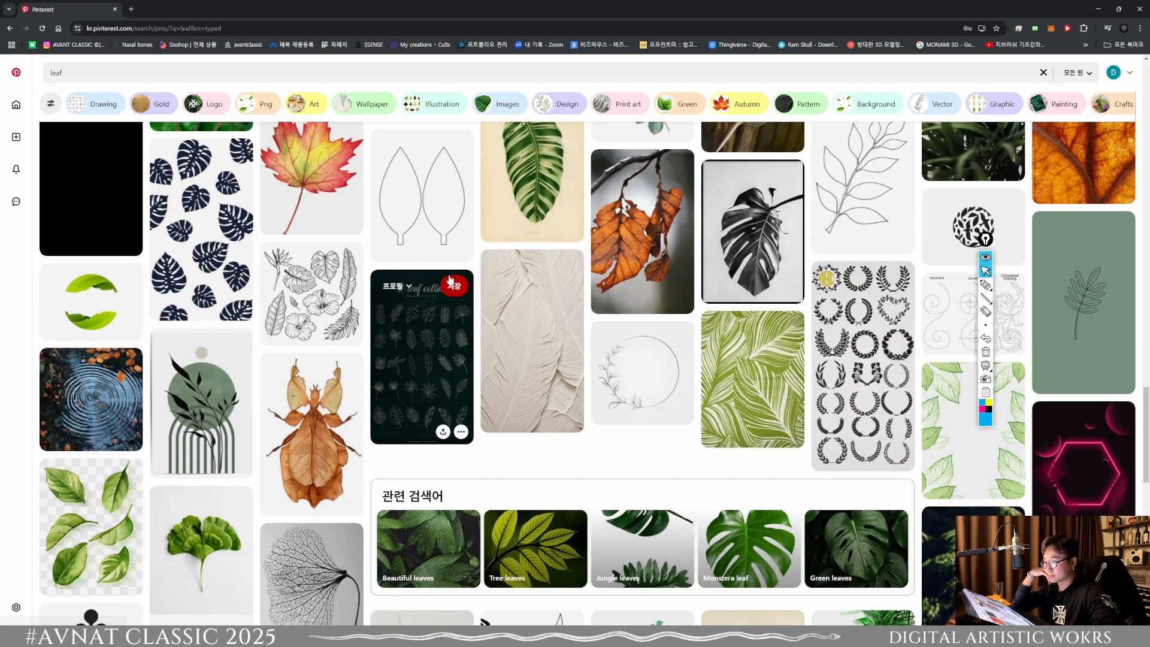
pyautogui.scroll(2, 447, 280)
pyautogui.scroll(-10, 534, 342)
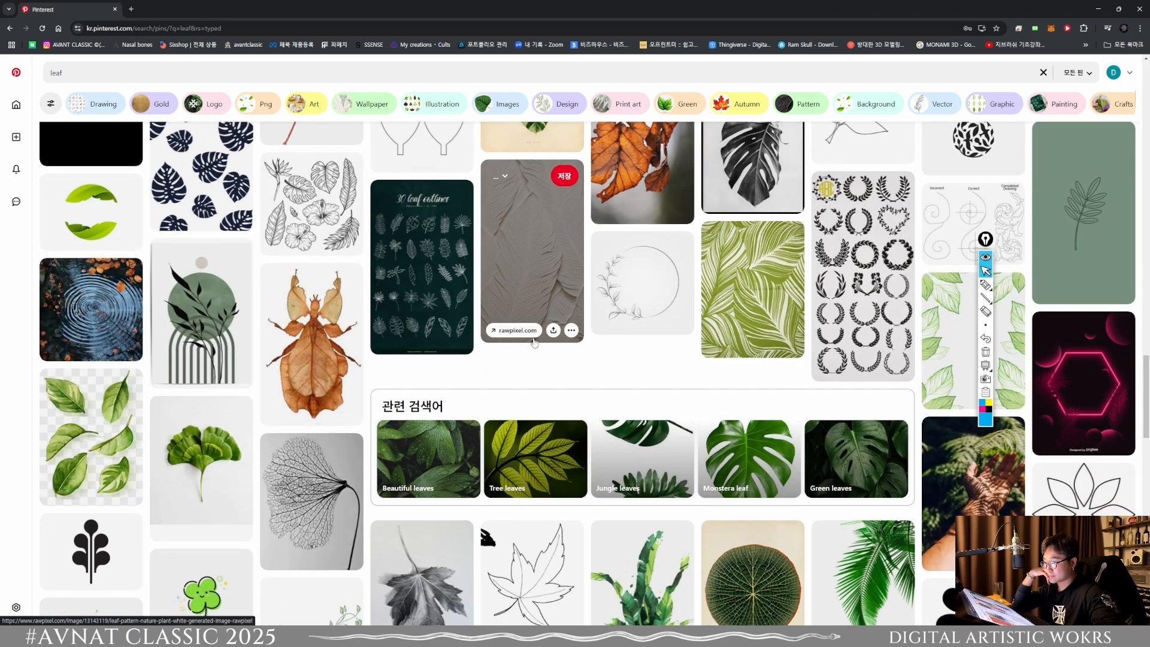
pyautogui.scroll(-4, 535, 342)
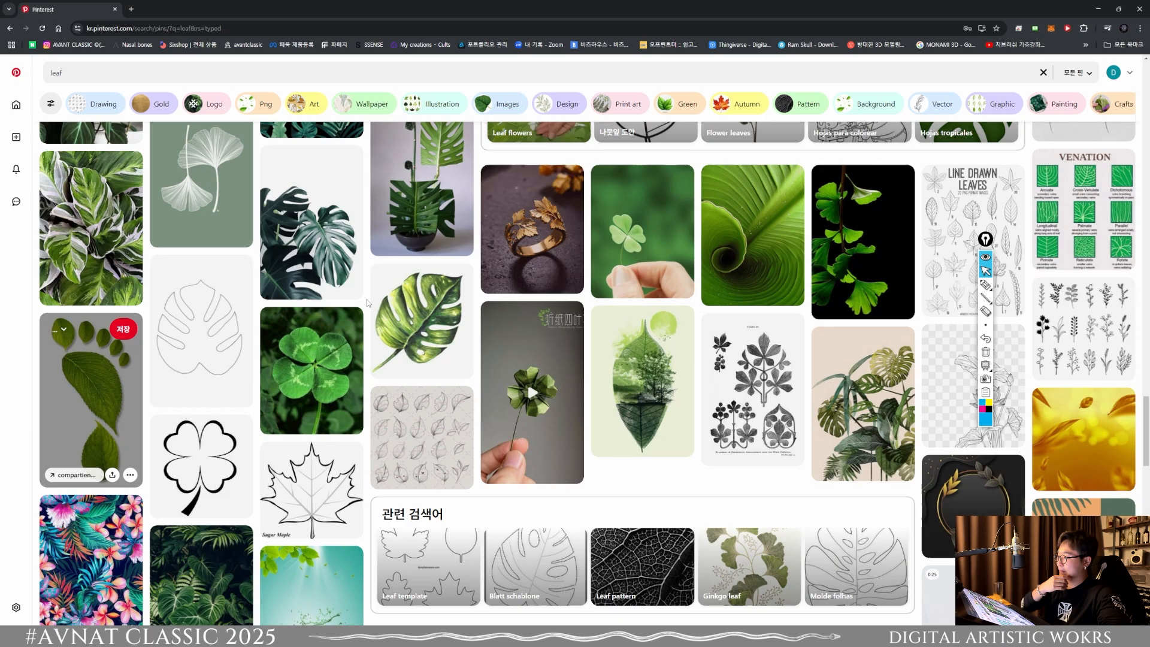
pyautogui.scroll(-3, 497, 295)
pyautogui.scroll(1, 497, 295)
pyautogui.scroll(2, 497, 295)
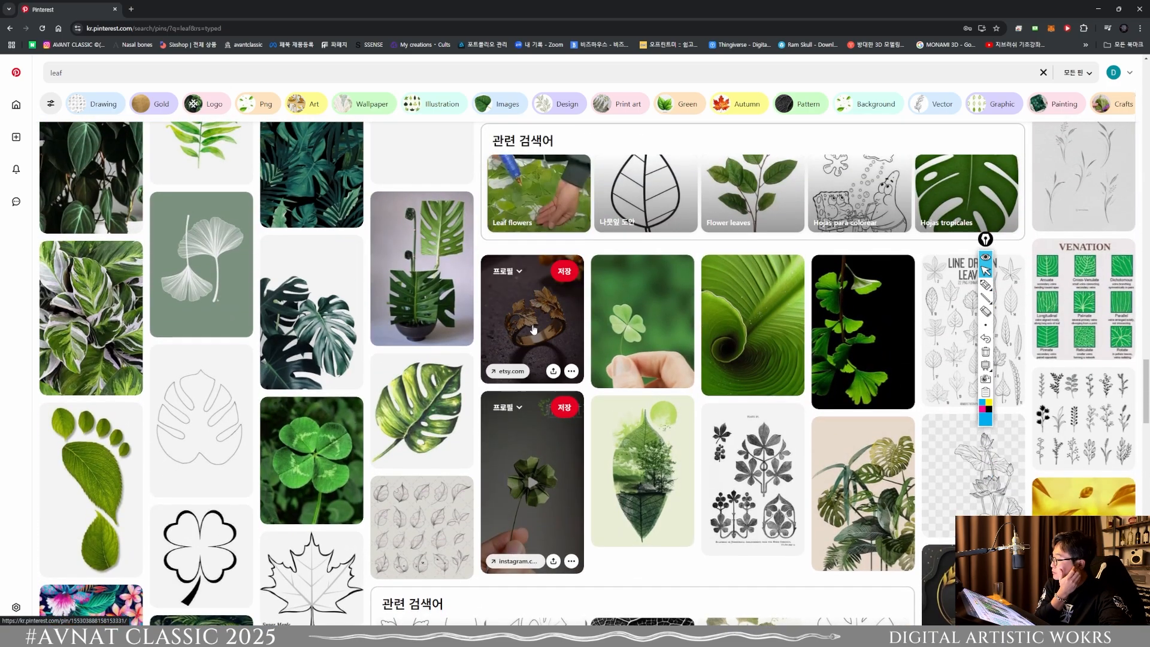
pyautogui.click(497, 295)
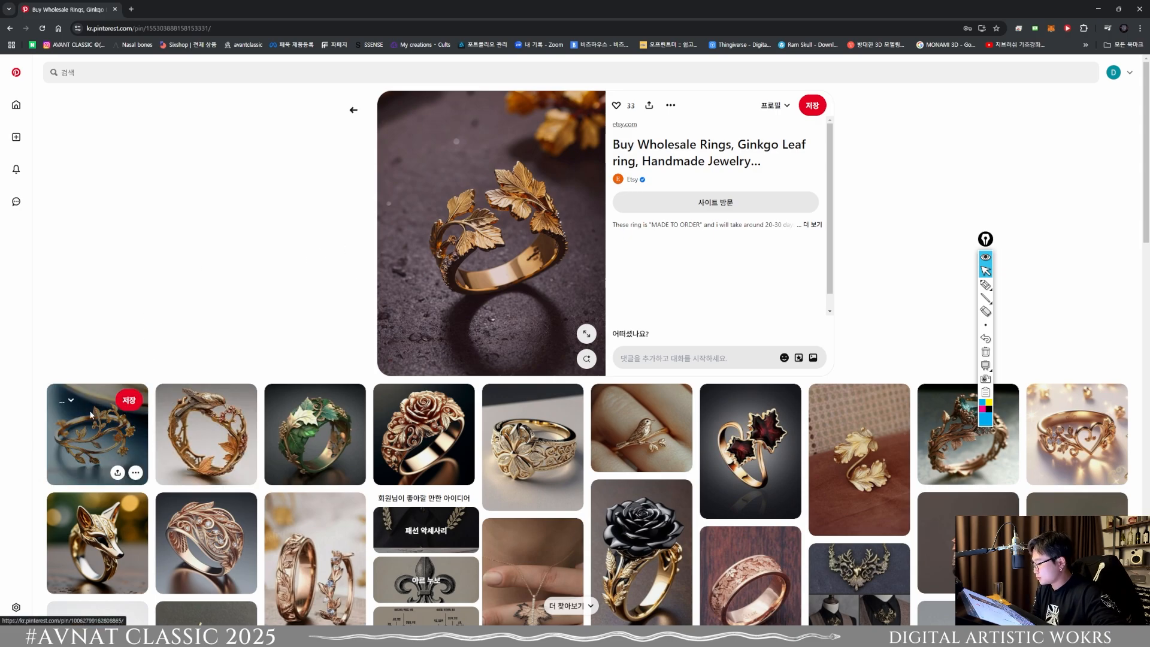
# Step: Browse the rings related to the leaf ring, opening the gold flower ring and the openwork gold scroll ring
pyautogui.scroll(-3, 78, 389)
pyautogui.scroll(-2, 493, 274)
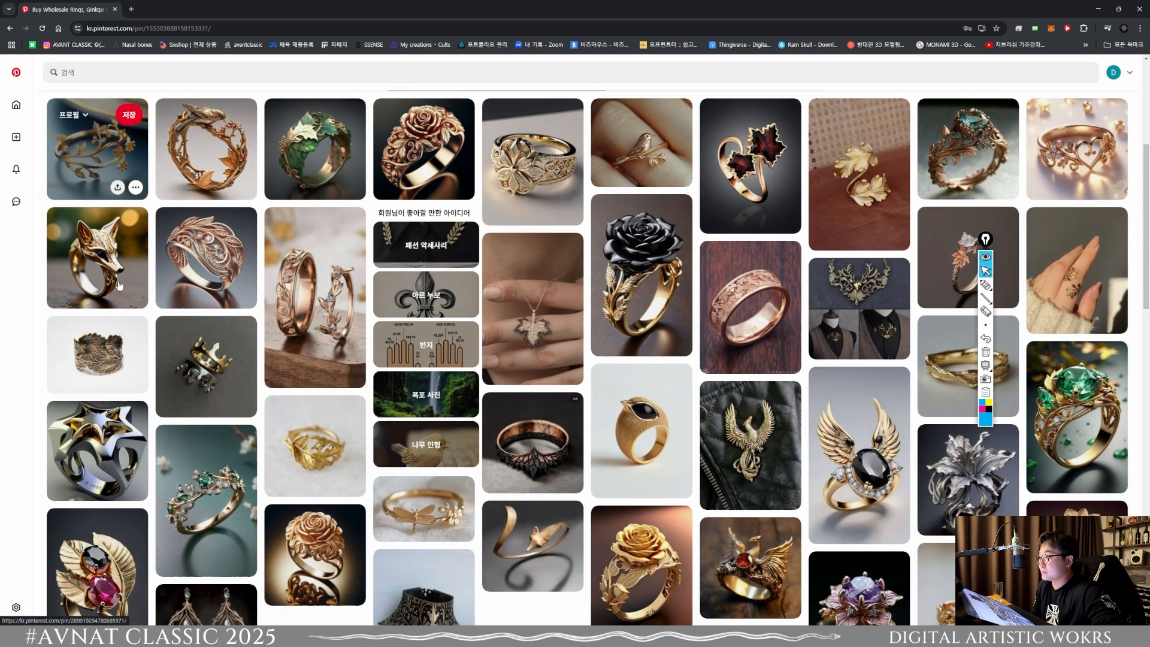
pyautogui.scroll(3, 649, 364)
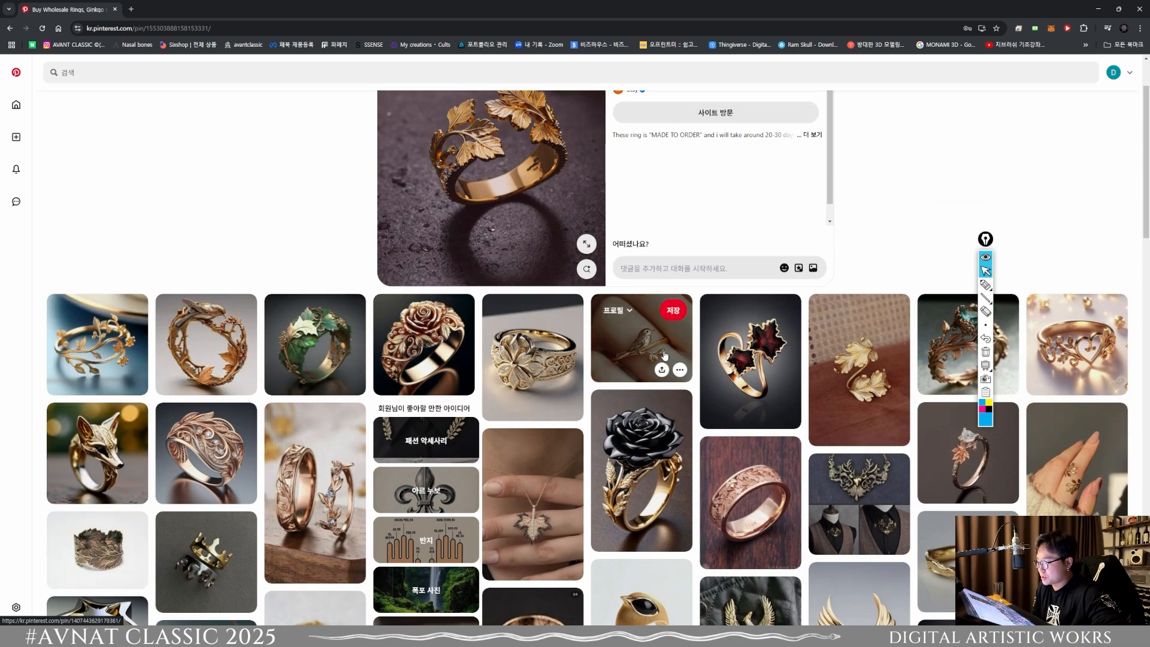
pyautogui.click(503, 356)
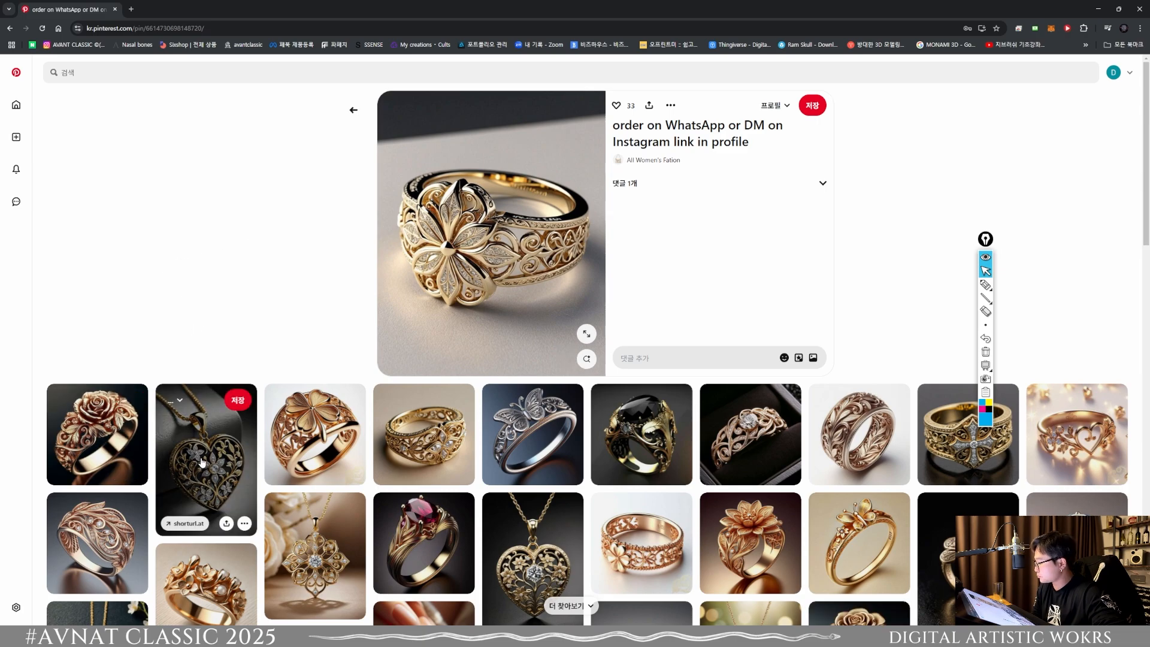
pyautogui.click(472, 394)
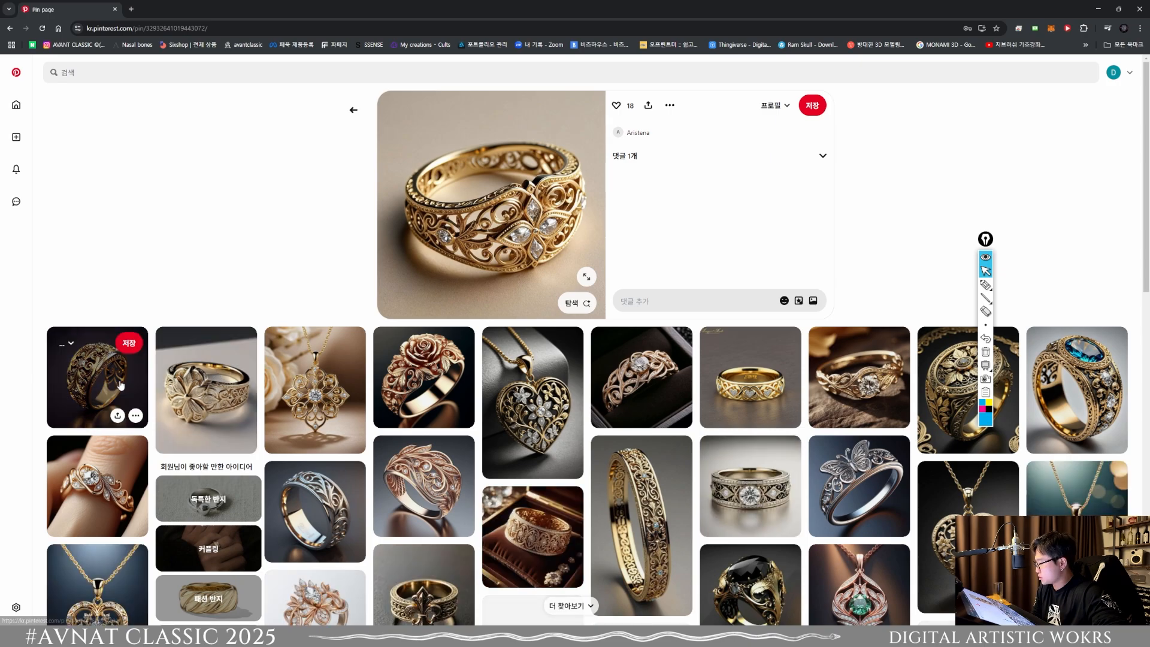
# Step: Examine the jewelry related to the openwork ring, including the floral pendant, and return to the gold flower ring pin
pyautogui.click(320, 394)
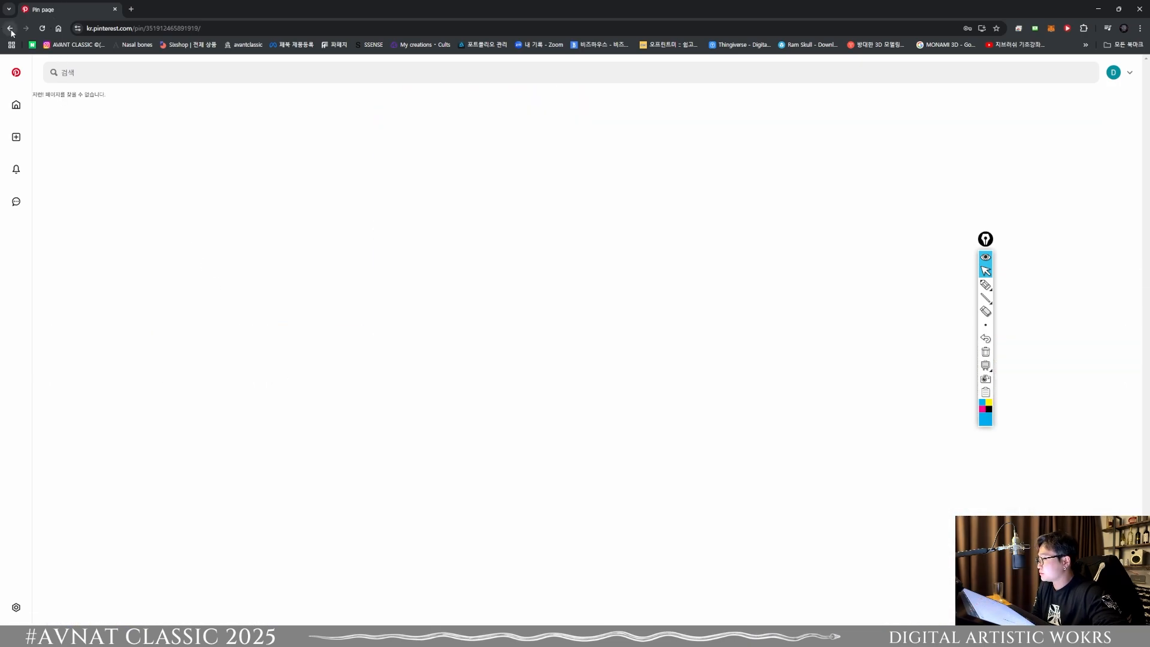
pyautogui.click(10, 29)
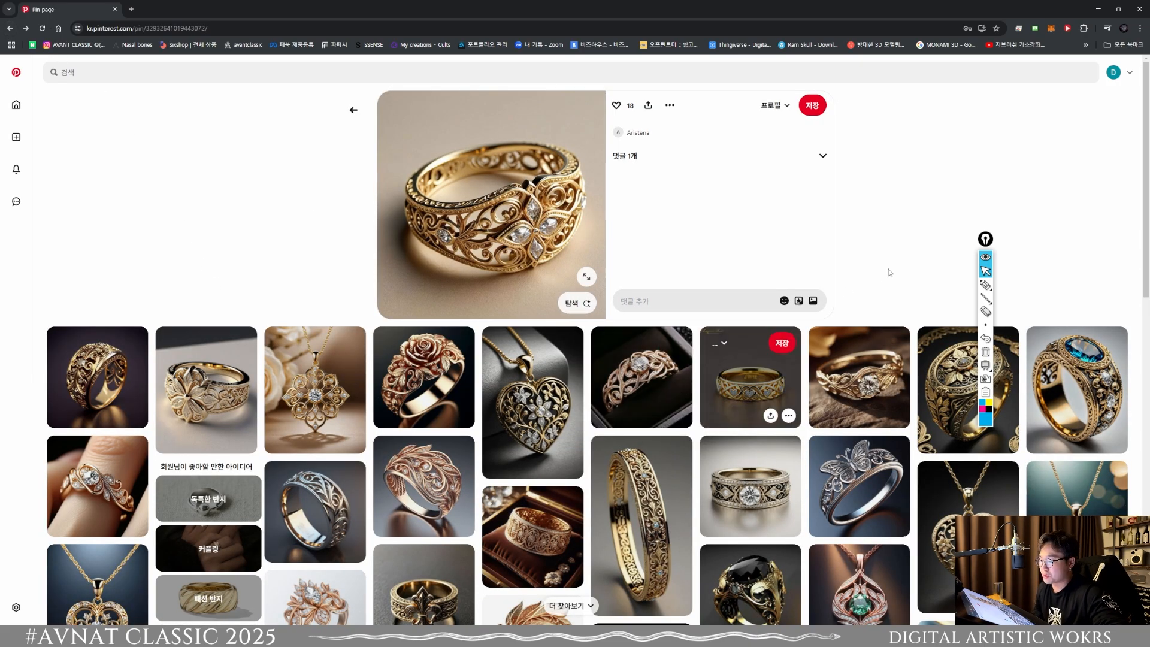
pyautogui.moveTo(985, 239); pyautogui.dragTo(1048, 111)
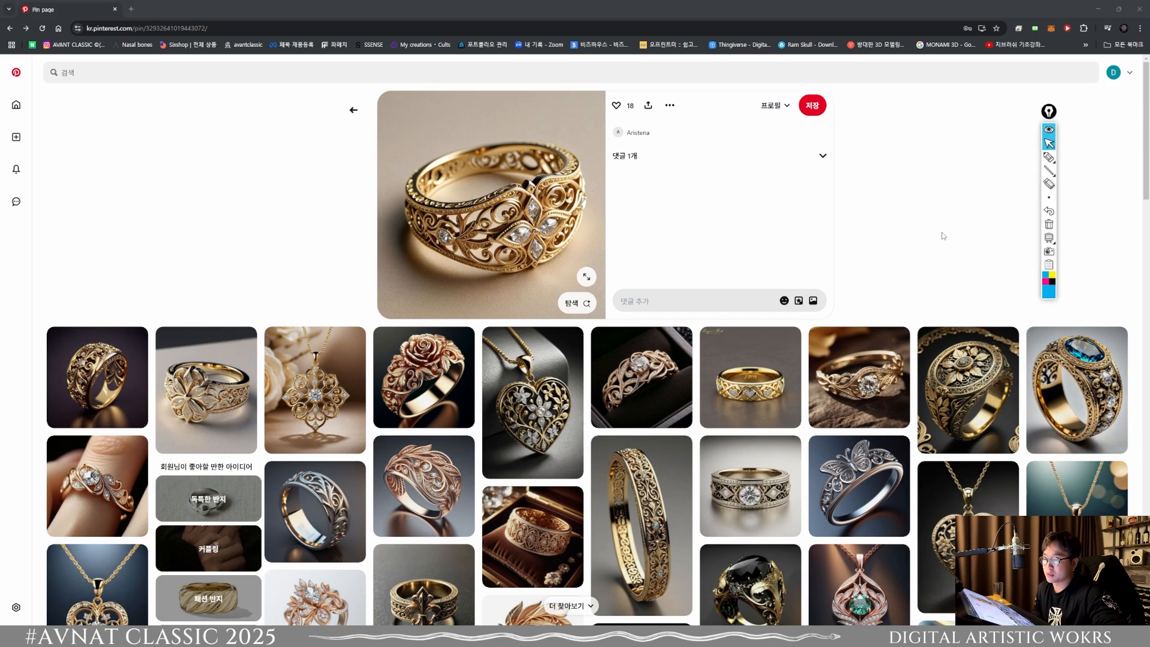
pyautogui.scroll(-3, 873, 303)
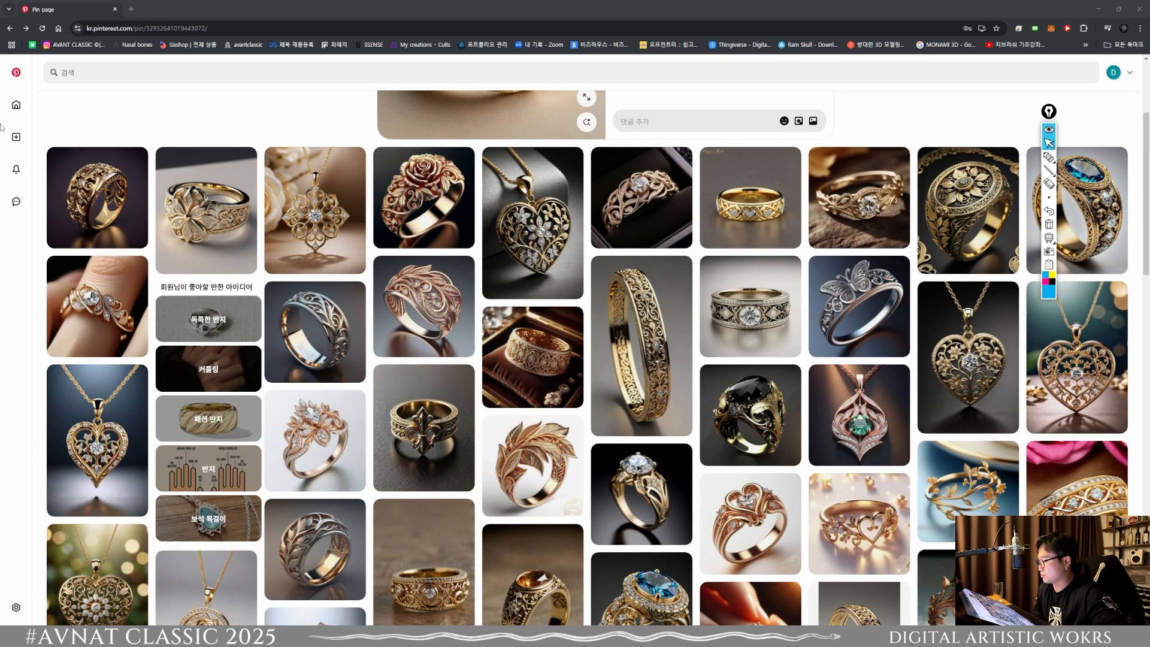
pyautogui.click(523, 305)
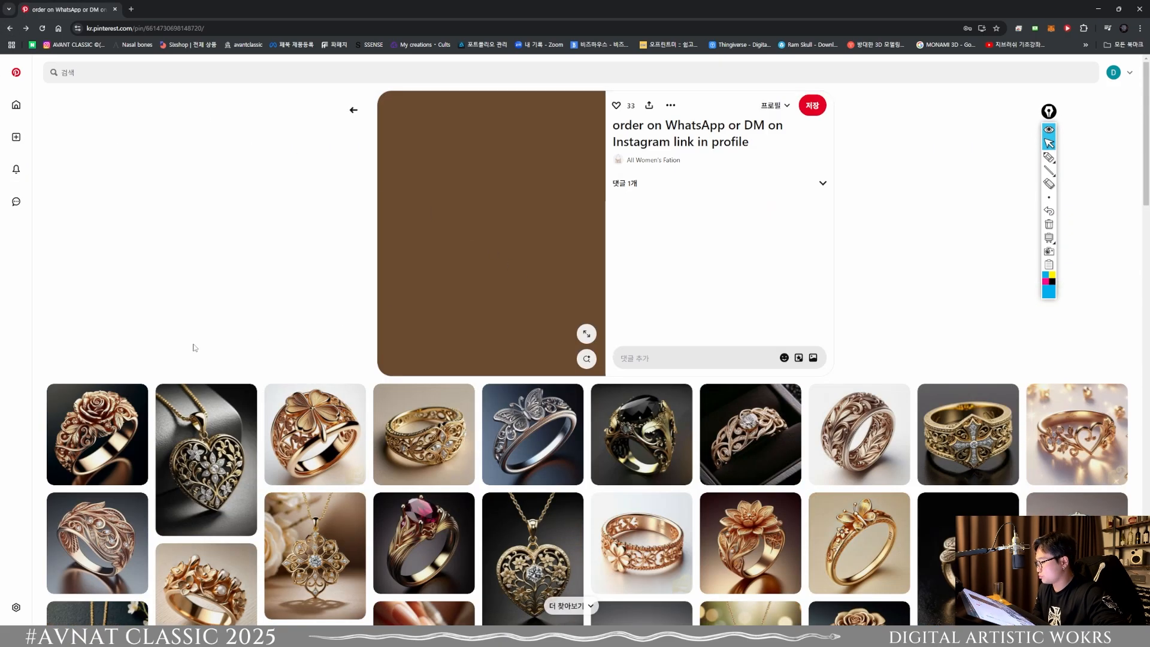
# Step: Look through the jewelry related to the gold flower ring for more leaf and scroll references
pyautogui.scroll(-5, 193, 348)
pyautogui.scroll(-3, 25, 379)
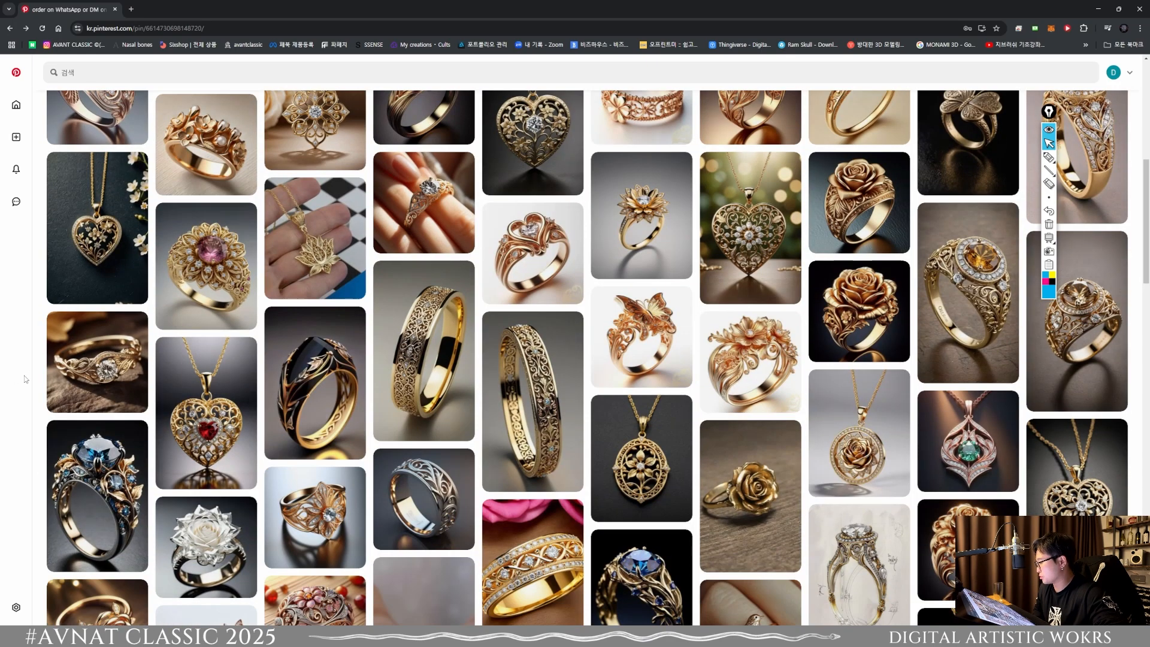
pyautogui.scroll(-6, 26, 378)
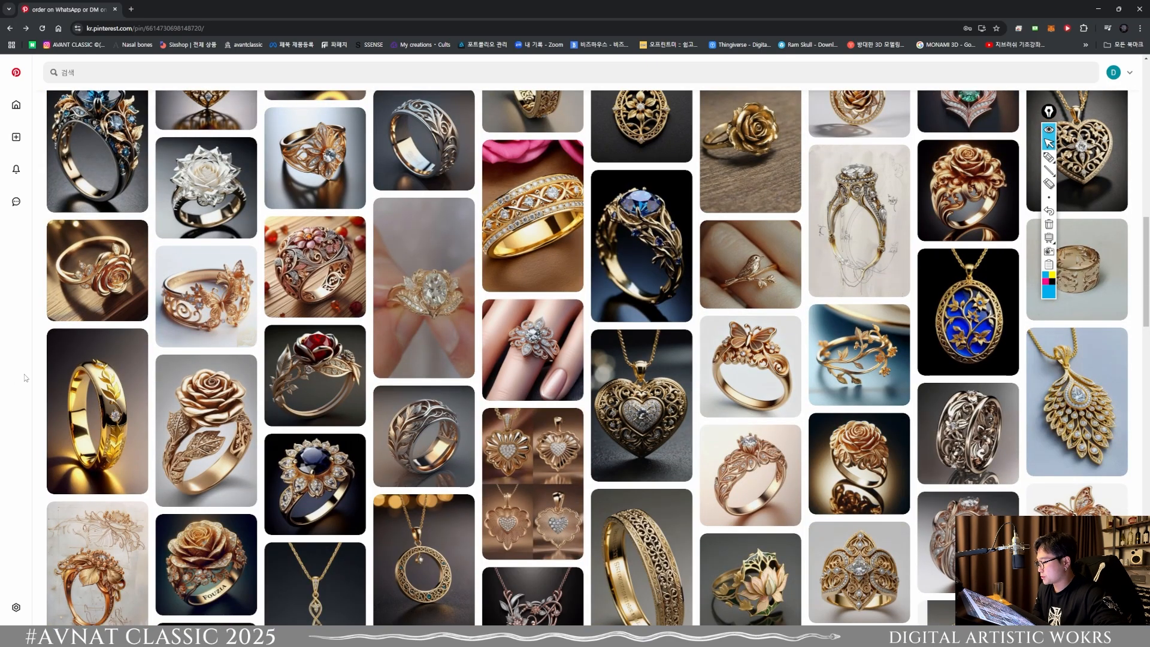
pyautogui.scroll(-6, 25, 377)
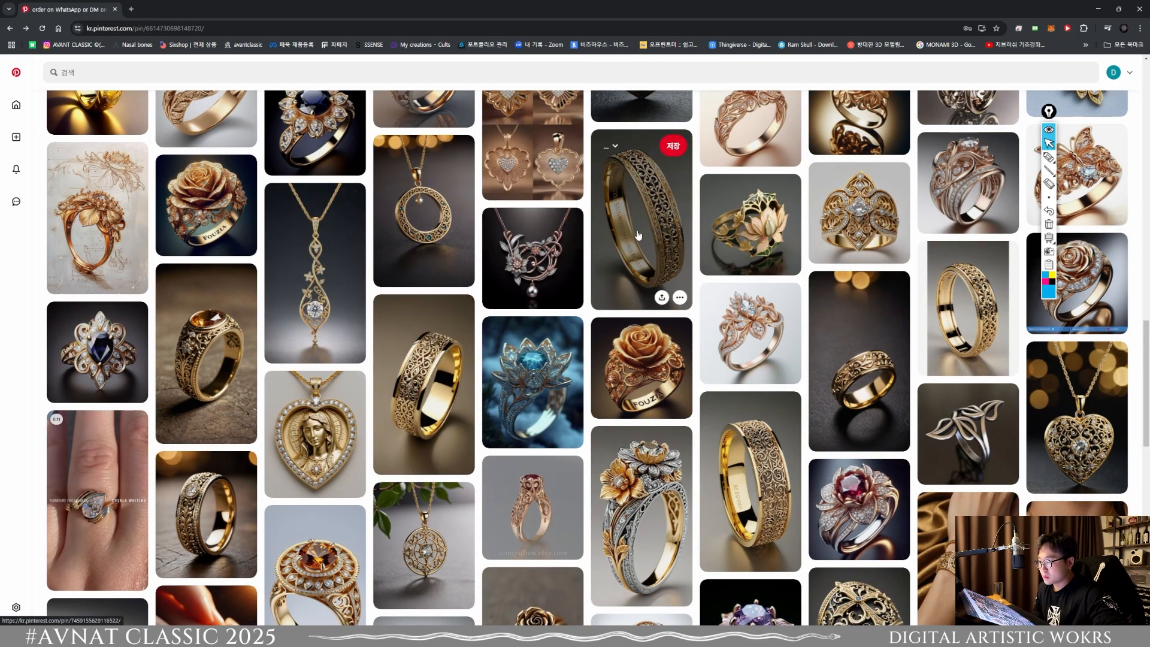
pyautogui.scroll(-4, 592, 416)
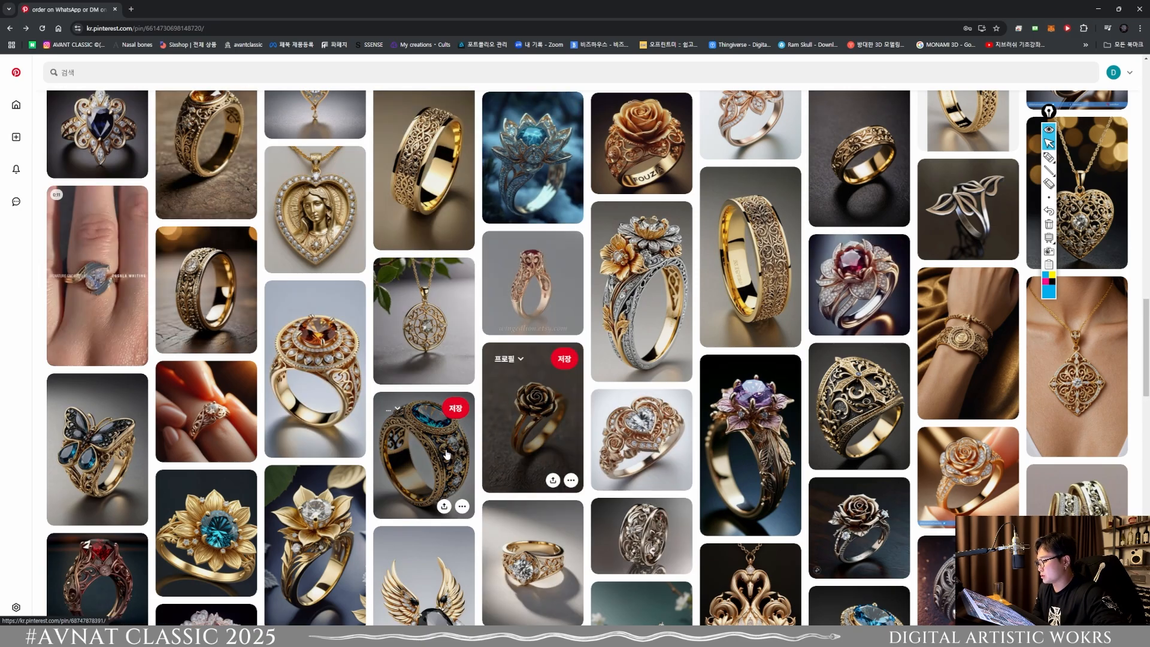
# Step: Return to the gold leaf ring pin and examine its related jewelry for a suitable leaf reference
pyautogui.click(11, 29)
pyautogui.click(13, 30)
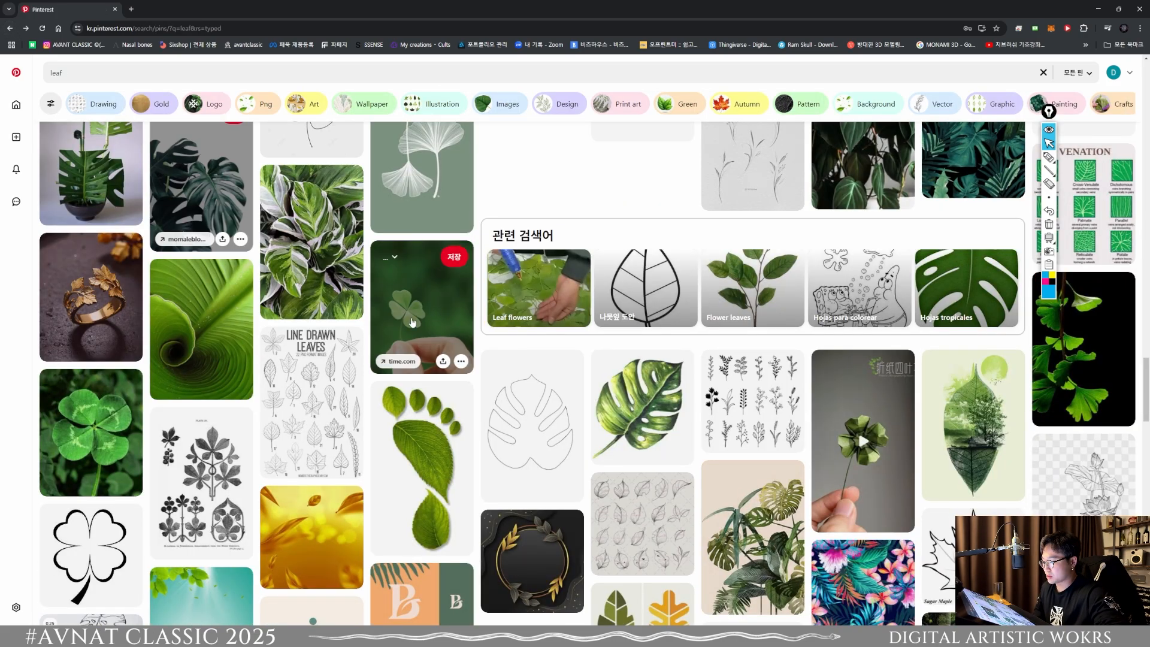
pyautogui.click(25, 29)
pyautogui.scroll(-6, 567, 376)
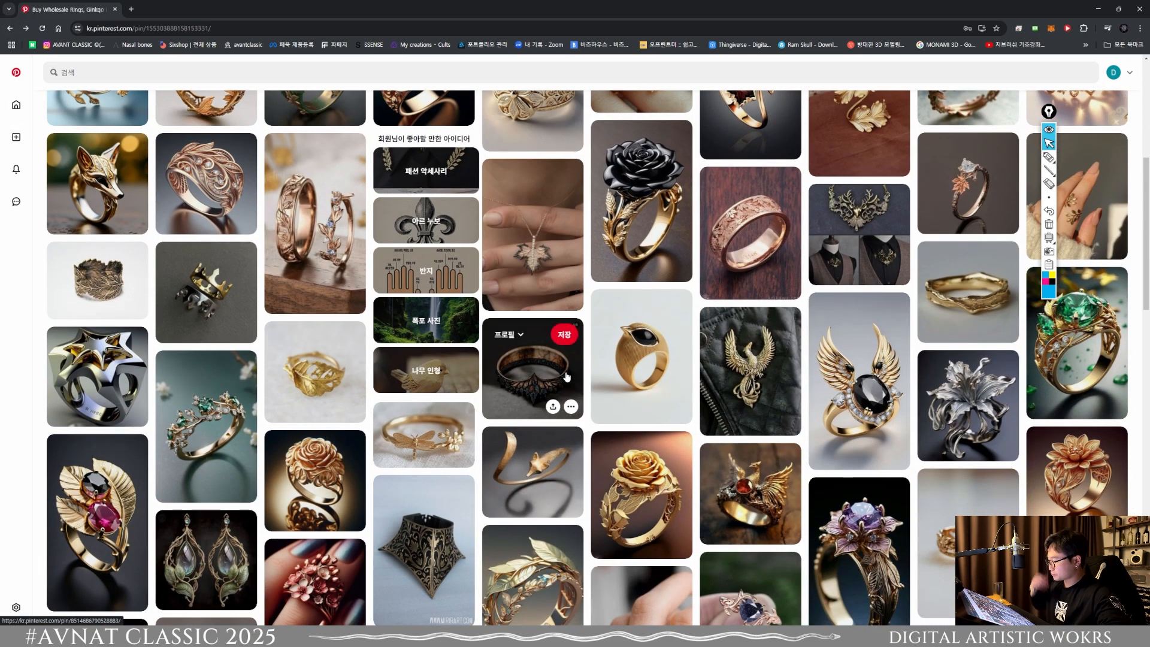
pyautogui.scroll(-5, 567, 377)
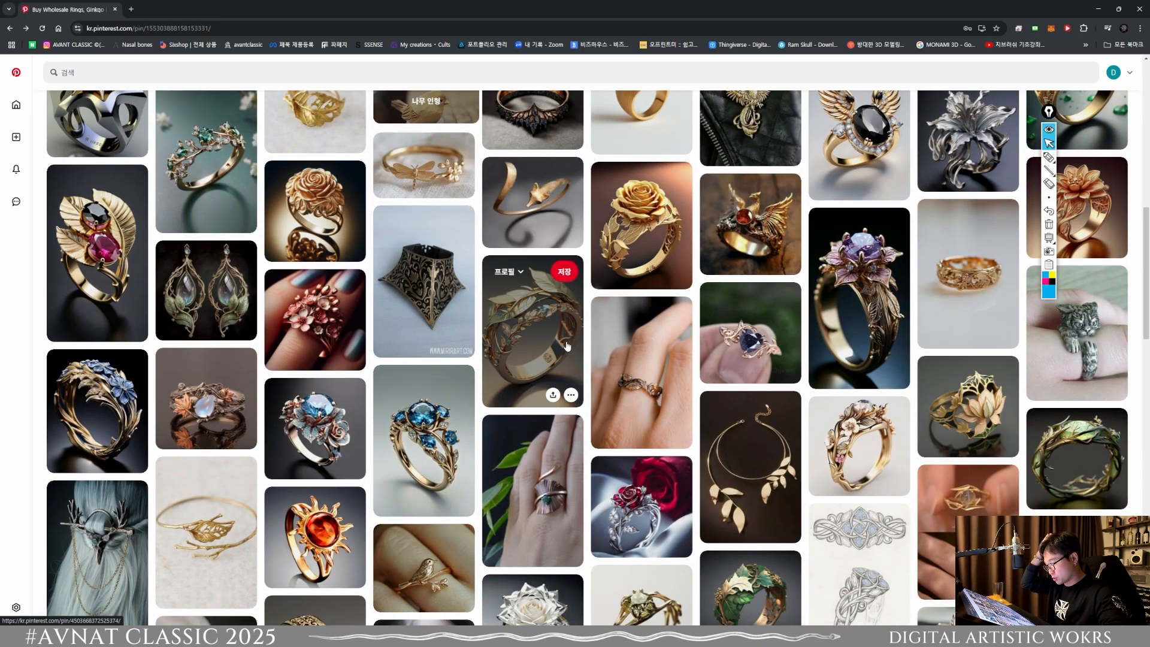
pyautogui.scroll(-3, 567, 346)
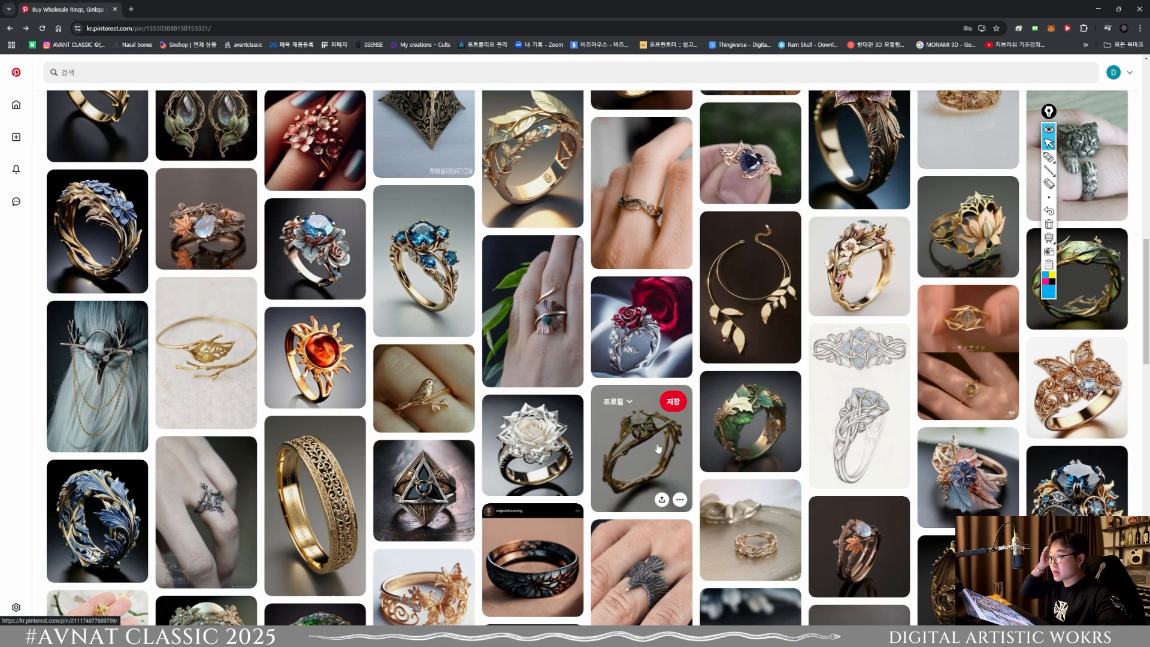
pyautogui.scroll(-8, 311, 342)
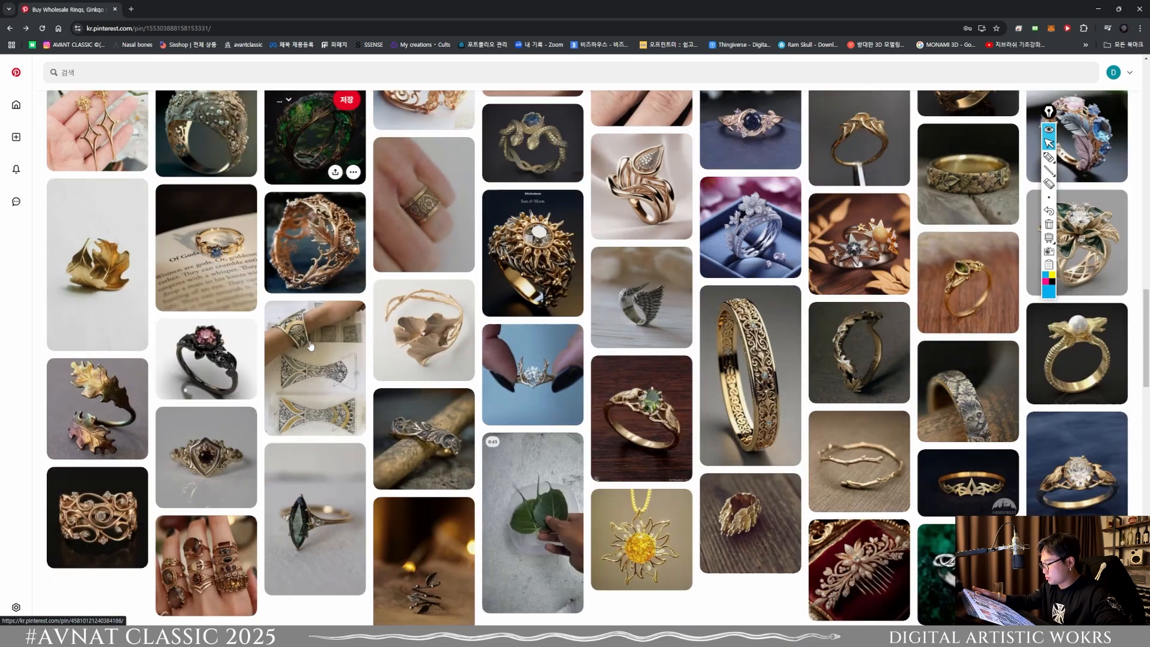
pyautogui.scroll(-4, 311, 342)
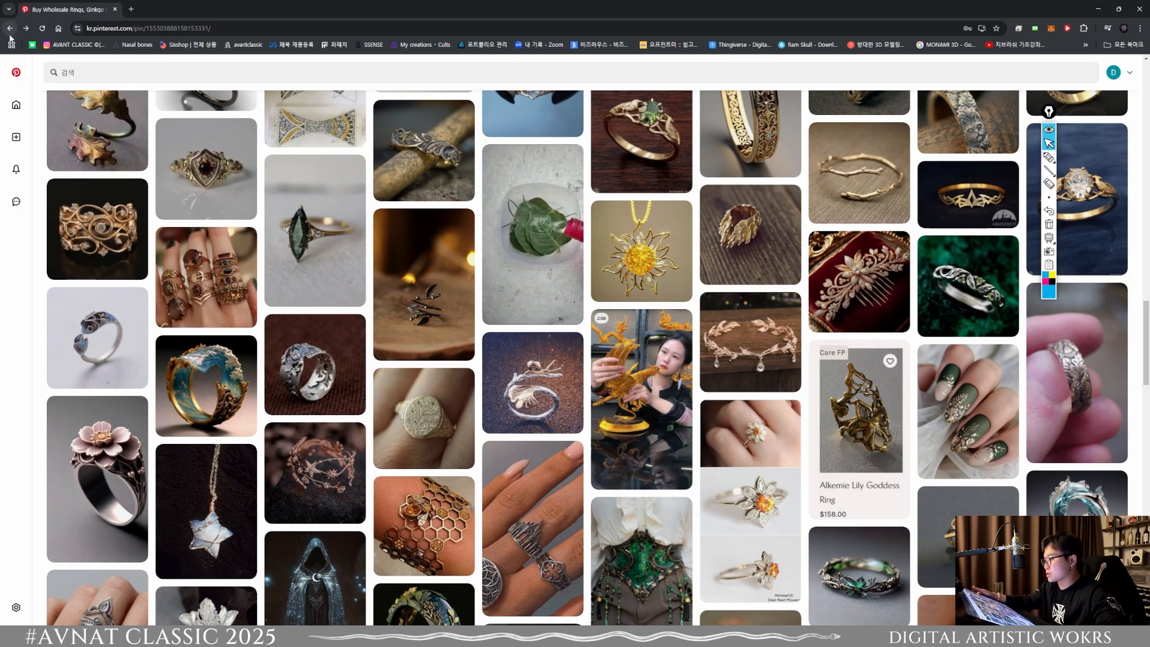
pyautogui.scroll(3, 144, 182)
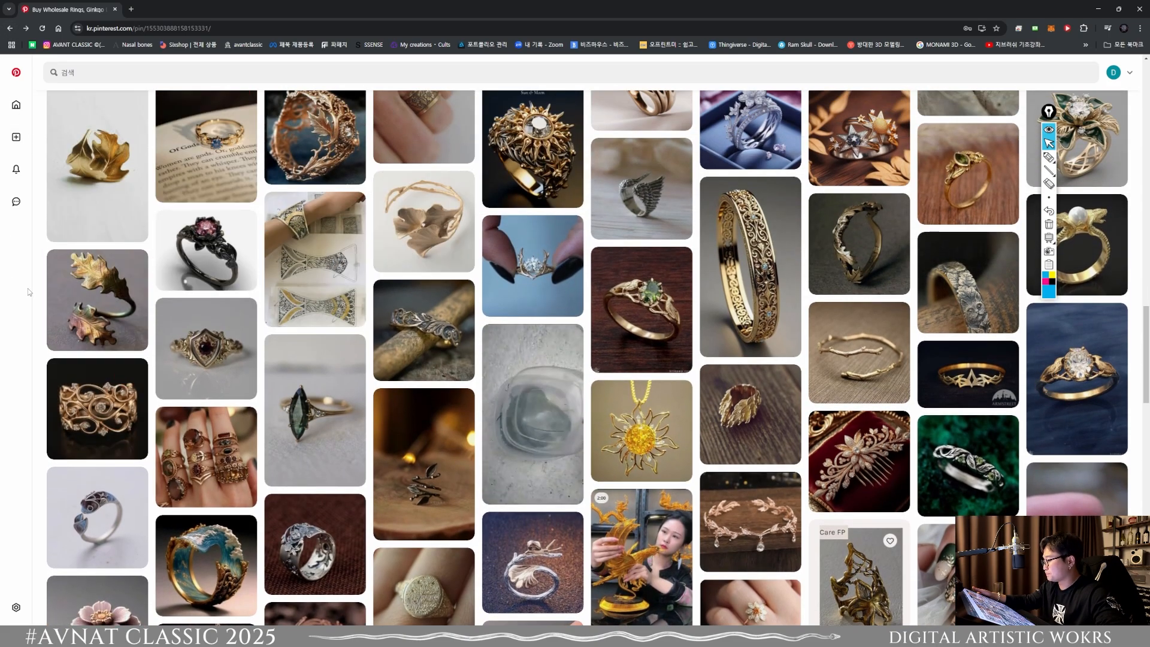
pyautogui.scroll(4, 27, 289)
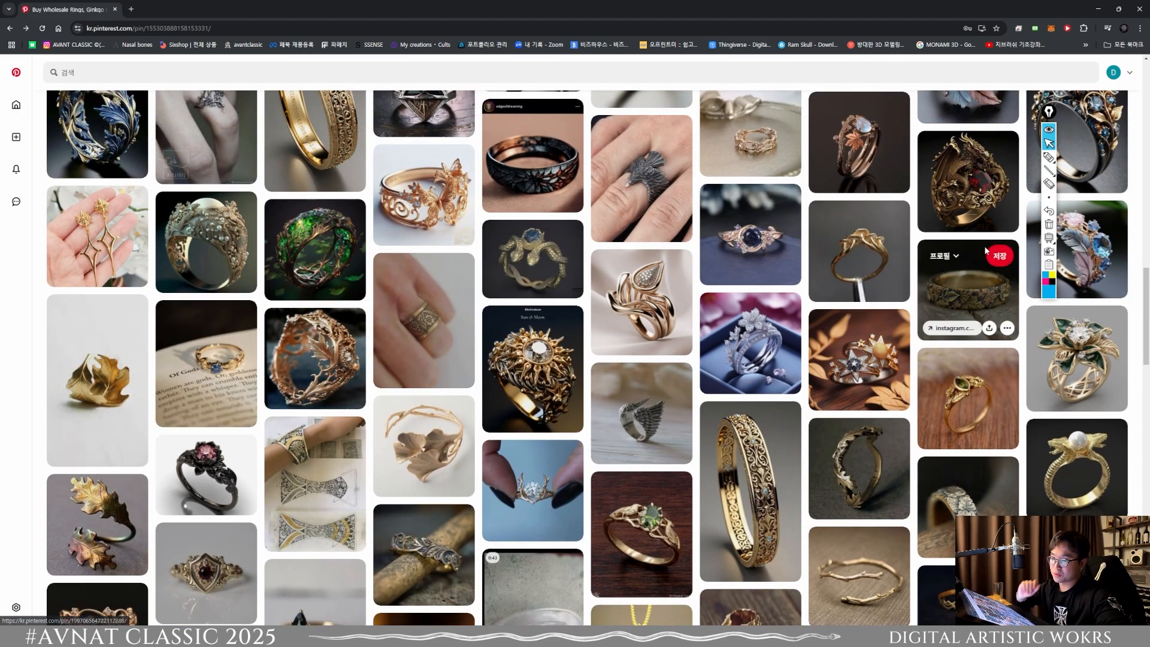
pyautogui.scroll(10, 865, 292)
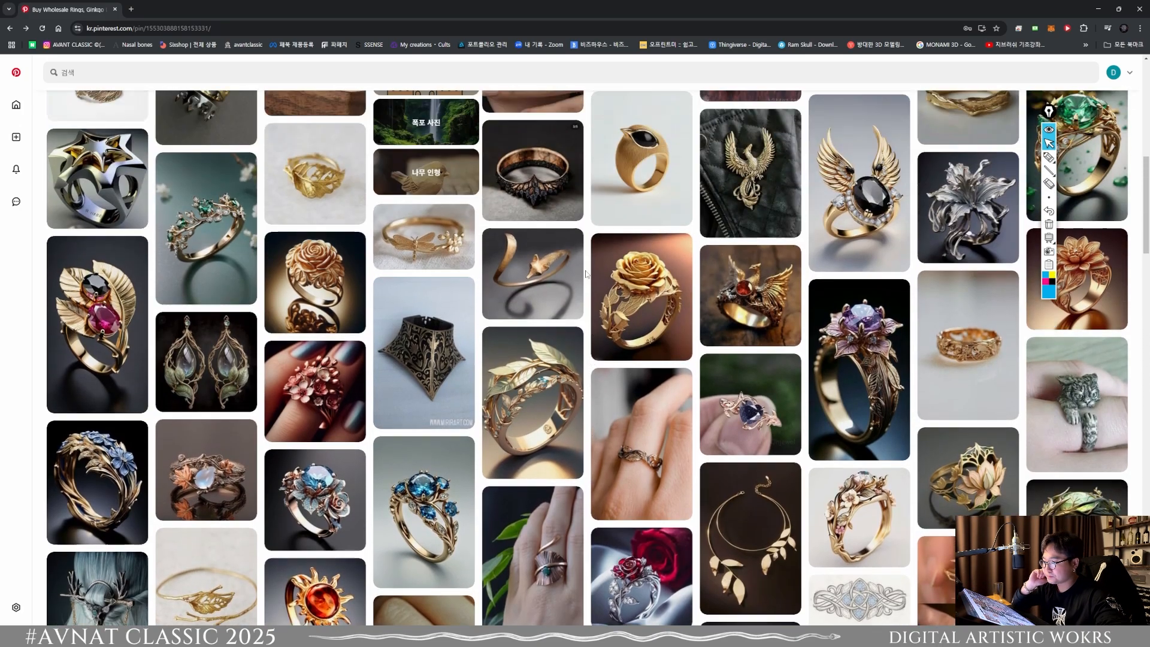
pyautogui.scroll(9, 508, 288)
pyautogui.scroll(-4, 649, 236)
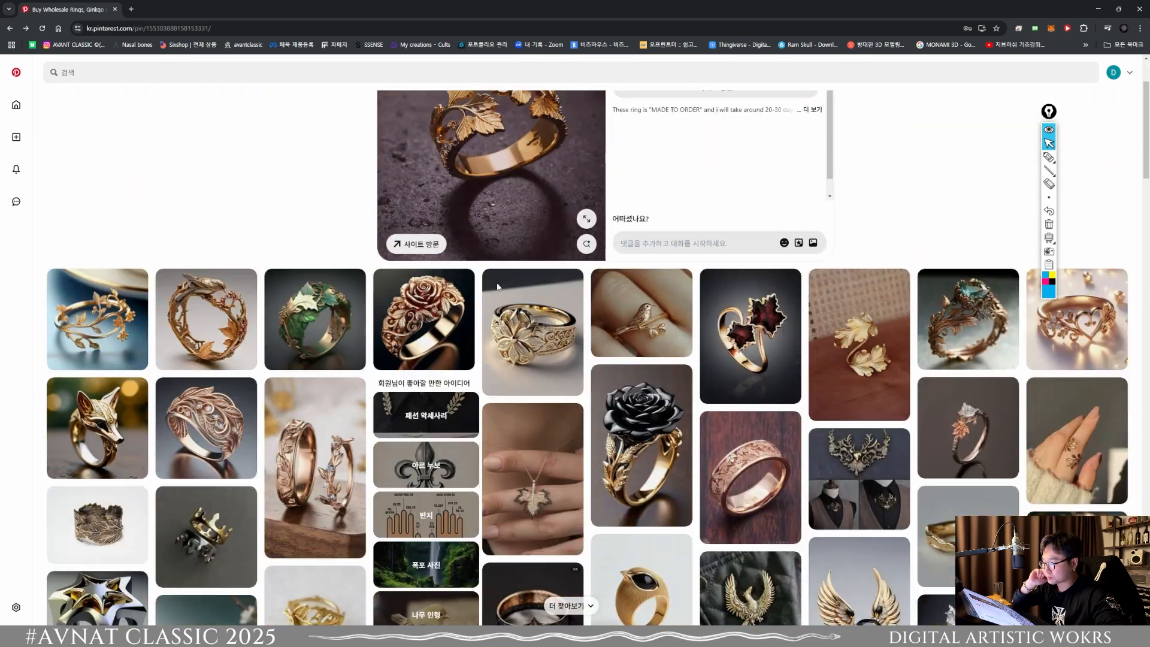
# Step: Try to open the pin of the gold open ring with two leaves, and return to the related rings
pyautogui.click(858, 236)
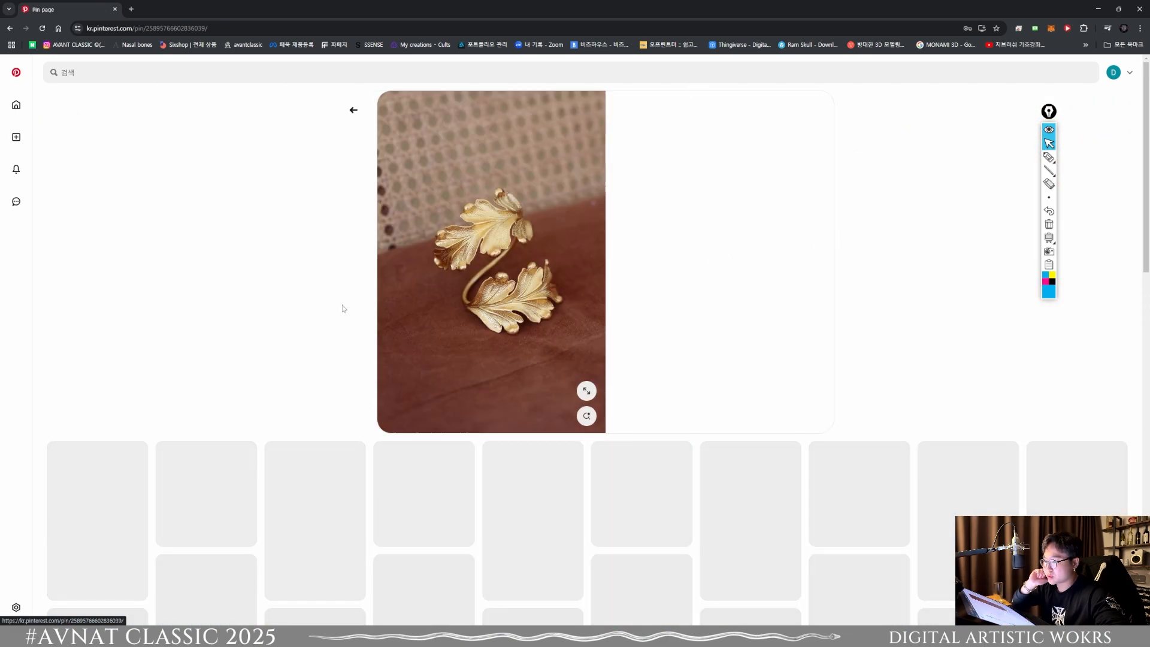
pyautogui.click(7, 31)
pyautogui.click(837, 249)
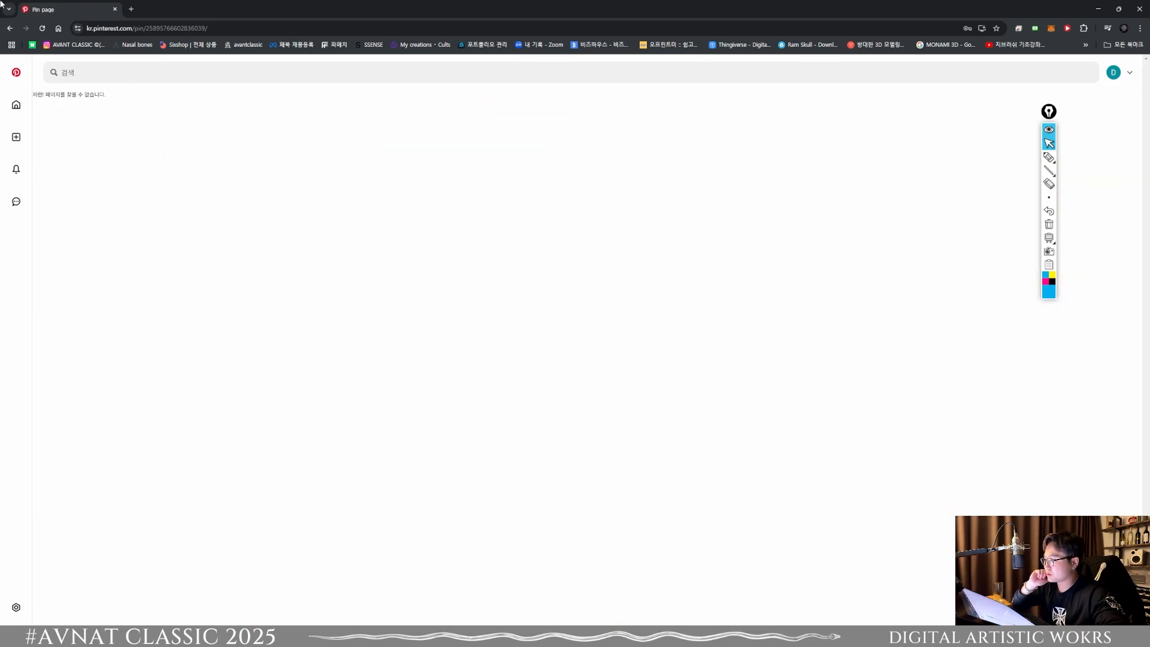
pyautogui.click(8, 31)
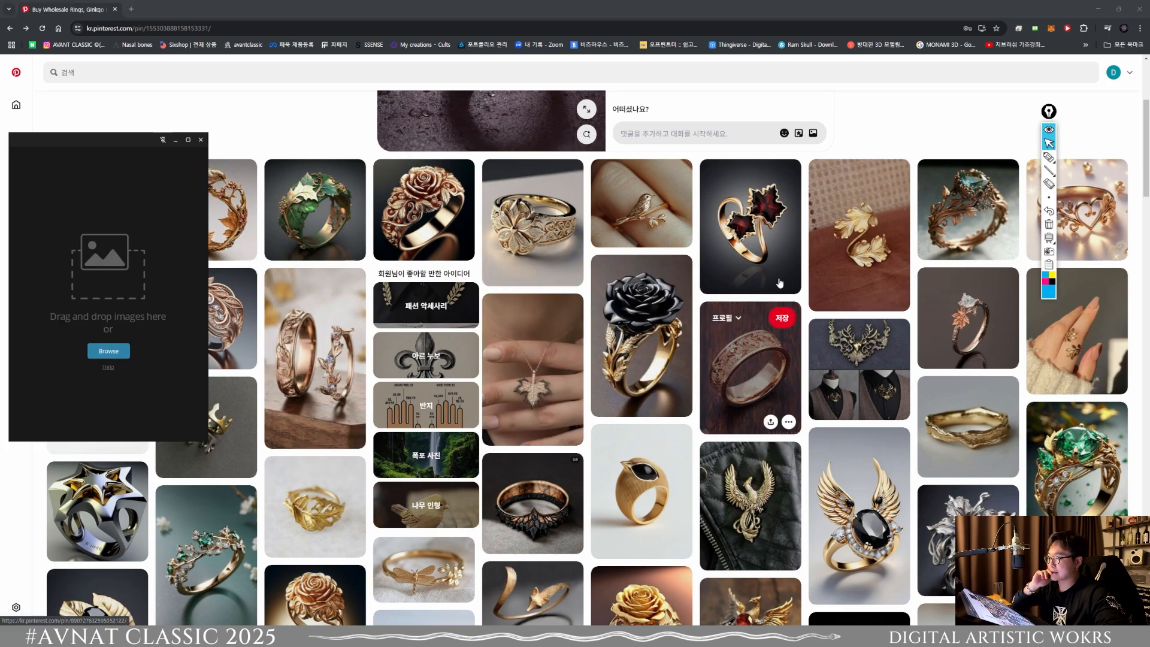
# Step: Copy the image of the gold two-leaf open ring, paste it into the PureRef board and place it in view
pyautogui.rightClick(861, 239)
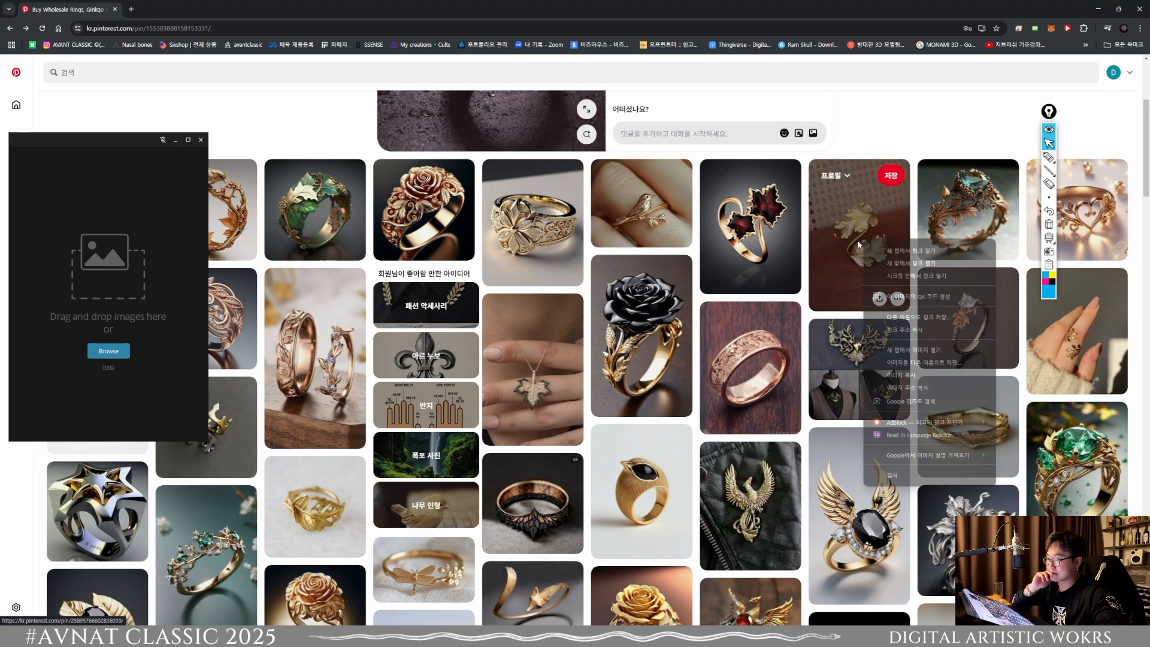
pyautogui.click(898, 365)
pyautogui.click(176, 260)
pyautogui.hotkey('ctrl', 'v')
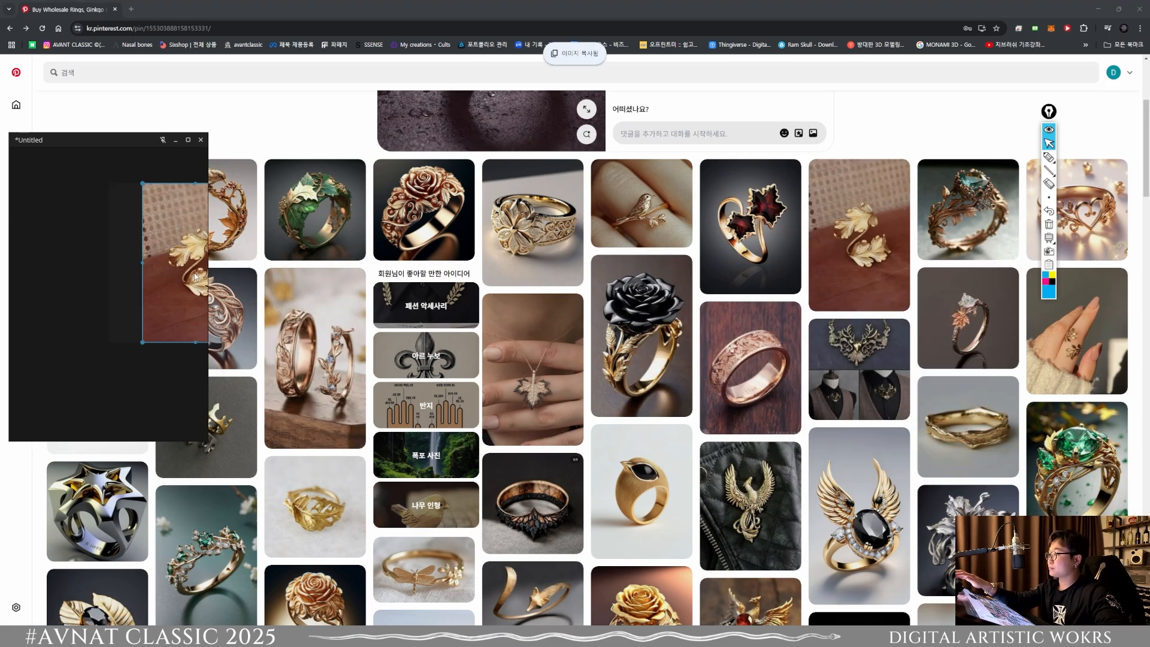
pyautogui.moveTo(170, 270); pyautogui.dragTo(90, 282)
pyautogui.click(144, 378)
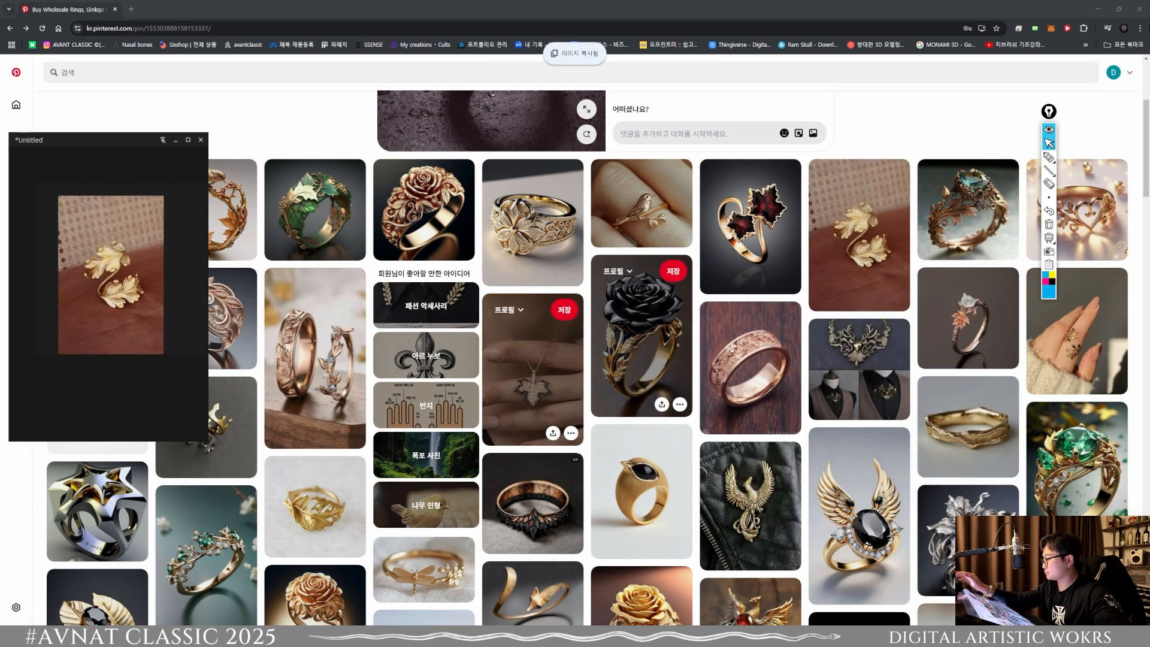
# Step: Switch to ZBrush, frame the cylinder, and place the reference window beside it with the whole leaf ring in view
pyautogui.click(1103, 8)
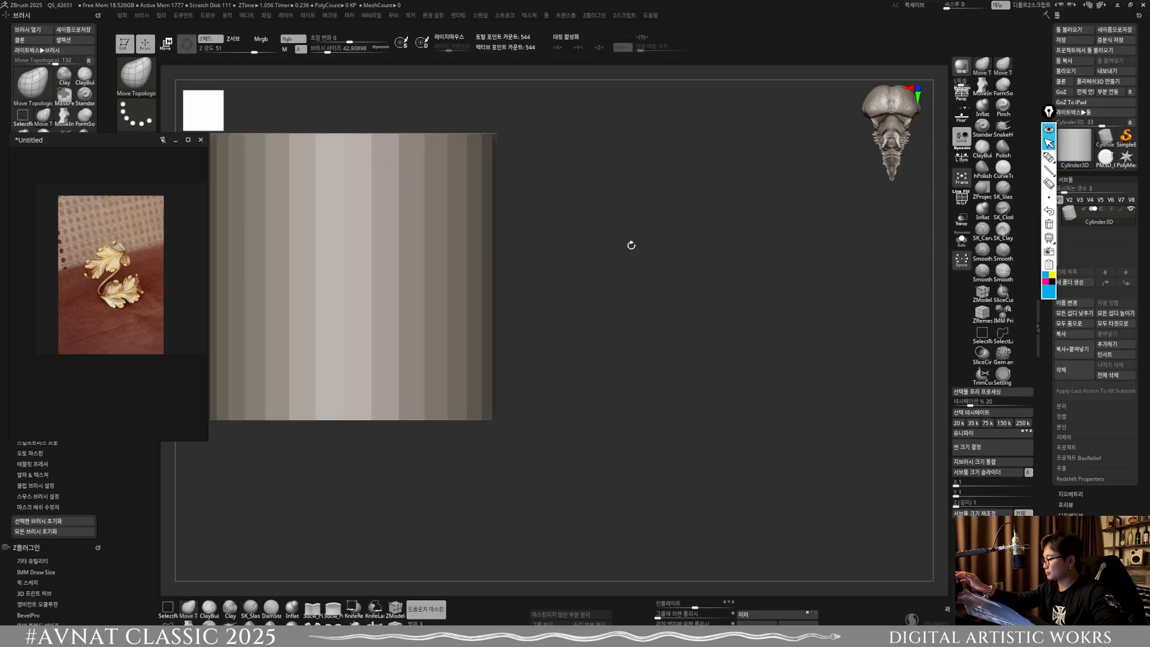
pyautogui.press('f')
pyautogui.scroll(3, 116, 290)
pyautogui.moveTo(157, 300); pyautogui.dragTo(37, 268)
pyautogui.moveTo(157, 284); pyautogui.dragTo(404, 322, button='right')
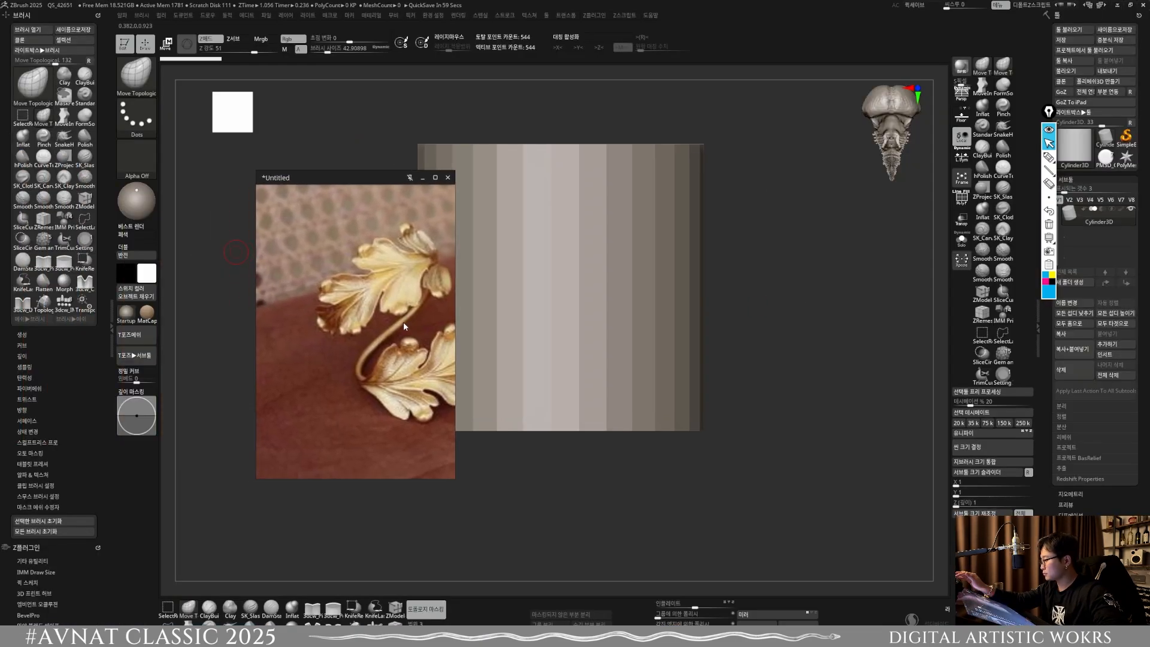
pyautogui.moveTo(377, 321)
pyautogui.mouseDown()
pyautogui.moveTo(308, 327)
pyautogui.moveTo(372, 334)
pyautogui.mouseUp()
pyautogui.scroll(-3, 348, 329)
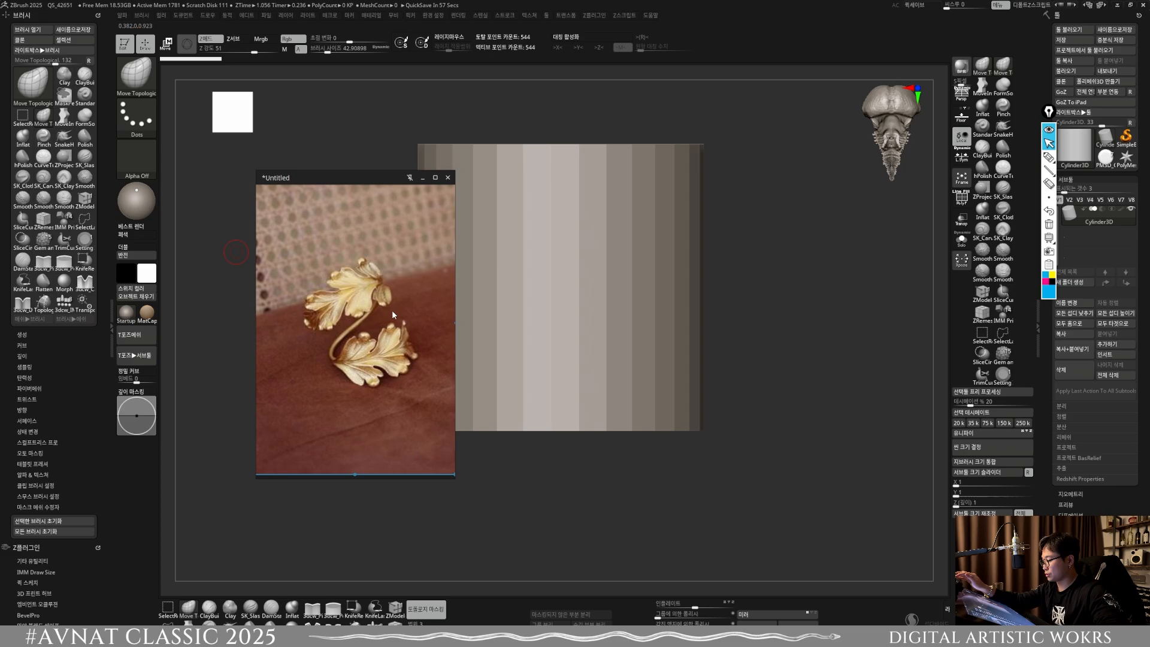
pyautogui.moveTo(392, 315); pyautogui.dragTo(302, 297, button='right')
# Step: Convert the Cylinder3D primitive into a PolyMesh3D so that it can be sculpted
pyautogui.click(688, 327)
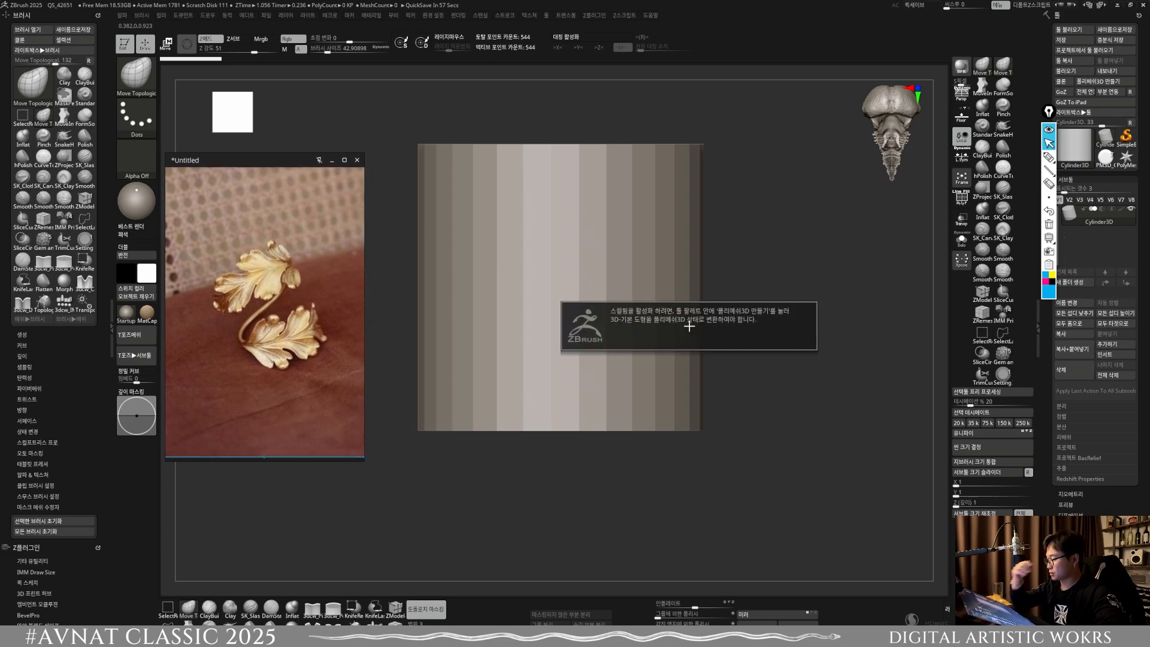
pyautogui.click(793, 455)
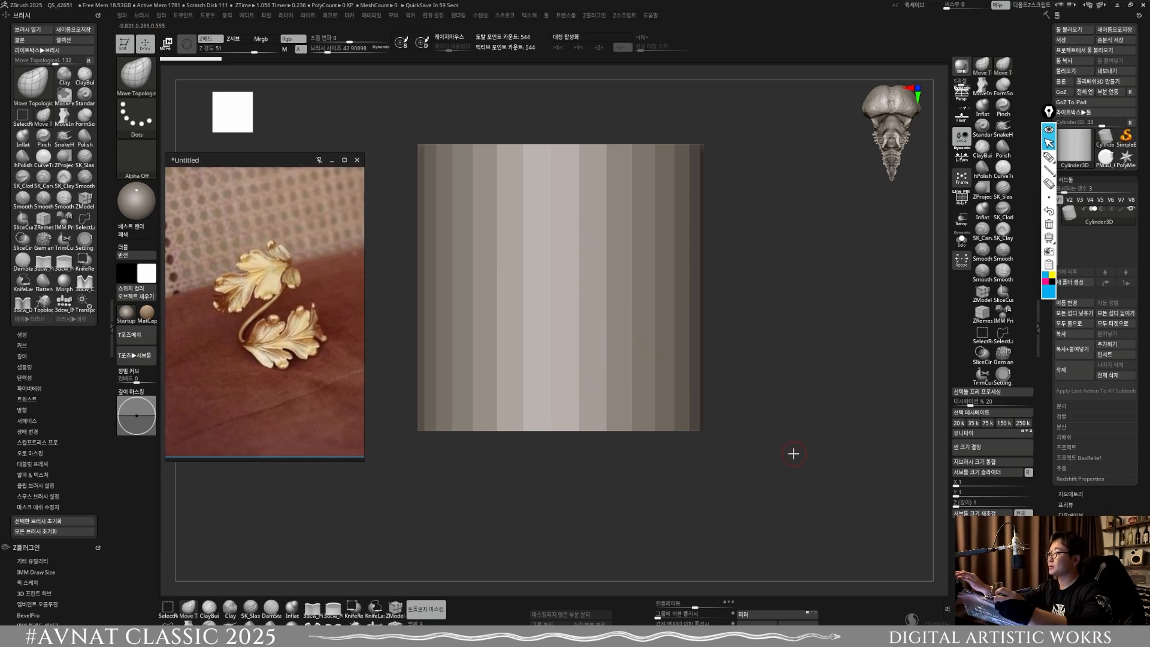
pyautogui.moveTo(694, 388); pyautogui.dragTo(695, 458)
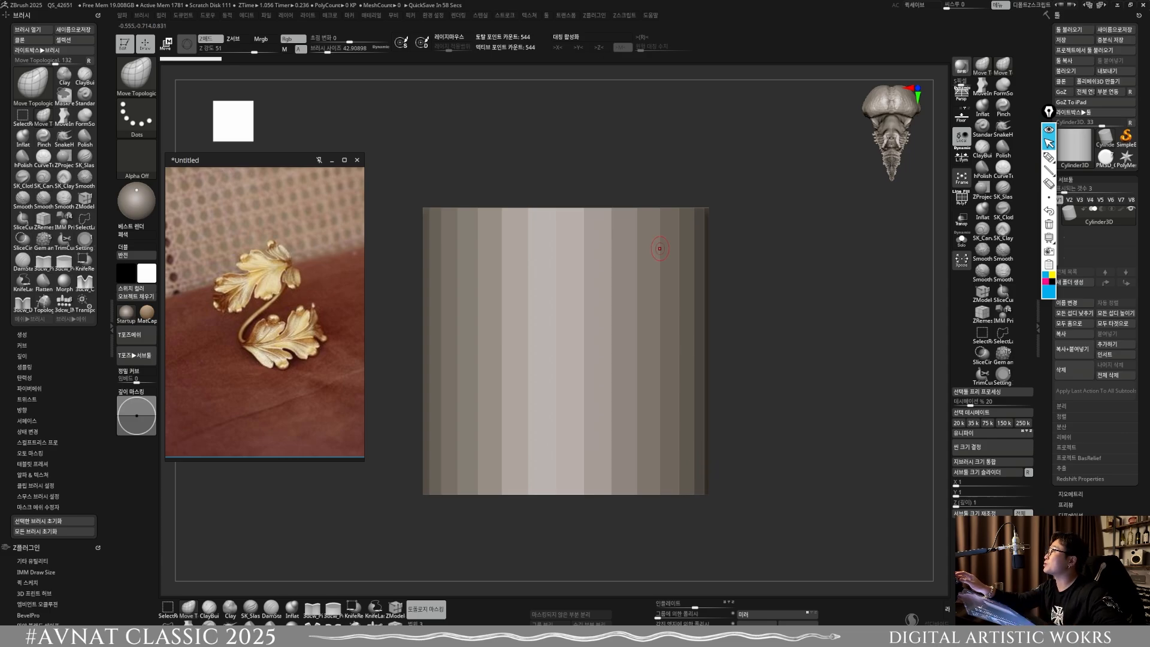
pyautogui.moveTo(868, 474); pyautogui.dragTo(895, 452)
pyautogui.moveTo(1076, 227)
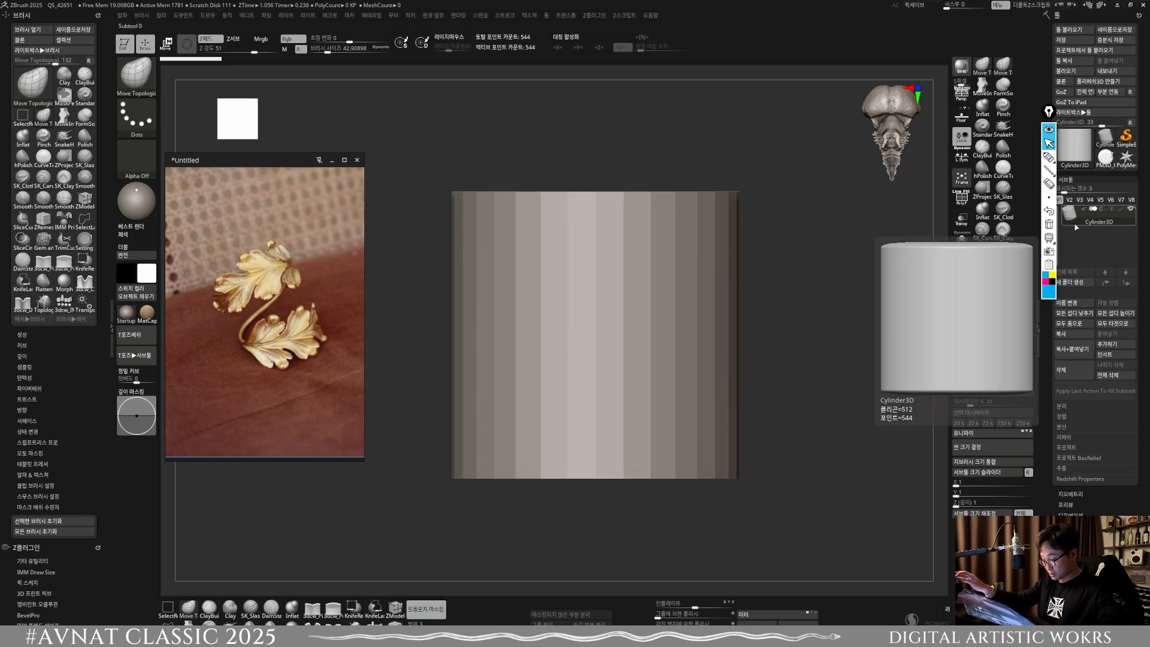
pyautogui.click(1092, 84)
# Step: Flatten the cylinder into a thin slab with the transform gizmo and face it from the front
pyautogui.keyDown('shift'); pyautogui.moveTo(547, 501); pyautogui.dragTo(609, 412); pyautogui.keyUp('shift')
pyautogui.press('w')
pyautogui.moveTo(585, 310); pyautogui.dragTo(569, 150)
pyautogui.moveTo(722, 503); pyautogui.dragTo(684, 313)
pyautogui.keyDown('alt'); pyautogui.moveTo(684, 313); pyautogui.dragTo(667, 429); pyautogui.keyUp('alt')
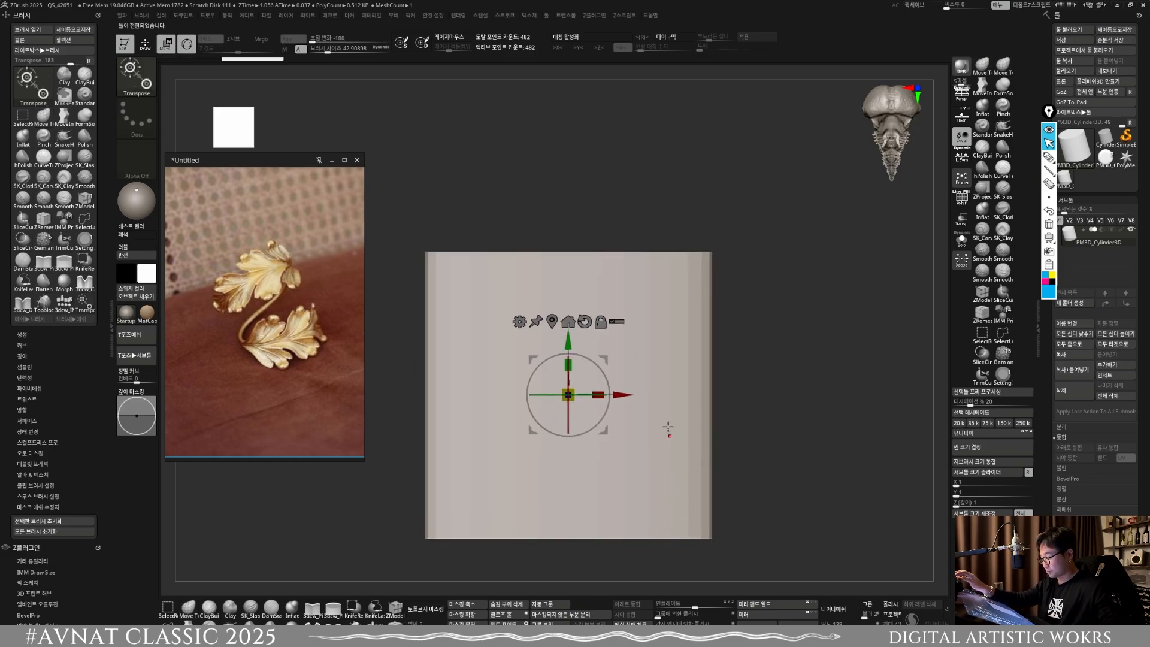
# Step: Shape the slab into a rounded leaf outline tapering toward its lower end, using Move Topological and Smooth with X symmetry
pyautogui.press('q')
pyautogui.moveTo(684, 436); pyautogui.dragTo(634, 474)
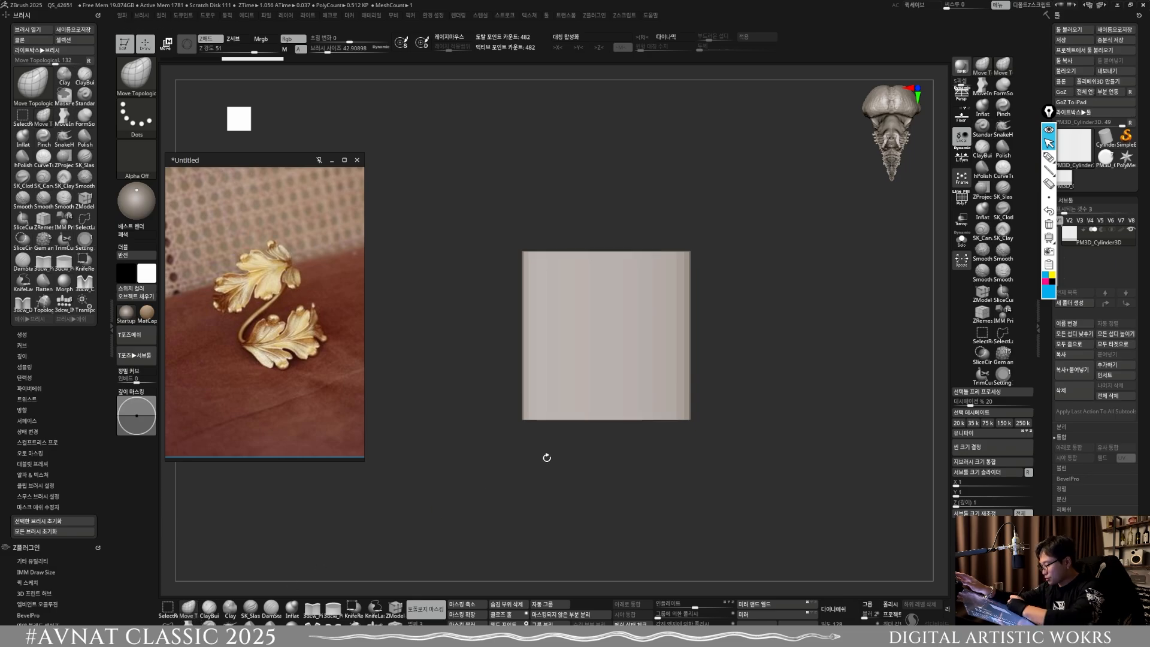
pyautogui.moveTo(640, 429)
pyautogui.mouseDown()
pyautogui.moveTo(626, 428)
pyautogui.moveTo(660, 423)
pyautogui.moveTo(651, 448)
pyautogui.mouseUp()
pyautogui.press('s')
pyautogui.moveTo(679, 419); pyautogui.dragTo(690, 433)
pyautogui.press('s')
pyautogui.moveTo(716, 367); pyautogui.dragTo(688, 280)
pyautogui.moveTo(650, 241)
pyautogui.mouseDown()
pyautogui.moveTo(657, 217)
pyautogui.moveTo(702, 254)
pyautogui.moveTo(704, 330)
pyautogui.mouseUp()
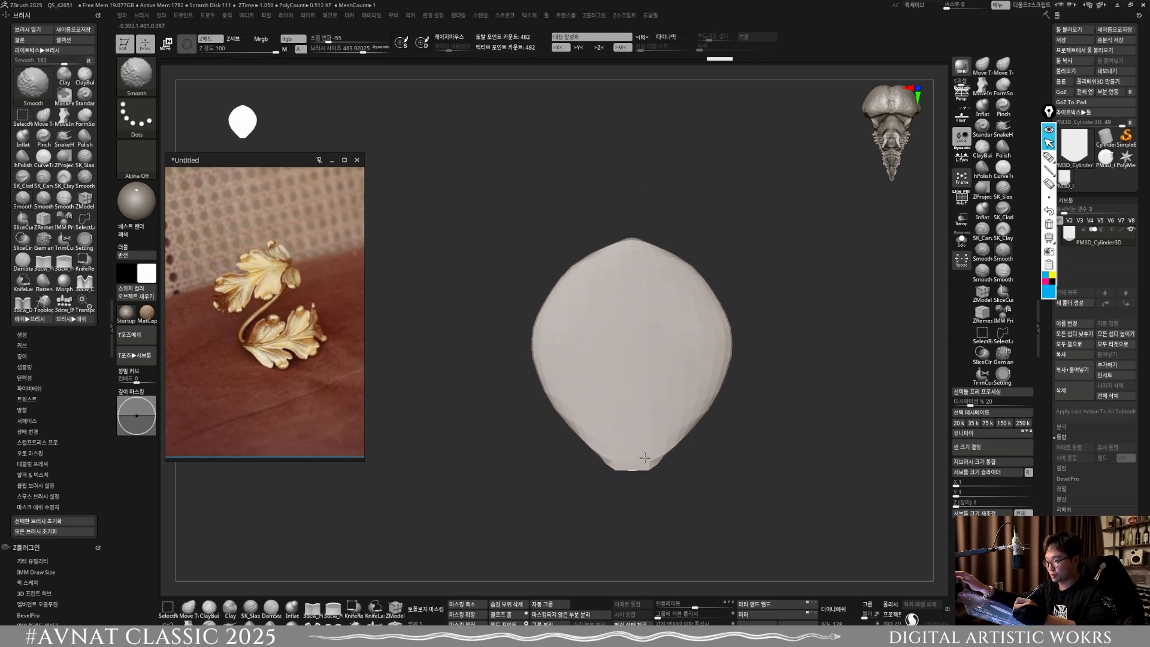
pyautogui.keyDown('shift'); pyautogui.moveTo(644, 458); pyautogui.dragTo(704, 408); pyautogui.keyUp('shift')
# Step: Bend the thin leaf shape into a gentle arc along its length with the Bend Arc deformer and apply it
pyautogui.moveTo(741, 330)
pyautogui.mouseDown()
pyautogui.moveTo(808, 323)
pyautogui.moveTo(747, 393)
pyautogui.moveTo(651, 321)
pyautogui.moveTo(693, 413)
pyautogui.moveTo(679, 427)
pyautogui.mouseUp()
pyautogui.press('w')
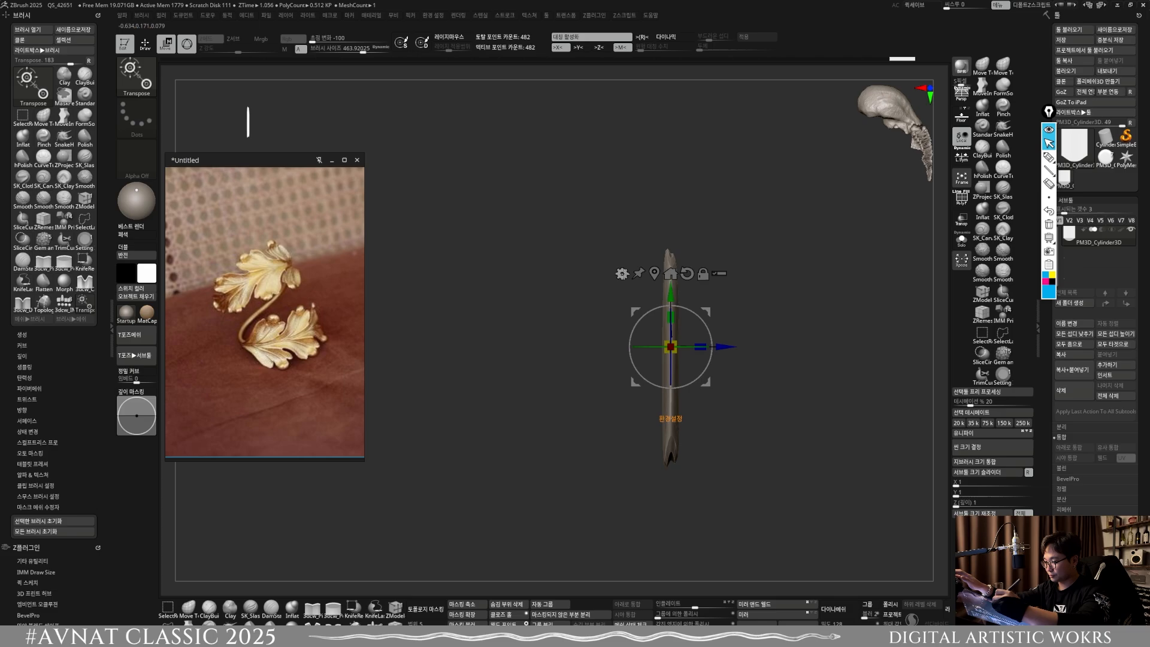
pyautogui.click(623, 273)
pyautogui.click(627, 309)
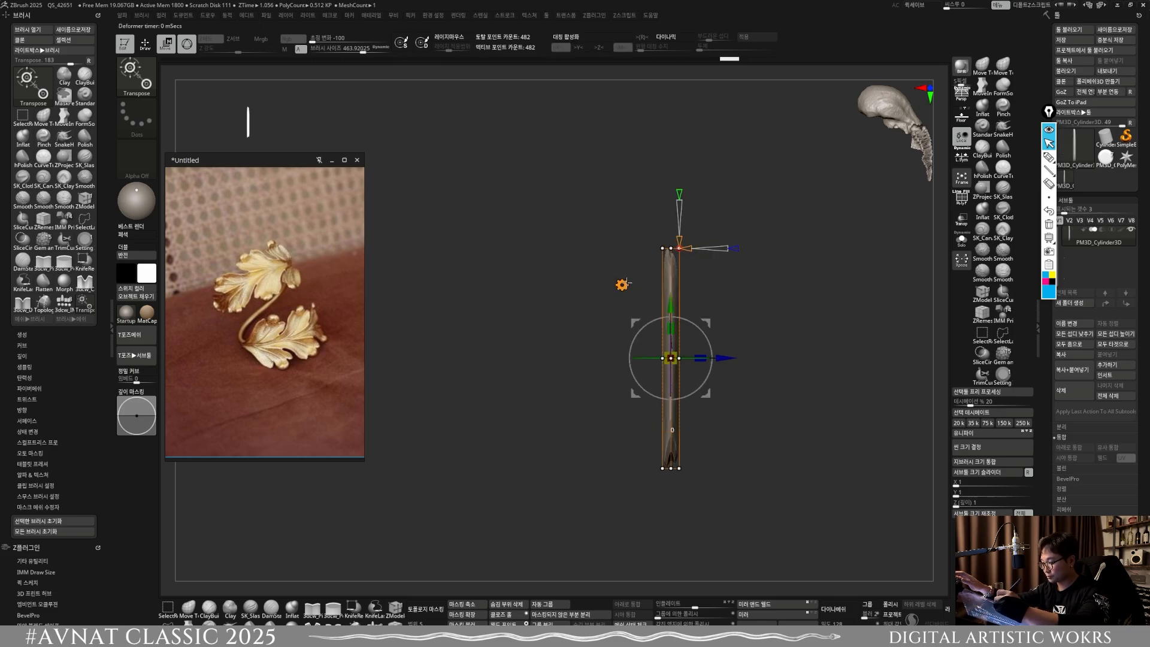
pyautogui.click(622, 285)
pyautogui.click(679, 308)
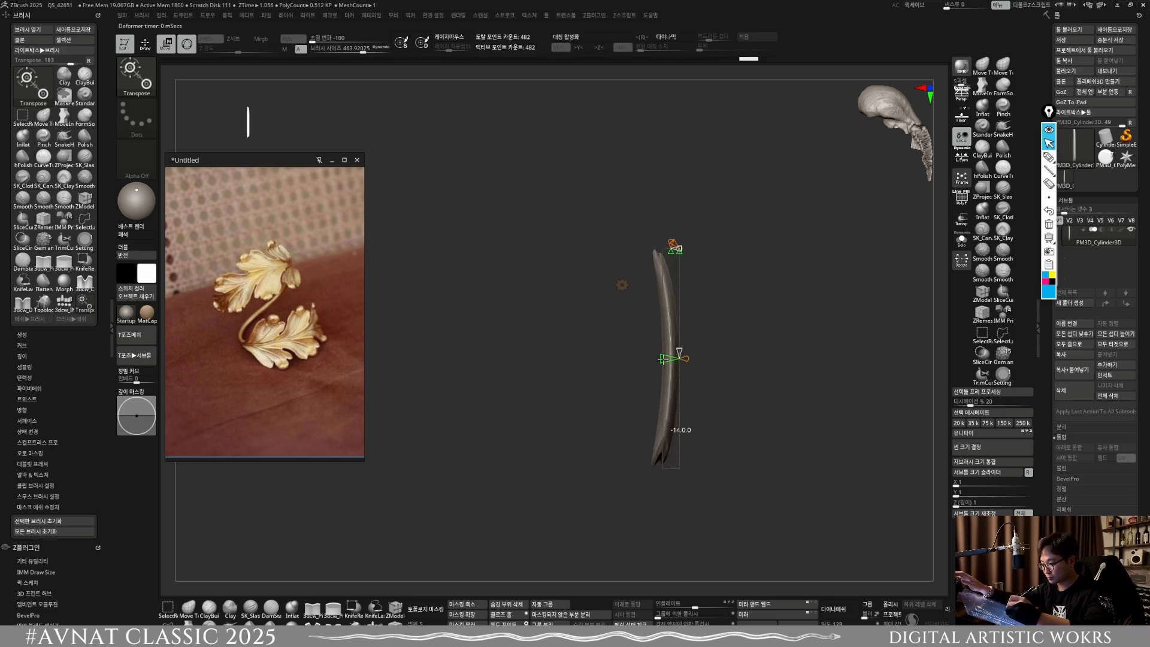
pyautogui.moveTo(662, 358); pyautogui.dragTo(691, 356)
pyautogui.click(622, 284)
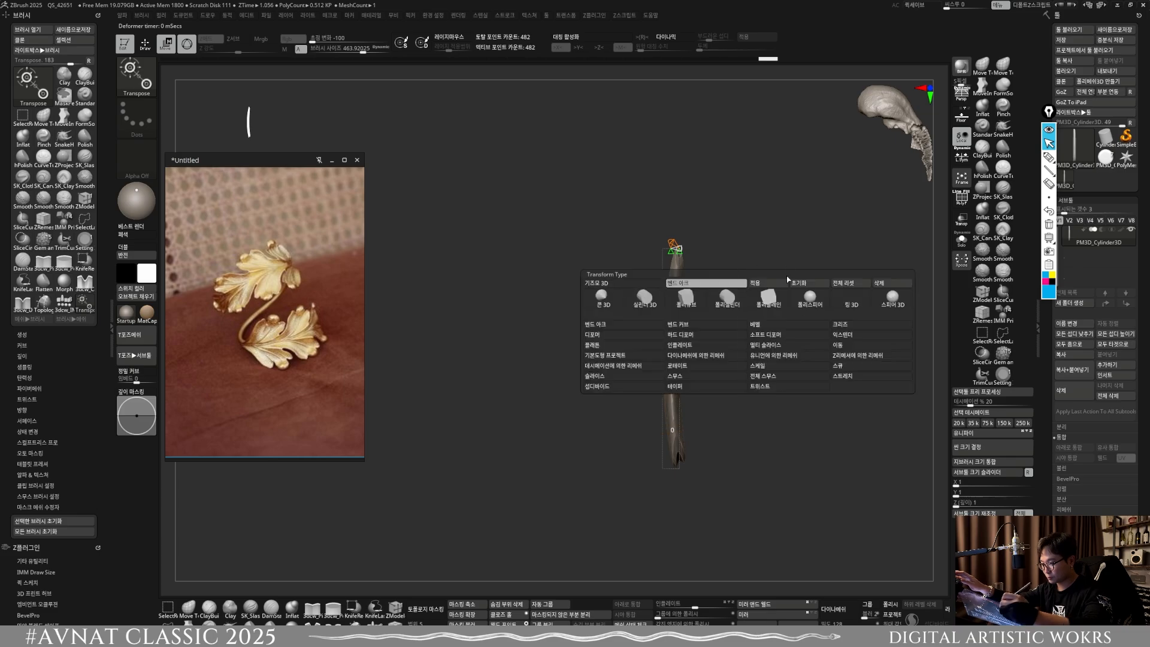
pyautogui.click(690, 284)
pyautogui.keyDown('shift'); pyautogui.moveTo(713, 414); pyautogui.dragTo(715, 389); pyautogui.keyUp('shift')
pyautogui.hotkey('ctrl', 'shift')
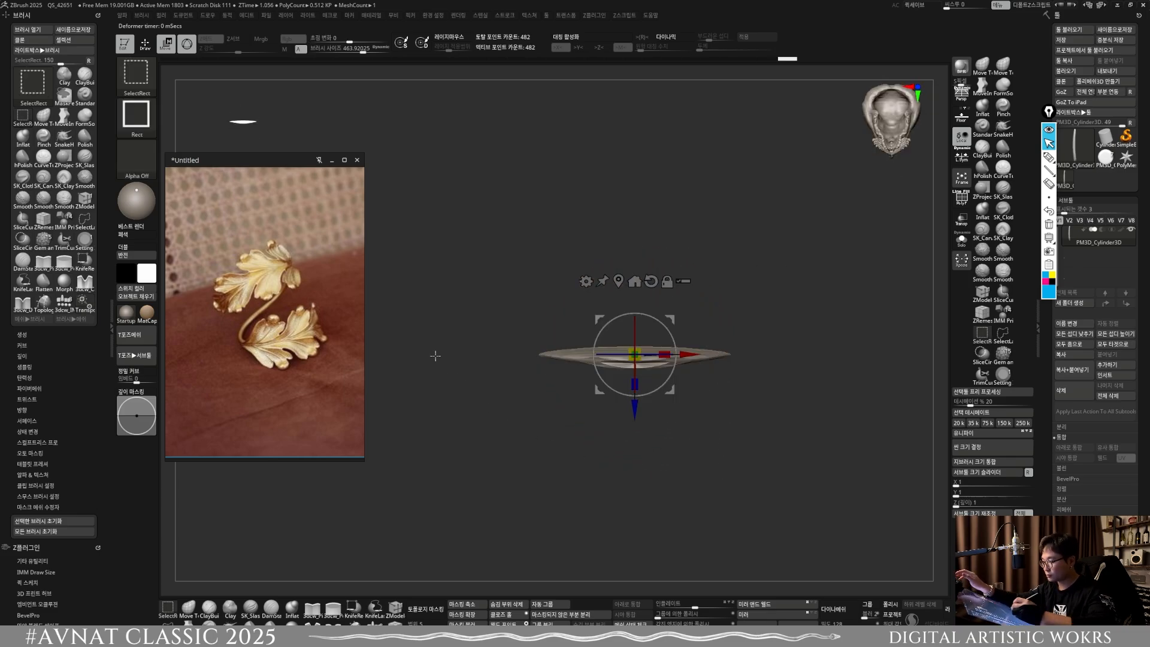
# Step: Capture the front view of the bent leaf mesh as a 3D alpha at a 512 map size
pyautogui.press('q')
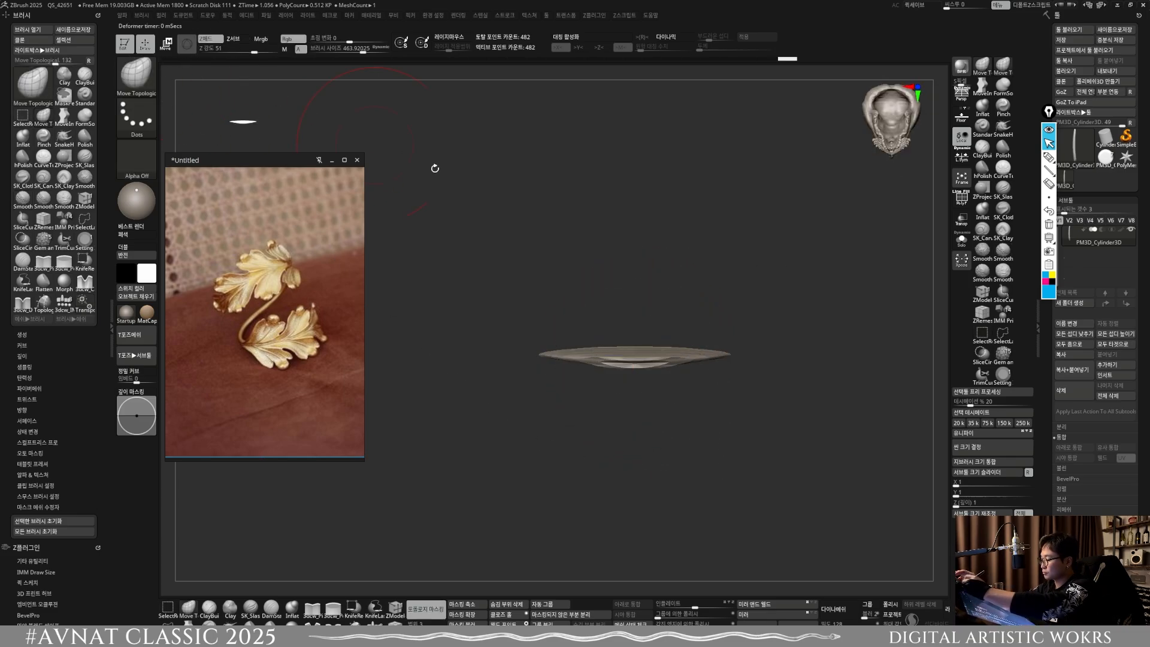
pyautogui.keyDown('shift'); pyautogui.moveTo(435, 169); pyautogui.dragTo(442, 231); pyautogui.keyUp('shift')
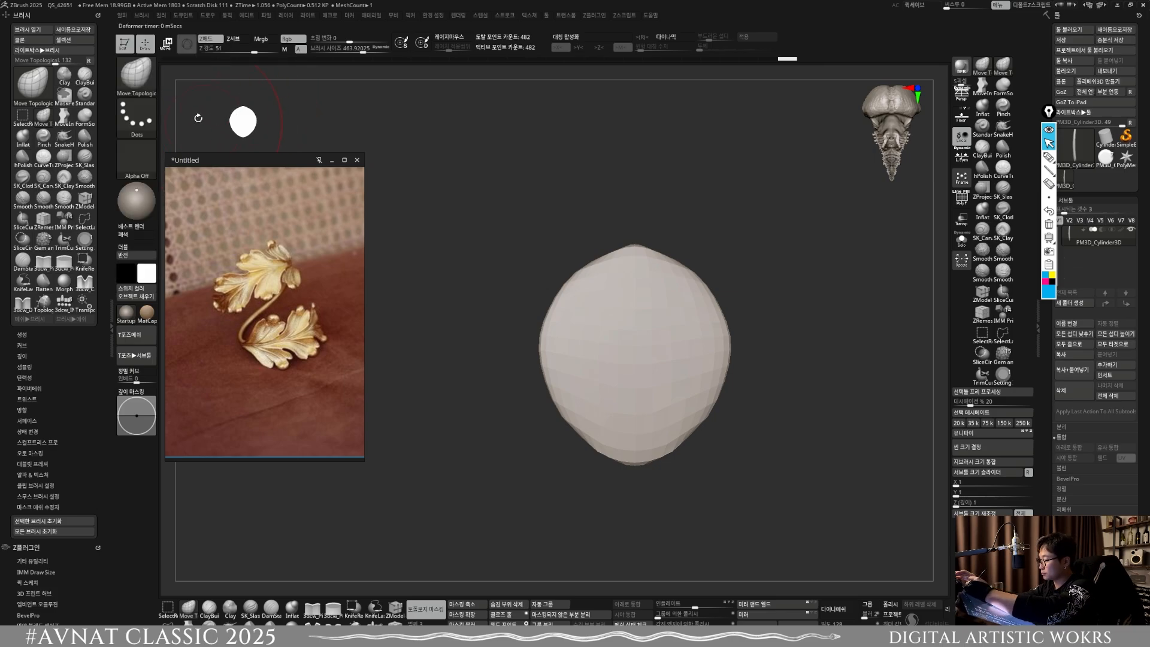
pyautogui.moveTo(240, 159); pyautogui.dragTo(290, 220)
pyautogui.moveTo(123, 16)
pyautogui.click(167, 157)
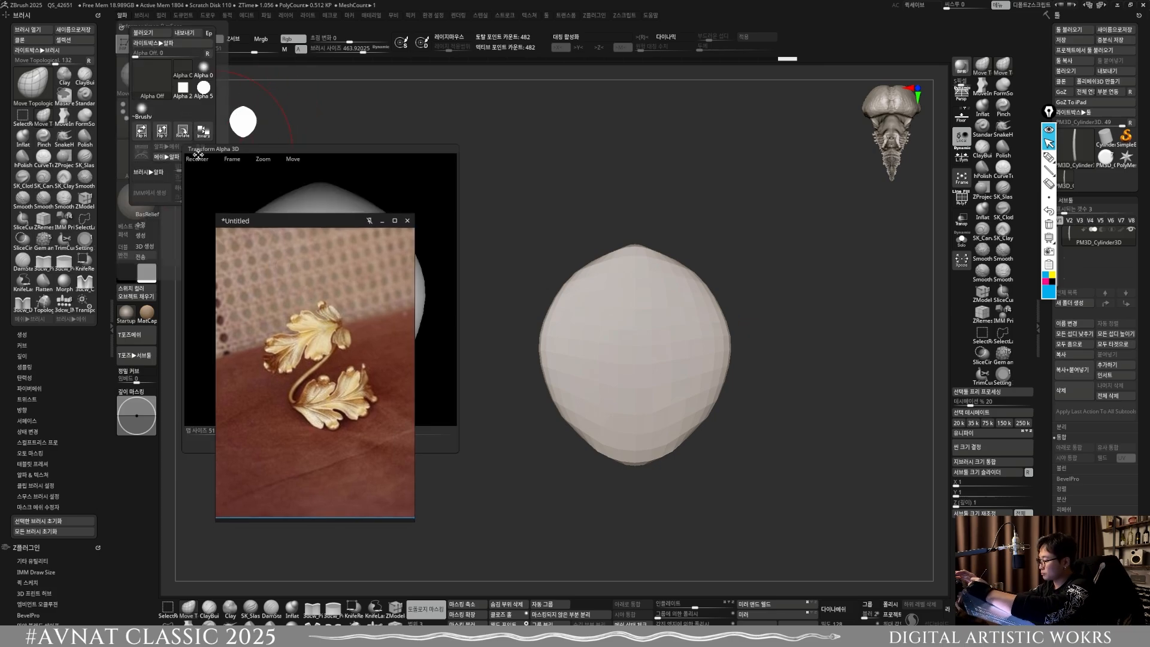
pyautogui.moveTo(348, 322); pyautogui.dragTo(568, 223)
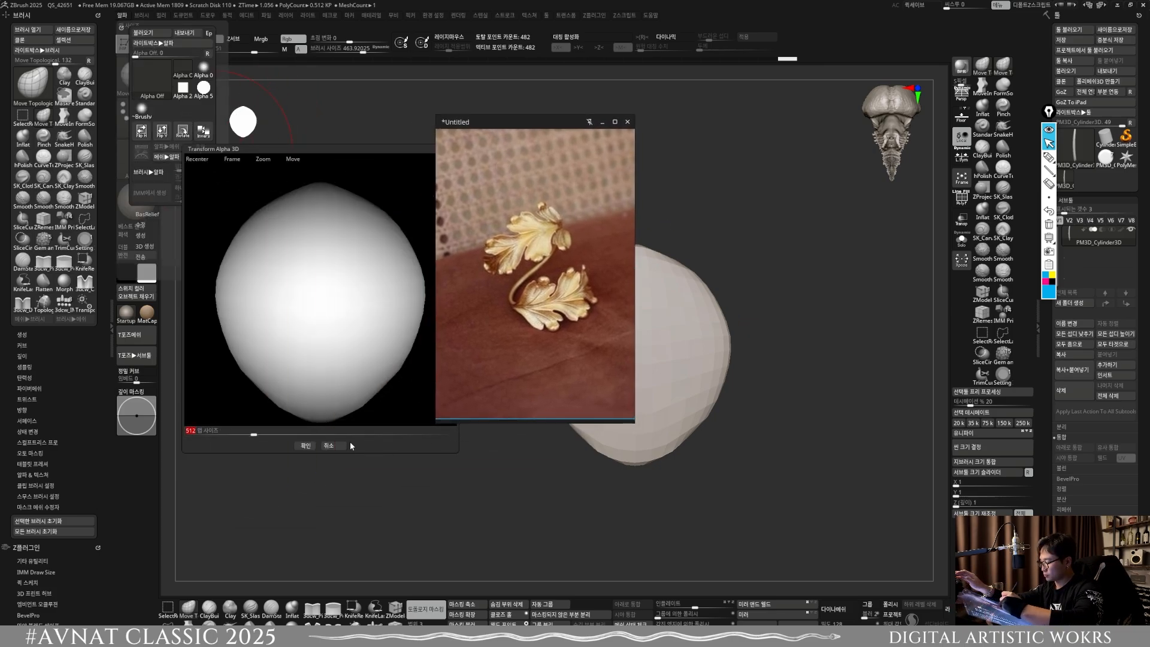
pyautogui.click(305, 445)
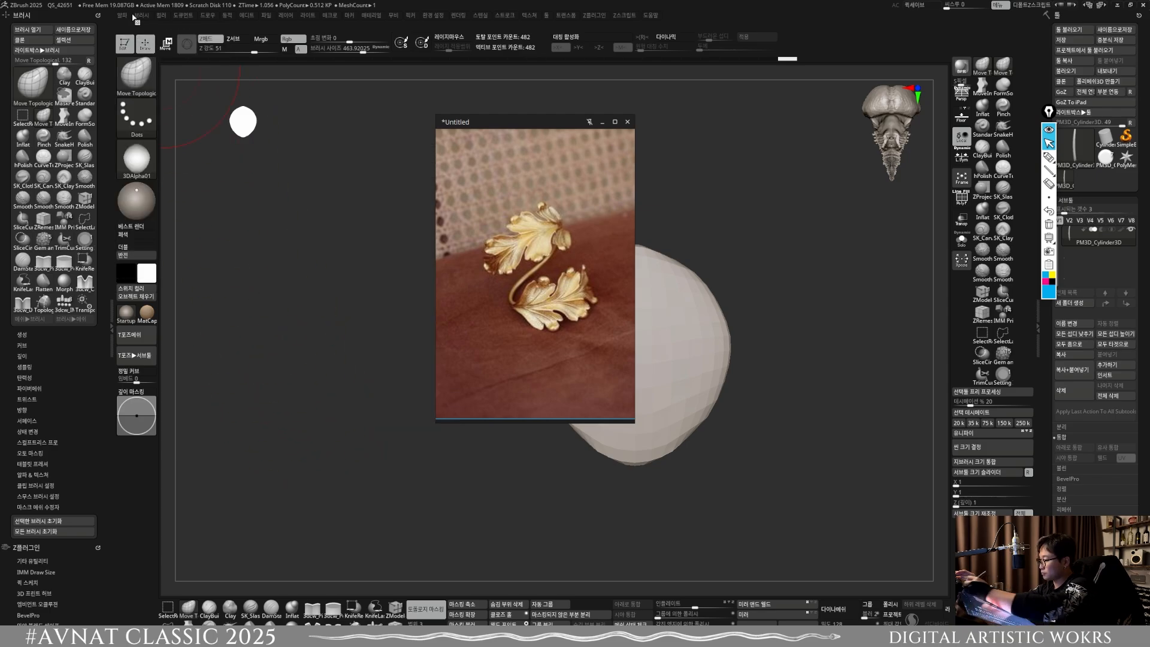
# Step: Generate a new 3D mesh from the captured leaf alpha and turn it to a side-on view
pyautogui.click(186, 147)
pyautogui.moveTo(515, 122); pyautogui.dragTo(251, 141)
pyautogui.moveTo(753, 254); pyautogui.dragTo(727, 405)
pyautogui.keyDown('ctrl'); pyautogui.keyDown('shift'); pyautogui.moveTo(584, 424); pyautogui.dragTo(849, 344); pyautogui.keyUp('shift'); pyautogui.keyUp('ctrl')
# Step: Trim away the flat base of the domed mesh with a horizontal KnifeRect cut
pyautogui.keyDown('ctrl'); pyautogui.keyDown('shift'); pyautogui.click(137, 77); pyautogui.keyUp('shift'); pyautogui.keyUp('ctrl')
pyautogui.click(521, 110)
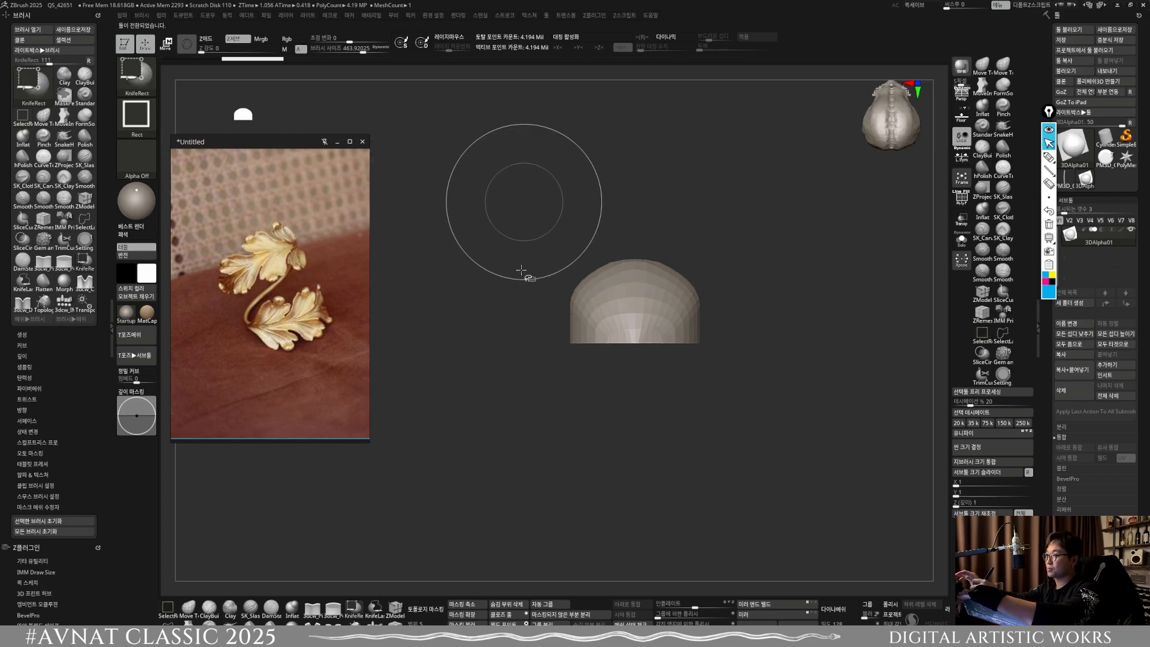
pyautogui.moveTo(440, 533)
pyautogui.keyDown('ctrl'); pyautogui.keyDown('shift'); pyautogui.mouseDown()
pyautogui.moveTo(660, 388)
pyautogui.moveTo(858, 339)
pyautogui.mouseUp(); pyautogui.keyUp('shift'); pyautogui.keyUp('ctrl')
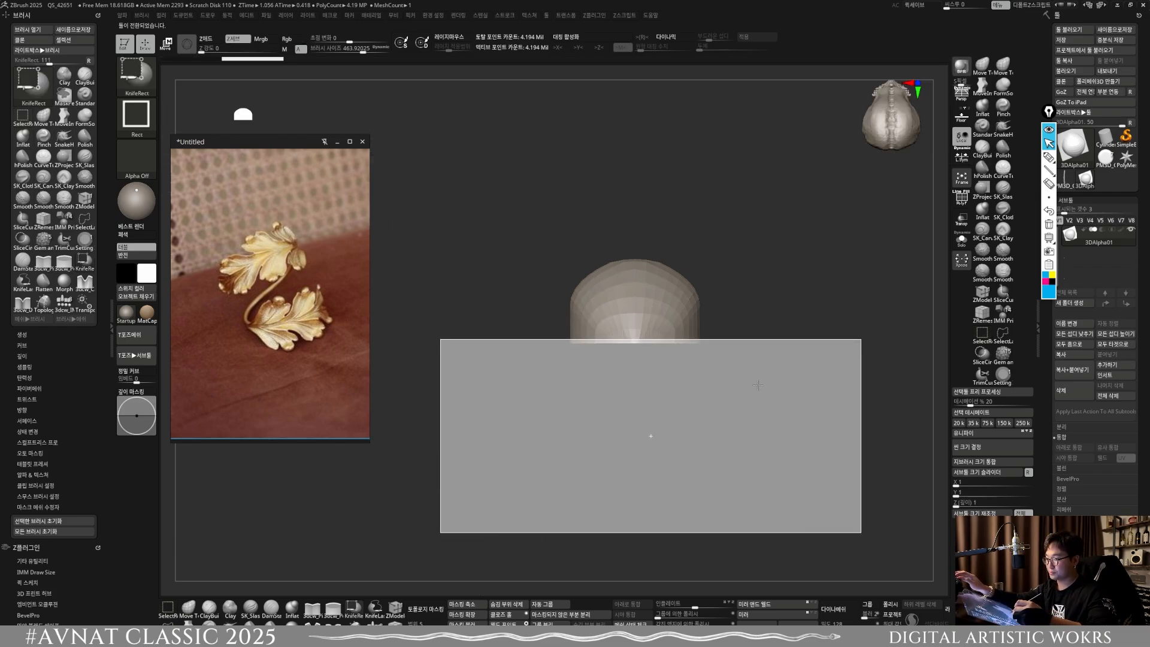
pyautogui.keyDown('ctrl'); pyautogui.keyDown('shift'); pyautogui.moveTo(758, 385); pyautogui.dragTo(764, 403); pyautogui.keyUp('shift'); pyautogui.keyUp('ctrl')
# Step: Flatten the dome's thickness with the transform gizmo into a thin leaf blank and face it from the front
pyautogui.press('w')
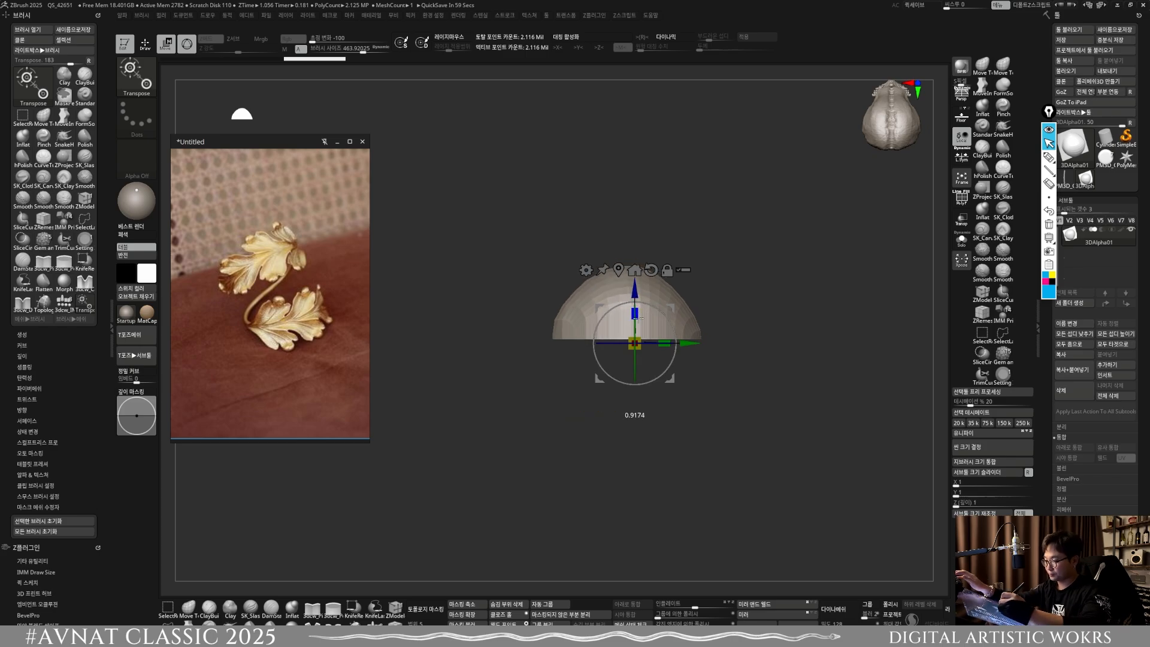
pyautogui.moveTo(639, 319); pyautogui.dragTo(640, 364)
pyautogui.moveTo(650, 385); pyautogui.dragTo(667, 508)
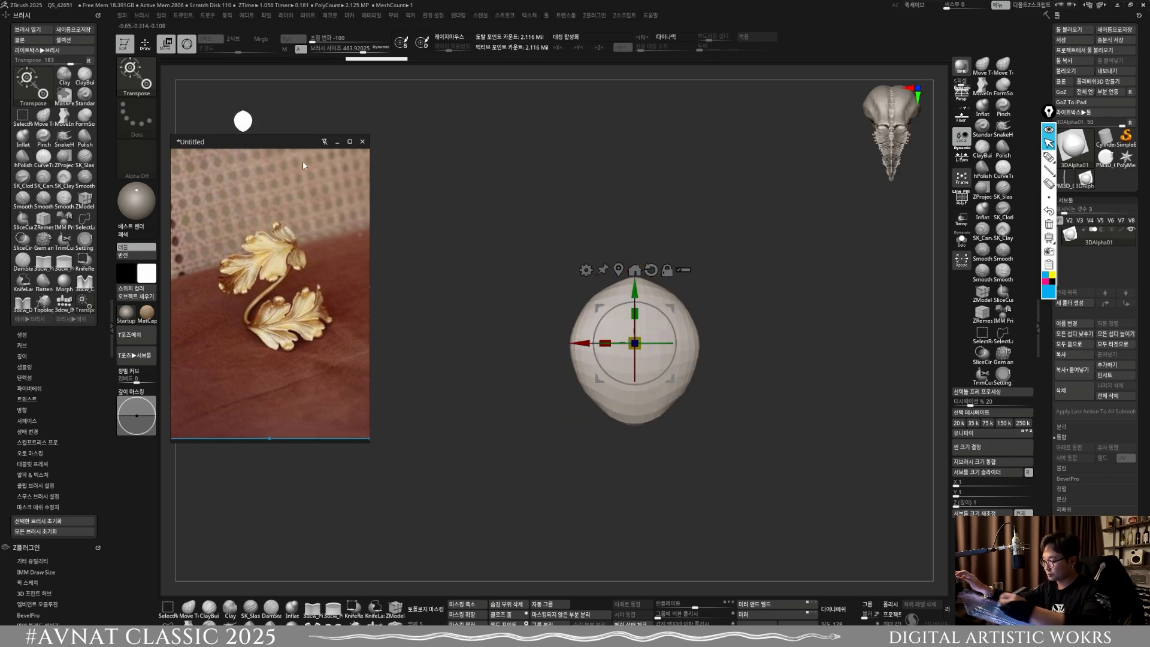
# Step: Remesh the leaf blank with DynaMesh and refine its outline using Move Topological with X symmetry on
pyautogui.press('b')
pyautogui.press('m')
pyautogui.press('t')
pyautogui.moveTo(761, 452)
pyautogui.keyDown('alt'); pyautogui.mouseDown()
pyautogui.moveTo(709, 429)
pyautogui.moveTo(708, 475)
pyautogui.mouseUp(); pyautogui.keyUp('alt')
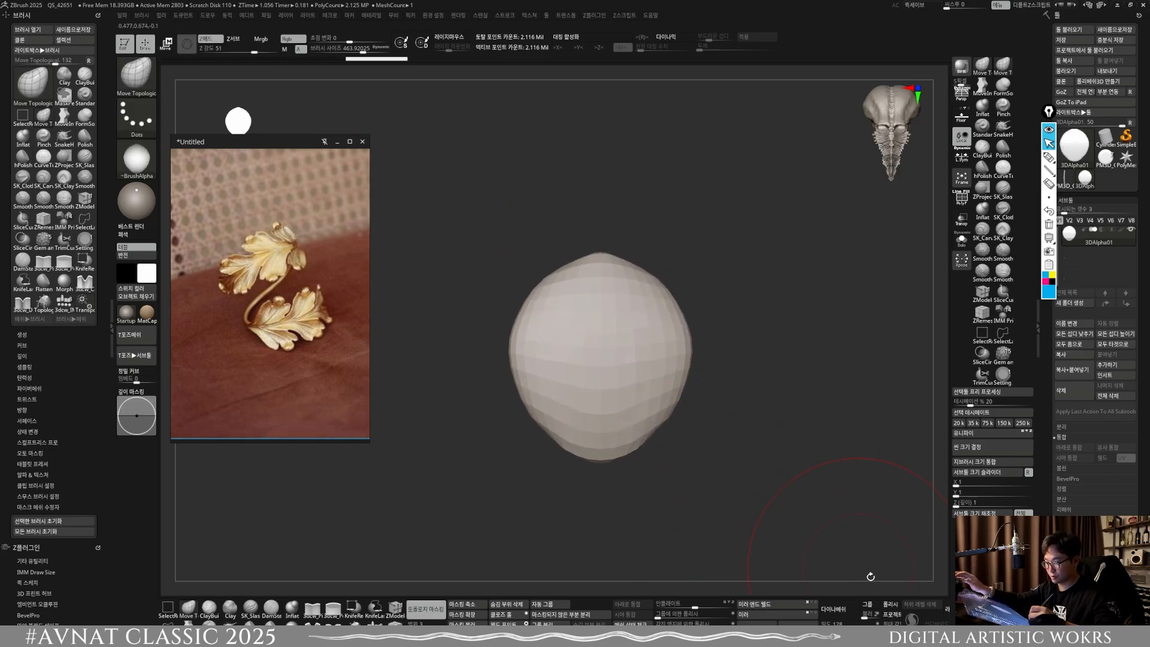
pyautogui.click(837, 615)
pyautogui.press('ctrl')
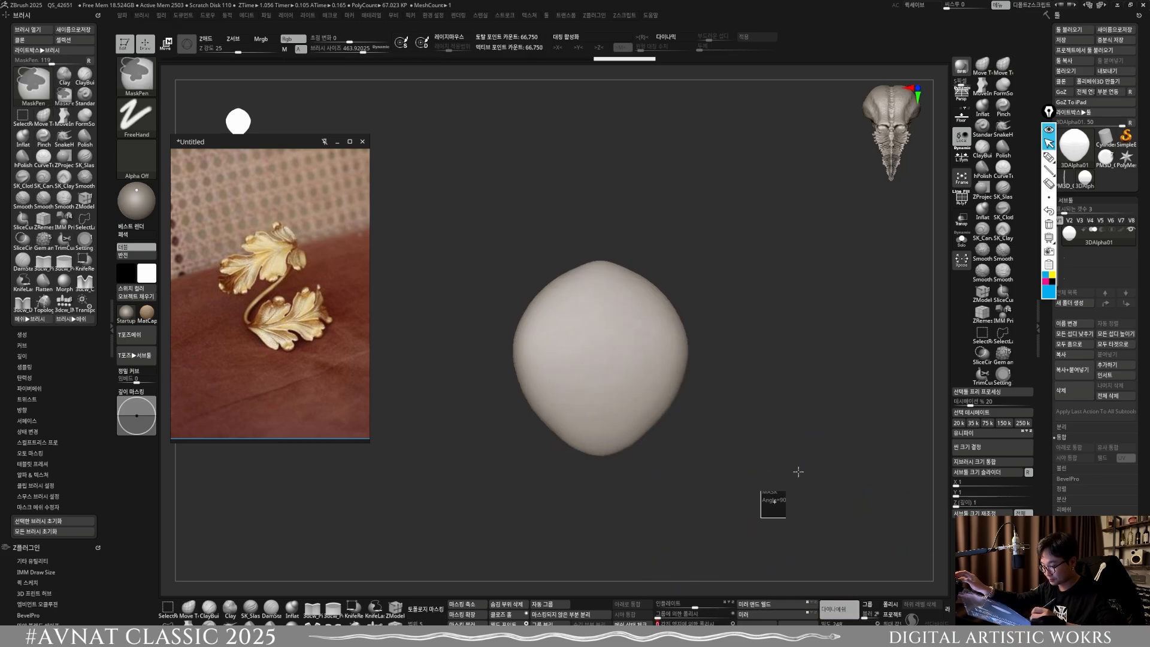
pyautogui.keyDown('ctrl'); pyautogui.moveTo(799, 472); pyautogui.dragTo(807, 460); pyautogui.keyUp('ctrl')
pyautogui.press('x')
pyautogui.press('s')
pyautogui.moveTo(647, 377); pyautogui.dragTo(639, 378)
pyautogui.moveTo(634, 401)
pyautogui.mouseDown(button='right')
pyautogui.moveTo(675, 289)
pyautogui.moveTo(639, 380)
pyautogui.moveTo(608, 399)
pyautogui.mouseUp(button='right')
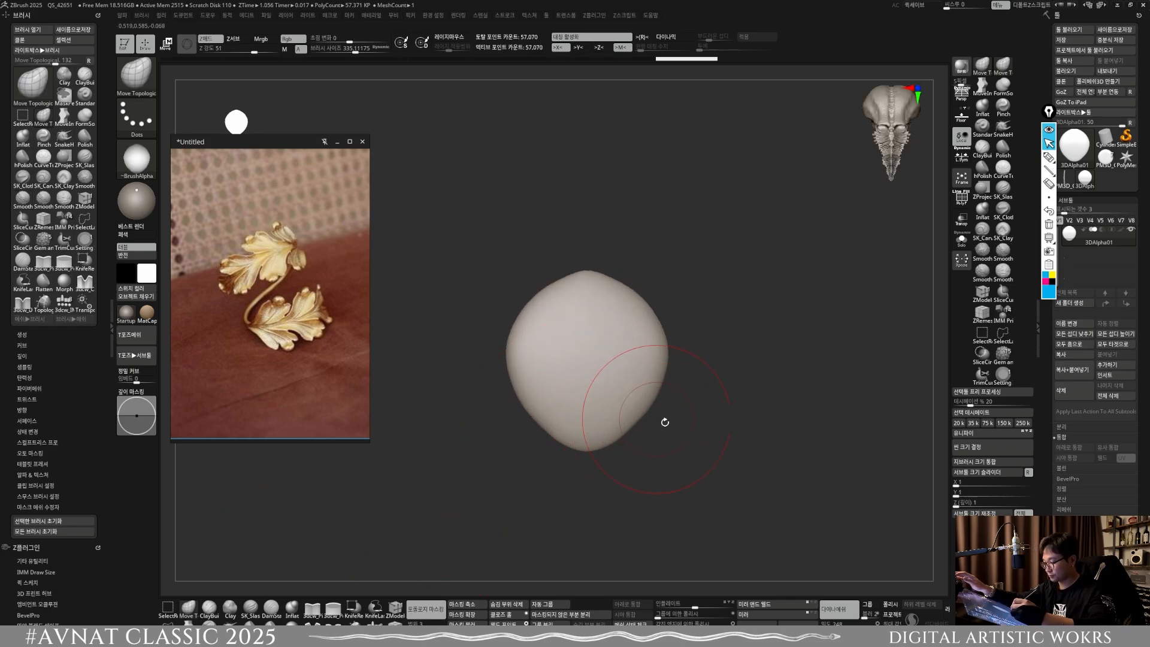
# Step: Bend the remeshed leaf blank into a shallow arc with the Bend Arc deformer and apply it
pyautogui.press('w')
pyautogui.click(538, 276)
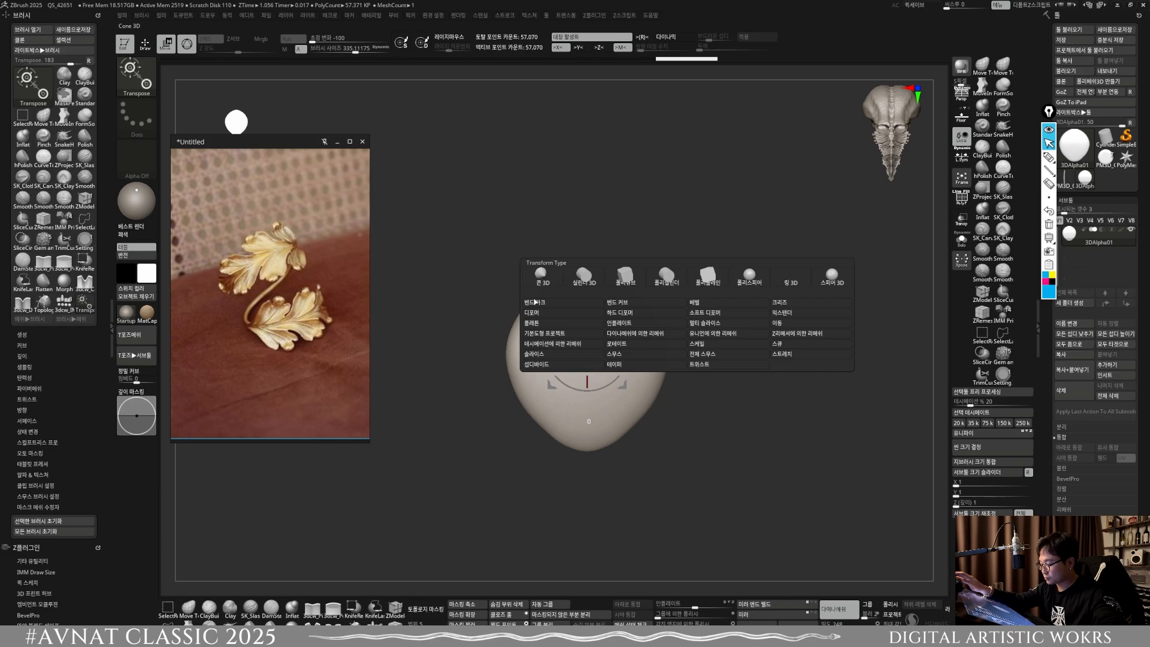
pyautogui.click(586, 369)
pyautogui.moveTo(589, 410); pyautogui.dragTo(589, 384)
pyautogui.moveTo(623, 336); pyautogui.dragTo(562, 347)
pyautogui.moveTo(587, 405); pyautogui.dragTo(588, 388)
pyautogui.moveTo(620, 521); pyautogui.dragTo(567, 401)
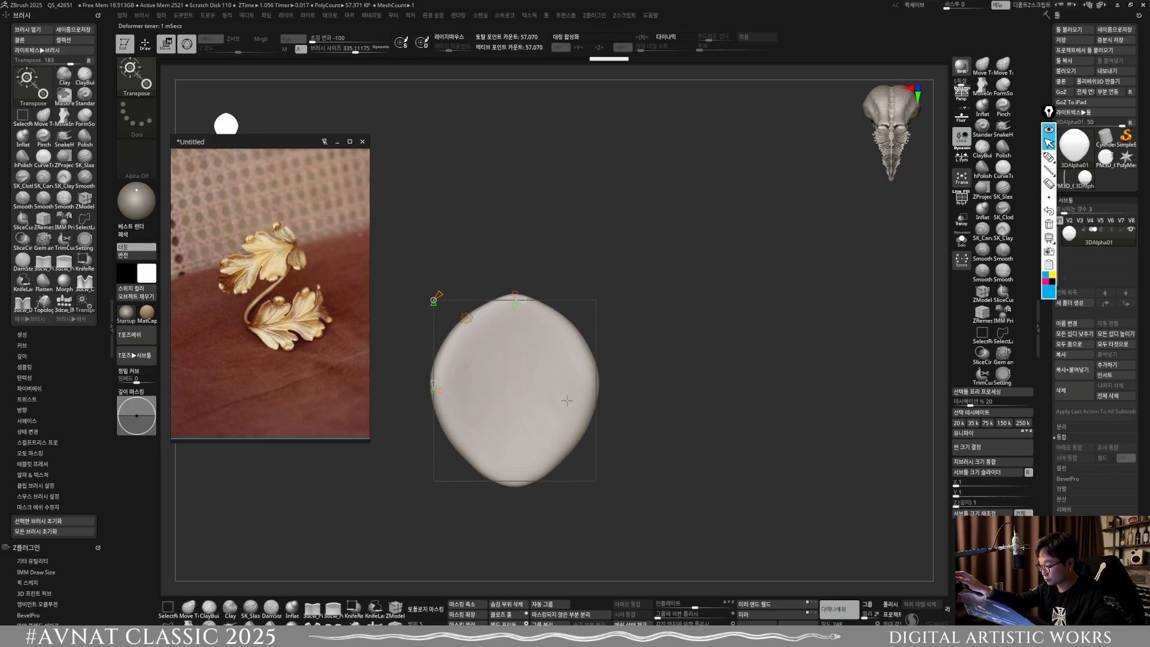
pyautogui.click(466, 317)
pyautogui.click(605, 316)
# Step: Curl the leaf blank across its width with a second Bend Arc deformation and apply it
pyautogui.keyDown('alt'); pyautogui.moveTo(614, 353); pyautogui.dragTo(726, 294); pyautogui.keyUp('alt')
pyautogui.moveTo(721, 336); pyautogui.dragTo(629, 332)
pyautogui.click(579, 294)
pyautogui.click(592, 318)
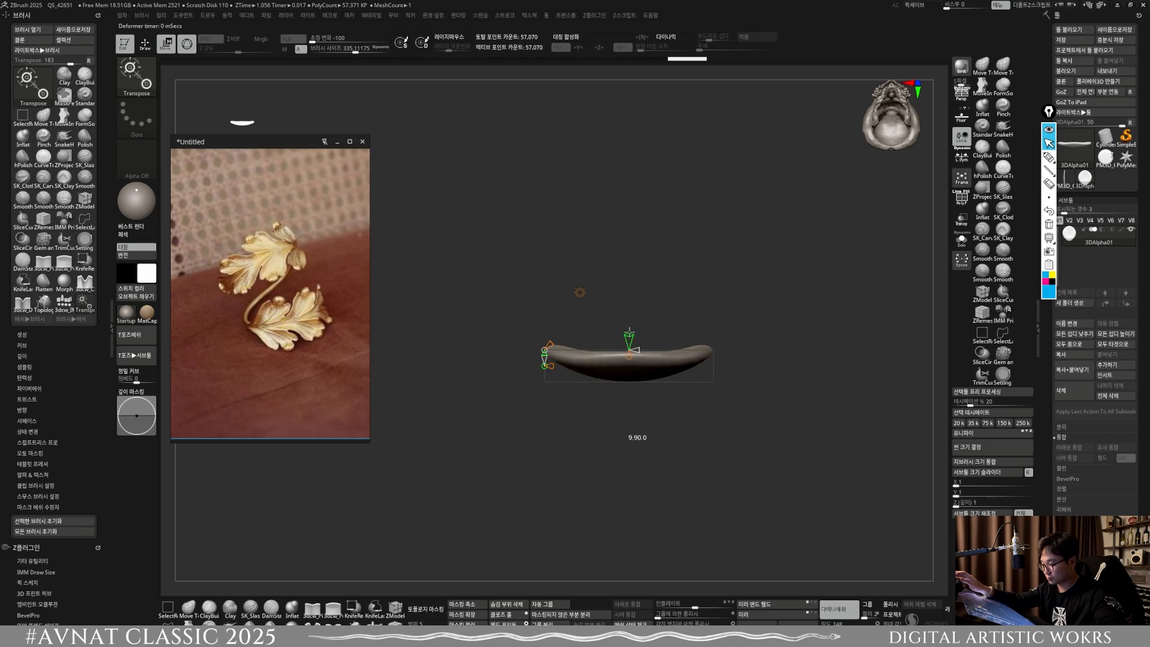
pyautogui.keyDown('shift'); pyautogui.moveTo(629, 431); pyautogui.dragTo(689, 431); pyautogui.keyUp('shift')
pyautogui.moveTo(629, 338); pyautogui.dragTo(663, 430)
pyautogui.click(580, 293)
pyautogui.click(645, 292)
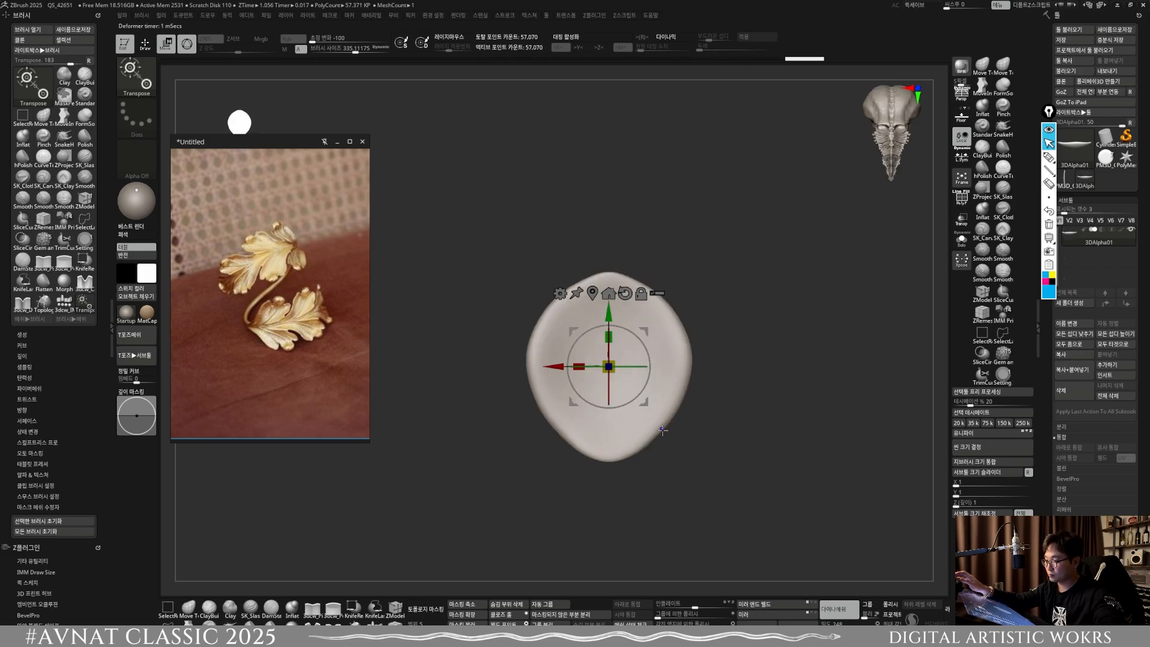
# Step: Pull the lower end of the blank down into a tapered tip using MoveInfiniteDepth with X symmetry
pyautogui.press('q')
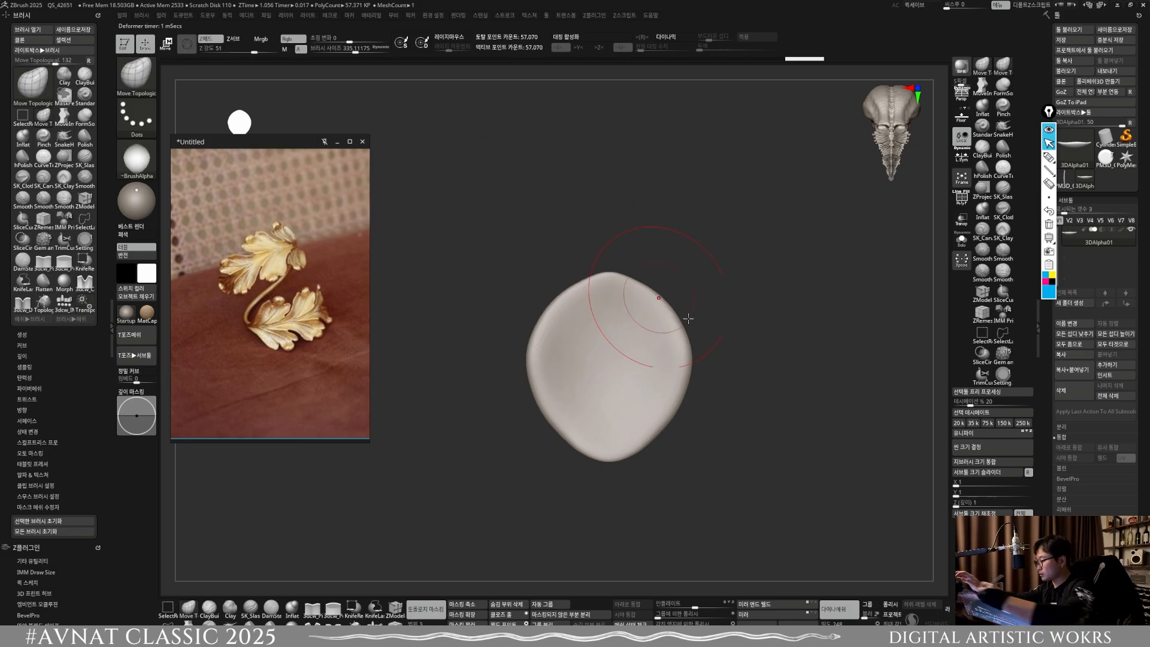
pyautogui.click(189, 629)
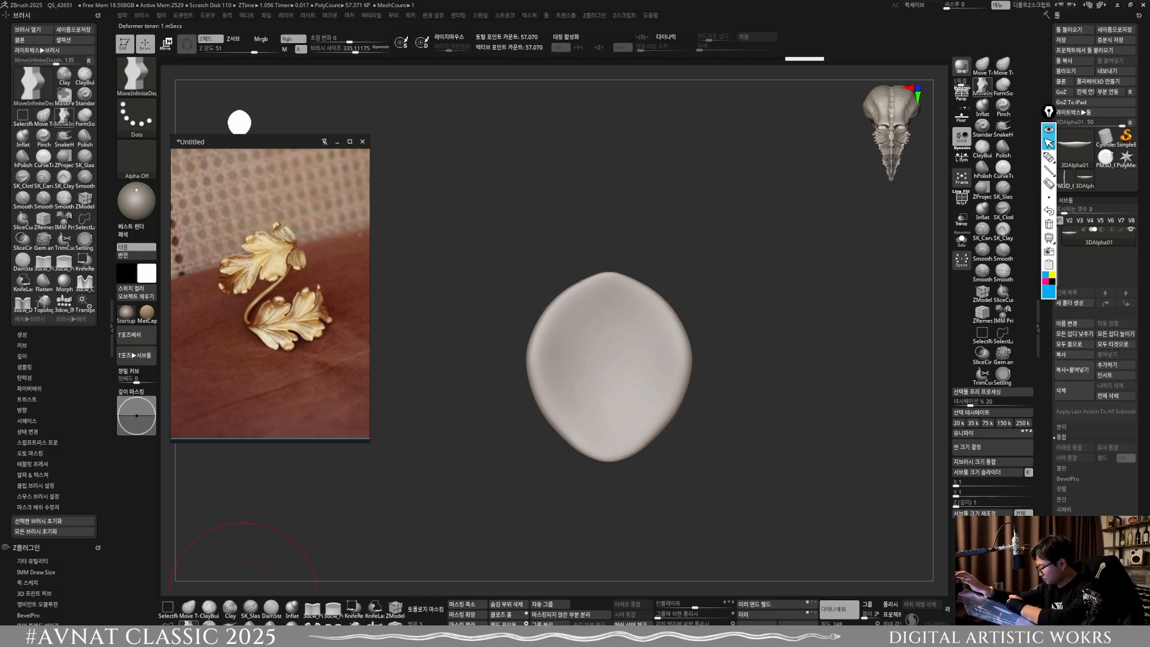
pyautogui.press('x')
pyautogui.press('s')
pyautogui.click(633, 450)
pyautogui.moveTo(627, 449); pyautogui.dragTo(625, 500)
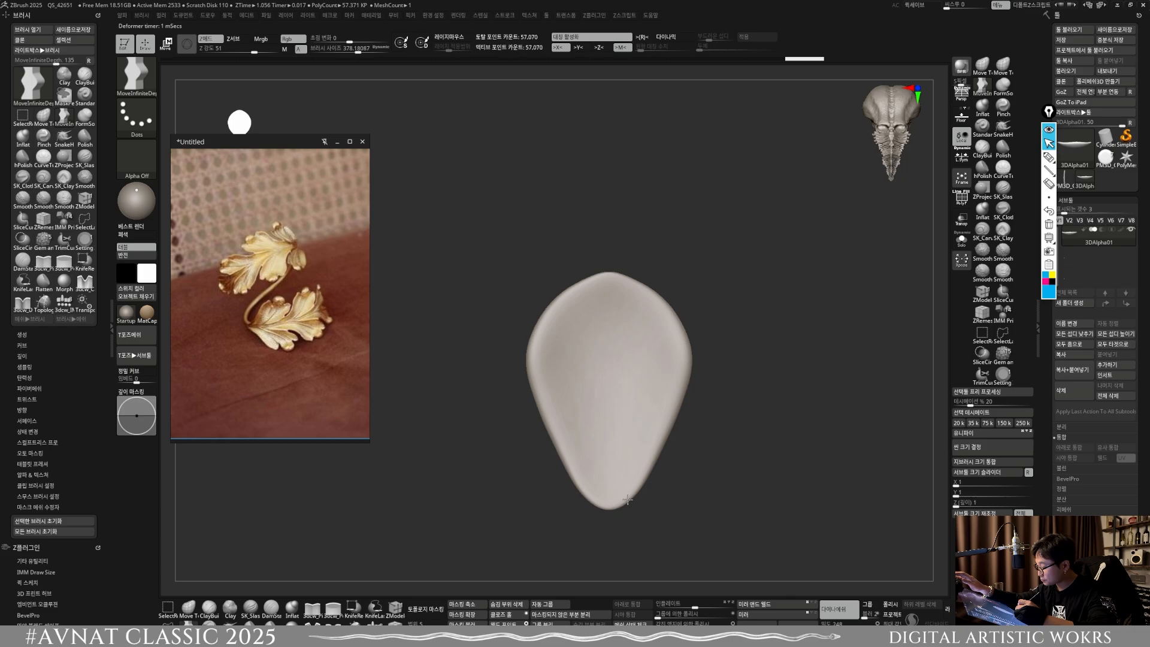
# Step: Shape the blank into a leaf lobe with a rounded central point, side shoulders and narrower flanks using MoveInfiniteDepth
pyautogui.press('s')
pyautogui.moveTo(649, 295)
pyautogui.mouseDown()
pyautogui.moveTo(641, 289)
pyautogui.moveTo(652, 310)
pyautogui.moveTo(684, 315)
pyautogui.mouseUp()
pyautogui.click(641, 290)
pyautogui.press('s')
pyautogui.click(655, 303)
pyautogui.moveTo(624, 265)
pyautogui.mouseDown()
pyautogui.moveTo(621, 254)
pyautogui.moveTo(652, 280)
pyautogui.moveTo(639, 299)
pyautogui.moveTo(639, 271)
pyautogui.moveTo(623, 261)
pyautogui.mouseUp()
pyautogui.moveTo(639, 310)
pyautogui.mouseDown(button='right')
pyautogui.moveTo(675, 318)
pyautogui.moveTo(683, 391)
pyautogui.moveTo(657, 403)
pyautogui.moveTo(652, 431)
pyautogui.mouseUp(button='right')
pyautogui.press('s')
pyautogui.moveTo(652, 432); pyautogui.dragTo(630, 429)
pyautogui.moveTo(681, 422)
pyautogui.keyDown('ctrl'); pyautogui.mouseDown(button='right')
pyautogui.moveTo(662, 405)
pyautogui.moveTo(696, 485)
pyautogui.moveTo(663, 424)
pyautogui.mouseUp(button='right'); pyautogui.keyUp('ctrl')
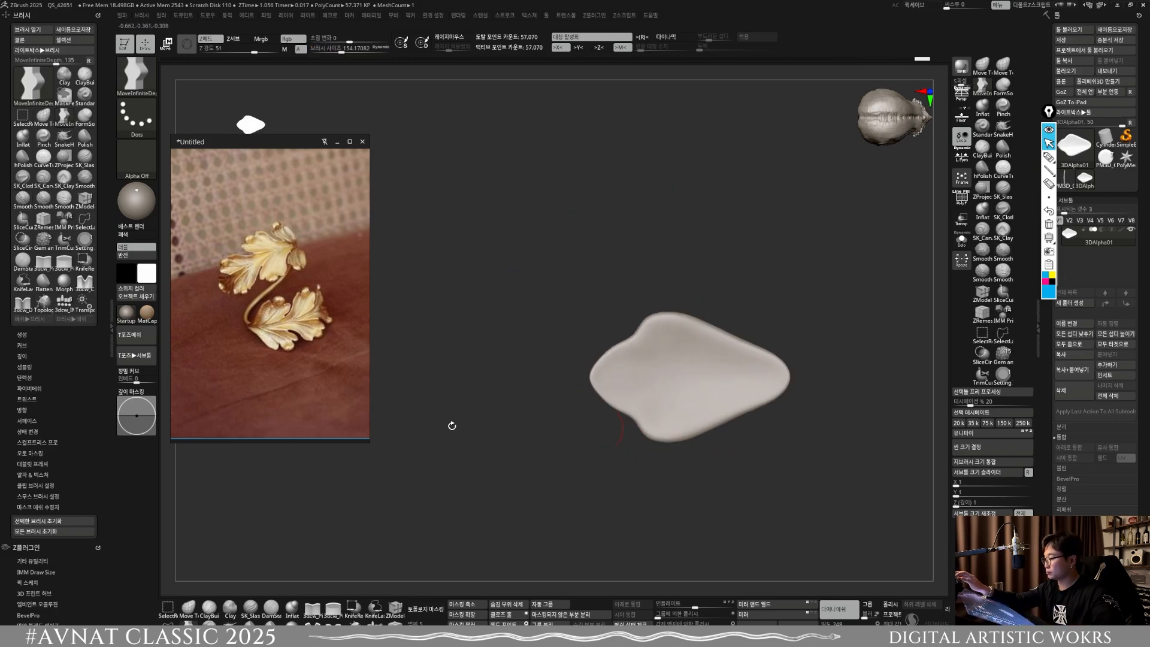
pyautogui.moveTo(452, 426); pyautogui.dragTo(644, 429, button='right')
pyautogui.keyDown('alt'); pyautogui.moveTo(743, 454); pyautogui.dragTo(640, 432, button='right'); pyautogui.keyUp('alt')
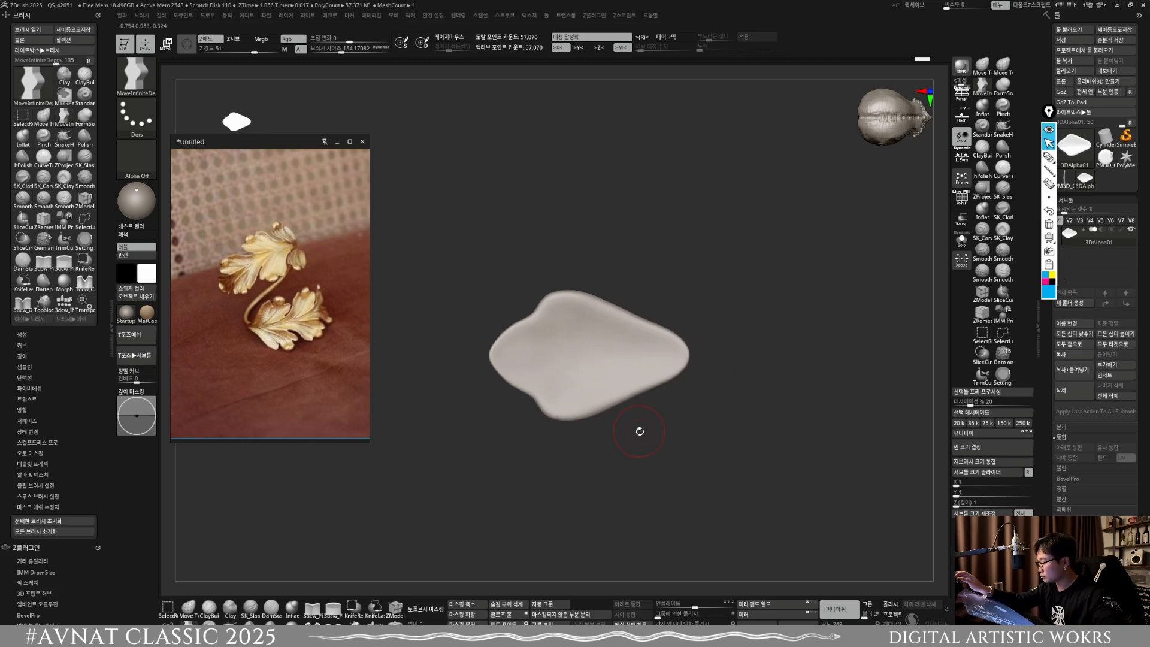
pyautogui.moveTo(673, 349); pyautogui.dragTo(691, 334, button='right')
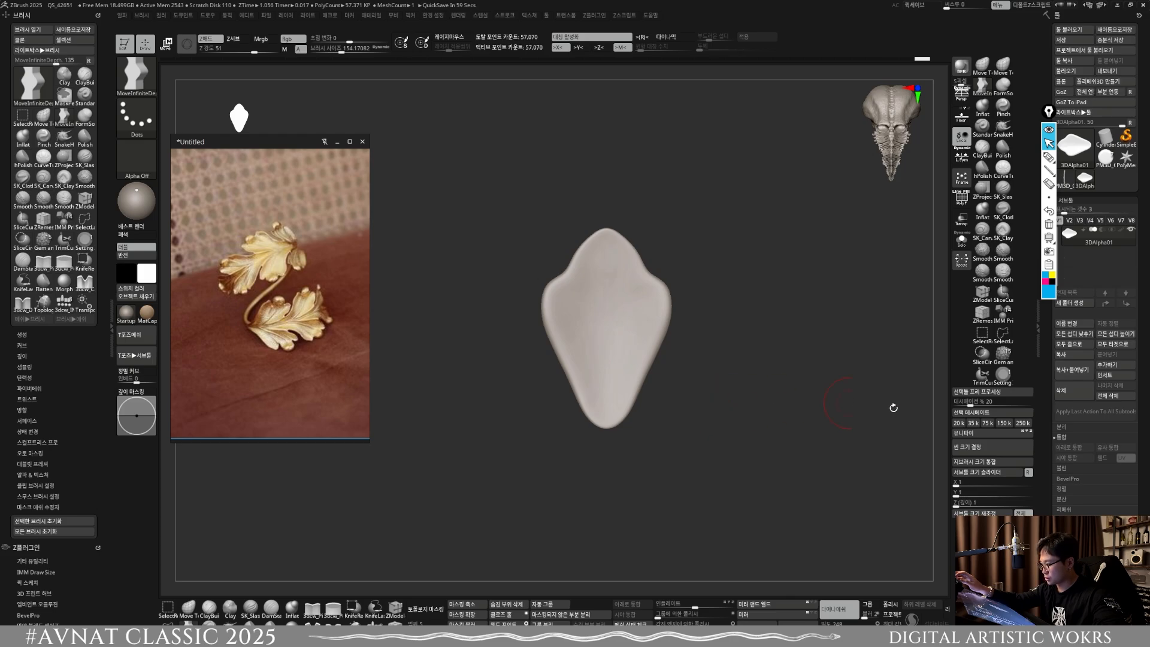
# Step: Duplicate the finished leaf lobe as a second subtool and get it ready for transforming
pyautogui.click(1073, 370)
pyautogui.press('w')
pyautogui.moveTo(647, 326); pyautogui.dragTo(587, 349)
pyautogui.press('x')
pyautogui.hotkey('ctrl', 'z')
pyautogui.press('x')
pyautogui.moveTo(645, 308); pyautogui.dragTo(564, 364)
pyautogui.hotkey('ctrl', 'z')
# Step: With symmetry off, rotate the duplicated lobe and place it at the lower left of the original
pyautogui.hotkey('ctrl', 'z')
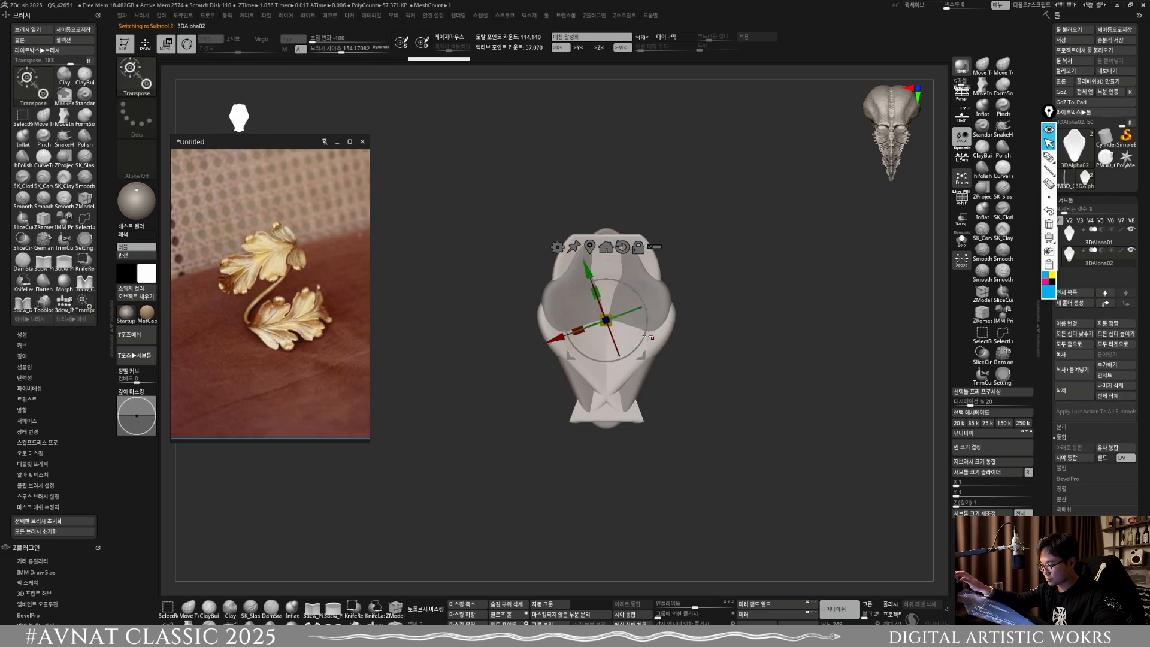
pyautogui.press('x')
pyautogui.hotkey('ctrl', 'z')
pyautogui.moveTo(646, 312); pyautogui.dragTo(642, 297)
pyautogui.moveTo(642, 286); pyautogui.dragTo(567, 399)
pyautogui.moveTo(567, 389); pyautogui.dragTo(546, 369)
# Step: Stretch the side lobe's lower tip into a curved stem and fit its inner edge along the central lobe
pyautogui.press('q')
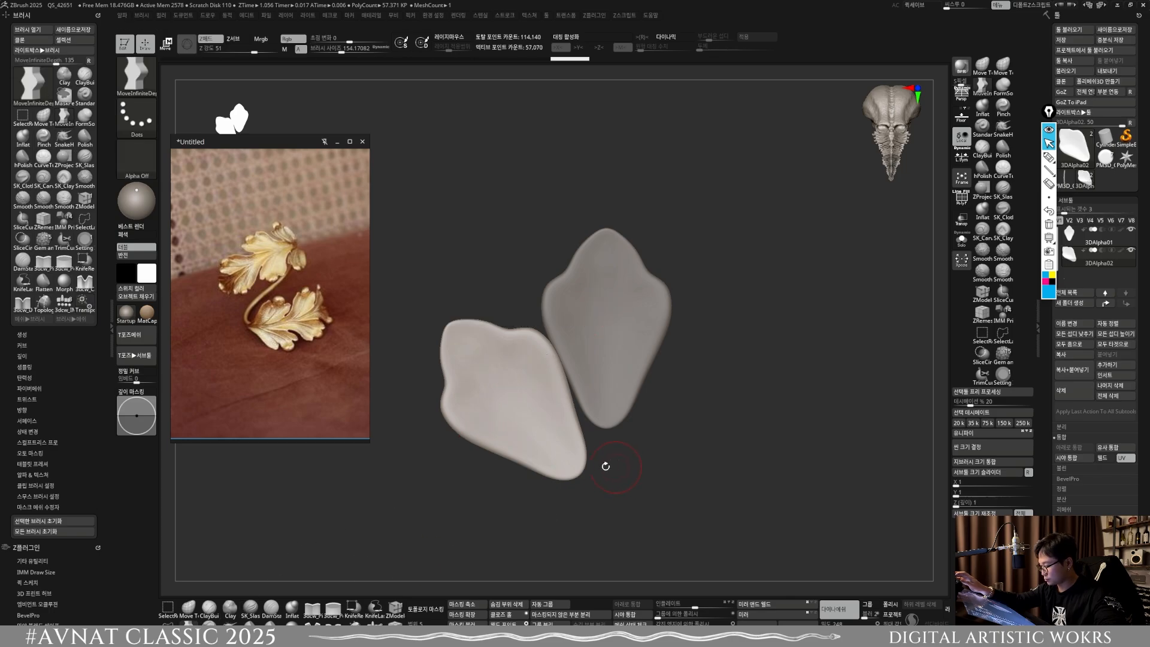
pyautogui.press('s')
pyautogui.moveTo(603, 465); pyautogui.dragTo(577, 460)
pyautogui.press(']')
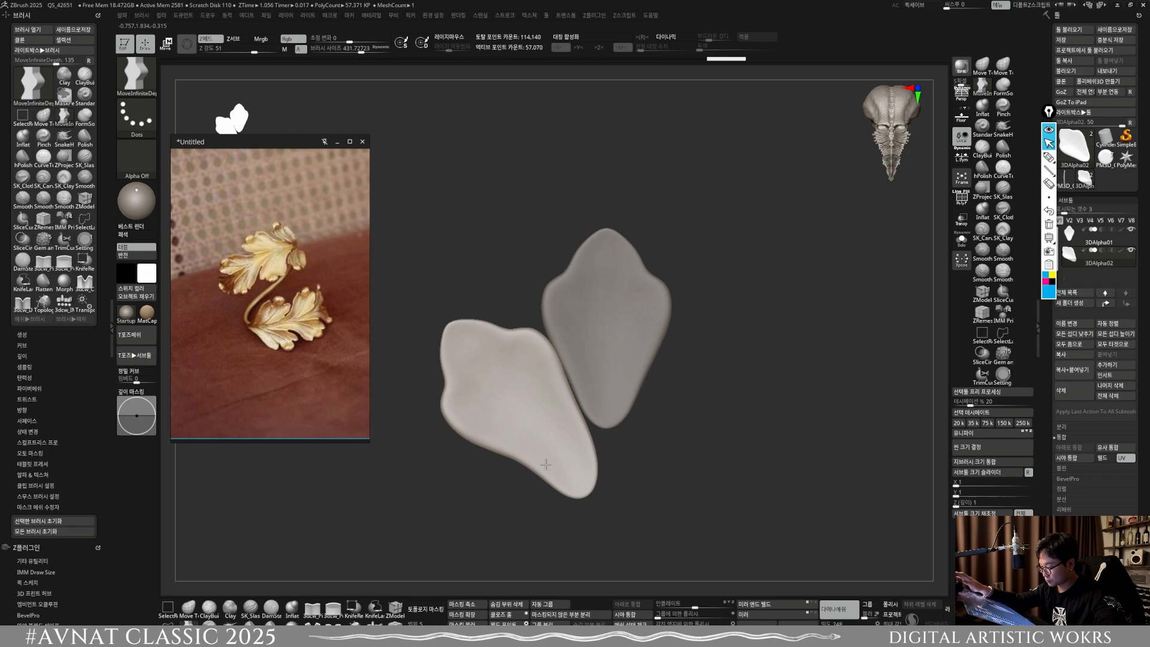
pyautogui.keyDown('alt'); pyautogui.moveTo(577, 435); pyautogui.dragTo(569, 391, button='right'); pyautogui.keyUp('alt')
pyautogui.press('s')
pyautogui.moveTo(575, 351); pyautogui.dragTo(571, 351)
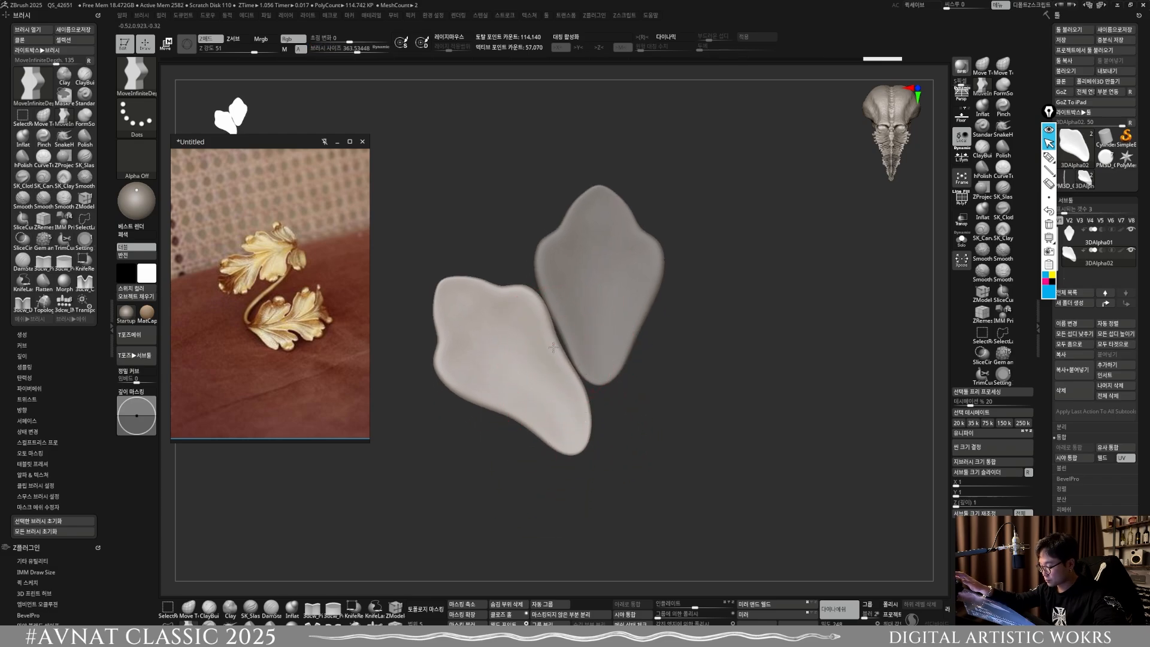
# Step: Narrow and lengthen the central lobe's lower end into a slim stem using MoveInfiniteDepth with X symmetry
pyautogui.keyDown('alt'); pyautogui.click(587, 329); pyautogui.keyUp('alt')
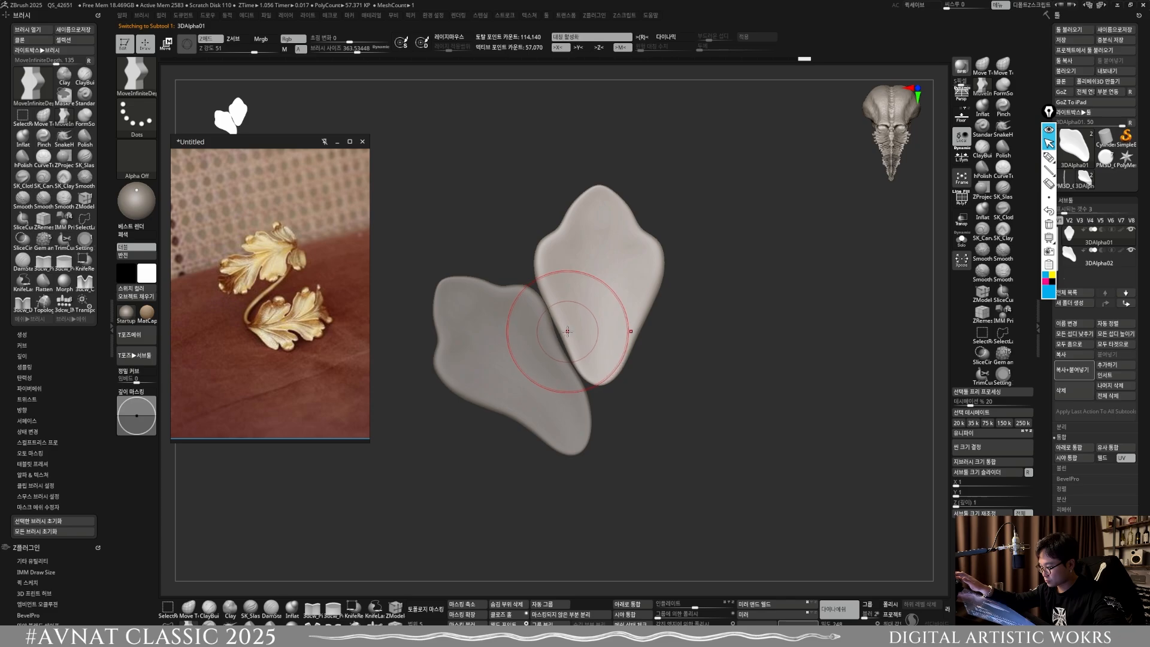
pyautogui.press('s')
pyautogui.press('x')
pyautogui.moveTo(567, 331); pyautogui.dragTo(561, 336)
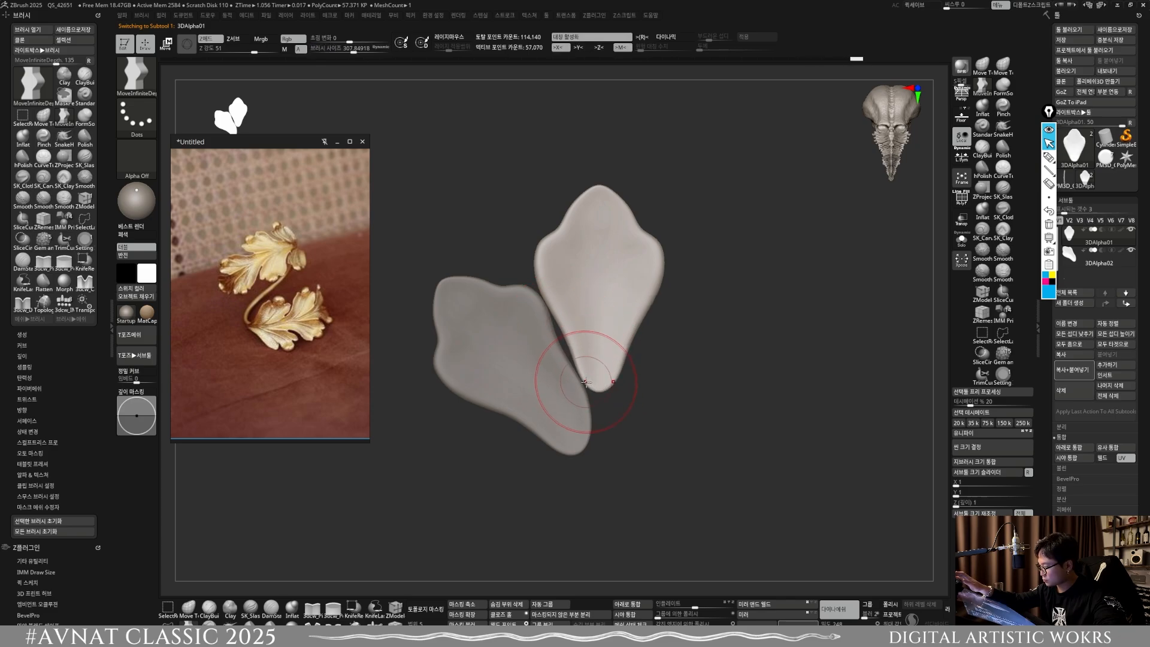
pyautogui.moveTo(585, 381); pyautogui.dragTo(588, 398)
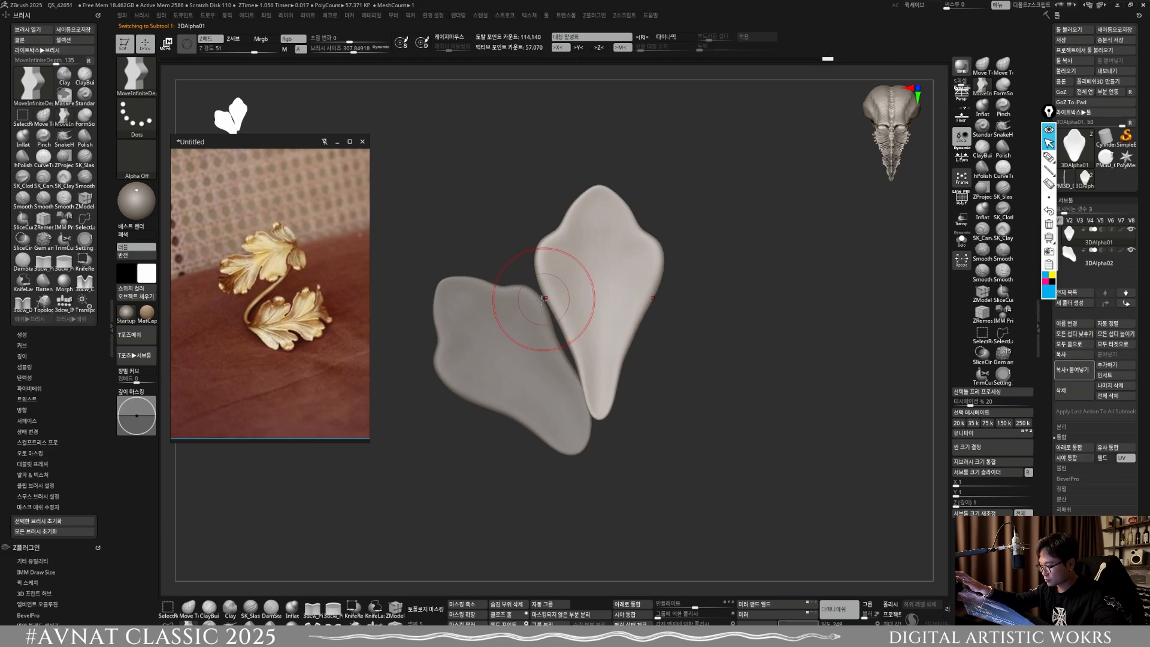
# Step: Duplicate the side lobe and move and rotate the copy into place beneath it
pyautogui.keyDown('alt'); pyautogui.click(522, 343); pyautogui.keyUp('alt')
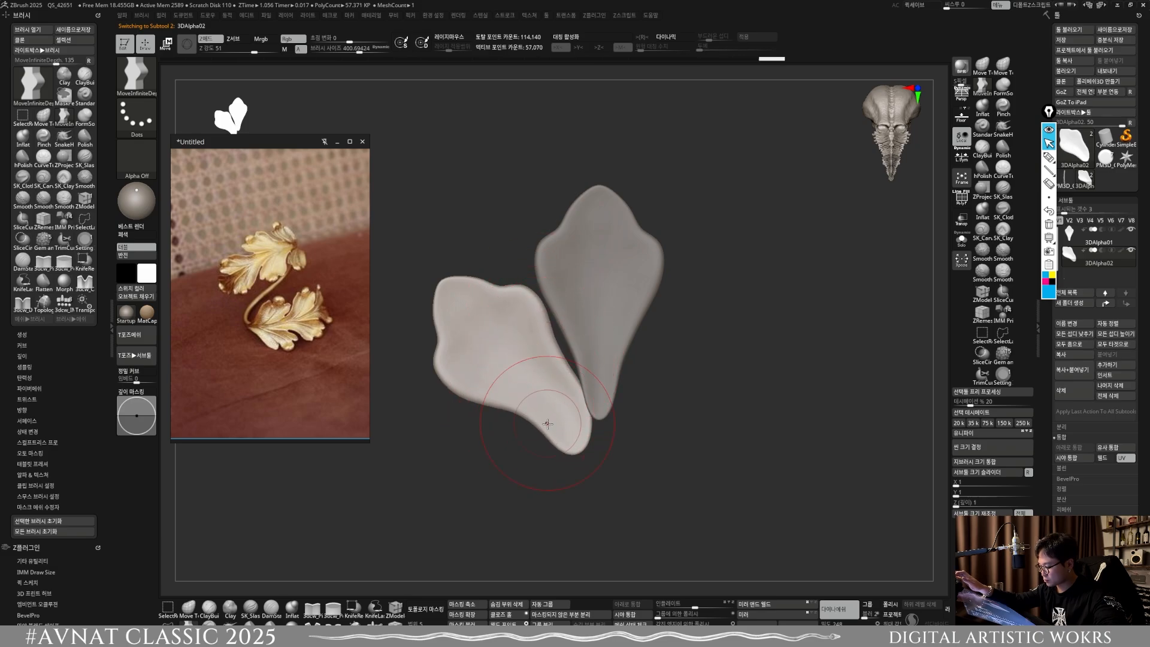
pyautogui.moveTo(557, 449); pyautogui.dragTo(626, 446)
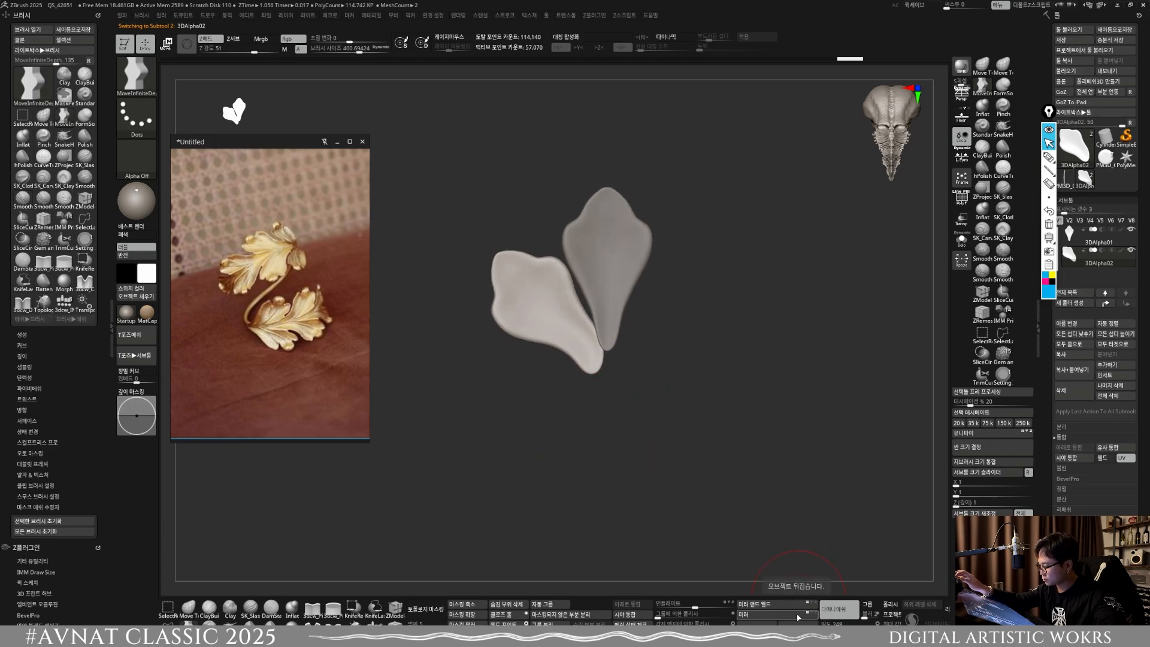
pyautogui.hotkey('ctrl', 'shift', 'd')
pyautogui.press('w')
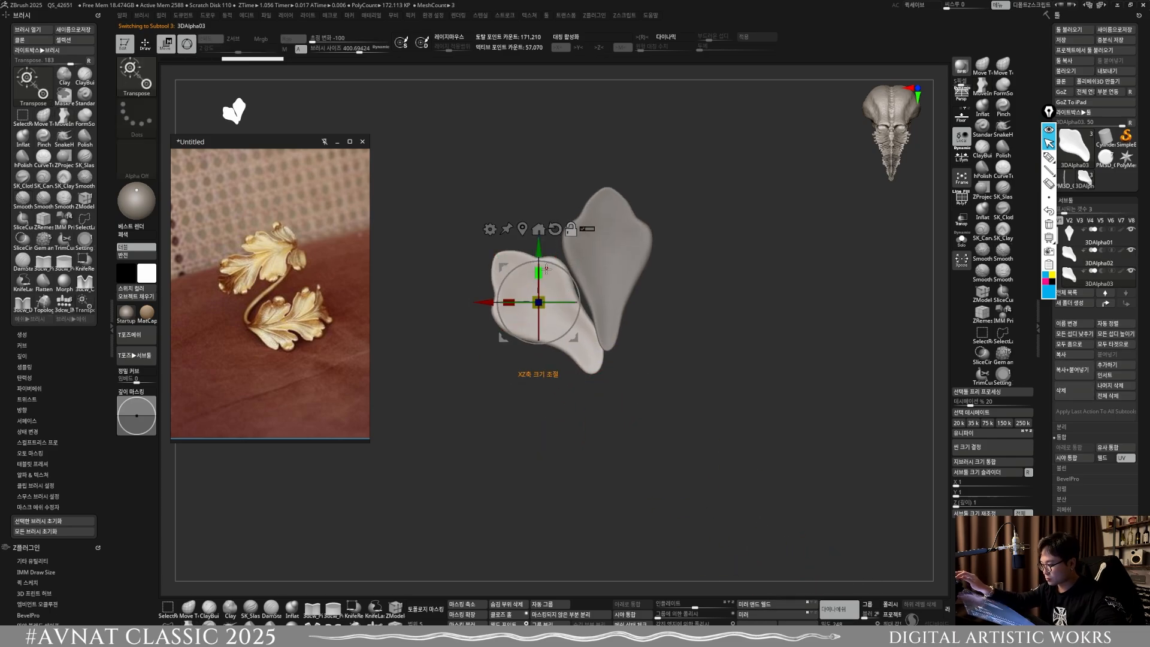
pyautogui.moveTo(544, 256); pyautogui.dragTo(581, 362)
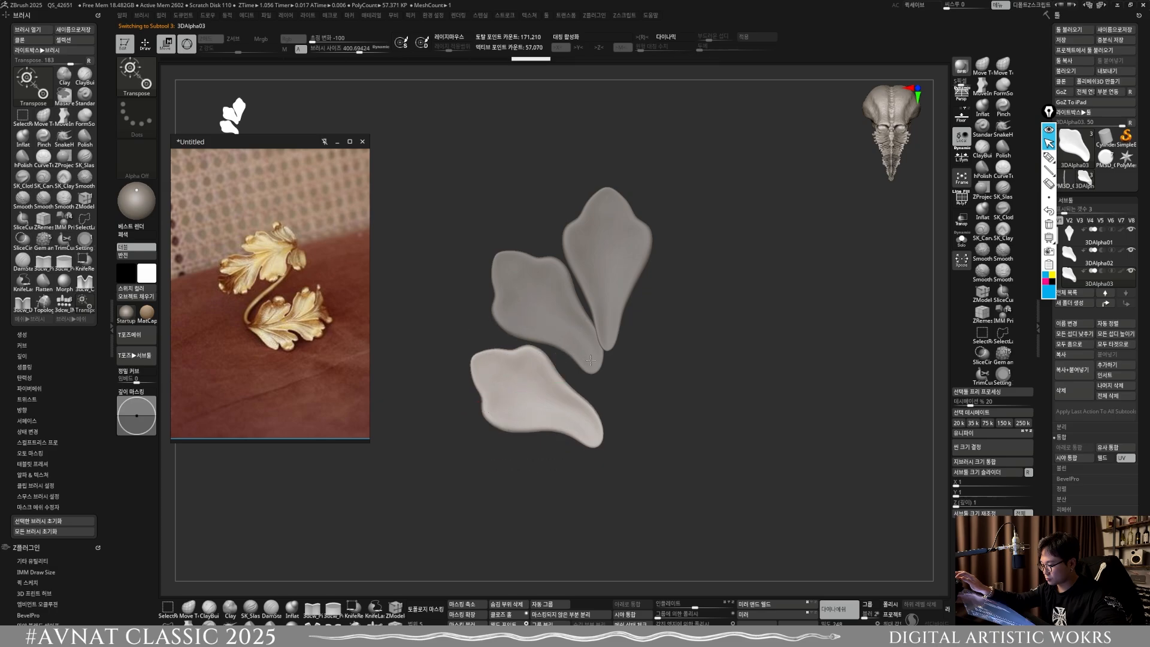
pyautogui.keyDown('alt'); pyautogui.click(591, 360); pyautogui.keyUp('alt')
pyautogui.keyDown('alt'); pyautogui.click(587, 424); pyautogui.keyUp('alt')
pyautogui.keyDown('ctrl'); pyautogui.moveTo(587, 414); pyautogui.dragTo(624, 415, button='right'); pyautogui.keyUp('ctrl')
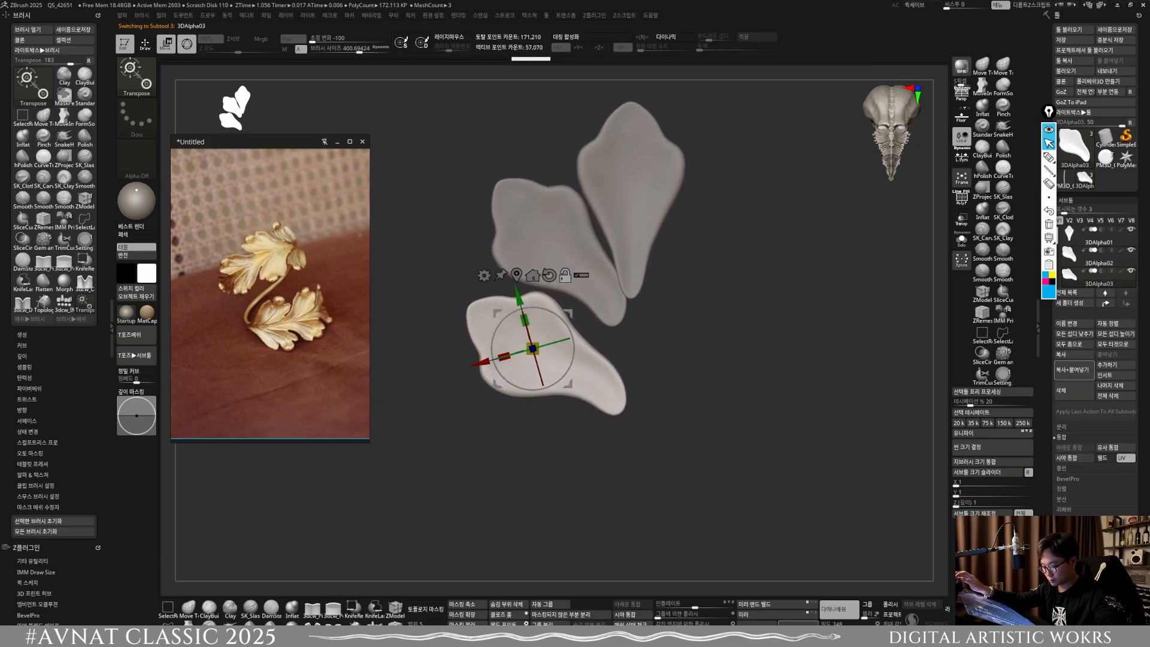
# Step: Duplicate the lowest side lobe and place a smaller, rotated copy directly beneath it
pyautogui.hotkey('ctrl', 'shift', 'd')
pyautogui.moveTo(570, 310); pyautogui.dragTo(592, 406)
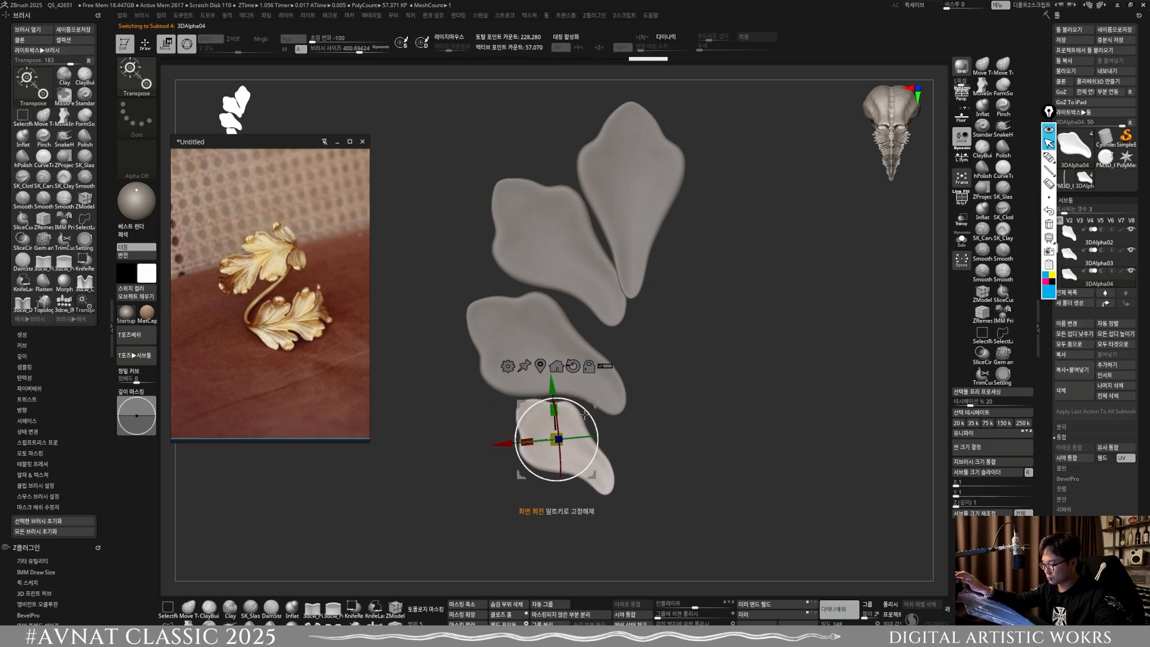
pyautogui.keyDown('alt'); pyautogui.moveTo(608, 459); pyautogui.dragTo(629, 426); pyautogui.keyUp('alt')
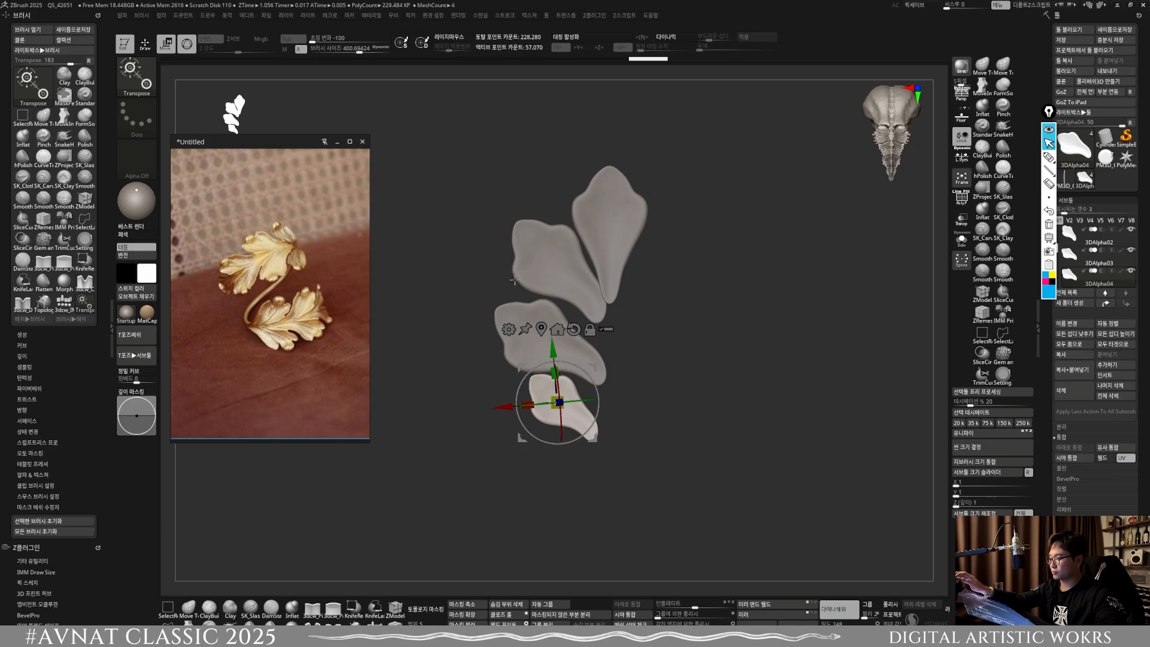
# Step: Stretch the third lobe's lower tip downward into a curved stem using MoveInfiniteDepth with a smaller brush
pyautogui.press('q')
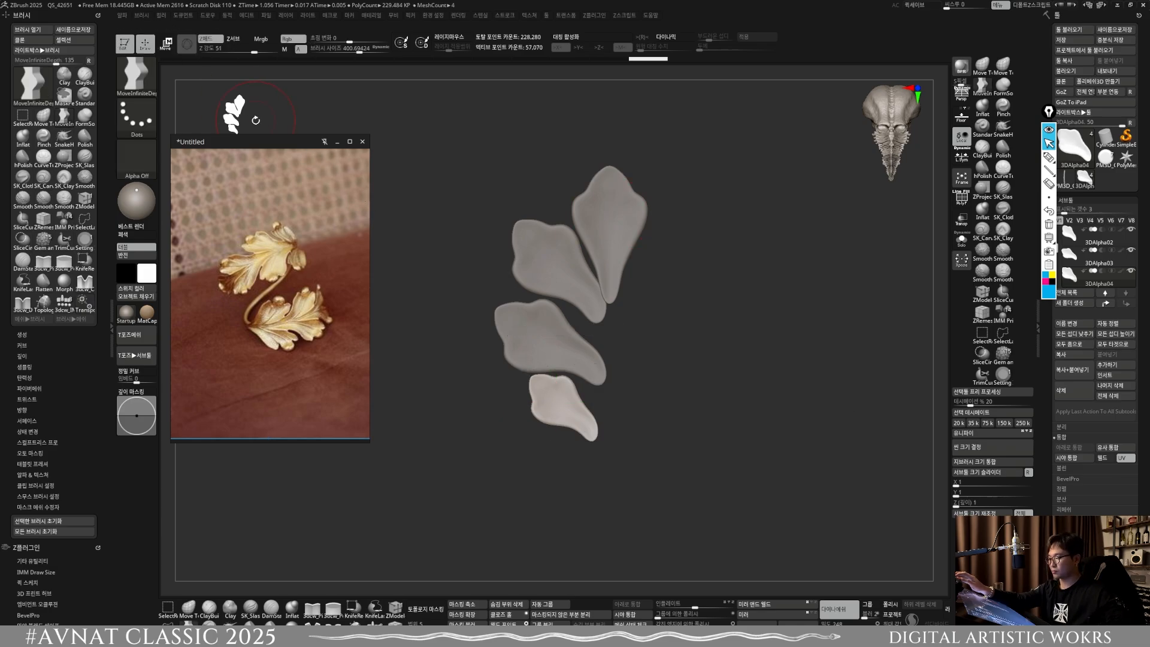
pyautogui.keyDown('alt'); pyautogui.click(592, 371); pyautogui.keyUp('alt')
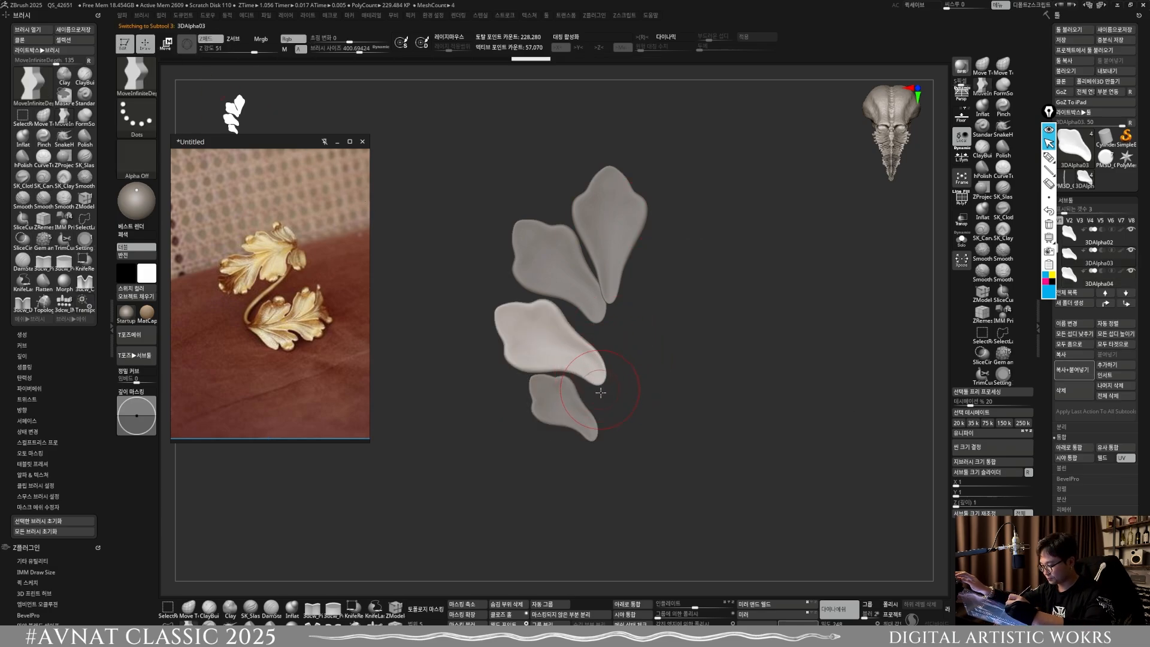
pyautogui.press('f')
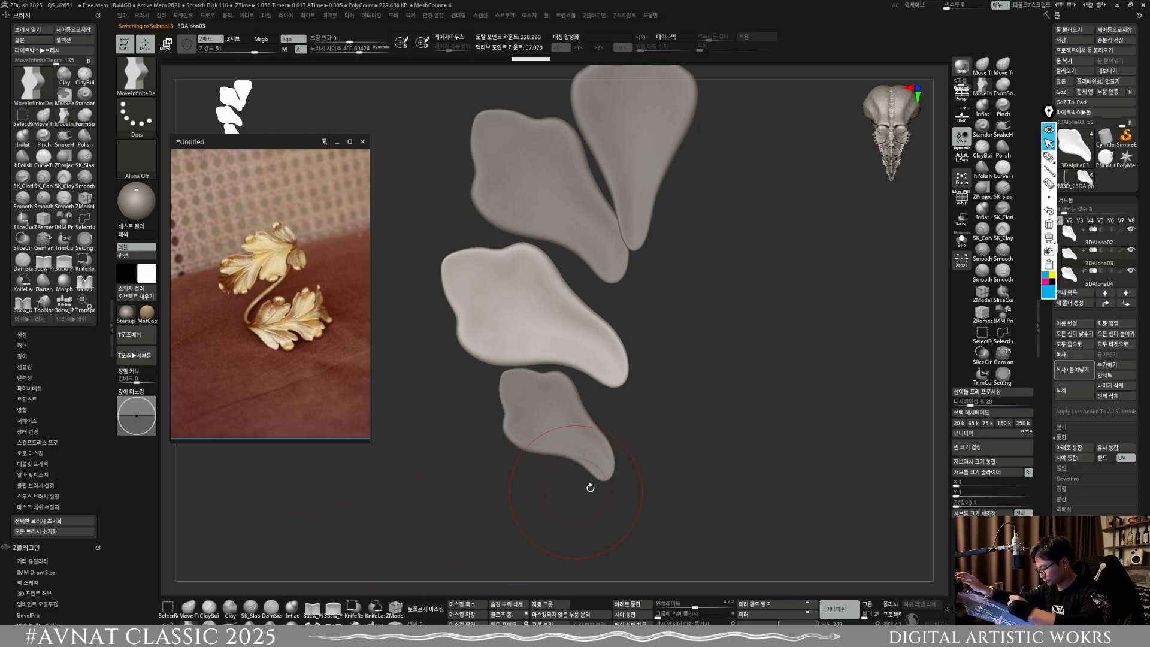
pyautogui.press('[')
pyautogui.press('[')
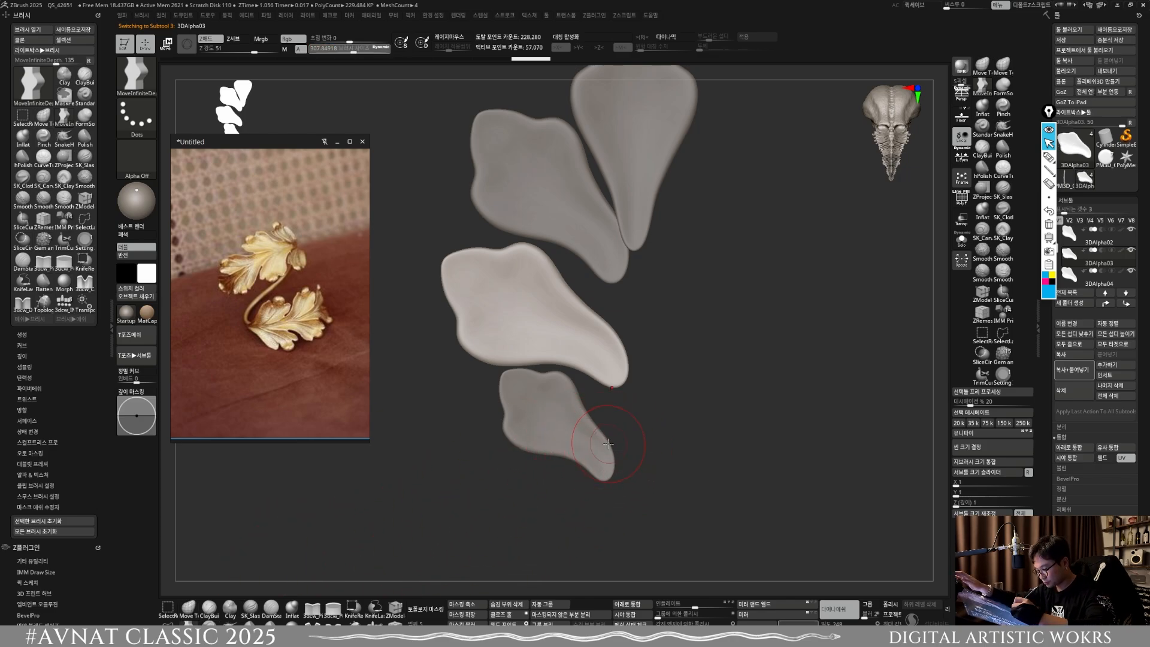
pyautogui.moveTo(601, 386); pyautogui.dragTo(610, 387)
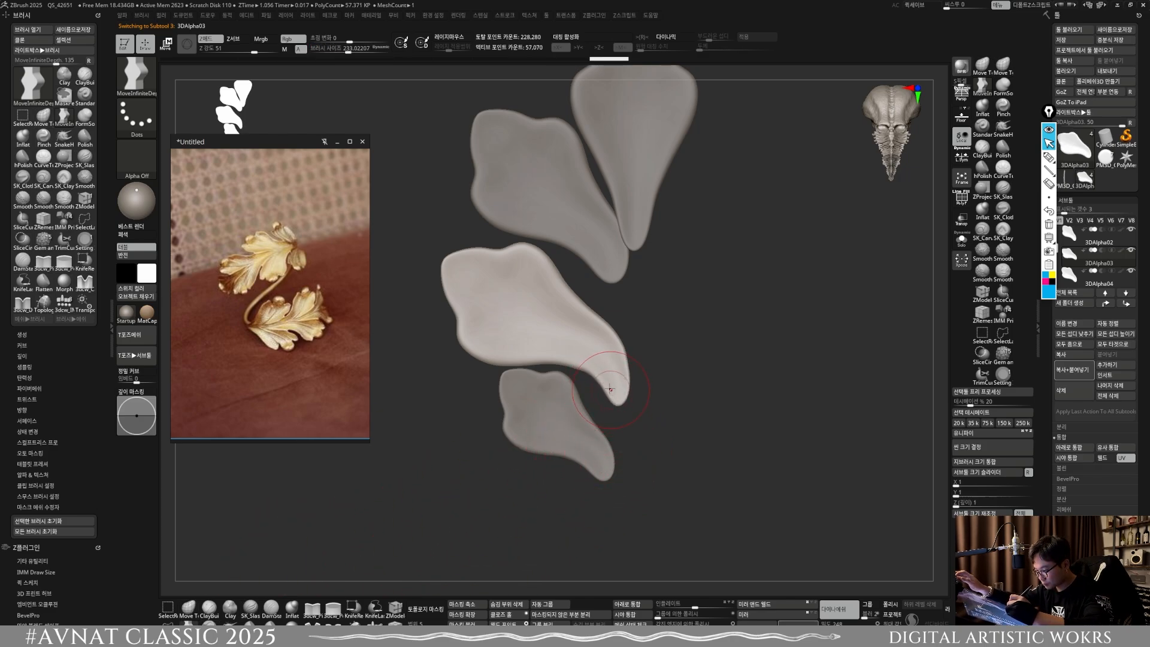
# Step: Pull the smallest lobe's inner corner up to the stem tip above it and push out the third lobe's upper inner edge
pyautogui.keyDown('alt'); pyautogui.click(614, 426); pyautogui.keyUp('alt')
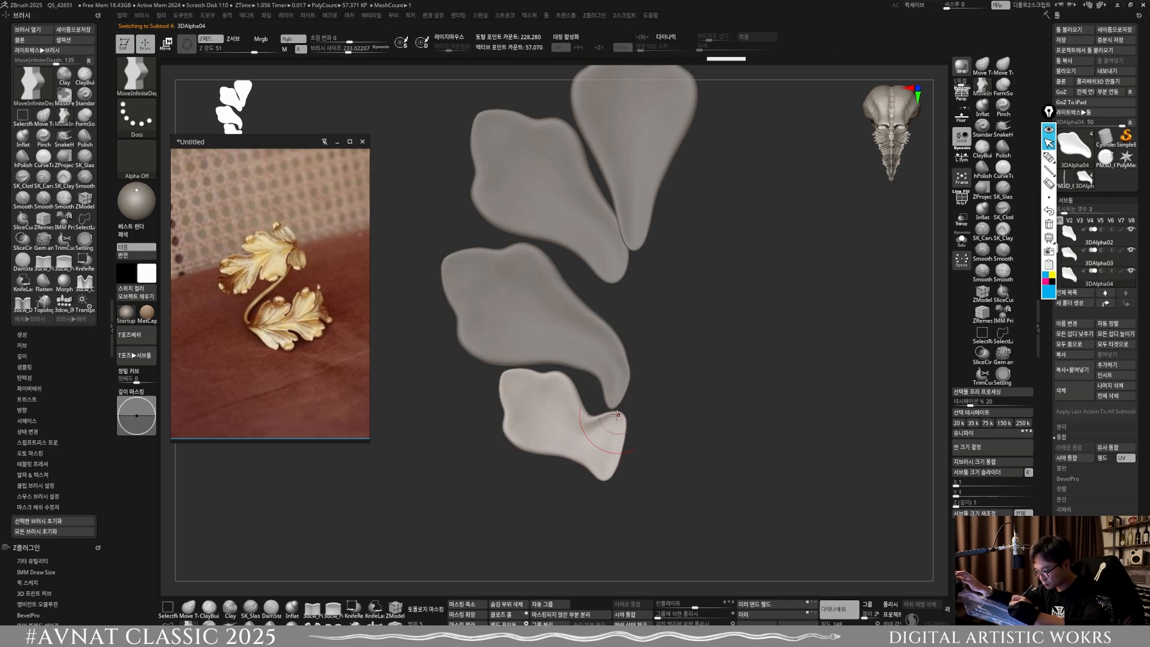
pyautogui.press('[')
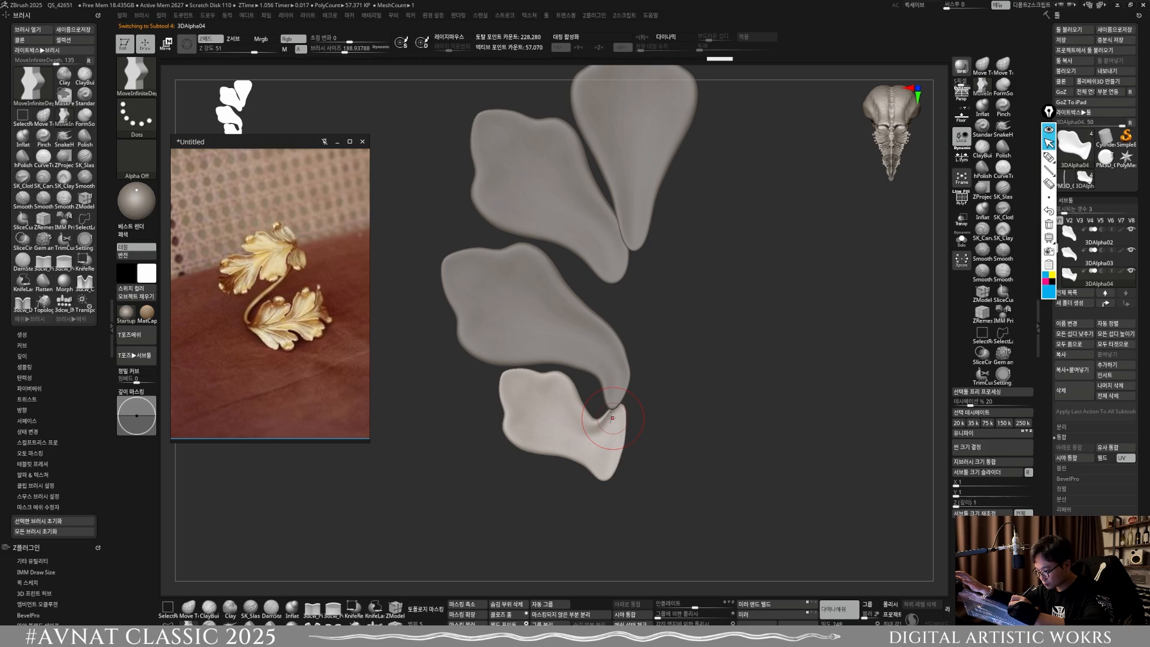
pyautogui.press('[')
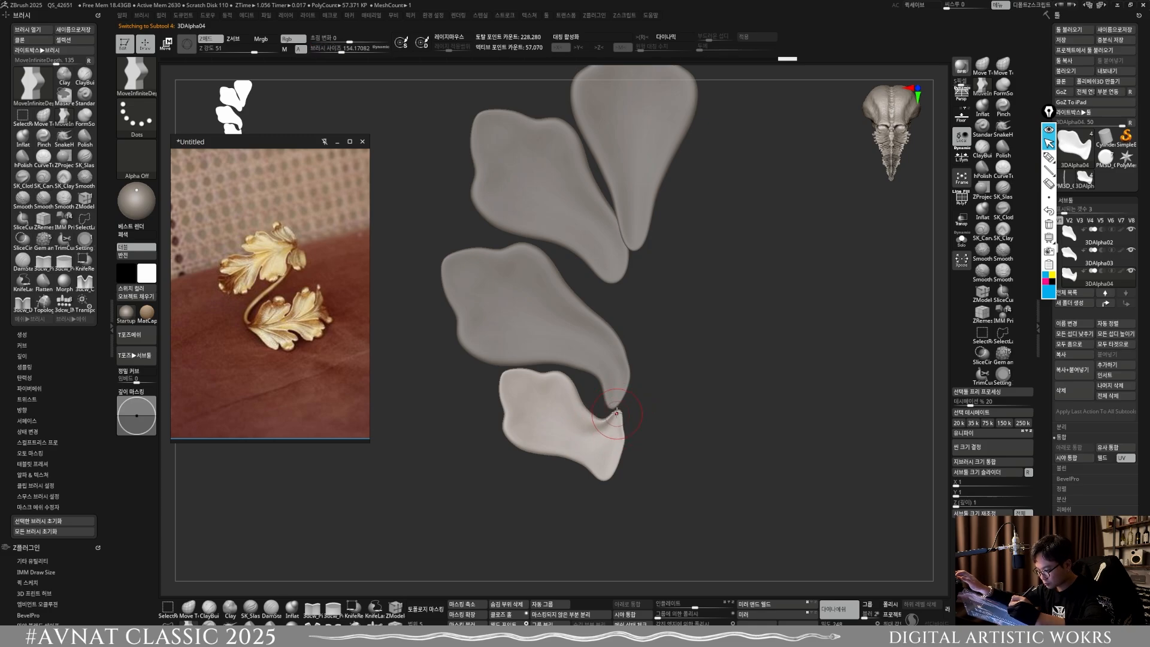
pyautogui.keyDown('alt'); pyautogui.click(610, 401); pyautogui.keyUp('alt')
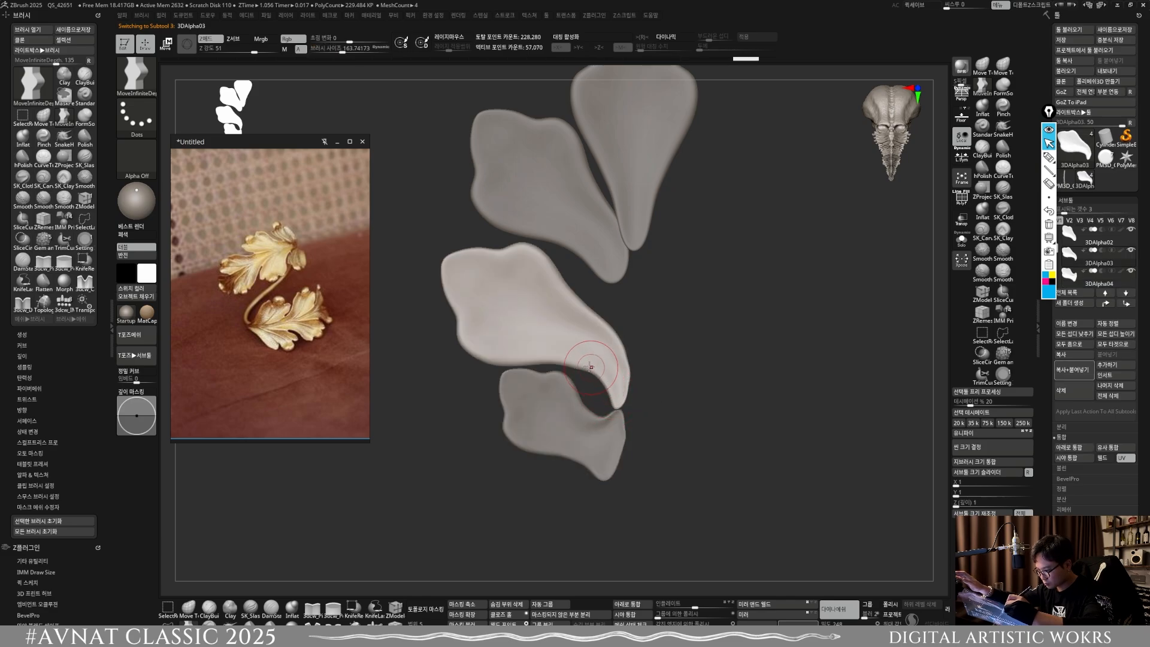
pyautogui.moveTo(628, 320)
pyautogui.keyDown('alt'); pyautogui.mouseDown()
pyautogui.moveTo(604, 385)
pyautogui.moveTo(592, 376)
pyautogui.mouseUp(); pyautogui.keyUp('alt')
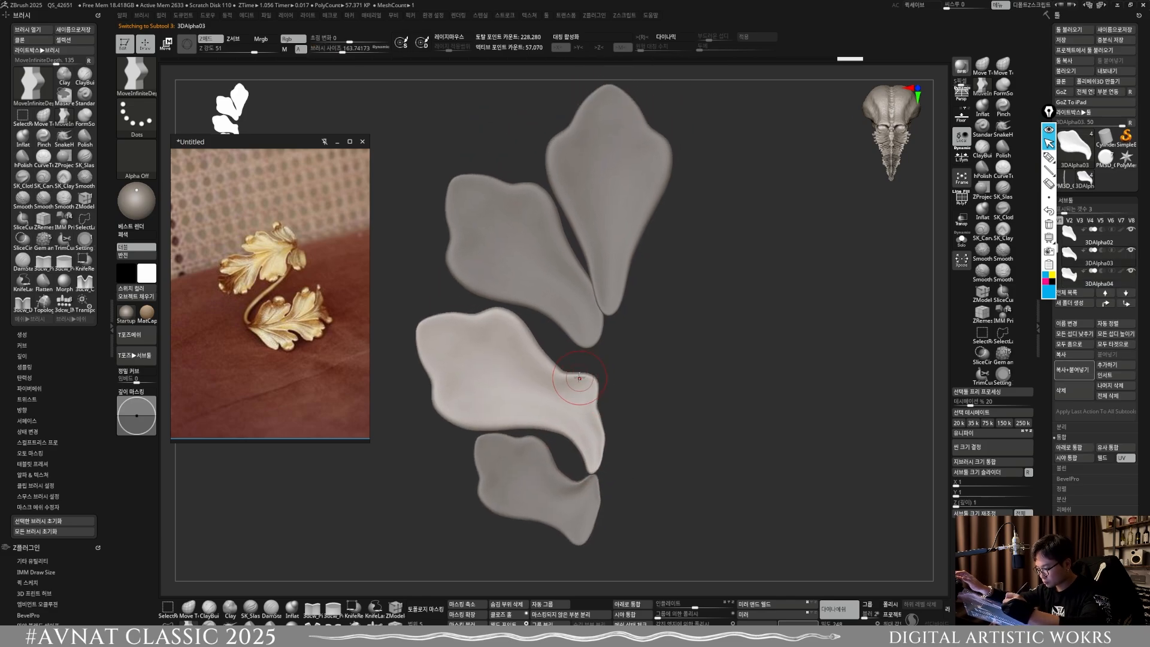
# Step: Stretch the second lobe's tip into a slim stem reaching the third lobe, and fit the third lobe's inner corner against it
pyautogui.keyDown('alt'); pyautogui.click(590, 343); pyautogui.keyUp('alt')
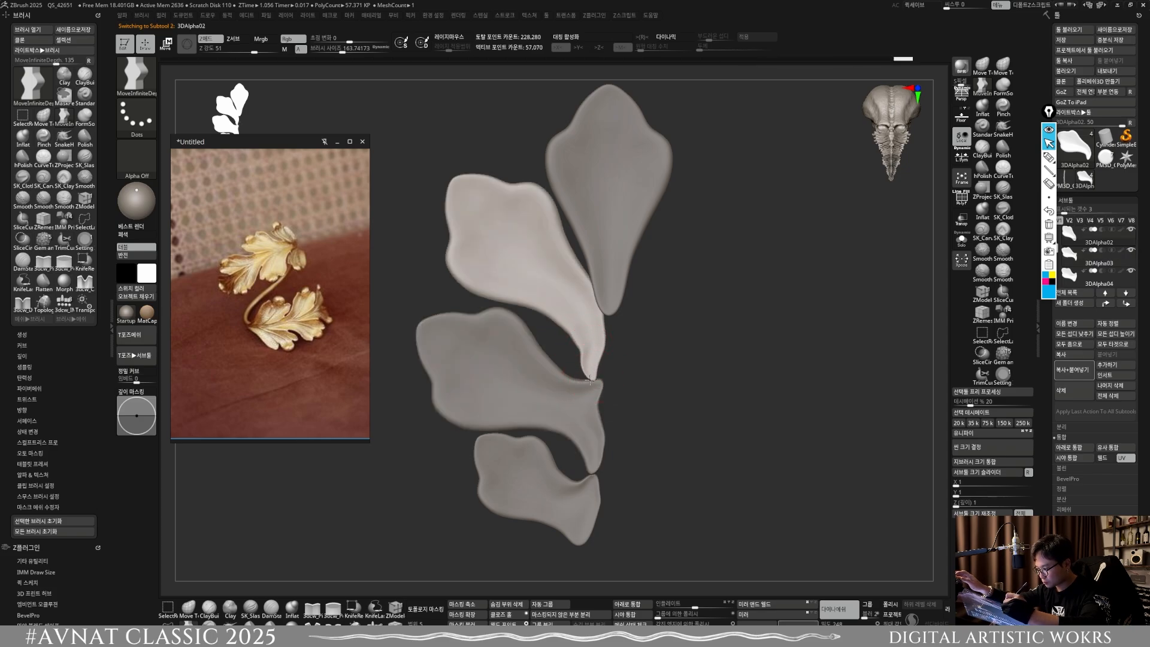
pyautogui.press('[')
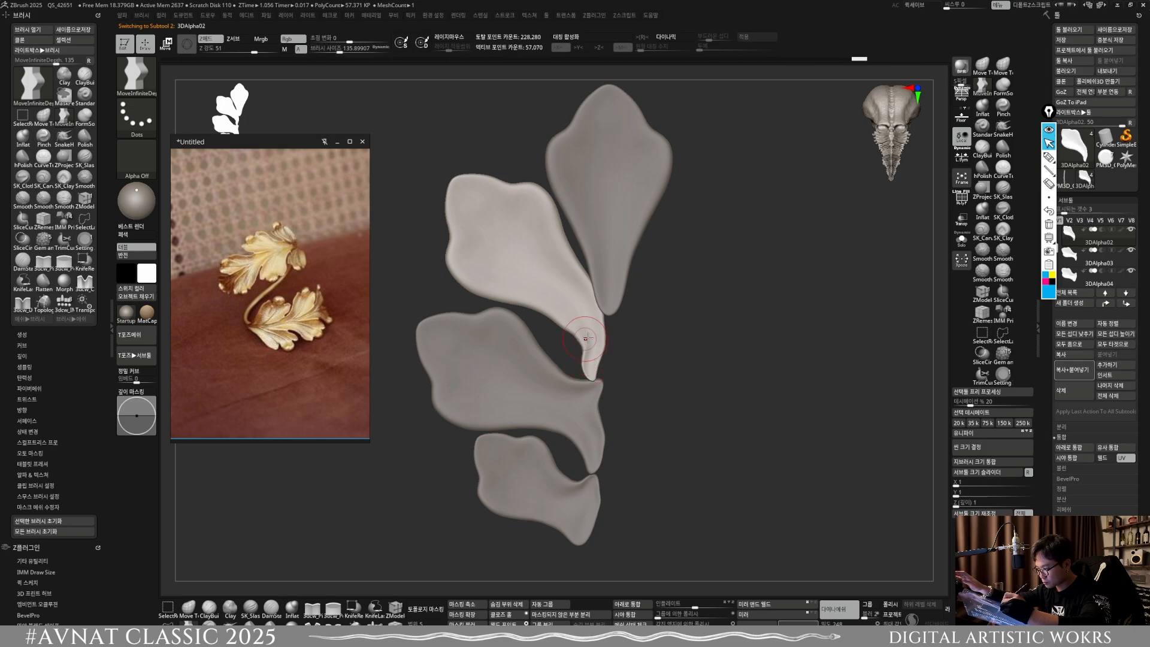
pyautogui.press('shift')
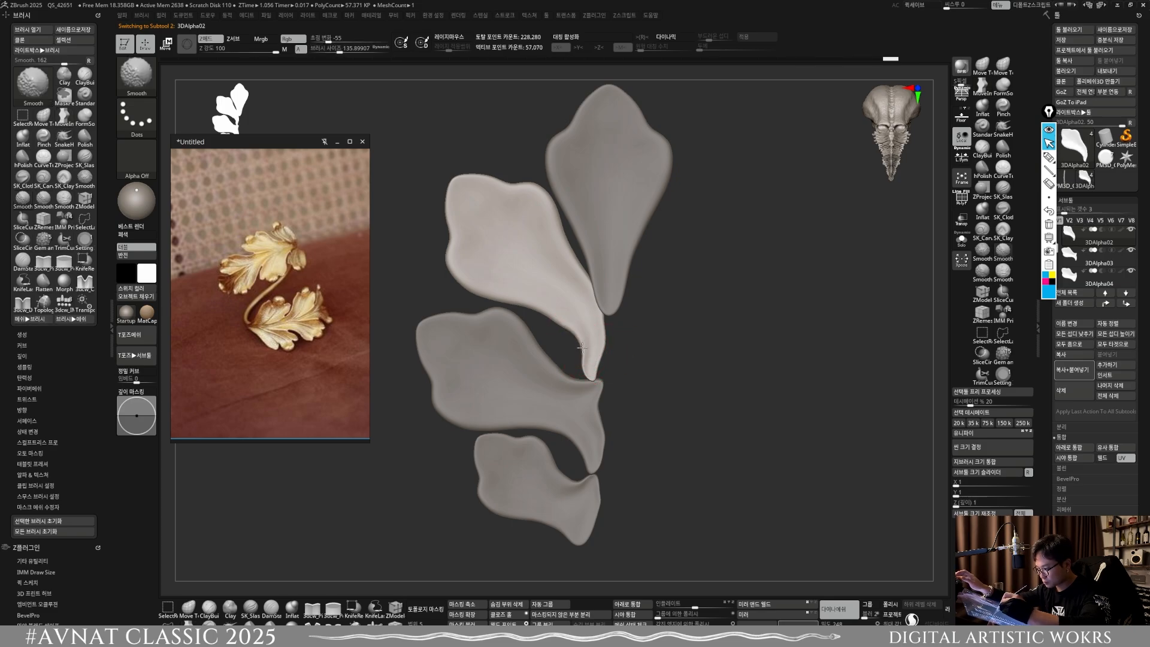
pyautogui.keyDown('alt'); pyautogui.click(585, 385); pyautogui.keyUp('alt')
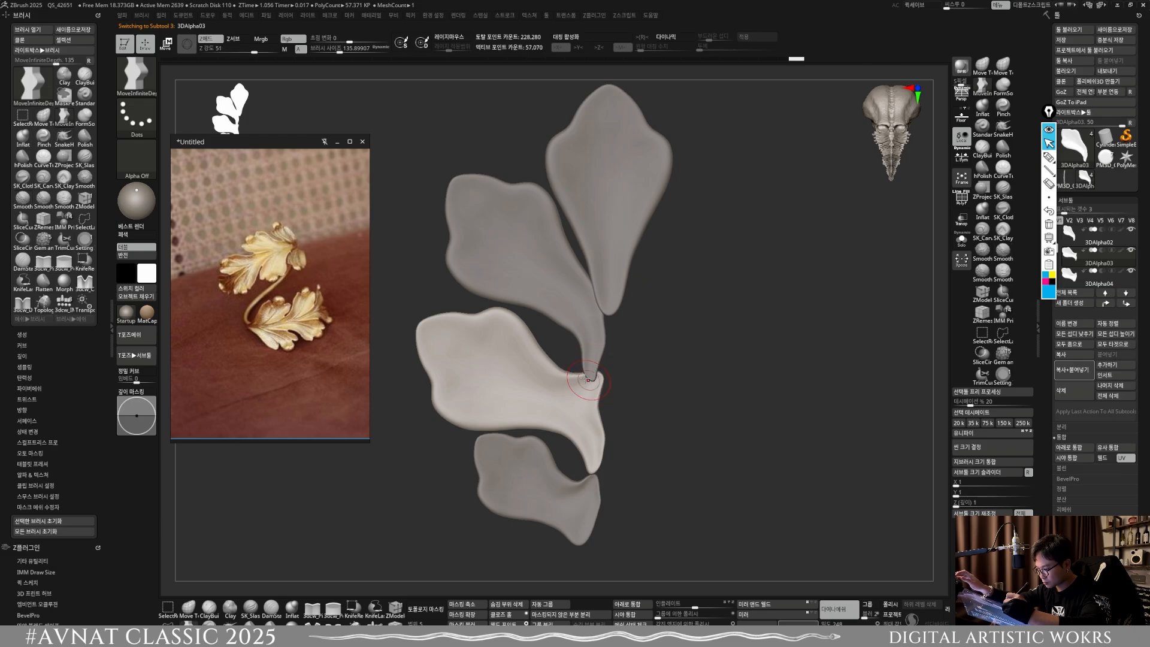
pyautogui.keyDown('ctrl'); pyautogui.moveTo(601, 384); pyautogui.dragTo(604, 291, button='right'); pyautogui.keyUp('ctrl')
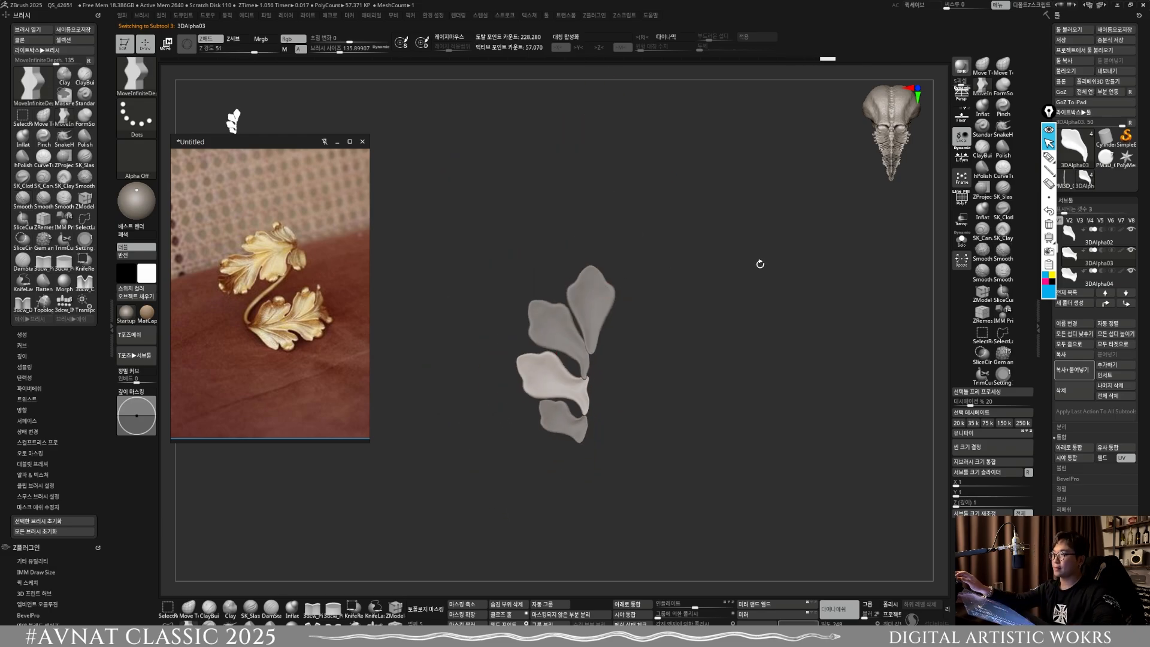
# Step: Merge the four lobe subtools into a single subtool
pyautogui.click(1075, 235)
pyautogui.click(1076, 448)
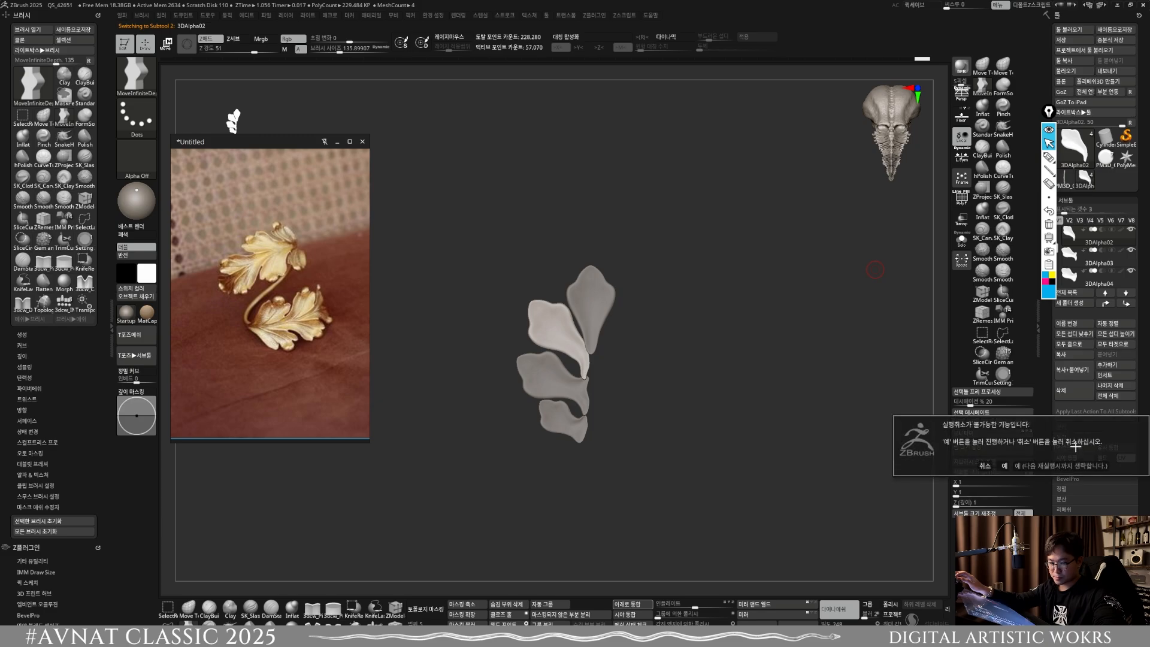
pyautogui.click(1065, 474)
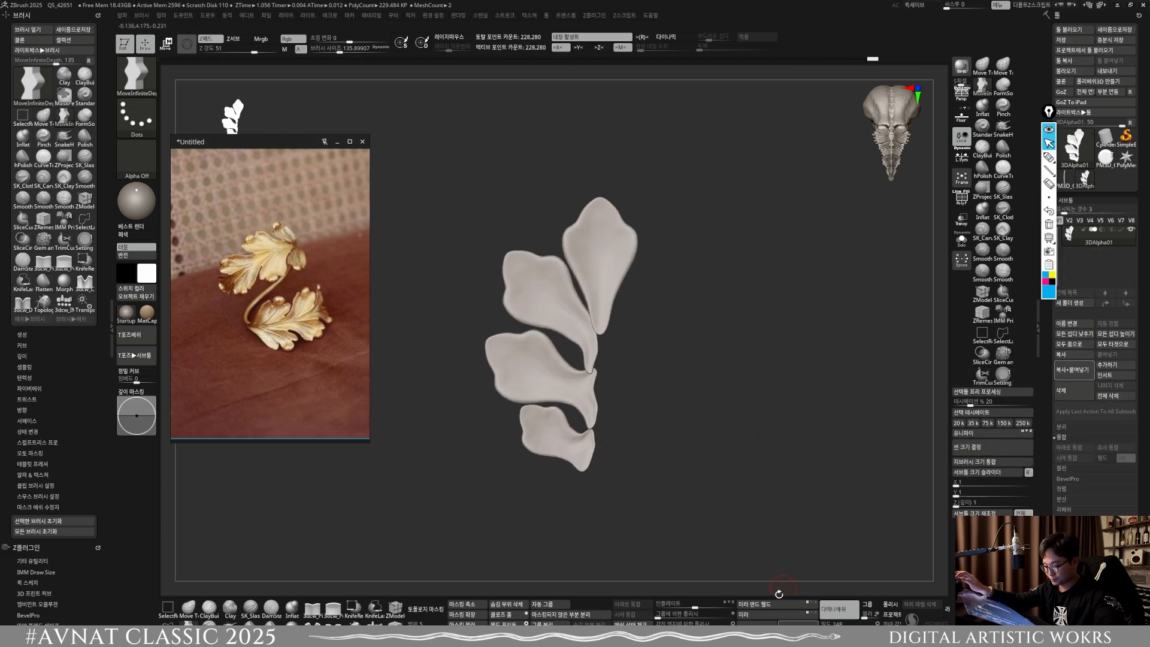
pyautogui.click(759, 603)
pyautogui.press('f')
pyautogui.hotkey('ctrl', 'z')
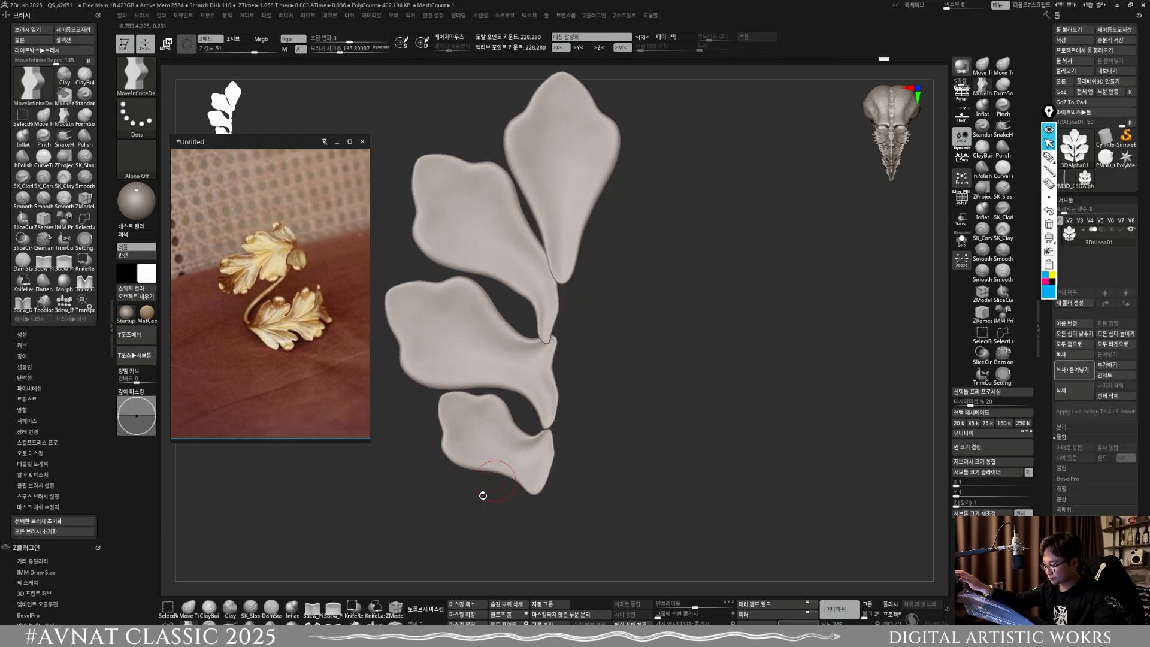
# Step: Shift the side lobes' inner ends toward the center line with a larger brush, and complete the leaf with Mirror and Weld
pyautogui.press('s')
pyautogui.moveTo(537, 333); pyautogui.dragTo(553, 337)
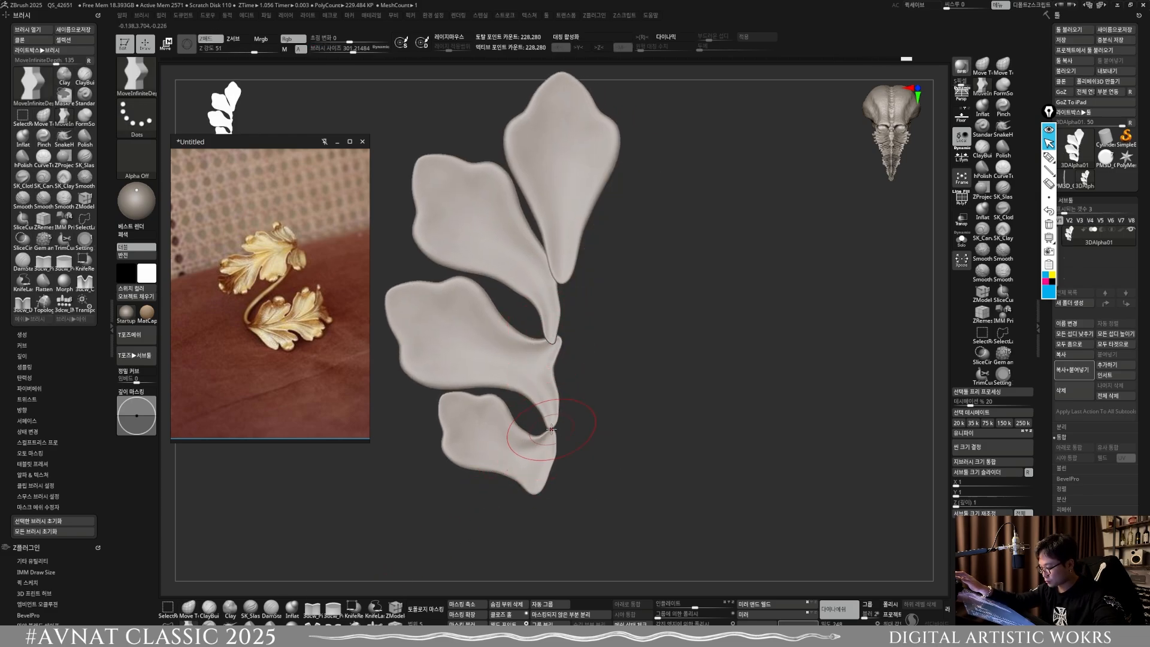
pyautogui.click(759, 604)
pyautogui.press('f')
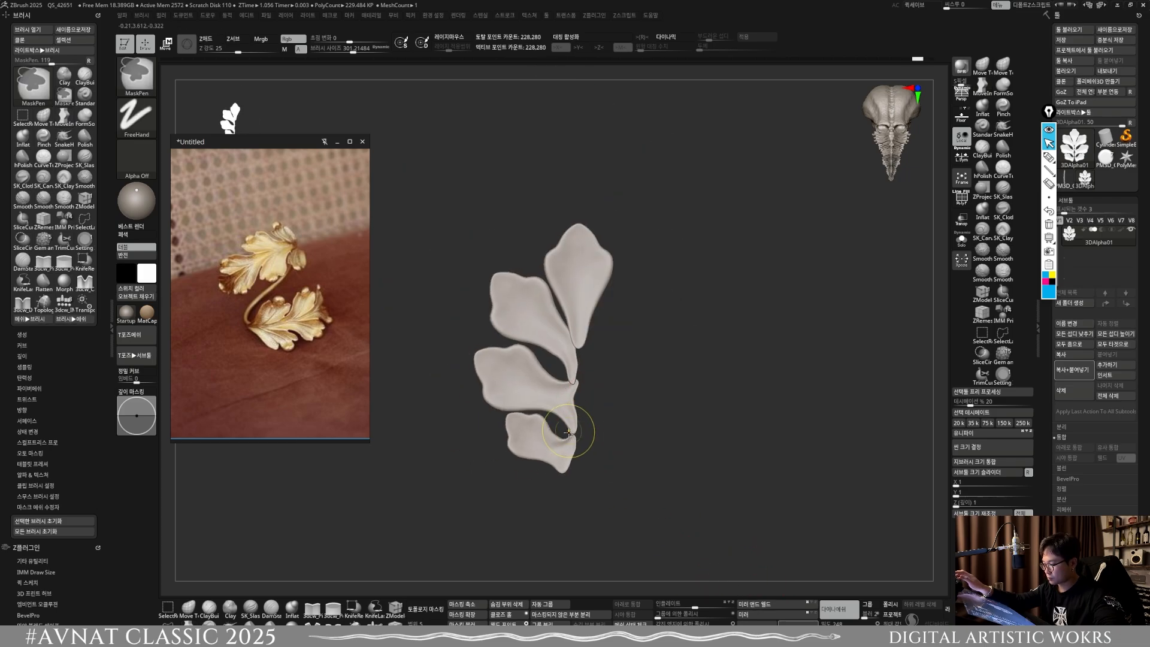
pyautogui.hotkey('ctrl', 'z')
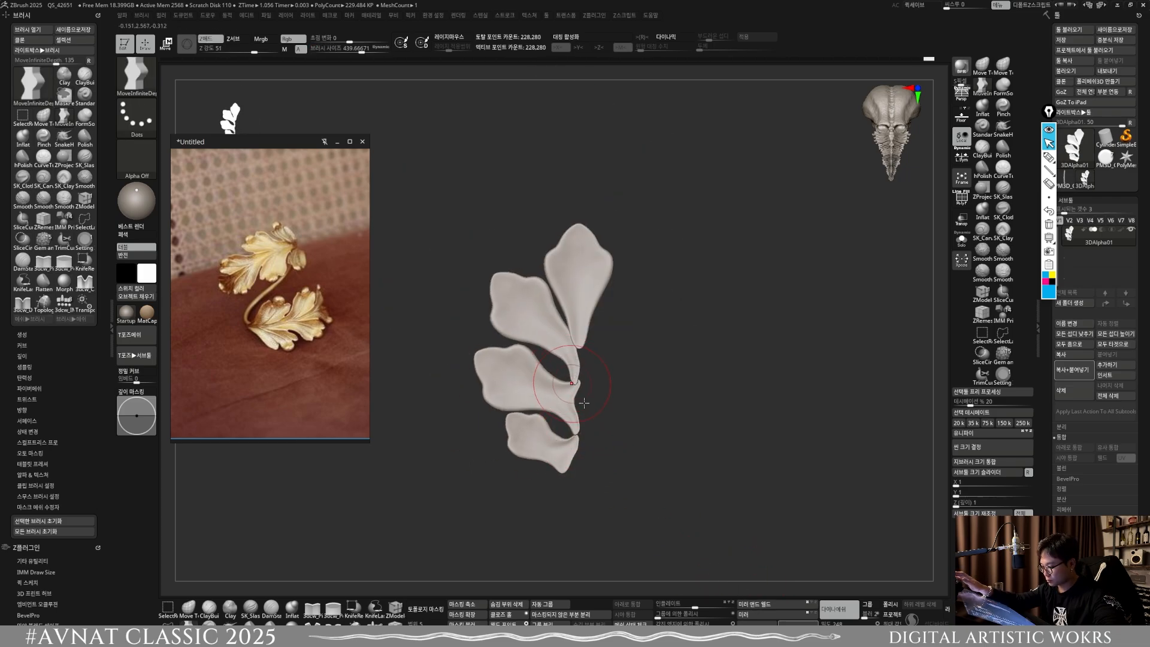
pyautogui.click(758, 604)
pyautogui.press('f')
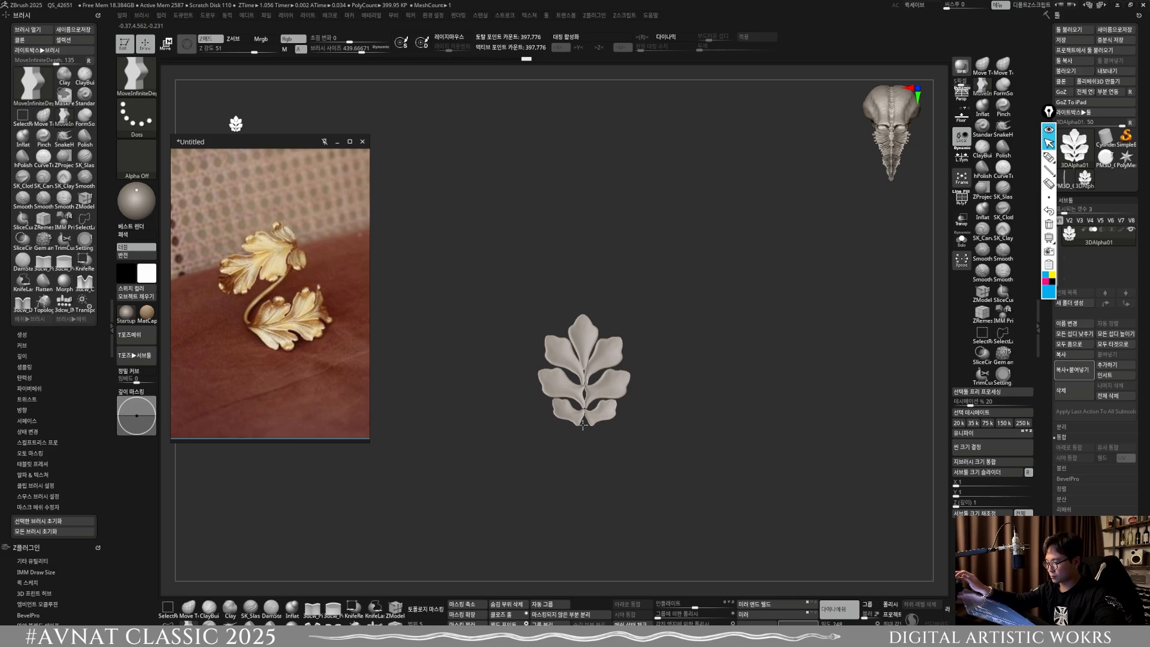
# Step: Reshape the lobe stems along the center line with varied brush sizes and reapply Mirror and Weld
pyautogui.moveTo(583, 424)
pyautogui.mouseDown(button='right')
pyautogui.moveTo(641, 376)
pyautogui.moveTo(574, 403)
pyautogui.mouseUp(button='right')
pyautogui.press('s')
pyautogui.moveTo(584, 438)
pyautogui.keyDown('alt'); pyautogui.mouseDown(button='right')
pyautogui.moveTo(577, 418)
pyautogui.moveTo(595, 385)
pyautogui.mouseUp(button='right'); pyautogui.keyUp('alt')
pyautogui.press('s')
pyautogui.moveTo(593, 389); pyautogui.dragTo(603, 395)
pyautogui.press('s')
pyautogui.moveTo(594, 294); pyautogui.dragTo(597, 297)
pyautogui.click(758, 605)
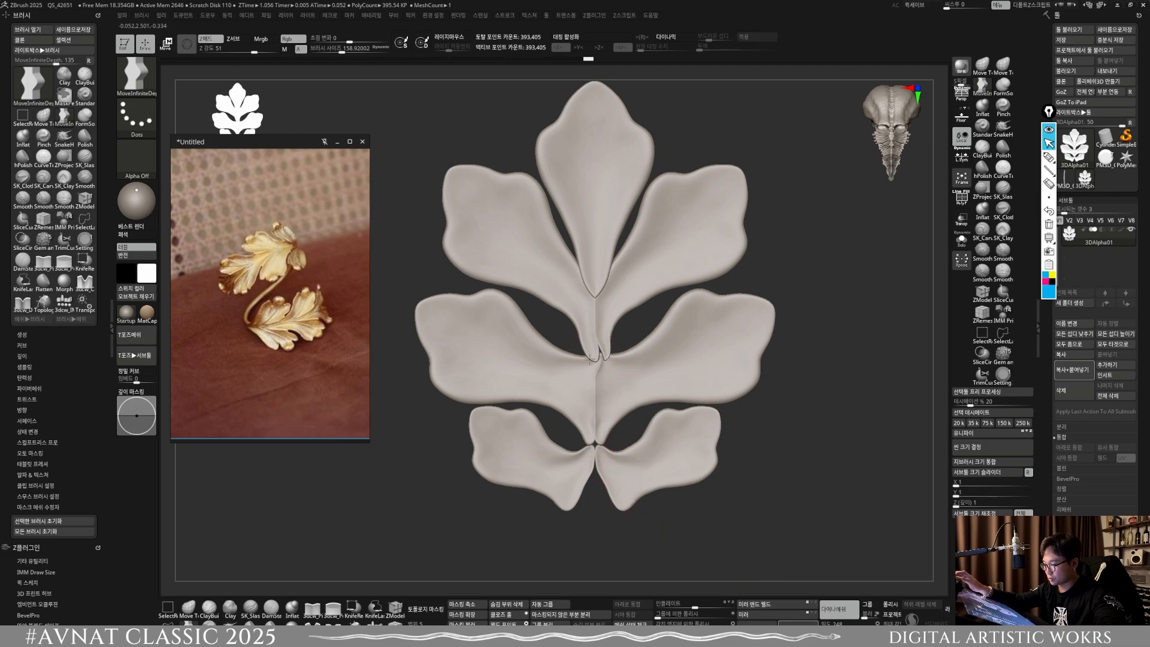
# Step: Adjust the junction between the lowest lobe pair and the stem above, applying Mirror and Weld to even both sides
pyautogui.keyDown('alt'); pyautogui.moveTo(573, 442); pyautogui.dragTo(592, 420); pyautogui.keyUp('alt')
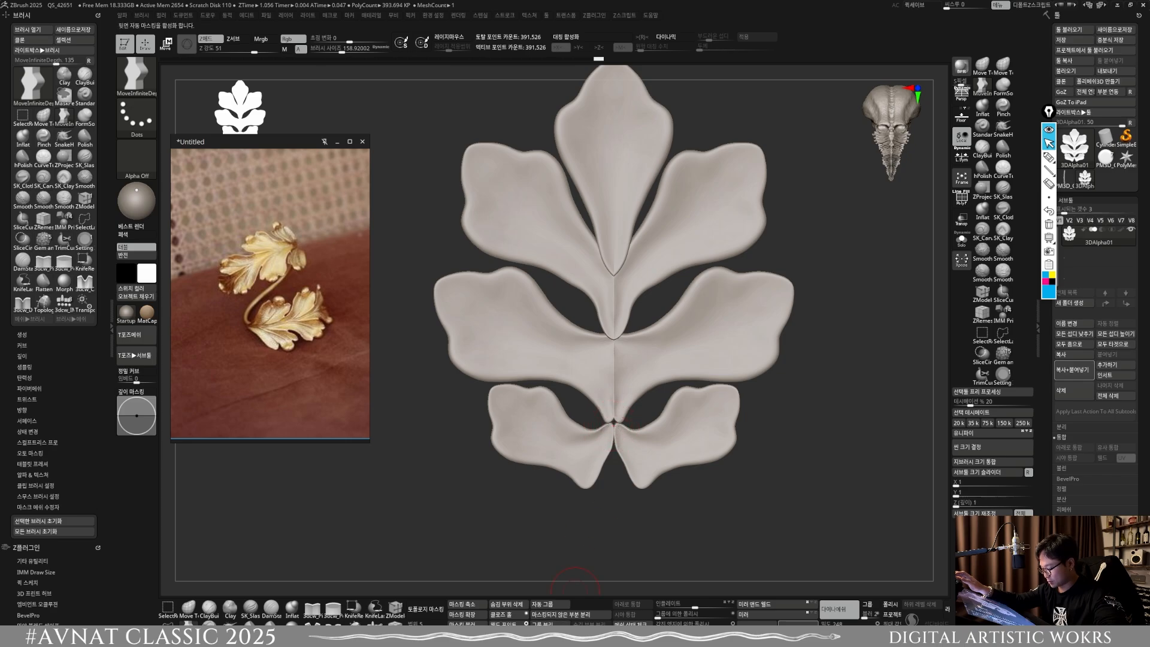
pyautogui.click(753, 604)
pyautogui.moveTo(614, 419)
pyautogui.keyDown('shift'); pyautogui.mouseDown()
pyautogui.moveTo(617, 440)
pyautogui.moveTo(622, 402)
pyautogui.moveTo(599, 436)
pyautogui.mouseUp(); pyautogui.keyUp('shift')
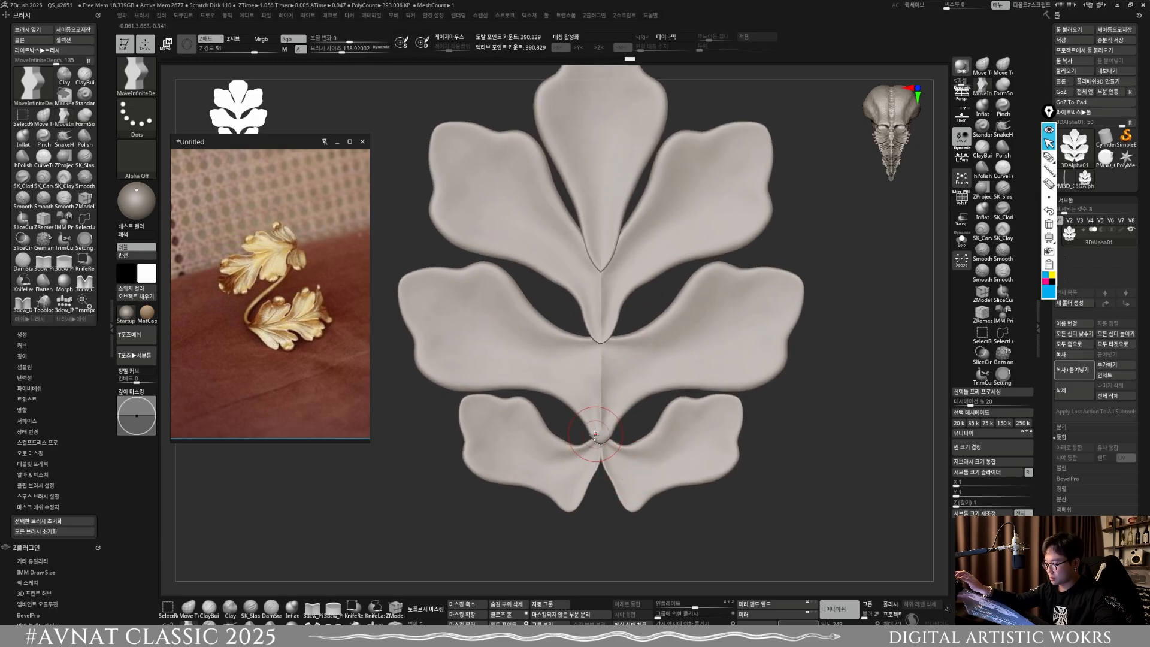
pyautogui.keyDown('ctrl'); pyautogui.moveTo(583, 449); pyautogui.dragTo(581, 458, button='right'); pyautogui.keyUp('ctrl')
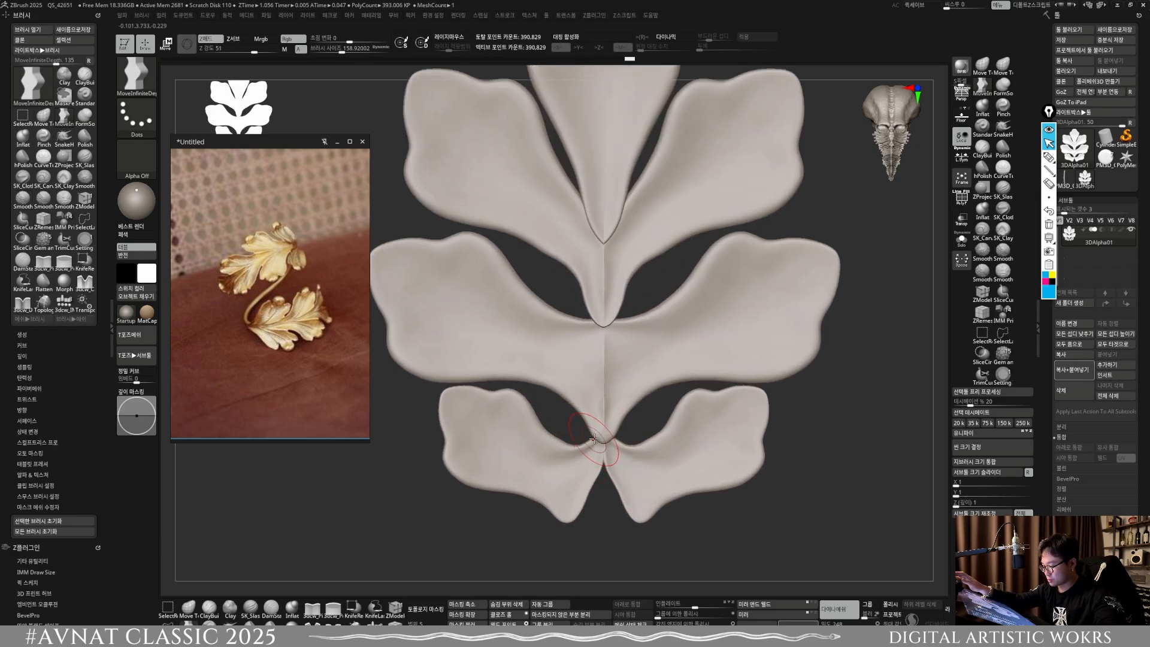
# Step: Smooth the lowest pair's upper inner edges around the rounded stem tip above, and reapply Mirror and Weld
pyautogui.press(']')
pyautogui.moveTo(590, 418)
pyautogui.mouseDown()
pyautogui.moveTo(585, 409)
pyautogui.moveTo(578, 421)
pyautogui.mouseUp()
pyautogui.press('s')
pyautogui.moveTo(583, 416); pyautogui.dragTo(579, 415)
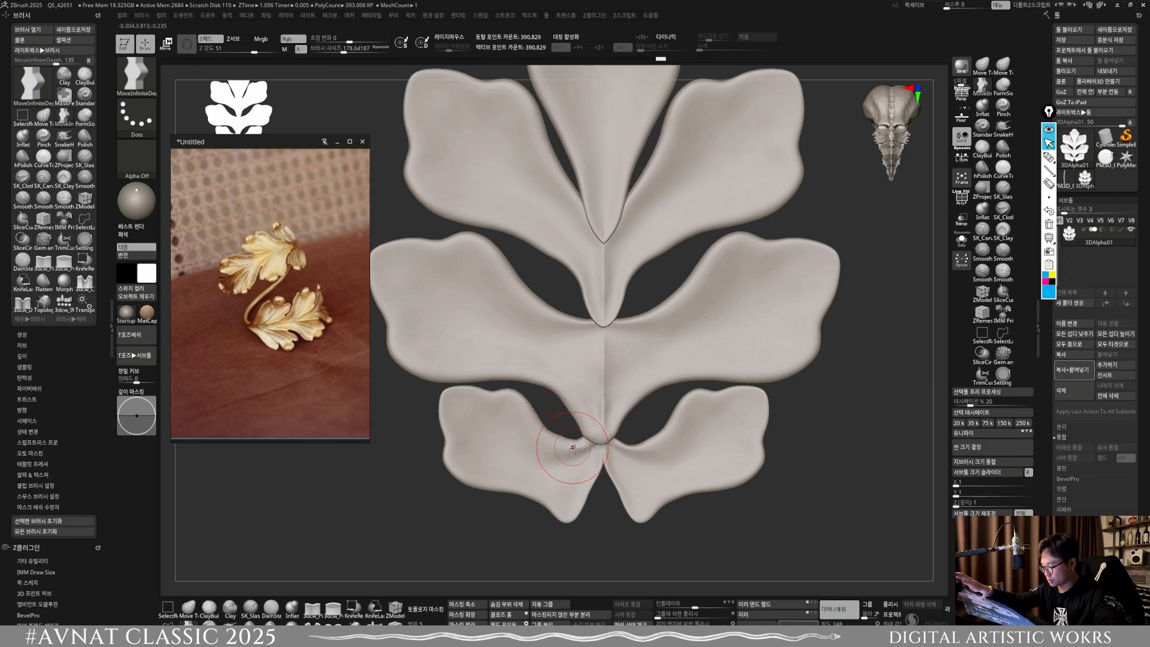
pyautogui.press('s')
pyautogui.moveTo(584, 445); pyautogui.dragTo(580, 444)
pyautogui.moveTo(583, 445); pyautogui.dragTo(581, 439)
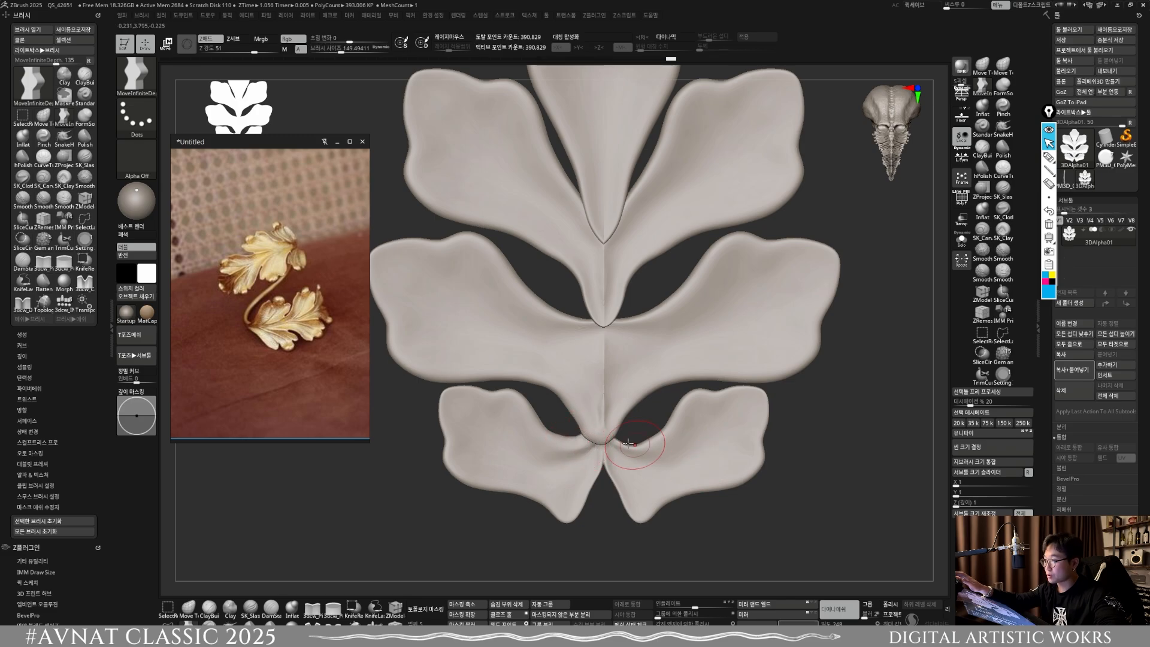
pyautogui.keyDown('ctrl'); pyautogui.moveTo(704, 546); pyautogui.dragTo(758, 521); pyautogui.keyUp('ctrl')
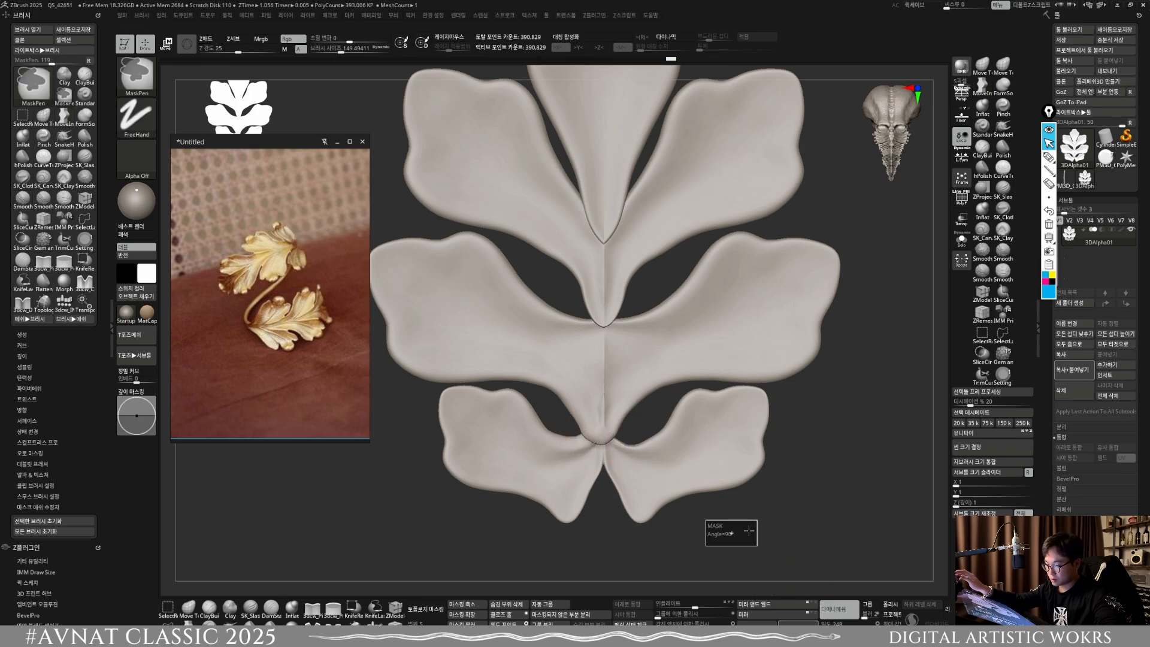
pyautogui.click(753, 605)
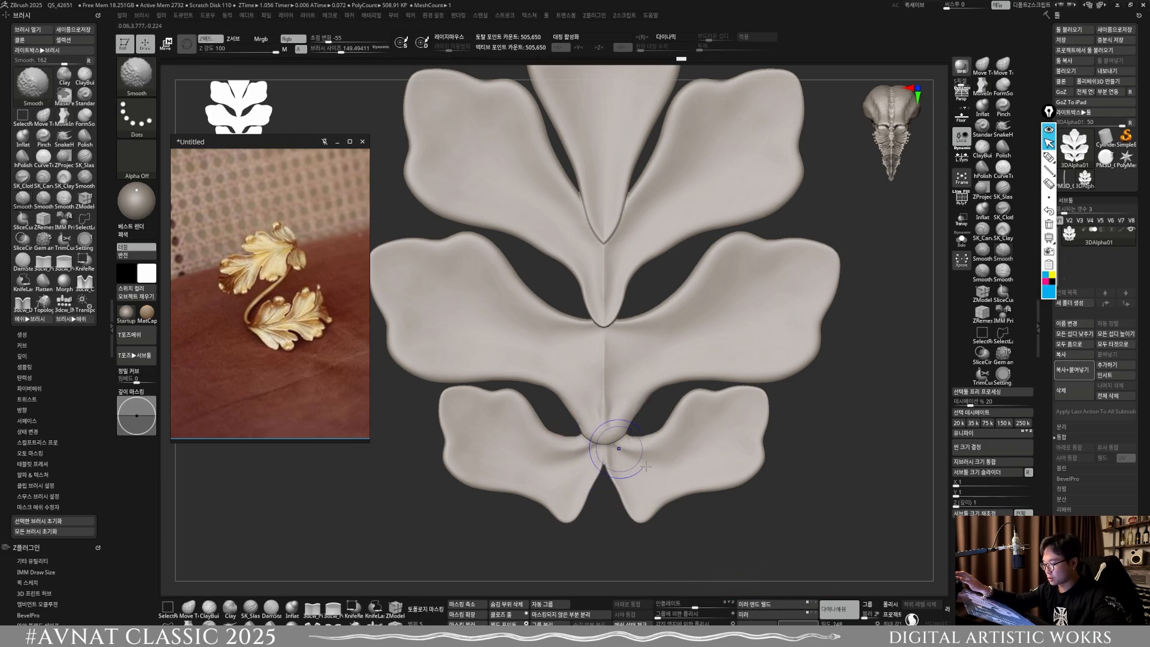
# Step: Reshape the stem edge beside the gap above the middle lobe pair, apply Mirror and Weld, remesh, and enable X symmetry
pyautogui.press('f')
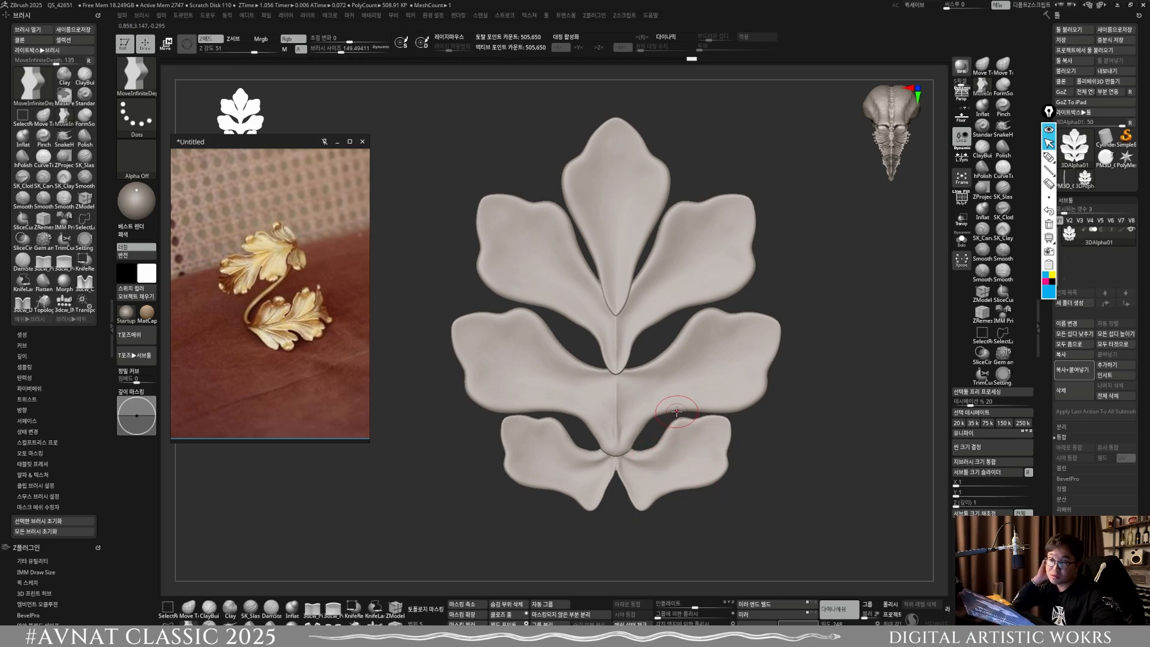
pyautogui.press('s')
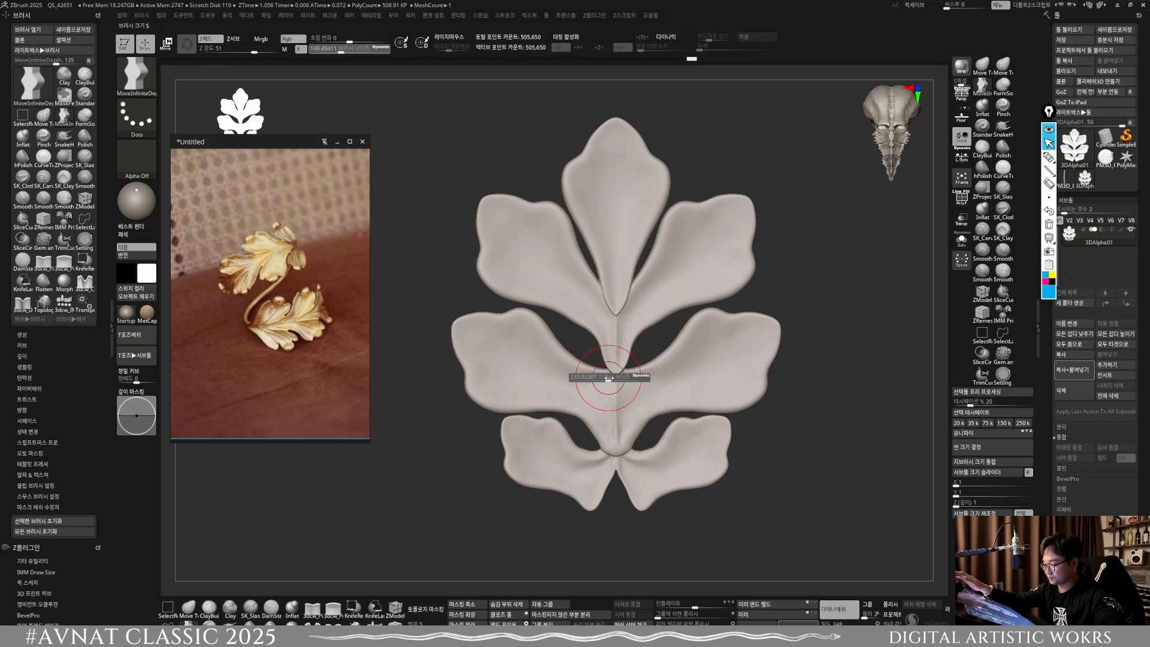
pyautogui.moveTo(600, 370); pyautogui.dragTo(604, 359)
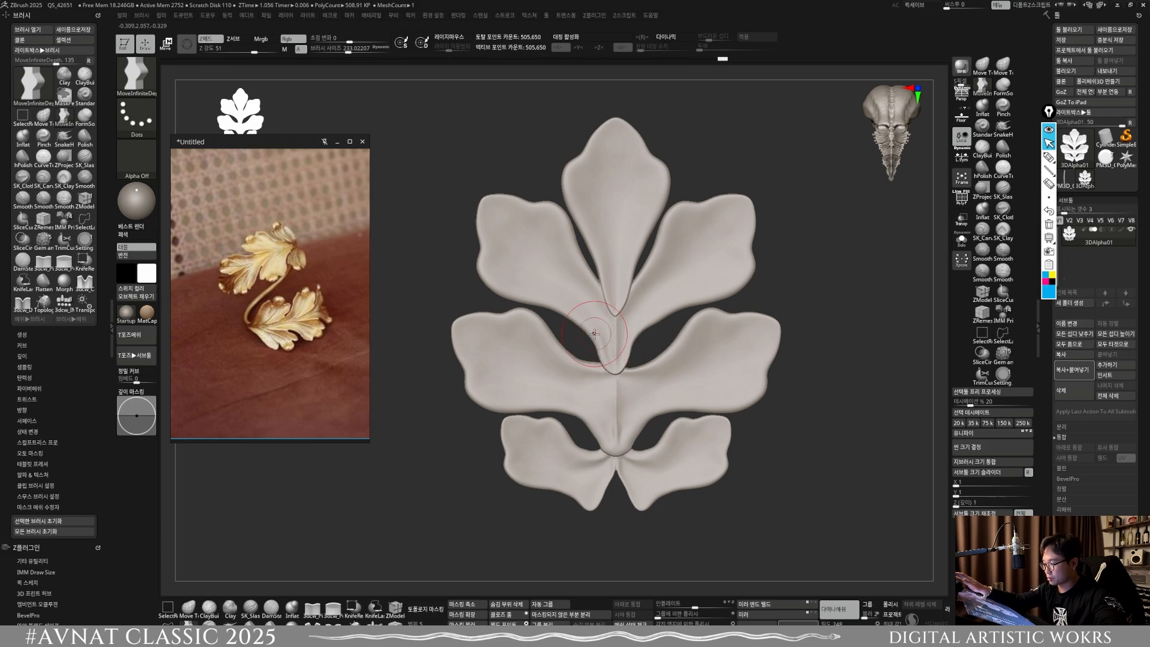
pyautogui.click(772, 603)
pyautogui.keyDown('ctrl'); pyautogui.moveTo(762, 516); pyautogui.dragTo(797, 486); pyautogui.keyUp('ctrl')
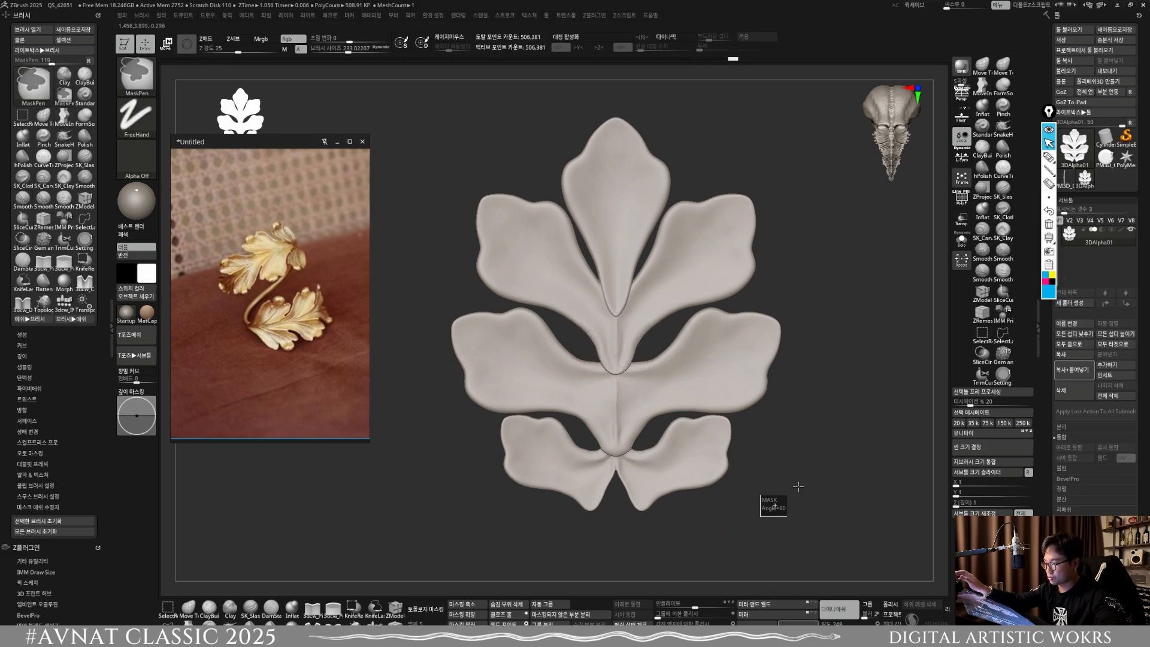
pyautogui.keyDown('shift'); pyautogui.moveTo(599, 331); pyautogui.dragTo(601, 346); pyautogui.keyUp('shift')
pyautogui.press('x')
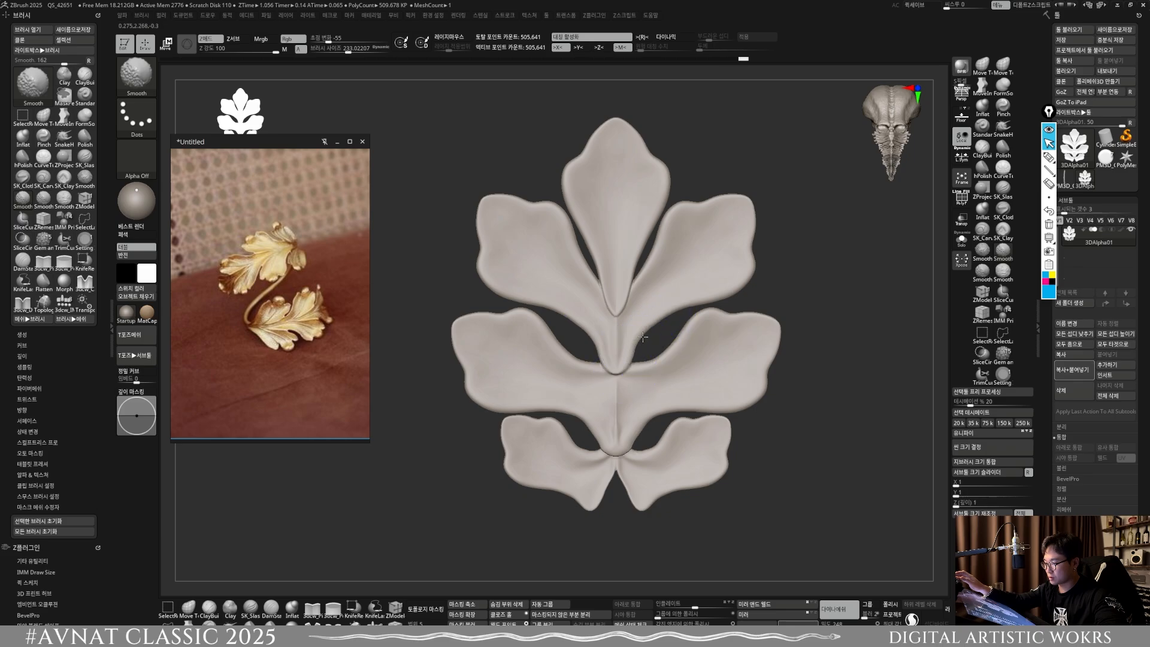
# Step: Reshape and smooth the center-line junctions around the lowest lobe pair, working from the front and the bottom end
pyautogui.keyDown('shift'); pyautogui.moveTo(620, 453); pyautogui.dragTo(623, 458); pyautogui.keyUp('shift')
pyautogui.moveTo(732, 539)
pyautogui.mouseDown()
pyautogui.moveTo(732, 509)
pyautogui.moveTo(737, 544)
pyautogui.moveTo(793, 511)
pyautogui.mouseUp()
pyautogui.moveTo(634, 487)
pyautogui.keyDown('shift'); pyautogui.mouseDown(button='right')
pyautogui.moveTo(612, 442)
pyautogui.moveTo(624, 483)
pyautogui.moveTo(621, 383)
pyautogui.mouseUp(button='right'); pyautogui.keyUp('shift')
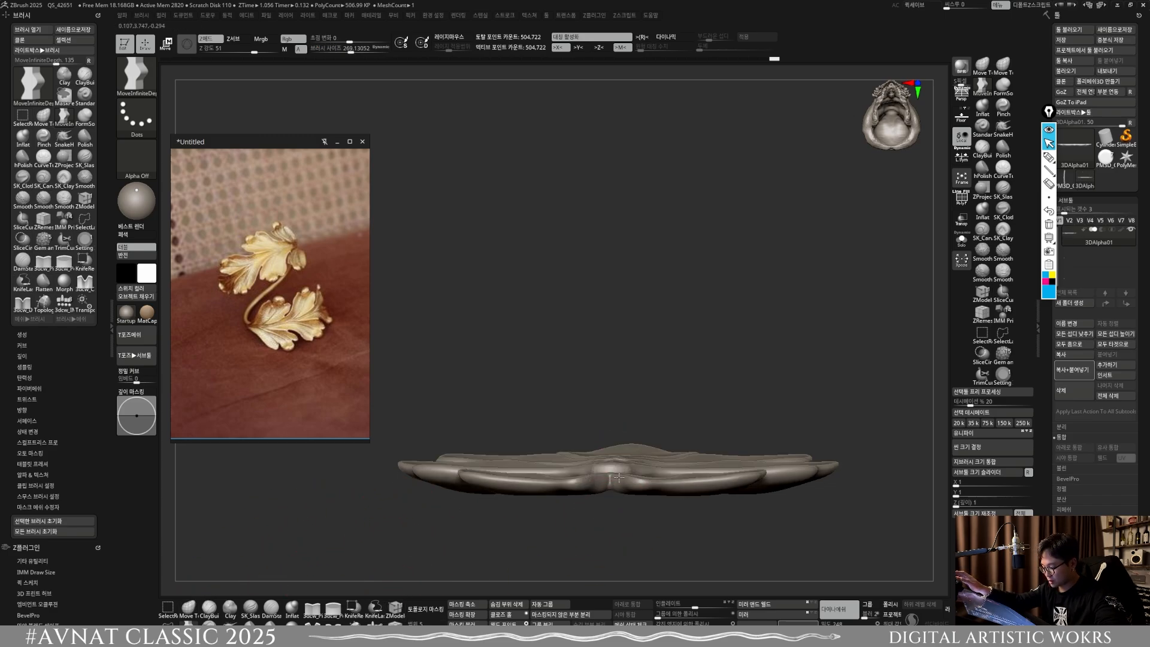
pyautogui.moveTo(616, 476)
pyautogui.mouseDown(button='right')
pyautogui.moveTo(603, 475)
pyautogui.moveTo(611, 460)
pyautogui.moveTo(624, 479)
pyautogui.moveTo(609, 436)
pyautogui.mouseUp(button='right')
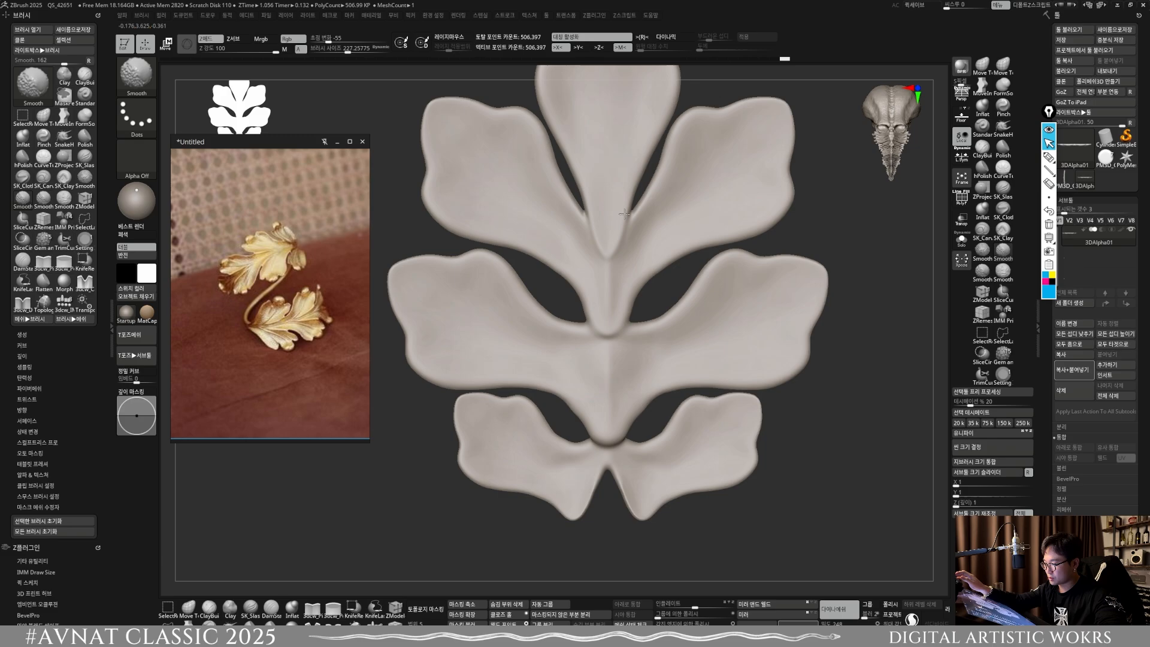
pyautogui.press('f')
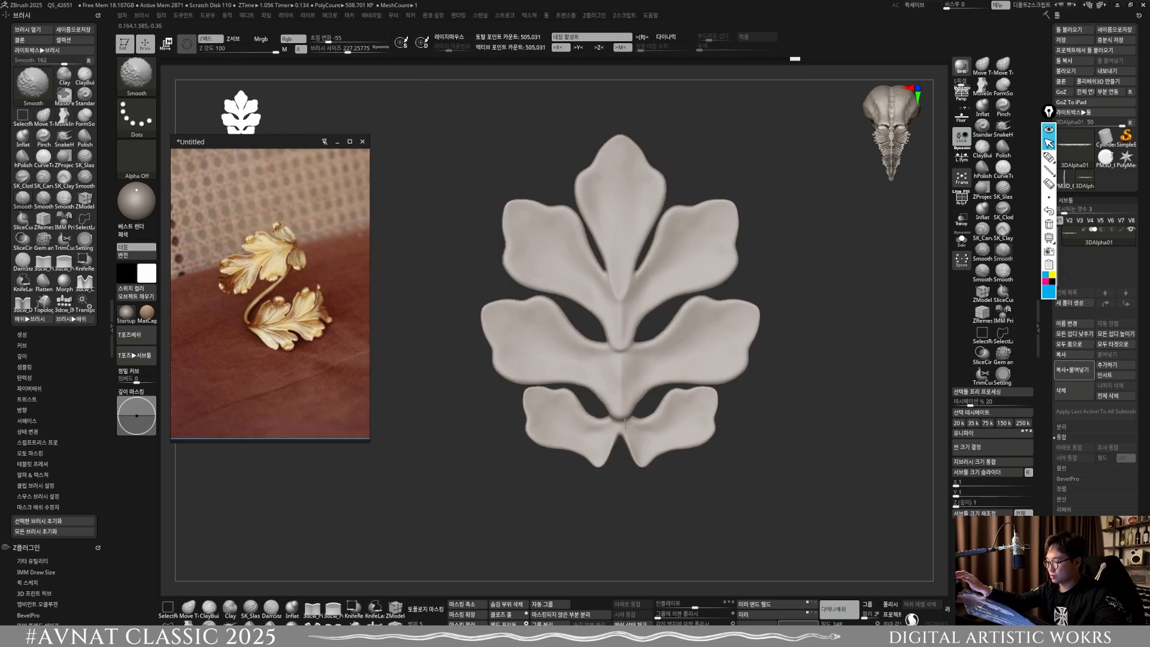
pyautogui.keyDown('shift'); pyautogui.moveTo(624, 423); pyautogui.dragTo(619, 410); pyautogui.keyUp('shift')
pyautogui.moveTo(589, 431)
pyautogui.keyDown('ctrl'); pyautogui.mouseDown(button='right')
pyautogui.moveTo(589, 389)
pyautogui.moveTo(596, 476)
pyautogui.mouseUp(button='right'); pyautogui.keyUp('ctrl')
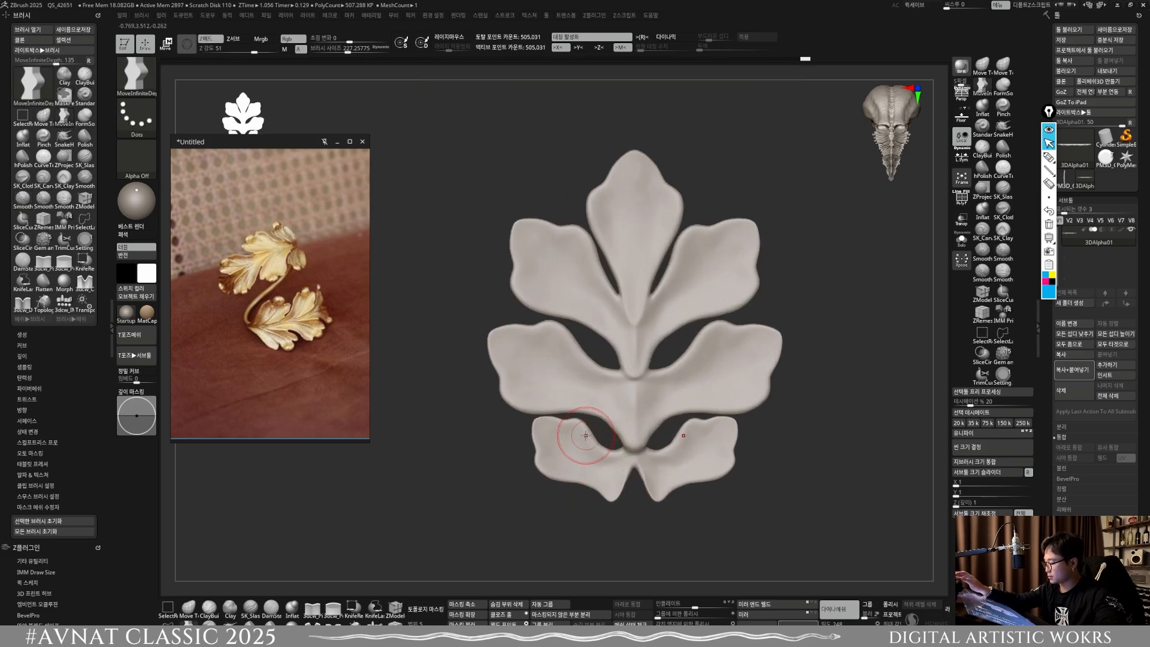
# Step: Pull the lowest pair's two inner ends together symmetrically into a single pointed stem at the leaf's base, varying the brush size
pyautogui.press(']')
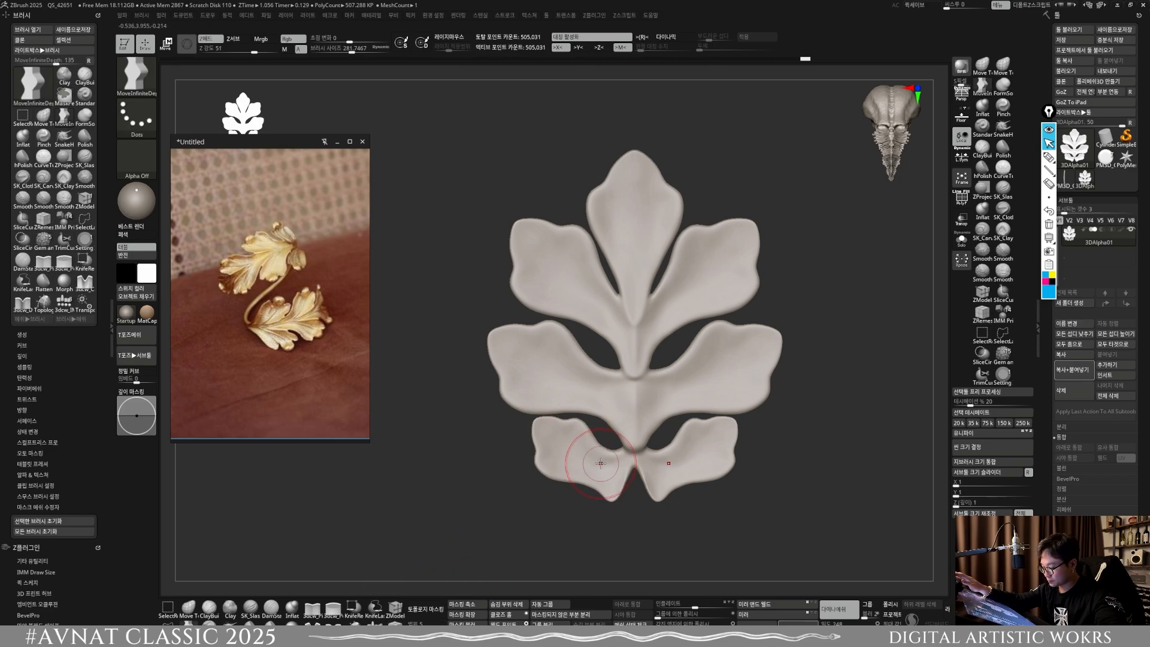
pyautogui.press('[')
pyautogui.press(']')
pyautogui.moveTo(603, 490)
pyautogui.mouseDown()
pyautogui.moveTo(609, 482)
pyautogui.moveTo(592, 478)
pyautogui.moveTo(638, 509)
pyautogui.moveTo(639, 470)
pyautogui.moveTo(639, 500)
pyautogui.moveTo(642, 487)
pyautogui.mouseUp()
pyautogui.press('x')
pyautogui.press('x')
pyautogui.press('s')
pyautogui.press('s')
pyautogui.moveTo(647, 484); pyautogui.dragTo(593, 469)
pyautogui.keyDown('alt'); pyautogui.moveTo(689, 563); pyautogui.dragTo(673, 467); pyautogui.keyUp('alt')
pyautogui.keyDown('ctrl'); pyautogui.moveTo(685, 527); pyautogui.dragTo(703, 539); pyautogui.keyUp('ctrl')
pyautogui.moveTo(611, 464)
pyautogui.keyDown('shift'); pyautogui.mouseDown()
pyautogui.moveTo(612, 488)
pyautogui.moveTo(668, 495)
pyautogui.moveTo(616, 521)
pyautogui.moveTo(612, 483)
pyautogui.moveTo(634, 529)
pyautogui.moveTo(608, 521)
pyautogui.moveTo(658, 443)
pyautogui.moveTo(651, 460)
pyautogui.mouseUp(); pyautogui.keyUp('shift')
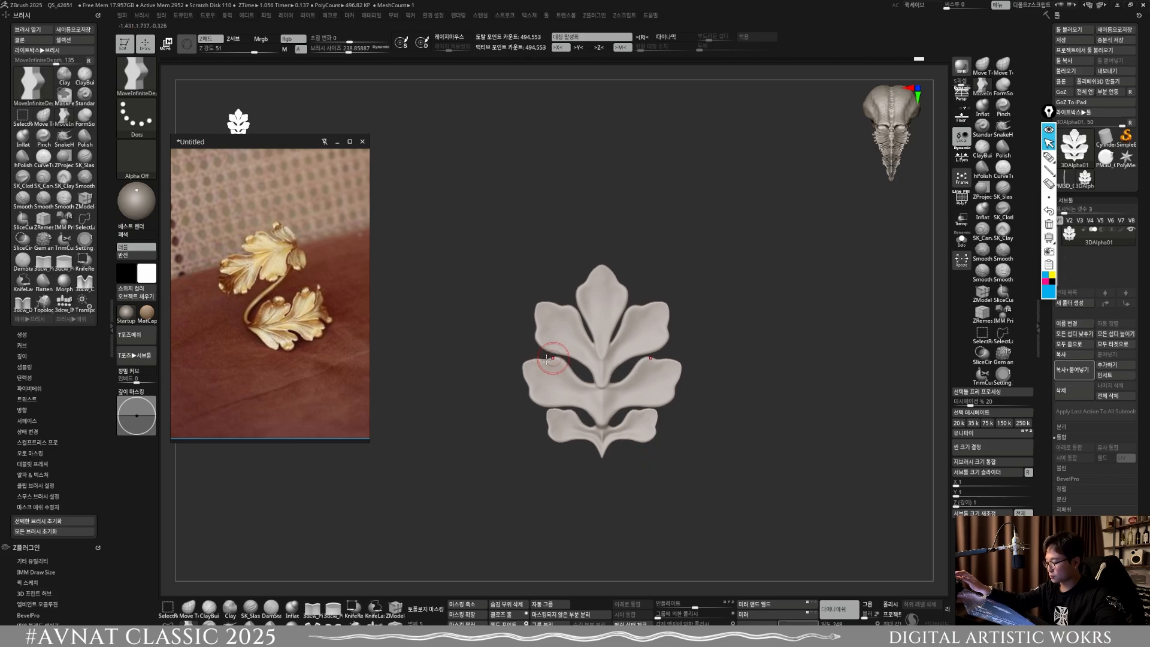
# Step: Apply a cage deformer to the leaf and pull its lower middle point downward so the side lobes sweep upward
pyautogui.press('w')
pyautogui.click(550, 226)
pyautogui.click(559, 277)
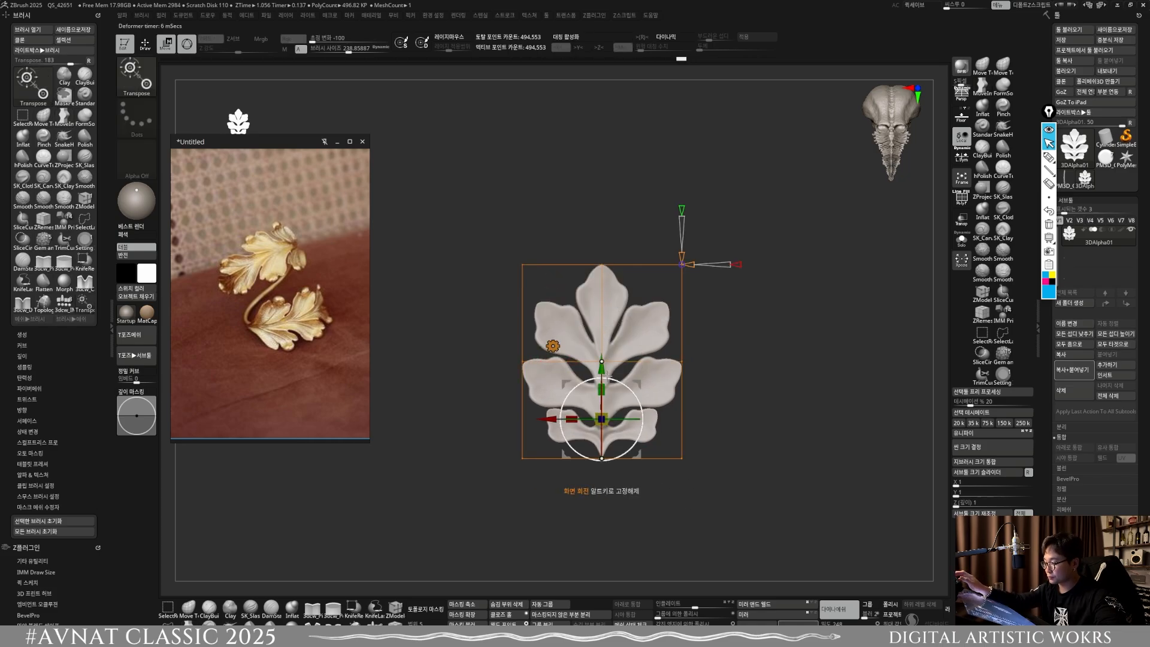
pyautogui.moveTo(602, 361); pyautogui.dragTo(602, 427)
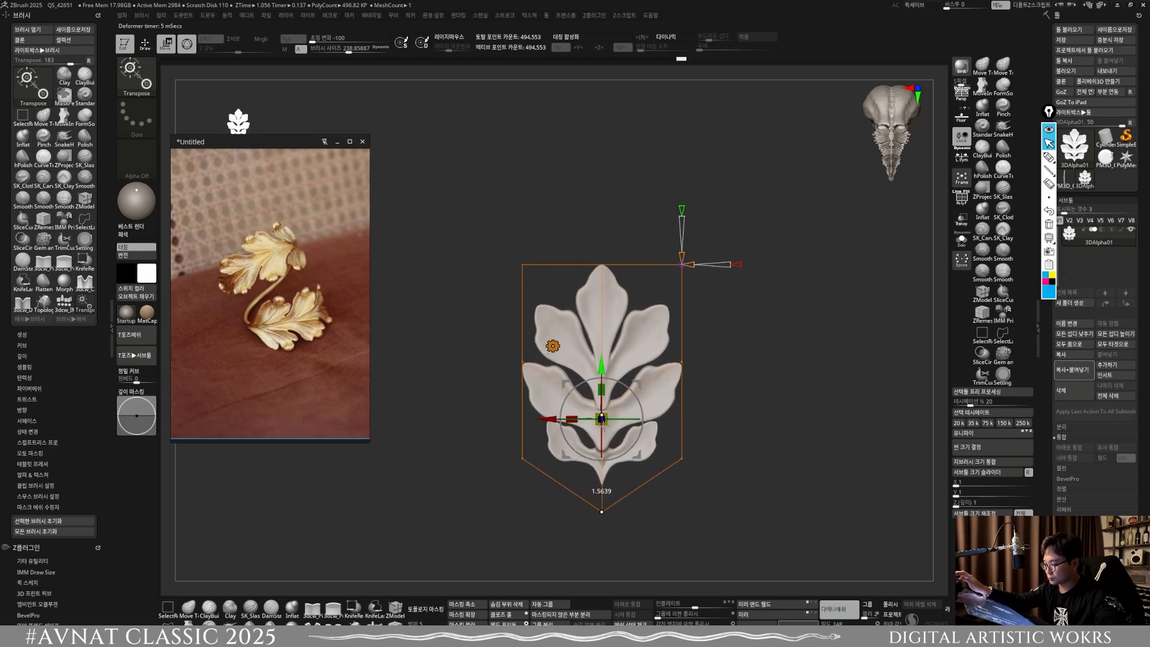
pyautogui.click(553, 346)
pyautogui.click(702, 345)
# Step: Inflate the leaf to thicken it, remesh the surface, and return to Draw mode
pyautogui.moveTo(530, 419); pyautogui.dragTo(744, 521)
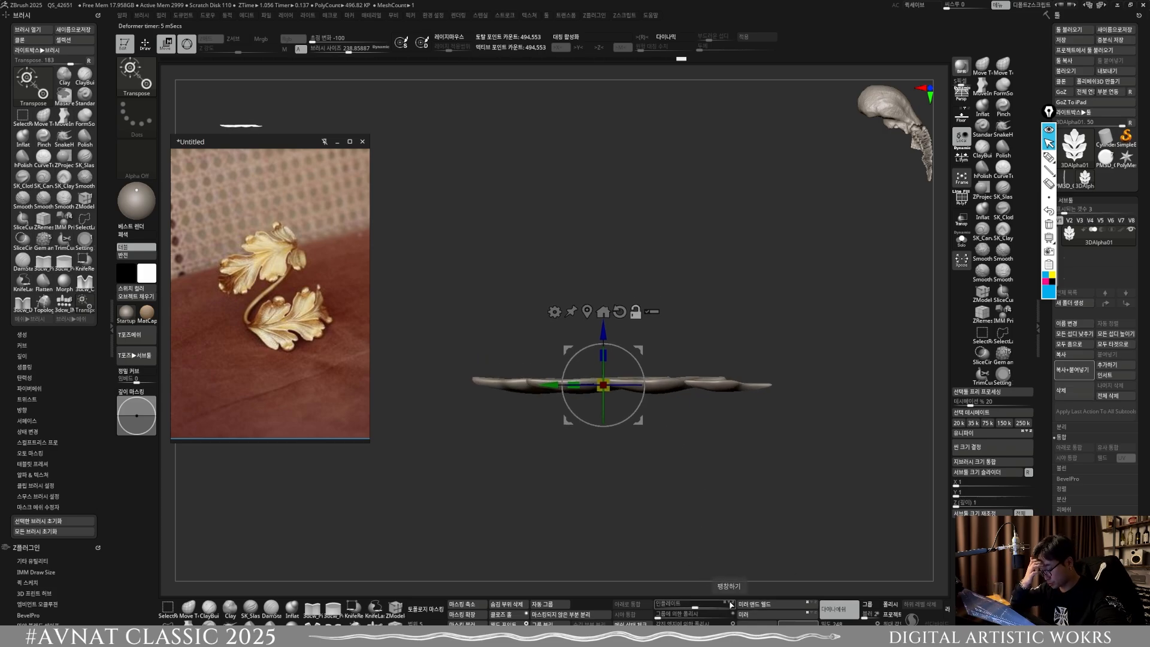
pyautogui.moveTo(697, 606); pyautogui.dragTo(707, 608)
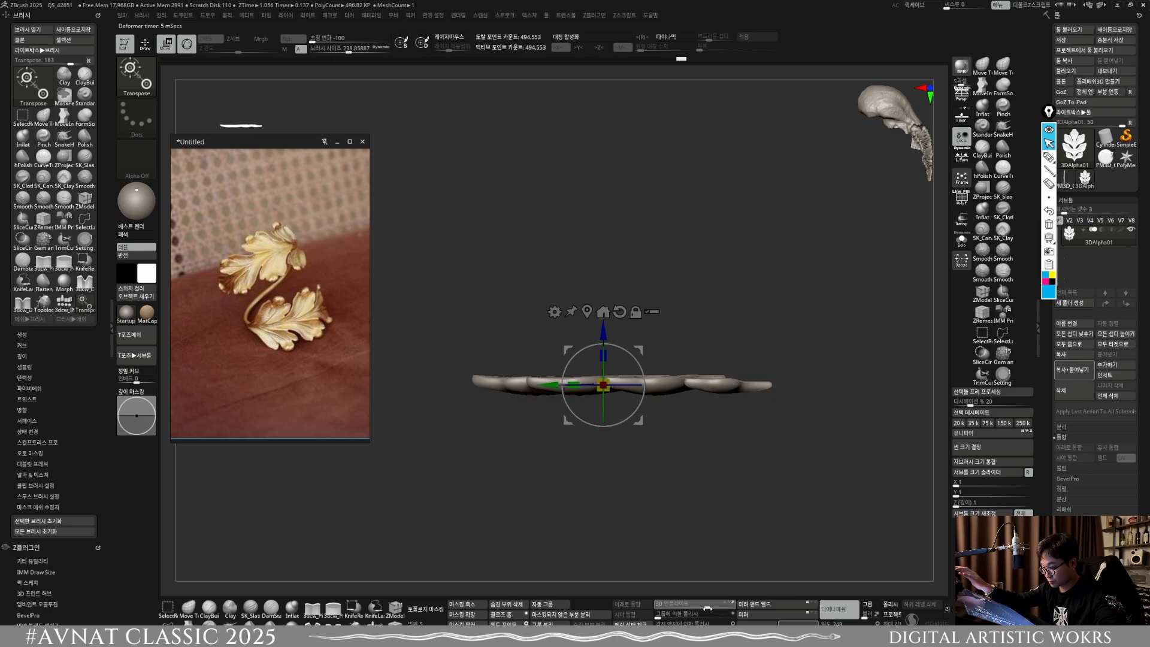
pyautogui.moveTo(702, 539); pyautogui.dragTo(675, 502)
pyautogui.keyDown('shift'); pyautogui.moveTo(690, 566); pyautogui.dragTo(674, 506); pyautogui.keyUp('shift')
pyautogui.keyDown('ctrl'); pyautogui.moveTo(678, 514); pyautogui.dragTo(711, 546); pyautogui.keyUp('ctrl')
pyautogui.keyDown('shift'); pyautogui.moveTo(711, 479); pyautogui.dragTo(729, 520); pyautogui.keyUp('shift')
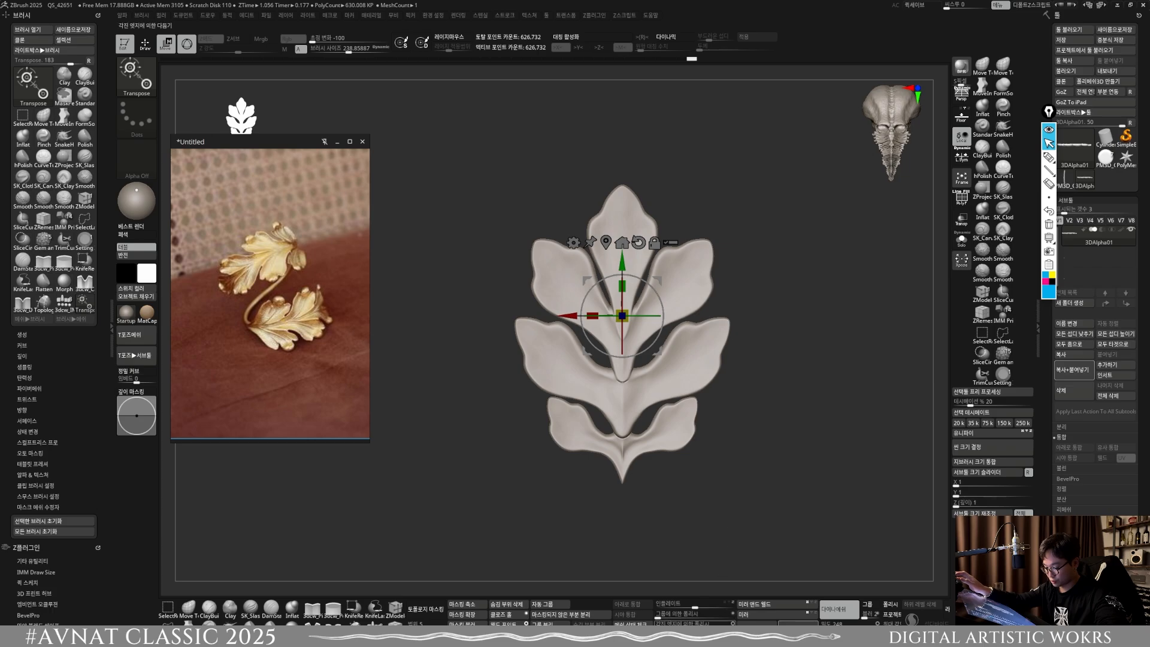
pyautogui.keyDown('ctrl'); pyautogui.moveTo(755, 483); pyautogui.dragTo(774, 507); pyautogui.keyUp('ctrl')
pyautogui.keyDown('alt'); pyautogui.moveTo(727, 439); pyautogui.dragTo(695, 470); pyautogui.keyUp('alt')
pyautogui.click(145, 44)
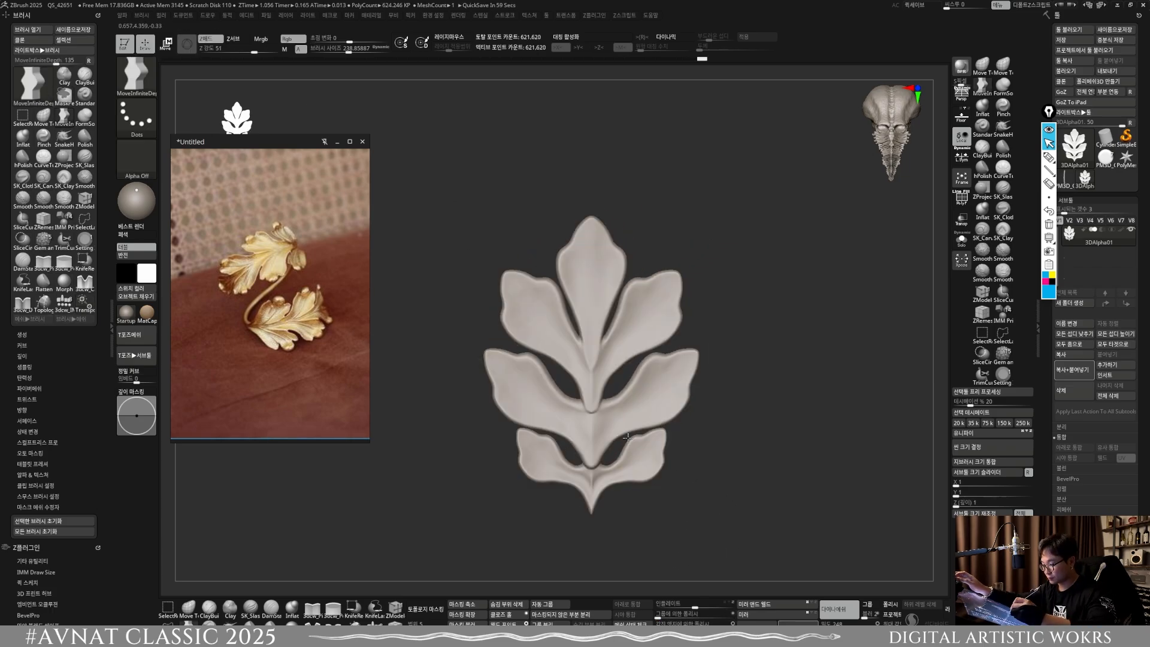
# Step: Enable X symmetry and refine the outer tips of the middle lobe pair with the Move brush
pyautogui.keyDown('alt'); pyautogui.moveTo(605, 497); pyautogui.dragTo(632, 483); pyautogui.keyUp('alt')
pyautogui.keyDown('alt'); pyautogui.moveTo(633, 432); pyautogui.dragTo(616, 468); pyautogui.keyUp('alt')
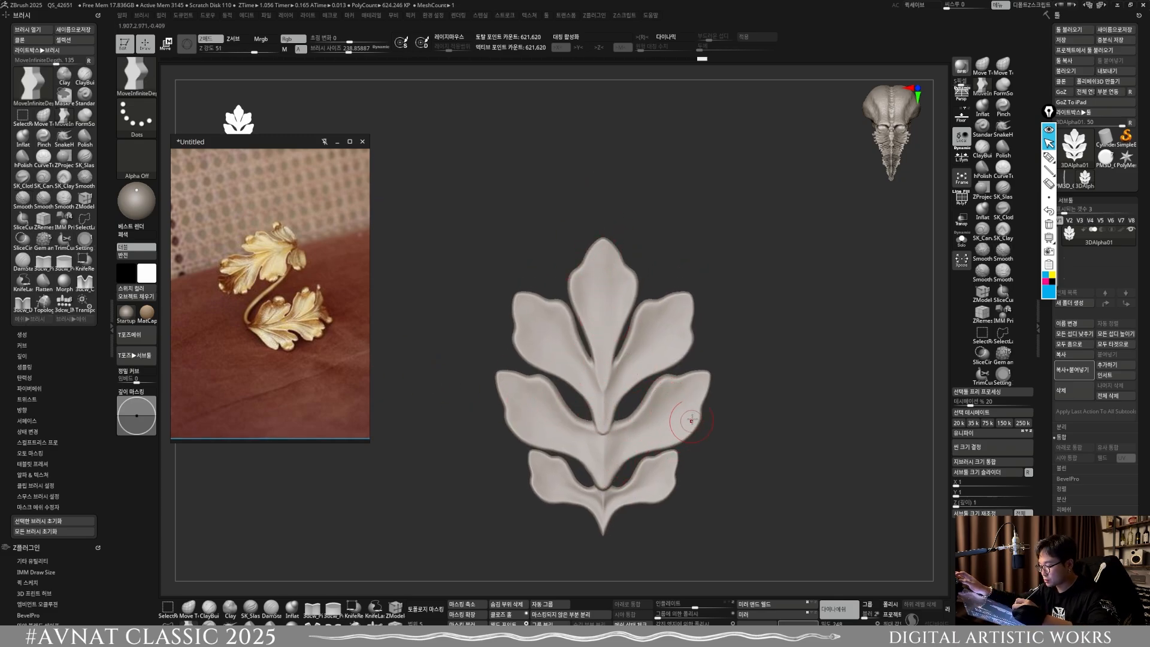
pyautogui.press('x')
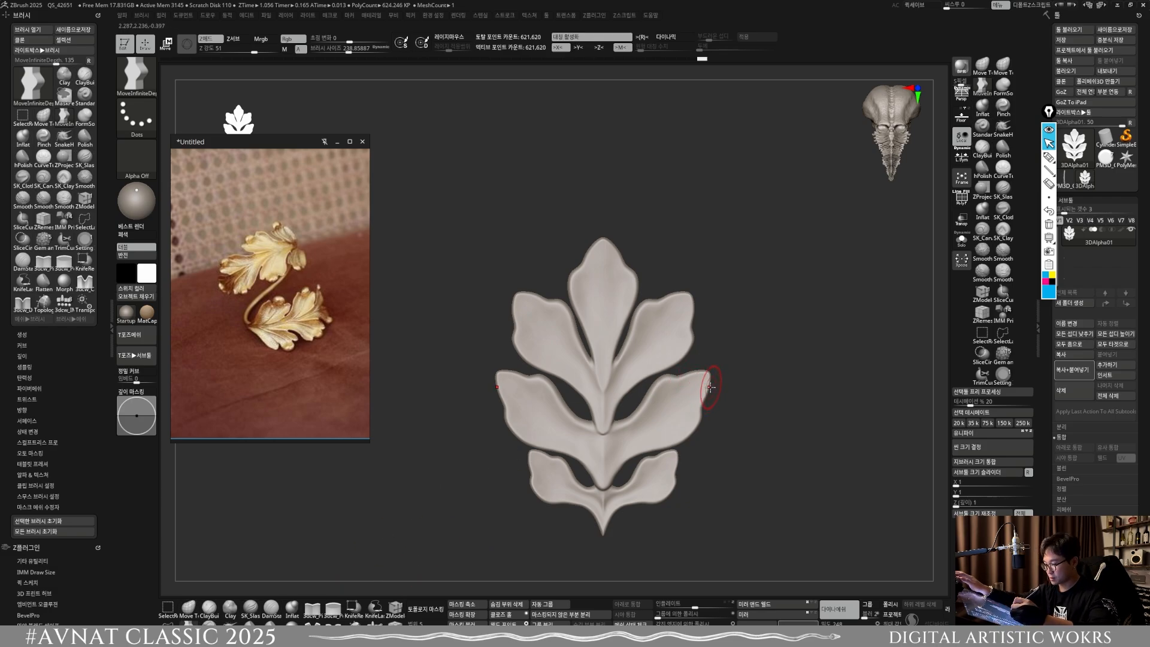
pyautogui.scroll(3, 711, 397)
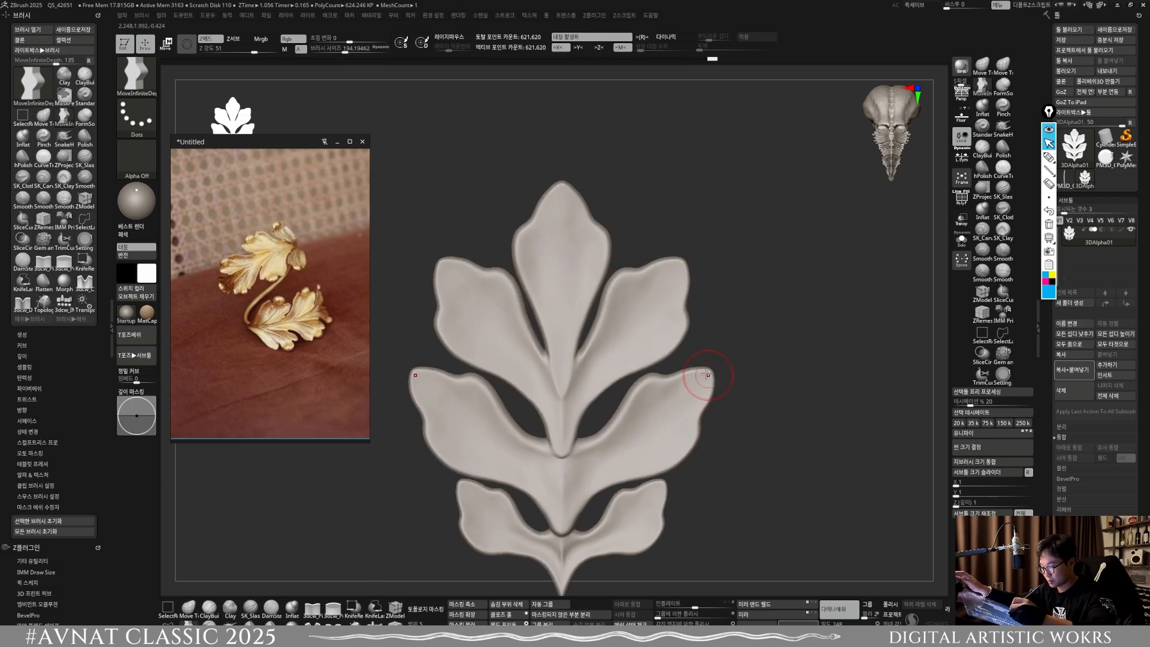
pyautogui.keyDown('alt'); pyautogui.moveTo(673, 315); pyautogui.dragTo(762, 297, button='right'); pyautogui.keyUp('alt')
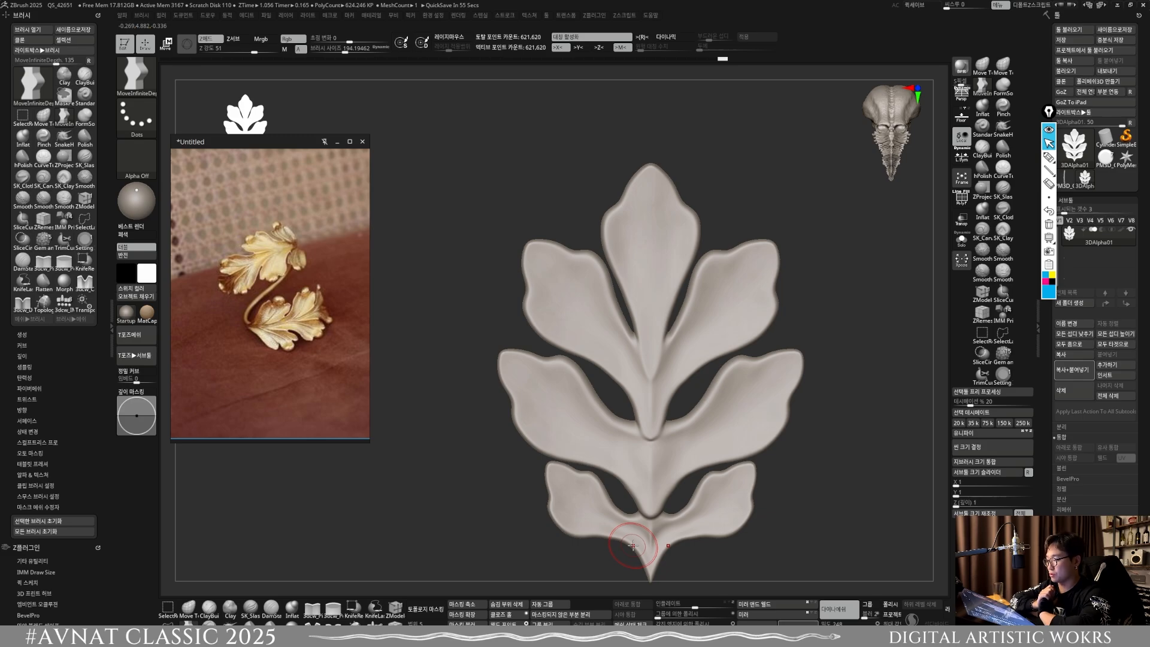
# Step: Sculpt the junction between the top lobe and the upper side lobes with a reduced Standard brush
pyautogui.press('b')
pyautogui.press('s')
pyautogui.press('t')
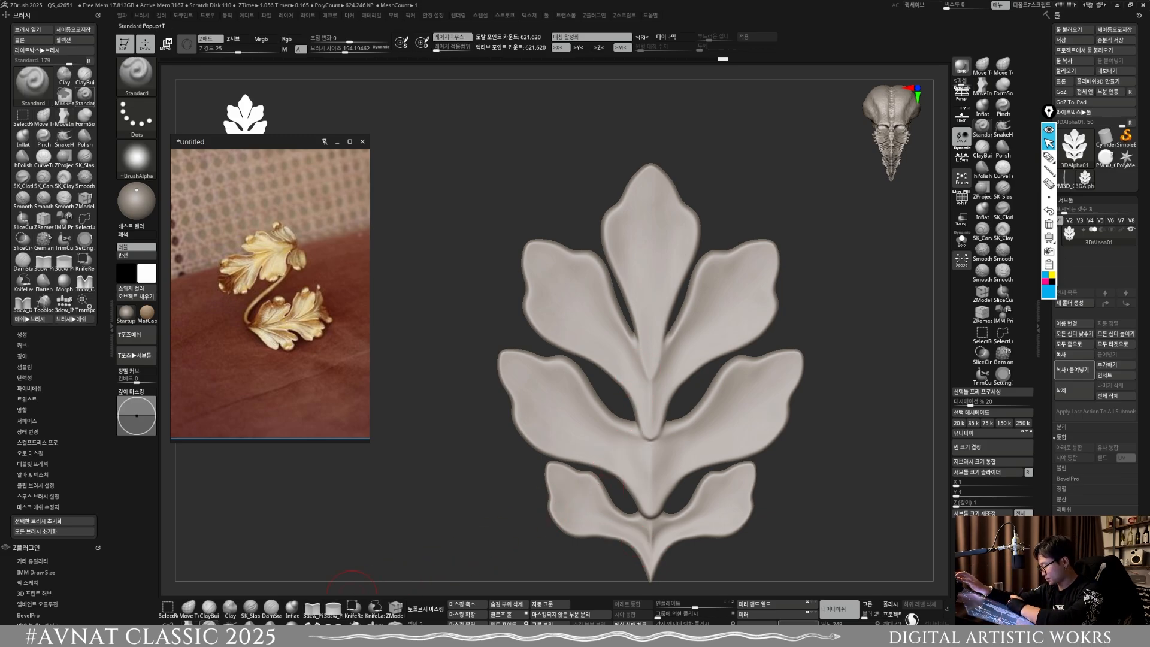
pyautogui.keyDown('ctrl'); pyautogui.moveTo(655, 323); pyautogui.dragTo(647, 366, button='right'); pyautogui.keyUp('ctrl')
pyautogui.press('s')
pyautogui.moveTo(646, 367); pyautogui.dragTo(639, 366)
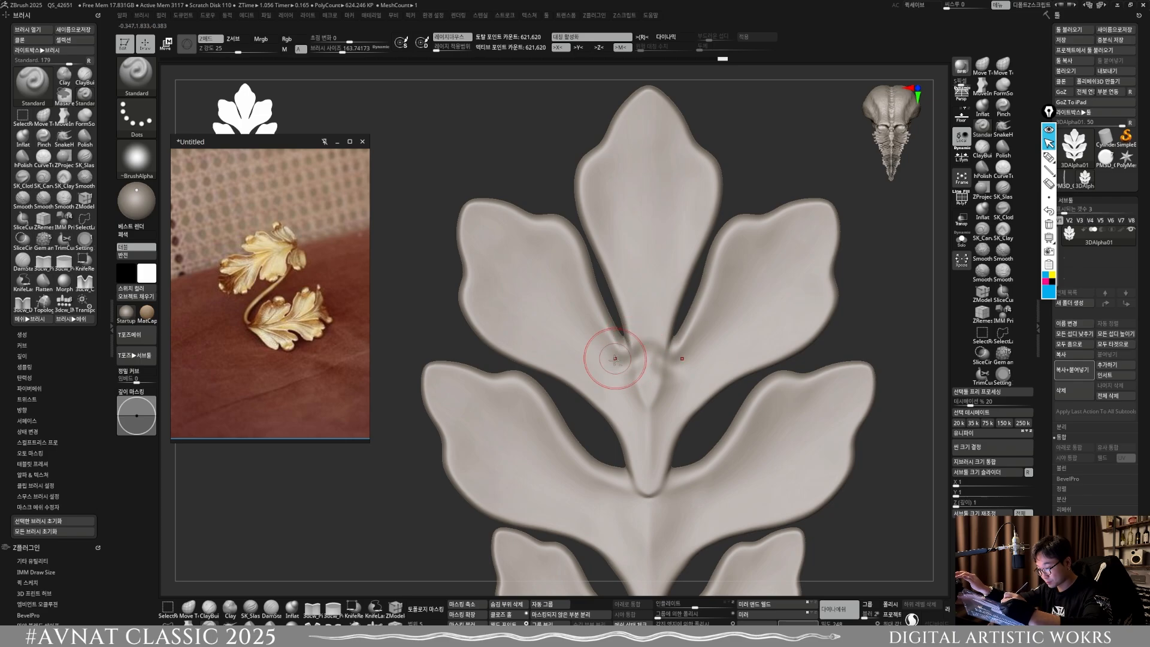
pyautogui.keyDown('shift'); pyautogui.moveTo(614, 358); pyautogui.dragTo(631, 341); pyautogui.keyUp('shift')
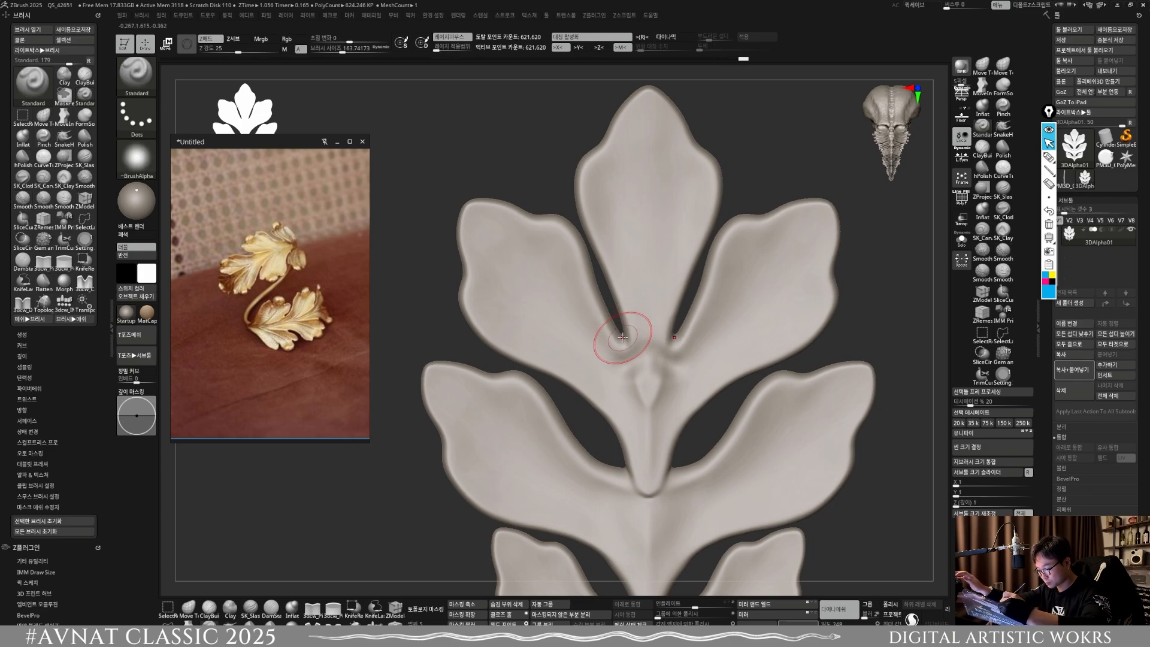
# Step: Refine the inner ends of the top lobe's gaps and the stem below them, varying the Standard brush size
pyautogui.press('[')
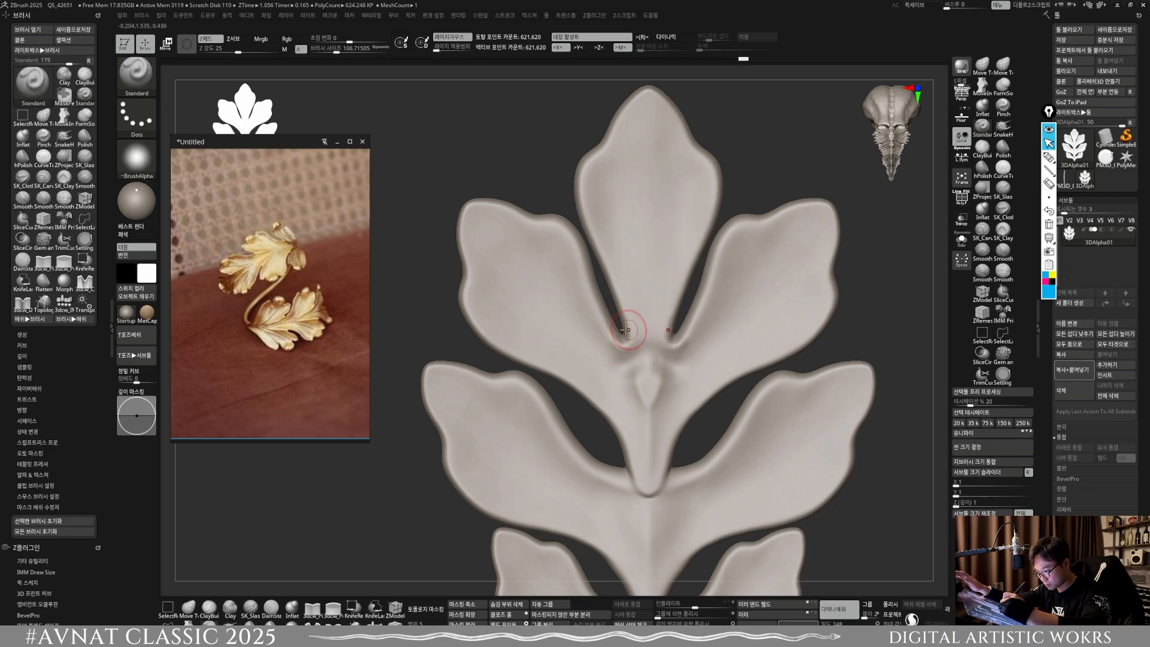
pyautogui.moveTo(626, 347)
pyautogui.mouseDown()
pyautogui.moveTo(616, 307)
pyautogui.moveTo(653, 415)
pyautogui.mouseUp()
pyautogui.press('s')
pyautogui.press('s')
pyautogui.moveTo(636, 356); pyautogui.dragTo(644, 394)
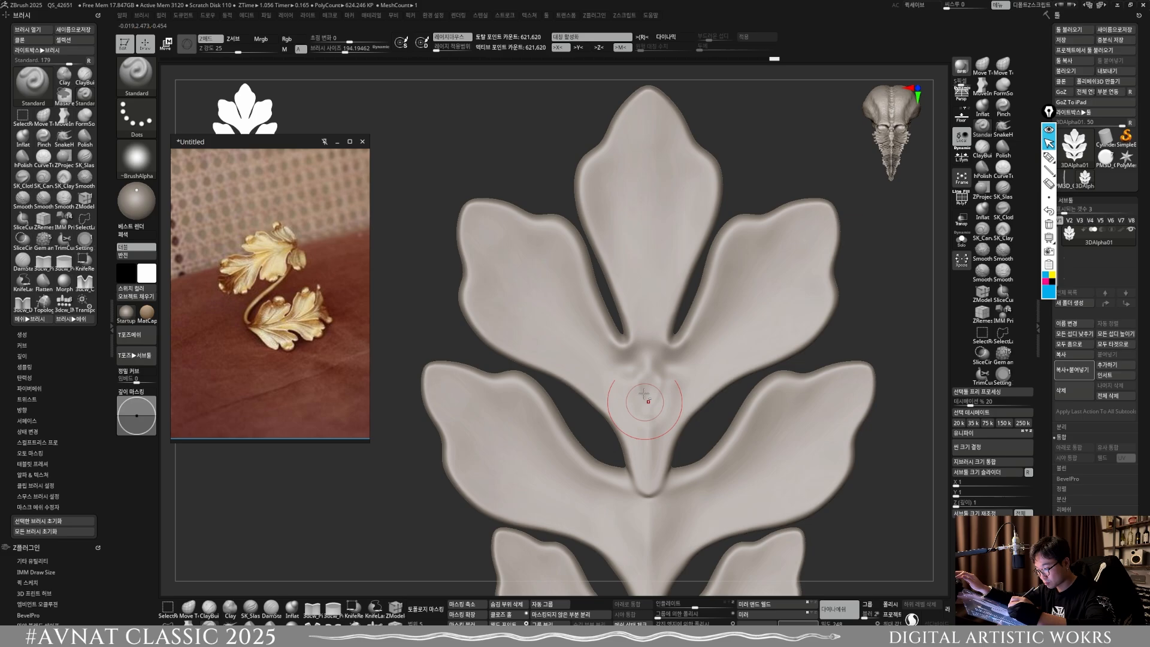
# Step: Sculpt lengthwise vein grooves down the top lobe, from its tip toward the stem, with a larger Standard brush
pyautogui.moveTo(628, 198); pyautogui.dragTo(624, 185)
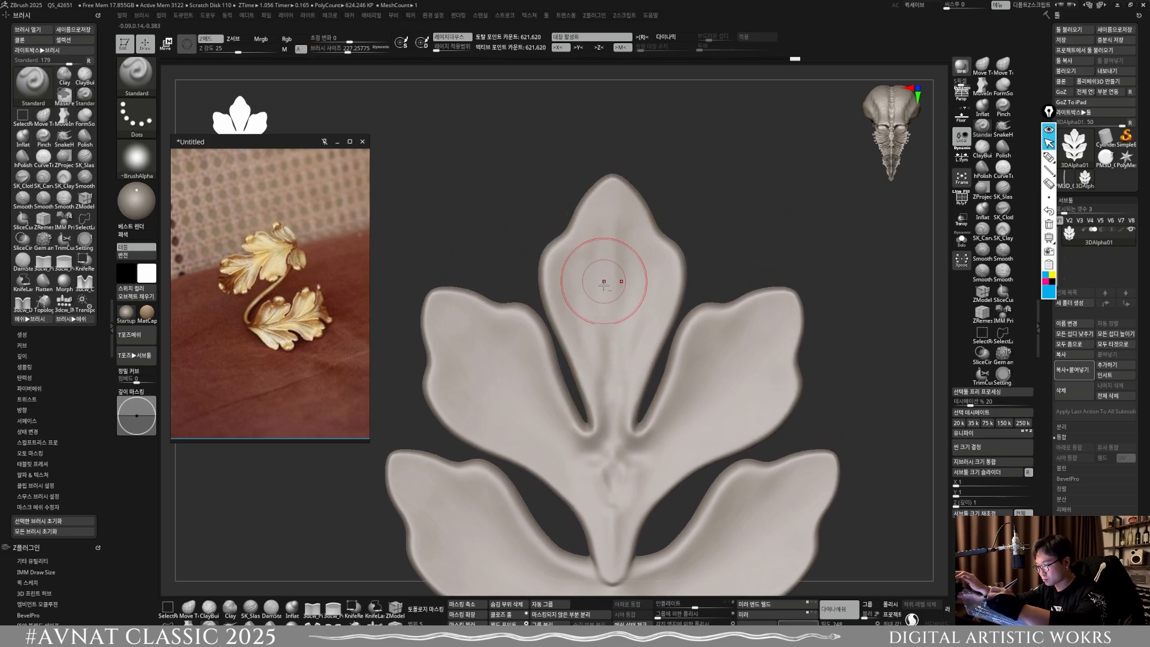
pyautogui.moveTo(610, 185)
pyautogui.mouseDown()
pyautogui.moveTo(611, 328)
pyautogui.moveTo(610, 297)
pyautogui.mouseUp()
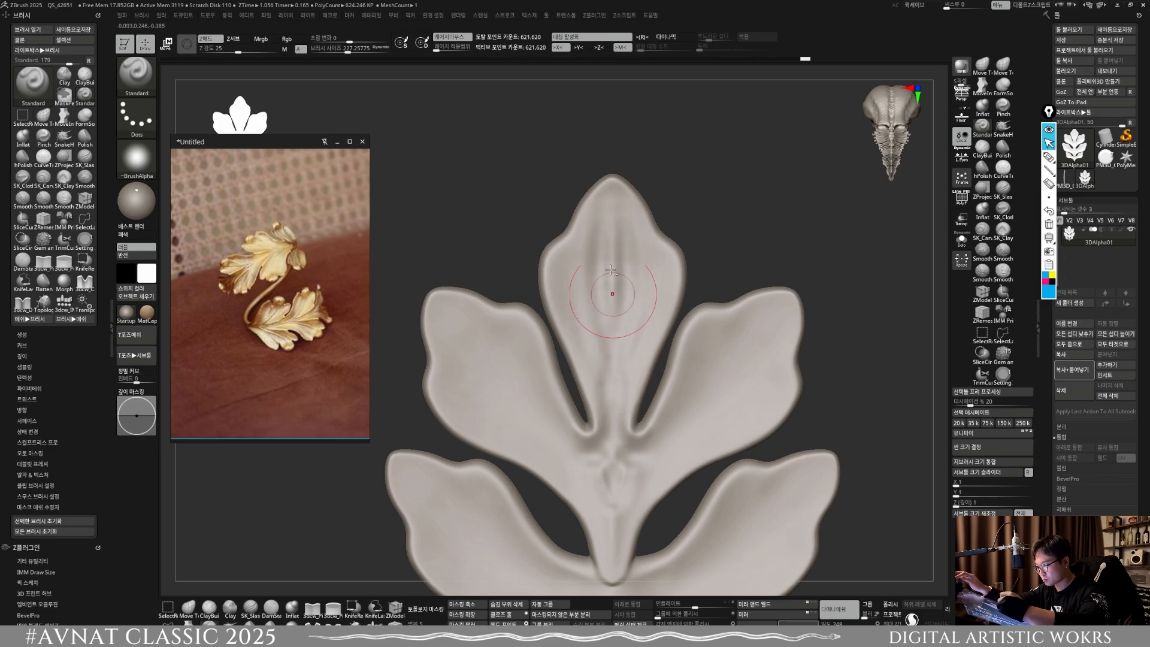
pyautogui.moveTo(596, 221)
pyautogui.mouseDown()
pyautogui.moveTo(600, 344)
pyautogui.moveTo(582, 327)
pyautogui.mouseUp()
pyautogui.moveTo(576, 246)
pyautogui.mouseDown()
pyautogui.moveTo(569, 273)
pyautogui.moveTo(602, 413)
pyautogui.mouseUp()
# Step: Sculpt symmetrical vein grooves along the upper side lobes, running from their outer edges toward the central stem
pyautogui.keyDown('alt'); pyautogui.moveTo(642, 403); pyautogui.dragTo(697, 343, button='right'); pyautogui.keyUp('alt')
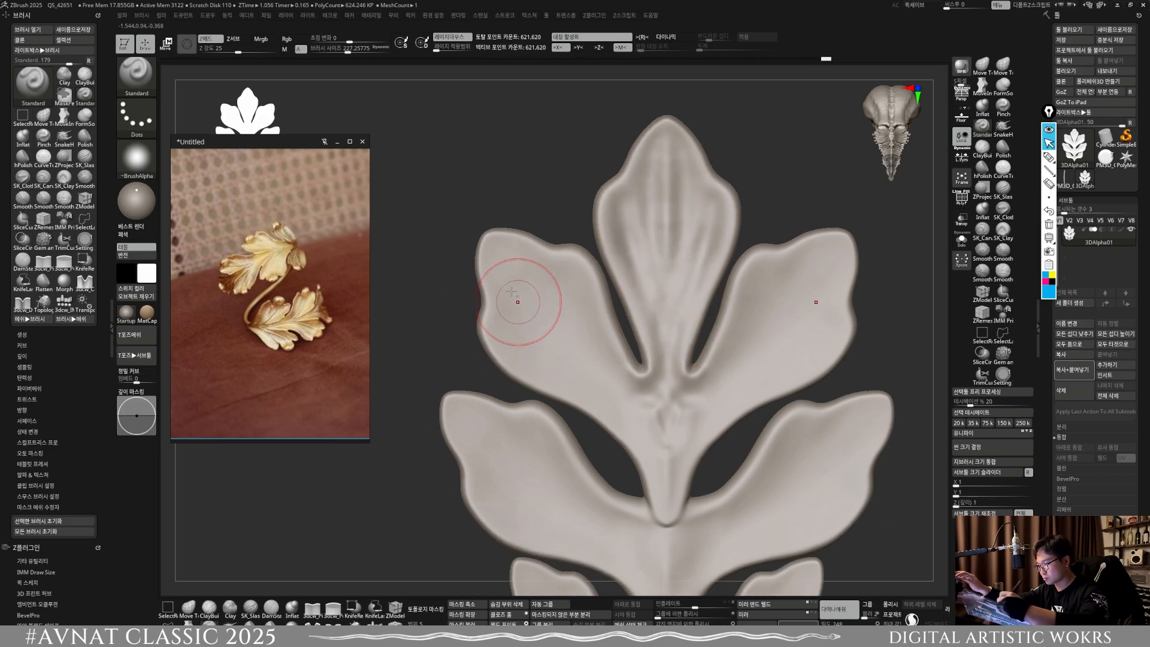
pyautogui.moveTo(497, 256)
pyautogui.mouseDown()
pyautogui.moveTo(554, 339)
pyautogui.moveTo(656, 439)
pyautogui.moveTo(577, 353)
pyautogui.moveTo(572, 325)
pyautogui.moveTo(588, 363)
pyautogui.mouseUp()
pyautogui.moveTo(510, 293); pyautogui.dragTo(557, 375)
pyautogui.moveTo(517, 327); pyautogui.dragTo(599, 395)
pyautogui.moveTo(517, 320); pyautogui.dragTo(640, 416)
pyautogui.moveTo(606, 358)
pyautogui.mouseDown()
pyautogui.moveTo(528, 260)
pyautogui.moveTo(593, 329)
pyautogui.mouseUp()
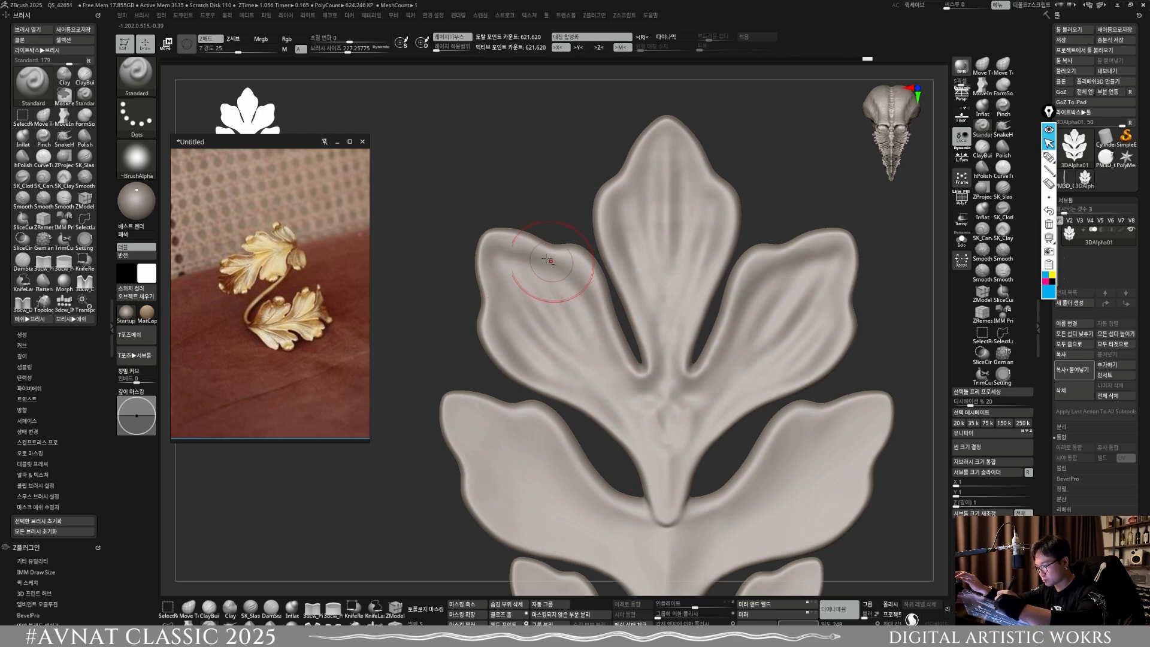
pyautogui.moveTo(554, 266)
pyautogui.mouseDown()
pyautogui.moveTo(623, 395)
pyautogui.moveTo(535, 257)
pyautogui.moveTo(505, 259)
pyautogui.mouseUp()
# Step: Sculpt symmetrical vein grooves along the middle lobe pair, following the lobes from their outer edges to the center line
pyautogui.keyDown('alt'); pyautogui.moveTo(602, 446); pyautogui.dragTo(568, 331); pyautogui.keyUp('alt')
pyautogui.moveTo(421, 292); pyautogui.dragTo(450, 314)
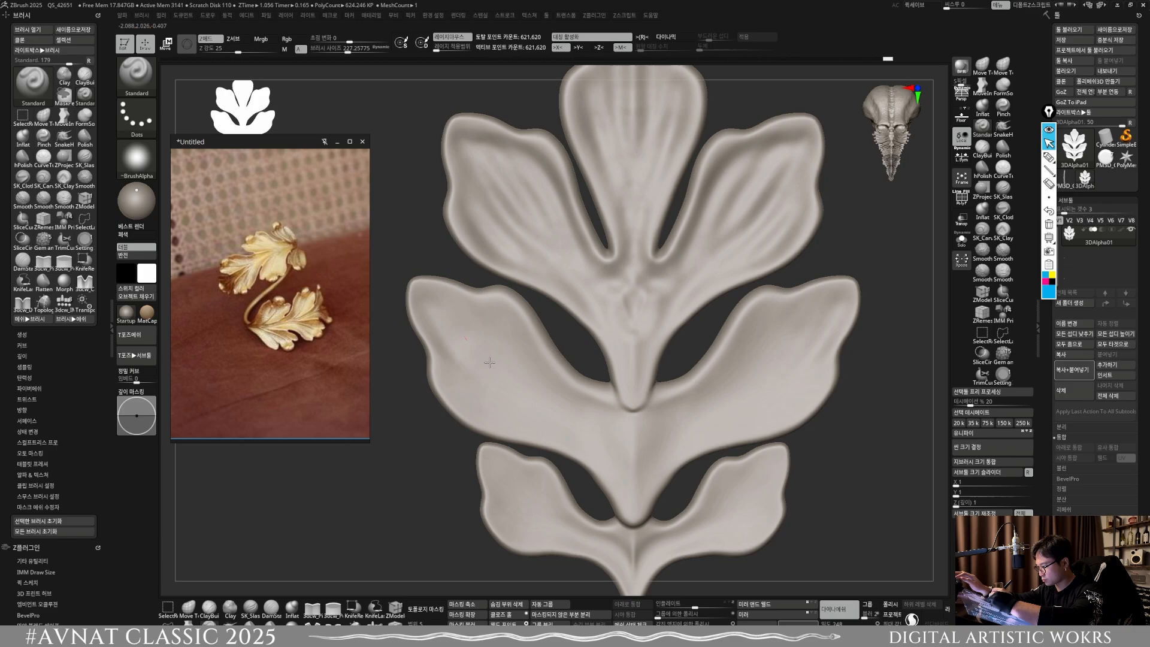
pyautogui.moveTo(478, 354); pyautogui.dragTo(486, 365)
pyautogui.moveTo(436, 301)
pyautogui.mouseDown()
pyautogui.moveTo(508, 383)
pyautogui.moveTo(520, 382)
pyautogui.moveTo(476, 335)
pyautogui.moveTo(500, 400)
pyautogui.moveTo(464, 389)
pyautogui.mouseUp()
pyautogui.moveTo(627, 461); pyautogui.dragTo(506, 325)
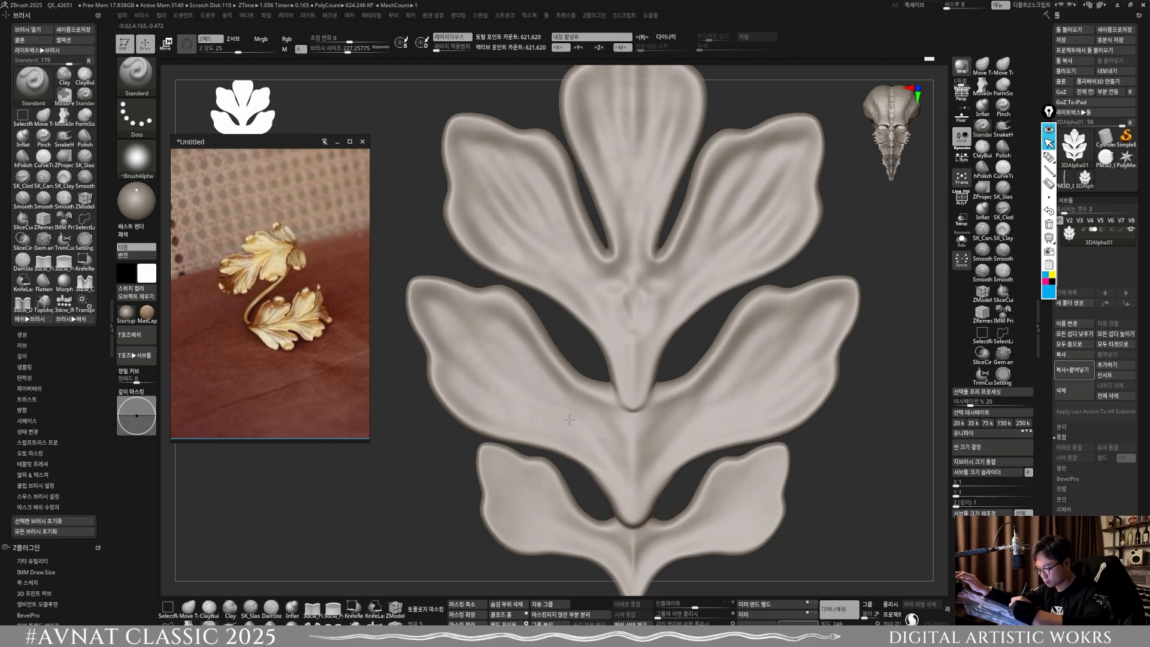
pyautogui.moveTo(629, 463); pyautogui.dragTo(546, 373)
# Step: Sculpt vein grooves along the lowest lobe pair toward the pointed base with a smaller Standard brush, and remesh the leaf
pyautogui.keyDown('alt'); pyautogui.moveTo(552, 380); pyautogui.dragTo(553, 283, button='right'); pyautogui.keyUp('alt')
pyautogui.press('[')
pyautogui.press('[')
pyautogui.keyDown('alt'); pyautogui.moveTo(518, 386); pyautogui.dragTo(493, 347, button='right'); pyautogui.keyUp('alt')
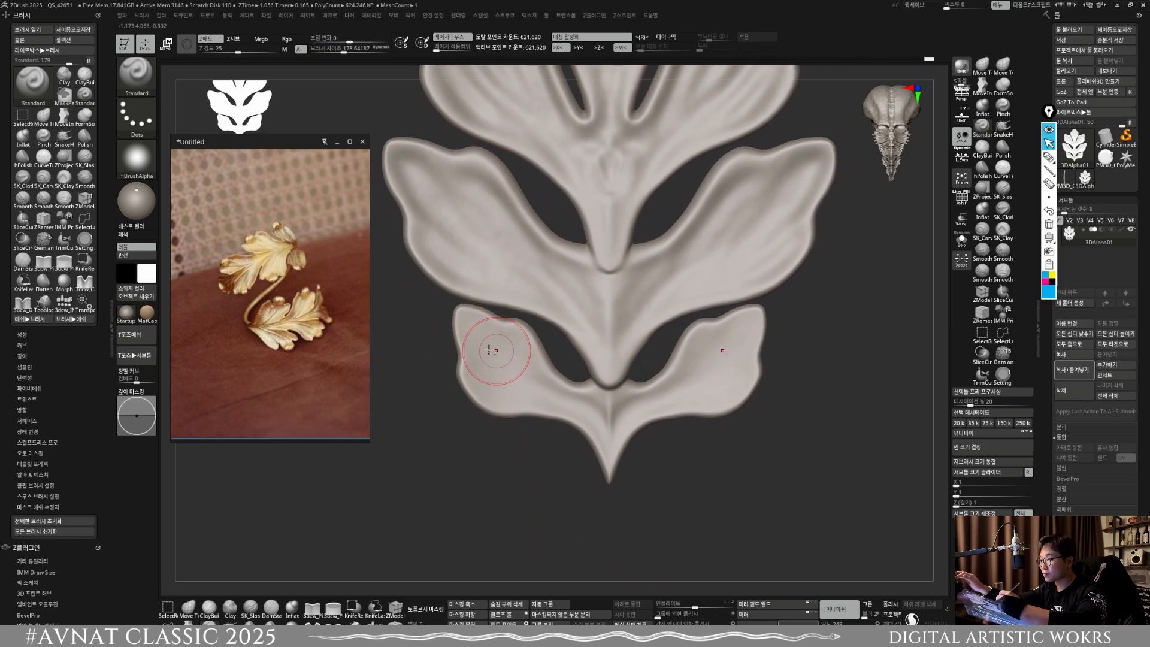
pyautogui.moveTo(488, 341)
pyautogui.mouseDown()
pyautogui.moveTo(537, 395)
pyautogui.moveTo(582, 415)
pyautogui.mouseUp()
pyautogui.moveTo(472, 375); pyautogui.dragTo(580, 413)
pyautogui.moveTo(602, 443)
pyautogui.keyDown('alt'); pyautogui.mouseDown(button='right')
pyautogui.moveTo(686, 423)
pyautogui.moveTo(770, 500)
pyautogui.moveTo(789, 488)
pyautogui.mouseUp(button='right'); pyautogui.keyUp('alt')
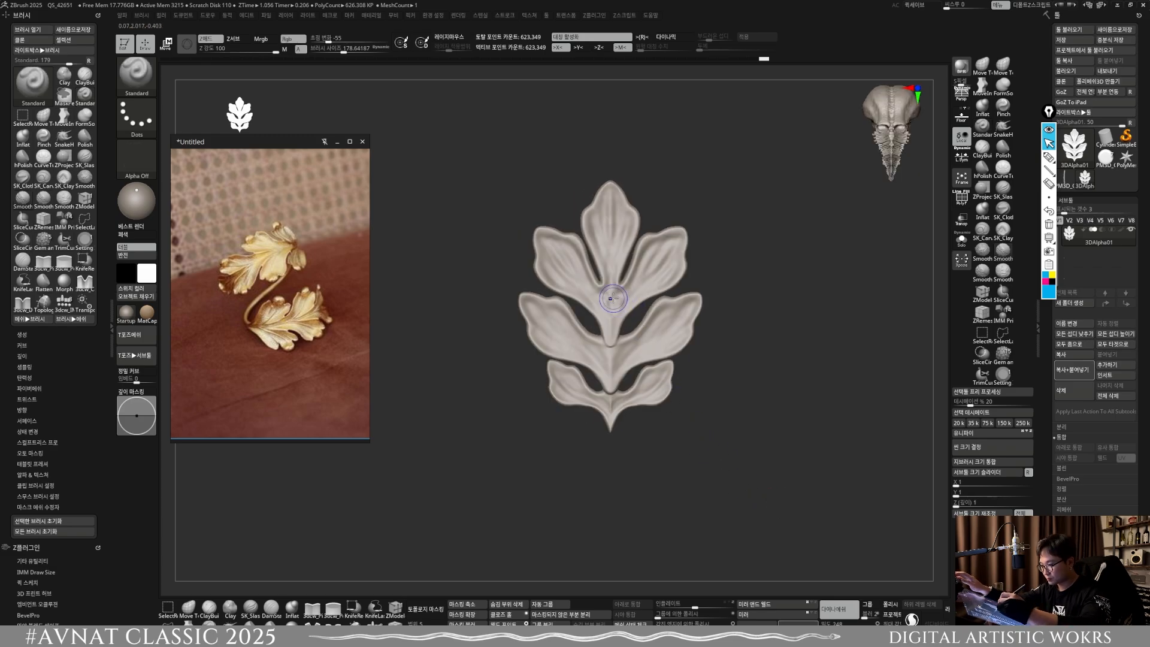
# Step: Sculpt and smooth the central stem where the upper side lobes meet, and remesh the leaf
pyautogui.keyDown('shift'); pyautogui.moveTo(610, 304); pyautogui.dragTo(609, 294); pyautogui.keyUp('shift')
pyautogui.keyDown('ctrl'); pyautogui.moveTo(607, 296); pyautogui.dragTo(613, 362, button='right'); pyautogui.keyUp('ctrl')
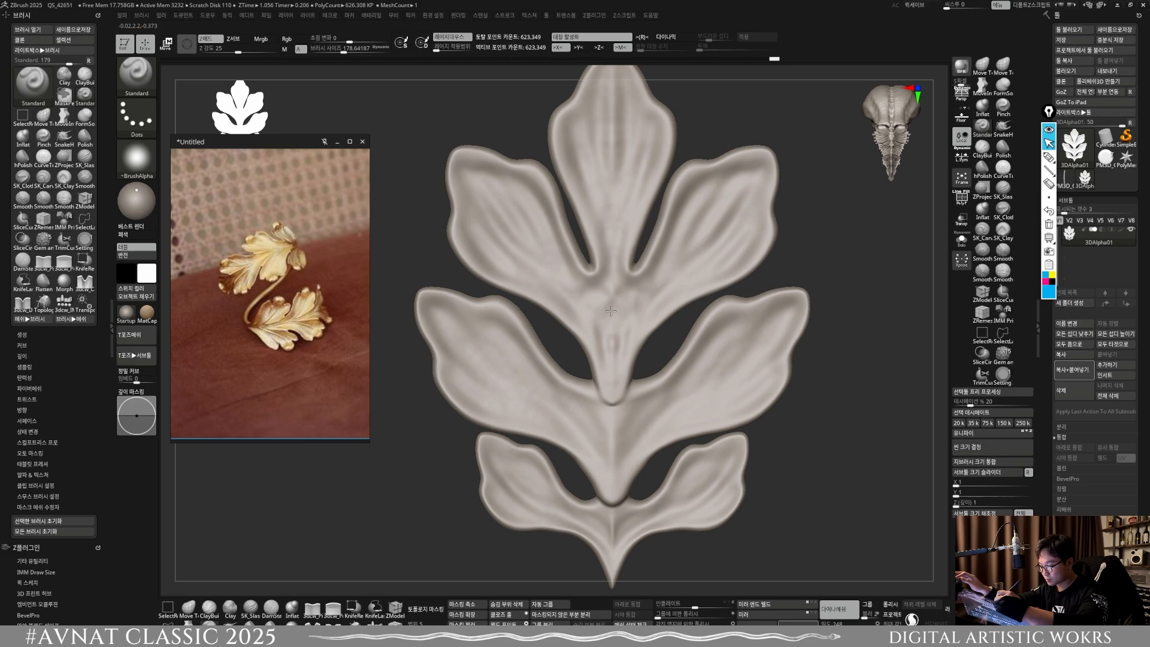
pyautogui.keyDown('ctrl'); pyautogui.moveTo(590, 171); pyautogui.dragTo(592, 223, button='right'); pyautogui.keyUp('ctrl')
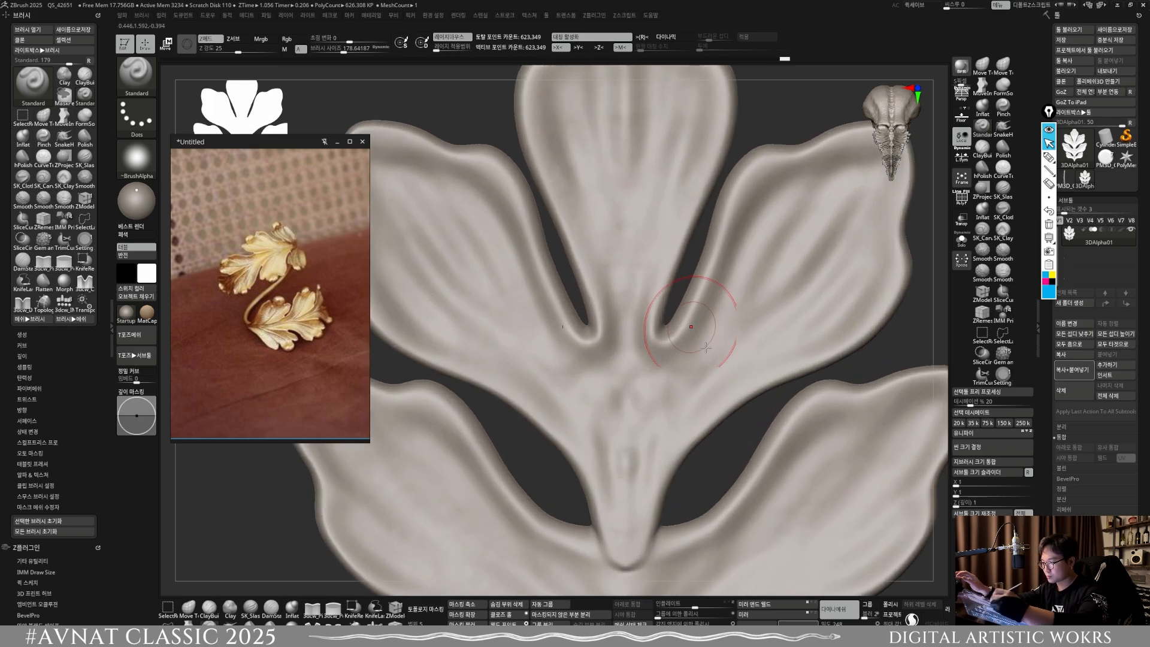
pyautogui.keyDown('ctrl'); pyautogui.moveTo(739, 408); pyautogui.dragTo(747, 287, button='right'); pyautogui.keyUp('ctrl')
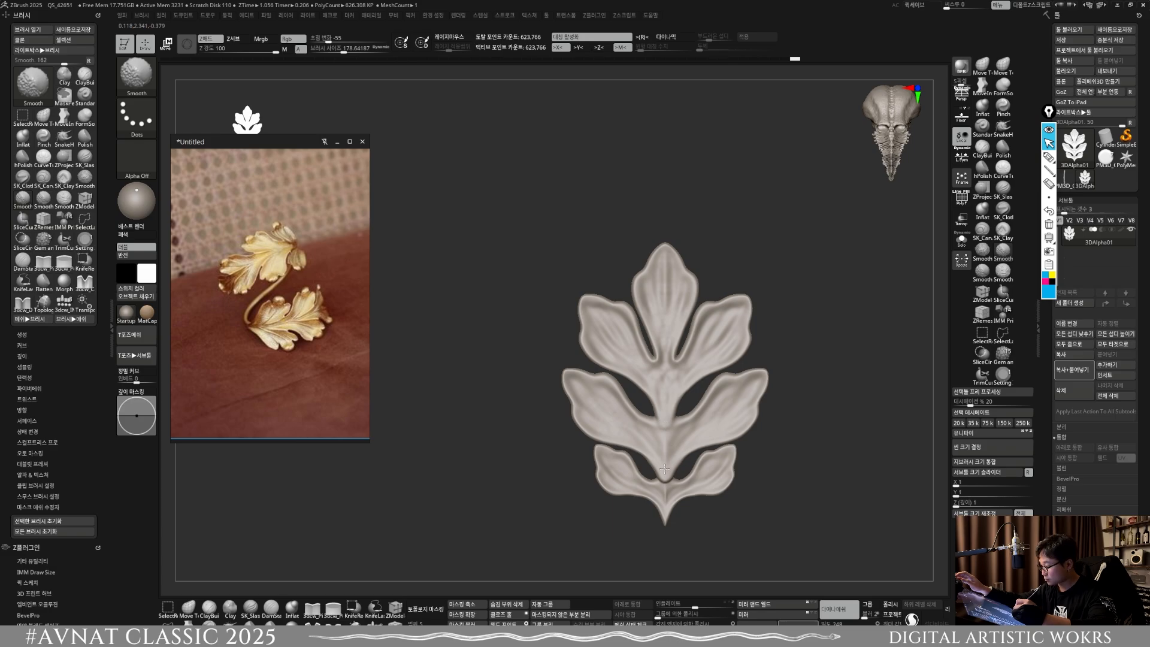
# Step: Reshape the stem junction between the lowest lobe pair with a Standard brush reduced to about size 107
pyautogui.moveTo(670, 460)
pyautogui.keyDown('alt'); pyautogui.mouseDown(button='right')
pyautogui.moveTo(672, 480)
pyautogui.moveTo(623, 433)
pyautogui.mouseUp(button='right'); pyautogui.keyUp('alt')
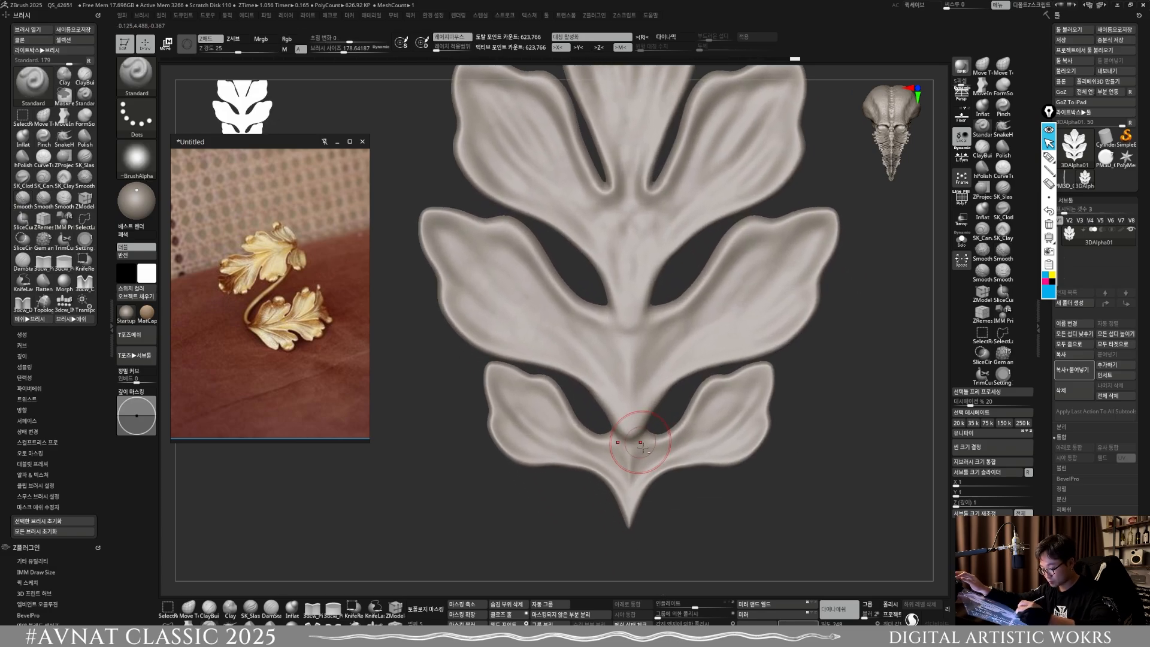
pyautogui.press('s')
pyautogui.moveTo(623, 433); pyautogui.dragTo(628, 435)
pyautogui.moveTo(628, 436)
pyautogui.mouseDown(button='right')
pyautogui.moveTo(647, 439)
pyautogui.moveTo(633, 432)
pyautogui.mouseUp(button='right')
pyautogui.press('s')
pyautogui.press('s')
pyautogui.moveTo(619, 442); pyautogui.dragTo(613, 441)
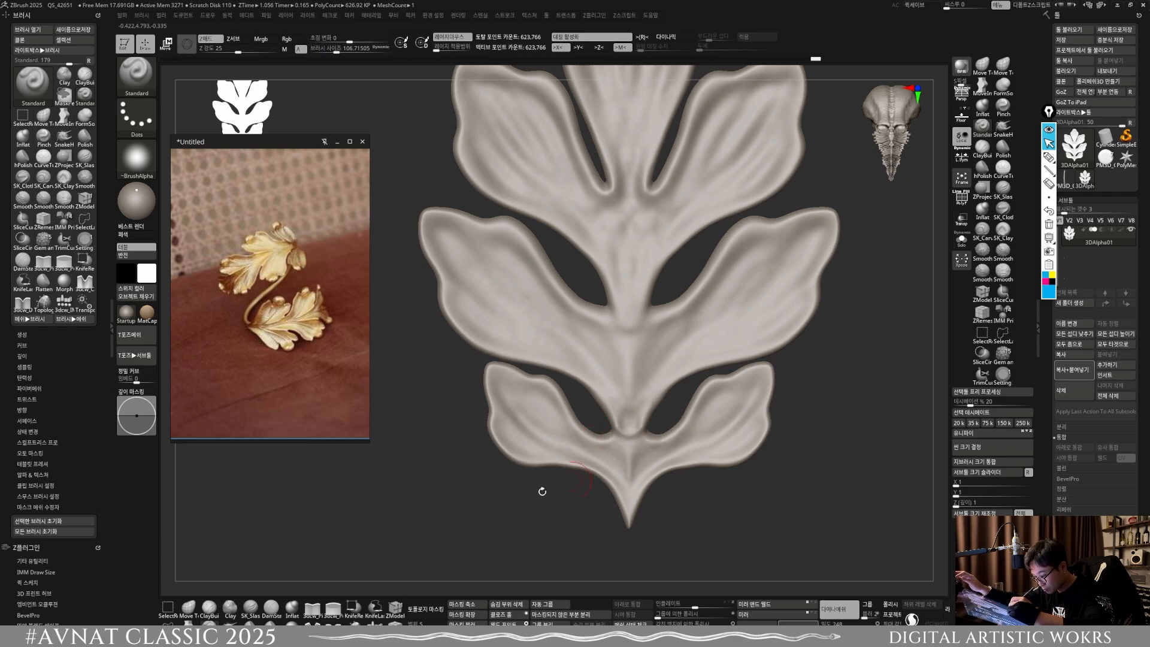
# Step: Build up the stem at the lowest lobe junction with ClayBuildup strokes, smooth them and remesh the leaf
pyautogui.press('b')
pyautogui.press('c')
pyautogui.press('b')
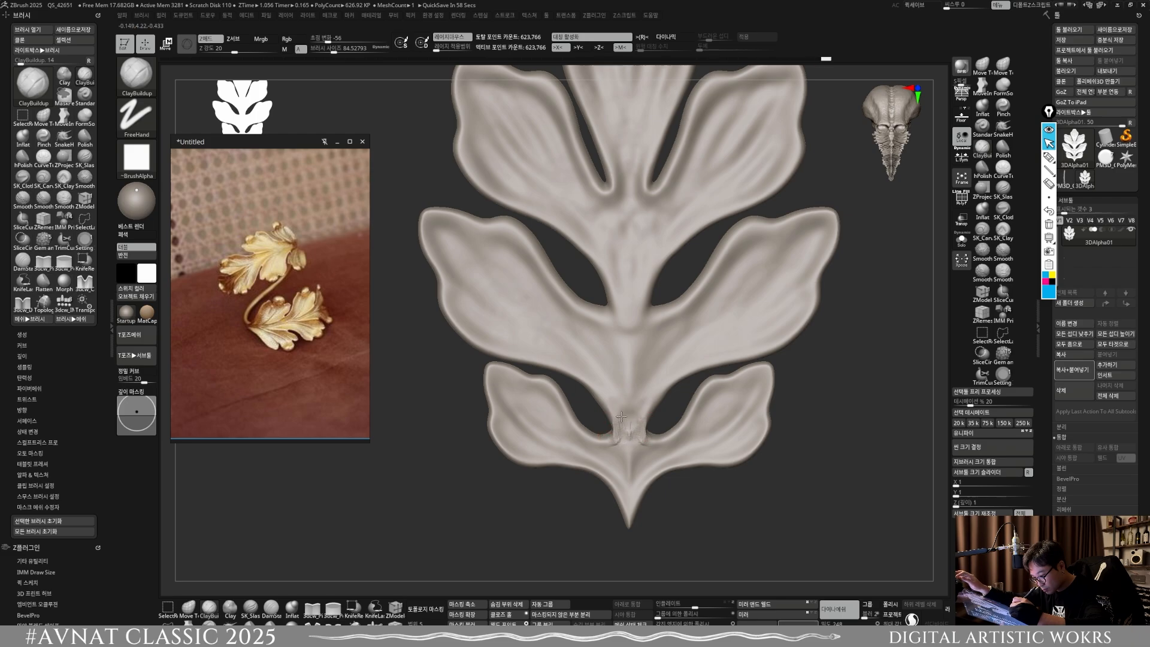
pyautogui.moveTo(625, 423); pyautogui.dragTo(627, 473)
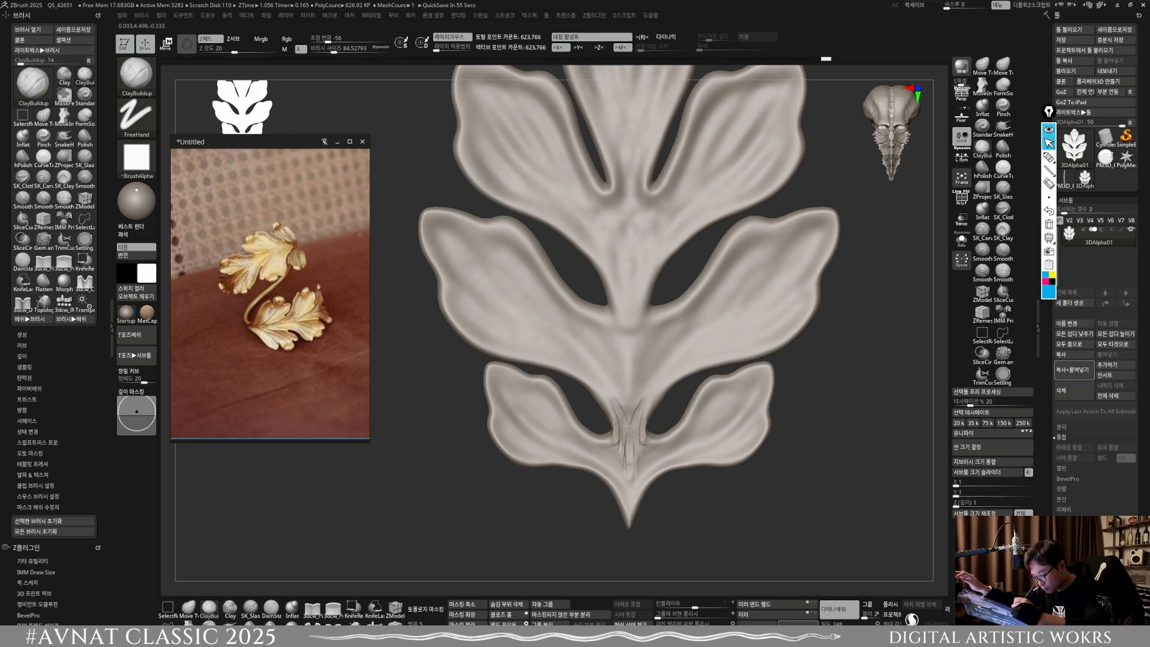
pyautogui.moveTo(607, 398); pyautogui.dragTo(578, 365)
pyautogui.moveTo(626, 424)
pyautogui.keyDown('shift'); pyautogui.mouseDown()
pyautogui.moveTo(623, 406)
pyautogui.moveTo(623, 418)
pyautogui.mouseUp(); pyautogui.keyUp('shift')
pyautogui.keyDown('ctrl'); pyautogui.moveTo(703, 541); pyautogui.dragTo(719, 523); pyautogui.keyUp('ctrl')
# Step: Build up the stem between the middle lobe pair with ClayBuildup, smooth the transition into the lobes and remesh the leaf
pyautogui.press('s')
pyautogui.moveTo(628, 370); pyautogui.dragTo(634, 371)
pyautogui.press('s')
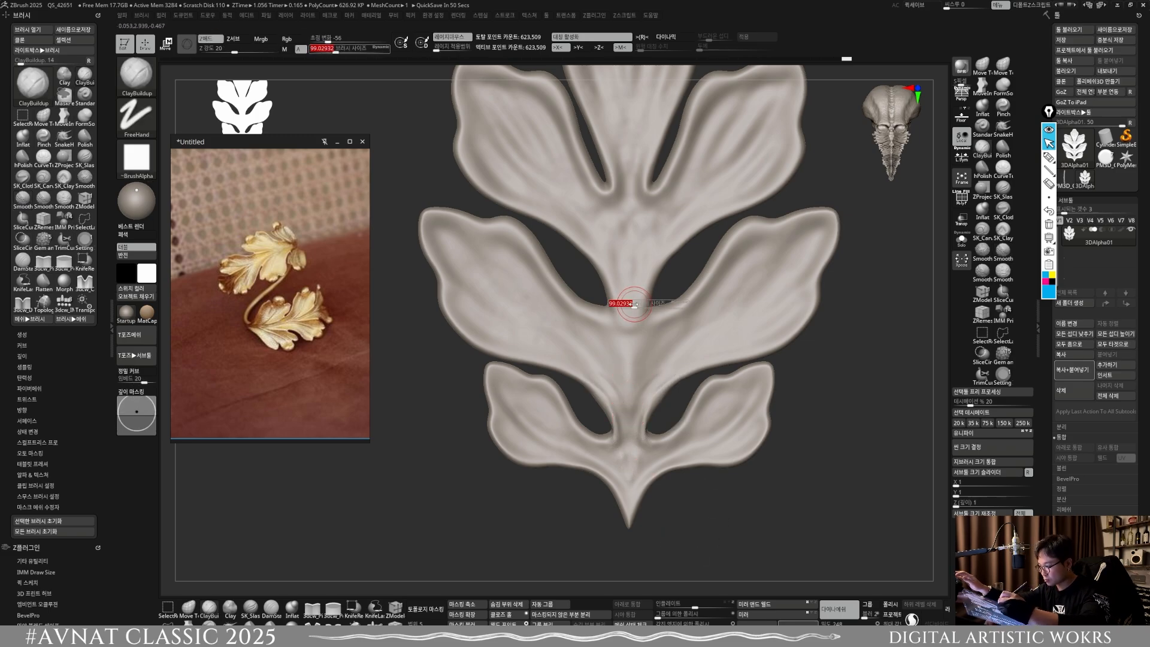
pyautogui.moveTo(634, 305); pyautogui.dragTo(627, 337)
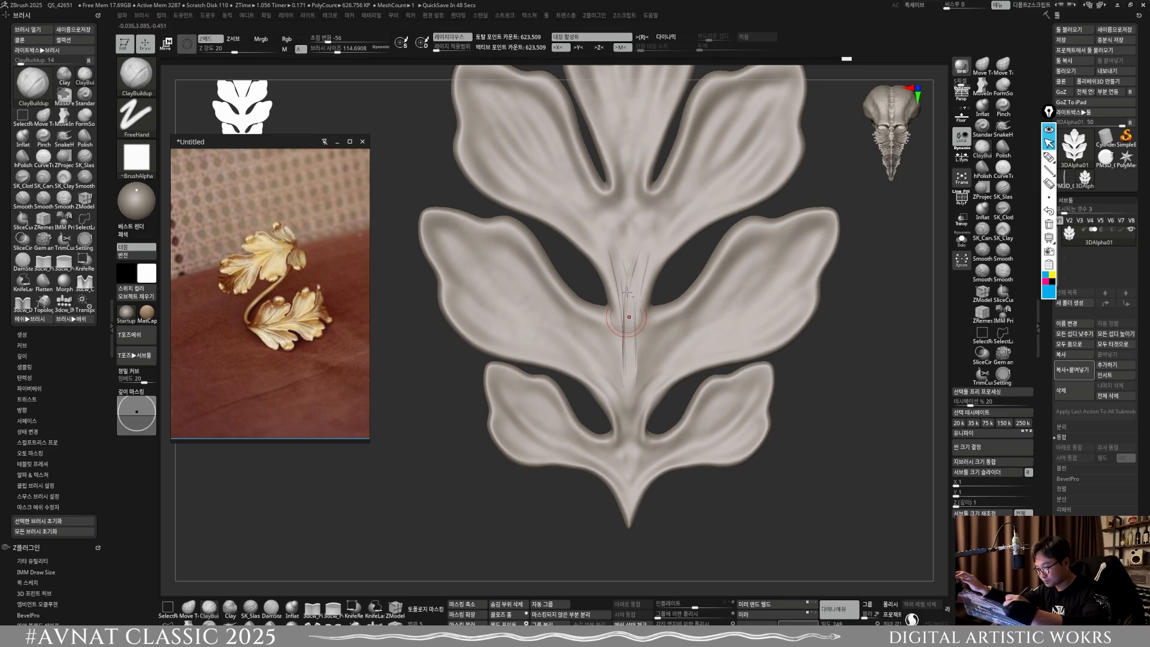
pyautogui.moveTo(626, 293)
pyautogui.mouseDown()
pyautogui.moveTo(627, 378)
pyautogui.moveTo(623, 357)
pyautogui.mouseUp()
pyautogui.moveTo(624, 307)
pyautogui.mouseDown()
pyautogui.moveTo(626, 354)
pyautogui.moveTo(630, 321)
pyautogui.moveTo(600, 317)
pyautogui.moveTo(619, 284)
pyautogui.moveTo(590, 245)
pyautogui.moveTo(627, 295)
pyautogui.mouseUp()
pyautogui.press('s')
pyautogui.press('s')
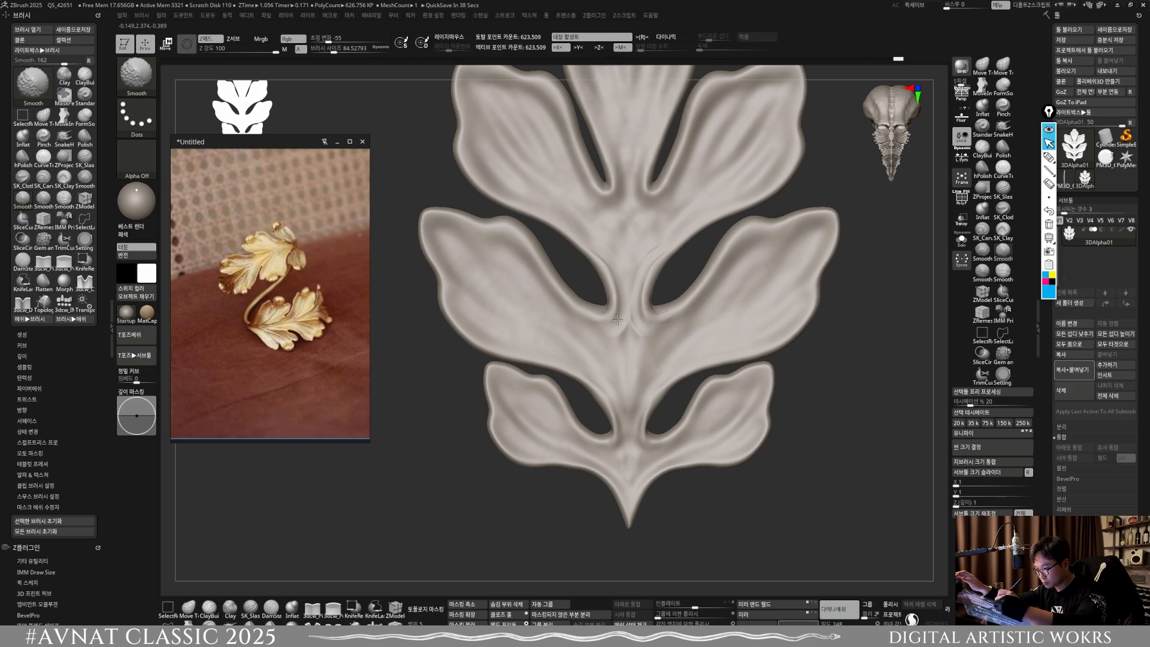
pyautogui.keyDown('alt'); pyautogui.moveTo(772, 533); pyautogui.dragTo(748, 387); pyautogui.keyUp('alt')
pyautogui.moveTo(730, 448)
pyautogui.keyDown('ctrl'); pyautogui.mouseDown()
pyautogui.moveTo(750, 426)
pyautogui.moveTo(721, 482)
pyautogui.mouseUp(); pyautogui.keyUp('ctrl')
# Step: Fill the stem below the middle lobe junction with a larger ClayBuildup brush, smooth down the stem and remesh the leaf
pyautogui.press('s')
pyautogui.moveTo(648, 397); pyautogui.dragTo(629, 399)
pyautogui.press('s')
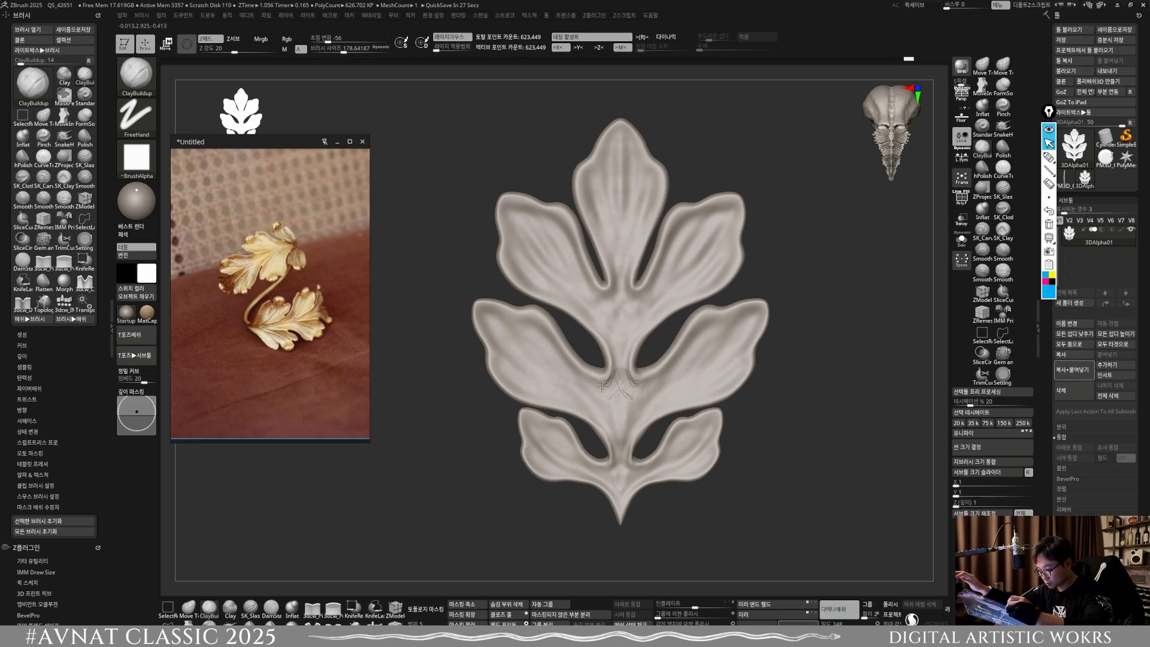
pyautogui.press('shift')
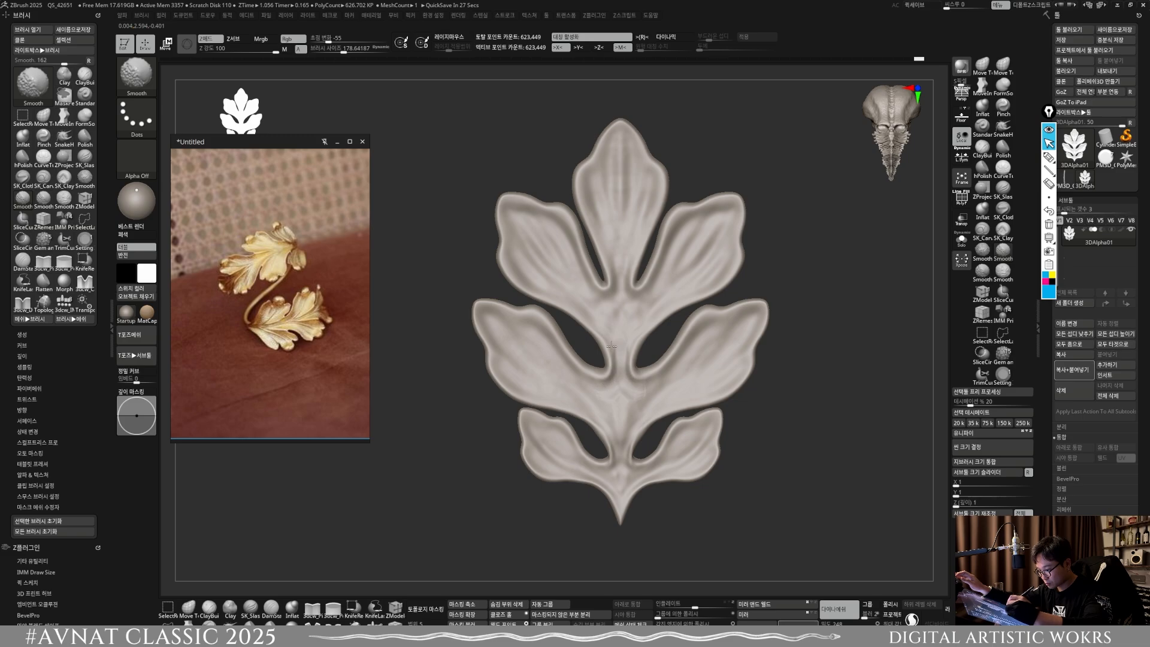
pyautogui.moveTo(620, 387)
pyautogui.mouseDown()
pyautogui.moveTo(618, 441)
pyautogui.moveTo(599, 407)
pyautogui.moveTo(624, 414)
pyautogui.mouseUp()
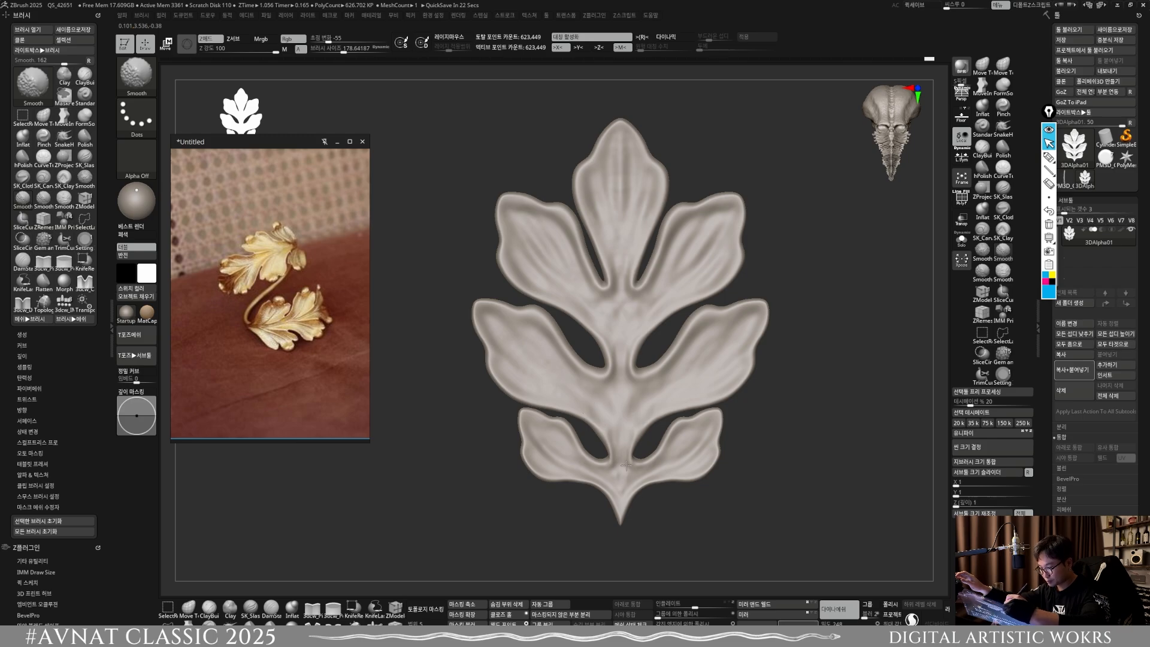
pyautogui.moveTo(748, 522)
pyautogui.keyDown('ctrl'); pyautogui.mouseDown()
pyautogui.moveTo(766, 541)
pyautogui.moveTo(731, 507)
pyautogui.mouseUp(); pyautogui.keyUp('ctrl')
pyautogui.moveTo(778, 564); pyautogui.dragTo(677, 506)
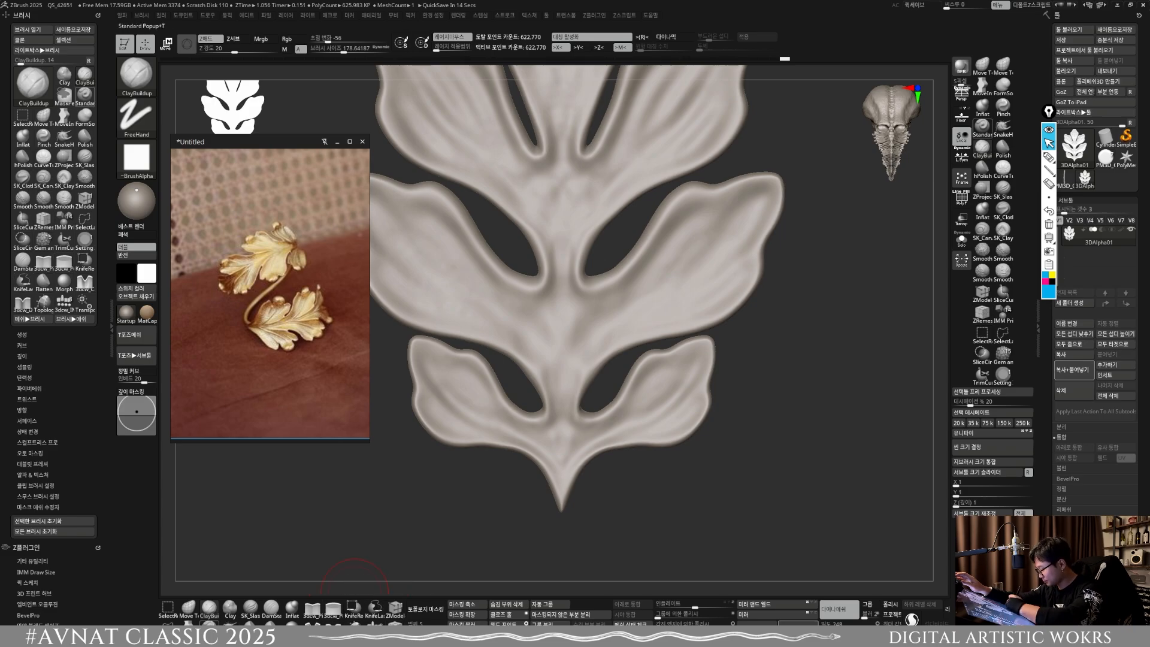
# Step: Sculpt a main vein from the tip of each side lobe toward the stem with the Standard brush at about size 119
pyautogui.click(355, 626)
pyautogui.press('s')
pyautogui.moveTo(436, 370); pyautogui.dragTo(423, 360)
pyautogui.press('s')
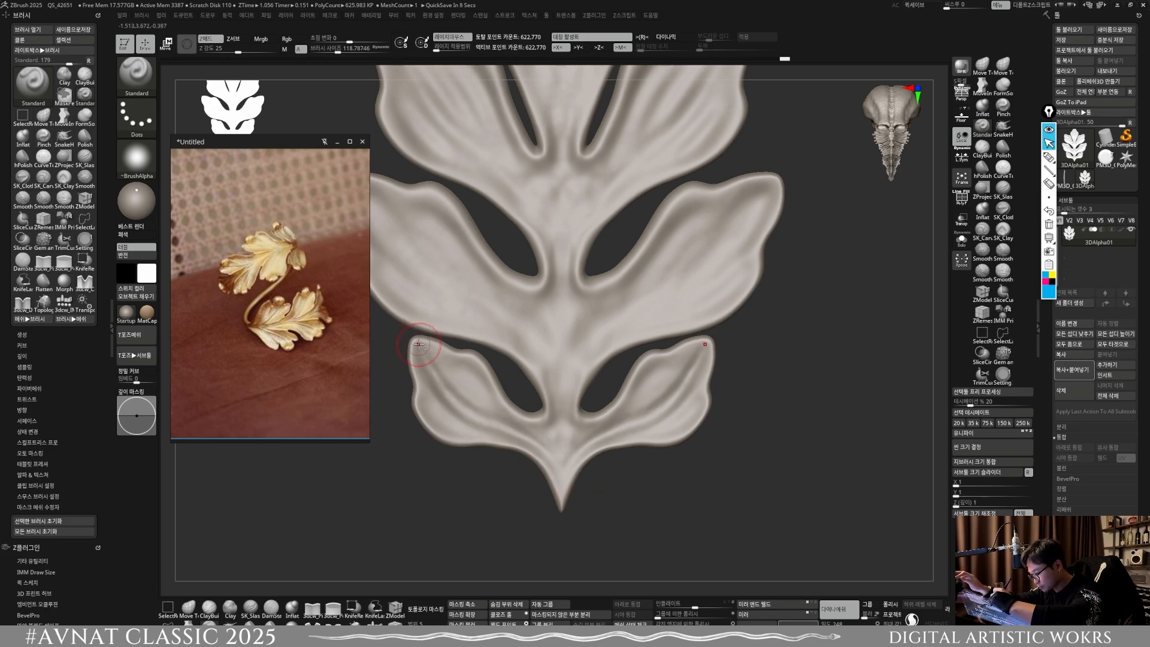
pyautogui.press('shift')
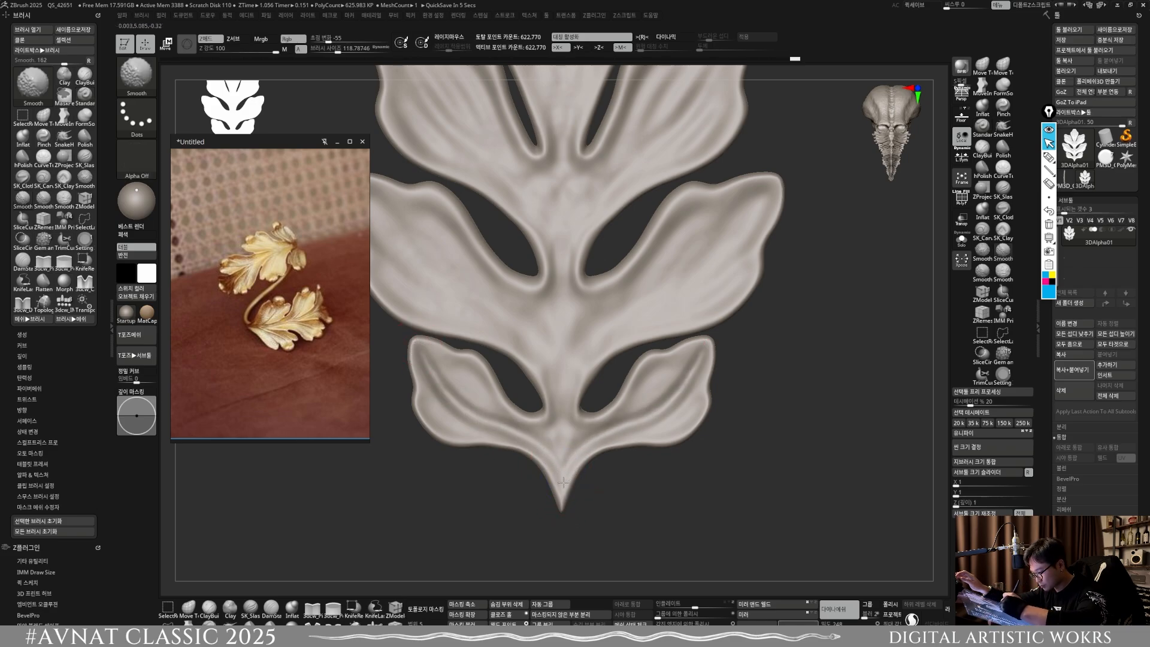
pyautogui.keyDown('alt'); pyautogui.moveTo(428, 340); pyautogui.dragTo(489, 443, button='right'); pyautogui.keyUp('alt')
pyautogui.moveTo(421, 298); pyautogui.dragTo(517, 388)
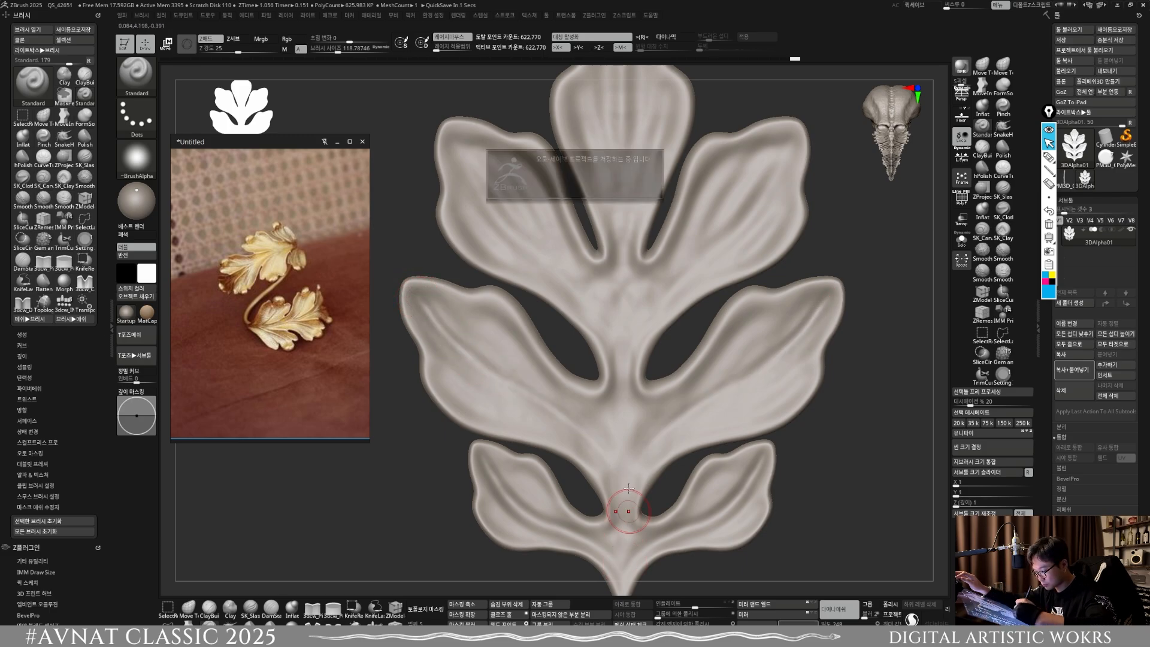
pyautogui.press('shift')
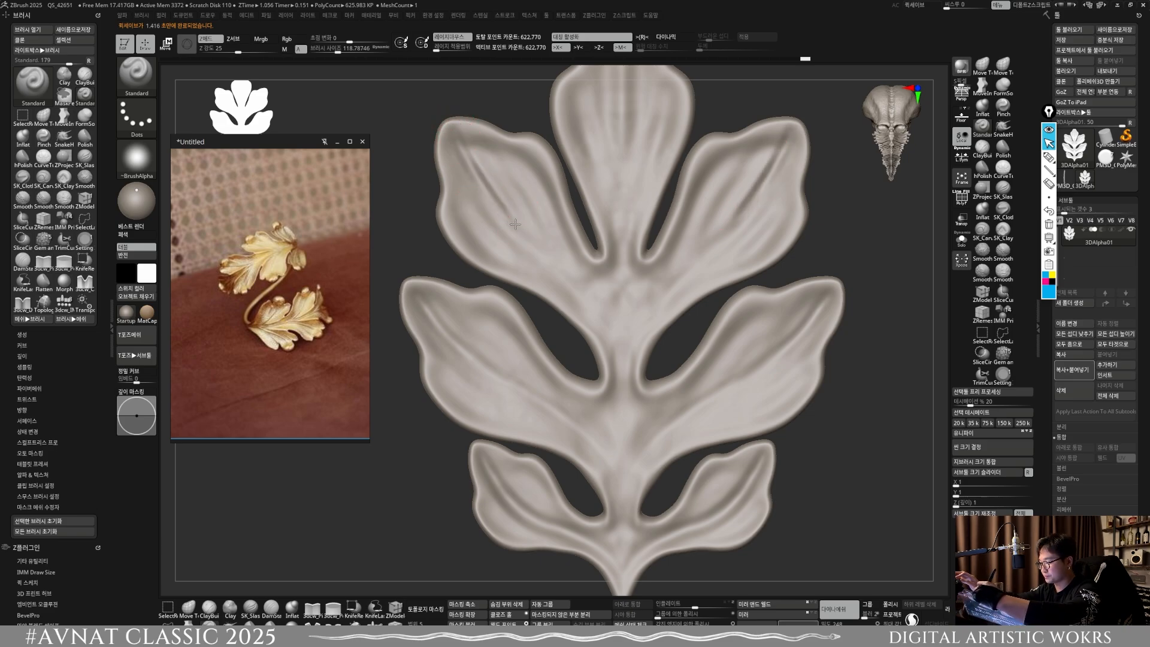
pyautogui.press('shift')
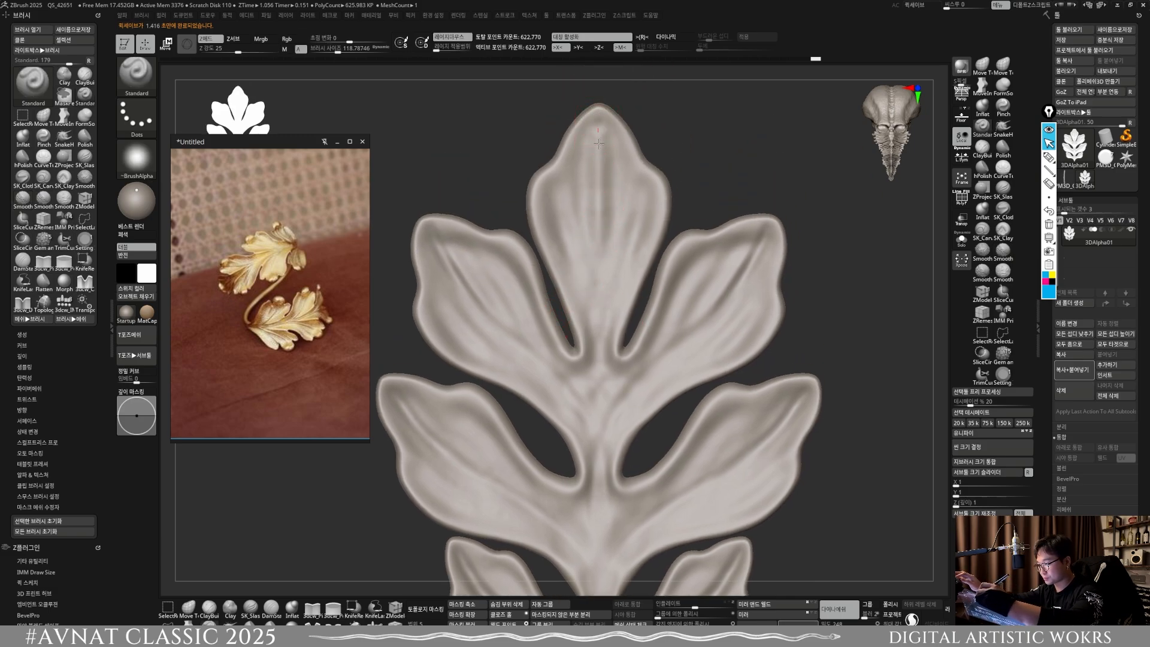
# Step: Sculpt a central vein with flanking lines down the top lobe to the stem, smooth it and remesh the leaf
pyautogui.moveTo(599, 143); pyautogui.dragTo(599, 251)
pyautogui.moveTo(600, 423); pyautogui.dragTo(600, 479)
pyautogui.keyDown('shift'); pyautogui.moveTo(603, 325); pyautogui.dragTo(600, 398); pyautogui.keyUp('shift')
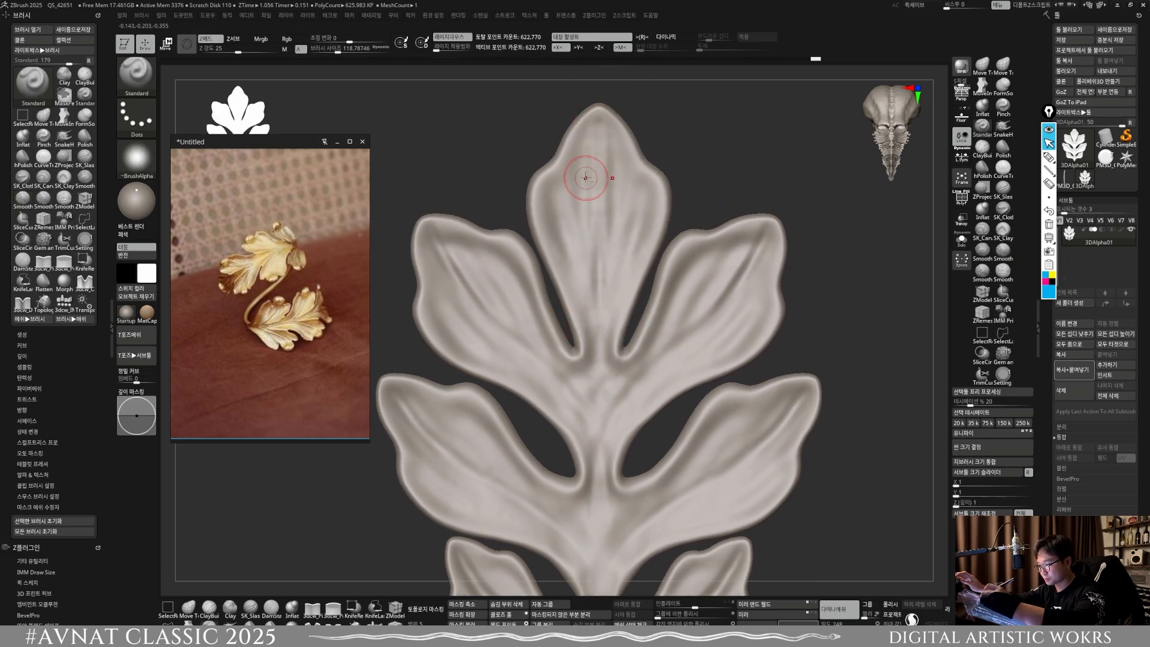
pyautogui.moveTo(583, 155); pyautogui.dragTo(584, 241)
pyautogui.moveTo(599, 135); pyautogui.dragTo(600, 287)
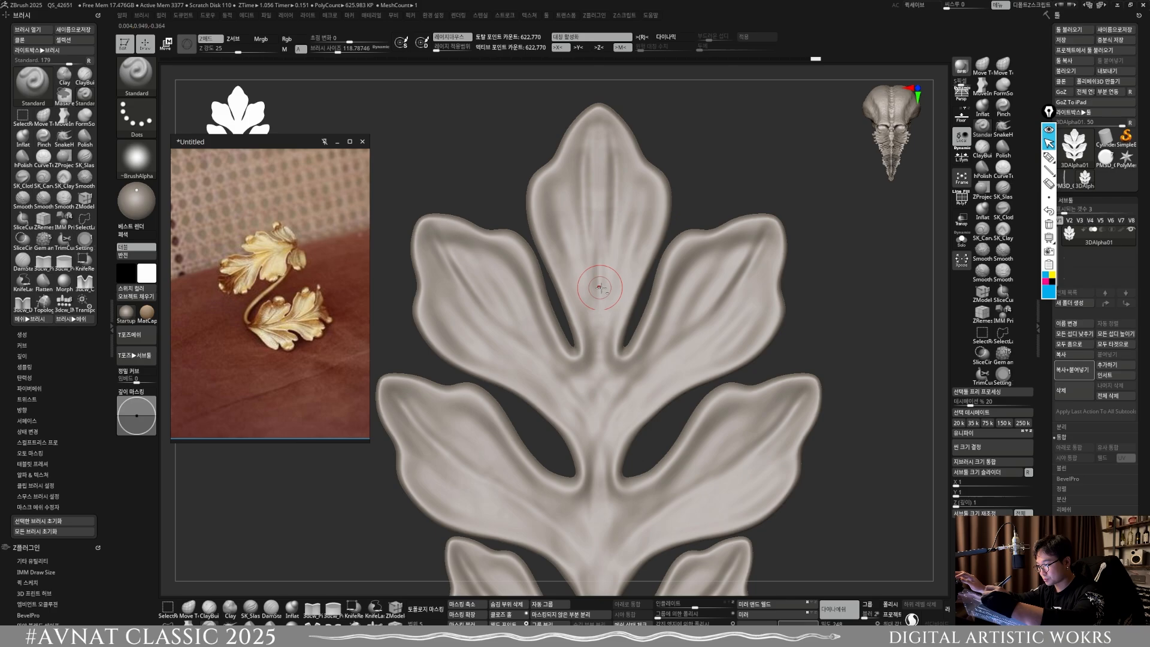
pyautogui.moveTo(598, 138); pyautogui.dragTo(597, 362)
pyautogui.moveTo(599, 122); pyautogui.dragTo(599, 233)
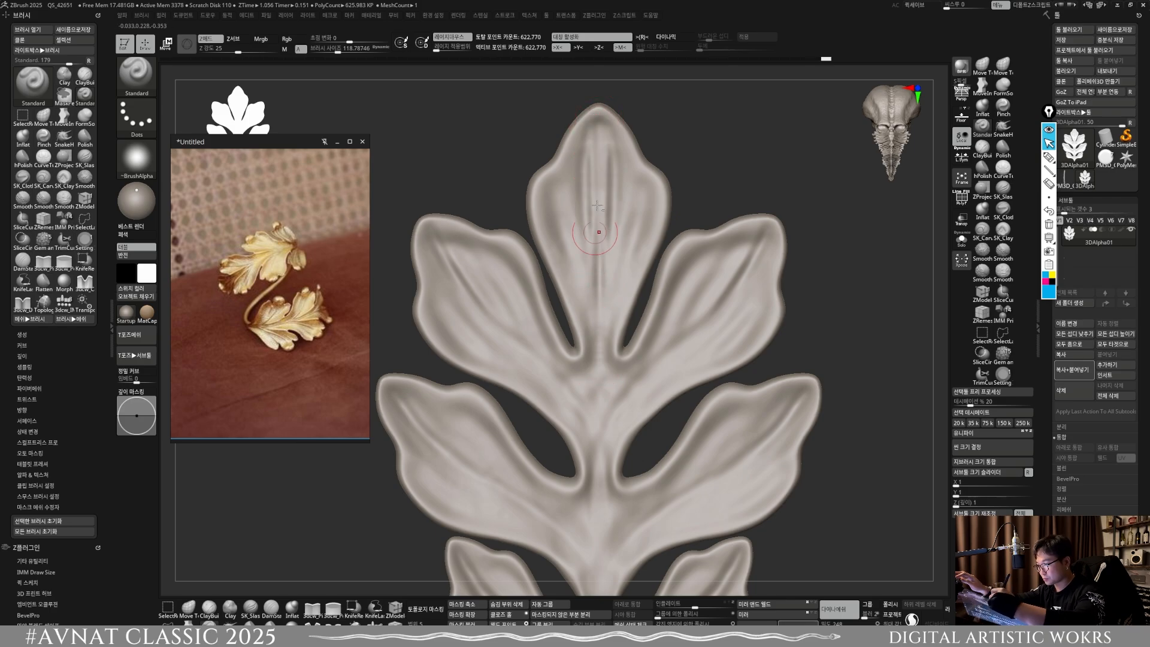
pyautogui.keyDown('shift'); pyautogui.moveTo(598, 154); pyautogui.dragTo(593, 183); pyautogui.keyUp('shift')
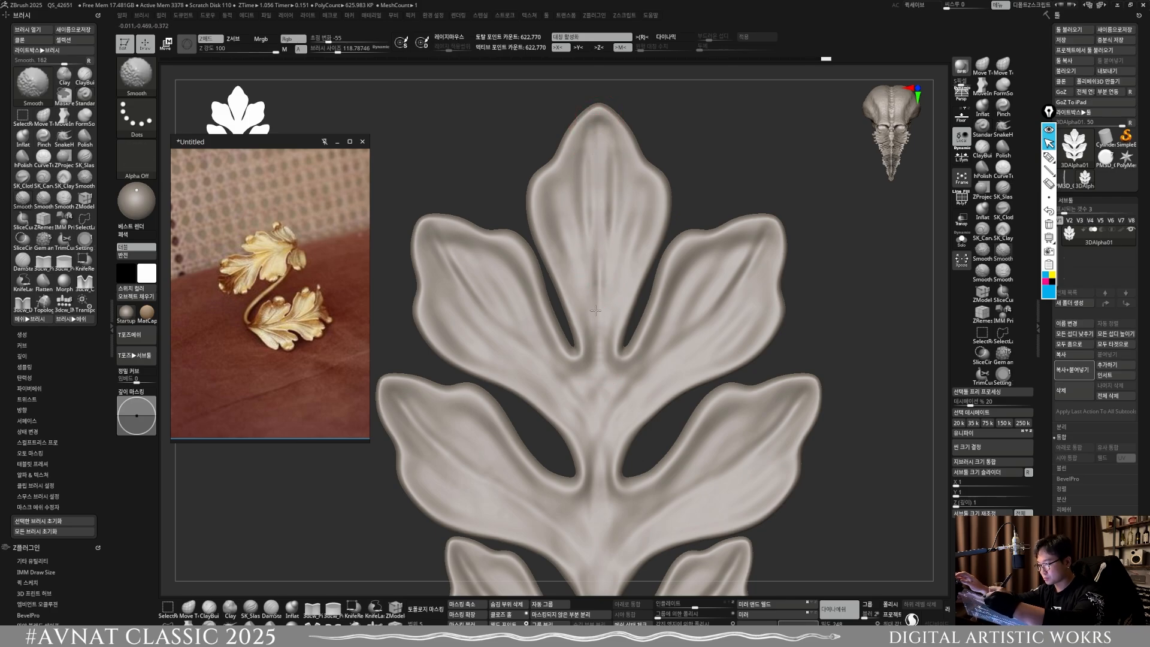
pyautogui.keyDown('alt'); pyautogui.moveTo(599, 204); pyautogui.dragTo(602, 111, button='right'); pyautogui.keyUp('alt')
pyautogui.keyDown('ctrl'); pyautogui.moveTo(759, 408); pyautogui.dragTo(809, 360); pyautogui.keyUp('ctrl')
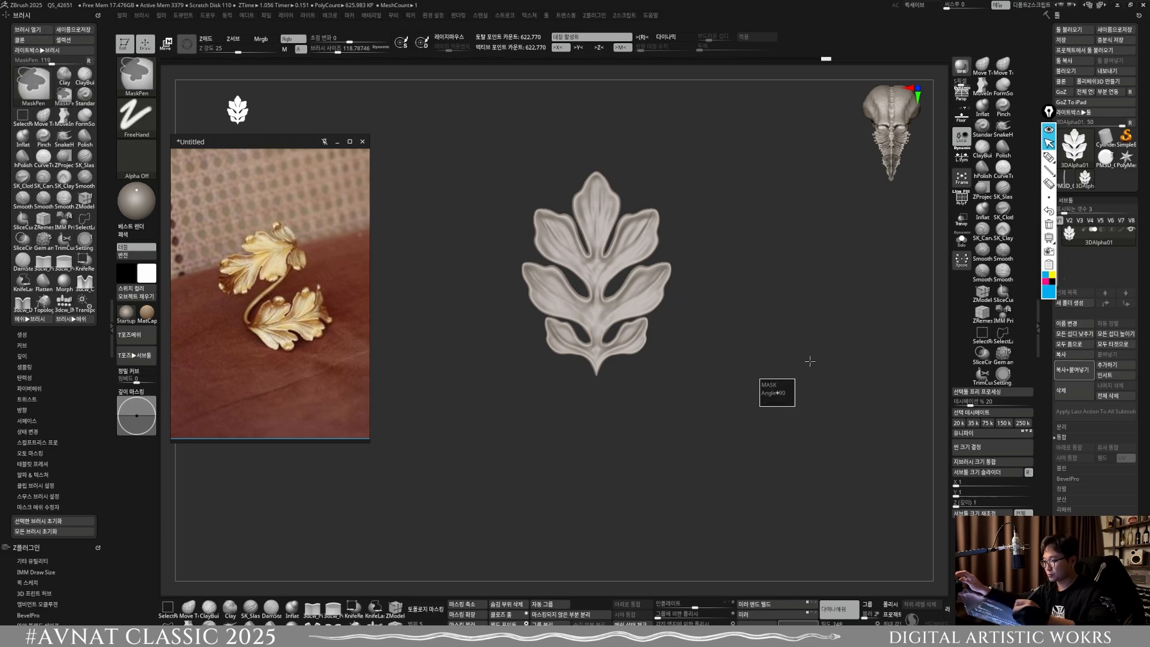
# Step: Sculpt fine veins along the middle and upper side lobe pairs with the Standard brush reduced to about size 81
pyautogui.moveTo(653, 292)
pyautogui.keyDown('alt'); pyautogui.mouseDown(button='right')
pyautogui.moveTo(633, 373)
pyautogui.moveTo(679, 464)
pyautogui.mouseUp(button='right'); pyautogui.keyUp('alt')
pyautogui.moveTo(506, 414)
pyautogui.keyDown('alt'); pyautogui.mouseDown(button='right')
pyautogui.moveTo(571, 368)
pyautogui.moveTo(548, 349)
pyautogui.moveTo(542, 365)
pyautogui.mouseUp(button='right'); pyautogui.keyUp('alt')
pyautogui.press('s')
pyautogui.moveTo(541, 366); pyautogui.dragTo(538, 366)
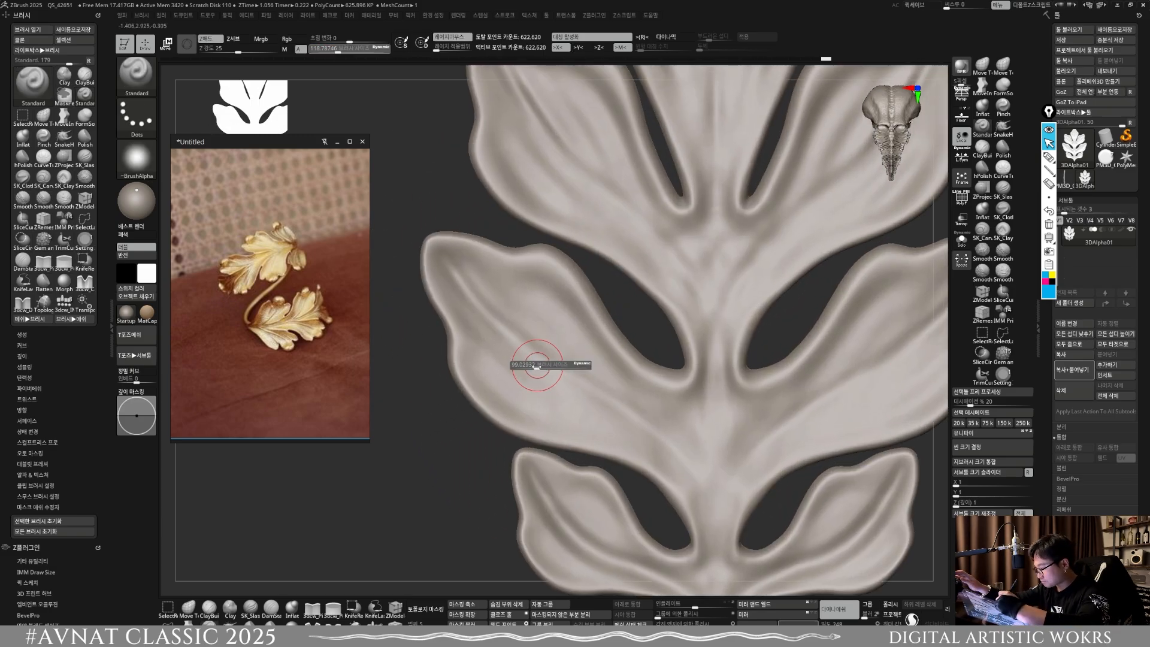
pyautogui.moveTo(472, 300); pyautogui.dragTo(514, 339)
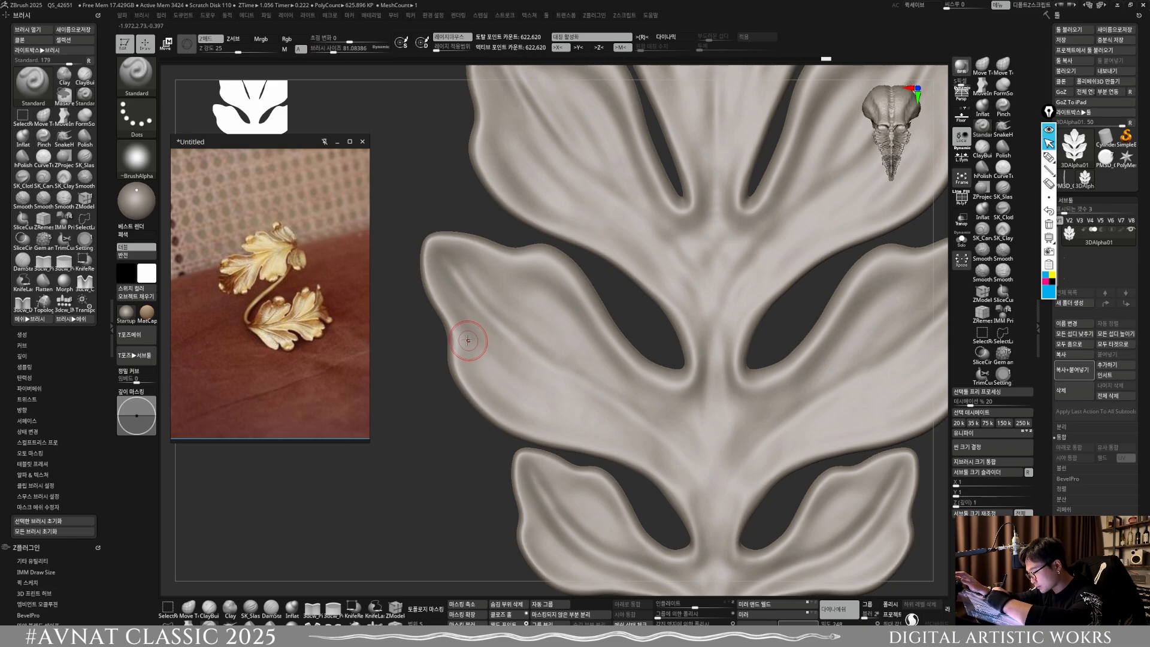
pyautogui.press('ctrl')
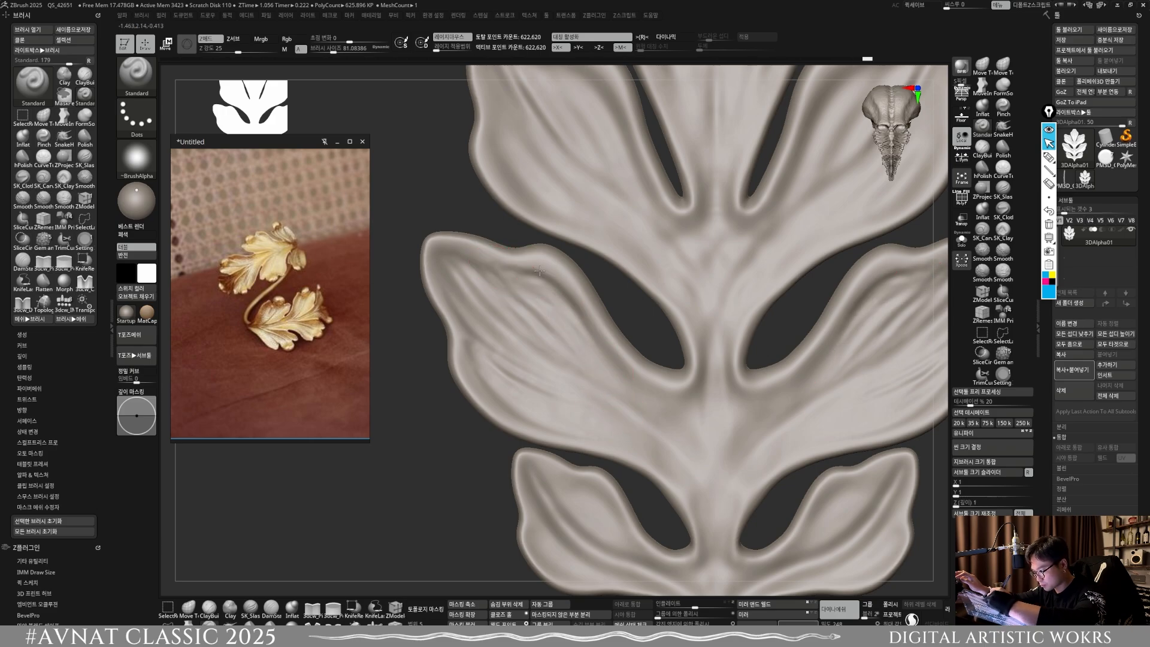
pyautogui.moveTo(539, 271); pyautogui.dragTo(616, 365)
pyautogui.moveTo(579, 320); pyautogui.dragTo(630, 383)
pyautogui.keyDown('alt'); pyautogui.moveTo(725, 347); pyautogui.dragTo(686, 486, button='right'); pyautogui.keyUp('alt')
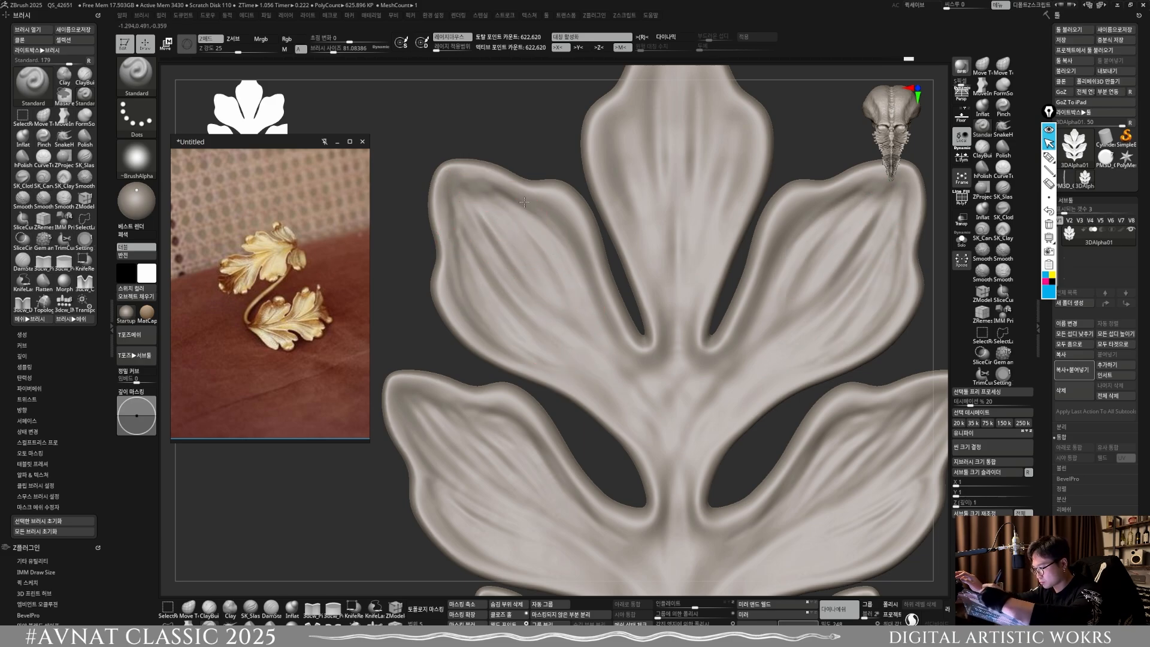
pyautogui.moveTo(525, 201)
pyautogui.mouseDown()
pyautogui.moveTo(589, 286)
pyautogui.moveTo(570, 240)
pyautogui.moveTo(593, 289)
pyautogui.mouseUp()
pyautogui.keyDown('alt'); pyautogui.moveTo(672, 332); pyautogui.dragTo(611, 432, button='right'); pyautogui.keyUp('alt')
# Step: Sculpt fine lengthwise veins across the top lobe, converging toward the stem, and remesh the leaf
pyautogui.moveTo(607, 166)
pyautogui.mouseDown()
pyautogui.moveTo(609, 150)
pyautogui.moveTo(600, 259)
pyautogui.mouseUp()
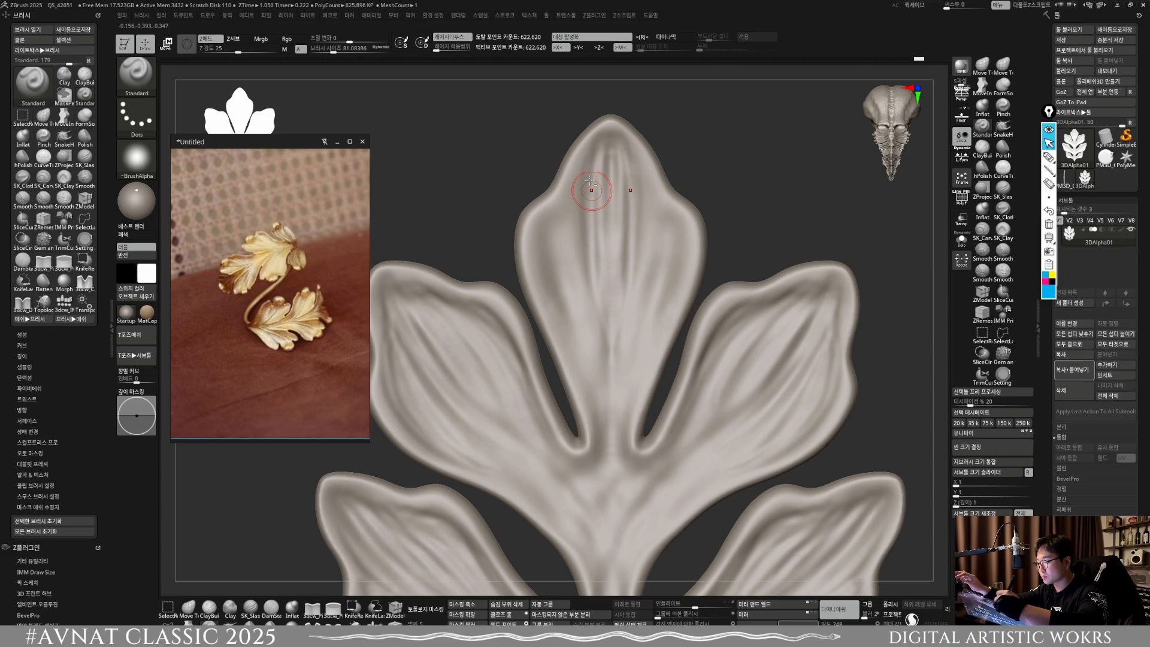
pyautogui.moveTo(592, 192); pyautogui.dragTo(610, 440)
pyautogui.moveTo(589, 241); pyautogui.dragTo(610, 396)
pyautogui.moveTo(576, 191); pyautogui.dragTo(590, 324)
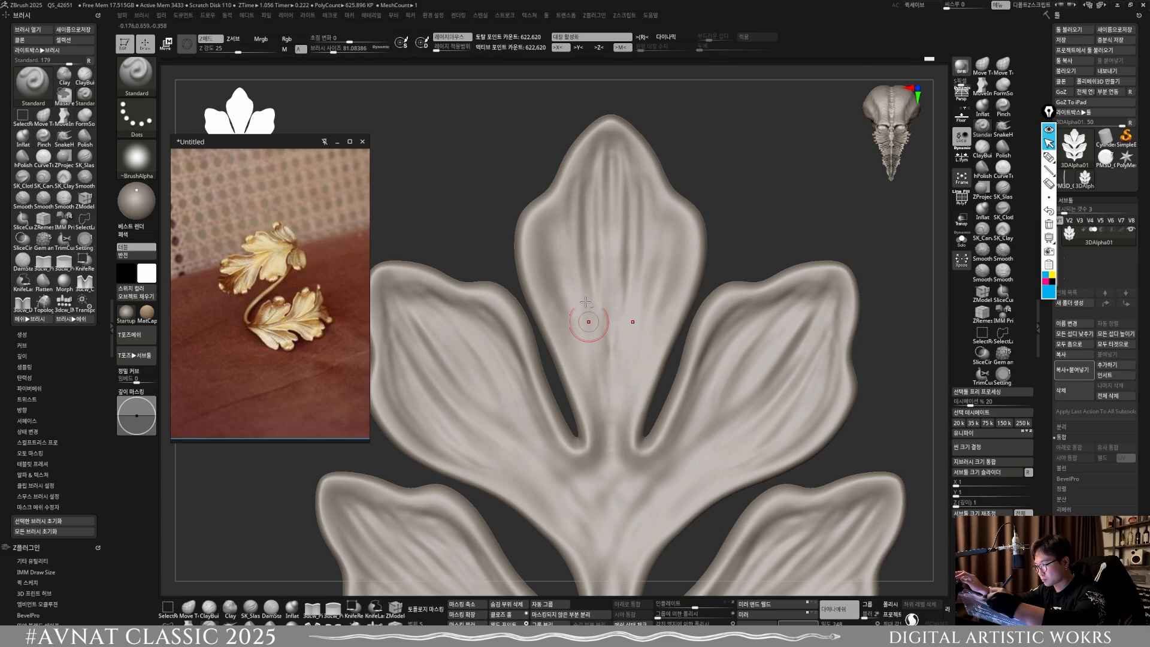
pyautogui.moveTo(581, 163)
pyautogui.mouseDown()
pyautogui.moveTo(574, 221)
pyautogui.moveTo(617, 419)
pyautogui.mouseUp()
pyautogui.moveTo(563, 212)
pyautogui.mouseDown()
pyautogui.moveTo(591, 343)
pyautogui.moveTo(557, 255)
pyautogui.moveTo(585, 364)
pyautogui.mouseUp()
pyautogui.moveTo(538, 251); pyautogui.dragTo(593, 434)
pyautogui.moveTo(561, 316); pyautogui.dragTo(600, 419)
pyautogui.moveTo(569, 336)
pyautogui.mouseDown()
pyautogui.moveTo(551, 227)
pyautogui.moveTo(592, 338)
pyautogui.mouseUp()
pyautogui.moveTo(571, 176)
pyautogui.mouseDown()
pyautogui.moveTo(591, 235)
pyautogui.moveTo(596, 355)
pyautogui.mouseUp()
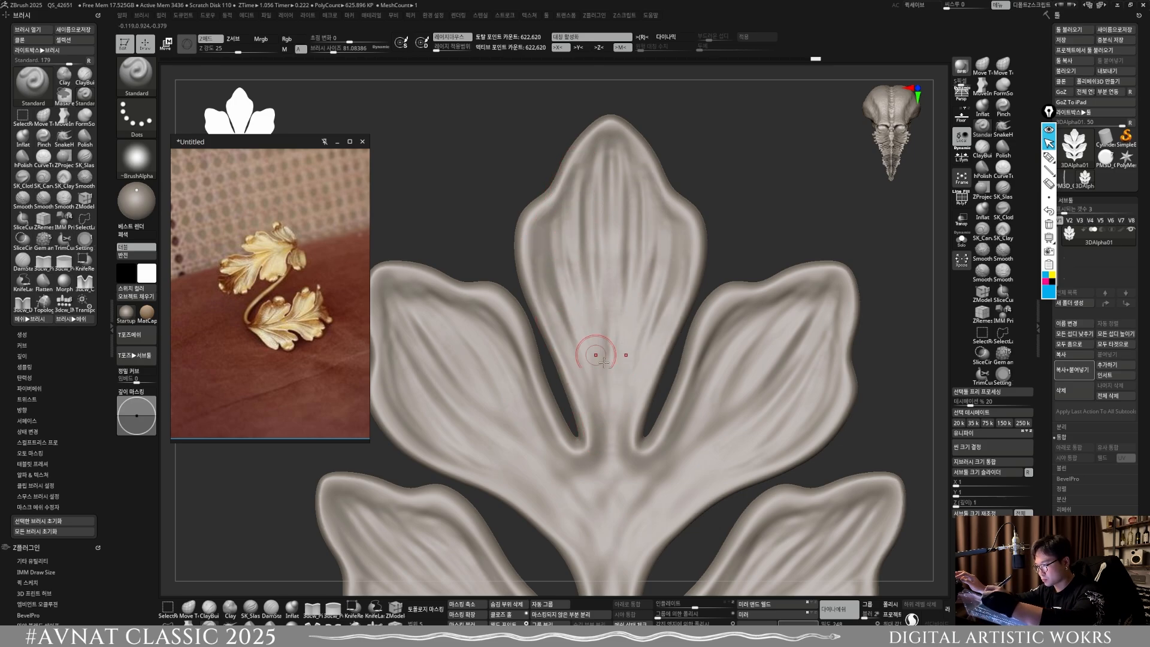
pyautogui.moveTo(595, 143); pyautogui.dragTo(594, 197)
pyautogui.moveTo(728, 509)
pyautogui.keyDown('alt'); pyautogui.mouseDown()
pyautogui.moveTo(766, 396)
pyautogui.moveTo(837, 437)
pyautogui.mouseUp(); pyautogui.keyUp('alt')
pyautogui.keyDown('alt'); pyautogui.moveTo(798, 518); pyautogui.dragTo(779, 399); pyautogui.keyUp('alt')
# Step: Sculpt fine symmetrical veins along the lowest lobe pair, running from the outer edges toward the pointed base
pyautogui.keyDown('ctrl'); pyautogui.moveTo(654, 388); pyautogui.dragTo(606, 446, button='right'); pyautogui.keyUp('ctrl')
pyautogui.keyDown('alt'); pyautogui.moveTo(606, 446); pyautogui.dragTo(588, 403, button='right'); pyautogui.keyUp('alt')
pyautogui.keyDown('ctrl'); pyautogui.moveTo(484, 372); pyautogui.dragTo(499, 407, button='right'); pyautogui.keyUp('ctrl')
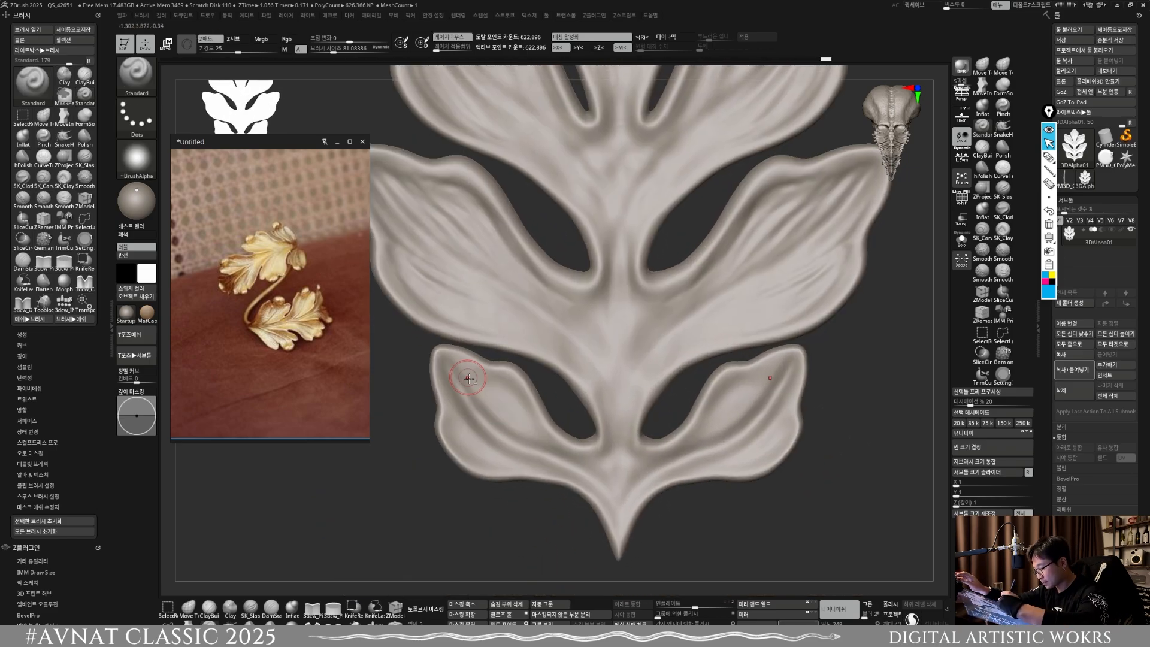
pyautogui.moveTo(469, 386)
pyautogui.mouseDown()
pyautogui.moveTo(533, 432)
pyautogui.moveTo(520, 404)
pyautogui.mouseUp()
pyautogui.moveTo(456, 366)
pyautogui.mouseDown()
pyautogui.moveTo(527, 407)
pyautogui.moveTo(479, 376)
pyautogui.moveTo(496, 388)
pyautogui.mouseUp()
pyautogui.moveTo(496, 388); pyautogui.dragTo(540, 426)
pyautogui.moveTo(456, 410)
pyautogui.mouseDown()
pyautogui.moveTo(496, 458)
pyautogui.moveTo(542, 464)
pyautogui.moveTo(491, 465)
pyautogui.moveTo(533, 464)
pyautogui.mouseUp()
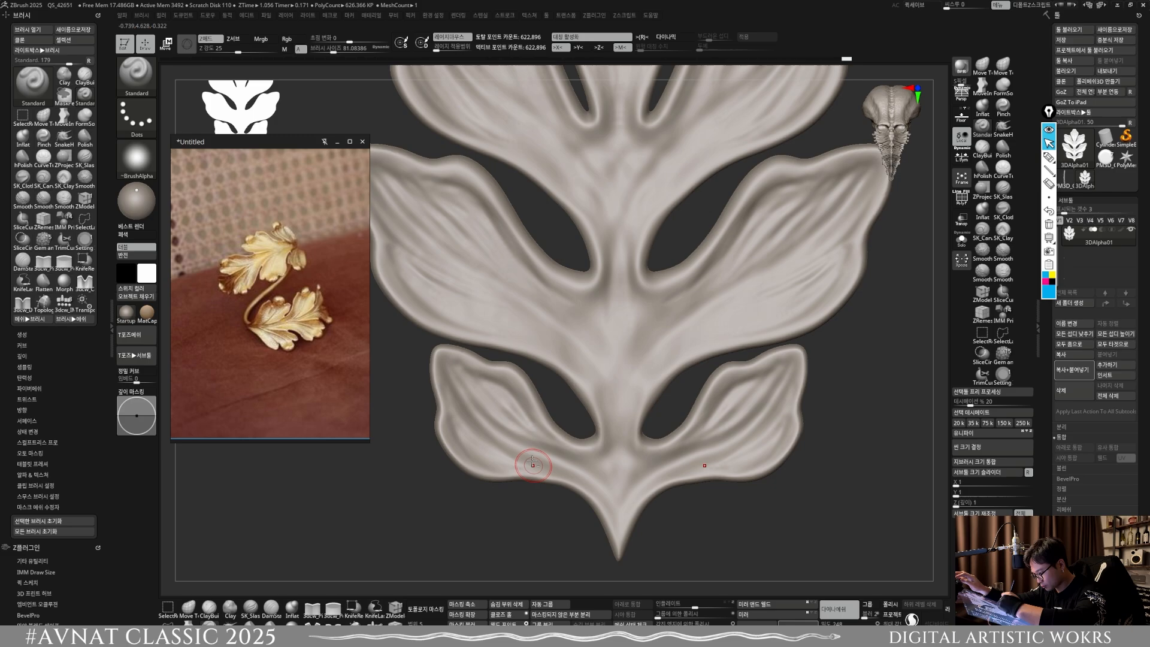
pyautogui.moveTo(455, 441); pyautogui.dragTo(564, 472)
pyautogui.moveTo(474, 404); pyautogui.dragTo(534, 456)
pyautogui.moveTo(488, 424); pyautogui.dragTo(559, 467)
# Step: Sculpt fine symmetrical veins from the lower-middle lobe pair curving into the central stem, smooth them and remesh the leaf
pyautogui.keyDown('shift'); pyautogui.moveTo(619, 311); pyautogui.dragTo(623, 488); pyautogui.keyUp('shift')
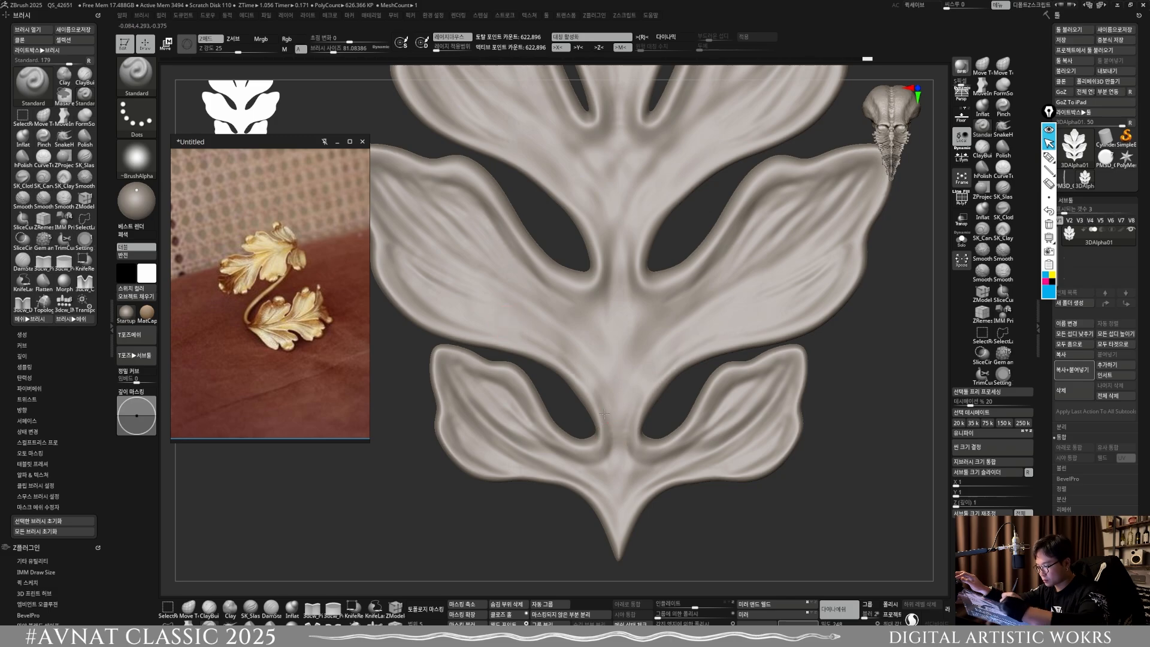
pyautogui.moveTo(487, 313); pyautogui.dragTo(569, 352)
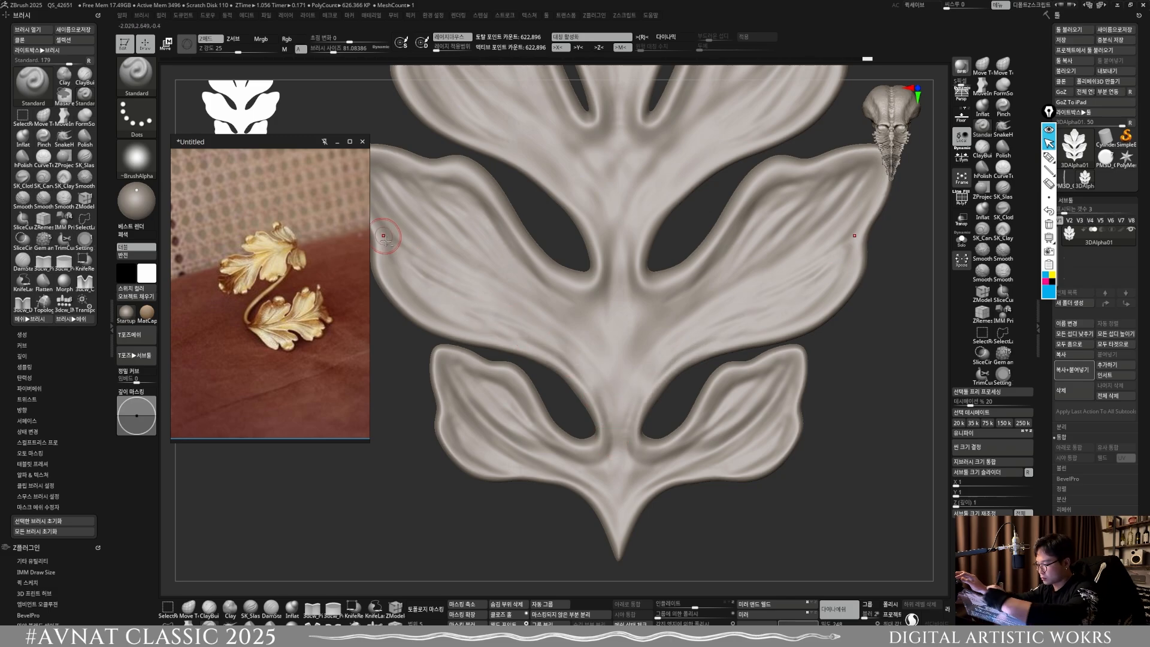
pyautogui.moveTo(387, 237)
pyautogui.mouseDown()
pyautogui.moveTo(520, 320)
pyautogui.moveTo(611, 433)
pyautogui.mouseUp()
pyautogui.moveTo(522, 309); pyautogui.dragTo(592, 359)
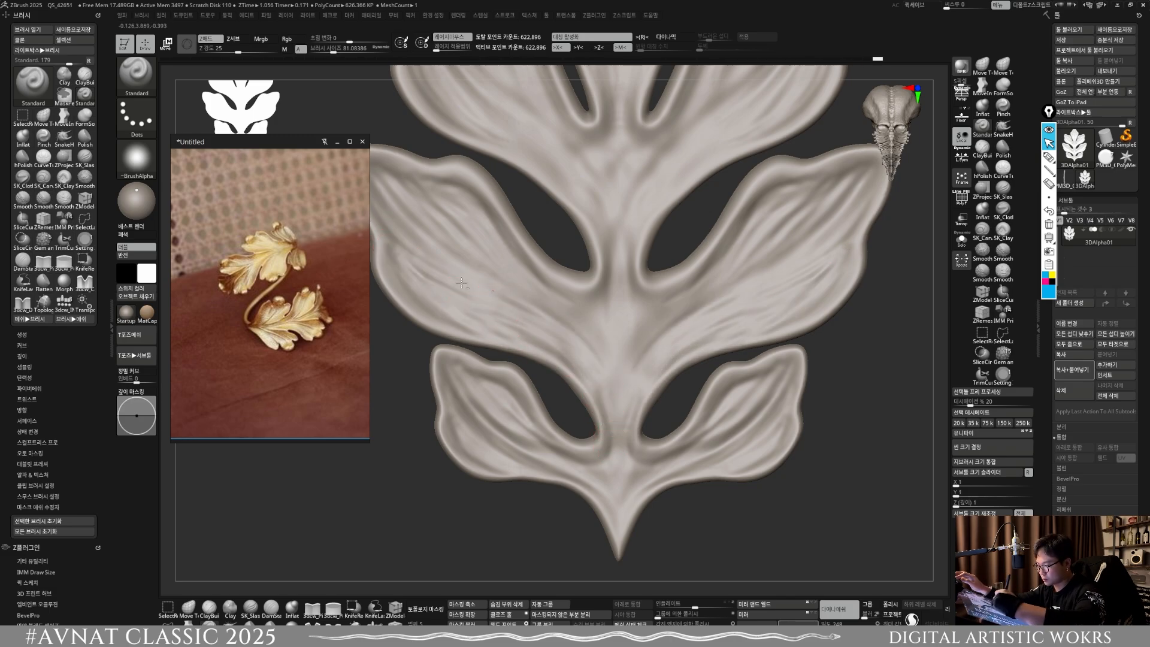
pyautogui.moveTo(532, 262); pyautogui.dragTo(619, 383)
pyautogui.moveTo(542, 272); pyautogui.dragTo(626, 365)
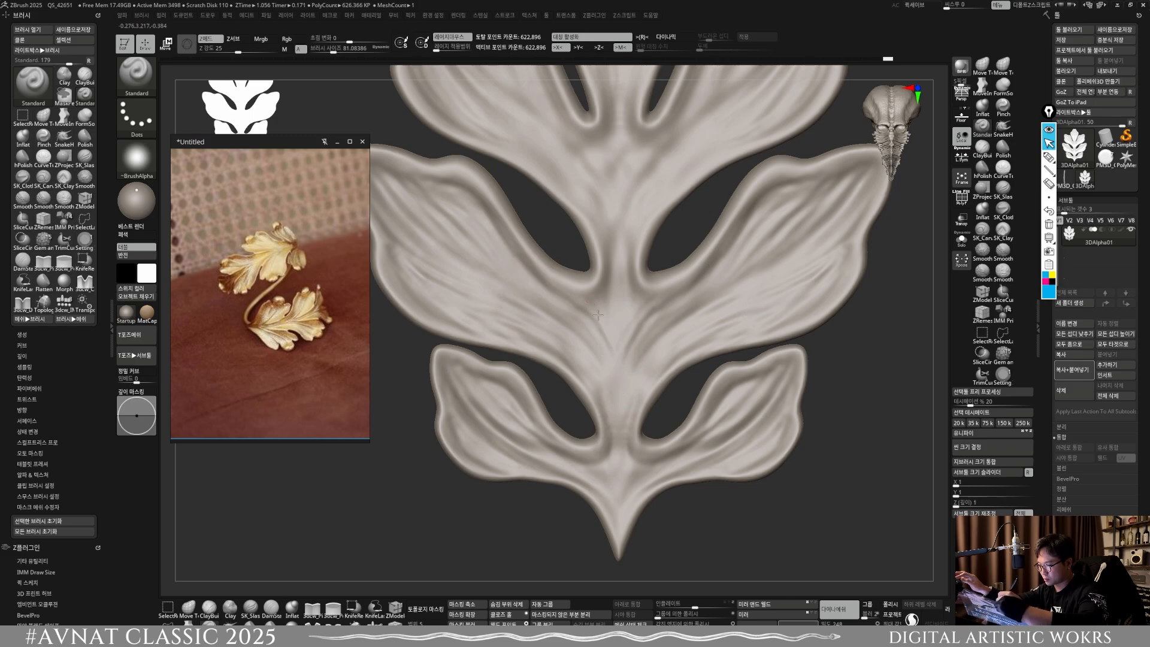
pyautogui.moveTo(589, 295); pyautogui.dragTo(621, 376)
pyautogui.moveTo(591, 279); pyautogui.dragTo(602, 299)
pyautogui.press('shift')
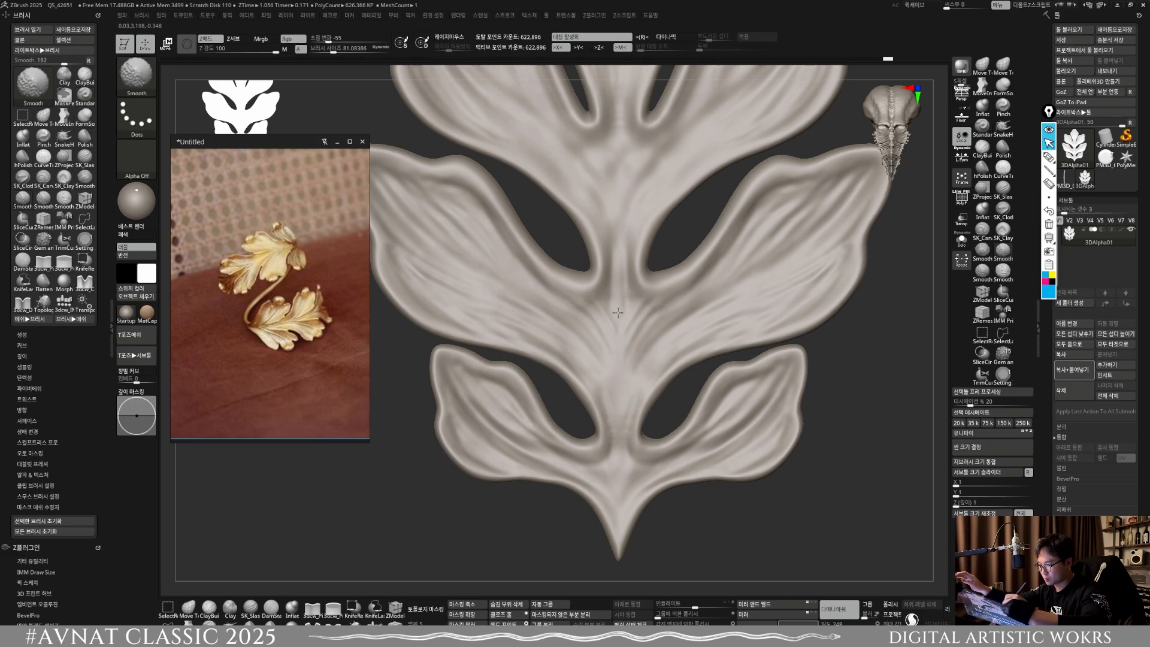
pyautogui.keyDown('alt'); pyautogui.moveTo(616, 575); pyautogui.dragTo(620, 420); pyautogui.keyUp('alt')
pyautogui.keyDown('ctrl'); pyautogui.moveTo(754, 519); pyautogui.dragTo(816, 472); pyautogui.keyUp('ctrl')
# Step: Sculpt vein lines at the junction below the top lobe, running down the stem between the upper side lobes
pyautogui.moveTo(871, 554)
pyautogui.keyDown('alt'); pyautogui.mouseDown()
pyautogui.moveTo(872, 495)
pyautogui.moveTo(861, 490)
pyautogui.moveTo(863, 542)
pyautogui.moveTo(766, 496)
pyautogui.moveTo(748, 459)
pyautogui.moveTo(743, 560)
pyautogui.mouseUp(); pyautogui.keyUp('alt')
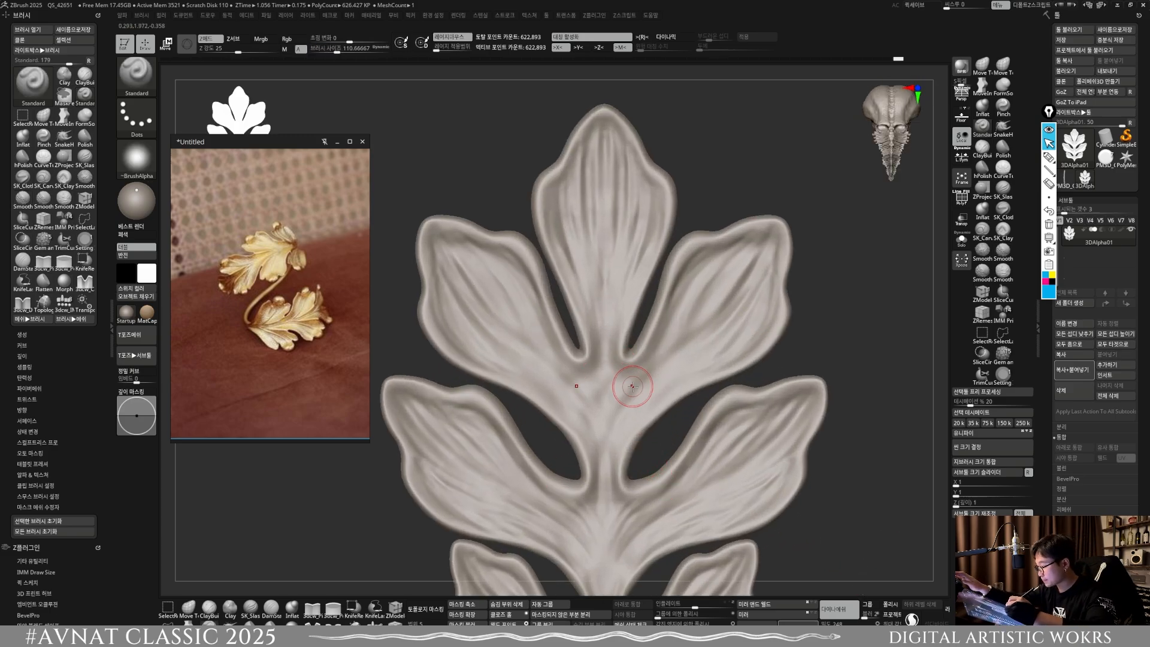
pyautogui.moveTo(583, 380); pyautogui.dragTo(593, 406)
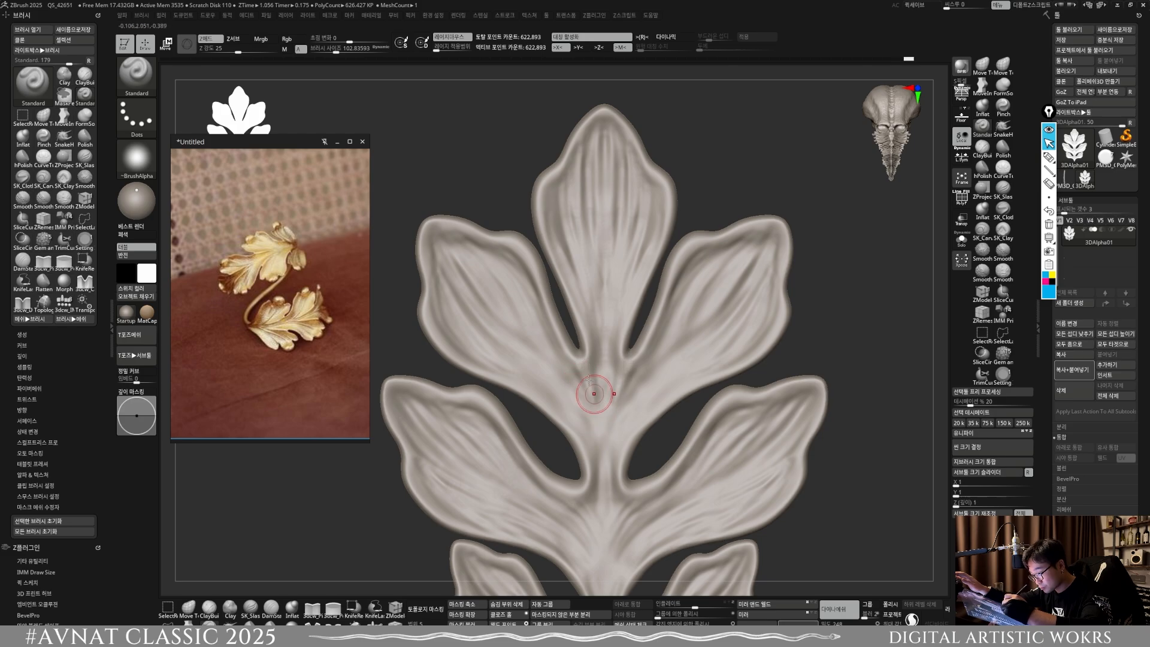
pyautogui.moveTo(586, 355)
pyautogui.mouseDown()
pyautogui.moveTo(593, 407)
pyautogui.moveTo(589, 372)
pyautogui.mouseUp()
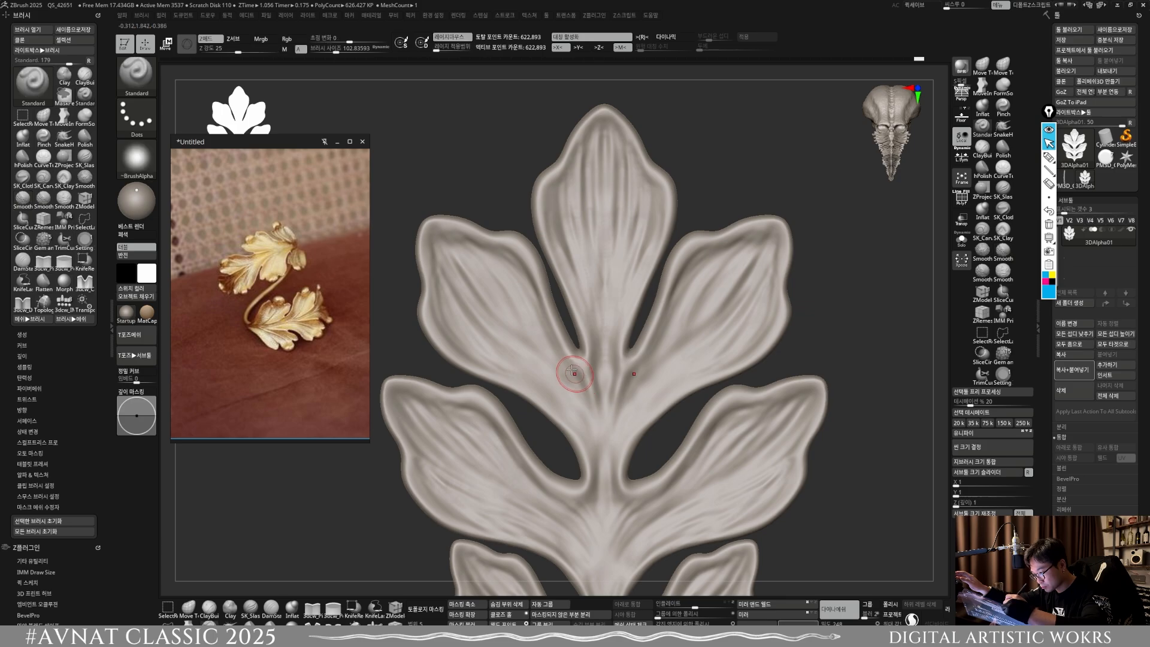
pyautogui.moveTo(592, 399); pyautogui.dragTo(600, 495)
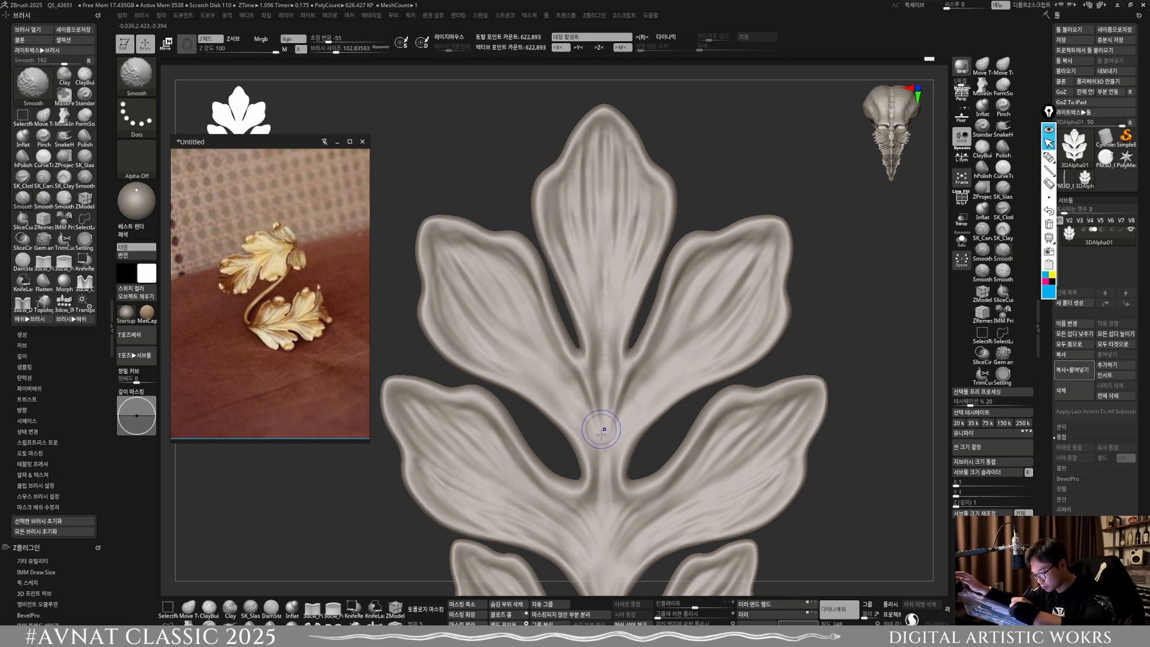
# Step: Sculpt and smooth the stem's lines down to the pointed base, starting with the Standard brush enlarged to about size 132
pyautogui.keyDown('alt'); pyautogui.moveTo(581, 346); pyautogui.dragTo(582, 262, button='right'); pyautogui.keyUp('alt')
pyautogui.press('s')
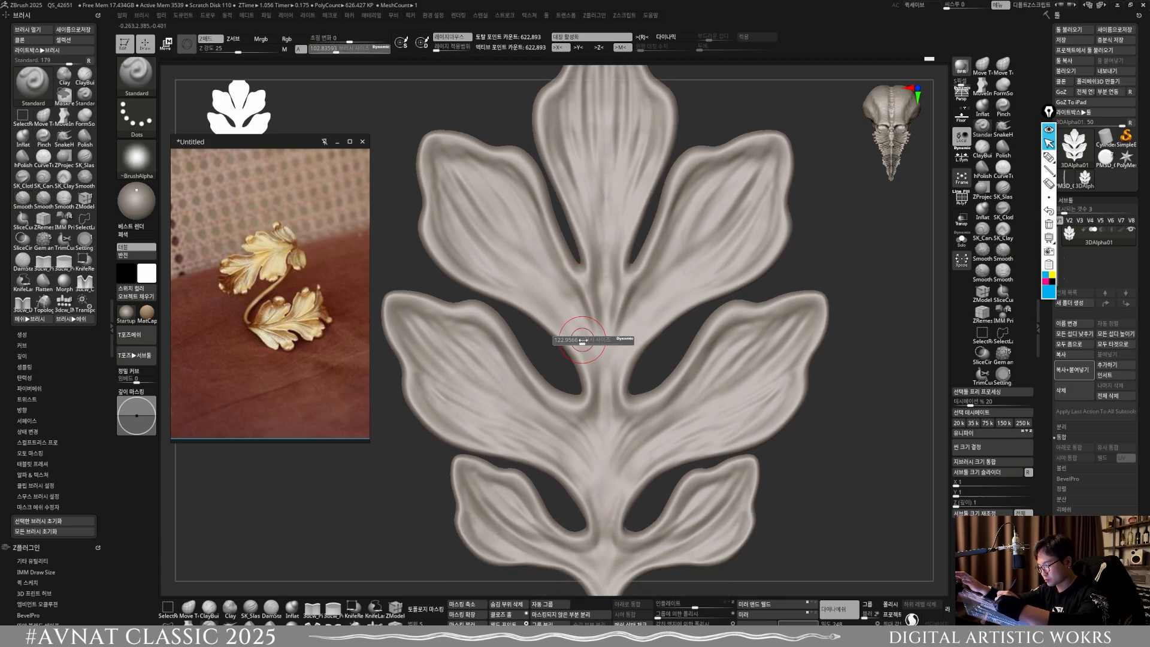
pyautogui.moveTo(584, 343); pyautogui.dragTo(588, 343)
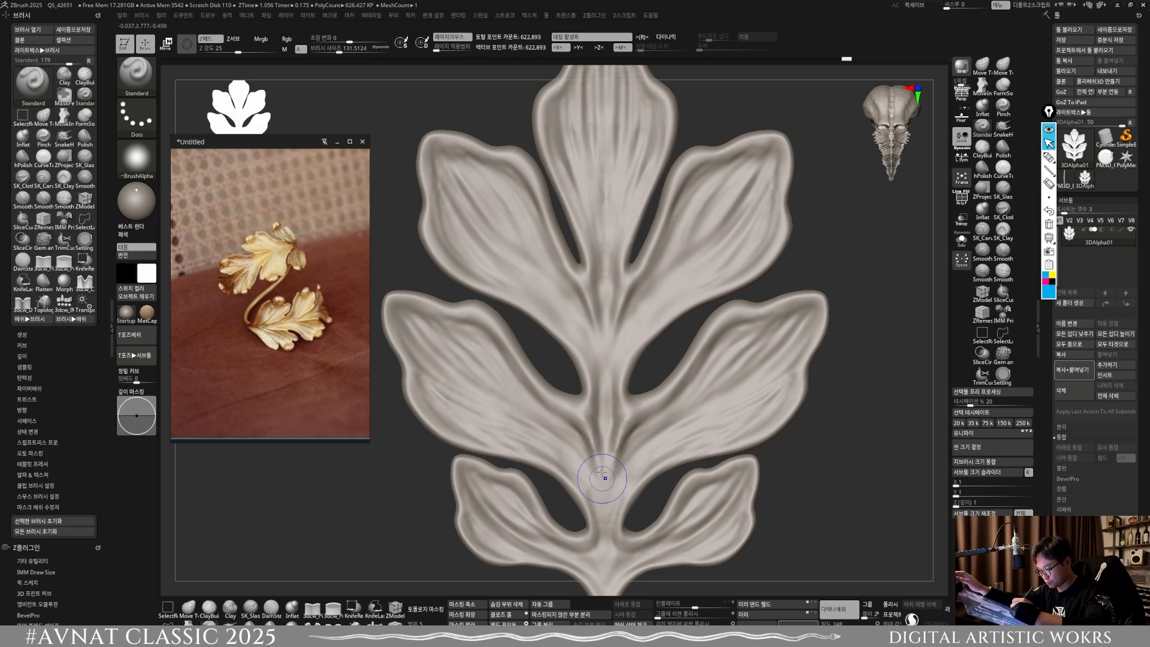
pyautogui.press('shift')
pyautogui.keyDown('alt'); pyautogui.moveTo(594, 433); pyautogui.dragTo(591, 279, button='right'); pyautogui.keyUp('alt')
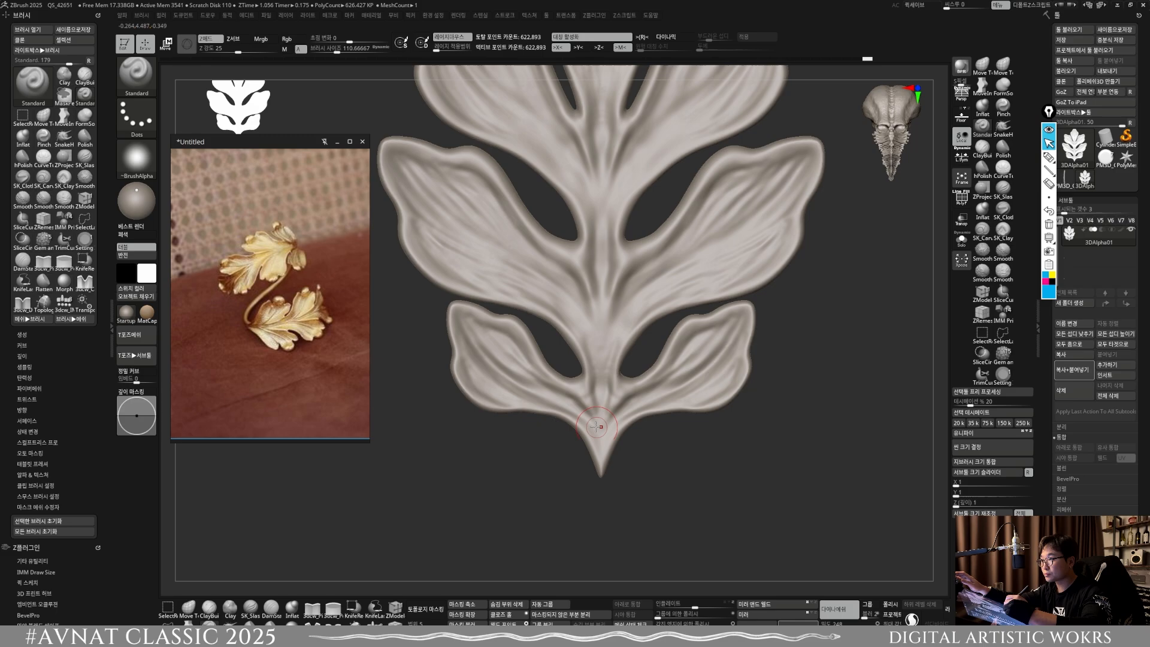
pyautogui.press('shift')
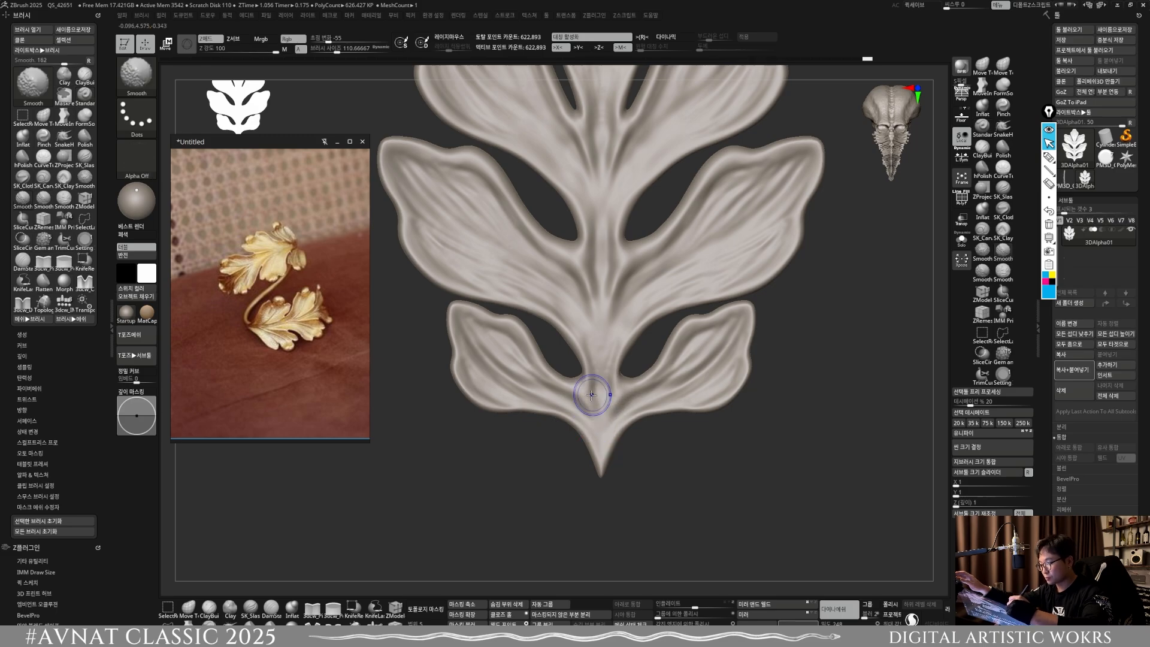
pyautogui.keyDown('alt'); pyautogui.moveTo(592, 395); pyautogui.dragTo(580, 404, button='right'); pyautogui.keyUp('alt')
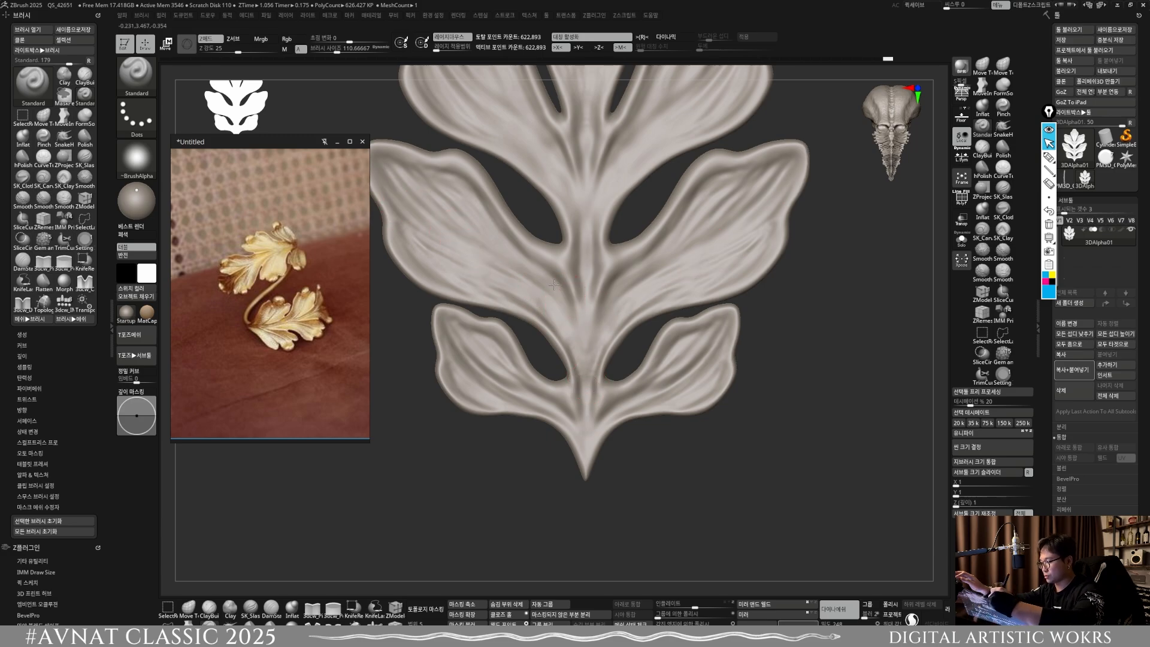
# Step: Refine the veins along the stem and the inner side of the upper side lobes, and remesh the leaf
pyautogui.keyDown('alt'); pyautogui.moveTo(539, 281); pyautogui.dragTo(539, 179, button='right'); pyautogui.keyUp('alt')
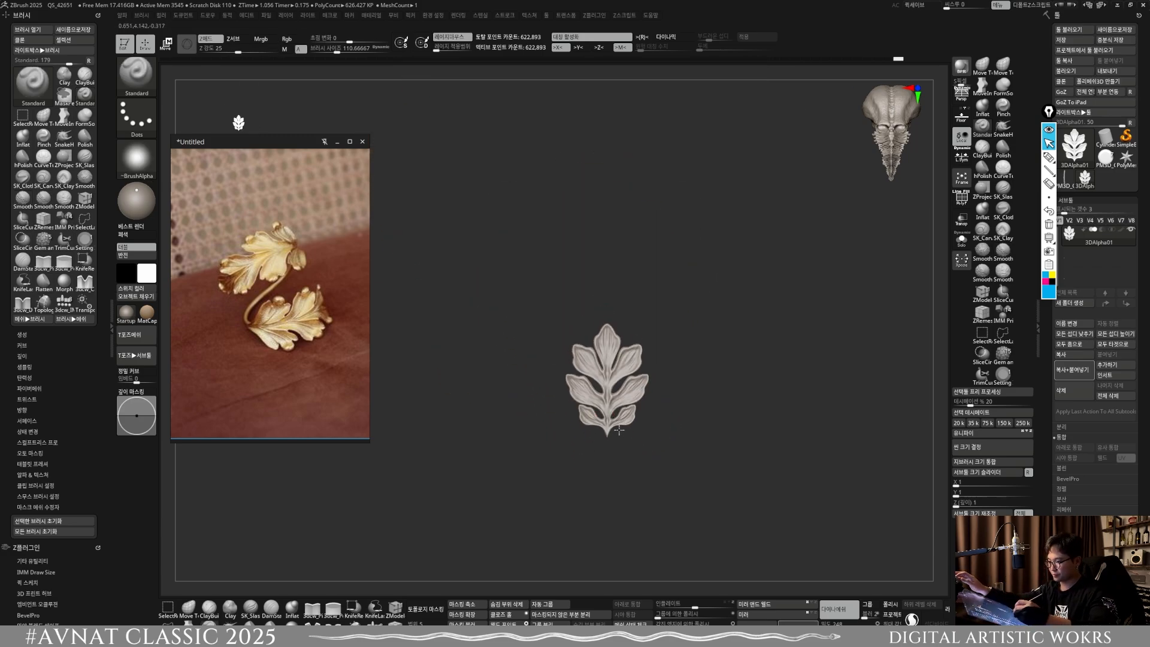
pyautogui.keyDown('alt'); pyautogui.moveTo(598, 408); pyautogui.dragTo(582, 372, button='right'); pyautogui.keyUp('alt')
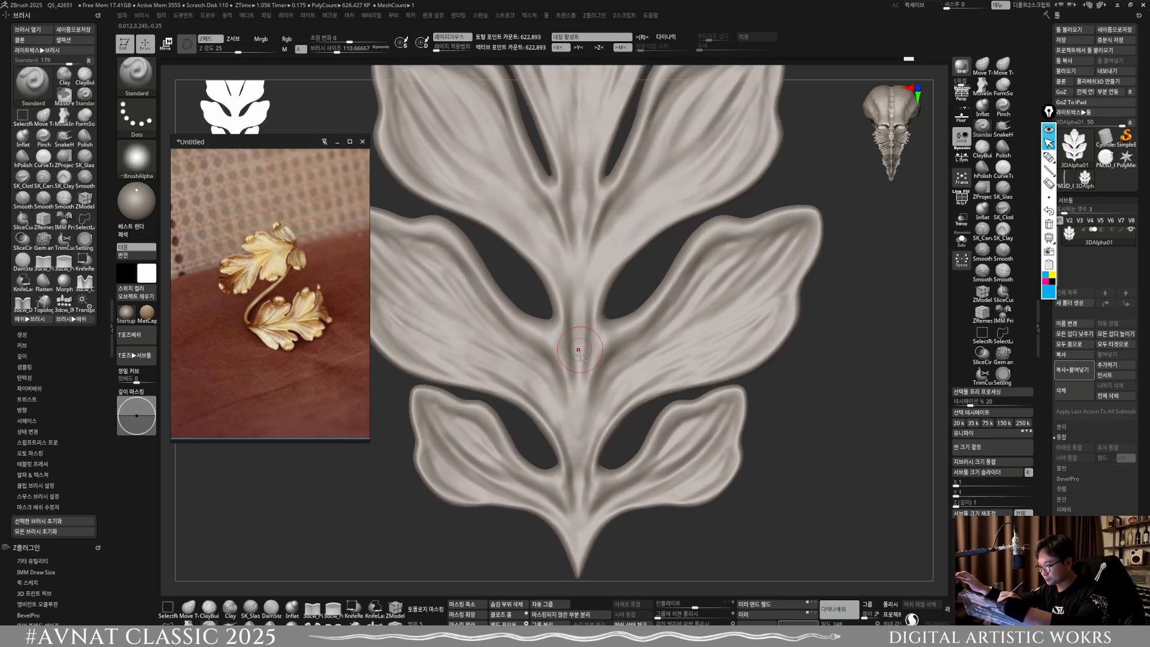
pyautogui.keyDown('alt'); pyautogui.moveTo(578, 313); pyautogui.dragTo(591, 454, button='right'); pyautogui.keyUp('alt')
pyautogui.moveTo(592, 454); pyautogui.dragTo(588, 436)
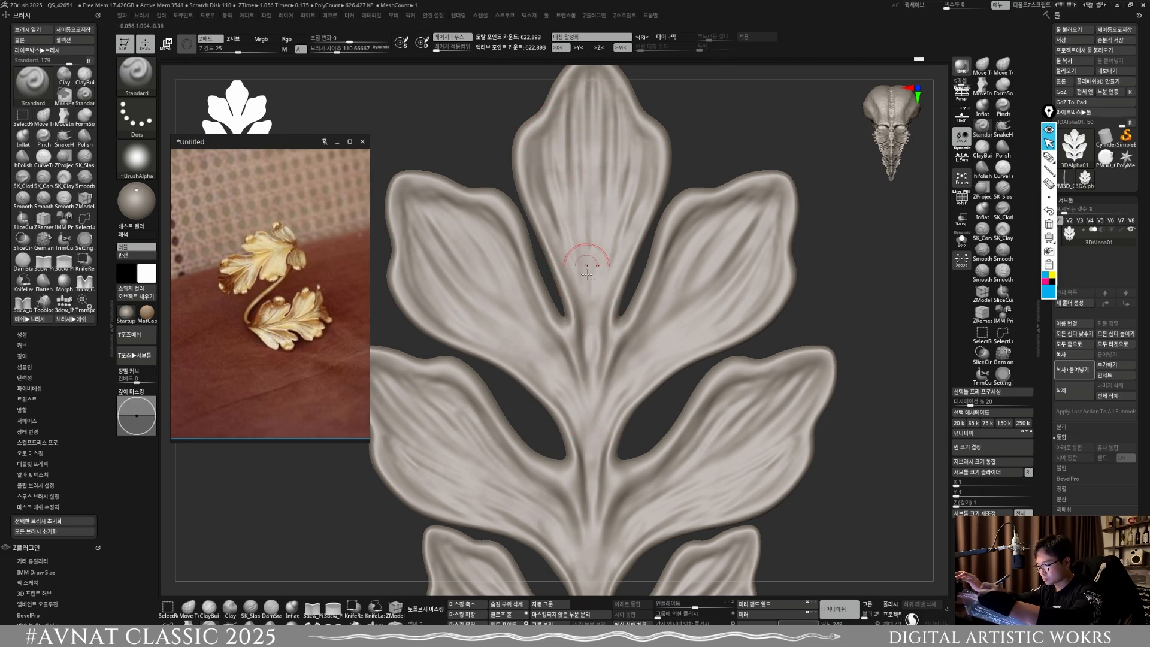
pyautogui.keyDown('alt'); pyautogui.moveTo(563, 343); pyautogui.dragTo(559, 309, button='right'); pyautogui.keyUp('alt')
pyautogui.moveTo(496, 199); pyautogui.dragTo(573, 361)
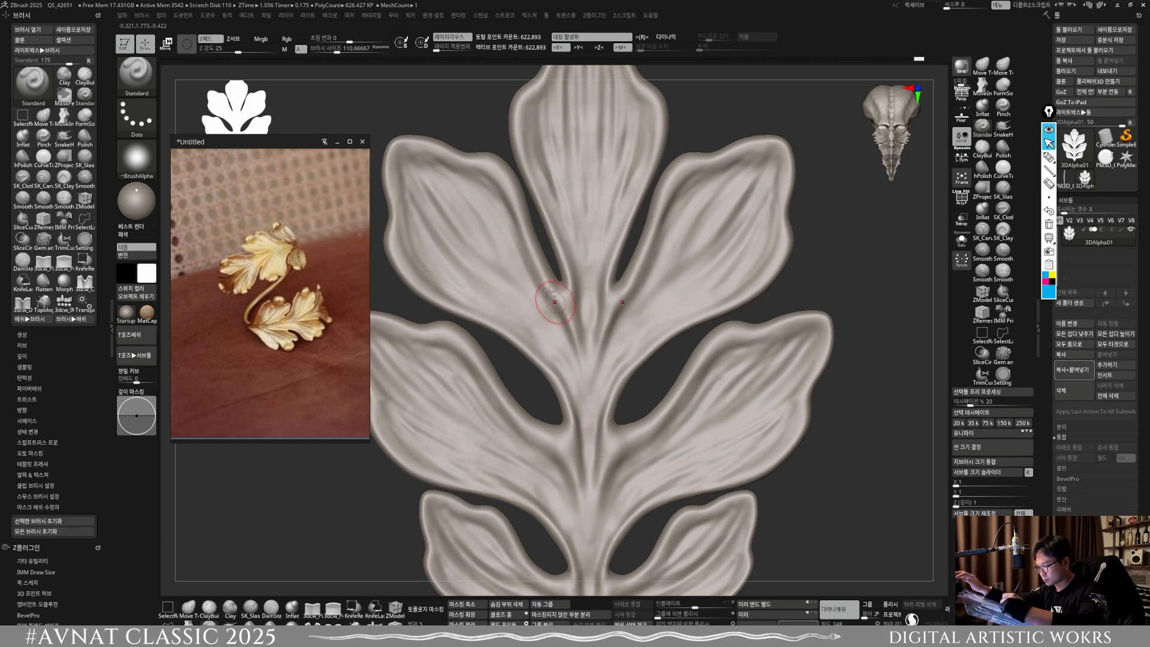
pyautogui.moveTo(512, 223); pyautogui.dragTo(563, 335)
pyautogui.moveTo(592, 504); pyautogui.dragTo(598, 446)
pyautogui.moveTo(629, 443)
pyautogui.mouseDown(button='right')
pyautogui.moveTo(779, 362)
pyautogui.moveTo(713, 360)
pyautogui.mouseUp(button='right')
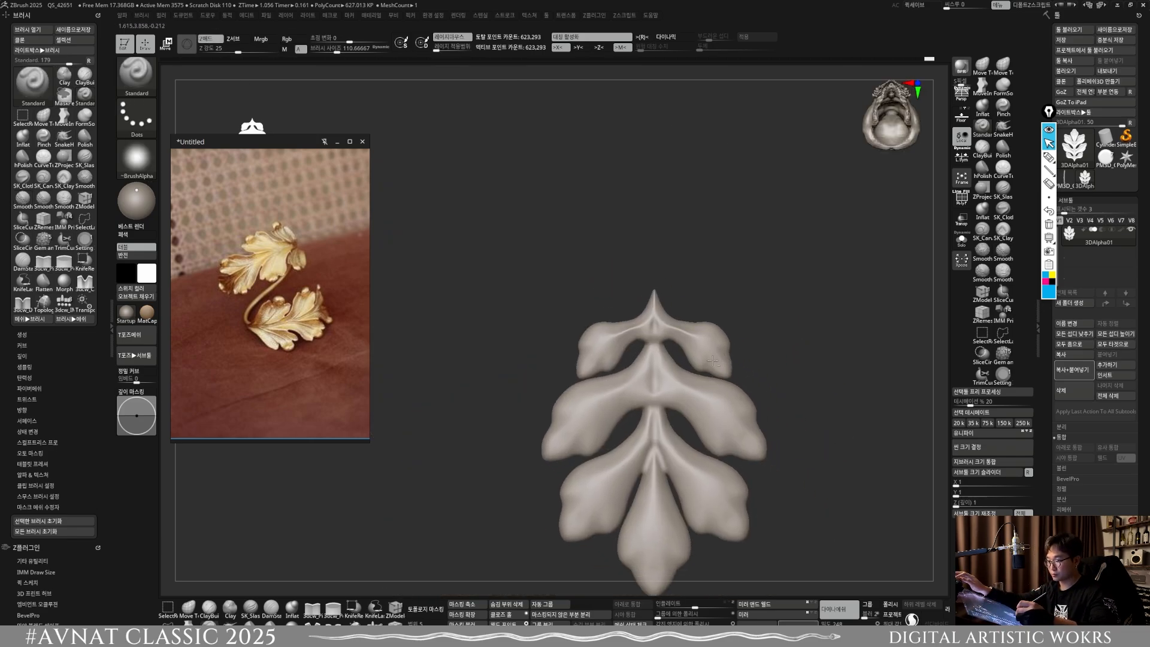
# Step: Reshape the central ridge on the leaf's back with Move Topological at about size 216, symmetry off, and mirror and weld it
pyautogui.press('s')
pyautogui.moveTo(664, 428); pyautogui.dragTo(661, 427)
pyautogui.moveTo(659, 429)
pyautogui.keyDown('ctrl'); pyautogui.mouseDown(button='right')
pyautogui.moveTo(654, 481)
pyautogui.moveTo(646, 420)
pyautogui.mouseUp(button='right'); pyautogui.keyUp('ctrl')
pyautogui.click(191, 608)
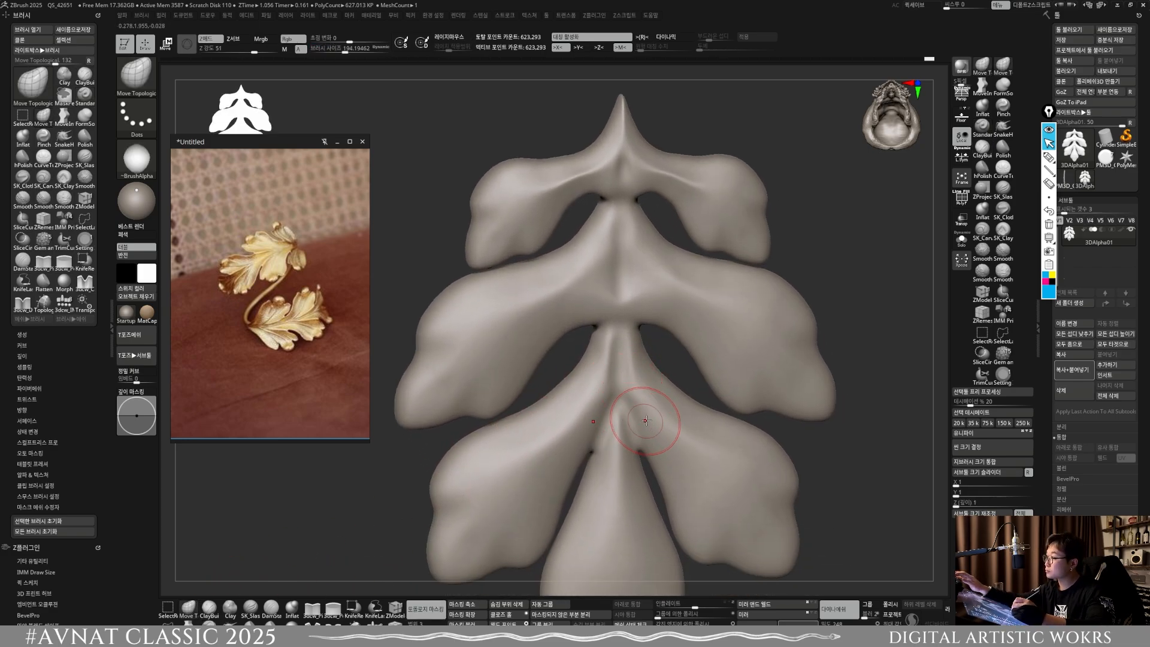
pyautogui.press('x')
pyautogui.press('s')
pyautogui.moveTo(617, 386); pyautogui.dragTo(619, 386)
pyautogui.moveTo(624, 383); pyautogui.dragTo(606, 339, button='right')
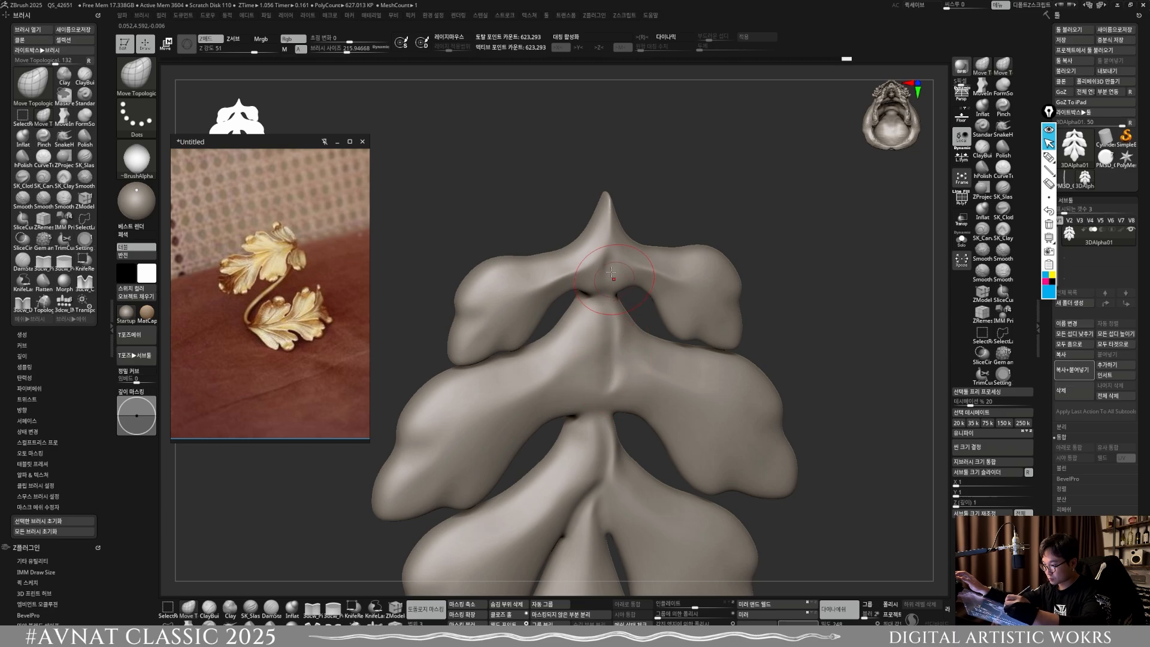
pyautogui.click(759, 605)
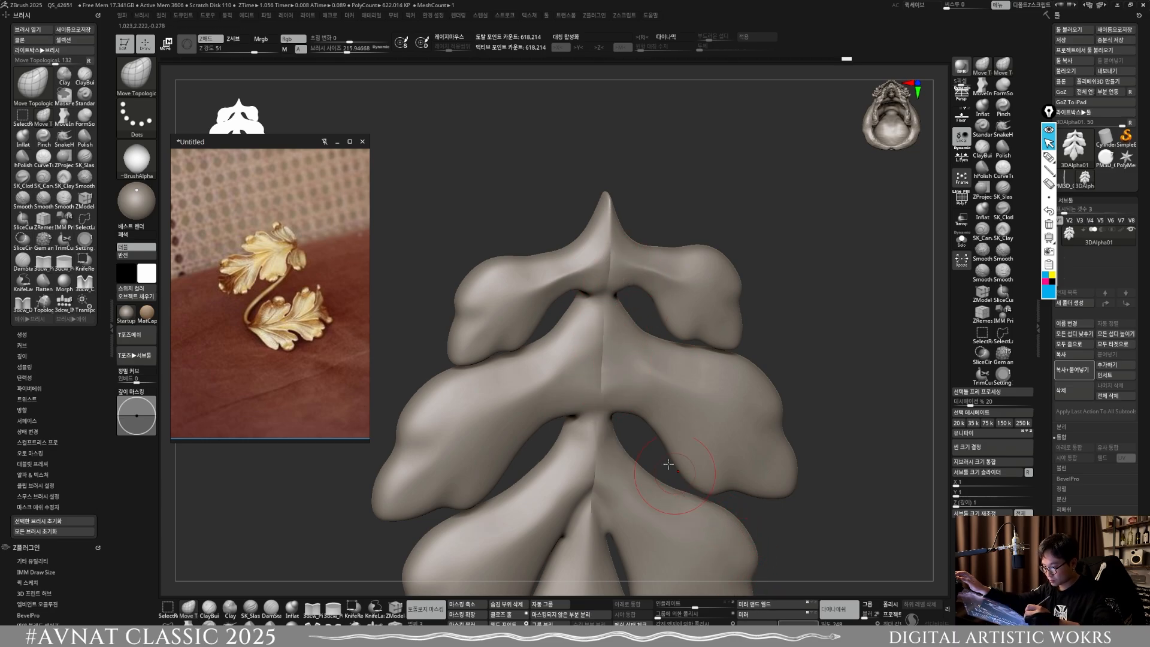
# Step: Smooth the centre seam and lobe junctions on the leaf's back, remesh, and mirror and weld the leaf again
pyautogui.moveTo(673, 463); pyautogui.dragTo(598, 360, button='right')
pyautogui.moveTo(598, 361)
pyautogui.mouseDown()
pyautogui.moveTo(612, 361)
pyautogui.moveTo(590, 296)
pyautogui.mouseUp()
pyautogui.click(760, 605)
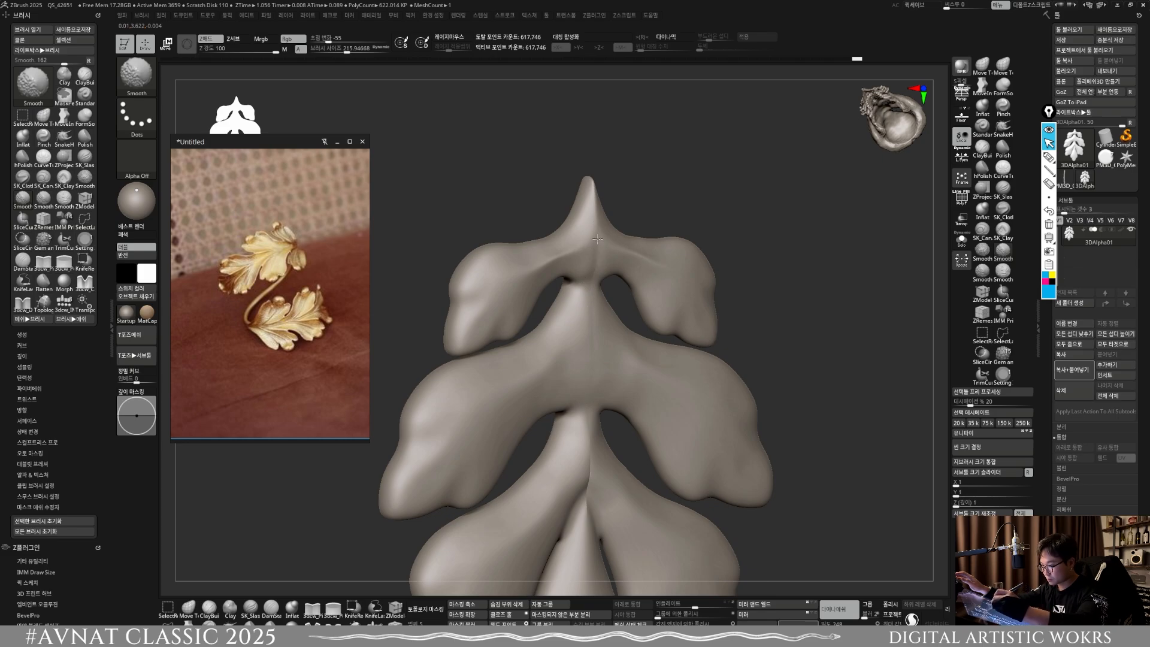
pyautogui.keyDown('shift'); pyautogui.moveTo(579, 359); pyautogui.dragTo(618, 272, button='right'); pyautogui.keyUp('shift')
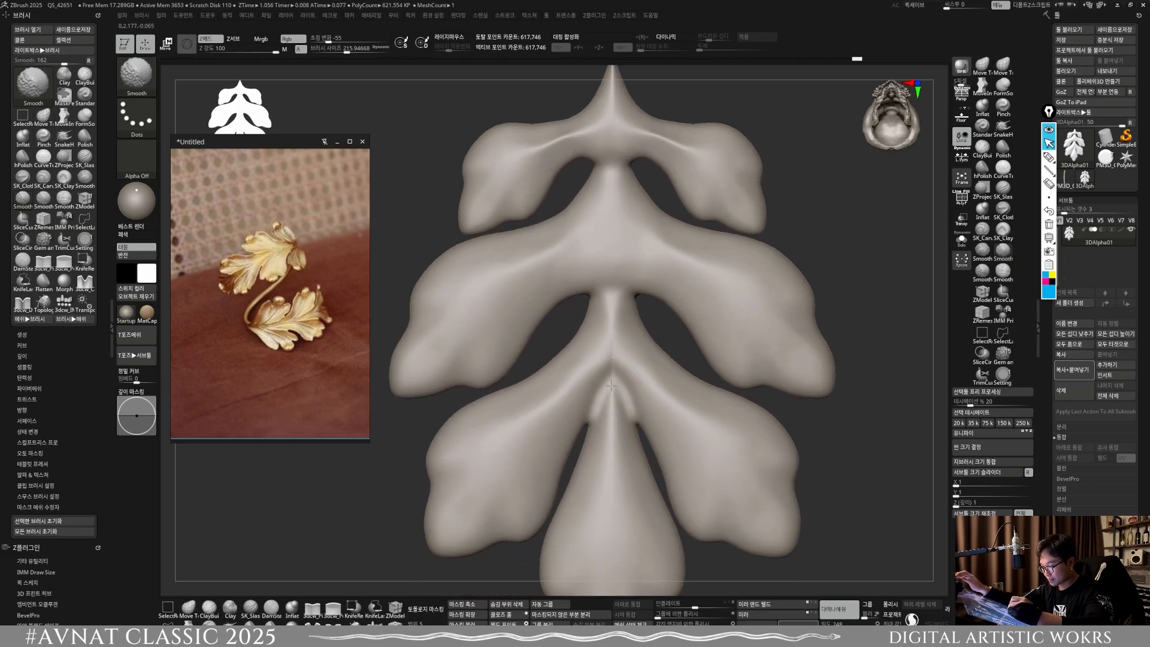
pyautogui.keyDown('ctrl'); pyautogui.moveTo(858, 322); pyautogui.dragTo(900, 280); pyautogui.keyUp('ctrl')
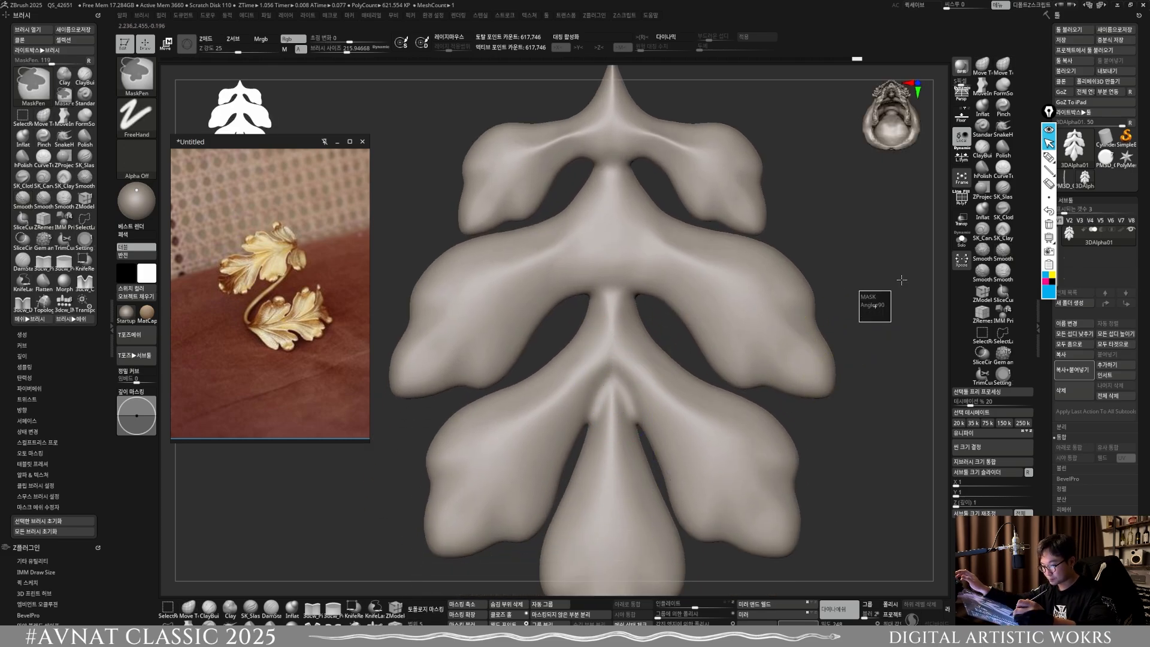
pyautogui.click(759, 606)
# Step: View the leaf from the front and examine the lobe tips and stem of the gold ring reference up close
pyautogui.keyDown('ctrl'); pyautogui.moveTo(719, 479); pyautogui.dragTo(713, 419, button='right'); pyautogui.keyUp('ctrl')
pyautogui.moveTo(713, 419); pyautogui.dragTo(742, 491, button='right')
pyautogui.keyDown('ctrl'); pyautogui.moveTo(796, 495); pyautogui.dragTo(868, 442); pyautogui.keyUp('ctrl')
pyautogui.keyDown('alt'); pyautogui.moveTo(858, 424); pyautogui.dragTo(778, 498, button='right'); pyautogui.keyUp('alt')
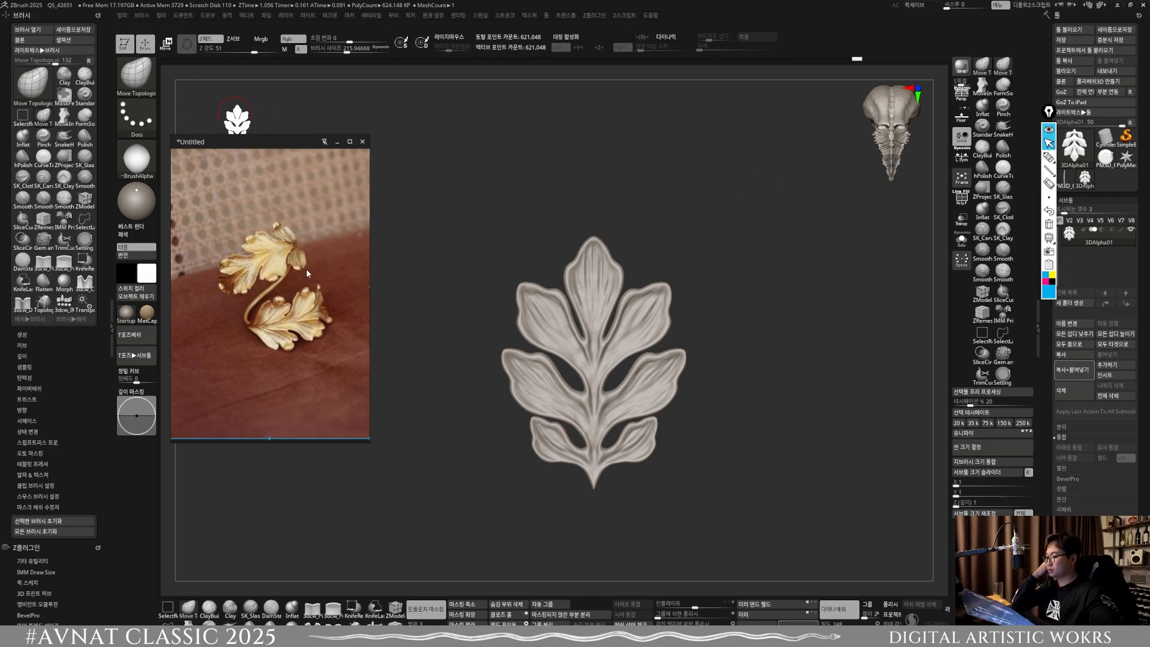
pyautogui.scroll(4, 281, 321)
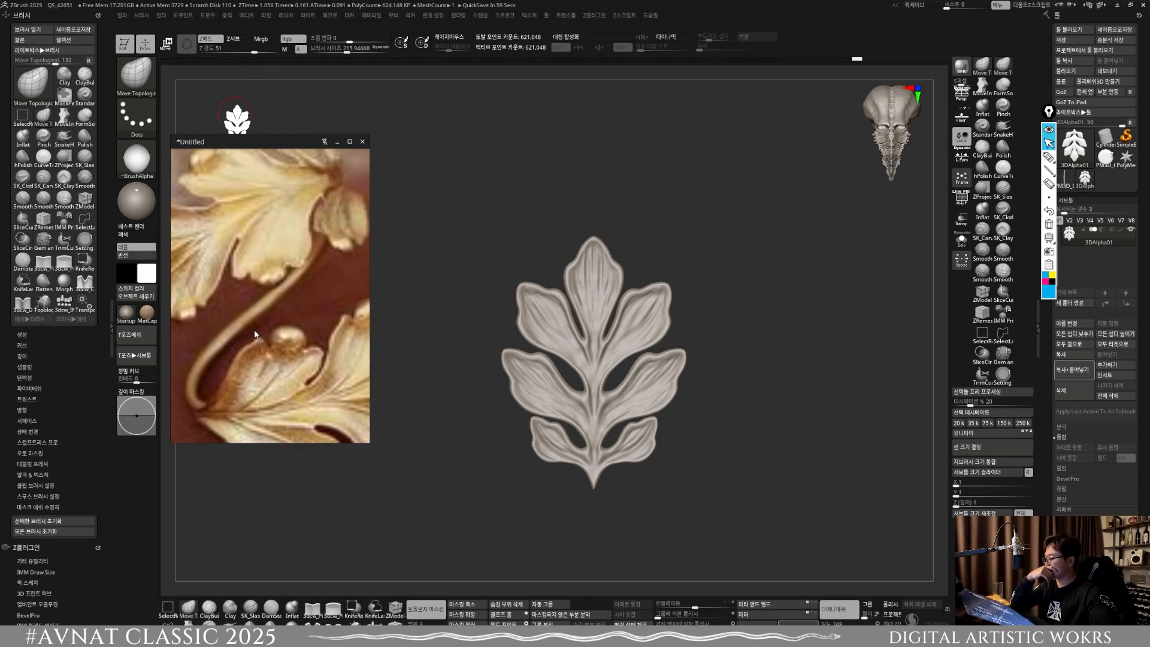
pyautogui.scroll(-2, 254, 329)
pyautogui.scroll(3, 305, 329)
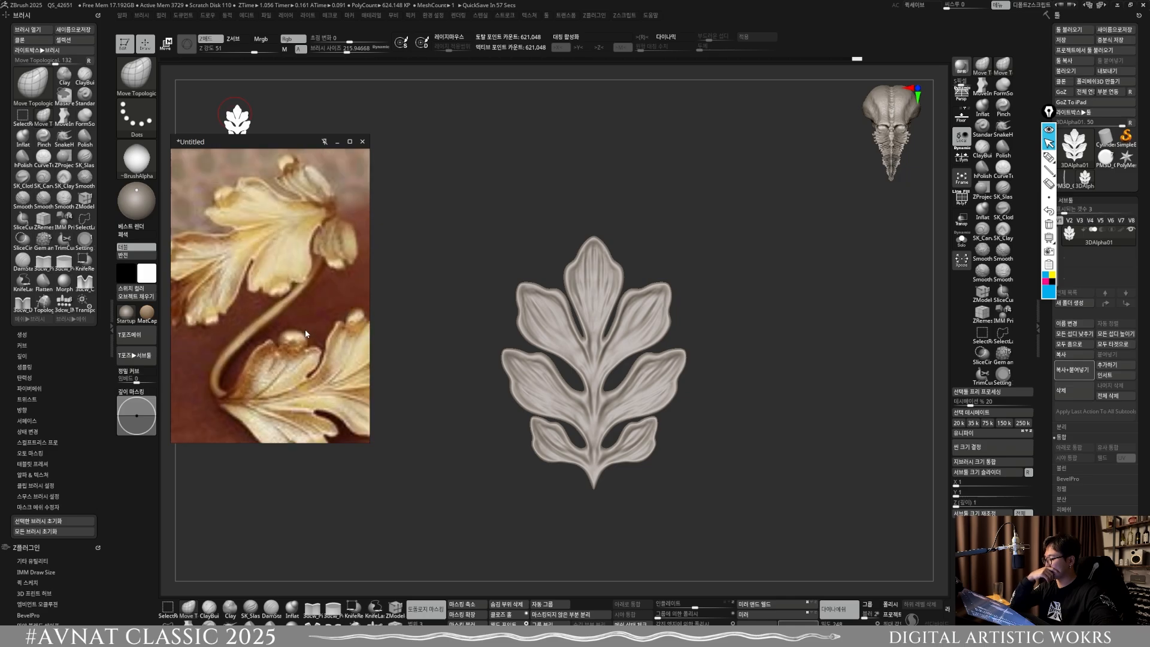
pyautogui.scroll(-2, 299, 358)
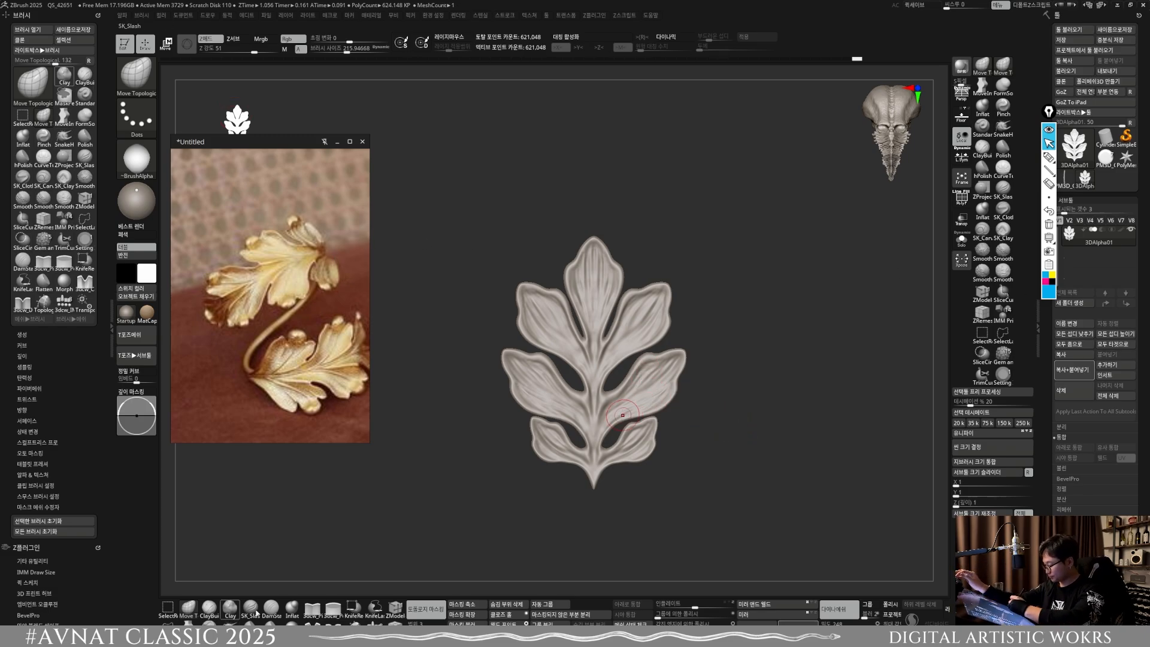
# Step: Inflate the outer tips of the upper side lobes into rounded beads with the Inflat brush, symmetry on
pyautogui.click(292, 608)
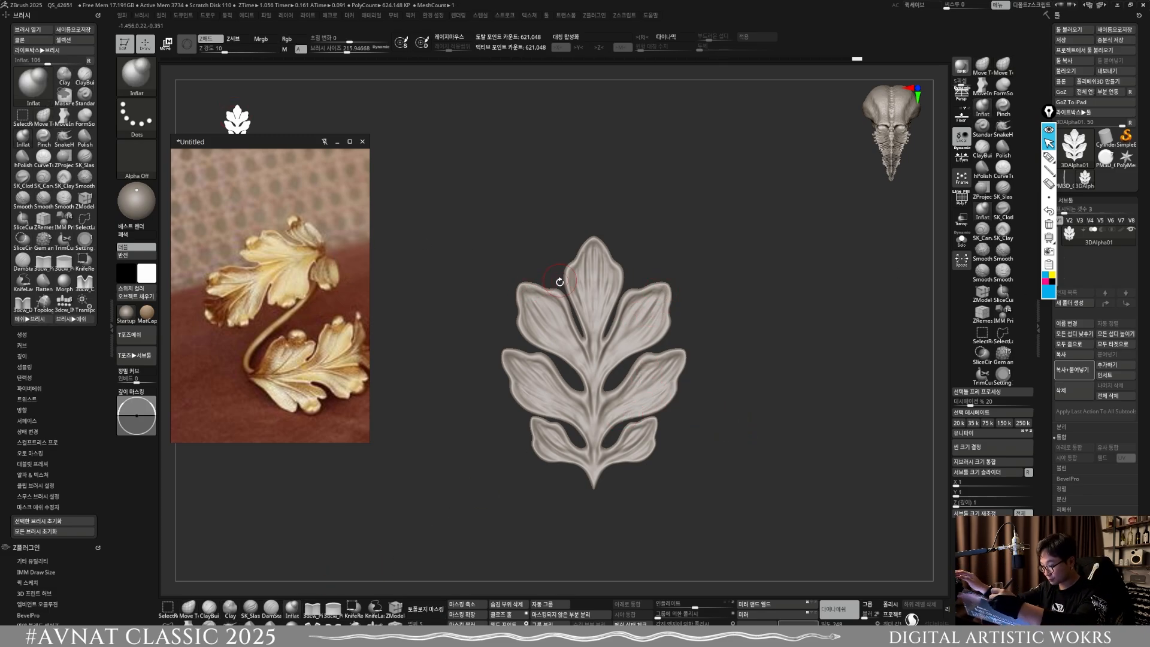
pyautogui.press('x')
pyautogui.keyDown('ctrl'); pyautogui.moveTo(524, 293); pyautogui.dragTo(544, 331, button='right'); pyautogui.keyUp('ctrl')
pyautogui.press('[')
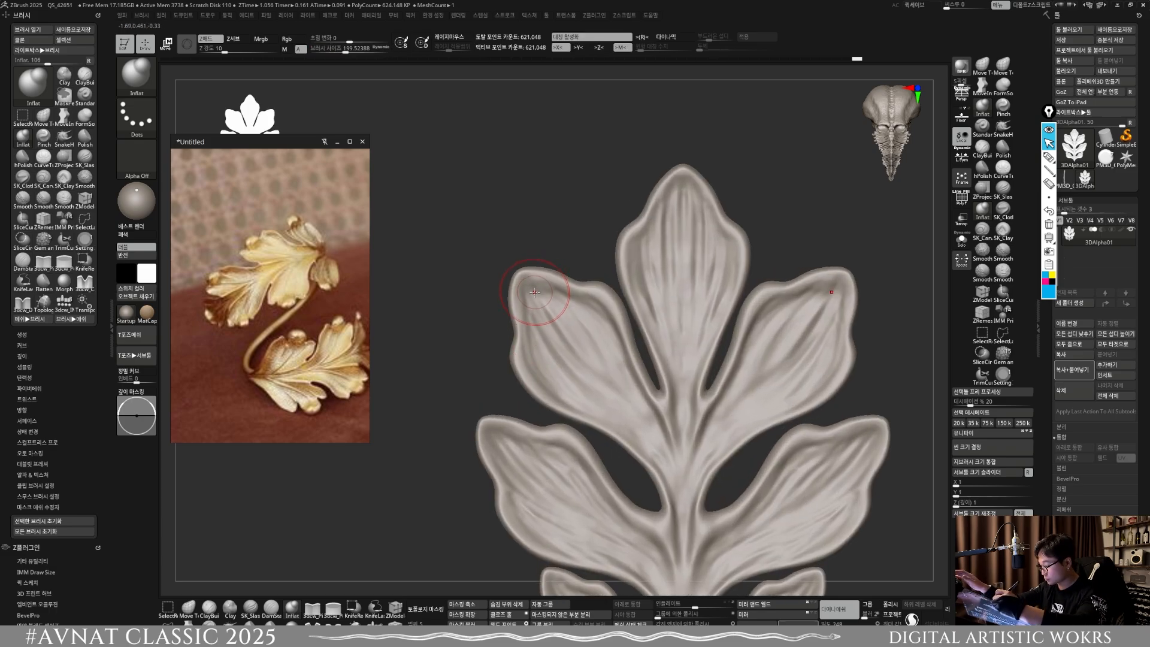
pyautogui.moveTo(532, 283); pyautogui.dragTo(535, 296)
pyautogui.moveTo(530, 288); pyautogui.dragTo(554, 293, button='right')
pyautogui.moveTo(537, 291)
pyautogui.mouseDown()
pyautogui.moveTo(523, 311)
pyautogui.moveTo(552, 279)
pyautogui.mouseUp()
pyautogui.keyDown('shift'); pyautogui.moveTo(555, 269); pyautogui.dragTo(562, 249, button='right'); pyautogui.keyUp('shift')
pyautogui.keyDown('ctrl'); pyautogui.moveTo(568, 244); pyautogui.dragTo(583, 228); pyautogui.keyUp('ctrl')
pyautogui.keyDown('shift'); pyautogui.moveTo(533, 293); pyautogui.dragTo(540, 282); pyautogui.keyUp('shift')
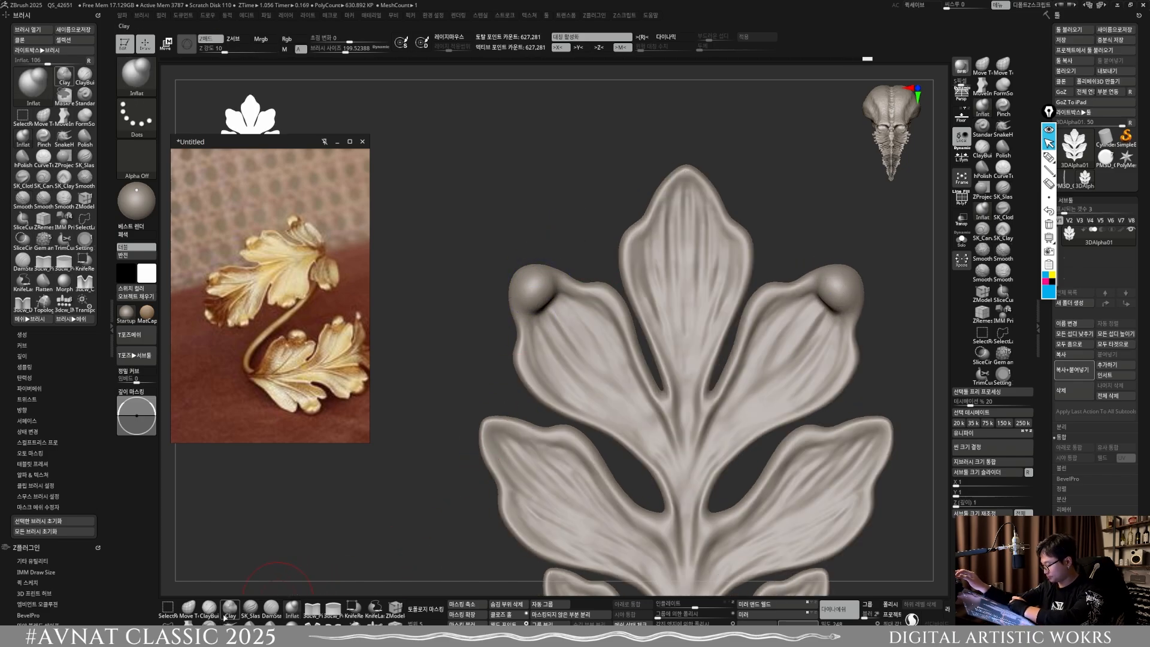
# Step: Pull the beads on the upper side lobes inward into folded-over tips with Move Topological at about size 200, symmetry on
pyautogui.click(190, 608)
pyautogui.moveTo(611, 299)
pyautogui.mouseDown(button='right')
pyautogui.moveTo(508, 300)
pyautogui.moveTo(553, 291)
pyautogui.moveTo(568, 251)
pyautogui.mouseUp(button='right')
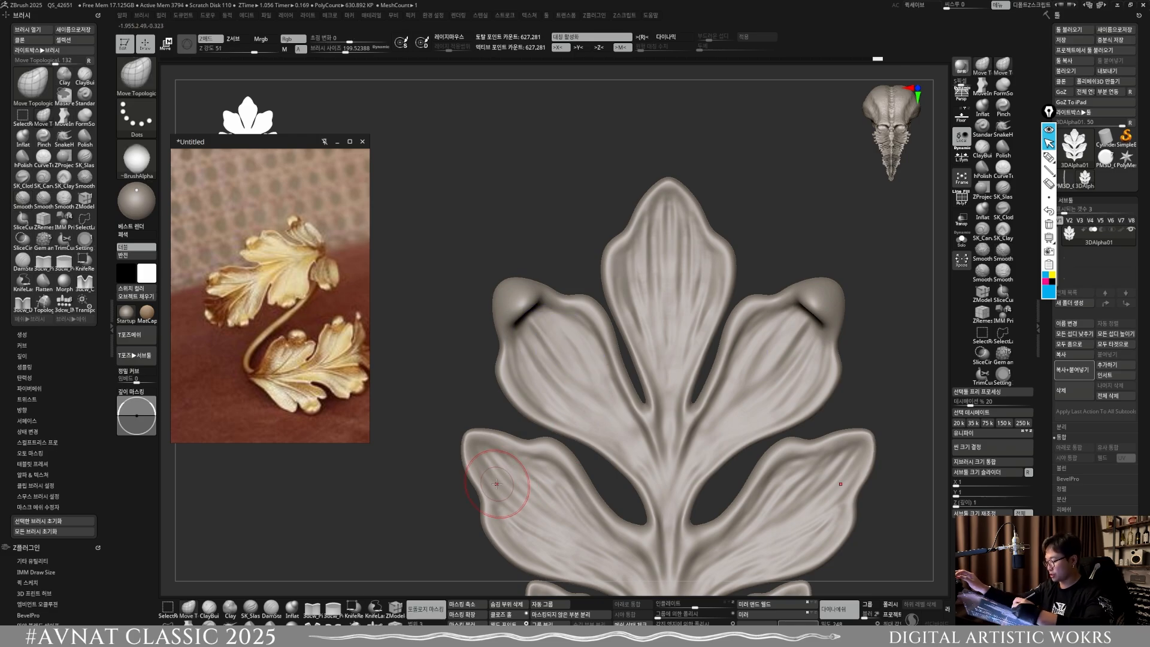
pyautogui.moveTo(465, 403)
pyautogui.keyDown('ctrl'); pyautogui.mouseDown(button='right')
pyautogui.moveTo(547, 352)
pyautogui.moveTo(536, 339)
pyautogui.mouseUp(button='right'); pyautogui.keyUp('ctrl')
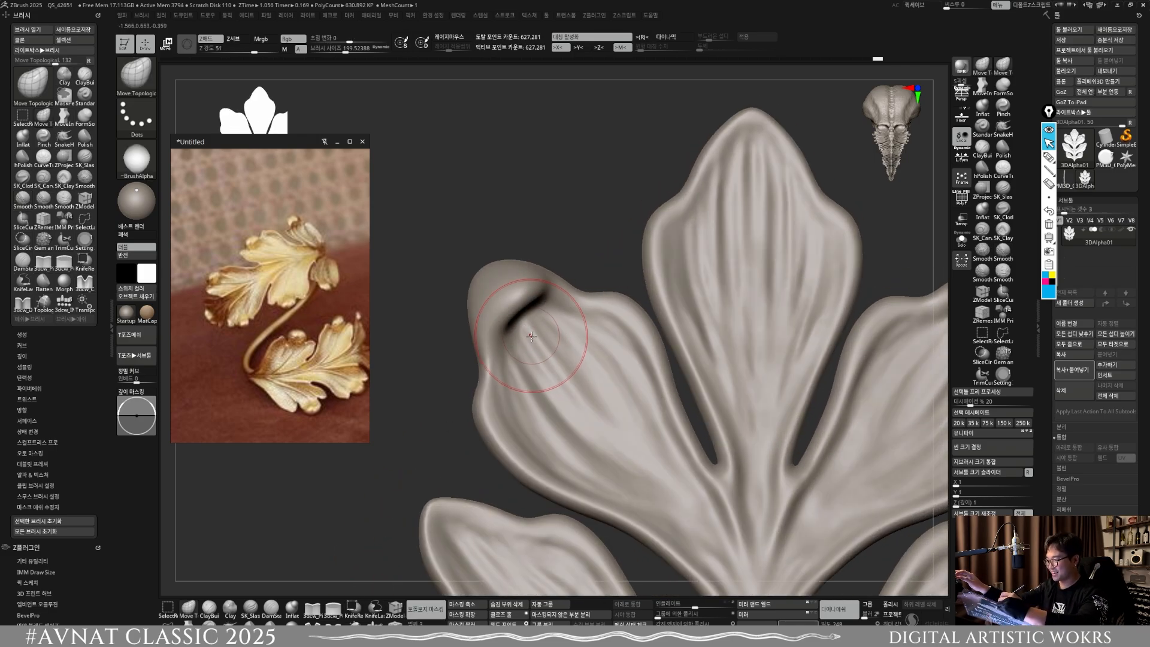
pyautogui.moveTo(531, 336); pyautogui.dragTo(531, 328)
pyautogui.moveTo(530, 328); pyautogui.dragTo(533, 332, button='right')
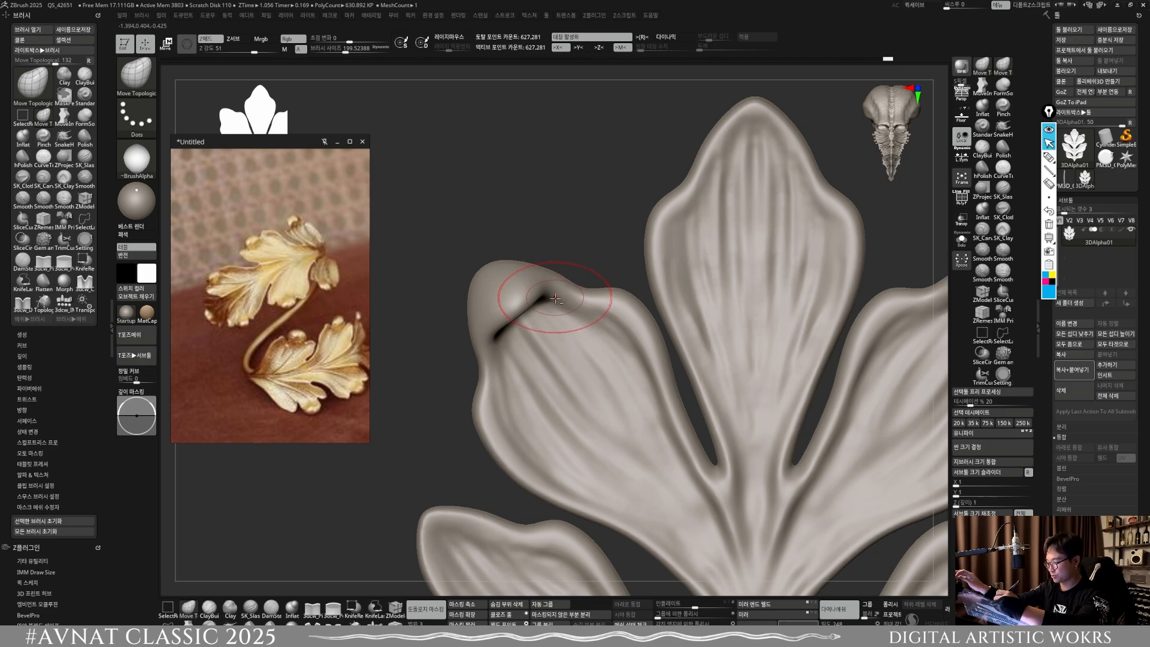
pyautogui.keyDown('ctrl'); pyautogui.moveTo(555, 298); pyautogui.dragTo(539, 269, button='right'); pyautogui.keyUp('ctrl')
pyautogui.keyDown('ctrl'); pyautogui.moveTo(539, 269); pyautogui.dragTo(554, 323, button='right'); pyautogui.keyUp('ctrl')
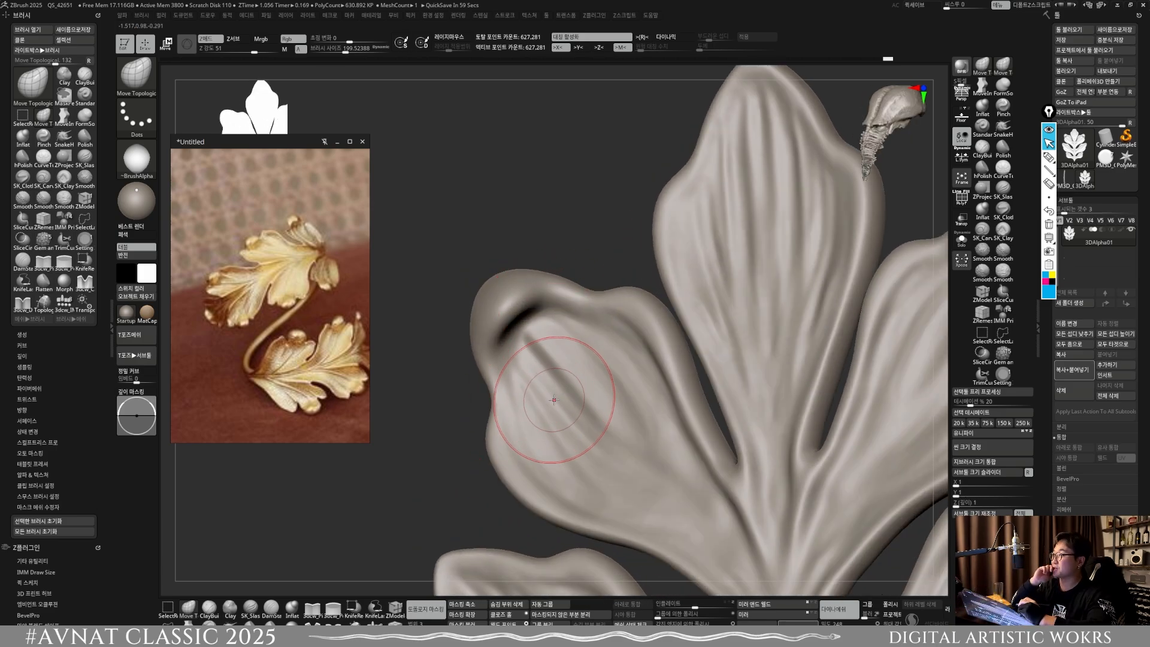
pyautogui.moveTo(554, 399); pyautogui.dragTo(514, 500, button='right')
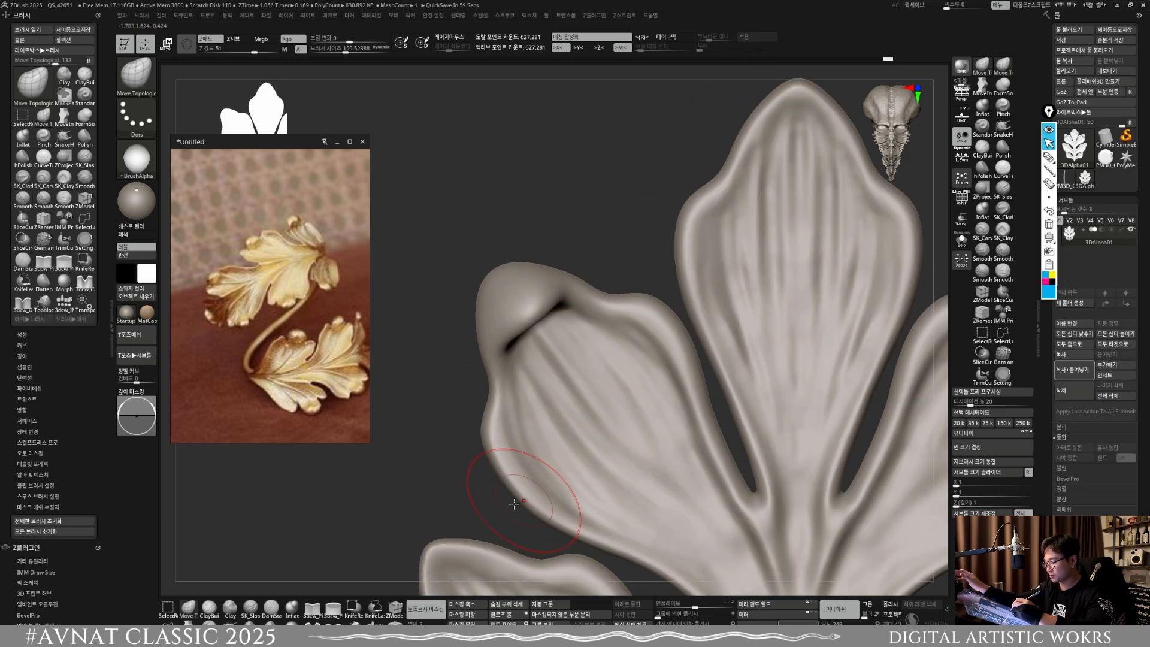
# Step: Carve creases beneath the folded tips of the upper side lobes with DamStandard at about size 154, and smooth the crease ends
pyautogui.click(271, 608)
pyautogui.moveTo(501, 432); pyautogui.dragTo(534, 295, button='right')
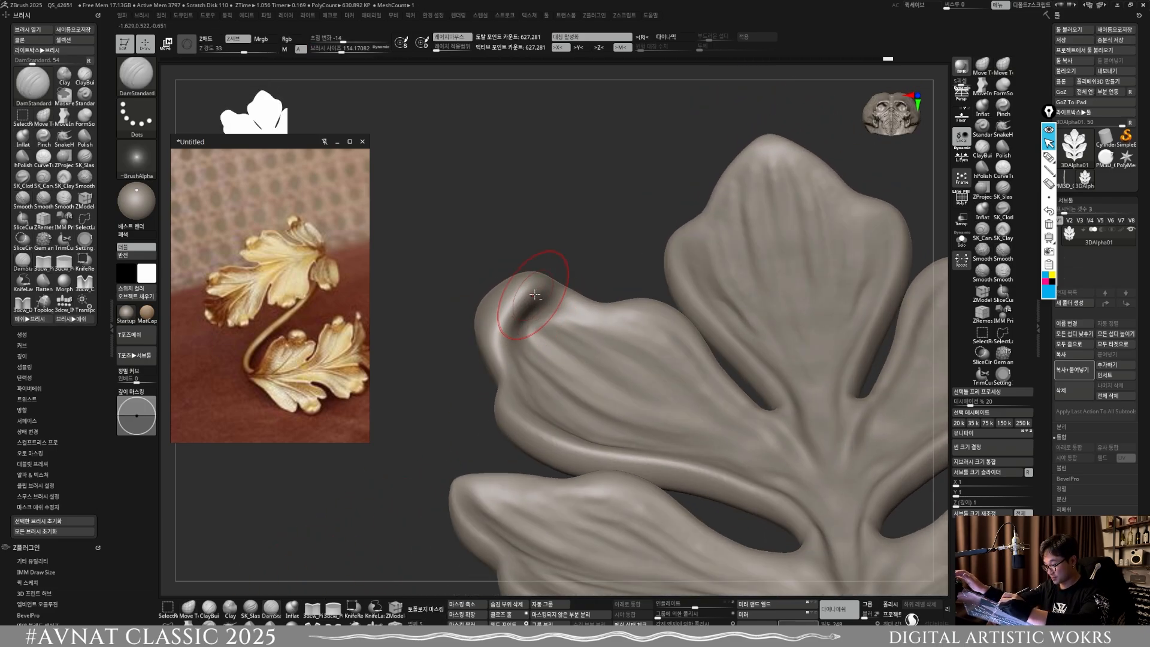
pyautogui.moveTo(524, 293); pyautogui.dragTo(506, 344)
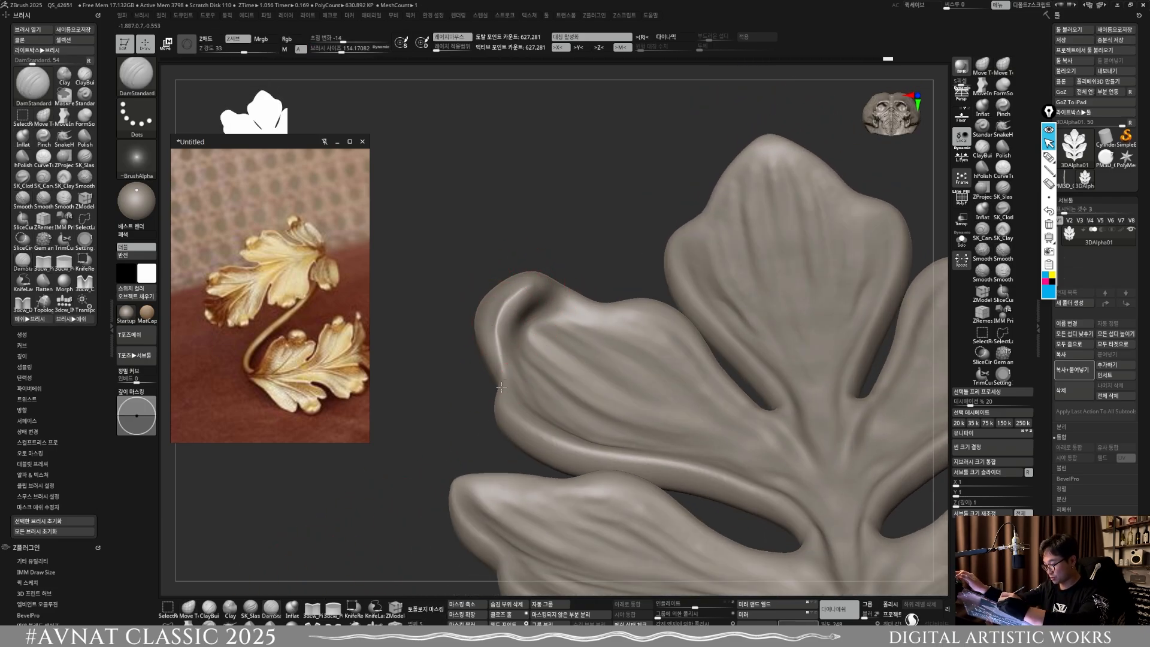
pyautogui.moveTo(539, 430); pyautogui.dragTo(528, 503, button='right')
pyautogui.moveTo(533, 383); pyautogui.dragTo(485, 318, button='right')
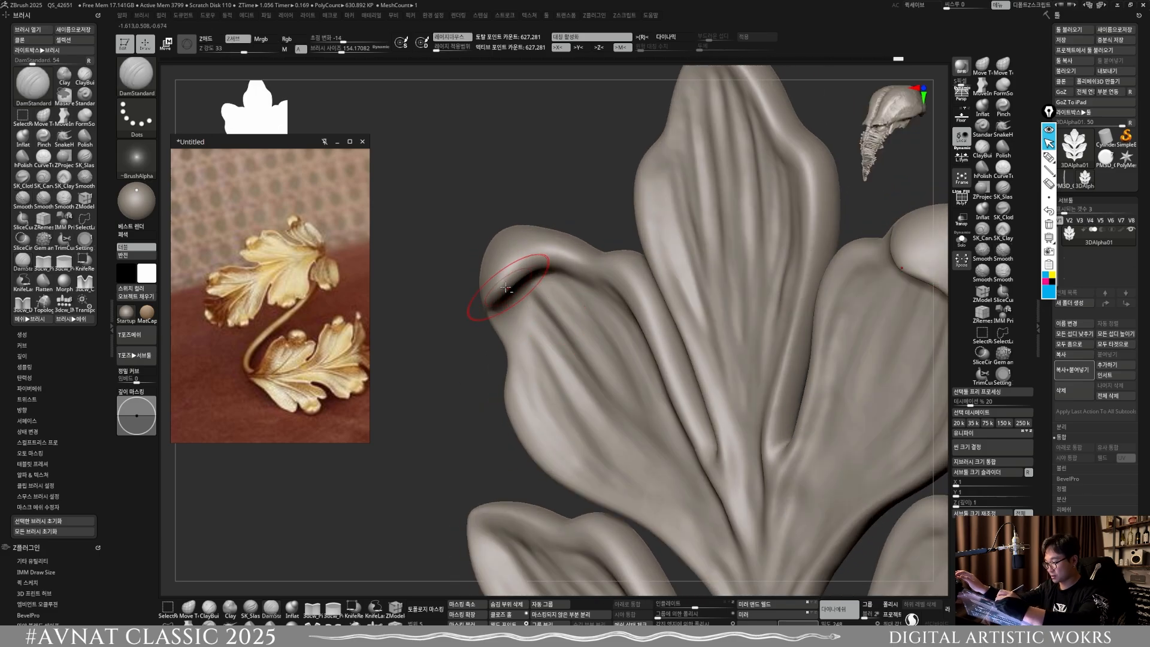
pyautogui.moveTo(489, 308); pyautogui.dragTo(575, 270)
pyautogui.moveTo(502, 286); pyautogui.dragTo(543, 256)
pyautogui.keyDown('shift'); pyautogui.moveTo(543, 256); pyautogui.dragTo(554, 267, button='right'); pyautogui.keyUp('shift')
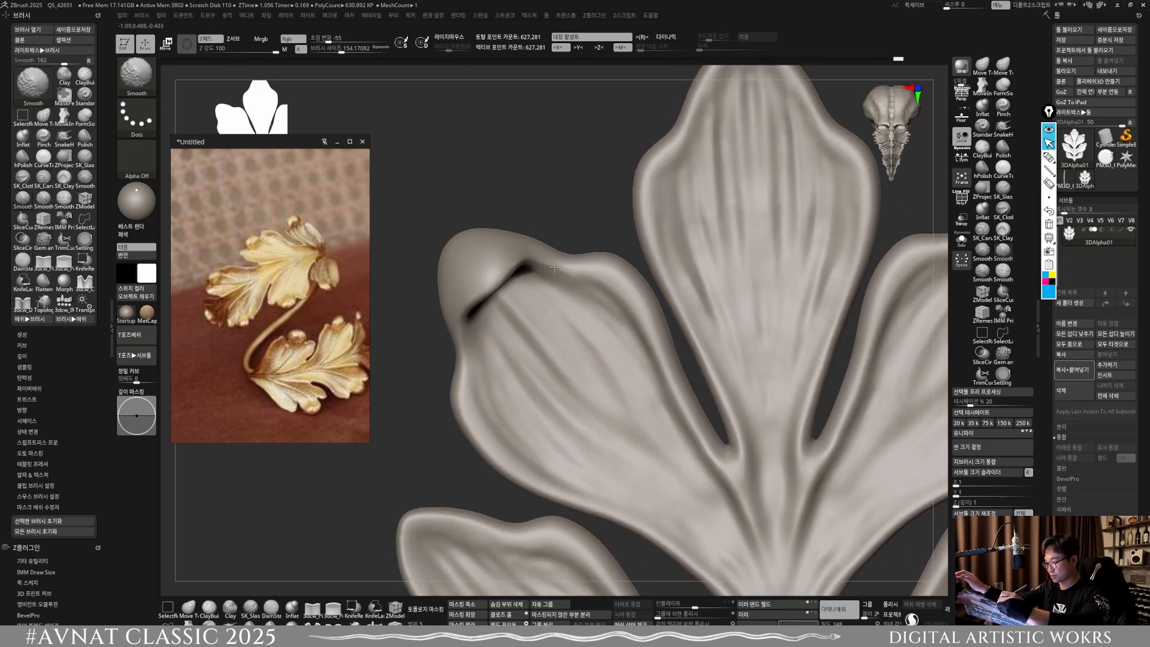
pyautogui.moveTo(520, 266); pyautogui.dragTo(603, 267)
pyautogui.moveTo(533, 266)
pyautogui.mouseDown()
pyautogui.moveTo(650, 348)
pyautogui.moveTo(576, 269)
pyautogui.mouseUp()
pyautogui.keyDown('ctrl'); pyautogui.moveTo(557, 384); pyautogui.dragTo(444, 434, button='right'); pyautogui.keyUp('ctrl')
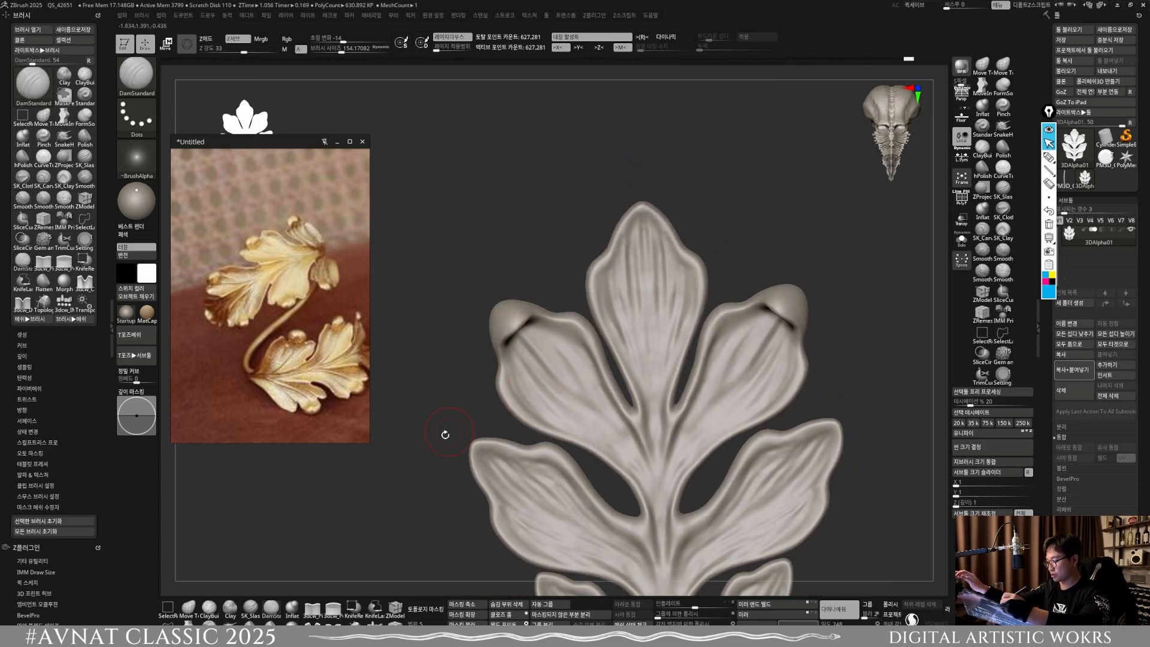
# Step: Tuck in and round the curled tips of the upper side lobes with Move Topological at about size 239
pyautogui.press('b')
pyautogui.press('m')
pyautogui.press('t')
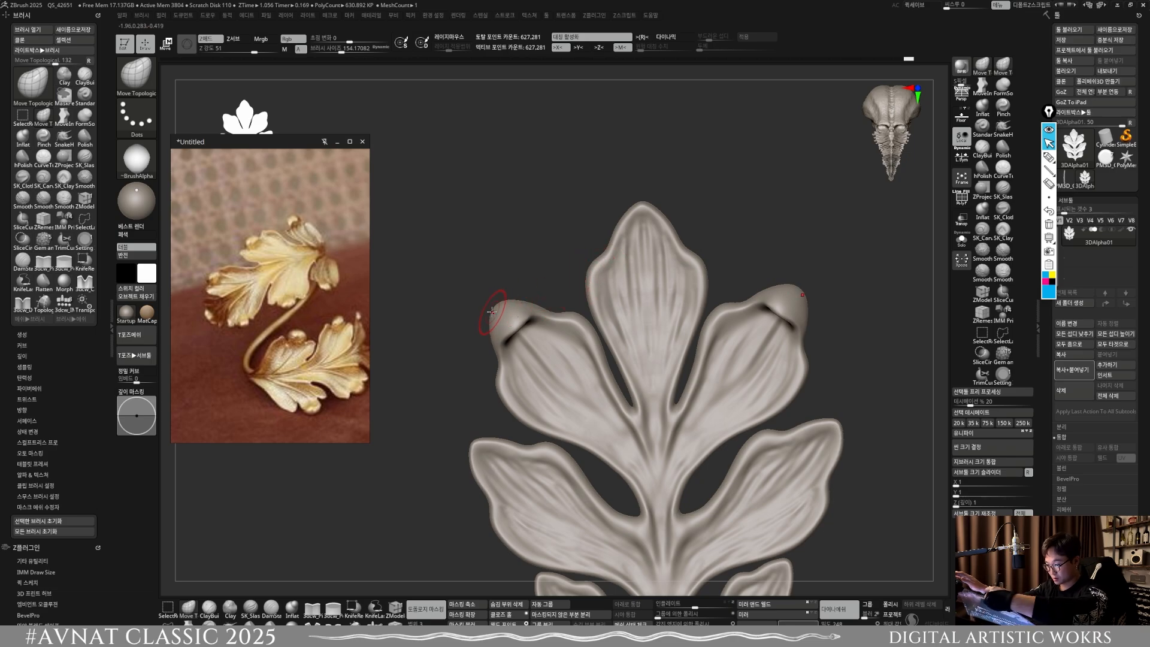
pyautogui.press('s')
pyautogui.moveTo(496, 315); pyautogui.dragTo(502, 315)
pyautogui.moveTo(510, 313)
pyautogui.mouseDown(button='right')
pyautogui.moveTo(498, 288)
pyautogui.moveTo(505, 304)
pyautogui.mouseUp(button='right')
pyautogui.press('s')
pyautogui.moveTo(506, 309); pyautogui.dragTo(513, 310)
pyautogui.moveTo(523, 337); pyautogui.dragTo(518, 326, button='right')
pyautogui.moveTo(519, 334); pyautogui.dragTo(512, 326)
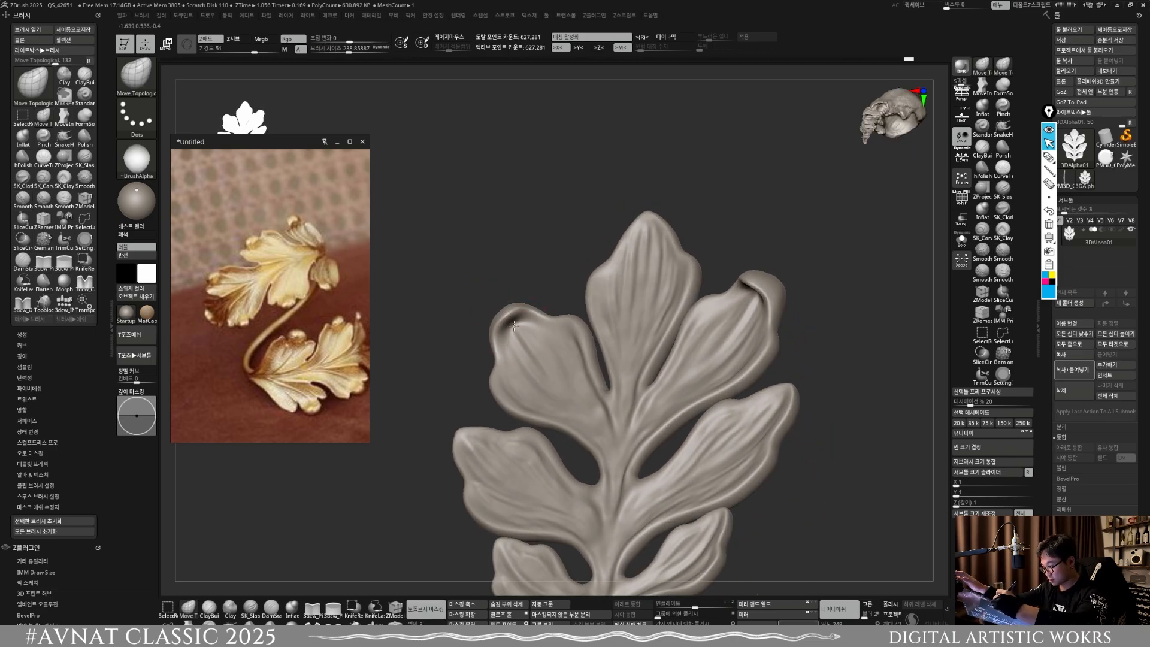
pyautogui.keyDown('shift'); pyautogui.moveTo(510, 323); pyautogui.dragTo(510, 292, button='right'); pyautogui.keyUp('shift')
pyautogui.moveTo(516, 326); pyautogui.dragTo(511, 312)
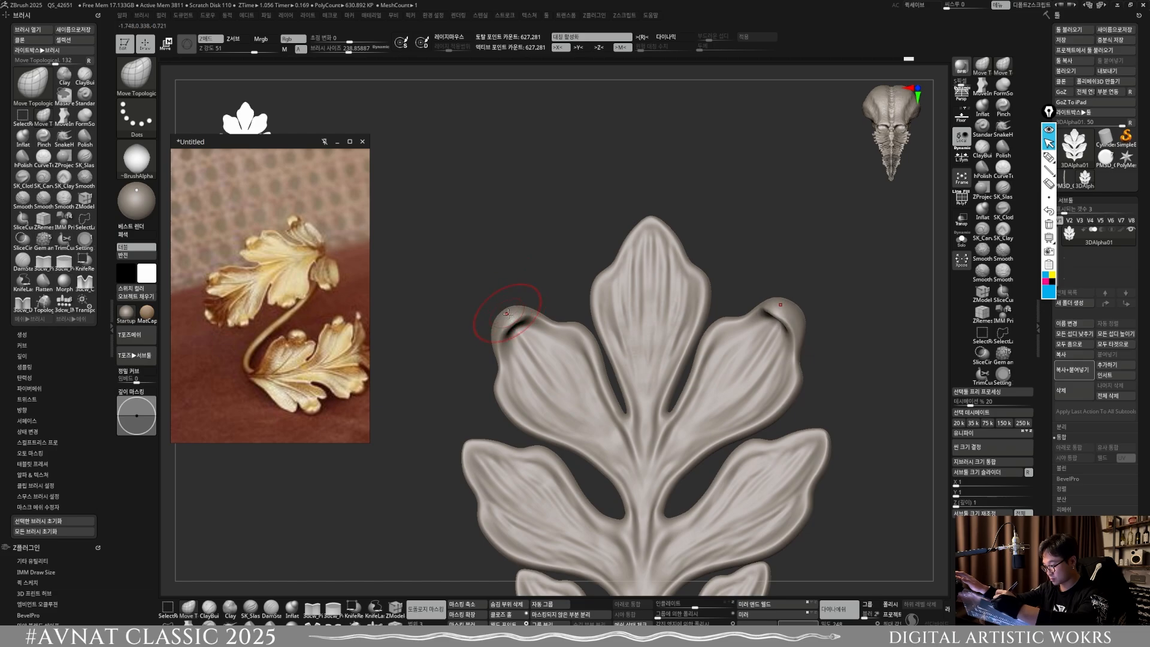
pyautogui.keyDown('shift'); pyautogui.moveTo(514, 309); pyautogui.dragTo(533, 341, button='right'); pyautogui.keyUp('shift')
pyautogui.moveTo(517, 330); pyautogui.dragTo(514, 322)
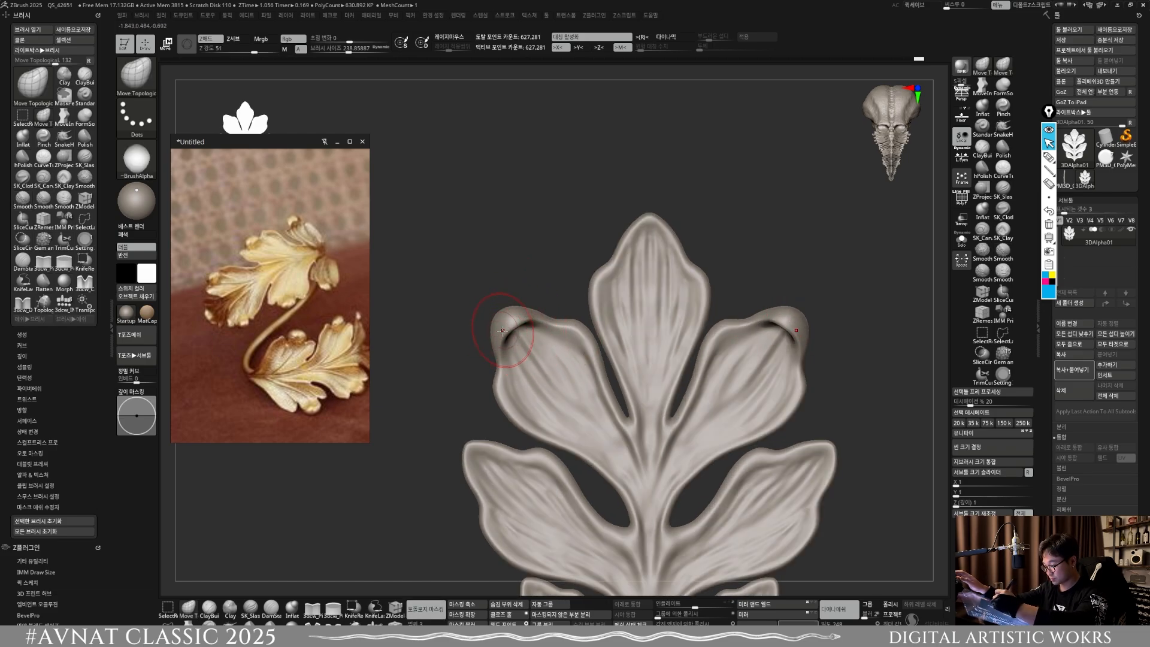
# Step: Refine the overhanging edge of the upper side lobes' curled tips with Move Topological at about sizes 145 and 127
pyautogui.keyDown('ctrl'); pyautogui.moveTo(550, 345); pyautogui.dragTo(587, 207, button='right'); pyautogui.keyUp('ctrl')
pyautogui.moveTo(709, 413); pyautogui.dragTo(713, 375, button='right')
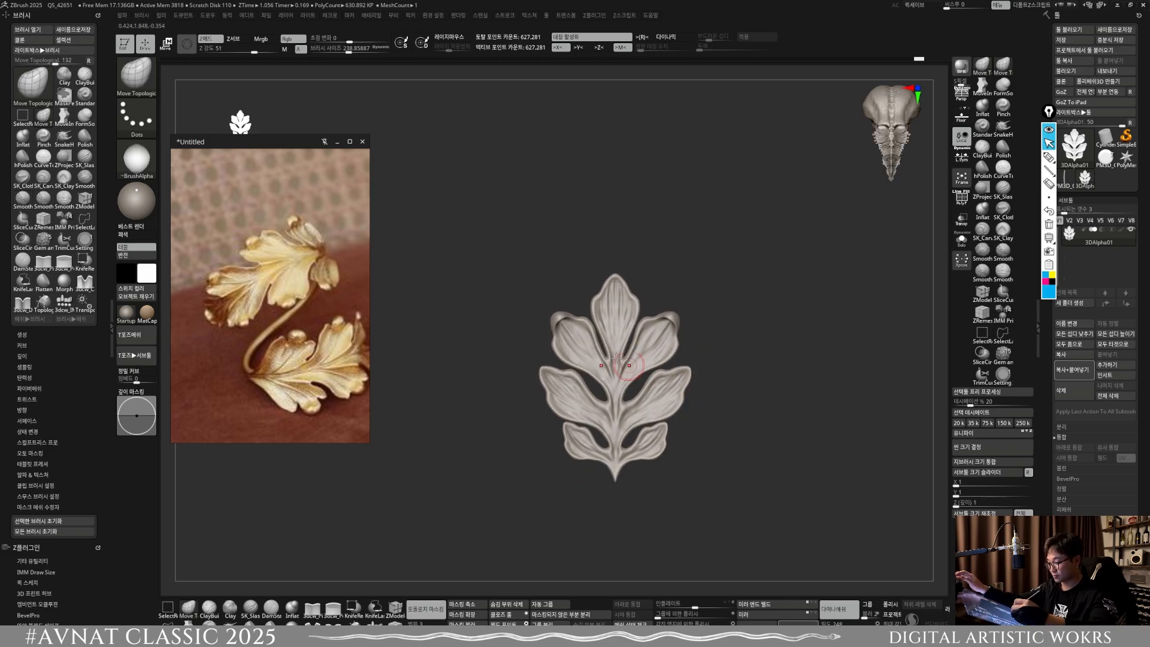
pyautogui.keyDown('ctrl'); pyautogui.moveTo(558, 317); pyautogui.dragTo(567, 370, button='right'); pyautogui.keyUp('ctrl')
pyautogui.press('s')
pyautogui.moveTo(573, 350); pyautogui.dragTo(569, 349)
pyautogui.moveTo(563, 347)
pyautogui.mouseDown(button='right')
pyautogui.moveTo(599, 342)
pyautogui.moveTo(566, 322)
pyautogui.mouseUp(button='right')
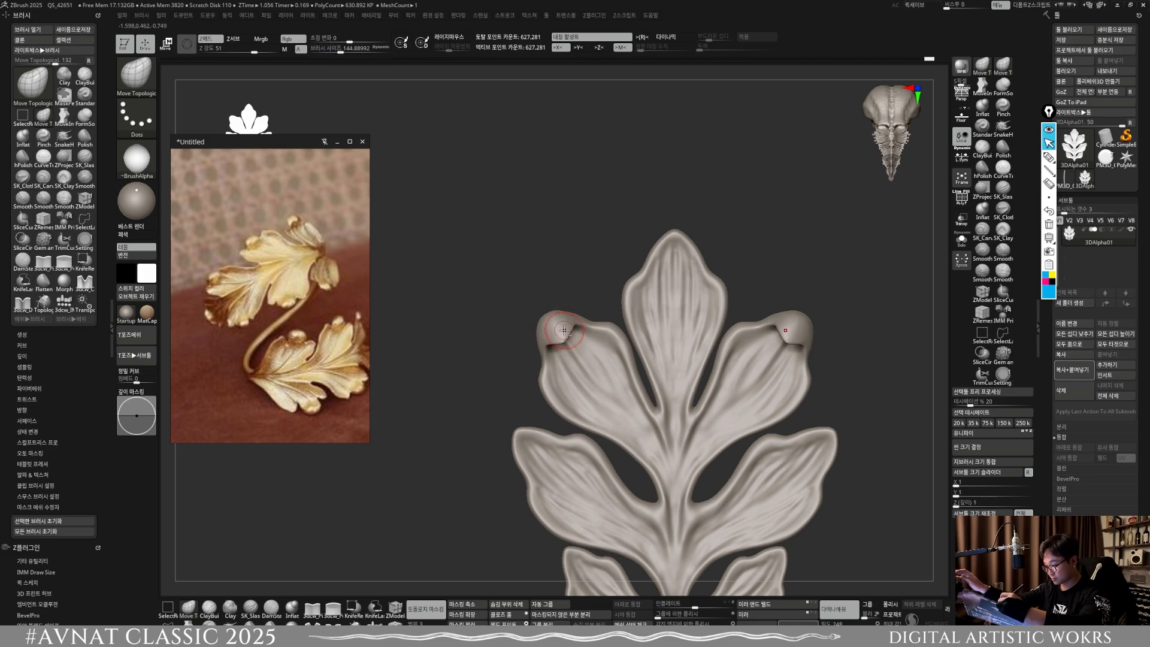
pyautogui.keyDown('ctrl'); pyautogui.moveTo(564, 332); pyautogui.dragTo(569, 339, button='right'); pyautogui.keyUp('ctrl')
pyautogui.press('s')
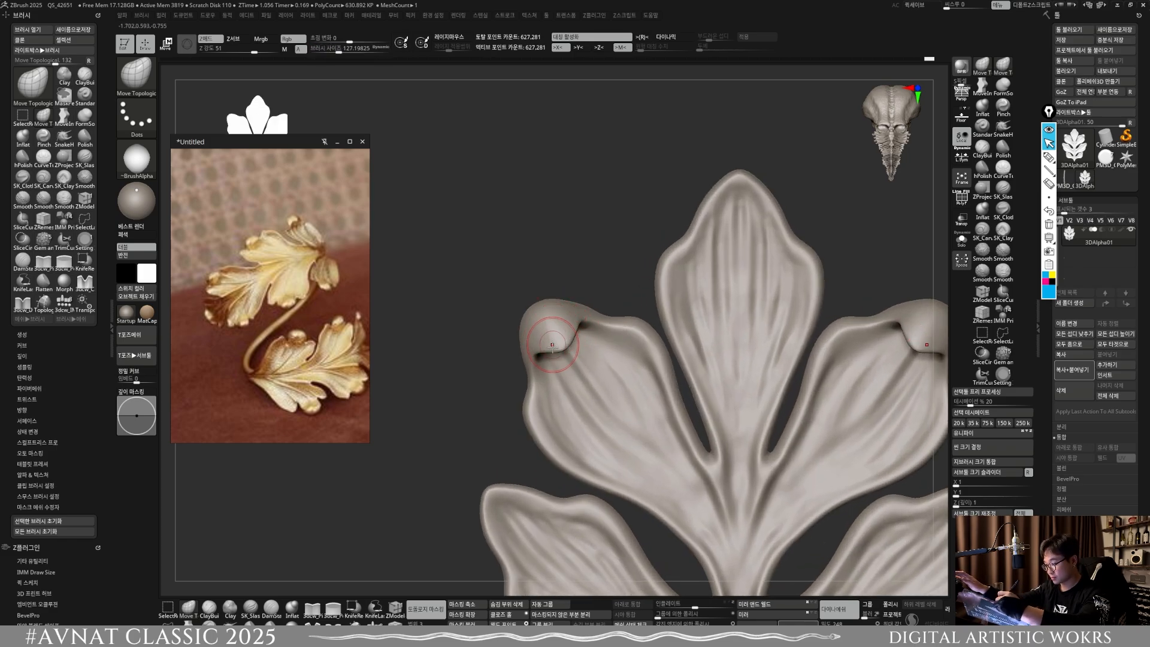
# Step: Smooth where the curled tips meet the rims of the upper side lobes, and remesh the leaf
pyautogui.press('shift')
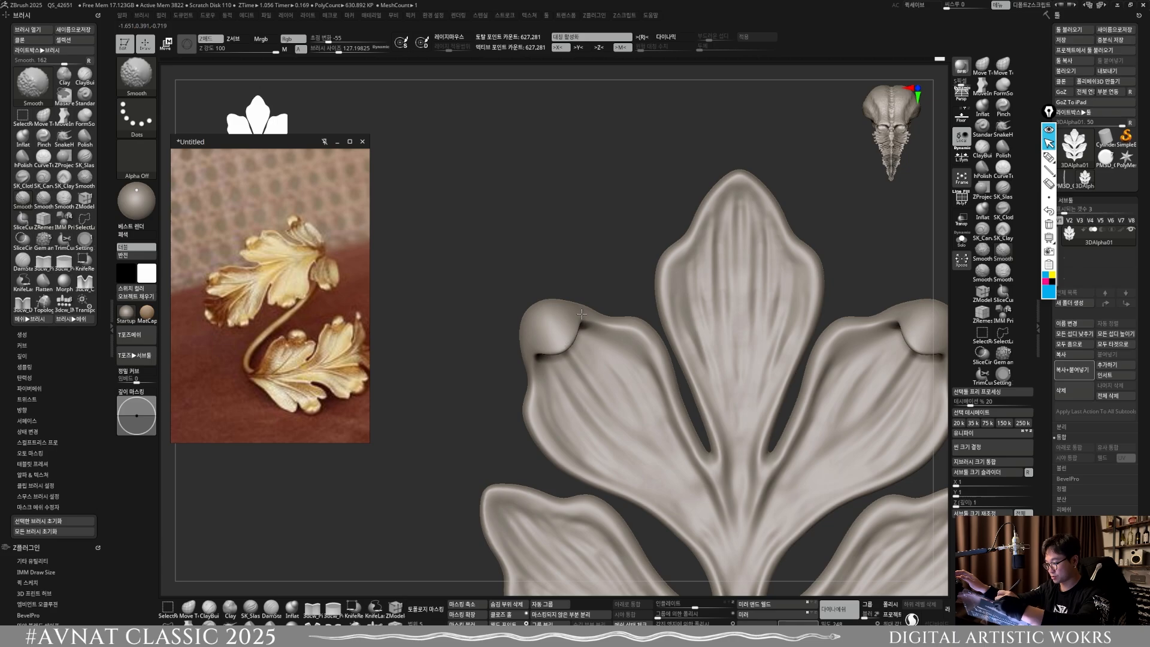
pyautogui.keyDown('shift'); pyautogui.moveTo(581, 314); pyautogui.dragTo(609, 333); pyautogui.keyUp('shift')
pyautogui.keyDown('ctrl'); pyautogui.moveTo(590, 312); pyautogui.dragTo(579, 188, button='right'); pyautogui.keyUp('ctrl')
pyautogui.keyDown('ctrl'); pyautogui.moveTo(808, 351); pyautogui.dragTo(828, 326); pyautogui.keyUp('ctrl')
pyautogui.moveTo(733, 376); pyautogui.dragTo(608, 339, button='right')
pyautogui.moveTo(608, 339)
pyautogui.keyDown('ctrl'); pyautogui.mouseDown(button='right')
pyautogui.moveTo(599, 419)
pyautogui.moveTo(563, 383)
pyautogui.mouseUp(button='right'); pyautogui.keyUp('ctrl')
pyautogui.press('s')
pyautogui.keyDown('shift'); pyautogui.moveTo(498, 280); pyautogui.dragTo(452, 284); pyautogui.keyUp('shift')
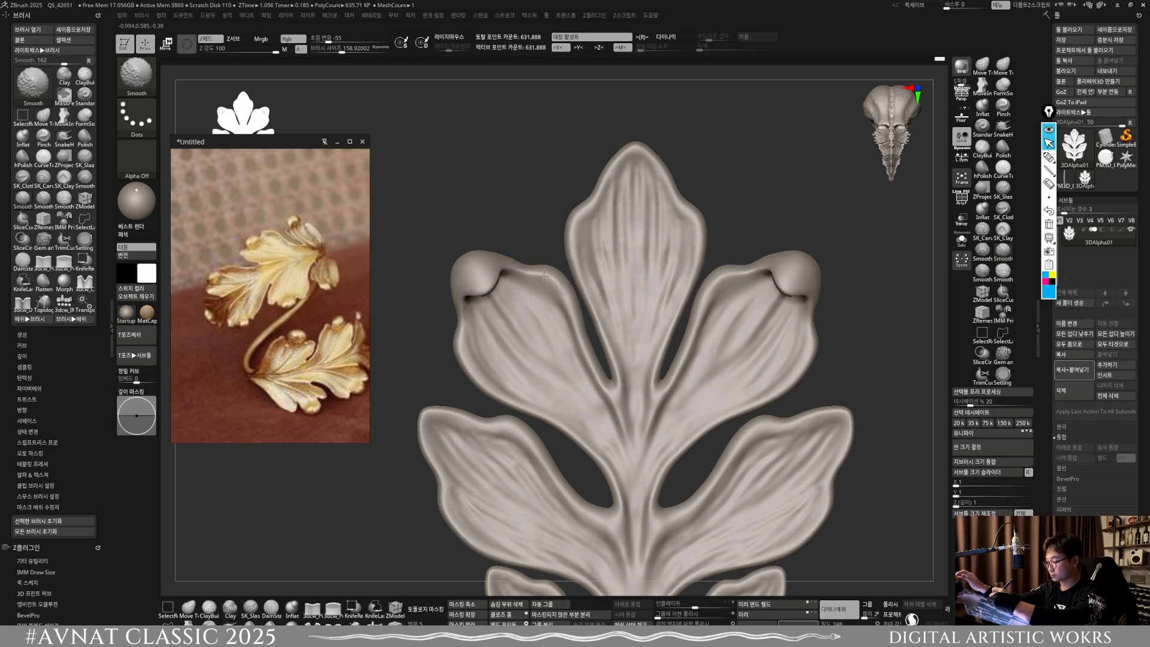
pyautogui.moveTo(557, 287)
pyautogui.keyDown('ctrl'); pyautogui.mouseDown(button='right')
pyautogui.moveTo(554, 198)
pyautogui.moveTo(509, 273)
pyautogui.moveTo(602, 375)
pyautogui.moveTo(557, 359)
pyautogui.moveTo(527, 371)
pyautogui.mouseUp(button='right'); pyautogui.keyUp('ctrl')
# Step: Deepen the crease under the upper side lobes' curled tips with DamStandard, reducing the brush to about size 103
pyautogui.click(270, 608)
pyautogui.moveTo(546, 304)
pyautogui.keyDown('ctrl'); pyautogui.mouseDown(button='right')
pyautogui.moveTo(553, 378)
pyautogui.moveTo(546, 340)
pyautogui.mouseUp(button='right'); pyautogui.keyUp('ctrl')
pyautogui.press('s')
pyautogui.moveTo(548, 333); pyautogui.dragTo(540, 333)
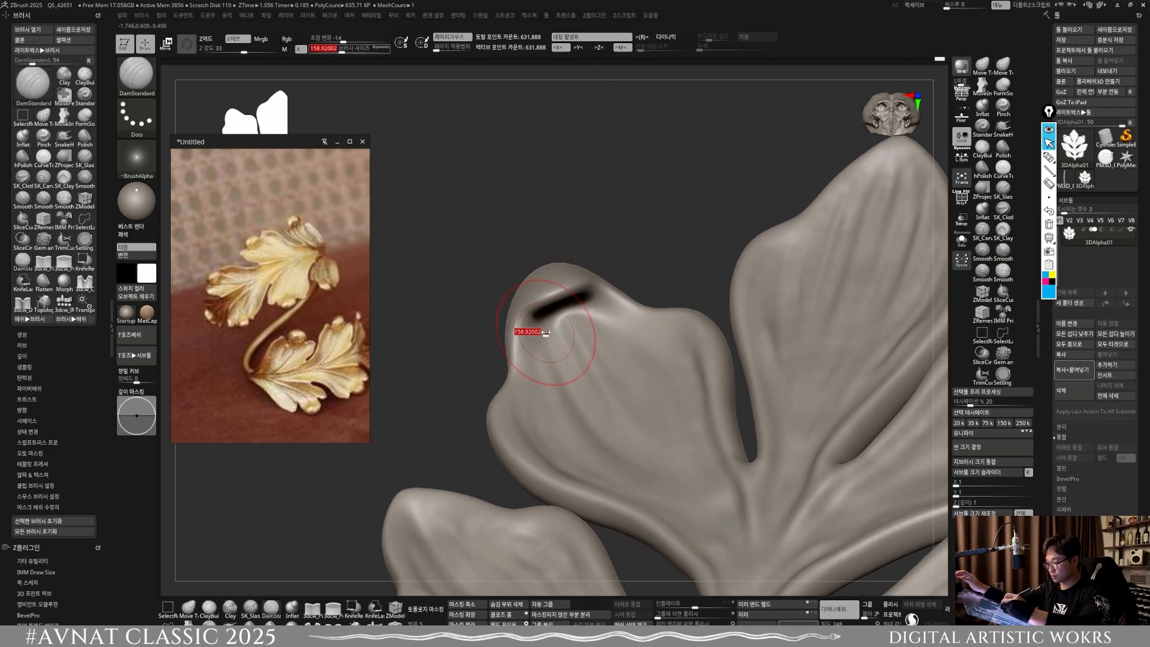
pyautogui.hotkey('ctrl', 'z')
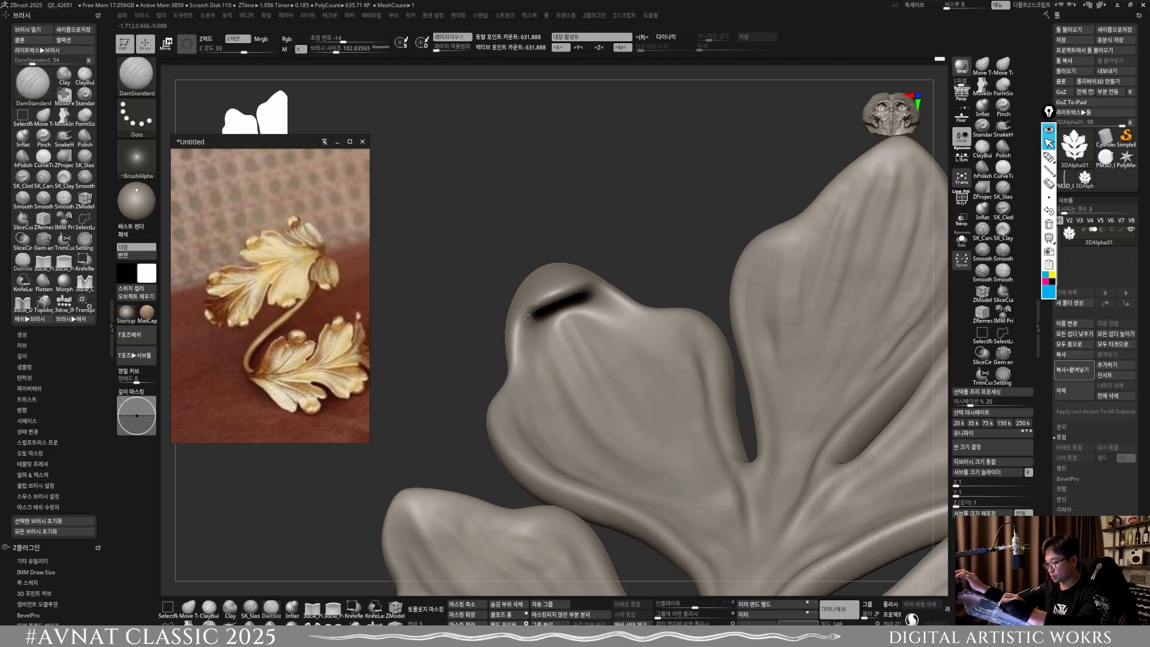
# Step: Smooth the crease ends and rims around the curled tips of the upper side lobes at about size 103
pyautogui.moveTo(516, 425); pyautogui.dragTo(527, 349, button='right')
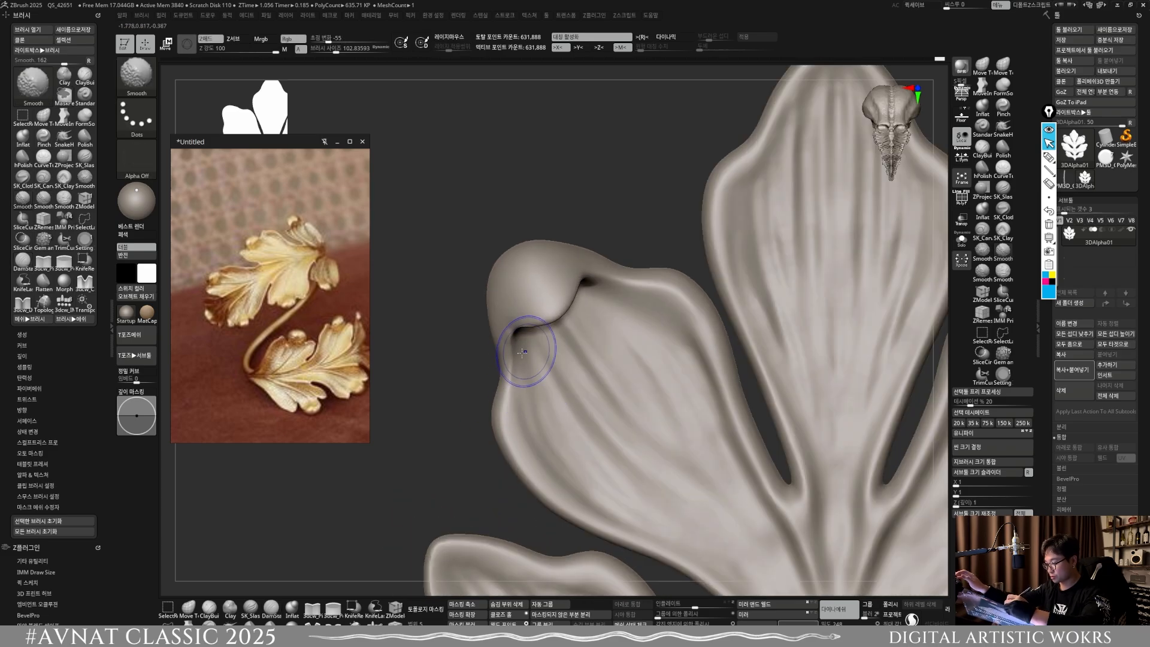
pyautogui.keyDown('shift'); pyautogui.moveTo(527, 350); pyautogui.dragTo(520, 335); pyautogui.keyUp('shift')
pyautogui.moveTo(575, 339); pyautogui.dragTo(542, 317, button='right')
pyautogui.moveTo(568, 281)
pyautogui.mouseDown()
pyautogui.moveTo(626, 278)
pyautogui.moveTo(570, 277)
pyautogui.mouseUp()
pyautogui.keyDown('ctrl'); pyautogui.moveTo(561, 359); pyautogui.dragTo(584, 275, button='right'); pyautogui.keyUp('ctrl')
pyautogui.moveTo(584, 276)
pyautogui.keyDown('shift'); pyautogui.mouseDown(button='right')
pyautogui.moveTo(668, 216)
pyautogui.moveTo(717, 388)
pyautogui.mouseUp(button='right'); pyautogui.keyUp('shift')
pyautogui.keyDown('ctrl'); pyautogui.moveTo(669, 282); pyautogui.dragTo(693, 539, button='right'); pyautogui.keyUp('ctrl')
# Step: Fold the tip of the central top lobe forward with Move Topological at about size 149
pyautogui.click(189, 608)
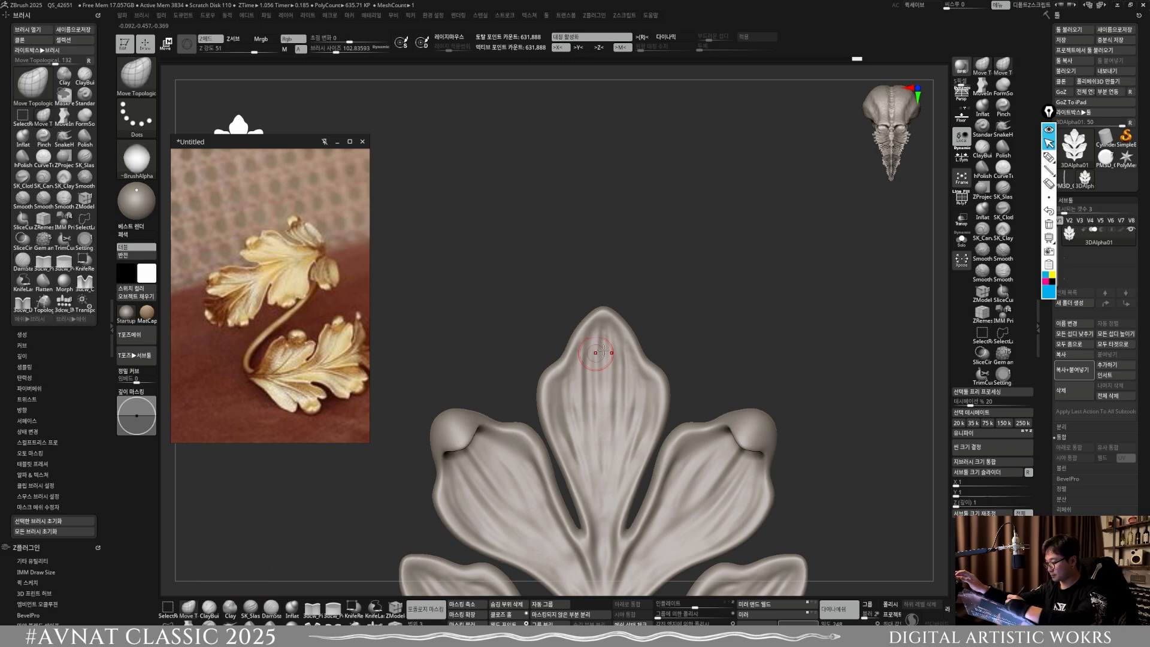
pyautogui.keyDown('shift'); pyautogui.moveTo(602, 359); pyautogui.dragTo(653, 351, button='right'); pyautogui.keyUp('shift')
pyautogui.press('s')
pyautogui.moveTo(620, 324); pyautogui.dragTo(624, 324)
pyautogui.moveTo(609, 313); pyautogui.dragTo(645, 362, button='right')
# Step: Smooth the central lobe's folded tip and remesh the leaf
pyautogui.press('shift')
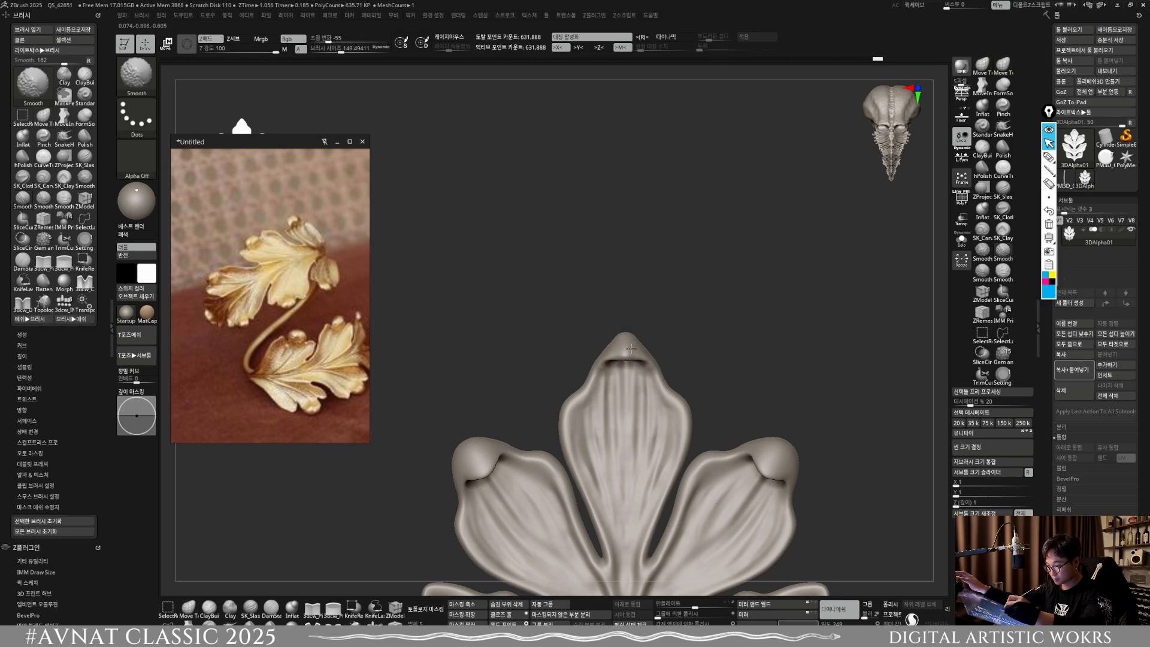
pyautogui.moveTo(639, 350)
pyautogui.mouseDown(button='right')
pyautogui.moveTo(625, 356)
pyautogui.moveTo(660, 360)
pyautogui.moveTo(619, 363)
pyautogui.mouseUp(button='right')
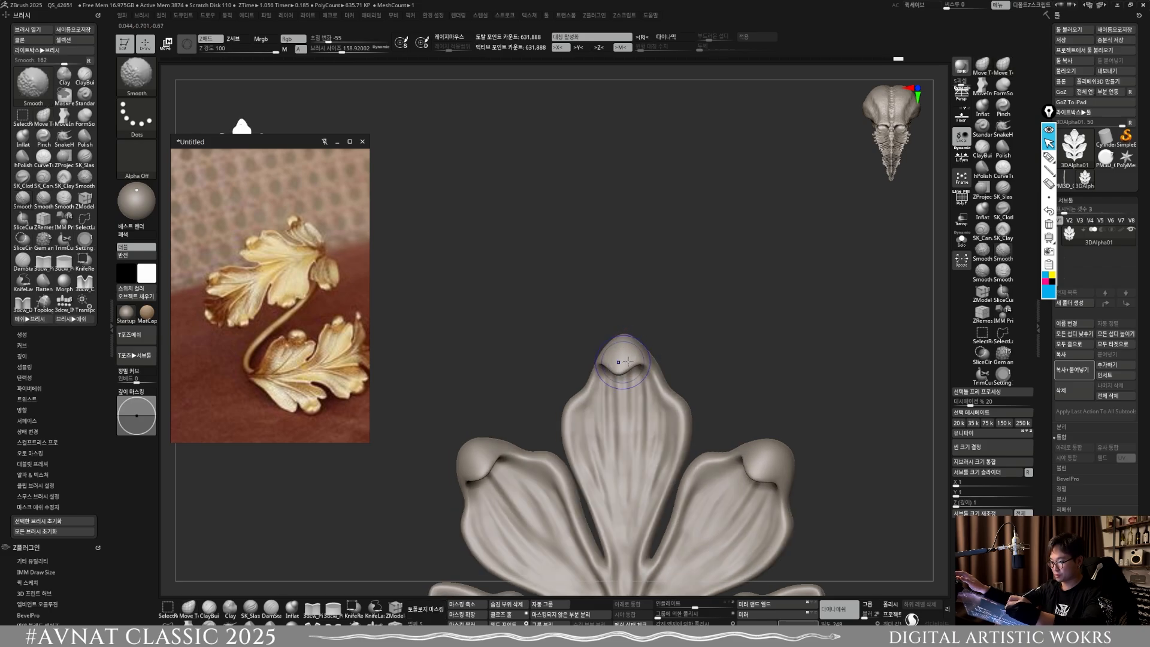
pyautogui.moveTo(628, 361)
pyautogui.keyDown('shift'); pyautogui.mouseDown(button='right')
pyautogui.moveTo(578, 363)
pyautogui.moveTo(719, 378)
pyautogui.mouseUp(button='right'); pyautogui.keyUp('shift')
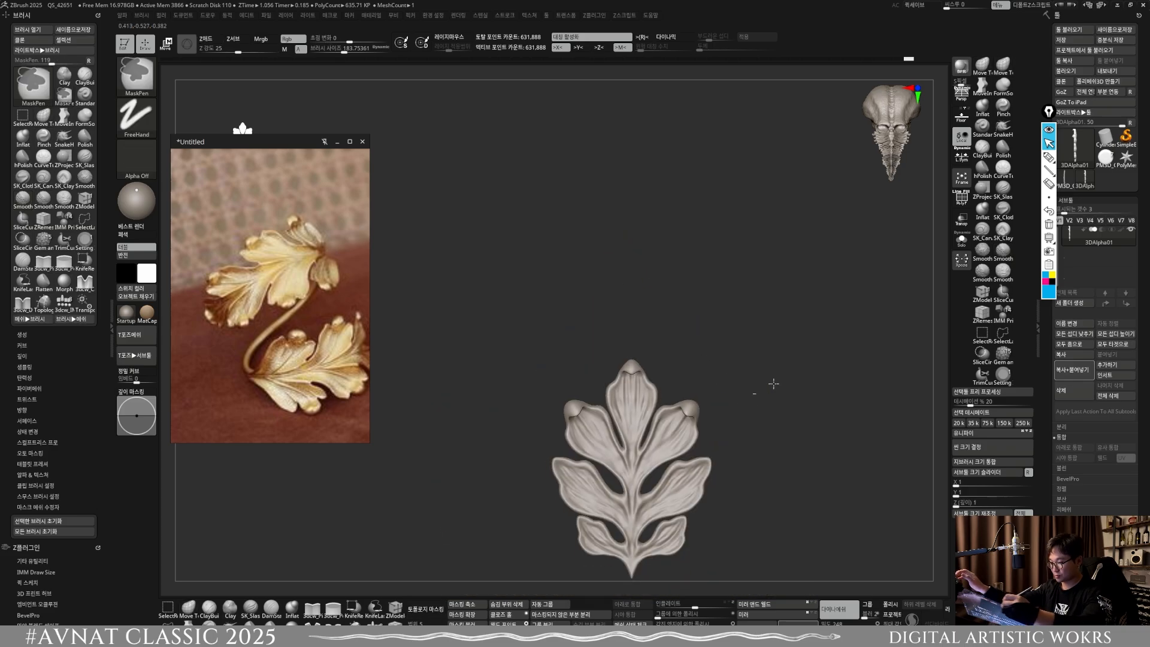
pyautogui.keyDown('ctrl'); pyautogui.moveTo(772, 385); pyautogui.dragTo(804, 423); pyautogui.keyUp('ctrl')
pyautogui.keyDown('alt'); pyautogui.moveTo(804, 458); pyautogui.dragTo(745, 470, button='right'); pyautogui.keyUp('alt')
# Step: Curl the tips of the middle side lobes inward with Move Topological at about size 159, and remesh the leaf
pyautogui.keyDown('ctrl'); pyautogui.moveTo(584, 388); pyautogui.dragTo(590, 433, button='right'); pyautogui.keyUp('ctrl')
pyautogui.moveTo(559, 360)
pyautogui.keyDown('shift'); pyautogui.mouseDown(button='right')
pyautogui.moveTo(571, 359)
pyautogui.moveTo(525, 343)
pyautogui.moveTo(540, 342)
pyautogui.moveTo(552, 367)
pyautogui.moveTo(560, 353)
pyautogui.moveTo(549, 388)
pyautogui.moveTo(552, 304)
pyautogui.moveTo(541, 321)
pyautogui.moveTo(529, 307)
pyautogui.mouseUp(button='right'); pyautogui.keyUp('shift')
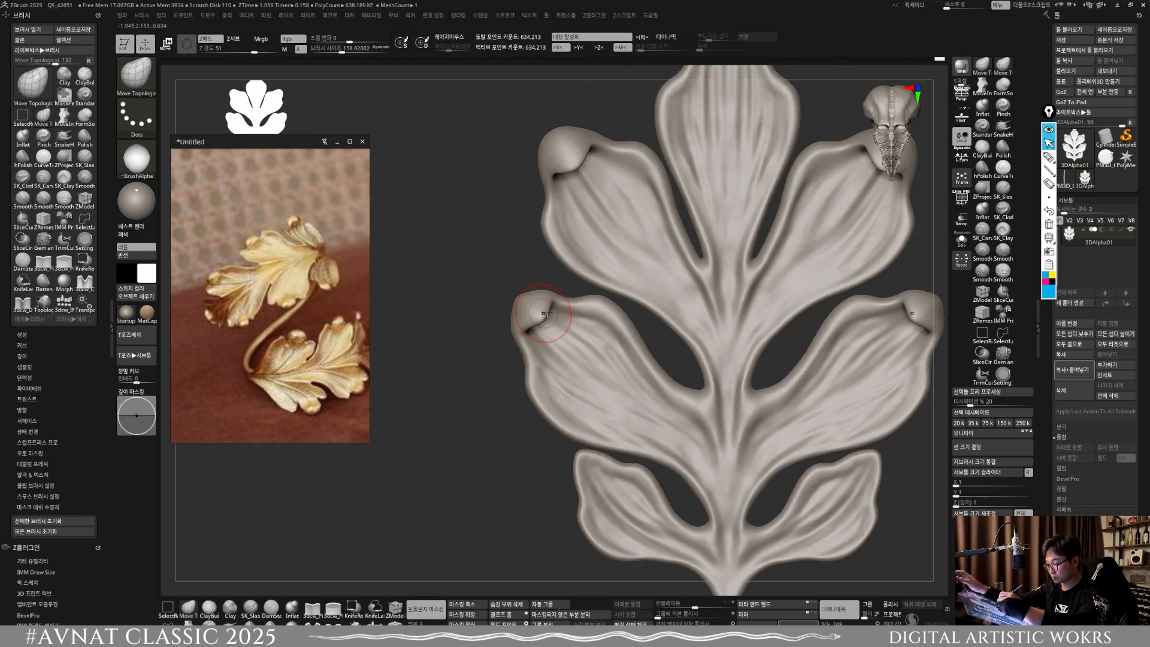
pyautogui.keyDown('ctrl'); pyautogui.moveTo(588, 370); pyautogui.dragTo(562, 252, button='right'); pyautogui.keyUp('ctrl')
pyautogui.keyDown('ctrl'); pyautogui.moveTo(562, 512); pyautogui.dragTo(546, 535); pyautogui.keyUp('ctrl')
pyautogui.keyDown('alt'); pyautogui.moveTo(683, 446); pyautogui.dragTo(698, 509, button='right'); pyautogui.keyUp('alt')
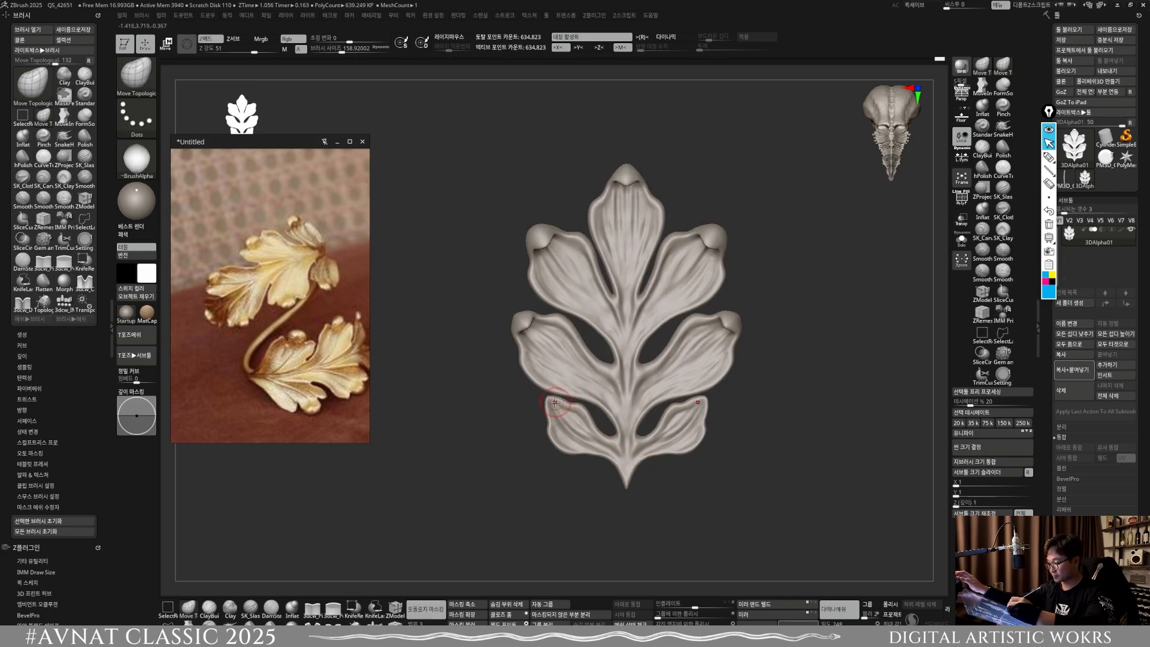
# Step: Curl and smooth the tips of the lowest side lobes with Move Topological down to about size 132, and remesh the leaf
pyautogui.moveTo(555, 402)
pyautogui.keyDown('ctrl'); pyautogui.mouseDown(button='right')
pyautogui.moveTo(587, 430)
pyautogui.moveTo(550, 417)
pyautogui.moveTo(559, 415)
pyautogui.mouseUp(button='right'); pyautogui.keyUp('ctrl')
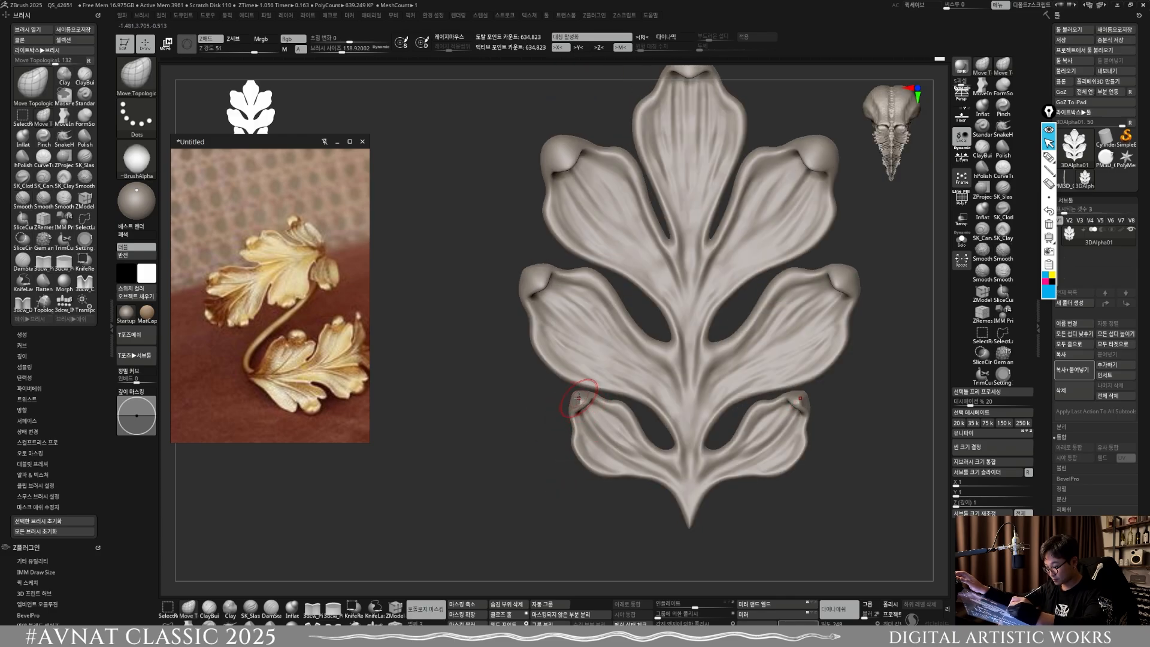
pyautogui.moveTo(579, 397)
pyautogui.mouseDown(button='right')
pyautogui.moveTo(601, 405)
pyautogui.moveTo(575, 400)
pyautogui.moveTo(636, 391)
pyautogui.moveTo(604, 383)
pyautogui.moveTo(586, 395)
pyautogui.moveTo(603, 390)
pyautogui.mouseUp(button='right')
pyautogui.press('shift')
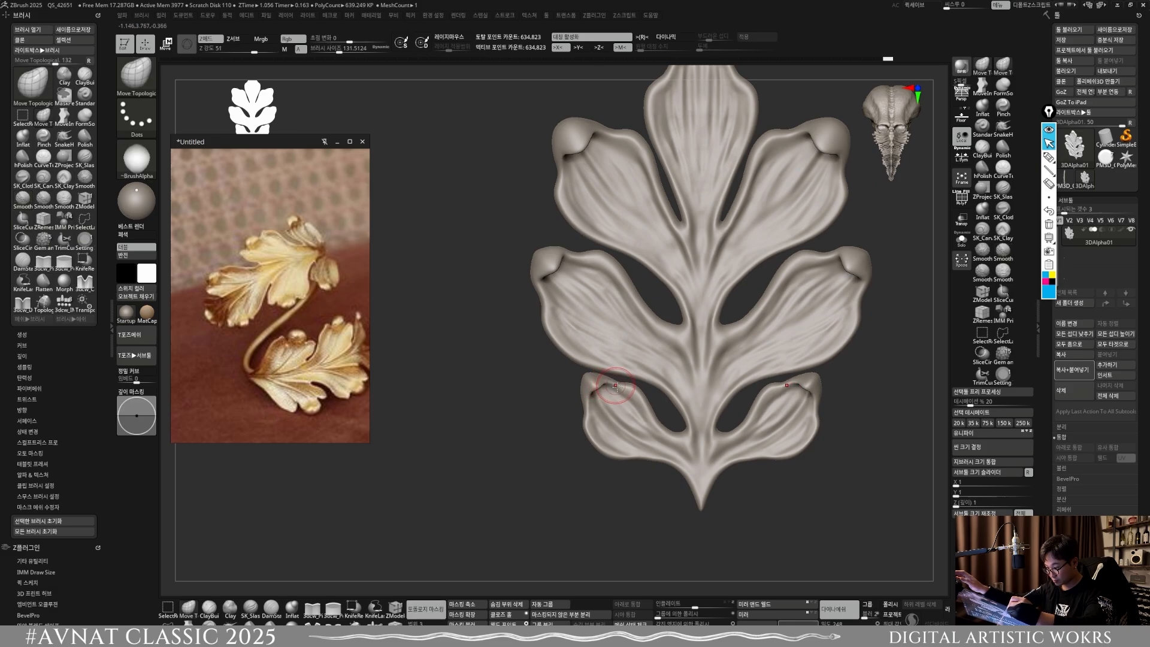
pyautogui.keyDown('ctrl'); pyautogui.moveTo(634, 404); pyautogui.dragTo(701, 455, button='right'); pyautogui.keyUp('ctrl')
pyautogui.keyDown('ctrl'); pyautogui.moveTo(759, 485); pyautogui.dragTo(768, 453); pyautogui.keyUp('ctrl')
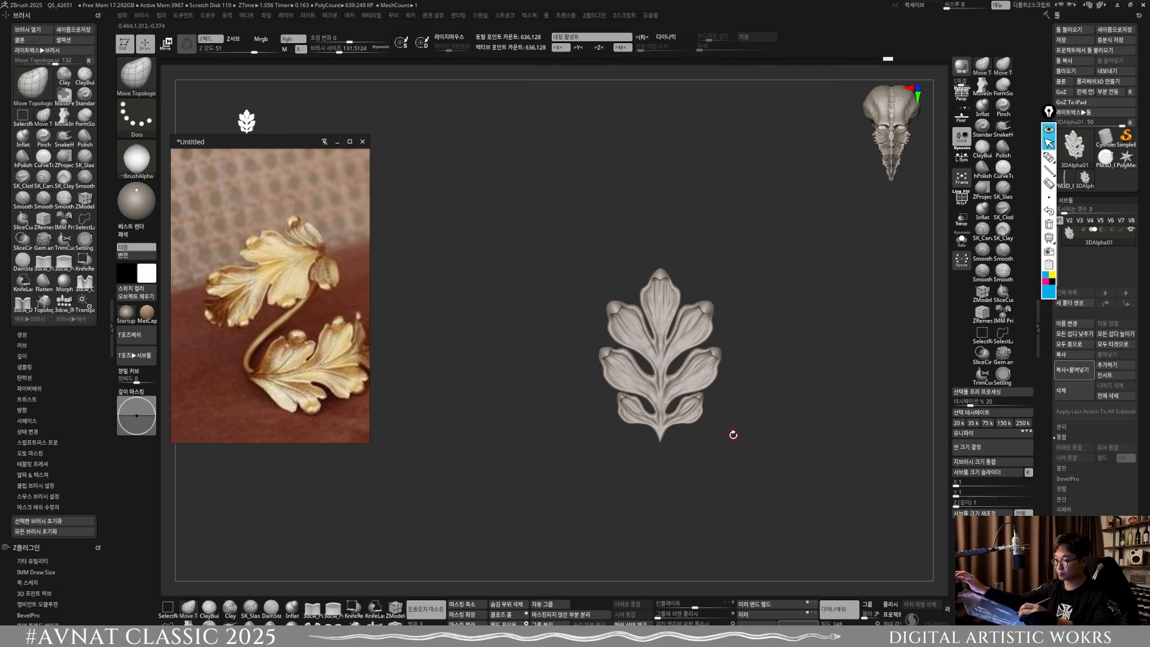
pyautogui.keyDown('ctrl'); pyautogui.moveTo(732, 434); pyautogui.dragTo(699, 471, button='right'); pyautogui.keyUp('ctrl')
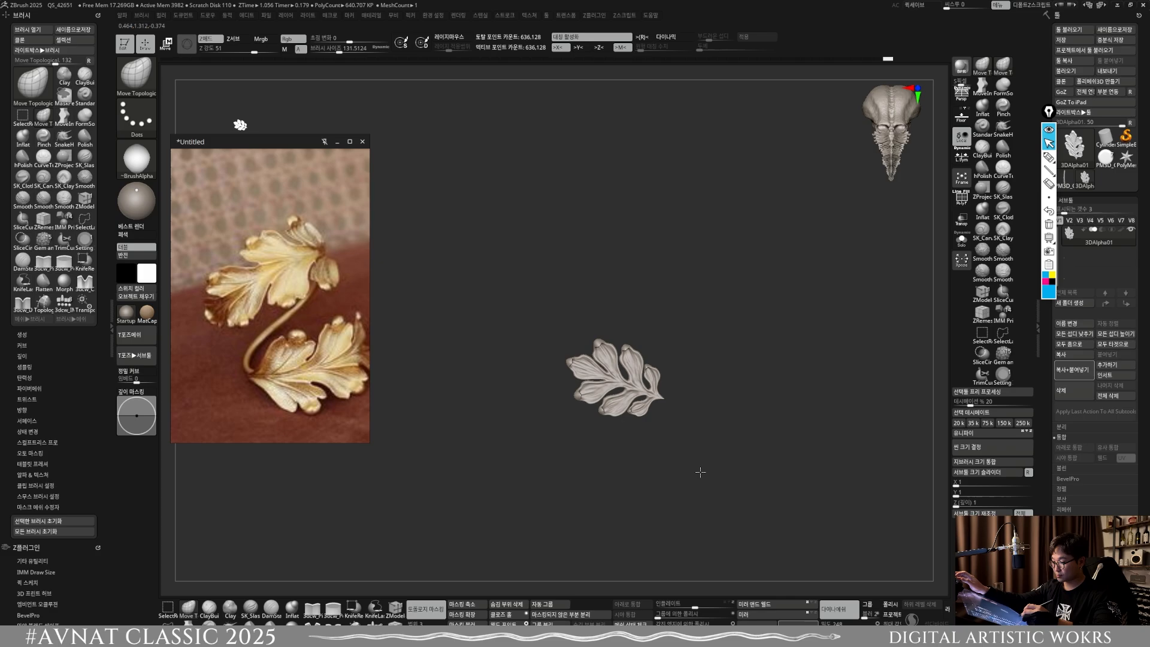
# Step: Adjust the leaf's flat side profile with Move Topological, enlarging the brush from about size 408 to 558
pyautogui.moveTo(617, 390)
pyautogui.keyDown('ctrl'); pyautogui.mouseDown(button='right')
pyautogui.moveTo(649, 461)
pyautogui.moveTo(675, 467)
pyautogui.mouseUp(button='right'); pyautogui.keyUp('ctrl')
pyautogui.press('s')
pyautogui.moveTo(637, 453); pyautogui.dragTo(649, 454)
pyautogui.press('s')
pyautogui.keyDown('shift'); pyautogui.moveTo(649, 459); pyautogui.dragTo(642, 349, button='right'); pyautogui.keyUp('shift')
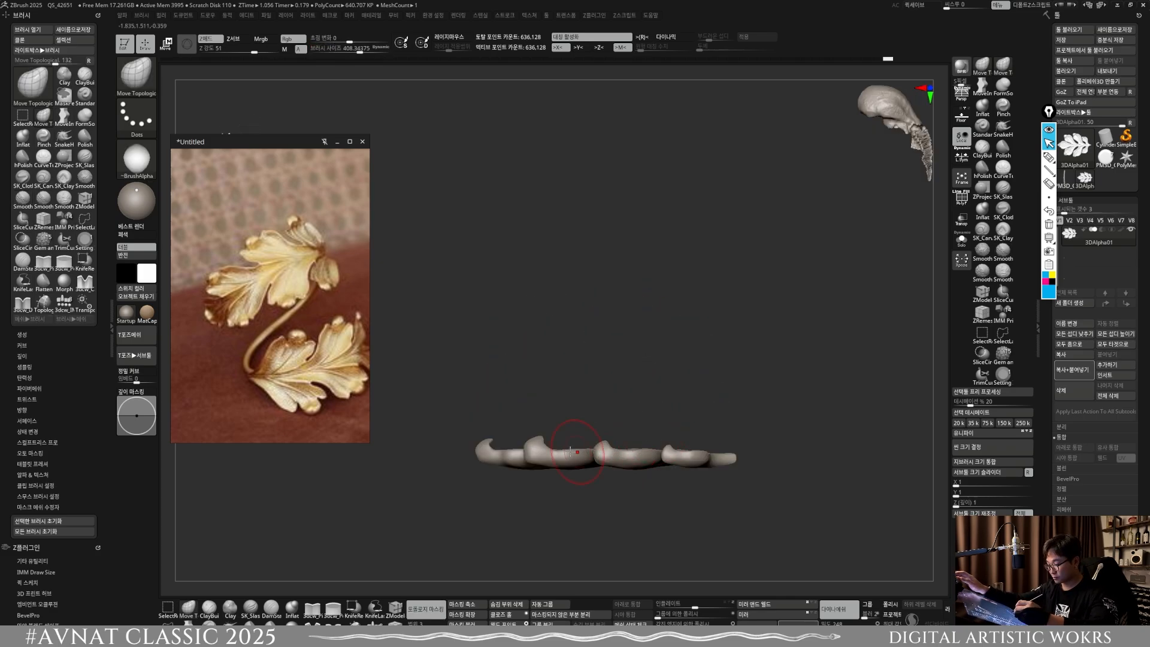
pyautogui.press('s')
pyautogui.moveTo(566, 453); pyautogui.dragTo(581, 452)
pyautogui.keyDown('shift'); pyautogui.moveTo(581, 452); pyautogui.dragTo(613, 475, button='right'); pyautogui.keyUp('shift')
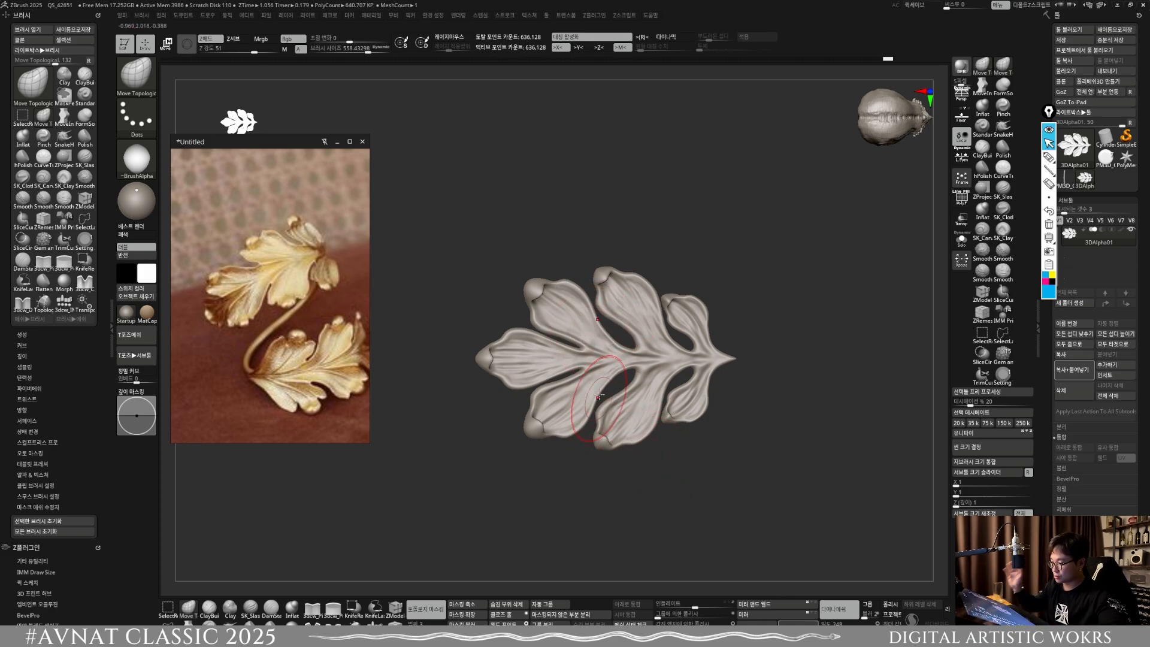
# Step: Bend the outer end of the leaf upward with Move Topological at about size 861, and remesh the leaf
pyautogui.moveTo(598, 395); pyautogui.dragTo(569, 397, button='right')
pyautogui.press('s')
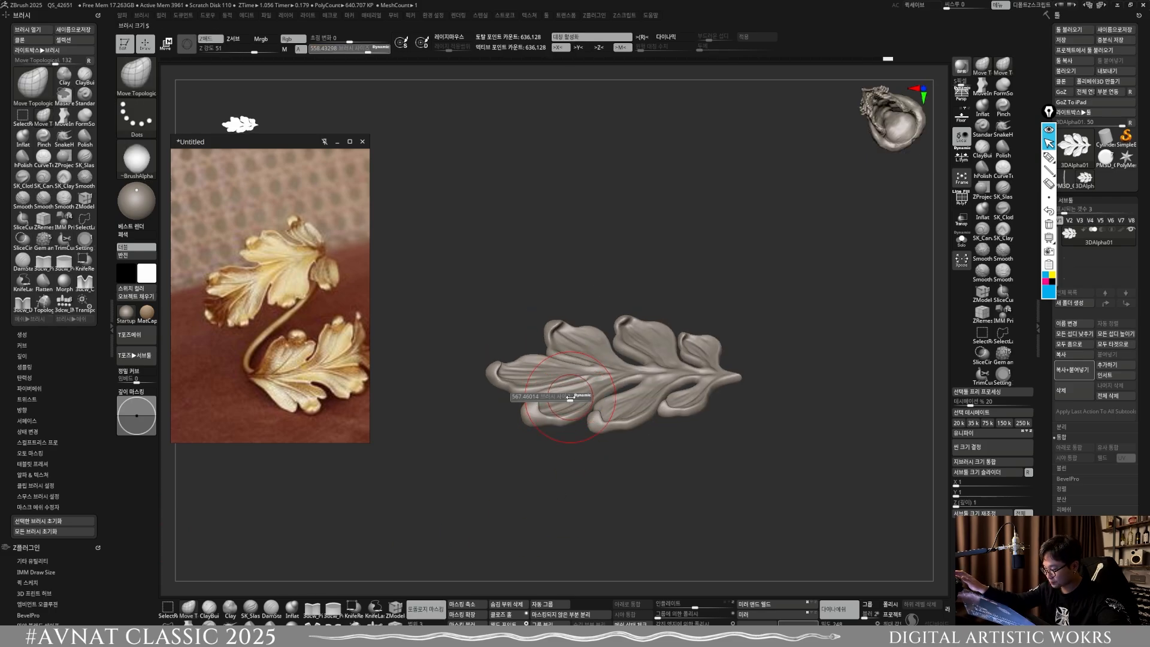
pyautogui.moveTo(570, 398); pyautogui.dragTo(578, 398)
pyautogui.moveTo(571, 395)
pyautogui.mouseDown(button='right')
pyautogui.moveTo(555, 439)
pyautogui.moveTo(655, 425)
pyautogui.moveTo(639, 477)
pyautogui.moveTo(531, 467)
pyautogui.mouseUp(button='right')
pyautogui.moveTo(572, 464); pyautogui.dragTo(569, 472)
pyautogui.moveTo(569, 472); pyautogui.dragTo(579, 488, button='right')
pyautogui.moveTo(579, 486); pyautogui.dragTo(574, 476)
pyautogui.moveTo(575, 467)
pyautogui.keyDown('shift'); pyautogui.mouseDown(button='right')
pyautogui.moveTo(613, 521)
pyautogui.moveTo(658, 437)
pyautogui.moveTo(635, 398)
pyautogui.moveTo(605, 377)
pyautogui.moveTo(503, 372)
pyautogui.mouseUp(button='right'); pyautogui.keyUp('shift')
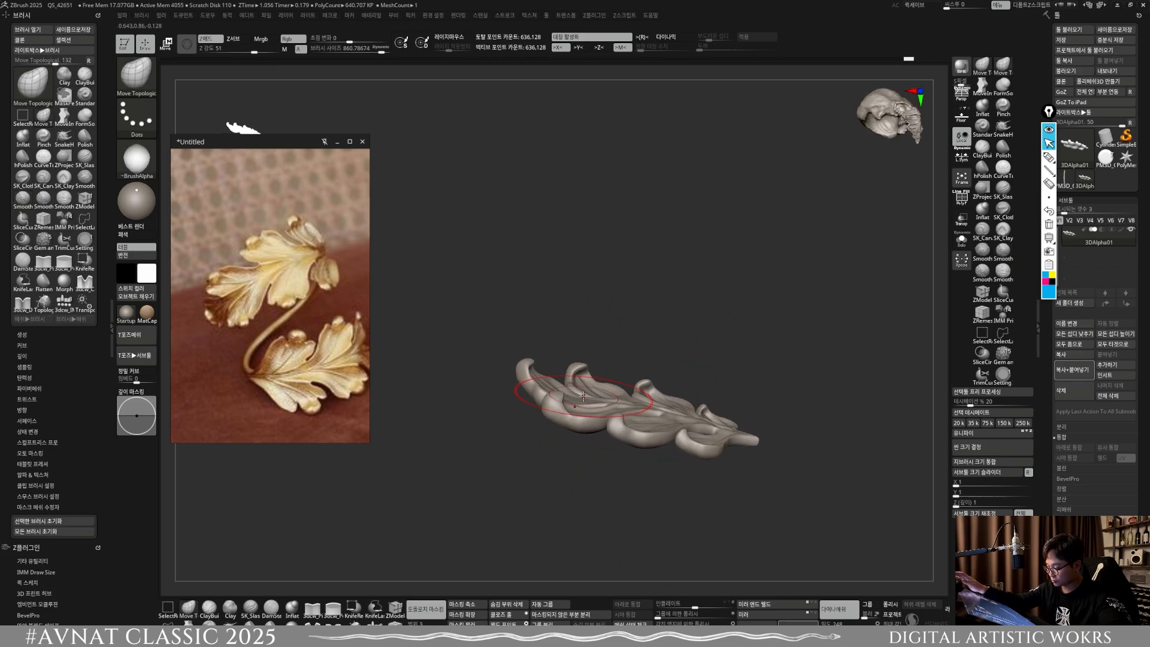
pyautogui.moveTo(561, 386)
pyautogui.mouseDown(button='right')
pyautogui.moveTo(665, 408)
pyautogui.moveTo(675, 536)
pyautogui.mouseUp(button='right')
pyautogui.keyDown('ctrl'); pyautogui.moveTo(698, 537); pyautogui.dragTo(750, 501); pyautogui.keyUp('ctrl')
# Step: Refine the leaf's overall curvature with Move Topological at about size 929, and remesh it
pyautogui.moveTo(630, 413)
pyautogui.mouseDown(button='right')
pyautogui.moveTo(718, 439)
pyautogui.moveTo(672, 411)
pyautogui.mouseUp(button='right')
pyautogui.press('s')
pyautogui.click(659, 401)
pyautogui.moveTo(659, 400); pyautogui.dragTo(666, 395)
pyautogui.moveTo(672, 402)
pyautogui.mouseDown(button='right')
pyautogui.moveTo(649, 415)
pyautogui.moveTo(731, 475)
pyautogui.mouseUp(button='right')
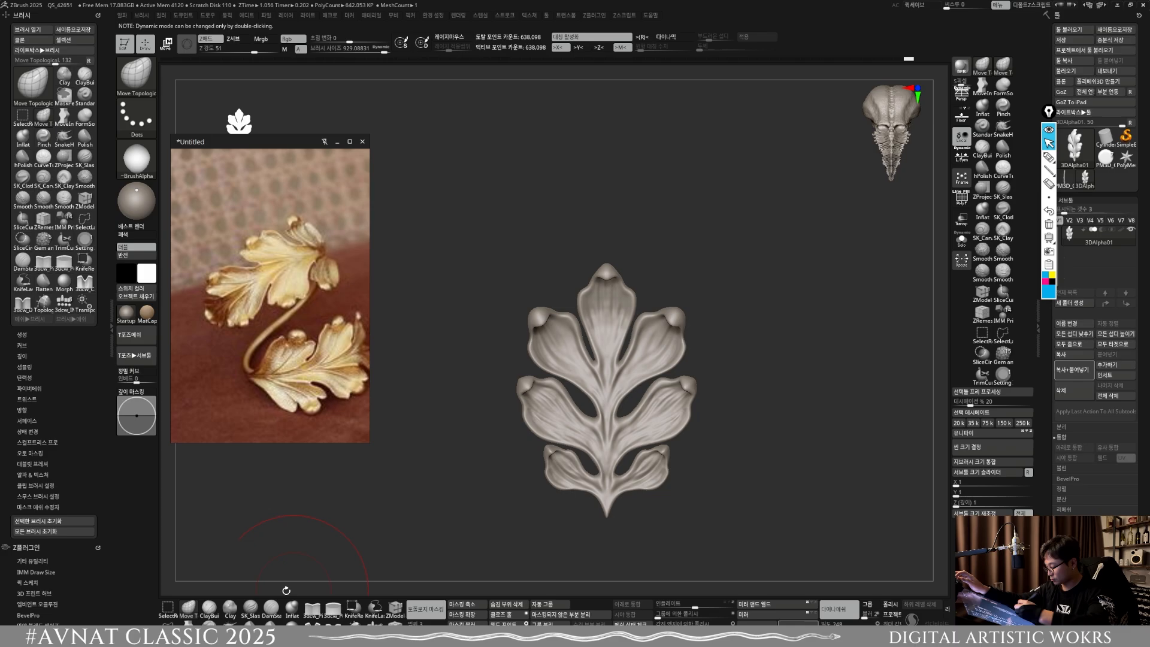
# Step: Switch to the DamStandard brush and reduce its size to about 210
pyautogui.click(271, 608)
pyautogui.keyDown('ctrl'); pyautogui.moveTo(606, 376); pyautogui.dragTo(624, 433, button='right'); pyautogui.keyUp('ctrl')
pyautogui.press('s')
pyautogui.click(585, 432)
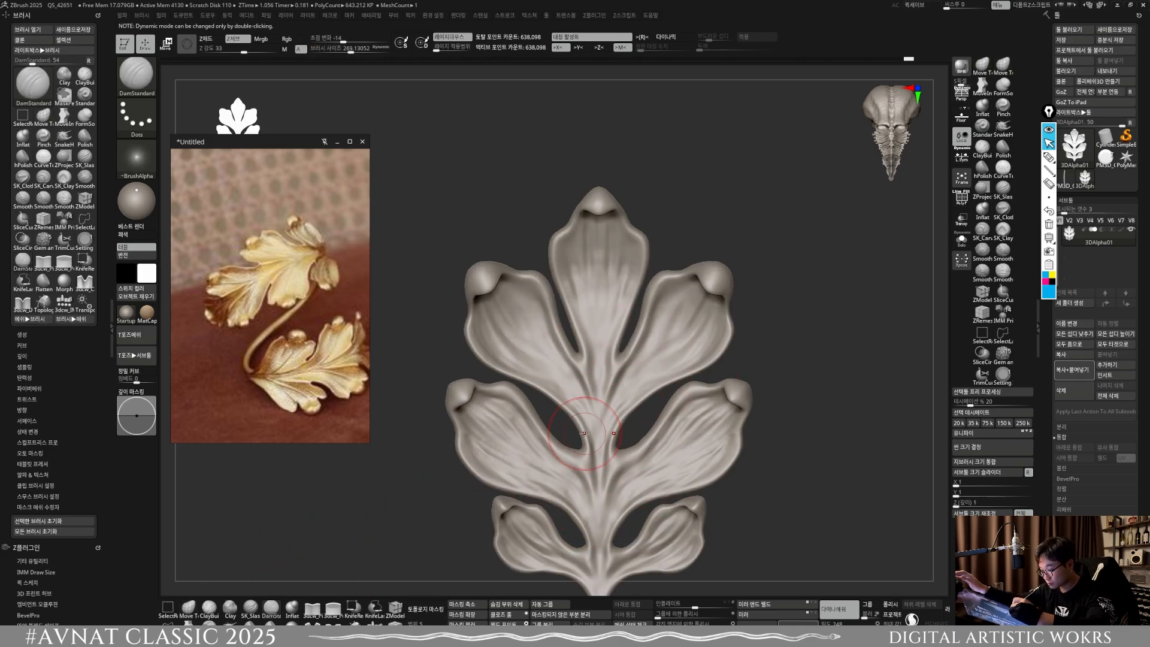
pyautogui.press('s')
pyautogui.click(585, 374)
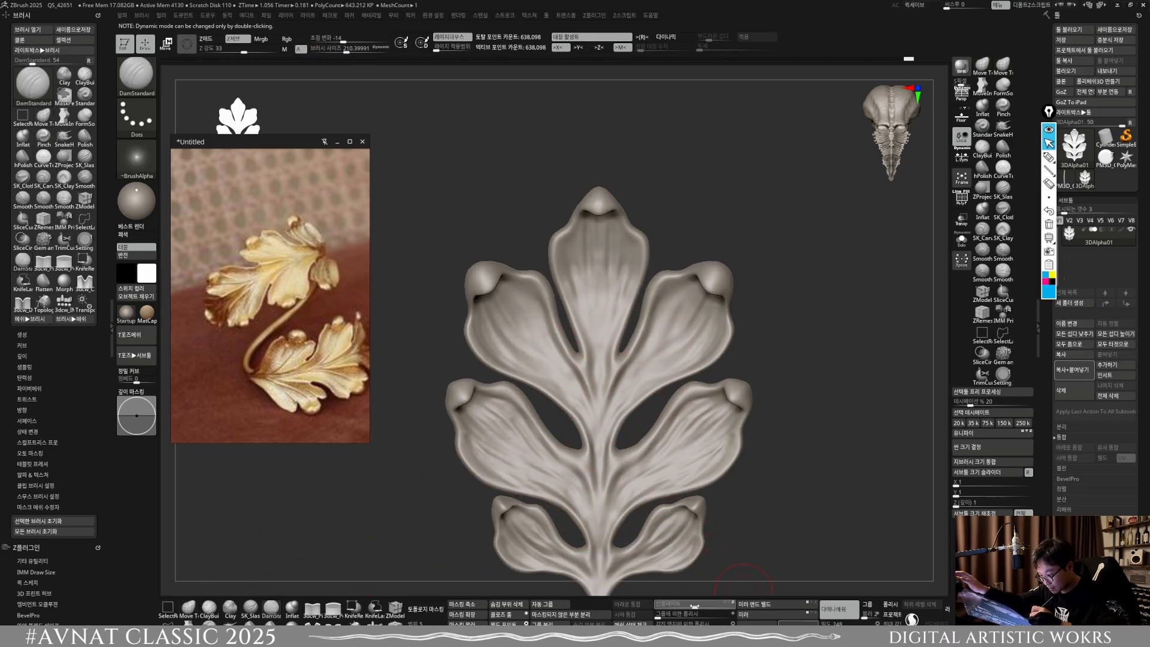
# Step: Thin the whole leaf with repeated small negative Inflate deformations, remeshing after each one
pyautogui.moveTo(687, 606); pyautogui.dragTo(675, 604)
pyautogui.keyDown('ctrl'); pyautogui.moveTo(750, 545); pyautogui.dragTo(763, 563); pyautogui.keyUp('ctrl')
pyautogui.keyDown('alt'); pyautogui.moveTo(764, 563); pyautogui.dragTo(755, 506); pyautogui.keyUp('alt')
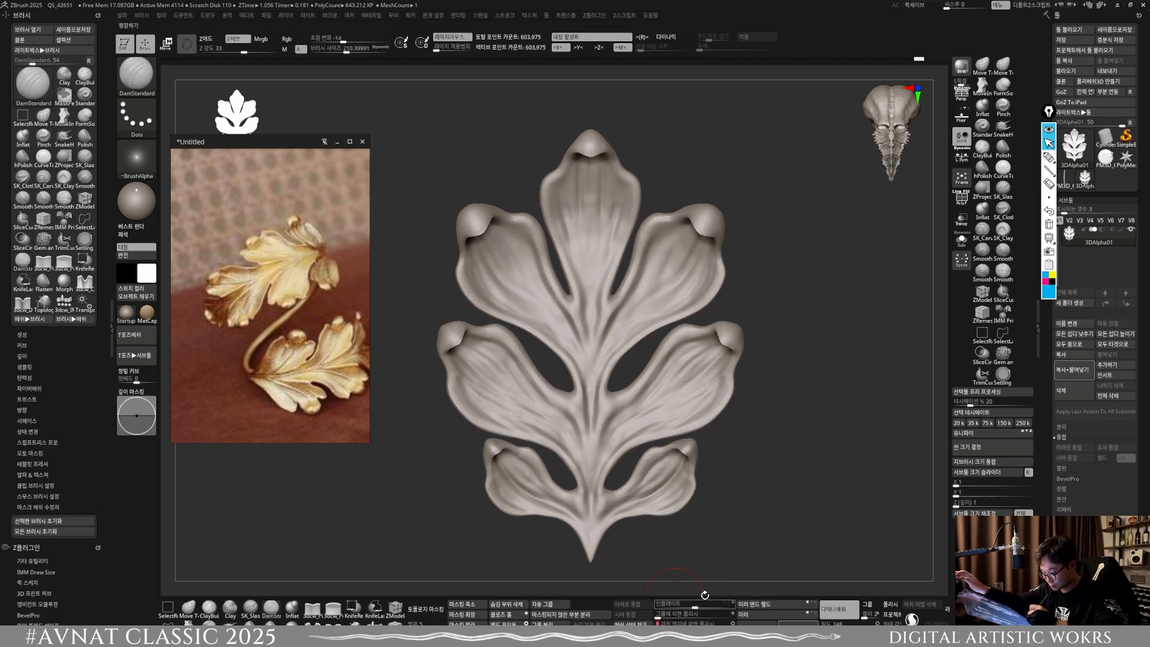
pyautogui.moveTo(689, 606); pyautogui.dragTo(683, 606)
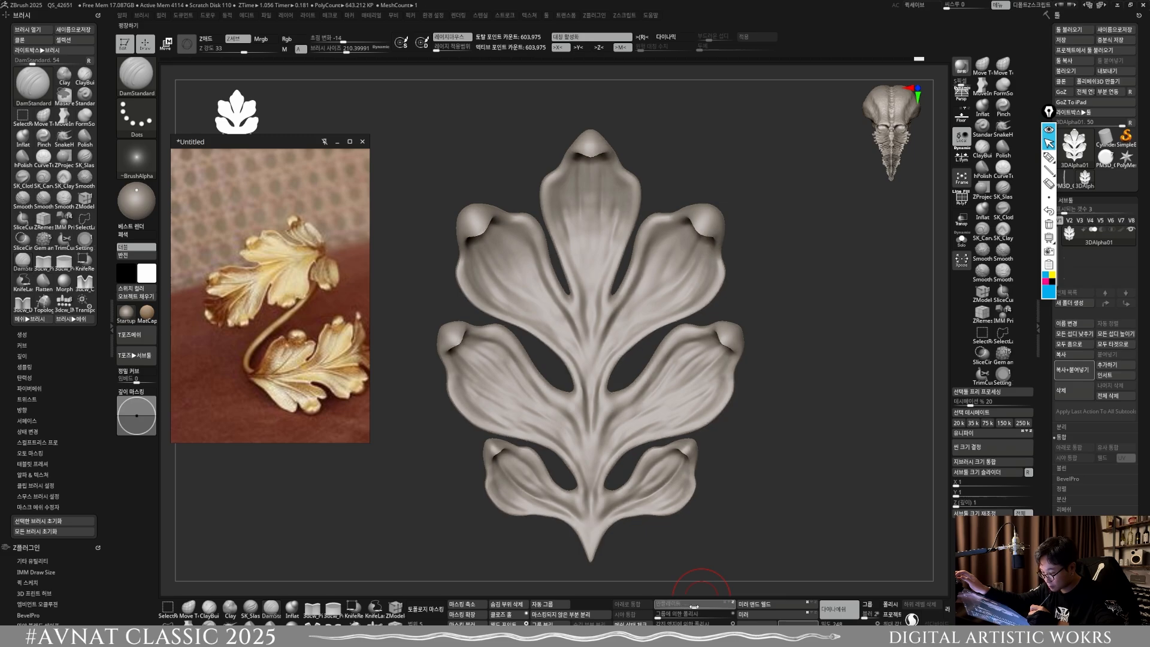
pyautogui.moveTo(721, 550); pyautogui.dragTo(698, 464)
pyautogui.keyDown('ctrl'); pyautogui.moveTo(732, 503); pyautogui.dragTo(750, 552); pyautogui.keyUp('ctrl')
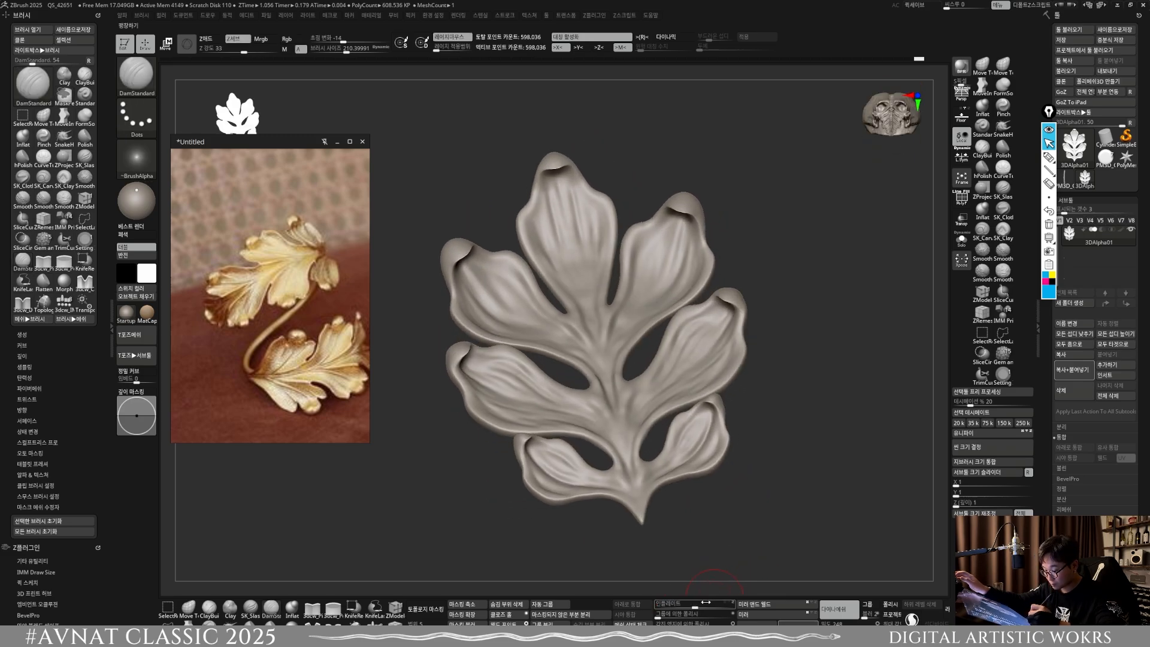
pyautogui.moveTo(694, 608); pyautogui.dragTo(685, 606)
pyautogui.keyDown('ctrl'); pyautogui.moveTo(722, 556); pyautogui.dragTo(738, 536); pyautogui.keyUp('ctrl')
pyautogui.moveTo(693, 607); pyautogui.dragTo(684, 607)
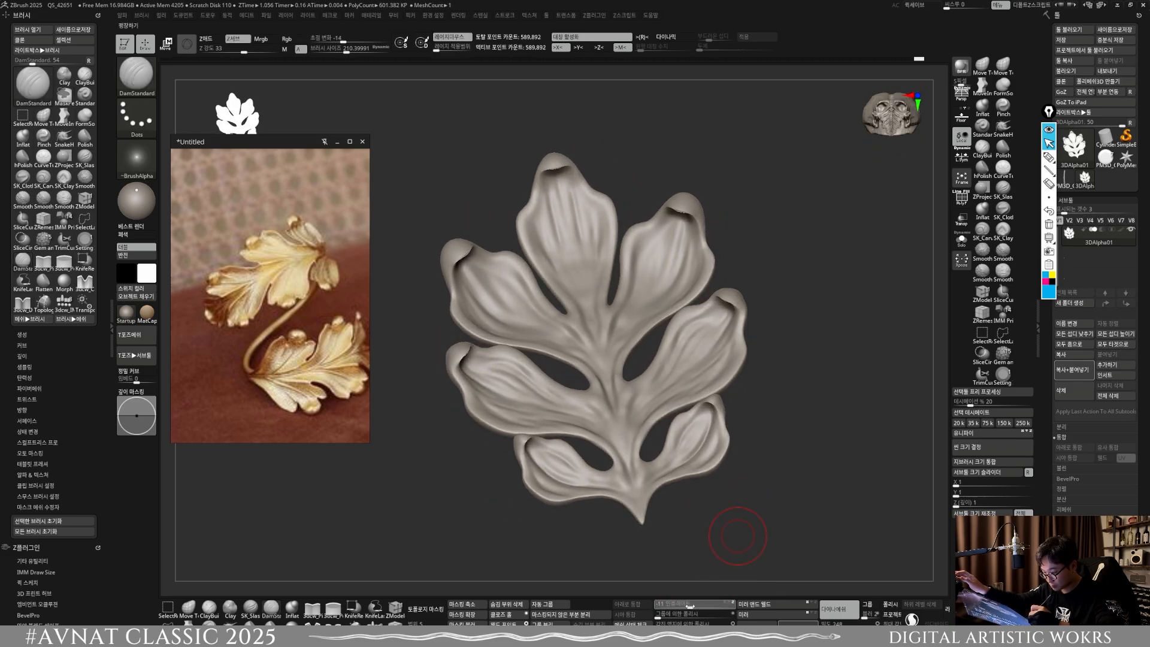
pyautogui.keyDown('ctrl'); pyautogui.moveTo(721, 557); pyautogui.dragTo(744, 544); pyautogui.keyUp('ctrl')
# Step: Lightly polish the leaf by crisp edges and remesh it
pyautogui.moveTo(658, 619); pyautogui.dragTo(664, 620)
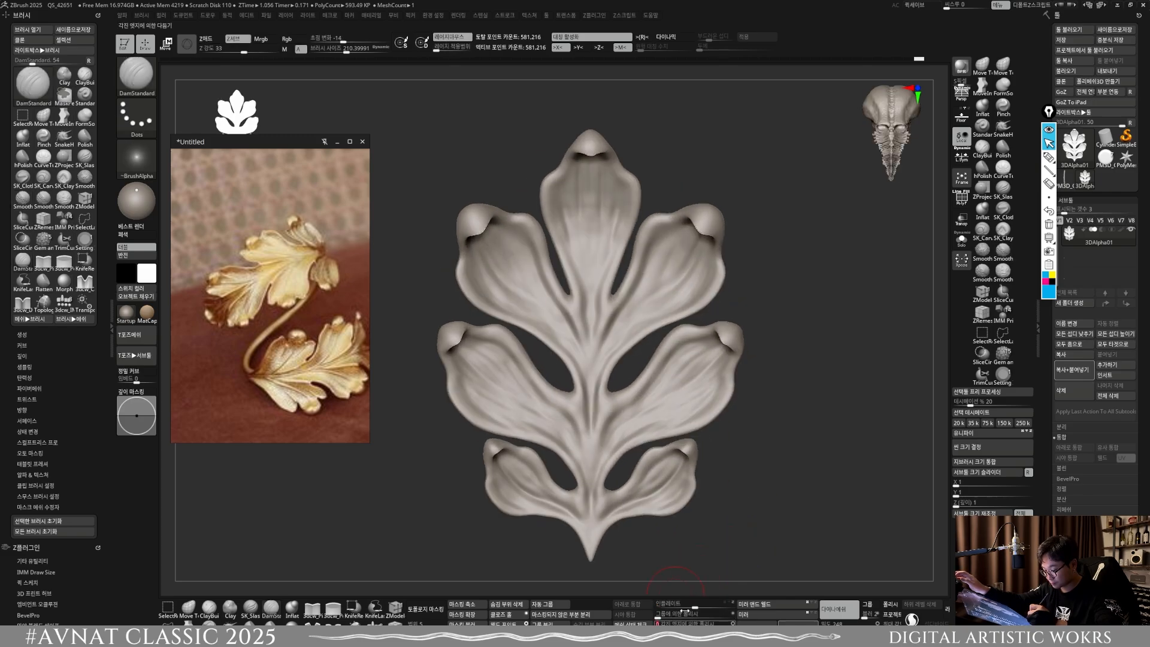
pyautogui.keyDown('ctrl'); pyautogui.moveTo(723, 554); pyautogui.dragTo(742, 537); pyautogui.keyUp('ctrl')
pyautogui.keyDown('ctrl'); pyautogui.moveTo(742, 557); pyautogui.dragTo(745, 536, button='right'); pyautogui.keyUp('ctrl')
pyautogui.moveTo(746, 533)
pyautogui.mouseDown()
pyautogui.moveTo(768, 468)
pyautogui.moveTo(753, 477)
pyautogui.moveTo(776, 503)
pyautogui.moveTo(732, 545)
pyautogui.mouseUp()
# Step: Smooth the curled lobe tips with X symmetry on at about brush size 210, and remesh the leaf
pyautogui.press('x')
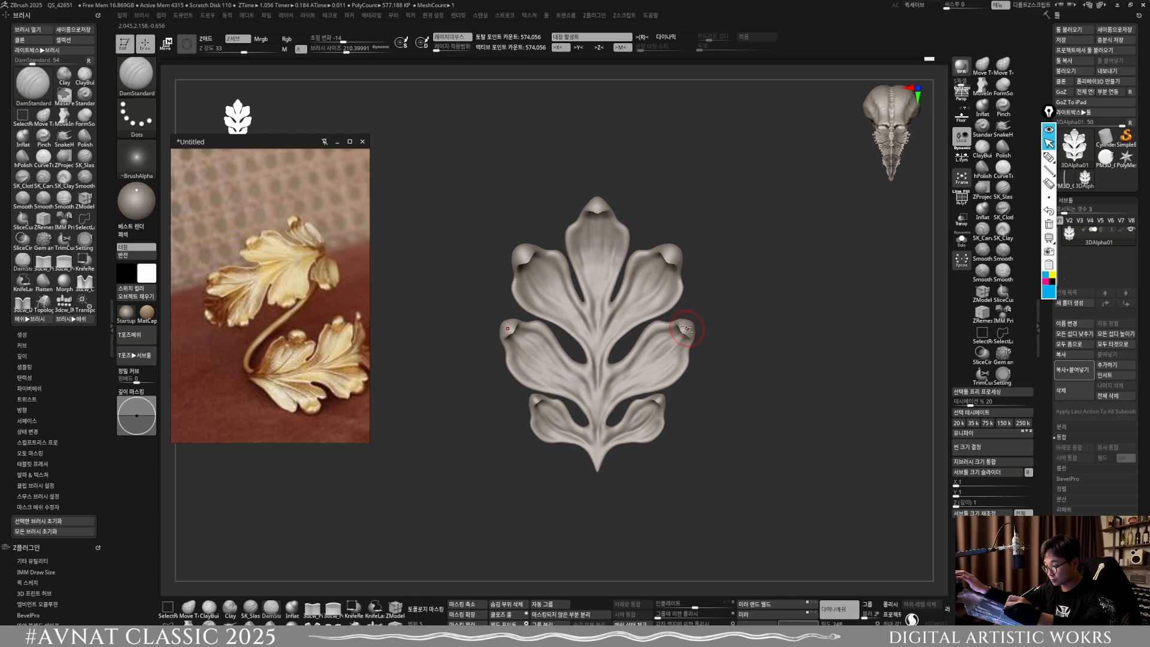
pyautogui.keyDown('ctrl'); pyautogui.moveTo(686, 330); pyautogui.dragTo(685, 344, button='right'); pyautogui.keyUp('ctrl')
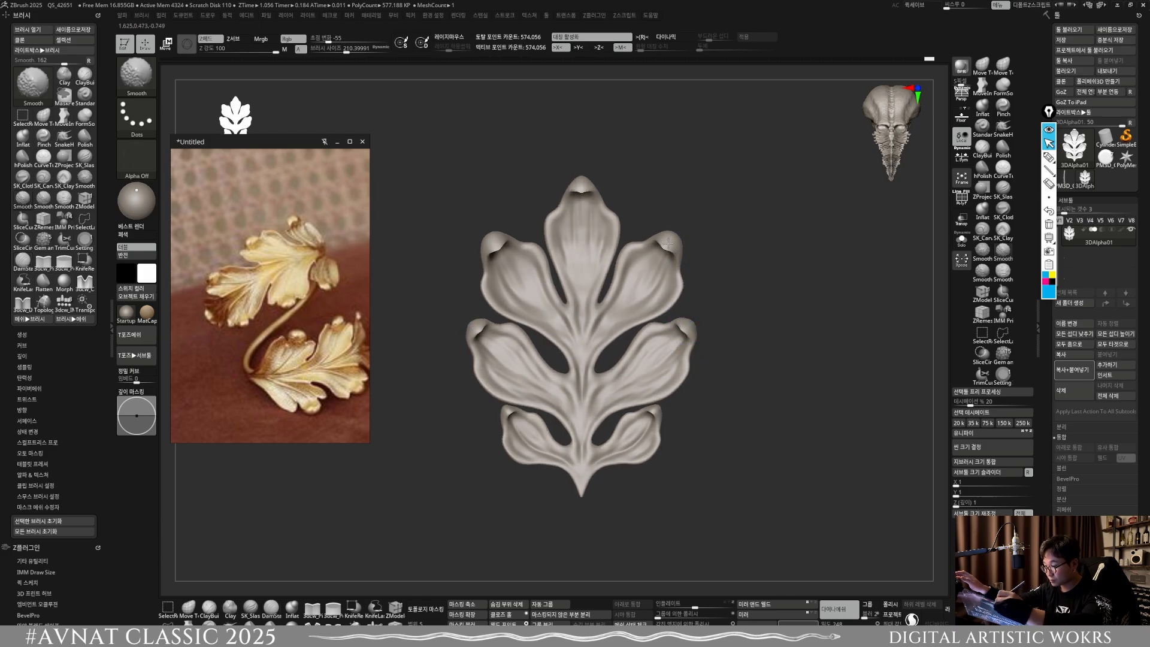
pyautogui.keyDown('shift'); pyautogui.moveTo(586, 190); pyautogui.dragTo(580, 190); pyautogui.keyUp('shift')
pyautogui.keyDown('ctrl'); pyautogui.moveTo(660, 198); pyautogui.dragTo(690, 171); pyautogui.keyUp('ctrl')
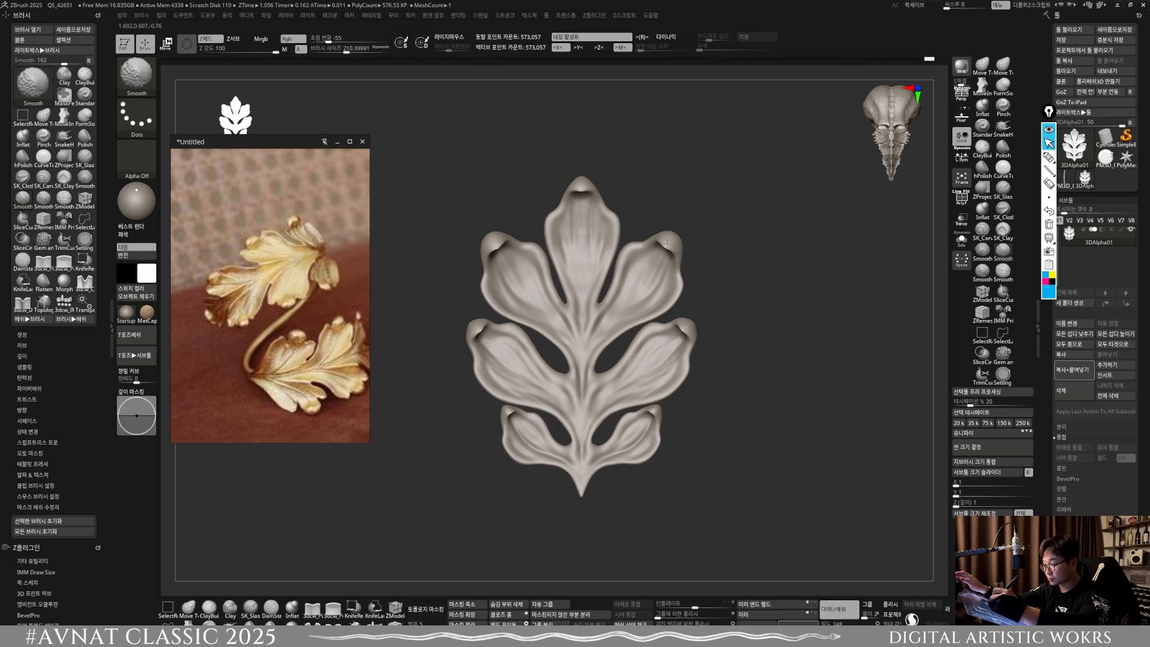
pyautogui.keyDown('ctrl'); pyautogui.moveTo(735, 310); pyautogui.dragTo(752, 288); pyautogui.keyUp('ctrl')
pyautogui.moveTo(670, 440); pyautogui.dragTo(677, 480, button='right')
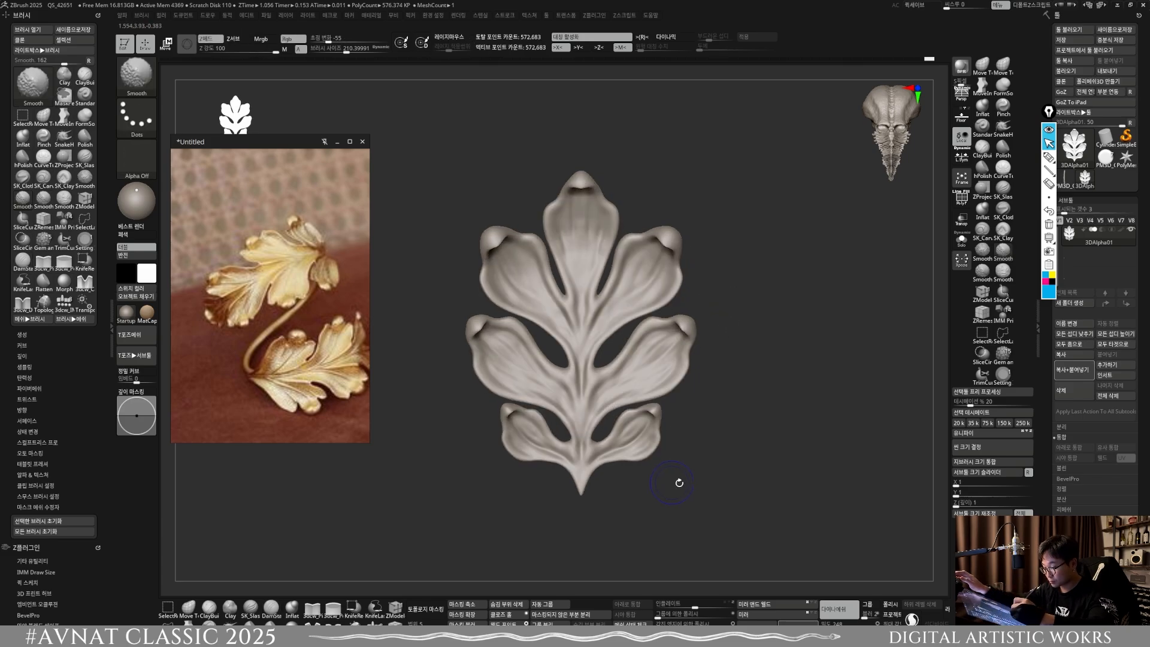
pyautogui.keyDown('ctrl'); pyautogui.moveTo(708, 476); pyautogui.dragTo(719, 458); pyautogui.keyUp('ctrl')
pyautogui.moveTo(707, 414); pyautogui.dragTo(713, 472, button='right')
pyautogui.keyDown('ctrl'); pyautogui.moveTo(741, 520); pyautogui.dragTo(727, 465); pyautogui.keyUp('ctrl')
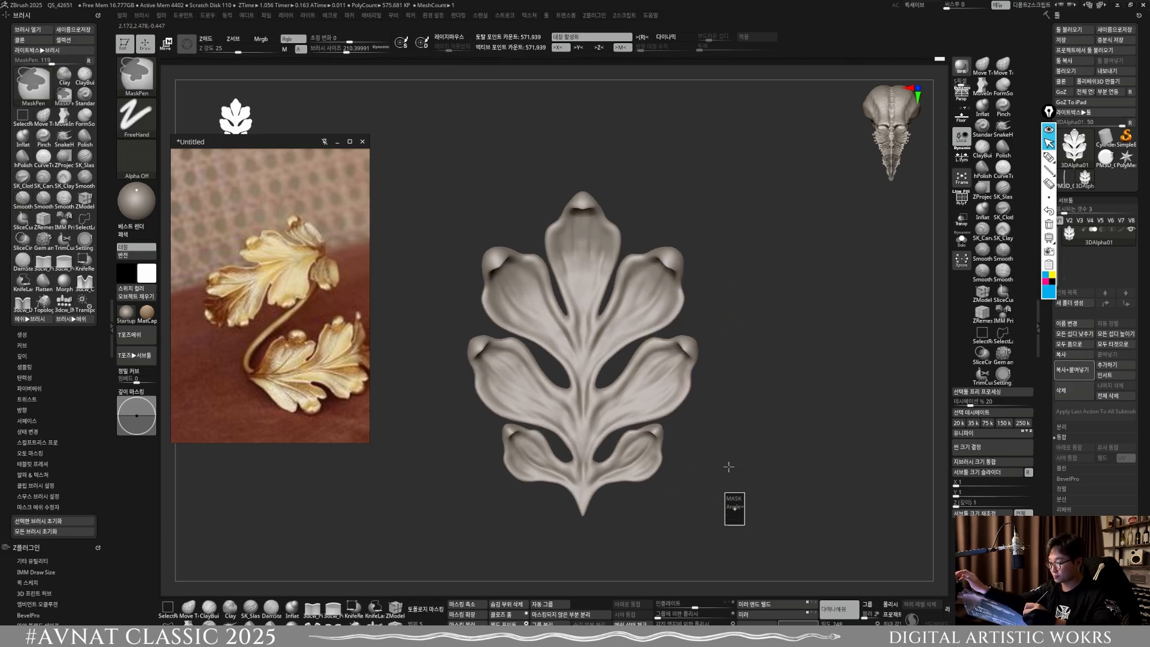
# Step: Carve creases along the inner edges of the upper side lobes beside the central lobe with DamStandard at about size 149
pyautogui.keyDown('ctrl'); pyautogui.moveTo(722, 446); pyautogui.dragTo(704, 539, button='right'); pyautogui.keyUp('ctrl')
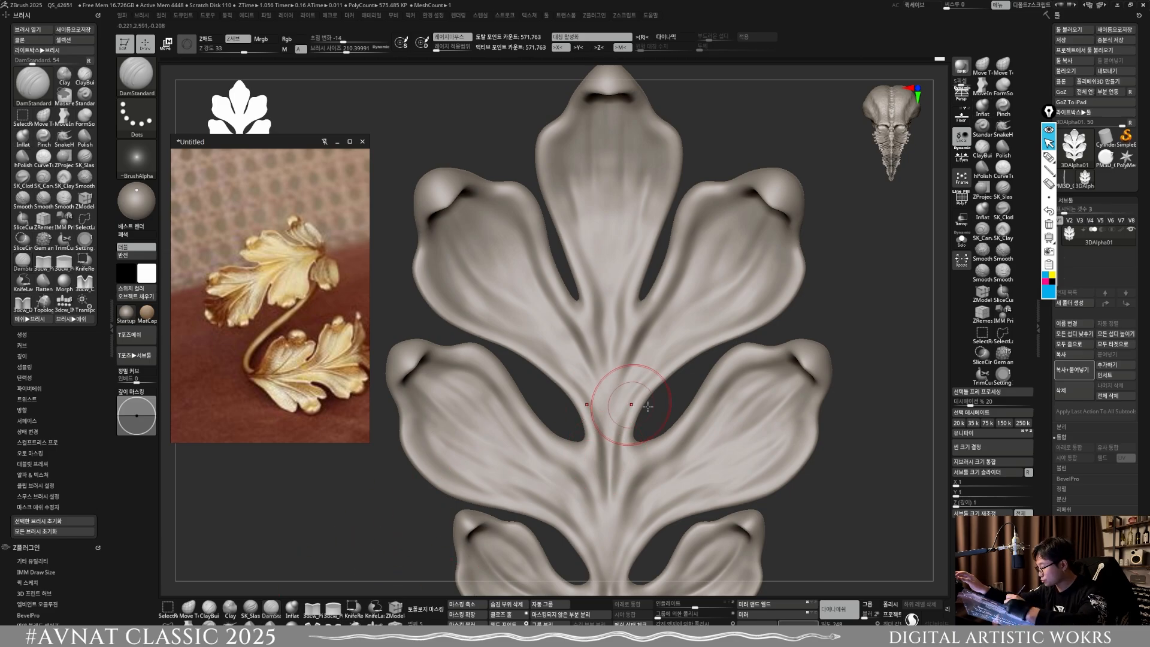
pyautogui.moveTo(648, 407)
pyautogui.mouseDown(button='right')
pyautogui.moveTo(734, 387)
pyautogui.moveTo(626, 394)
pyautogui.moveTo(628, 479)
pyautogui.moveTo(607, 453)
pyautogui.moveTo(610, 499)
pyautogui.mouseUp(button='right')
pyautogui.keyDown('alt'); pyautogui.moveTo(590, 365); pyautogui.dragTo(574, 308, button='right'); pyautogui.keyUp('alt')
pyautogui.keyDown('ctrl'); pyautogui.moveTo(590, 425); pyautogui.dragTo(592, 473, button='right'); pyautogui.keyUp('ctrl')
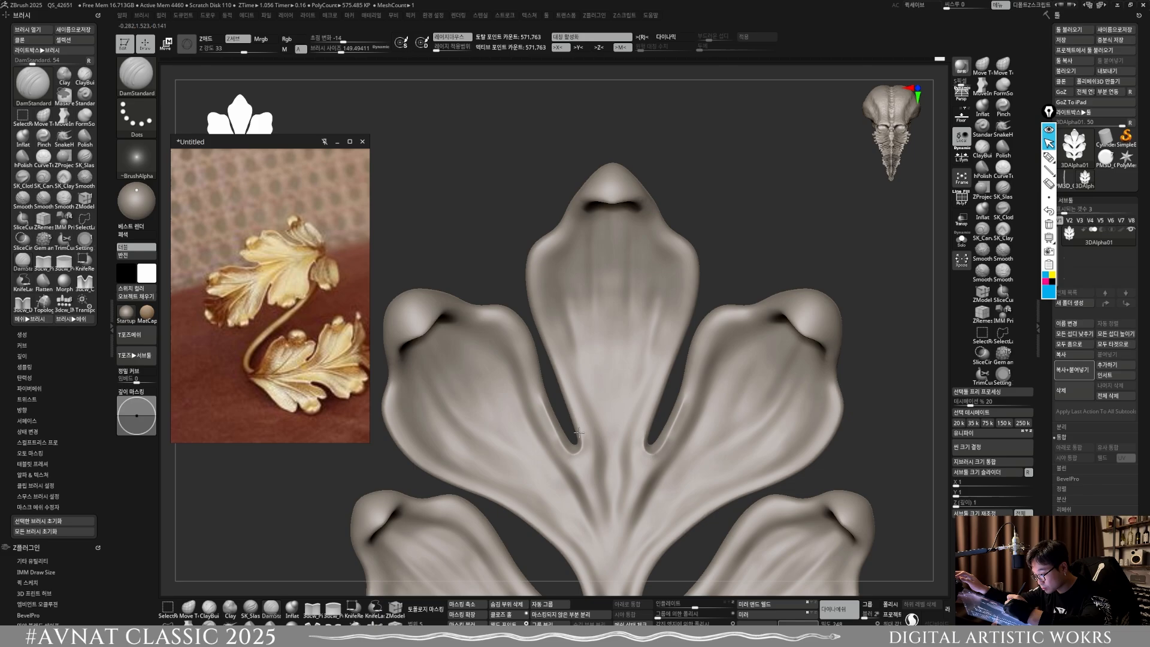
pyautogui.moveTo(578, 433); pyautogui.dragTo(568, 397)
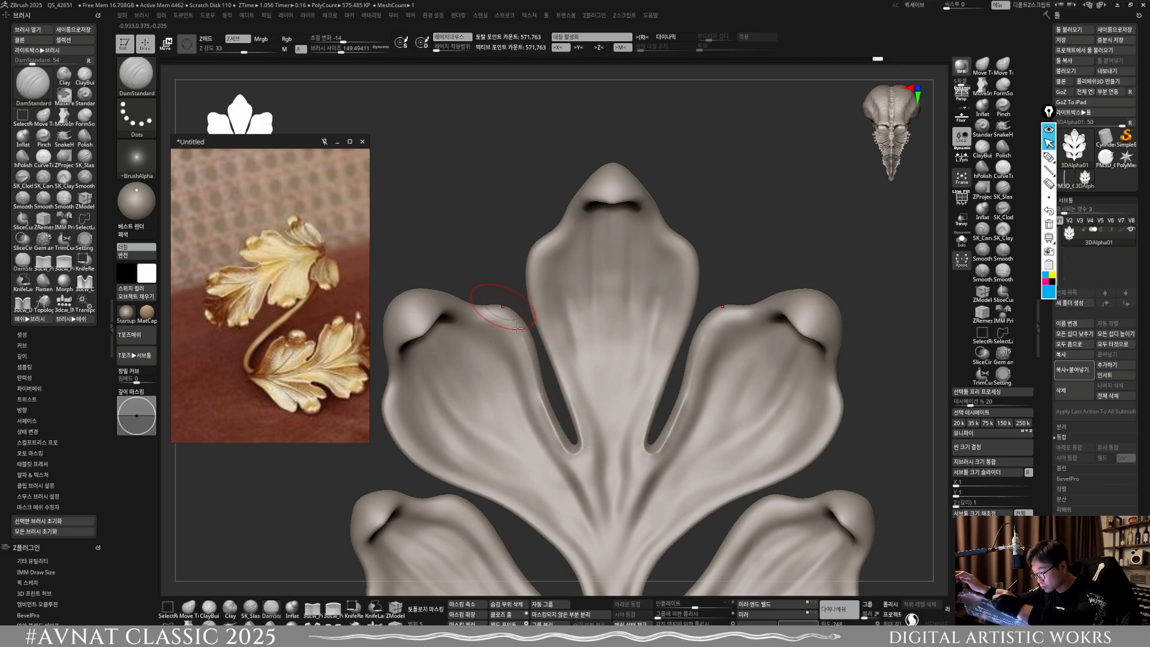
pyautogui.keyDown('shift'); pyautogui.moveTo(521, 336); pyautogui.dragTo(572, 440); pyautogui.keyUp('shift')
pyautogui.keyDown('alt'); pyautogui.moveTo(593, 459); pyautogui.dragTo(610, 355, button='right'); pyautogui.keyUp('alt')
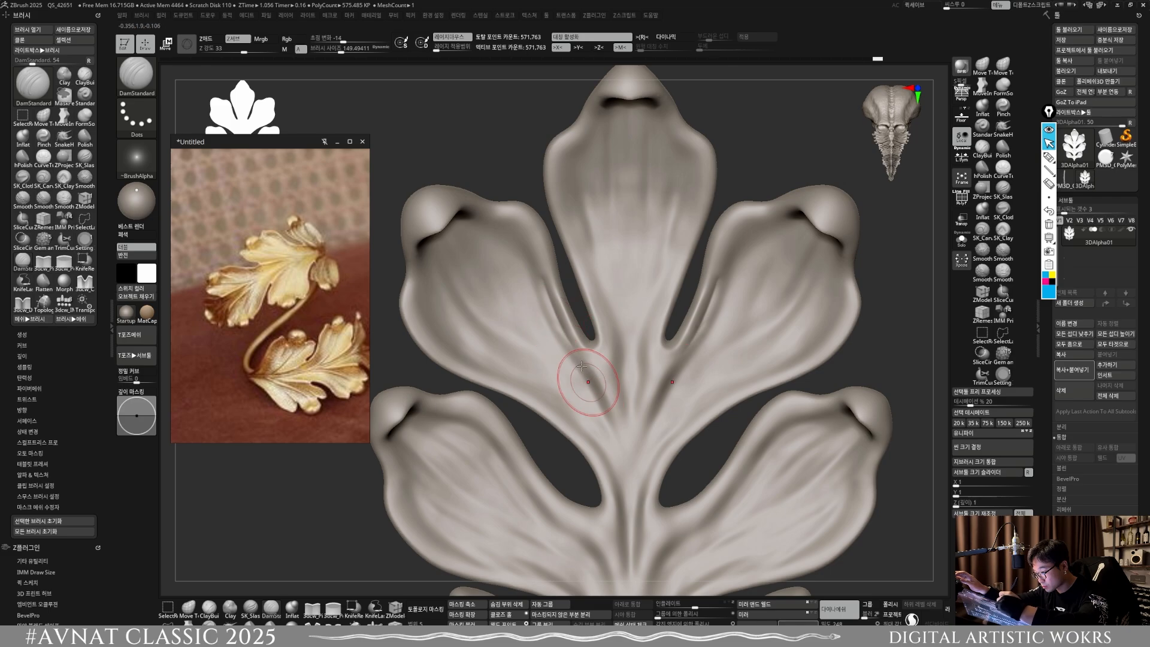
# Step: Deepen and extend the inner-edge grooves of the upper side lobes with DamStandard at about size 107 to 111
pyautogui.press('[')
pyautogui.press('[')
pyautogui.press('[')
pyautogui.press('[')
pyautogui.moveTo(555, 308); pyautogui.dragTo(546, 282)
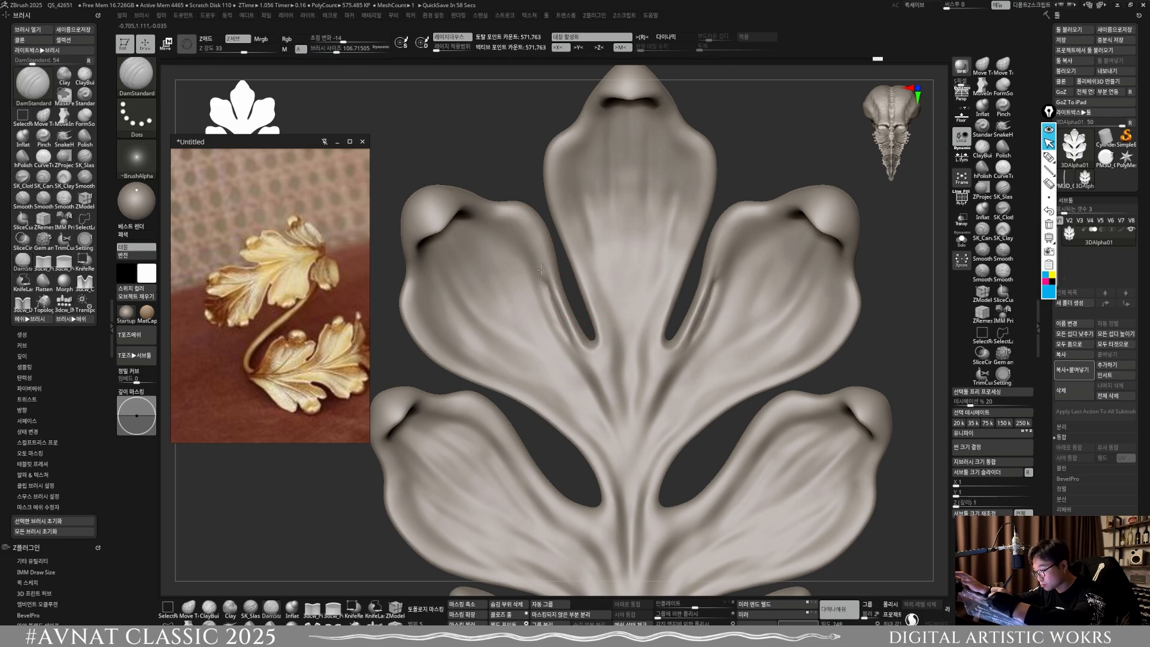
pyautogui.press('shift')
pyautogui.press('s')
pyautogui.moveTo(585, 358); pyautogui.dragTo(539, 277)
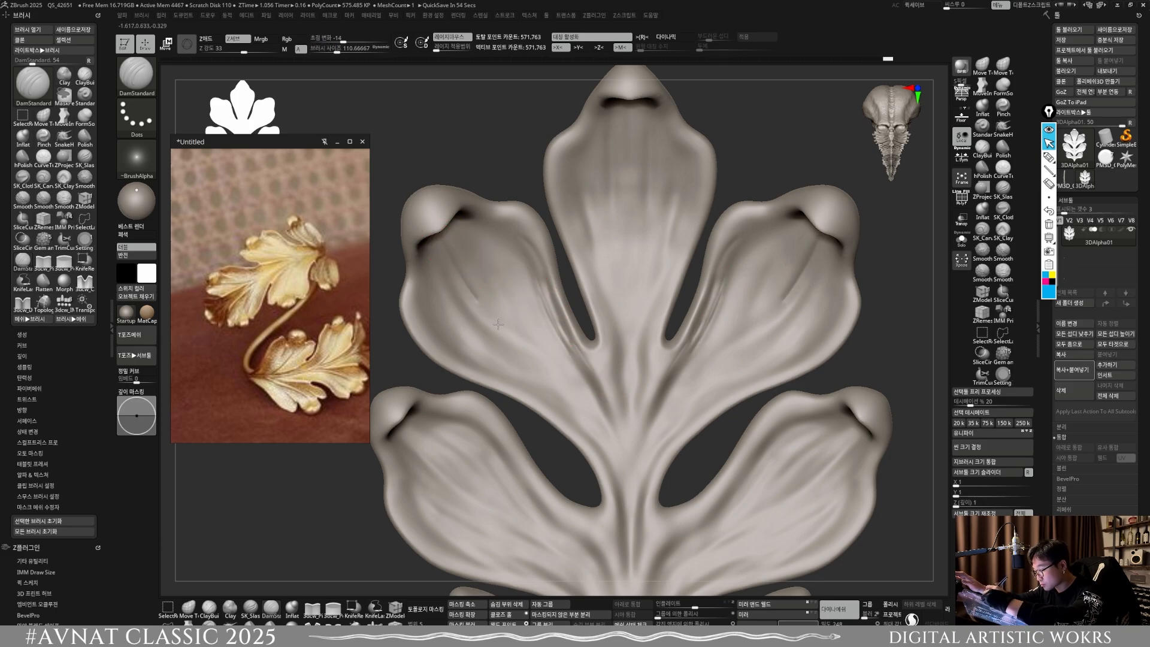
# Step: Carve long veins from the curled tips of the upper side lobes toward the central stem with DamStandard at about size 111
pyautogui.moveTo(444, 243); pyautogui.dragTo(550, 372)
pyautogui.moveTo(487, 311); pyautogui.dragTo(575, 401)
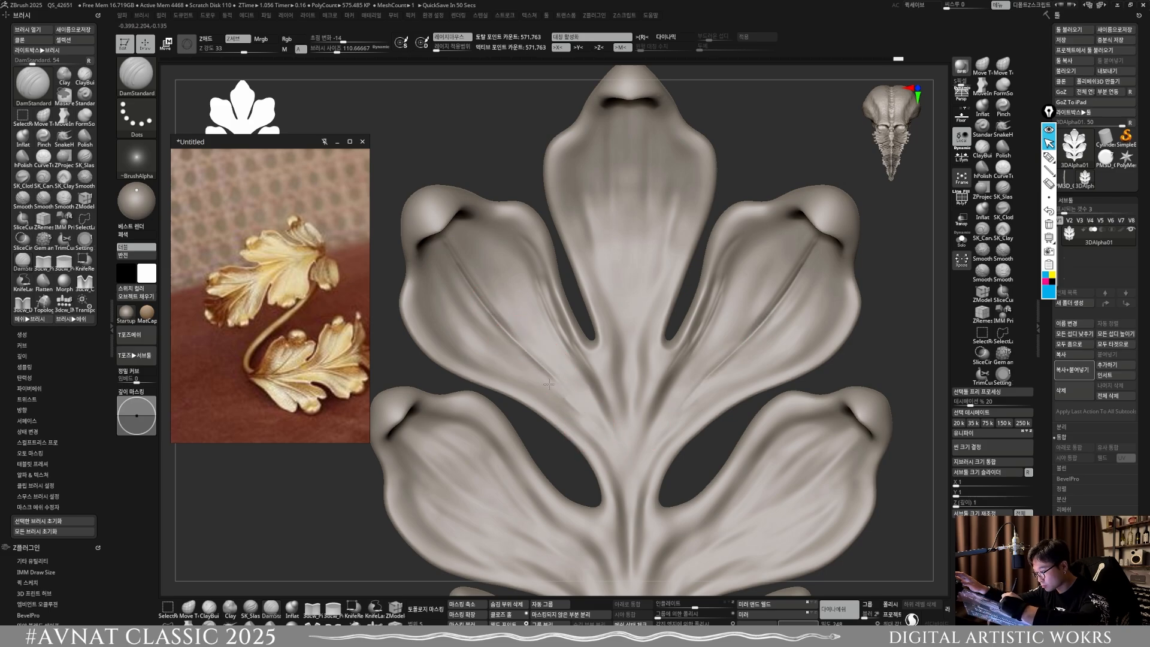
pyautogui.moveTo(494, 334); pyautogui.dragTo(562, 394)
pyautogui.moveTo(450, 271); pyautogui.dragTo(593, 419)
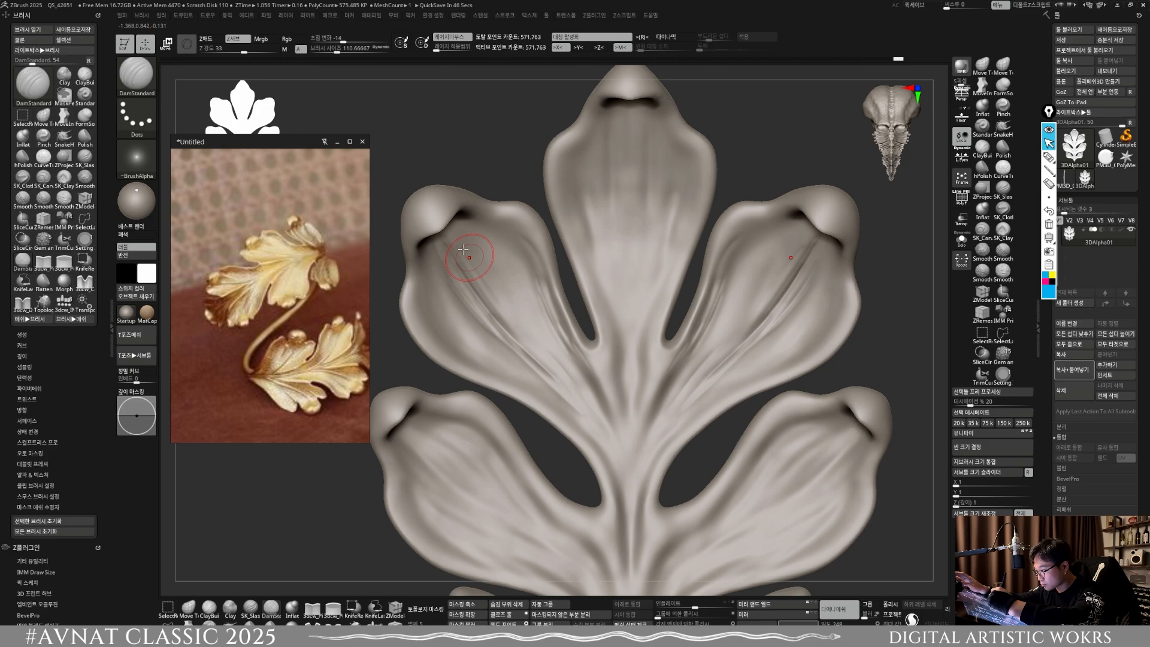
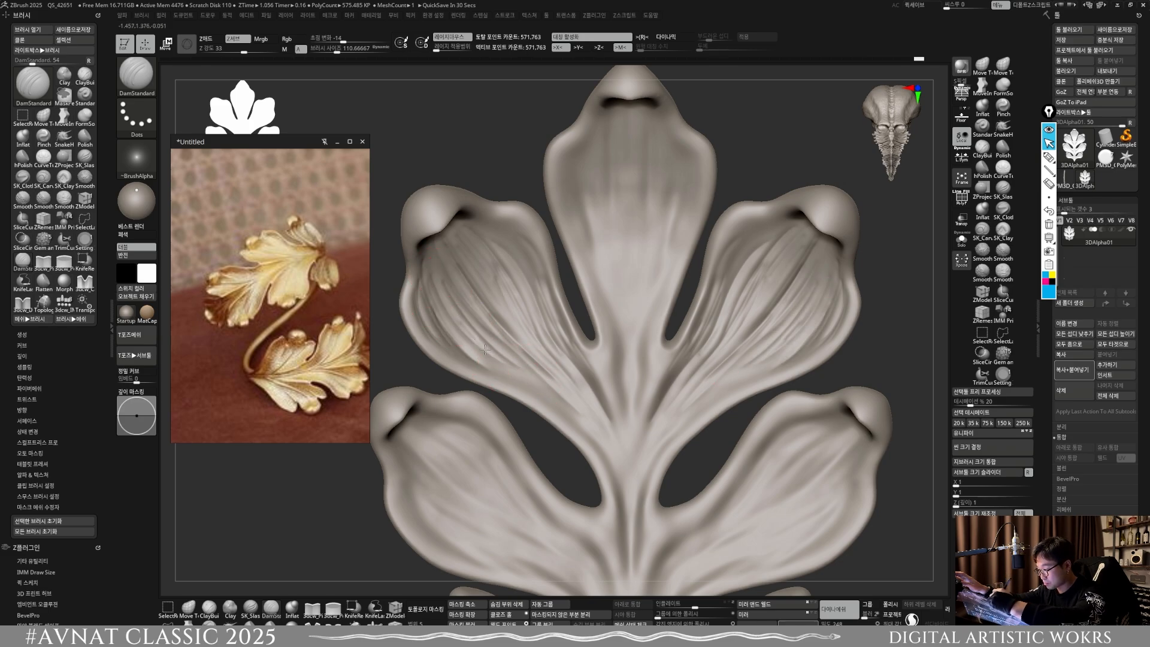
# Step: Carve long veins down the middle of the central lobe from its curled tip with DamStandard at about size 111
pyautogui.press('shift')
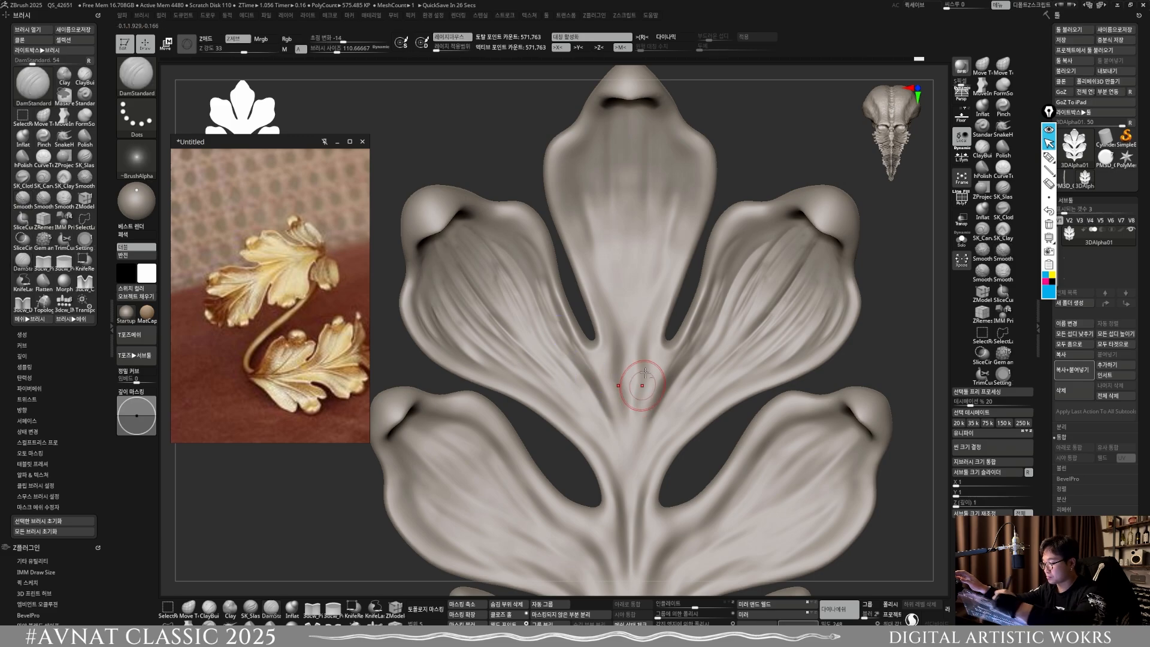
pyautogui.keyDown('ctrl'); pyautogui.moveTo(638, 377); pyautogui.dragTo(801, 318, button='right'); pyautogui.keyUp('ctrl')
pyautogui.moveTo(698, 329)
pyautogui.keyDown('ctrl'); pyautogui.mouseDown(button='right')
pyautogui.moveTo(650, 316)
pyautogui.moveTo(727, 429)
pyautogui.mouseUp(button='right'); pyautogui.keyUp('ctrl')
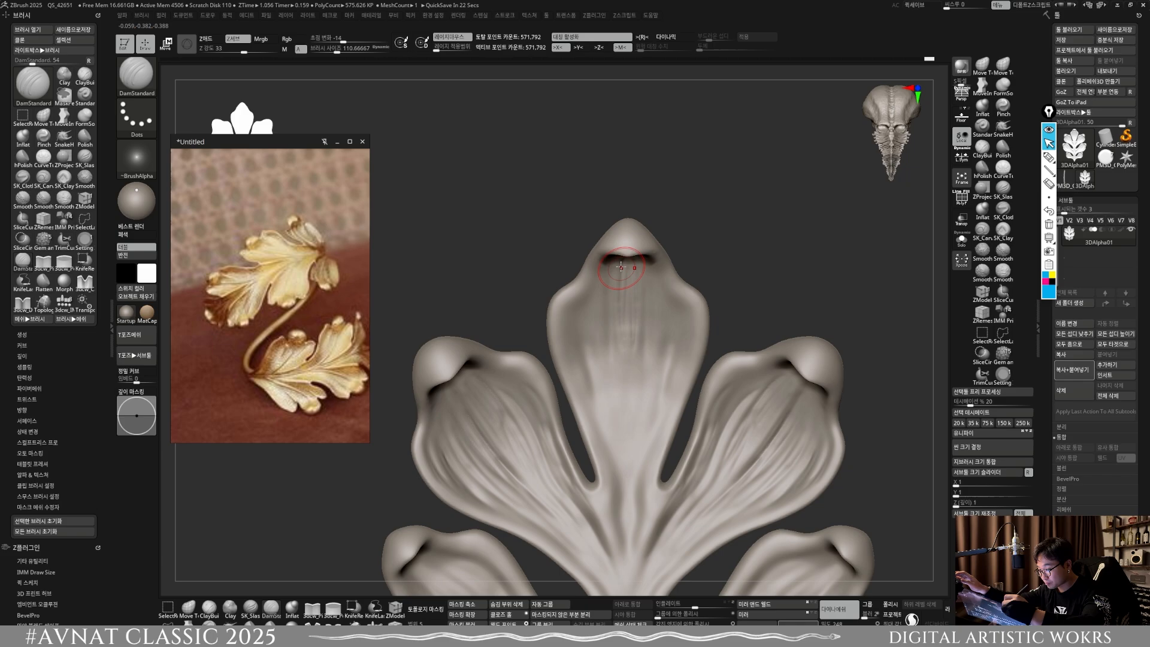
pyautogui.moveTo(622, 289); pyautogui.dragTo(628, 450)
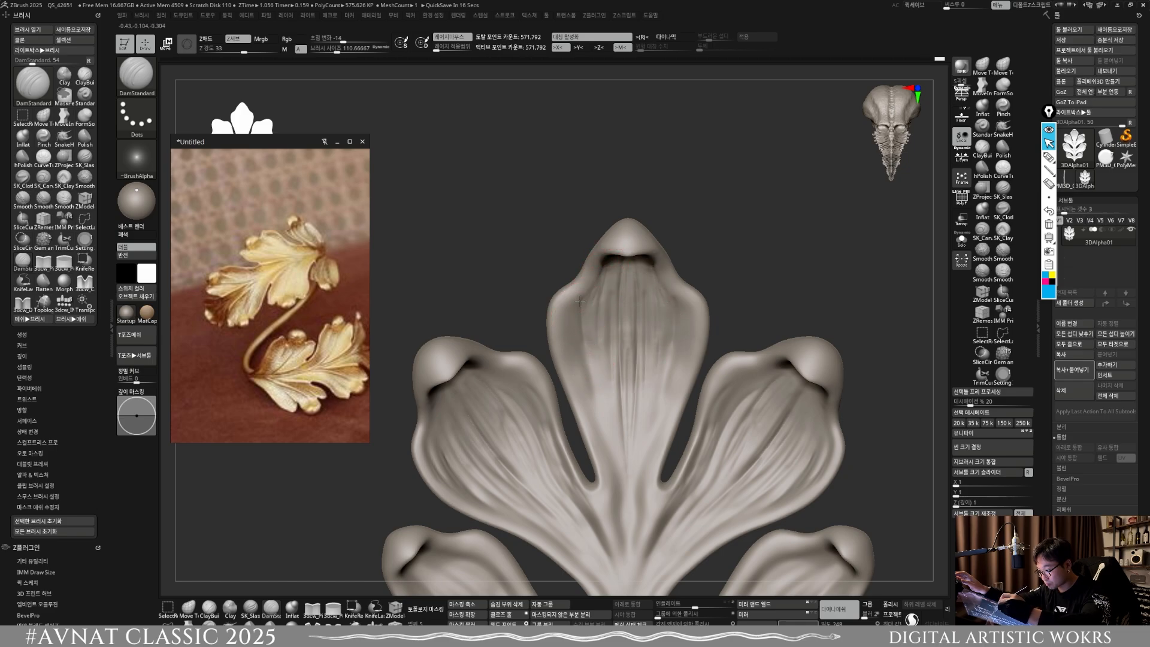
# Step: Carve grooves along both side edges of the central lobe down to the notches with DamStandard at about size 111
pyautogui.moveTo(580, 301); pyautogui.dragTo(577, 349)
pyautogui.moveTo(576, 306)
pyautogui.mouseDown()
pyautogui.moveTo(593, 388)
pyautogui.moveTo(566, 326)
pyautogui.mouseUp()
pyautogui.keyDown('alt'); pyautogui.moveTo(604, 334); pyautogui.dragTo(604, 285, button='right'); pyautogui.keyUp('alt')
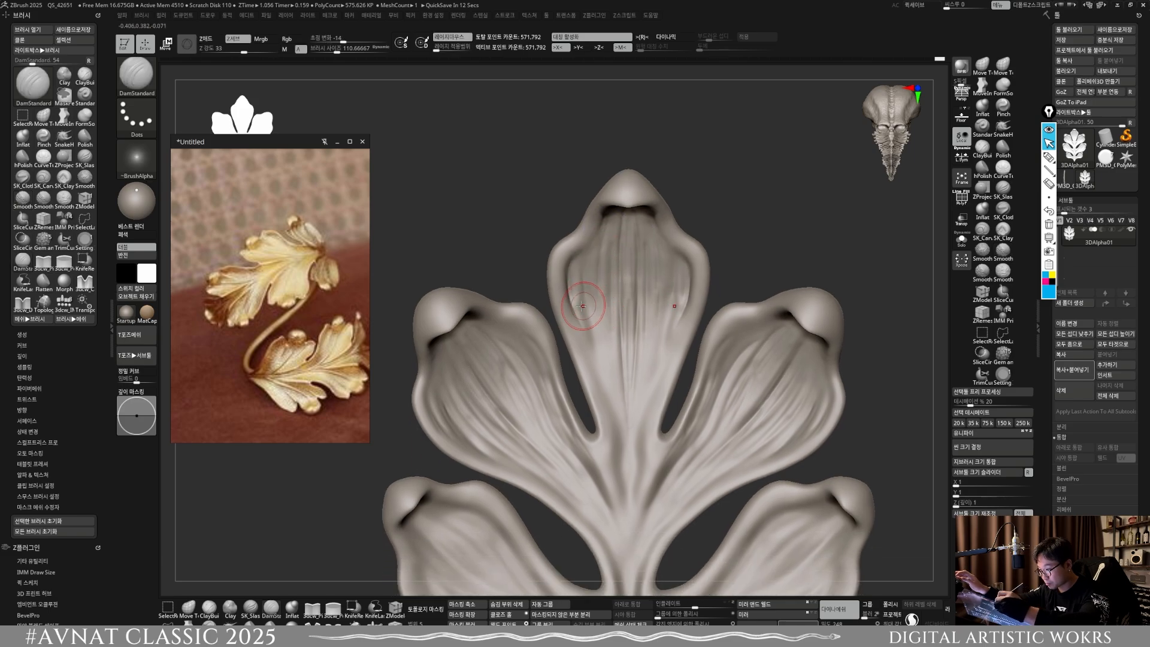
pyautogui.moveTo(580, 310); pyautogui.dragTo(614, 420)
pyautogui.keyDown('alt'); pyautogui.moveTo(606, 452); pyautogui.dragTo(600, 427, button='right'); pyautogui.keyUp('alt')
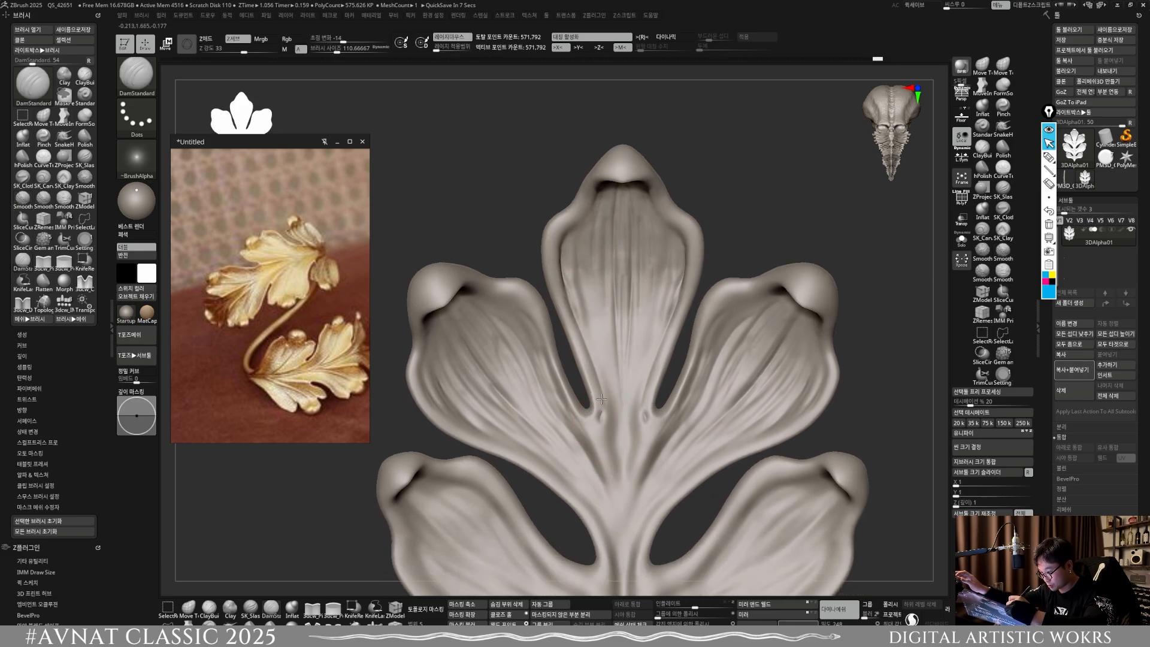
pyautogui.moveTo(597, 392); pyautogui.dragTo(563, 268)
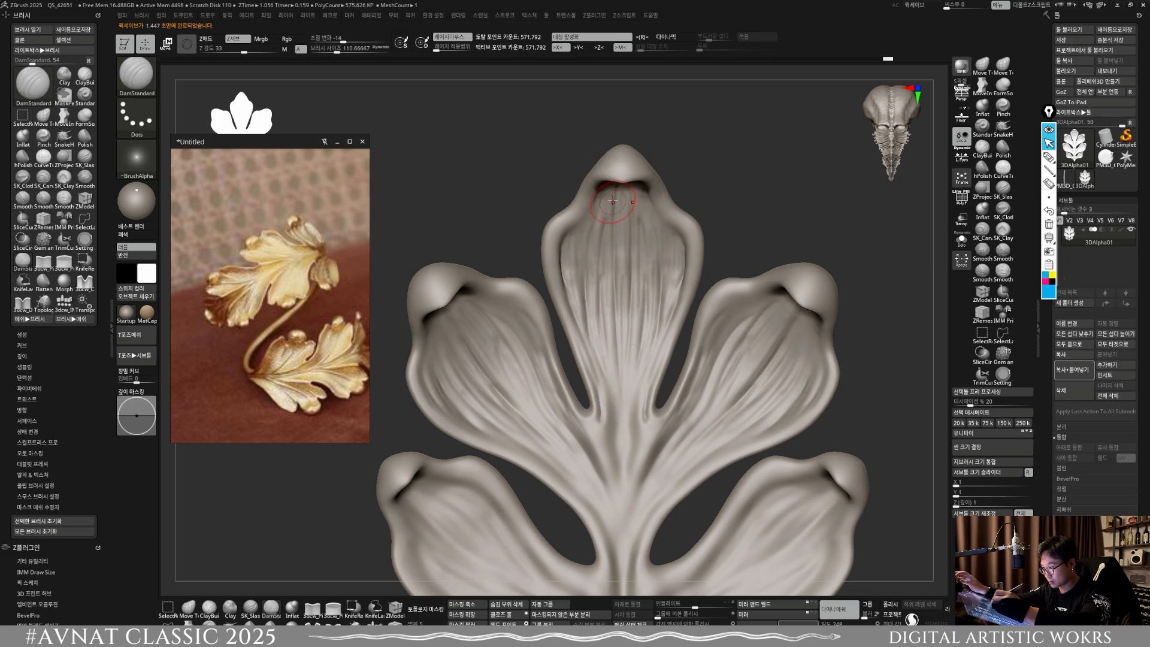
# Step: Smooth and re-carve the veins where the central lobe narrows into the stem, and remesh the leaf
pyautogui.press('shift')
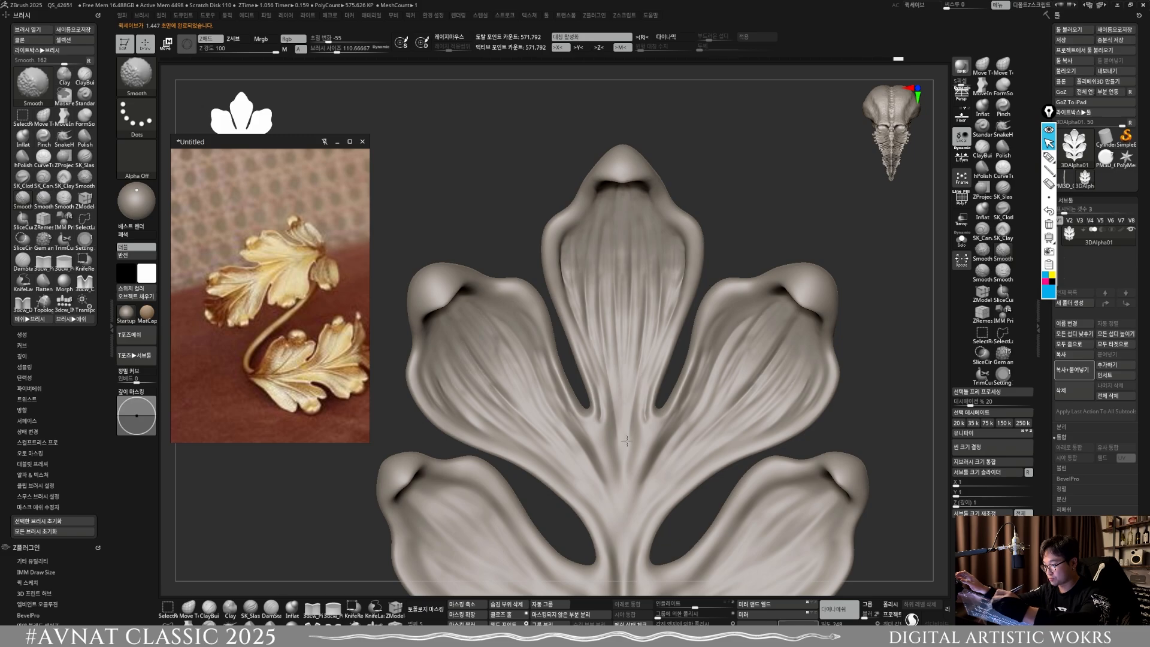
pyautogui.keyDown('ctrl'); pyautogui.moveTo(660, 436); pyautogui.dragTo(662, 380, button='right'); pyautogui.keyUp('ctrl')
pyautogui.keyDown('ctrl'); pyautogui.moveTo(630, 454); pyautogui.dragTo(628, 507, button='right'); pyautogui.keyUp('ctrl')
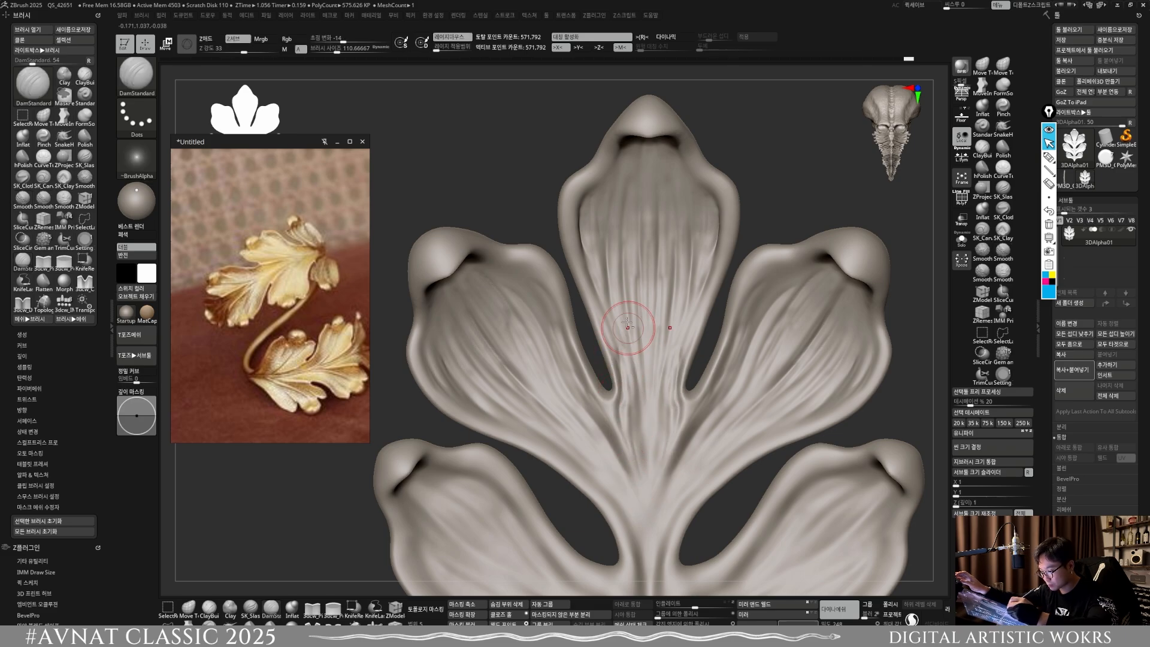
pyautogui.keyDown('ctrl'); pyautogui.moveTo(627, 327); pyautogui.dragTo(629, 263, button='right'); pyautogui.keyUp('ctrl')
pyautogui.keyDown('ctrl'); pyautogui.moveTo(790, 378); pyautogui.dragTo(820, 396); pyautogui.keyUp('ctrl')
# Step: Carve grooves along the inner edges of the middle side lobes toward the stem with DamStandard at about size 111
pyautogui.keyDown('ctrl'); pyautogui.moveTo(618, 321); pyautogui.dragTo(638, 378, button='right'); pyautogui.keyUp('ctrl')
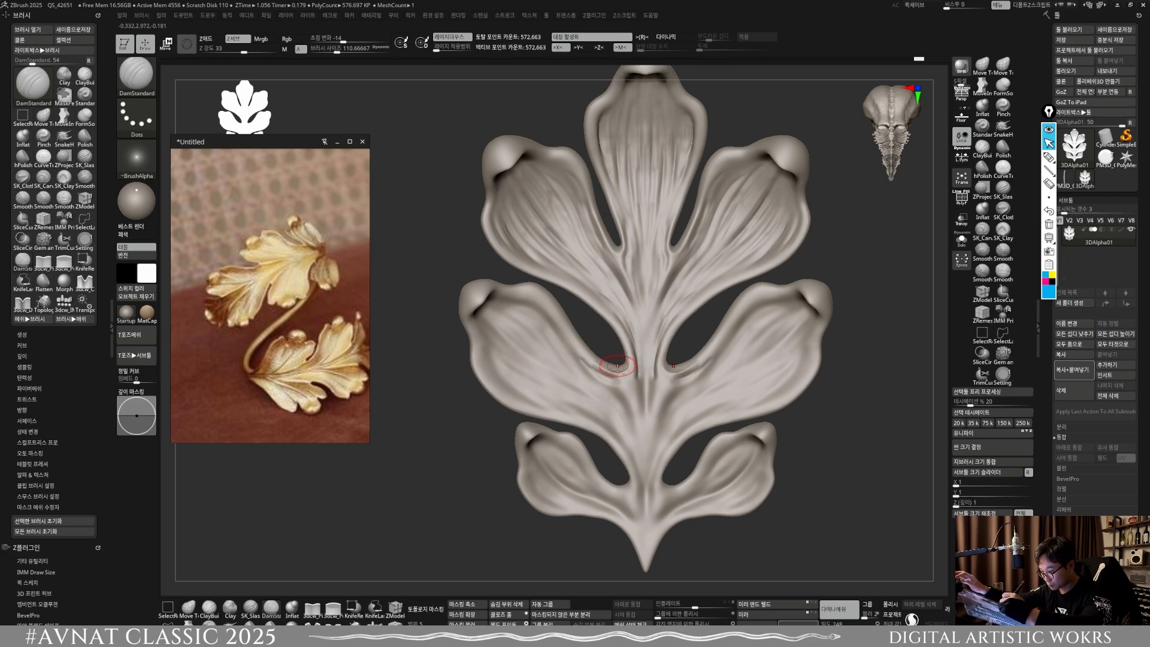
pyautogui.press('shift')
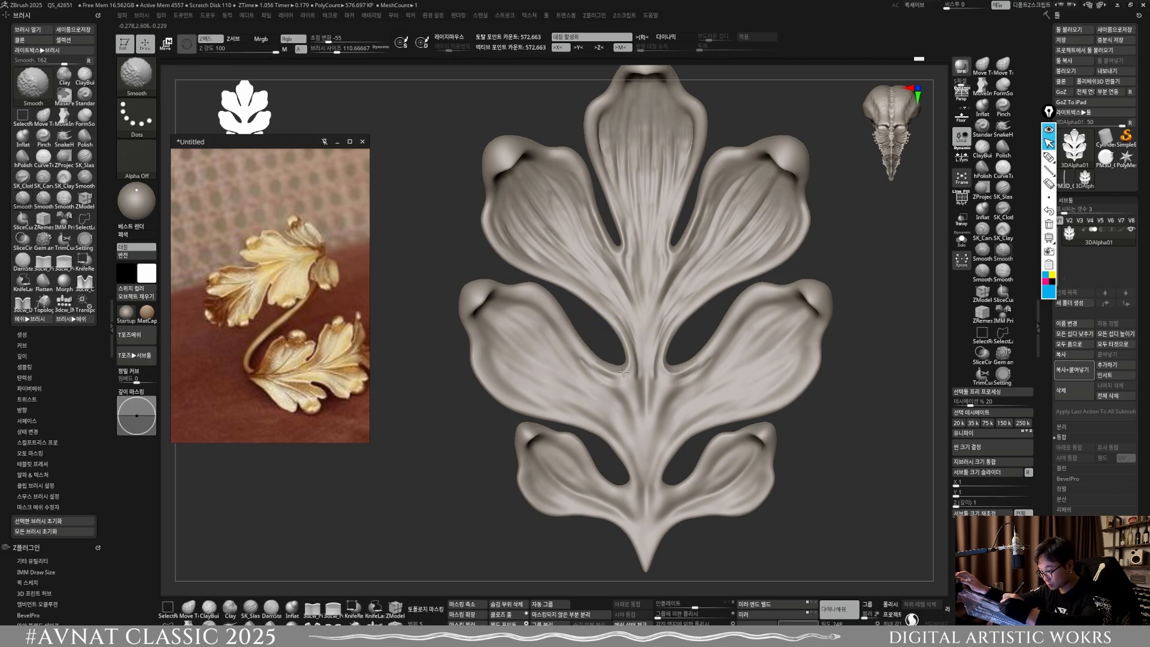
pyautogui.moveTo(623, 371)
pyautogui.keyDown('shift'); pyautogui.mouseDown()
pyautogui.moveTo(605, 385)
pyautogui.moveTo(632, 426)
pyautogui.moveTo(552, 323)
pyautogui.mouseUp(); pyautogui.keyUp('shift')
pyautogui.moveTo(579, 360)
pyautogui.mouseDown()
pyautogui.moveTo(557, 322)
pyautogui.moveTo(517, 300)
pyautogui.moveTo(542, 308)
pyautogui.moveTo(532, 299)
pyautogui.moveTo(554, 319)
pyautogui.moveTo(487, 298)
pyautogui.moveTo(558, 371)
pyautogui.mouseUp()
# Step: Carve long veins from the curled tips of the middle side lobes to the stem and smooth where they meet it
pyautogui.press('shift')
pyautogui.moveTo(500, 330); pyautogui.dragTo(606, 427)
pyautogui.moveTo(508, 335)
pyautogui.mouseDown()
pyautogui.moveTo(592, 400)
pyautogui.moveTo(566, 368)
pyautogui.mouseUp()
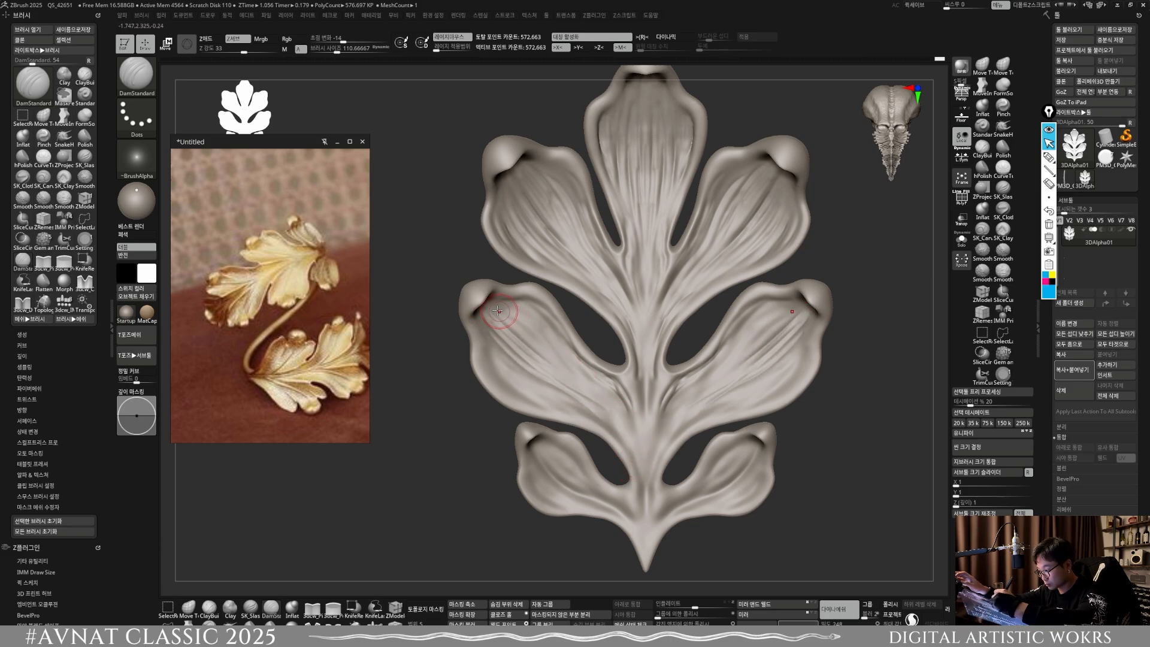
pyautogui.moveTo(502, 313); pyautogui.dragTo(559, 366)
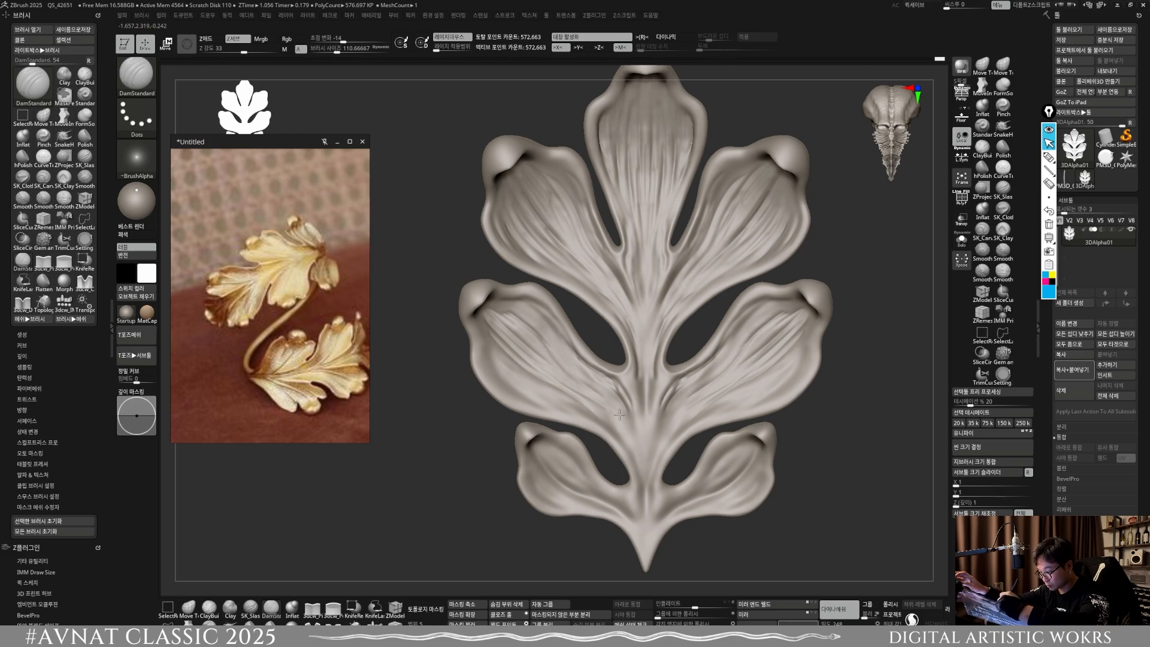
pyautogui.press('shift')
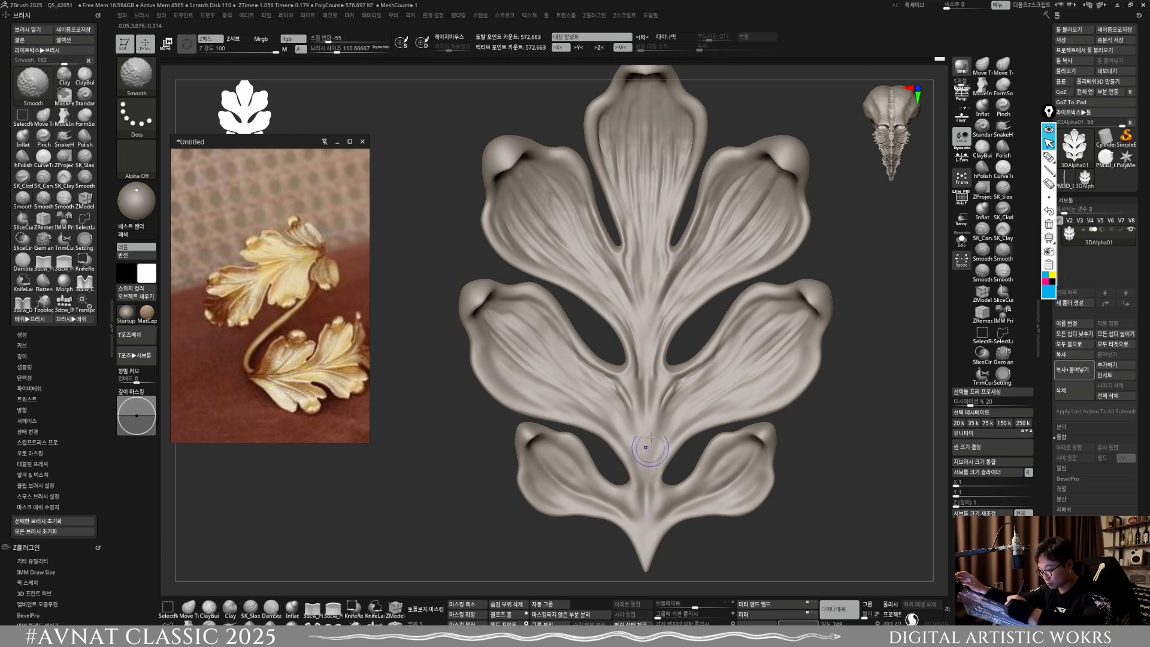
pyautogui.keyDown('ctrl'); pyautogui.moveTo(650, 437); pyautogui.dragTo(693, 548, button='right'); pyautogui.keyUp('ctrl')
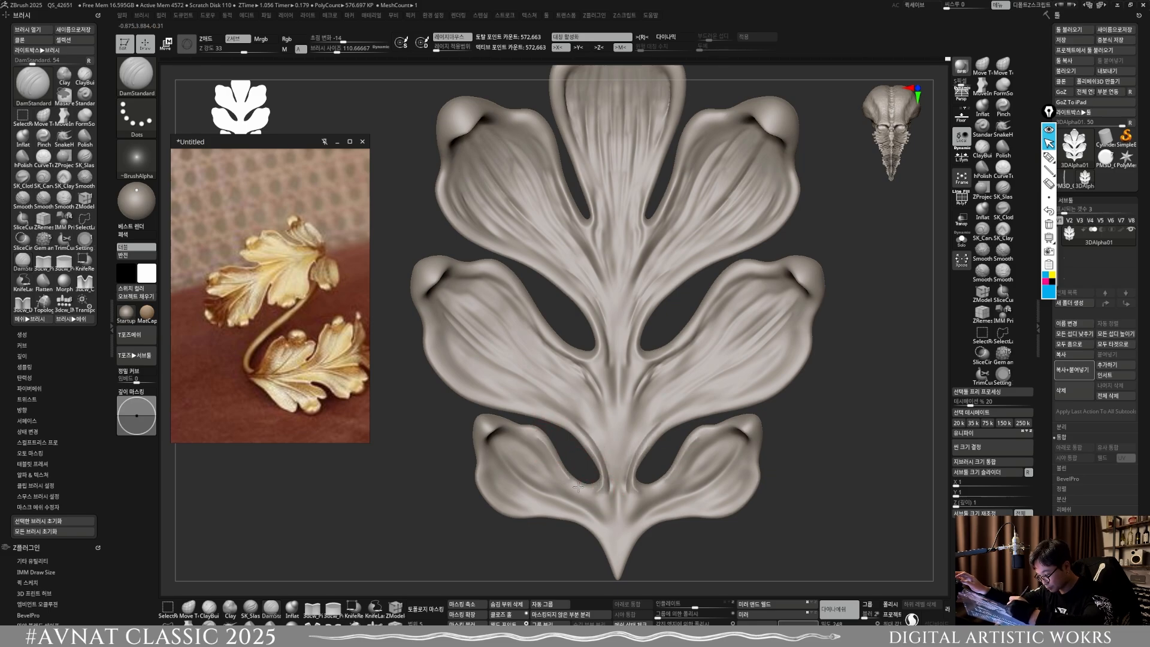
# Step: Carve veins along the small lower side lobes from their curled tips to the stem with DamStandard at about size 111
pyautogui.moveTo(605, 486)
pyautogui.keyDown('shift'); pyautogui.mouseDown()
pyautogui.moveTo(582, 492)
pyautogui.moveTo(600, 501)
pyautogui.moveTo(610, 483)
pyautogui.moveTo(580, 488)
pyautogui.moveTo(606, 524)
pyautogui.mouseUp(); pyautogui.keyUp('shift')
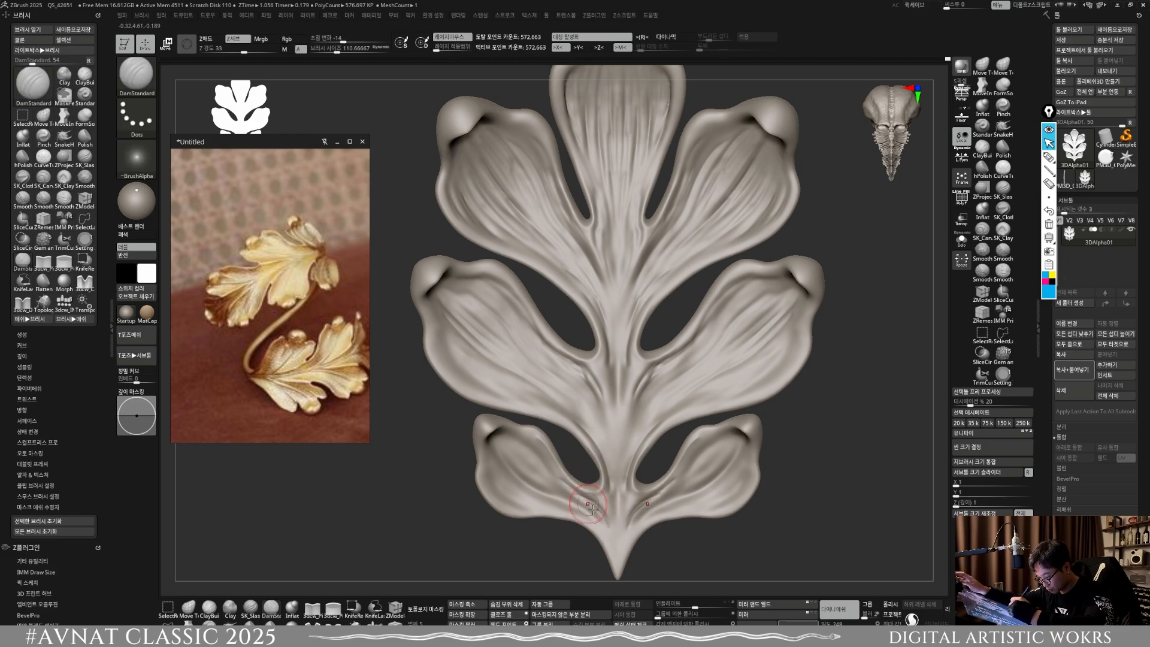
pyautogui.moveTo(535, 479); pyautogui.dragTo(588, 506)
pyautogui.moveTo(503, 446)
pyautogui.mouseDown()
pyautogui.moveTo(534, 479)
pyautogui.moveTo(565, 488)
pyautogui.moveTo(504, 428)
pyautogui.mouseUp()
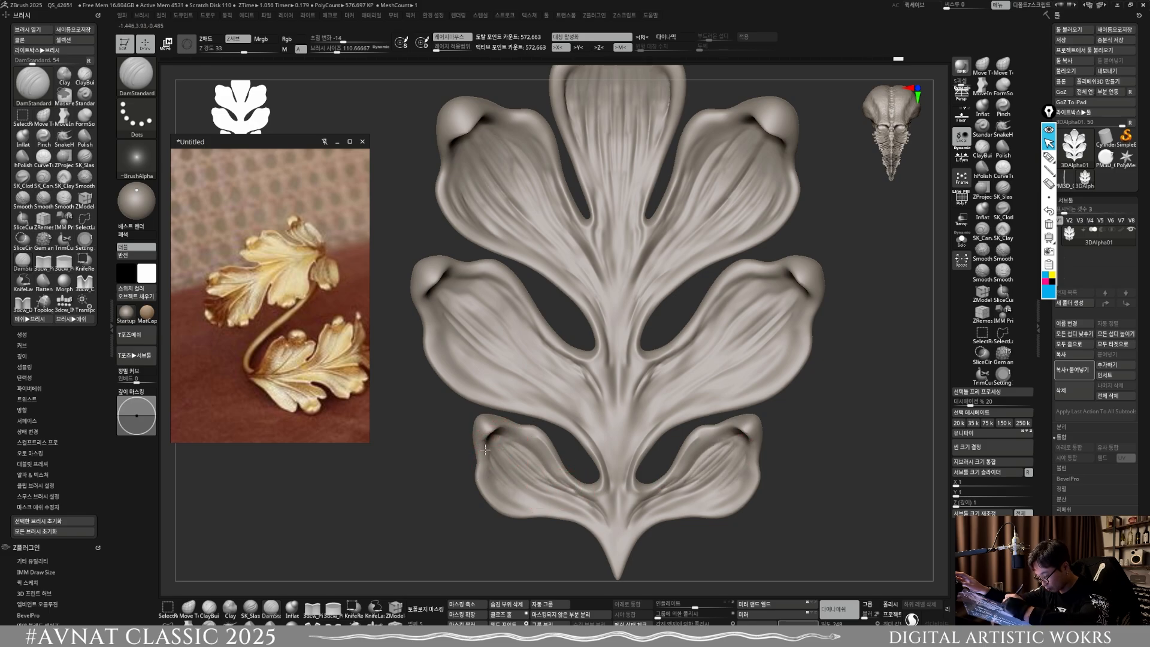
pyautogui.moveTo(492, 461); pyautogui.dragTo(563, 504)
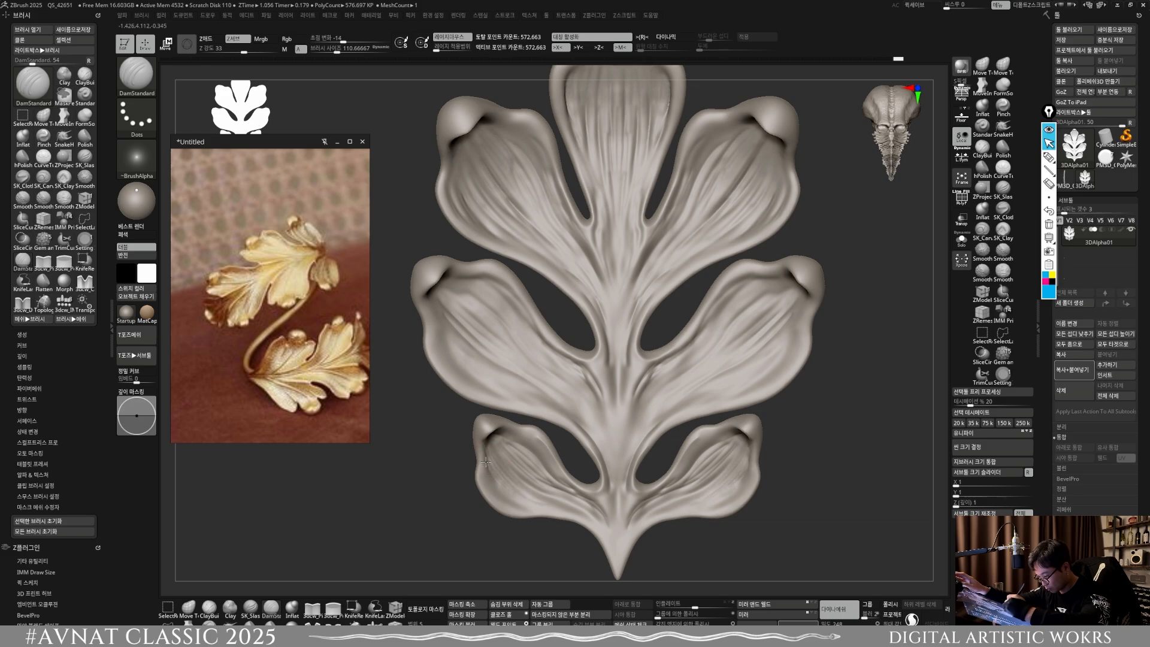
pyautogui.moveTo(499, 486); pyautogui.dragTo(599, 510)
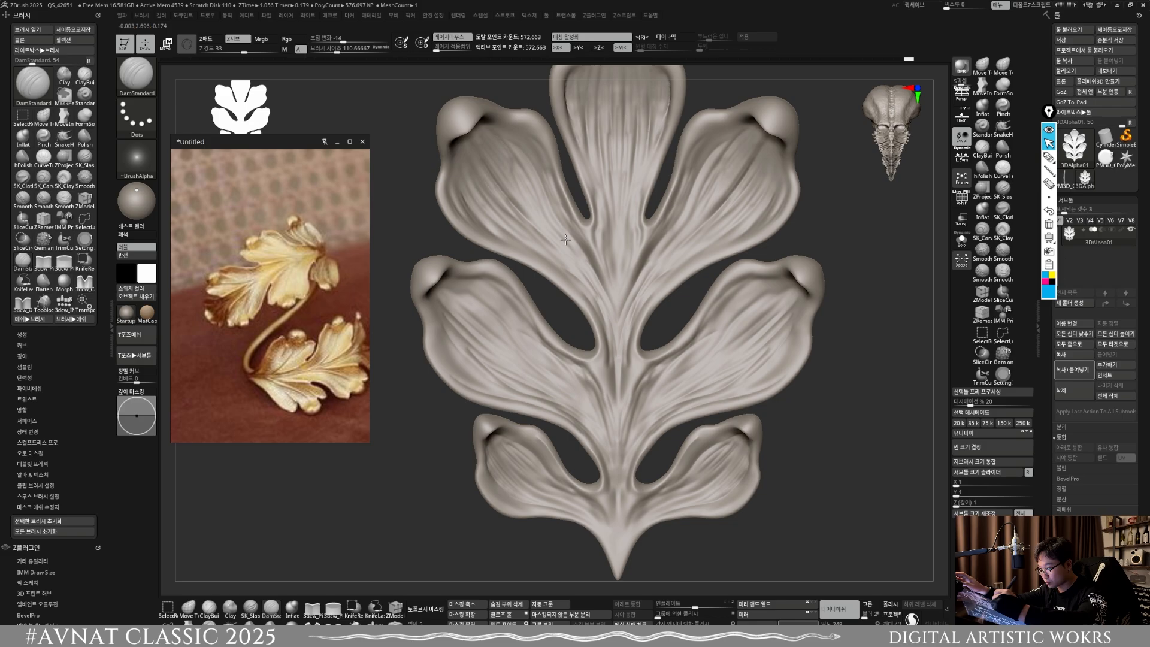
# Step: Smooth the lower end of the central stem and remesh the leaf
pyautogui.press('shift')
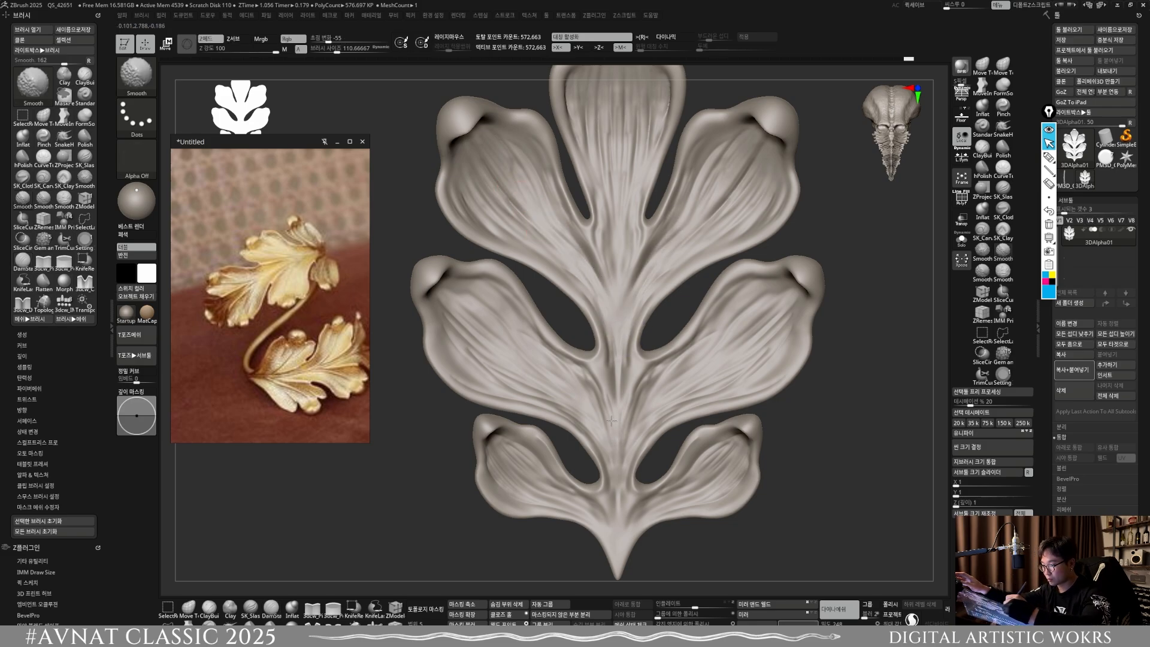
pyautogui.keyDown('shift'); pyautogui.moveTo(618, 547); pyautogui.dragTo(618, 515); pyautogui.keyUp('shift')
pyautogui.moveTo(761, 519)
pyautogui.keyDown('alt'); pyautogui.mouseDown()
pyautogui.moveTo(777, 480)
pyautogui.moveTo(722, 515)
pyautogui.moveTo(721, 481)
pyautogui.mouseUp(); pyautogui.keyUp('alt')
# Step: Set the brush size to about 149 and inspect the carved leaf from a distance and turned sideways against the reference
pyautogui.press('shift')
pyautogui.press('s')
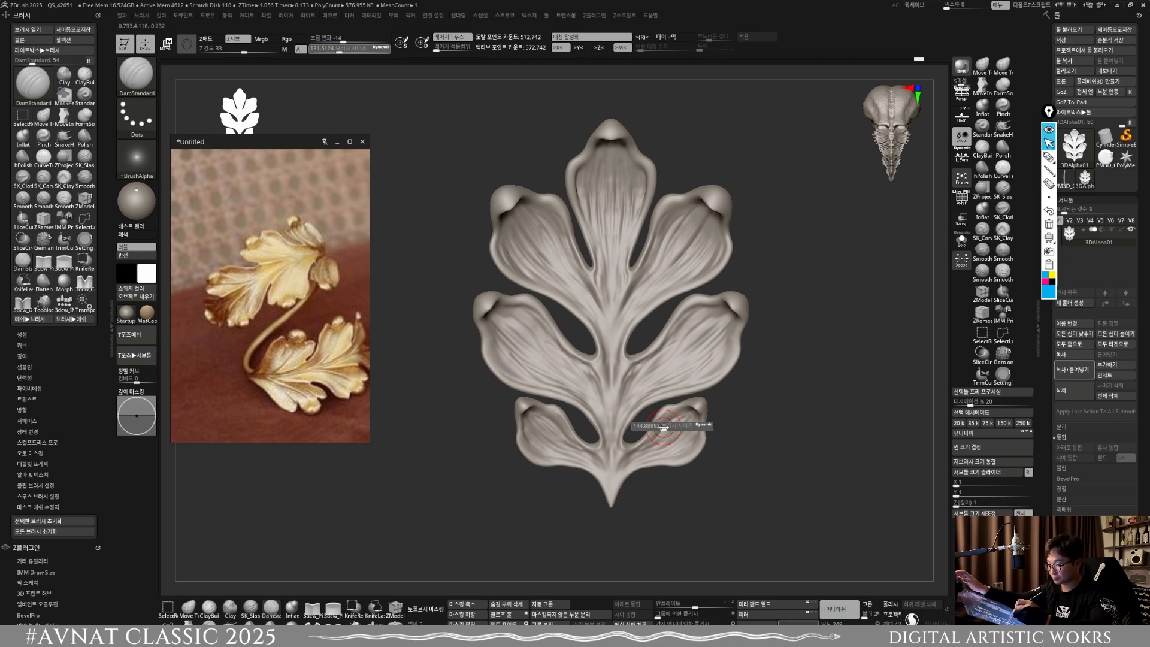
pyautogui.moveTo(672, 426); pyautogui.dragTo(677, 426)
pyautogui.press('shift')
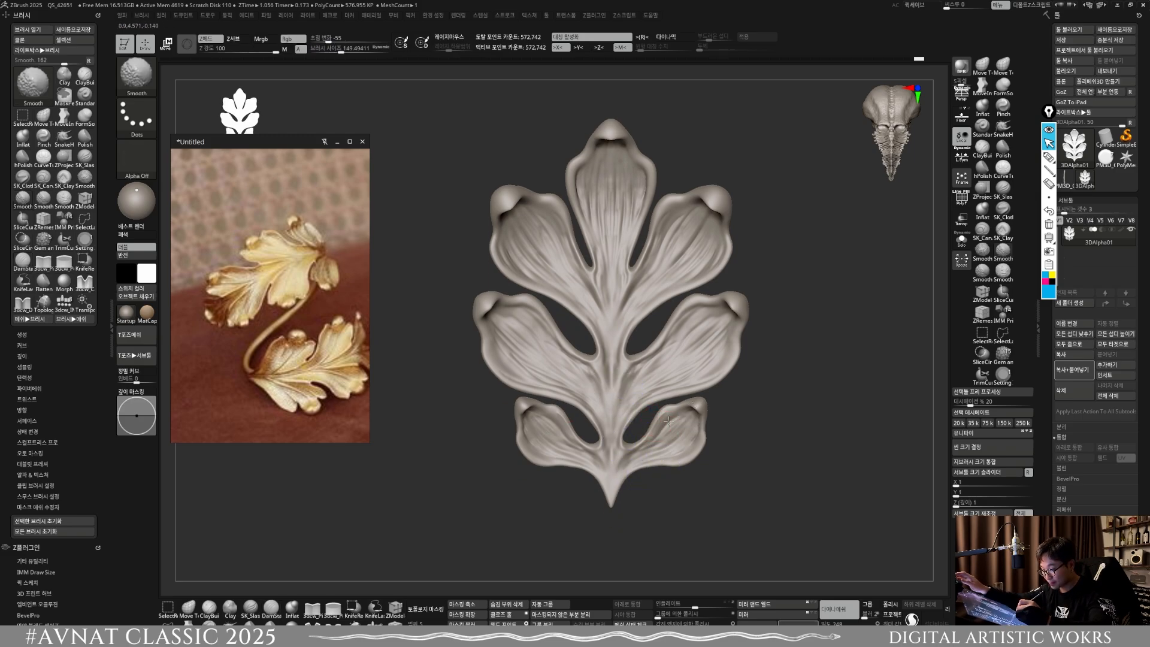
pyautogui.keyDown('alt'); pyautogui.moveTo(683, 506); pyautogui.dragTo(676, 440); pyautogui.keyUp('alt')
pyautogui.press('shift')
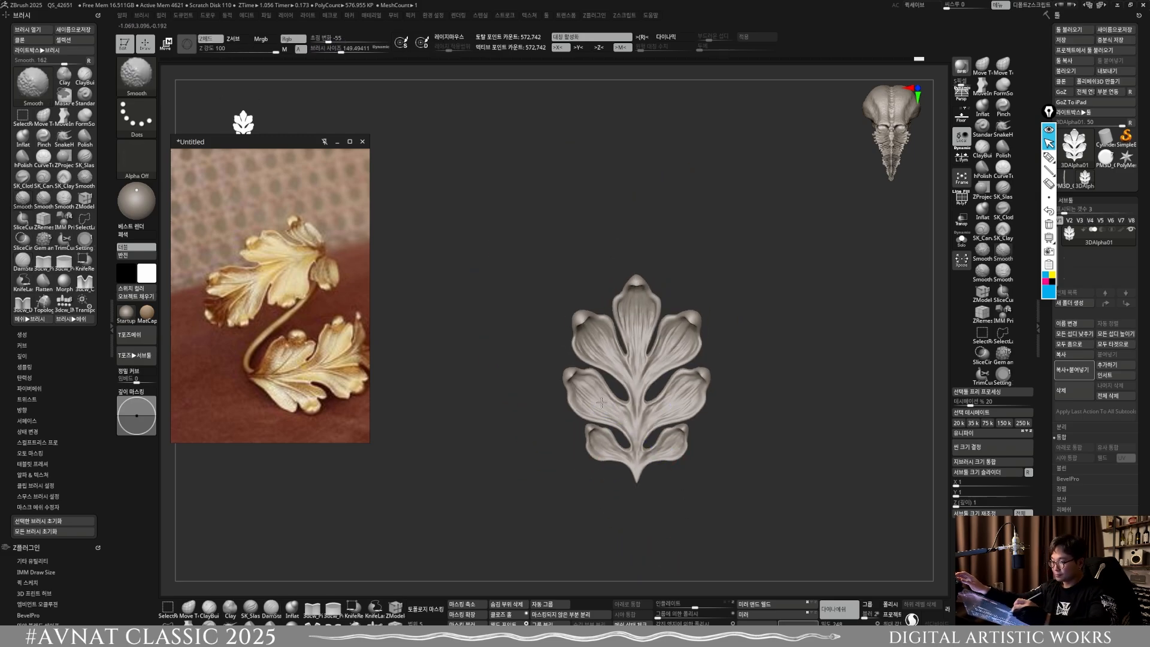
pyautogui.keyDown('alt'); pyautogui.moveTo(765, 479); pyautogui.dragTo(701, 516); pyautogui.keyUp('alt')
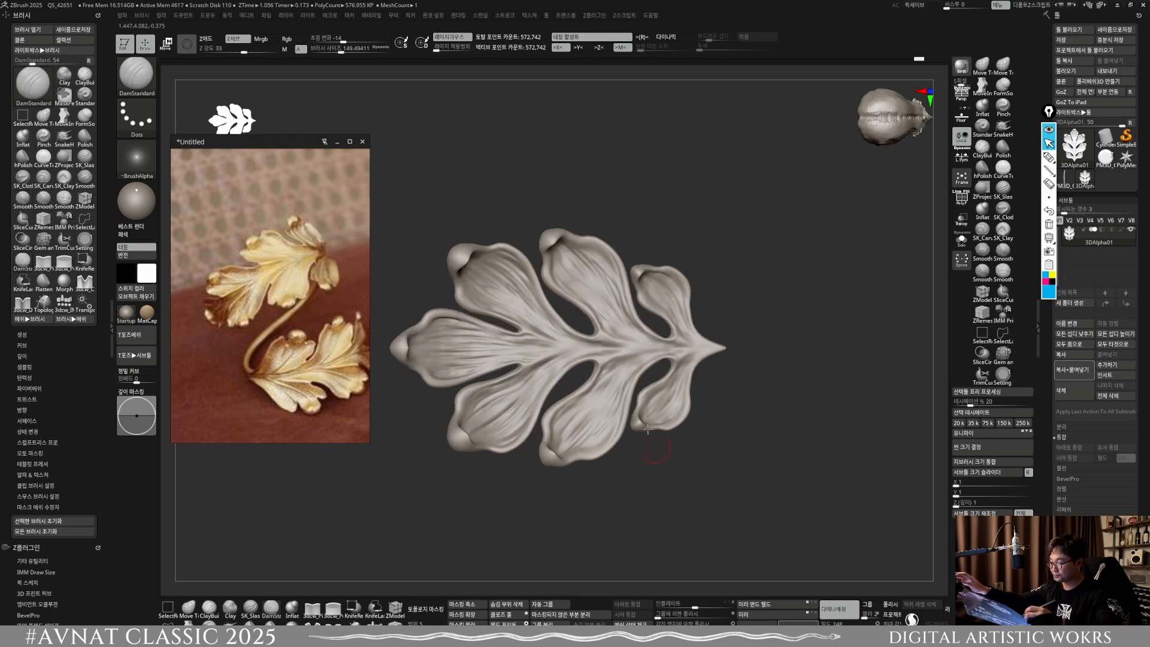
pyautogui.keyDown('alt'); pyautogui.moveTo(647, 429); pyautogui.dragTo(493, 570); pyautogui.keyUp('alt')
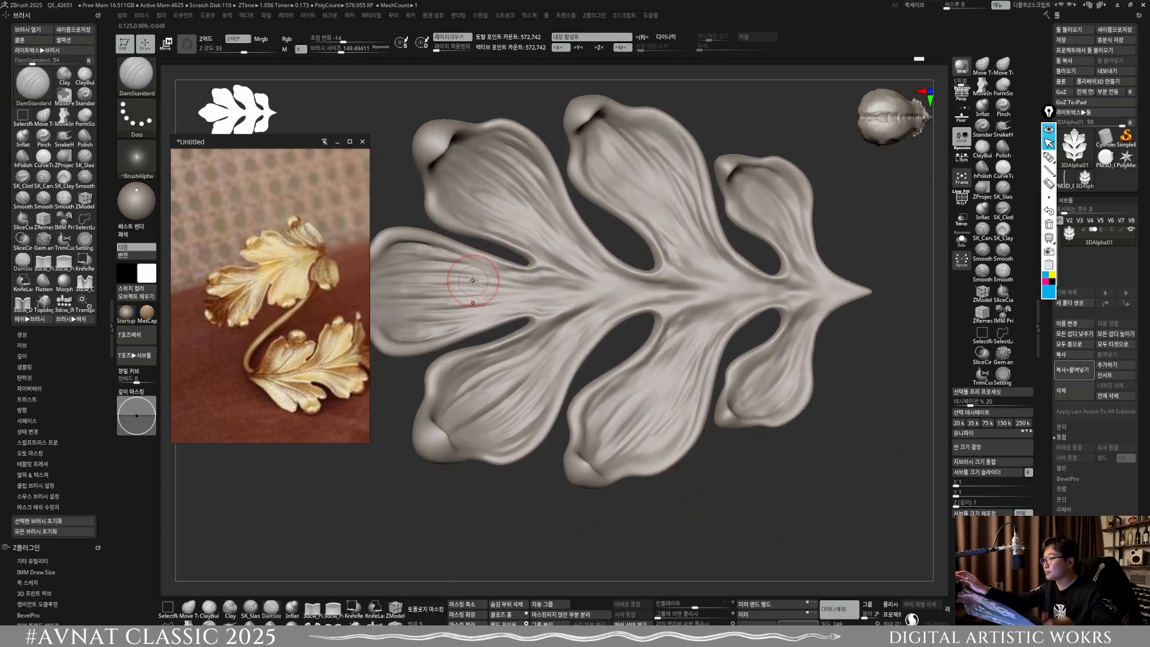
# Step: Load the ZBGs_Clay_imperfections brush from the clay sculpting pack in LightBox
pyautogui.moveTo(206, 144); pyautogui.dragTo(194, 192)
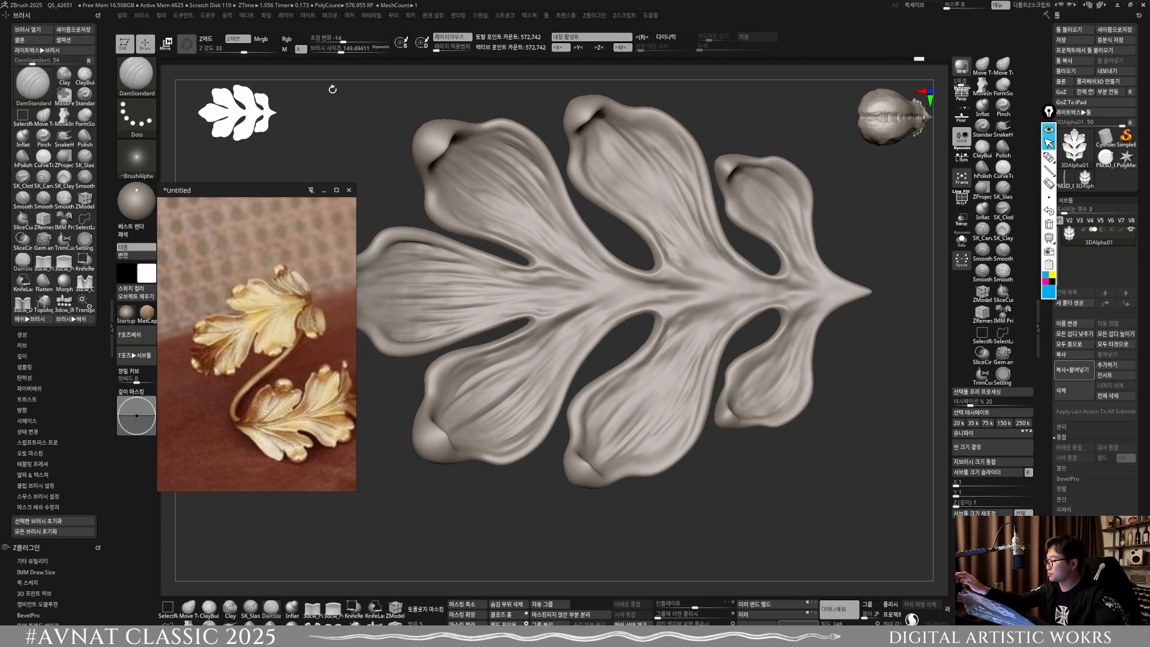
pyautogui.press(',')
pyautogui.click(253, 71)
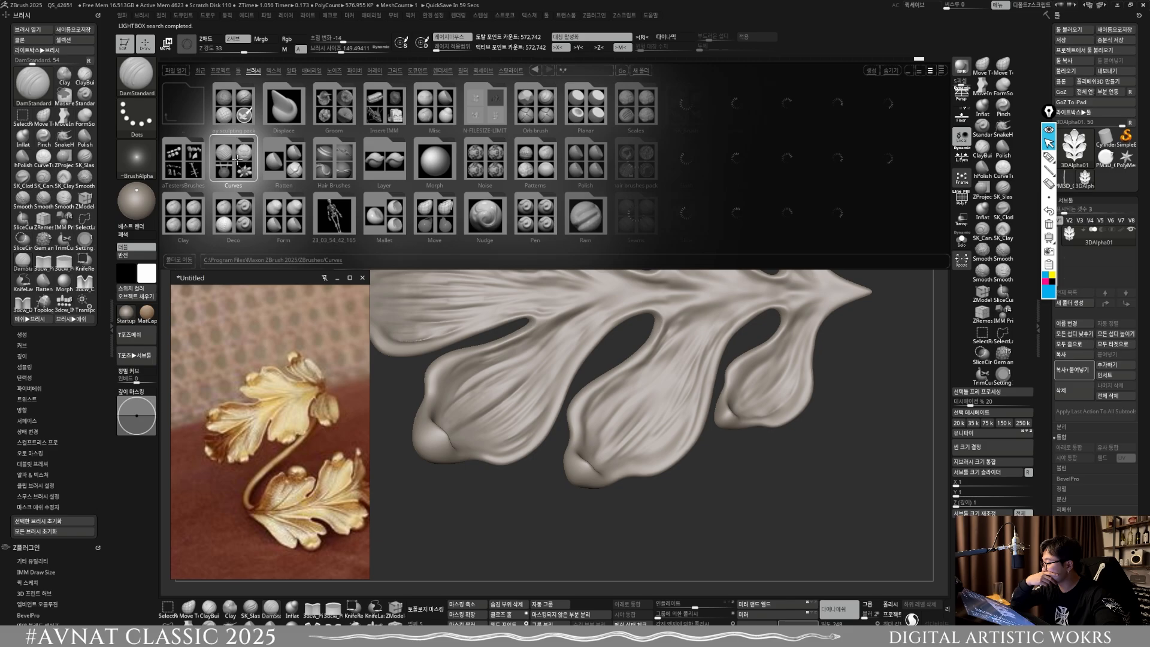
pyautogui.doubleClick(250, 160)
pyautogui.doubleClick(184, 103)
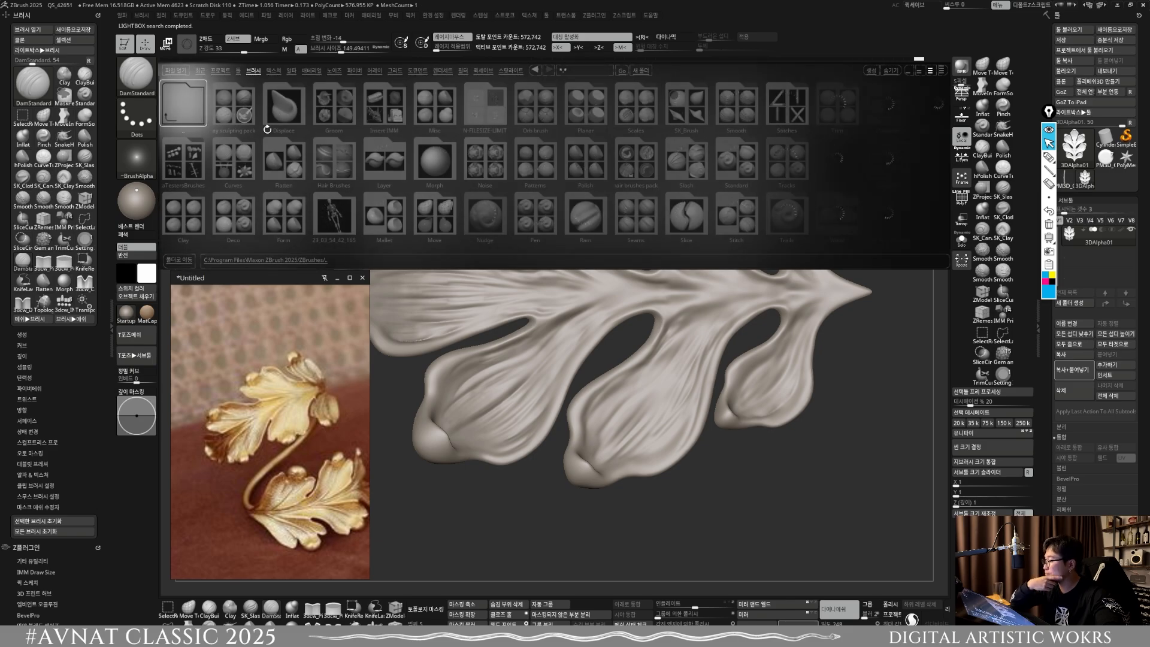
pyautogui.doubleClick(232, 106)
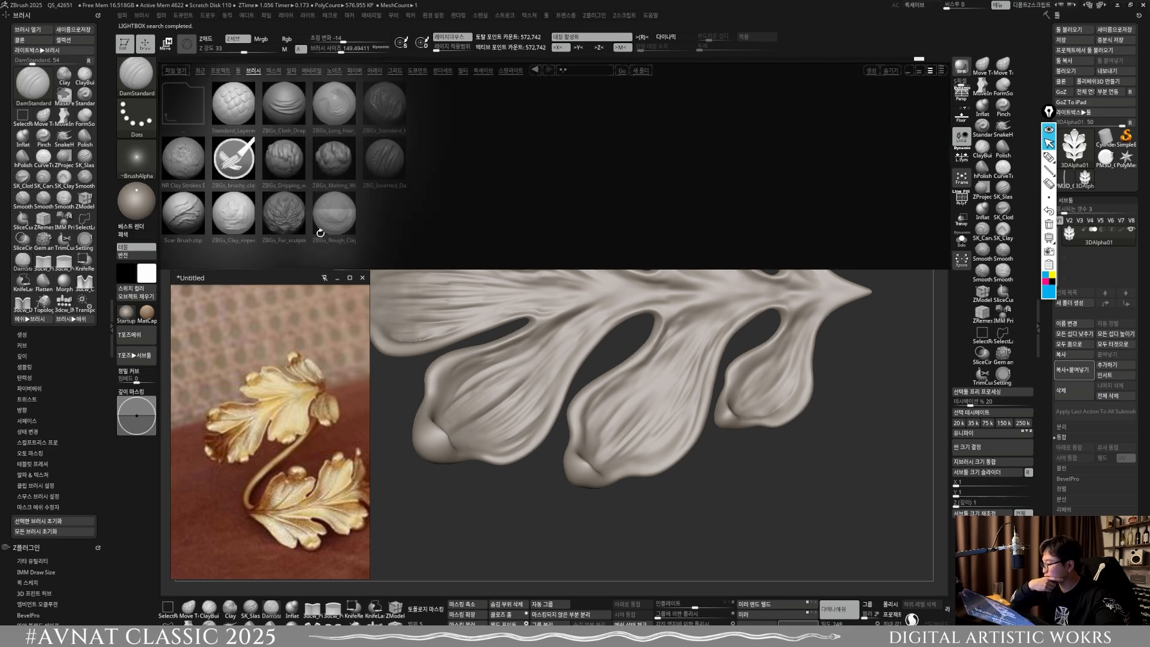
pyautogui.doubleClick(240, 230)
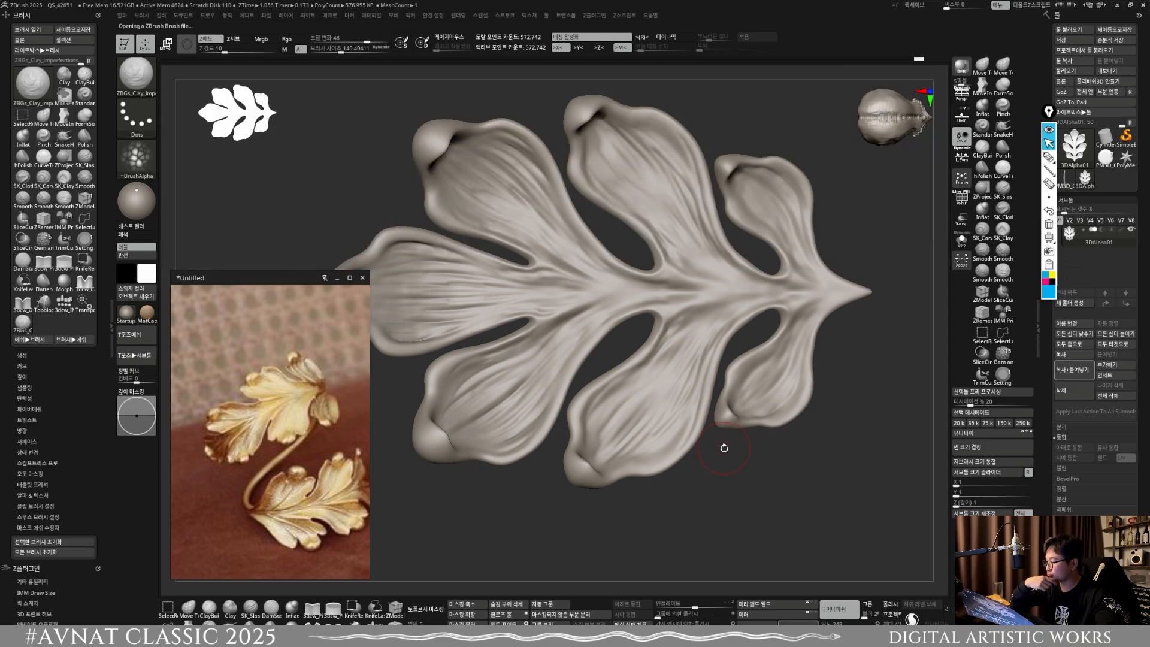
# Step: Load Scar Brush from the clay sculpting pack in LightBox, with a middle side lobe in close view
pyautogui.keyDown('alt'); pyautogui.moveTo(681, 336); pyautogui.dragTo(673, 435, button='right'); pyautogui.keyUp('alt')
pyautogui.press(',')
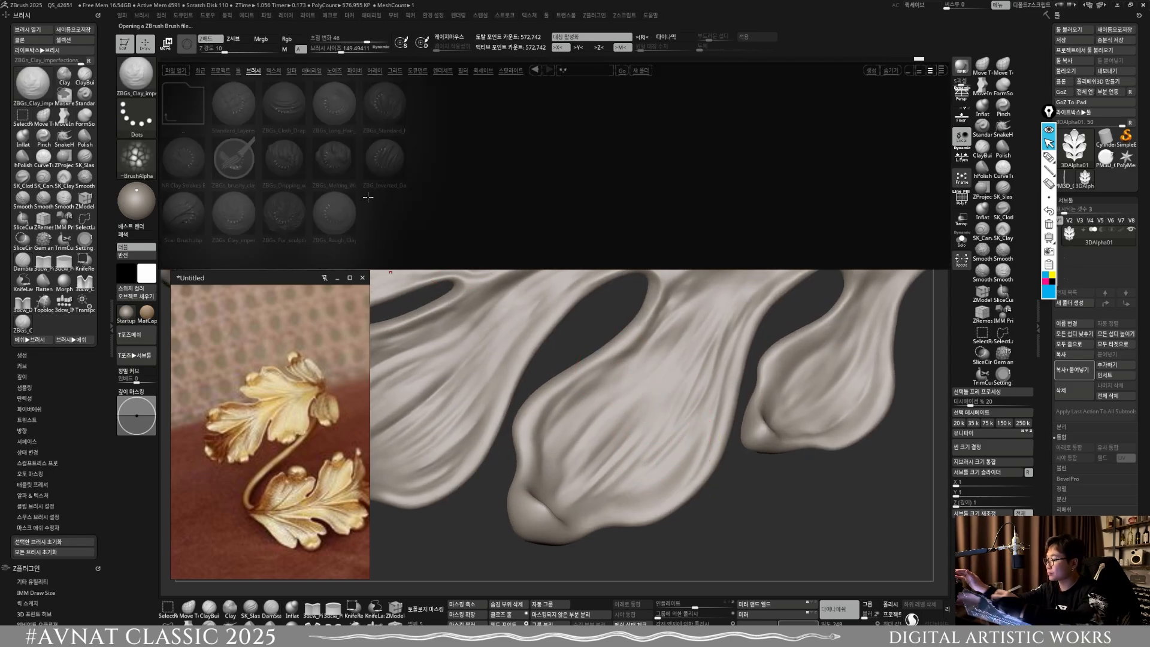
pyautogui.doubleClick(186, 213)
# Step: Try Scar Brush strokes on a middle side lobe at progressively smaller sizes and undo them
pyautogui.moveTo(610, 440); pyautogui.dragTo(688, 348)
pyautogui.hotkey('ctrl', 'z')
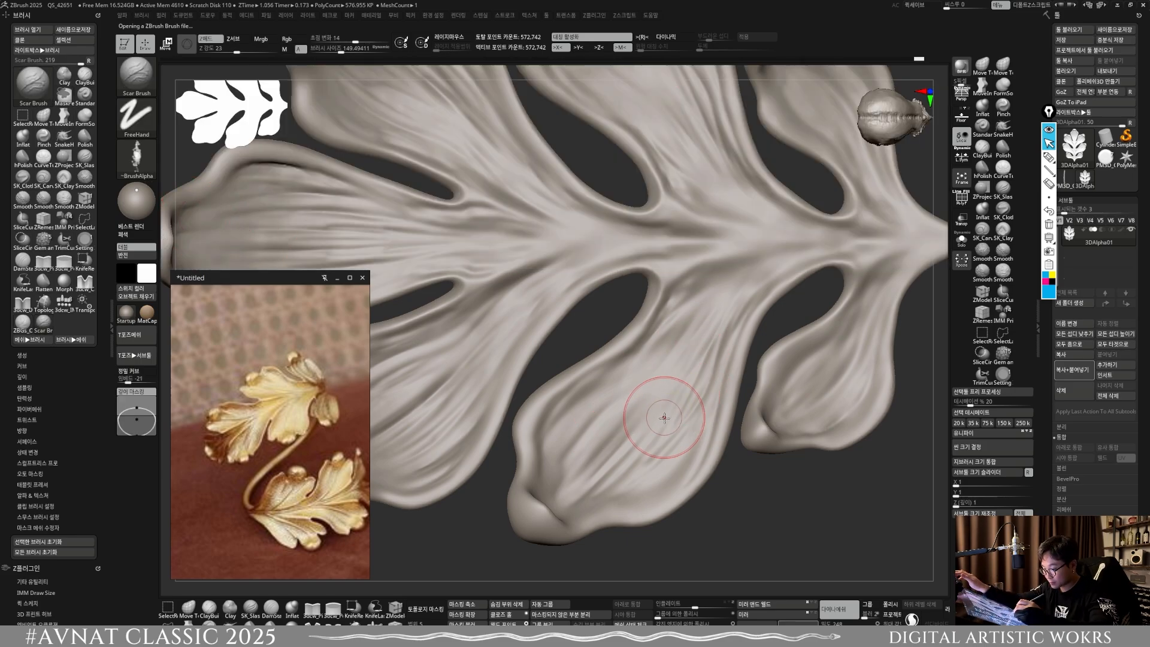
pyautogui.press('[')
pyautogui.moveTo(546, 457); pyautogui.dragTo(582, 396)
pyautogui.hotkey('ctrl', 'z')
# Step: Sculpt rough scar creases along the inner edges of the middle side lobes with Scar Brush at about size 81, and remesh
pyautogui.press('[')
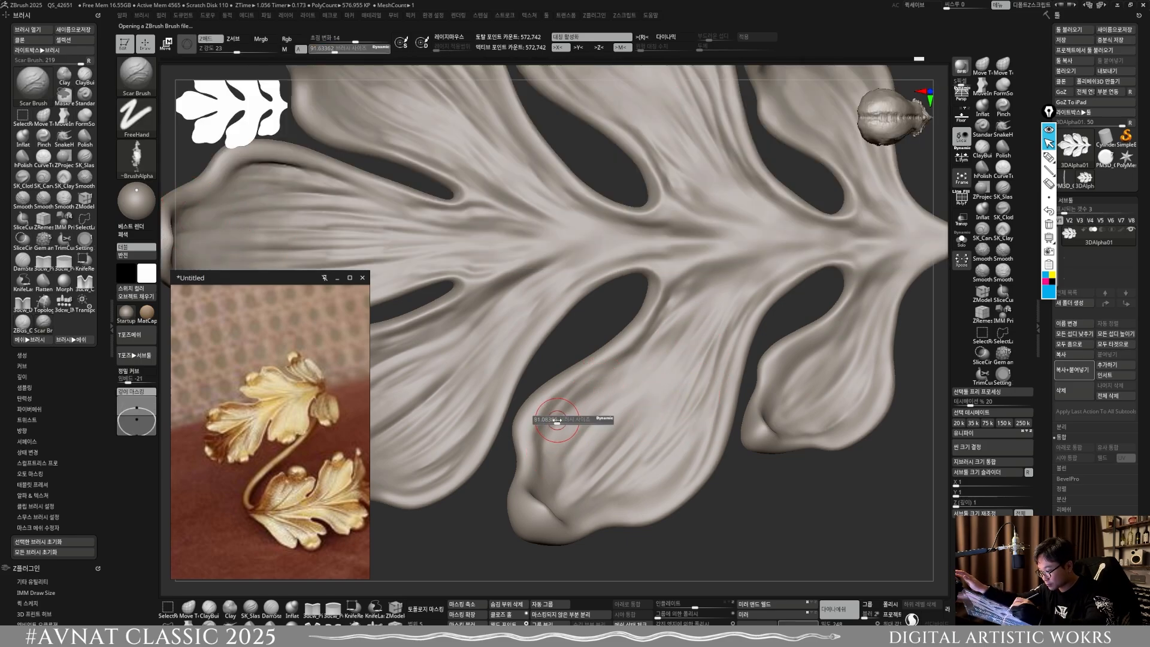
pyautogui.moveTo(543, 440); pyautogui.dragTo(578, 393)
pyautogui.moveTo(577, 395); pyautogui.dragTo(559, 411)
pyautogui.moveTo(629, 358); pyautogui.dragTo(582, 389)
pyautogui.moveTo(651, 341); pyautogui.dragTo(577, 385)
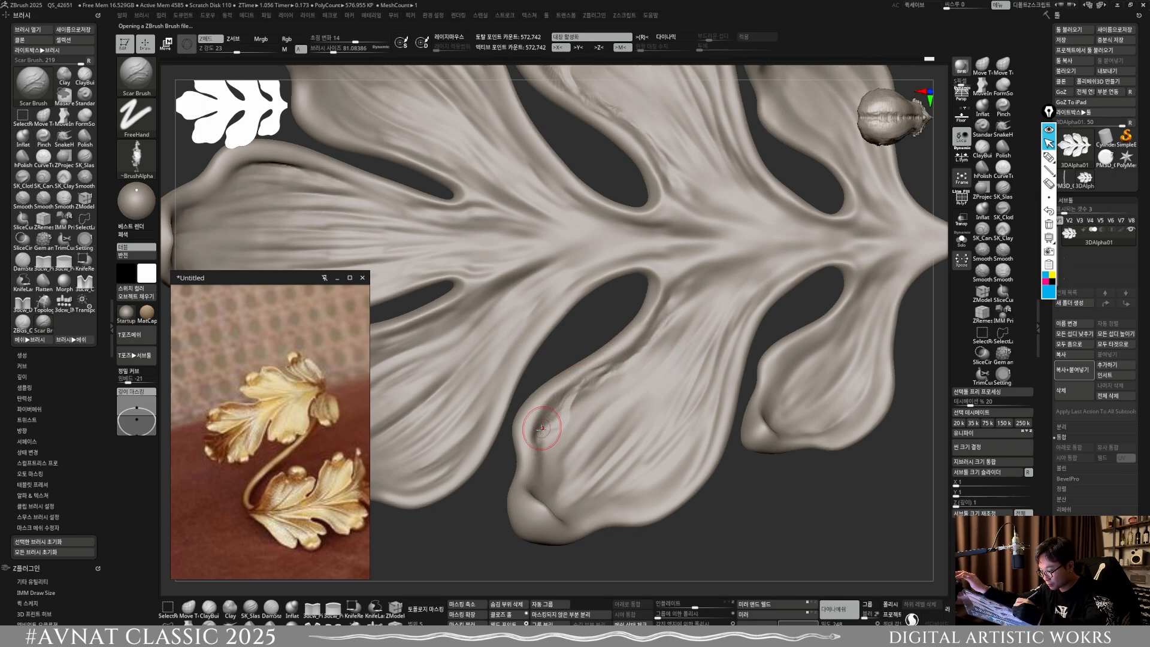
pyautogui.moveTo(559, 447)
pyautogui.mouseDown()
pyautogui.moveTo(737, 264)
pyautogui.moveTo(739, 275)
pyautogui.mouseUp()
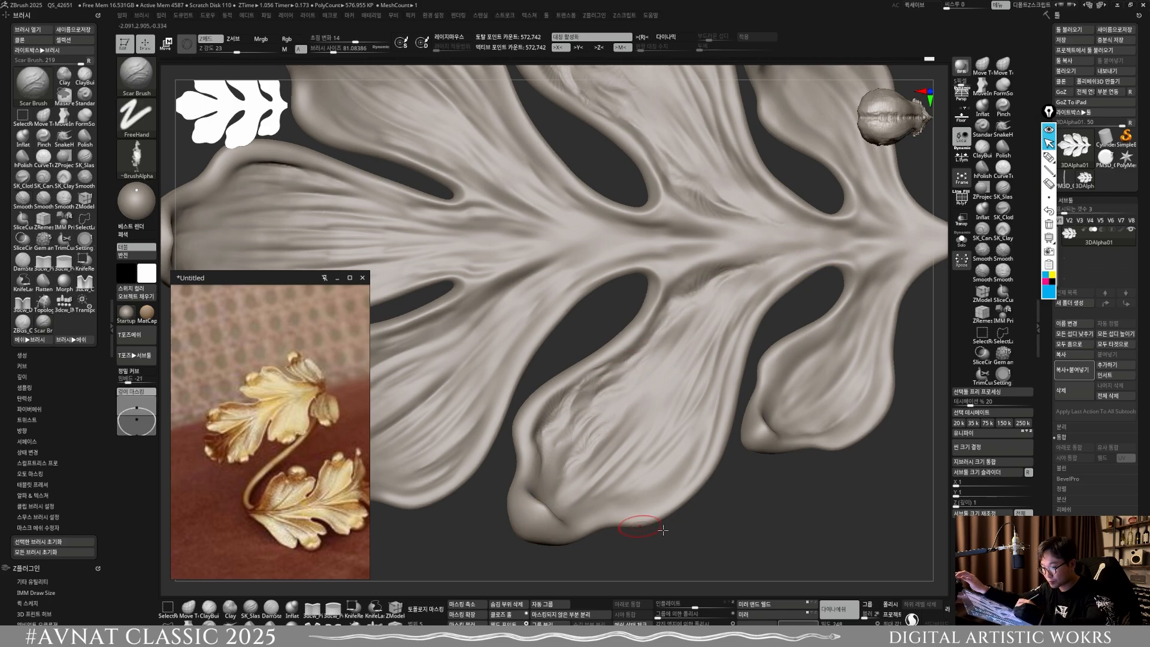
pyautogui.moveTo(744, 500)
pyautogui.mouseDown()
pyautogui.moveTo(689, 506)
pyautogui.moveTo(778, 313)
pyautogui.moveTo(683, 527)
pyautogui.mouseUp()
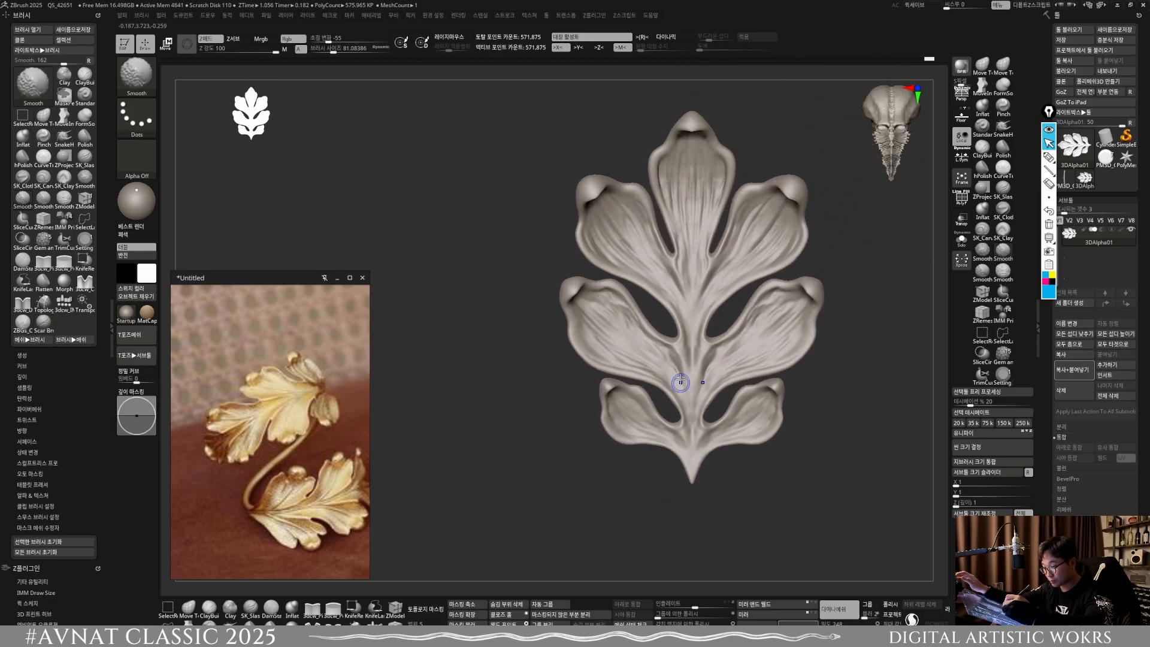
# Step: Sculpt and smooth scar creases on the upper side lobes with Scar Brush at about size 92, and remesh
pyautogui.keyDown('alt'); pyautogui.moveTo(689, 305); pyautogui.dragTo(647, 410, button='right'); pyautogui.keyUp('alt')
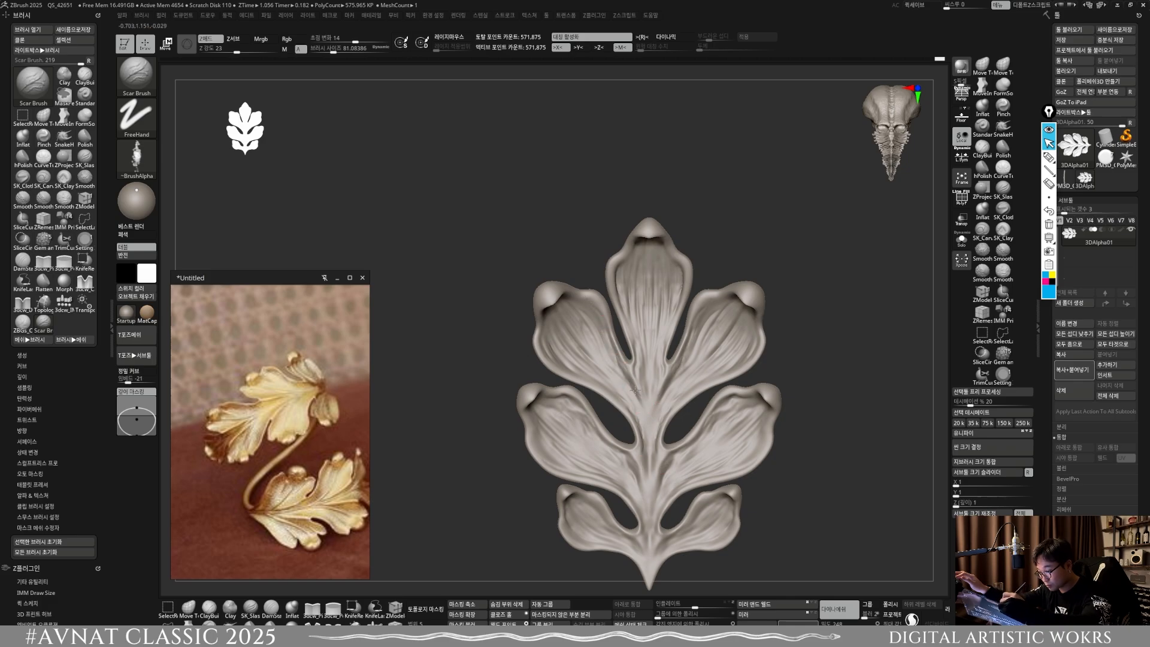
pyautogui.press('shift')
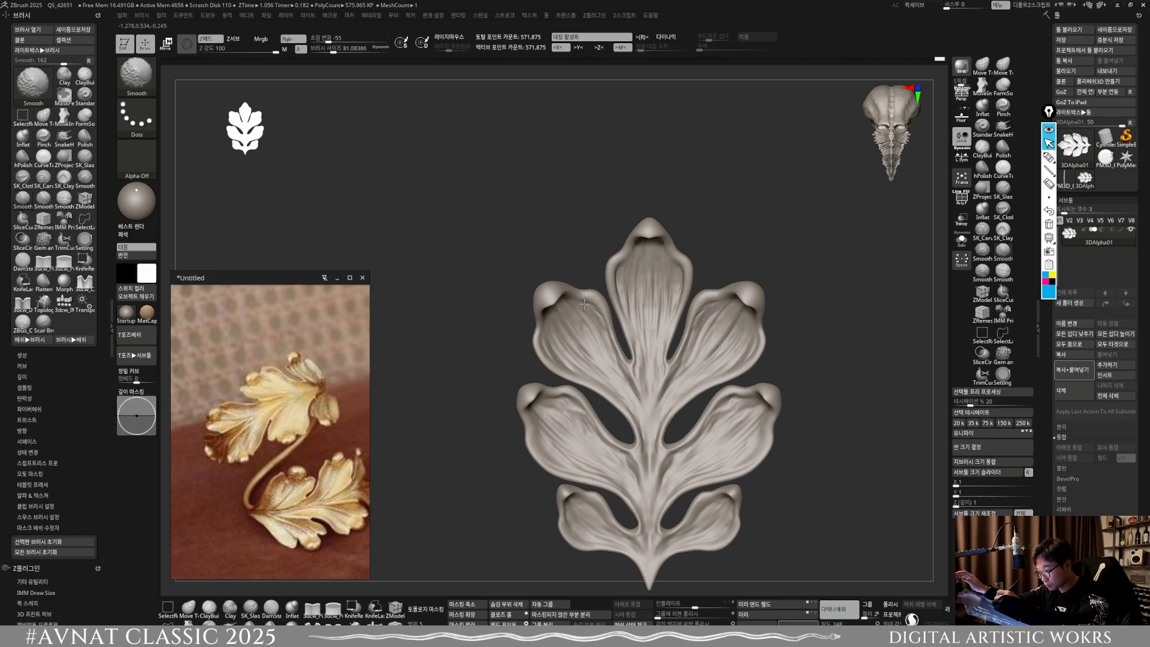
pyautogui.keyDown('shift'); pyautogui.moveTo(635, 390); pyautogui.dragTo(645, 435); pyautogui.keyUp('shift')
pyautogui.keyDown('ctrl'); pyautogui.moveTo(807, 269); pyautogui.dragTo(840, 229); pyautogui.keyUp('ctrl')
pyautogui.keyDown('alt'); pyautogui.moveTo(647, 319); pyautogui.dragTo(621, 355, button='right'); pyautogui.keyUp('alt')
pyautogui.press('s')
pyautogui.moveTo(622, 355); pyautogui.dragTo(623, 354)
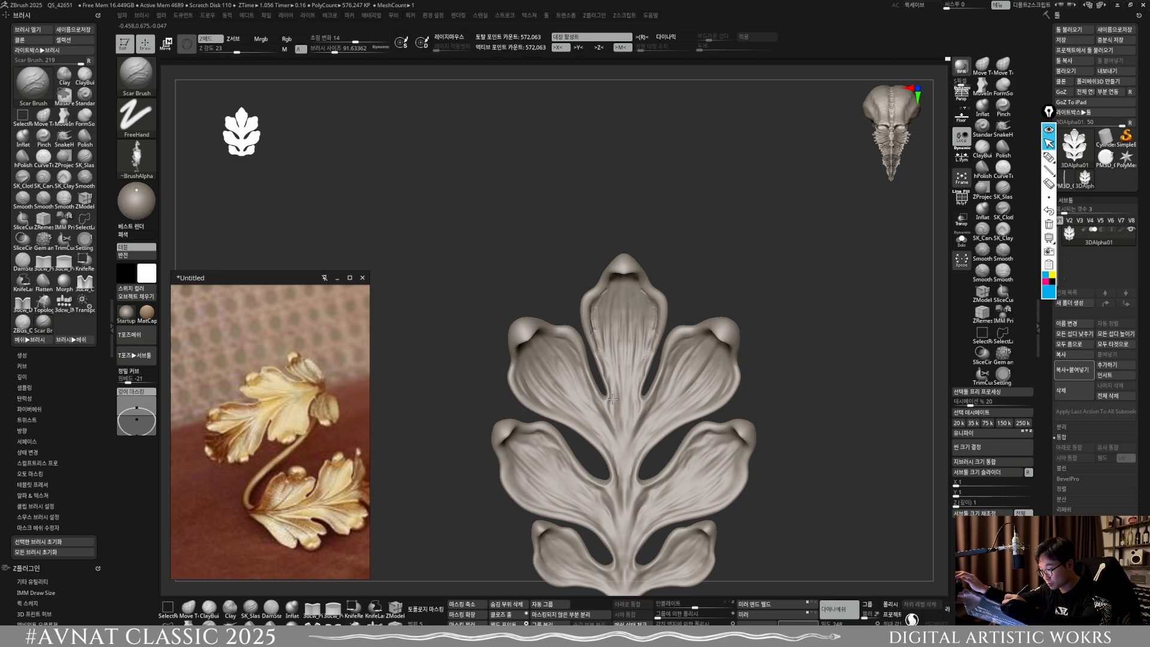
# Step: Add scar creases down the top lobe and upper side lobes with Scar Brush at about size 115, softening them lightly
pyautogui.press('shift')
pyautogui.keyDown('ctrl'); pyautogui.moveTo(720, 268); pyautogui.dragTo(745, 256); pyautogui.keyUp('ctrl')
pyautogui.keyDown('shift'); pyautogui.moveTo(639, 288); pyautogui.dragTo(648, 353); pyautogui.keyUp('shift')
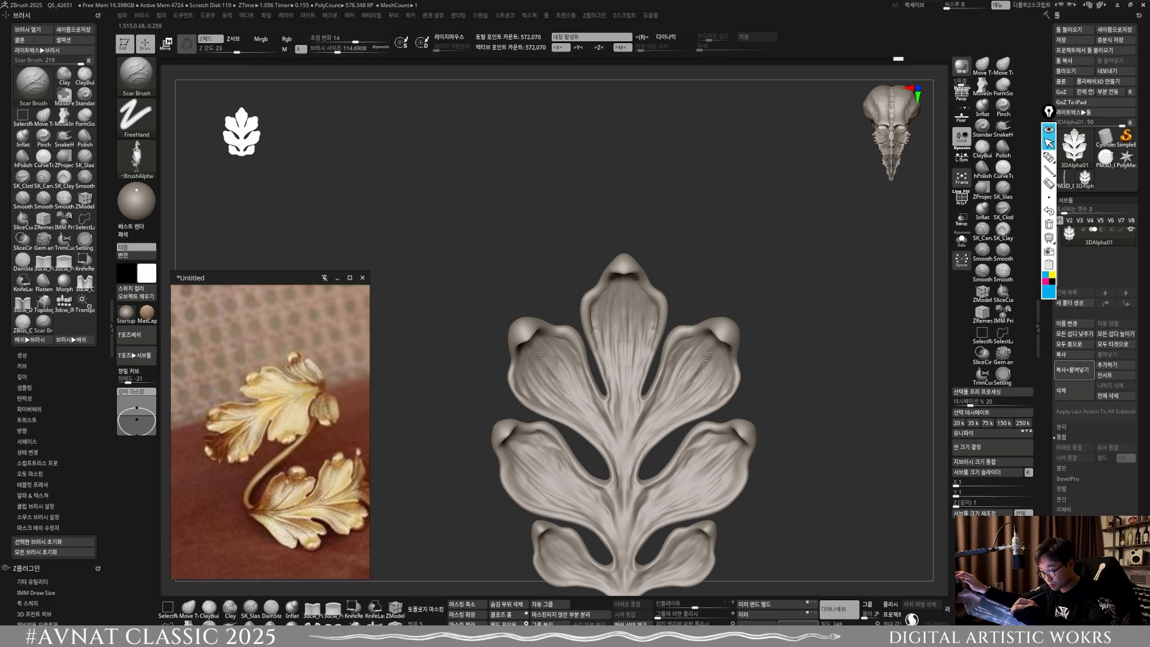
pyautogui.press('shift')
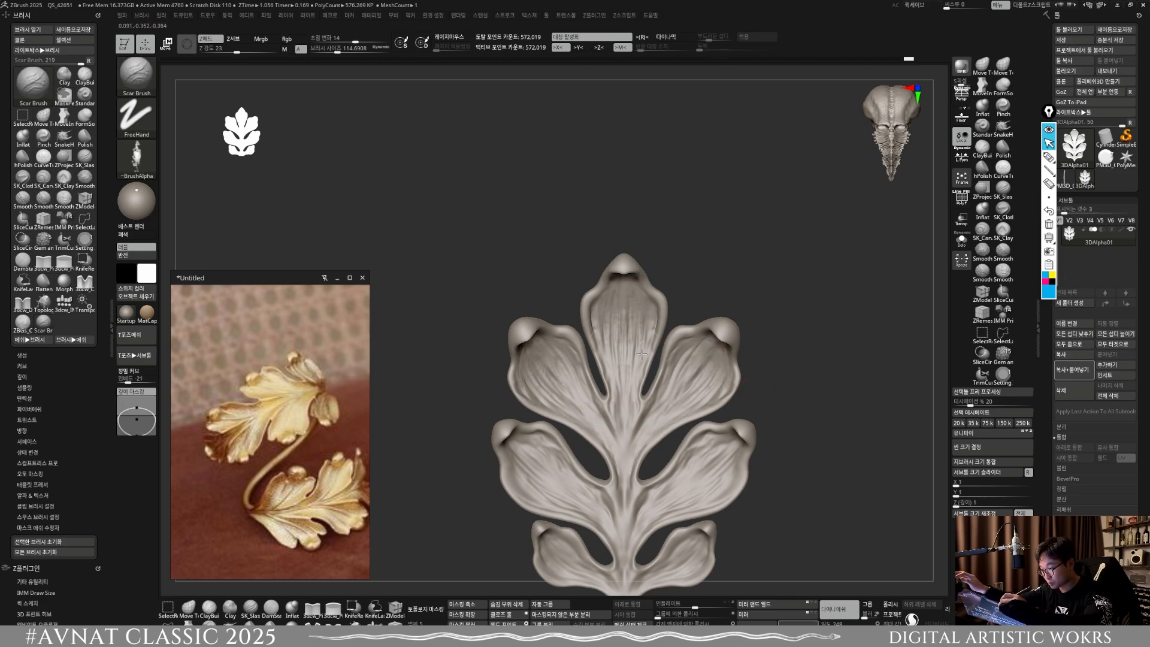
pyautogui.keyDown('alt'); pyautogui.moveTo(633, 418); pyautogui.dragTo(644, 372, button='right'); pyautogui.keyUp('alt')
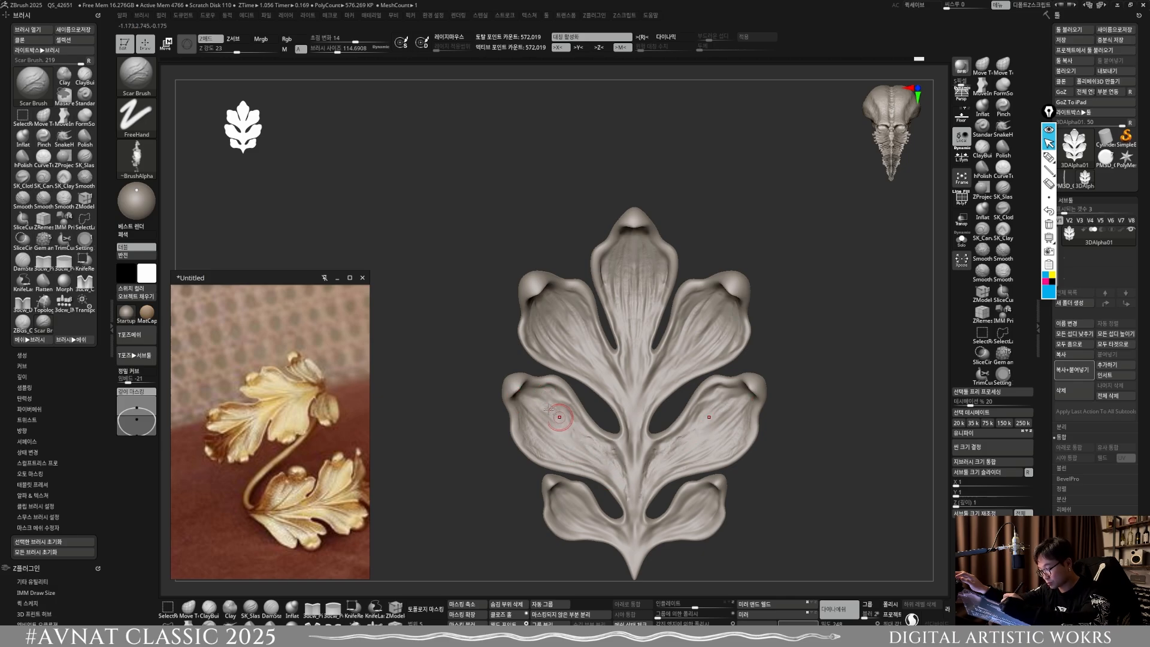
# Step: Extend the scar creases into the lower lobes and stem, smooth them, and remesh the leaf
pyautogui.press('shift')
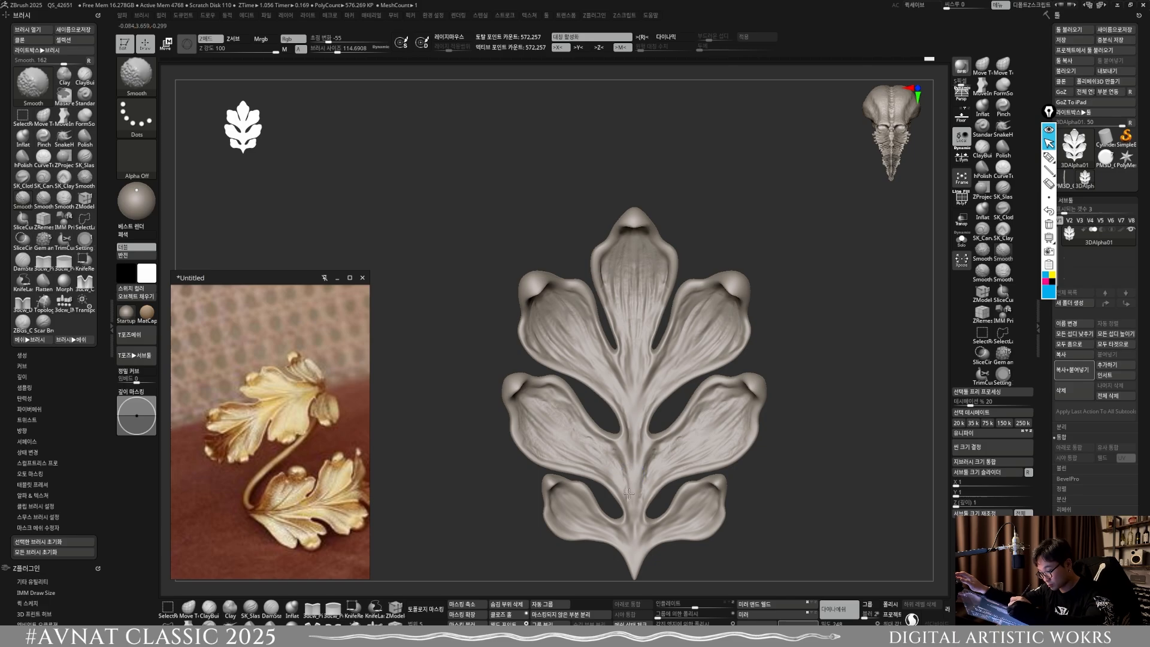
pyautogui.keyDown('alt'); pyautogui.moveTo(614, 496); pyautogui.dragTo(591, 451, button='right'); pyautogui.keyUp('alt')
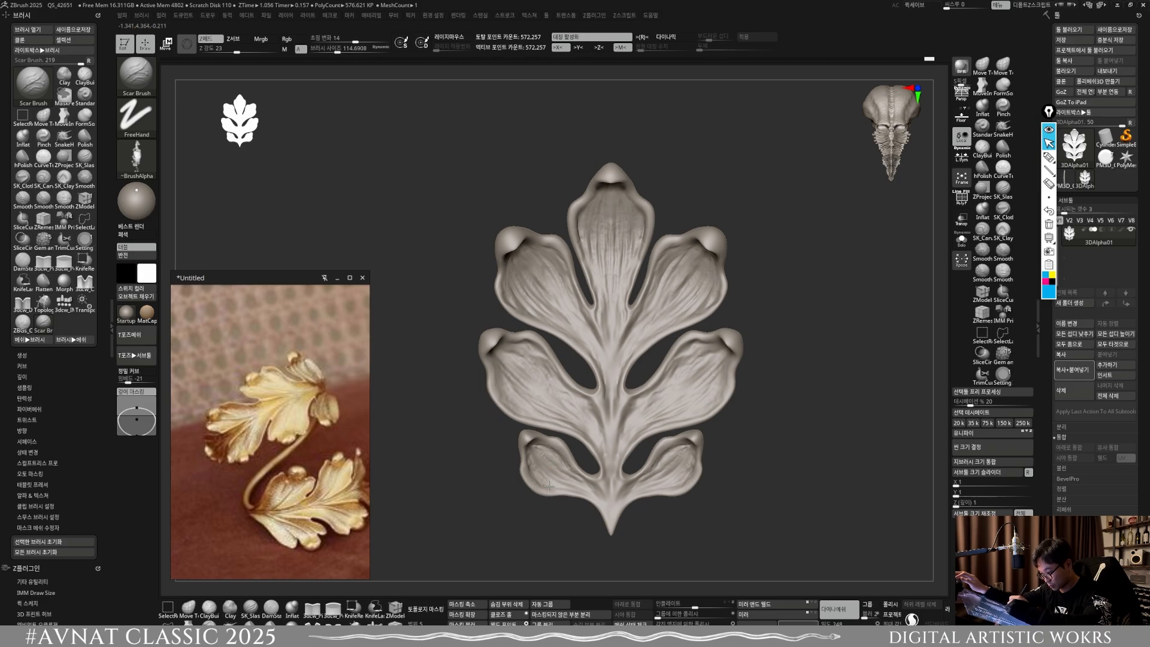
pyautogui.press('shift')
pyautogui.moveTo(605, 496)
pyautogui.keyDown('shift'); pyautogui.mouseDown()
pyautogui.moveTo(659, 502)
pyautogui.moveTo(597, 490)
pyautogui.mouseUp(); pyautogui.keyUp('shift')
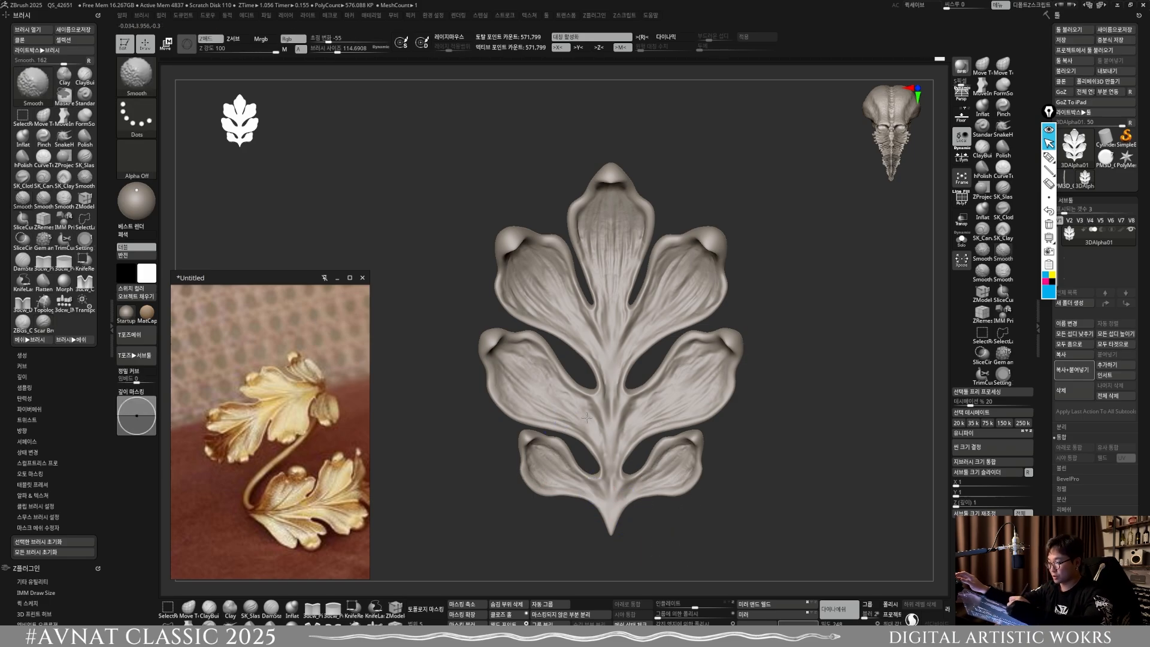
pyautogui.keyDown('shift'); pyautogui.moveTo(688, 379); pyautogui.dragTo(702, 353); pyautogui.keyUp('shift')
# Step: Load the ZBGs_Fur_sculpting brush from the clay sculpting pack in LightBox
pyautogui.keyDown('alt'); pyautogui.moveTo(742, 447); pyautogui.dragTo(721, 328); pyautogui.keyUp('alt')
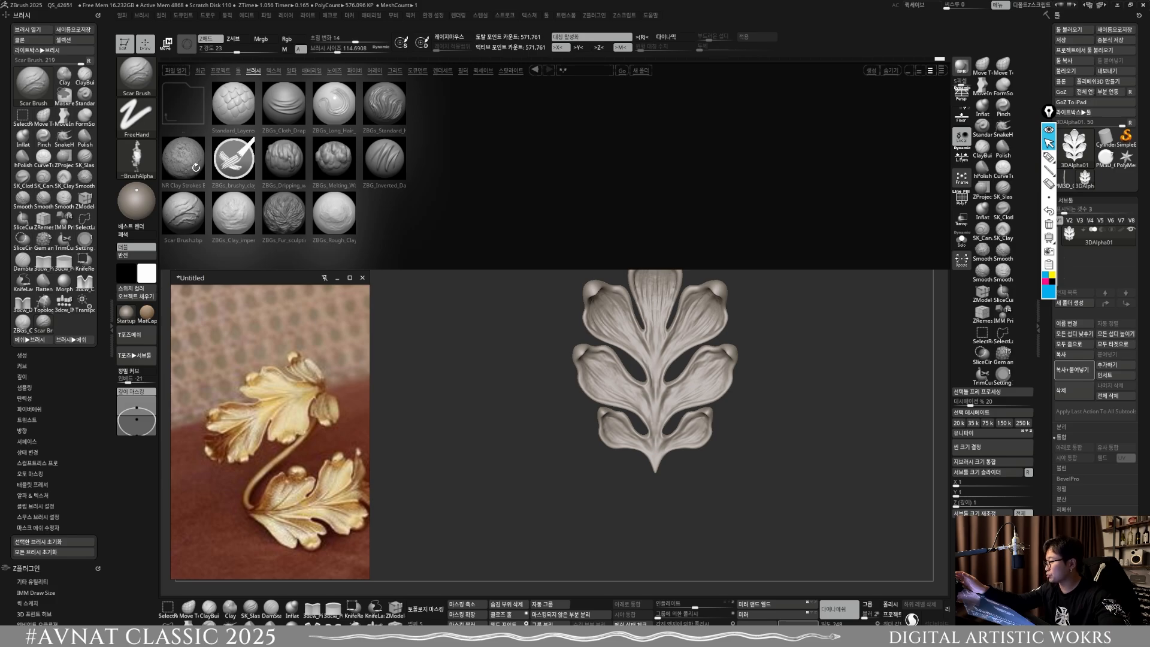
pyautogui.doubleClick(282, 209)
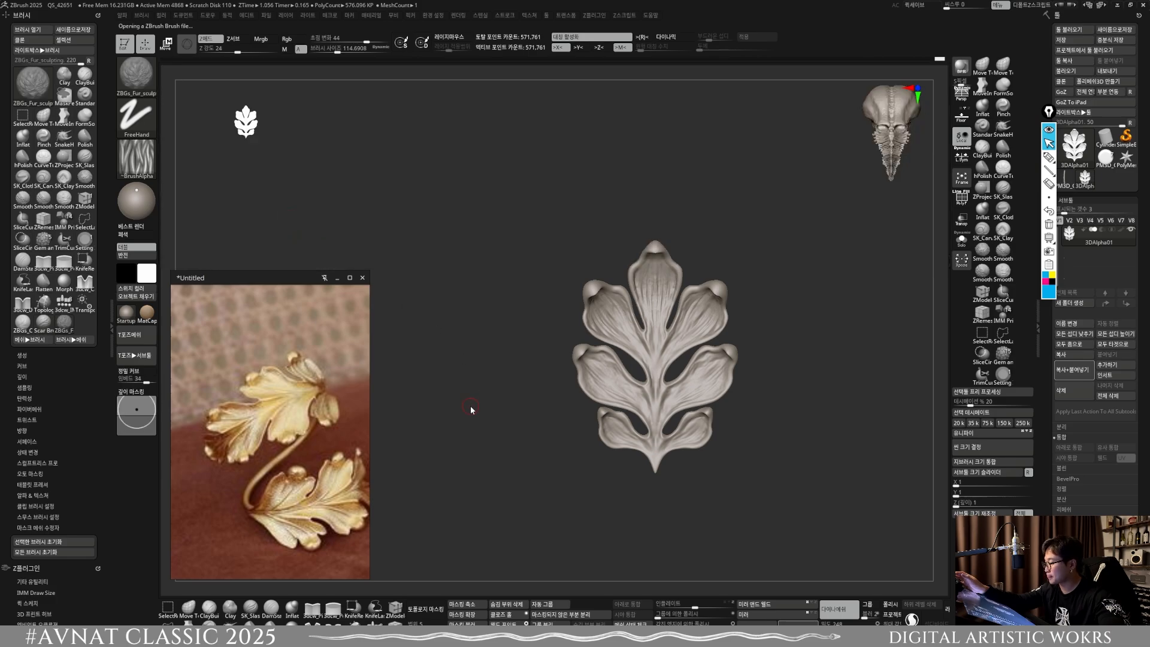
pyautogui.keyDown('alt'); pyautogui.moveTo(637, 470); pyautogui.dragTo(655, 538); pyautogui.keyUp('alt')
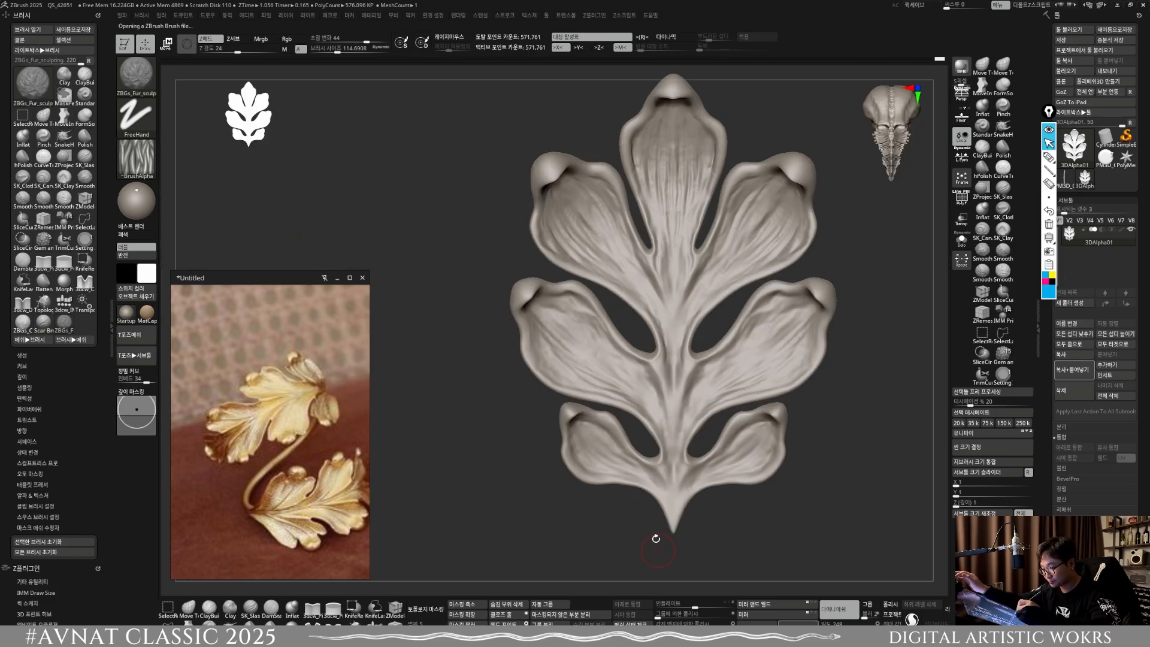
# Step: Sculpt fine fur-like grain on the middle side lobes with ZBGs_Fur_sculpting at about size 194
pyautogui.press('s')
pyautogui.moveTo(562, 337); pyautogui.dragTo(603, 373)
pyautogui.moveTo(541, 316)
pyautogui.mouseDown()
pyautogui.moveTo(552, 348)
pyautogui.moveTo(534, 321)
pyautogui.mouseUp()
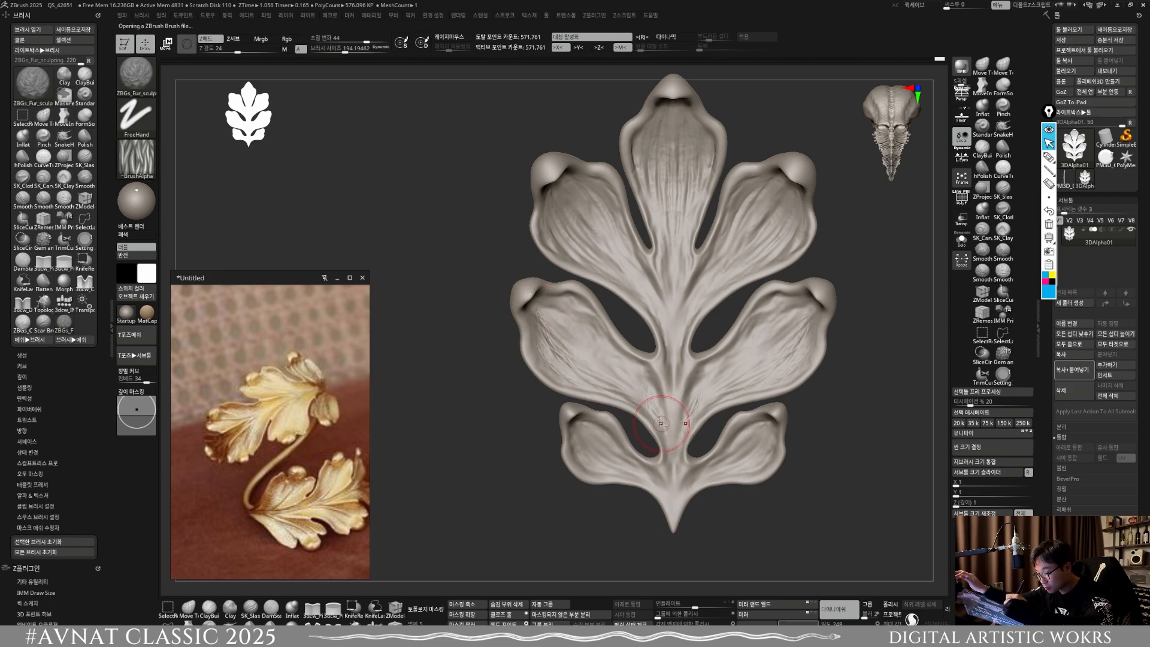
pyautogui.moveTo(658, 418)
pyautogui.keyDown('shift'); pyautogui.mouseDown()
pyautogui.moveTo(628, 371)
pyautogui.moveTo(630, 393)
pyautogui.mouseUp(); pyautogui.keyUp('shift')
pyautogui.keyDown('alt'); pyautogui.moveTo(599, 239); pyautogui.dragTo(564, 316, button='right'); pyautogui.keyUp('alt')
# Step: Texture the upper side lobes, top lobe, midrib and lower lobes with ZBGs_Fur_sculpting at about size 295
pyautogui.press('s')
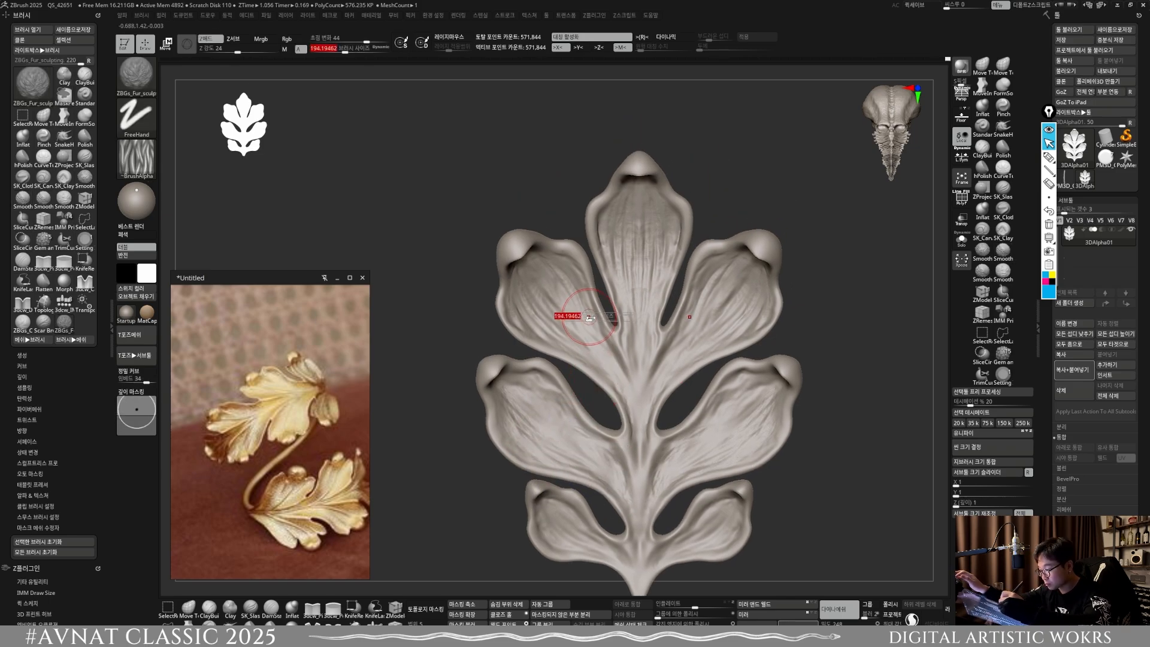
pyautogui.moveTo(562, 327); pyautogui.dragTo(540, 286)
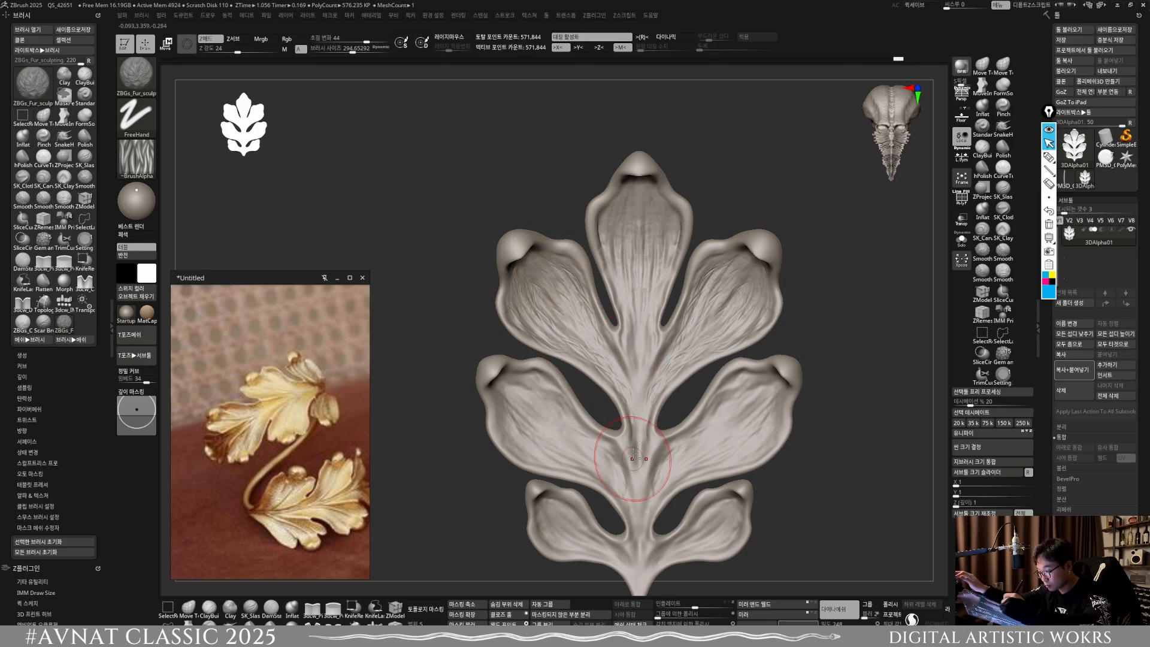
pyautogui.keyDown('alt'); pyautogui.moveTo(633, 457); pyautogui.dragTo(615, 534, button='right'); pyautogui.keyUp('alt')
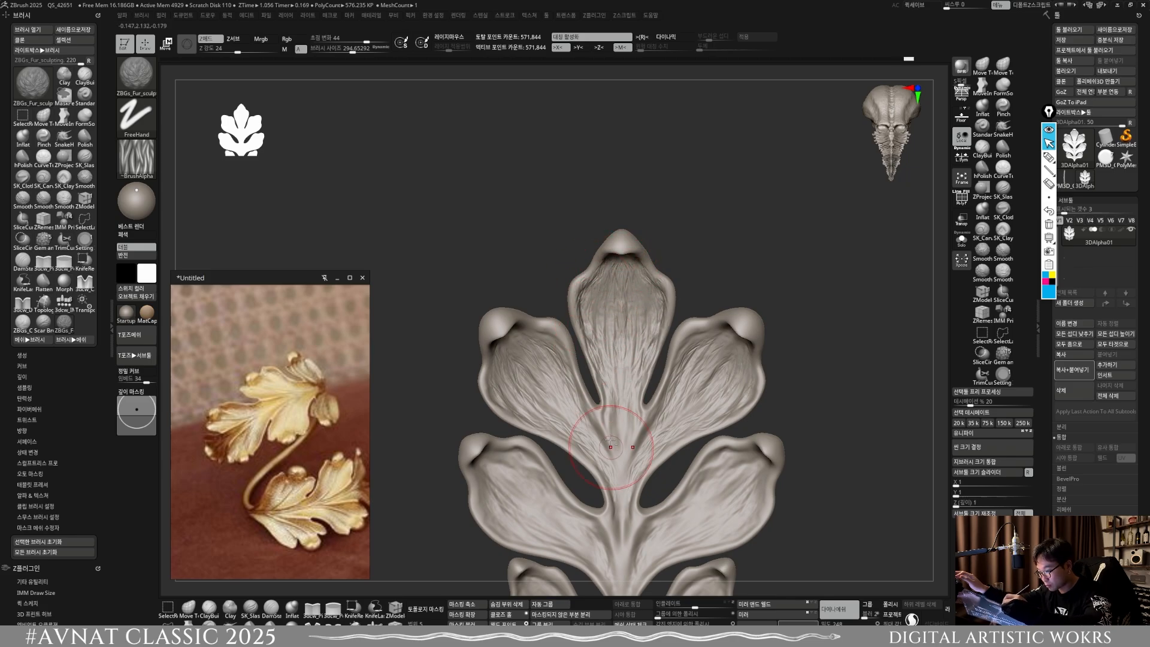
pyautogui.keyDown('alt'); pyautogui.moveTo(616, 446); pyautogui.dragTo(633, 359, button='right'); pyautogui.keyUp('alt')
pyautogui.moveTo(633, 360); pyautogui.dragTo(638, 369)
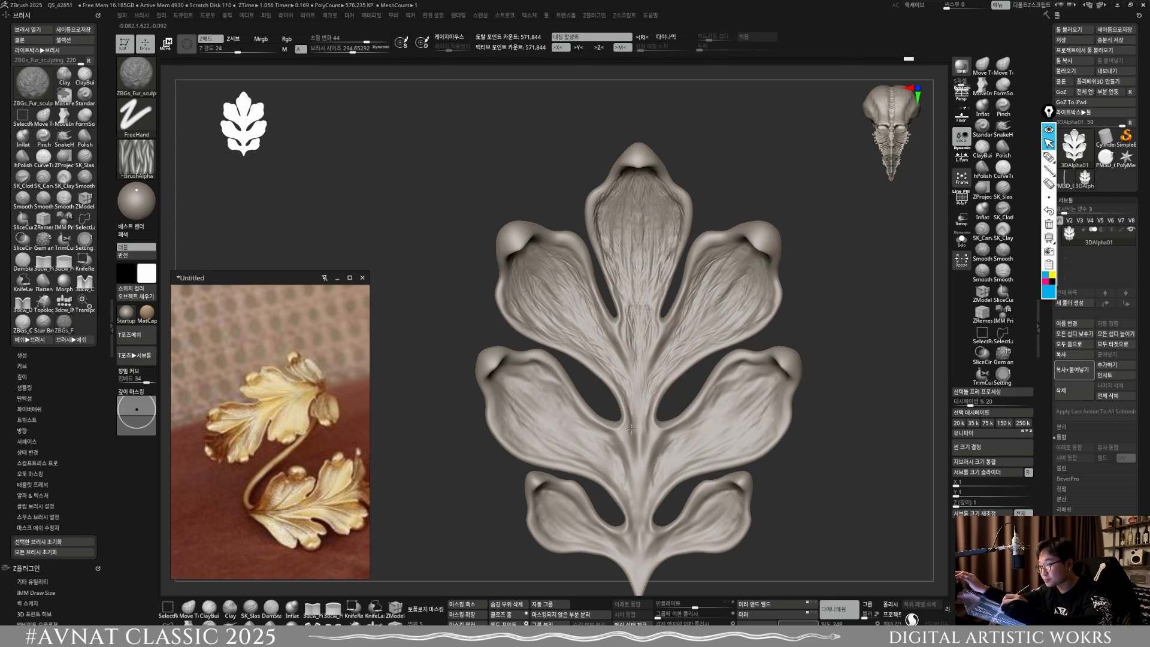
pyautogui.keyDown('alt'); pyautogui.moveTo(631, 428); pyautogui.dragTo(622, 394, button='right'); pyautogui.keyUp('alt')
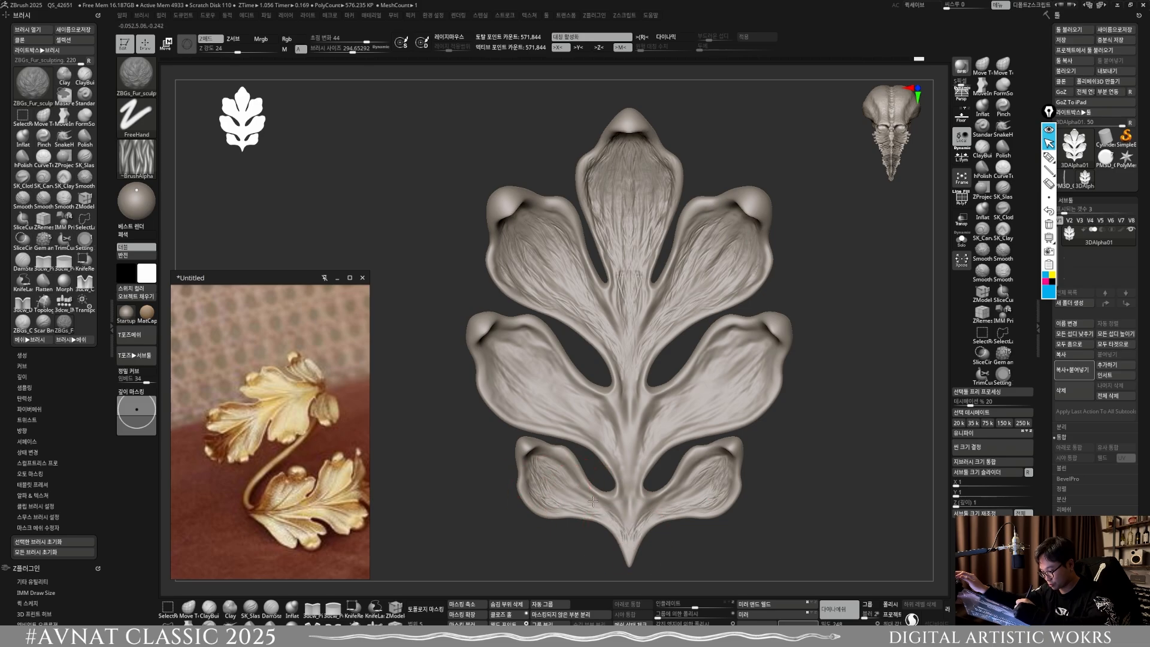
# Step: Soften the fur grain across the lobes with the Smooth brush and remesh the leaf
pyautogui.press('shift')
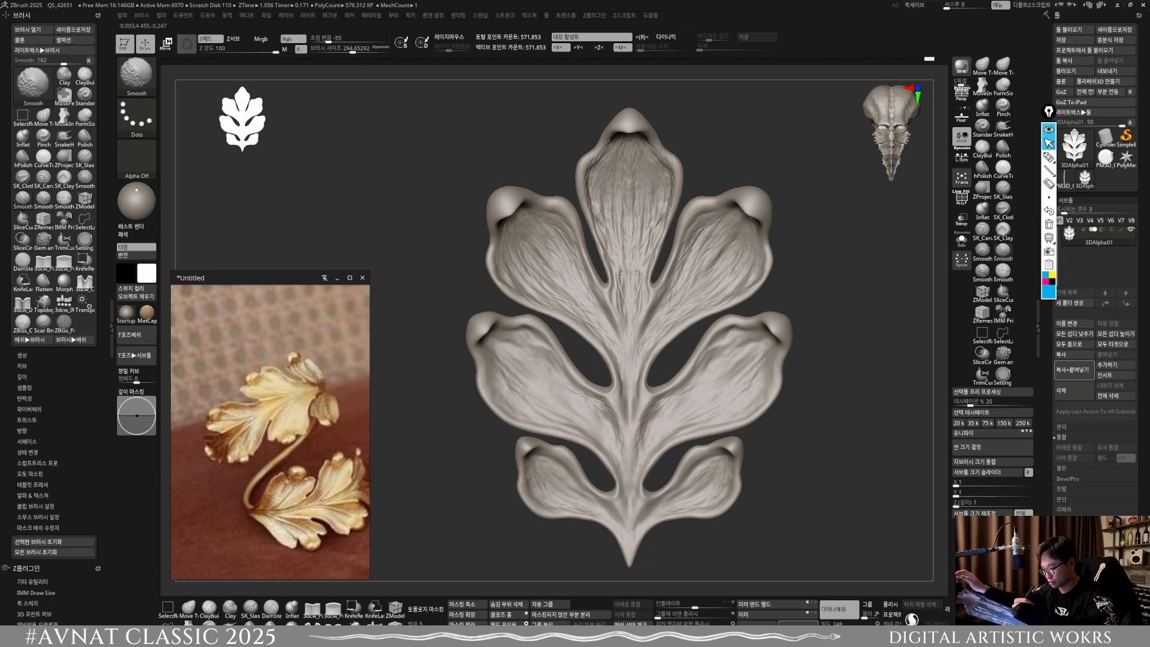
pyautogui.keyDown('ctrl'); pyautogui.moveTo(528, 473); pyautogui.dragTo(498, 385, button='right'); pyautogui.keyUp('ctrl')
pyautogui.keyDown('ctrl'); pyautogui.moveTo(719, 474); pyautogui.dragTo(682, 421); pyautogui.keyUp('ctrl')
pyautogui.keyDown('ctrl'); pyautogui.moveTo(659, 413); pyautogui.dragTo(670, 485, button='right'); pyautogui.keyUp('ctrl')
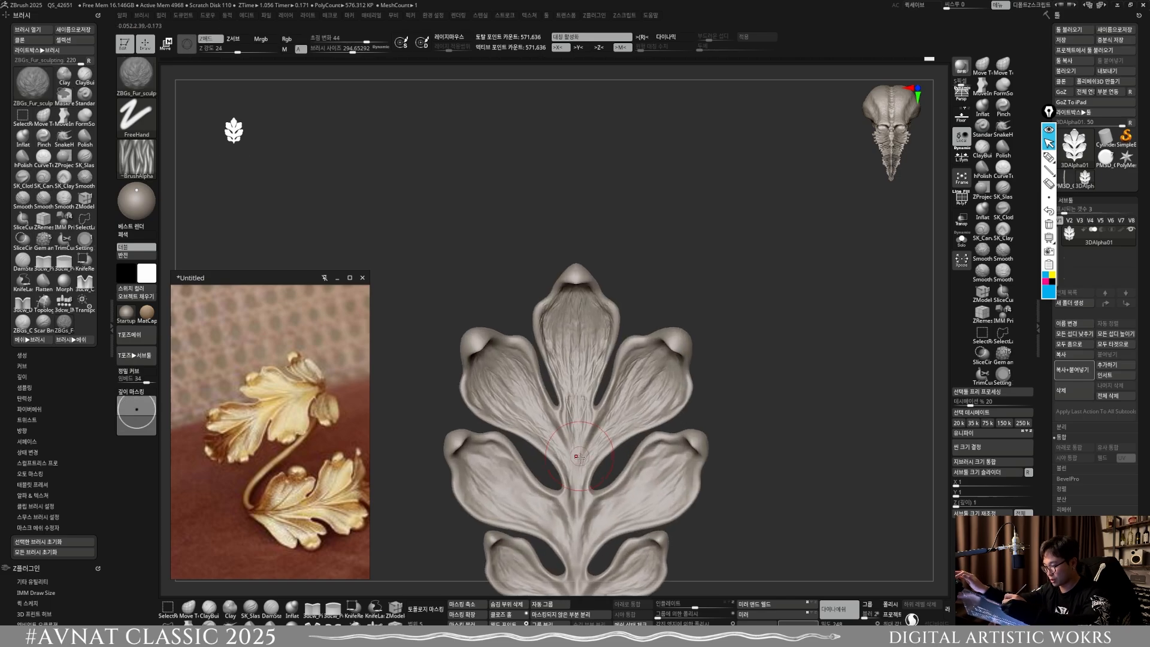
pyautogui.moveTo(515, 401)
pyautogui.keyDown('shift'); pyautogui.mouseDown()
pyautogui.moveTo(576, 358)
pyautogui.moveTo(562, 299)
pyautogui.moveTo(590, 393)
pyautogui.moveTo(569, 335)
pyautogui.mouseUp(); pyautogui.keyUp('shift')
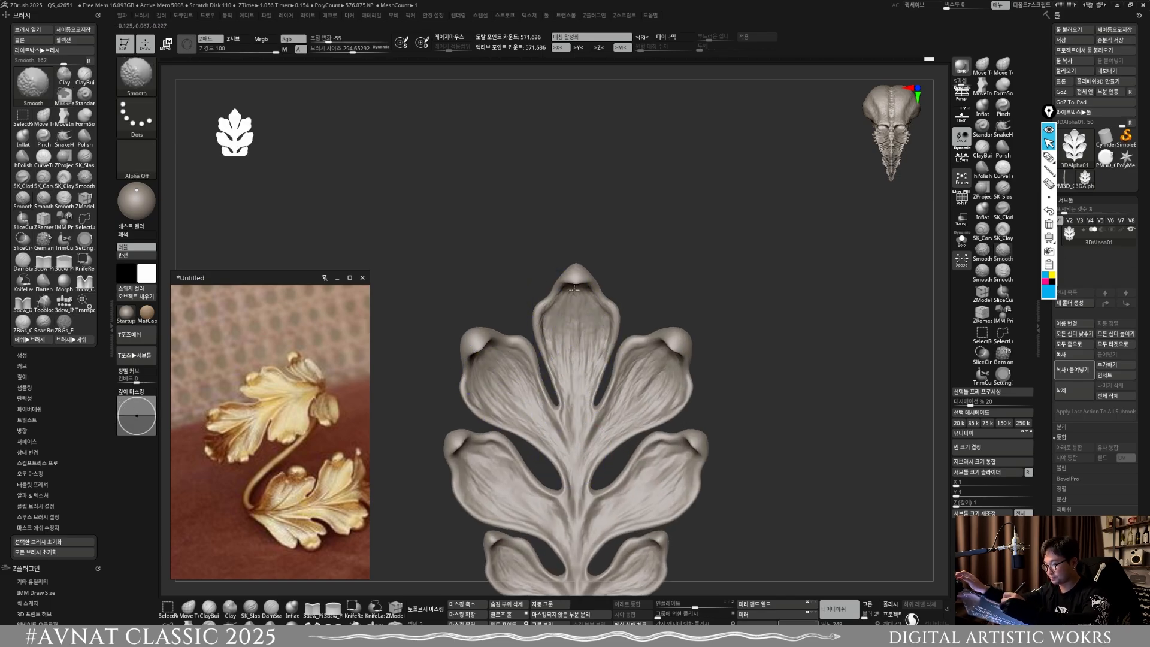
pyautogui.keyDown('shift'); pyautogui.moveTo(684, 369); pyautogui.dragTo(635, 390); pyautogui.keyUp('shift')
pyautogui.keyDown('alt'); pyautogui.moveTo(687, 426); pyautogui.dragTo(697, 374); pyautogui.keyUp('alt')
pyautogui.moveTo(760, 497)
pyautogui.keyDown('ctrl'); pyautogui.mouseDown()
pyautogui.moveTo(793, 526)
pyautogui.moveTo(782, 554)
pyautogui.moveTo(812, 504)
pyautogui.moveTo(788, 509)
pyautogui.moveTo(773, 544)
pyautogui.mouseUp(); pyautogui.keyUp('ctrl')
pyautogui.press('f')
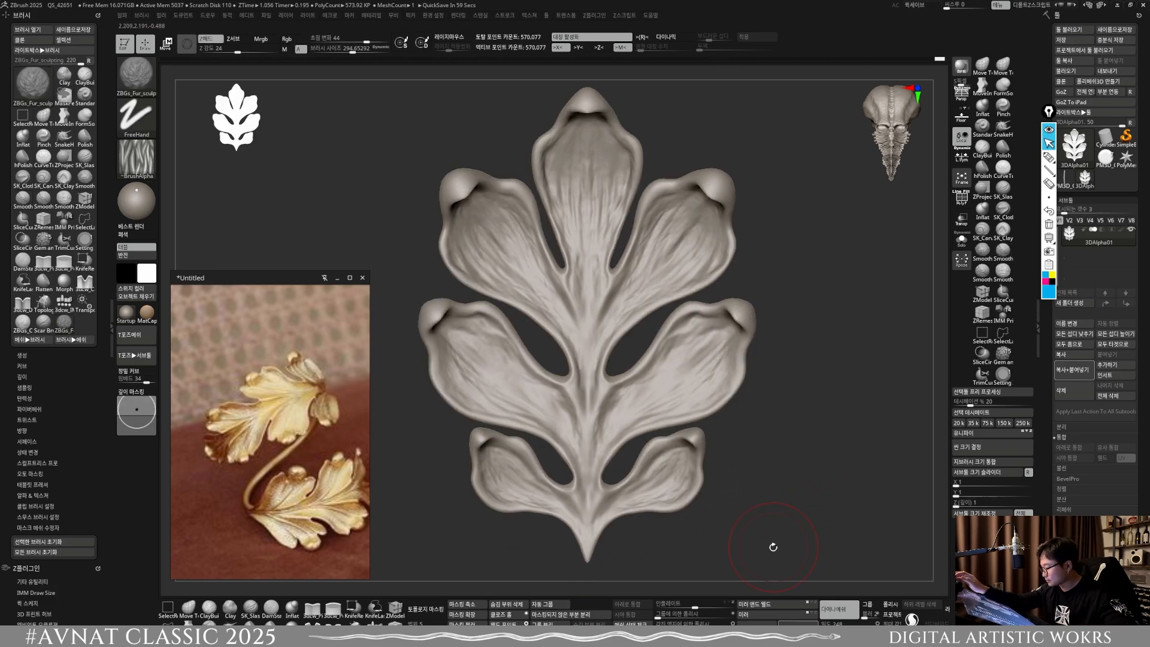
# Step: Choose the Standard brush at about size 92 and sculpt the veins of the middle side lobes
pyautogui.press('b')
pyautogui.press('s')
pyautogui.press('t')
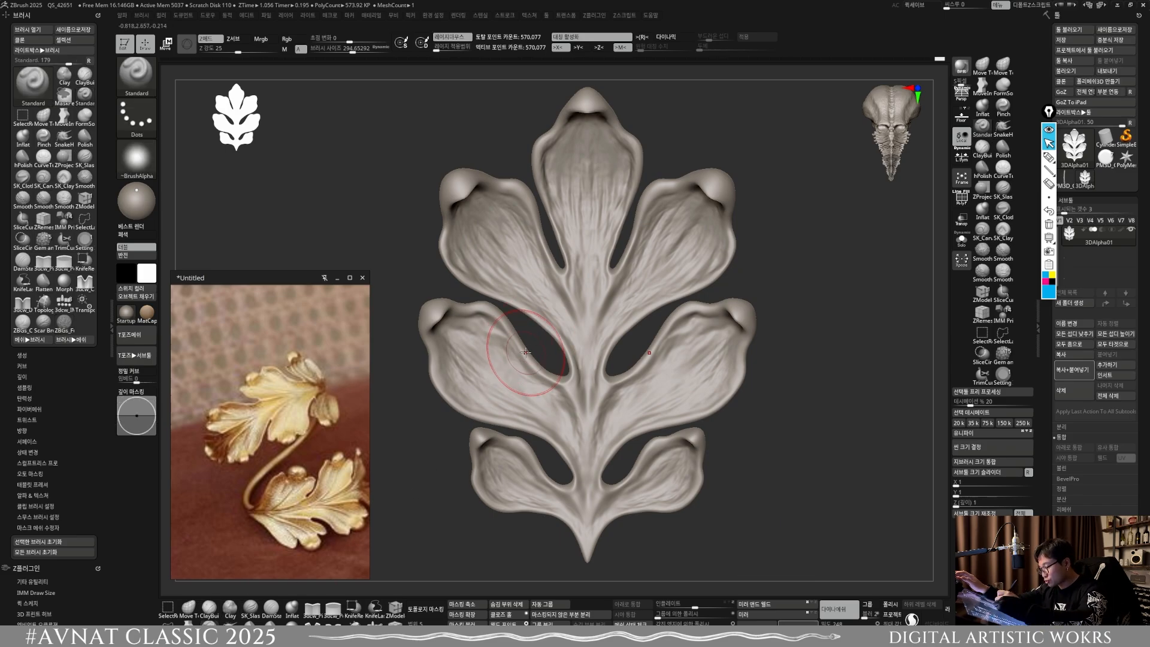
pyautogui.press('s')
pyautogui.moveTo(523, 356); pyautogui.dragTo(447, 338)
pyautogui.press('s')
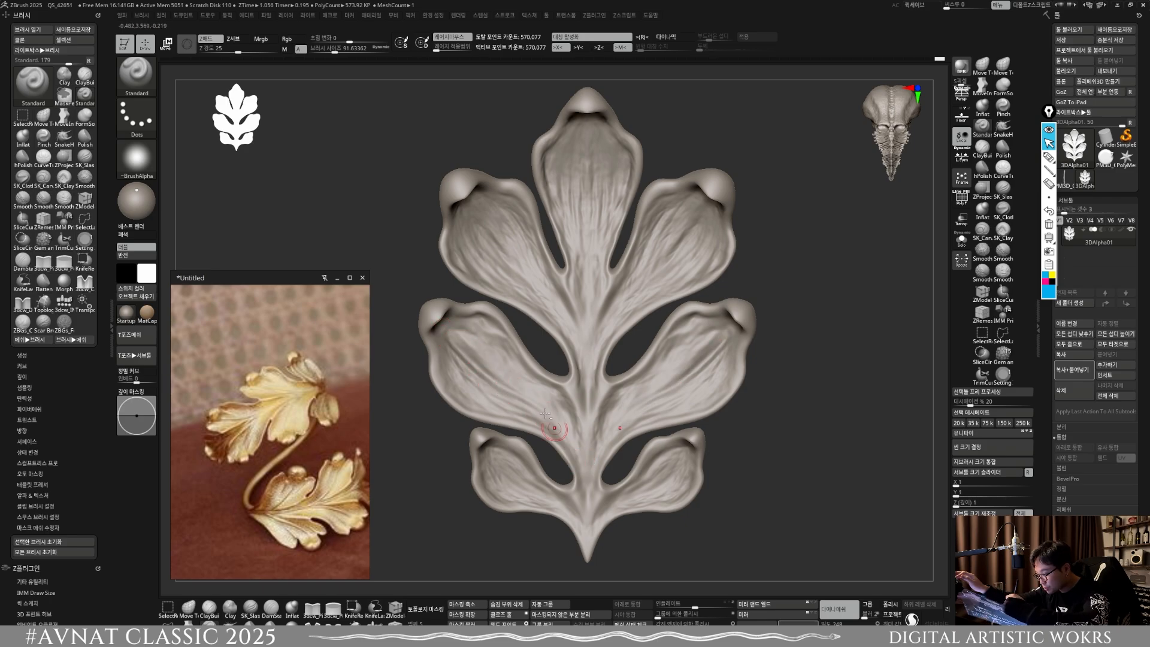
pyautogui.keyDown('alt'); pyautogui.moveTo(594, 435); pyautogui.dragTo(586, 510, button='right'); pyautogui.keyUp('alt')
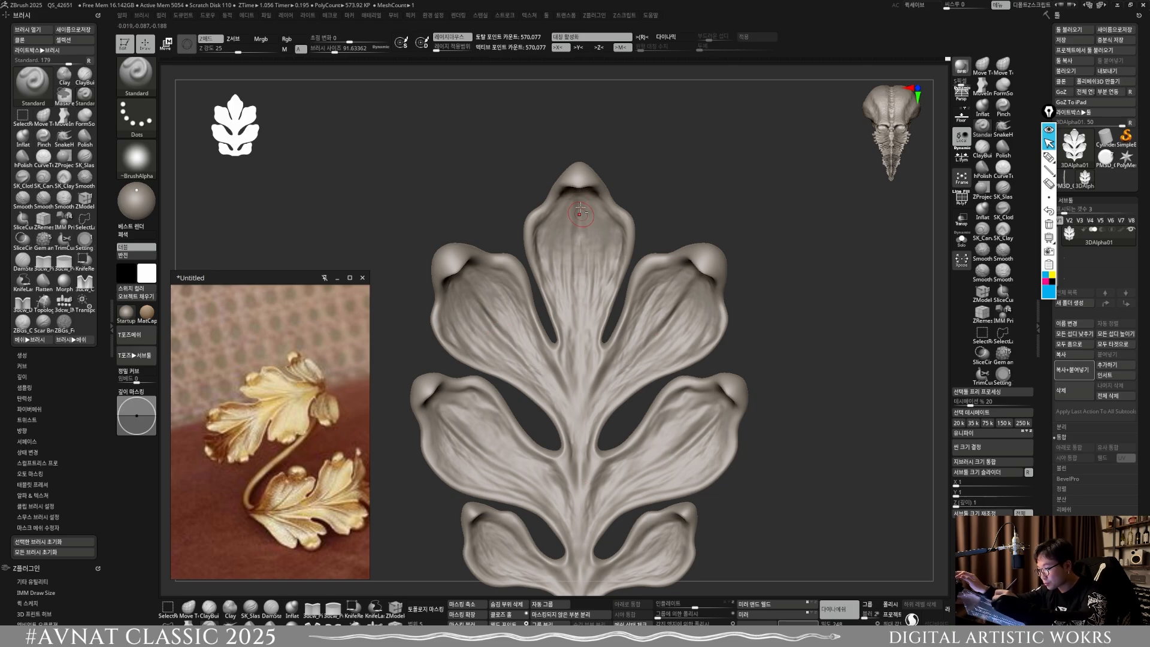
# Step: Sculpt along the top lobe's centre and the midrib with the Standard brush, remesh, and smooth
pyautogui.moveTo(580, 232); pyautogui.dragTo(579, 402)
pyautogui.keyDown('alt'); pyautogui.moveTo(605, 496); pyautogui.dragTo(661, 370, button='right'); pyautogui.keyUp('alt')
pyautogui.moveTo(593, 446); pyautogui.dragTo(556, 433)
pyautogui.keyDown('ctrl'); pyautogui.moveTo(648, 530); pyautogui.dragTo(639, 436, button='right'); pyautogui.keyUp('ctrl')
pyautogui.press('shift')
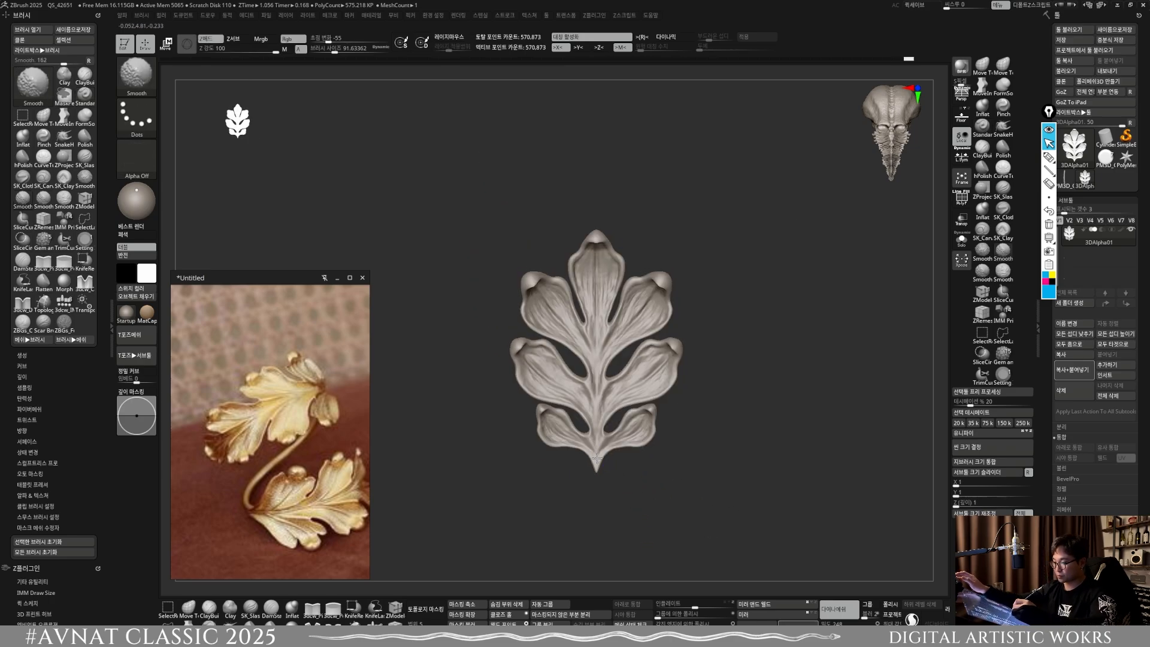
# Step: Reshape the leaf along its midrib and stem tip with MoveInfiniteDepth at about size 263, and remesh
pyautogui.moveTo(677, 498)
pyautogui.mouseDown(button='right')
pyautogui.moveTo(713, 503)
pyautogui.moveTo(688, 513)
pyautogui.moveTo(651, 493)
pyautogui.moveTo(653, 544)
pyautogui.moveTo(719, 468)
pyautogui.mouseUp(button='right')
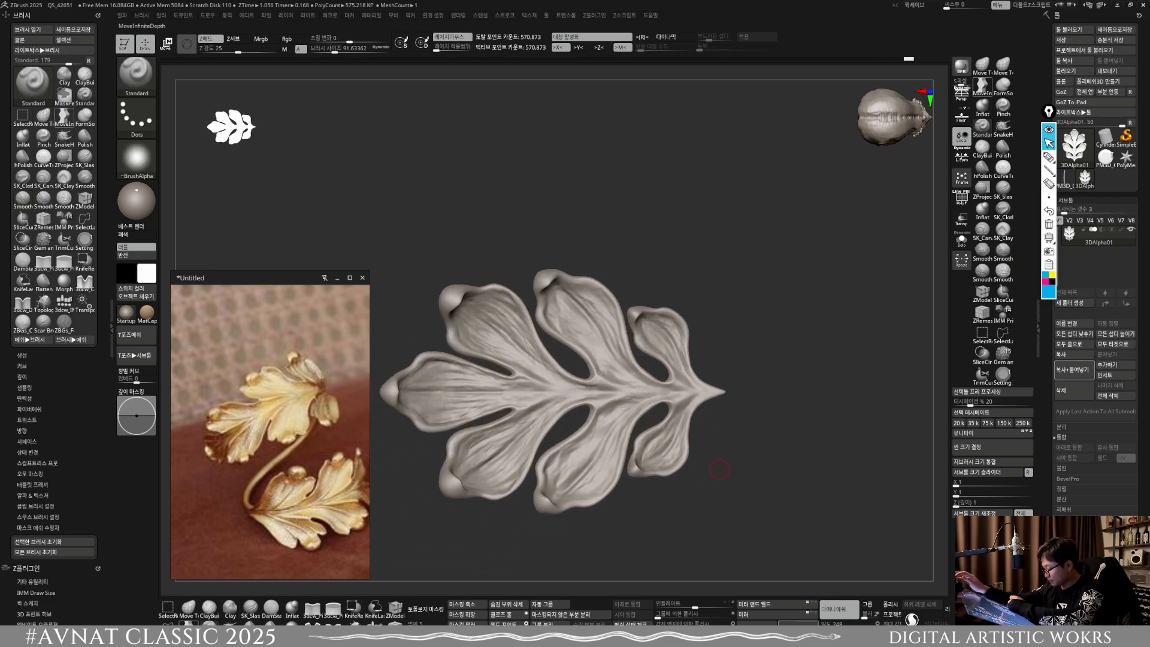
pyautogui.press('2')
pyautogui.press('s')
pyautogui.moveTo(624, 409)
pyautogui.mouseDown()
pyautogui.moveTo(593, 412)
pyautogui.moveTo(603, 410)
pyautogui.mouseUp()
pyautogui.press('s')
pyautogui.press('s')
pyautogui.moveTo(512, 409); pyautogui.dragTo(567, 413)
pyautogui.press('s')
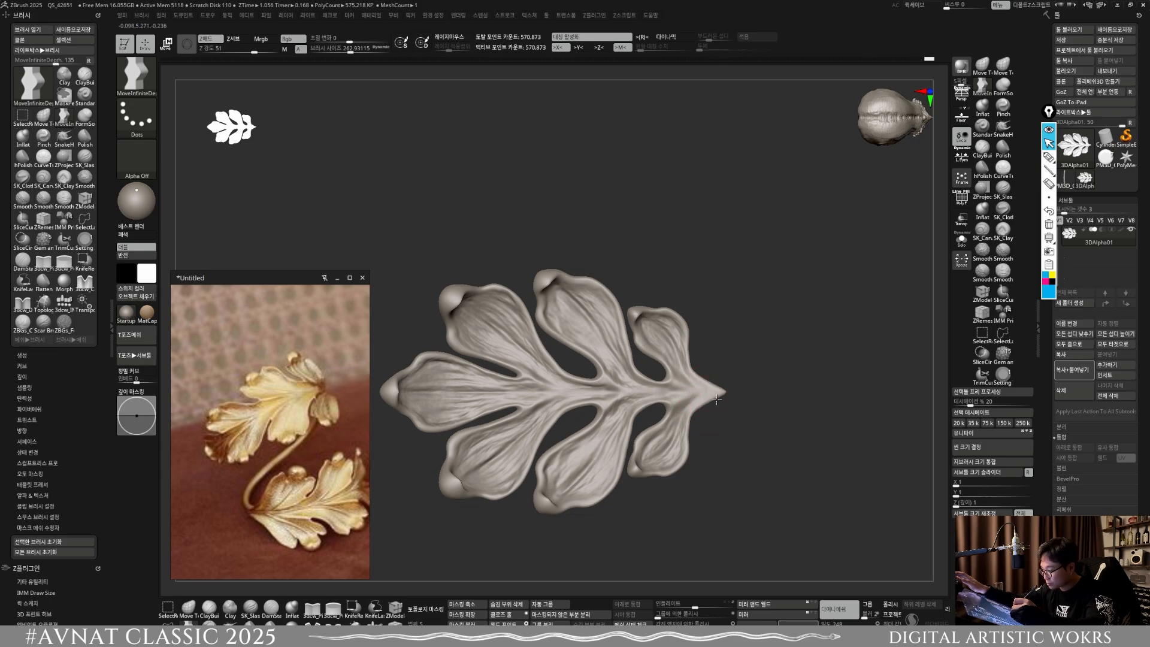
pyautogui.moveTo(713, 396); pyautogui.dragTo(587, 395)
pyautogui.moveTo(764, 461)
pyautogui.keyDown('alt'); pyautogui.mouseDown()
pyautogui.moveTo(760, 413)
pyautogui.moveTo(802, 486)
pyautogui.moveTo(839, 277)
pyautogui.moveTo(798, 354)
pyautogui.moveTo(783, 426)
pyautogui.moveTo(790, 486)
pyautogui.moveTo(744, 533)
pyautogui.moveTo(726, 480)
pyautogui.moveTo(771, 485)
pyautogui.moveTo(712, 547)
pyautogui.moveTo(734, 425)
pyautogui.moveTo(718, 393)
pyautogui.mouseUp(); pyautogui.keyUp('alt')
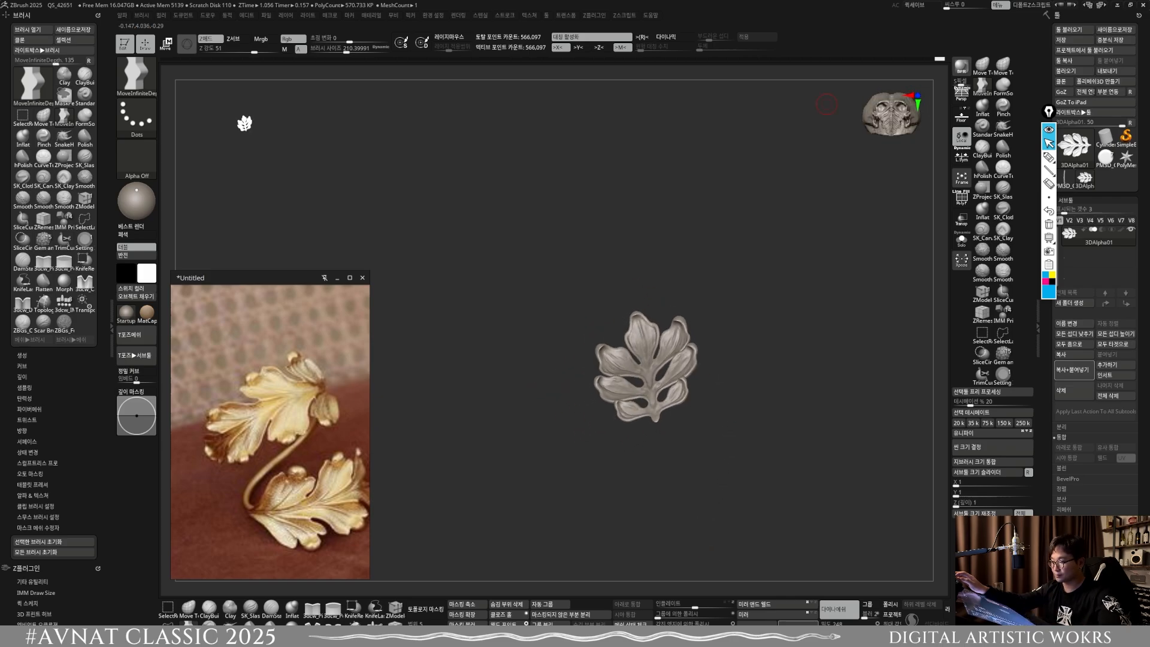
# Step: Append a Cylinder3D subtool to the leaf and make it the active subtool
pyautogui.moveTo(728, 305); pyautogui.dragTo(672, 389)
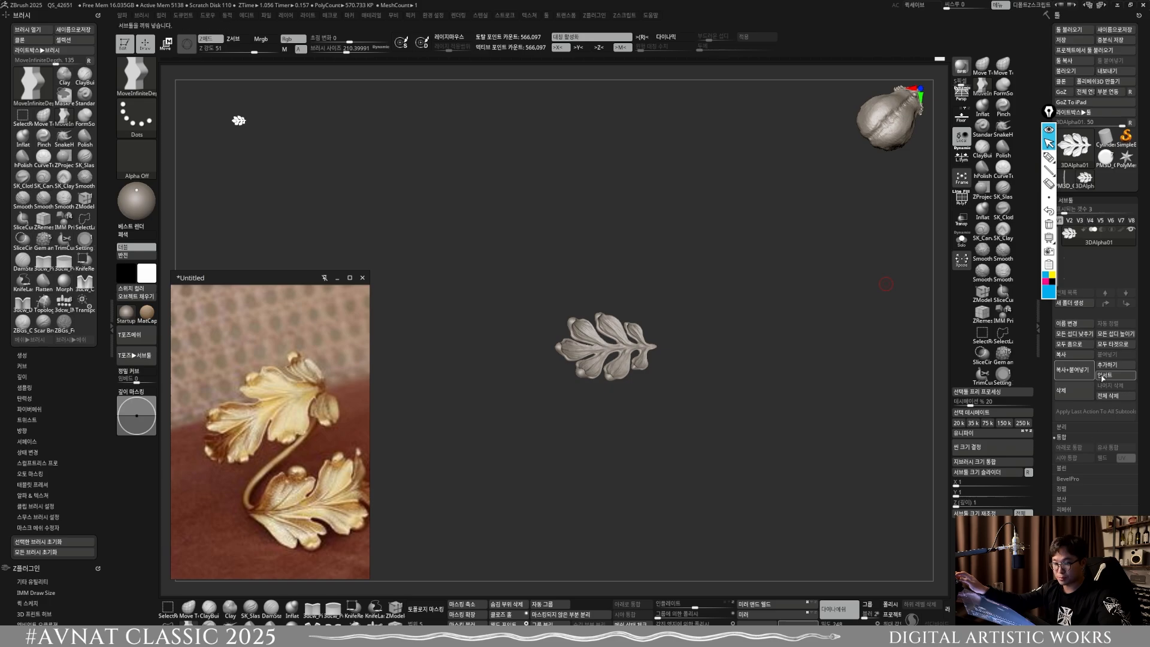
pyautogui.click(1108, 366)
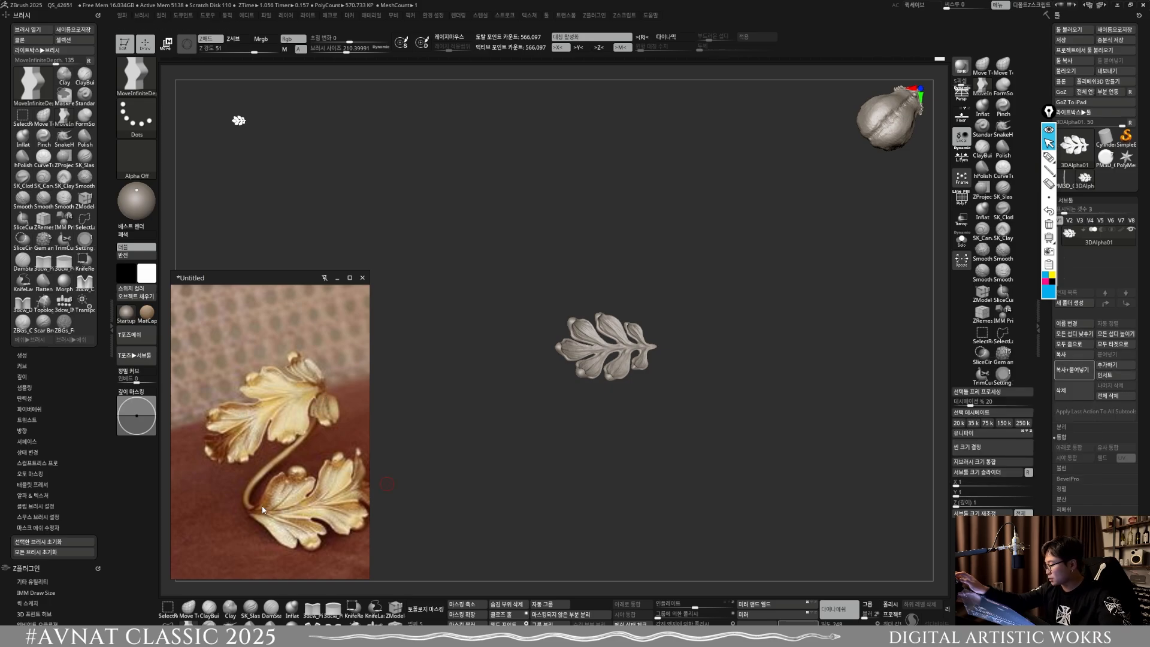
pyautogui.click(1120, 366)
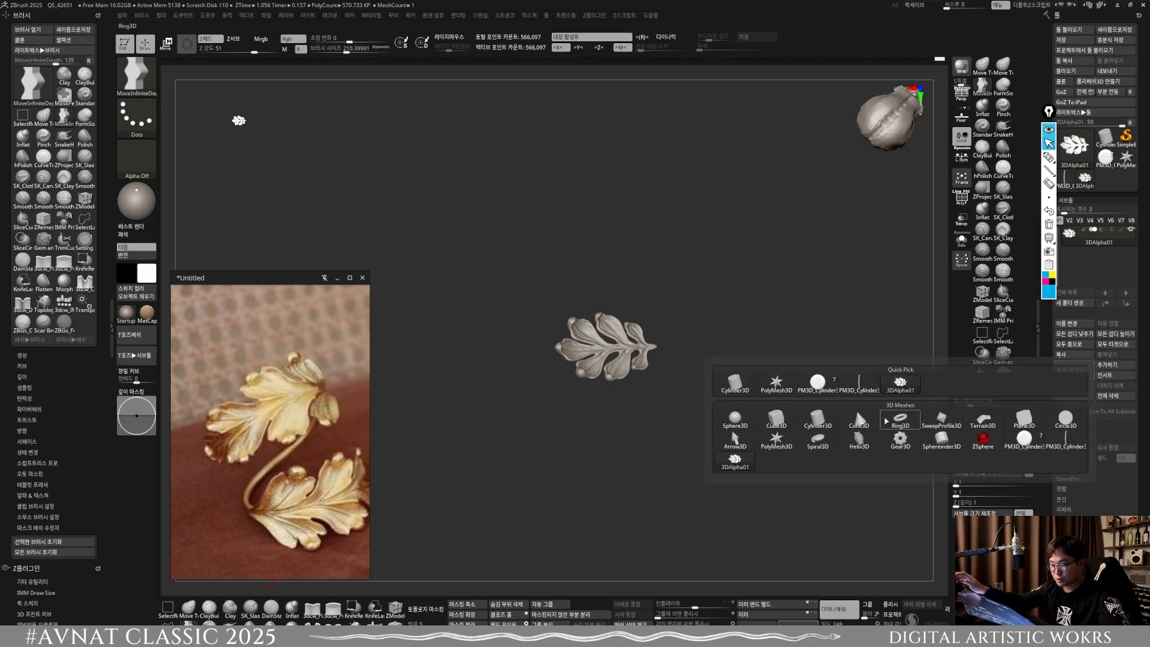
pyautogui.click(825, 420)
pyautogui.click(1092, 258)
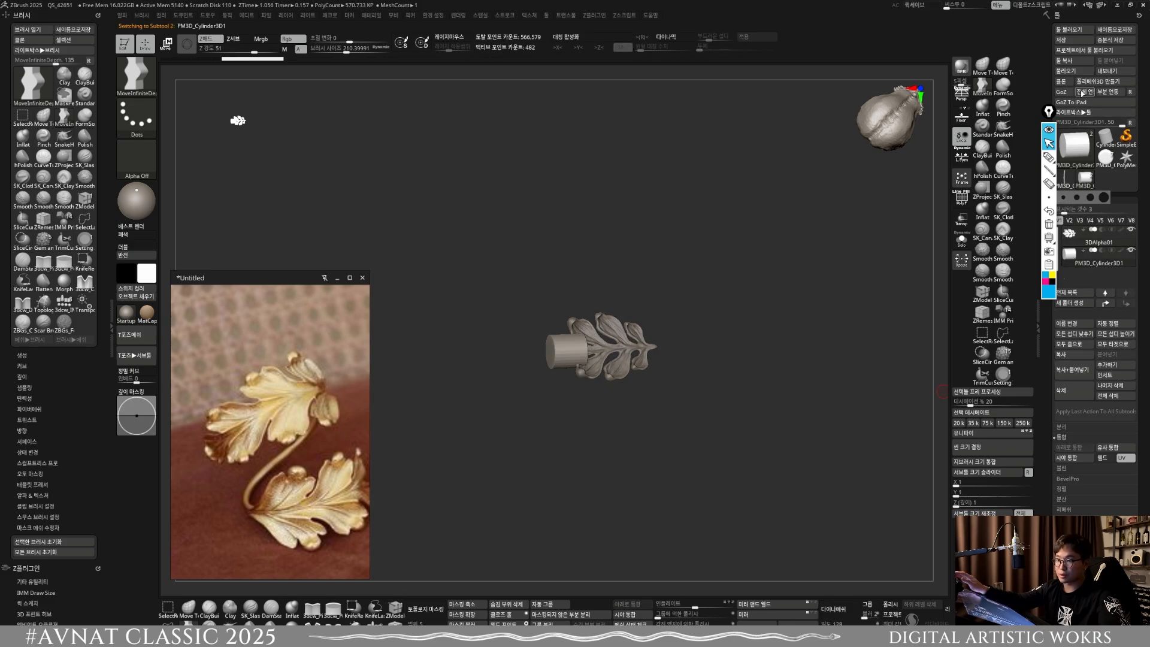
# Step: Subdivide the cylinder three times and remesh it with DynaMesh
pyautogui.hotkey('ctrl', 'd')
pyautogui.hotkey('ctrl', 'd')
pyautogui.hotkey('ctrl', 'd')
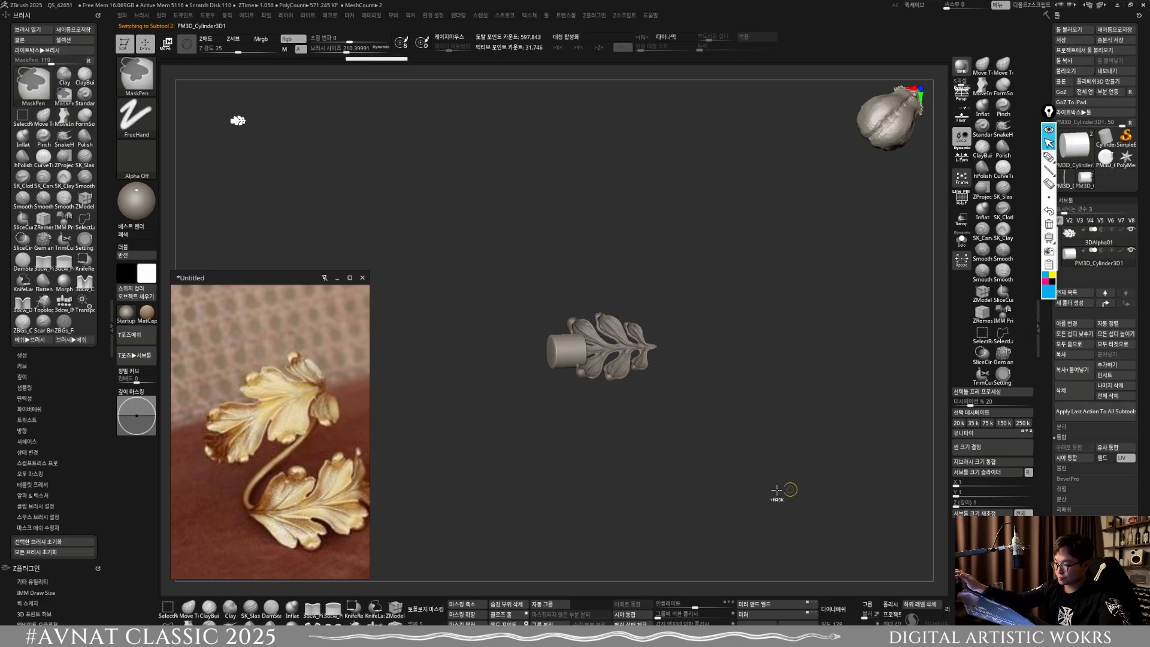
pyautogui.keyDown('shift'); pyautogui.moveTo(777, 490); pyautogui.dragTo(665, 470); pyautogui.keyUp('shift')
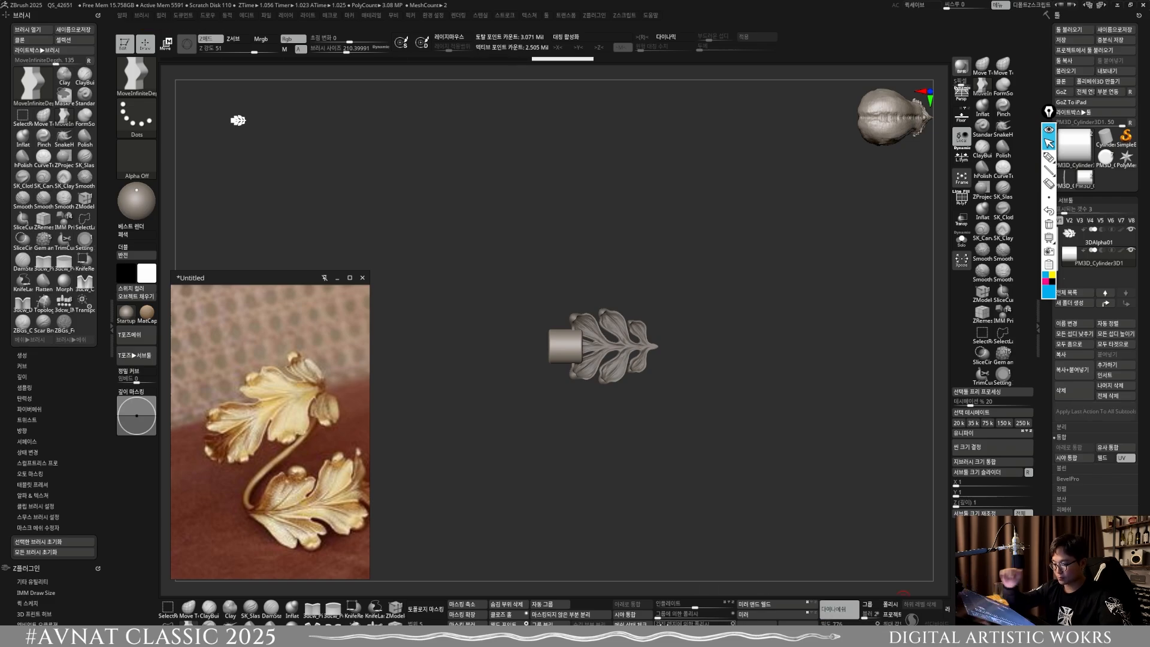
# Step: Stretch and thin the cylinder into a long slender rod running across the leaf, and remesh it with DynaMesh
pyautogui.press('ctrl')
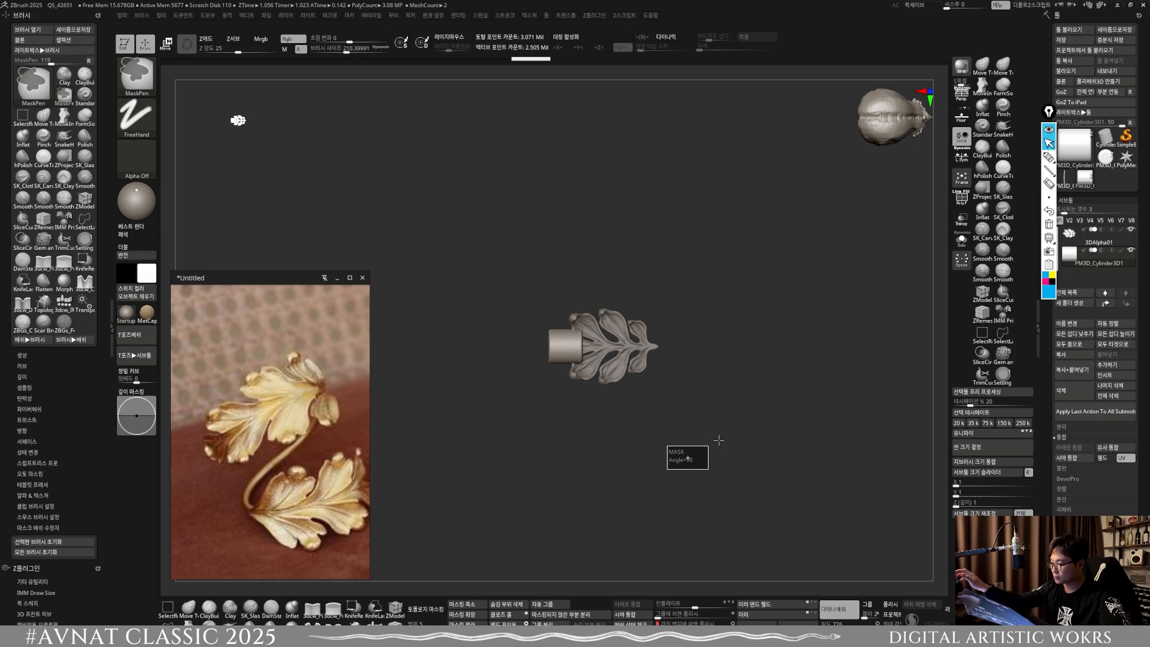
pyautogui.press('w')
pyautogui.moveTo(535, 346); pyautogui.dragTo(486, 349)
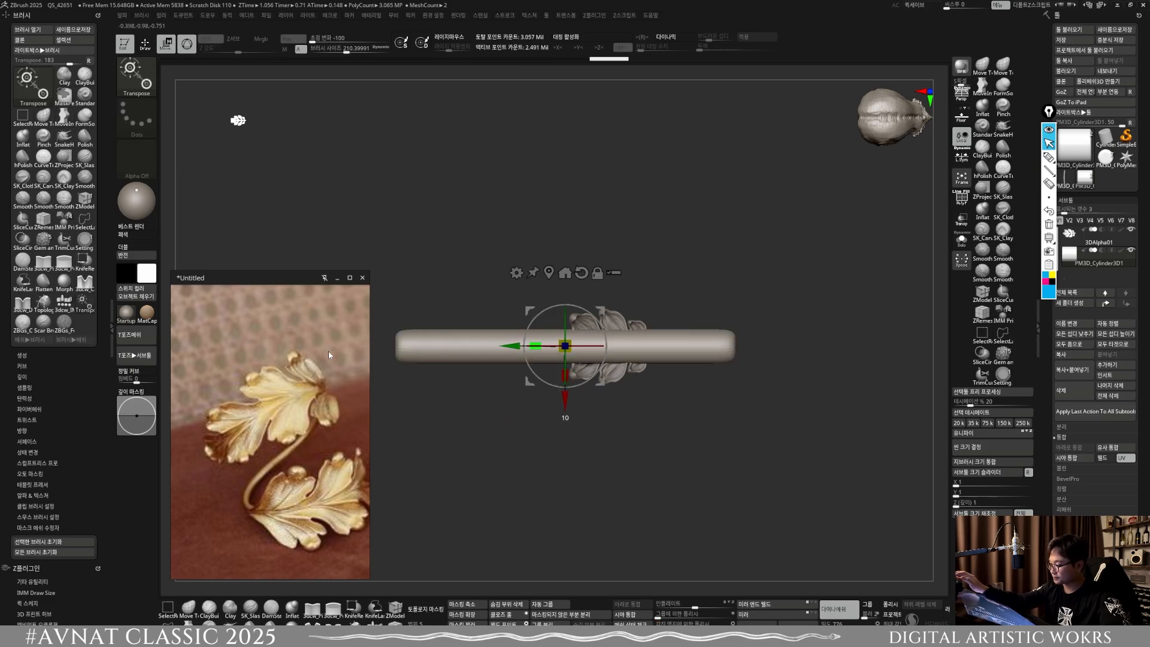
pyautogui.moveTo(486, 428)
pyautogui.keyDown('alt'); pyautogui.mouseDown()
pyautogui.moveTo(485, 392)
pyautogui.moveTo(572, 380)
pyautogui.mouseUp(); pyautogui.keyUp('alt')
pyautogui.moveTo(622, 334); pyautogui.dragTo(598, 334)
pyautogui.press('ctrl')
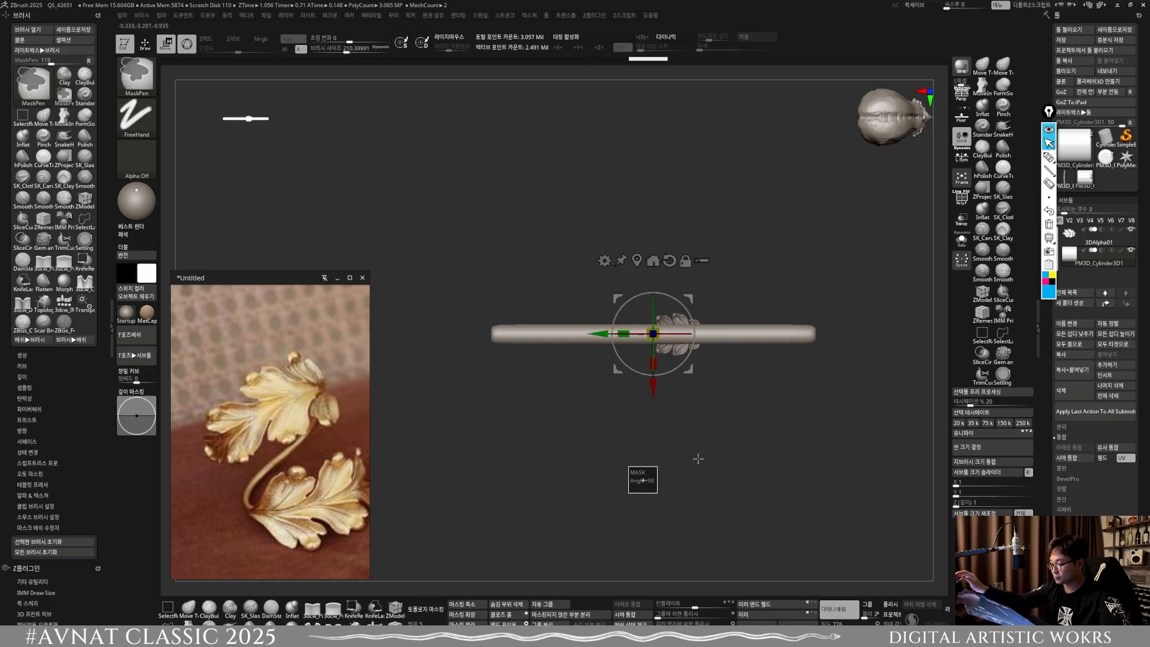
pyautogui.keyDown('ctrl'); pyautogui.moveTo(643, 480); pyautogui.dragTo(658, 493); pyautogui.keyUp('ctrl')
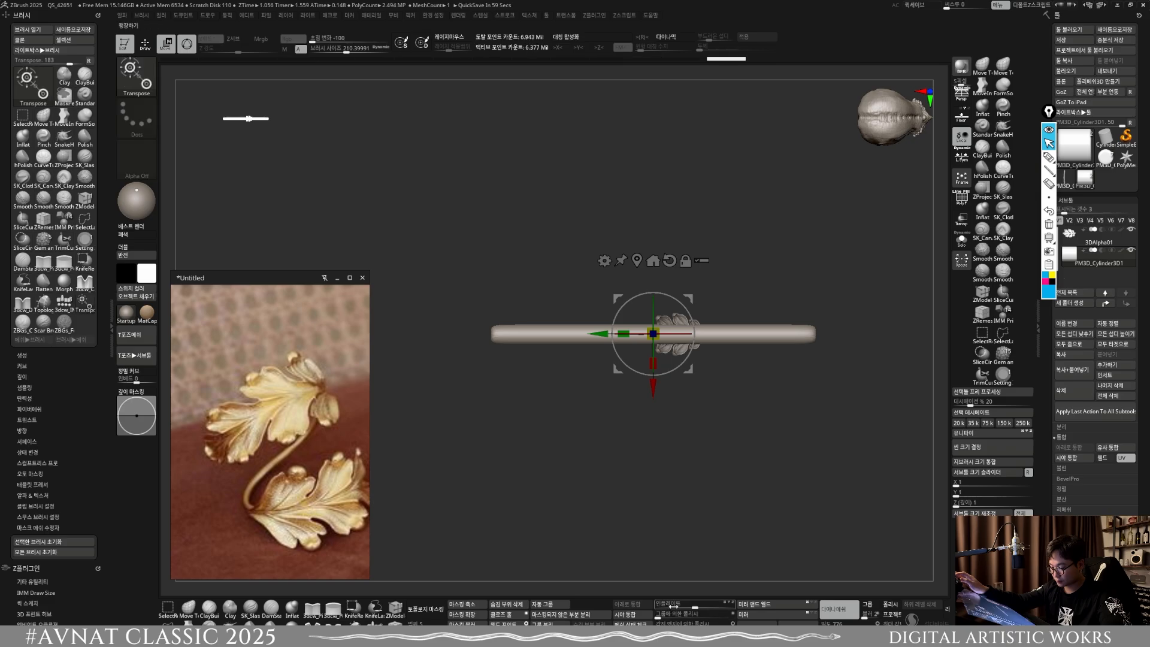
pyautogui.click(696, 623)
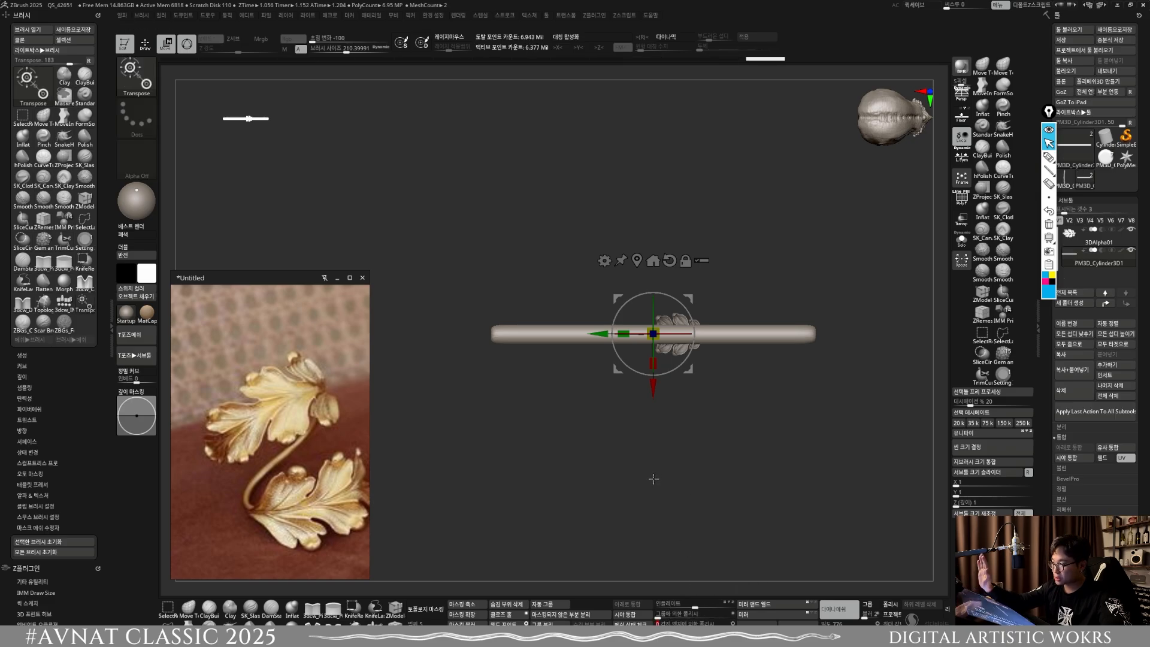
pyautogui.click(672, 624)
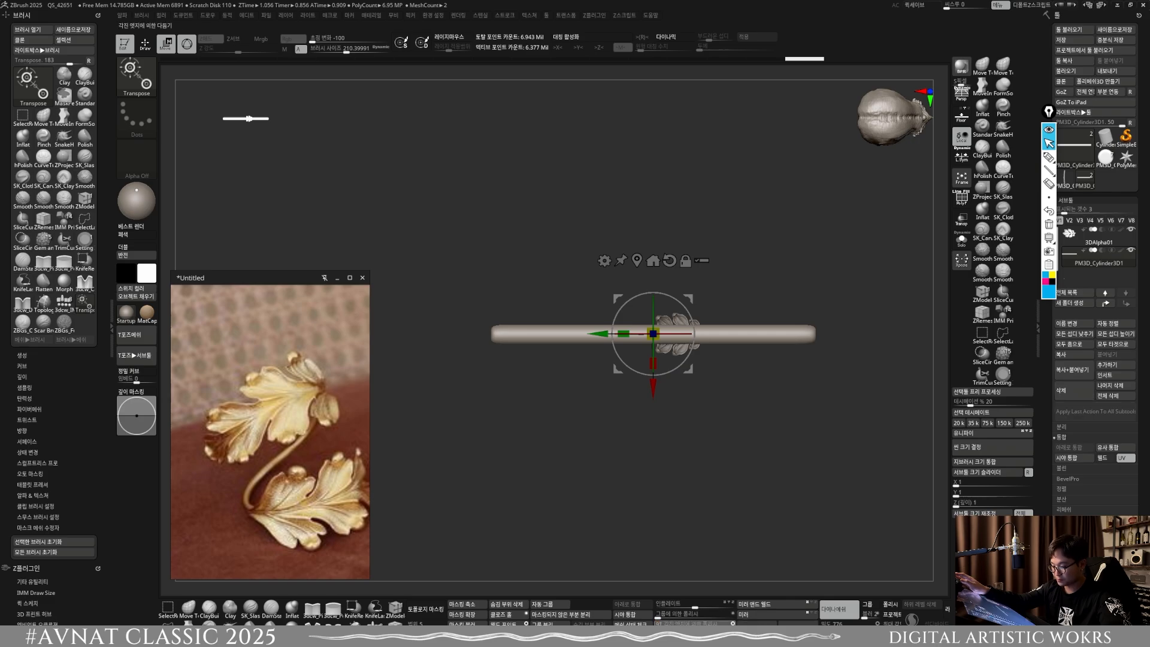
# Step: Try to bend the rod with the Bend Arc deformer, and undo the bend
pyautogui.click(604, 260)
pyautogui.click(601, 289)
pyautogui.keyDown('alt'); pyautogui.moveTo(708, 354); pyautogui.dragTo(639, 409); pyautogui.keyUp('alt')
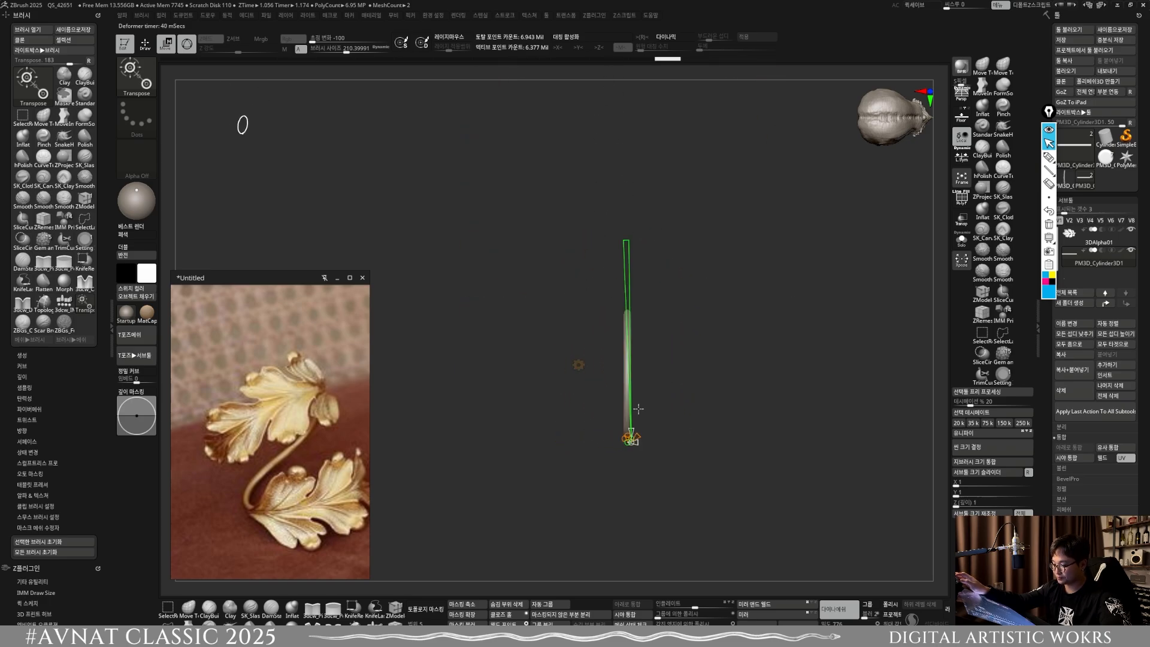
pyautogui.moveTo(604, 458); pyautogui.dragTo(630, 531)
pyautogui.hotkey('ctrl', 'z')
pyautogui.hotkey('ctrl', 'z')
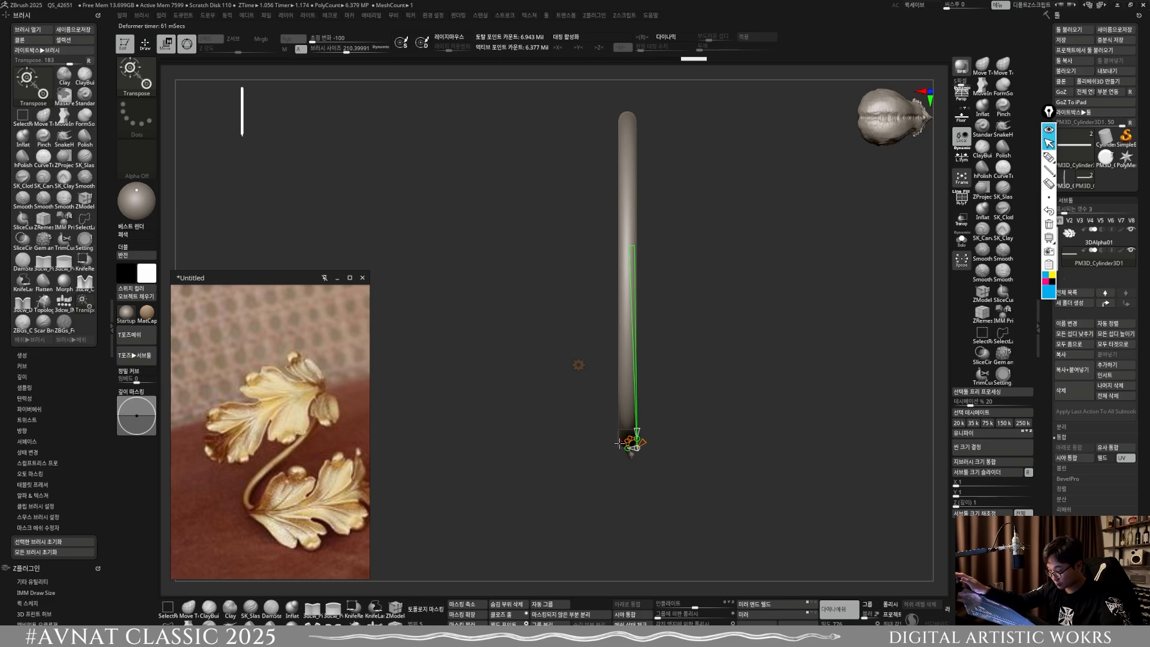
# Step: Try to curl the rod into a closed ring with Bend Arc, and restore the straight rod
pyautogui.moveTo(624, 439); pyautogui.dragTo(600, 415)
pyautogui.click(578, 365)
pyautogui.click(665, 365)
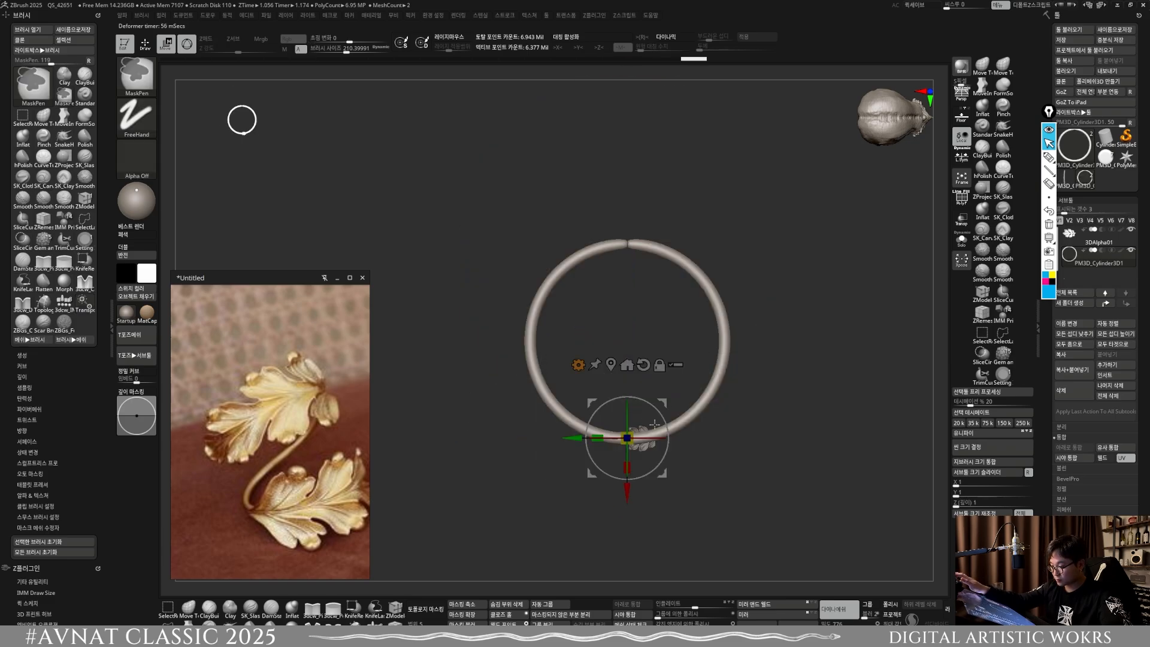
pyautogui.hotkey('ctrl', 'z')
pyautogui.keyDown('shift'); pyautogui.moveTo(676, 458); pyautogui.dragTo(689, 485); pyautogui.keyUp('shift')
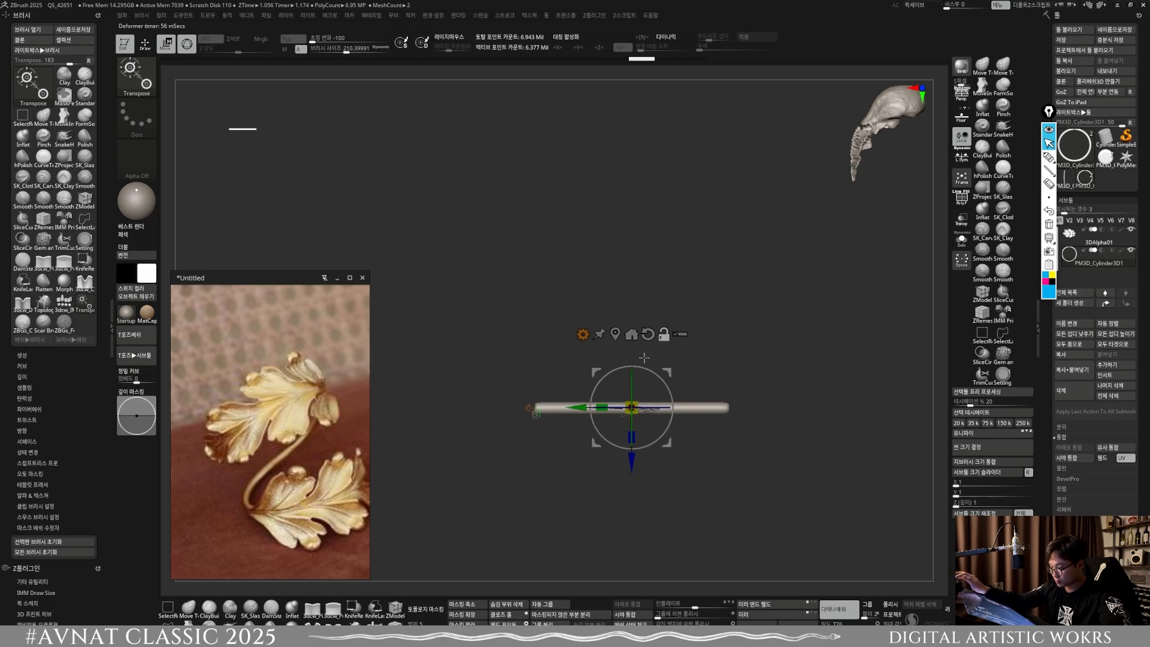
pyautogui.click(583, 334)
pyautogui.click(728, 334)
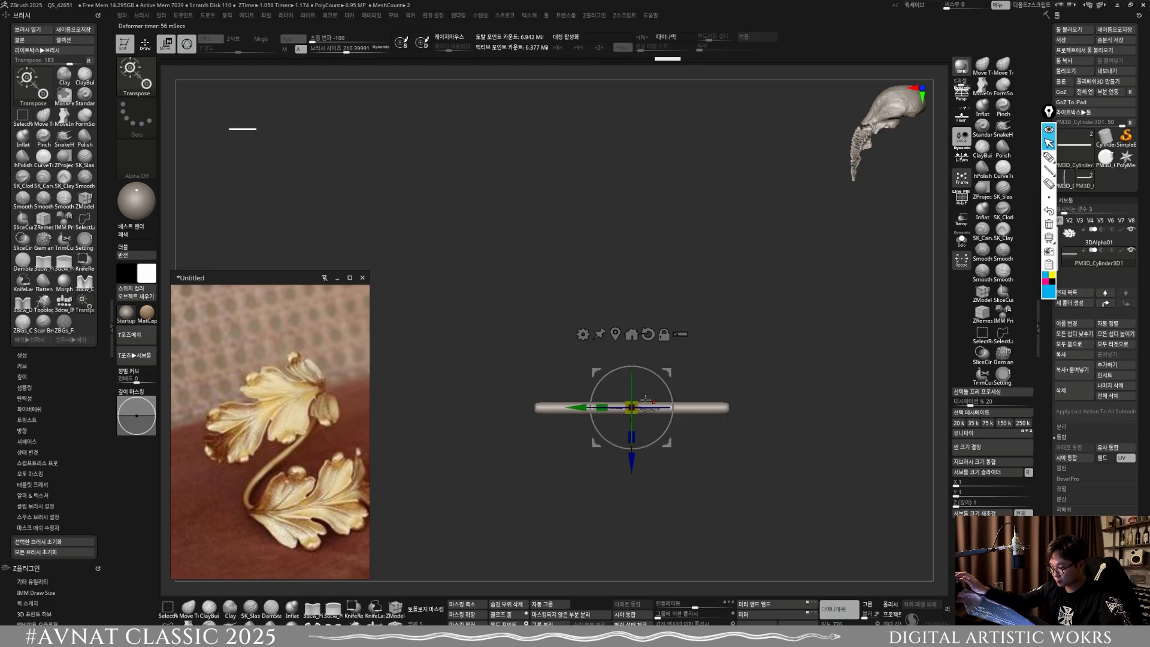
# Step: Unlock the gizmo, turn it around the straight rod, and reset its orientation
pyautogui.click(588, 333)
pyautogui.click(663, 334)
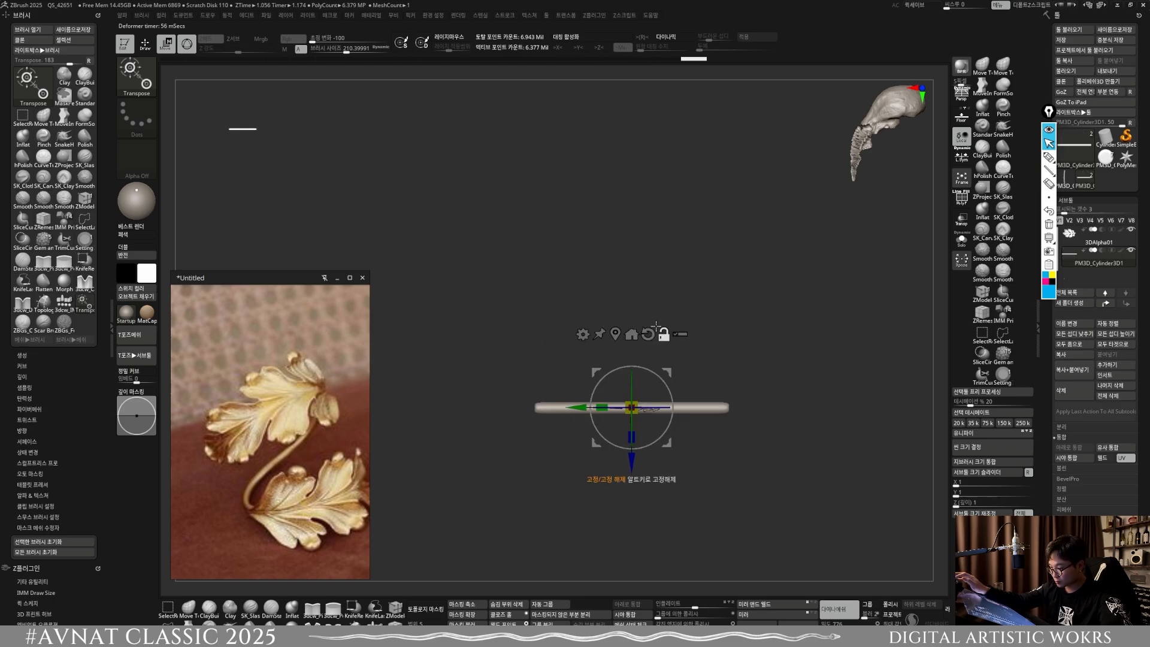
pyautogui.keyDown('shift'); pyautogui.moveTo(707, 312); pyautogui.dragTo(899, 134); pyautogui.keyUp('shift')
pyautogui.keyDown('shift'); pyautogui.moveTo(662, 380); pyautogui.dragTo(658, 439); pyautogui.keyUp('shift')
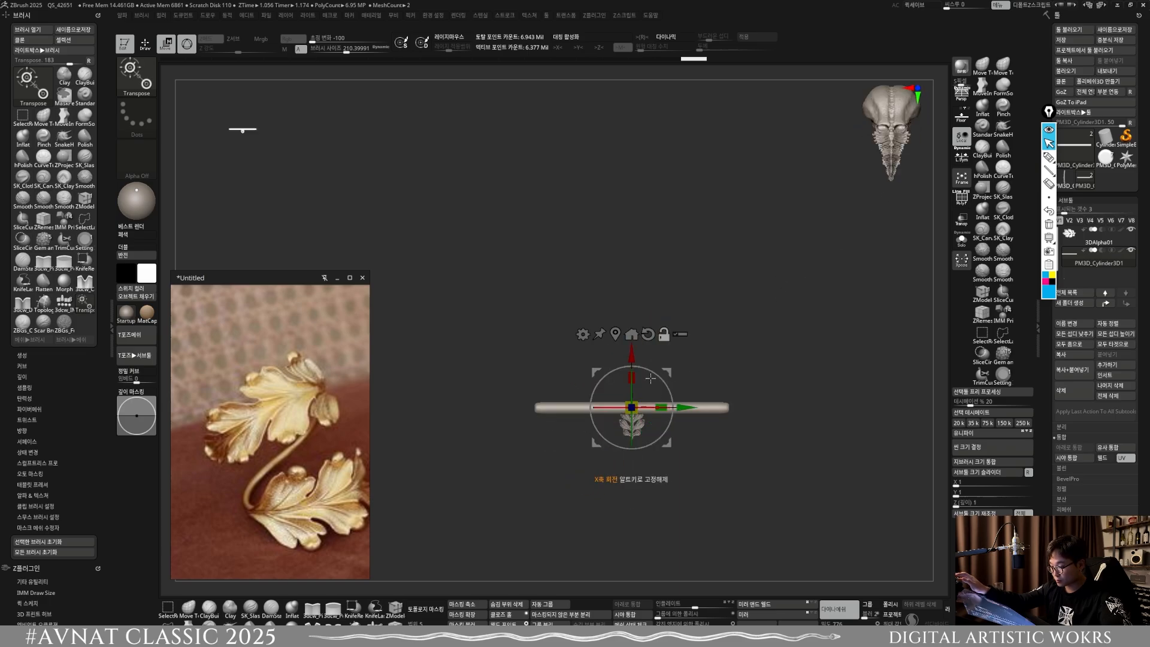
pyautogui.keyDown('alt'); pyautogui.click(647, 334); pyautogui.keyUp('alt')
# Step: Try to bend and twist the rod with Bend Arc, undo the changes, and close the deformer
pyautogui.click(582, 336)
pyautogui.click(580, 342)
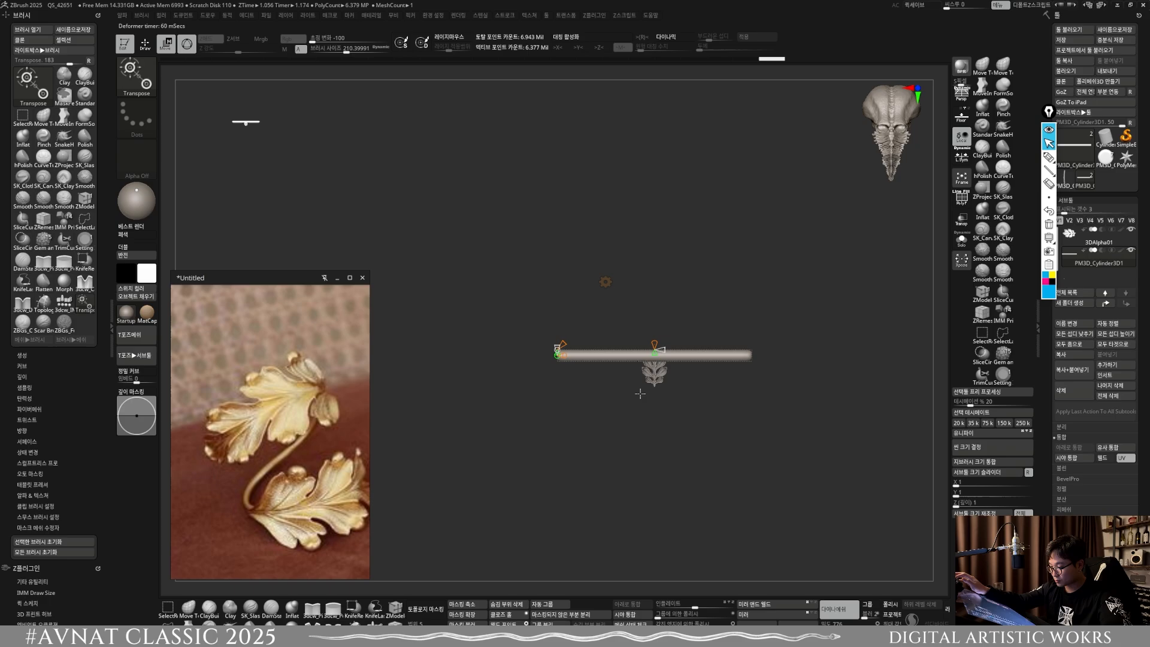
pyautogui.moveTo(654, 355); pyautogui.dragTo(655, 518)
pyautogui.keyDown('shift'); pyautogui.moveTo(611, 423); pyautogui.dragTo(645, 419); pyautogui.keyUp('shift')
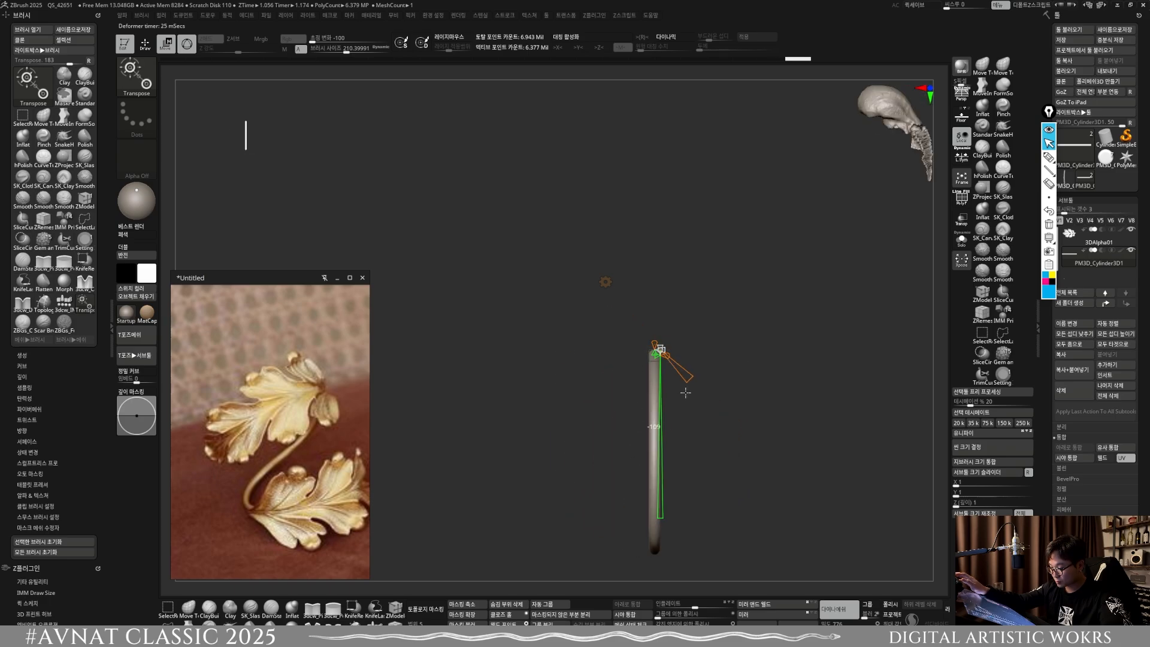
pyautogui.moveTo(718, 424); pyautogui.dragTo(603, 347)
pyautogui.hotkey('ctrl', 'z')
pyautogui.hotkey('ctrl', 'z')
pyautogui.keyDown('shift'); pyautogui.moveTo(659, 324); pyautogui.dragTo(619, 326); pyautogui.keyUp('shift')
pyautogui.hotkey('ctrl', 'z')
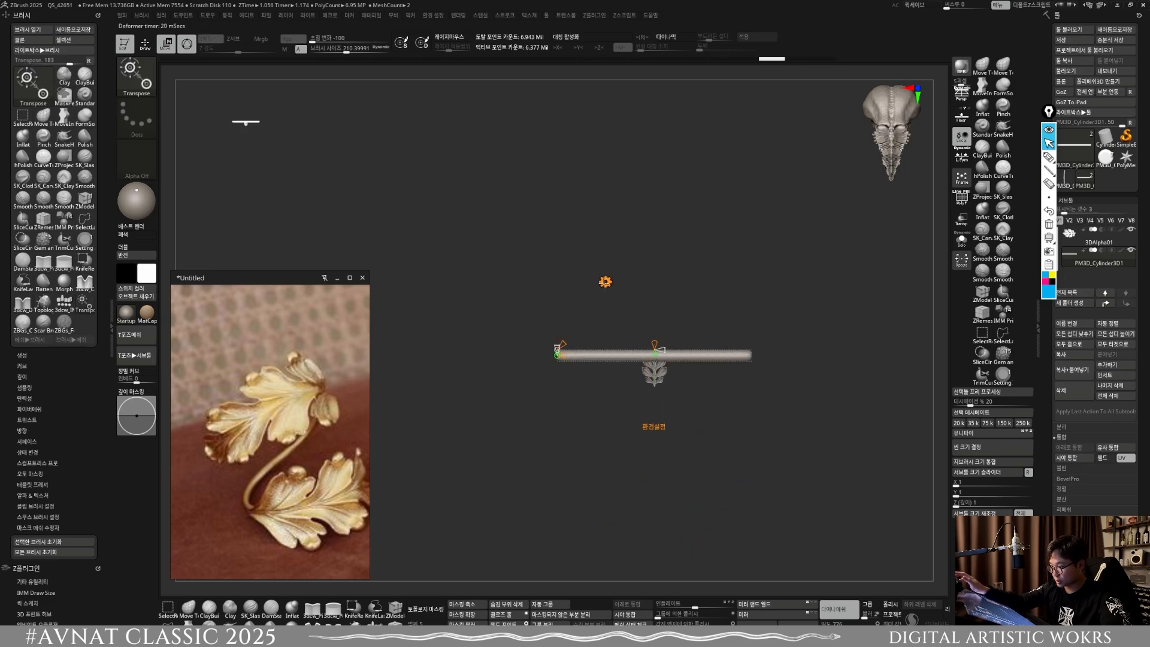
pyautogui.keyDown('shift'); pyautogui.moveTo(755, 374); pyautogui.dragTo(689, 357); pyautogui.keyUp('shift')
pyautogui.click(606, 281)
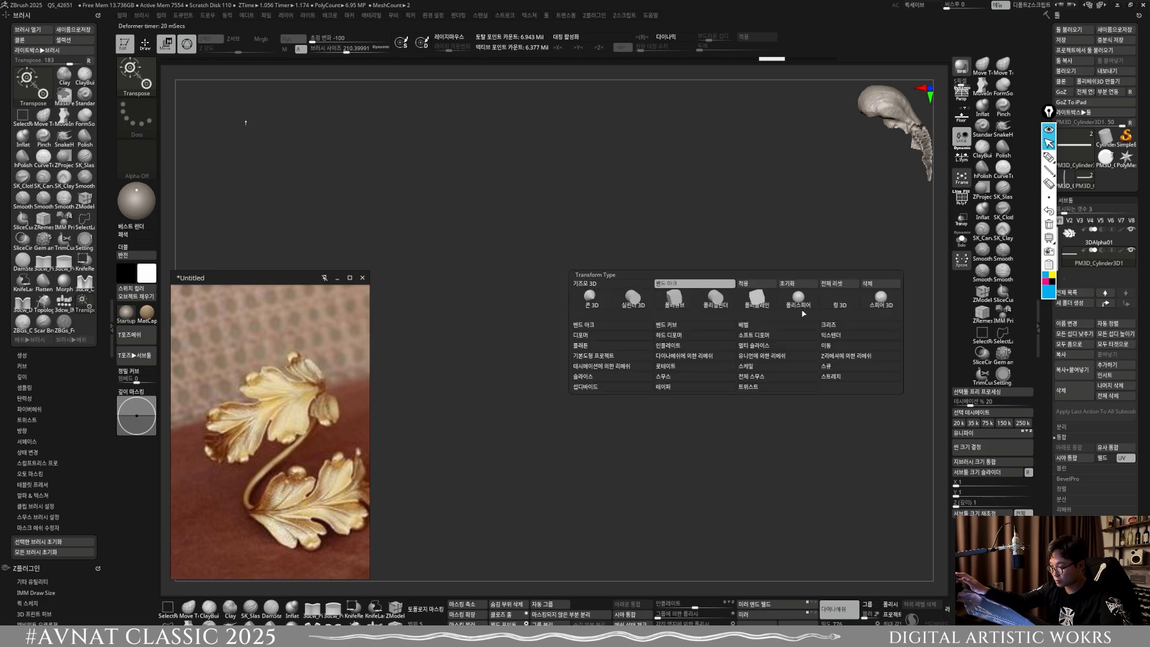
pyautogui.click(769, 285)
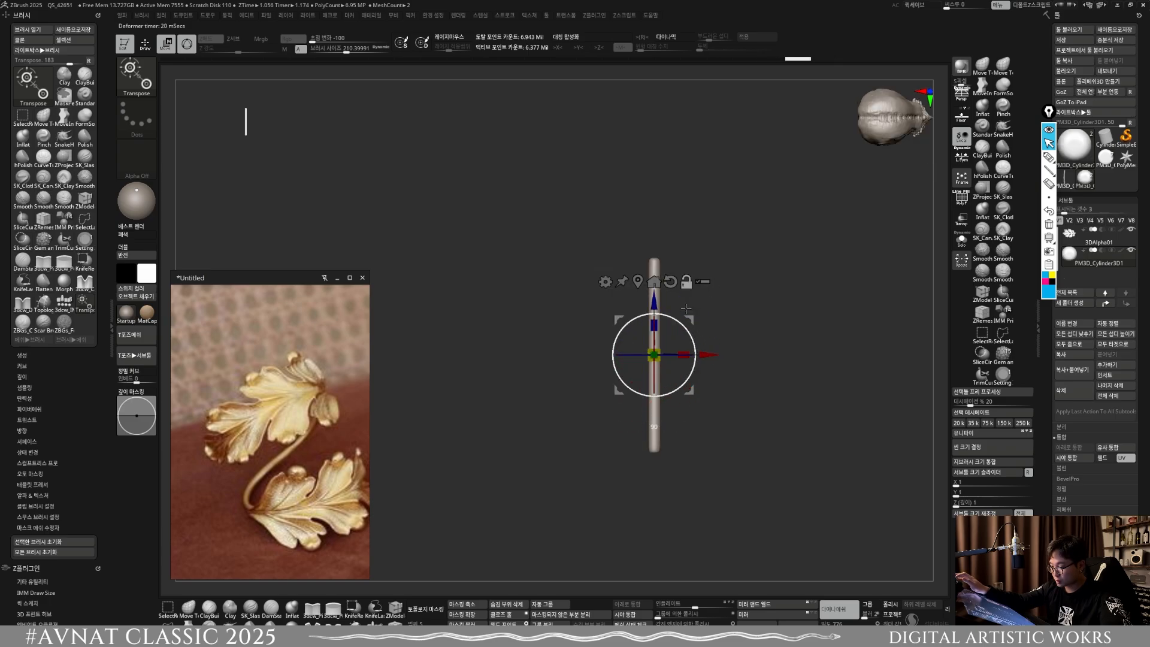
# Step: Try to bend the rod to about 155 degrees as an open ring with Bend Arc after turning the gizmo
pyautogui.moveTo(695, 369); pyautogui.dragTo(668, 393)
pyautogui.keyDown('shift'); pyautogui.moveTo(681, 295); pyautogui.dragTo(694, 356); pyautogui.keyUp('shift')
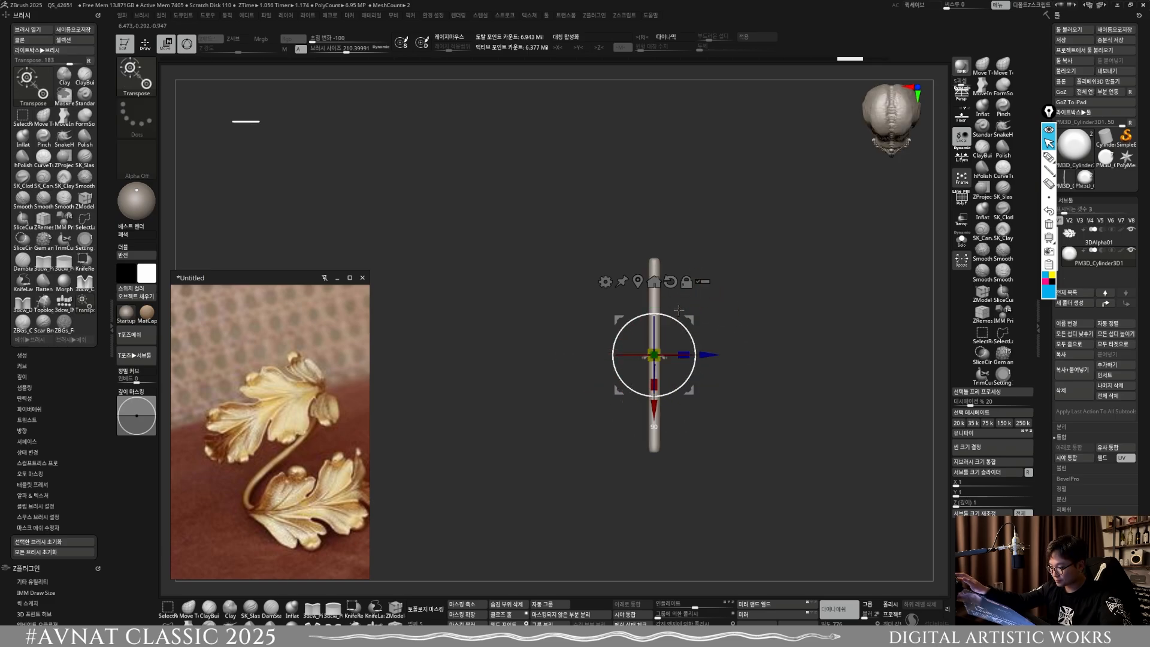
pyautogui.keyDown('shift'); pyautogui.moveTo(678, 310); pyautogui.dragTo(733, 433); pyautogui.keyUp('shift')
pyautogui.click(605, 281)
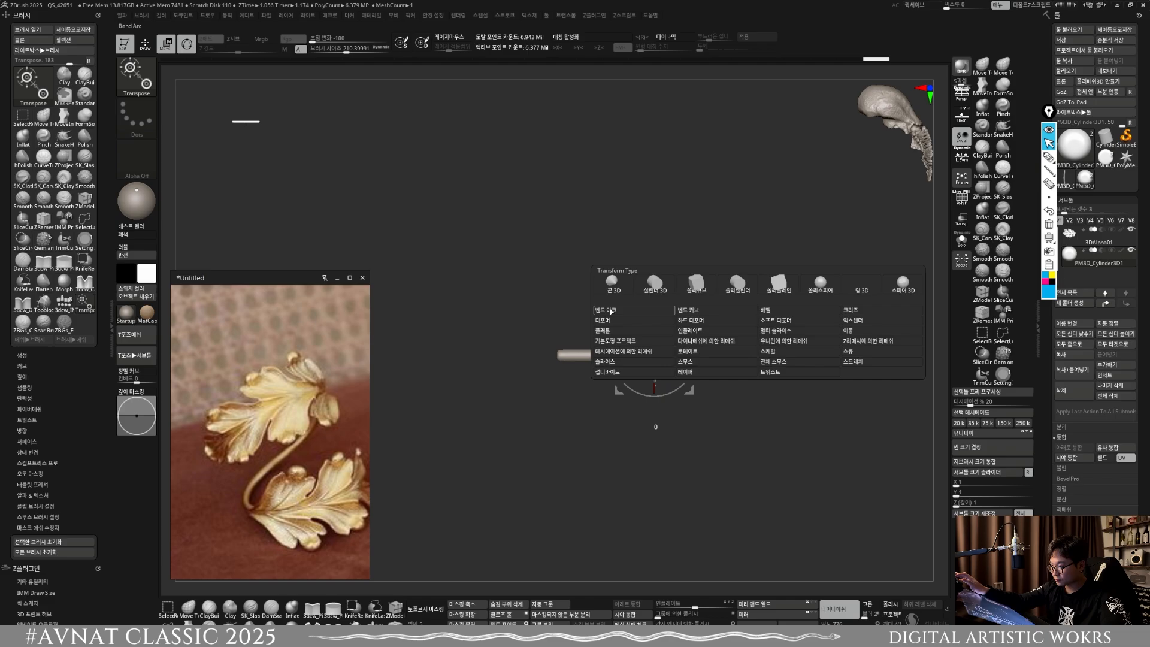
pyautogui.click(607, 311)
pyautogui.moveTo(657, 399); pyautogui.dragTo(660, 453)
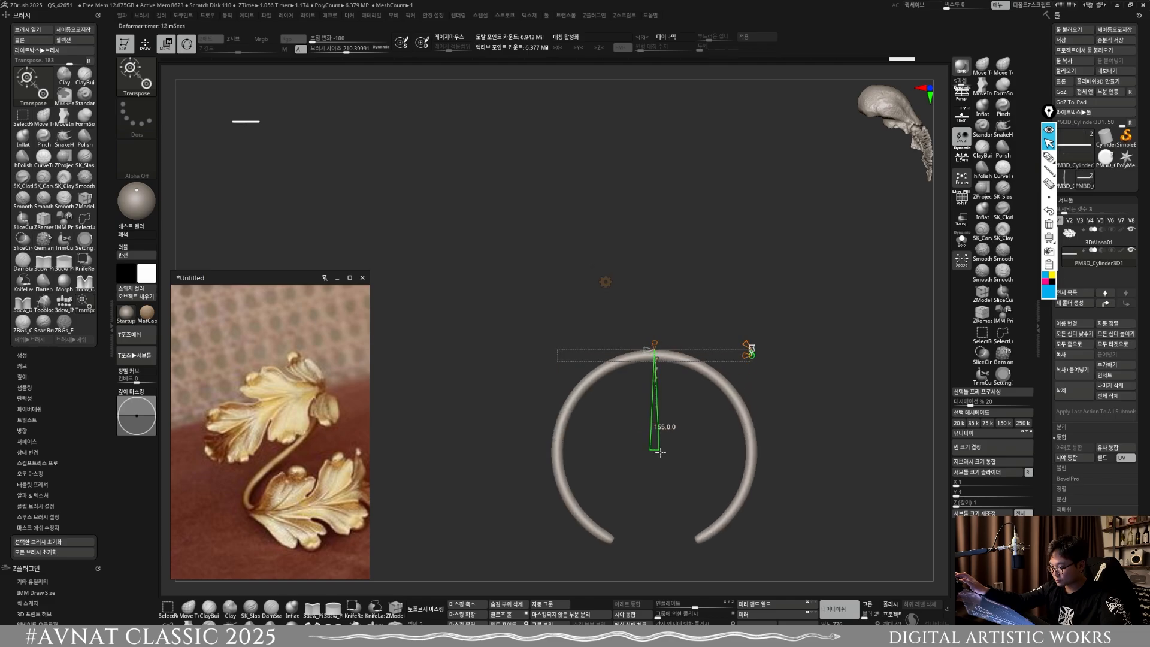
pyautogui.moveTo(739, 349)
pyautogui.mouseDown()
pyautogui.moveTo(751, 356)
pyautogui.moveTo(719, 374)
pyautogui.moveTo(719, 358)
pyautogui.mouseUp()
pyautogui.click(605, 281)
pyautogui.click(765, 281)
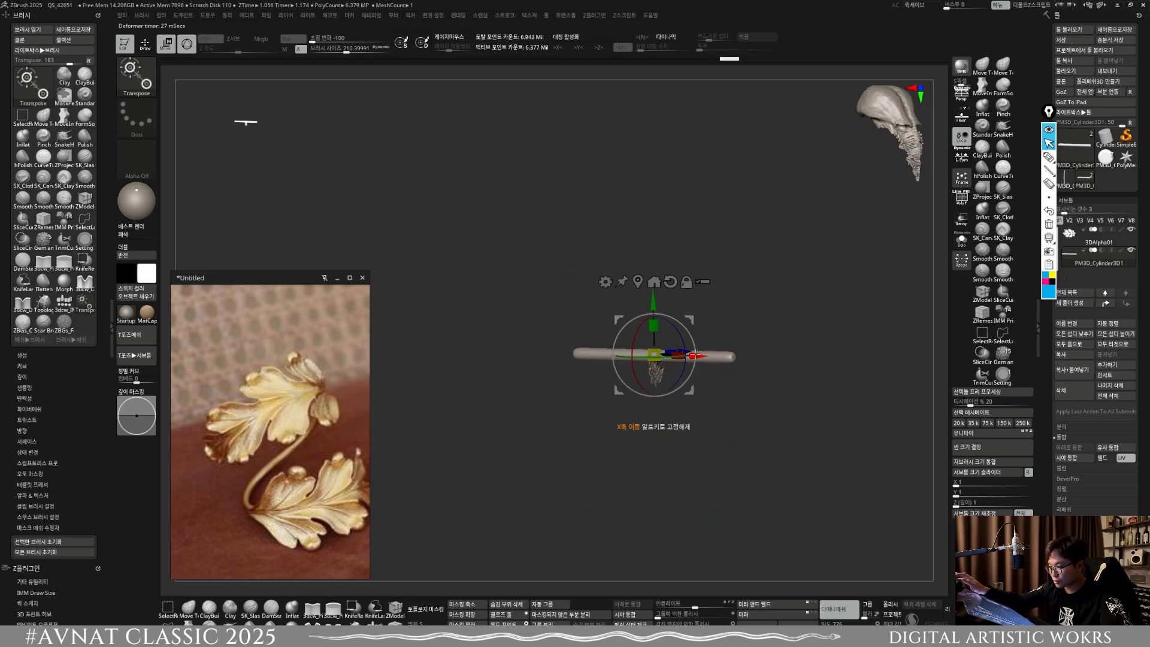
# Step: Reorient the gizmo on the straight rod and bend the rod into a ring with the Bend Arc deformer
pyautogui.keyDown('shift'); pyautogui.moveTo(713, 306); pyautogui.dragTo(678, 324); pyautogui.keyUp('shift')
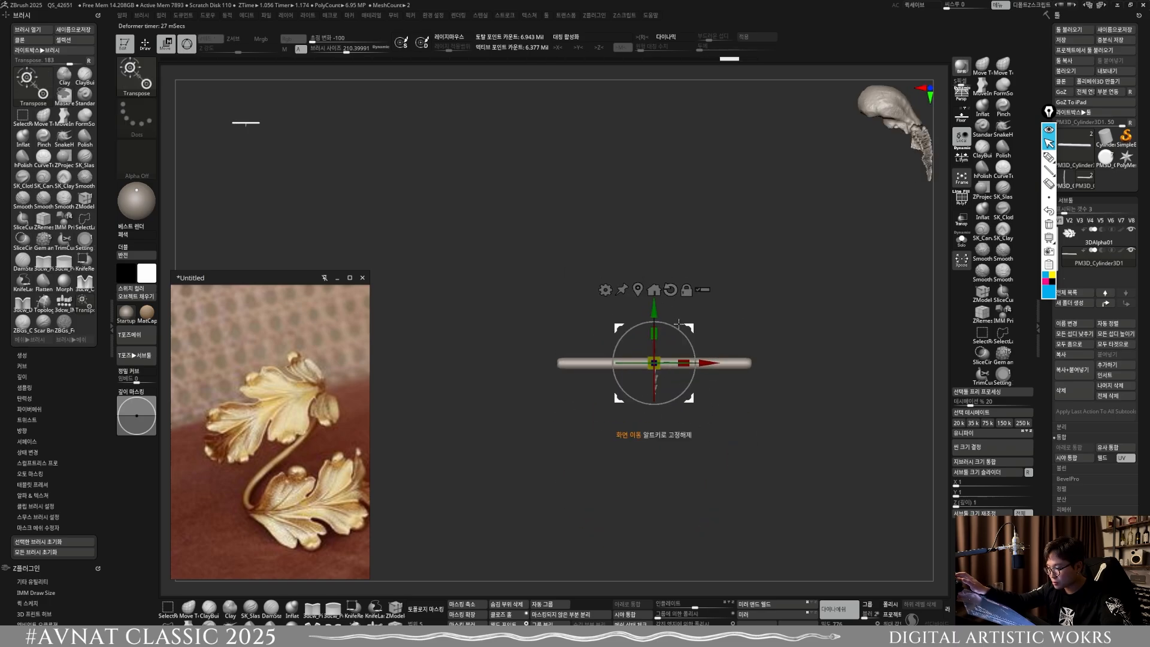
pyautogui.moveTo(738, 382); pyautogui.dragTo(751, 452)
pyautogui.click(606, 291)
pyautogui.click(702, 341)
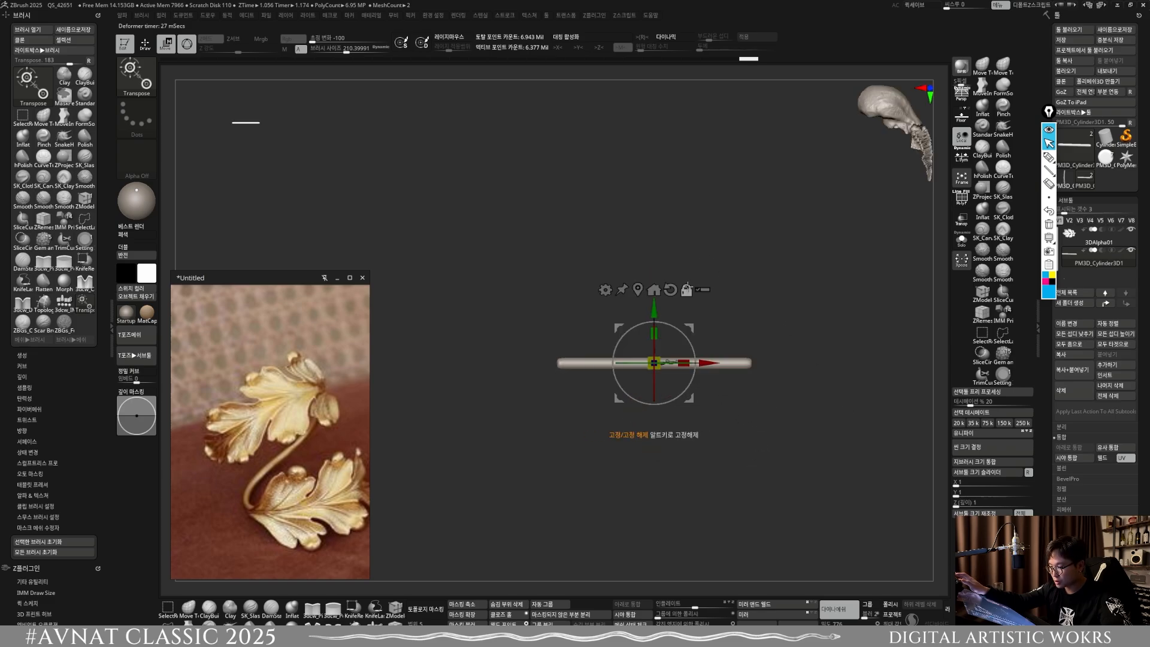
pyautogui.moveTo(709, 343); pyautogui.dragTo(645, 251)
pyautogui.click(598, 279)
pyautogui.click(604, 304)
pyautogui.moveTo(671, 327); pyautogui.dragTo(734, 352)
# Step: Try to twist the bent rod into a V-shaped profile, and undo the changes
pyautogui.keyDown('alt'); pyautogui.moveTo(734, 352); pyautogui.dragTo(664, 410); pyautogui.keyUp('alt')
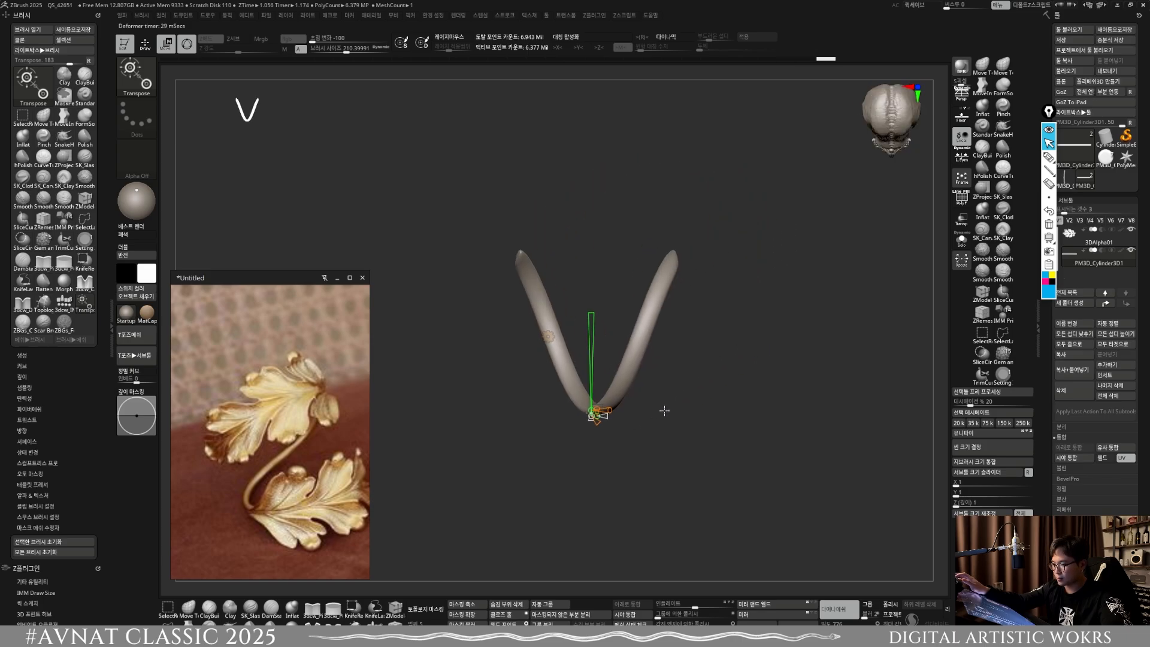
pyautogui.hotkey('ctrl', 'z')
pyautogui.hotkey('ctrl', 'z')
pyautogui.hotkey('ctrl', 'z')
# Step: Twist the bent rod so its two ends spread apart as an open S-shaped ring, and accept the deformation
pyautogui.moveTo(596, 415); pyautogui.dragTo(599, 435, button='right')
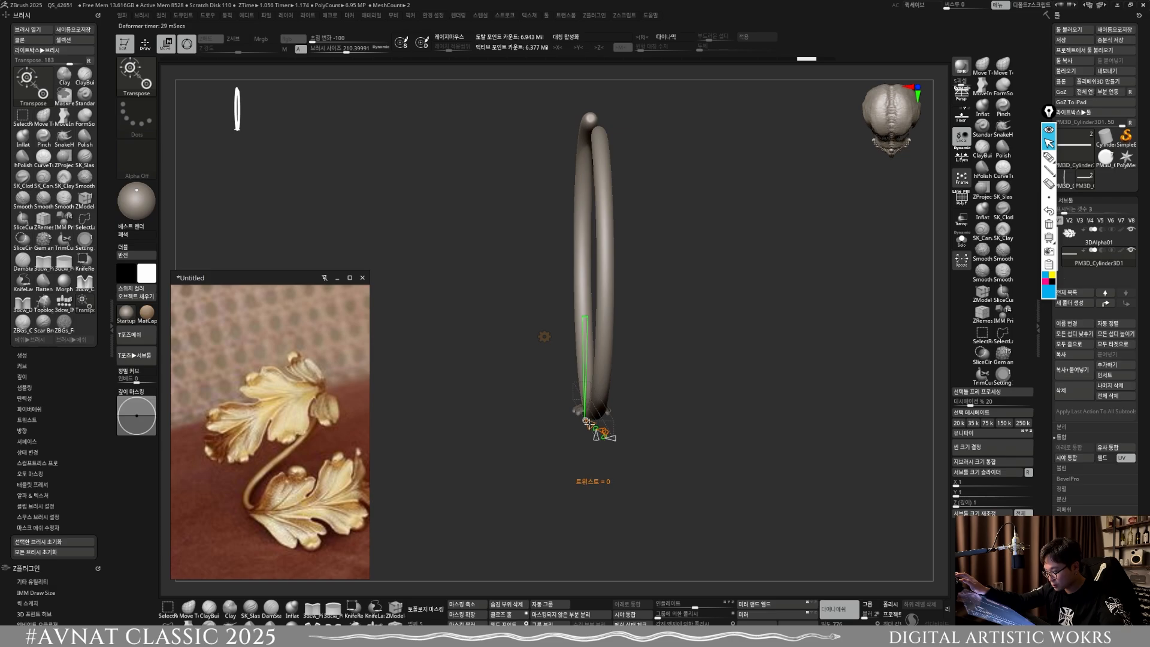
pyautogui.moveTo(609, 439); pyautogui.dragTo(653, 409)
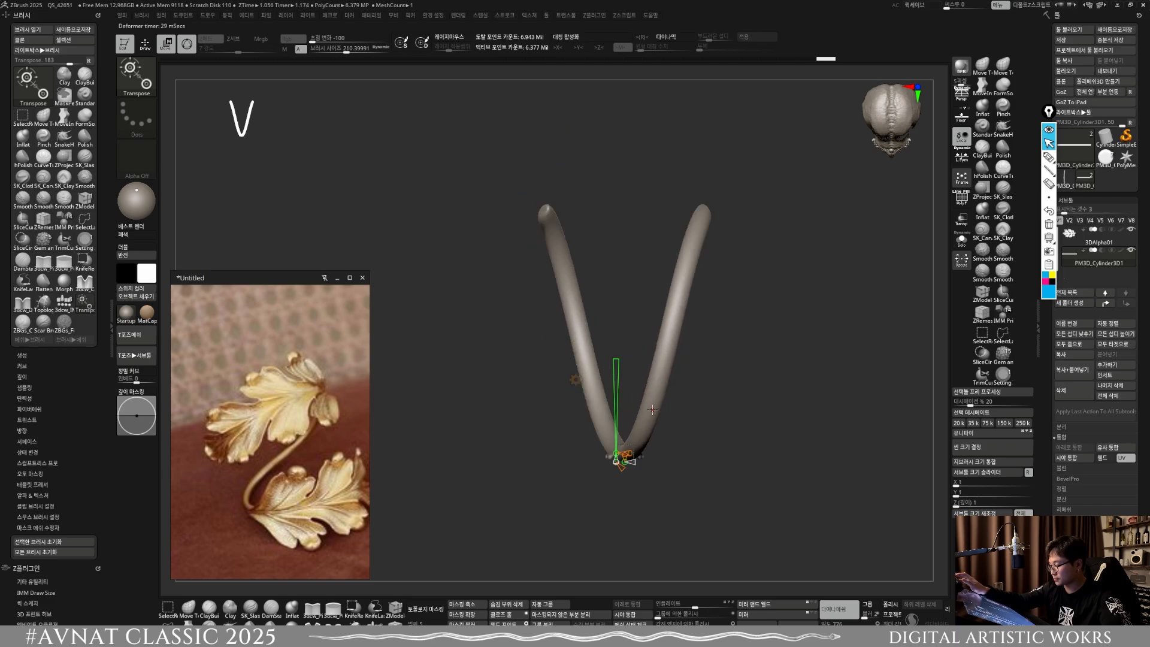
pyautogui.moveTo(632, 457); pyautogui.dragTo(634, 458)
pyautogui.moveTo(687, 383)
pyautogui.mouseDown()
pyautogui.moveTo(688, 440)
pyautogui.moveTo(684, 369)
pyautogui.moveTo(675, 467)
pyautogui.moveTo(708, 444)
pyautogui.moveTo(675, 472)
pyautogui.moveTo(704, 468)
pyautogui.moveTo(681, 436)
pyautogui.moveTo(688, 487)
pyautogui.moveTo(688, 394)
pyautogui.mouseUp()
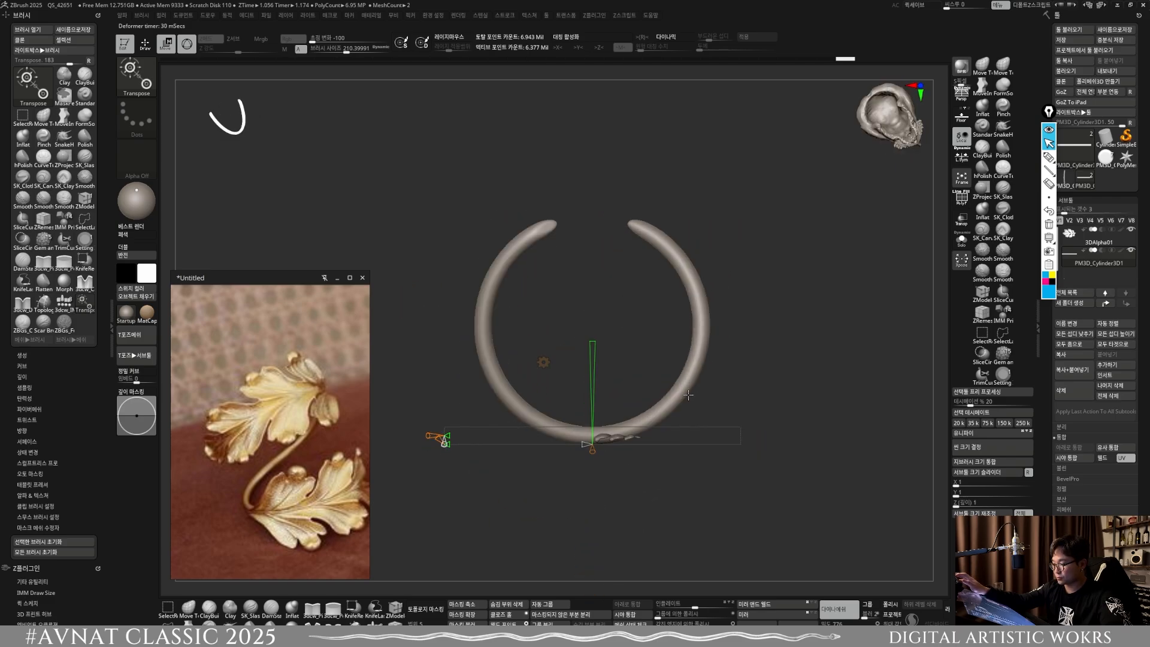
pyautogui.moveTo(715, 350); pyautogui.dragTo(677, 468)
pyautogui.click(560, 352)
pyautogui.click(584, 353)
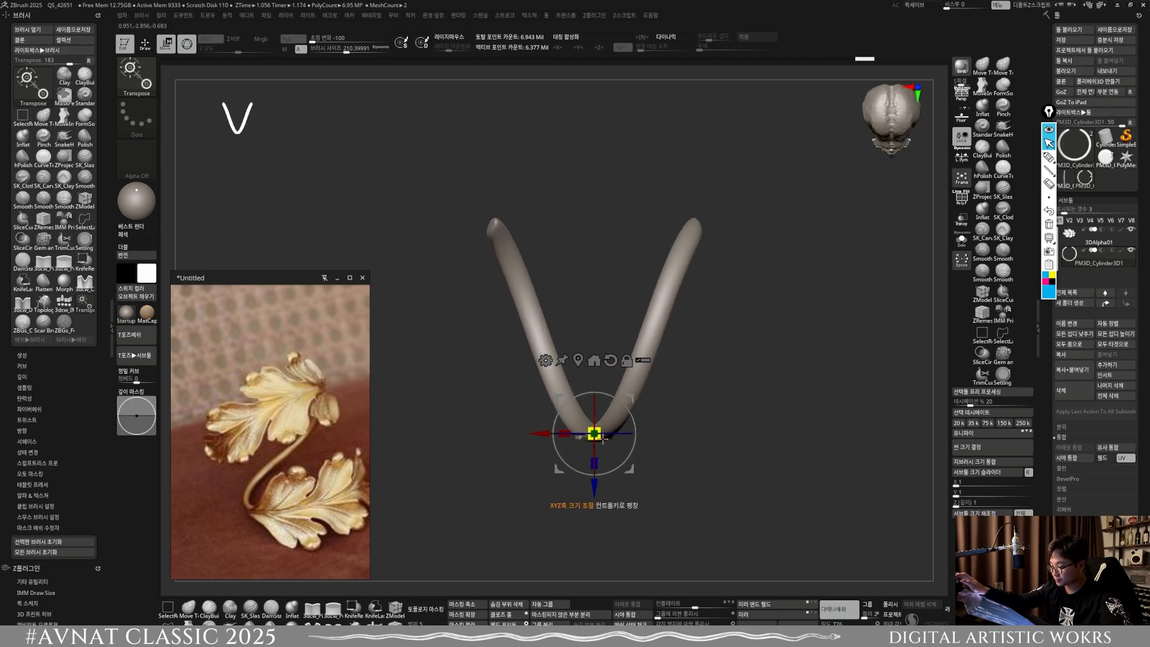
pyautogui.moveTo(569, 438); pyautogui.dragTo(576, 438)
pyautogui.moveTo(688, 450); pyautogui.dragTo(710, 554)
pyautogui.moveTo(705, 399); pyautogui.dragTo(751, 453)
# Step: Append a Cylinder3D subtool centred inside the twisted ring and make it the active subtool
pyautogui.press('f')
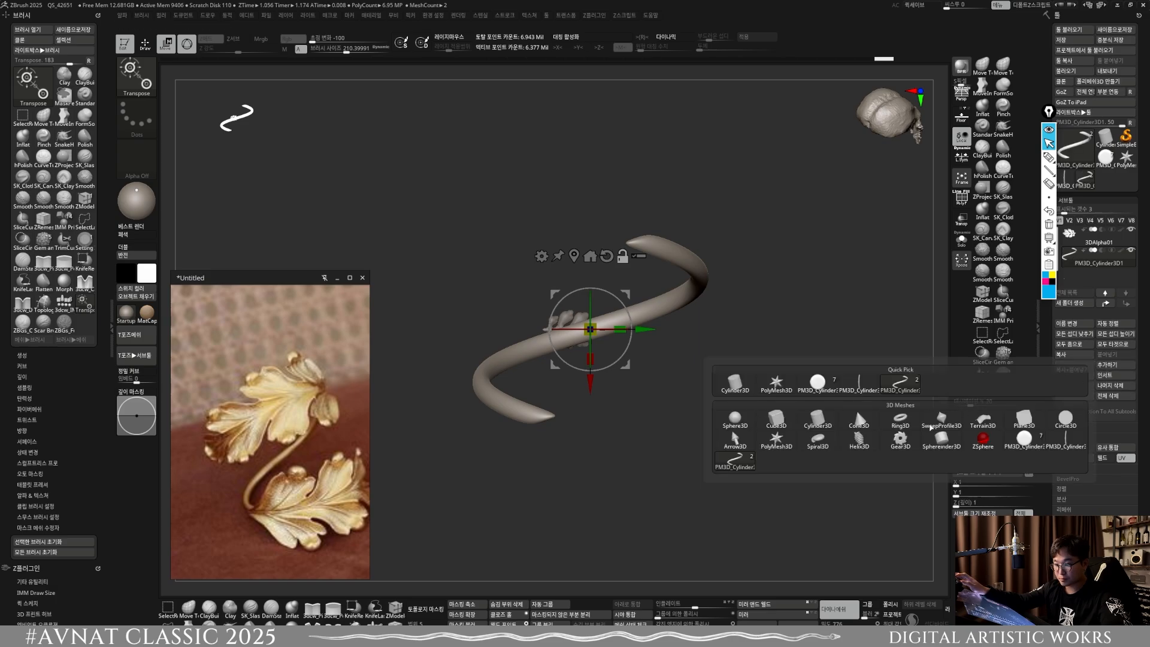
pyautogui.click(1094, 276)
pyautogui.press('f')
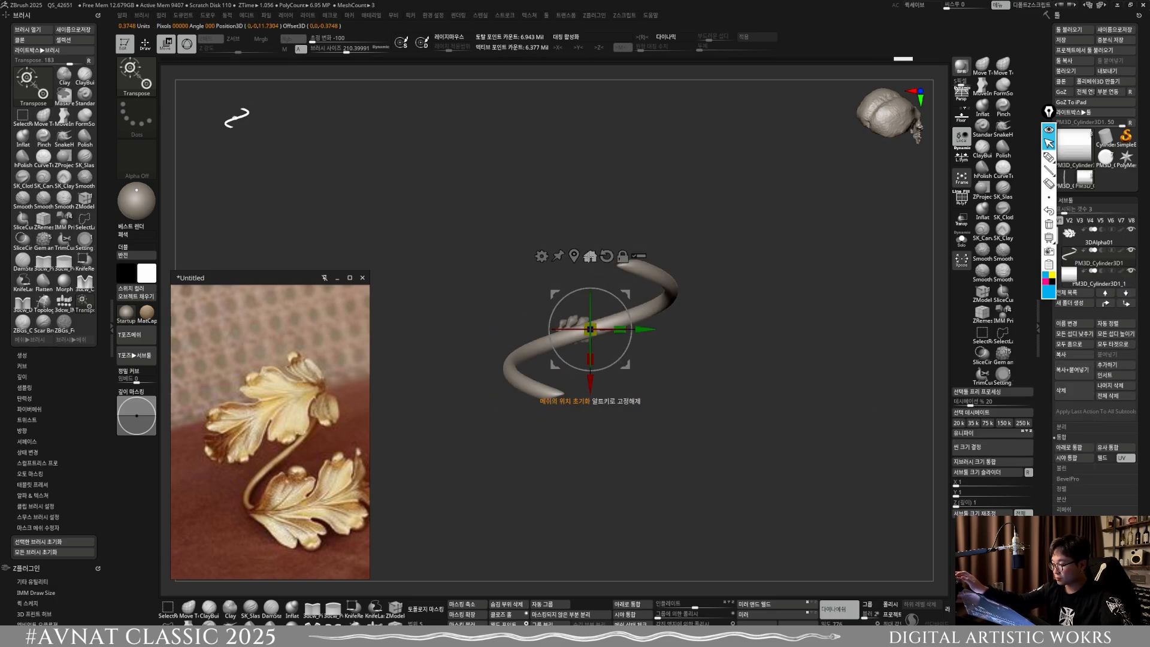
pyautogui.keyDown('shift'); pyautogui.moveTo(644, 306); pyautogui.dragTo(594, 405); pyautogui.keyUp('shift')
pyautogui.keyDown('alt'); pyautogui.moveTo(608, 414); pyautogui.dragTo(689, 480); pyautogui.keyUp('alt')
pyautogui.keyDown('alt'); pyautogui.click(678, 403); pyautogui.keyUp('alt')
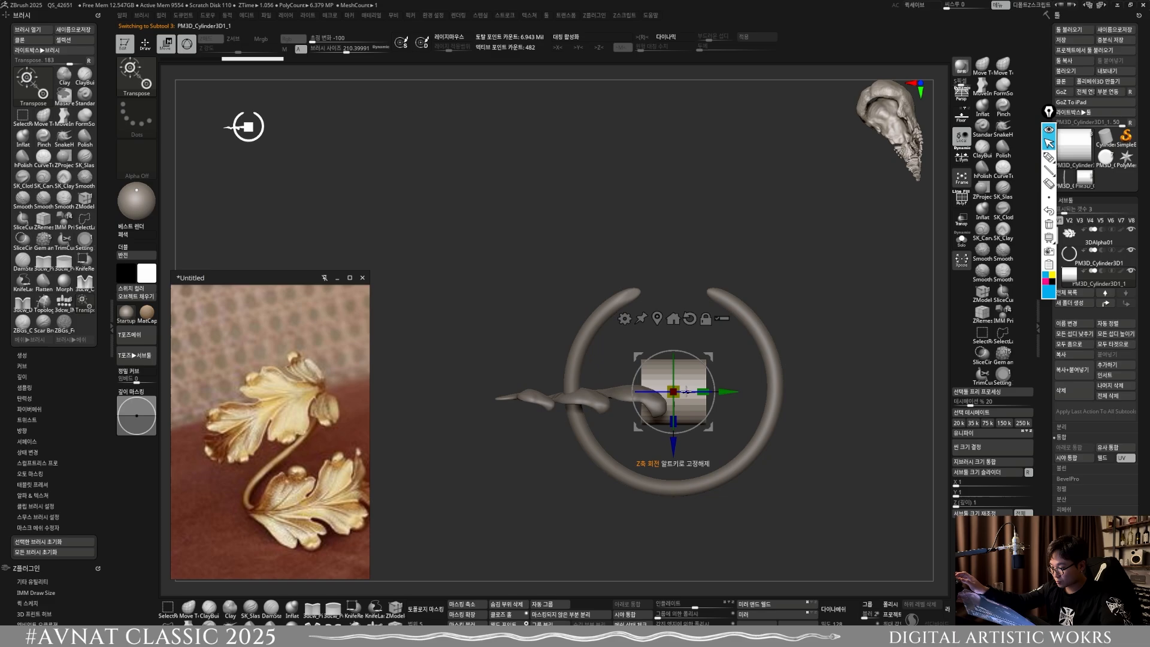
# Step: Rotate and enlarge the cylinder to fill the ring, and scale the twisted ring to about 0.967 around it
pyautogui.keyDown('shift'); pyautogui.moveTo(686, 391); pyautogui.dragTo(665, 333); pyautogui.keyUp('shift')
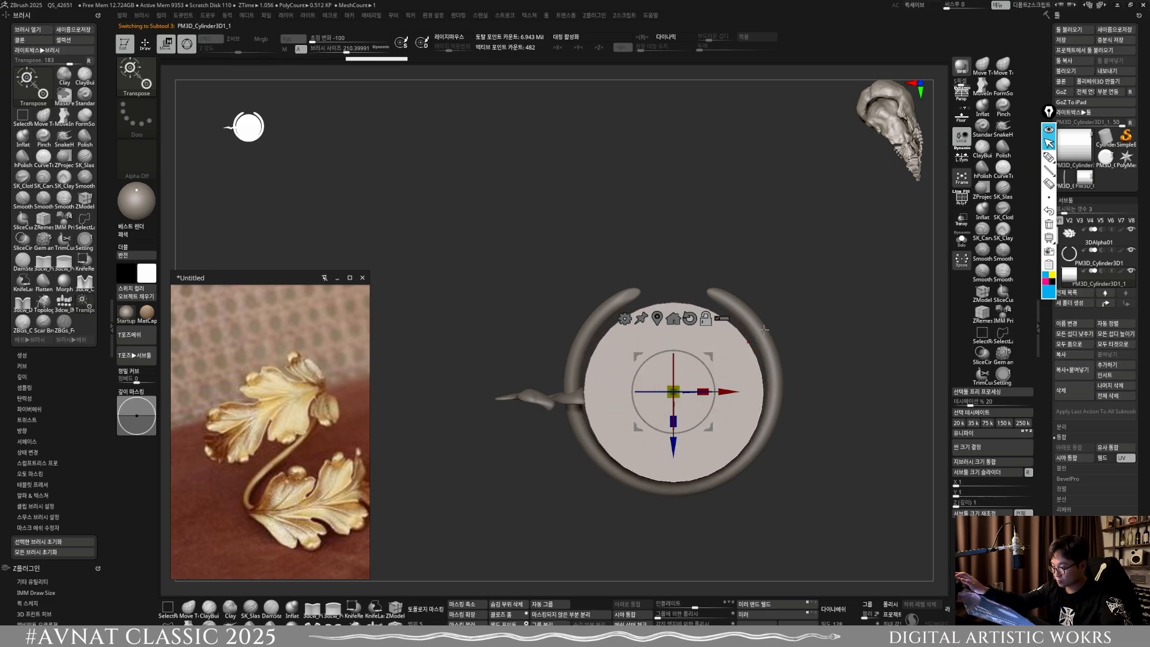
pyautogui.keyDown('alt'); pyautogui.click(765, 329); pyautogui.keyUp('alt')
pyautogui.moveTo(673, 449); pyautogui.dragTo(679, 458)
pyautogui.moveTo(676, 398); pyautogui.dragTo(674, 397)
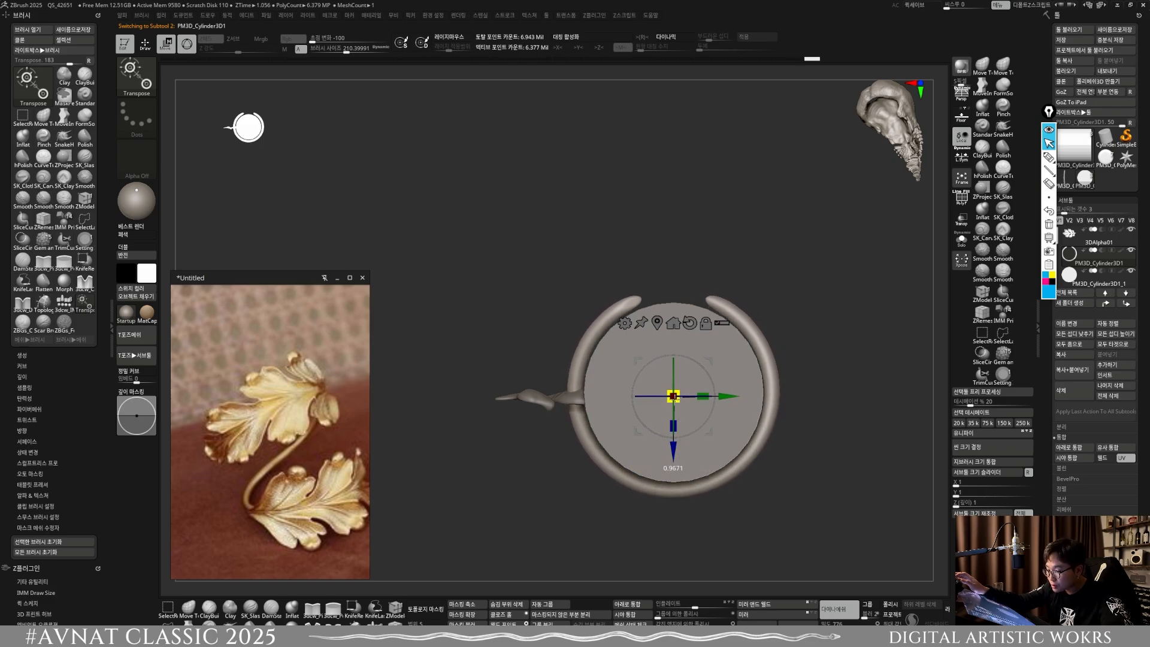
# Step: Make the leaf the active subtool and reposition it against the outside of the cylinder
pyautogui.keyDown('alt'); pyautogui.moveTo(572, 450); pyautogui.dragTo(543, 421); pyautogui.keyUp('alt')
pyautogui.keyDown('alt'); pyautogui.click(525, 408); pyautogui.keyUp('alt')
pyautogui.moveTo(519, 383); pyautogui.dragTo(566, 476)
pyautogui.moveTo(556, 357); pyautogui.dragTo(653, 312)
pyautogui.moveTo(565, 302); pyautogui.dragTo(568, 194)
pyautogui.keyDown('shift'); pyautogui.moveTo(610, 257); pyautogui.dragTo(565, 425); pyautogui.keyUp('shift')
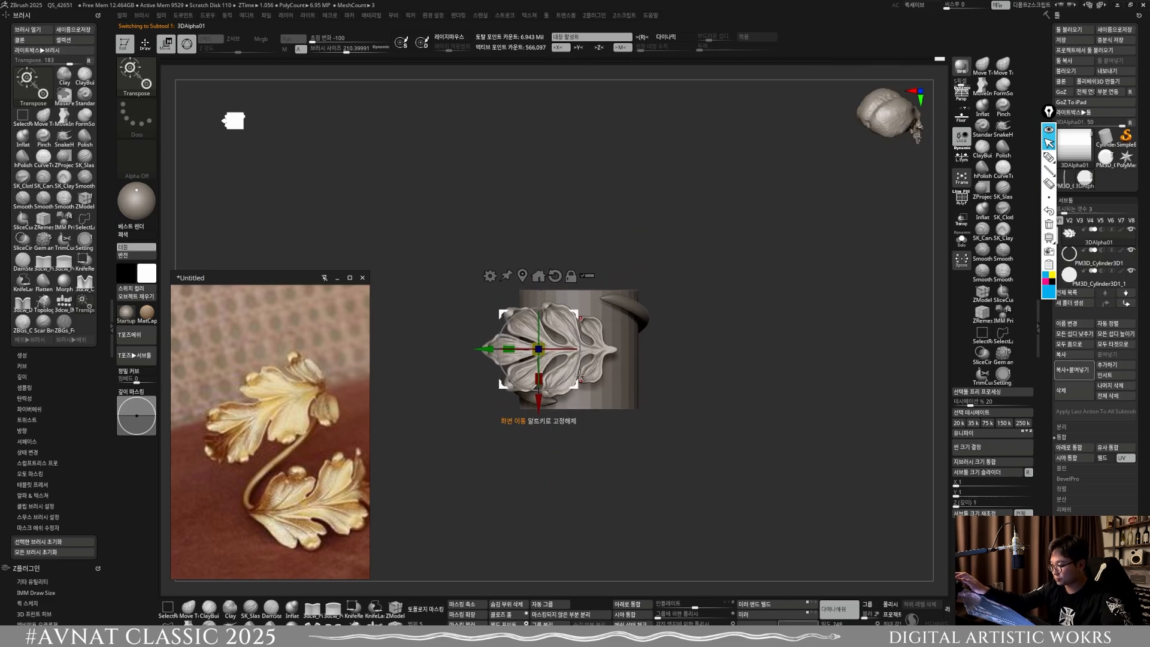
# Step: Rotate the leaf and move it above the cylinder's rim so its stem meets the upper end of the twisted ring
pyautogui.press('q')
pyautogui.press('x')
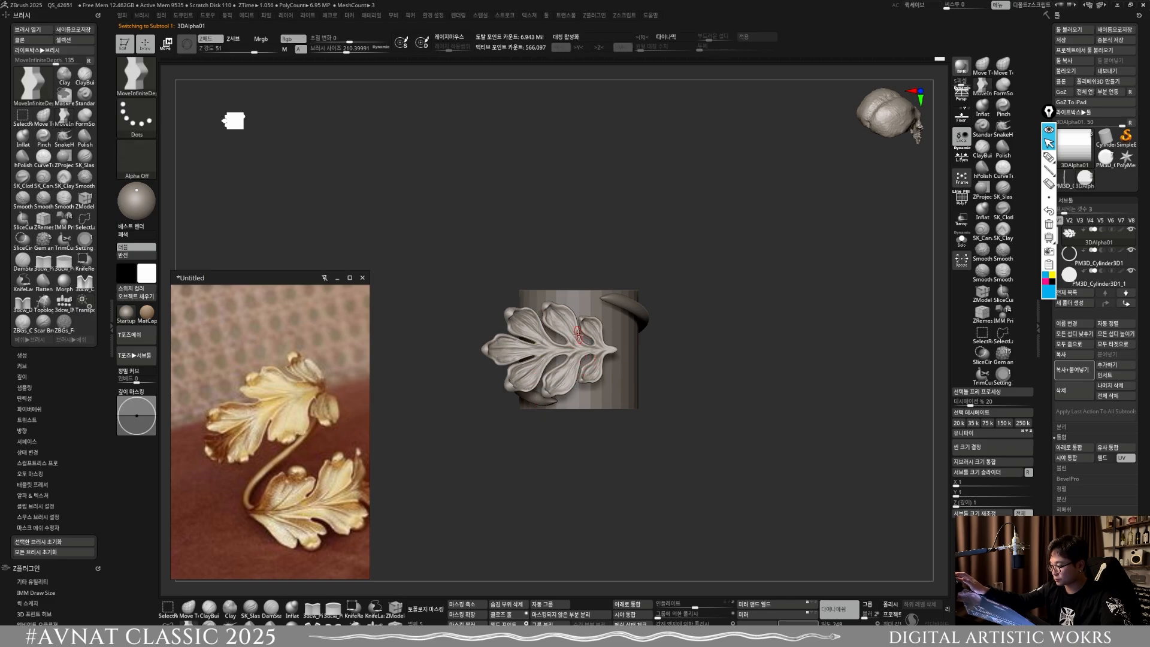
pyautogui.press('w')
pyautogui.moveTo(578, 337); pyautogui.dragTo(579, 360)
pyautogui.moveTo(580, 315); pyautogui.dragTo(554, 275)
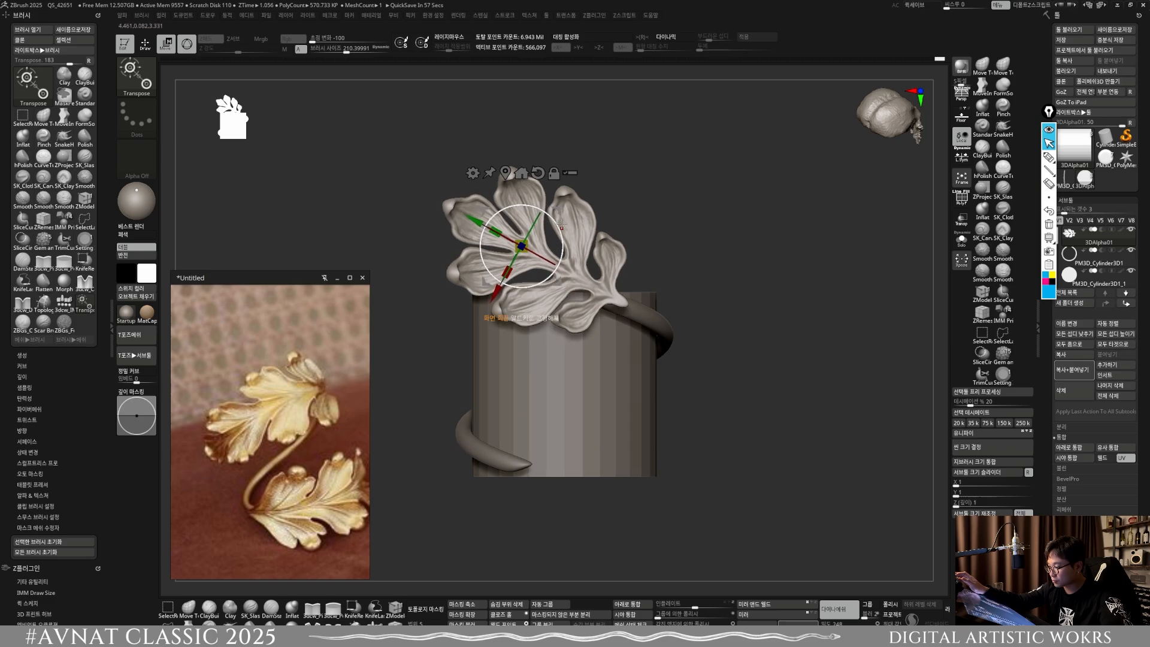
# Step: Make the twisted ring slightly thinner with the Inflate deformation and remesh it with DynaMesh
pyautogui.keyDown('alt'); pyautogui.click(645, 316); pyautogui.keyUp('alt')
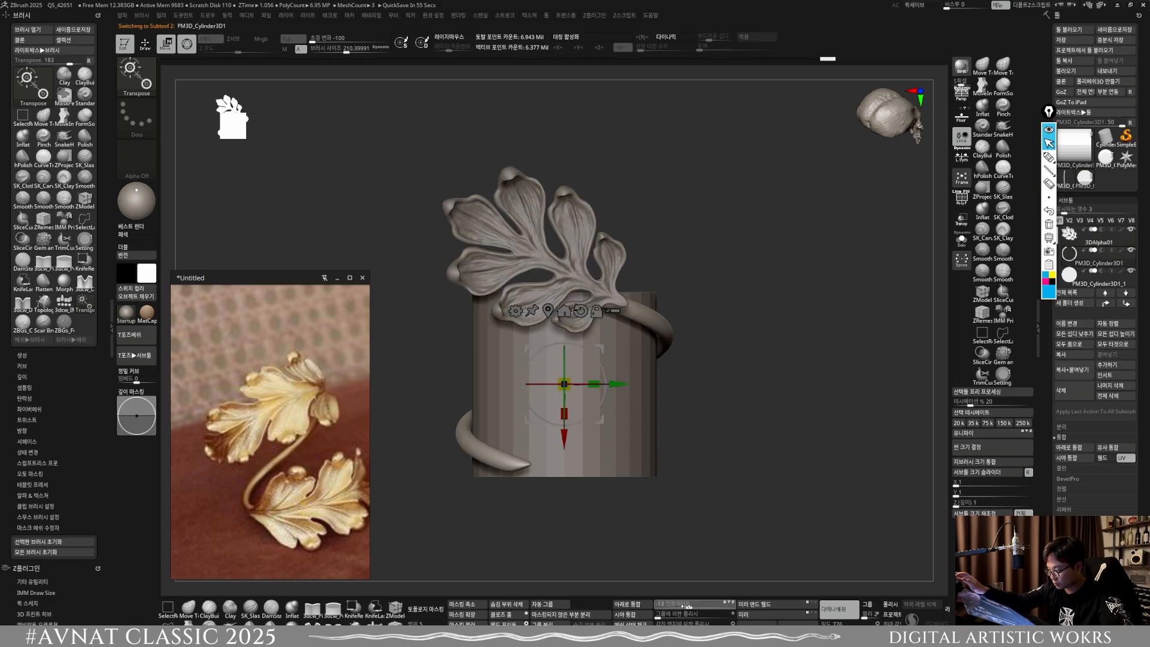
pyautogui.press('ctrl')
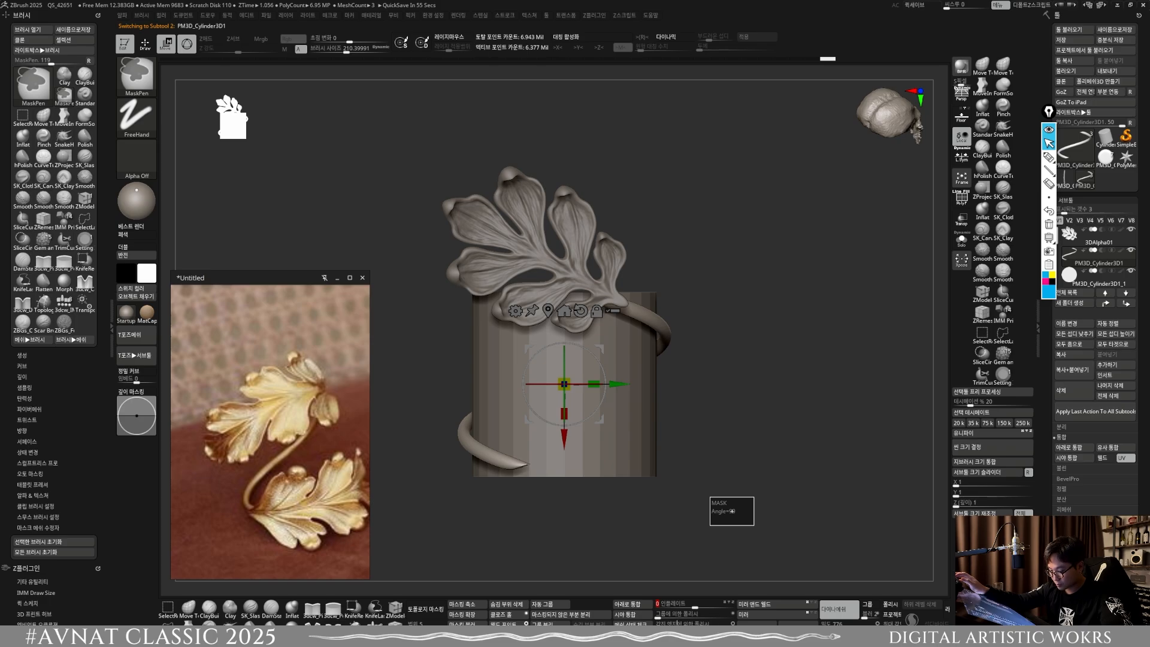
pyautogui.press('ctrl')
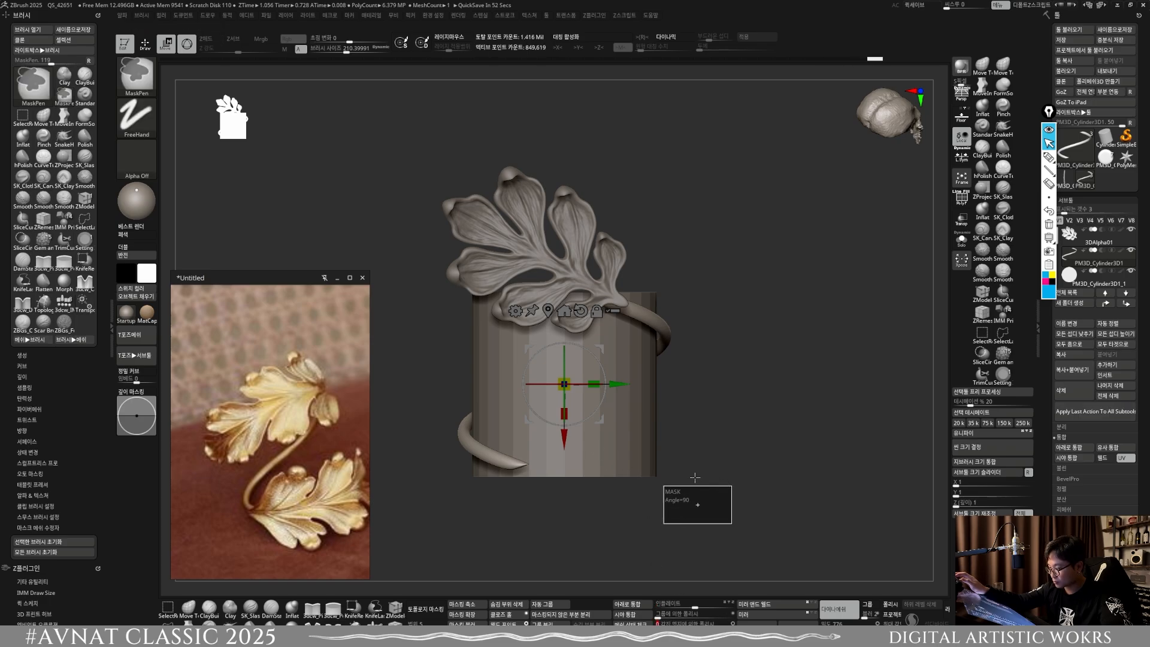
# Step: Bend the leaf with a gizmo deformer so it follows the cylinder's curvature, and accept the deformation
pyautogui.keyDown('alt'); pyautogui.click(607, 293); pyautogui.keyUp('alt')
pyautogui.keyDown('shift'); pyautogui.moveTo(620, 338); pyautogui.dragTo(560, 425, button='right'); pyautogui.keyUp('shift')
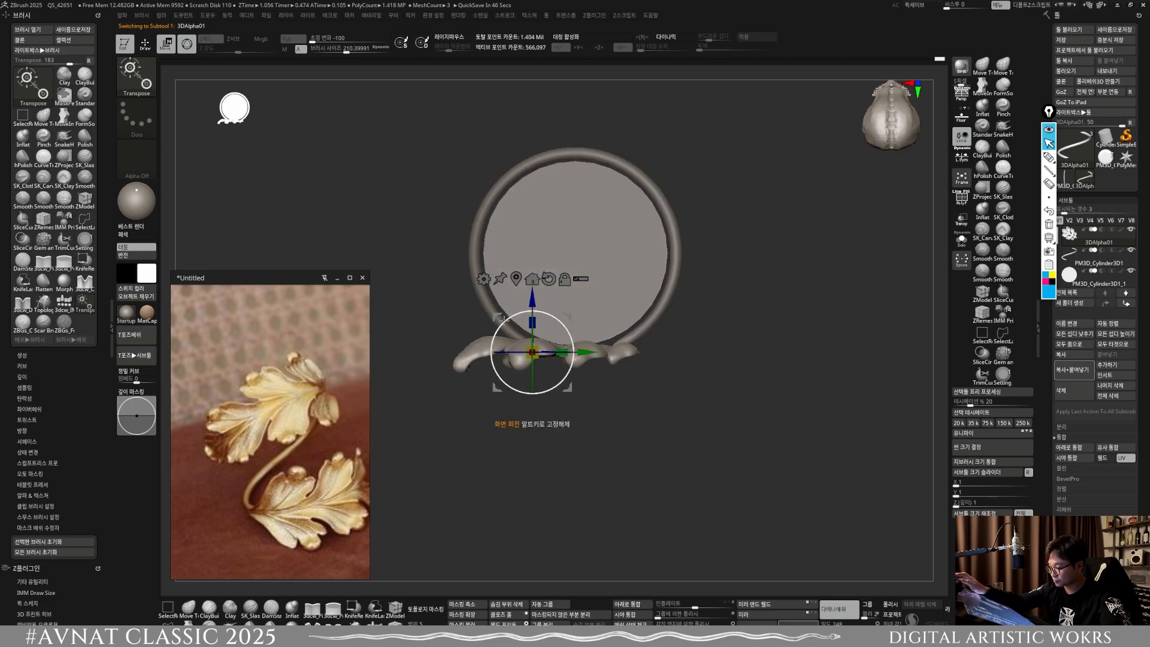
pyautogui.click(484, 279)
pyautogui.click(507, 301)
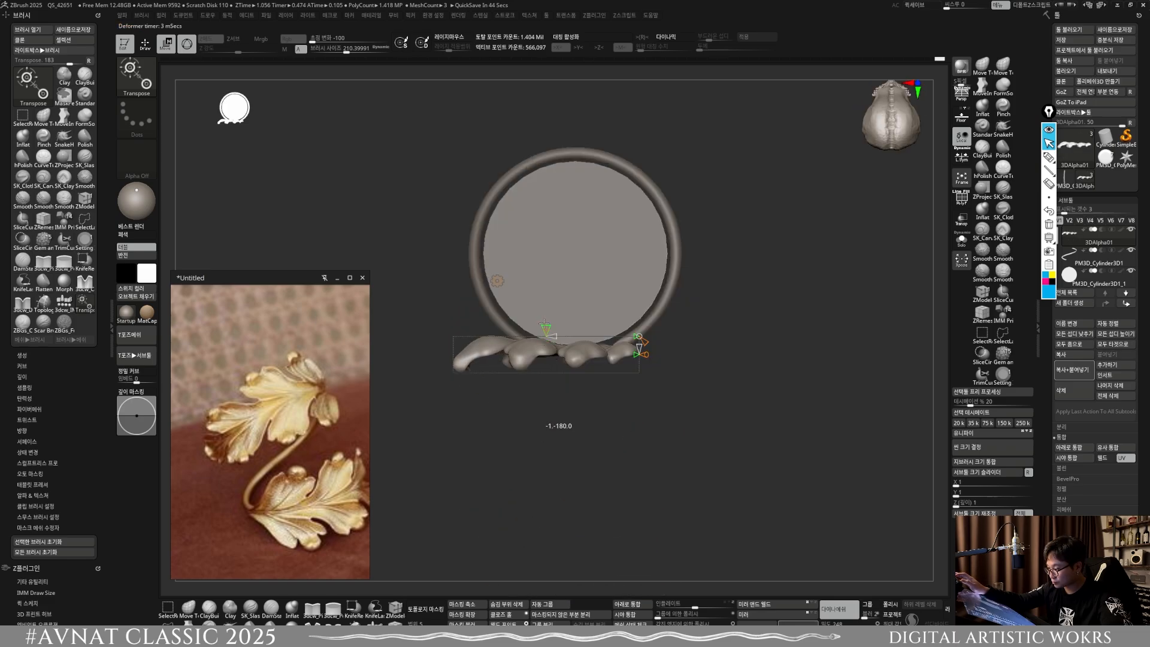
pyautogui.moveTo(544, 324); pyautogui.dragTo(584, 333)
pyautogui.click(497, 280)
pyautogui.click(597, 326)
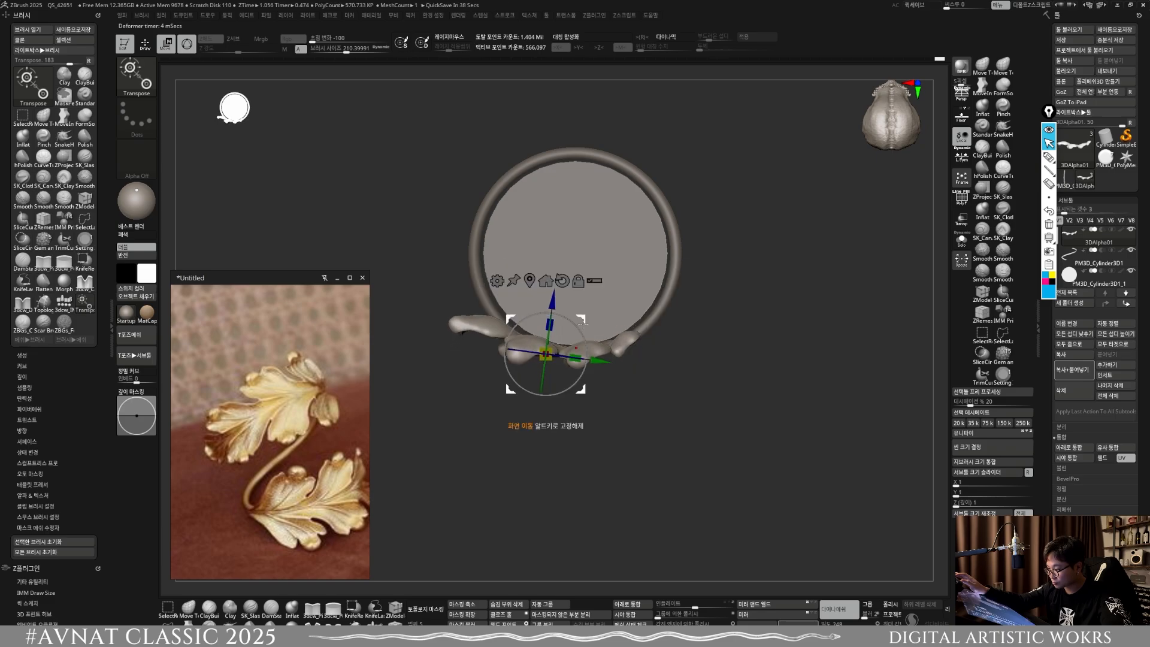
# Step: Scale the bent leaf to about 0.83 and reposition it against the cylinder so its stem meets the ring's upper end
pyautogui.keyDown('shift'); pyautogui.moveTo(590, 402); pyautogui.dragTo(613, 320, button='right'); pyautogui.keyUp('shift')
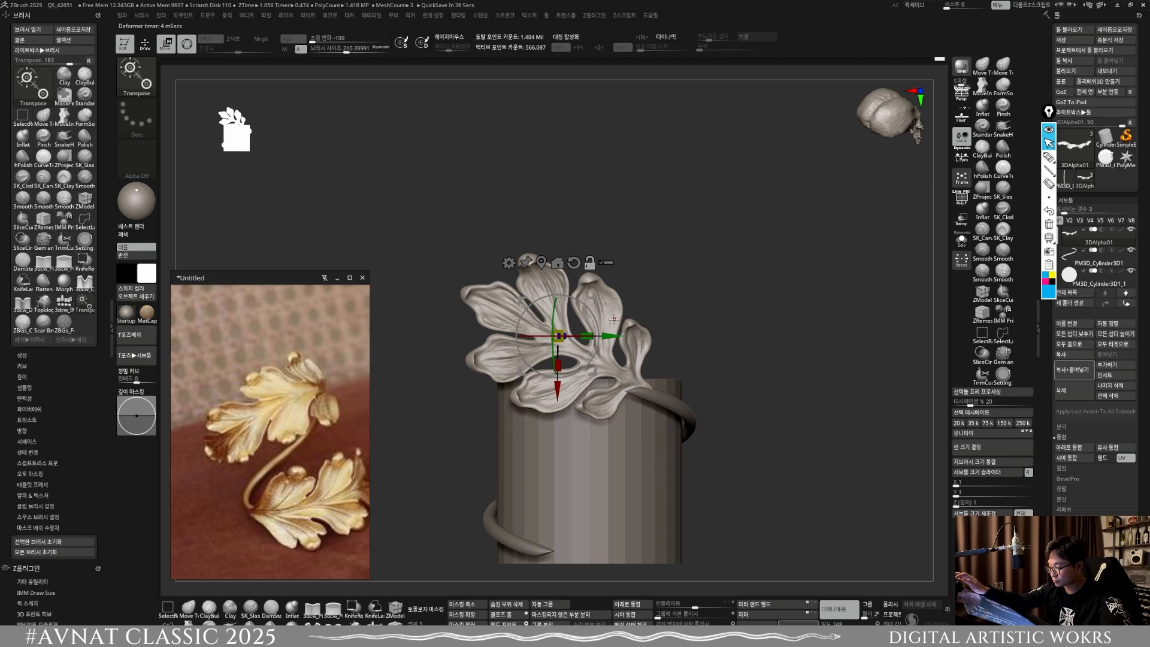
pyautogui.moveTo(562, 341); pyautogui.dragTo(560, 351)
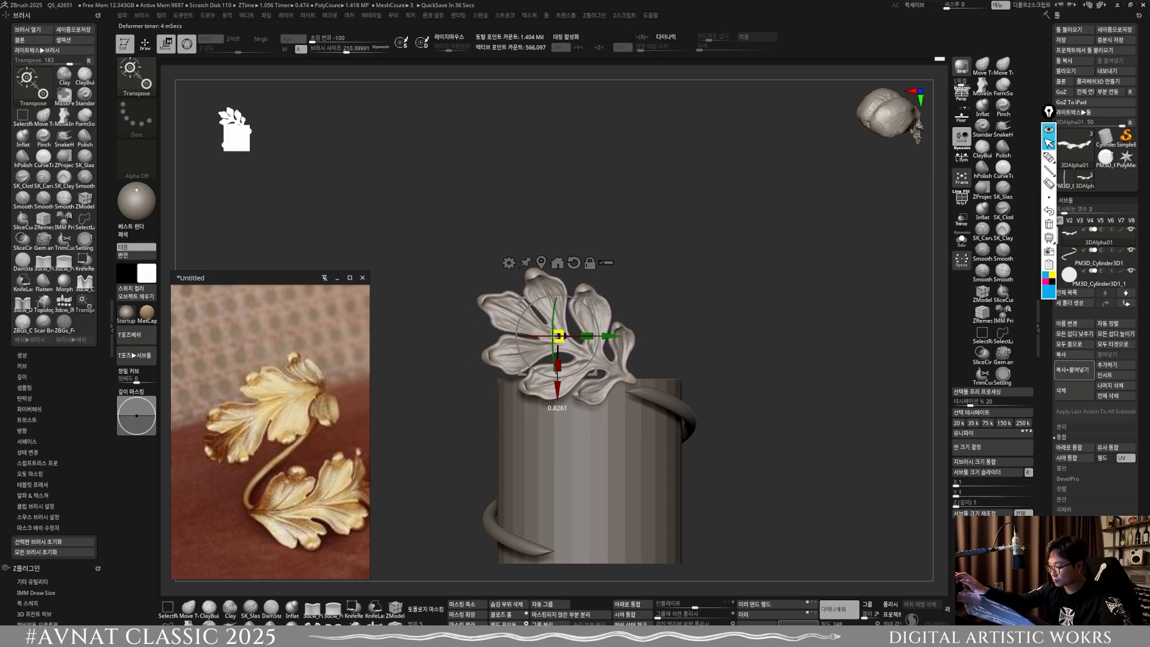
pyautogui.keyDown('shift'); pyautogui.moveTo(578, 373); pyautogui.dragTo(576, 481, button='right'); pyautogui.keyUp('shift')
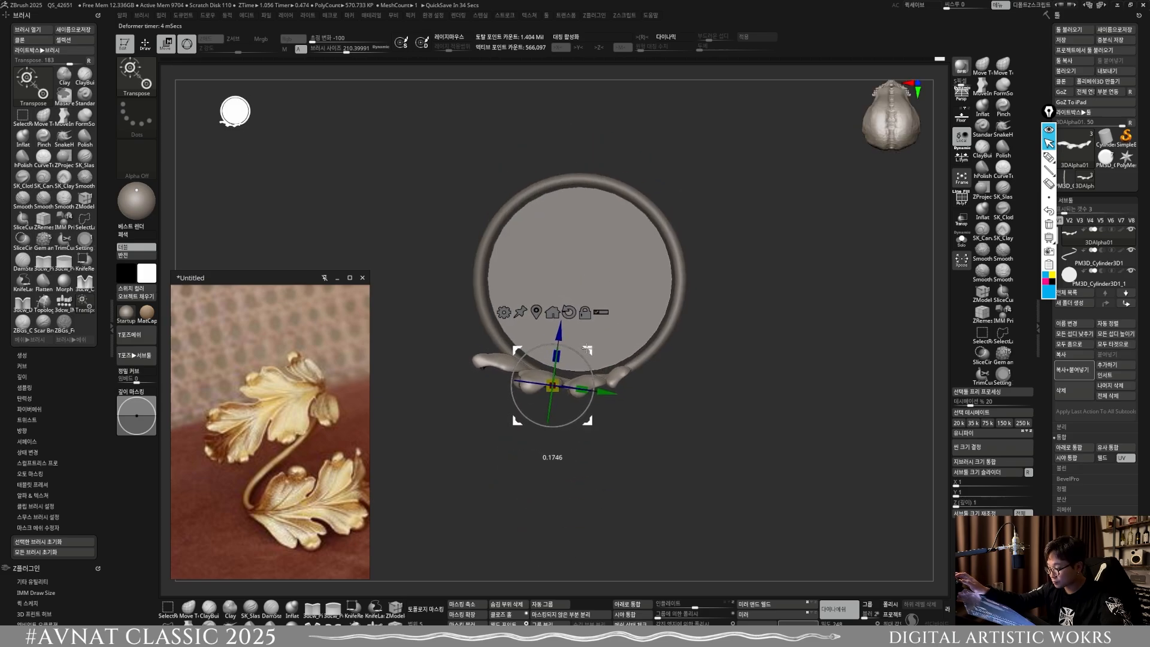
pyautogui.keyDown('shift'); pyautogui.moveTo(588, 349); pyautogui.dragTo(596, 357, button='right'); pyautogui.keyUp('shift')
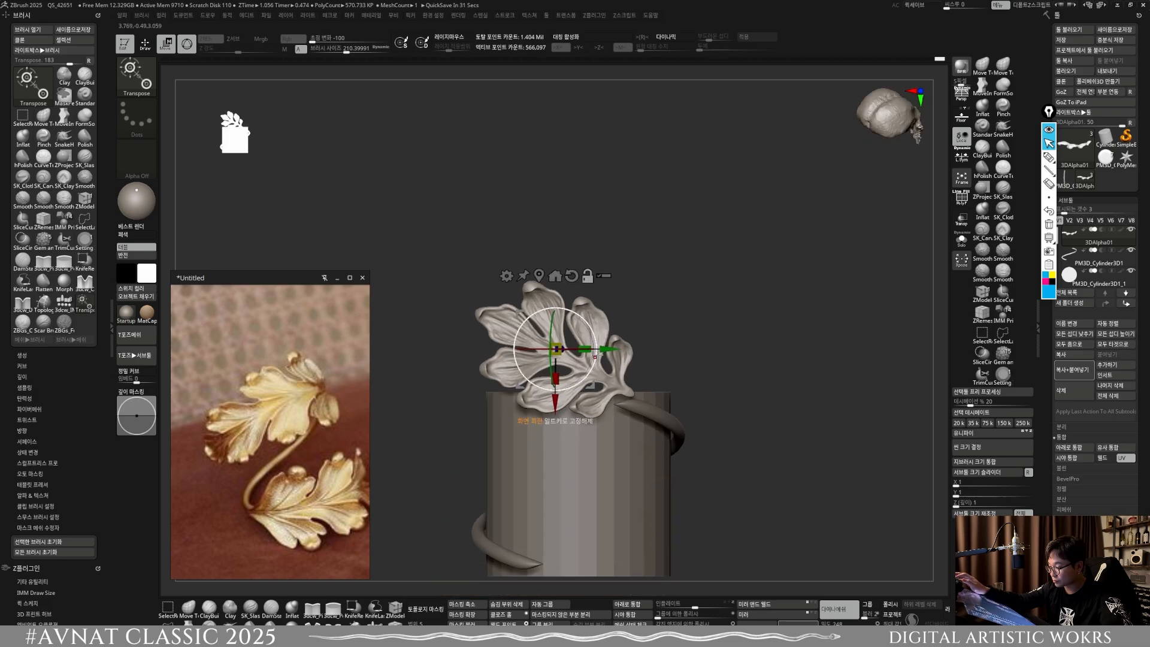
pyautogui.moveTo(593, 314); pyautogui.dragTo(595, 325)
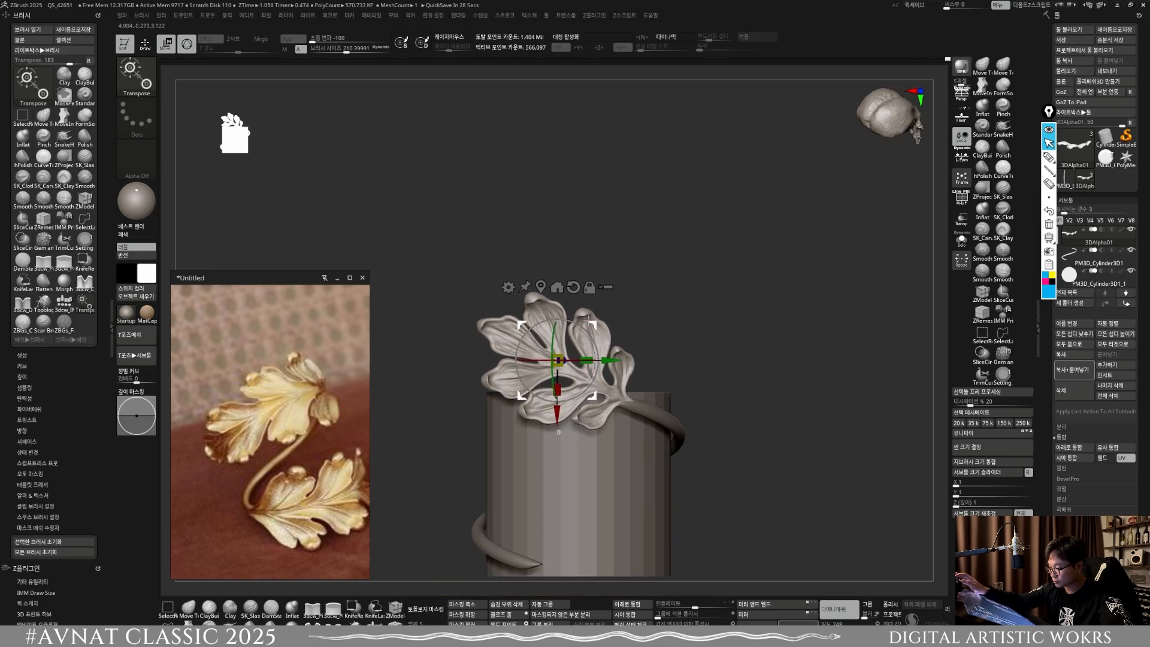
pyautogui.moveTo(589, 319); pyautogui.dragTo(589, 320)
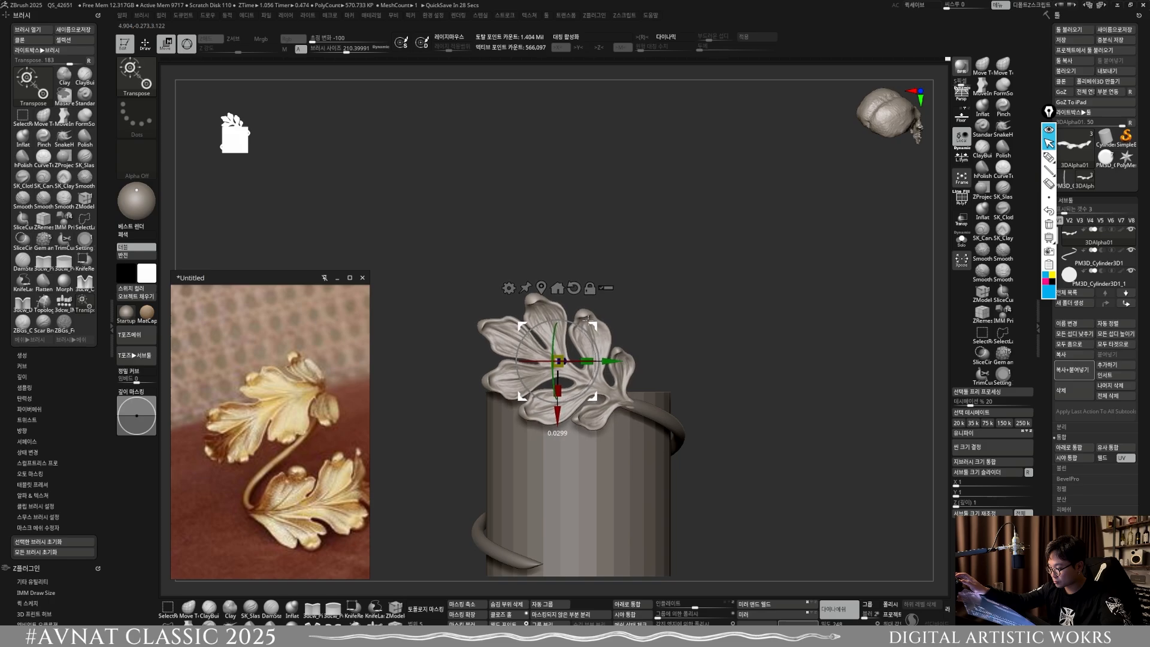
pyautogui.keyDown('ctrl'); pyautogui.moveTo(602, 406); pyautogui.dragTo(688, 444, button='right'); pyautogui.keyUp('ctrl')
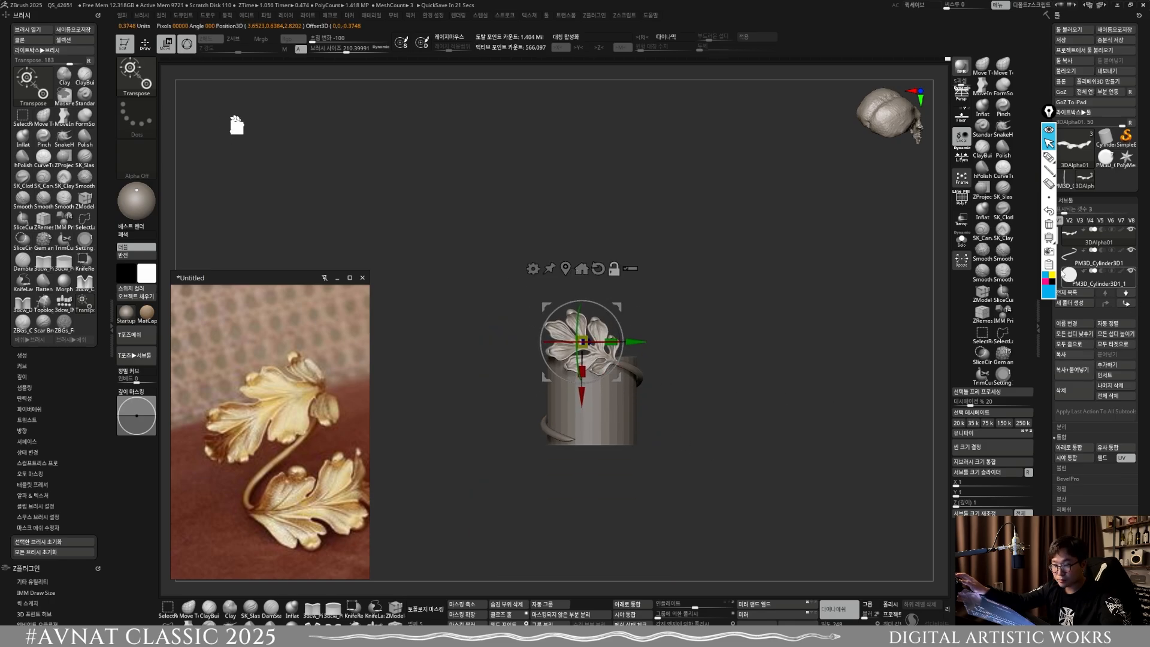
# Step: Place the leaf directly above the cylinder in the subtool order and merge the two into one subtool
pyautogui.moveTo(1066, 259); pyautogui.dragTo(1067, 263)
pyautogui.click(1070, 447)
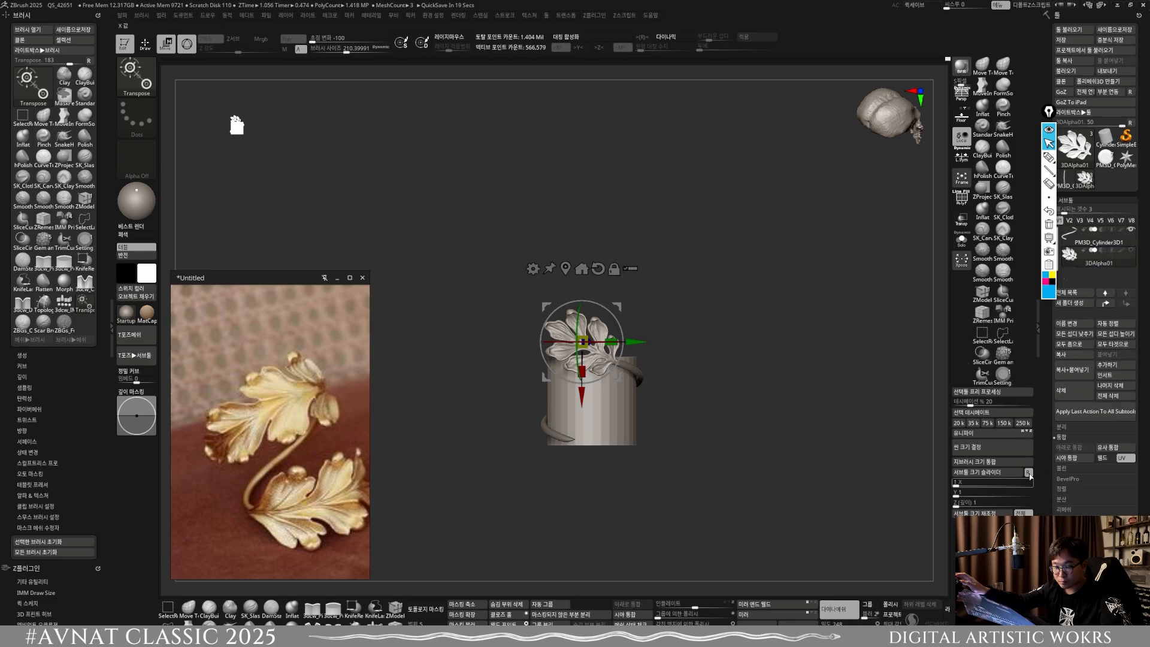
pyautogui.click(566, 267)
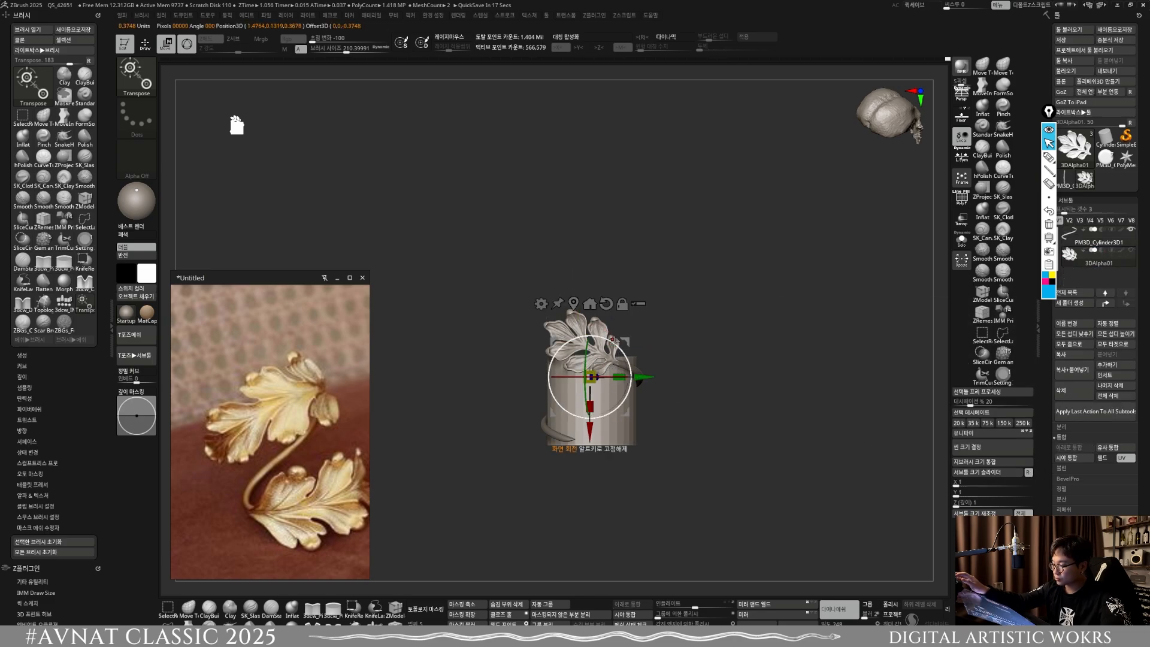
# Step: Isolate the cylinder within the merged subtool and split it from the leaf into its own subtool
pyautogui.hotkey('ctrl', 'z')
pyautogui.press('q')
pyautogui.keyDown('ctrl'); pyautogui.keyDown('shift'); pyautogui.click(620, 419); pyautogui.keyUp('shift'); pyautogui.keyUp('ctrl')
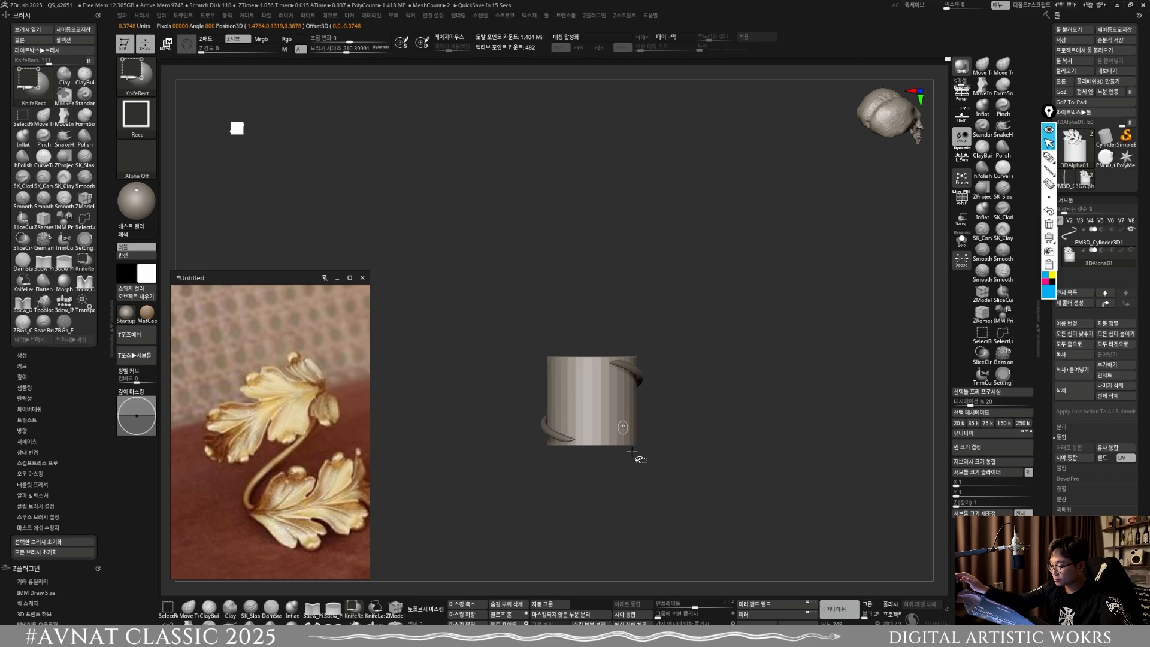
pyautogui.click(591, 624)
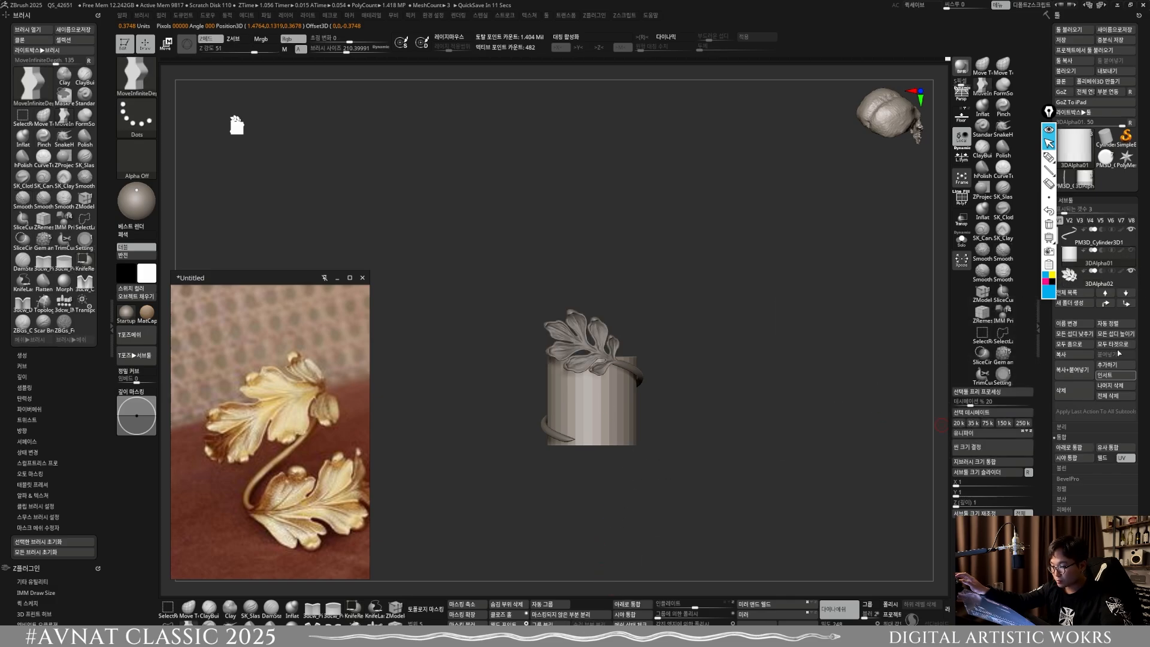
pyautogui.click(1091, 278)
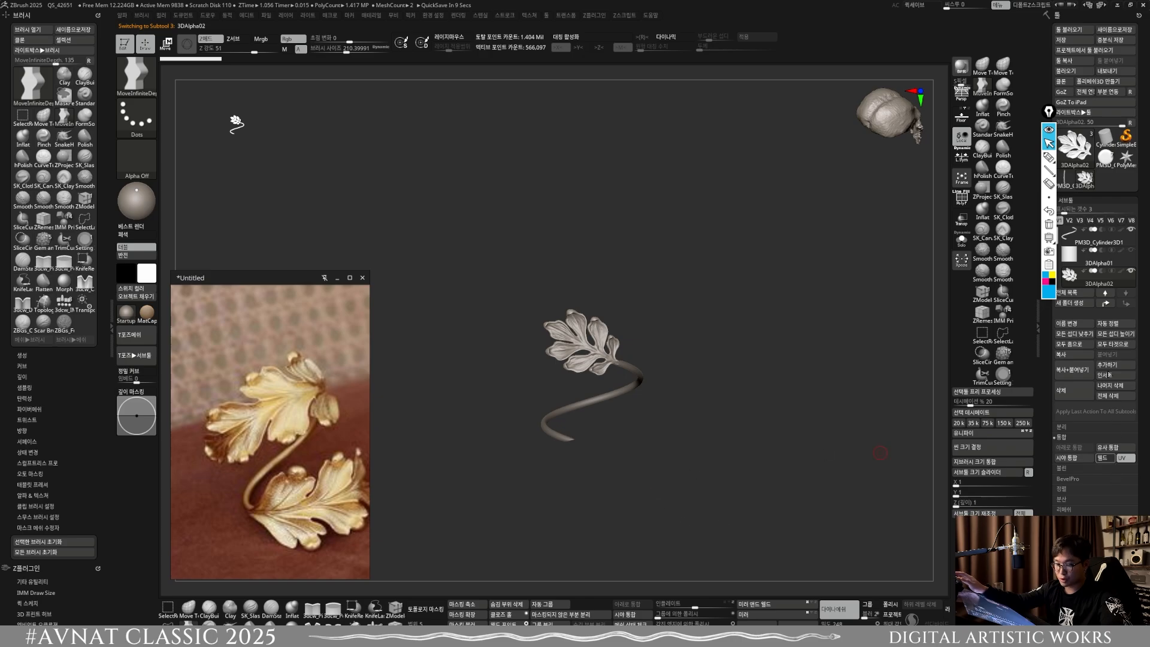
pyautogui.click(1130, 252)
pyautogui.click(1078, 258)
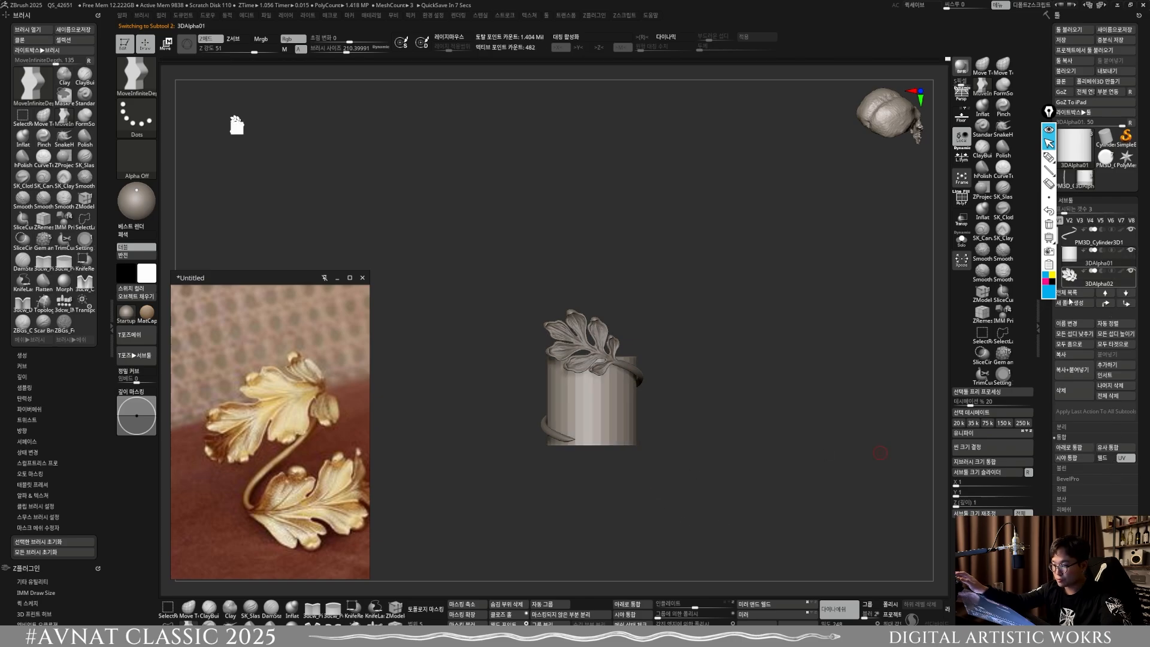
pyautogui.click(1057, 447)
pyautogui.press('w')
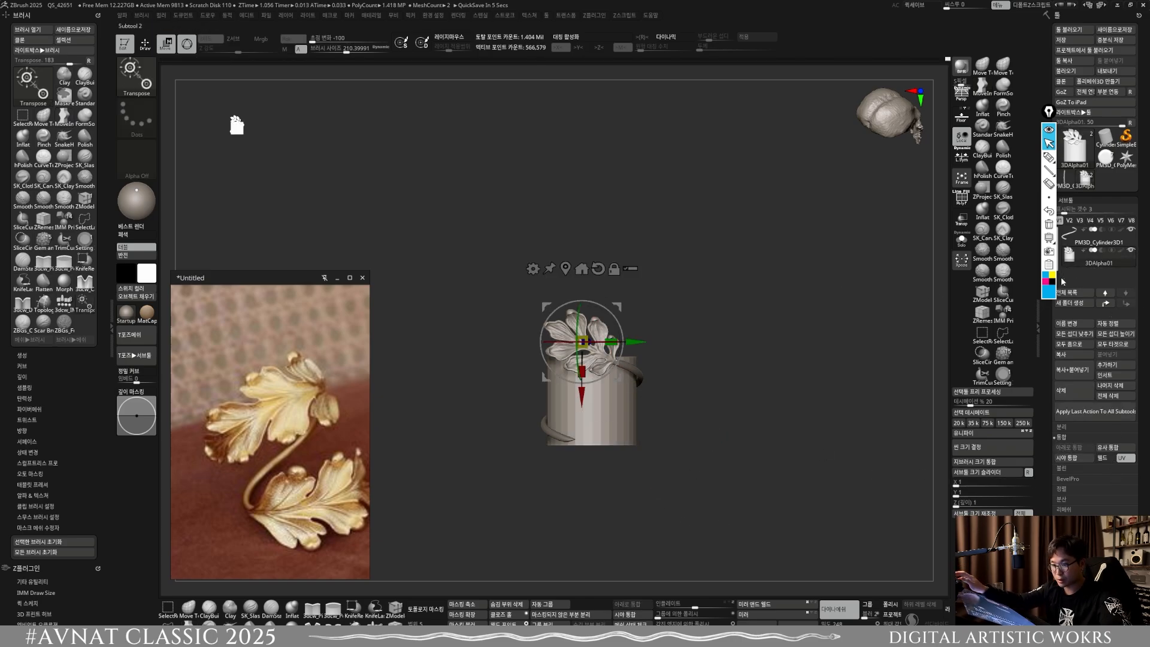
pyautogui.click(149, 50)
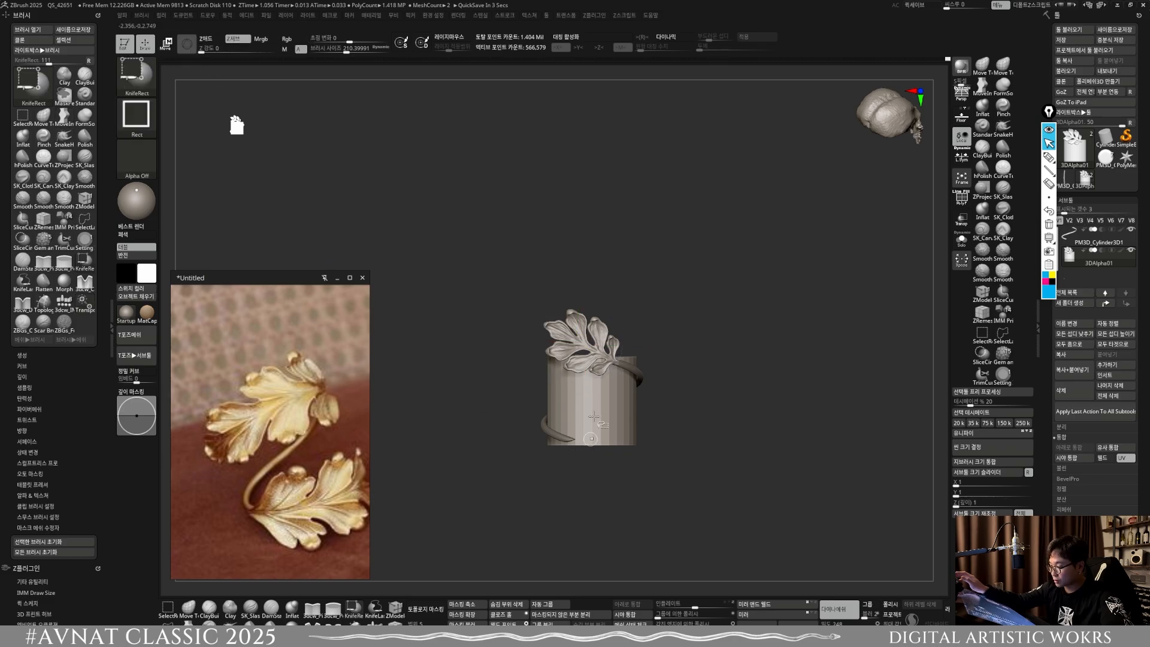
pyautogui.keyDown('ctrl'); pyautogui.keyDown('shift'); pyautogui.click(593, 420); pyautogui.keyUp('shift'); pyautogui.keyUp('ctrl')
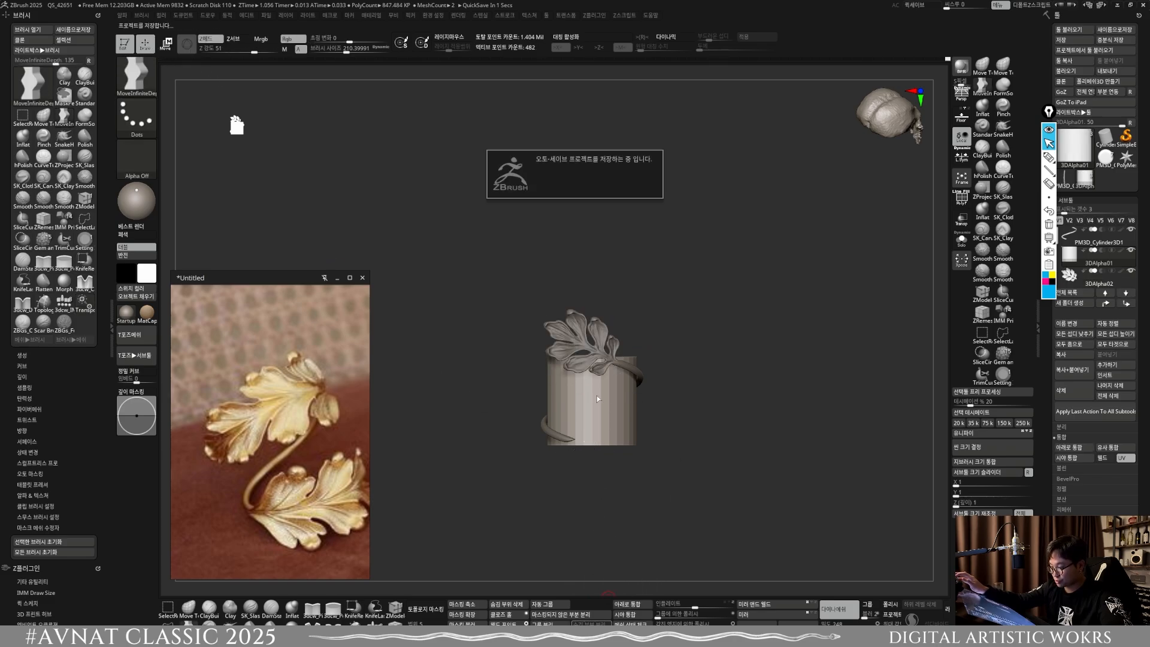
# Step: Centre the transform gizmo on the cylinder and merge the leaf subtool into it
pyautogui.press('w')
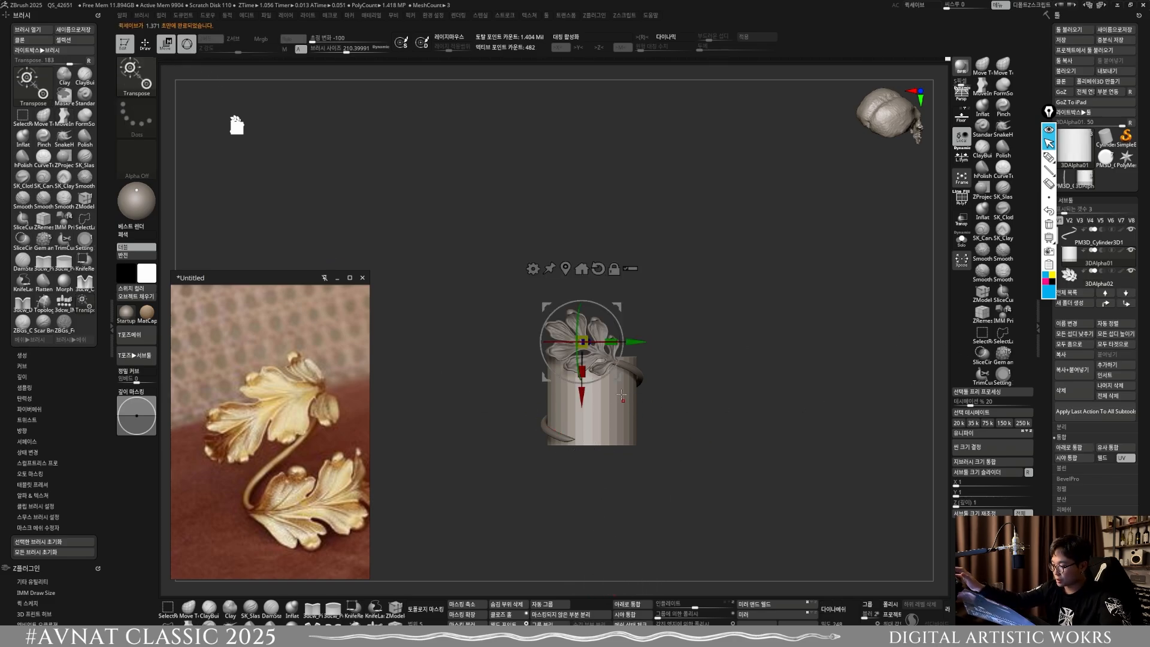
pyautogui.keyDown('alt'); pyautogui.click(608, 420); pyautogui.keyUp('alt')
pyautogui.click(609, 346)
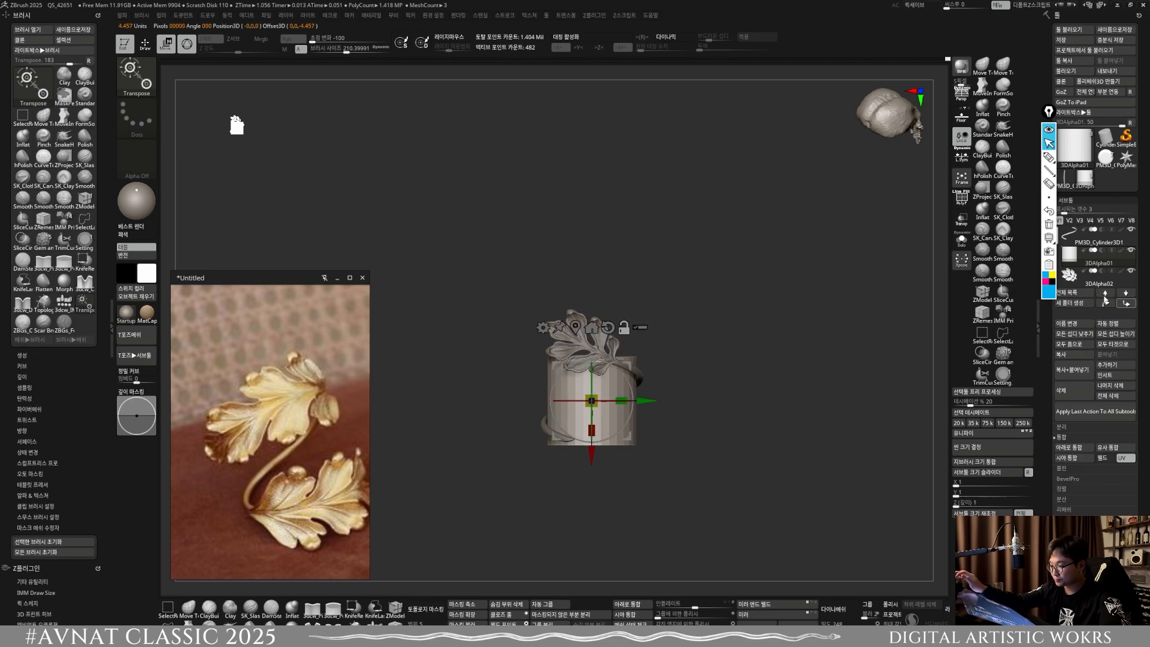
pyautogui.click(1071, 447)
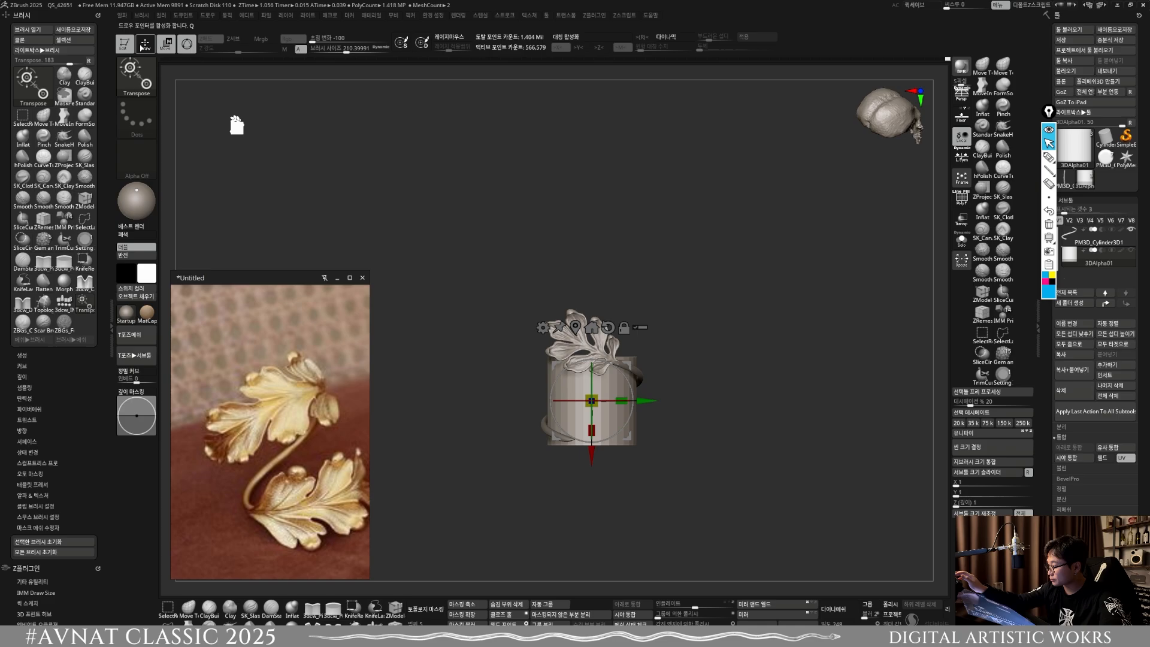
# Step: Drop the cylinder part from the merged subtool, keeping only the leaf with its pivot at the cylinder's centre
pyautogui.click(142, 46)
pyautogui.keyDown('ctrl'); pyautogui.keyDown('shift'); pyautogui.click(618, 426); pyautogui.keyUp('shift'); pyautogui.keyUp('ctrl')
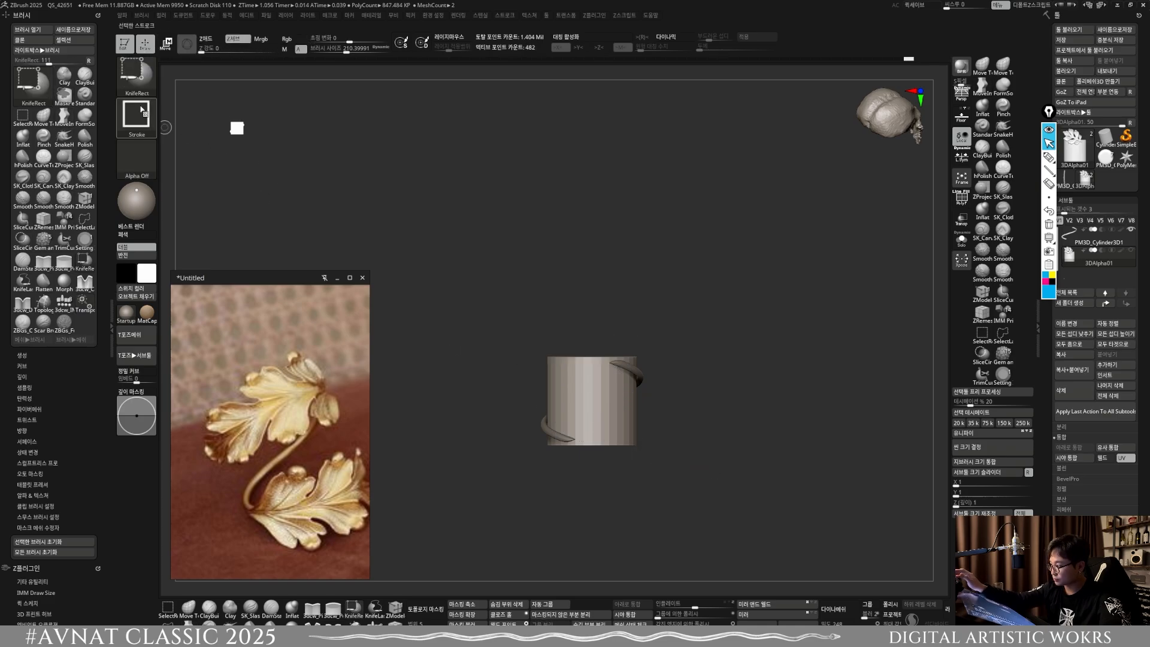
pyautogui.keyDown('ctrl'); pyautogui.keyDown('shift'); pyautogui.click(765, 441); pyautogui.keyUp('shift'); pyautogui.keyUp('ctrl')
pyautogui.press('w')
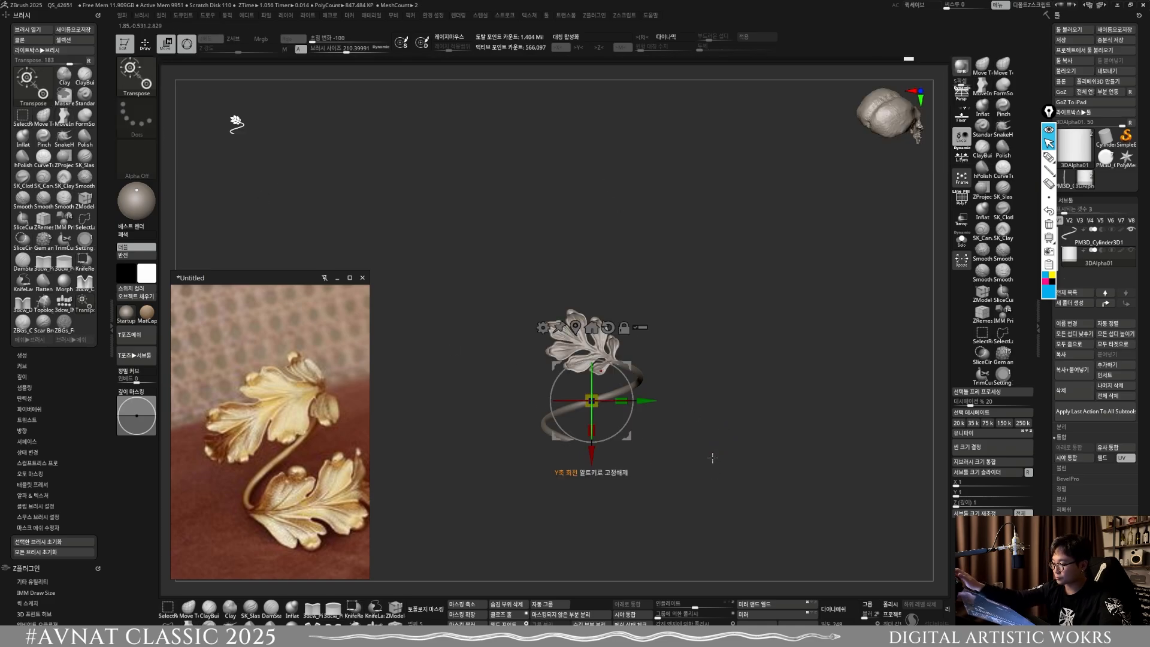
# Step: Duplicate the leaf, rotate the copy 180° about the ring's centre to the lower end, and show the original leaf
pyautogui.click(1075, 370)
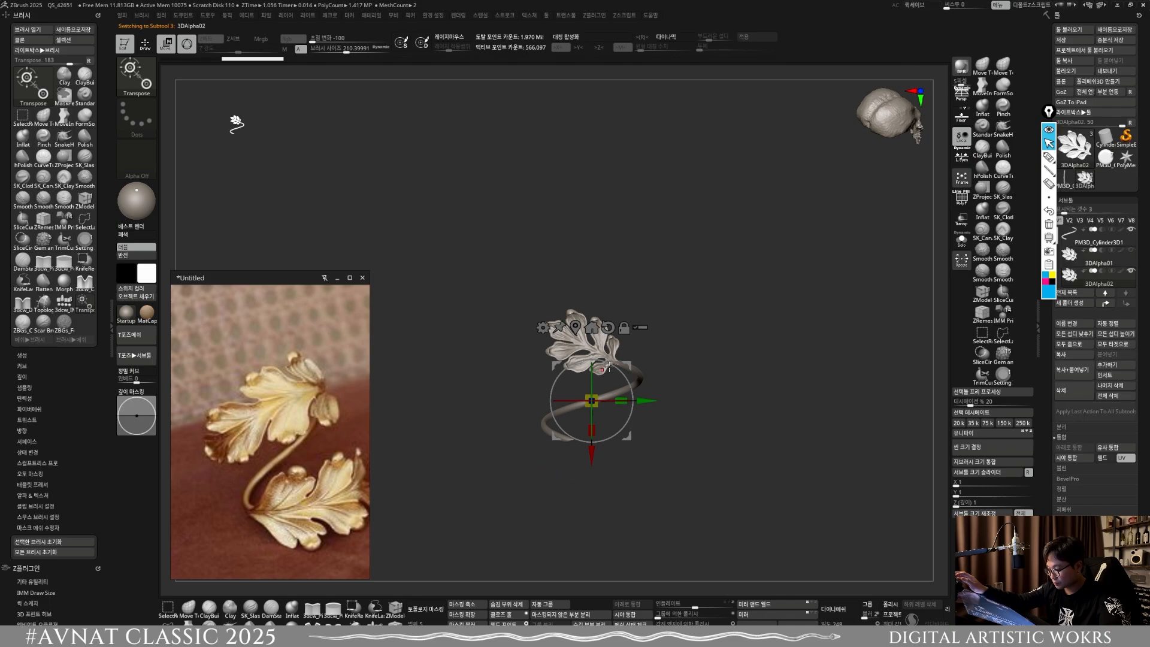
pyautogui.moveTo(609, 365); pyautogui.dragTo(525, 512)
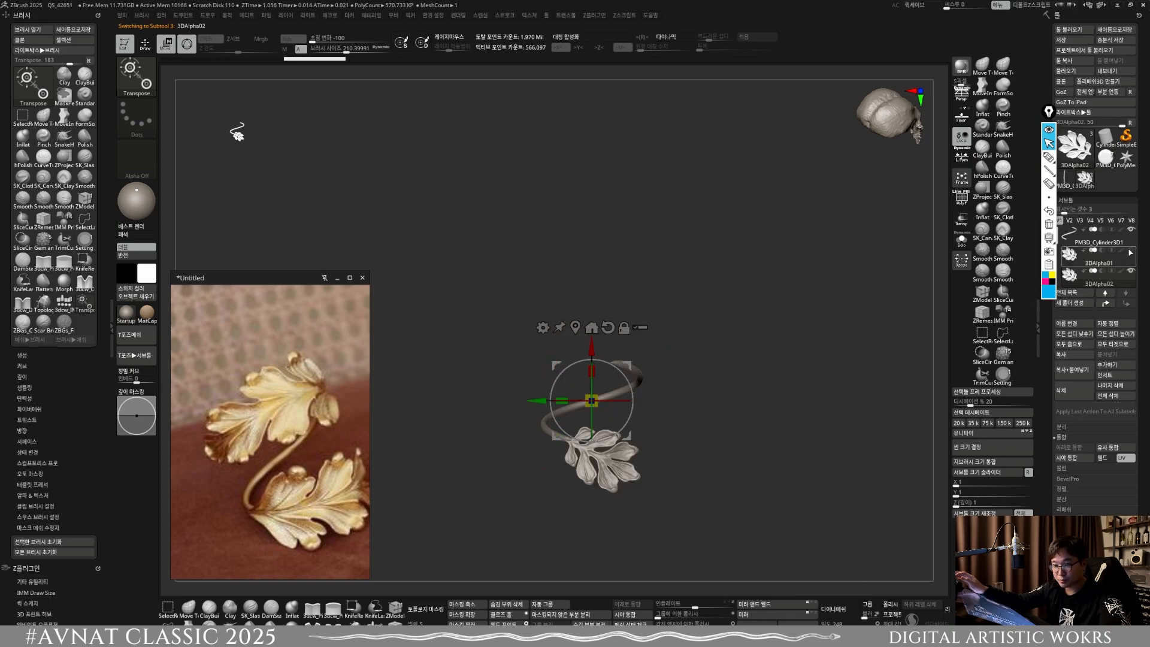
pyautogui.click(1130, 252)
# Step: Make the twisted ring the active subtool and compress it vertically to reduce the spread between its two ends
pyautogui.moveTo(679, 397)
pyautogui.mouseDown(button='right')
pyautogui.moveTo(678, 364)
pyautogui.moveTo(677, 399)
pyautogui.mouseUp(button='right')
pyautogui.keyDown('ctrl'); pyautogui.moveTo(594, 413); pyautogui.dragTo(617, 433, button='right'); pyautogui.keyUp('ctrl')
pyautogui.moveTo(617, 433); pyautogui.dragTo(650, 443, button='right')
pyautogui.keyDown('alt'); pyautogui.click(583, 425); pyautogui.keyUp('alt')
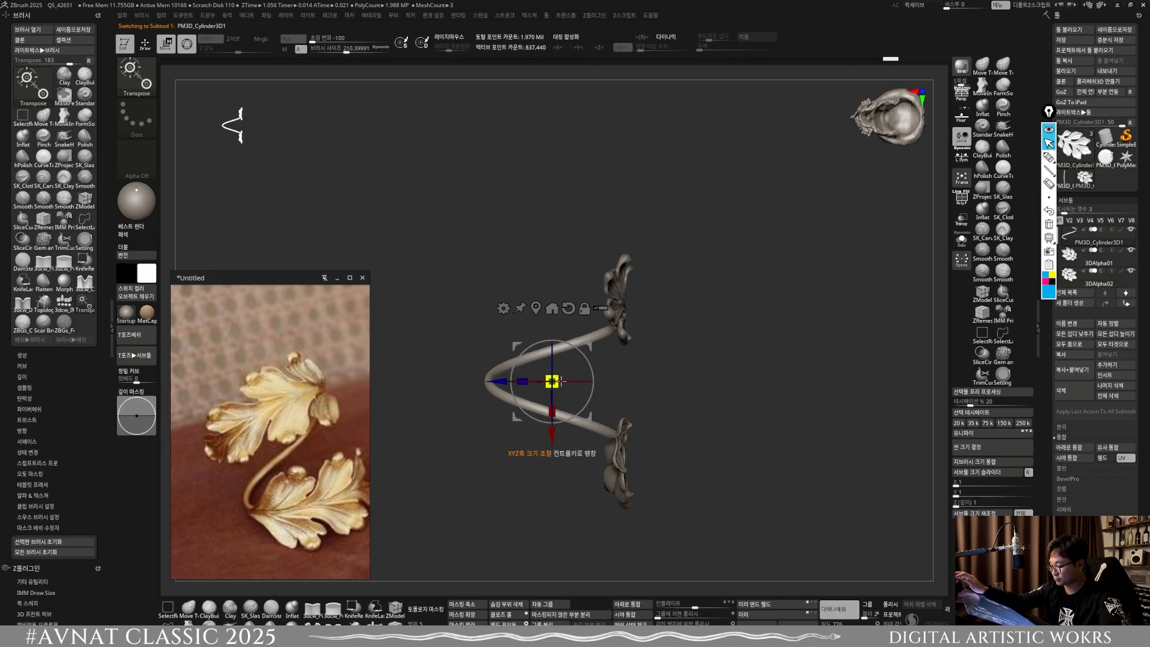
pyautogui.moveTo(556, 414); pyautogui.dragTo(554, 397)
pyautogui.moveTo(605, 412); pyautogui.dragTo(666, 409, button='right')
# Step: Lower the upper leaf onto the ring's upper end and delete the duplicated lower leaf
pyautogui.keyDown('alt'); pyautogui.click(556, 320); pyautogui.keyUp('alt')
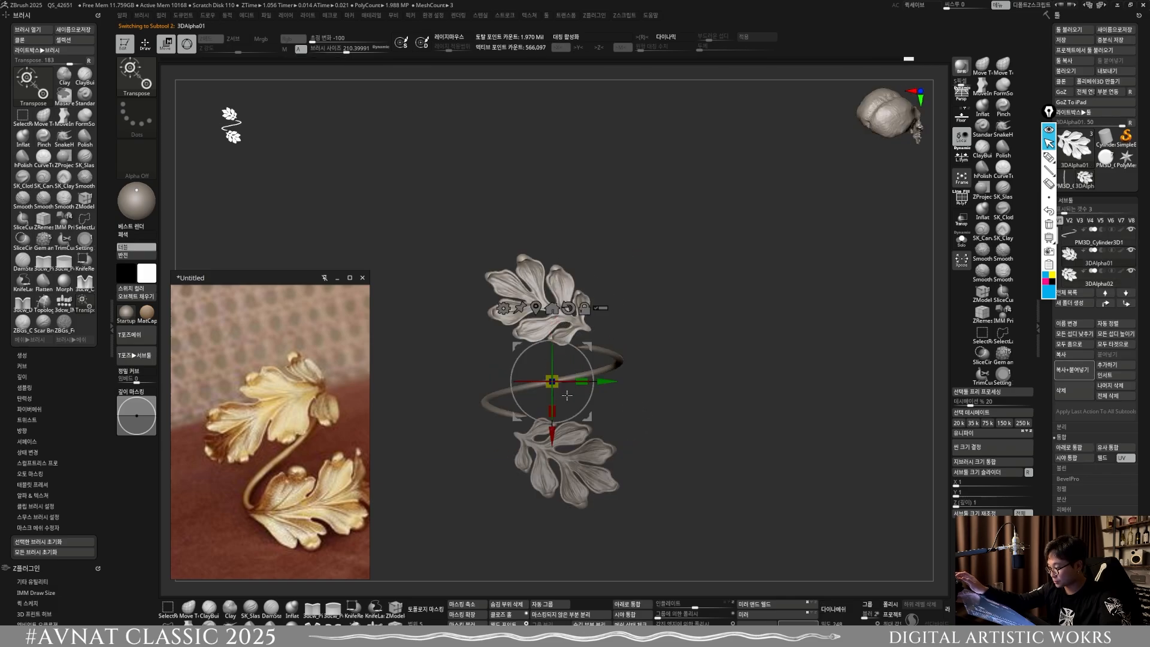
pyautogui.moveTo(547, 439); pyautogui.dragTo(547, 455)
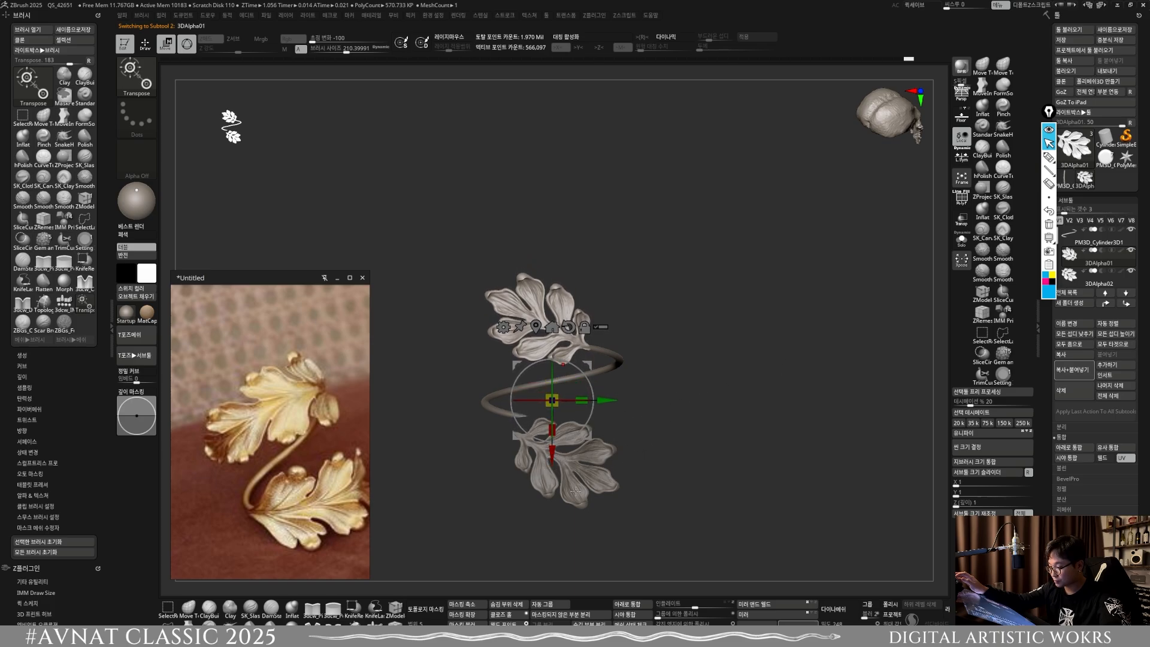
pyautogui.keyDown('alt'); pyautogui.click(614, 485); pyautogui.keyUp('alt')
pyautogui.click(736, 623)
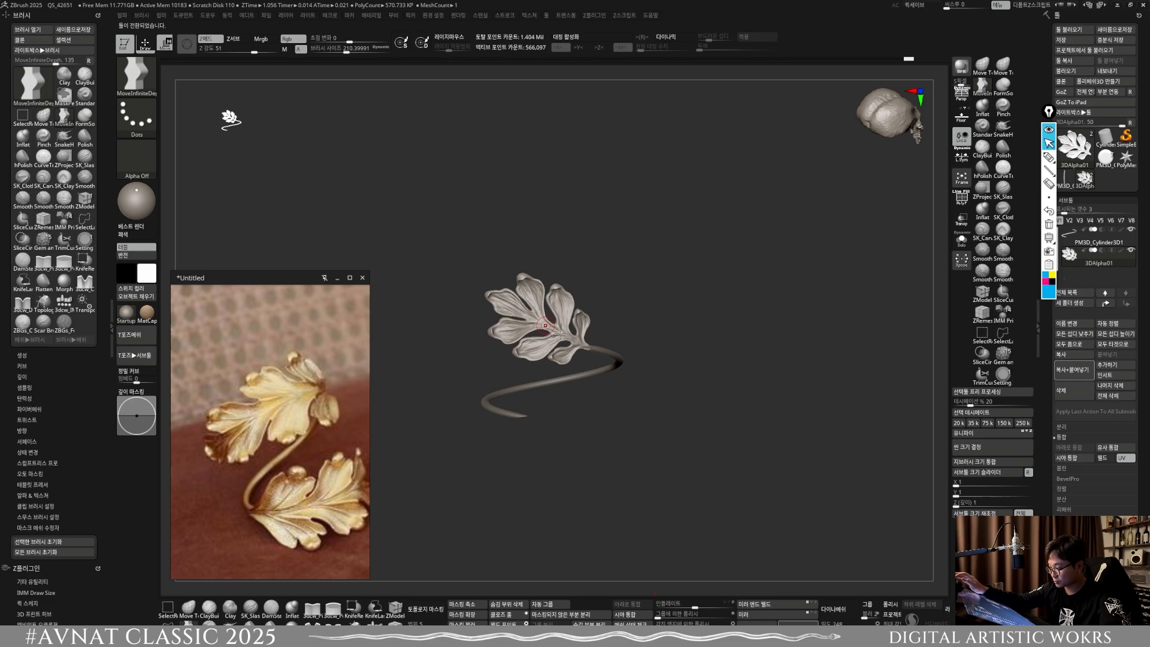
# Step: Enlarge the Move brush to about 672 and nudge the upper leaf into line with the ring's upper end
pyautogui.press('w')
pyautogui.moveTo(592, 385)
pyautogui.keyDown('ctrl'); pyautogui.mouseDown(button='right')
pyautogui.moveTo(527, 446)
pyautogui.moveTo(578, 455)
pyautogui.mouseUp(button='right'); pyautogui.keyUp('ctrl')
pyautogui.press('q')
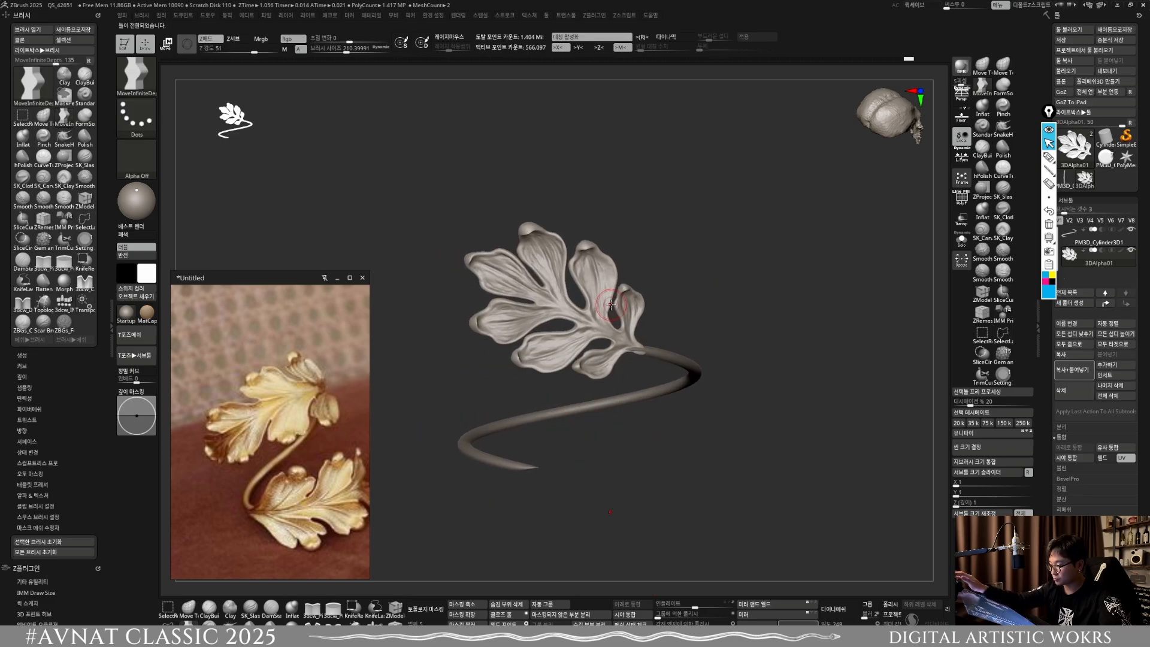
pyautogui.press('x')
pyautogui.press('x')
pyautogui.press('s')
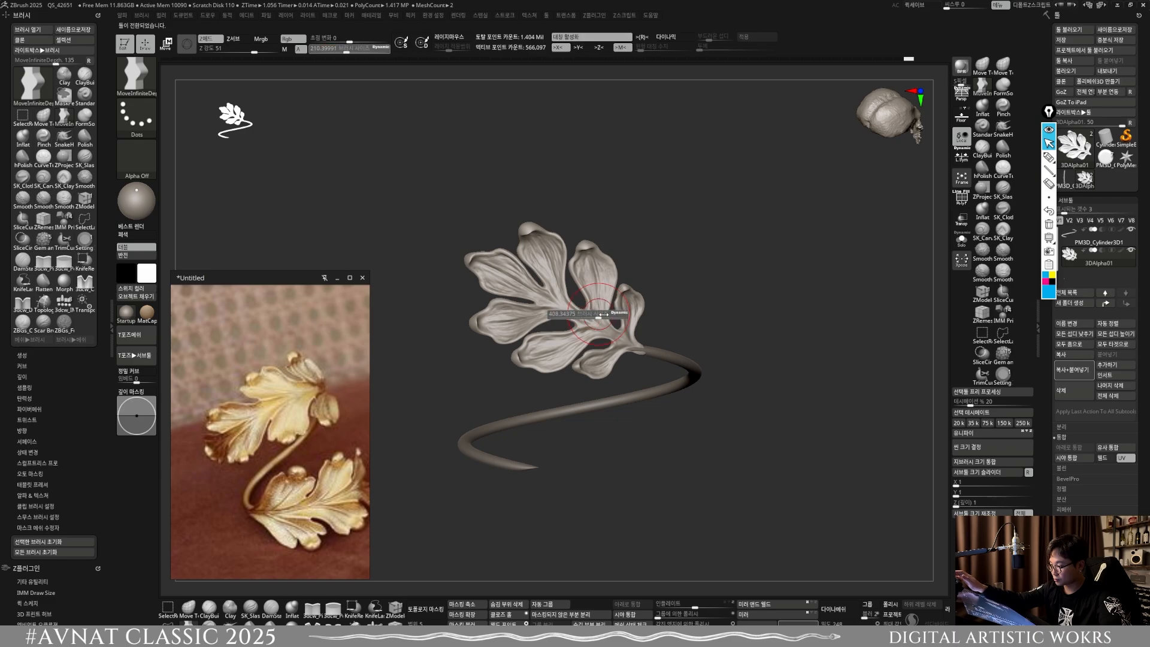
pyautogui.moveTo(585, 312)
pyautogui.mouseDown()
pyautogui.moveTo(624, 311)
pyautogui.moveTo(571, 318)
pyautogui.moveTo(623, 353)
pyautogui.moveTo(640, 354)
pyautogui.moveTo(637, 340)
pyautogui.mouseUp()
pyautogui.press('s')
pyautogui.press('s')
pyautogui.press('s')
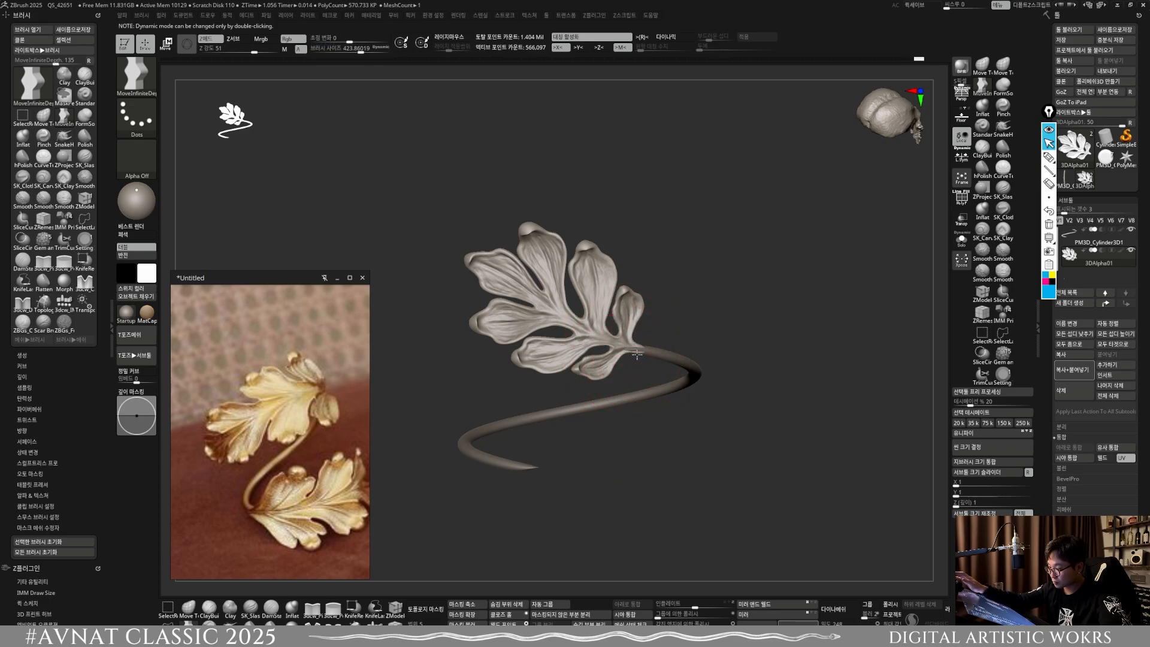
pyautogui.moveTo(578, 328); pyautogui.dragTo(595, 331, button='right')
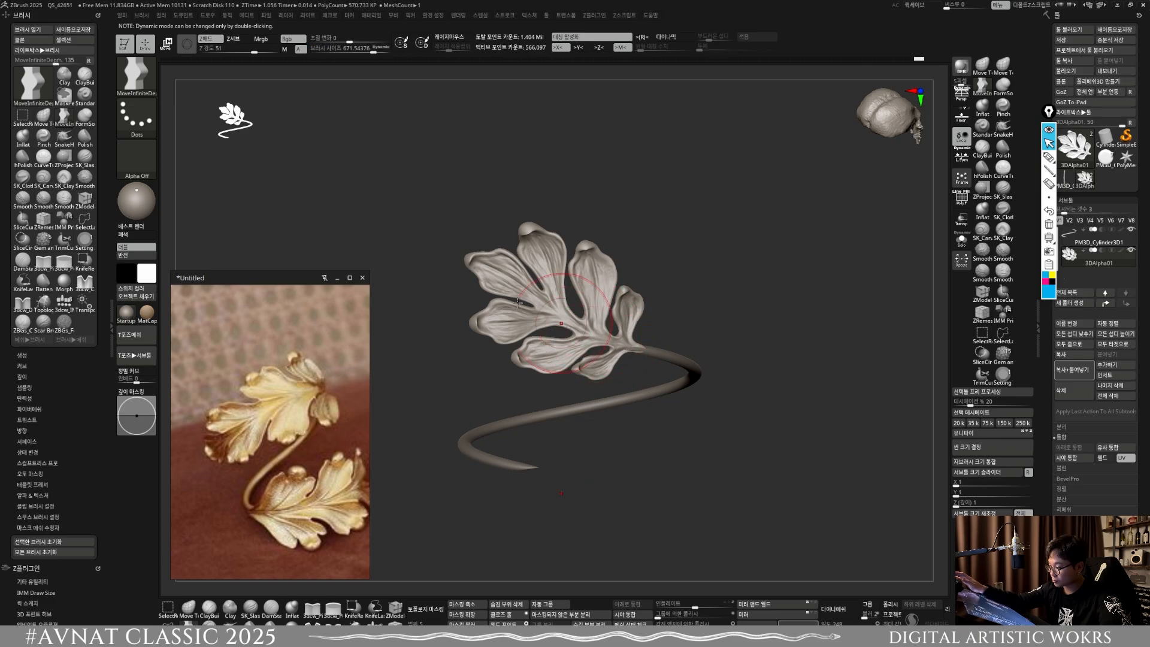
pyautogui.keyDown('ctrl'); pyautogui.moveTo(539, 296); pyautogui.dragTo(679, 418, button='right'); pyautogui.keyUp('ctrl')
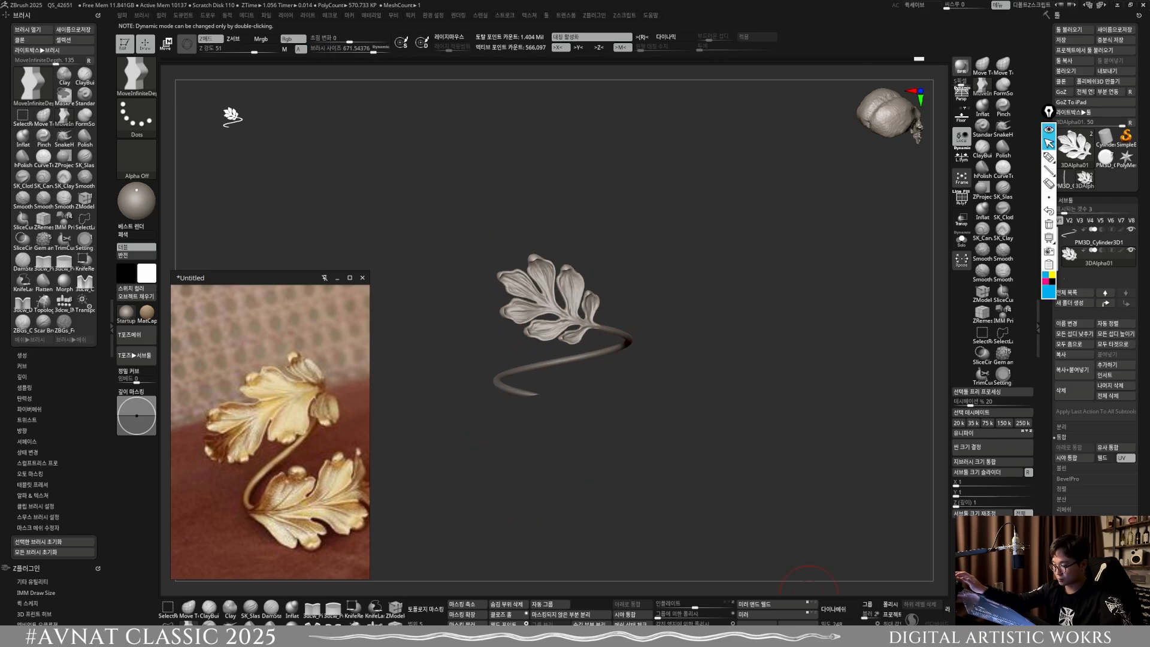
# Step: Duplicate the adjusted leaf and turn the copy half a turn about the ring's centre onto the band's lower end
pyautogui.hotkey('ctrl', 'shift', 'd')
pyautogui.press('w')
pyautogui.moveTo(589, 411); pyautogui.dragTo(591, 323)
pyautogui.hotkey('ctrl', 'z')
pyautogui.press('x')
pyautogui.keyDown('shift'); pyautogui.moveTo(602, 372); pyautogui.dragTo(402, 464); pyautogui.keyUp('shift')
pyautogui.moveTo(567, 331); pyautogui.dragTo(568, 293)
pyautogui.keyDown('alt'); pyautogui.moveTo(614, 509); pyautogui.dragTo(620, 448); pyautogui.keyUp('alt')
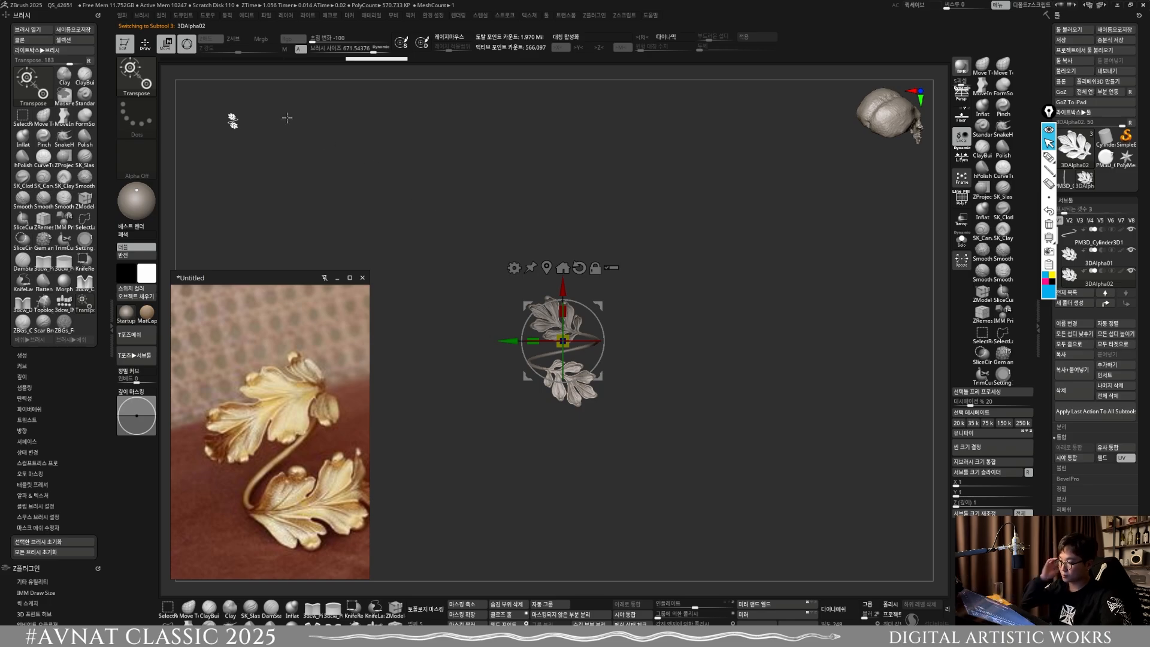
pyautogui.click(146, 43)
pyautogui.moveTo(542, 509)
pyautogui.mouseDown()
pyautogui.moveTo(569, 434)
pyautogui.moveTo(543, 360)
pyautogui.moveTo(555, 354)
pyautogui.moveTo(516, 344)
pyautogui.moveTo(576, 398)
pyautogui.moveTo(569, 429)
pyautogui.moveTo(542, 383)
pyautogui.mouseUp()
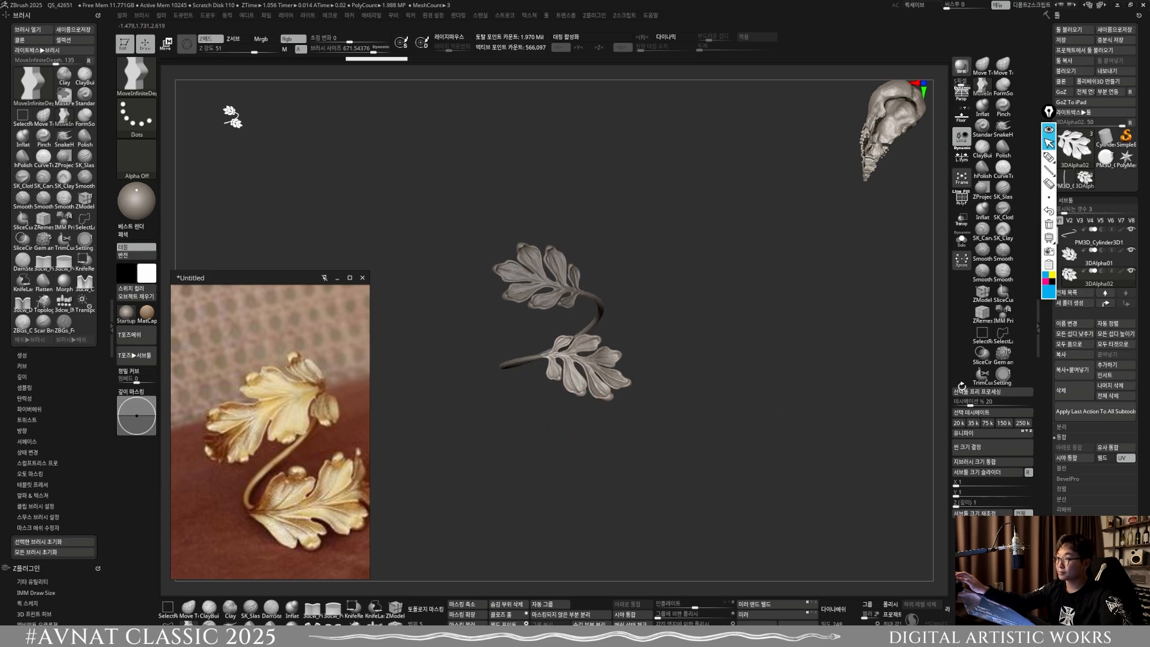
# Step: Delete the upper leaf's hidden geometry and merge the leaf into the ring subtool
pyautogui.click(1065, 234)
pyautogui.click(1075, 447)
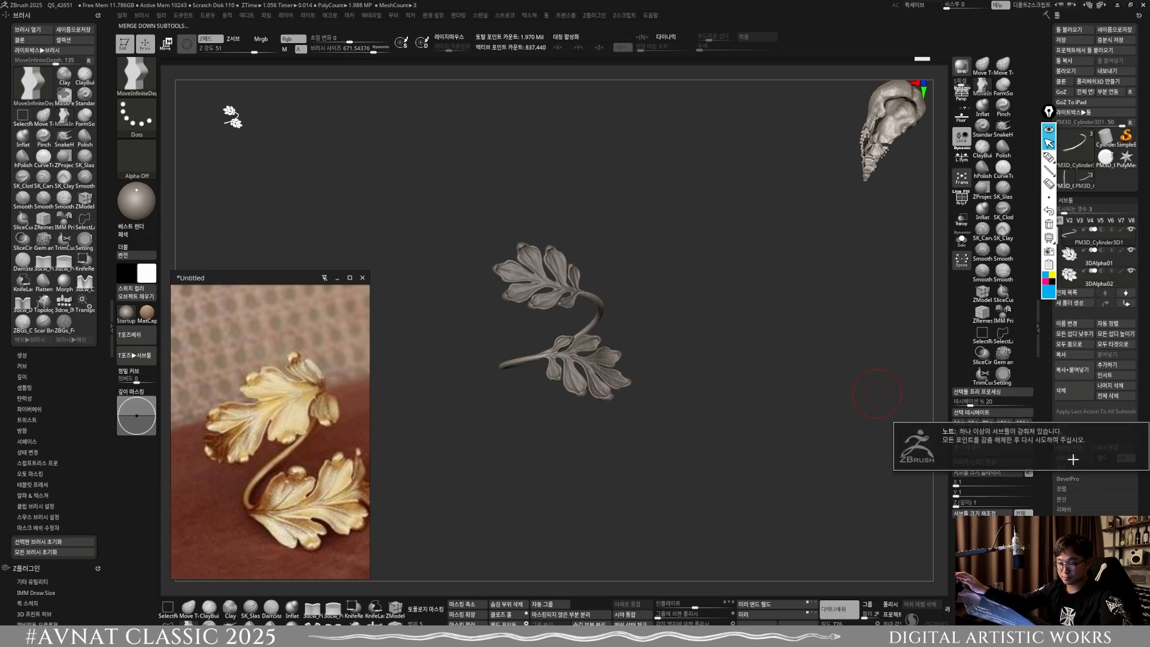
pyautogui.click(1072, 457)
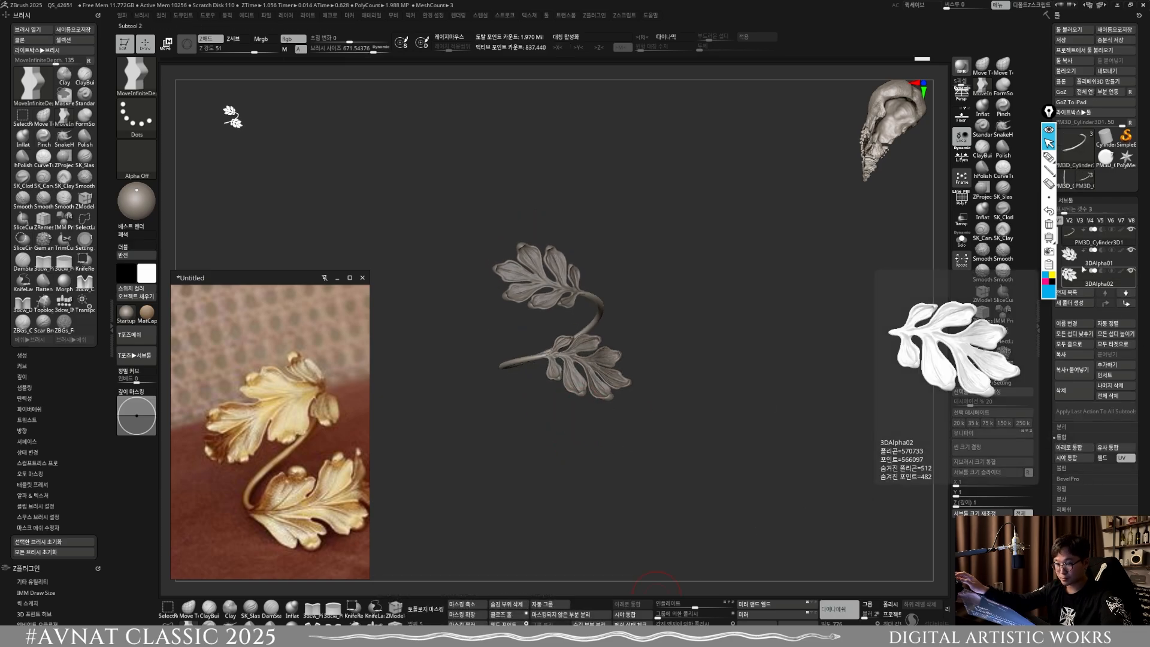
pyautogui.click(514, 603)
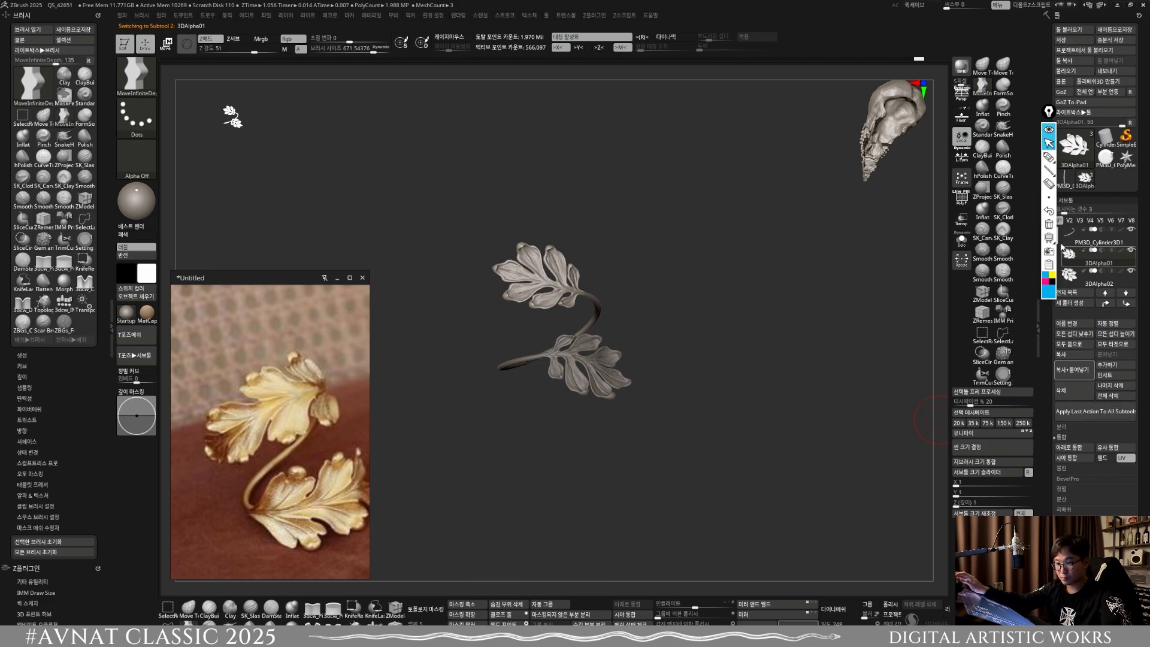
pyautogui.click(1078, 236)
pyautogui.click(1067, 452)
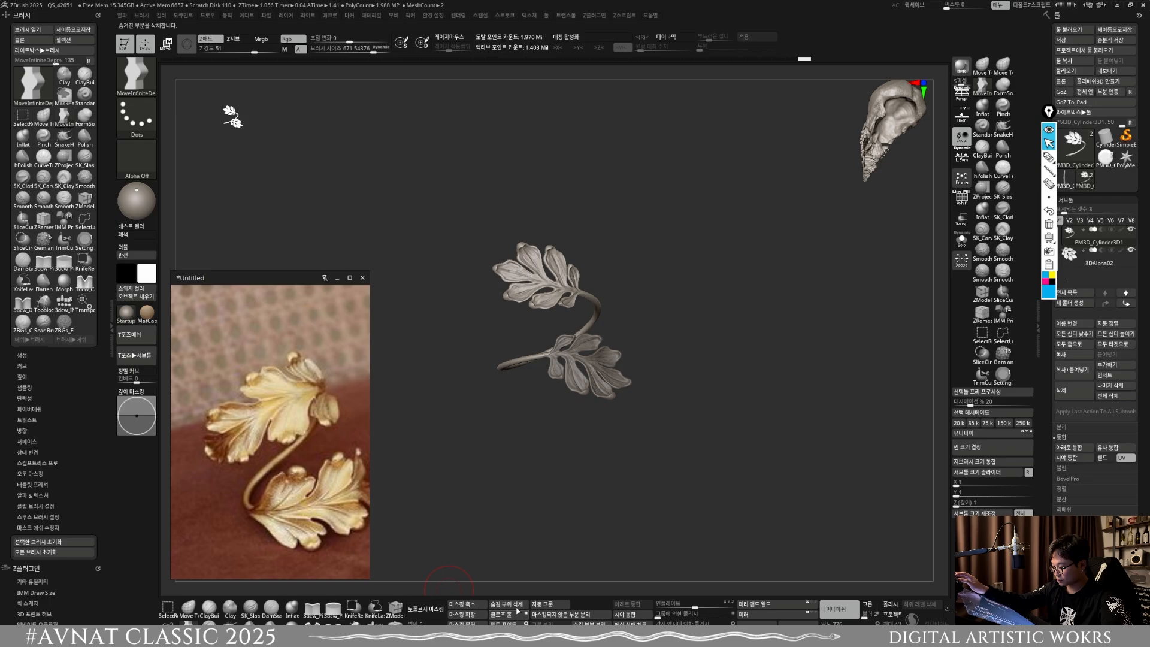
# Step: Delete the lower leaf's hidden geometry, merge that leaf into the ring and re-DynaMesh the combined model
pyautogui.click(516, 606)
pyautogui.click(1091, 258)
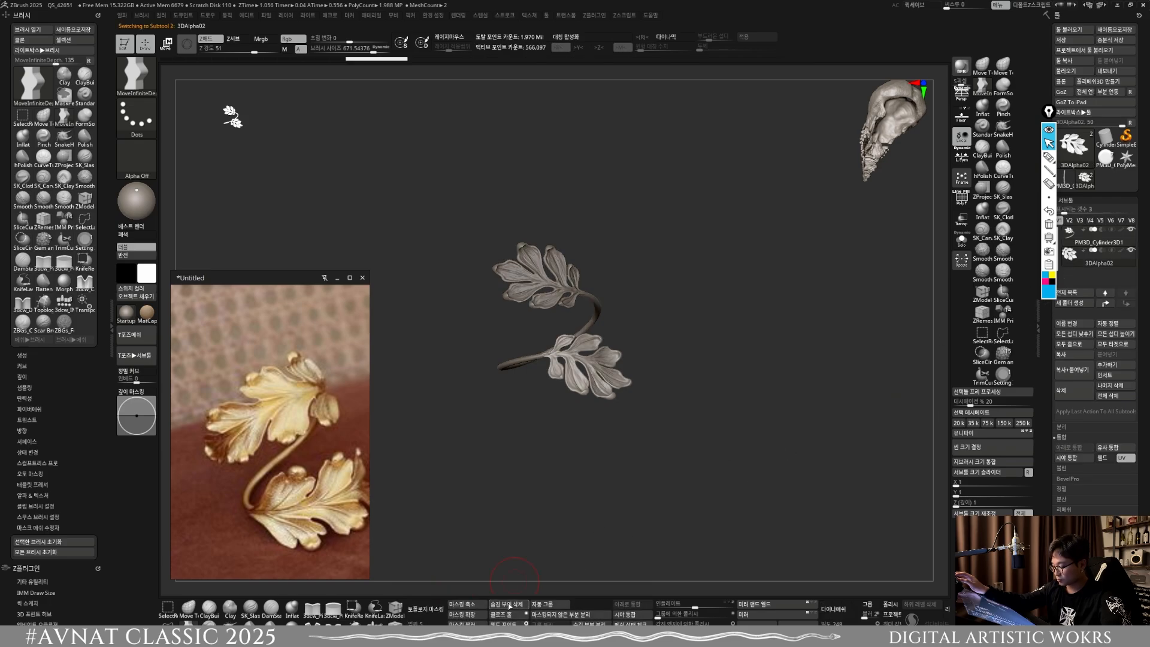
pyautogui.click(1069, 450)
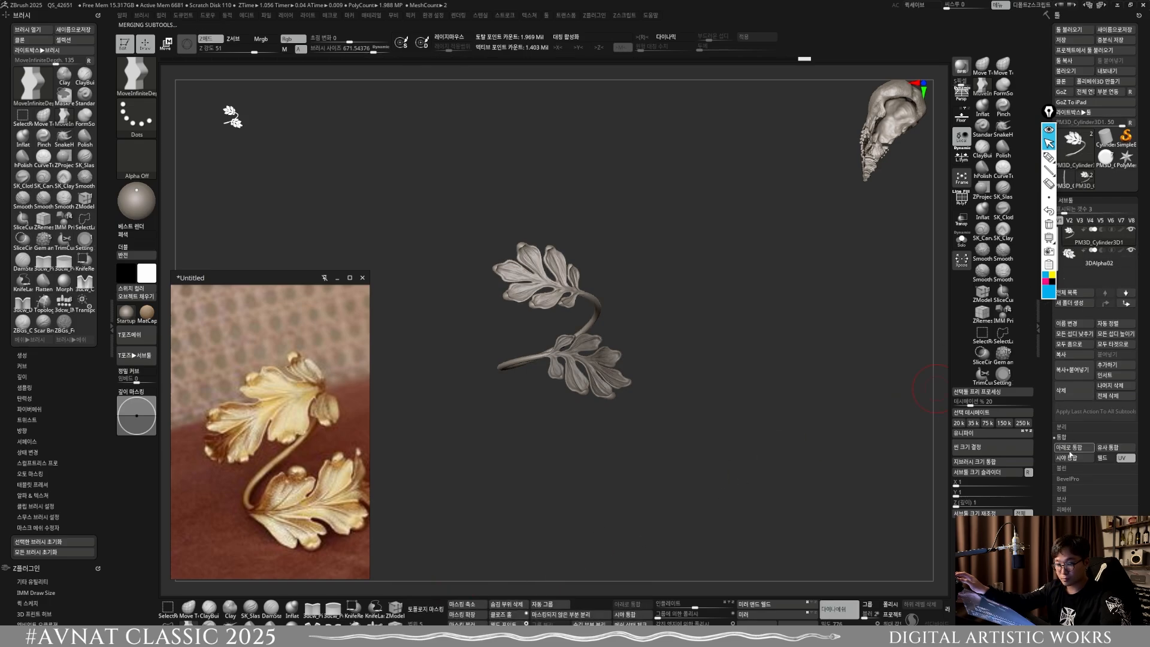
pyautogui.press('ctrl')
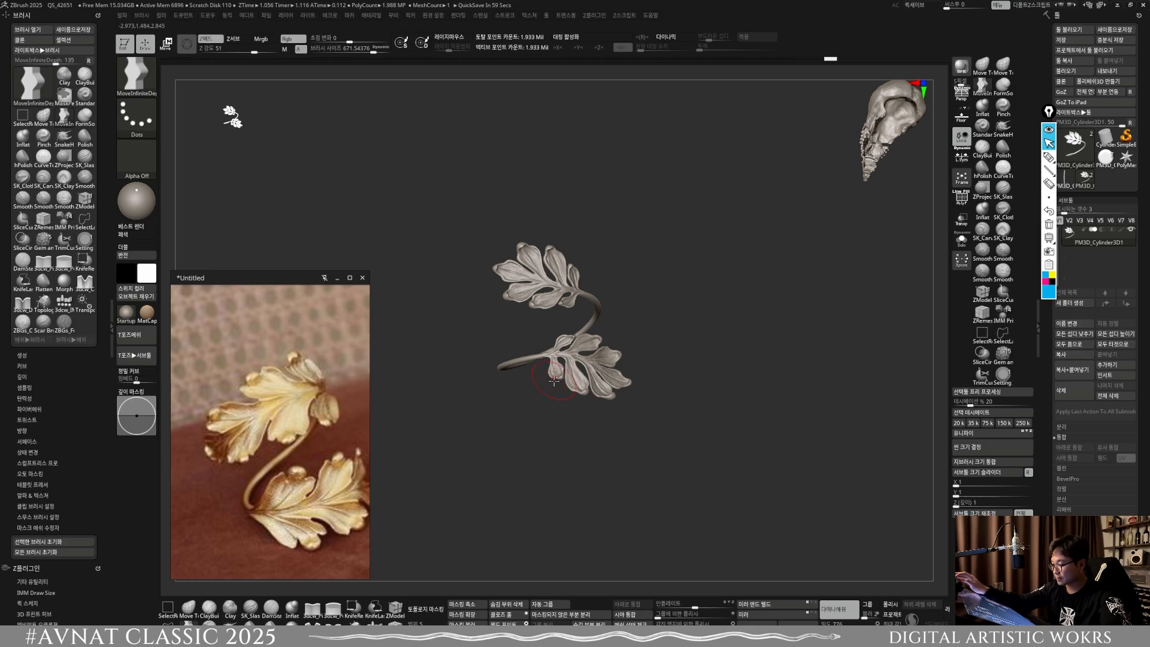
# Step: Smooth the joints where the leaves meet the ring band and re-DynaMesh the model
pyautogui.keyDown('ctrl'); pyautogui.moveTo(558, 361); pyautogui.dragTo(620, 533, button='right'); pyautogui.keyUp('ctrl')
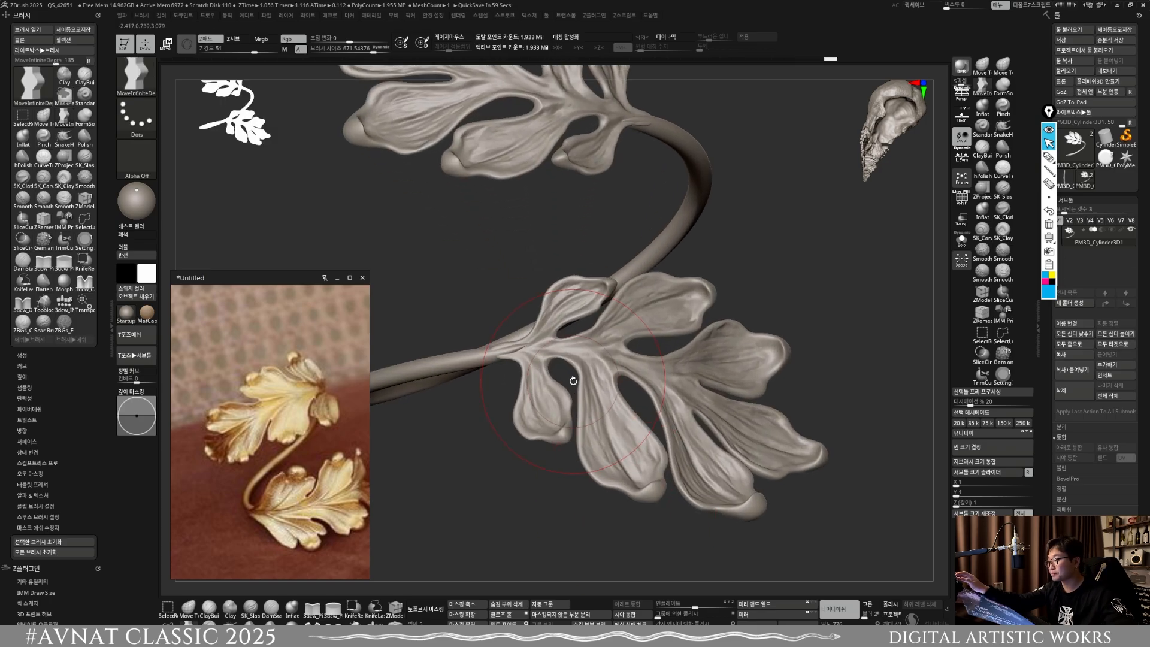
pyautogui.press('shift')
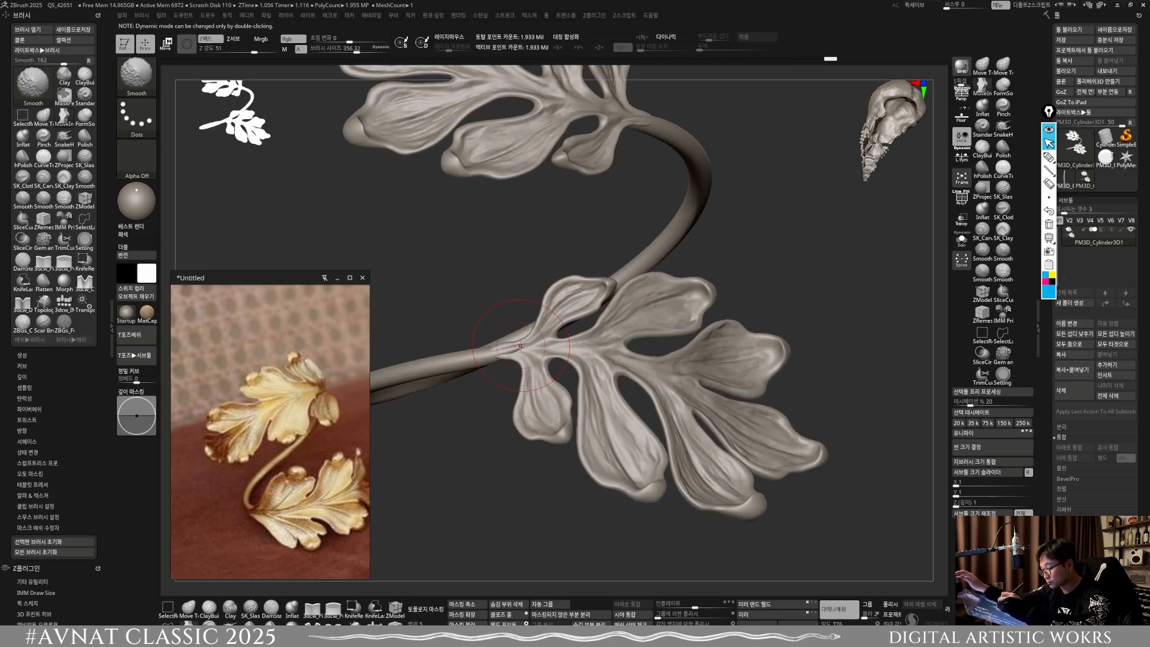
pyautogui.keyDown('shift'); pyautogui.moveTo(504, 349); pyautogui.dragTo(490, 353); pyautogui.keyUp('shift')
pyautogui.moveTo(621, 224)
pyautogui.keyDown('alt'); pyautogui.mouseDown(button='right')
pyautogui.moveTo(641, 323)
pyautogui.moveTo(665, 305)
pyautogui.mouseUp(button='right'); pyautogui.keyUp('alt')
pyautogui.keyDown('shift'); pyautogui.moveTo(658, 216); pyautogui.dragTo(677, 213); pyautogui.keyUp('shift')
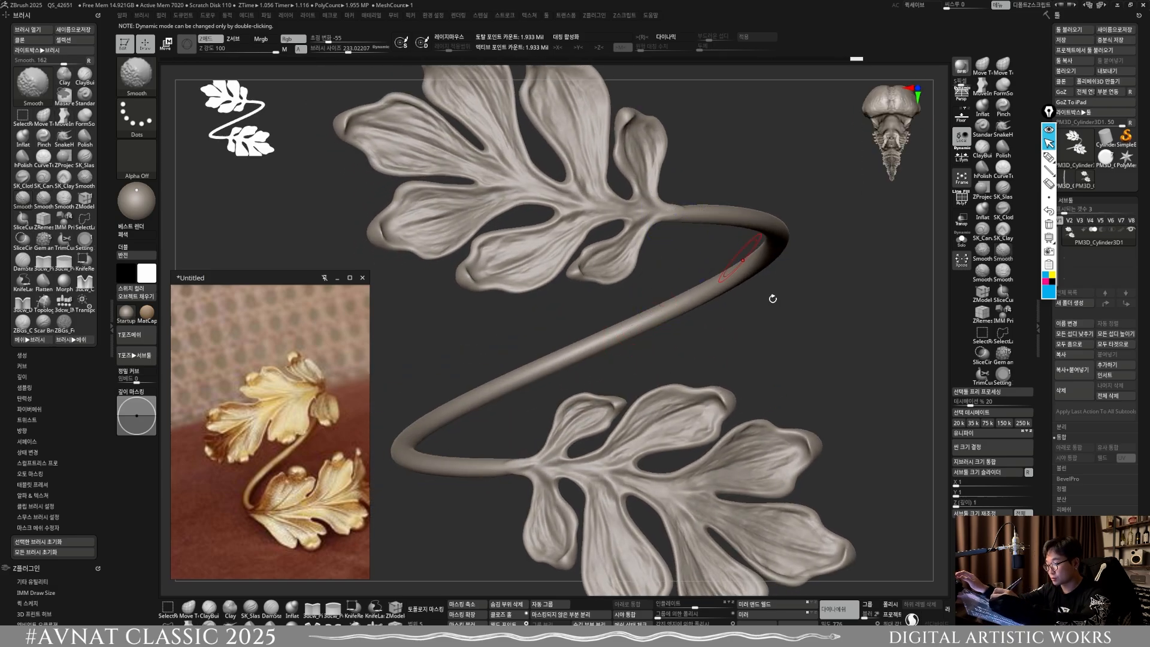
pyautogui.press('ctrl')
pyautogui.moveTo(808, 390)
pyautogui.keyDown('ctrl'); pyautogui.mouseDown(button='right')
pyautogui.moveTo(801, 486)
pyautogui.moveTo(771, 504)
pyautogui.mouseUp(button='right'); pyautogui.keyUp('ctrl')
pyautogui.keyDown('alt'); pyautogui.moveTo(700, 324); pyautogui.dragTo(581, 479, button='right'); pyautogui.keyUp('alt')
# Step: Minimize the reference image window and examine the ring's shape from the front and side
pyautogui.click(338, 278)
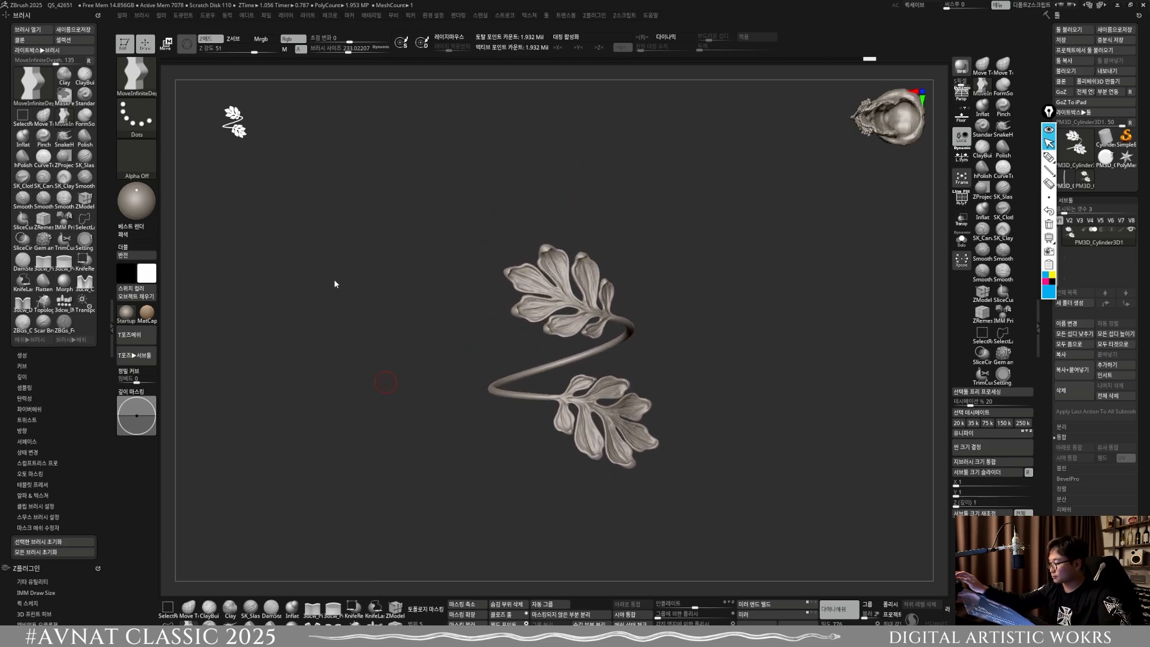
pyautogui.moveTo(702, 436)
pyautogui.mouseDown(button='right')
pyautogui.moveTo(760, 447)
pyautogui.moveTo(557, 434)
pyautogui.moveTo(527, 398)
pyautogui.moveTo(552, 499)
pyautogui.moveTo(557, 423)
pyautogui.moveTo(487, 462)
pyautogui.moveTo(438, 448)
pyautogui.moveTo(447, 397)
pyautogui.moveTo(448, 420)
pyautogui.mouseUp(button='right')
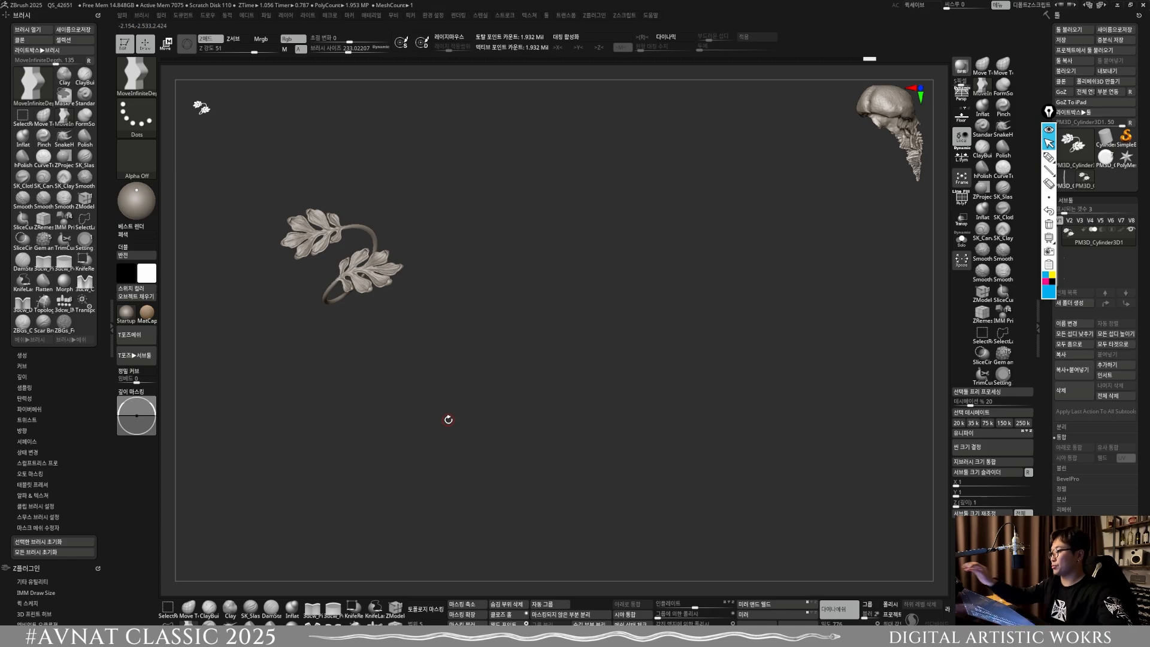
pyautogui.moveTo(461, 323); pyautogui.dragTo(489, 393, button='right')
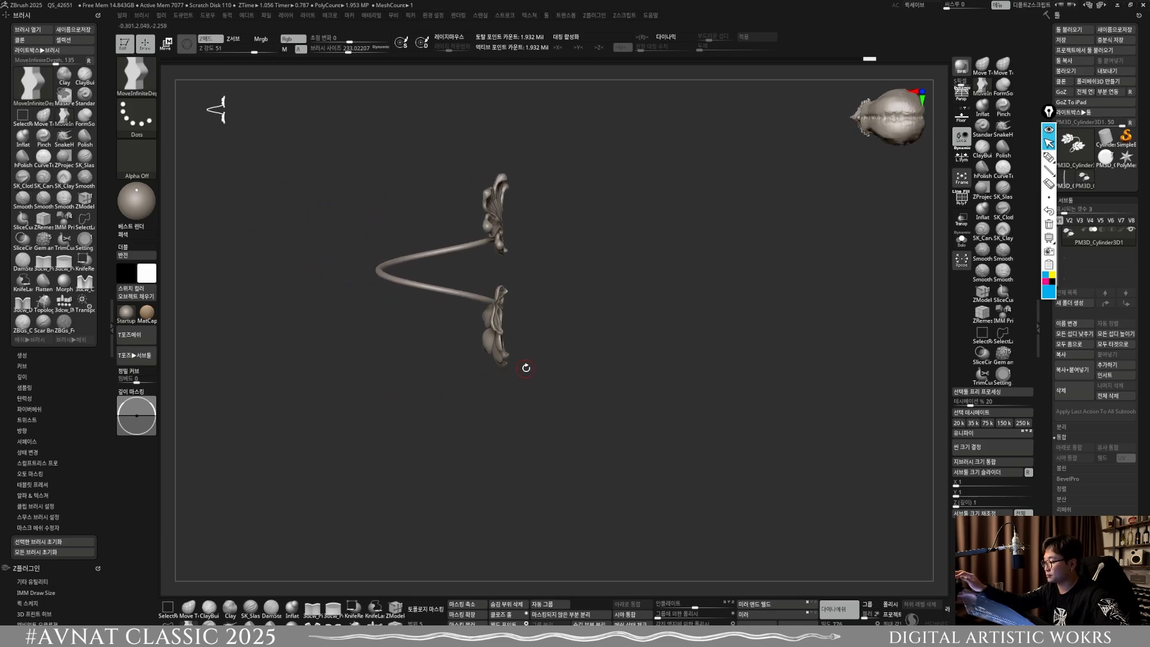
# Step: Tilt the ring about its centre and append a cube, enlarged and lowered beneath it as a support block
pyautogui.press('w')
pyautogui.keyDown('alt'); pyautogui.moveTo(476, 286); pyautogui.dragTo(552, 317, button='right'); pyautogui.keyUp('alt')
pyautogui.moveTo(556, 313); pyautogui.dragTo(552, 271)
pyautogui.click(1114, 364)
pyautogui.click(776, 419)
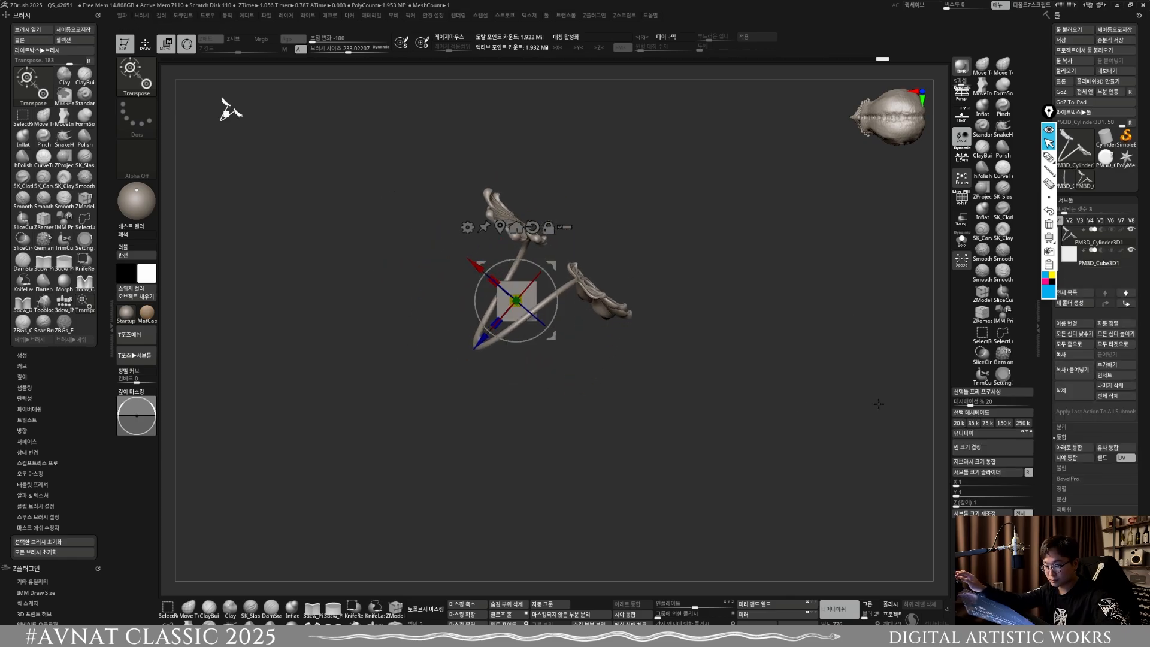
pyautogui.click(1075, 264)
pyautogui.moveTo(535, 293); pyautogui.dragTo(586, 500)
# Step: Try to rotate and position the ring so that its lower leaf rests on the cube's top face
pyautogui.keyDown('alt'); pyautogui.click(504, 288); pyautogui.keyUp('alt')
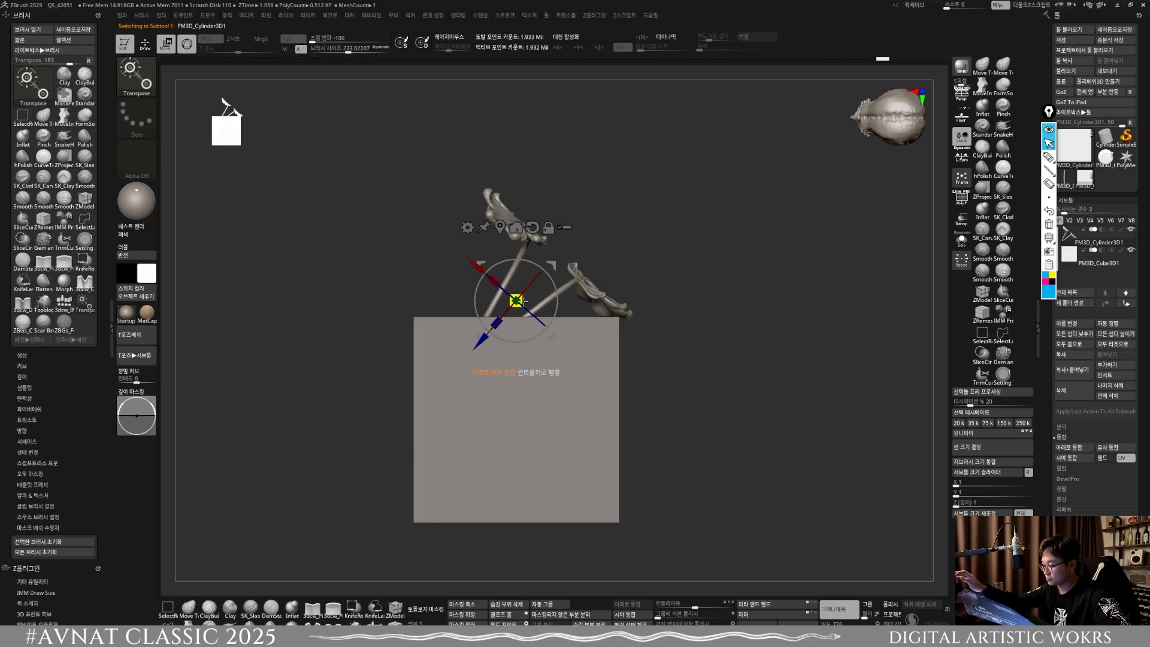
pyautogui.moveTo(523, 300); pyautogui.dragTo(542, 264)
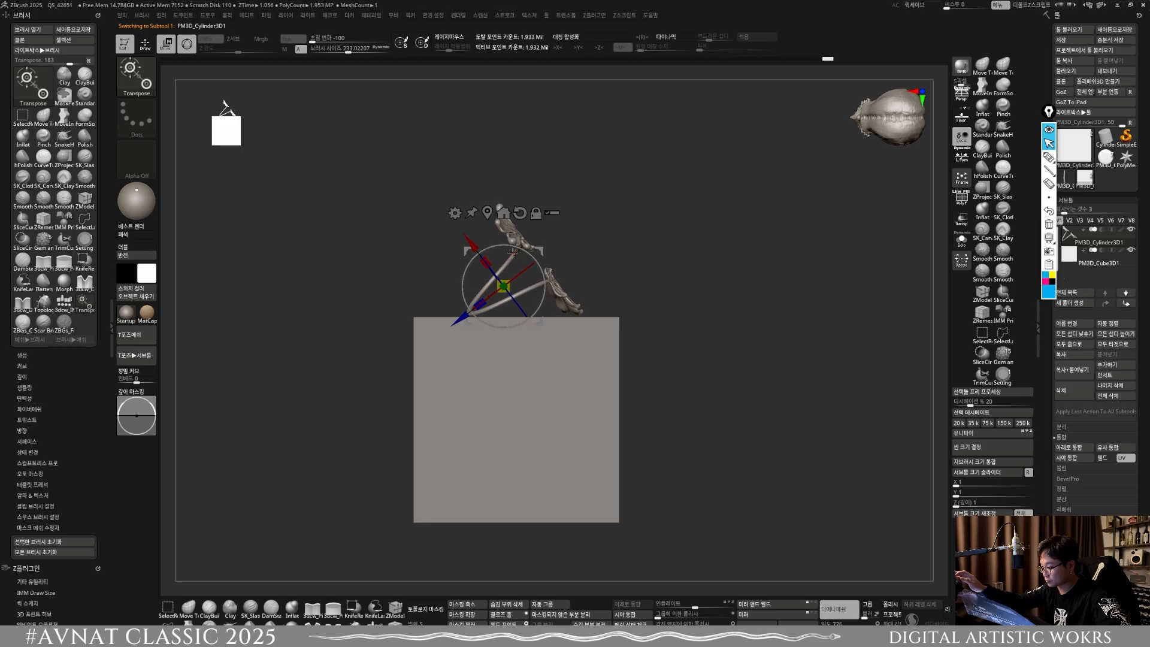
pyautogui.click(520, 212)
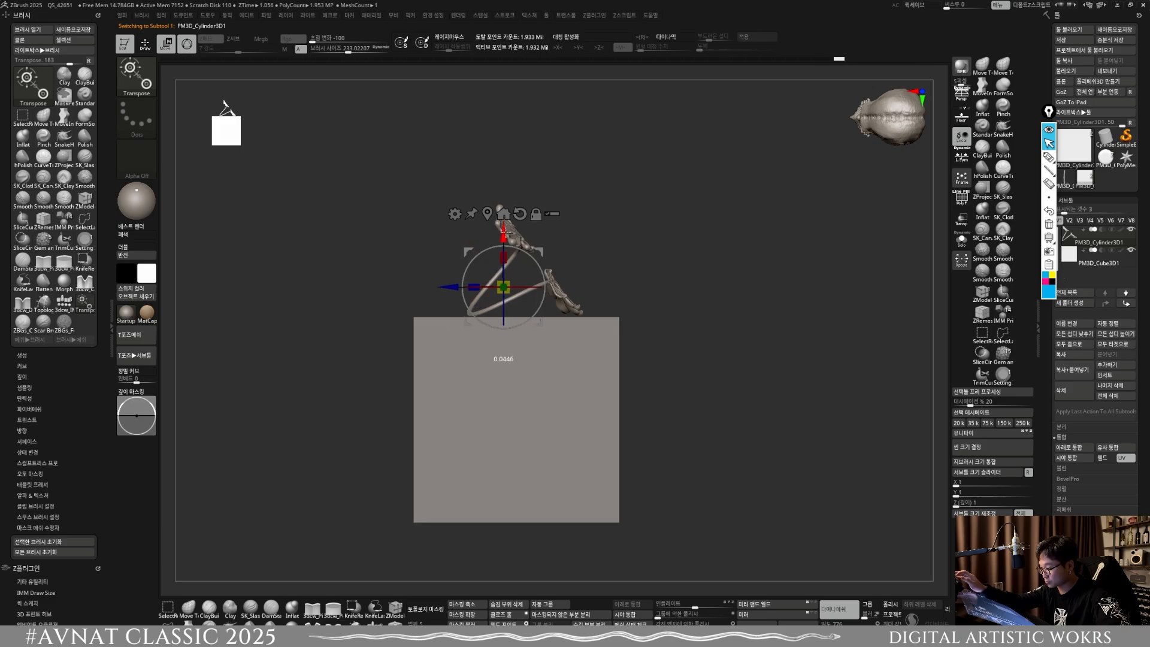
pyautogui.moveTo(682, 331)
pyautogui.mouseDown()
pyautogui.moveTo(724, 367)
pyautogui.moveTo(649, 477)
pyautogui.moveTo(631, 452)
pyautogui.moveTo(637, 477)
pyautogui.moveTo(635, 468)
pyautogui.mouseUp()
pyautogui.click(145, 45)
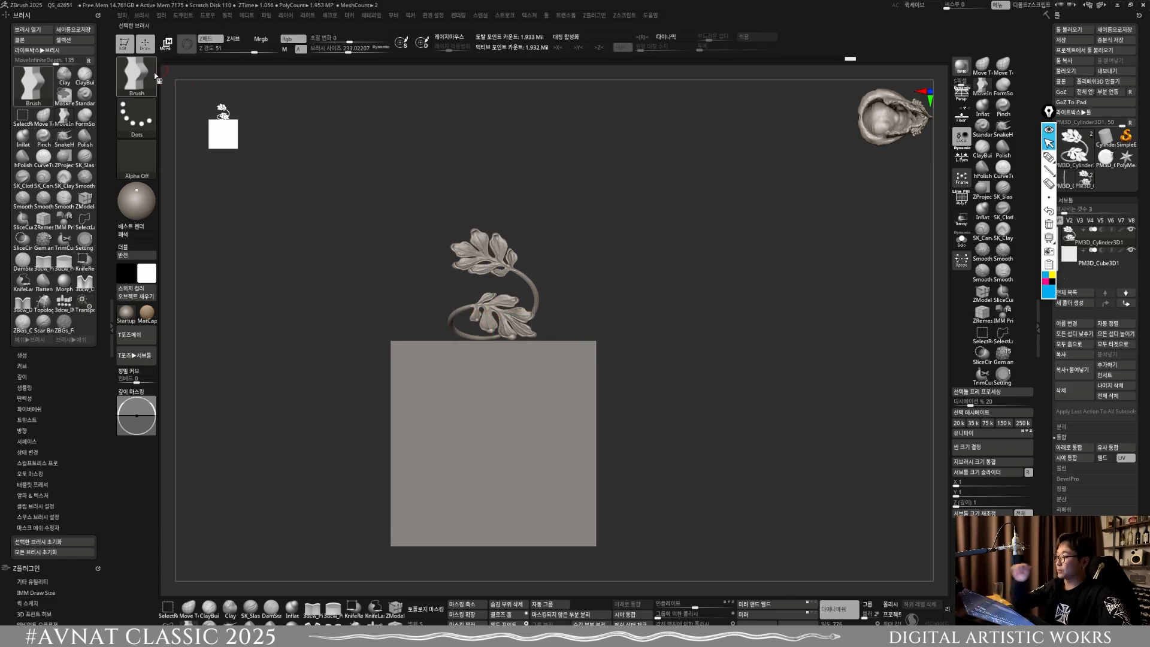
pyautogui.moveTo(616, 384); pyautogui.dragTo(622, 335)
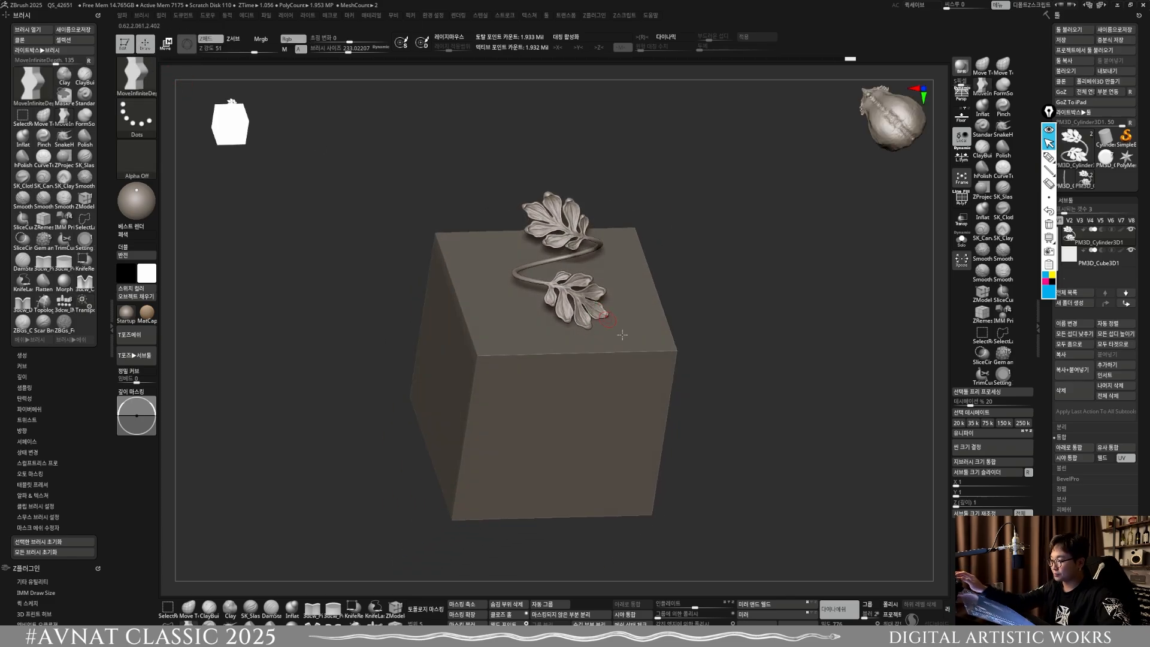
pyautogui.keyDown('alt'); pyautogui.moveTo(622, 335); pyautogui.dragTo(572, 351, button='right'); pyautogui.keyUp('alt')
# Step: Undo the ring's tilting and repositioning, and delete the cube subtool
pyautogui.hotkey('ctrl', 'z')
pyautogui.hotkey('ctrl', 'z')
pyautogui.hotkey('ctrl', 'z')
pyautogui.hotkey('ctrl', 'z')
pyautogui.hotkey('ctrl', 'z')
pyautogui.hotkey('ctrl', 'z')
pyautogui.hotkey('ctrl', 'z')
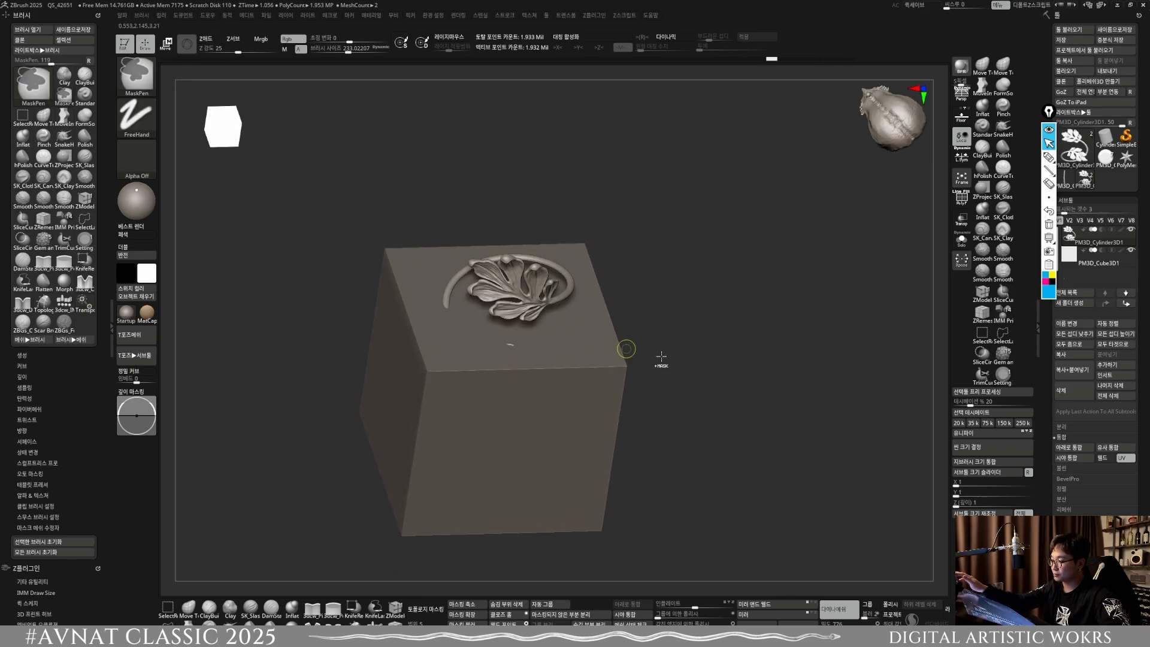
pyautogui.moveTo(661, 355)
pyautogui.keyDown('shift'); pyautogui.mouseDown()
pyautogui.moveTo(693, 338)
pyautogui.moveTo(695, 368)
pyautogui.mouseUp(); pyautogui.keyUp('shift')
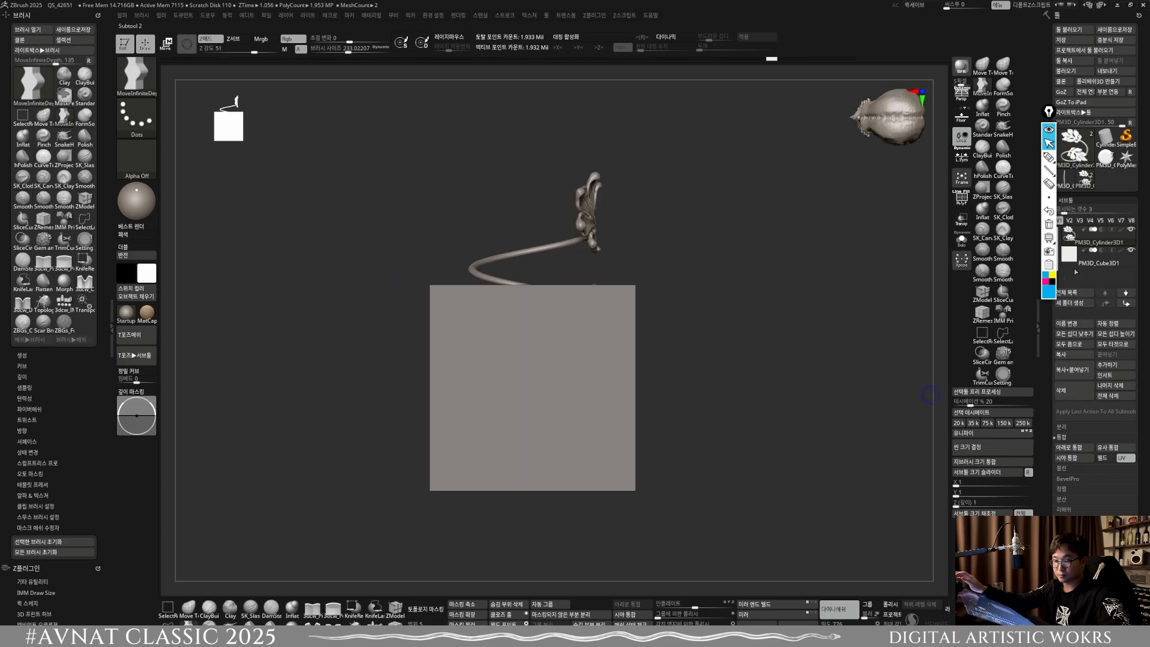
pyautogui.click(1087, 262)
pyautogui.click(1075, 390)
# Step: Run a Best Preview Render of the ring and inspect both leaves and the band from several angles
pyautogui.moveTo(488, 360); pyautogui.dragTo(221, 302)
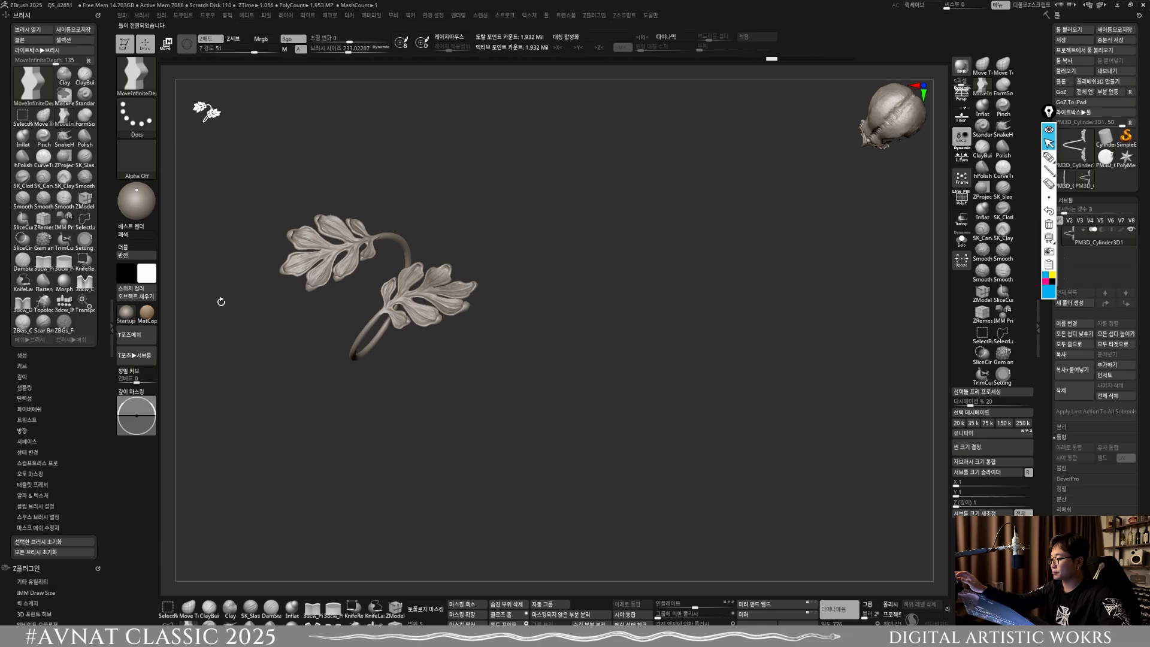
pyautogui.keyDown('alt'); pyautogui.moveTo(629, 357); pyautogui.dragTo(783, 418); pyautogui.keyUp('alt')
pyautogui.keyDown('alt'); pyautogui.moveTo(689, 382); pyautogui.dragTo(644, 366); pyautogui.keyUp('alt')
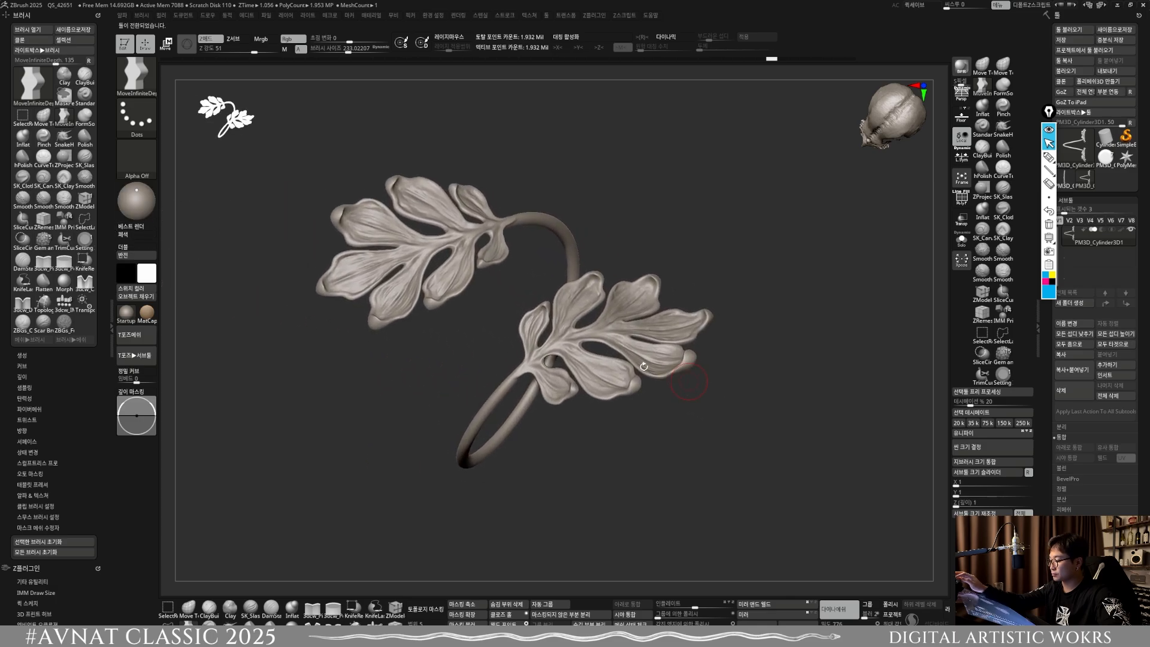
pyautogui.click(126, 225)
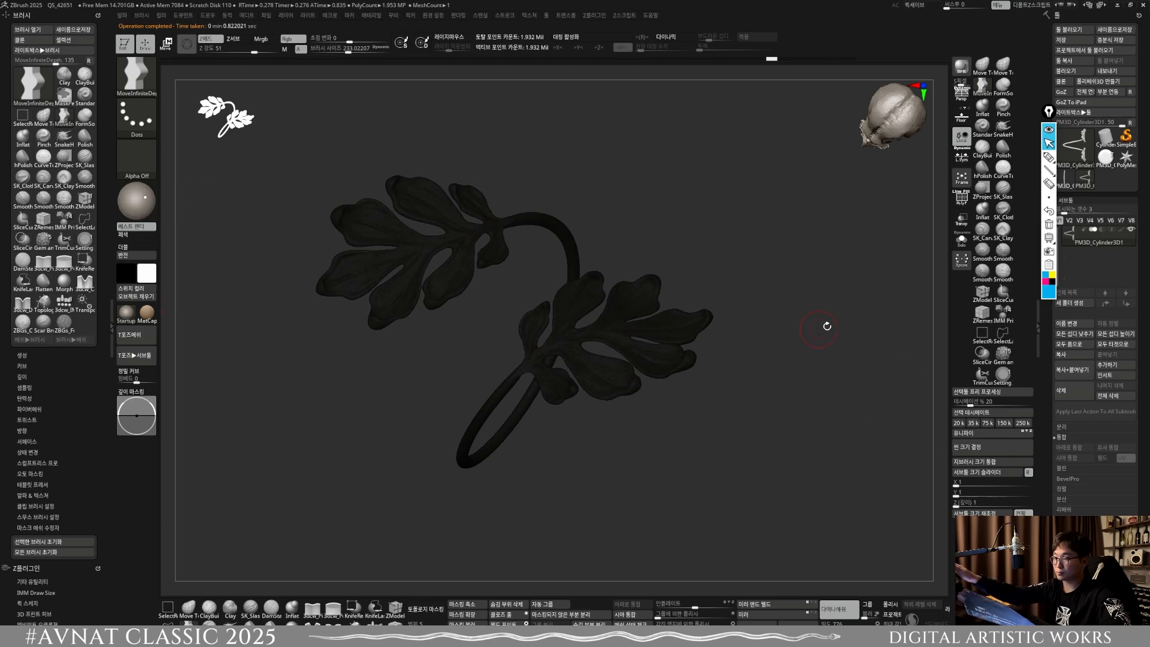
pyautogui.moveTo(771, 340); pyautogui.dragTo(573, 240)
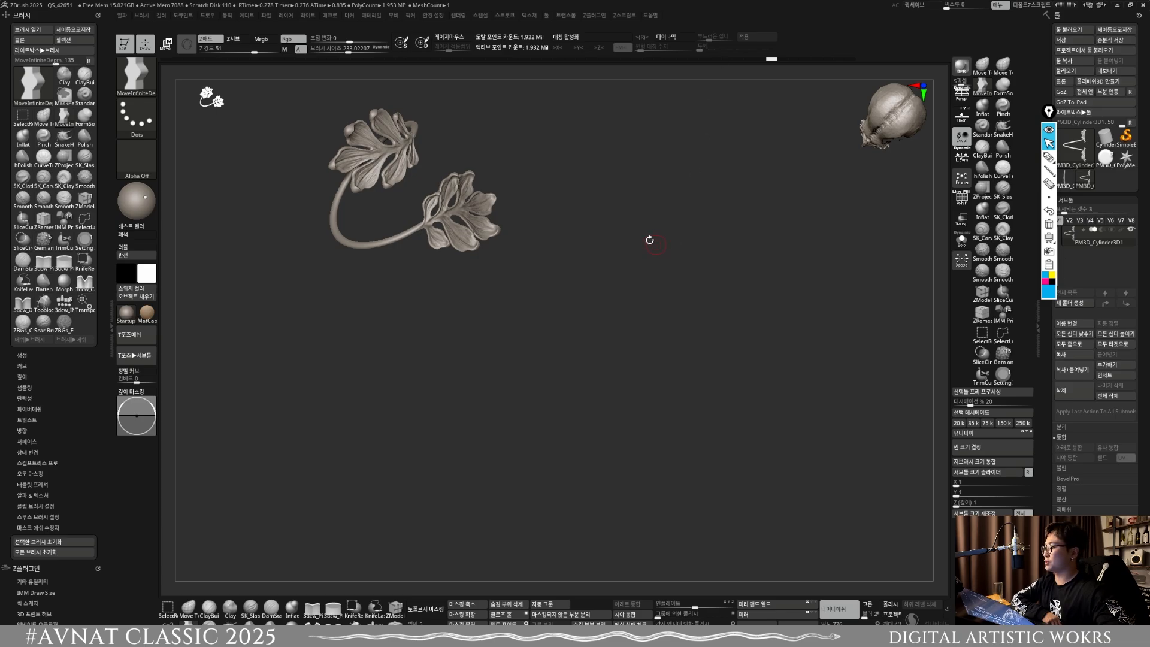
pyautogui.moveTo(550, 277); pyautogui.dragTo(661, 434)
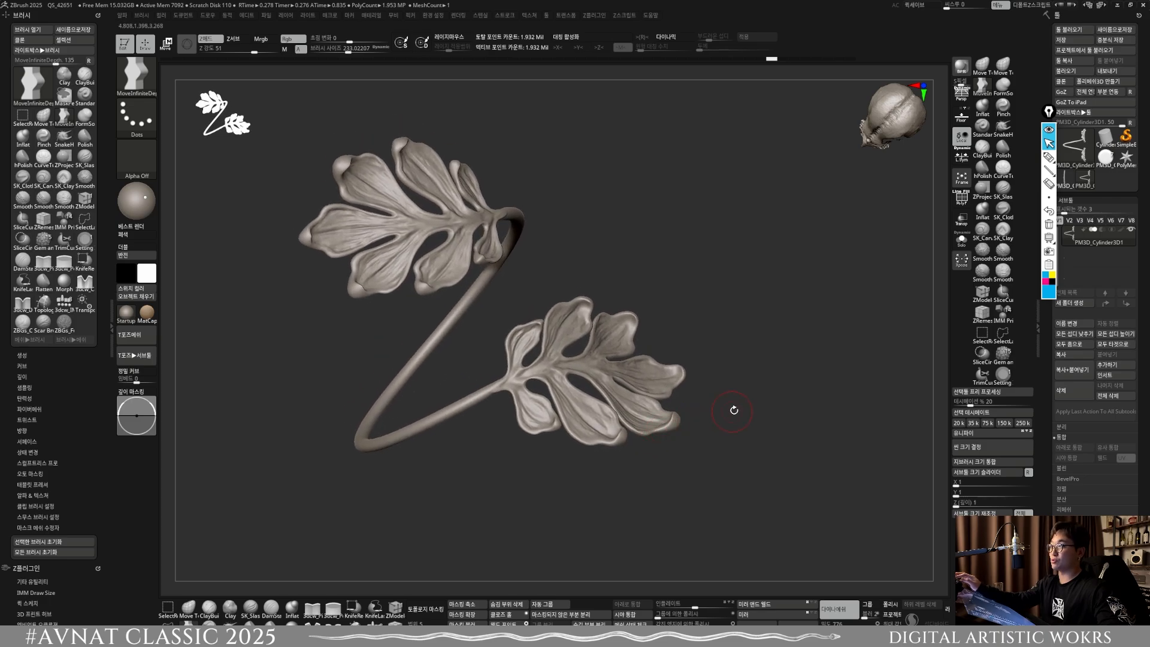